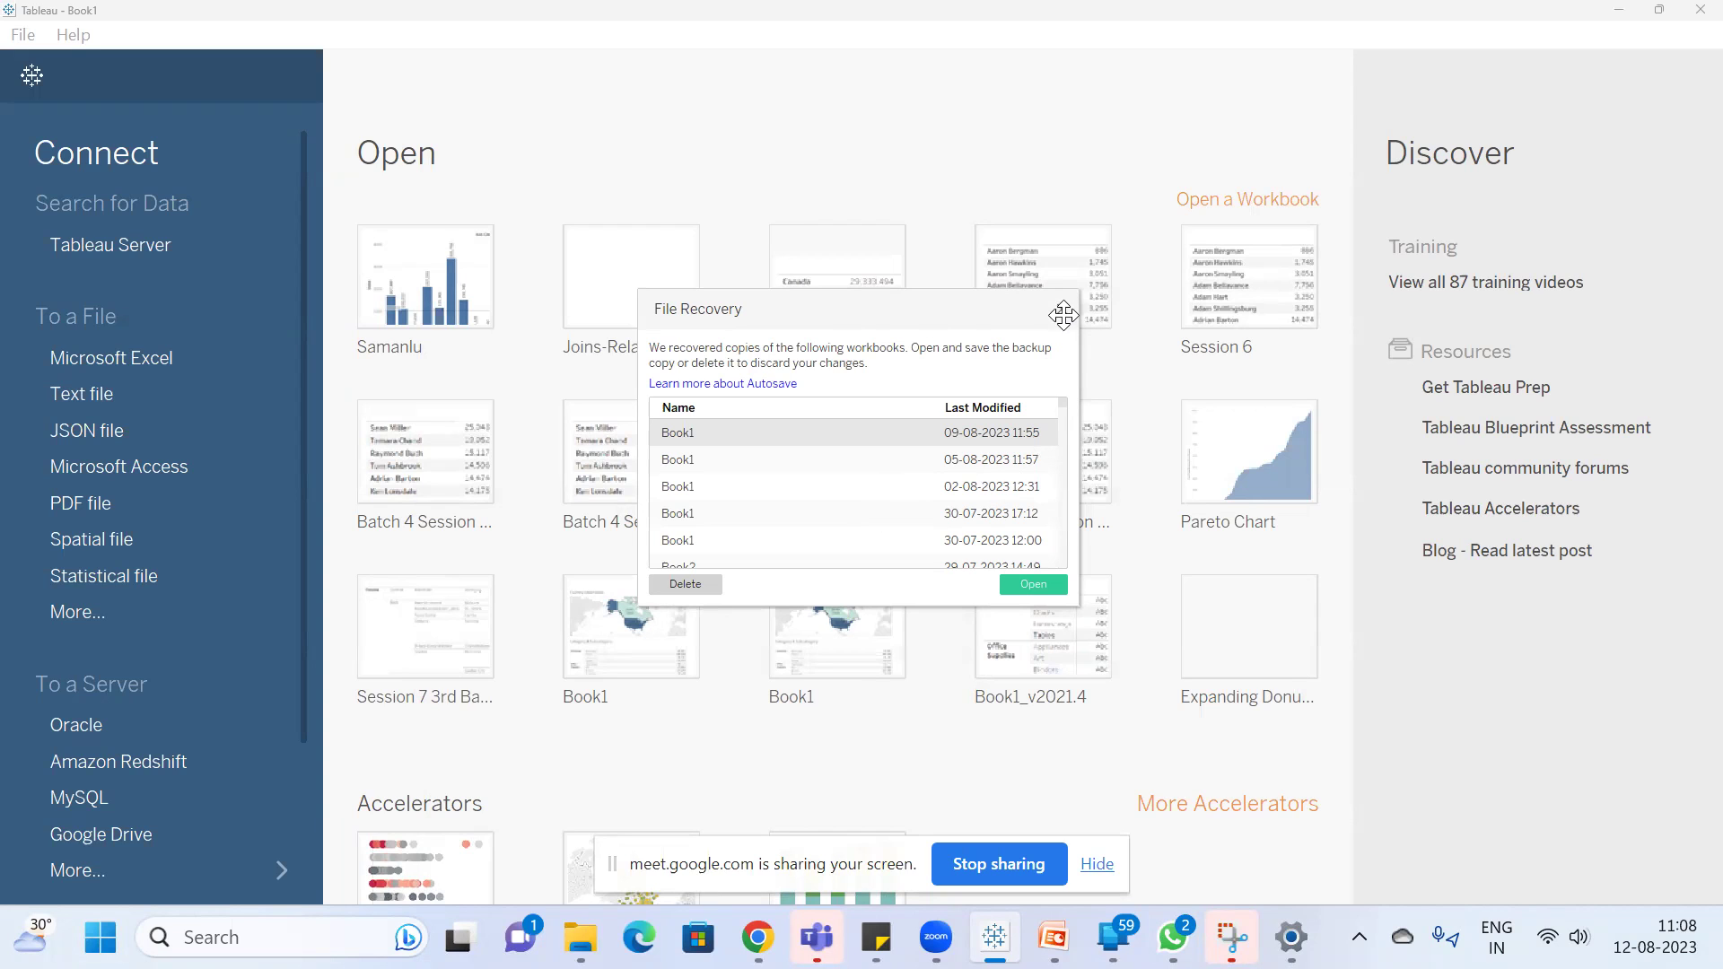
Switch to the Windows display settings, set the scale to 100%, and return to Tableau
mouse_move(1234, 938)
mouse_move(1291, 937)
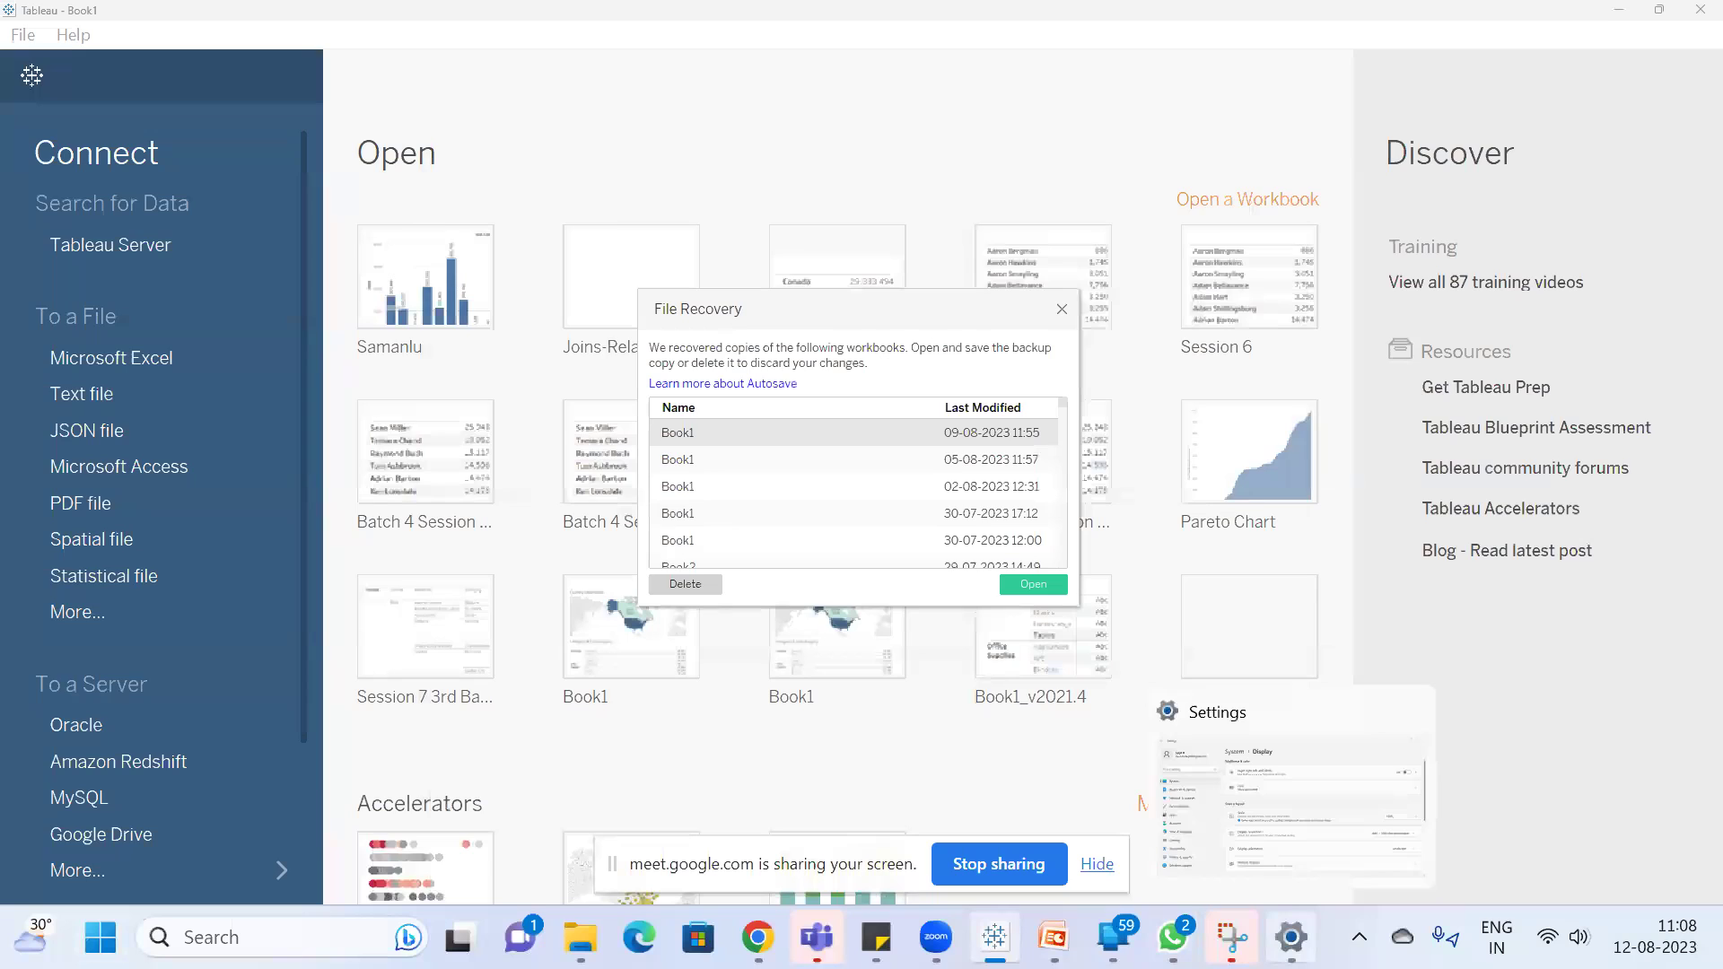
left_click(1242, 742)
left_click(1526, 508)
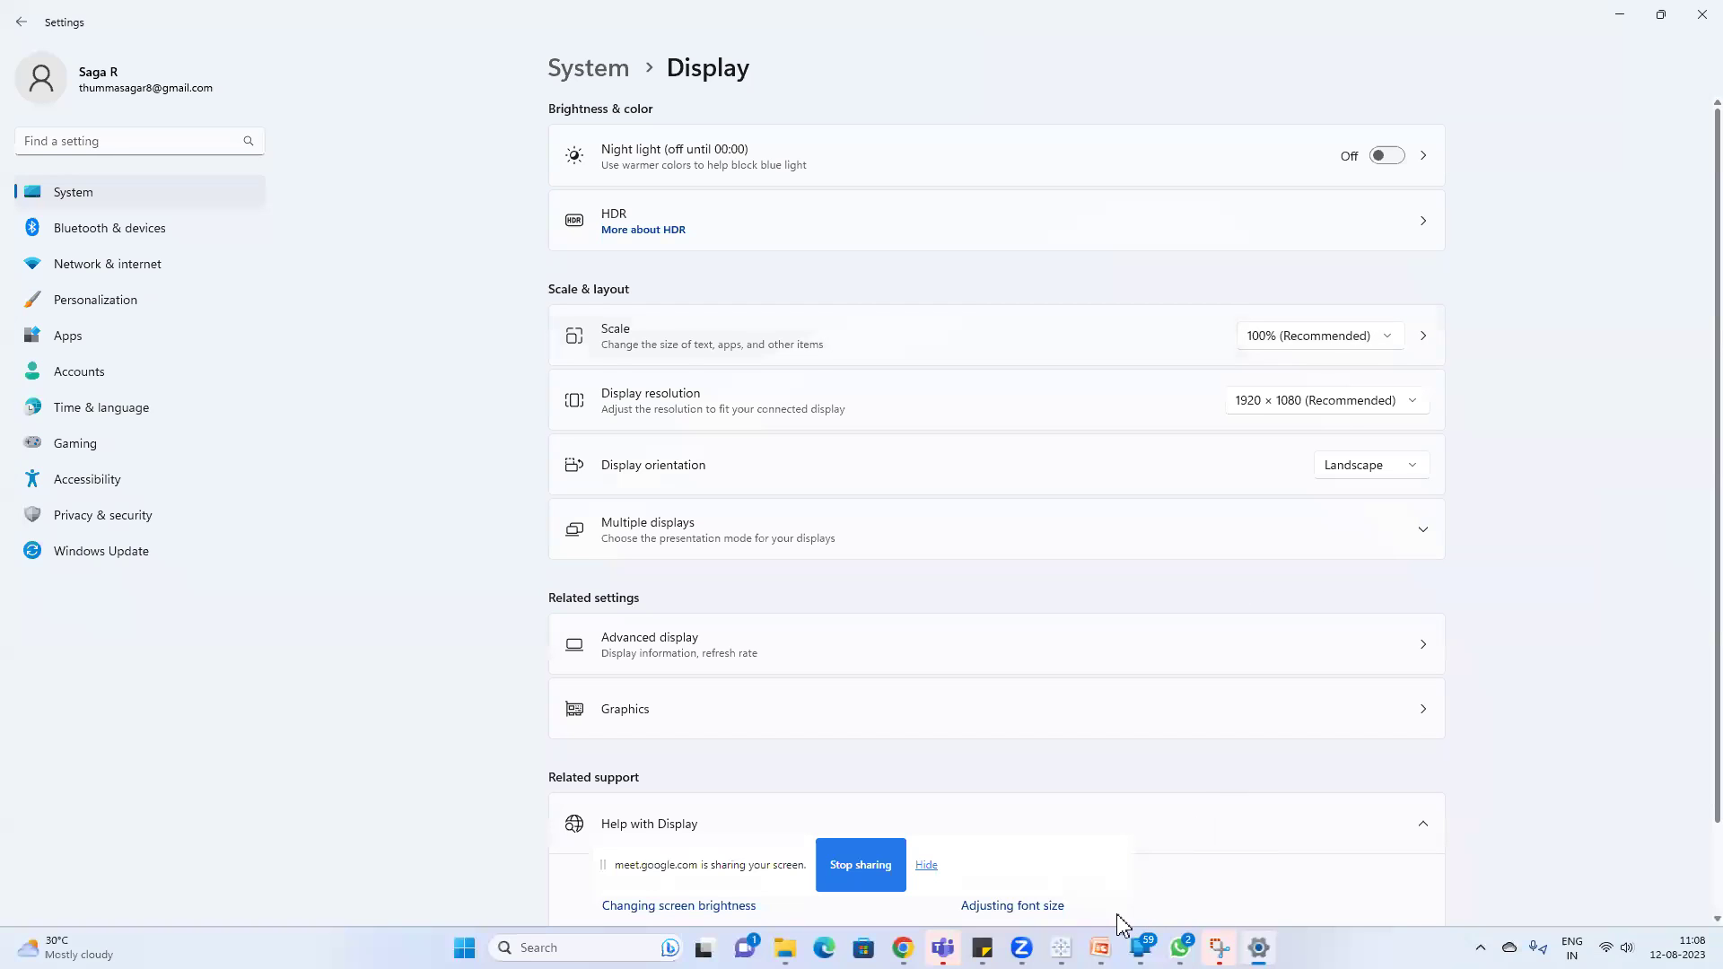
left_click(1062, 948)
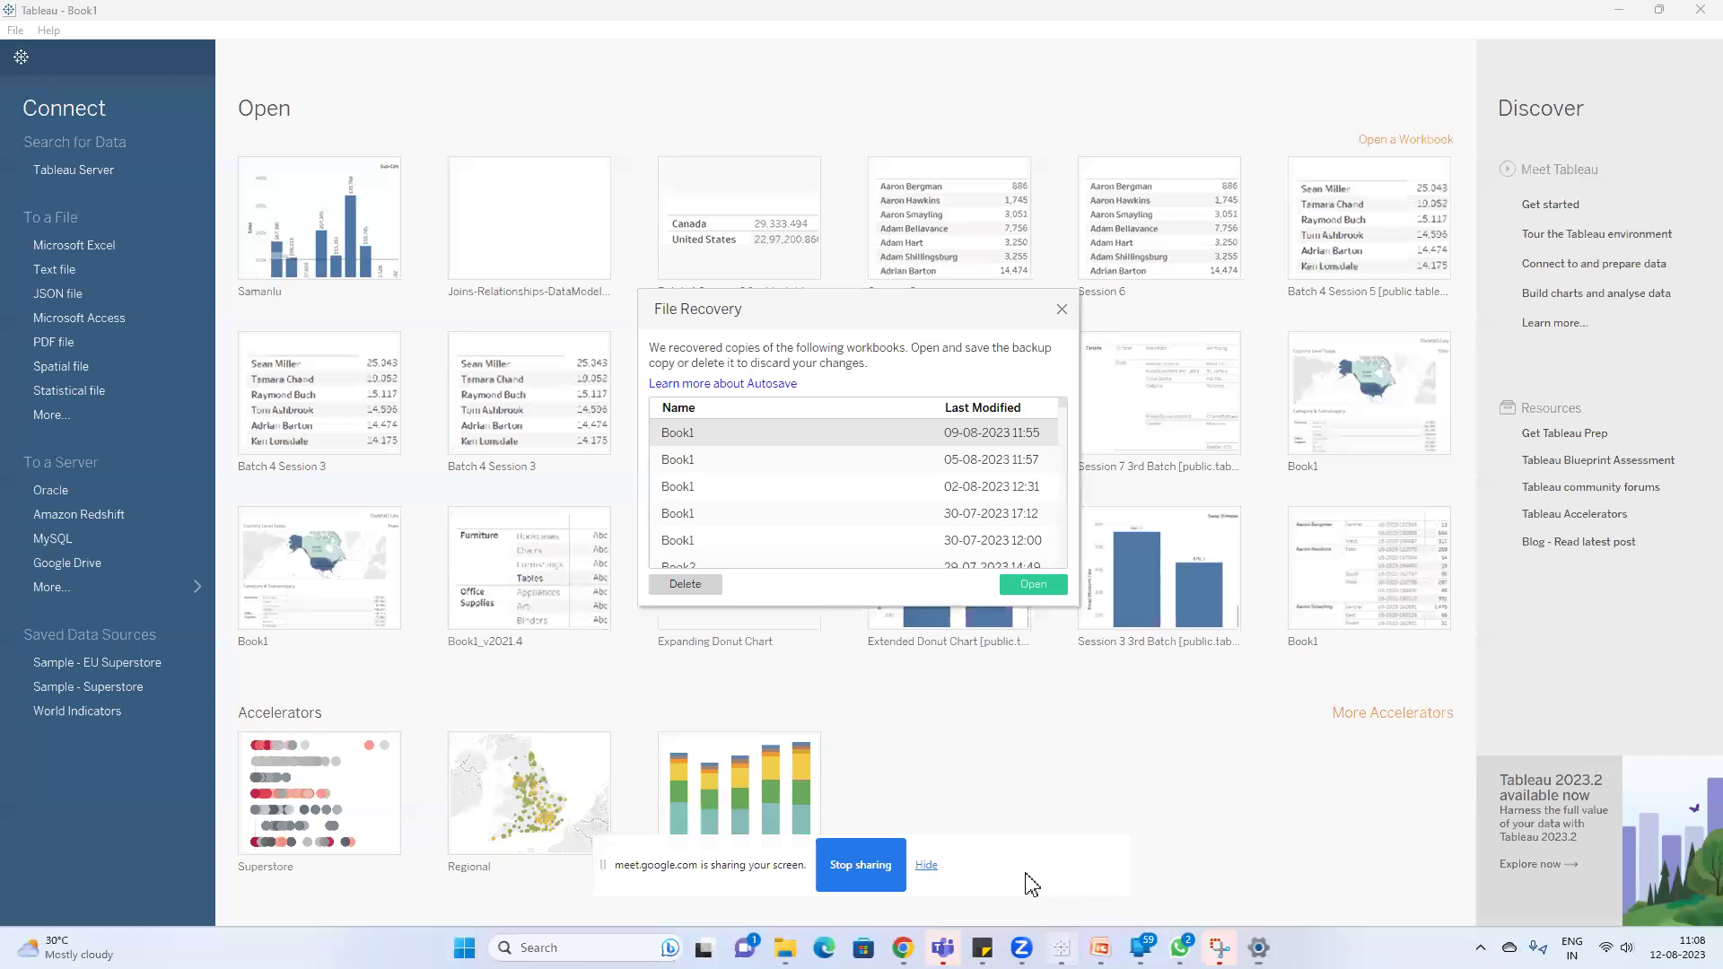
Dismiss Tableau's file recovery dialog, switch to Windows Settings to set the display scale to 150%, and minimise Settings
left_click(1063, 311)
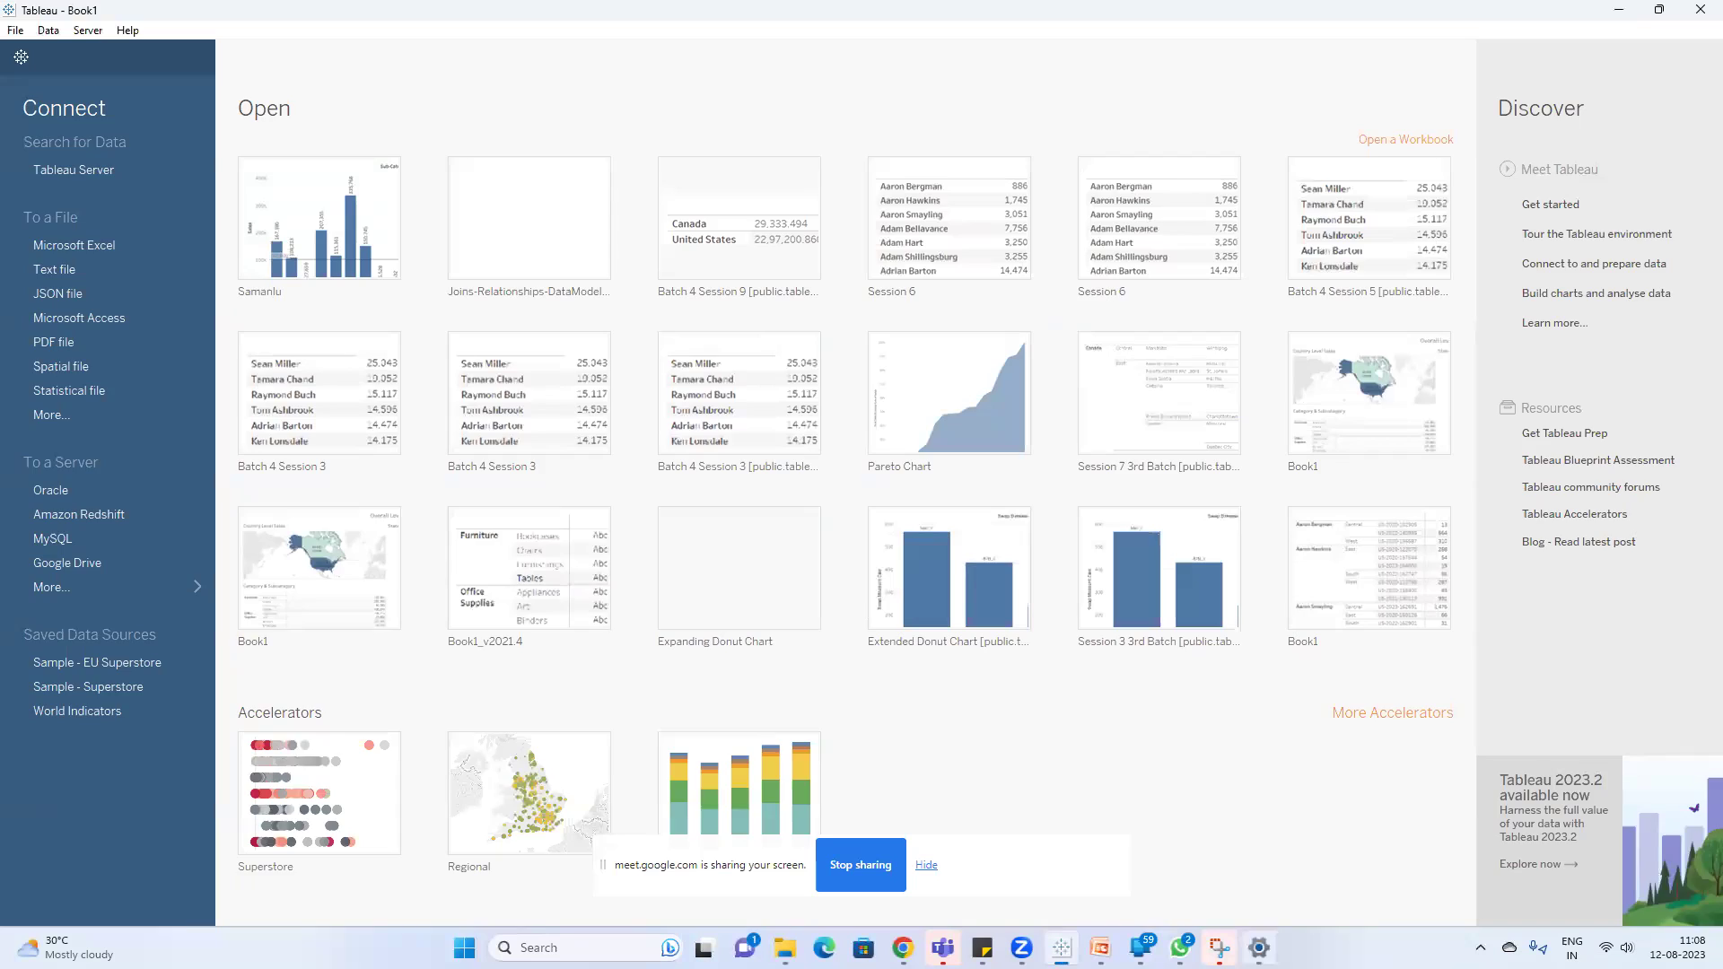
left_click(1260, 947)
left_click(1363, 336)
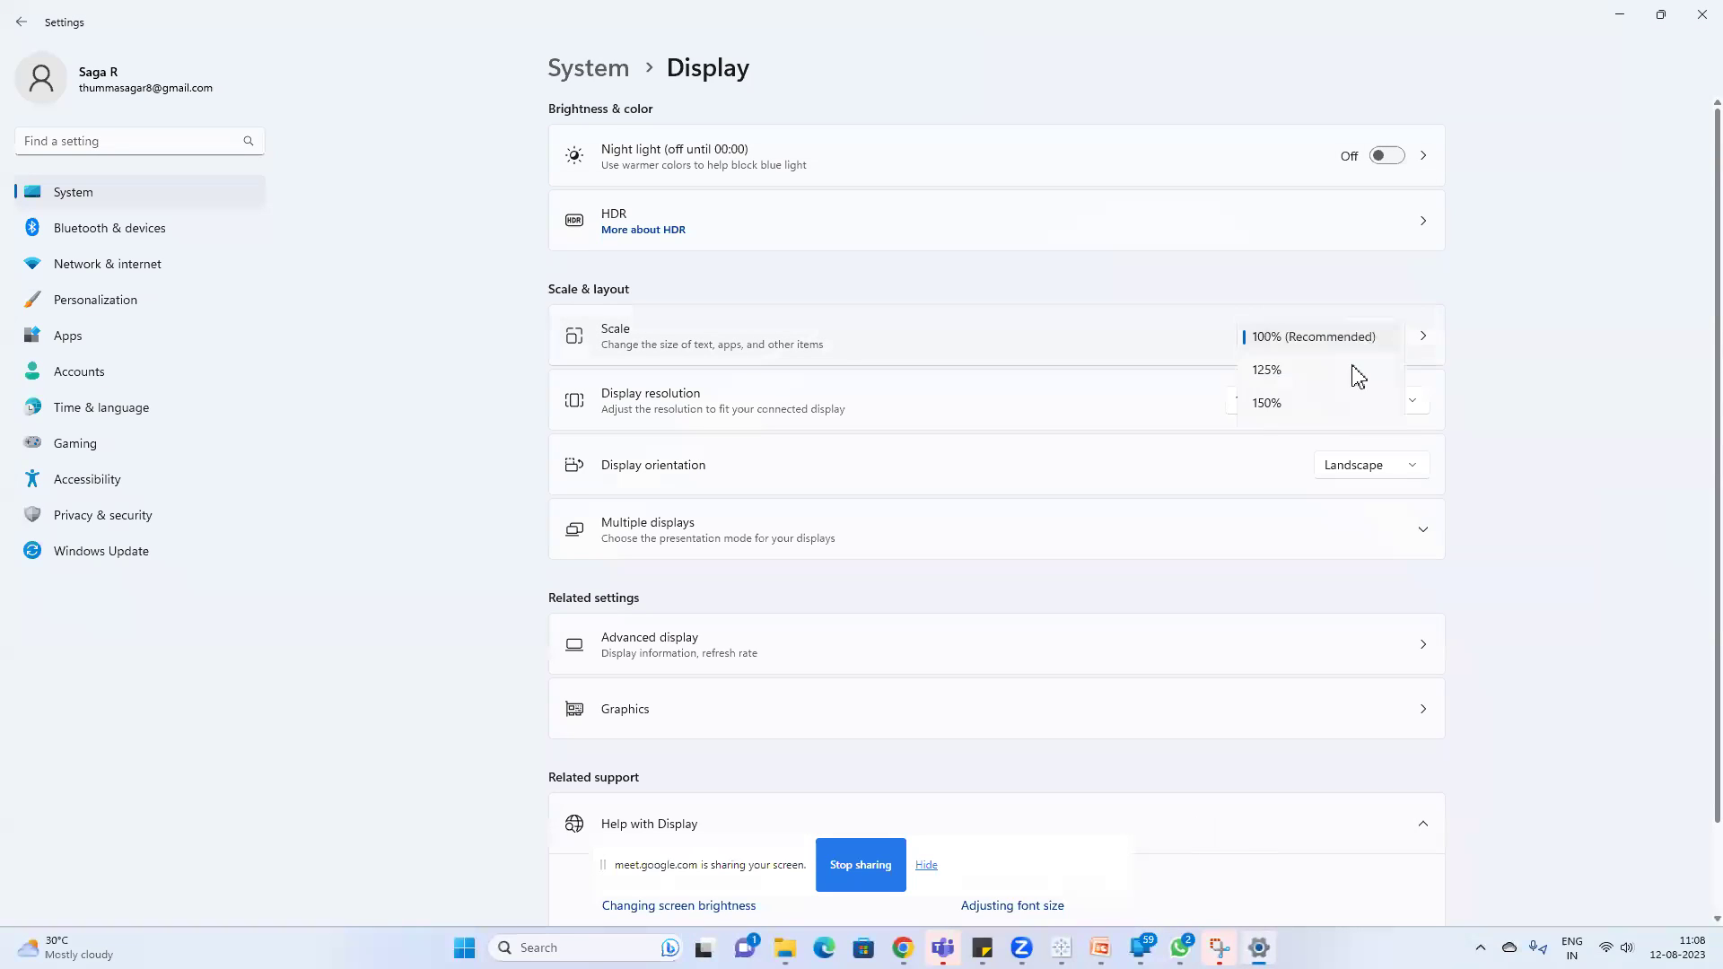
left_click(1323, 409)
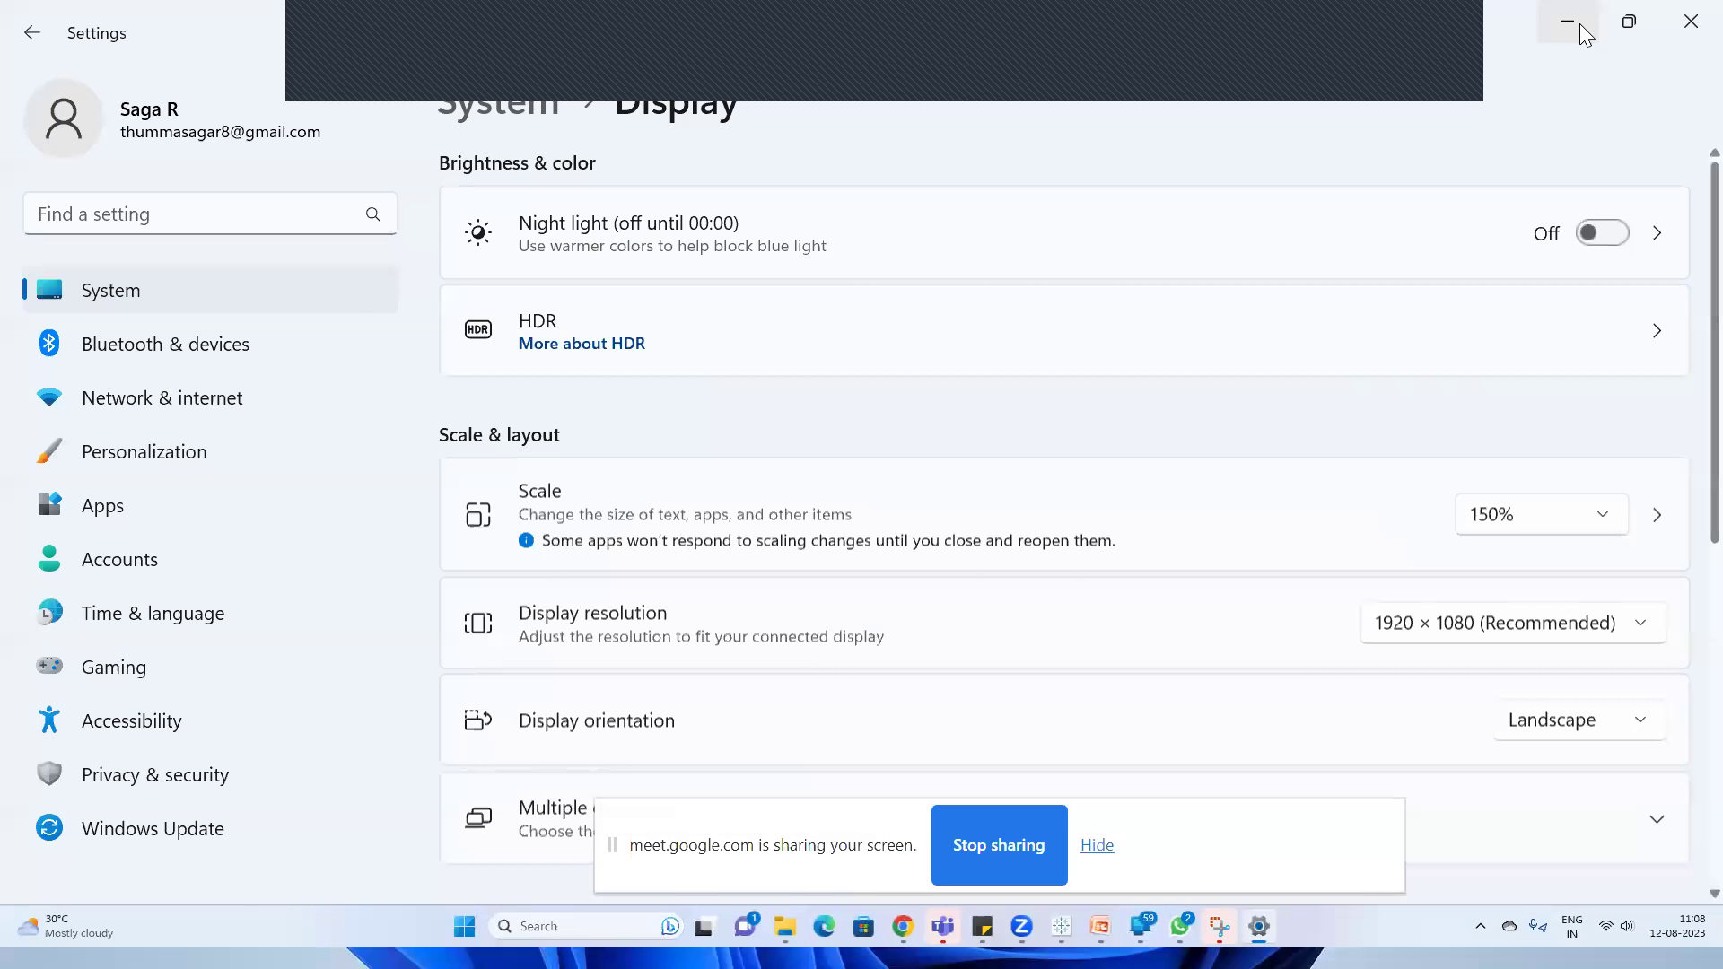
left_click(1580, 23)
Connect to the saved Sample - Superstore data source and place Order Date on Columns, hiding the screen-sharing bar
scroll(247, 635, "down", 3)
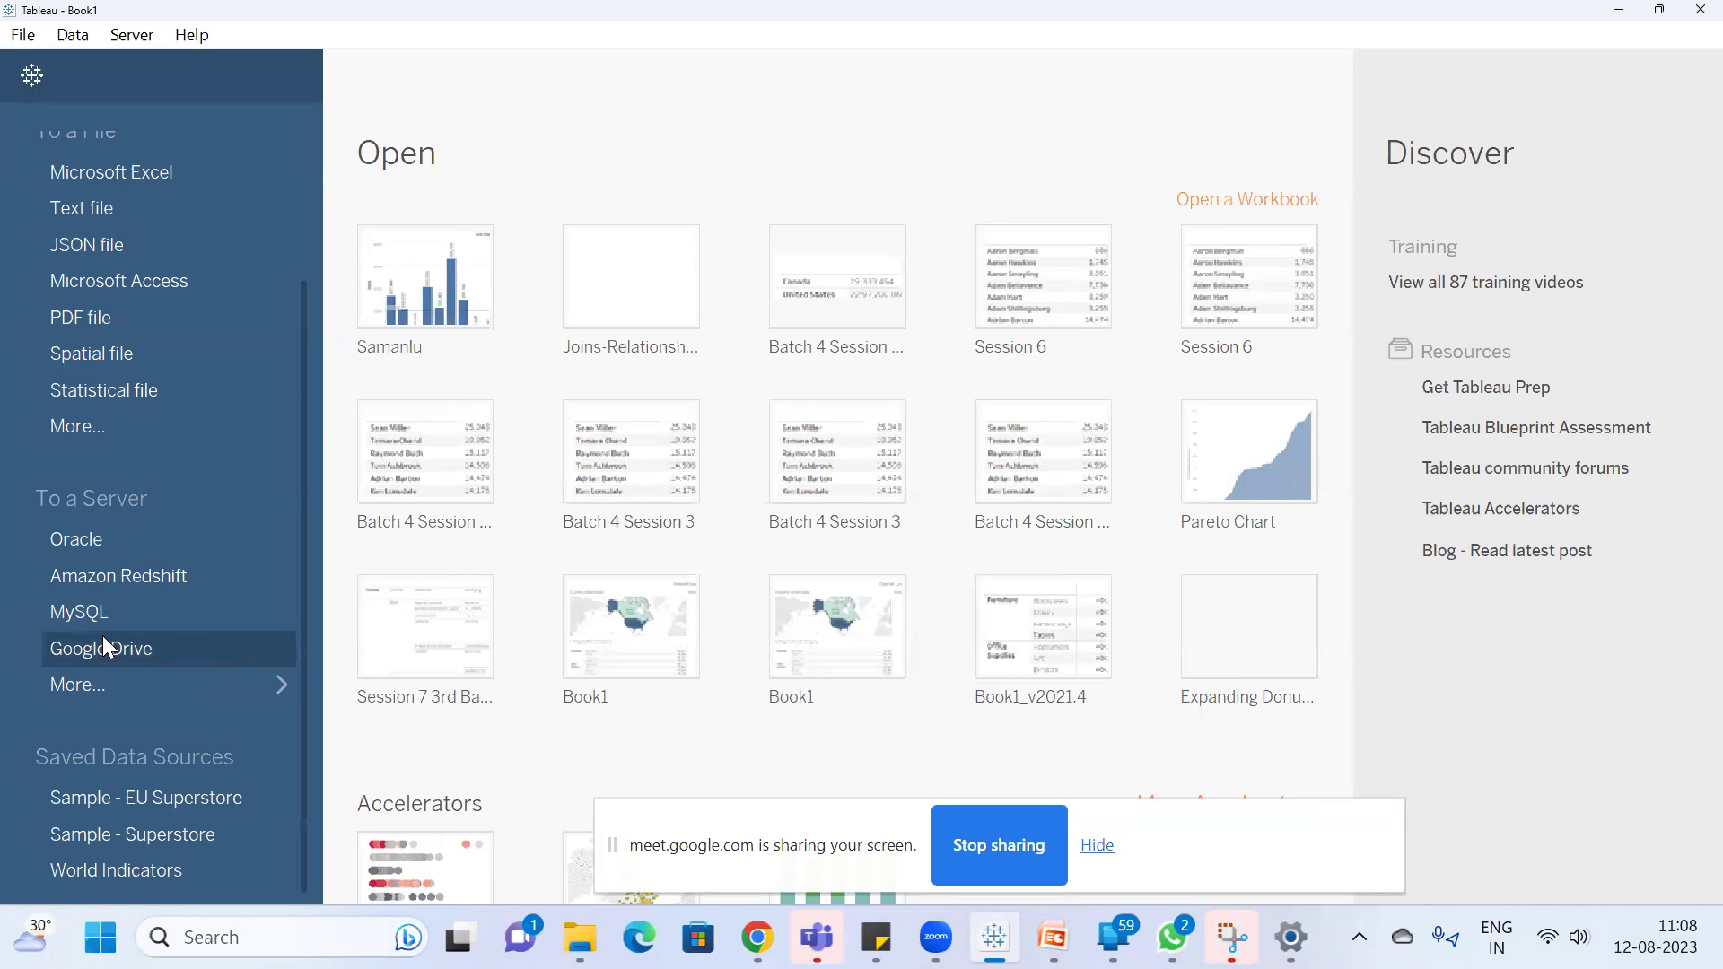
left_click(129, 835)
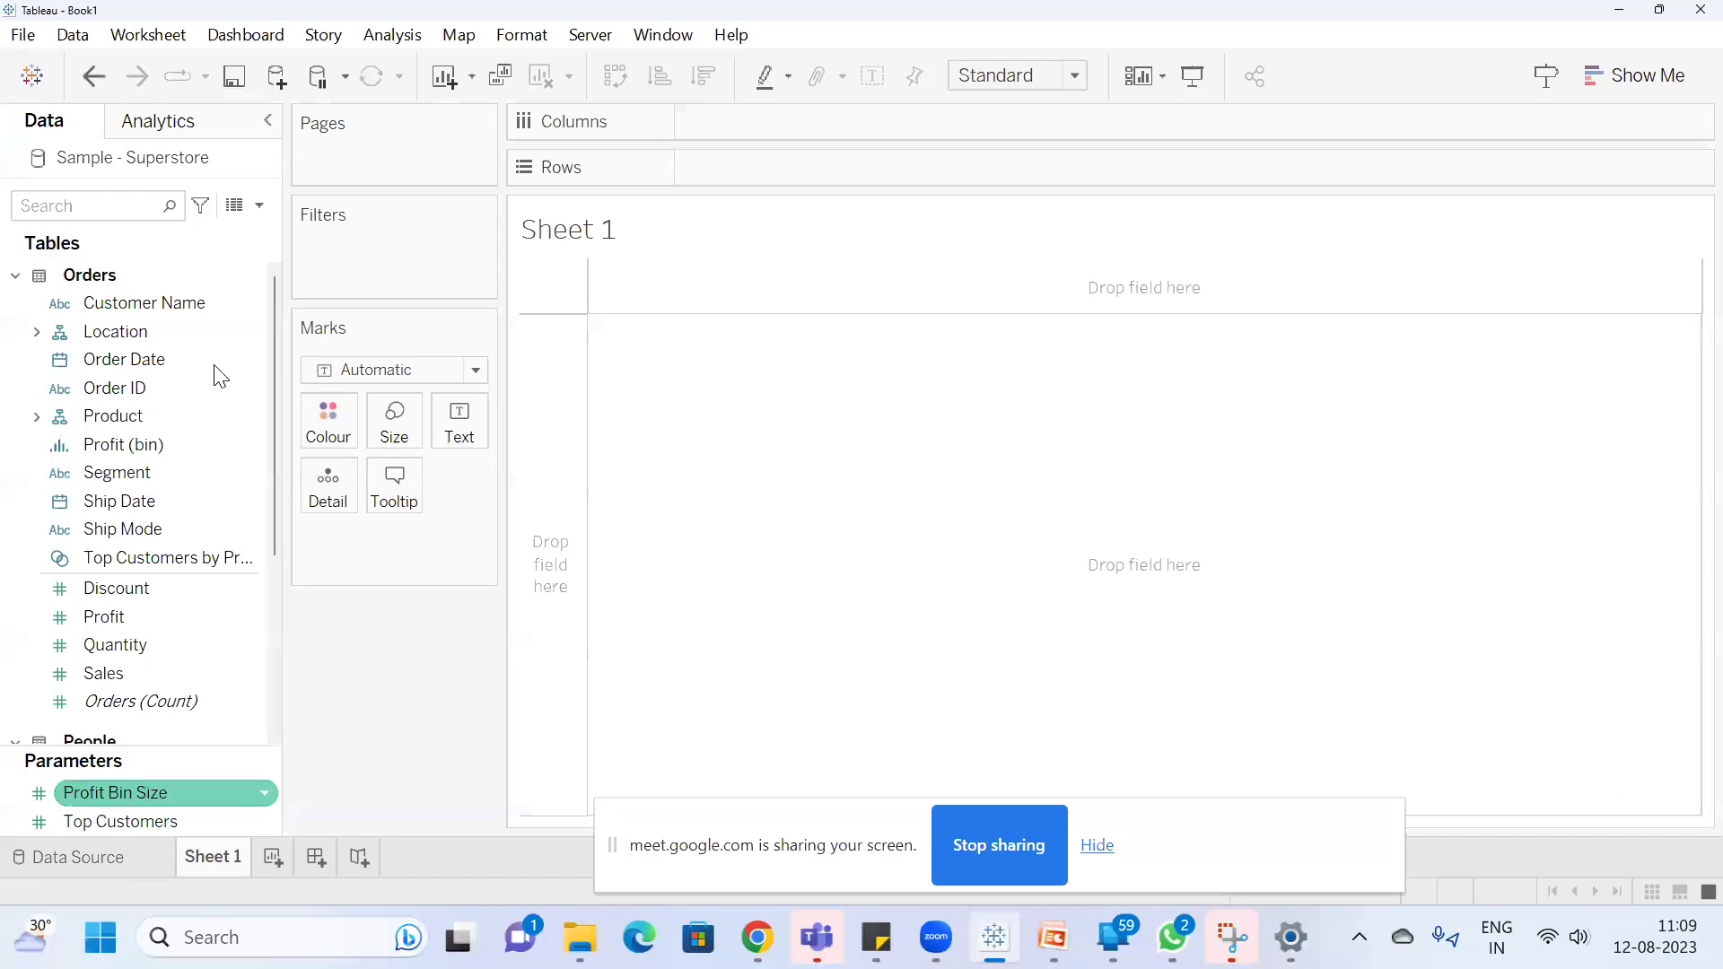
left_click(114, 205)
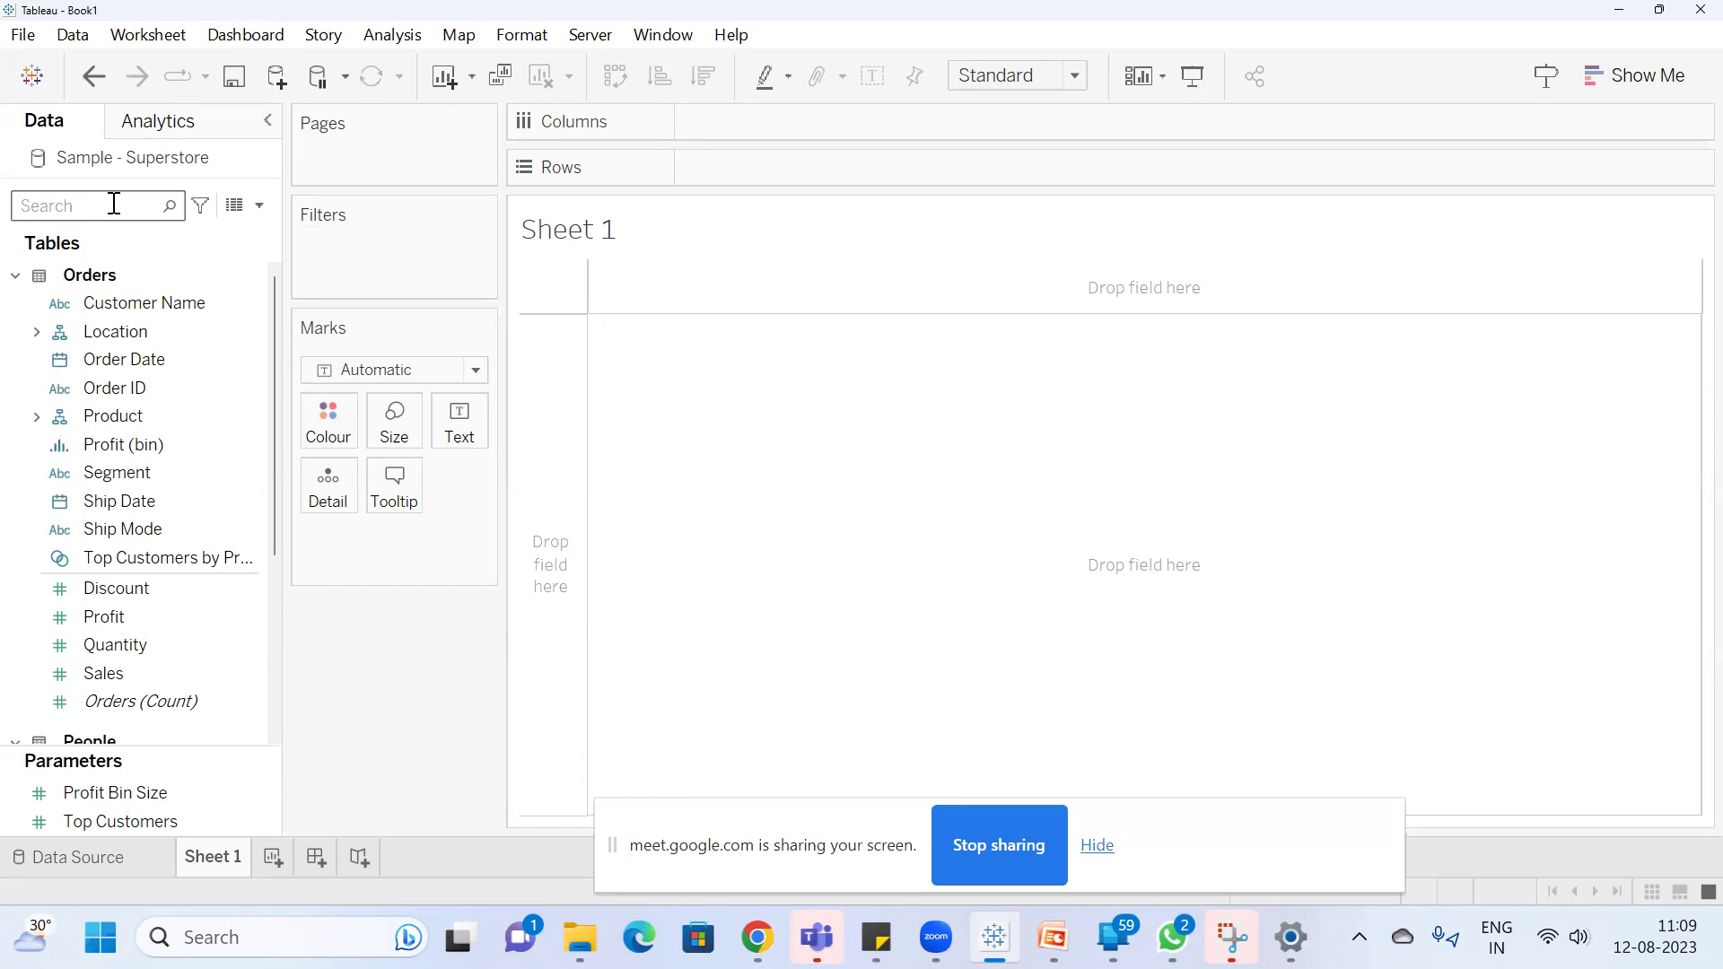
type("ord")
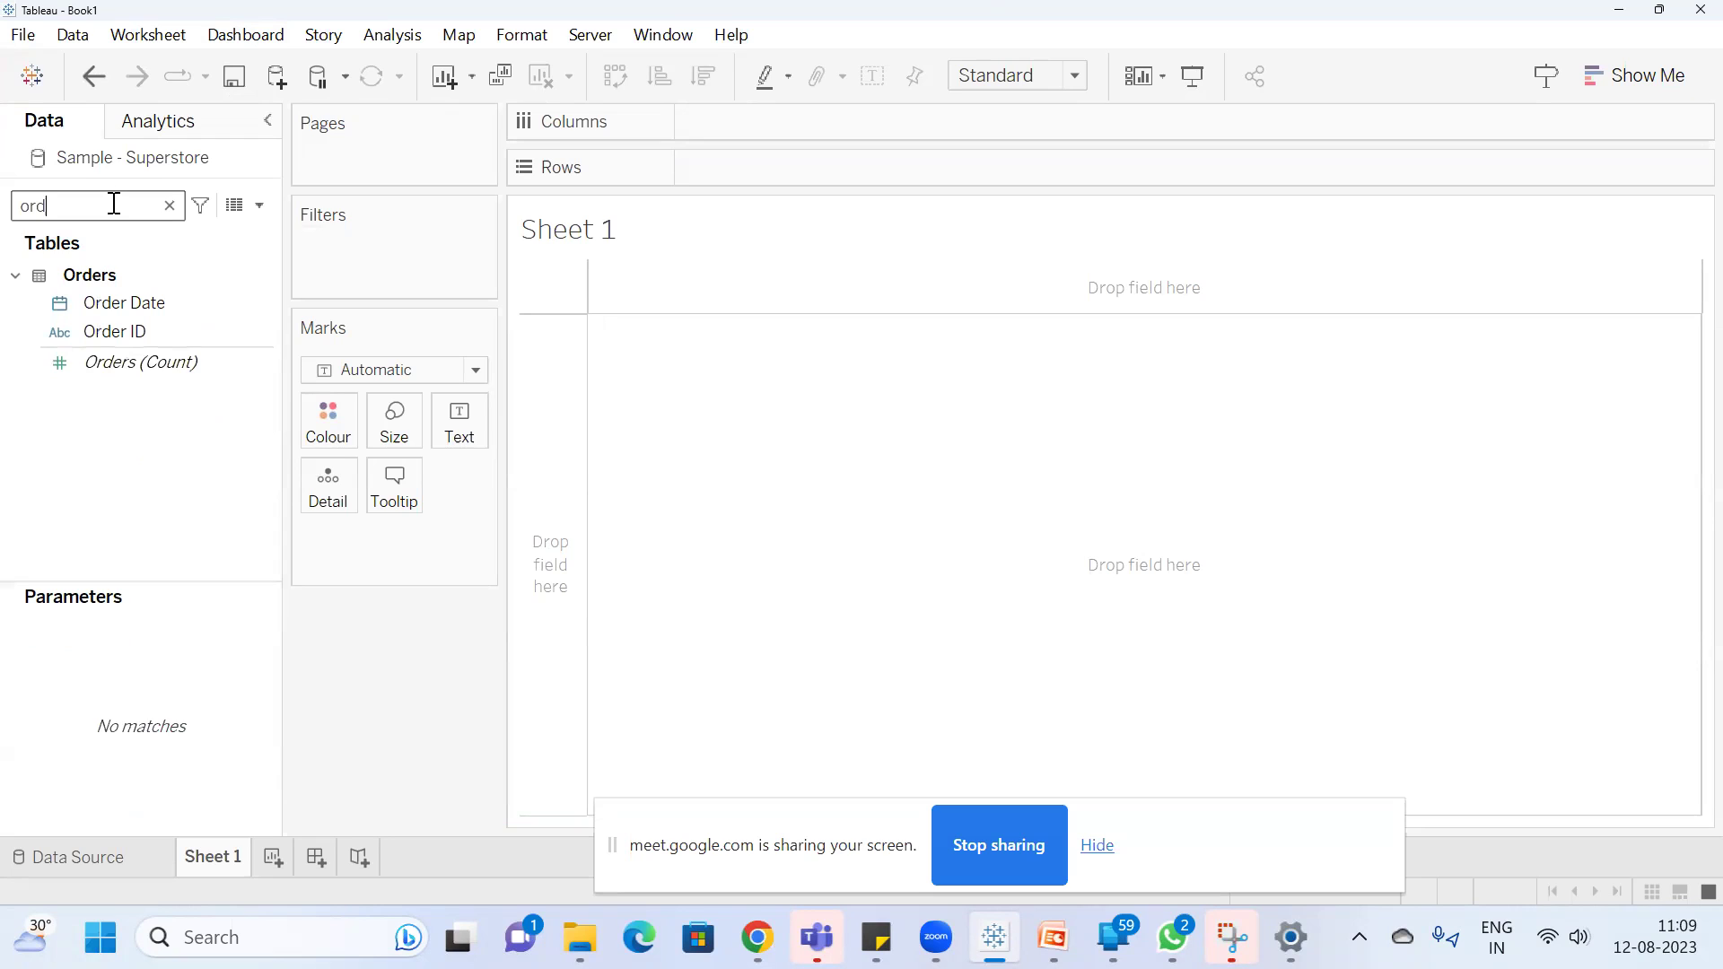
left_click_drag(97, 300, 715, 117)
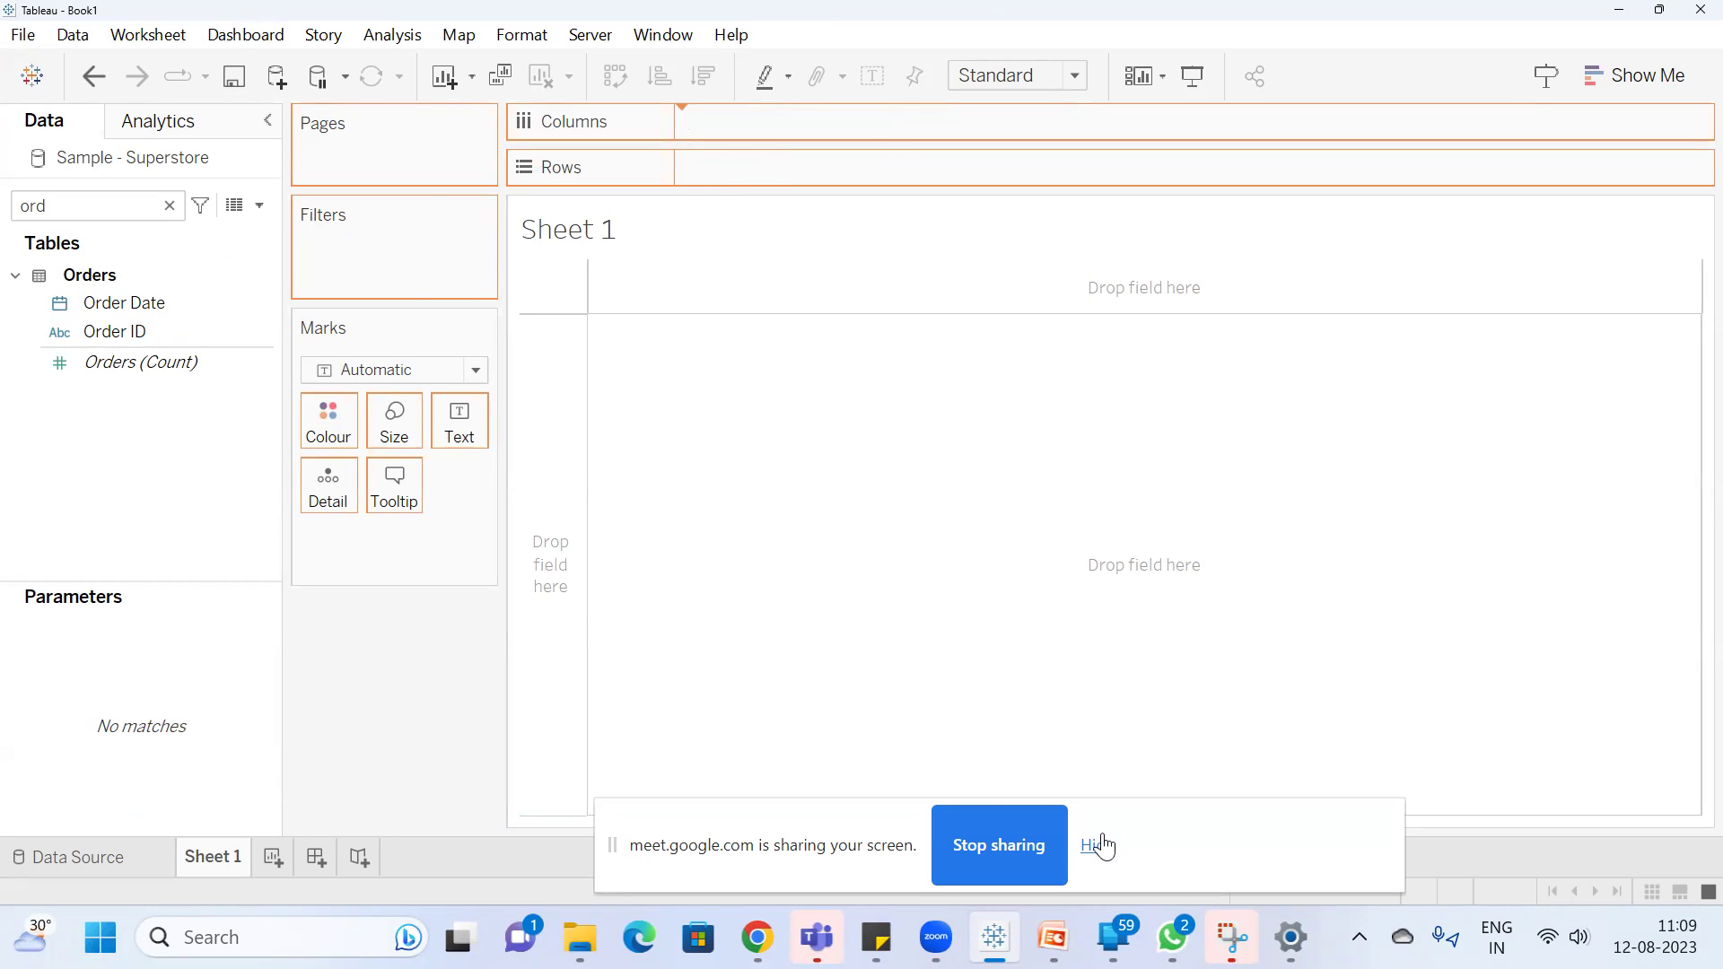
left_click(1097, 845)
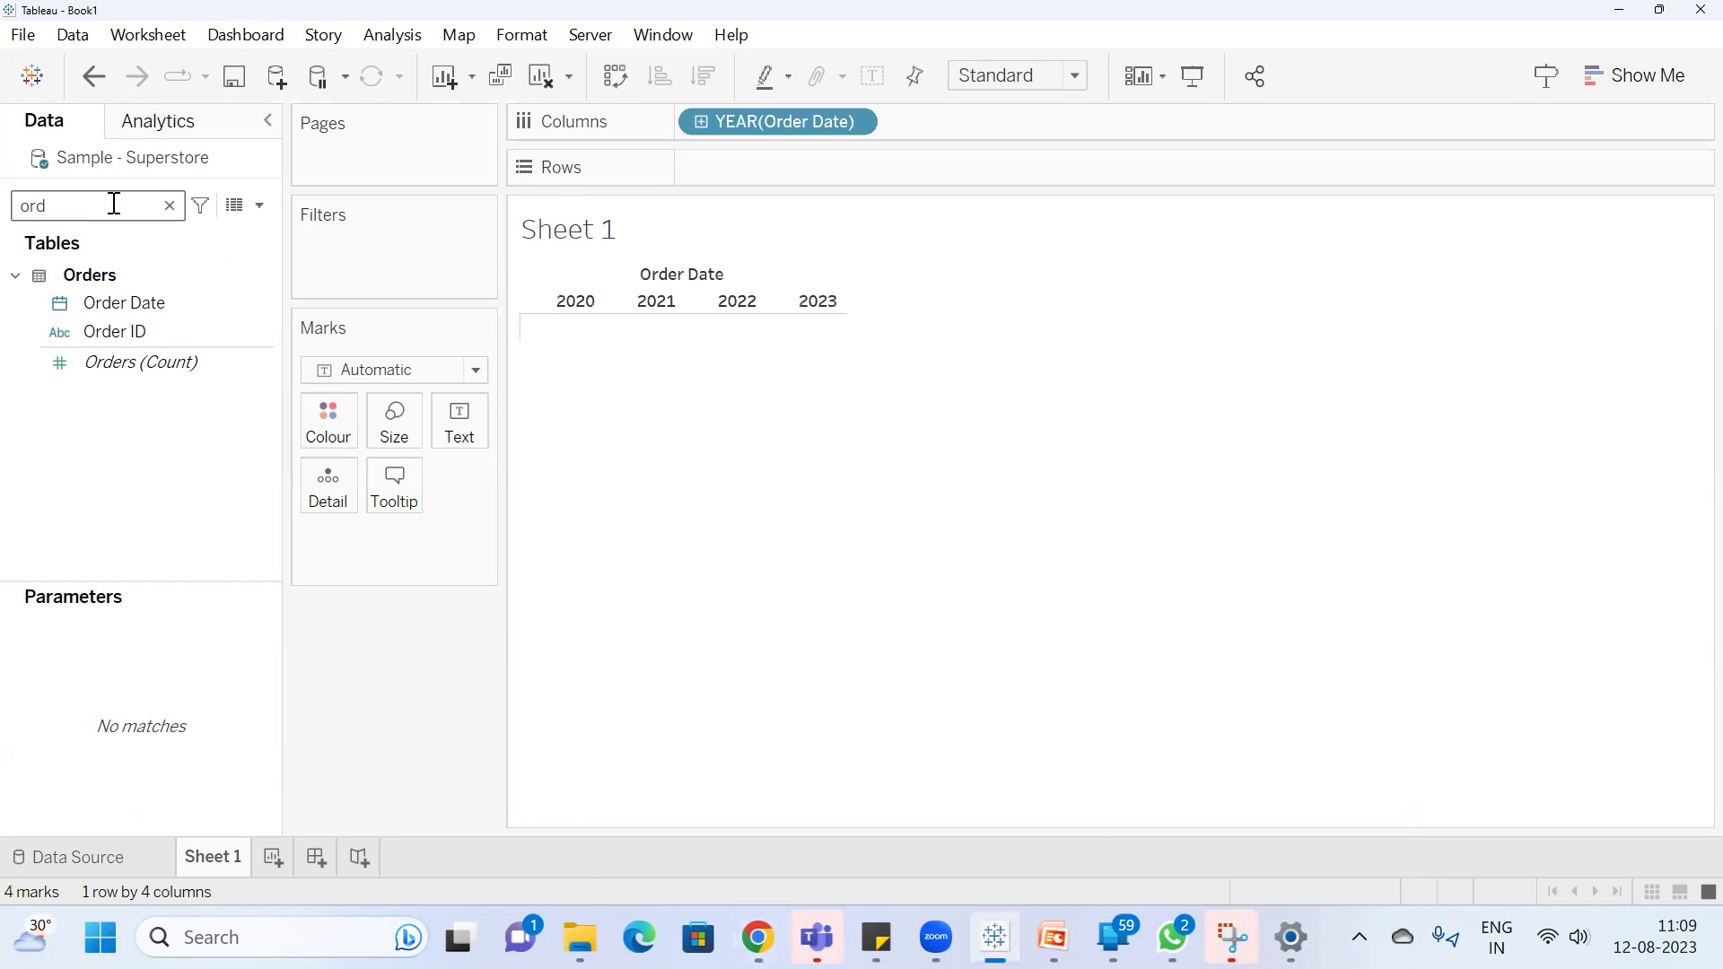
Find the Sub-Category field by searching for "sub" and add it to Rows
key("BackSpace")
key("BackSpace")
key("BackSpace")
type("sub")
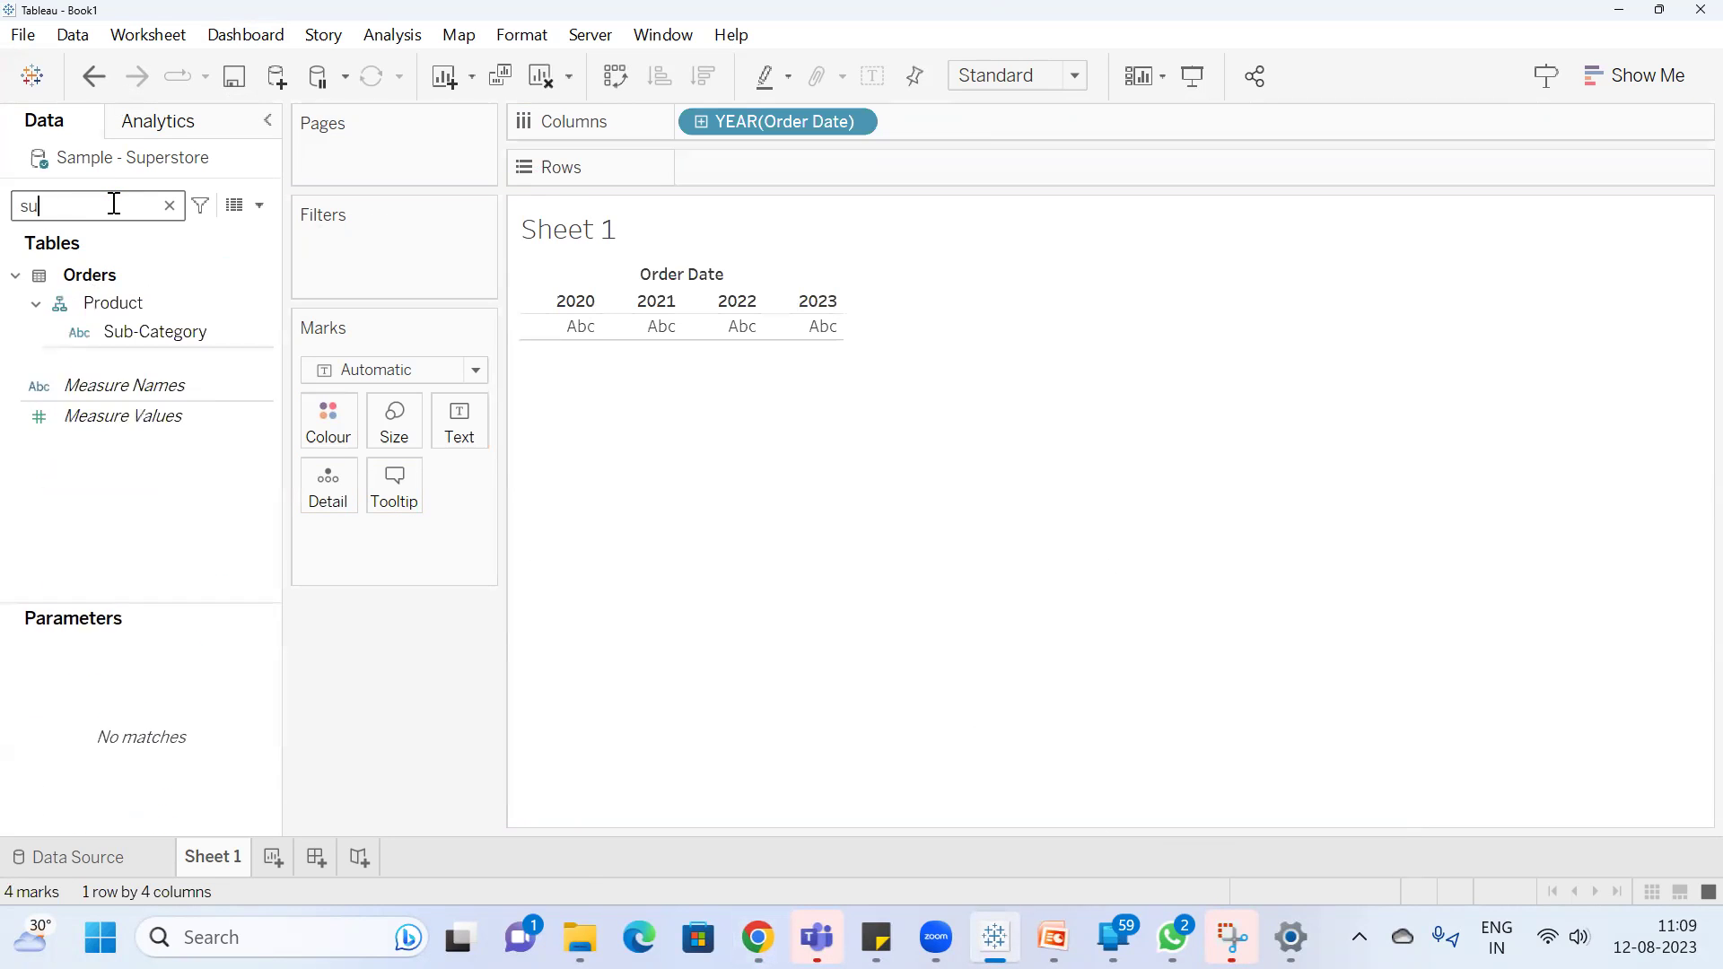
left_click(154, 334)
double_click(153, 328)
Find the Sales field by searching for "sa" and add its sum to the table as text
double_click(108, 203)
type("sa")
double_click(137, 322)
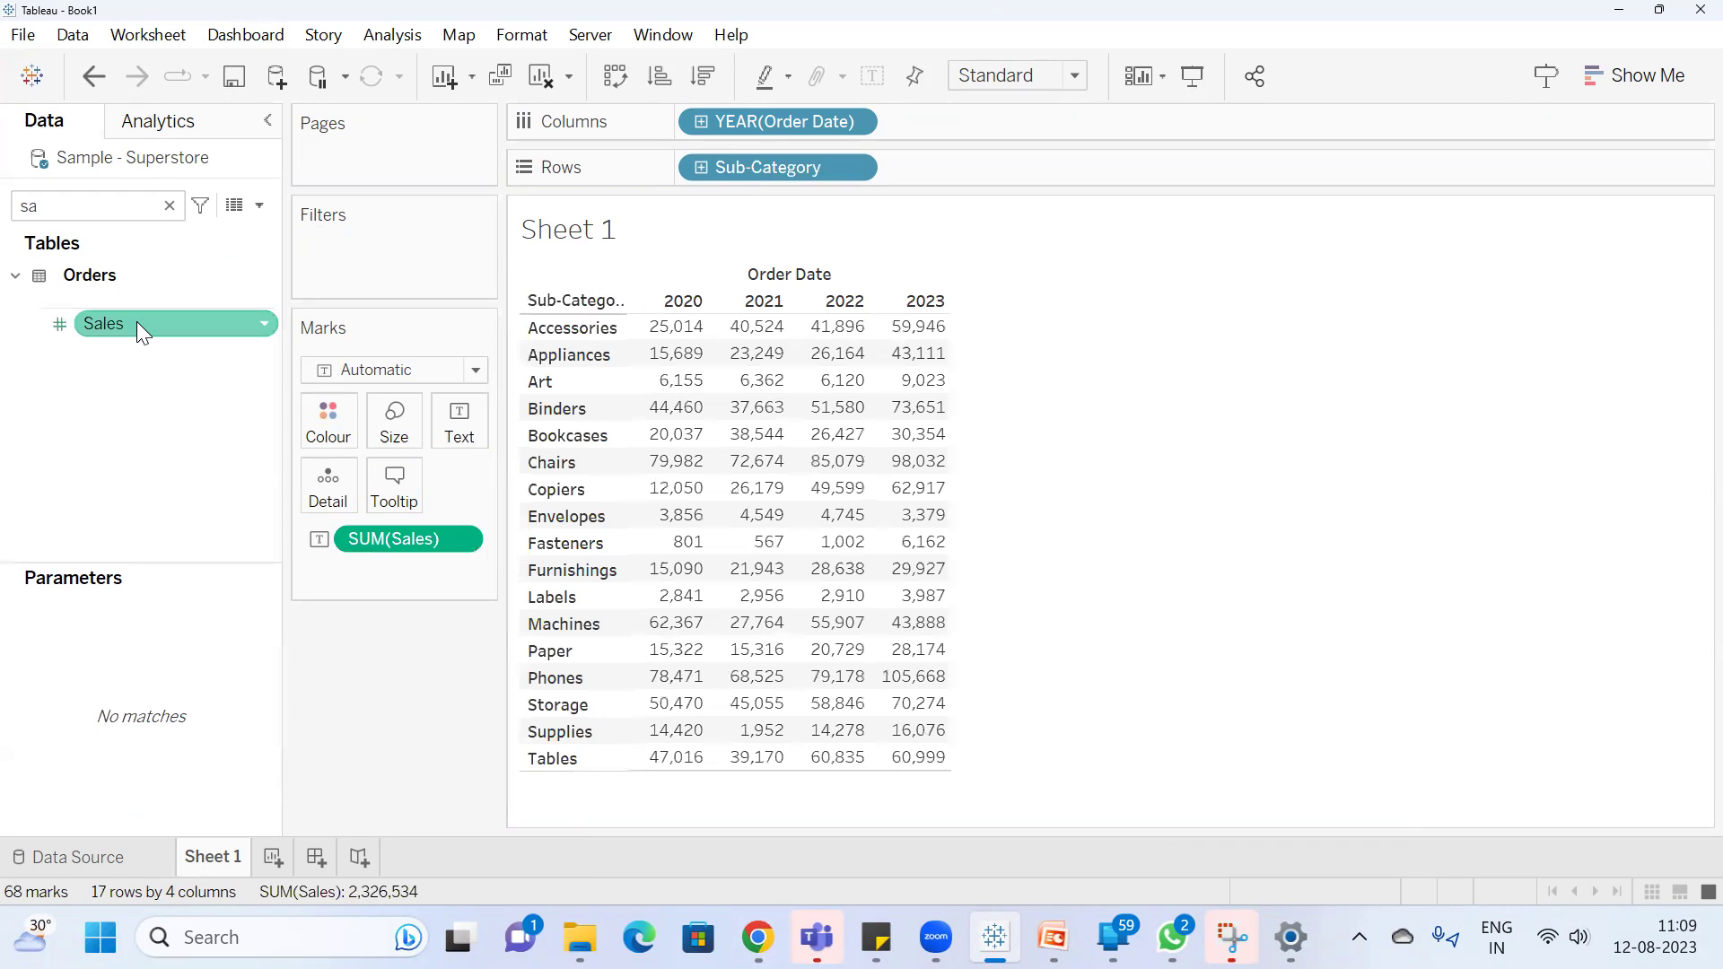
Open the worksheet's border formatting, look at the line formatting options, and return to the border options
mouse_move(721, 428)
mouse_move(801, 473)
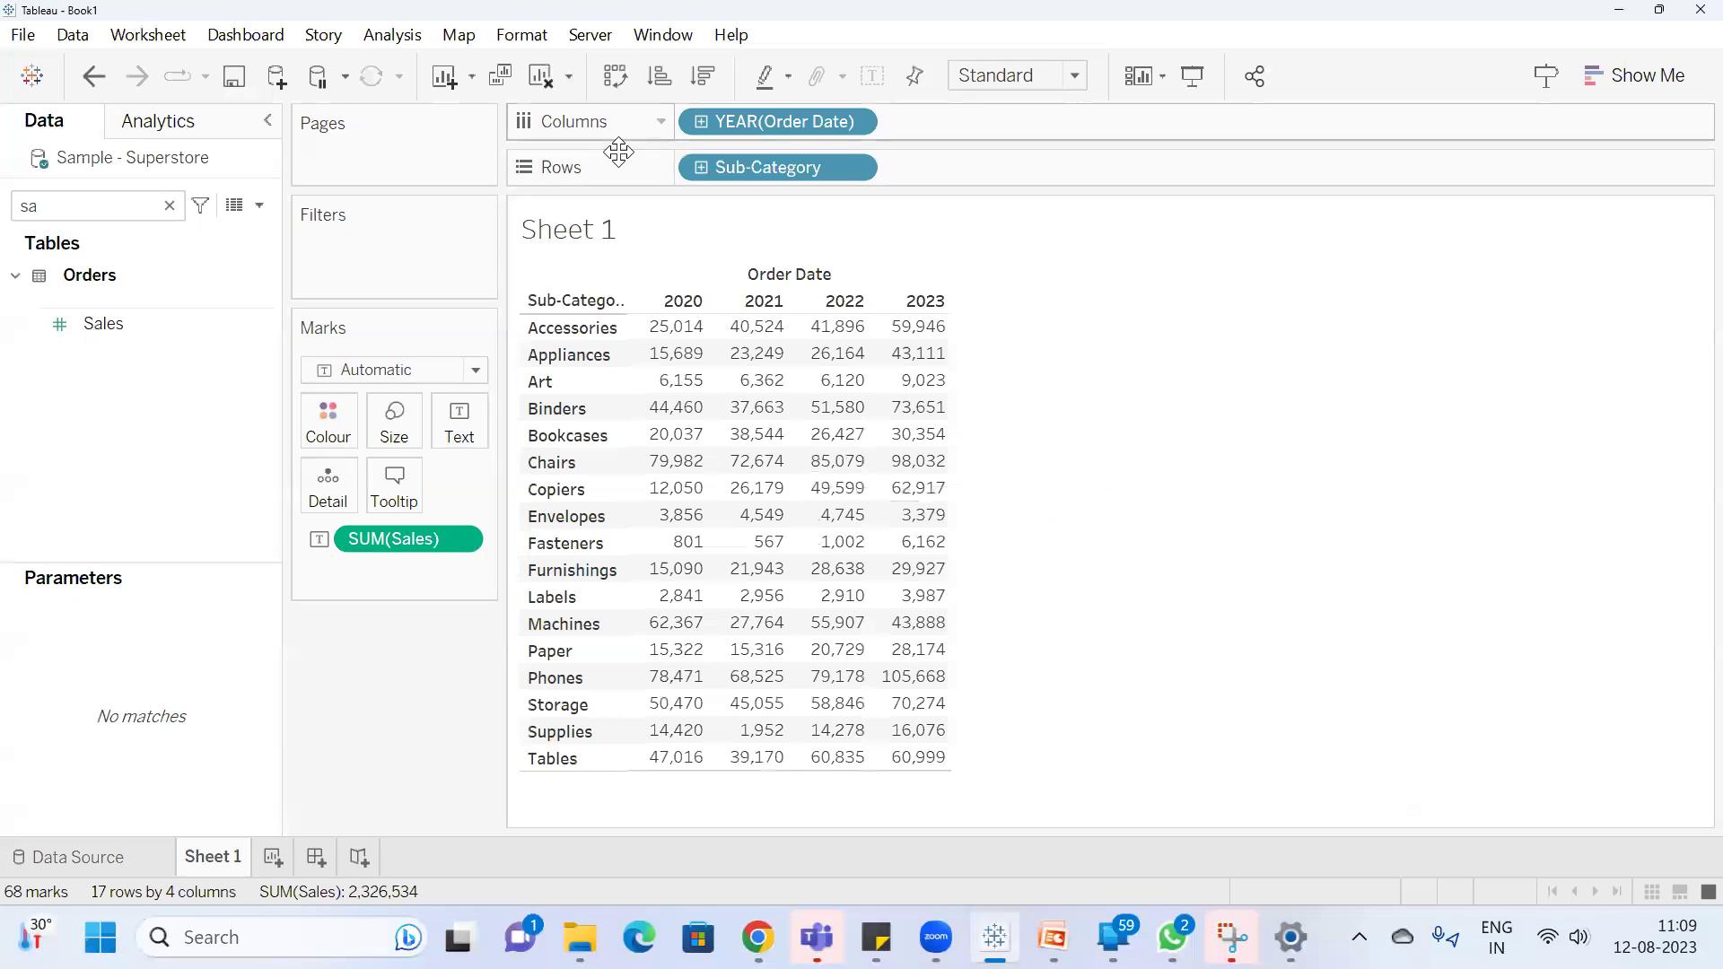
left_click(521, 35)
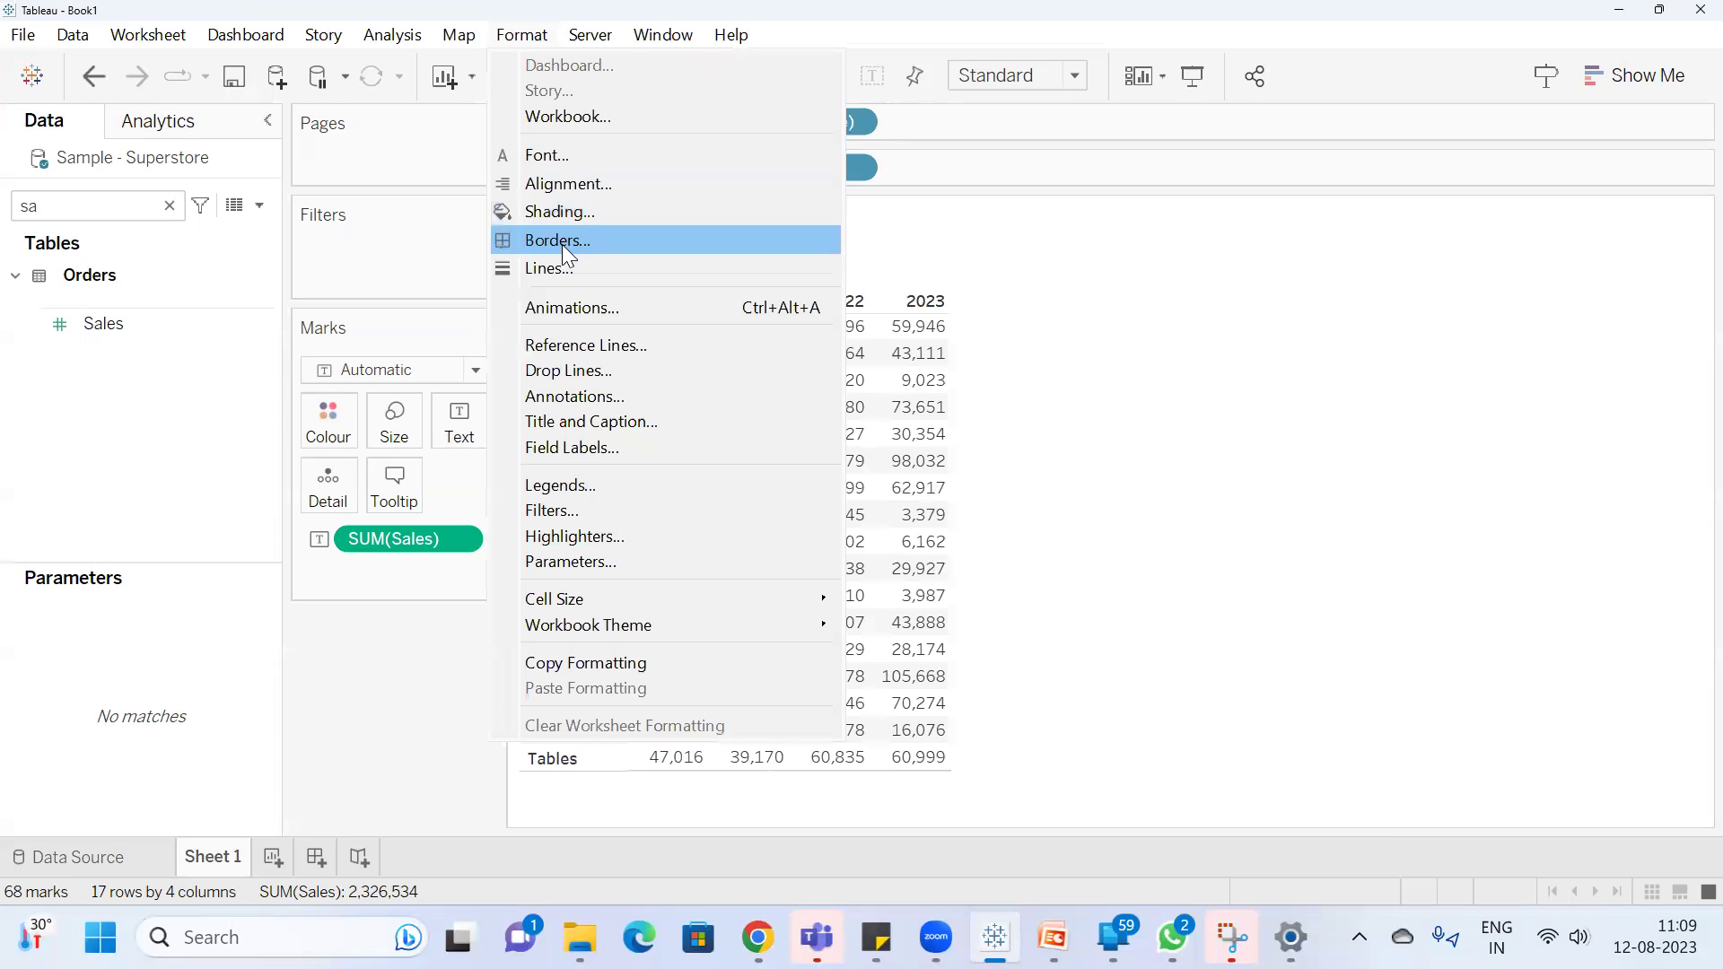
left_click(562, 243)
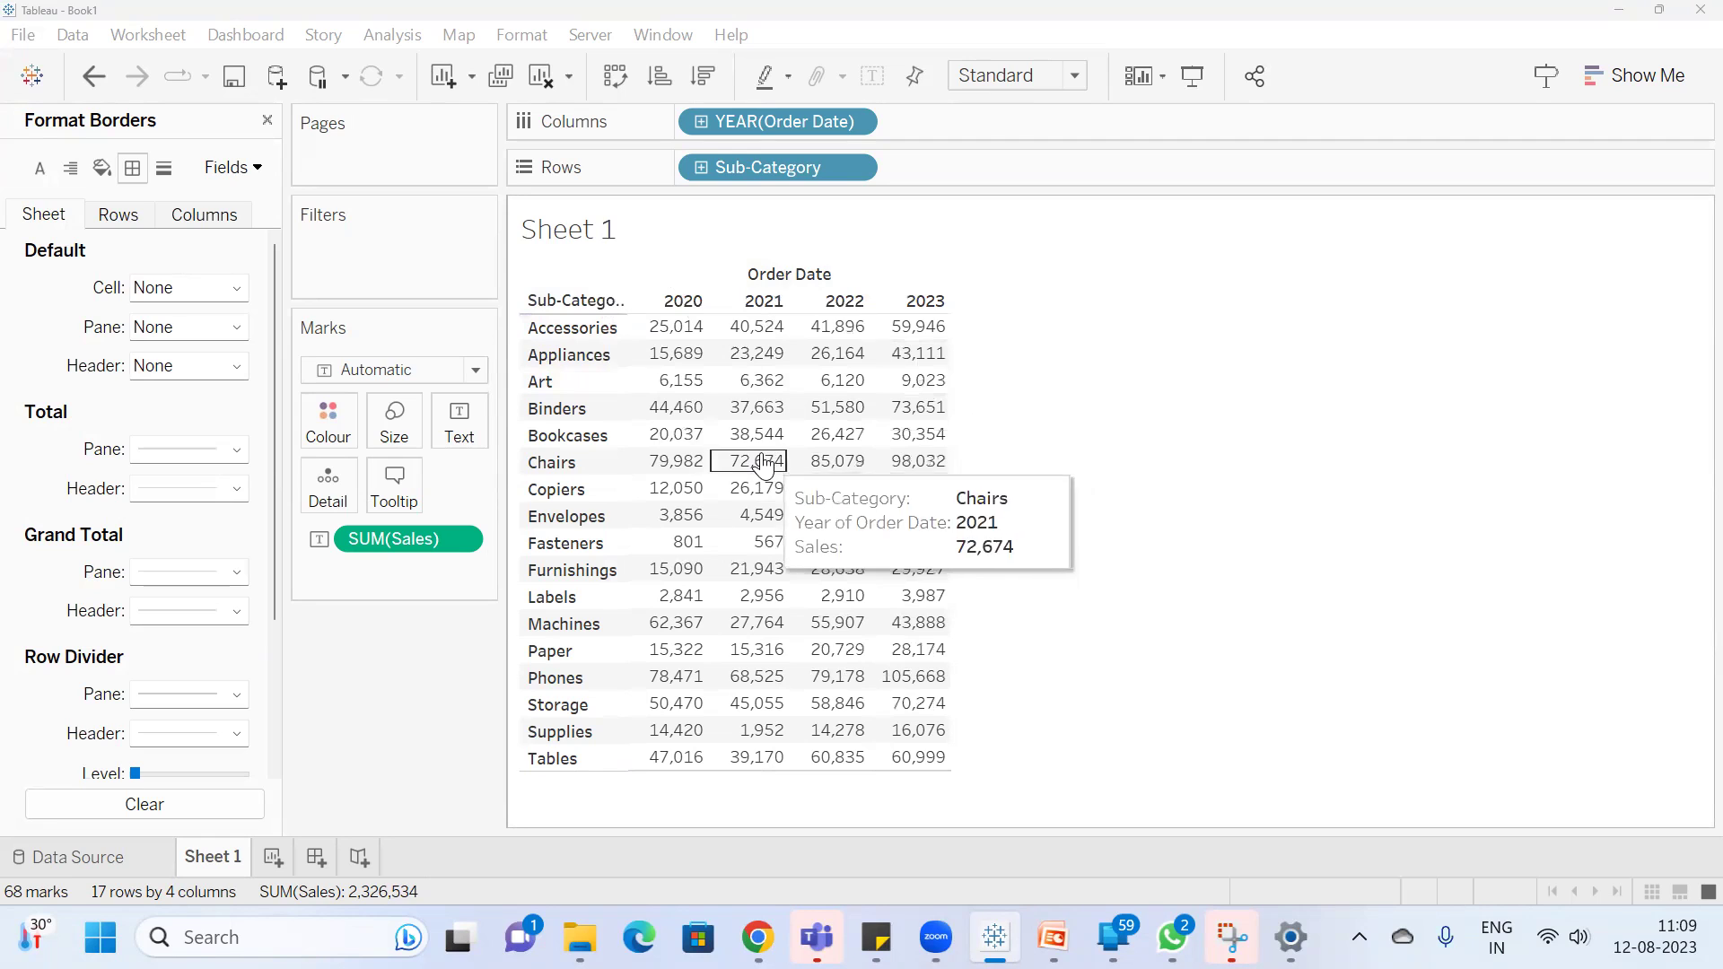
left_click(163, 169)
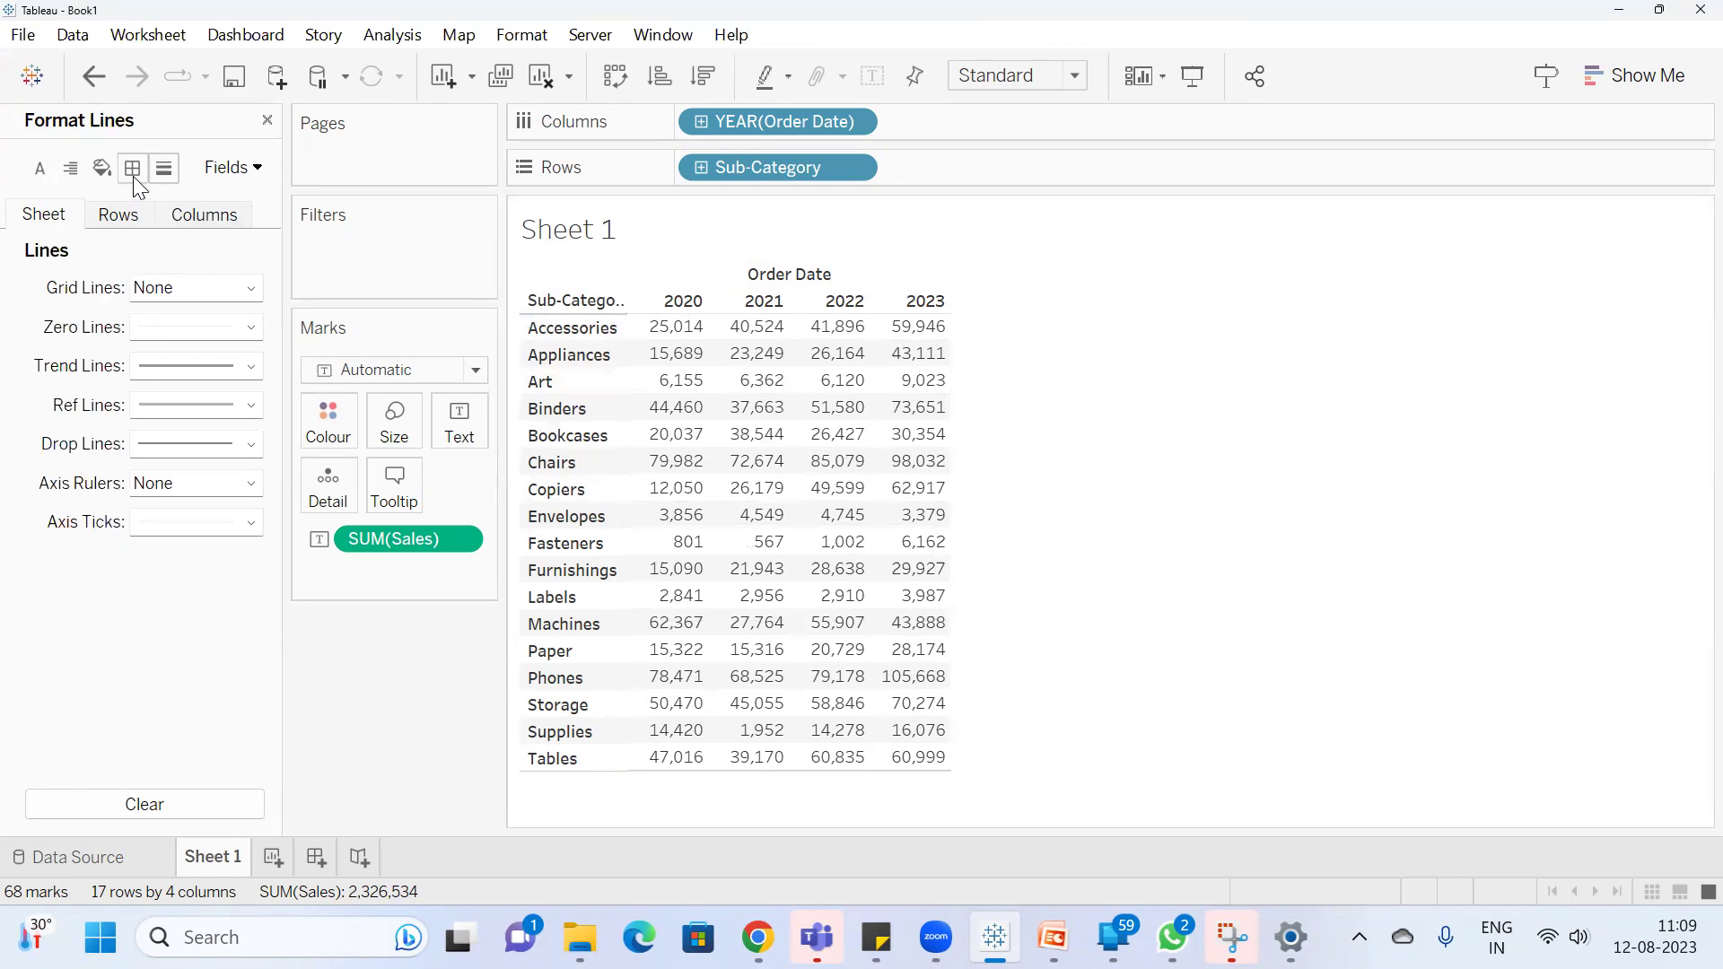
left_click(133, 174)
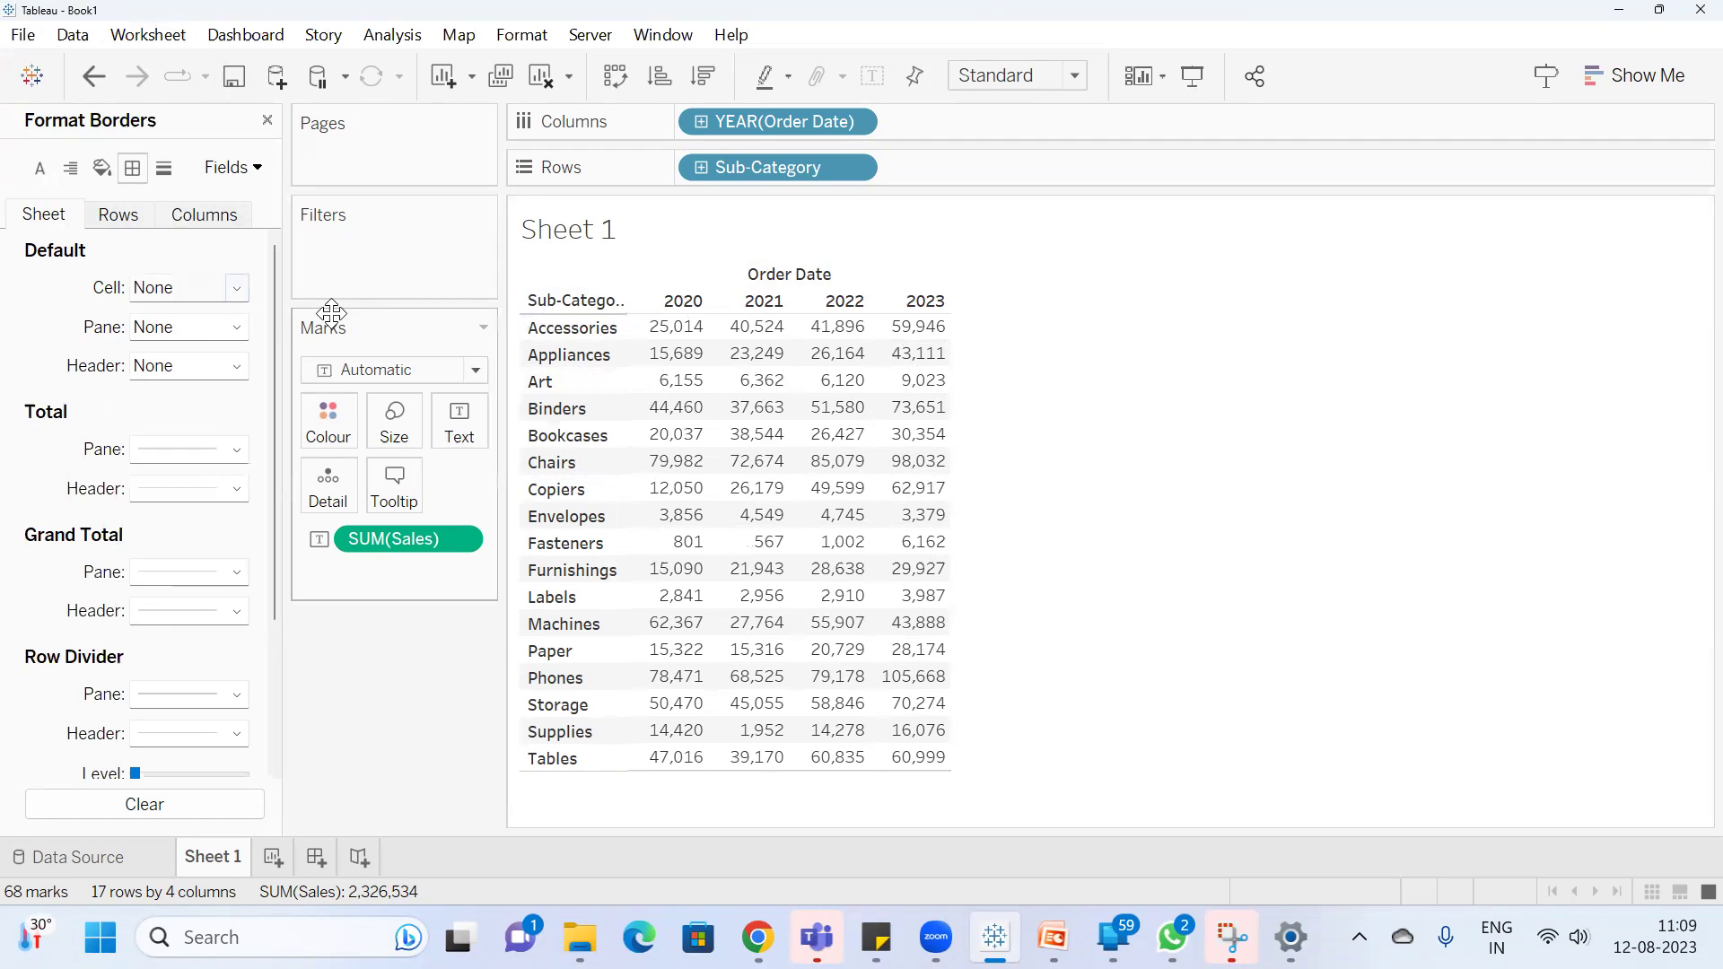
Examine the Accessories 2020 cell and the whole pane of sales values by selecting them, clearing each selection
left_click(675, 330)
left_click(1090, 485)
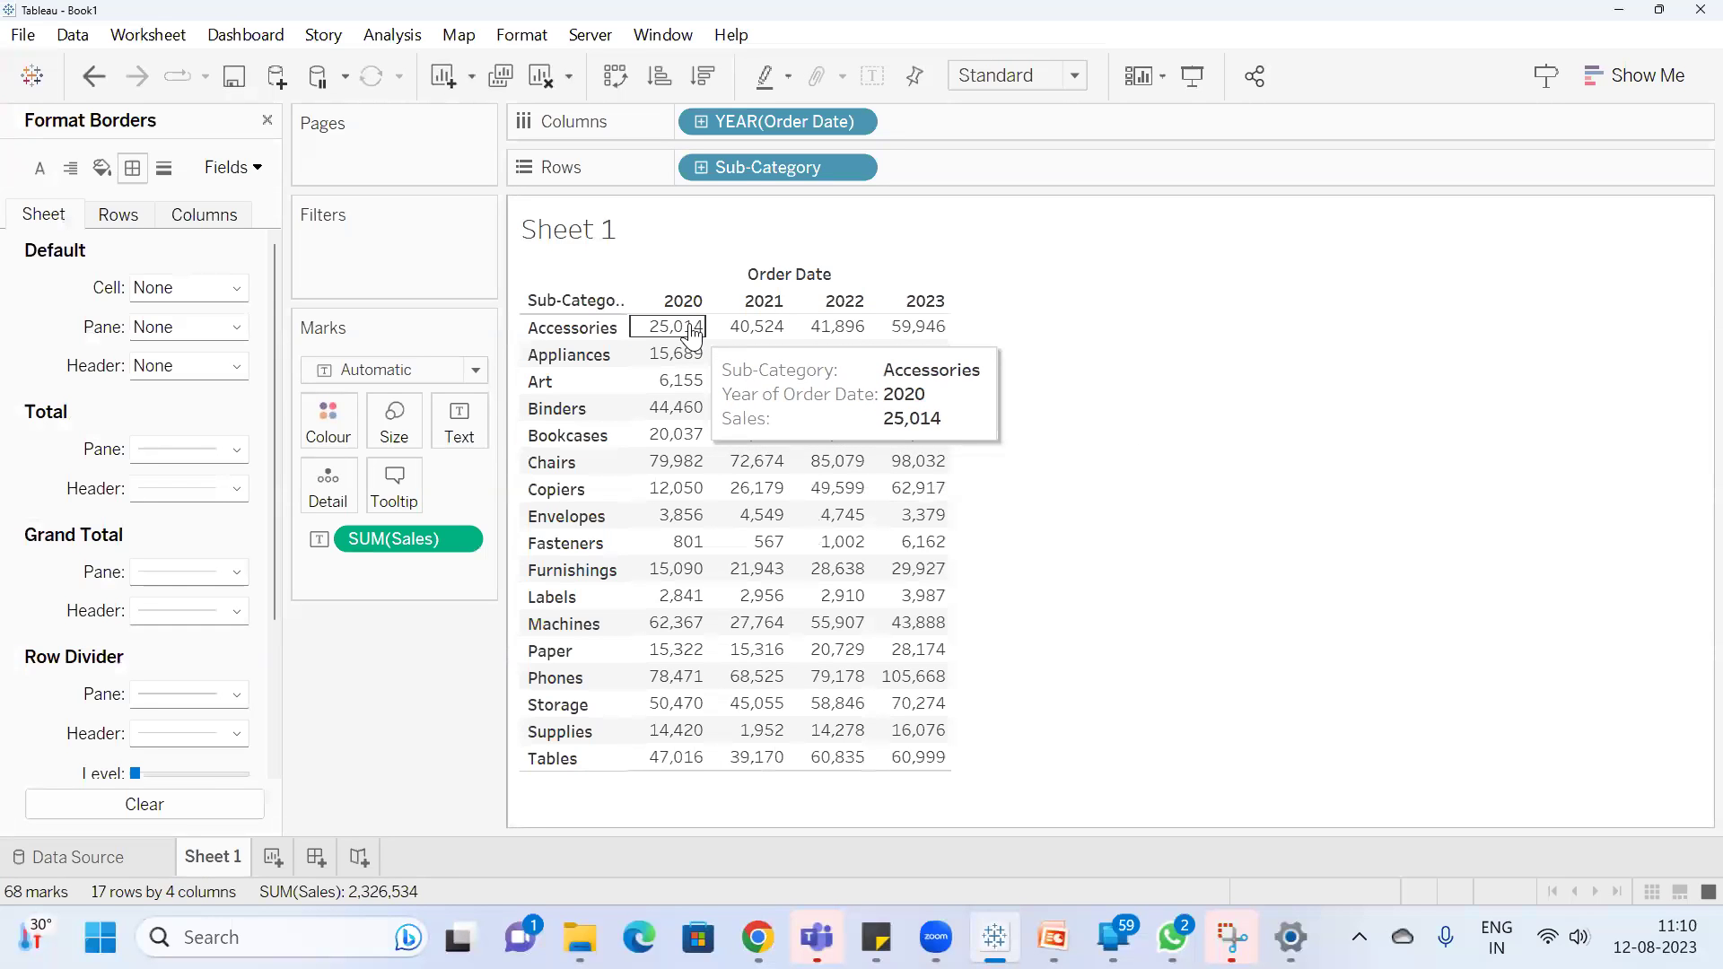
left_click(692, 334)
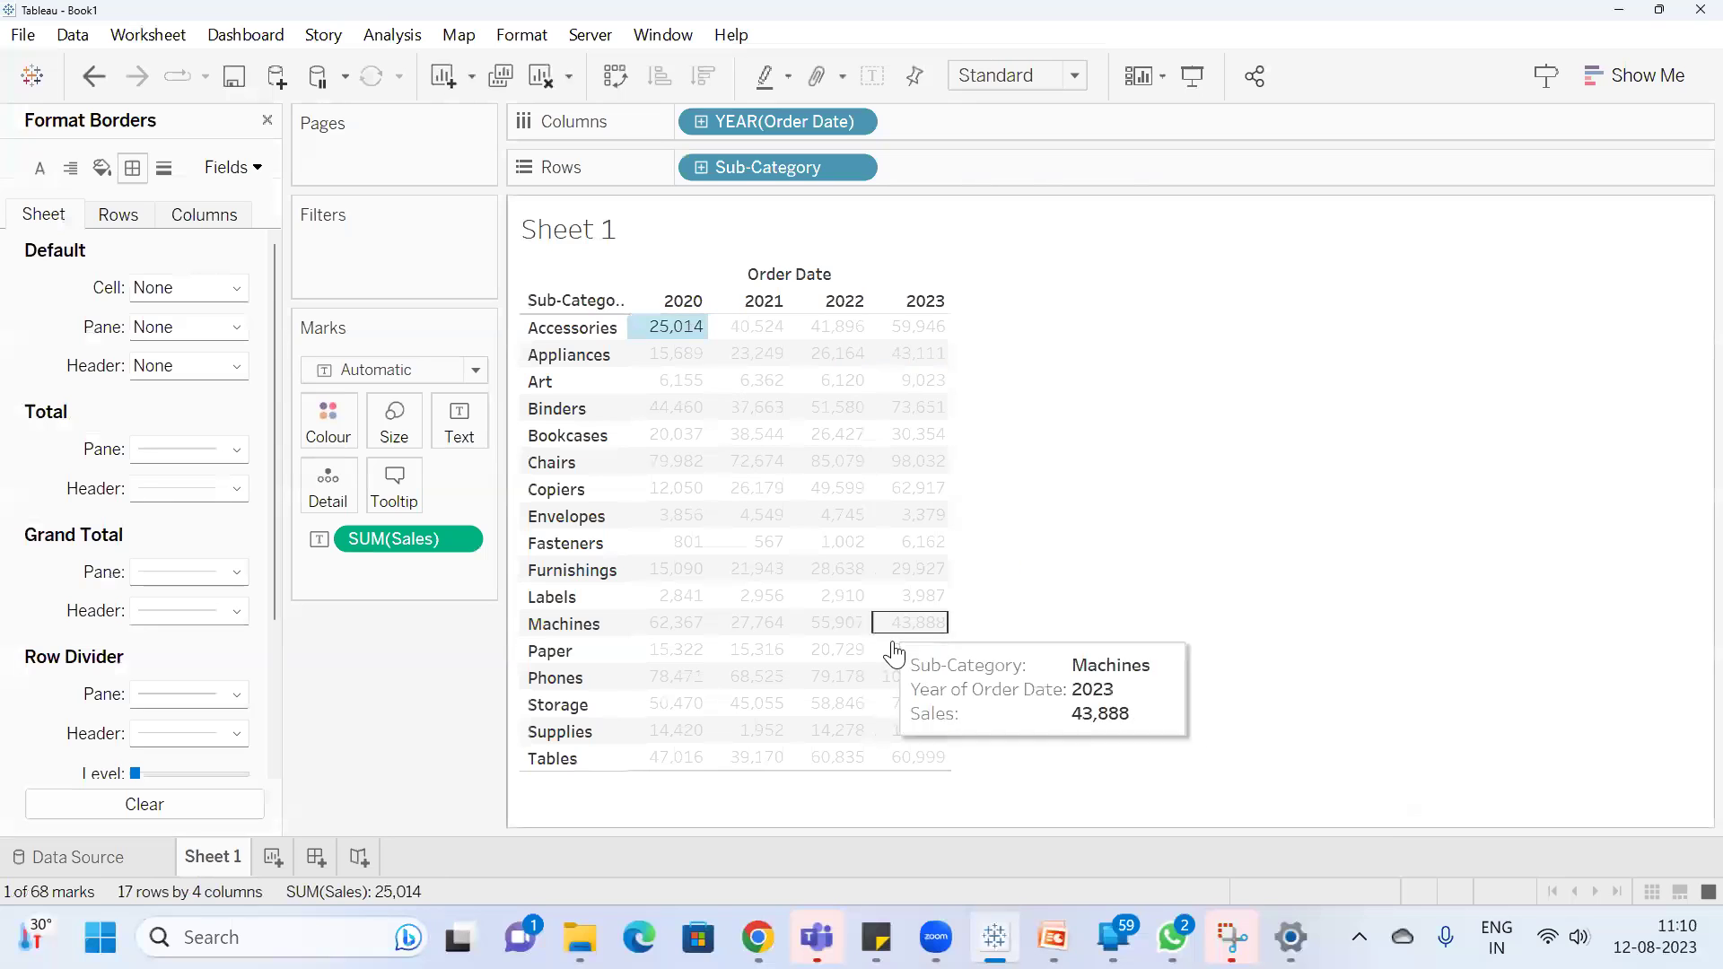
mouse_move(686, 337)
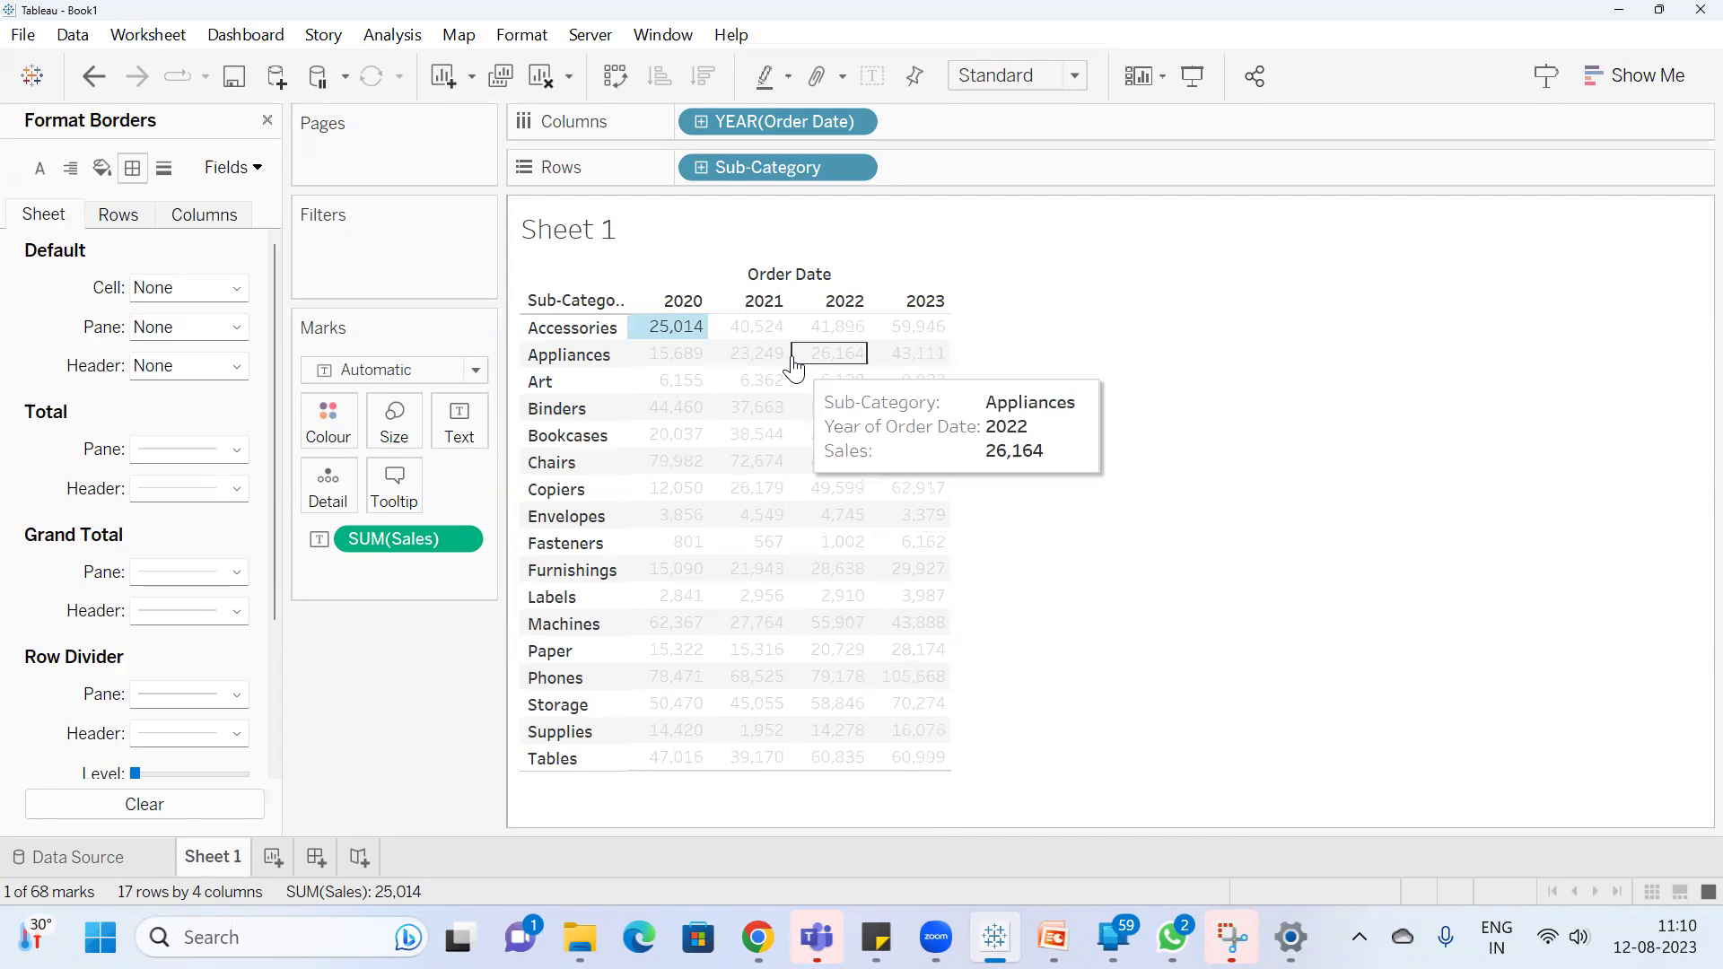
left_click(1115, 395)
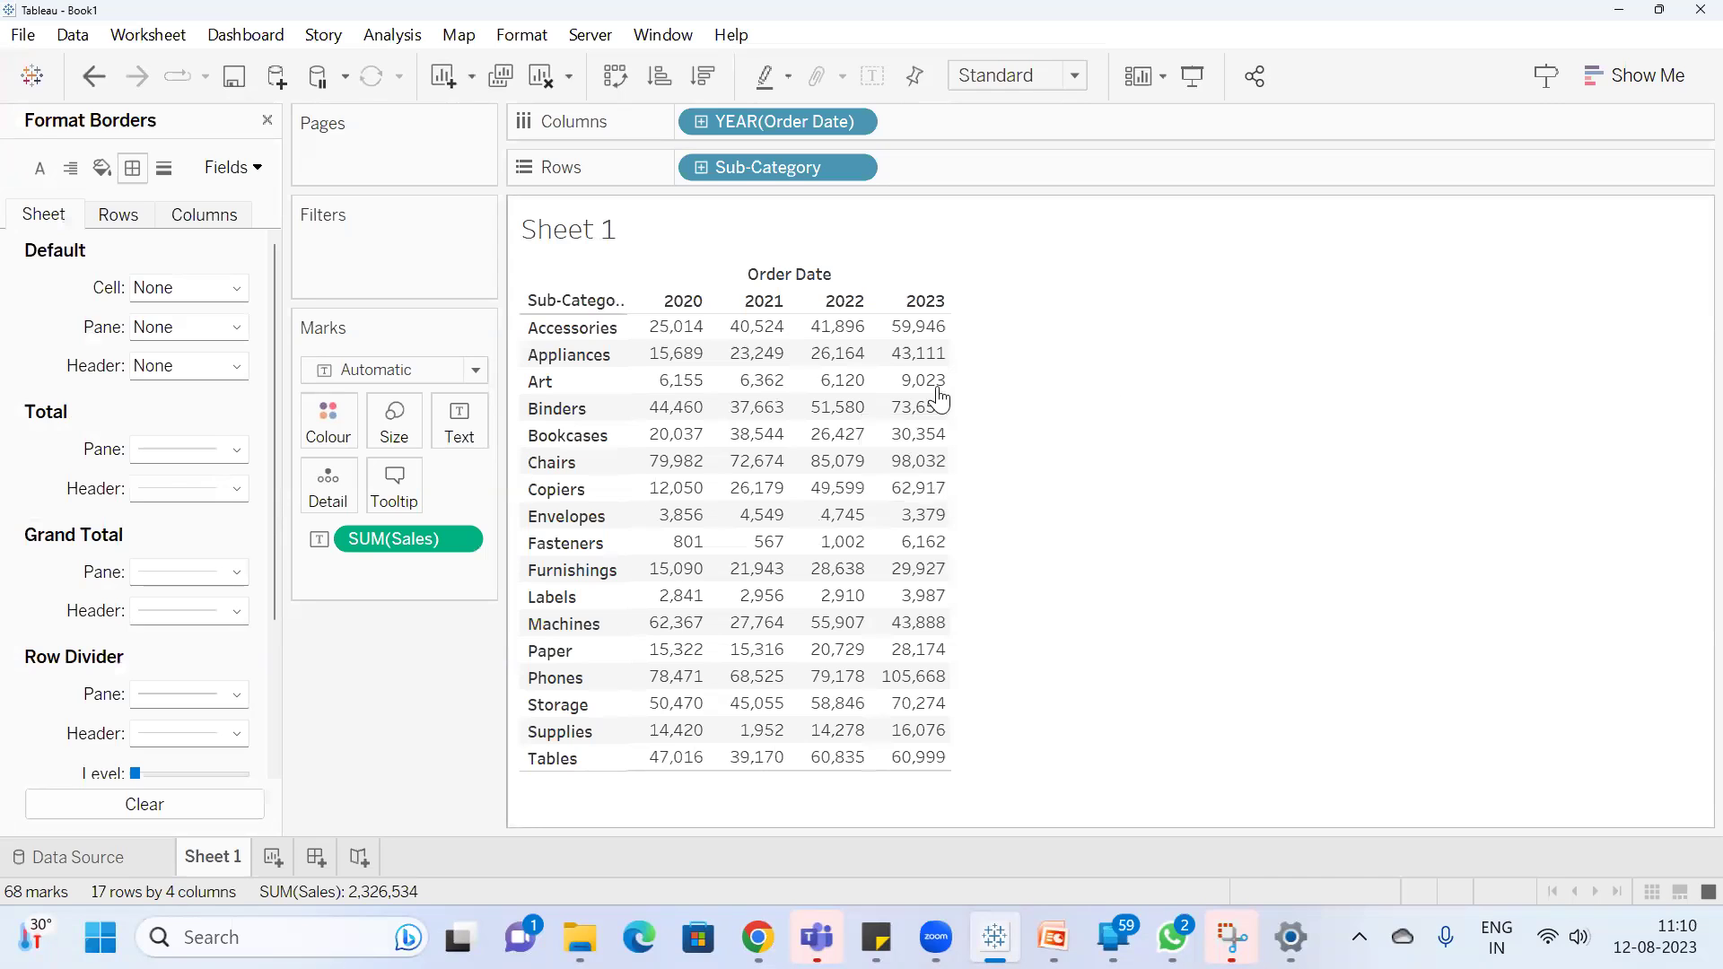
left_click_drag(663, 319, 943, 787)
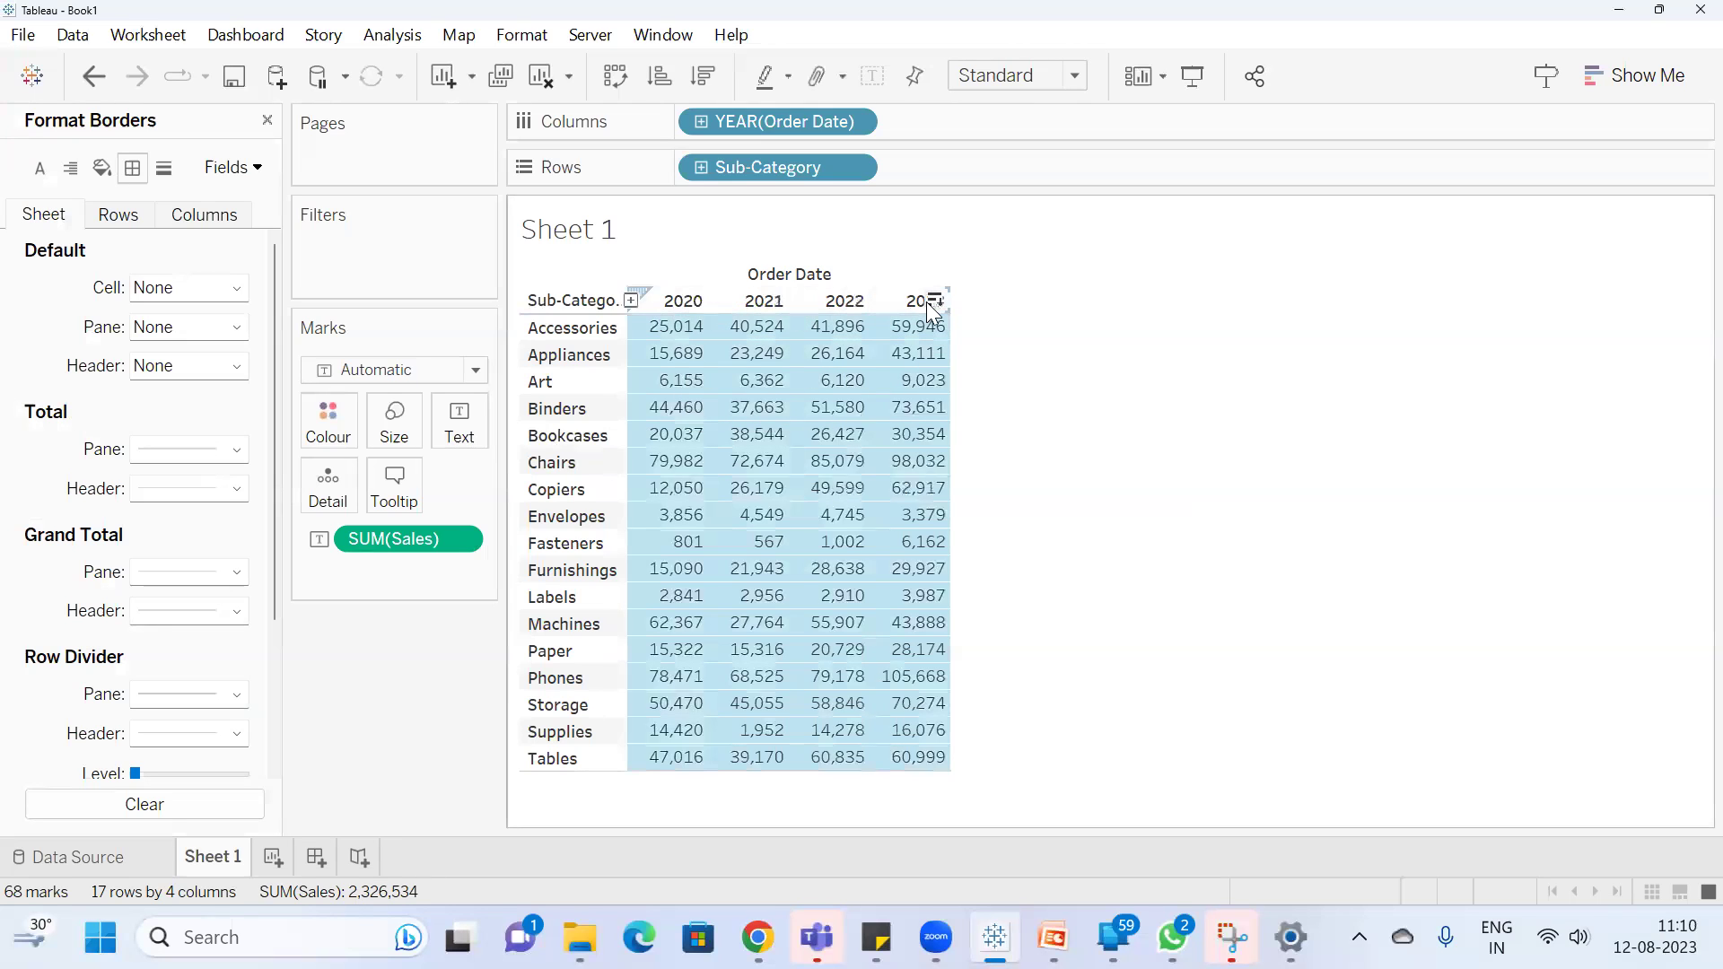
left_click(1024, 314)
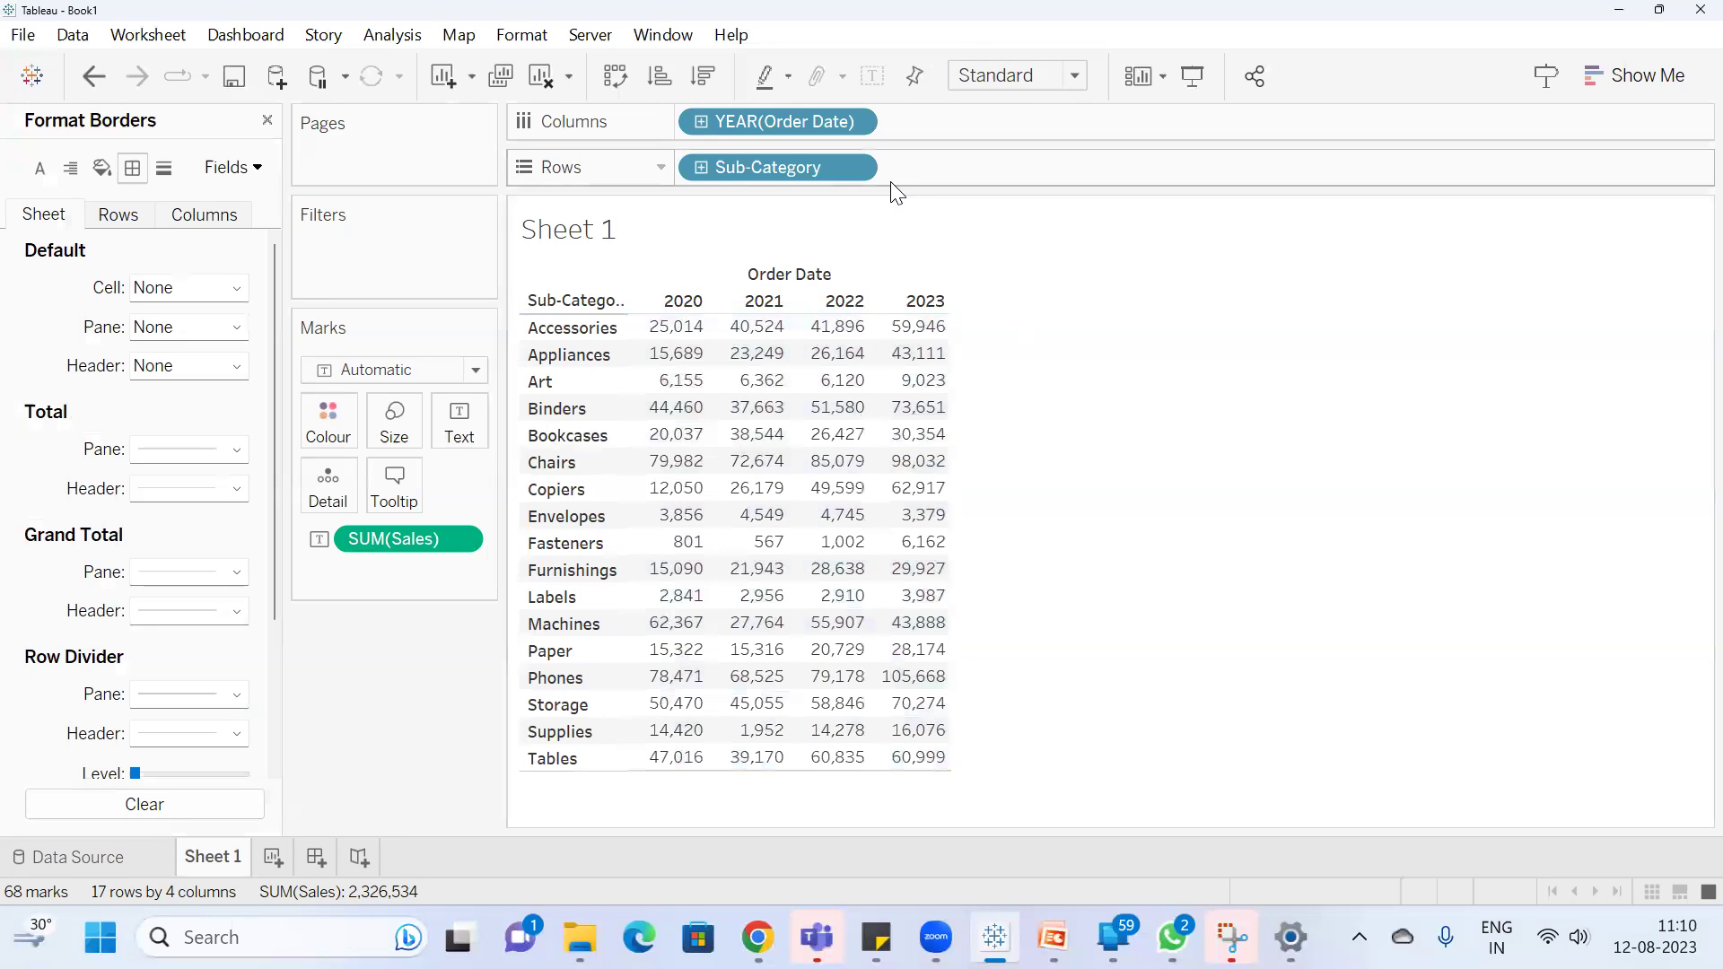
mouse_move(756, 363)
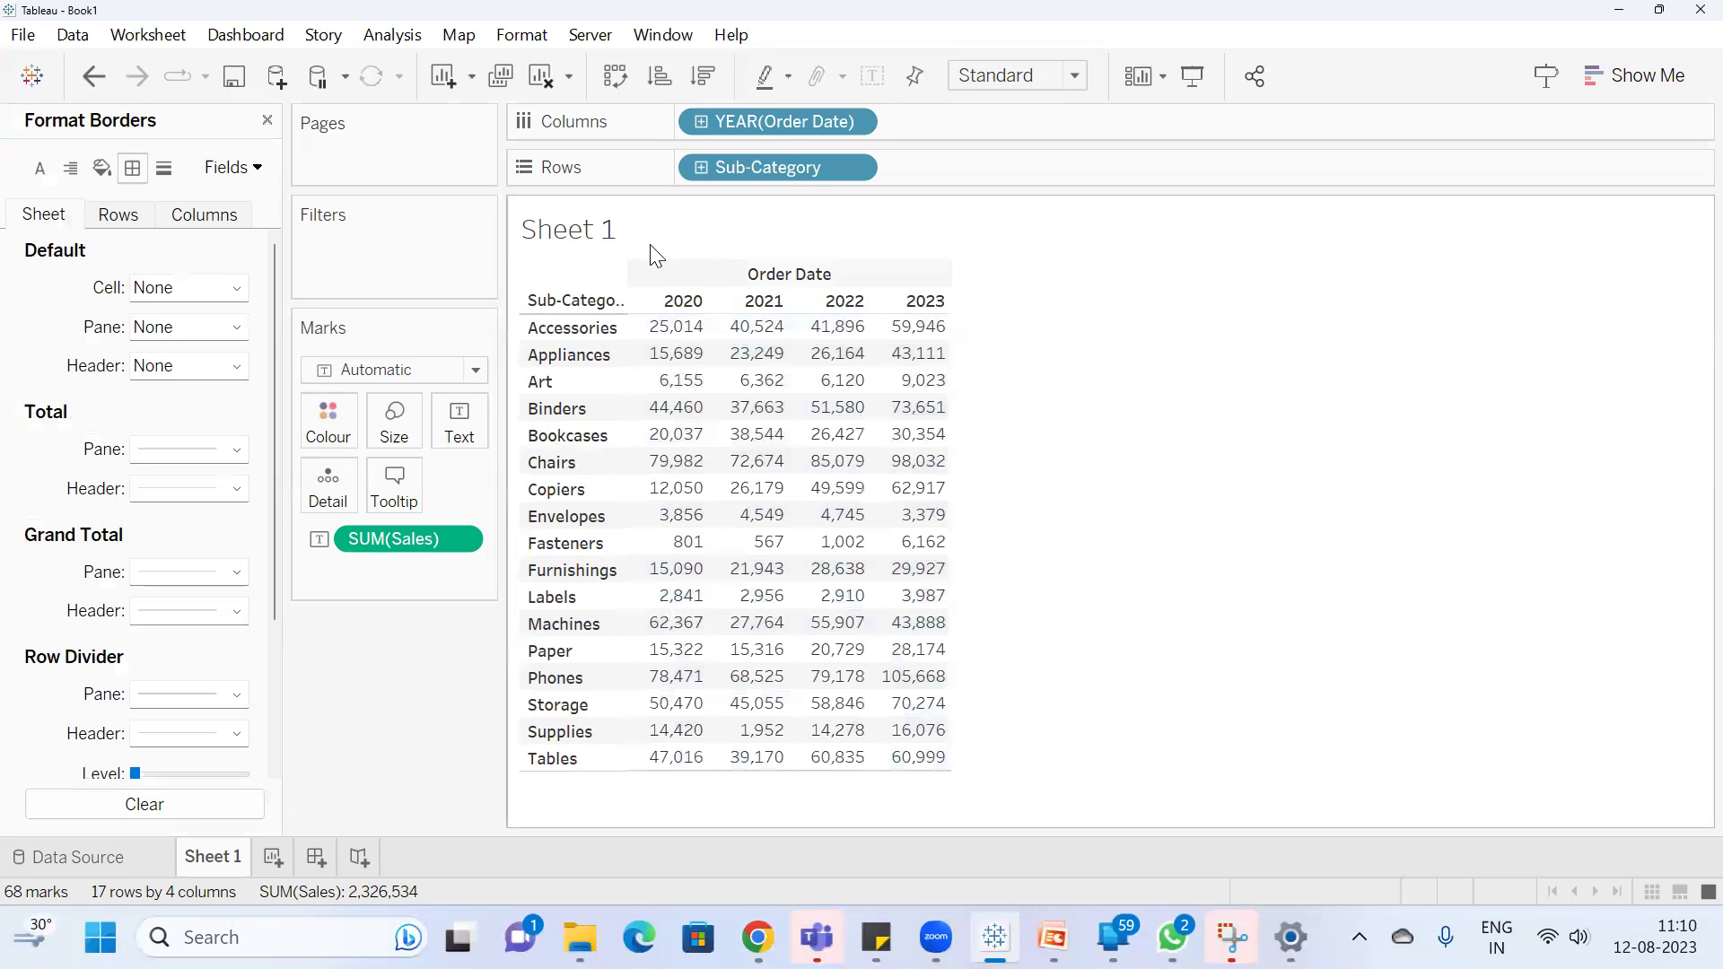
Format the default column header font as bold and underlined
left_click(40, 169)
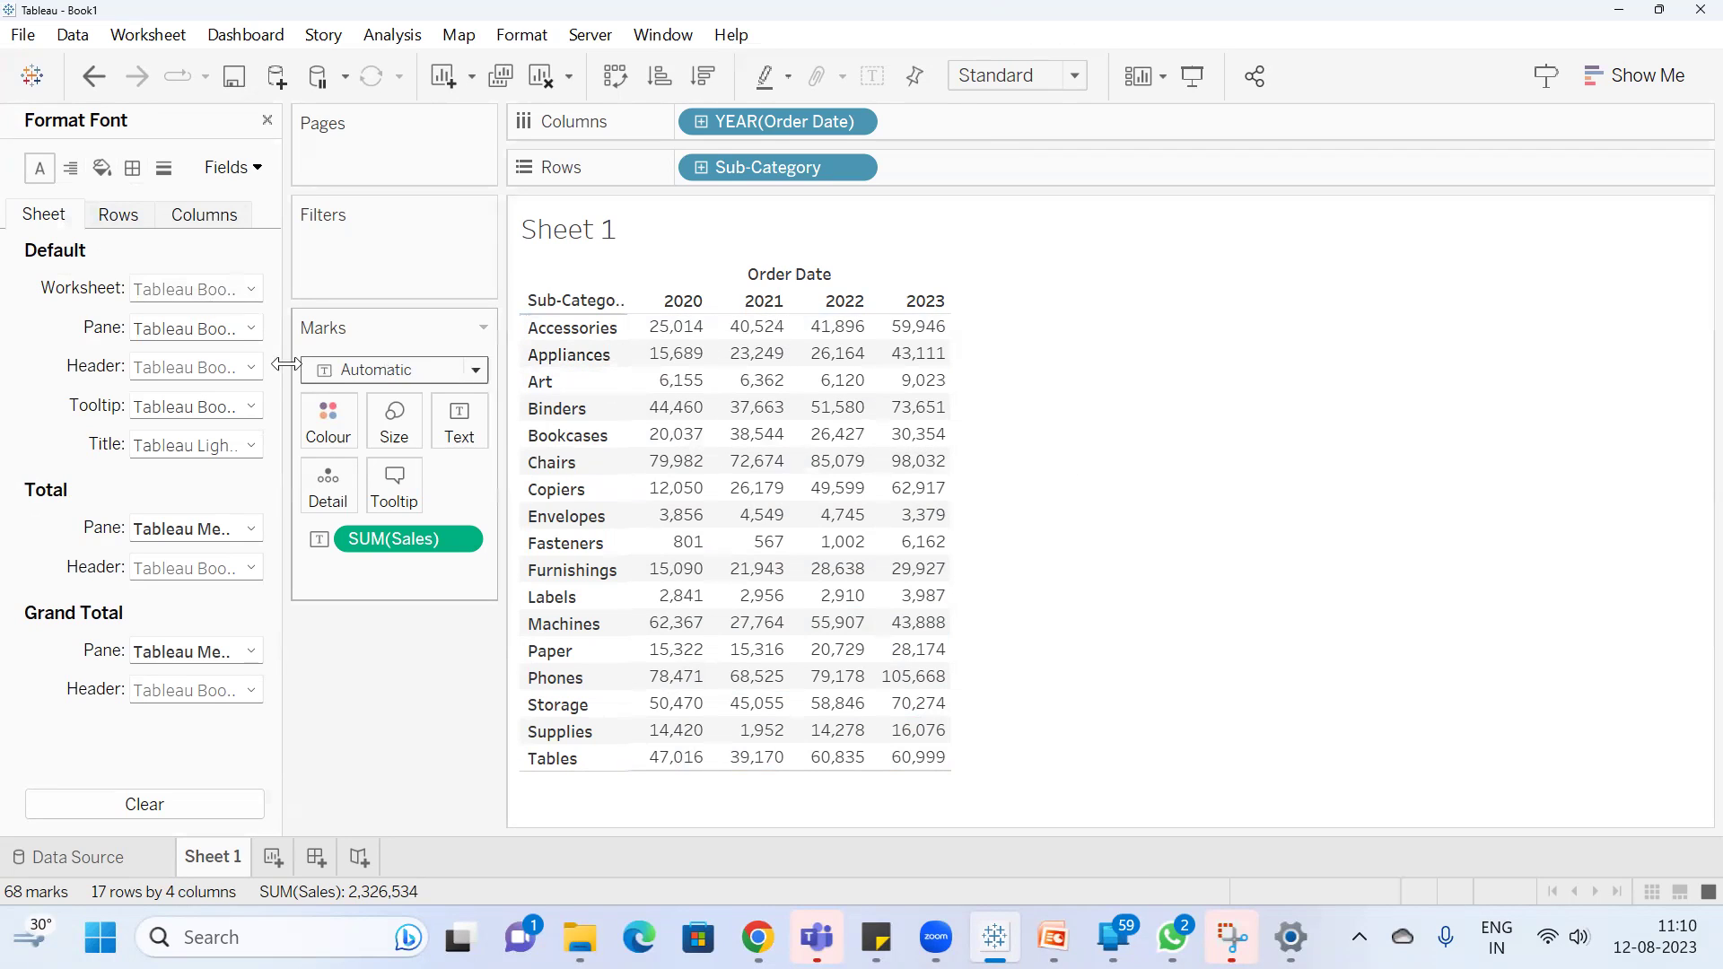
left_click(205, 215)
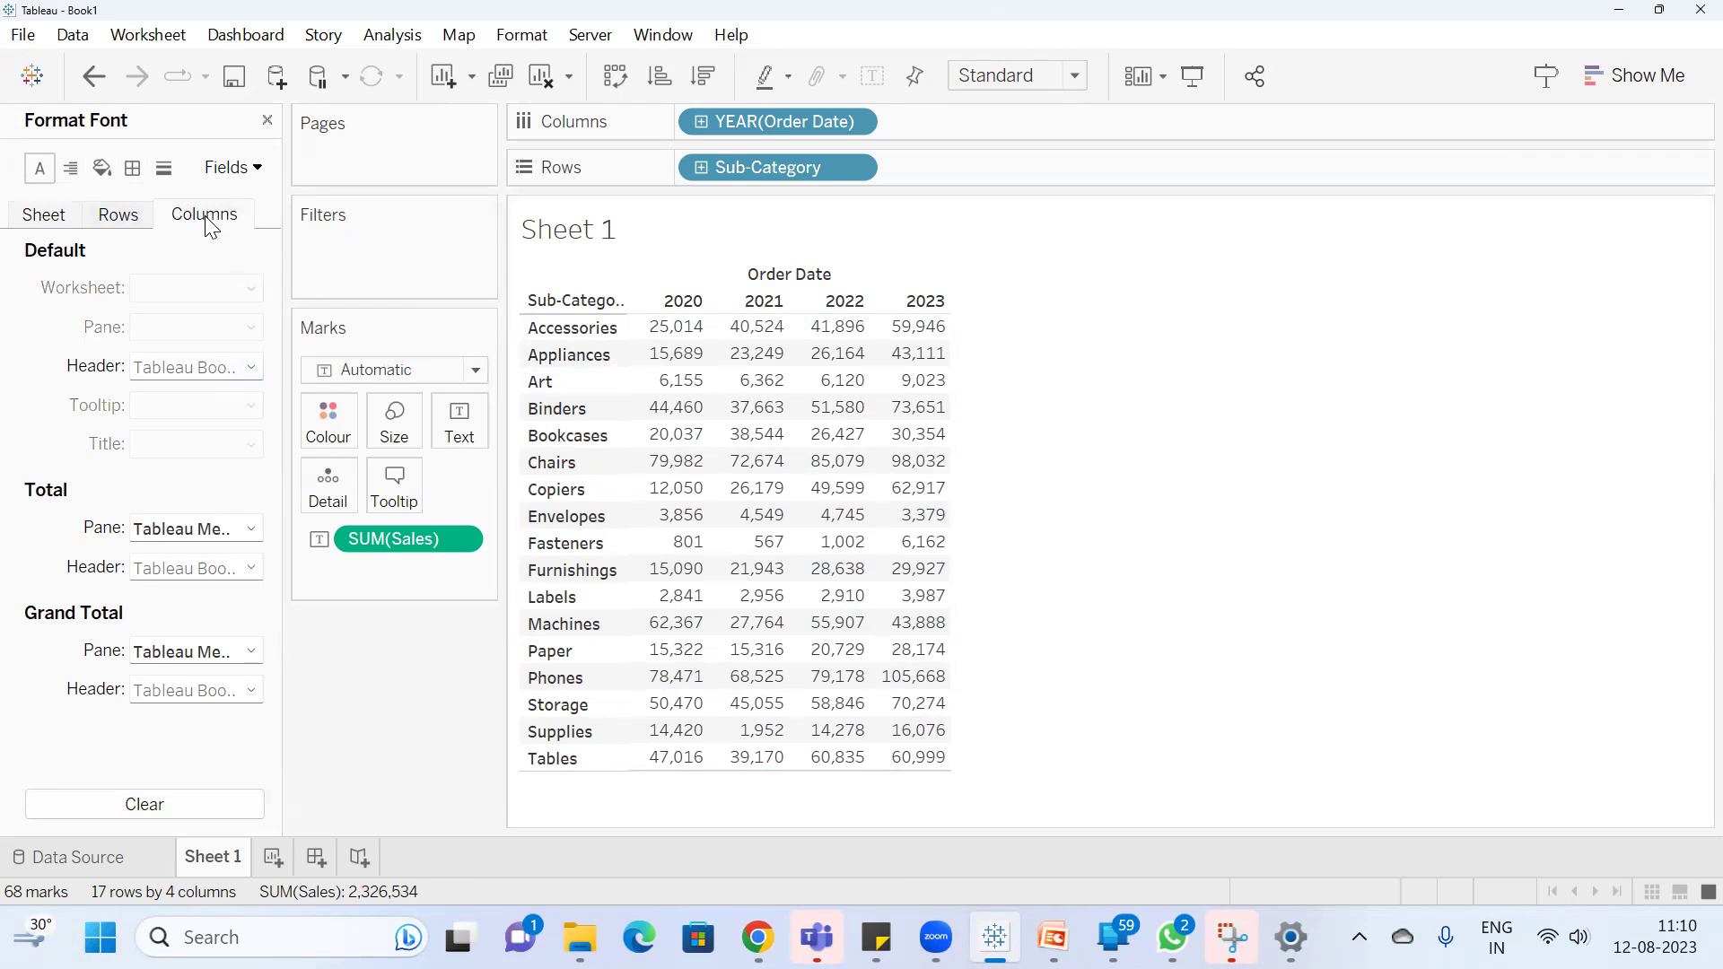
left_click(220, 382)
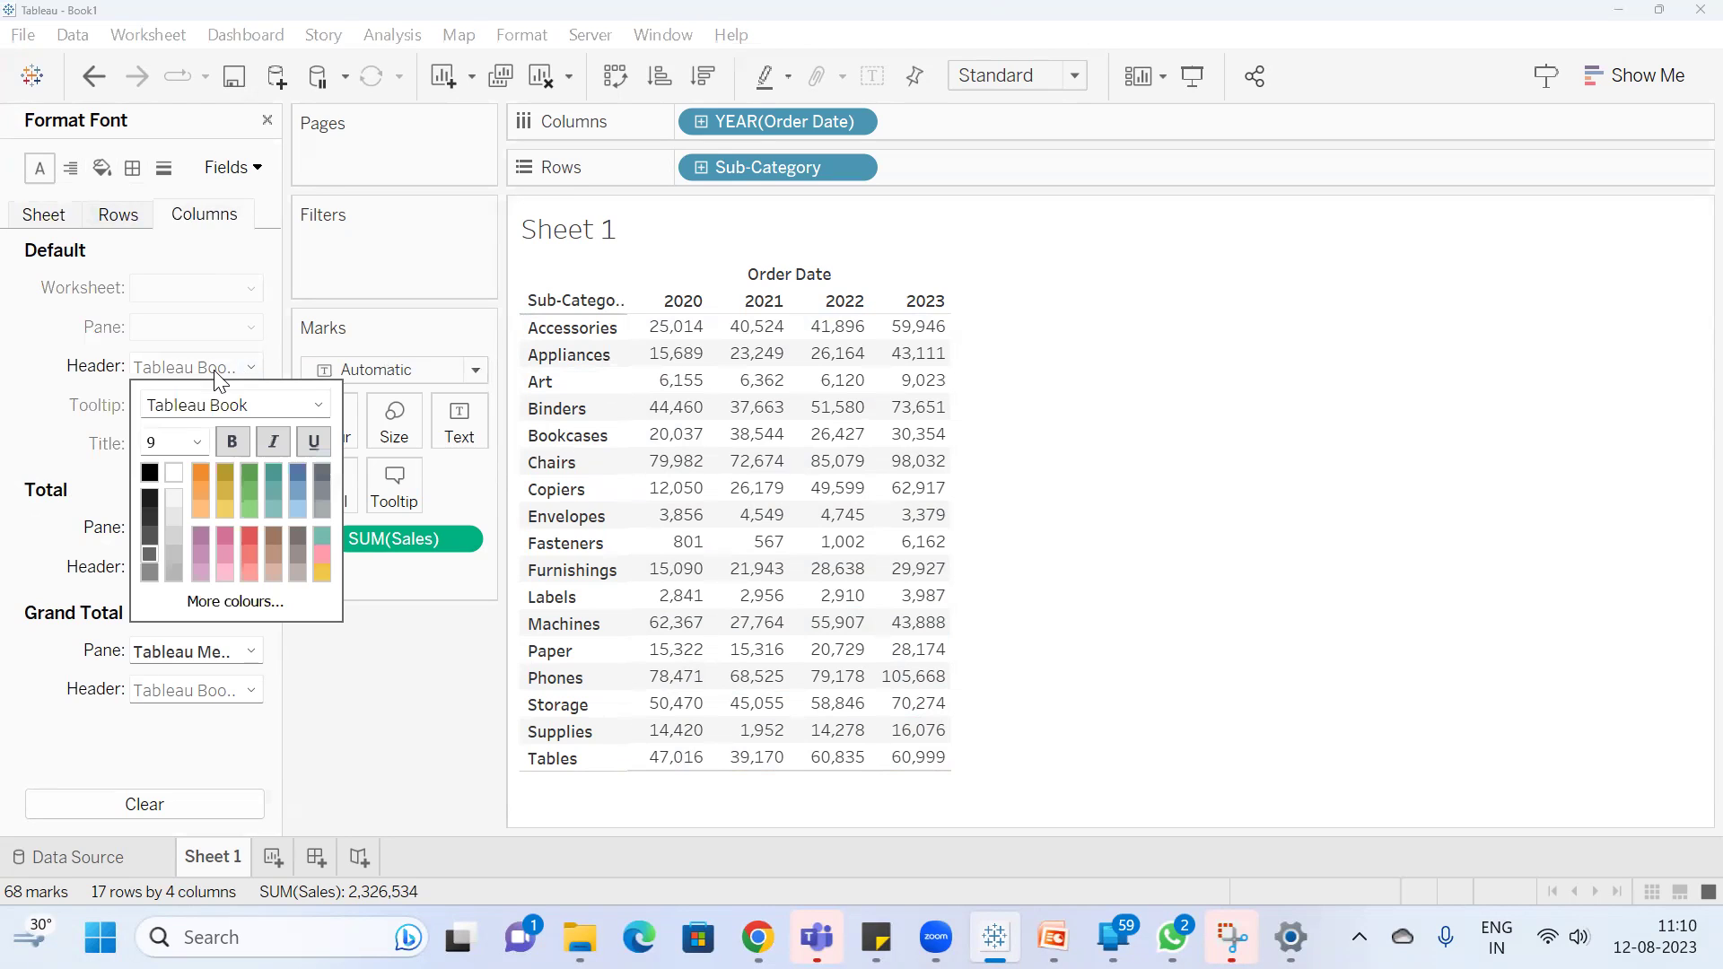
left_click(232, 447)
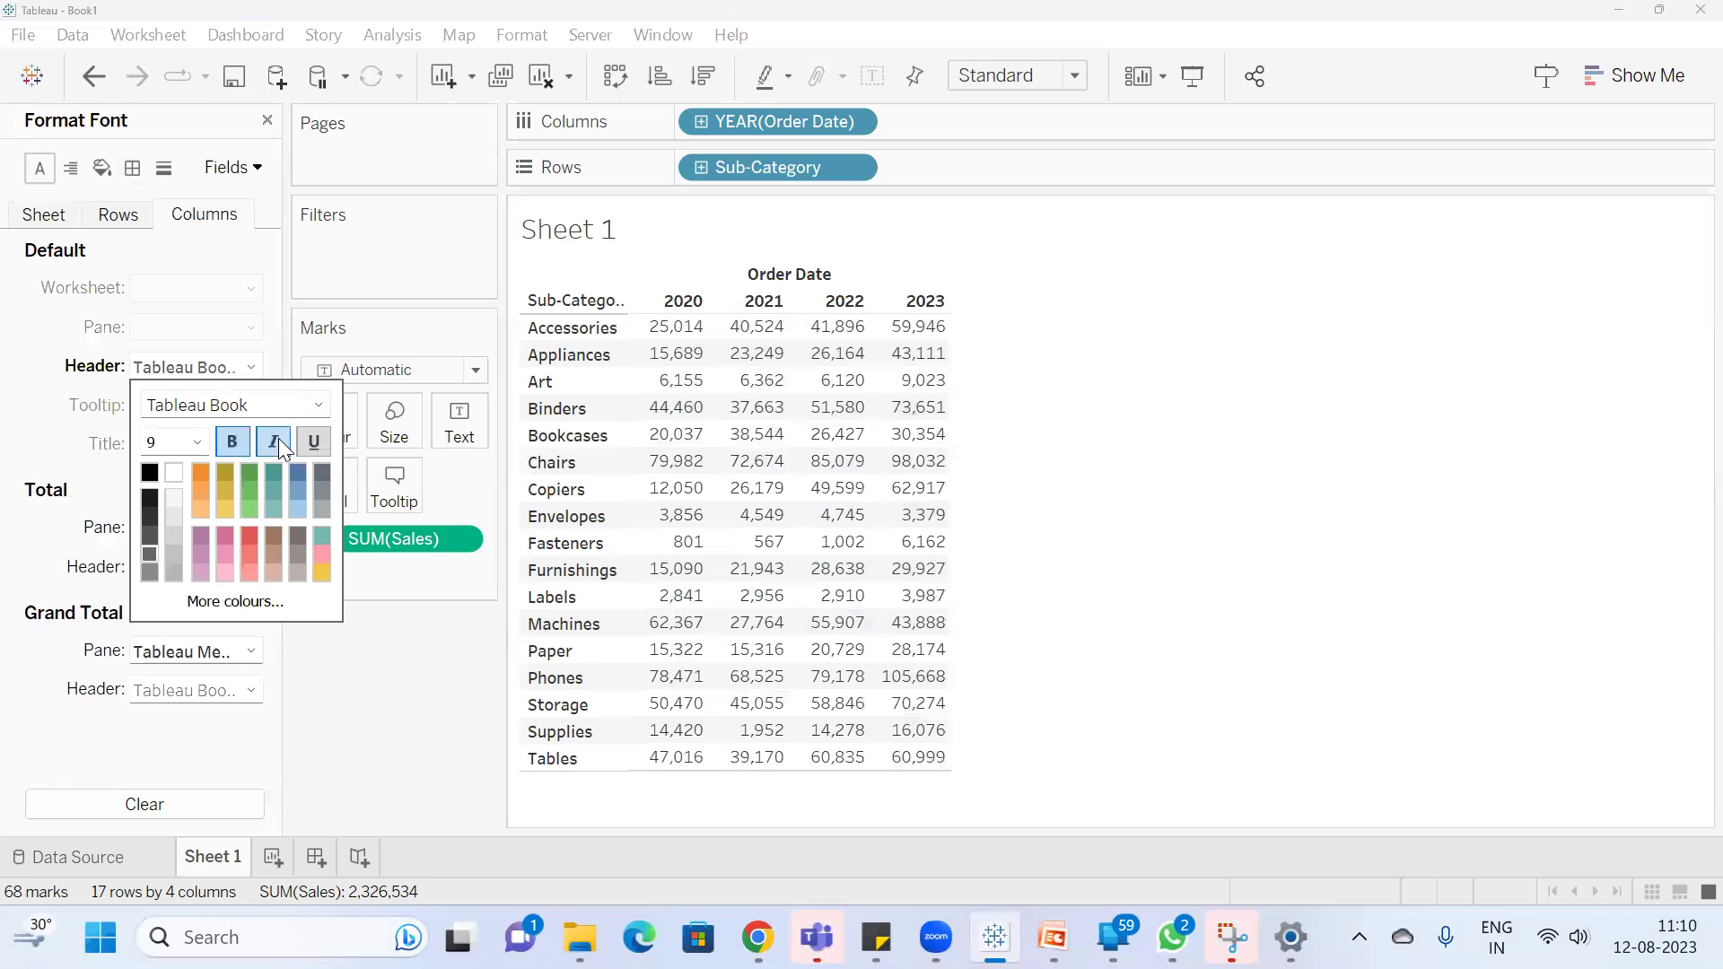
left_click(314, 438)
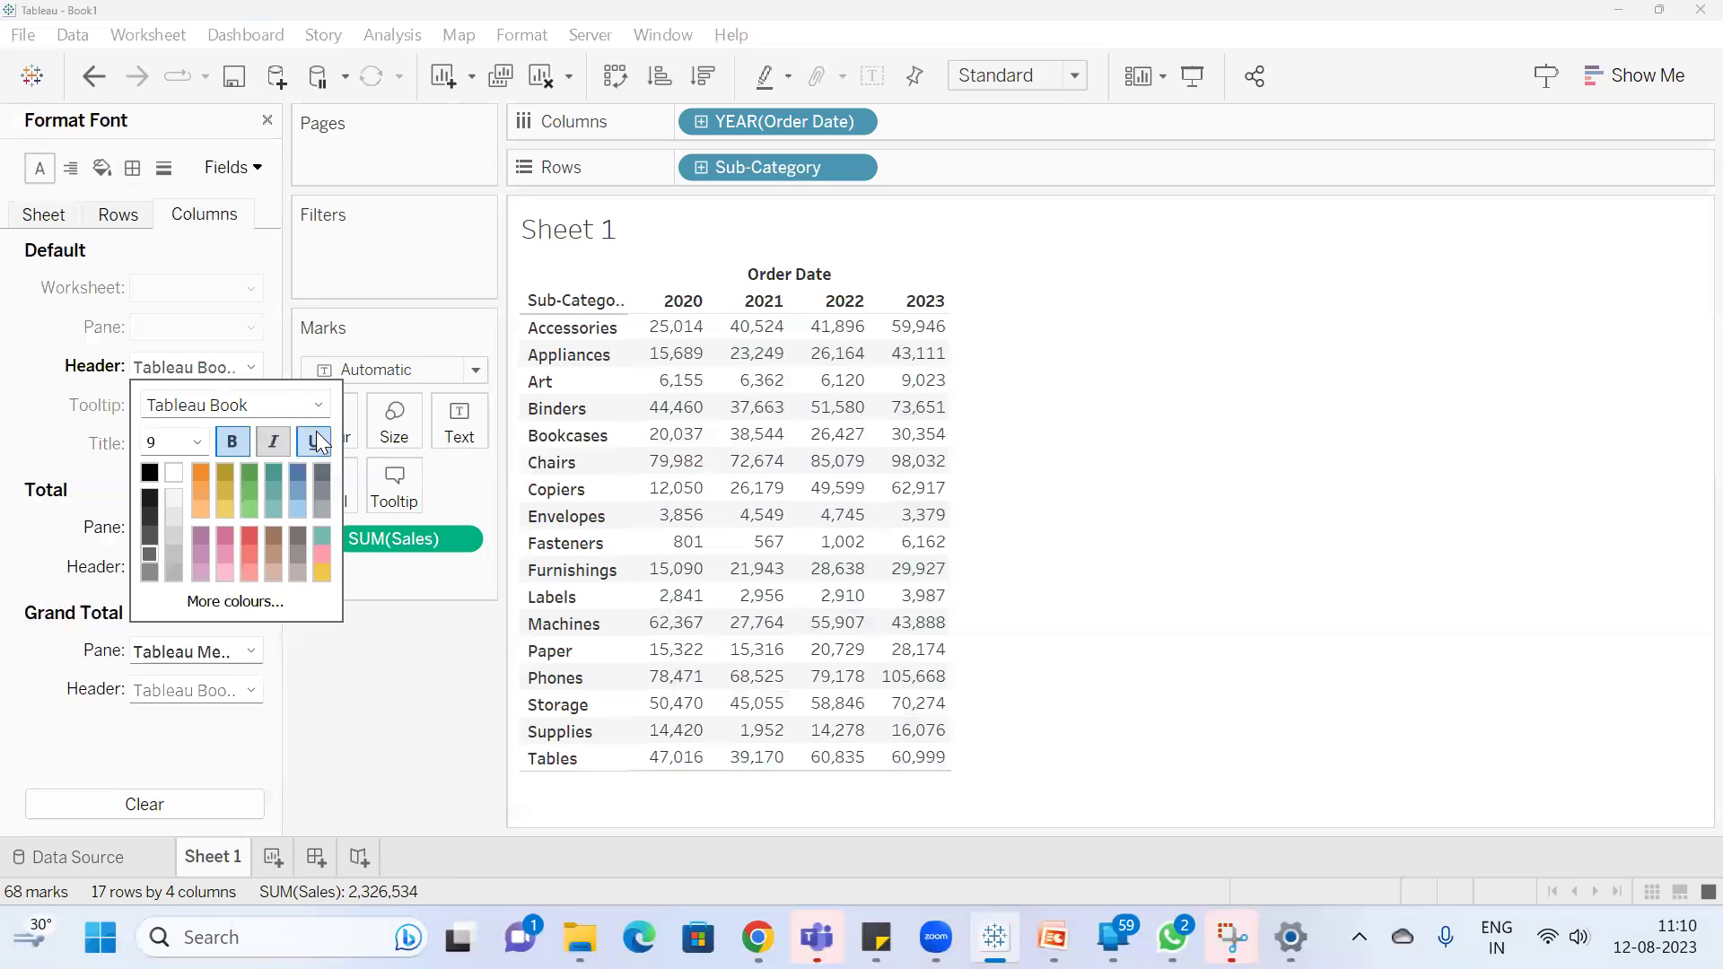
left_click(79, 375)
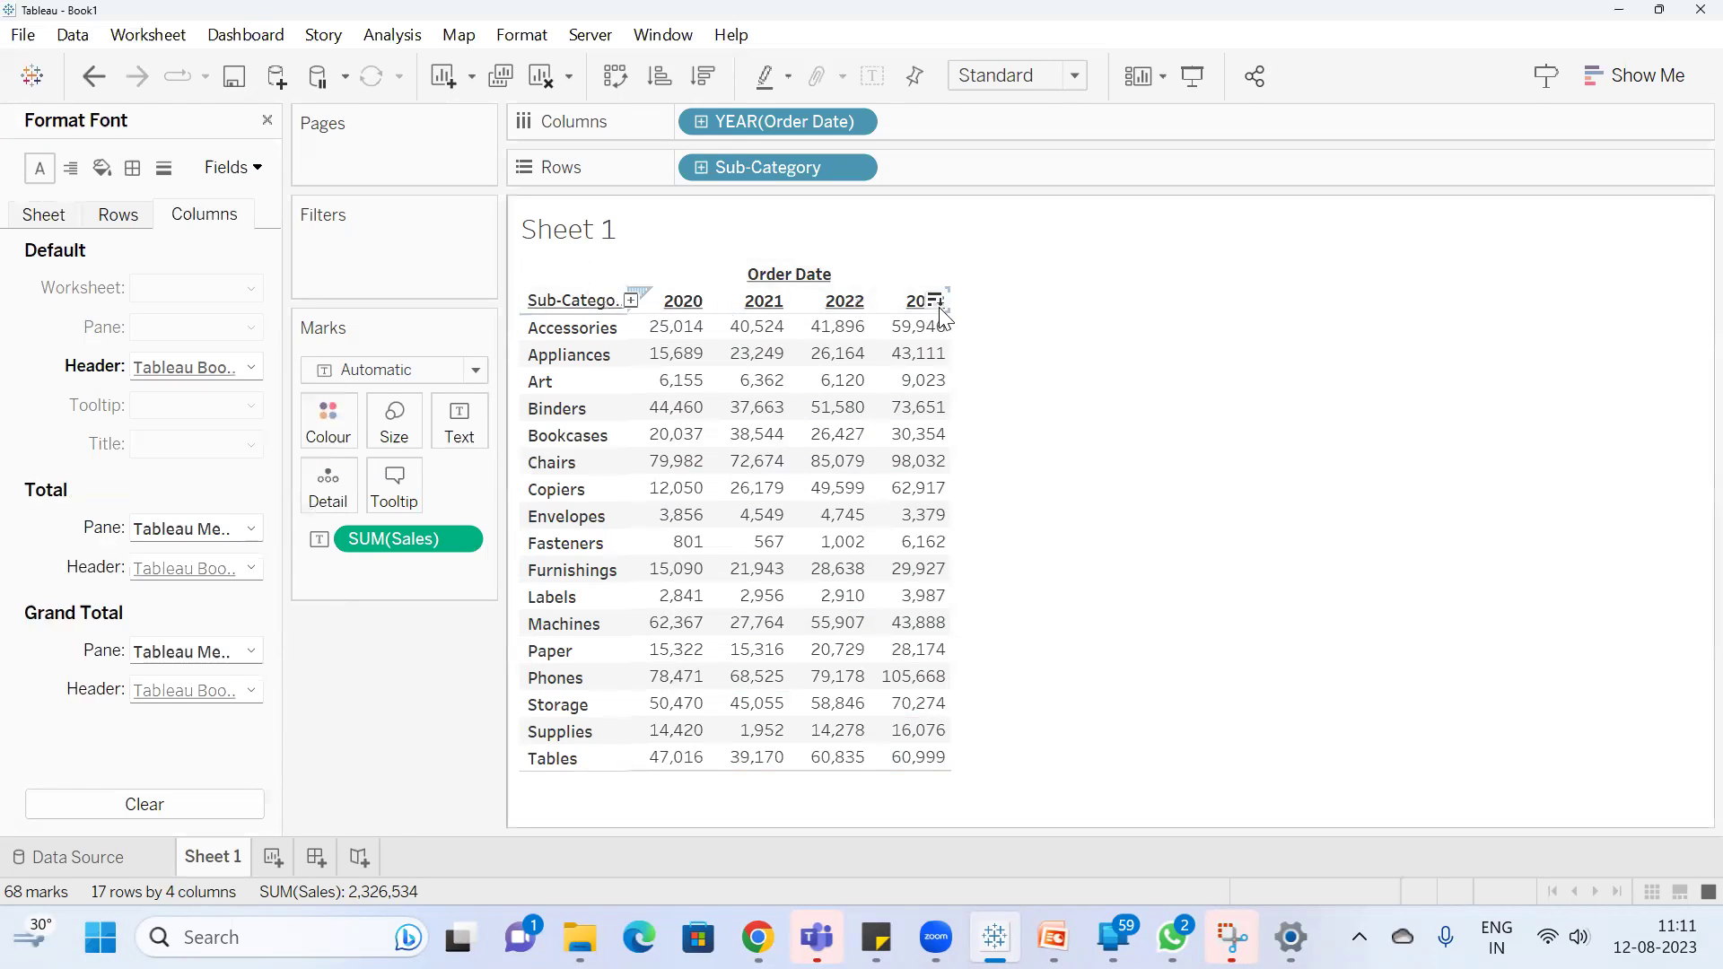
Remove the bold and underline formatting from the default column header font
left_click(239, 368)
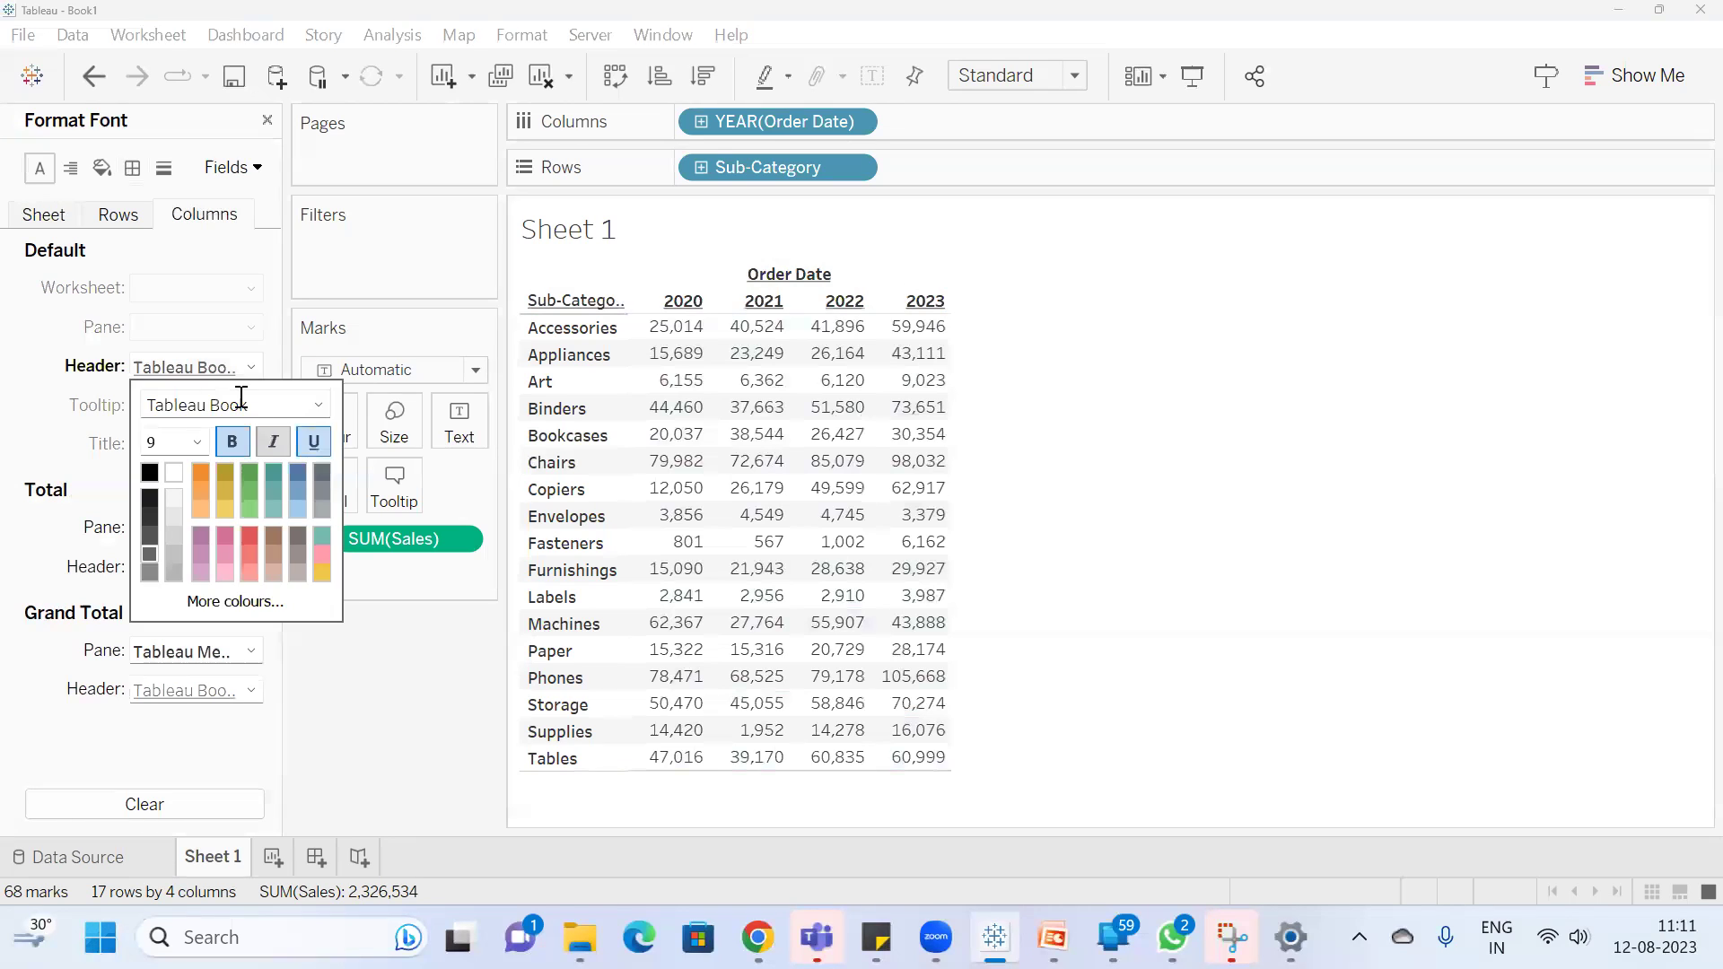
left_click(314, 442)
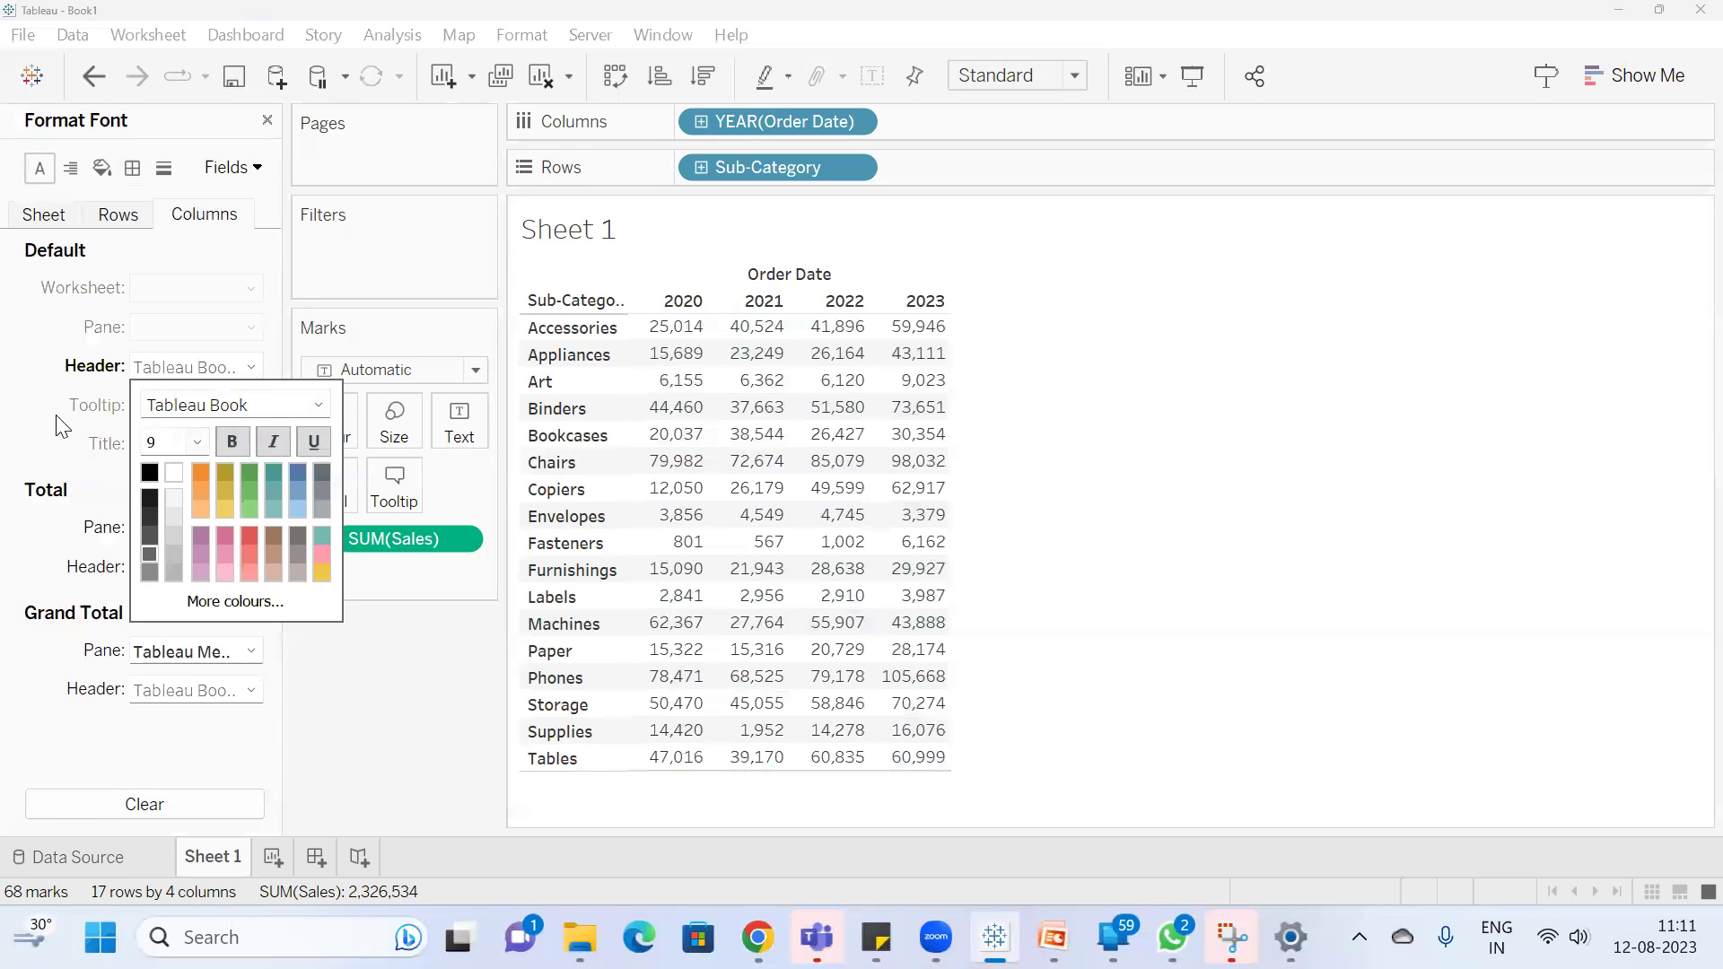
left_click(27, 404)
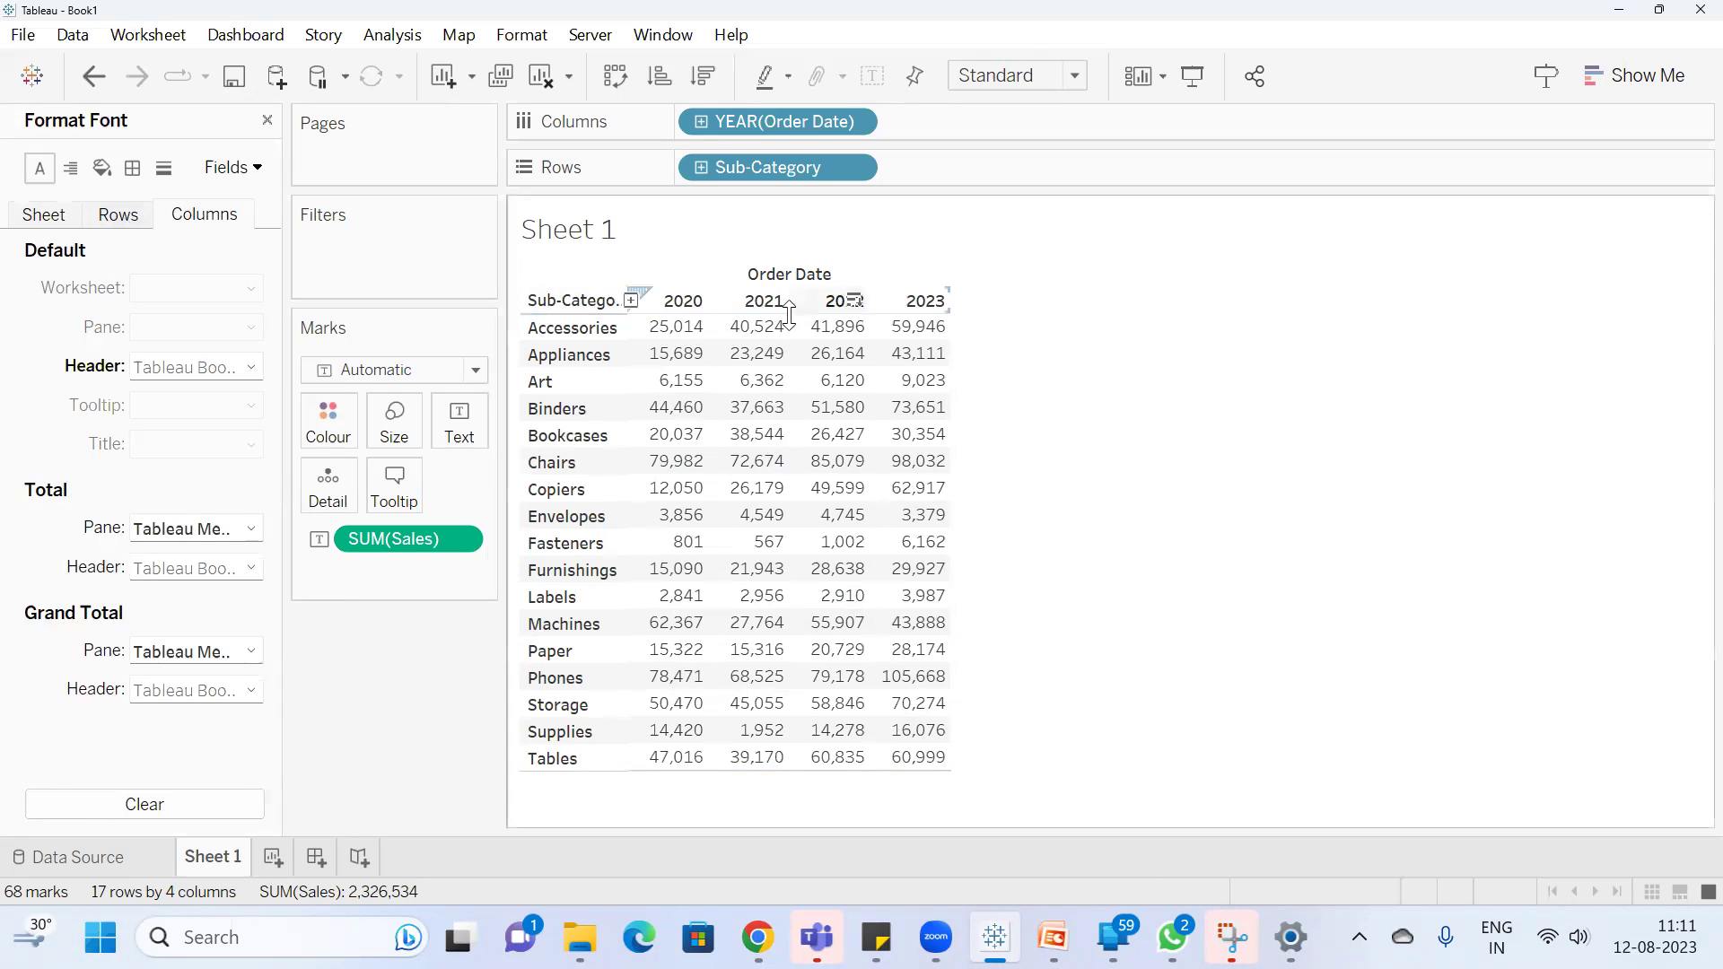
Format the sheet's default pane font as bold and underlined, and select the sales values to show the affected area
left_click_drag(662, 317, 943, 778)
left_click(1144, 474)
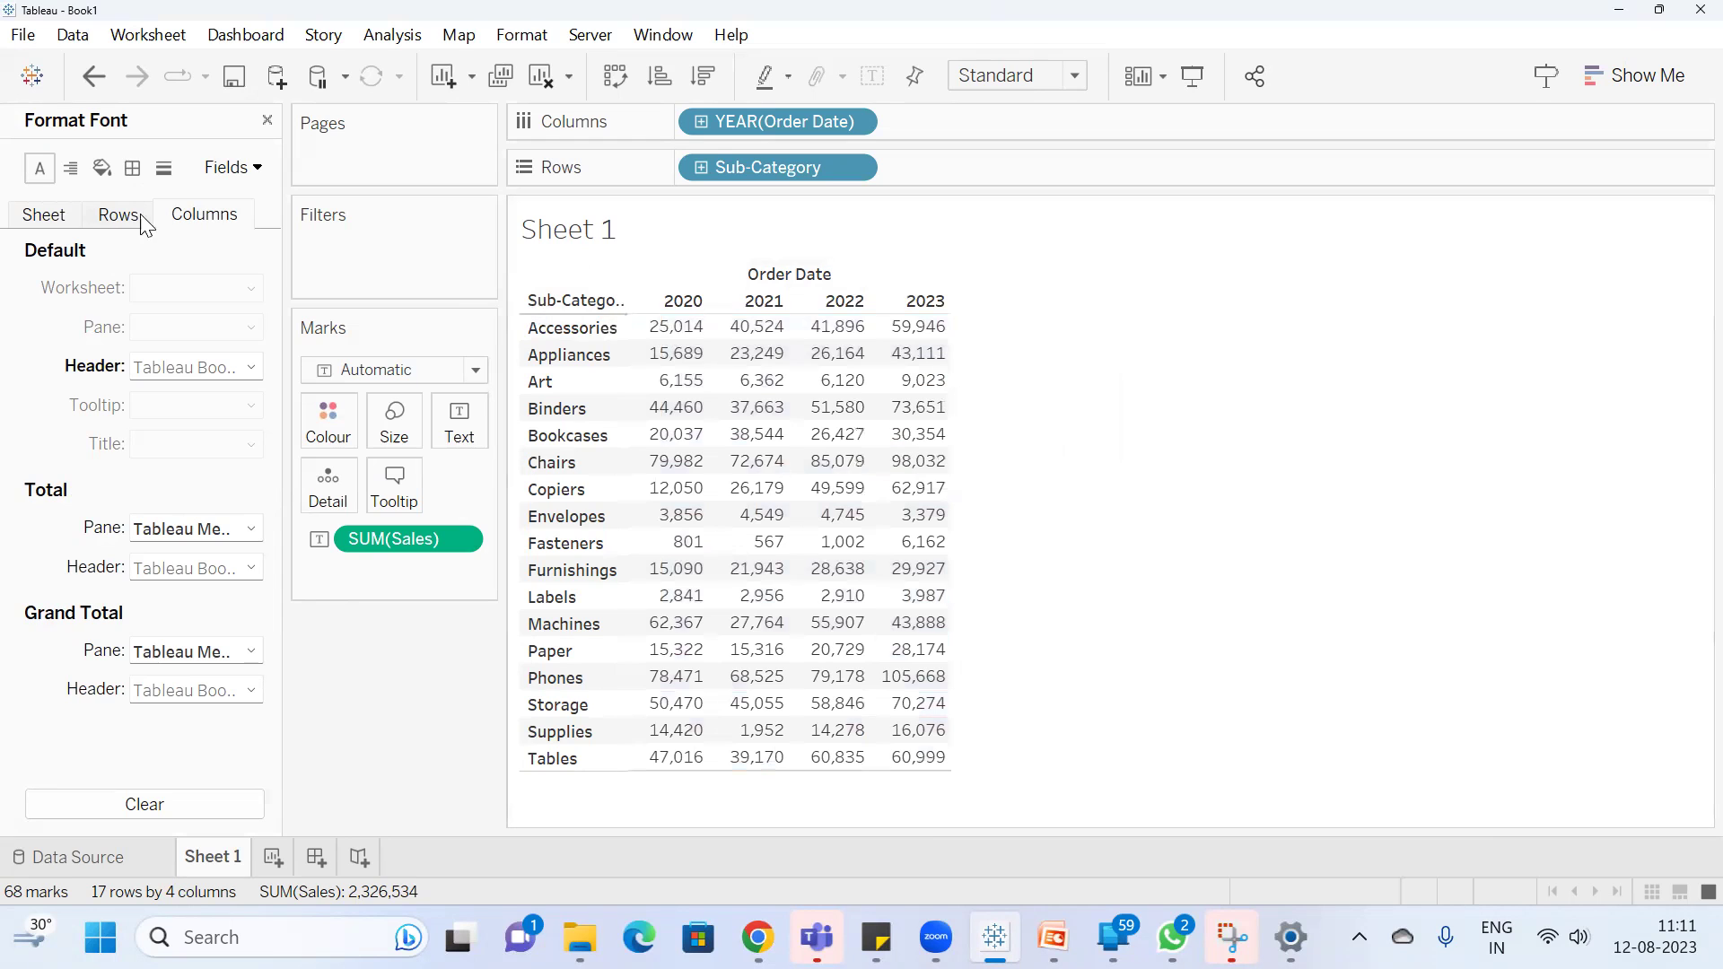
left_click(50, 217)
left_click(177, 341)
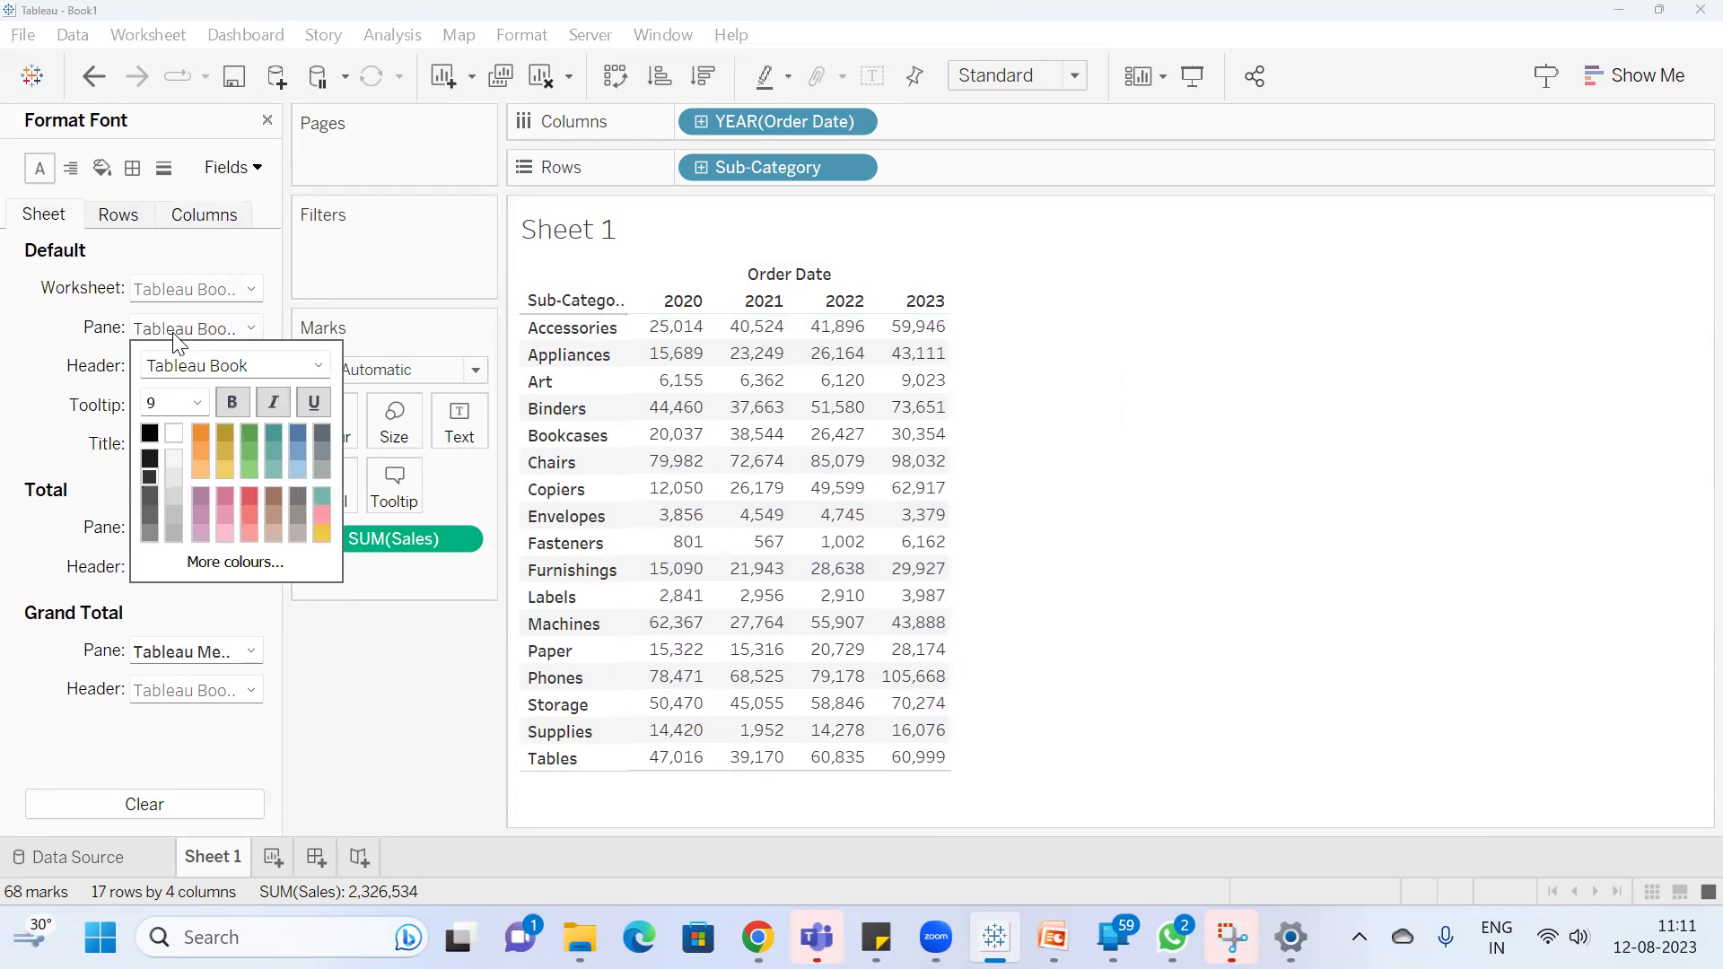
left_click(231, 403)
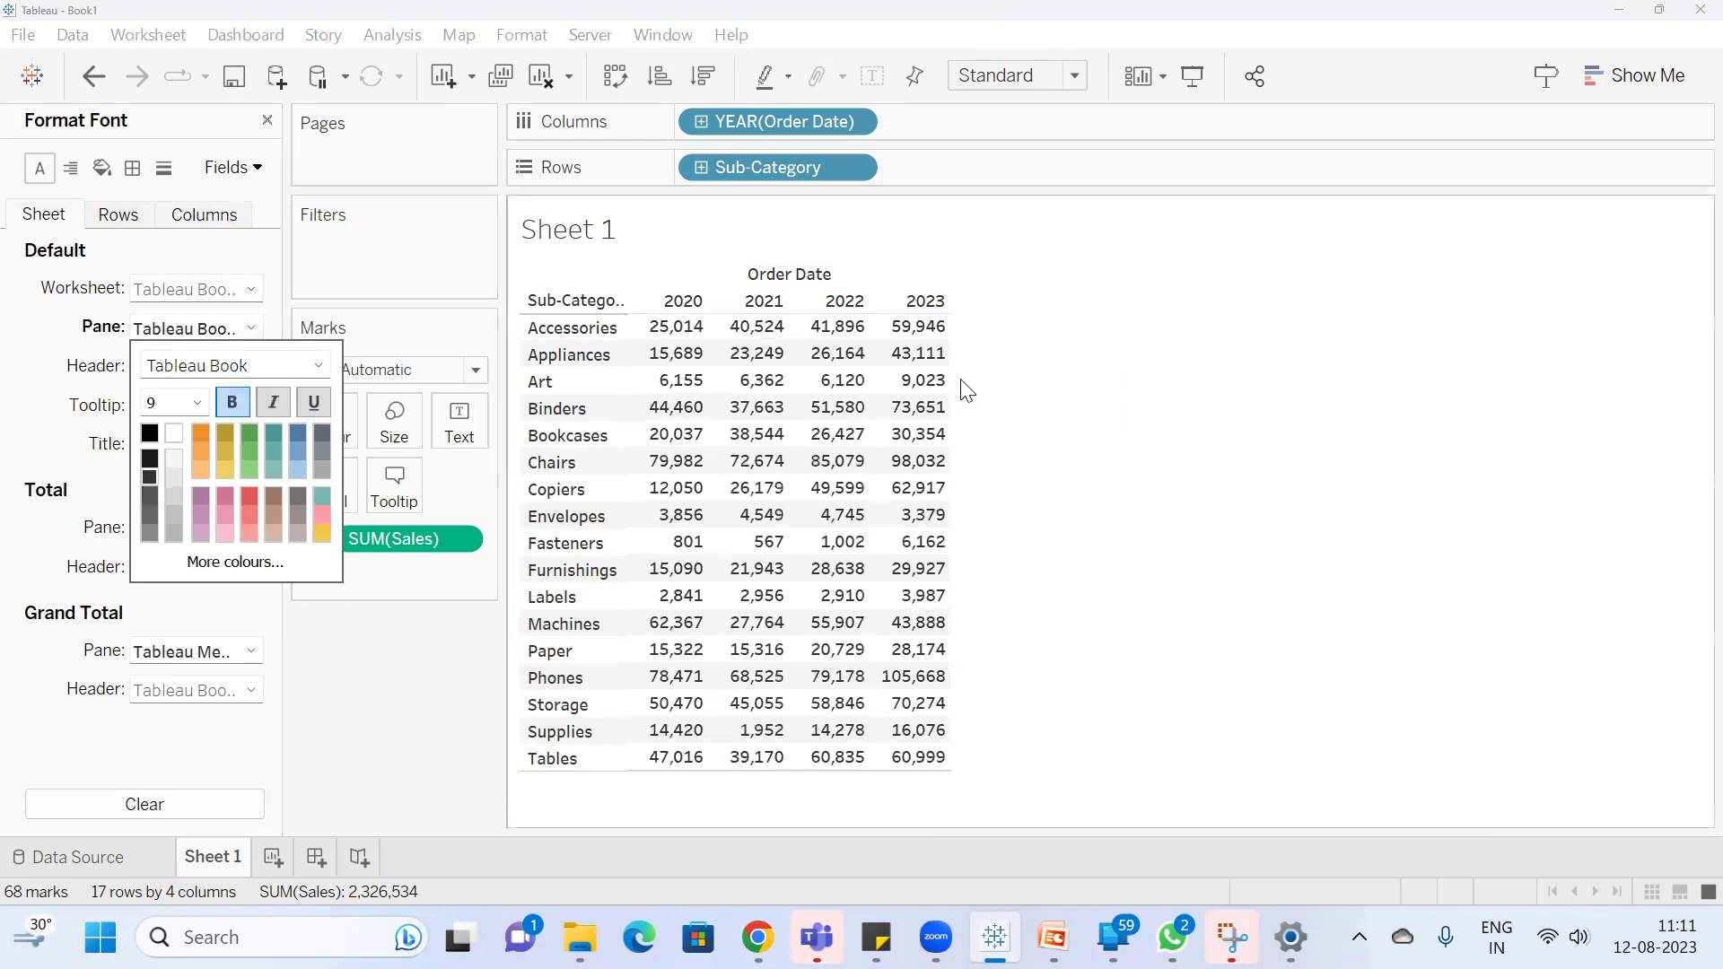
left_click(314, 400)
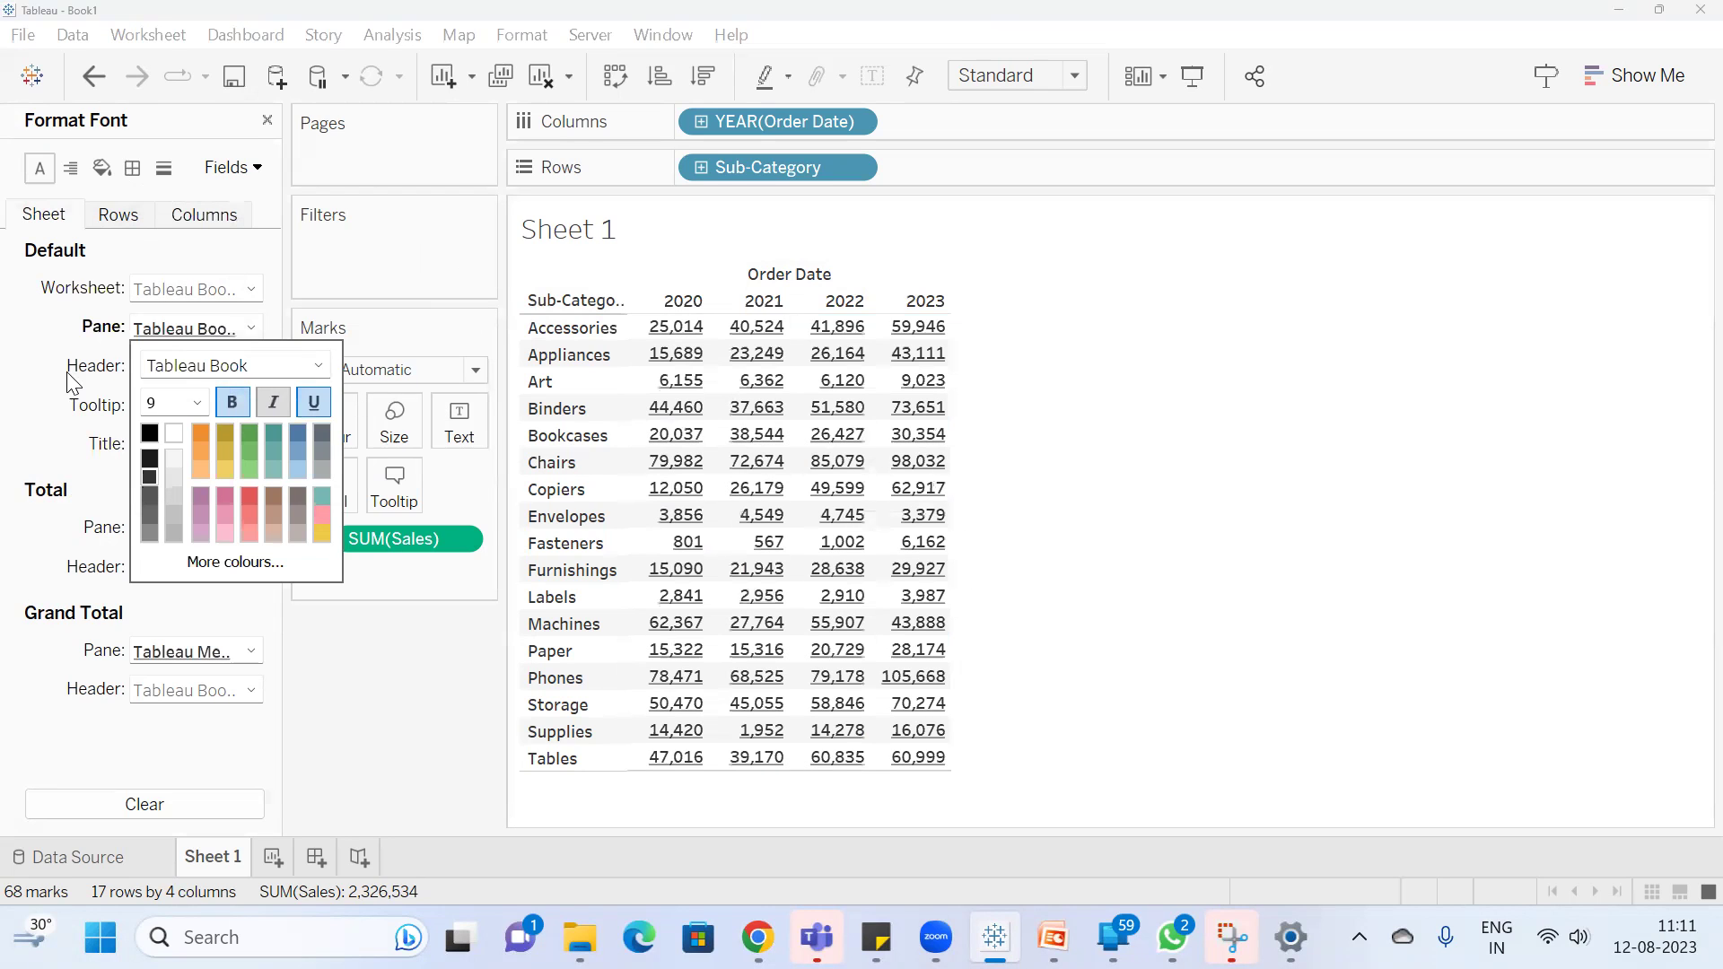
left_click_drag(675, 328, 977, 748)
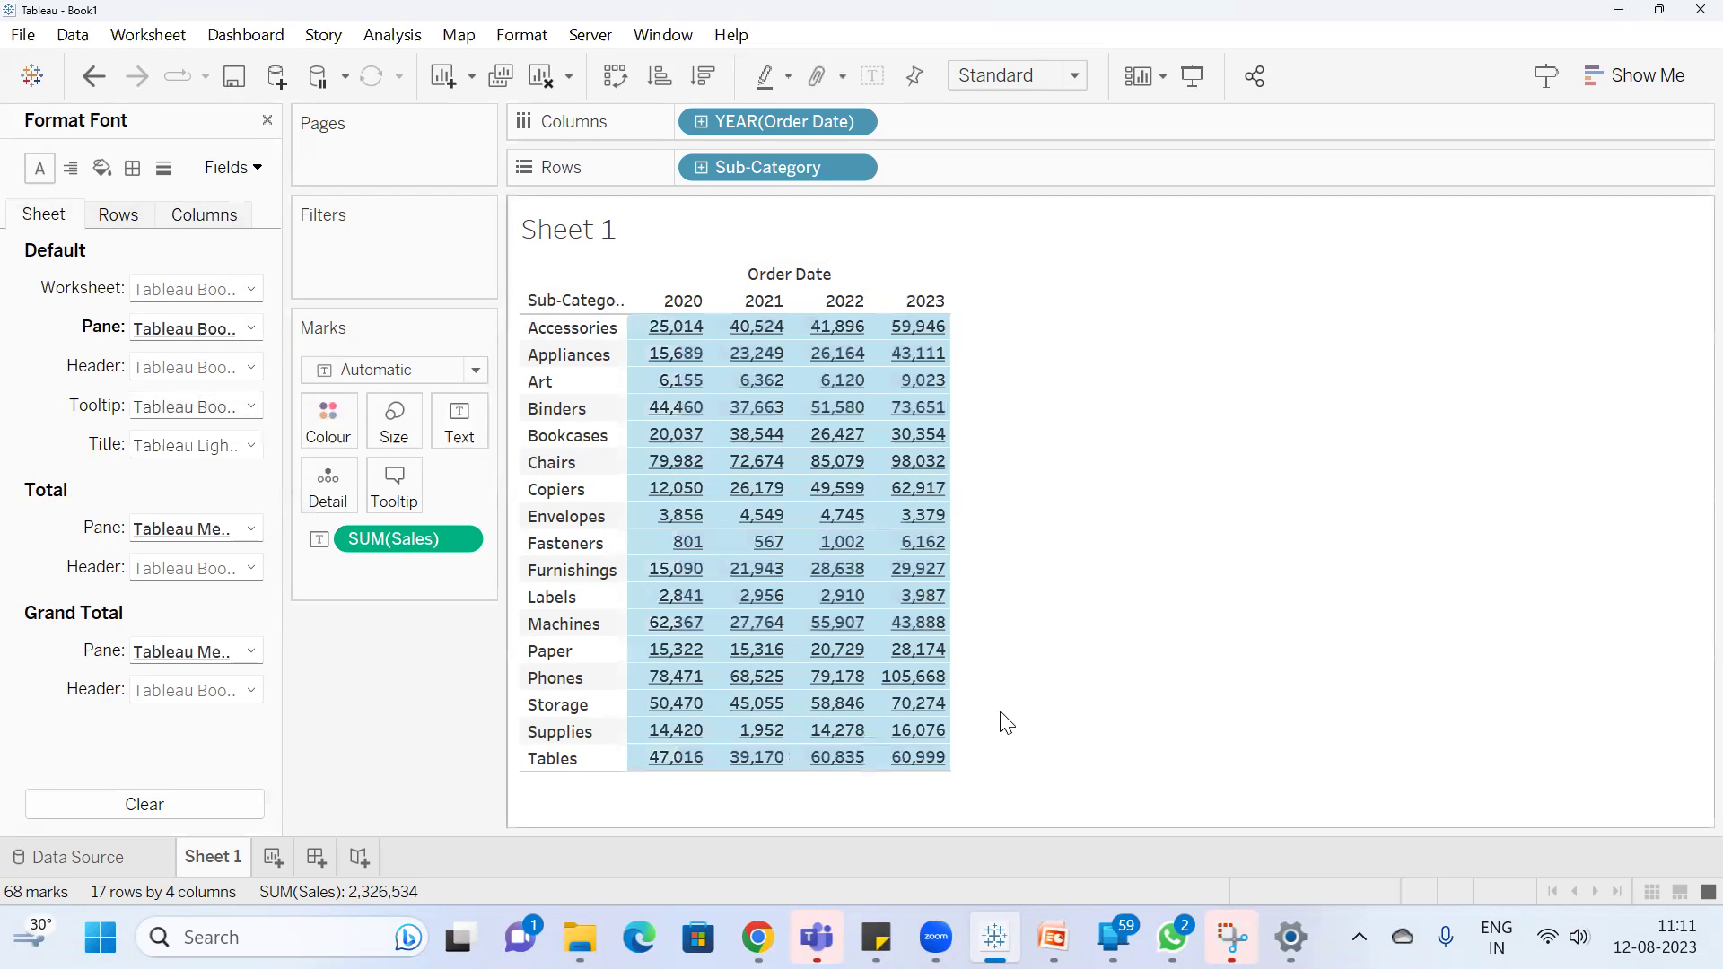
left_click(1133, 567)
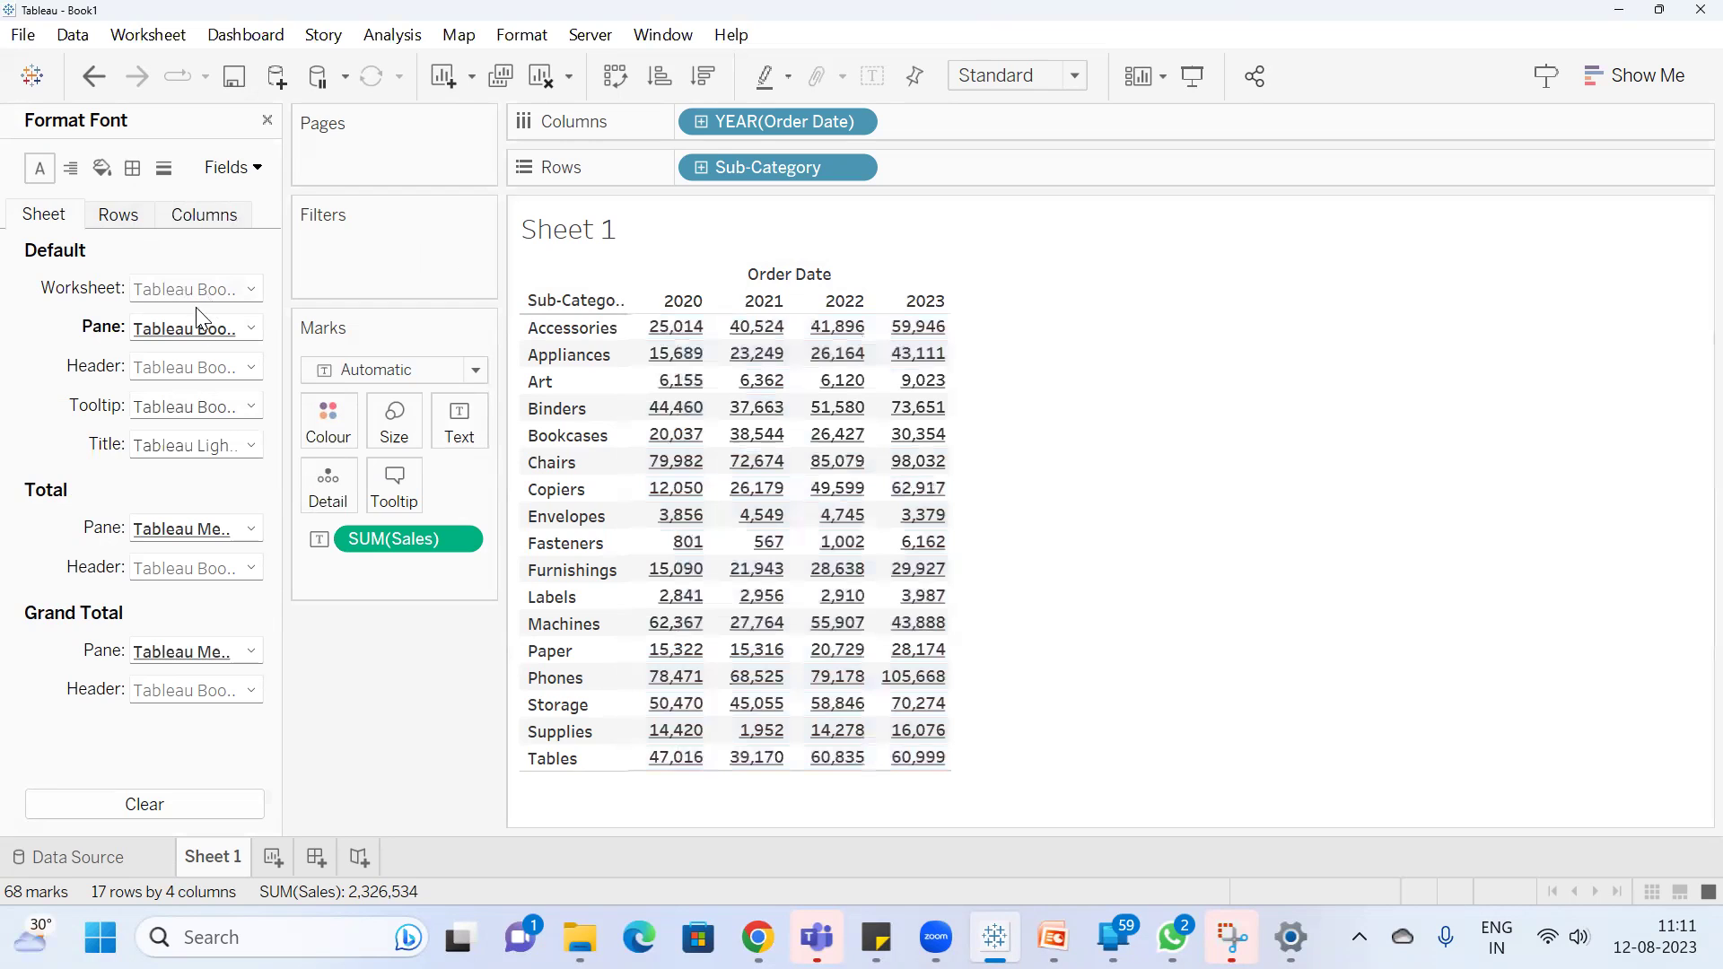
Remove the bold and underline formatting from the sheet's default pane font
left_click(211, 332)
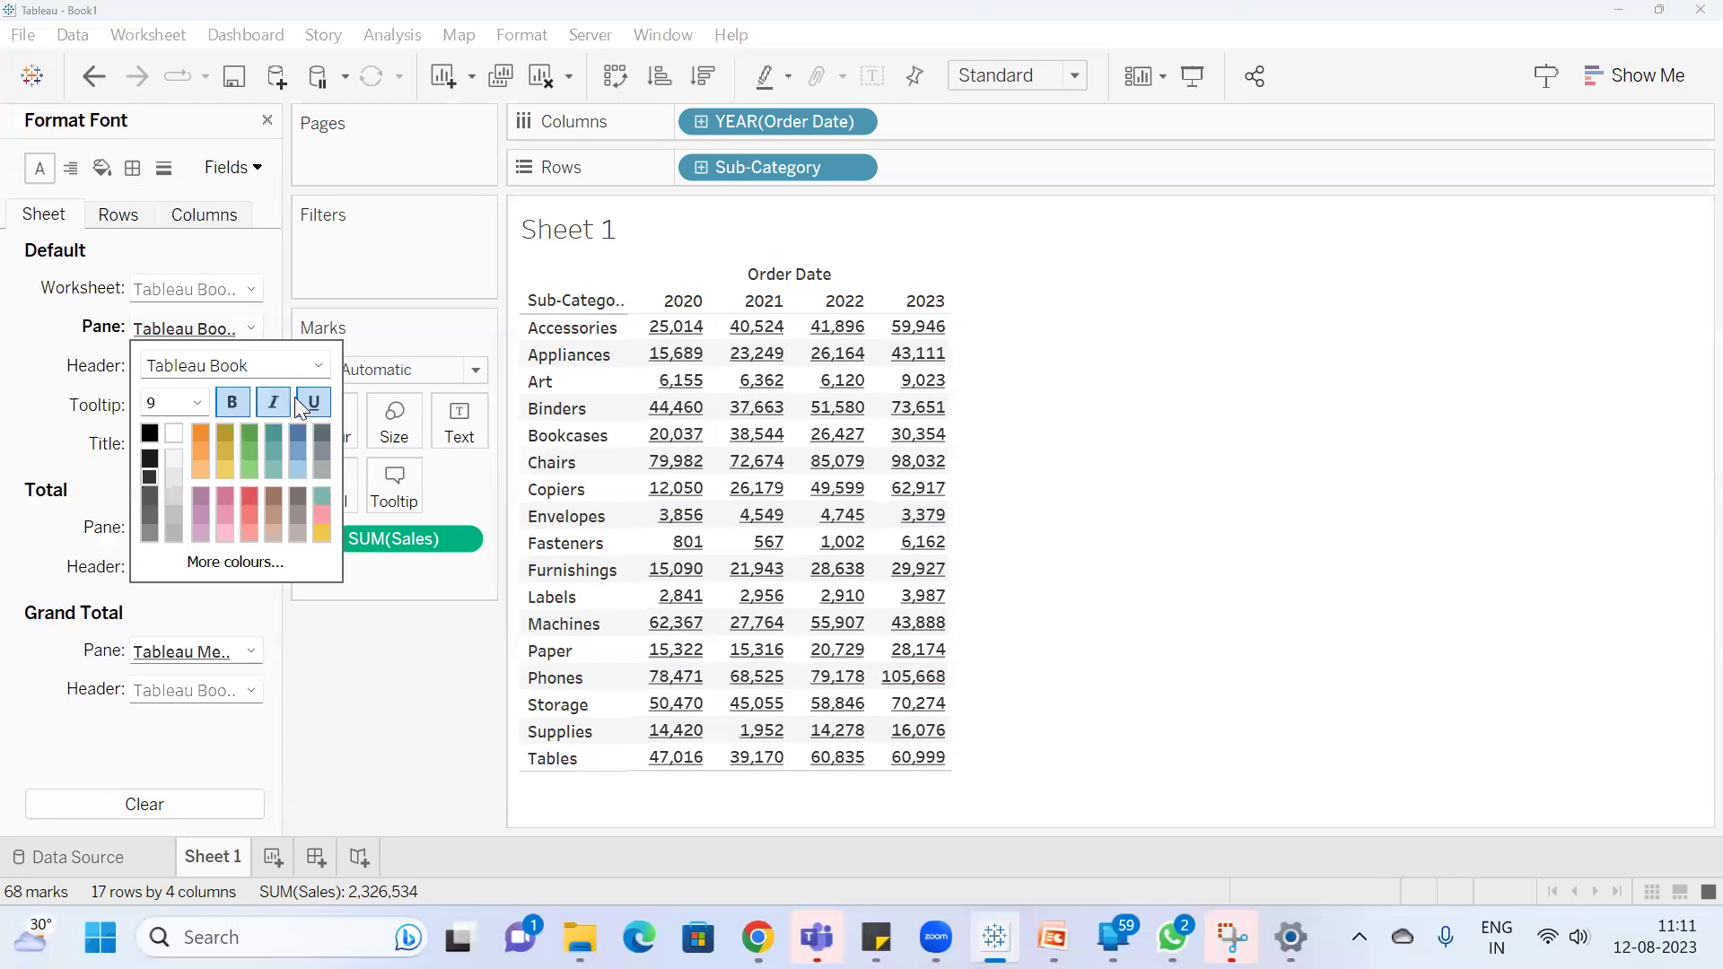
left_click(313, 401)
left_click(227, 402)
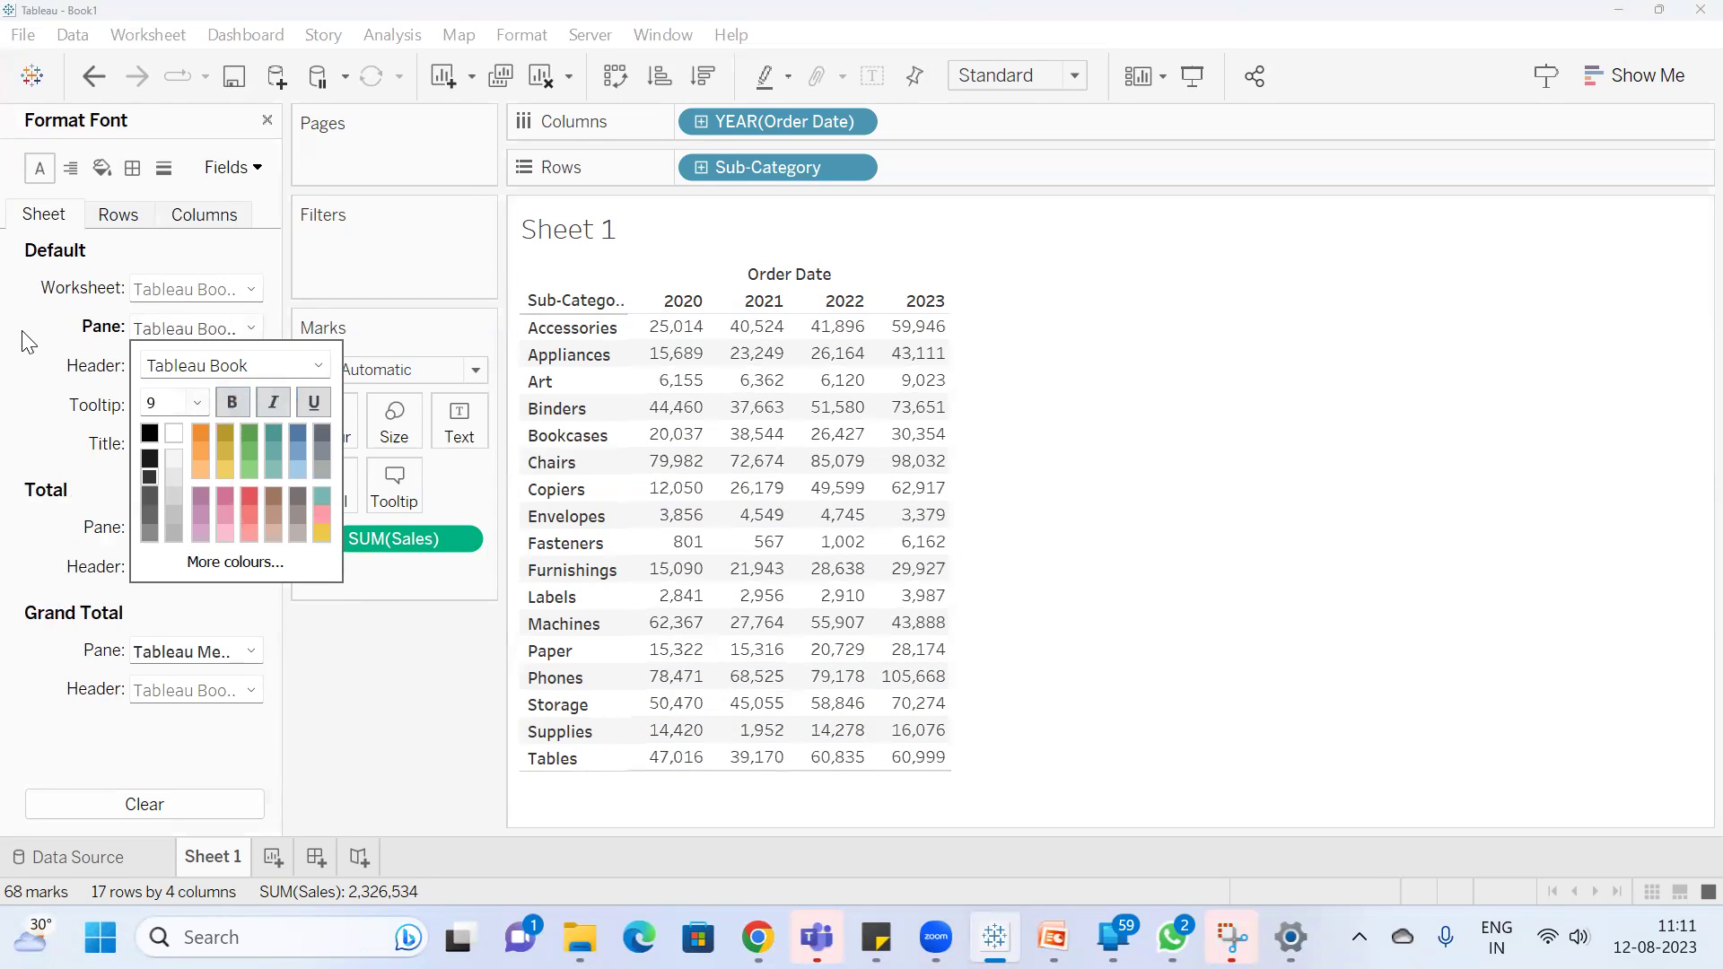
left_click(23, 332)
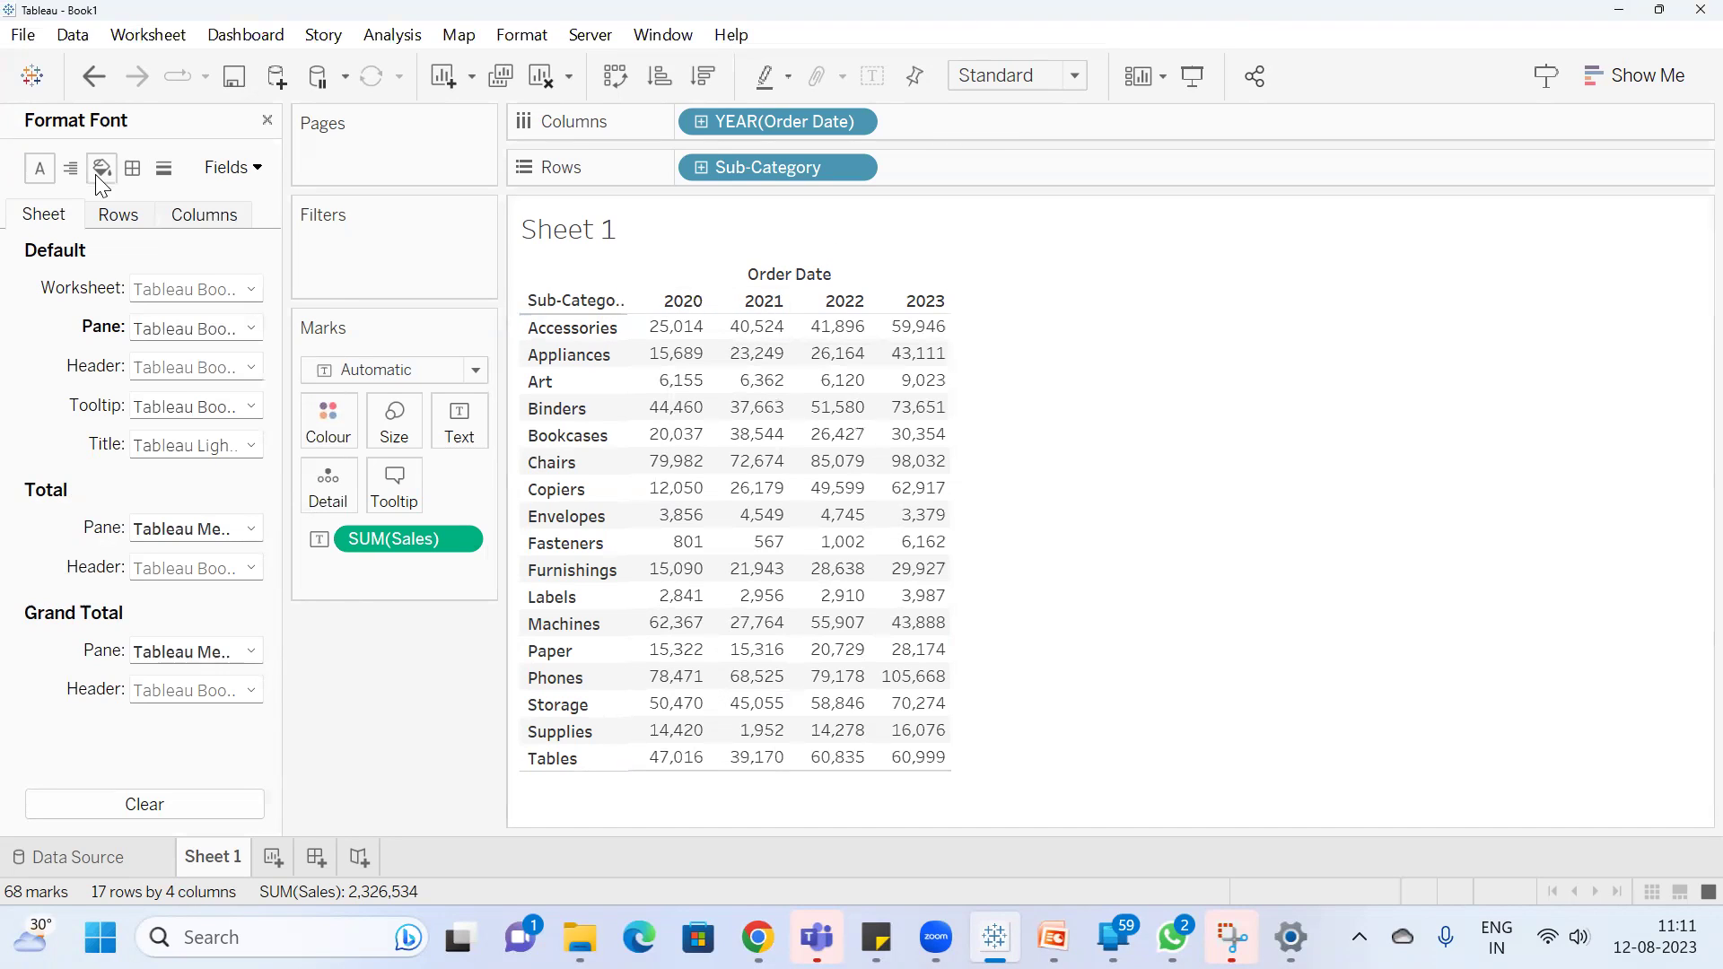
In the sheet's border formatting, give the default cell border a thin solid grey line
left_click(133, 171)
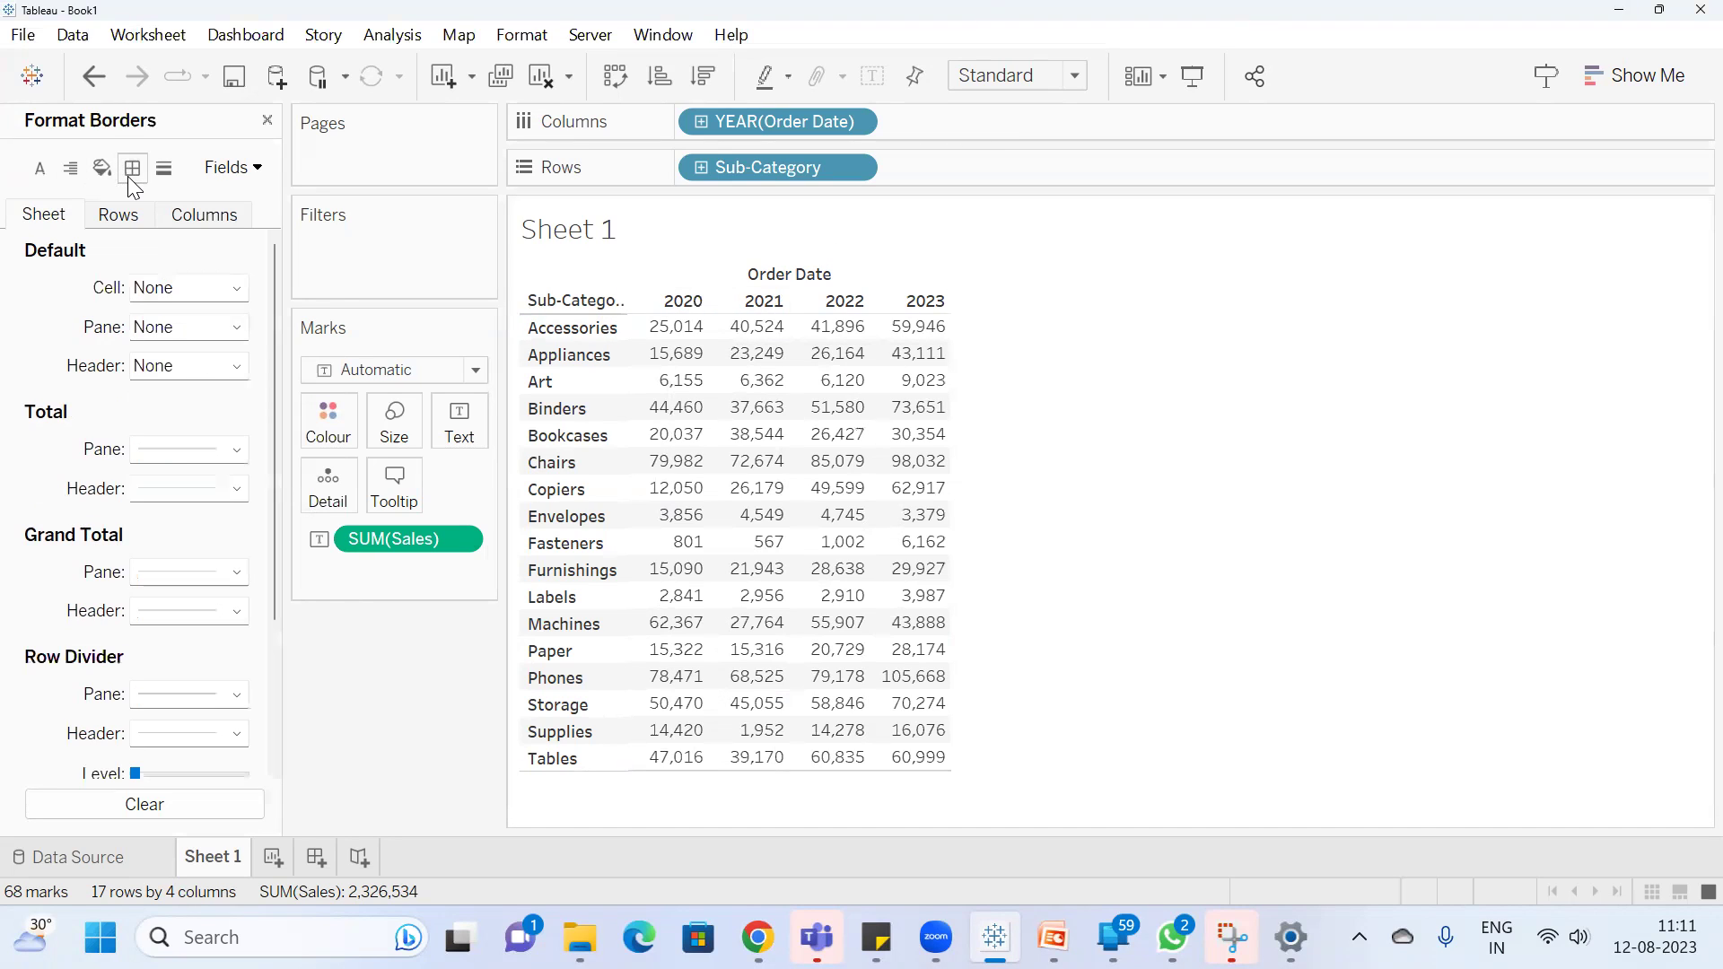
left_click(187, 290)
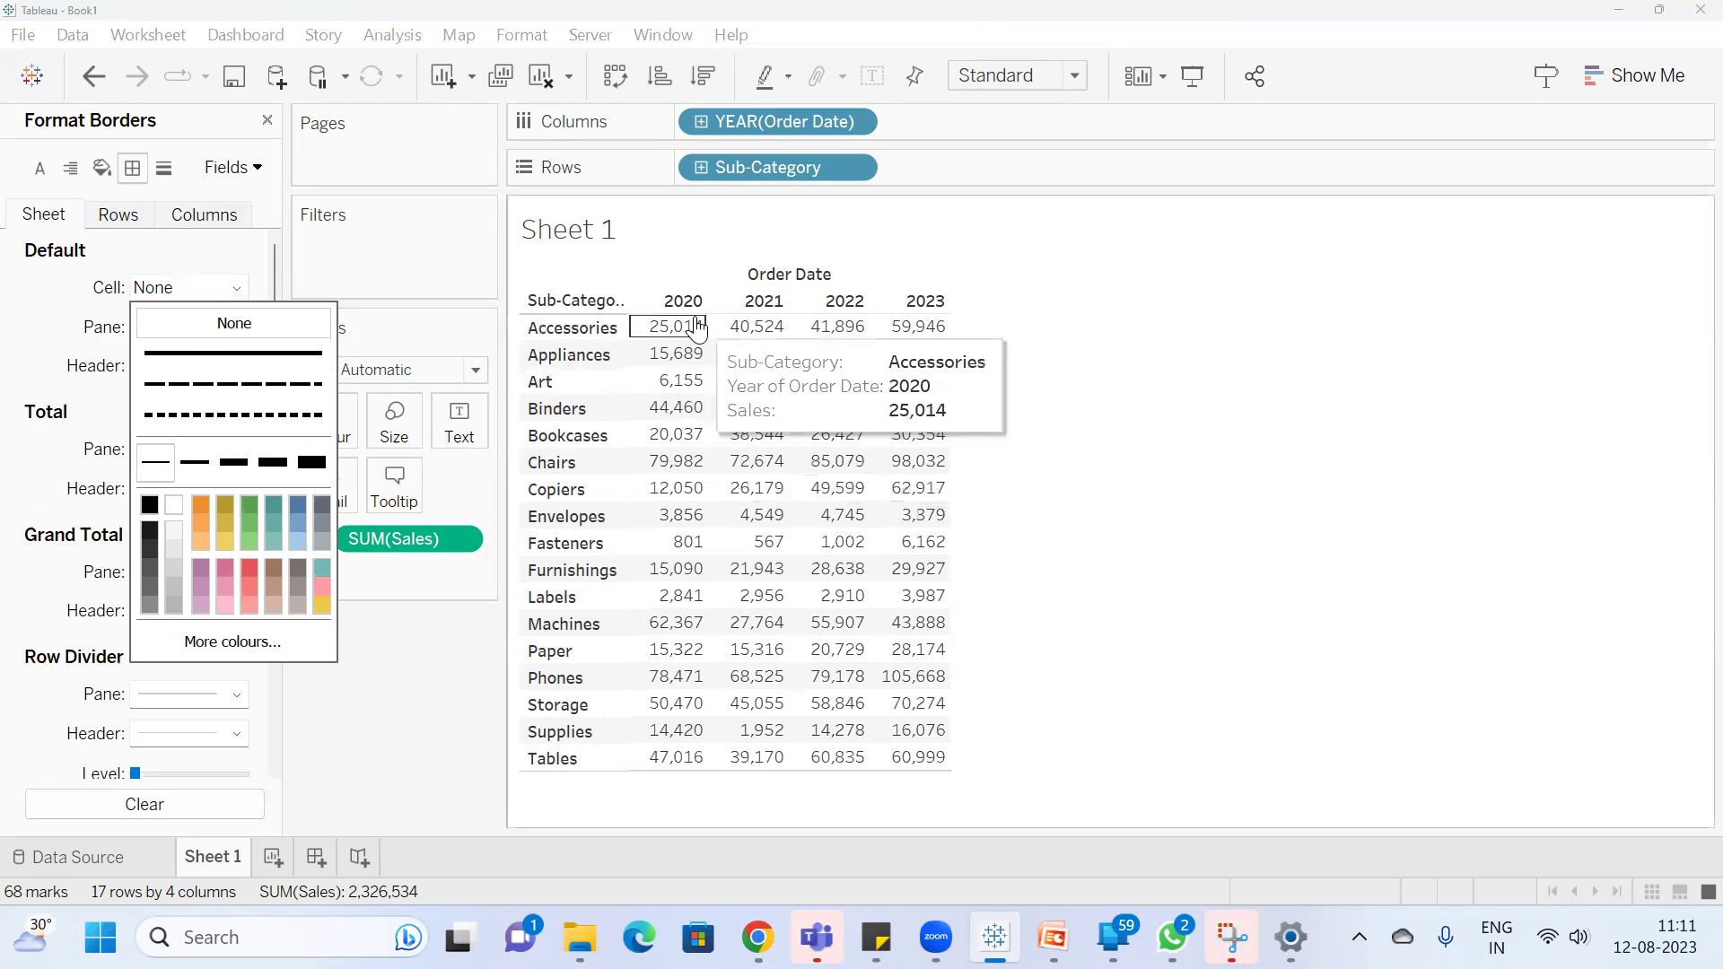
left_click(911, 703)
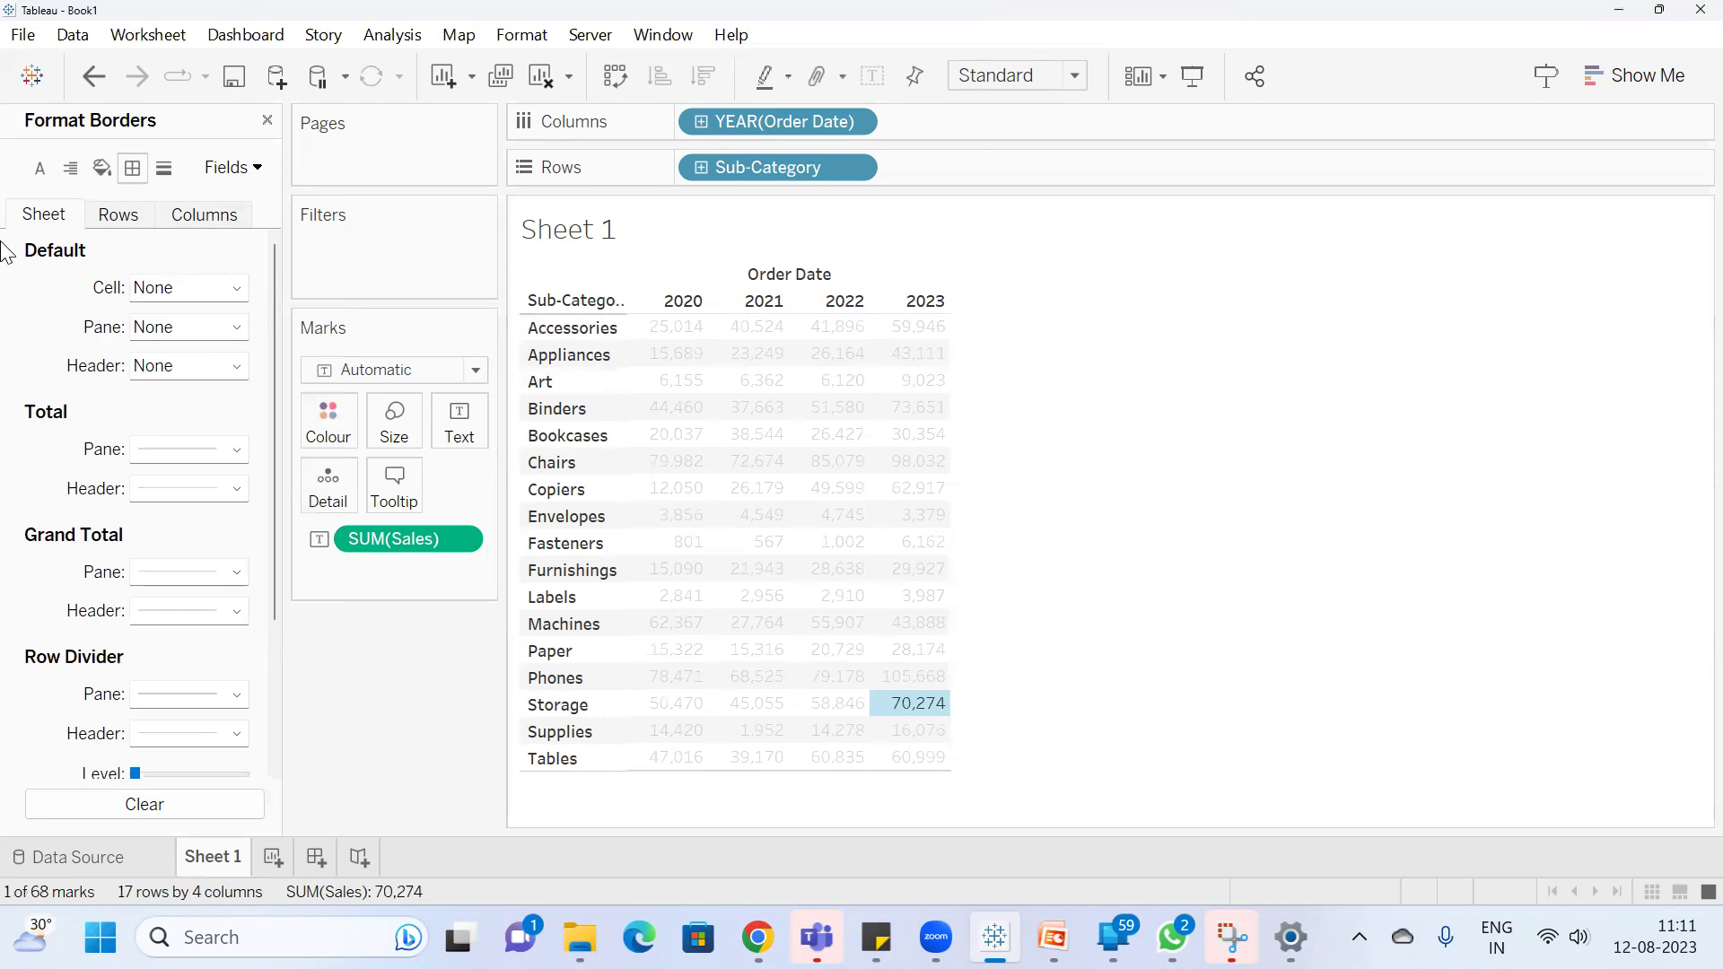
left_click(1163, 567)
left_click(154, 289)
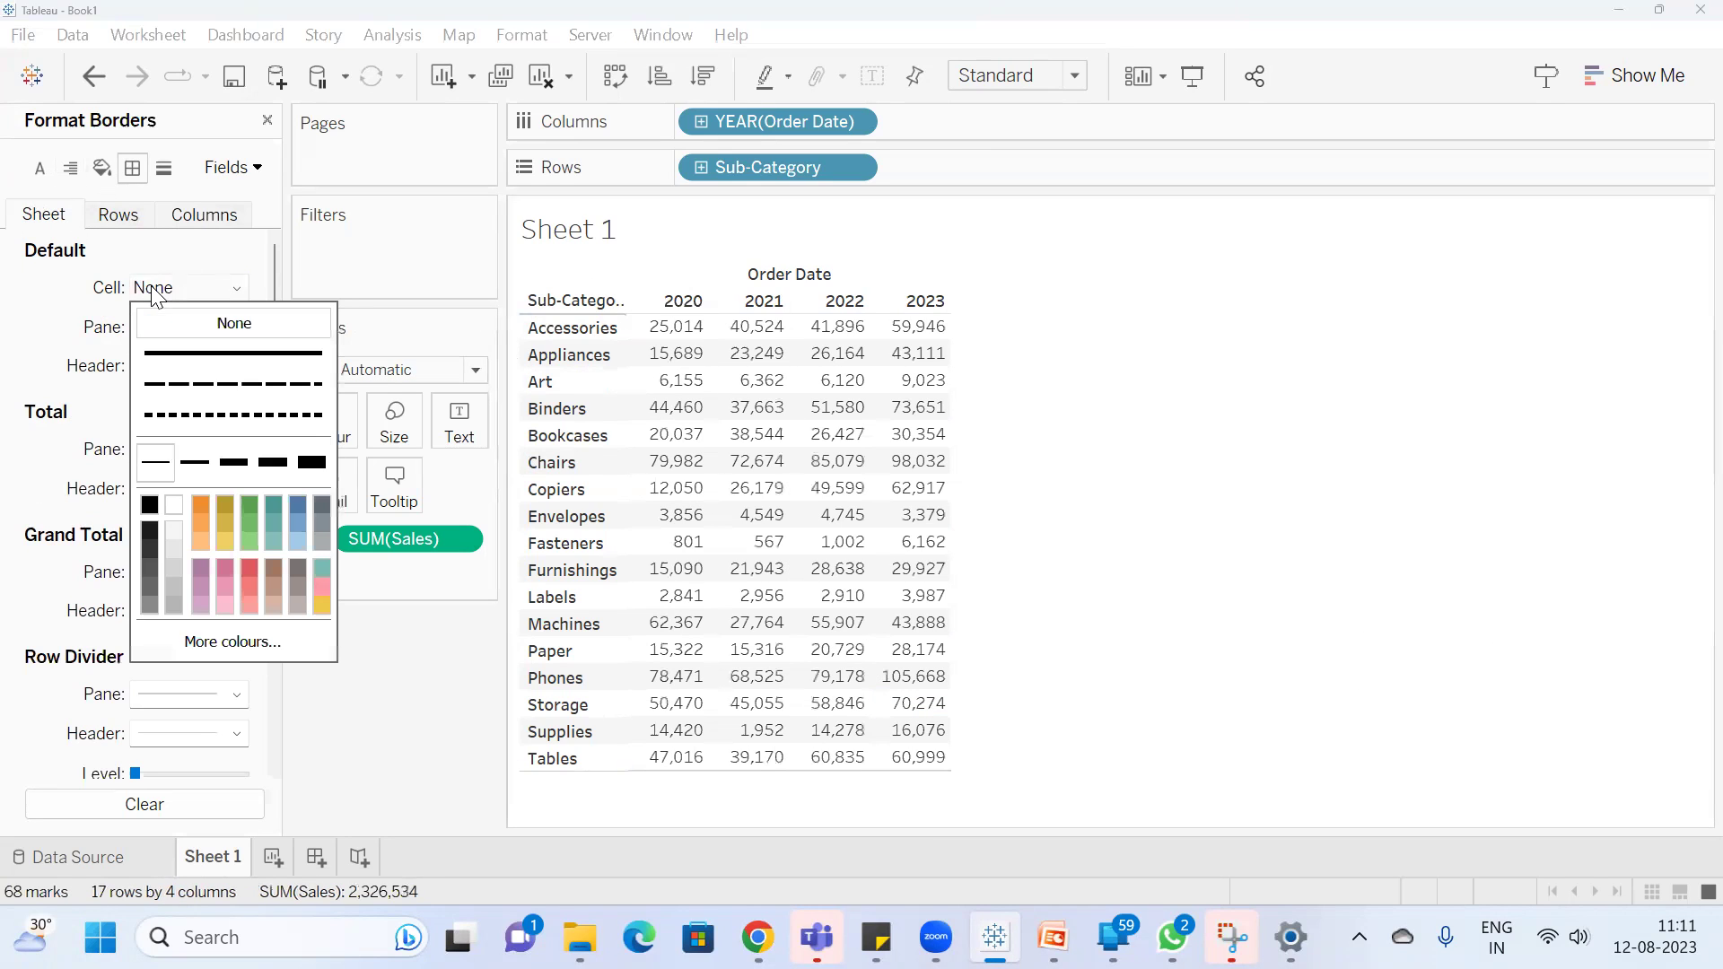
left_click(225, 353)
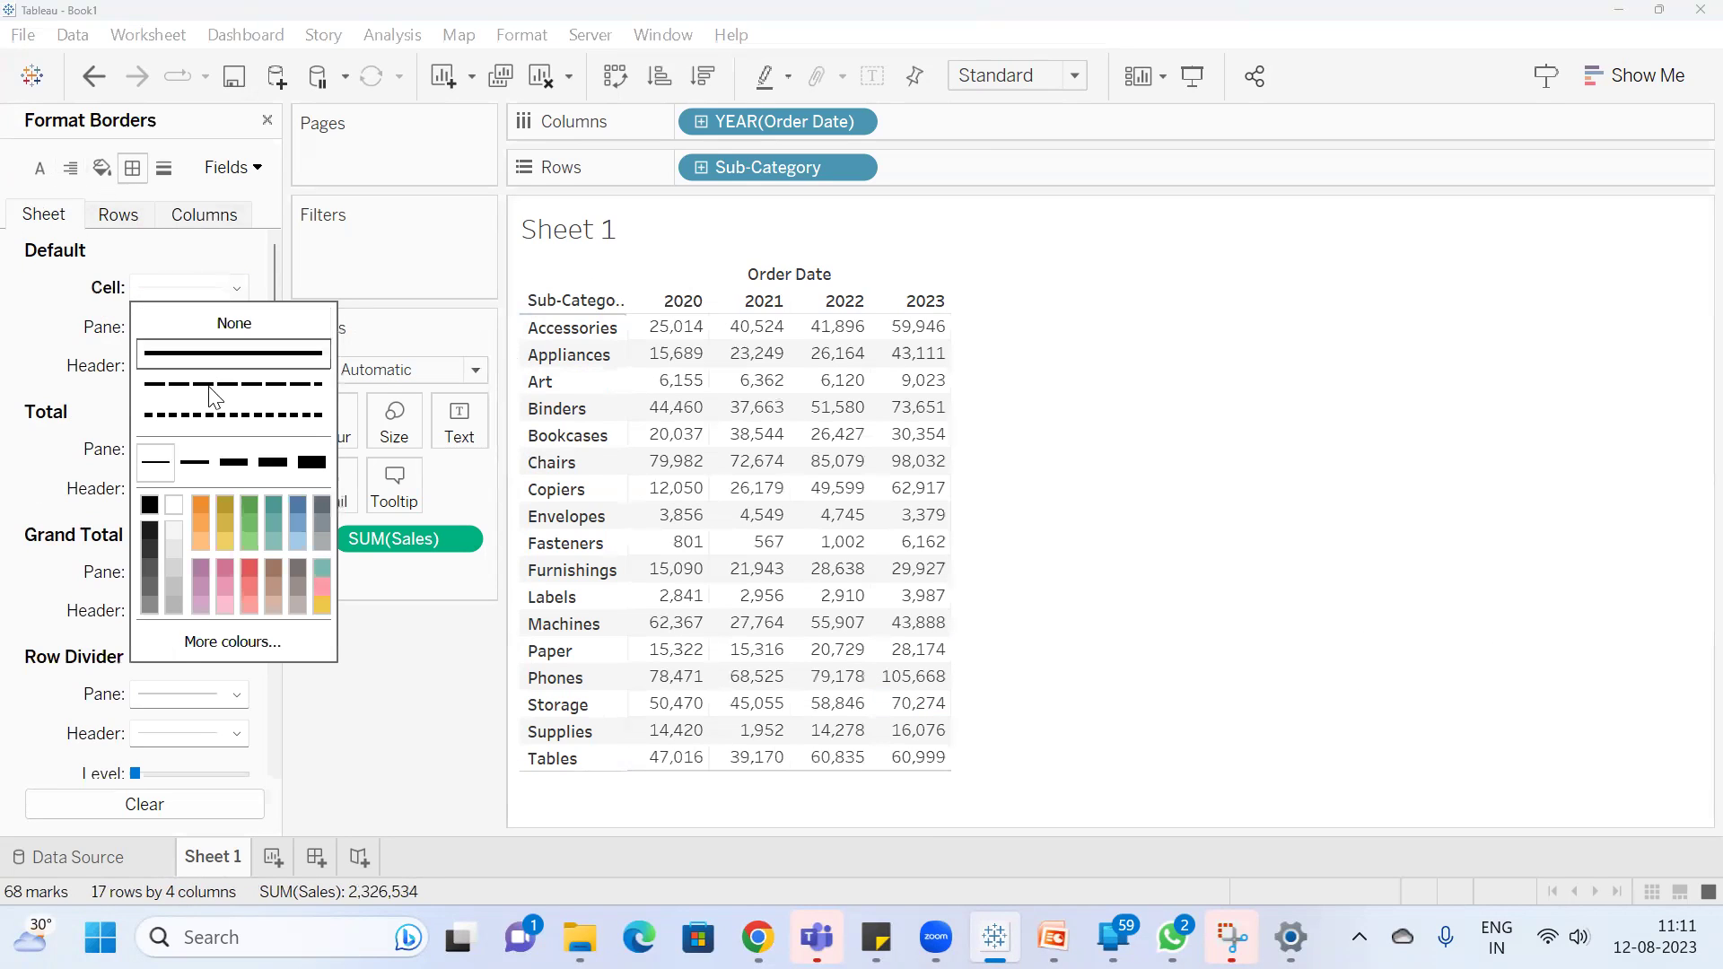
left_click(174, 612)
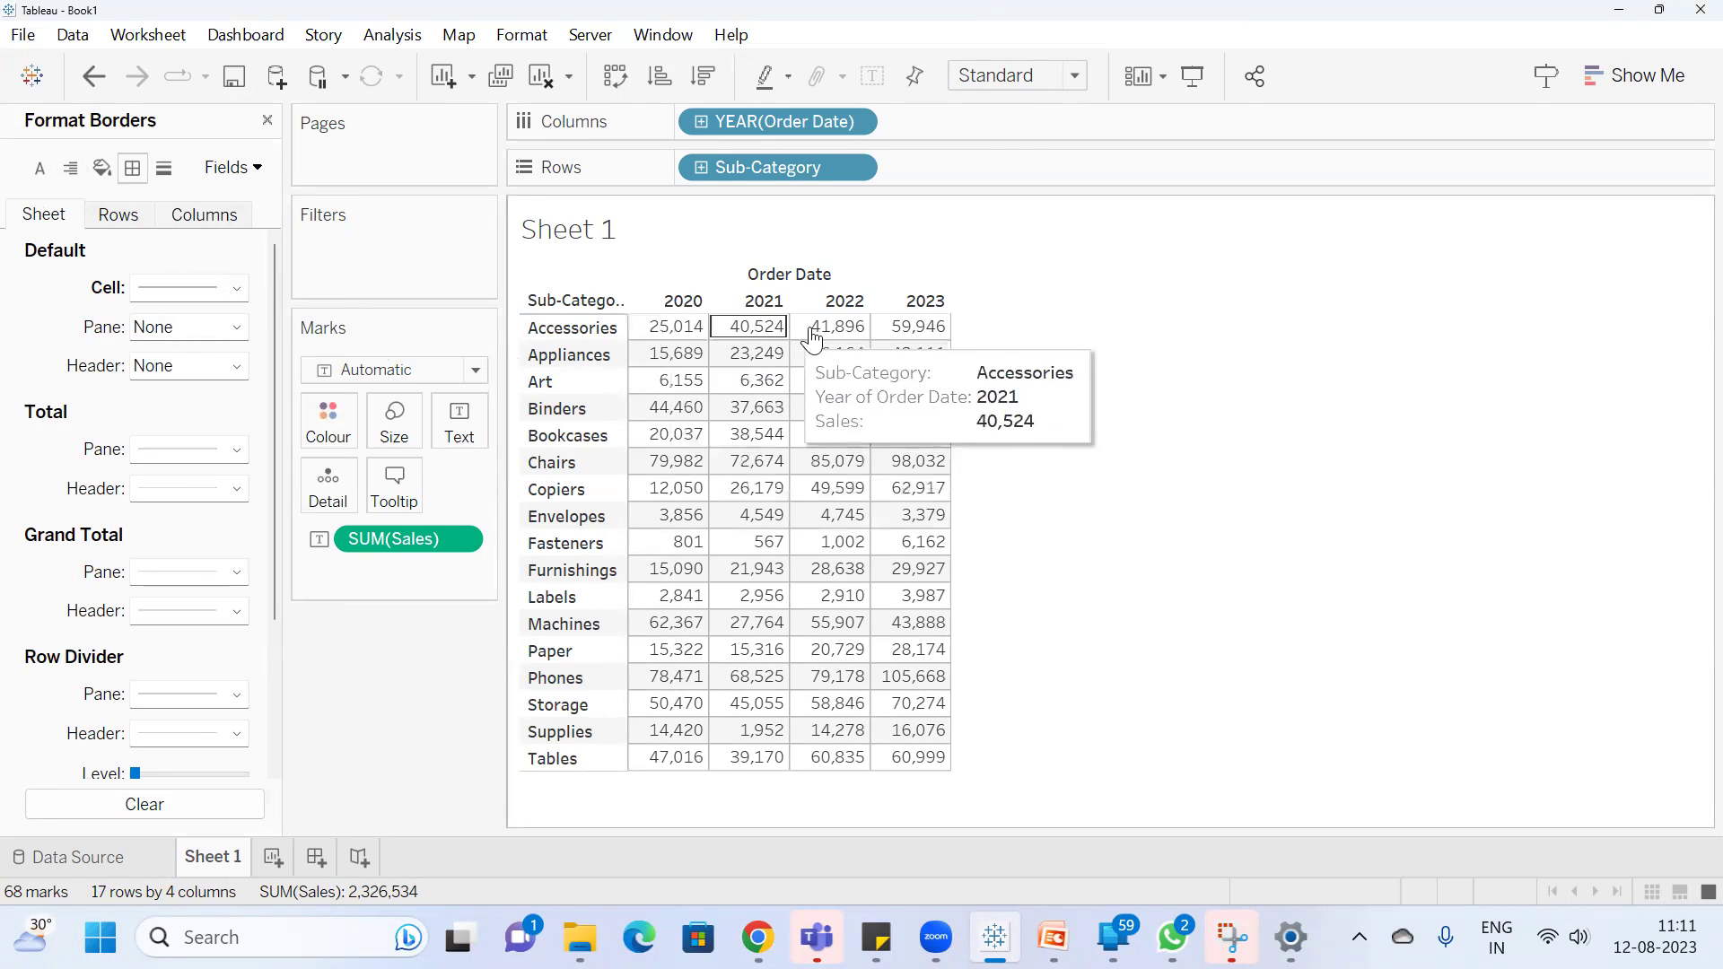
Set the sheet's default cell border to None
left_click(193, 292)
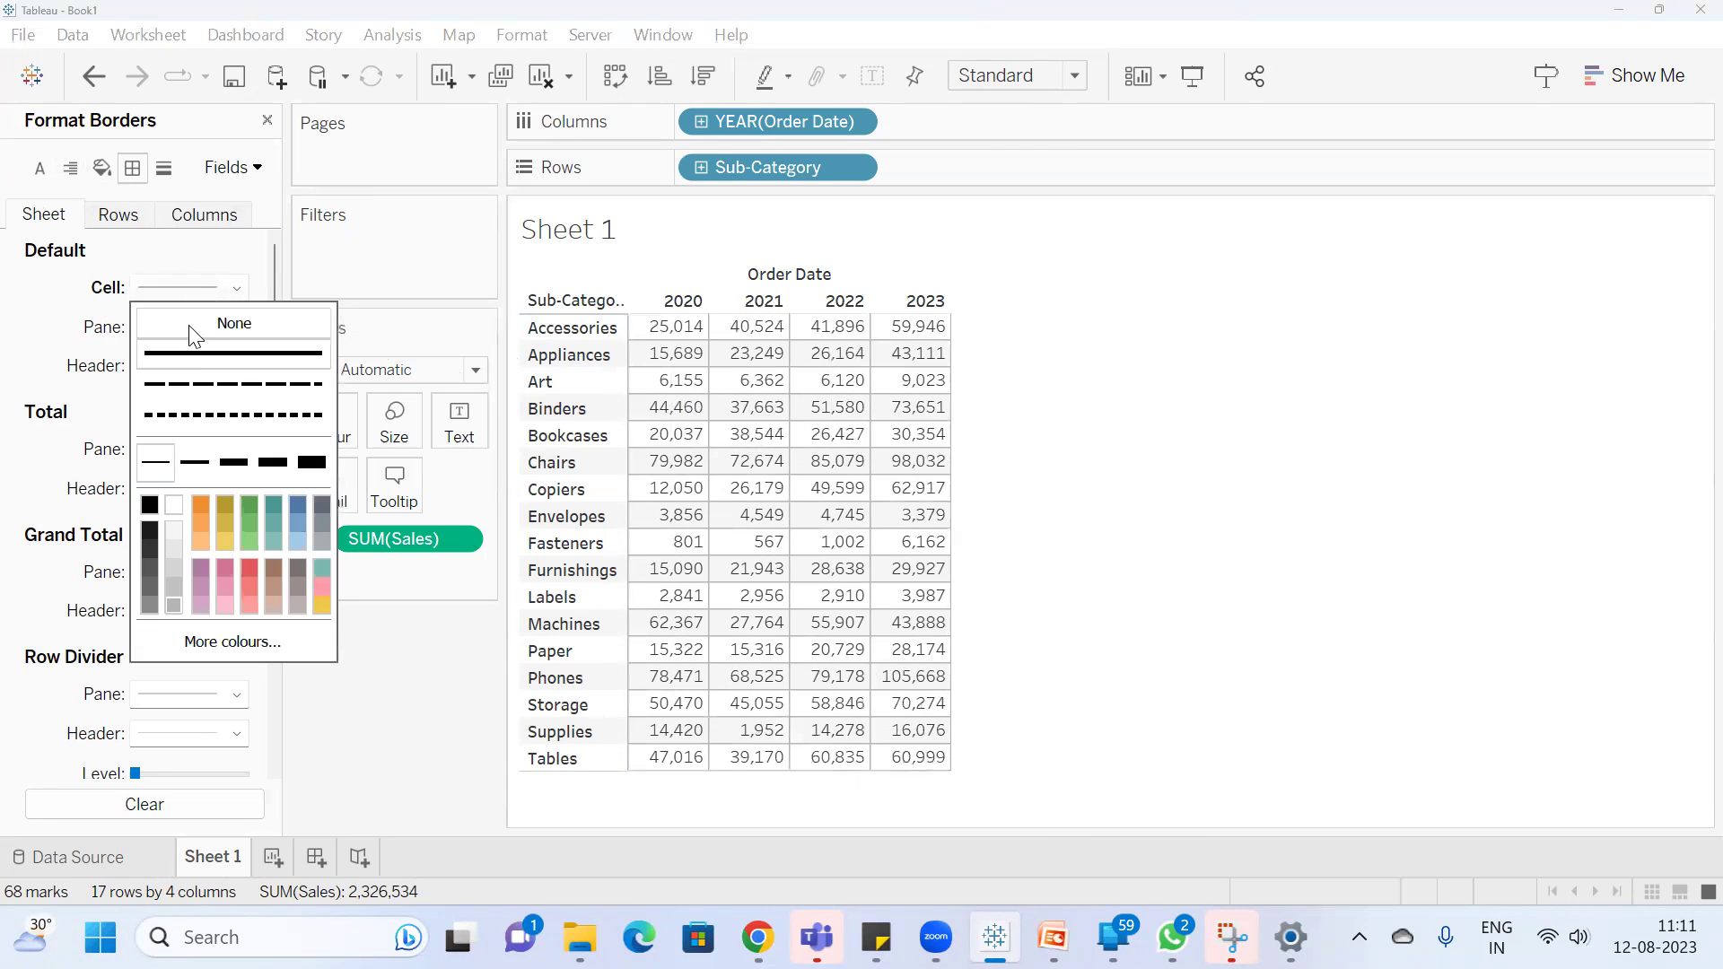
left_click(231, 323)
left_click(27, 339)
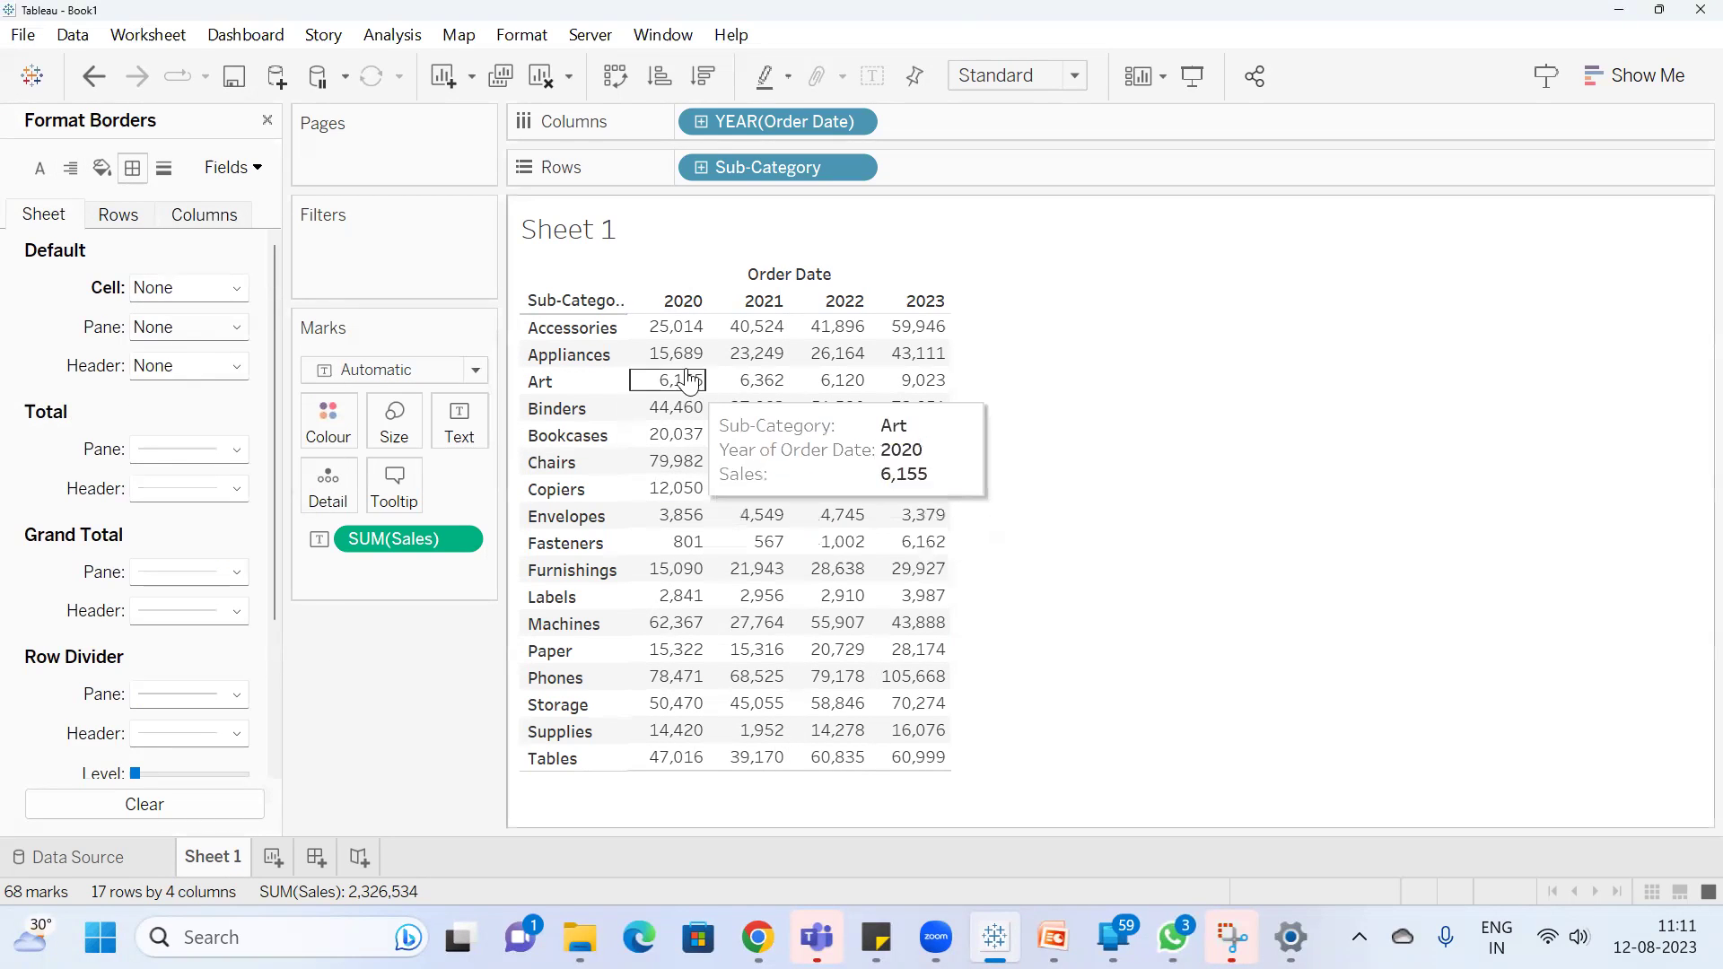
Select all sales values to show the pane area, clear the selection, and set the default pane border to a solid green line
left_click_drag(682, 331, 946, 758)
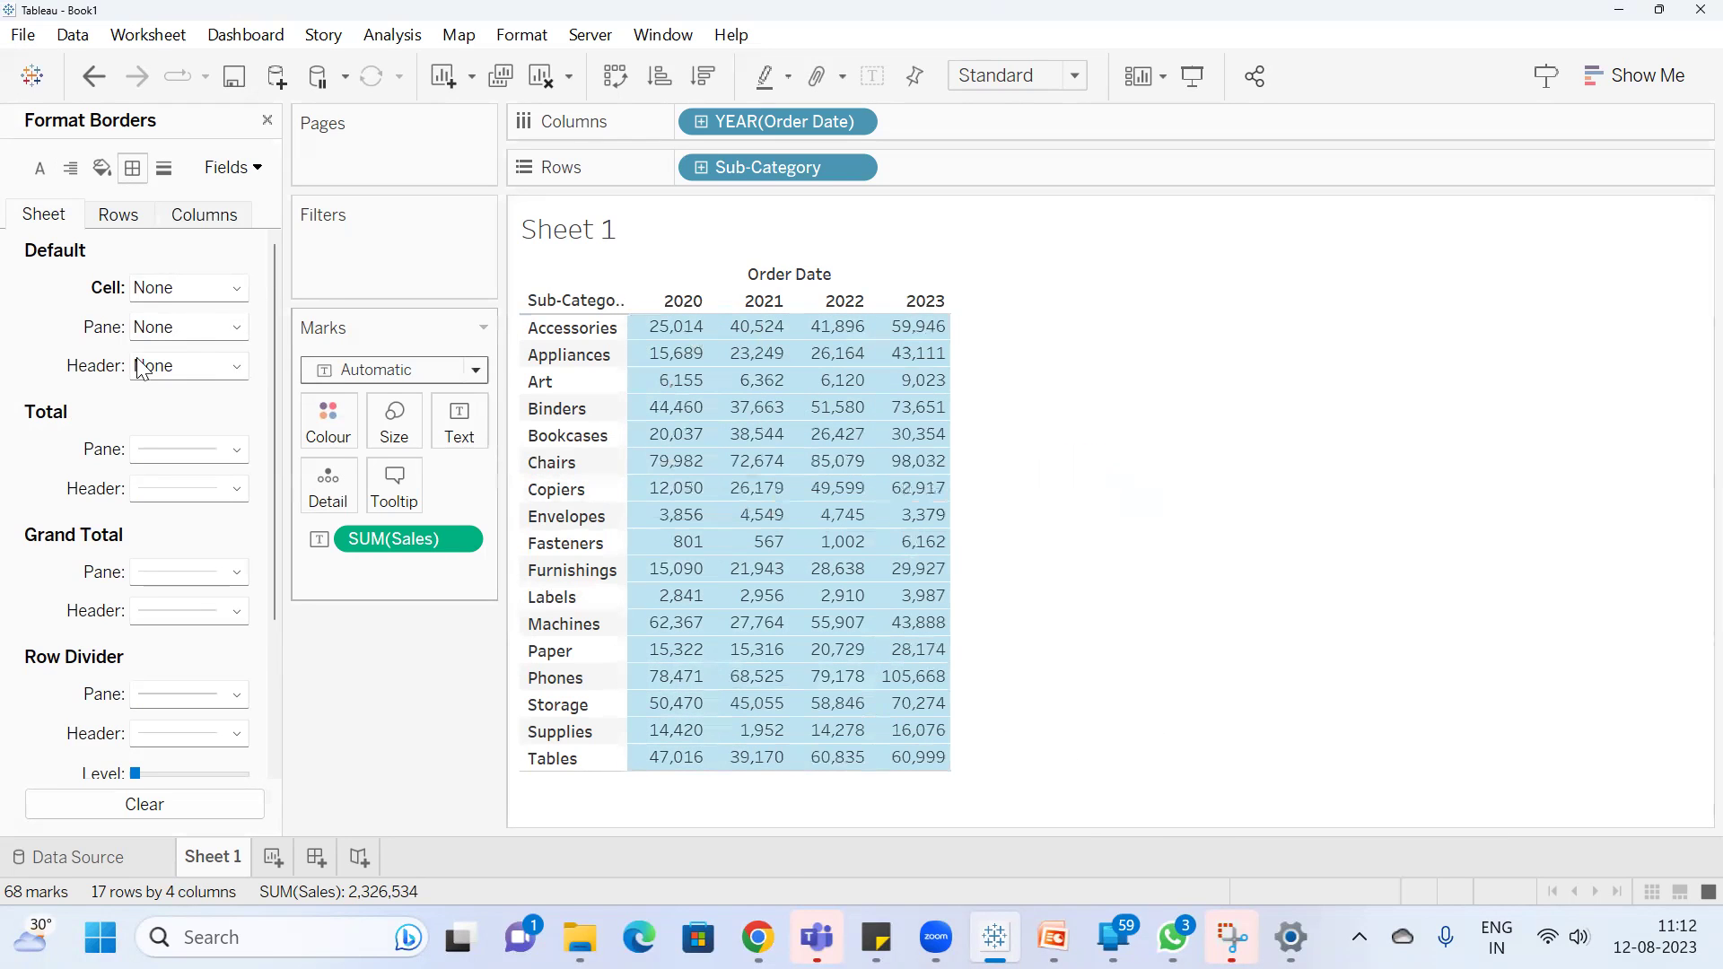
left_click(1312, 346)
left_click(210, 329)
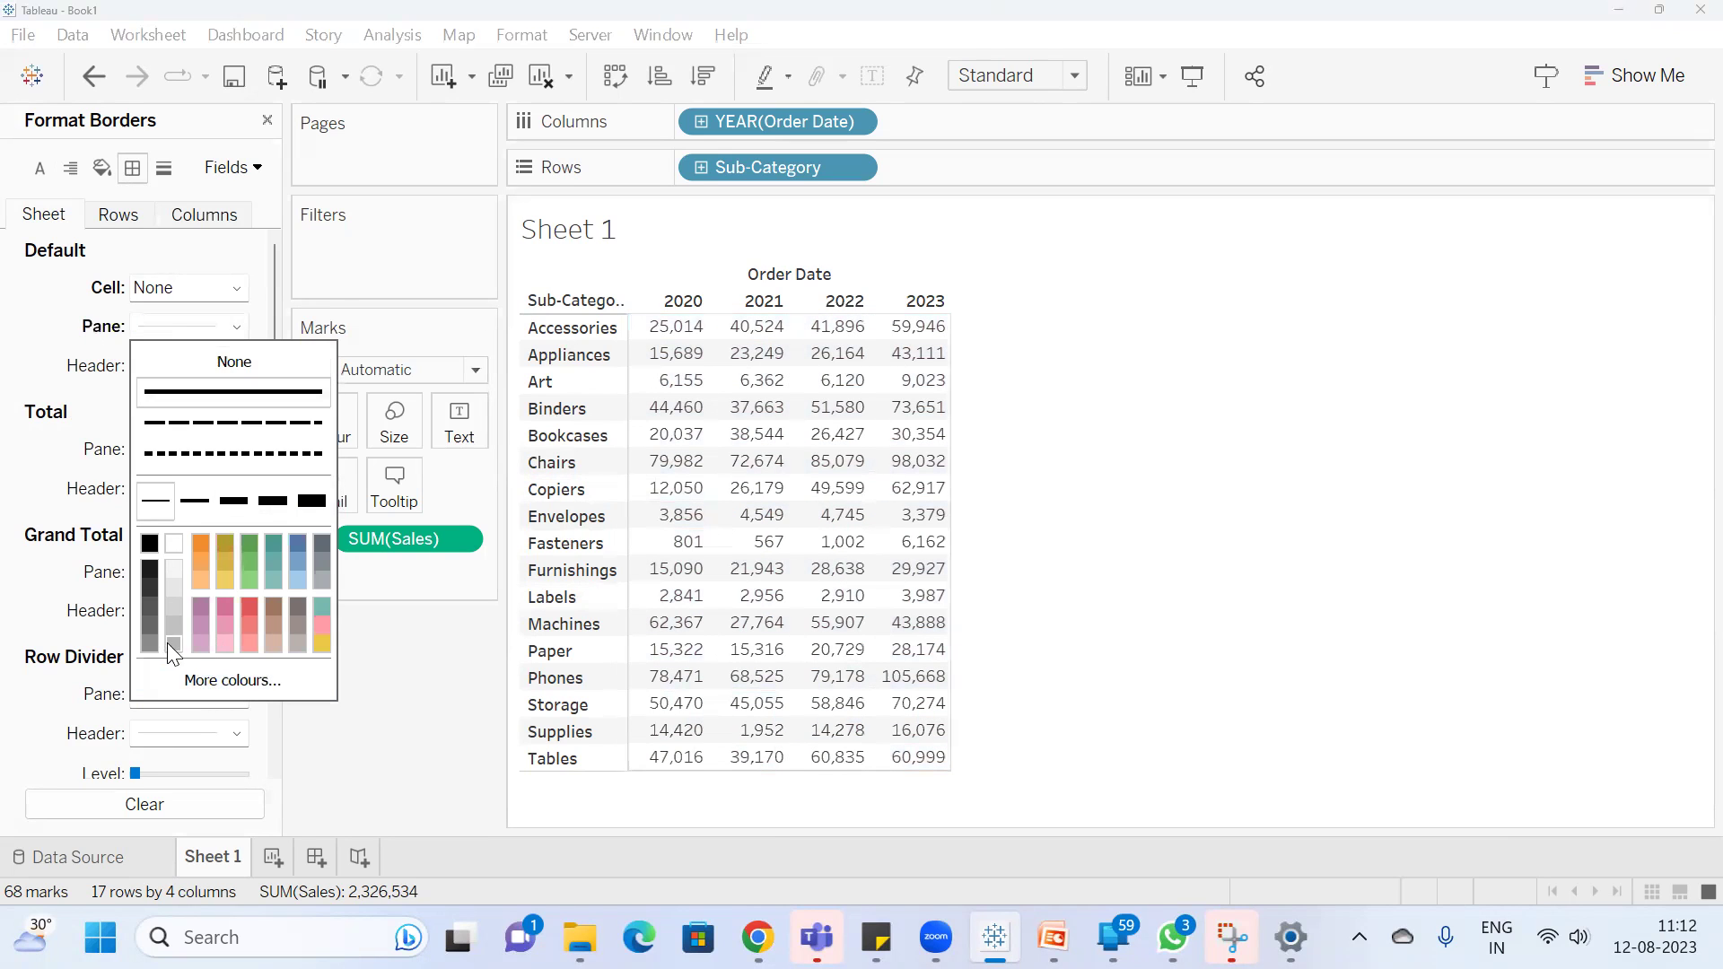
left_click(251, 538)
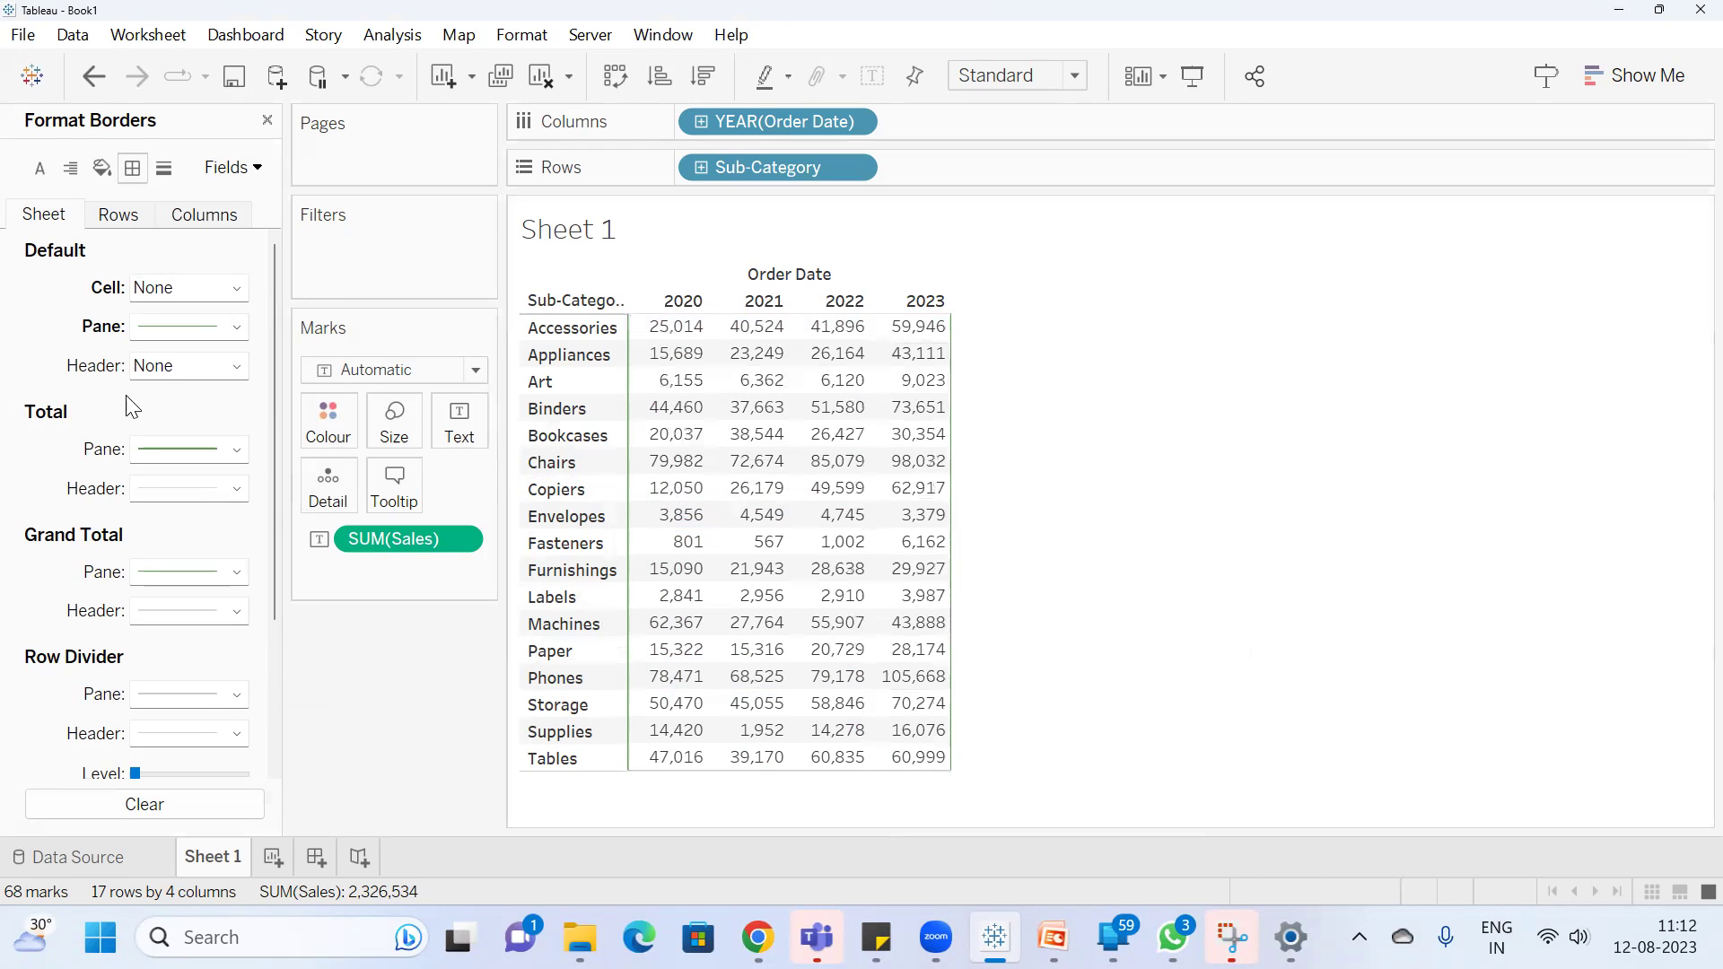
Set the sheet's default header border to a solid green line
left_click(201, 370)
left_click(198, 432)
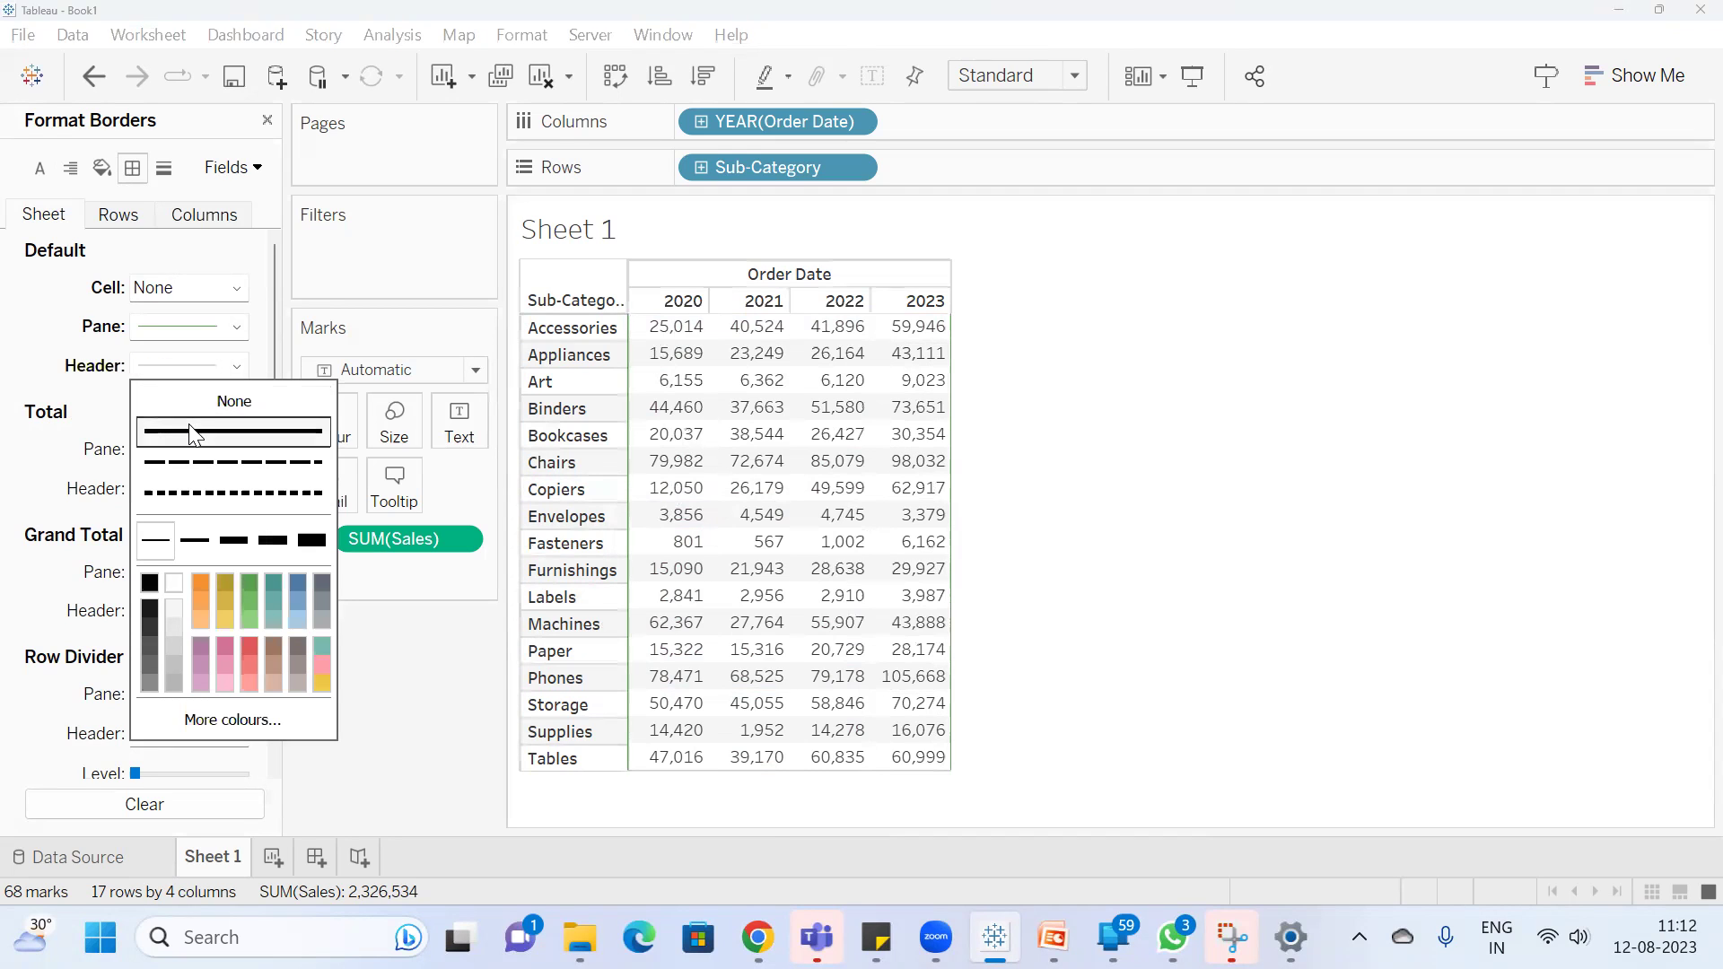
left_click(245, 588)
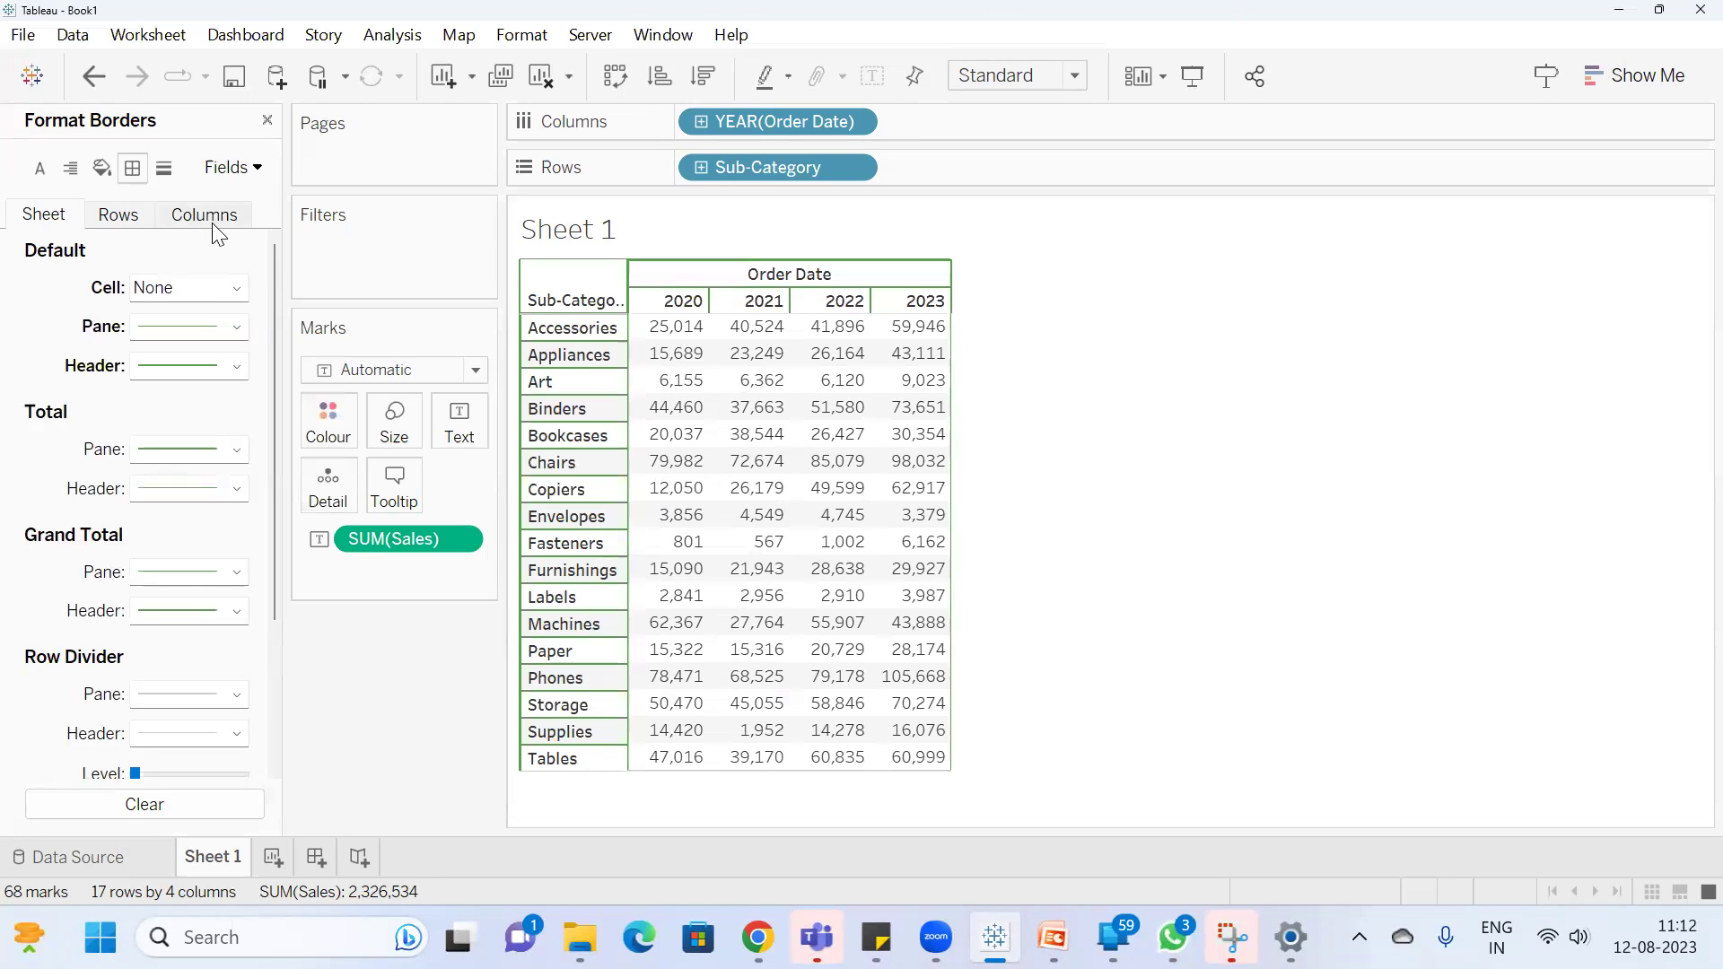
Set the sheet's default header and pane borders to None
left_click(190, 367)
left_click(203, 402)
left_click(90, 395)
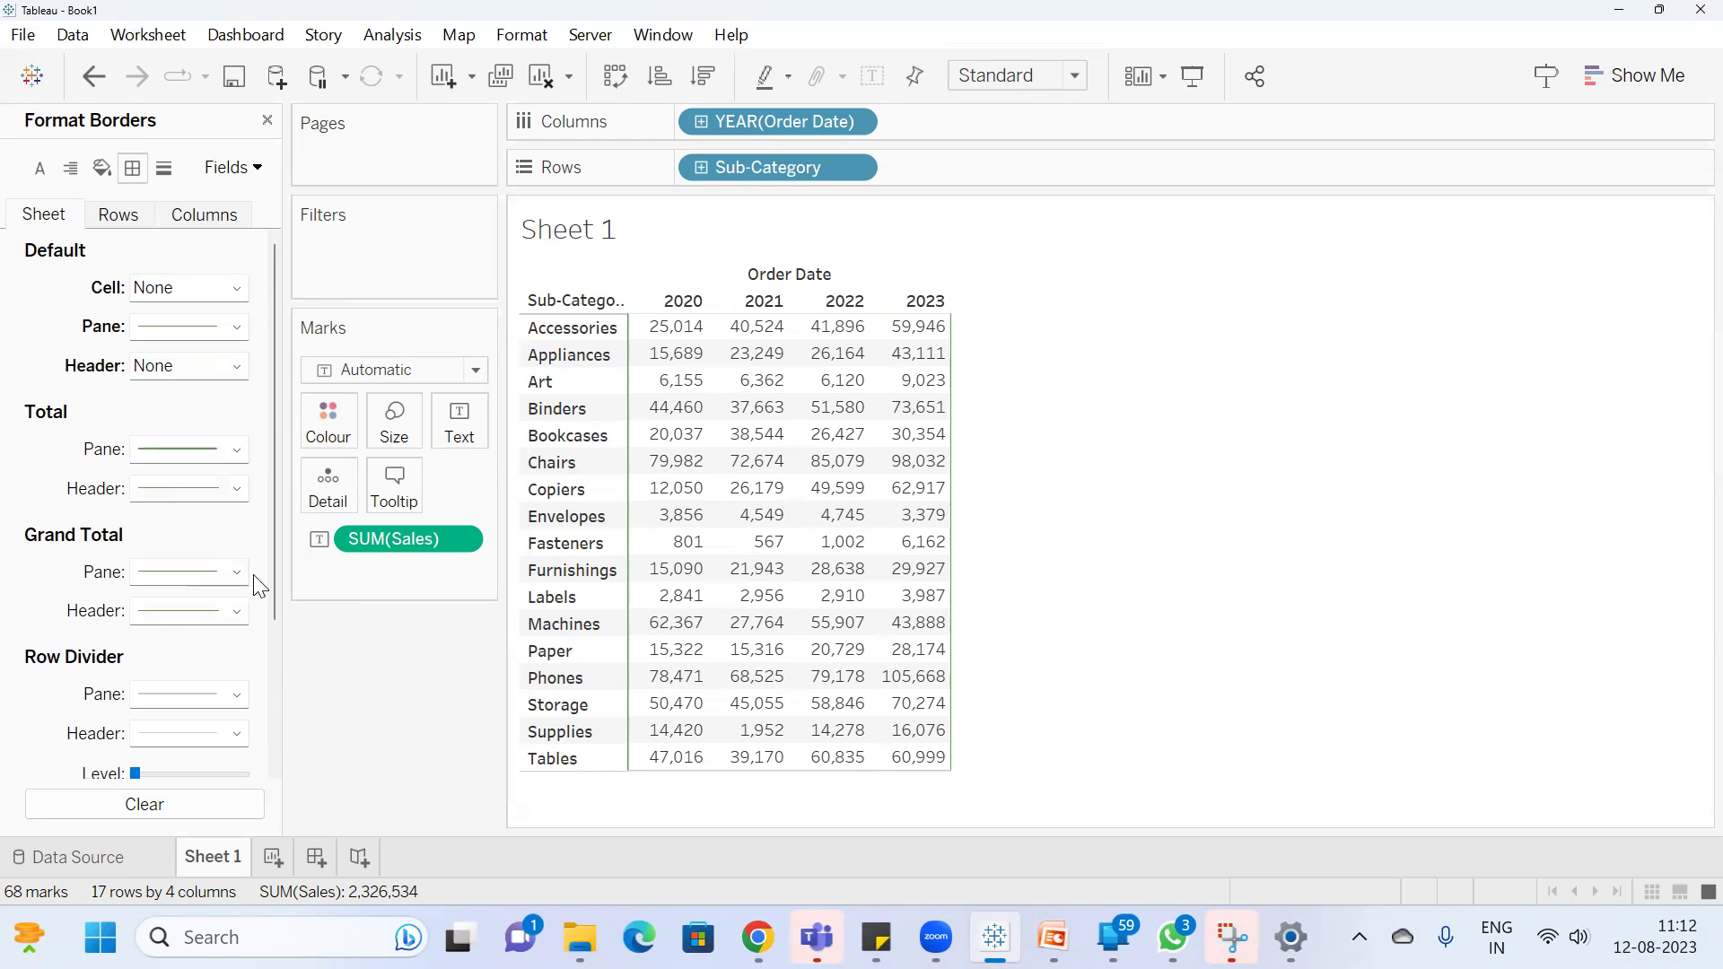
left_click(188, 329)
left_click(193, 363)
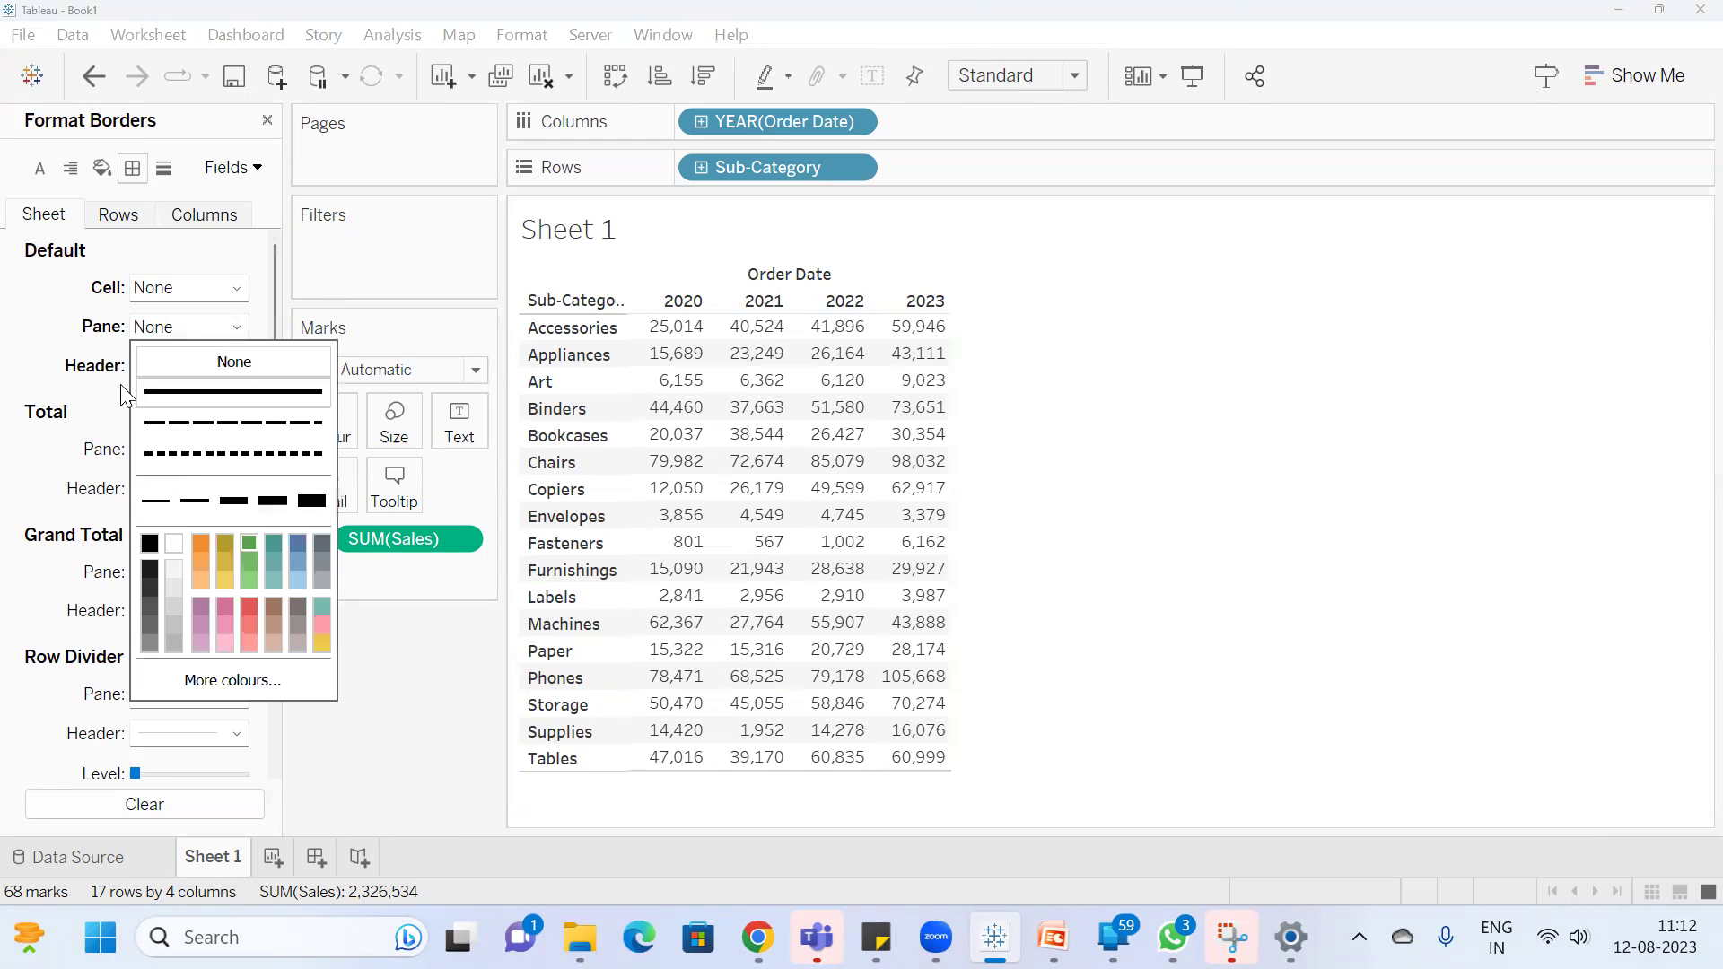
left_click(5, 415)
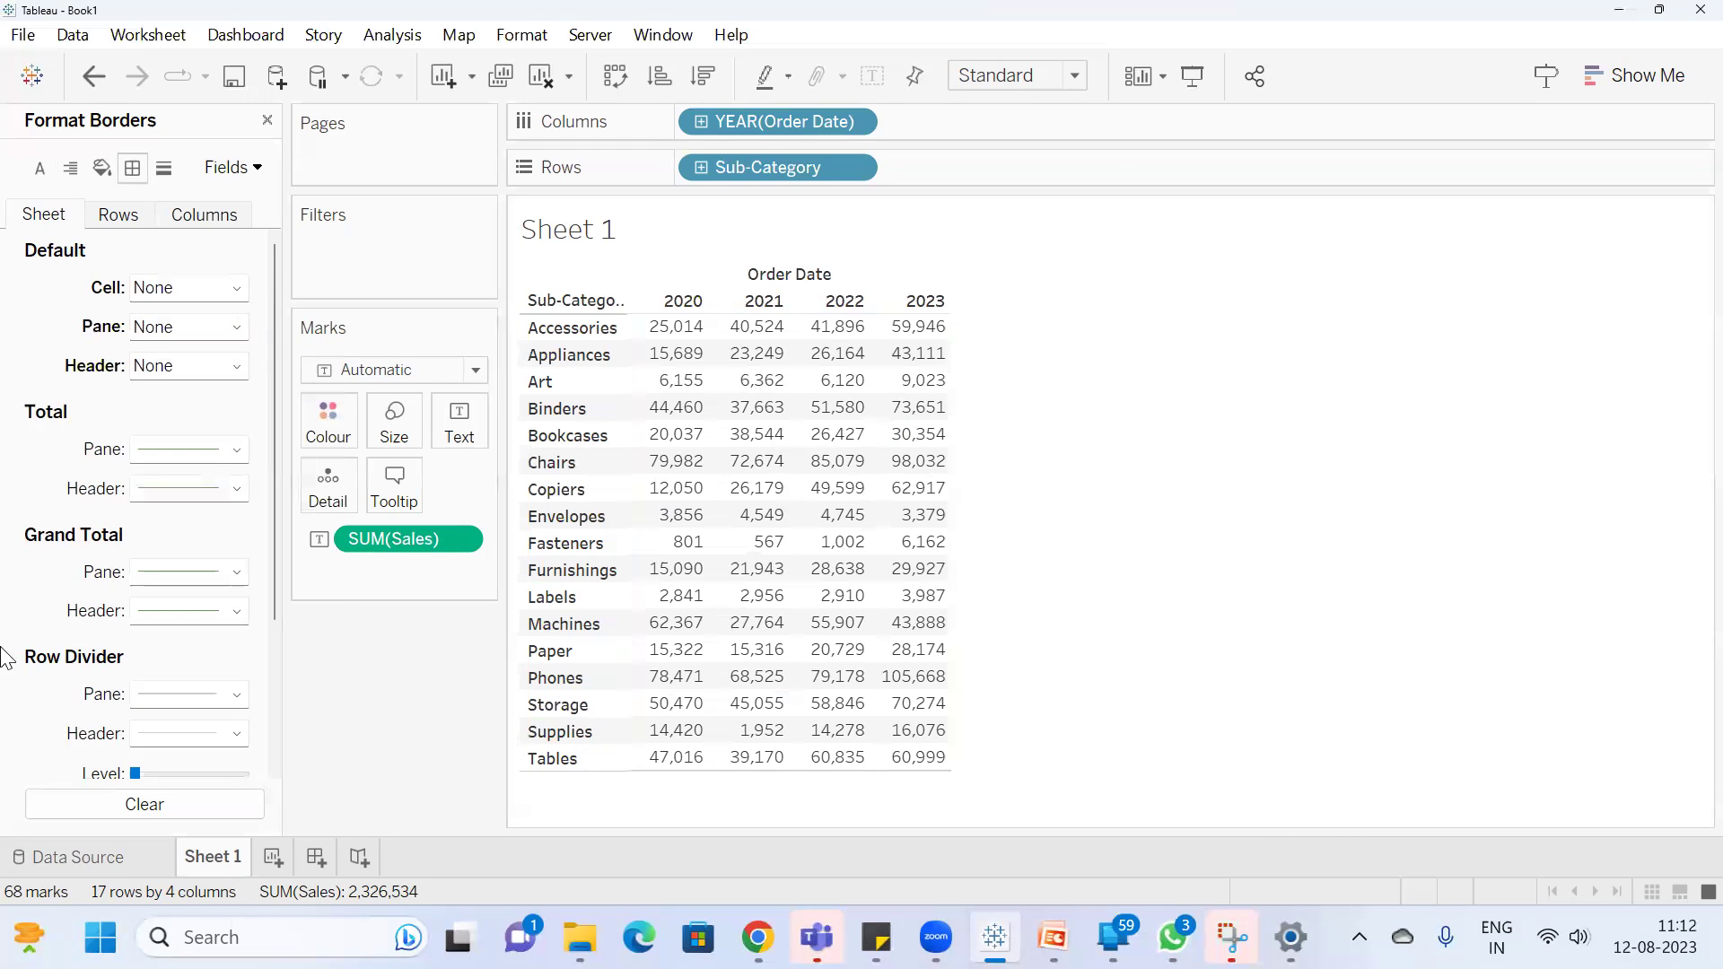
Colour the row divider's pane line red and raise the row divider level to its maximum
scroll(188, 624, "down", 2)
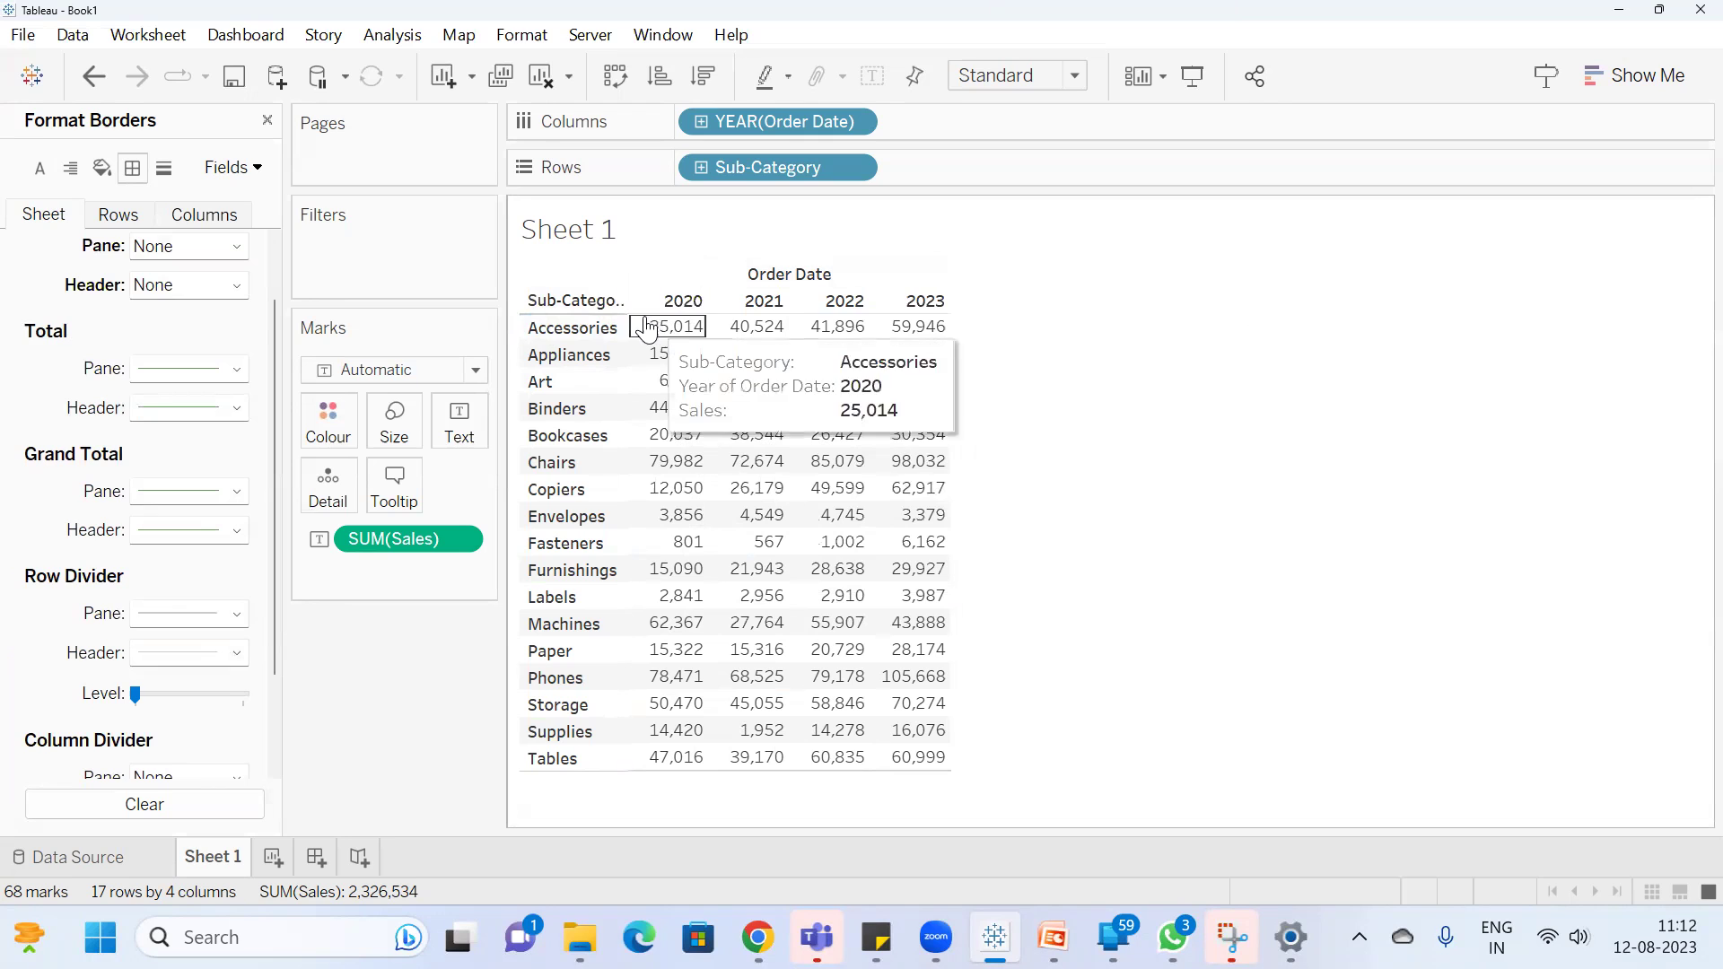
mouse_move(699, 340)
mouse_move(679, 368)
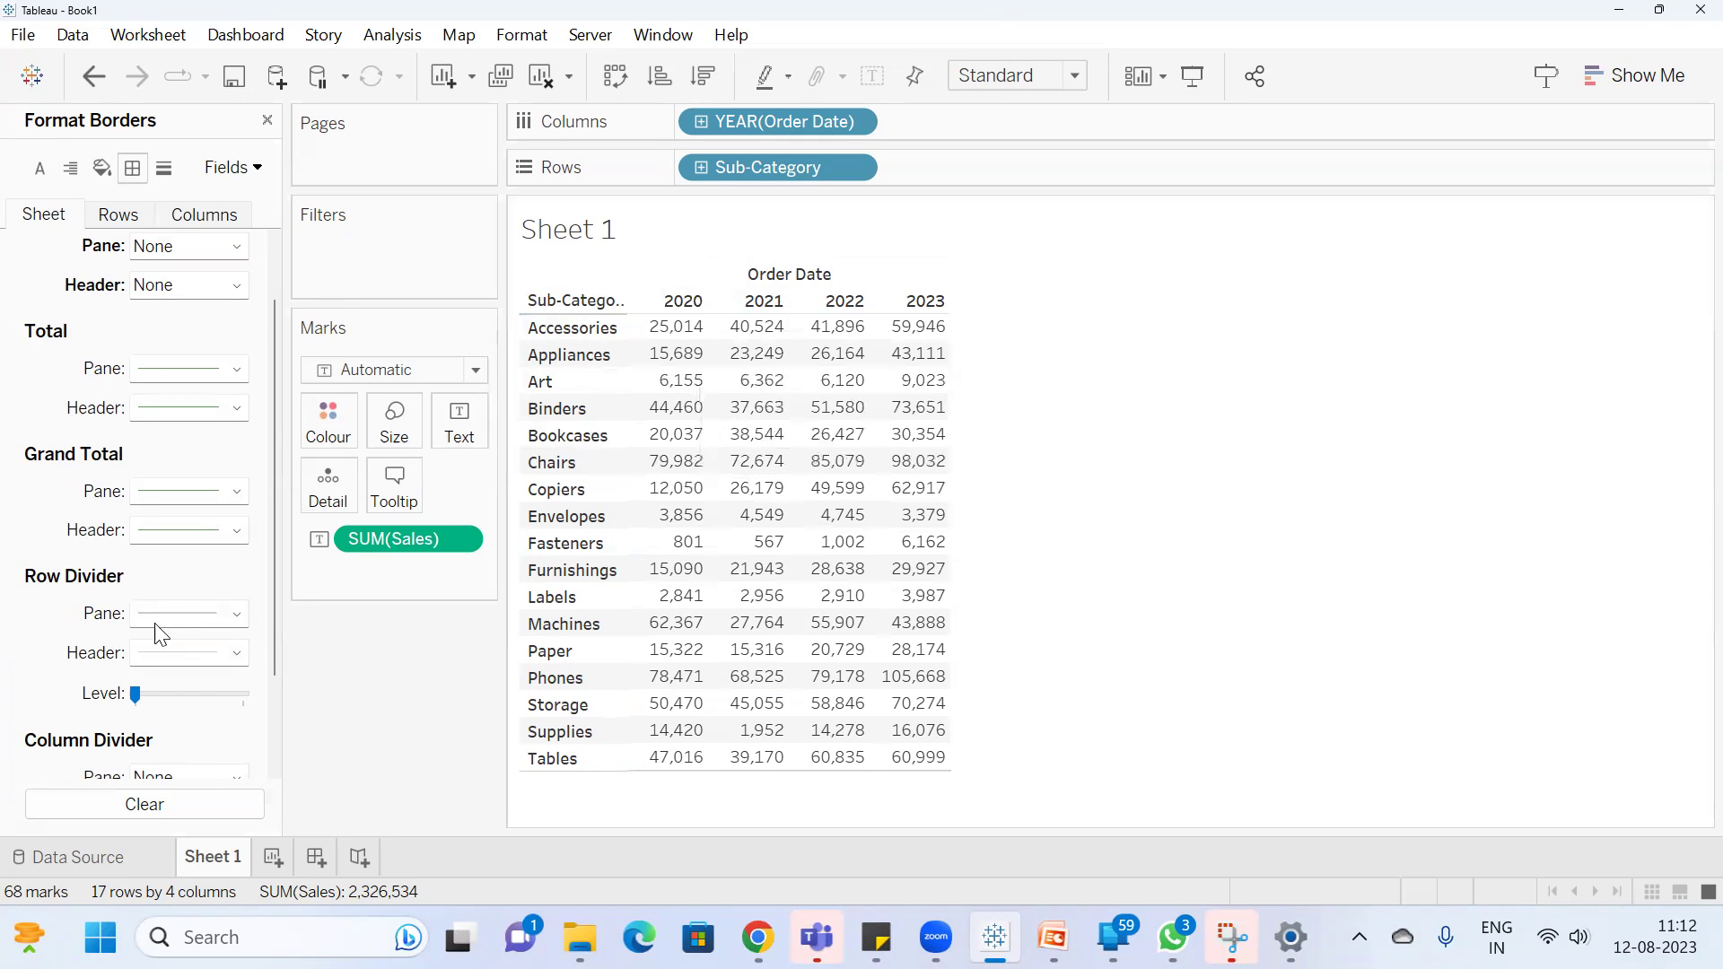
left_click(179, 620)
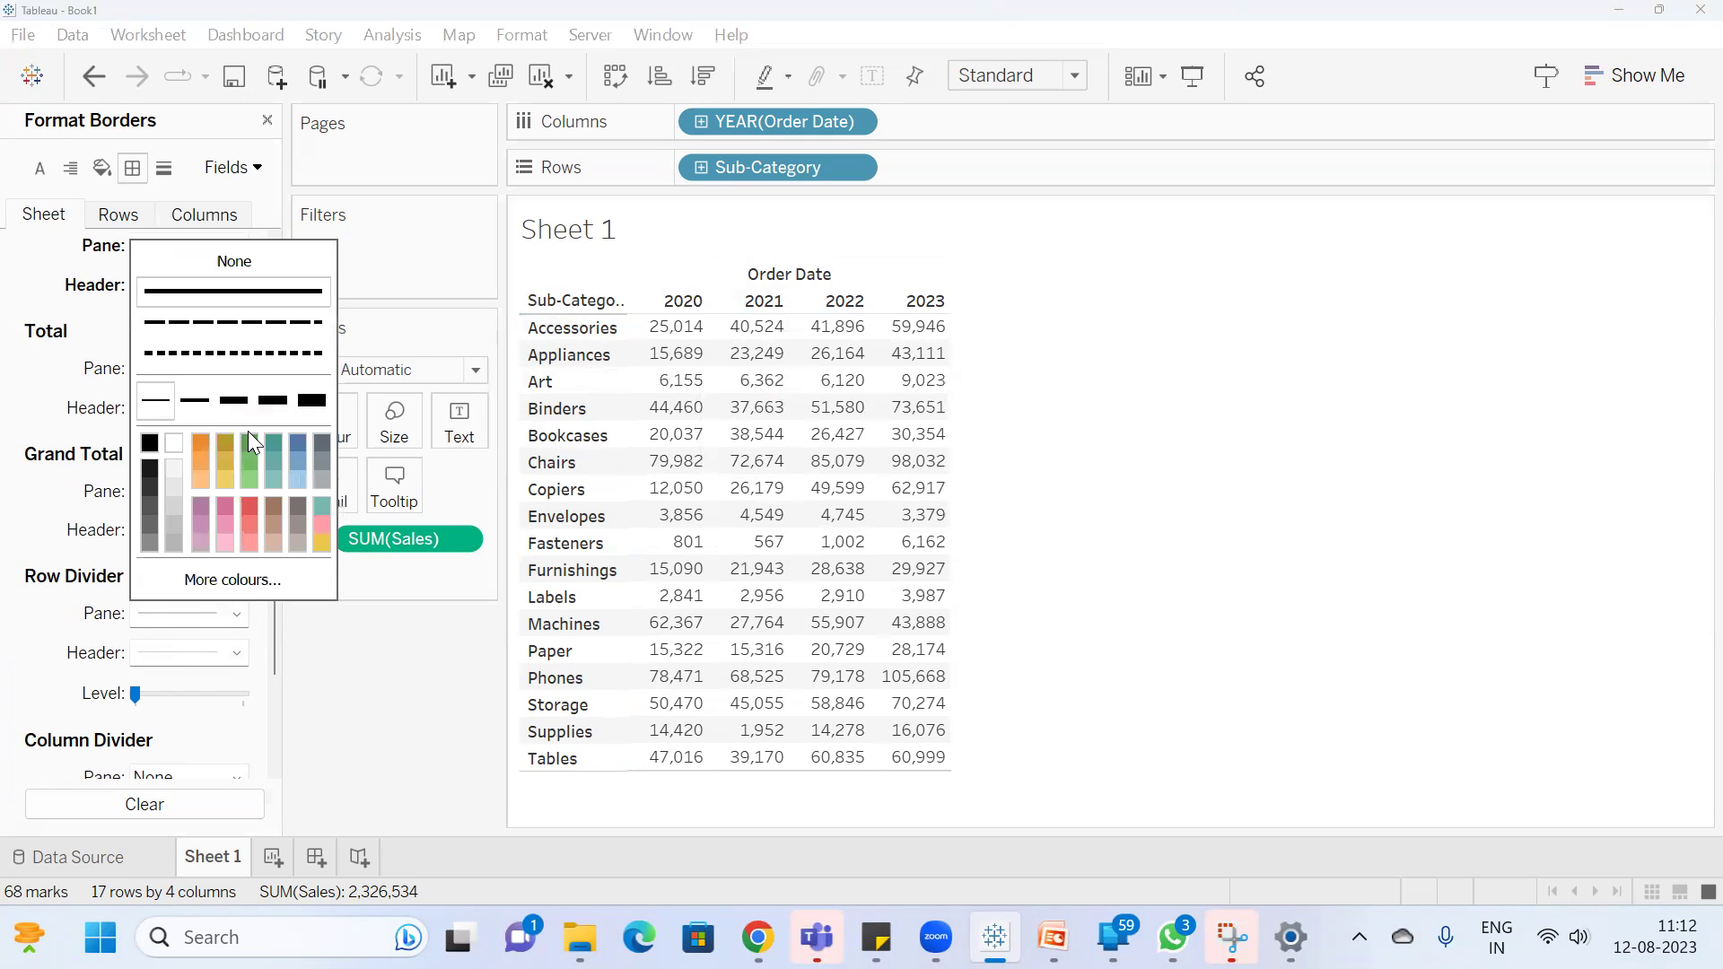
left_click(249, 505)
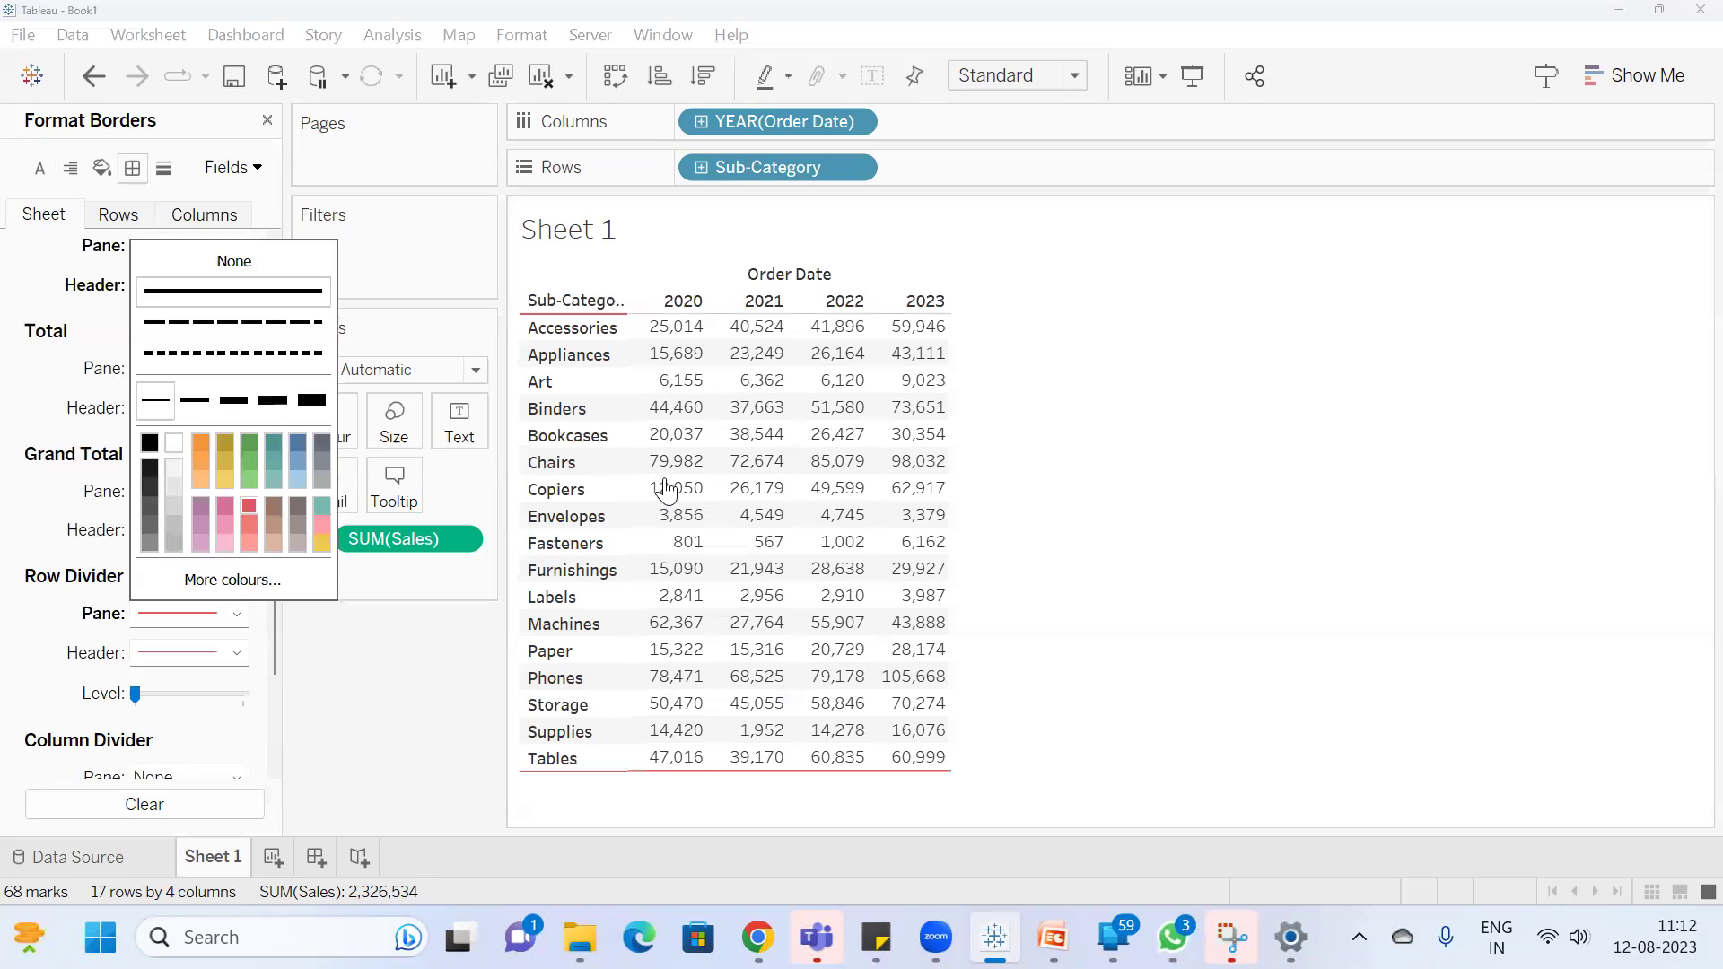
left_click(1352, 409)
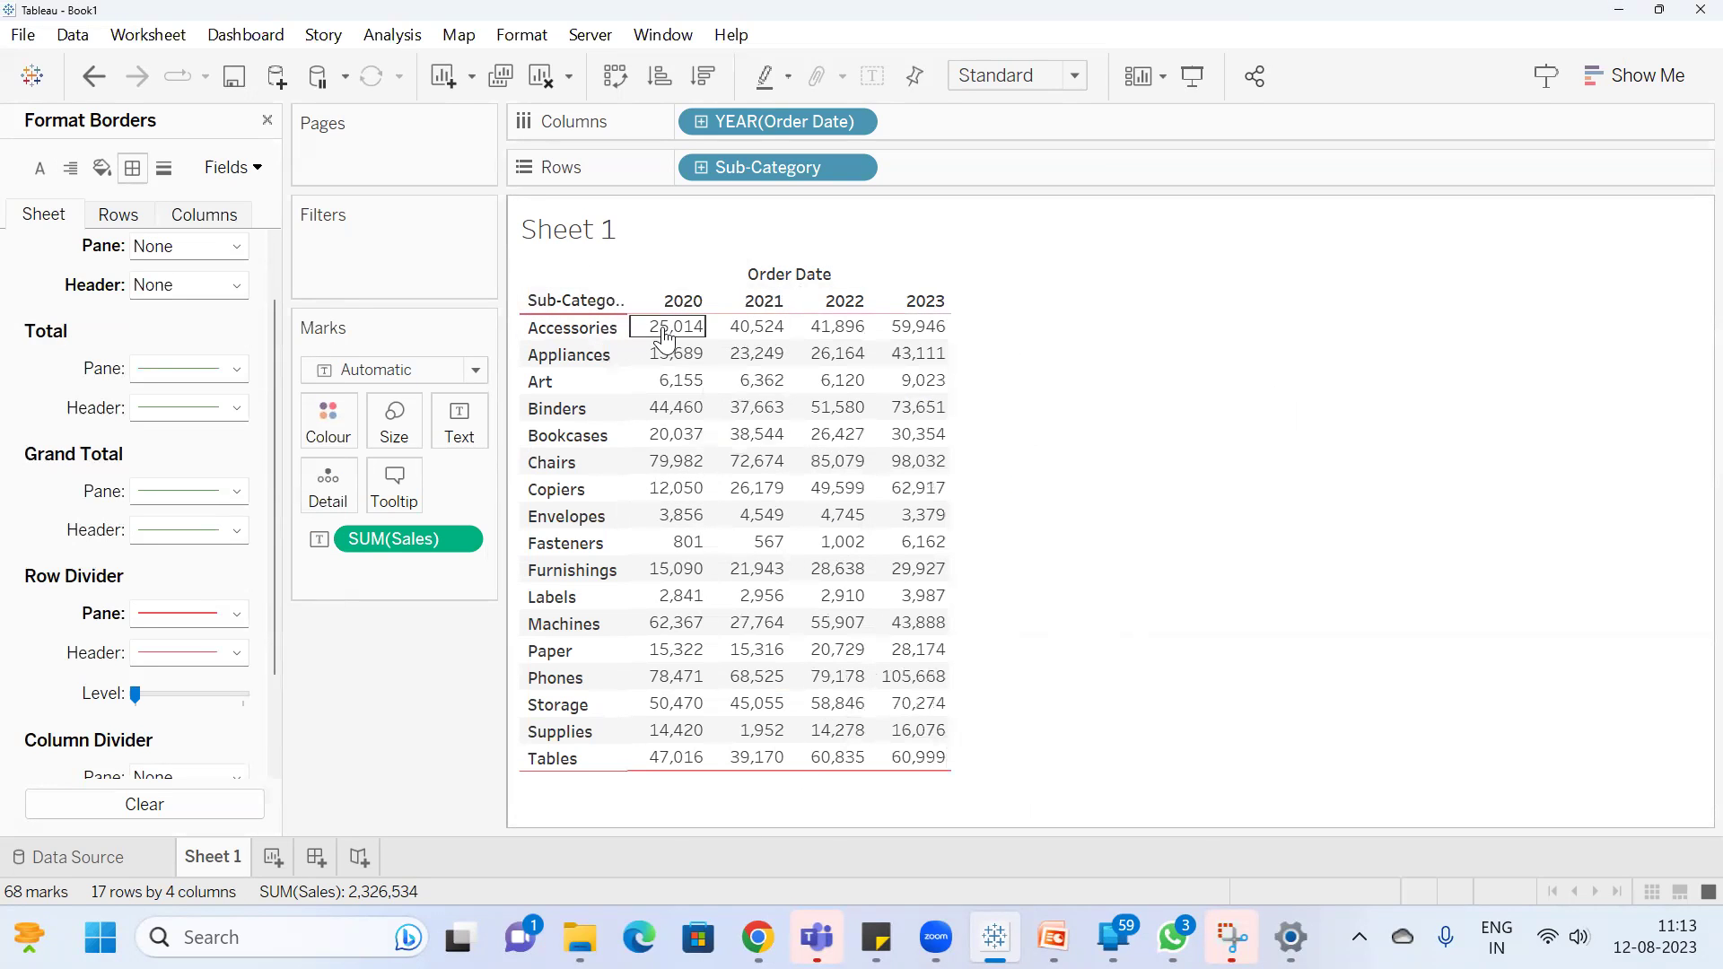
mouse_move(686, 359)
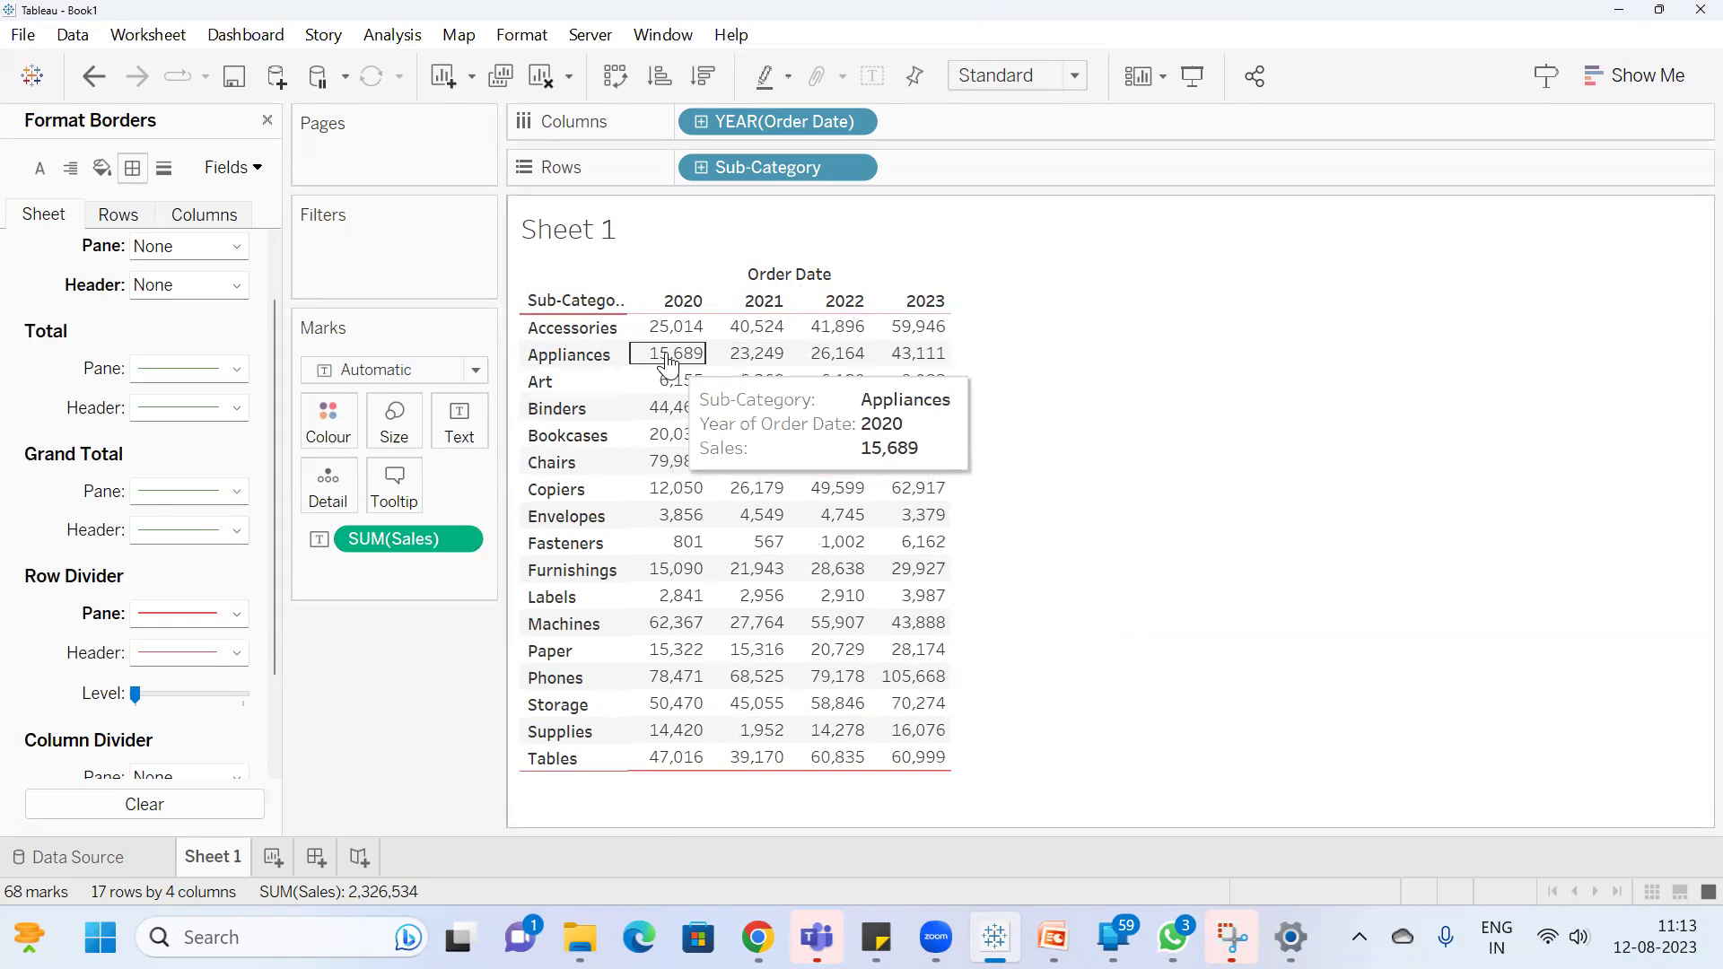
left_click_drag(131, 706, 248, 720)
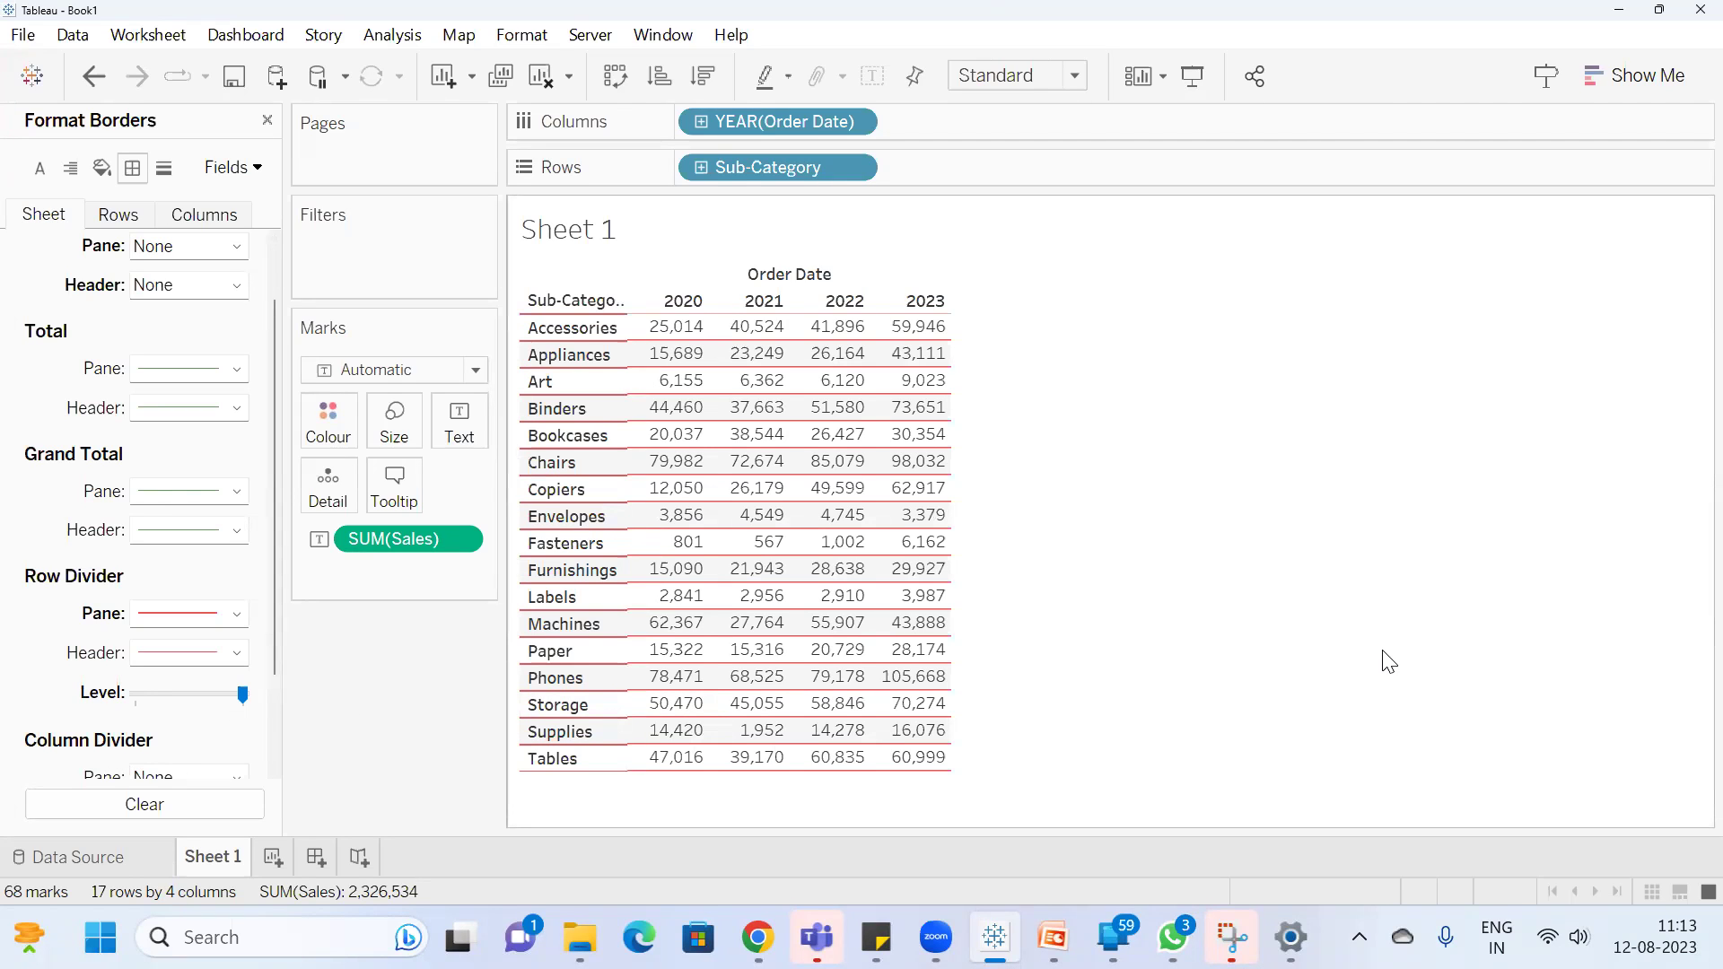
Set the row divider's header and pane lines to None
left_click(189, 644)
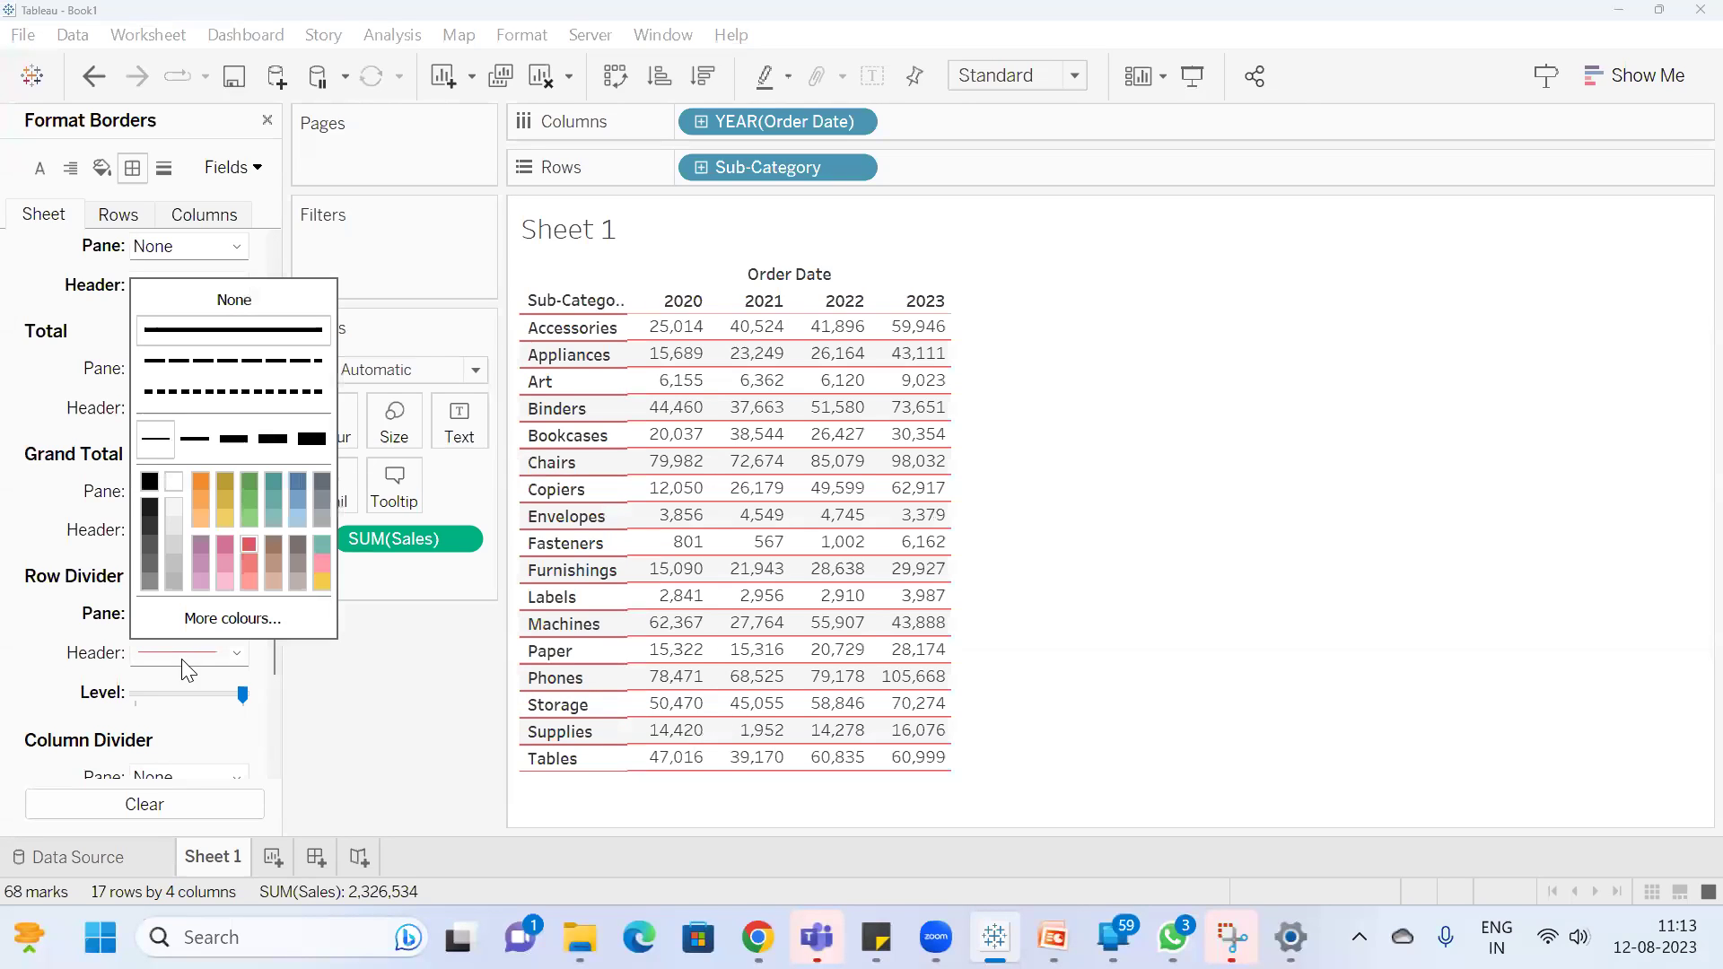
left_click(228, 304)
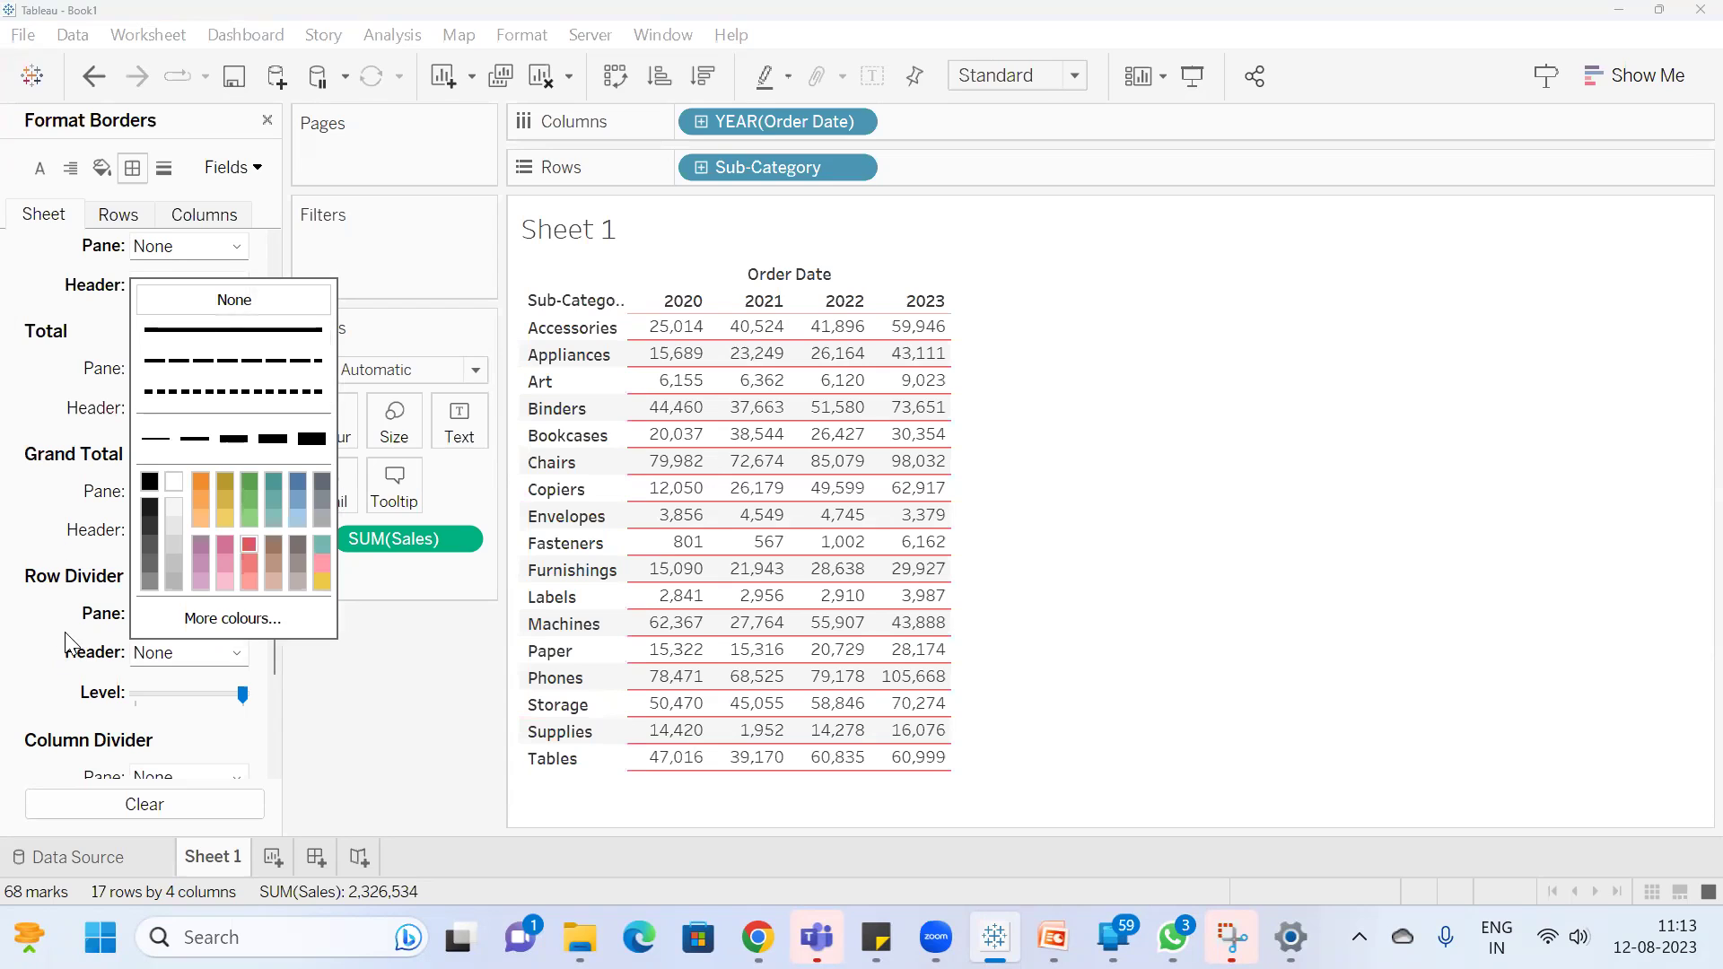
left_click(143, 616)
left_click(148, 616)
left_click(184, 261)
left_click(13, 415)
scroll(90, 465, "up", 1)
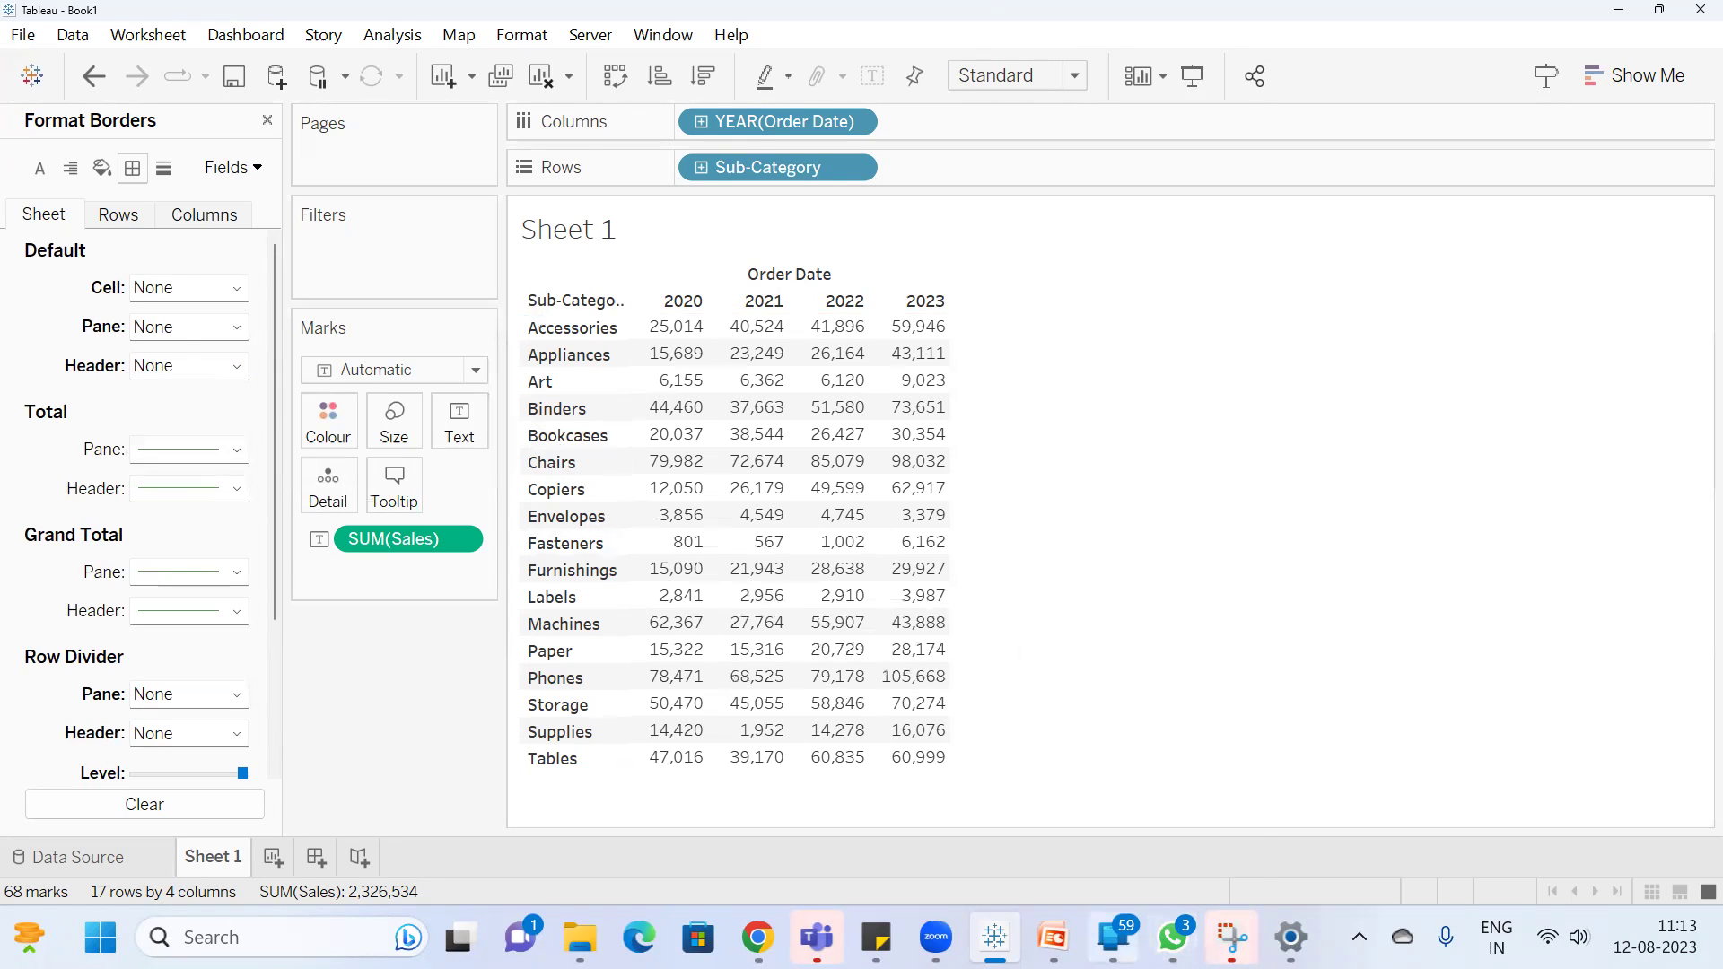
Switch to Microsoft Office Excel 2007 with a new blank workbook
mouse_move(1112, 929)
key("super")
type("exce")
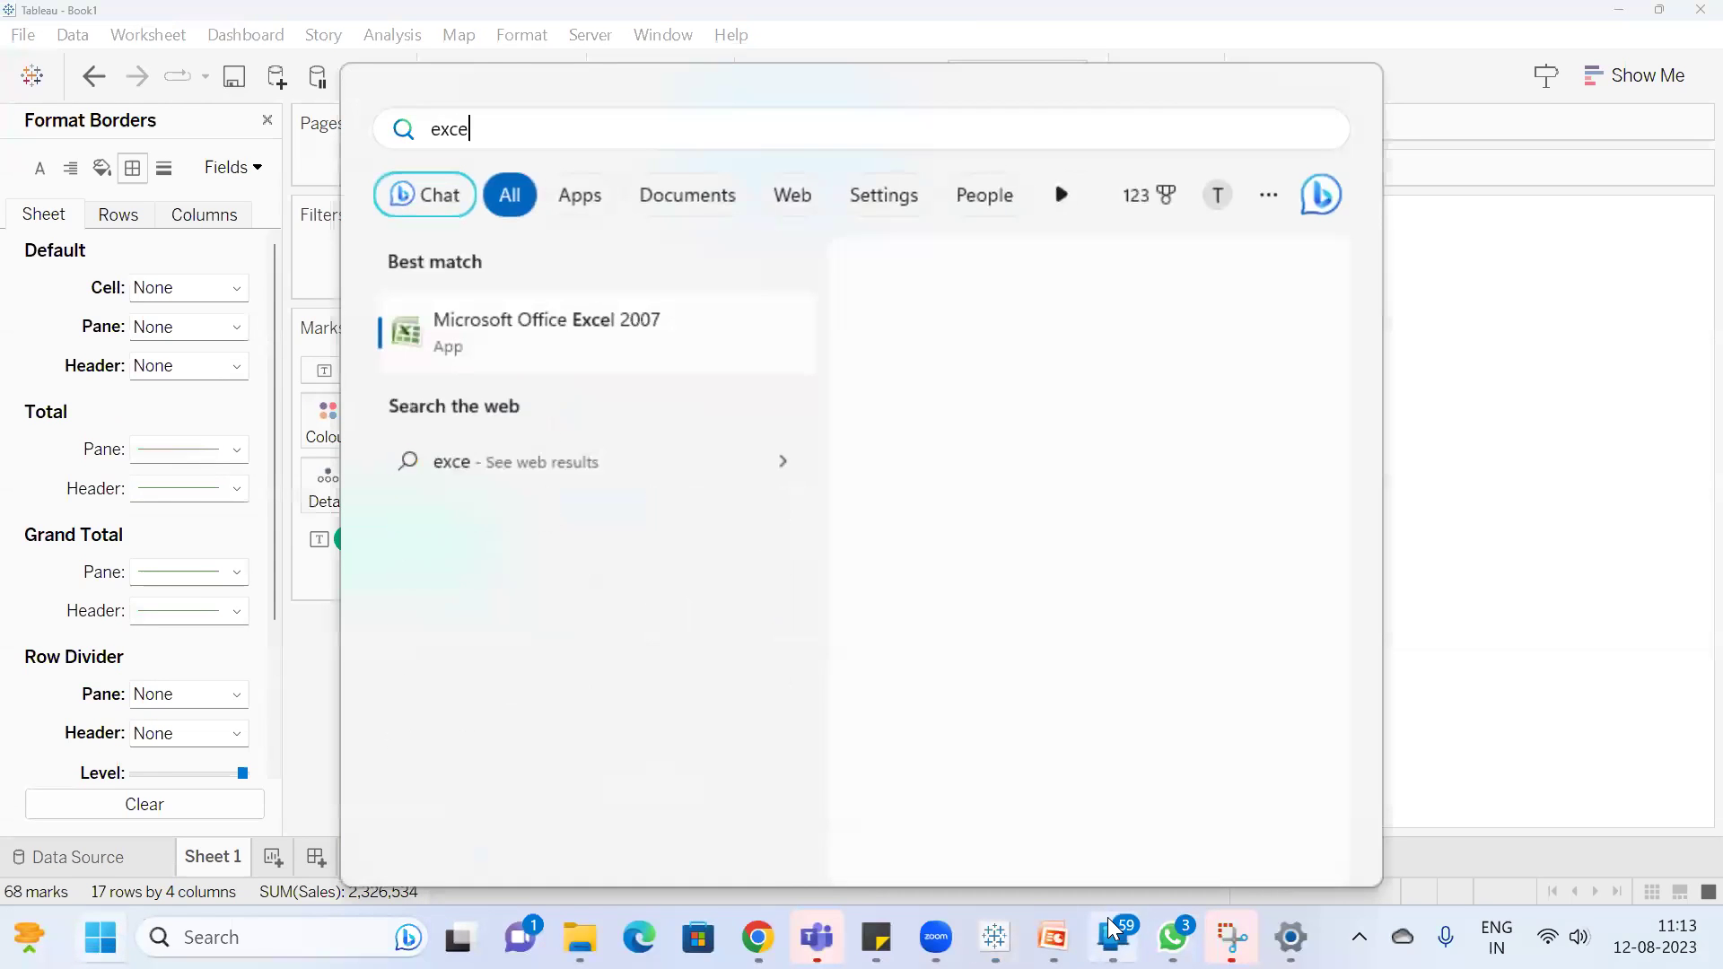
key("Return")
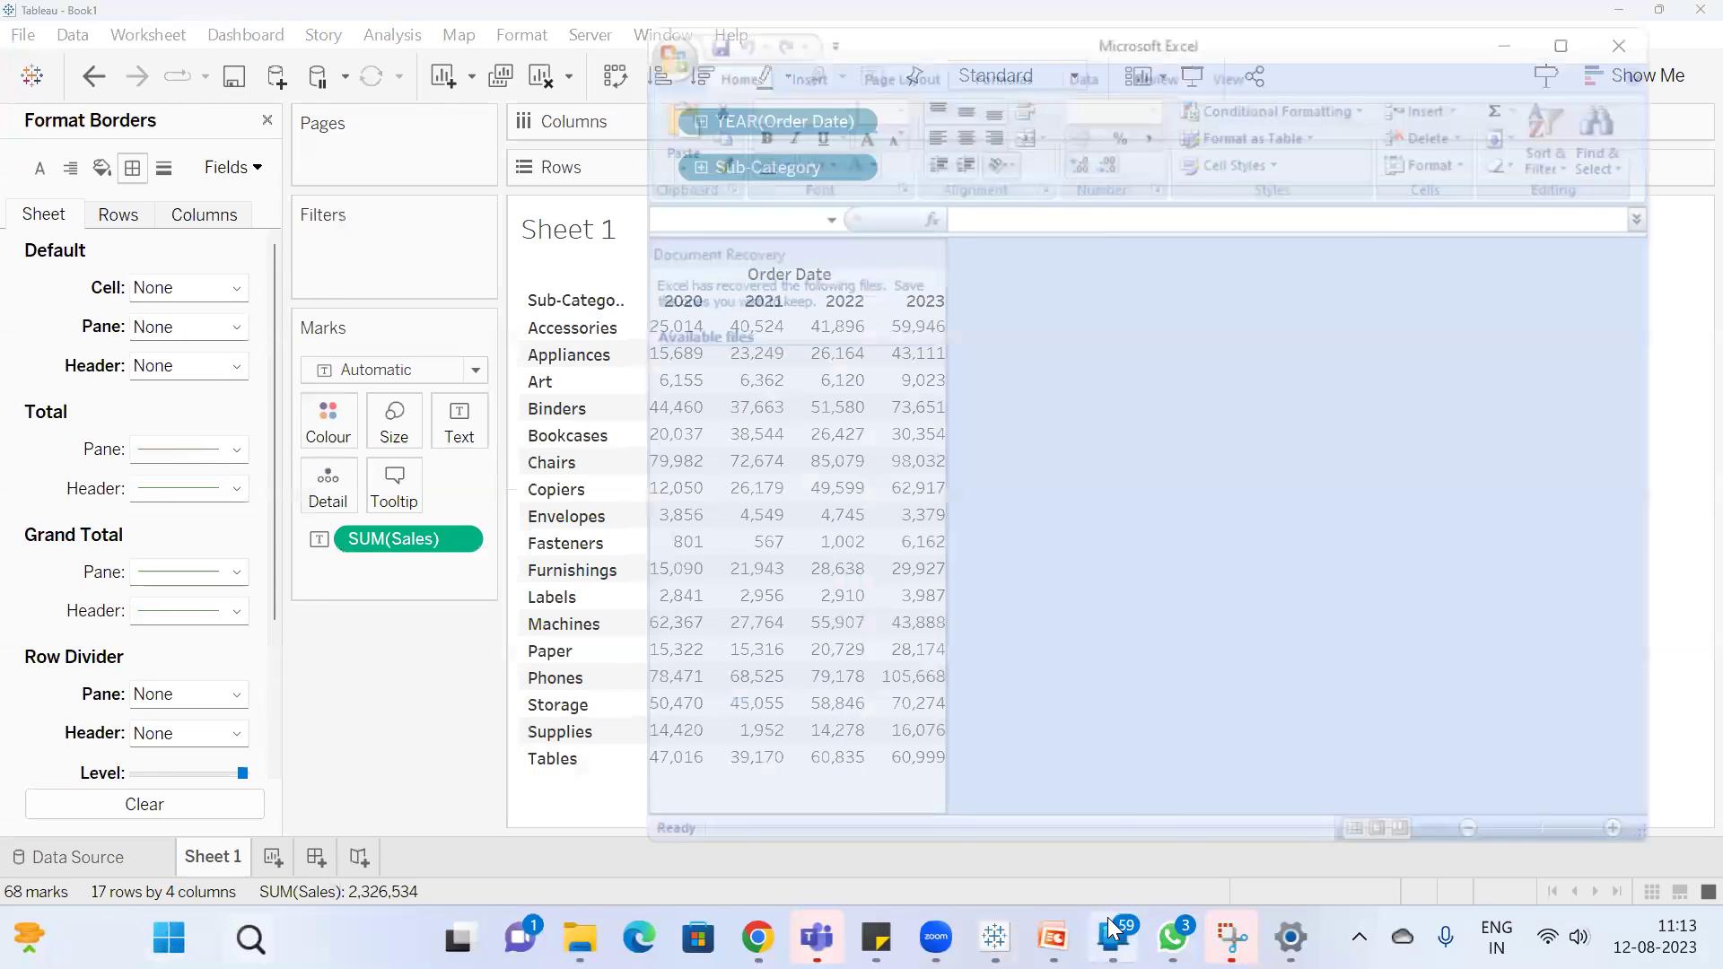
Enter the column headers Name in A1 and Salary in B1
type("Name")
key("Return")
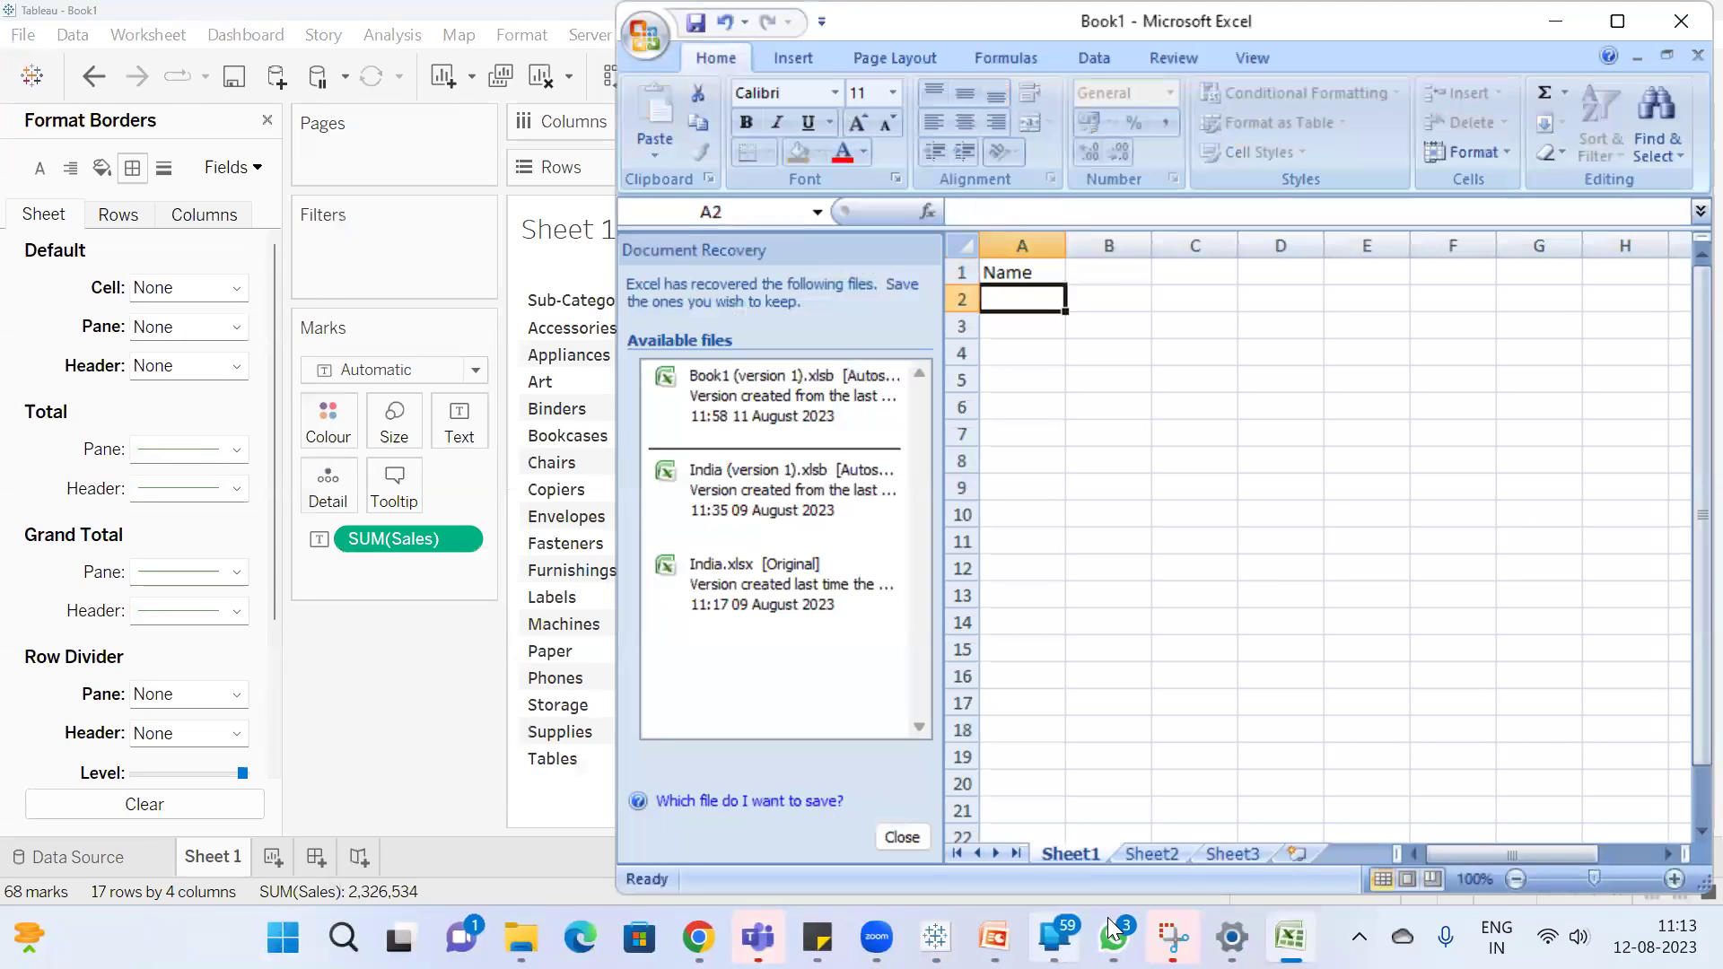
key("Up")
key("Right")
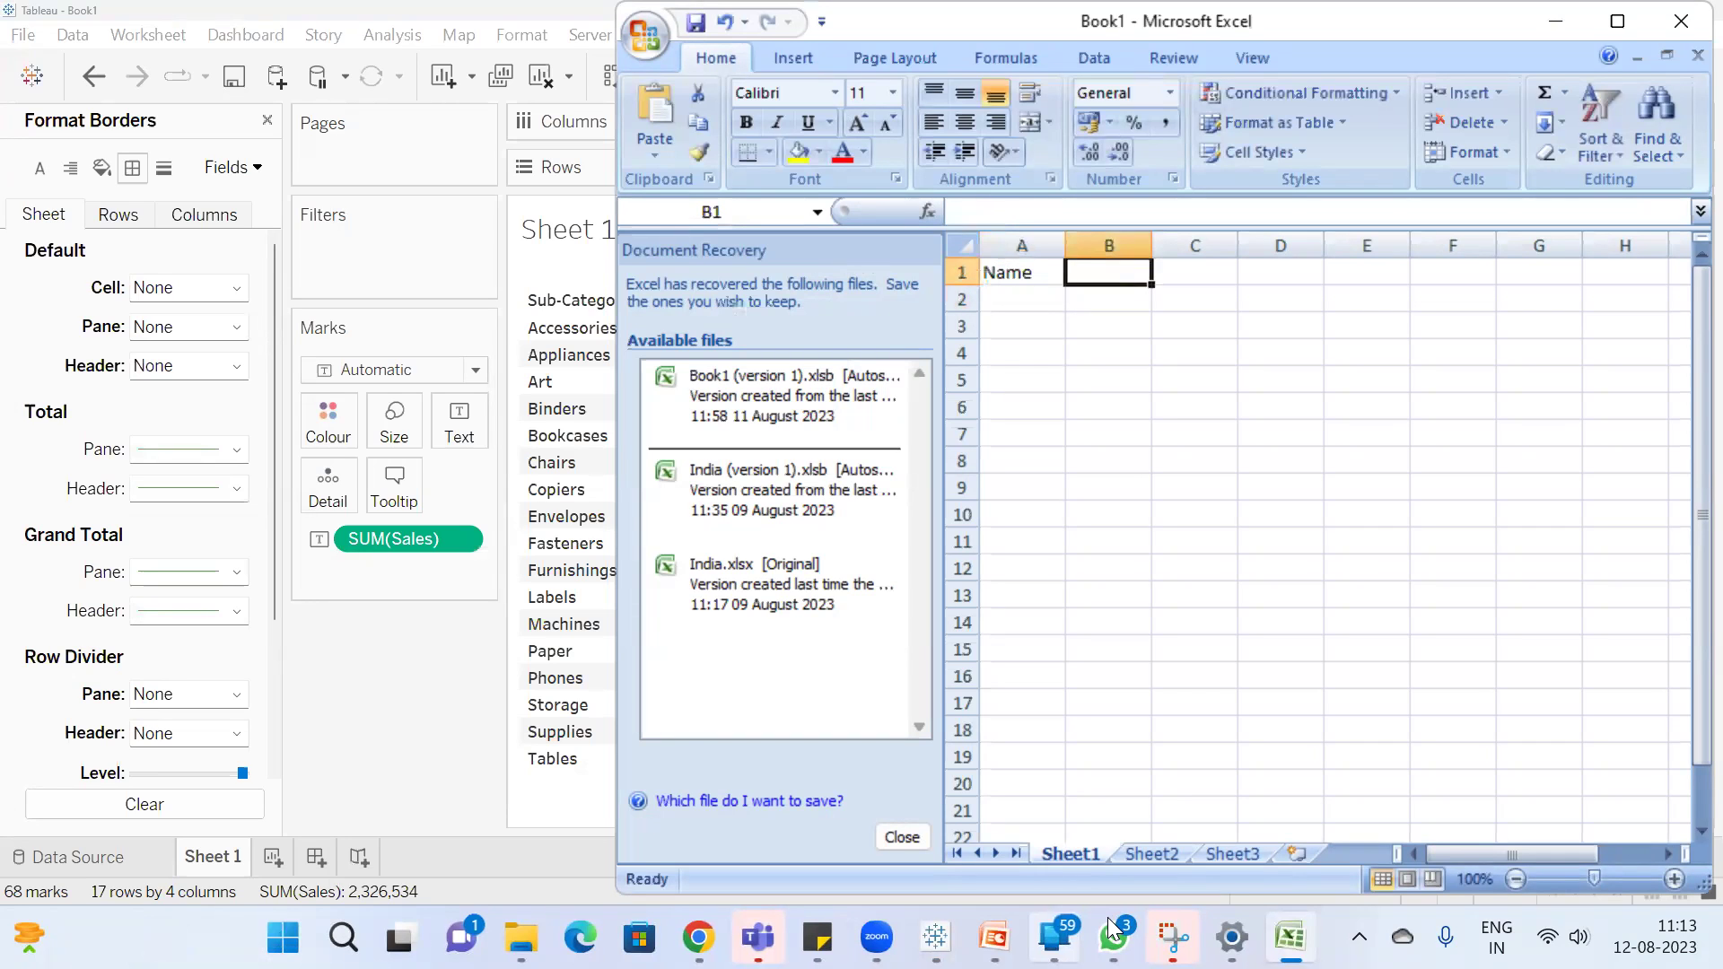
type("Salary")
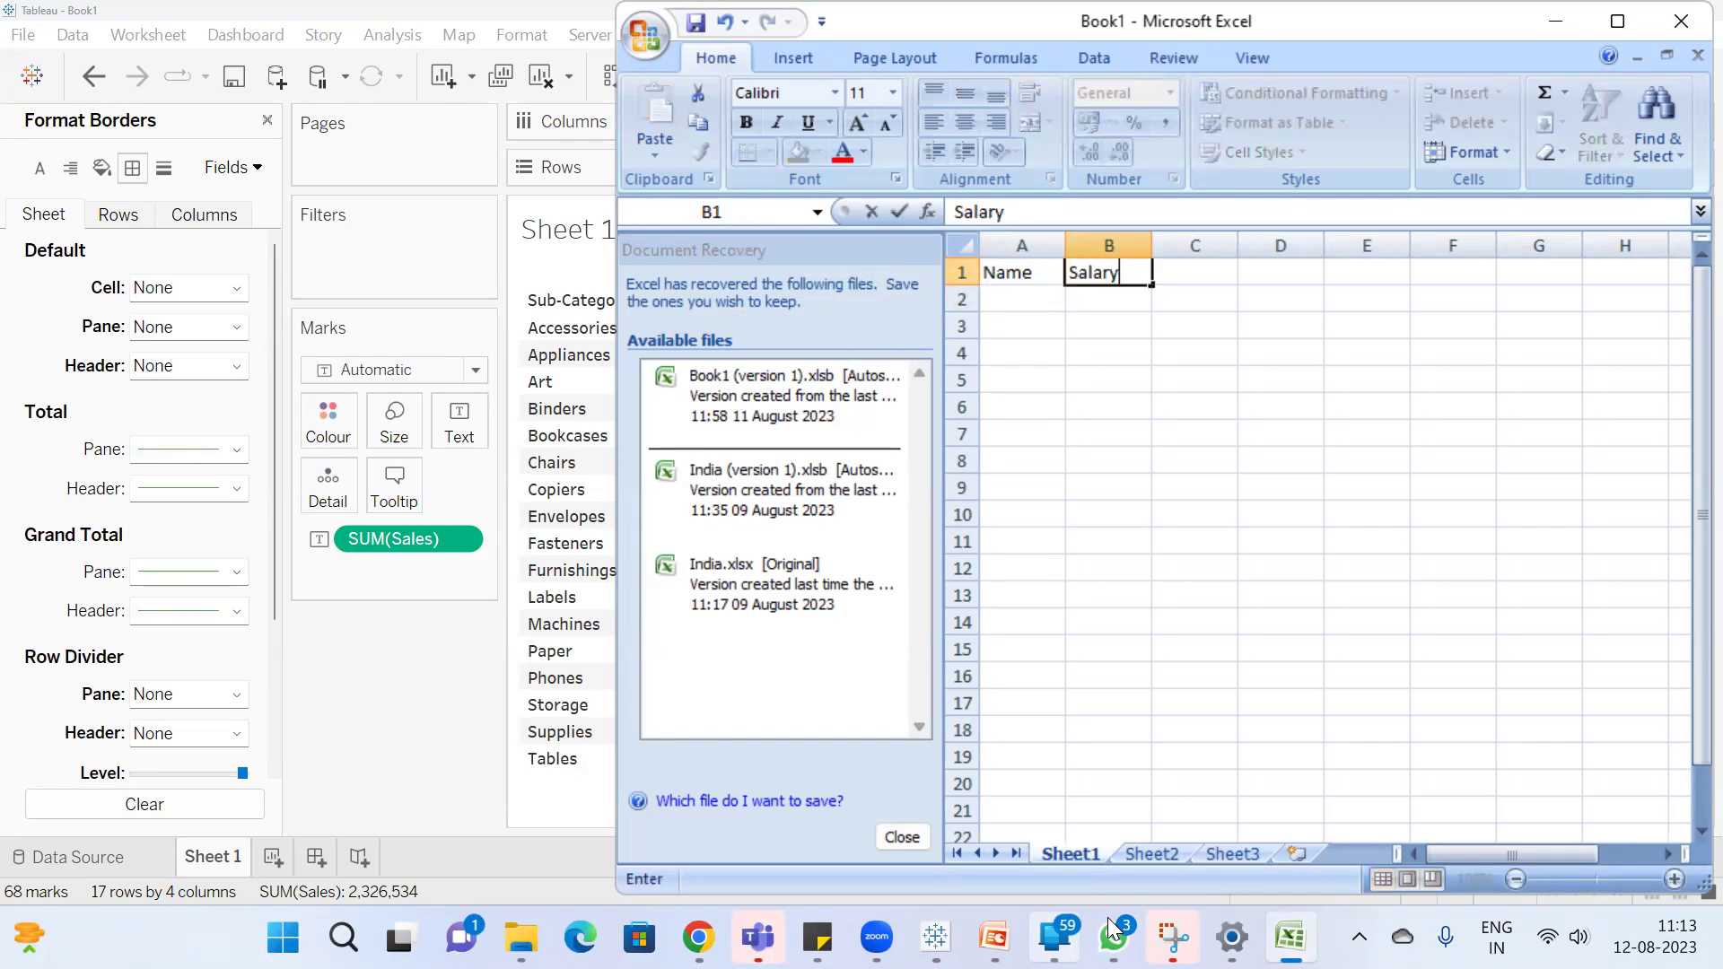
key("Return")
Enter two people's first names under the Name header in A2 and A3
key("Left")
type("Raju")
key("Return")
type("Ran")
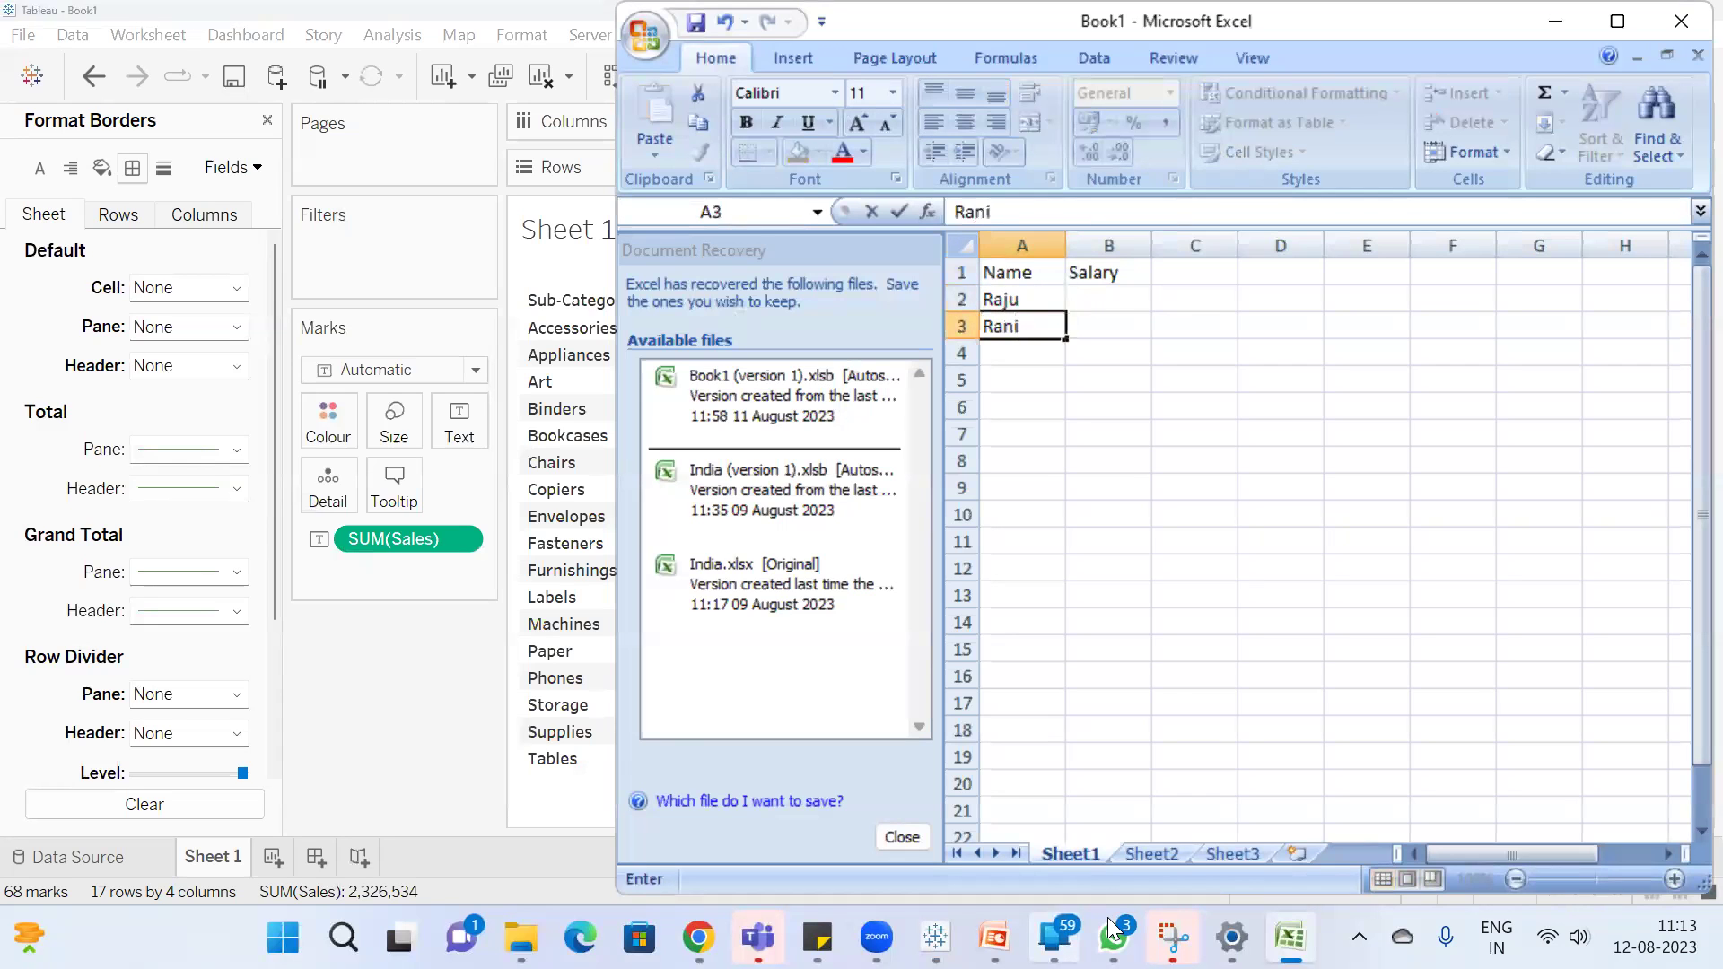
type("i")
key("Return")
Enter the salaries 25000 in B2 and 22200 in B3
key("Up")
key("Right")
key("Up")
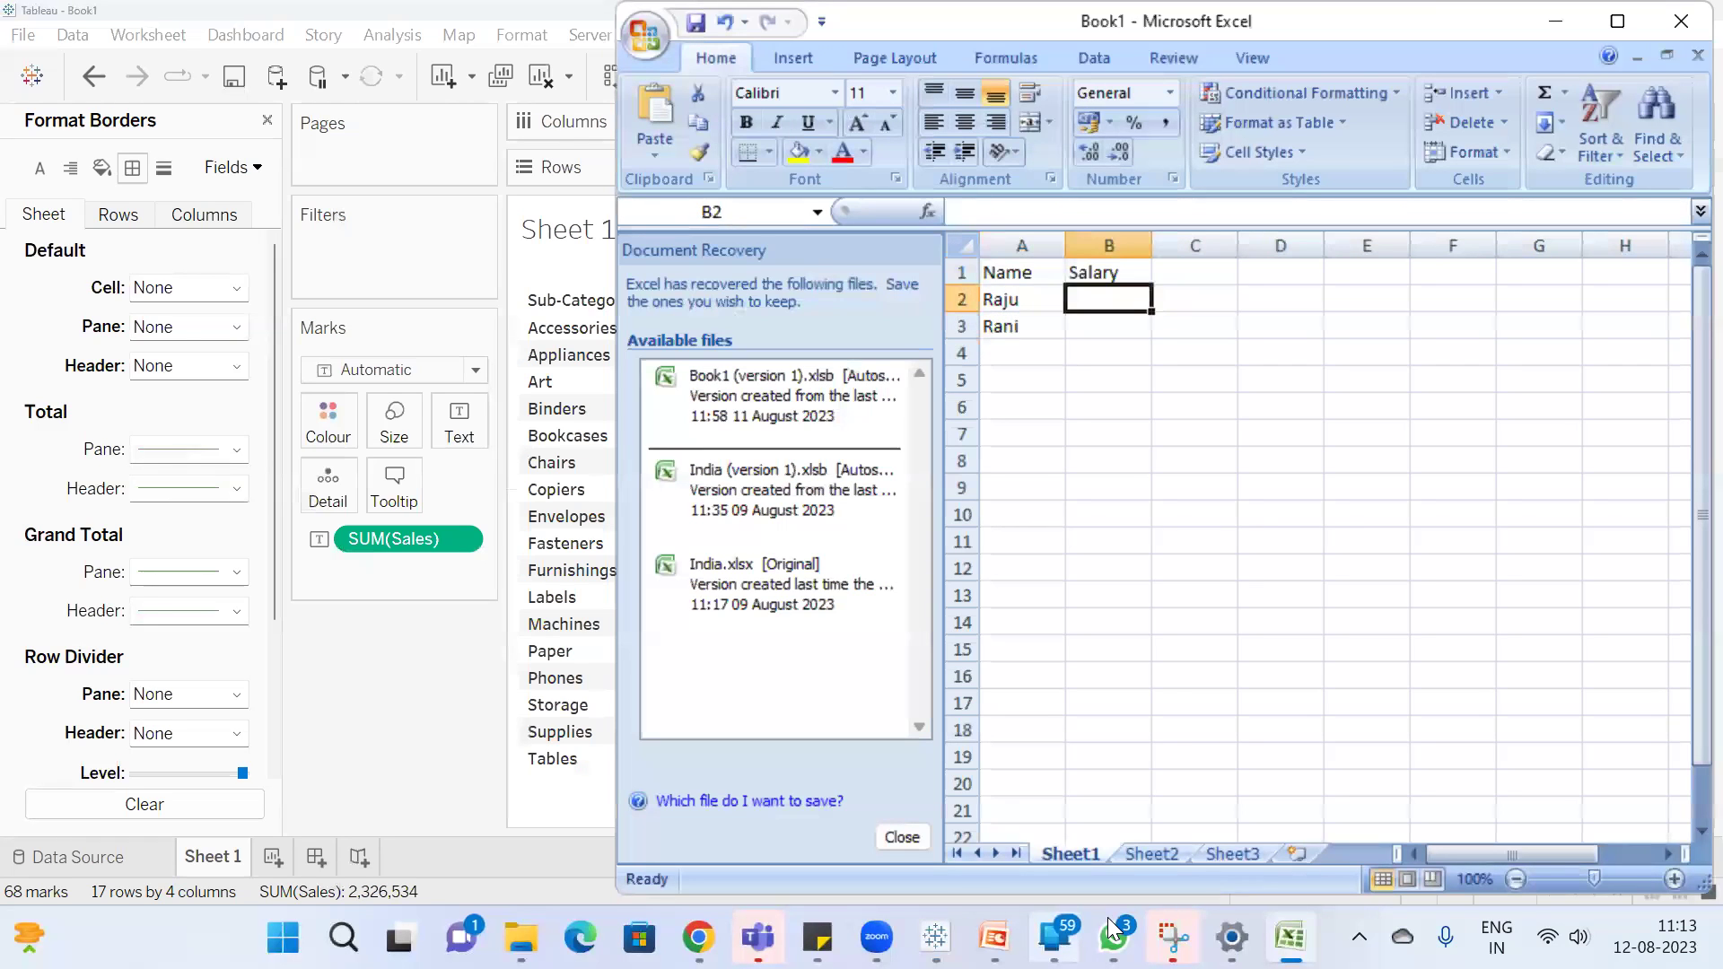
type("2500")
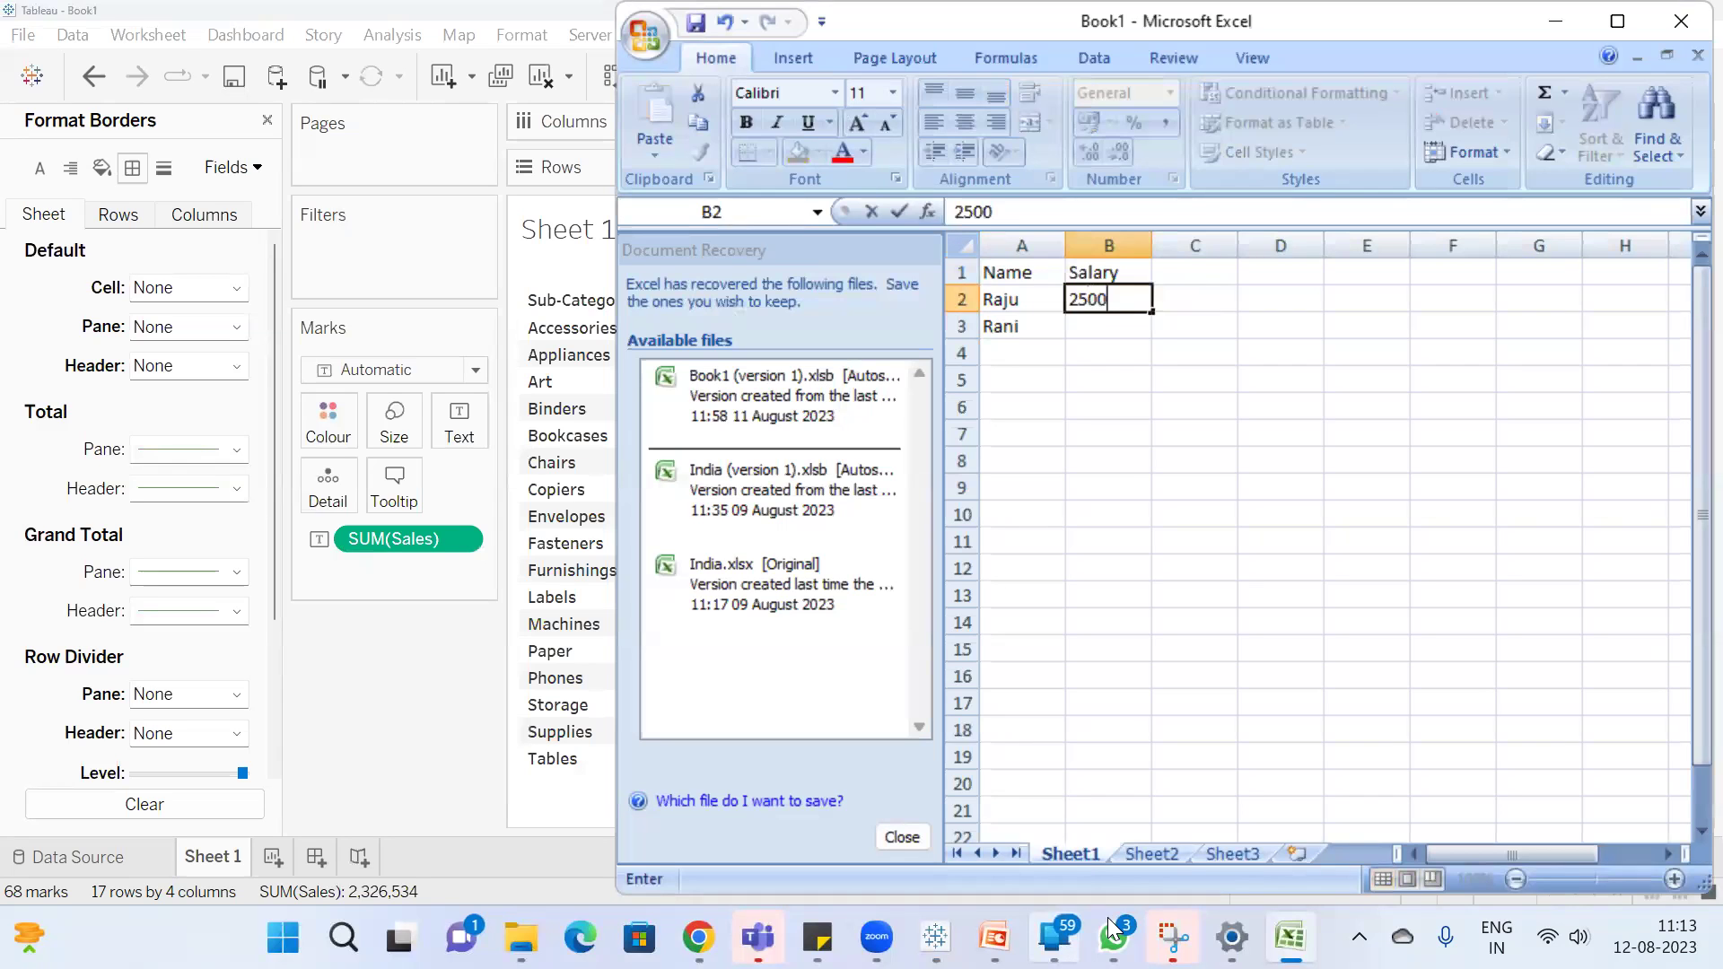
type("0")
key("Return")
type("222")
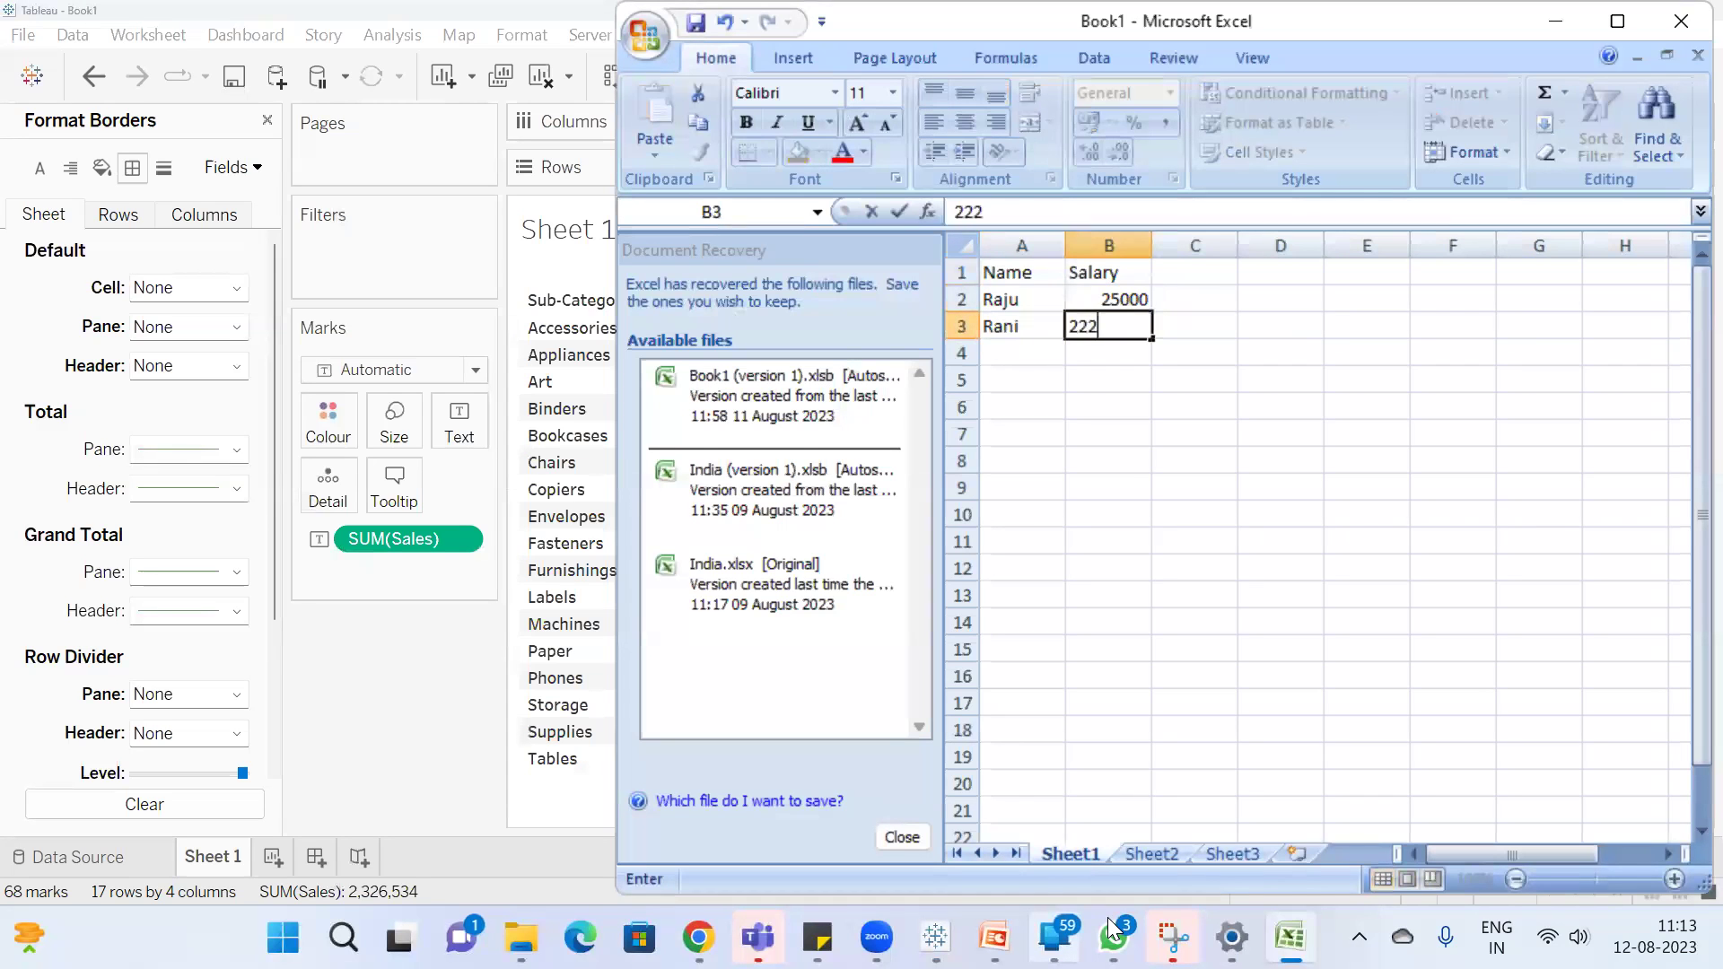
key("Return")
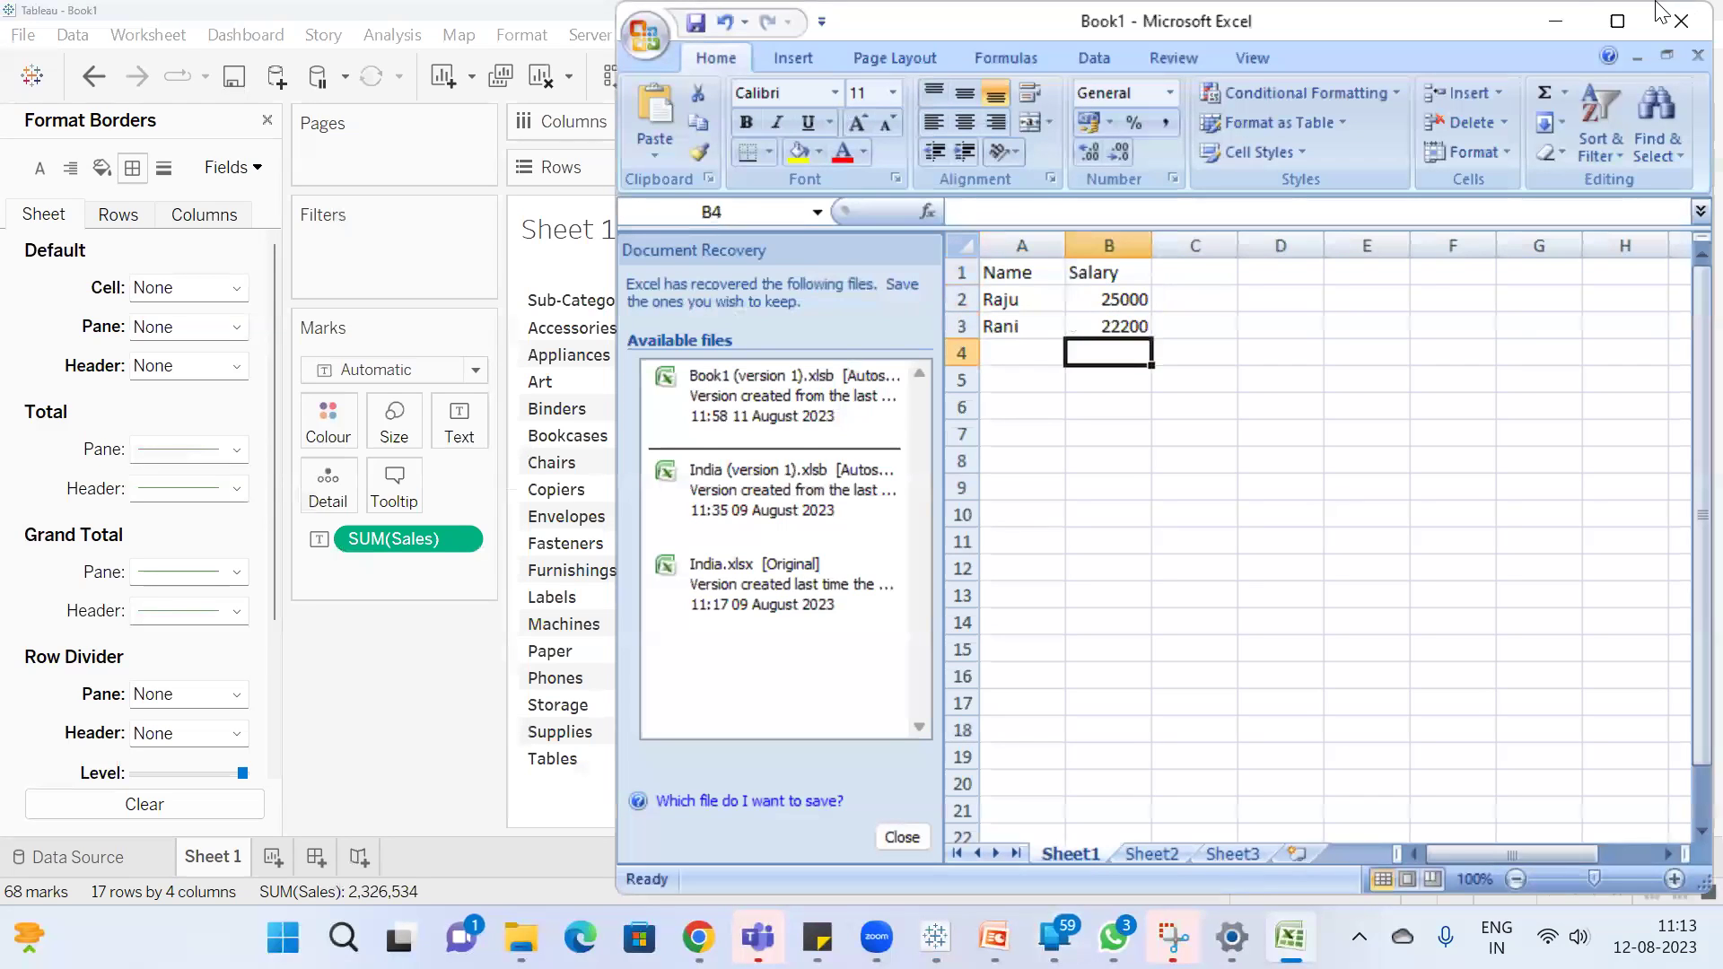
Move the name and salary table from A1:B3 so that it starts at C6
left_click_drag(1017, 274, 1129, 323)
key("ctrl+c")
left_click(1225, 407)
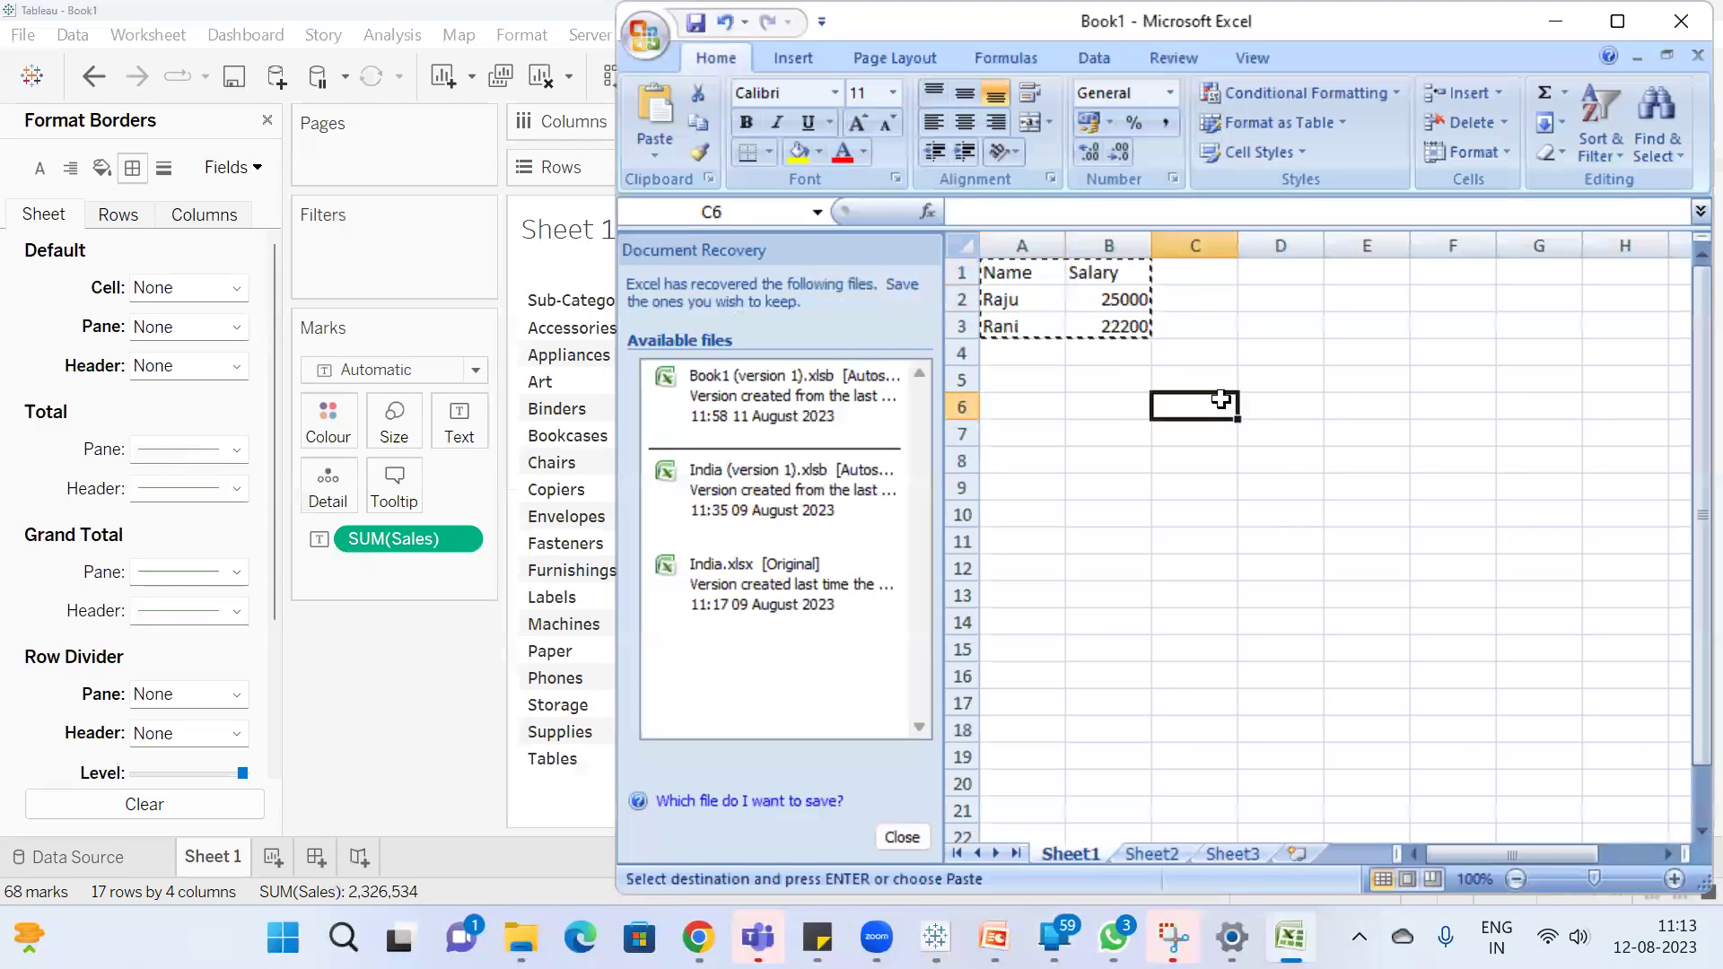
key("ctrl+v")
left_click(1449, 432)
Apply All Borders to the table in C6:D8
left_click_drag(1177, 407, 1271, 463)
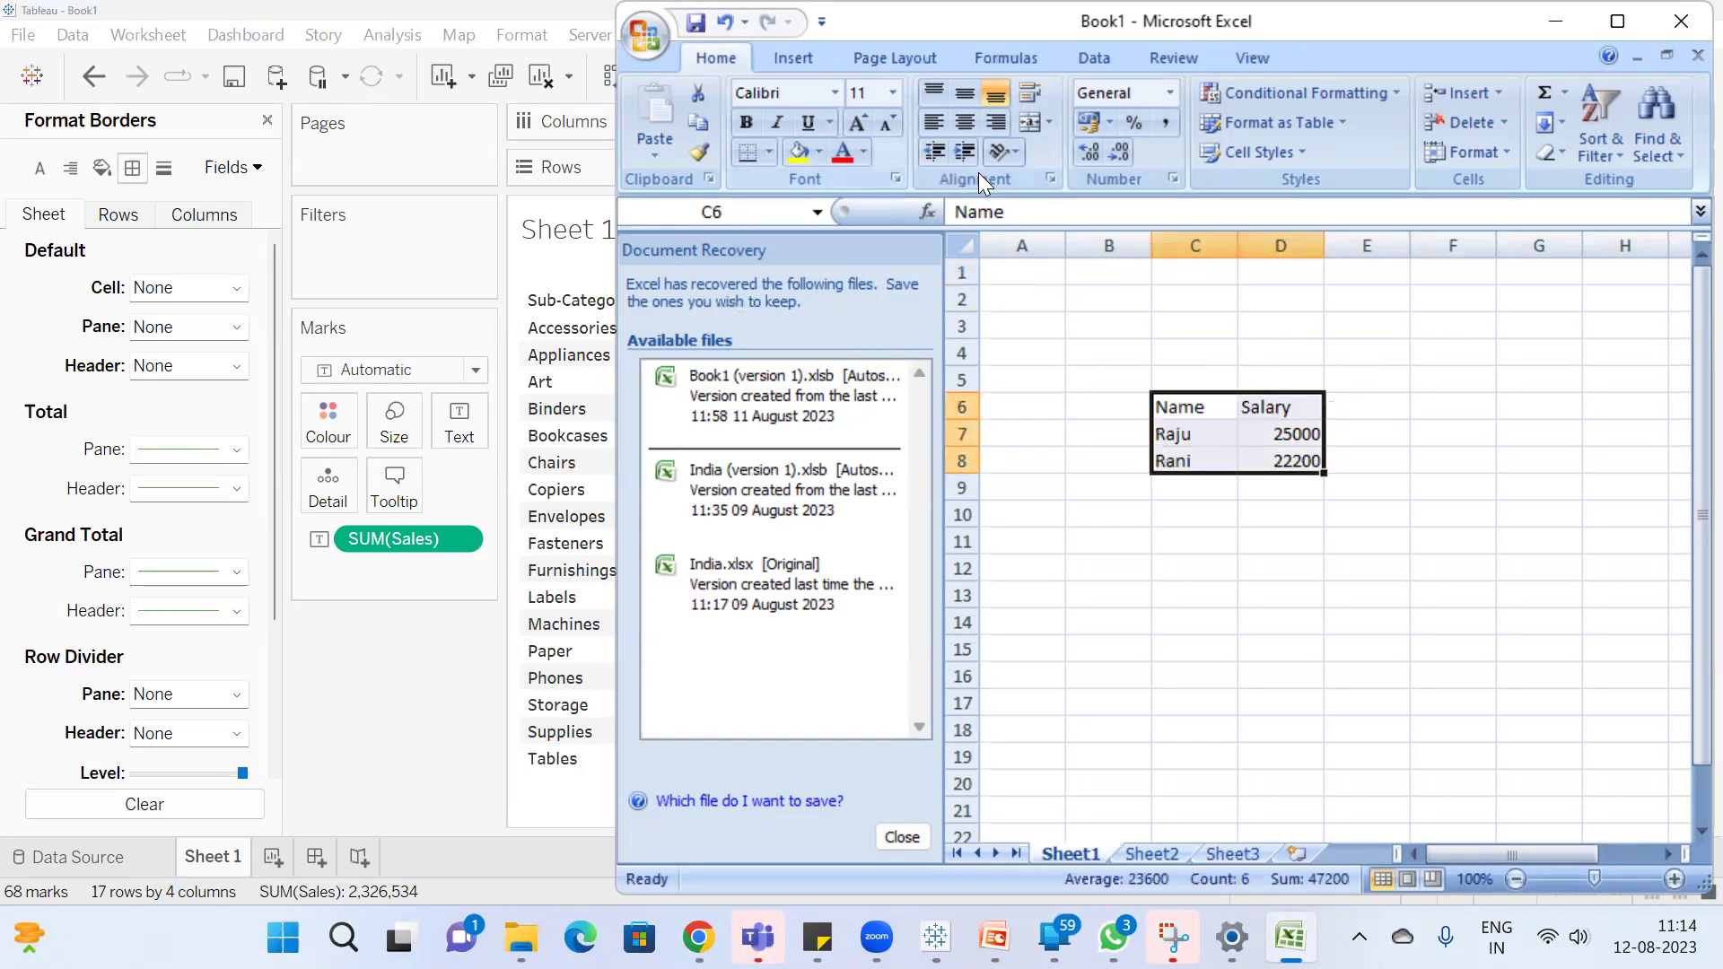
left_click(767, 152)
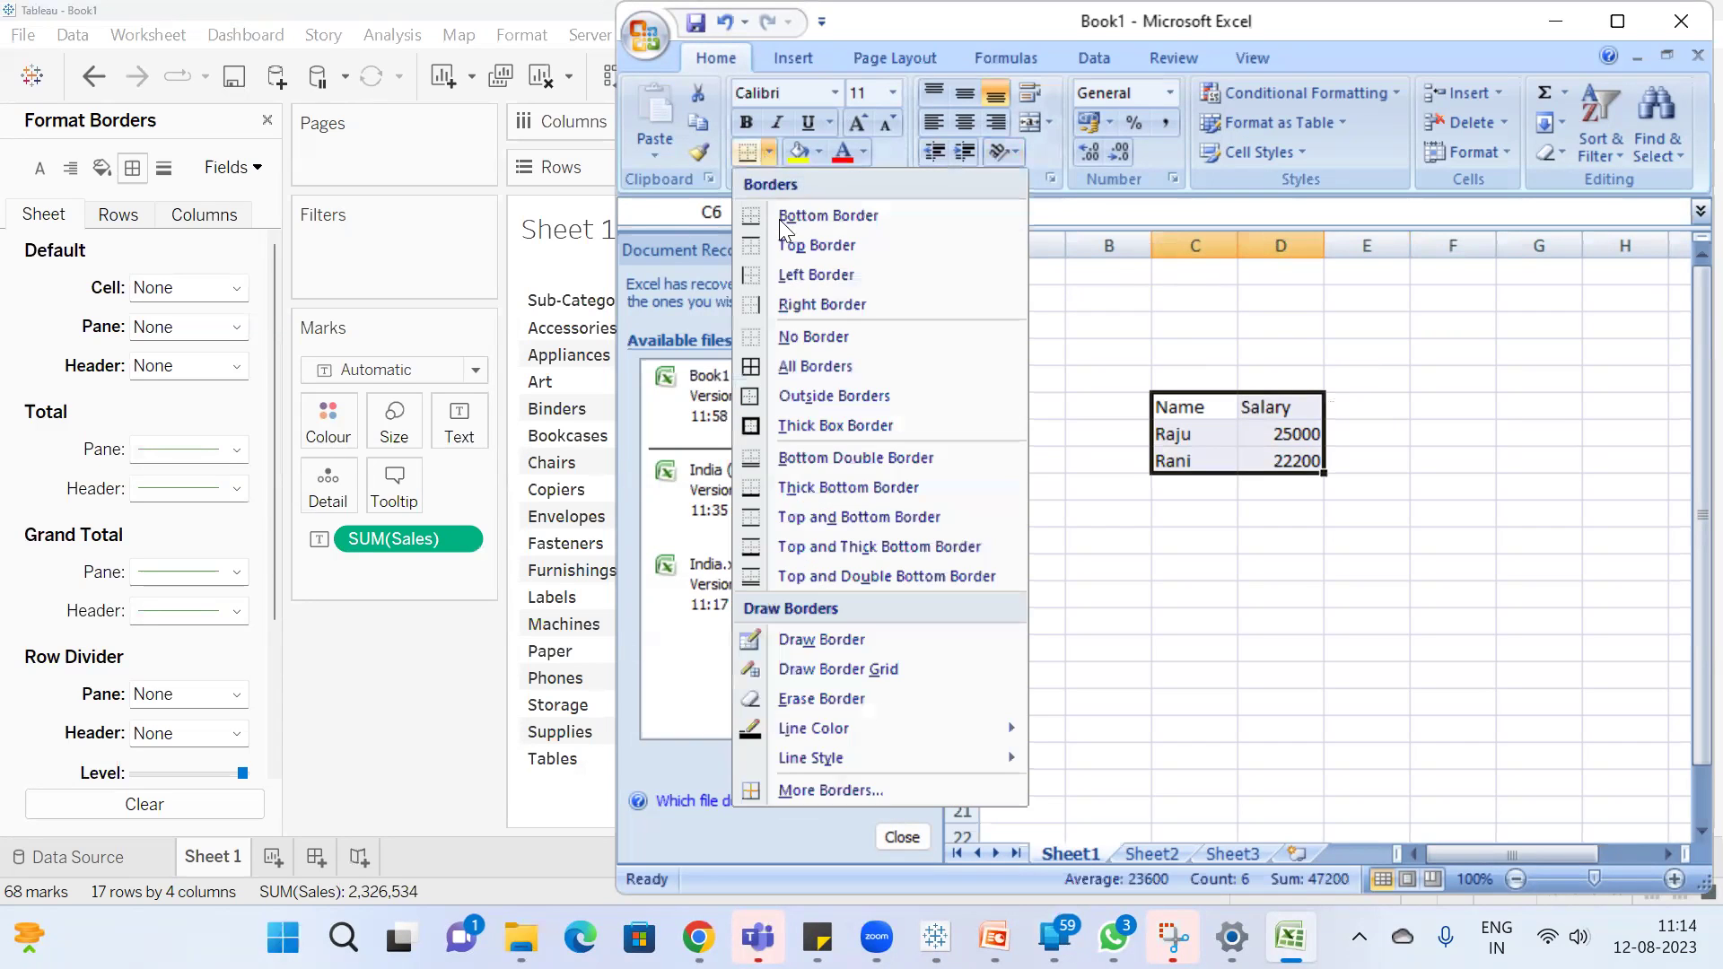
left_click(795, 366)
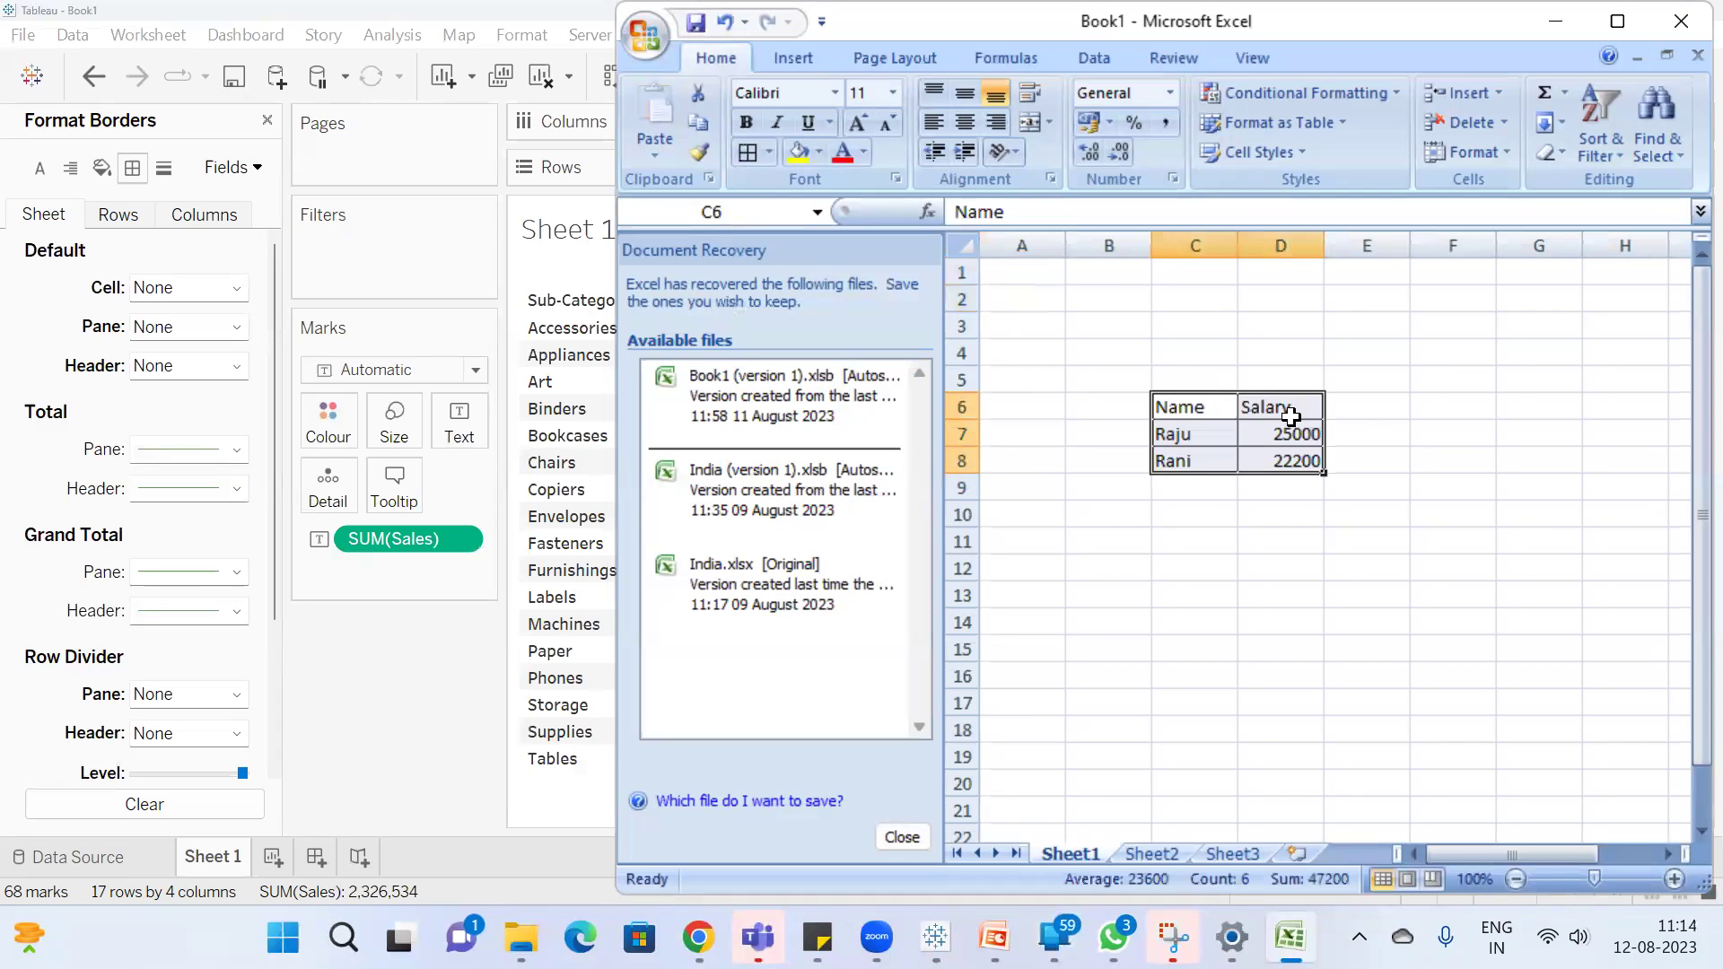
Make the table's header cells C6:D6 bold
left_click(1234, 413)
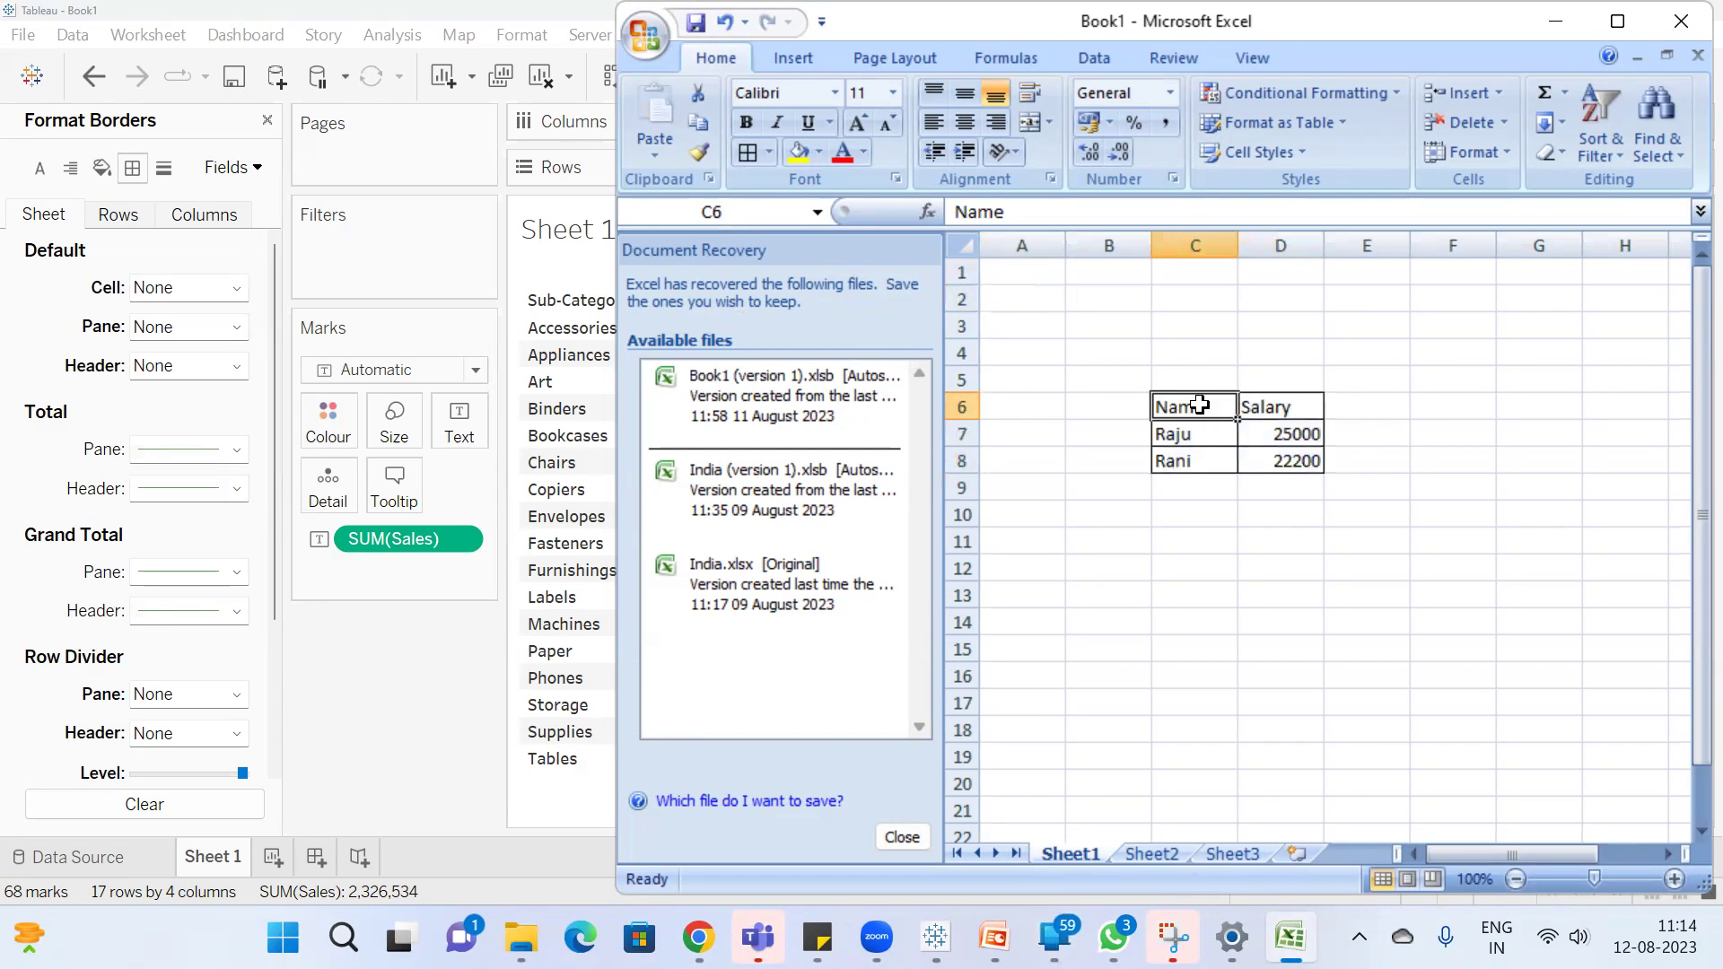
left_click_drag(1200, 401, 1282, 404)
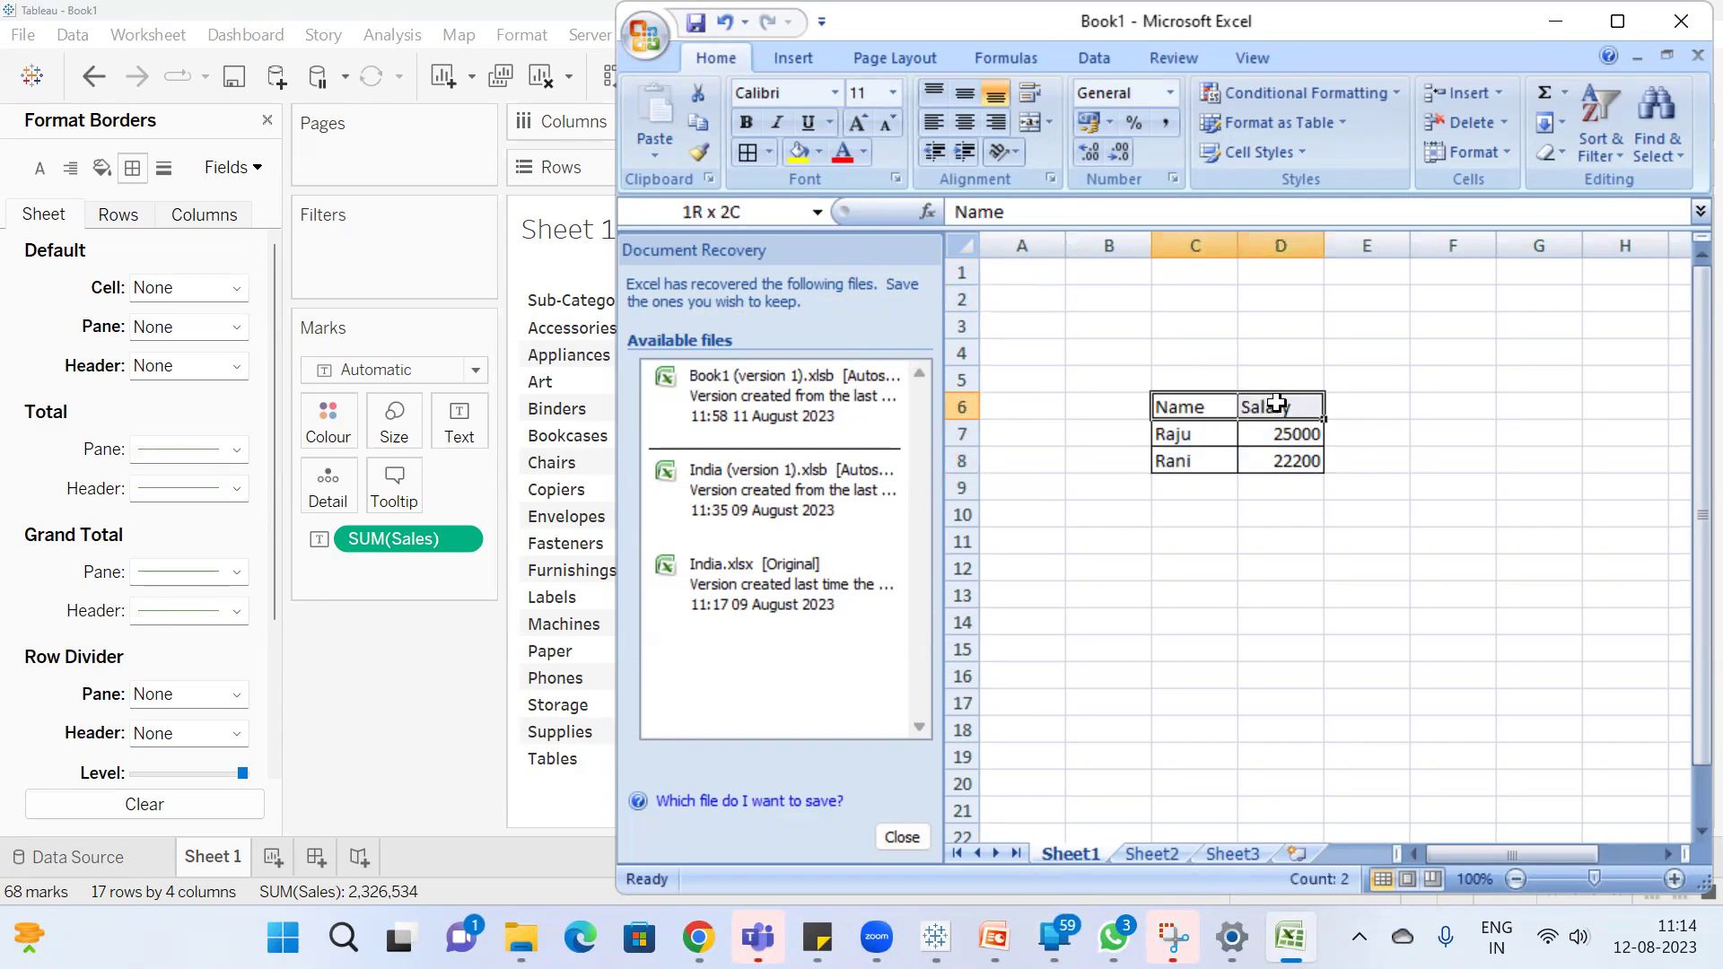
left_click(740, 126)
left_click(1093, 502)
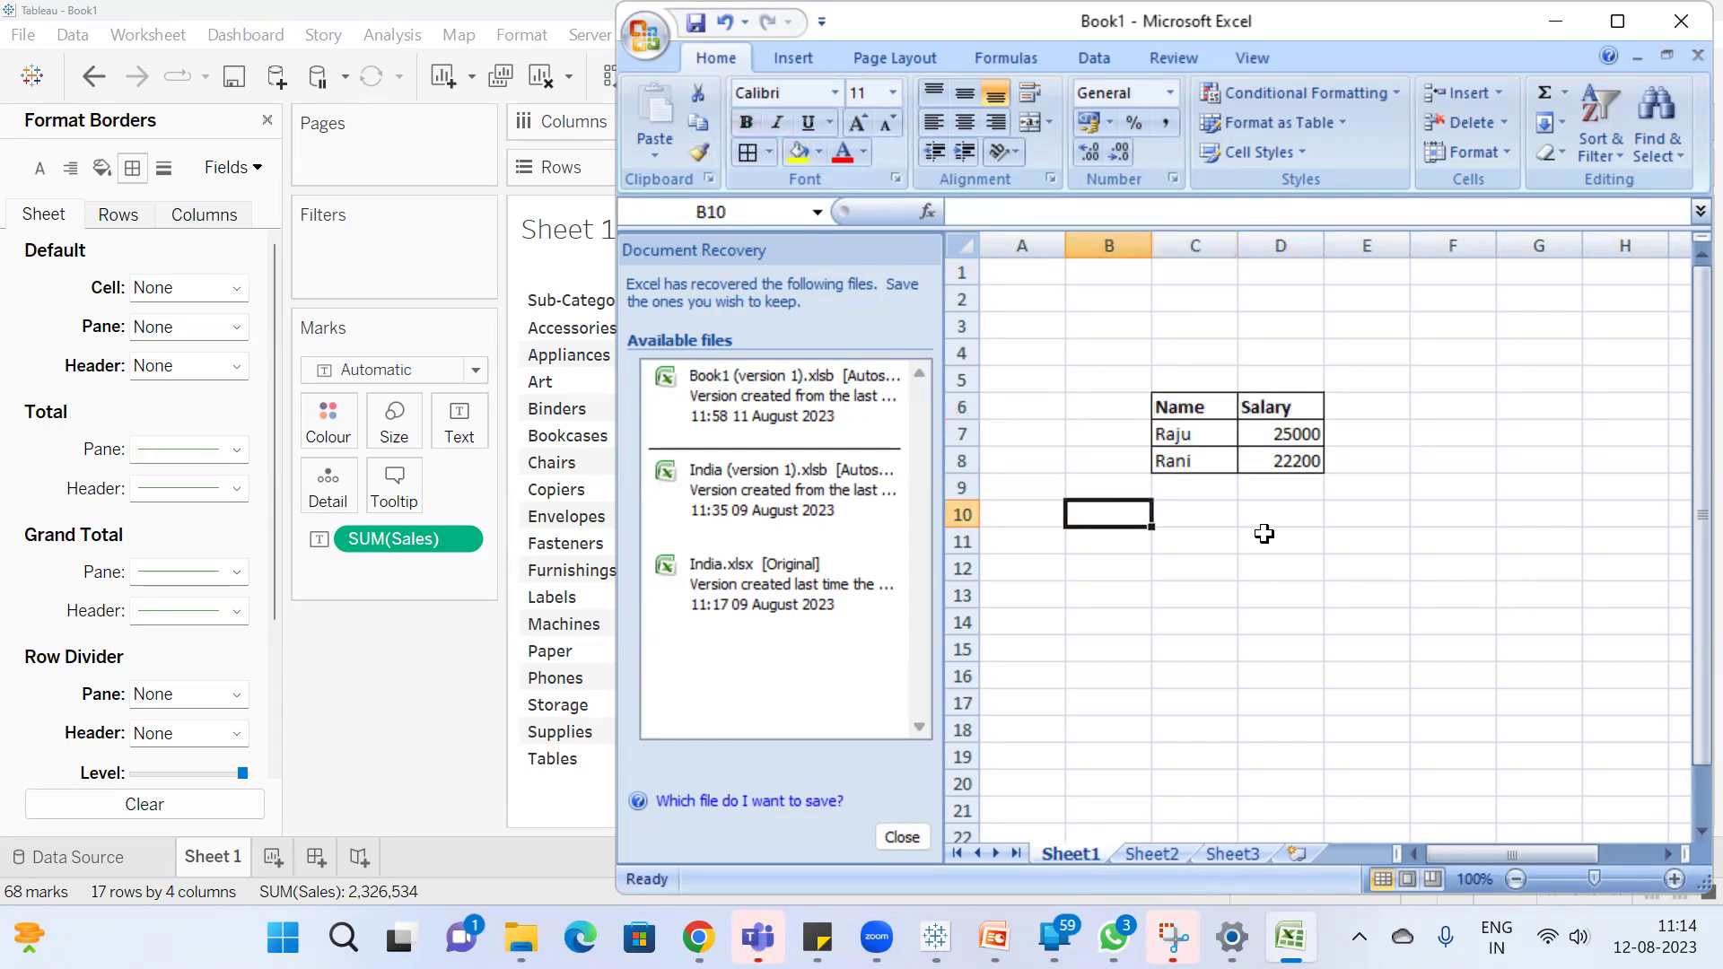
Highlight the table's data cells C7:D8 and switch back to the Tableau workbook
left_click_drag(1226, 436, 1310, 463)
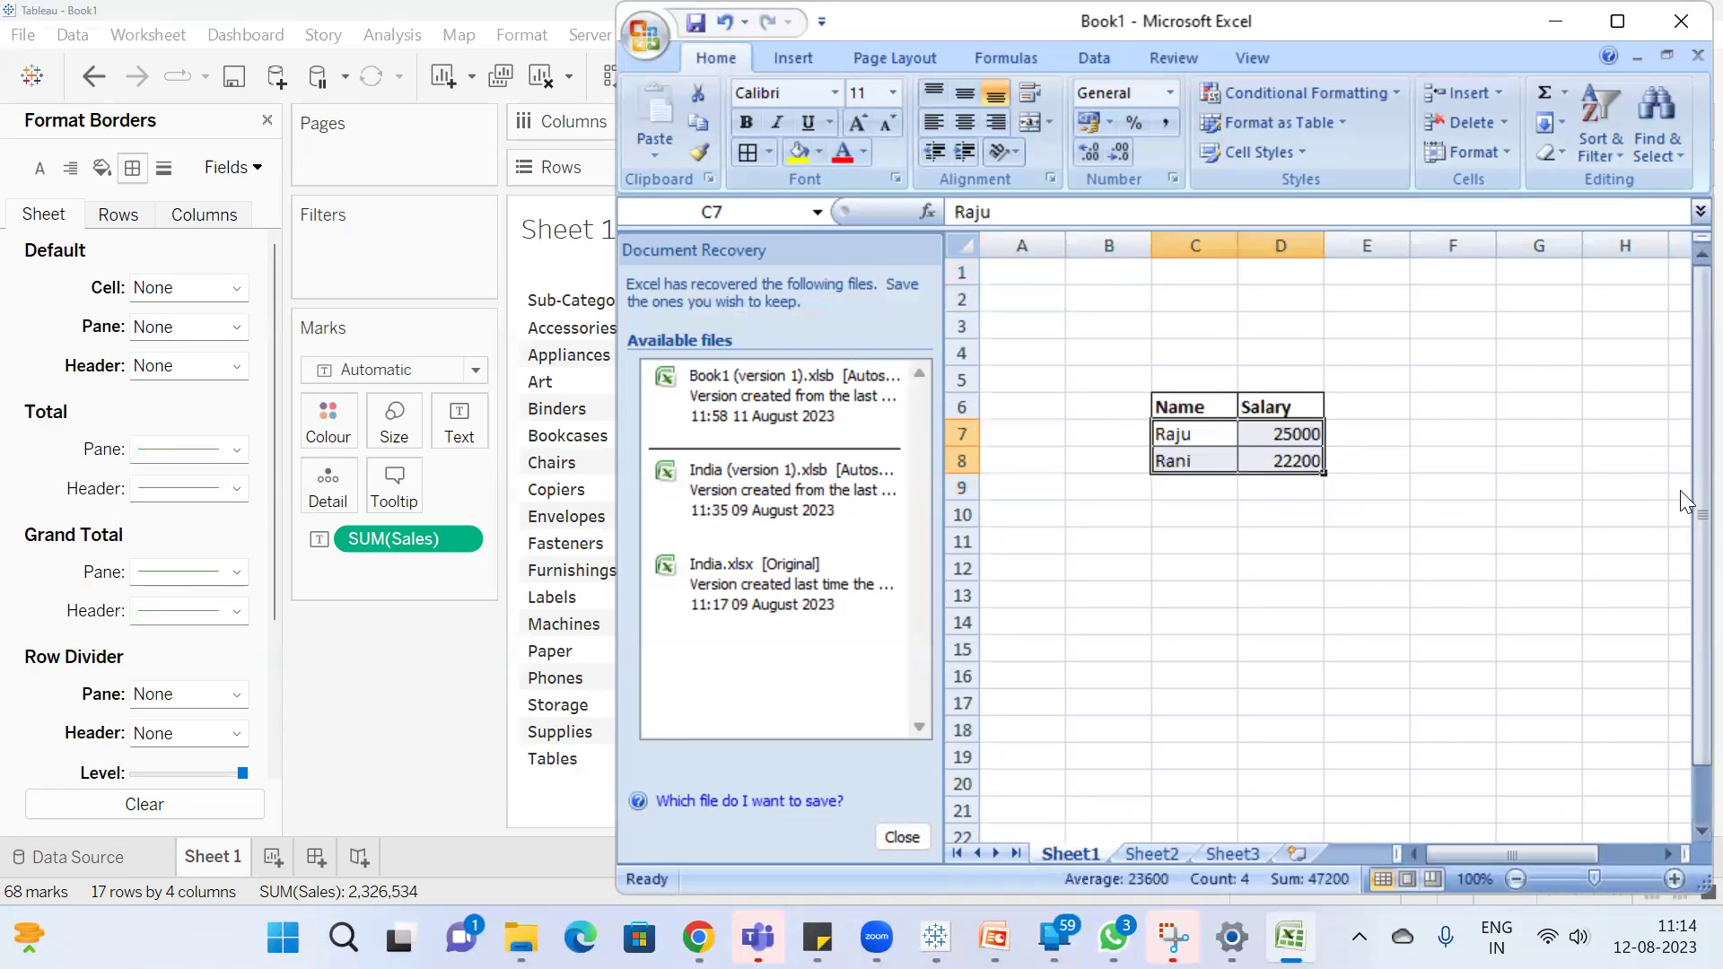
left_click(1536, 493)
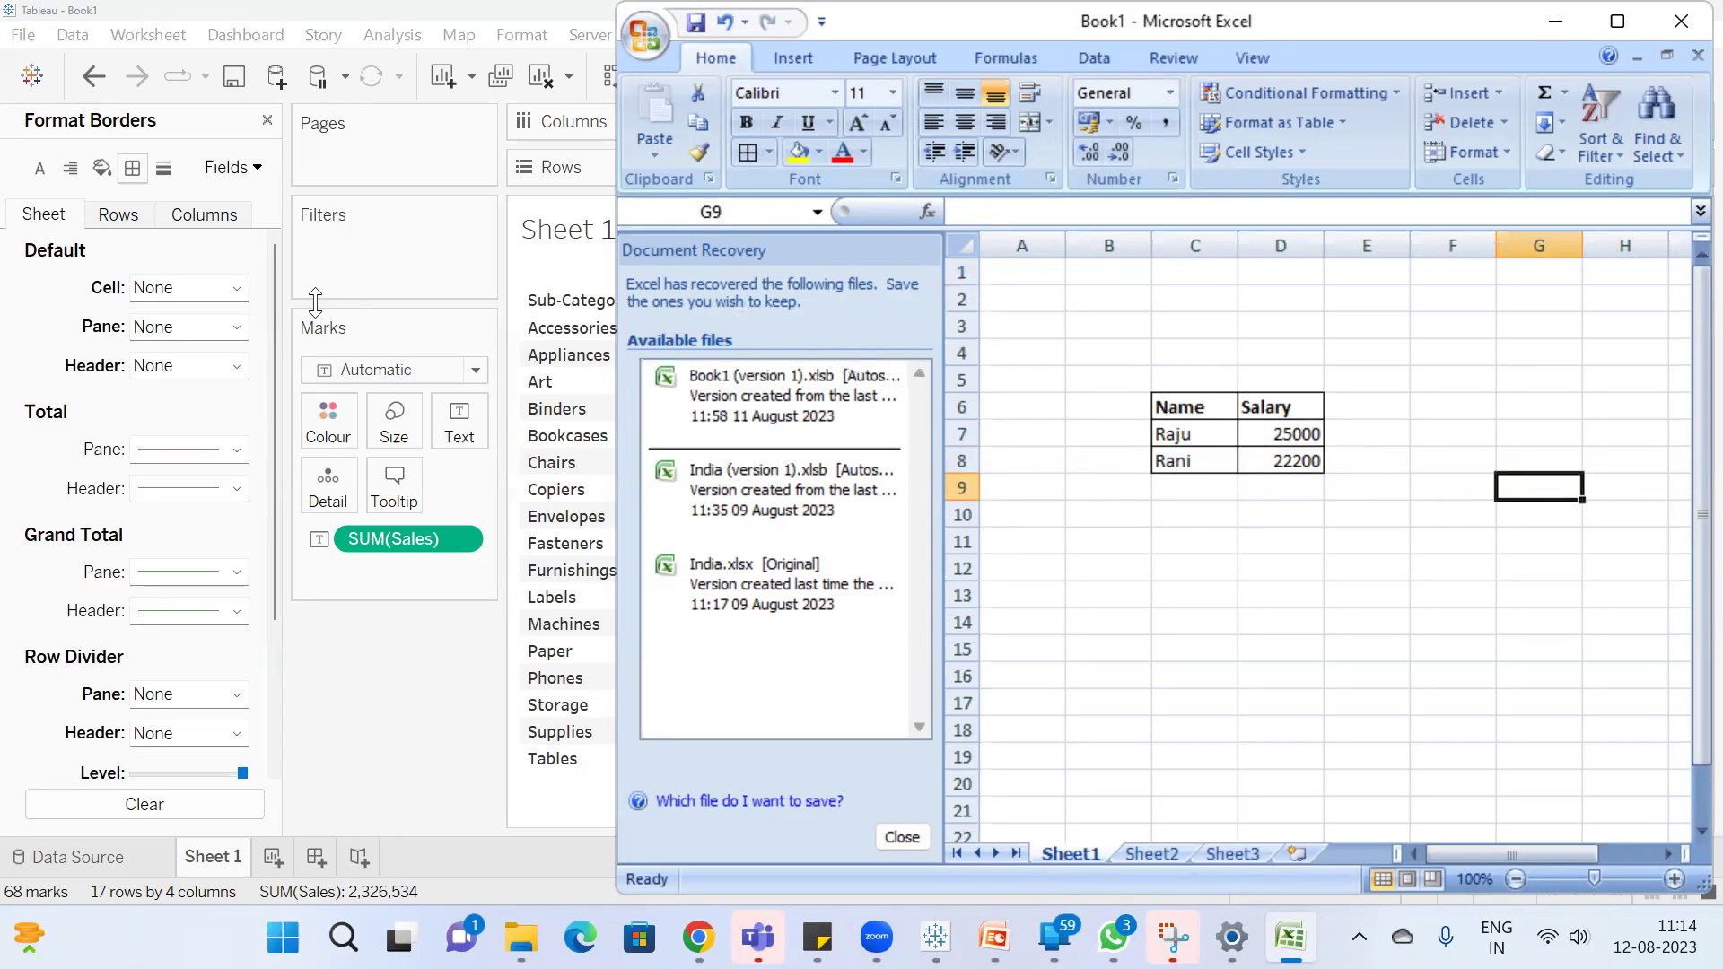
left_click(334, 687)
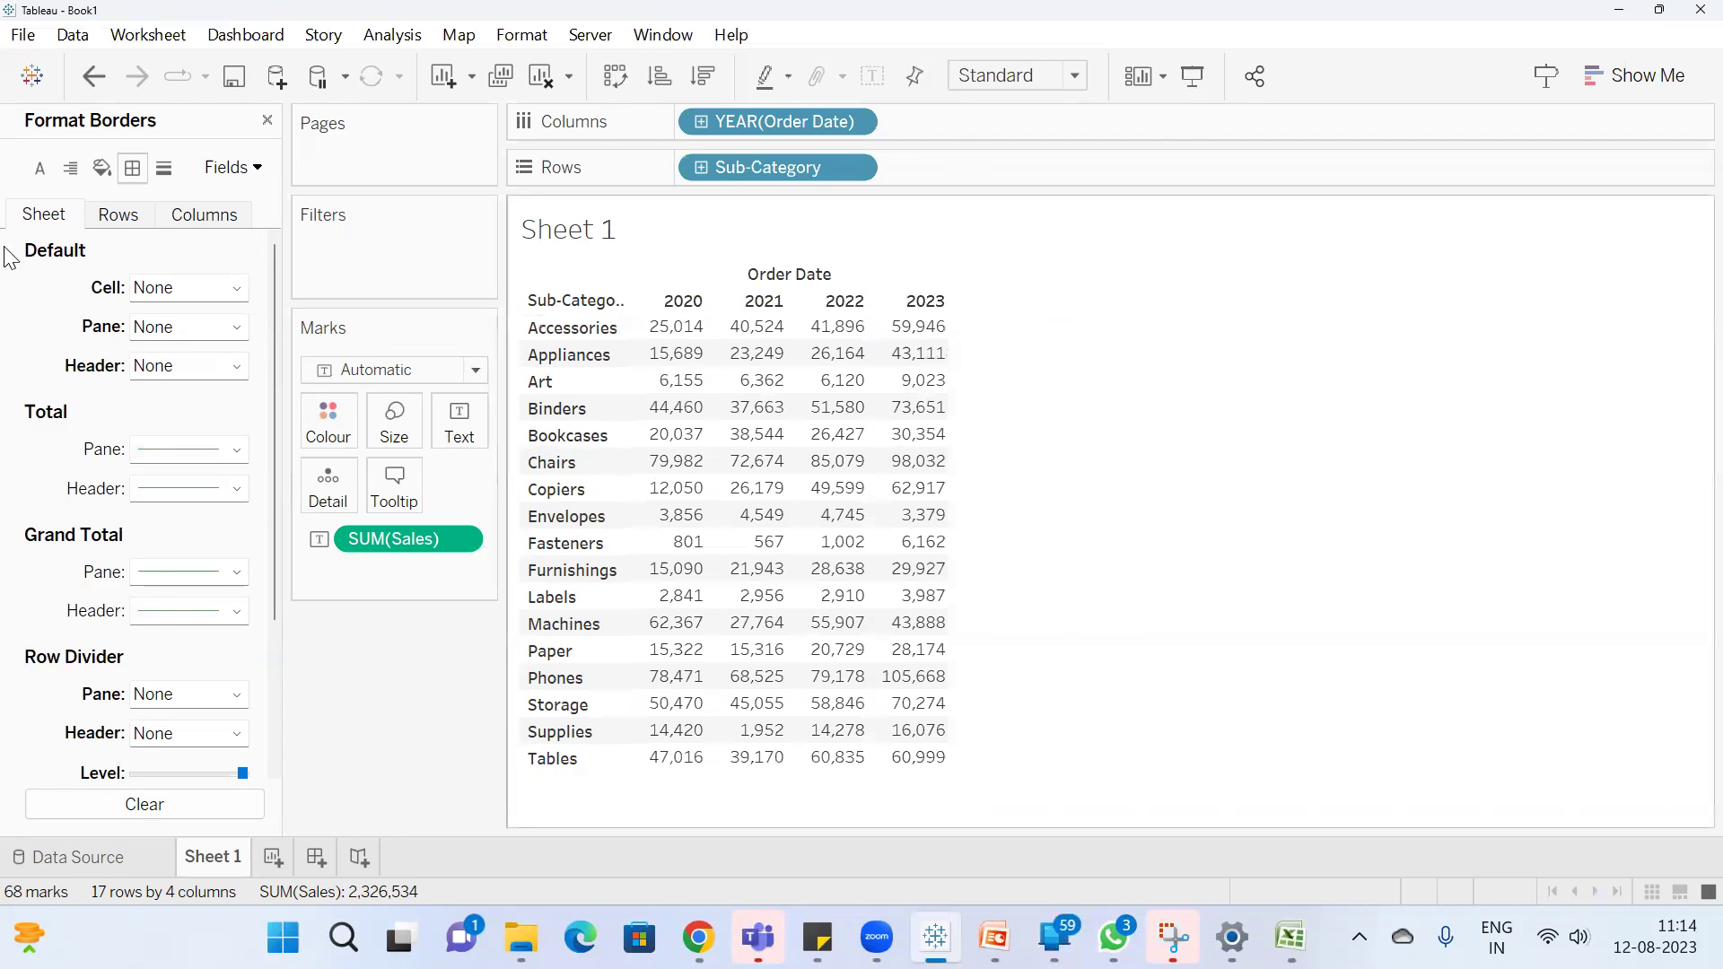
Set the sheet's default cell border to a thin solid line
left_click(177, 289)
left_click(196, 353)
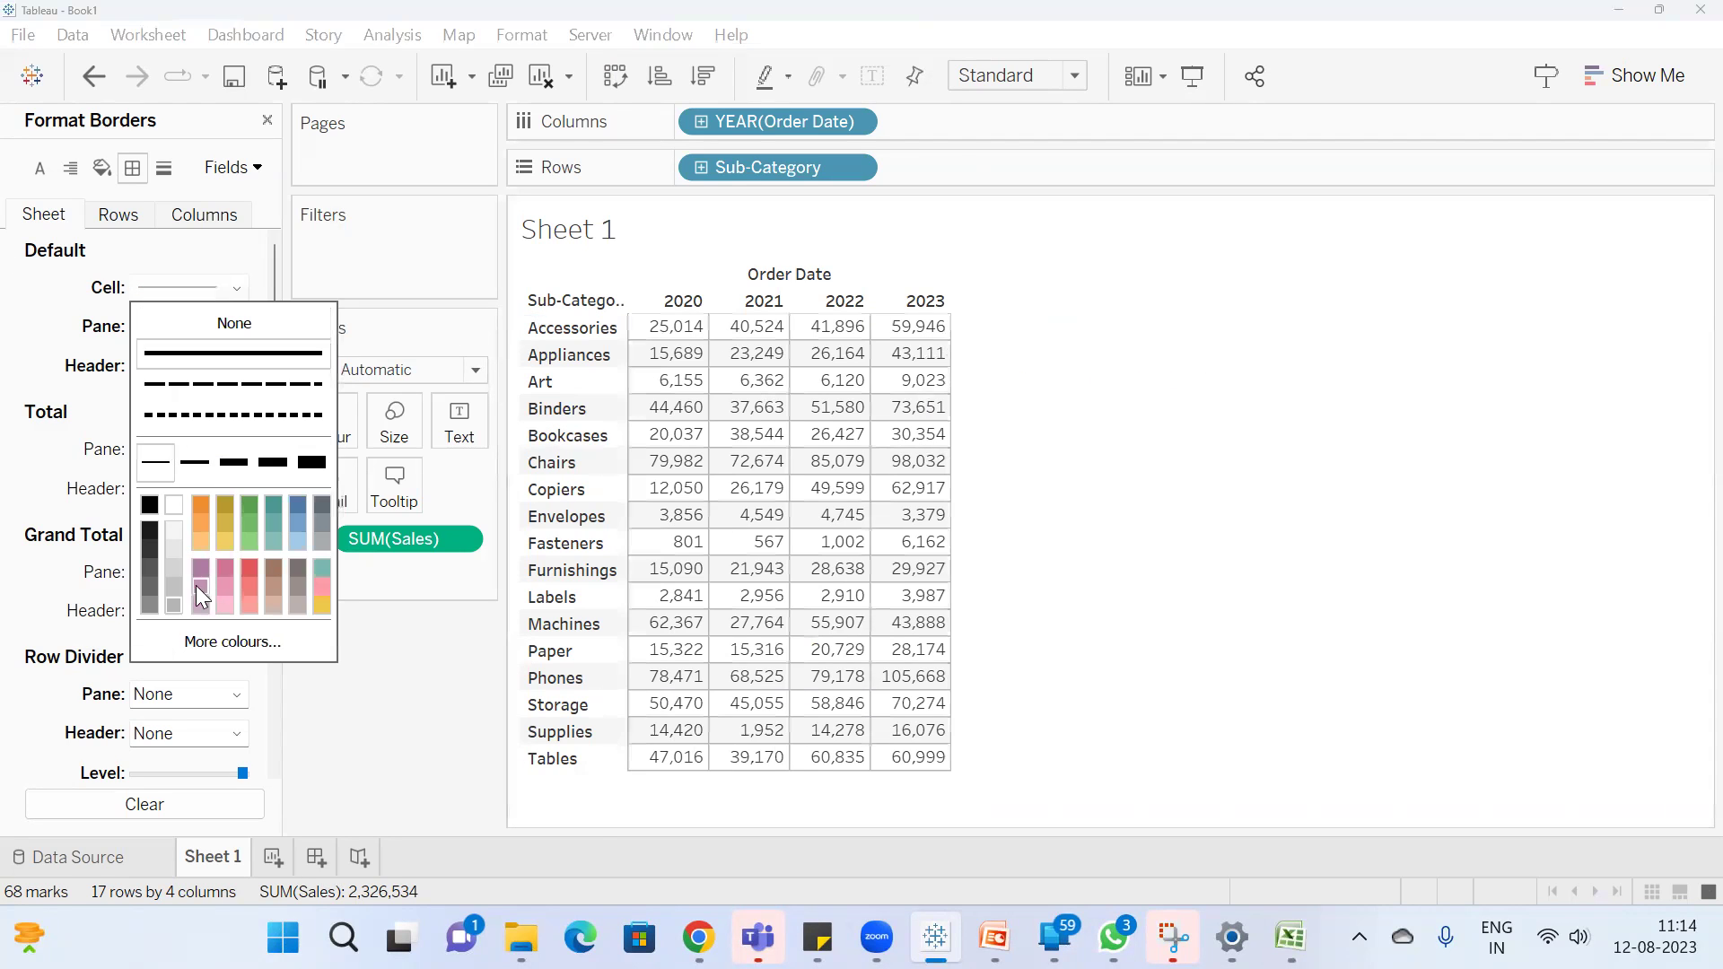
left_click(2, 295)
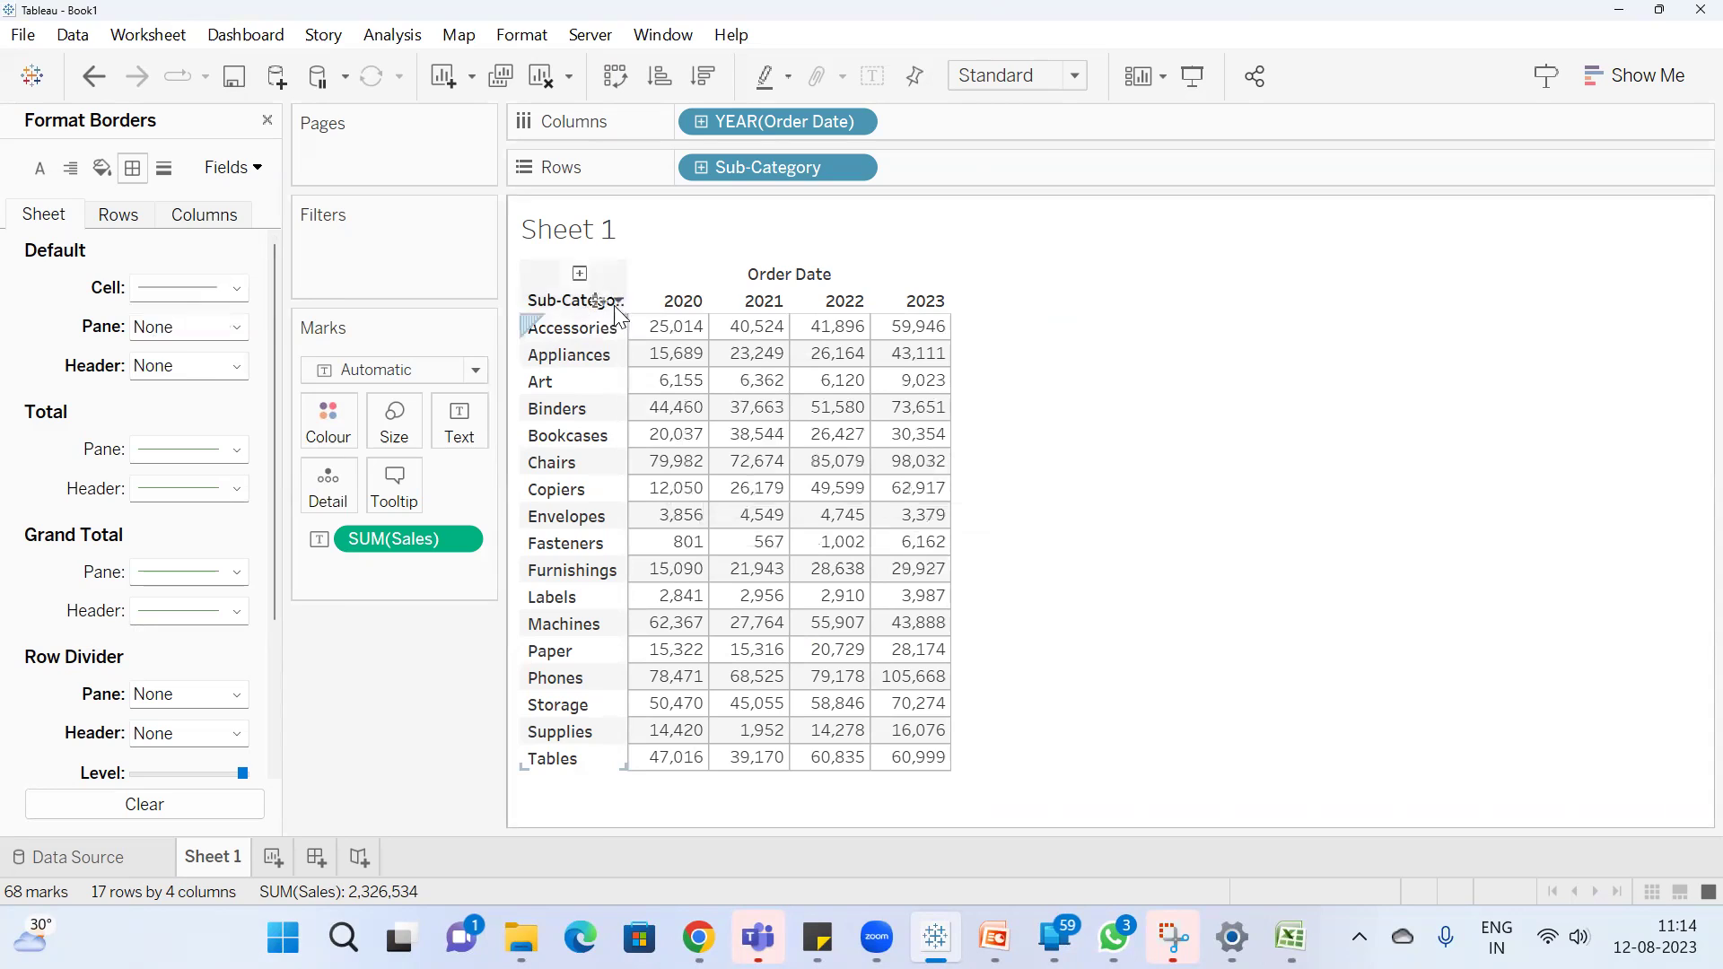
Set the sheet's default header border to a thin solid grey line
left_click(179, 377)
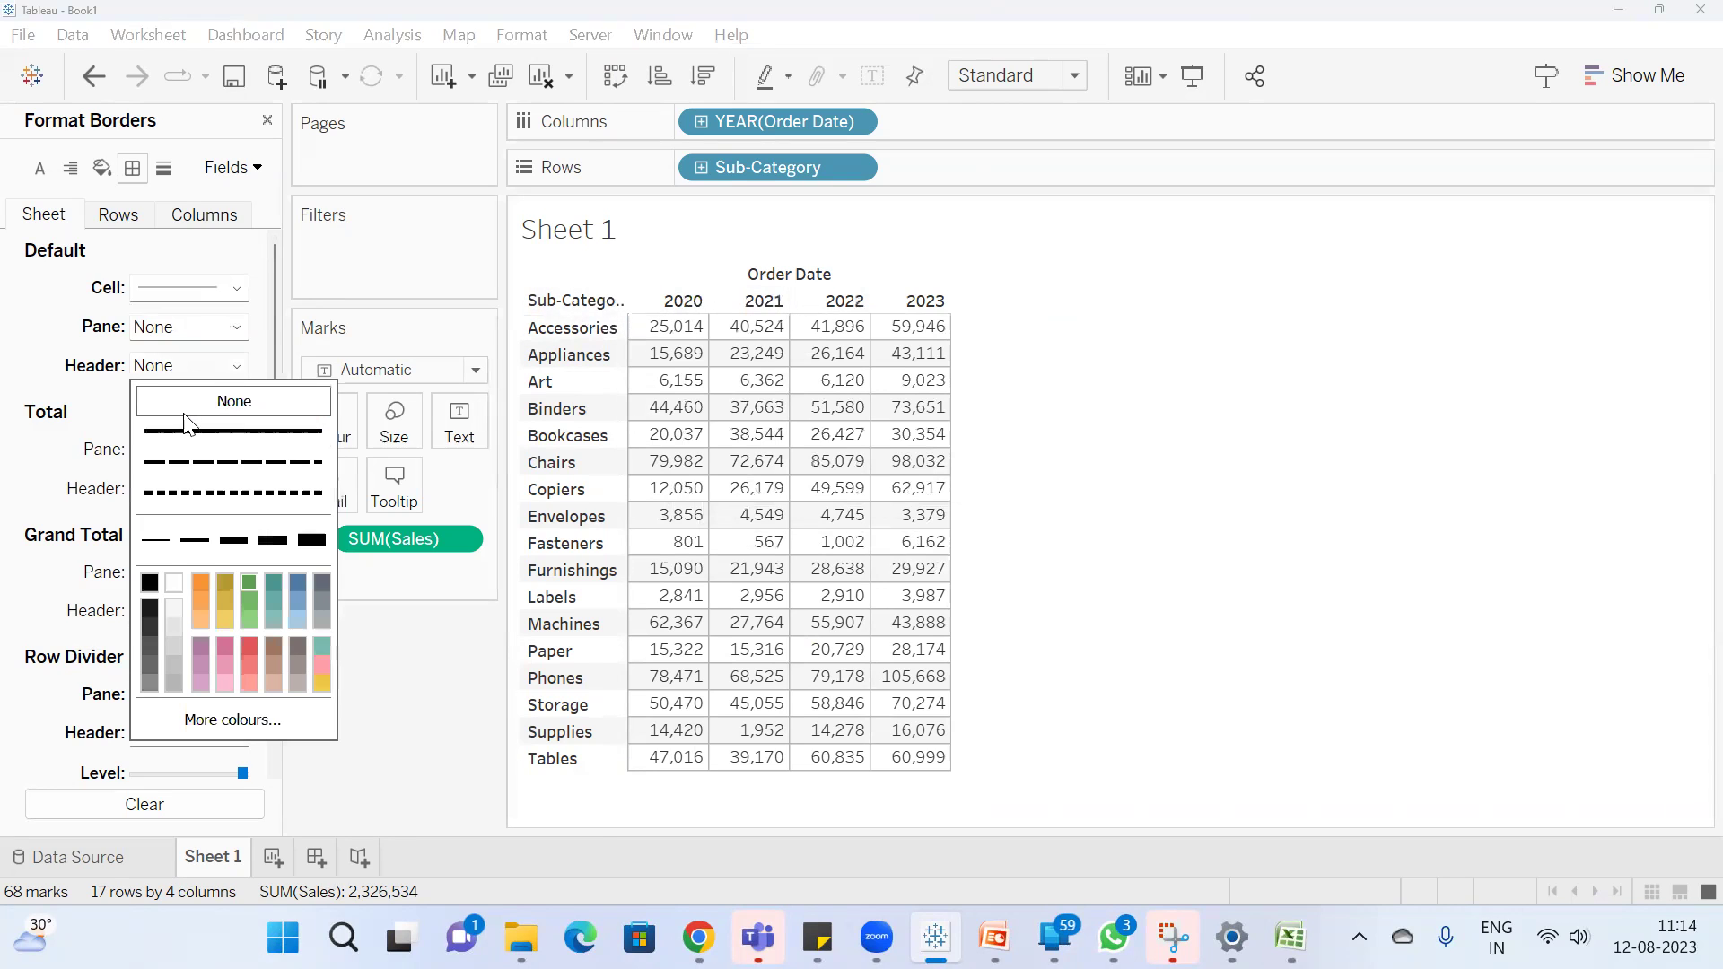
left_click(184, 432)
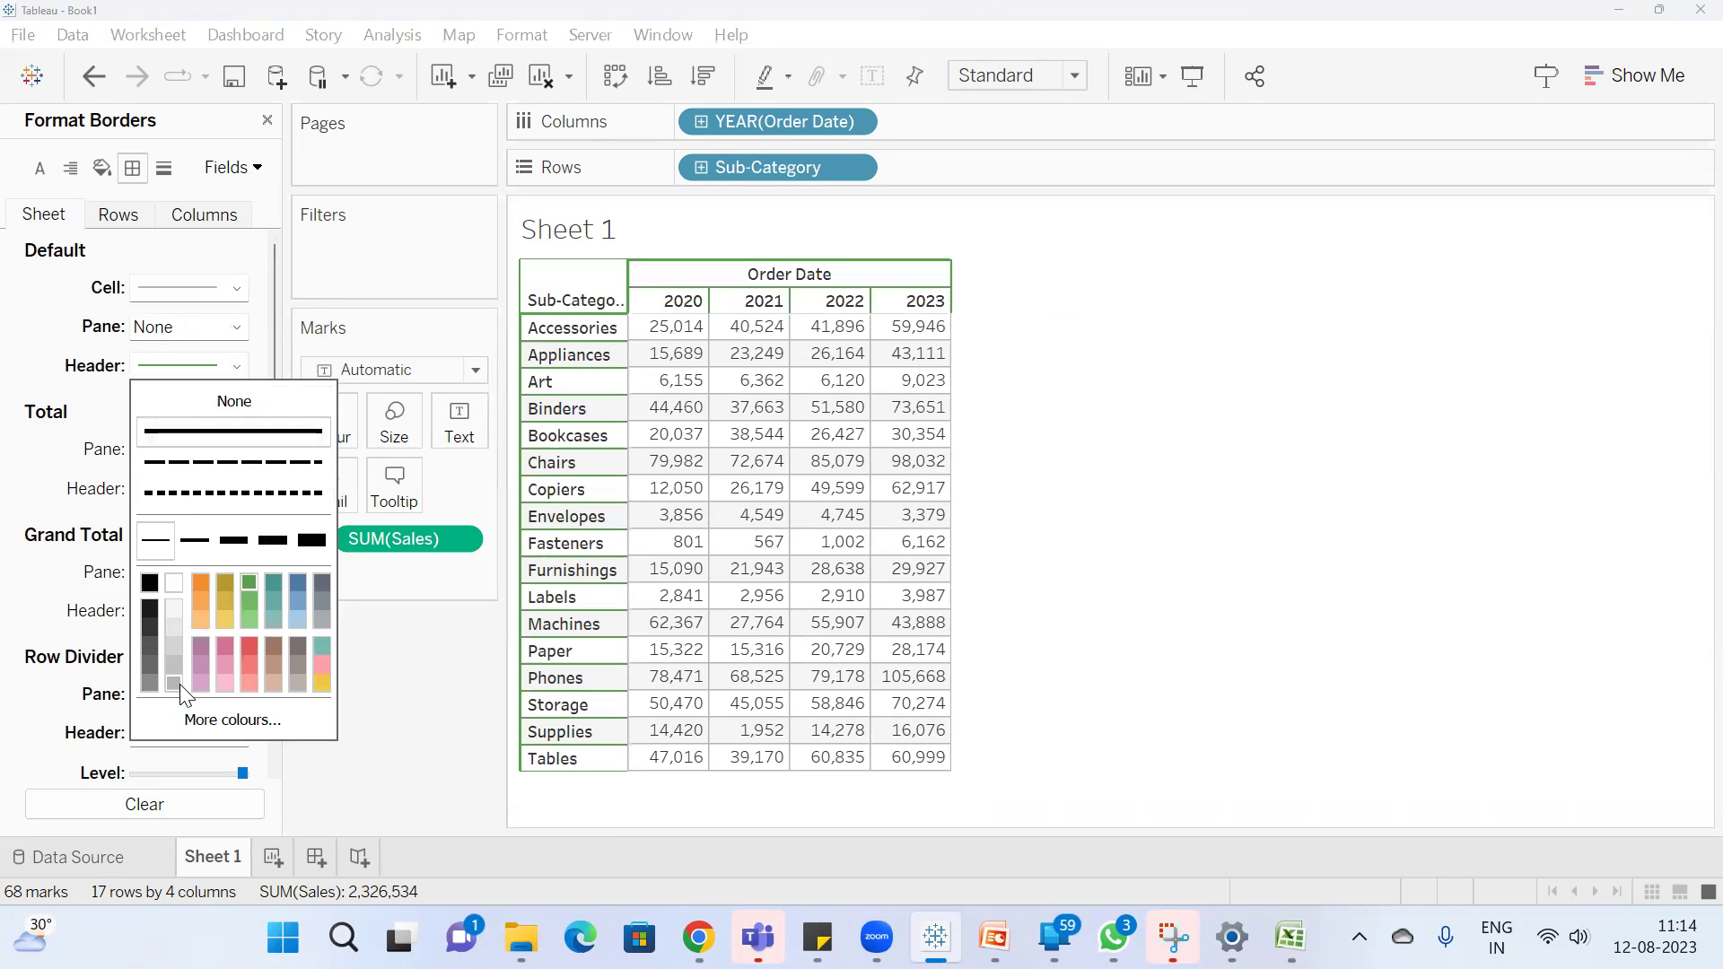
left_click(177, 688)
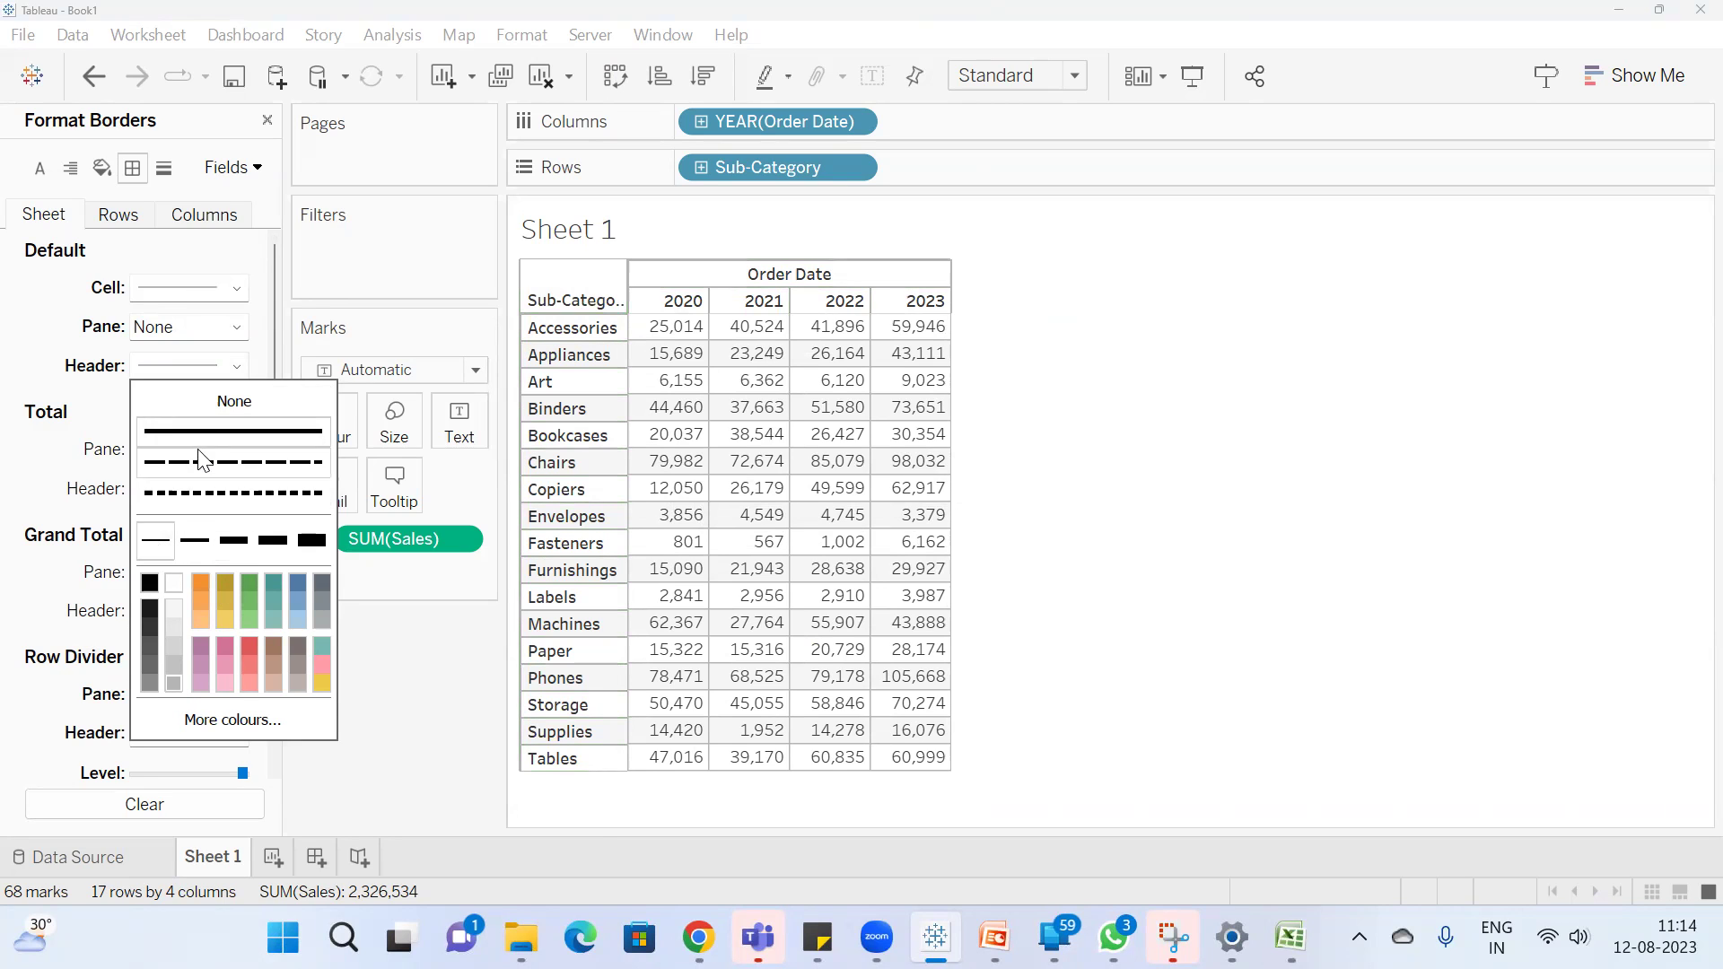
left_click(51, 374)
left_click(190, 355)
left_click(28, 362)
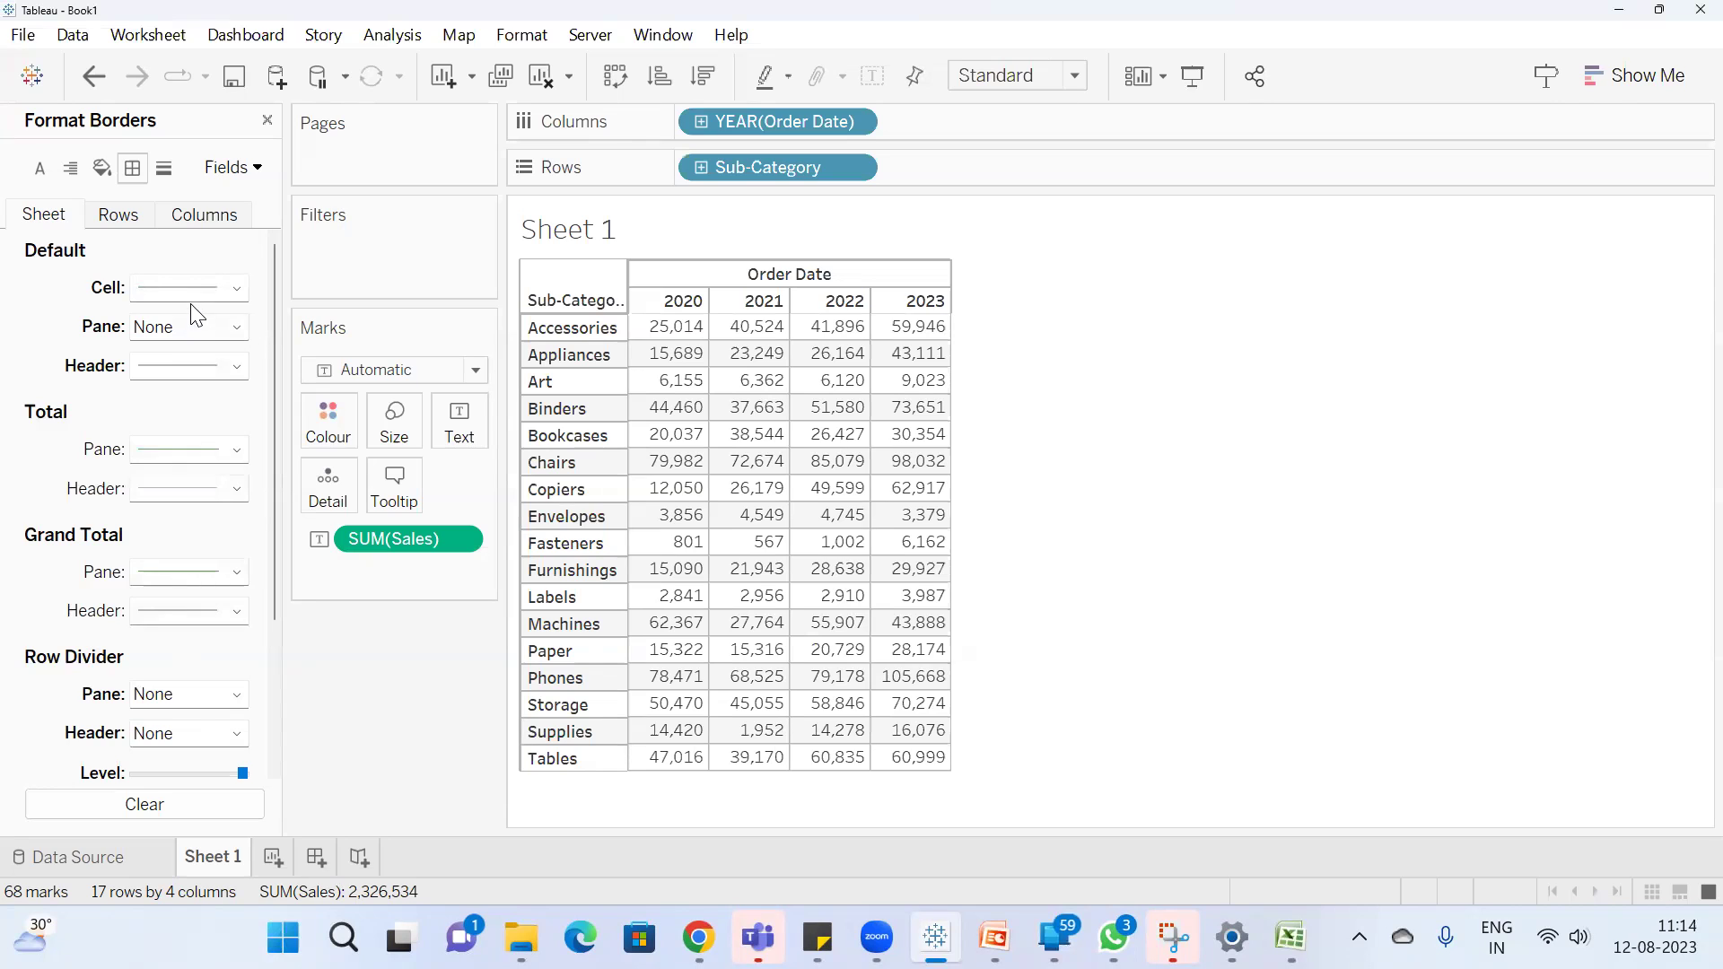
Set the default header border for columns to None
left_click(193, 219)
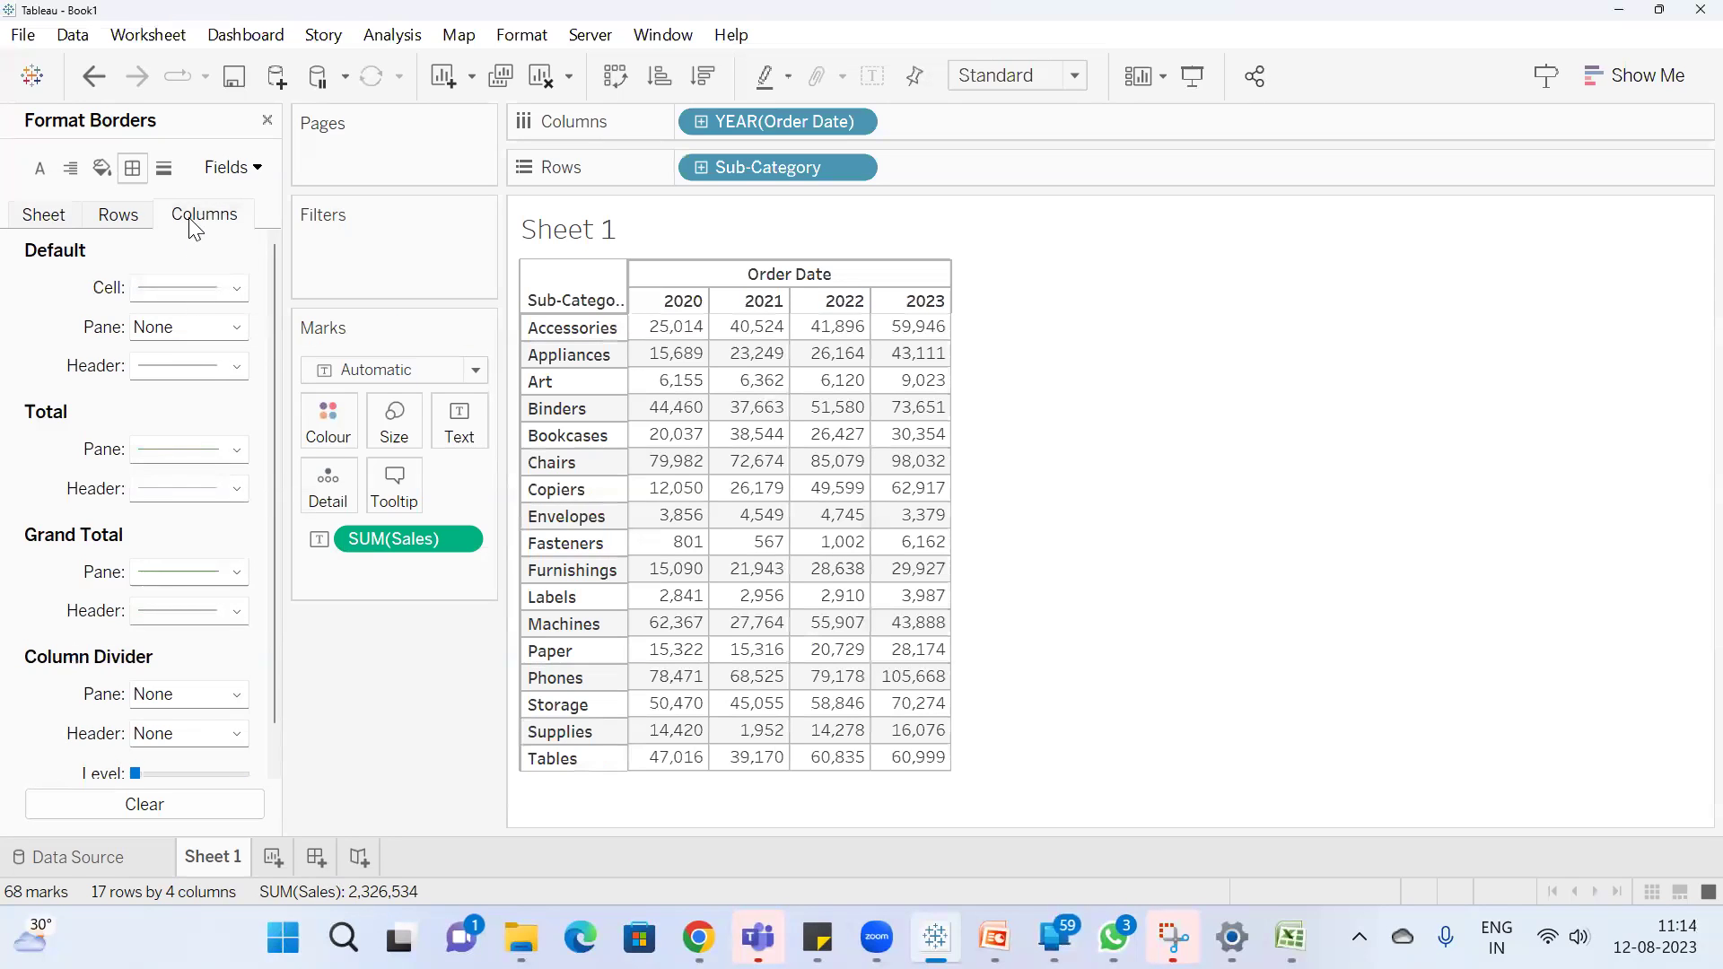
left_click(197, 375)
left_click(192, 400)
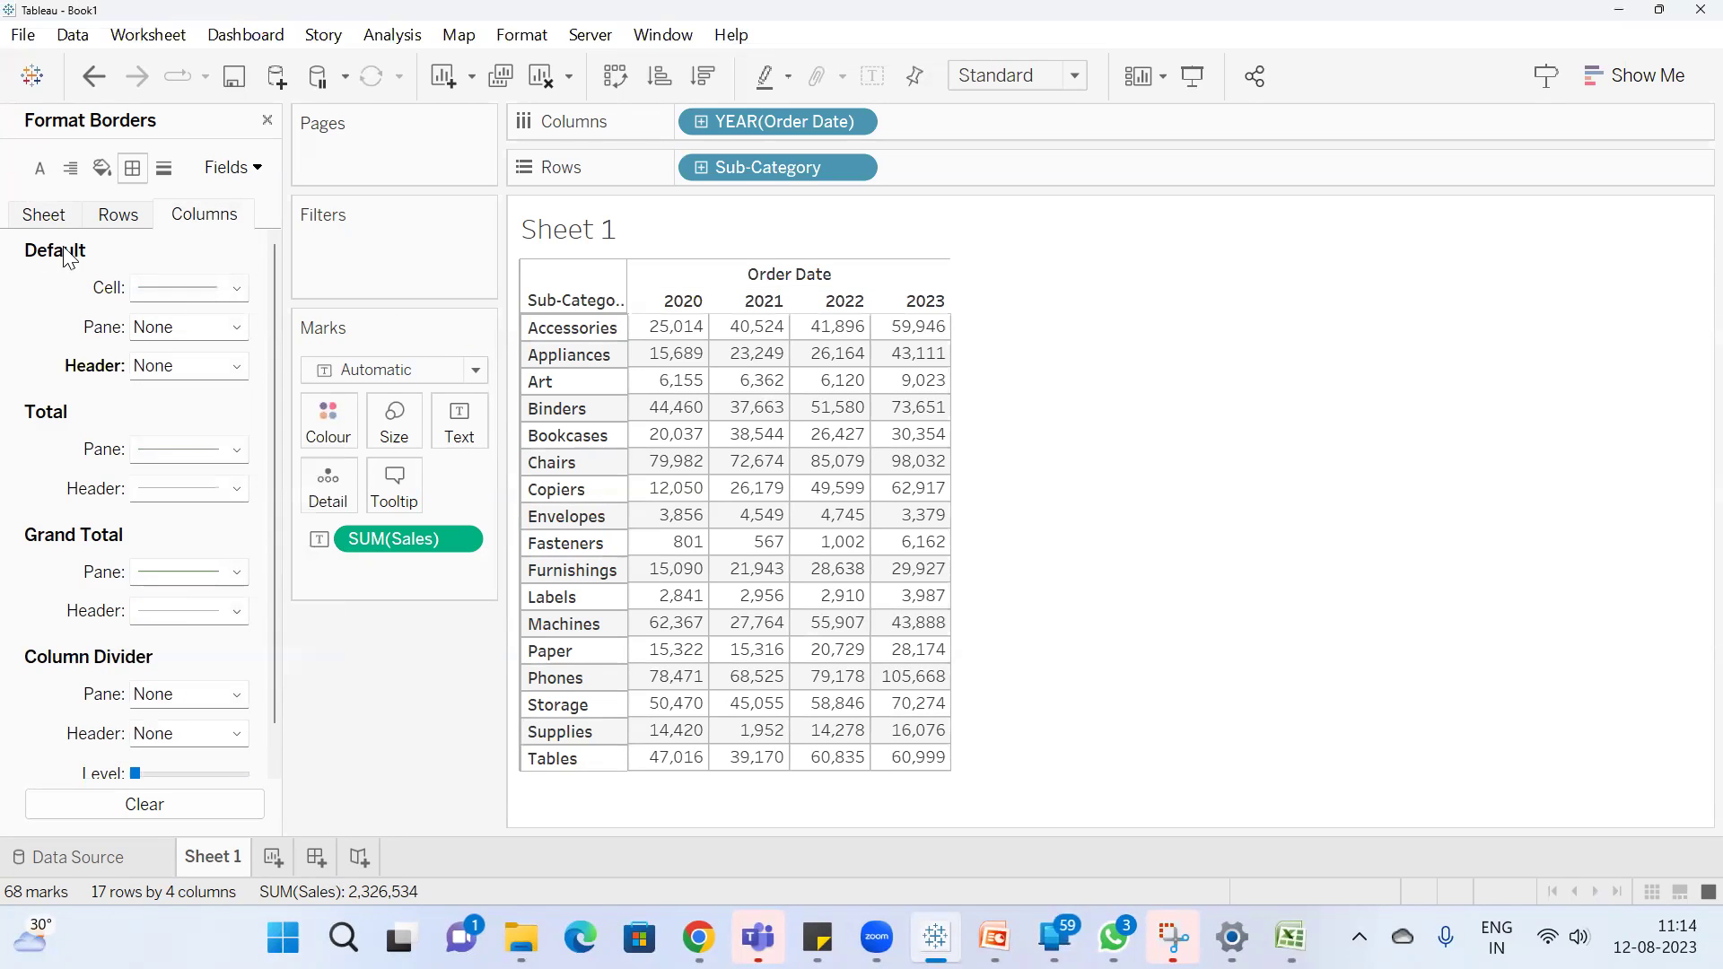
Set the default header border for rows to None and return to the sheet-level border settings
left_click(137, 219)
left_click(167, 370)
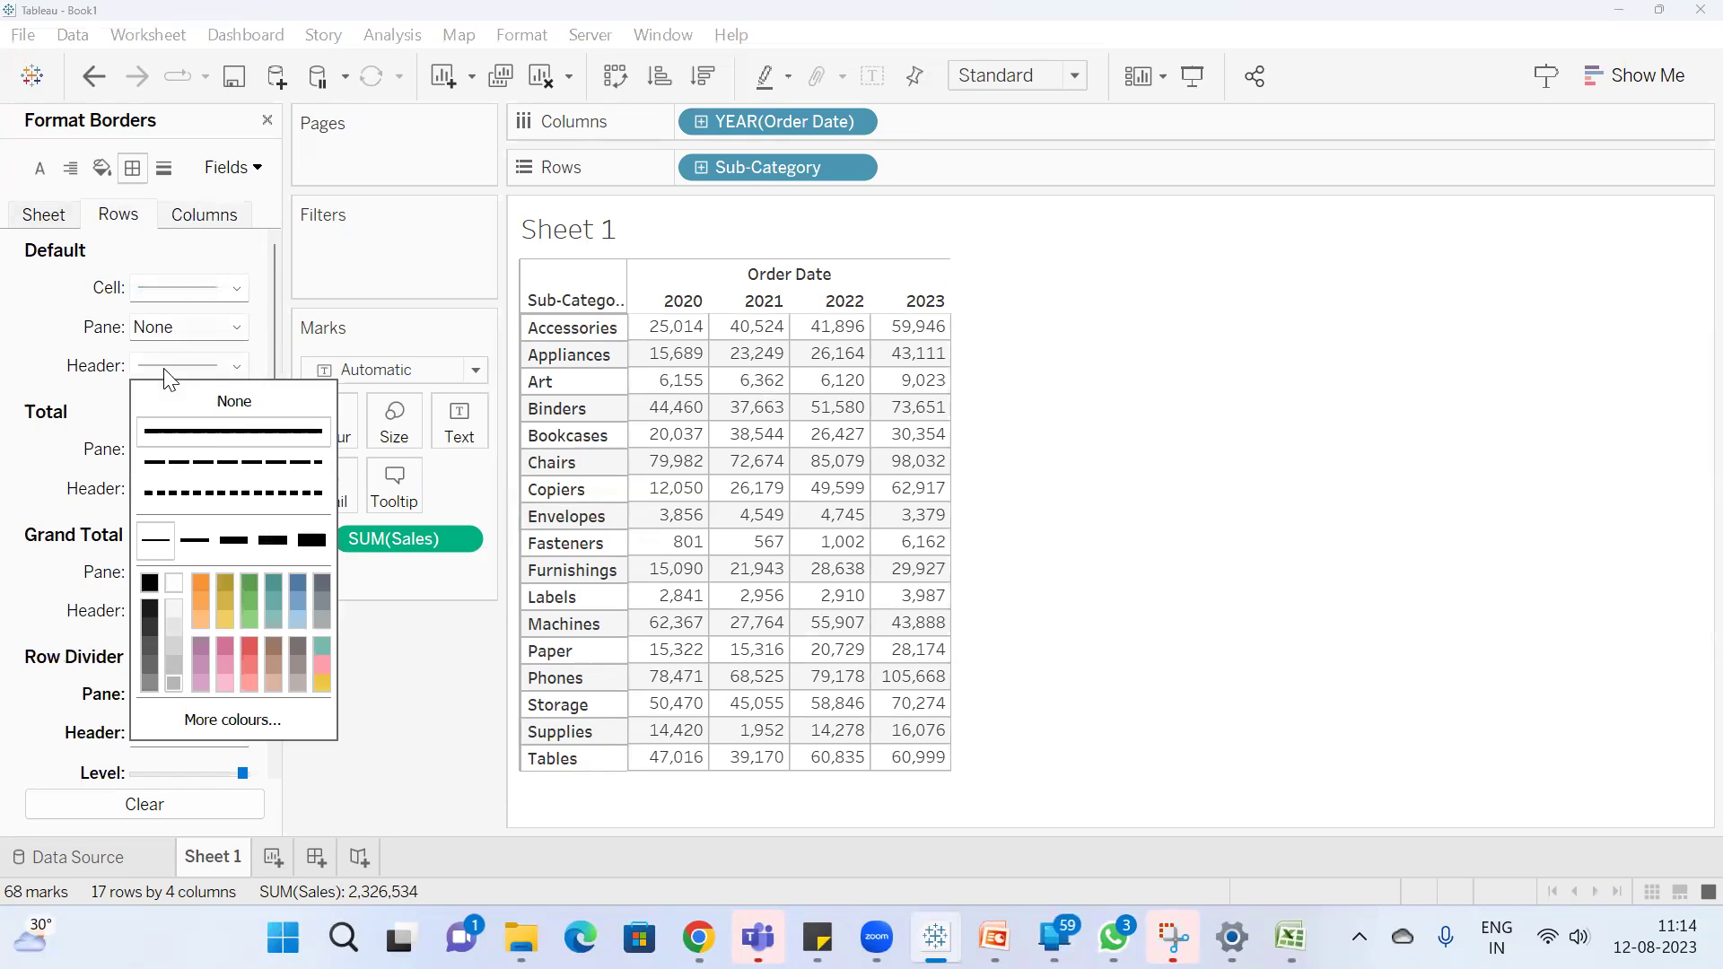
left_click(13, 384)
left_click(40, 215)
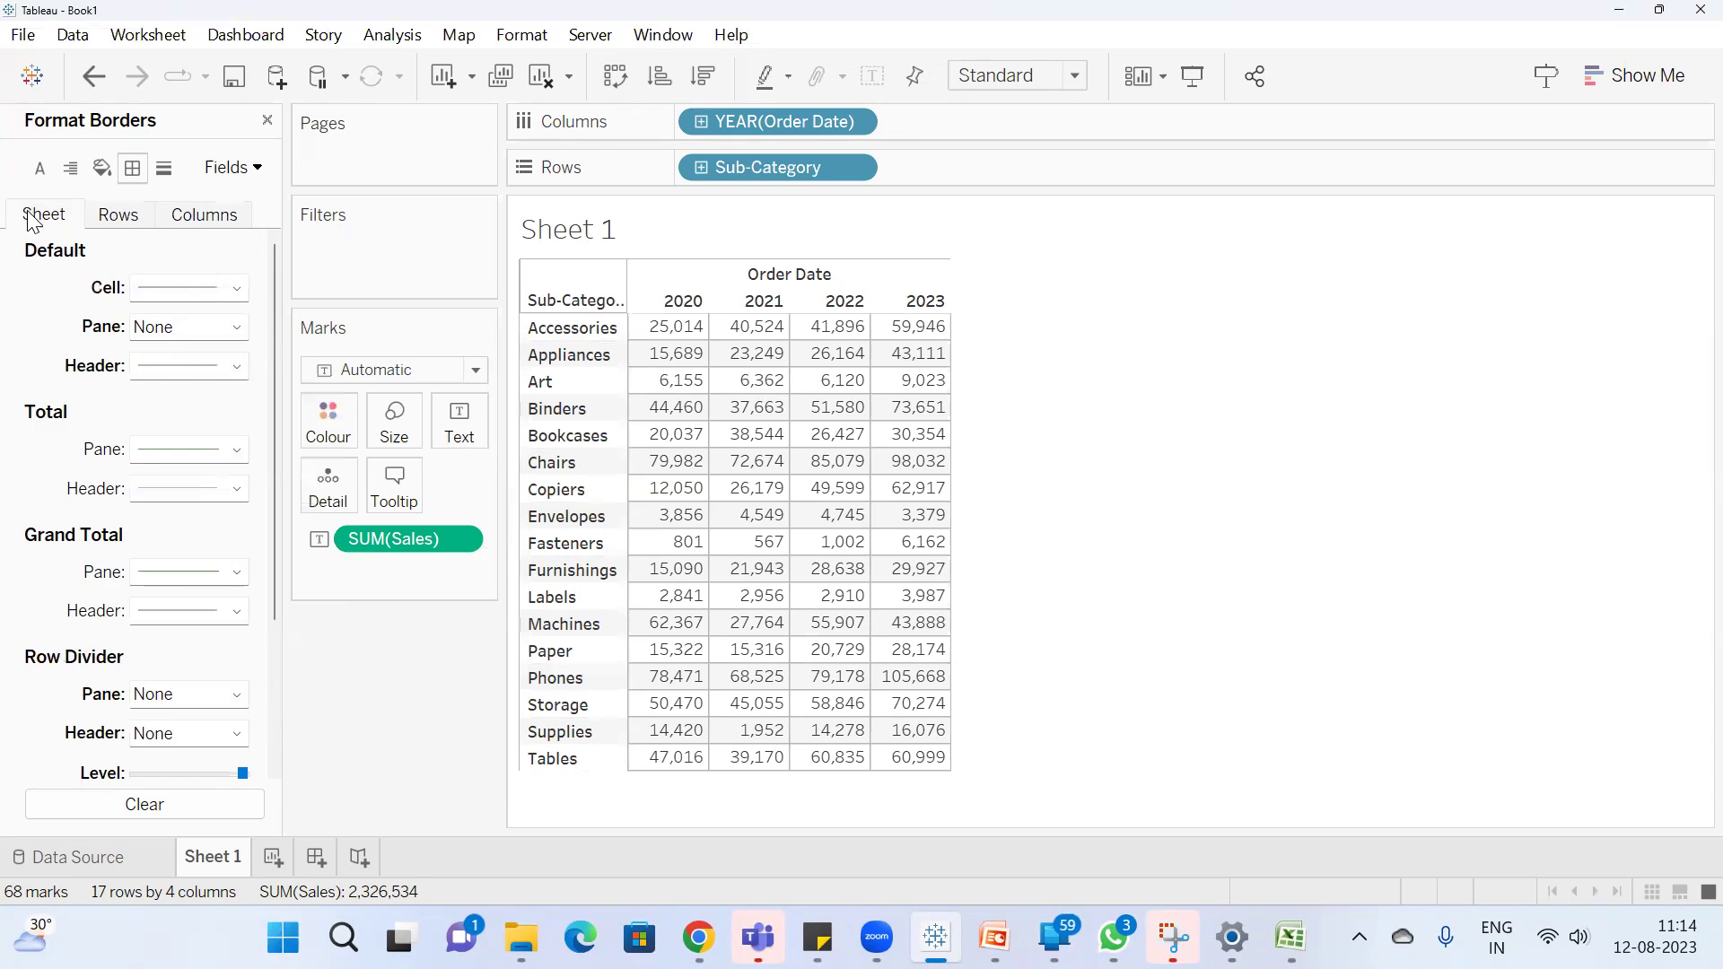
left_click(187, 366)
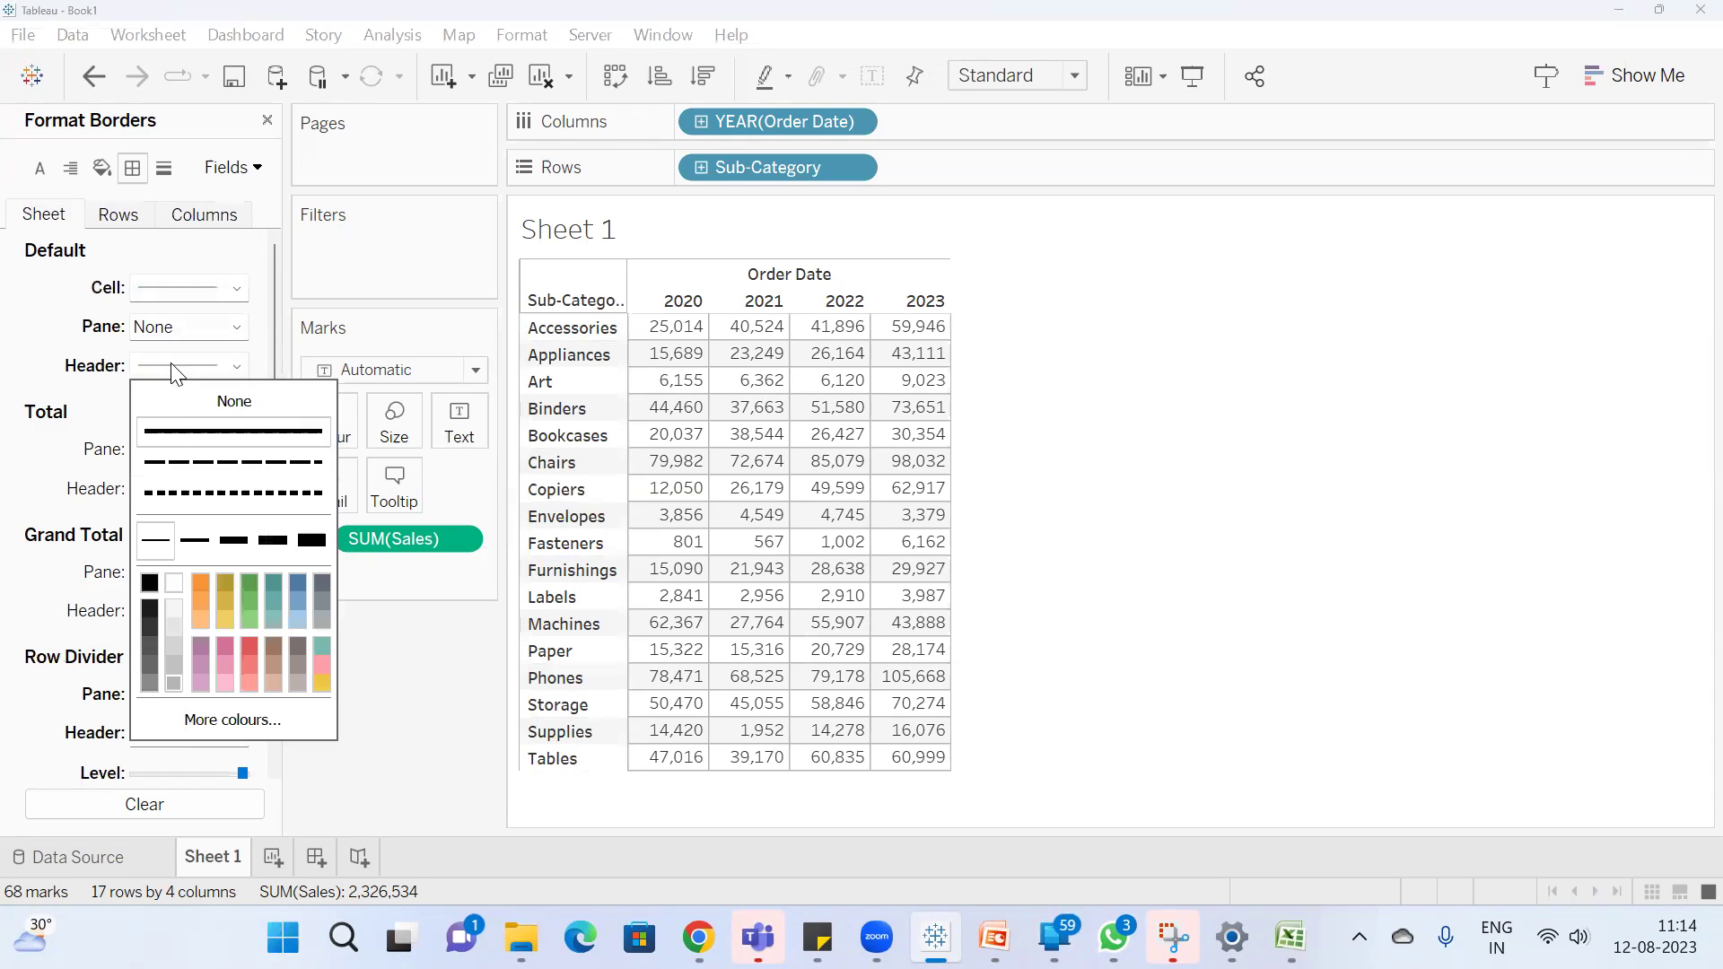
left_click(13, 372)
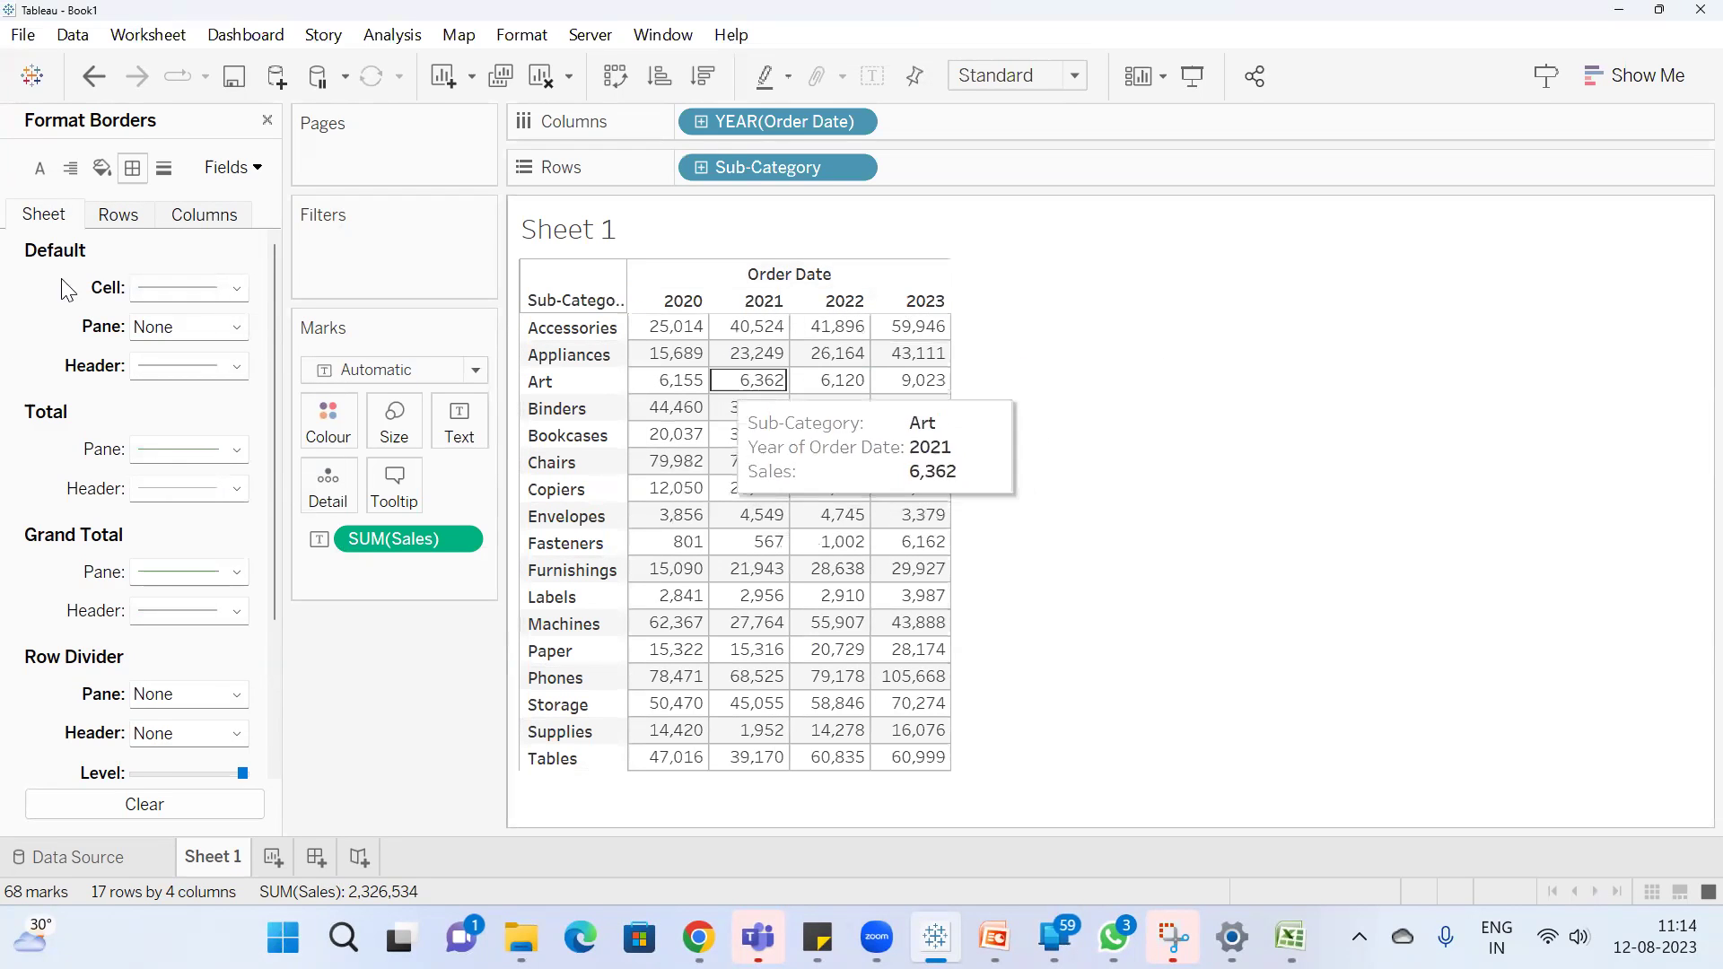
Set the sheet's row divider pane line to a solid grey line
scroll(117, 538, "down", 3)
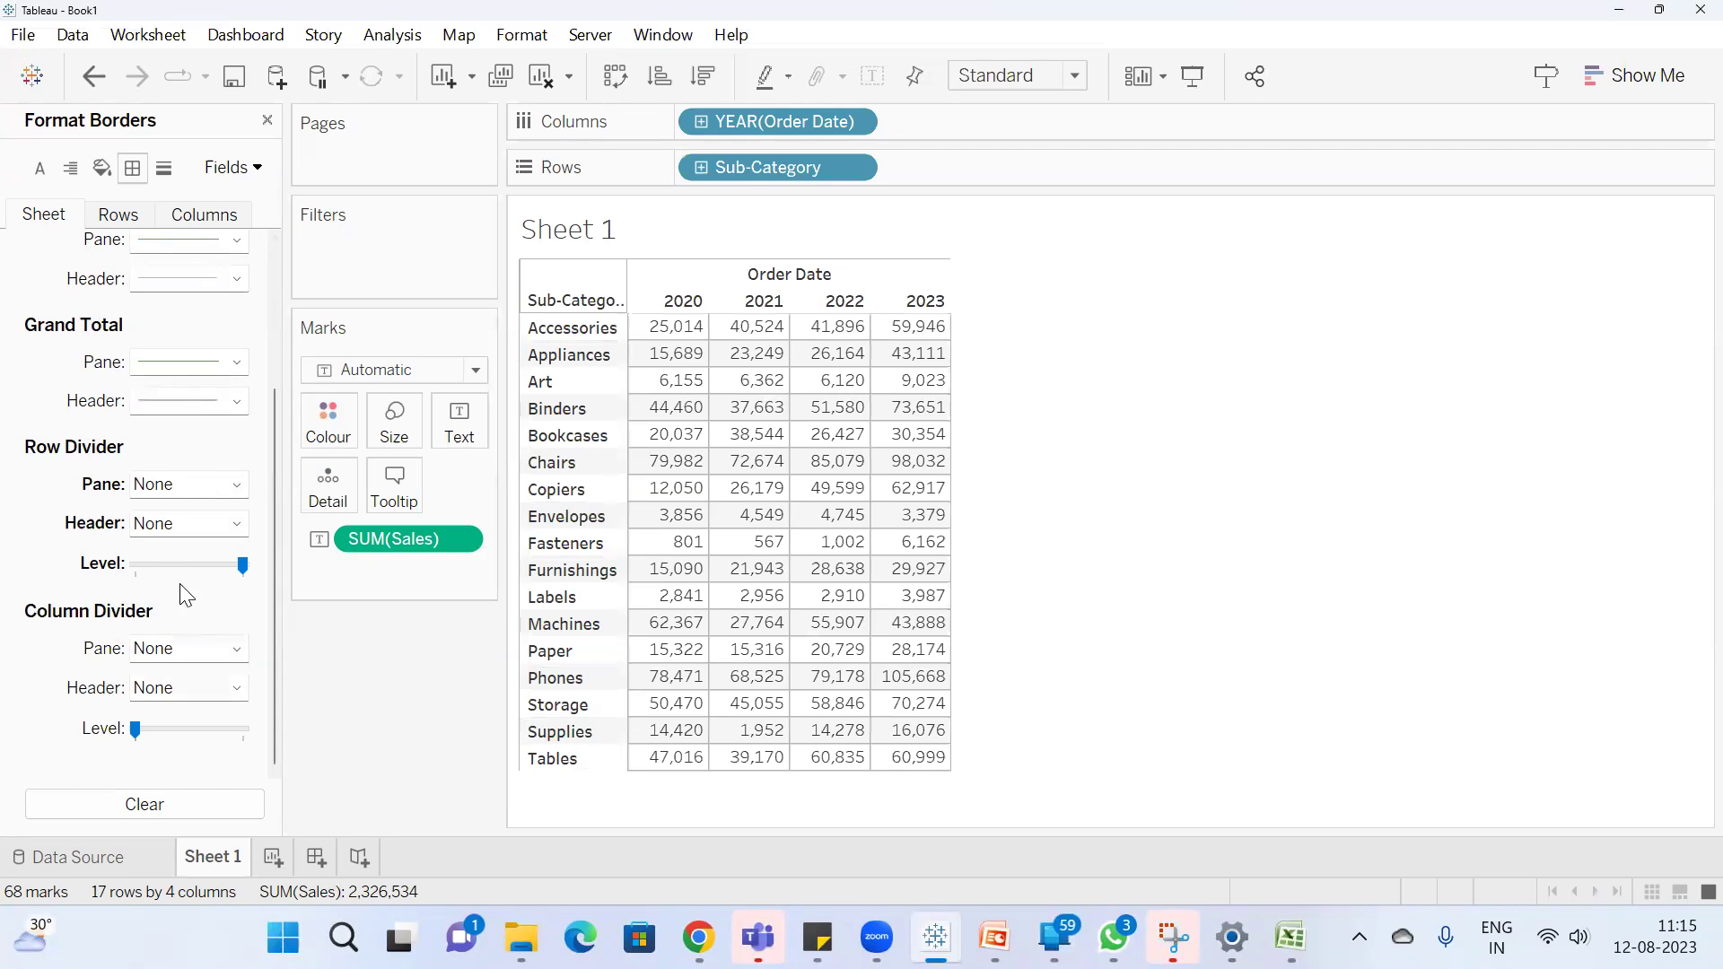
left_click(181, 492)
left_click(180, 549)
left_click(174, 805)
left_click(45, 590)
Set the sheet's column divider pane line to a thin solid grey line
left_click(186, 650)
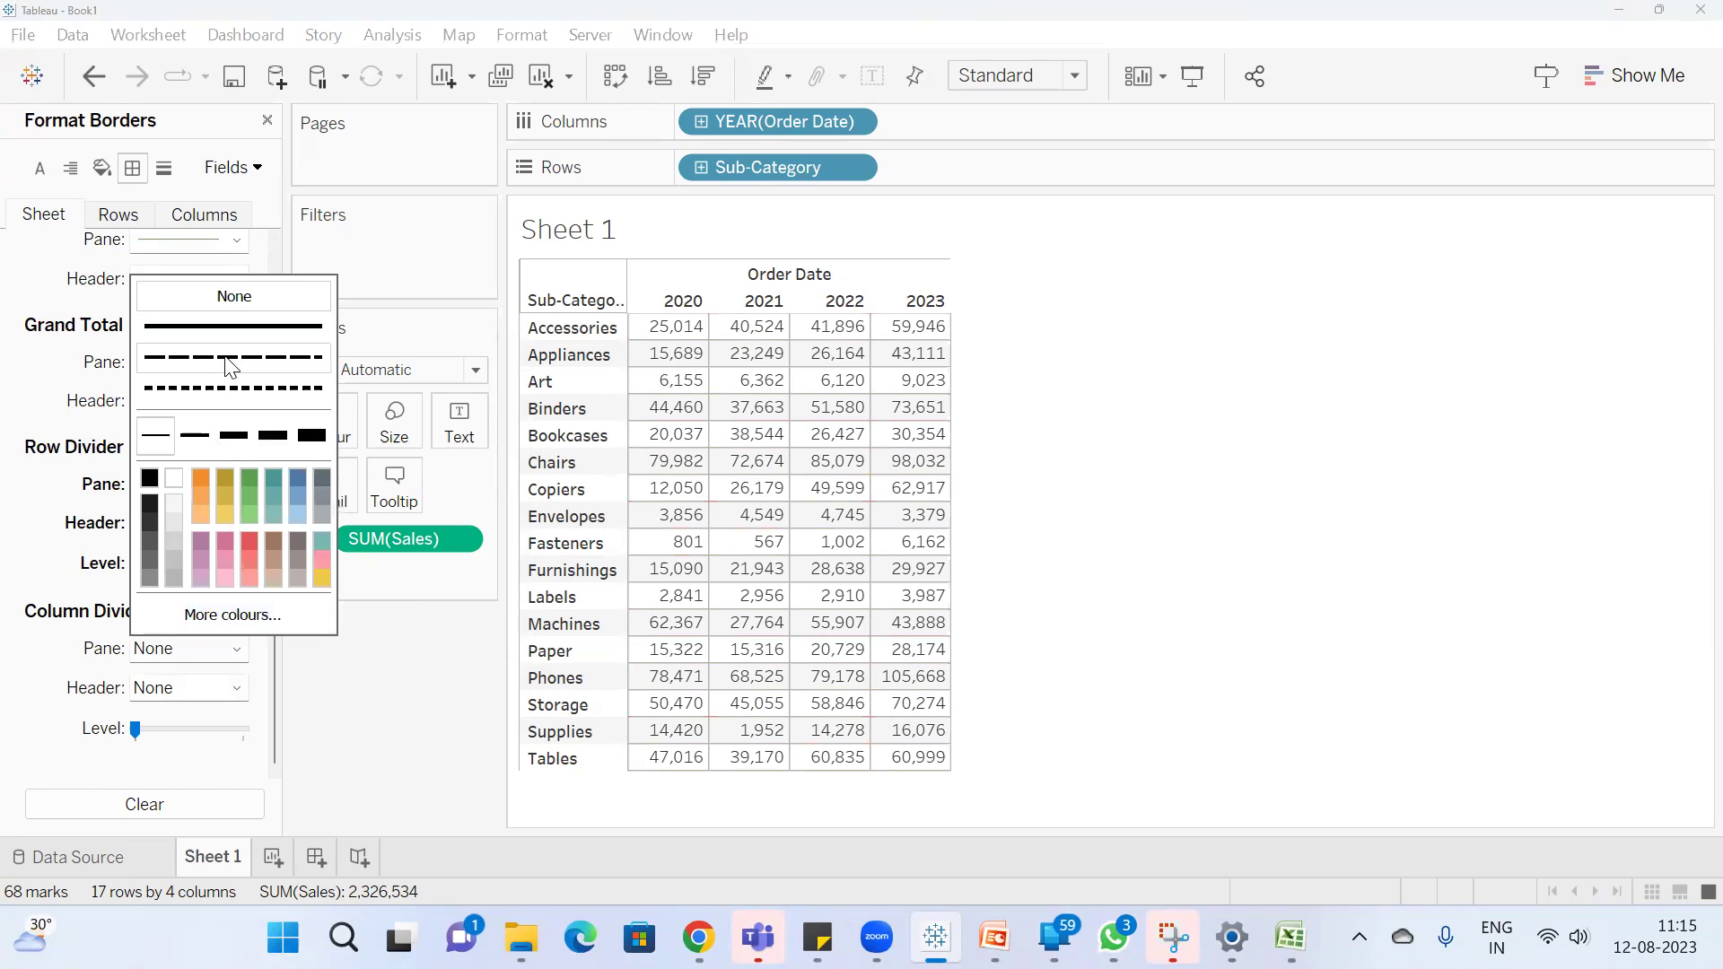
left_click(230, 328)
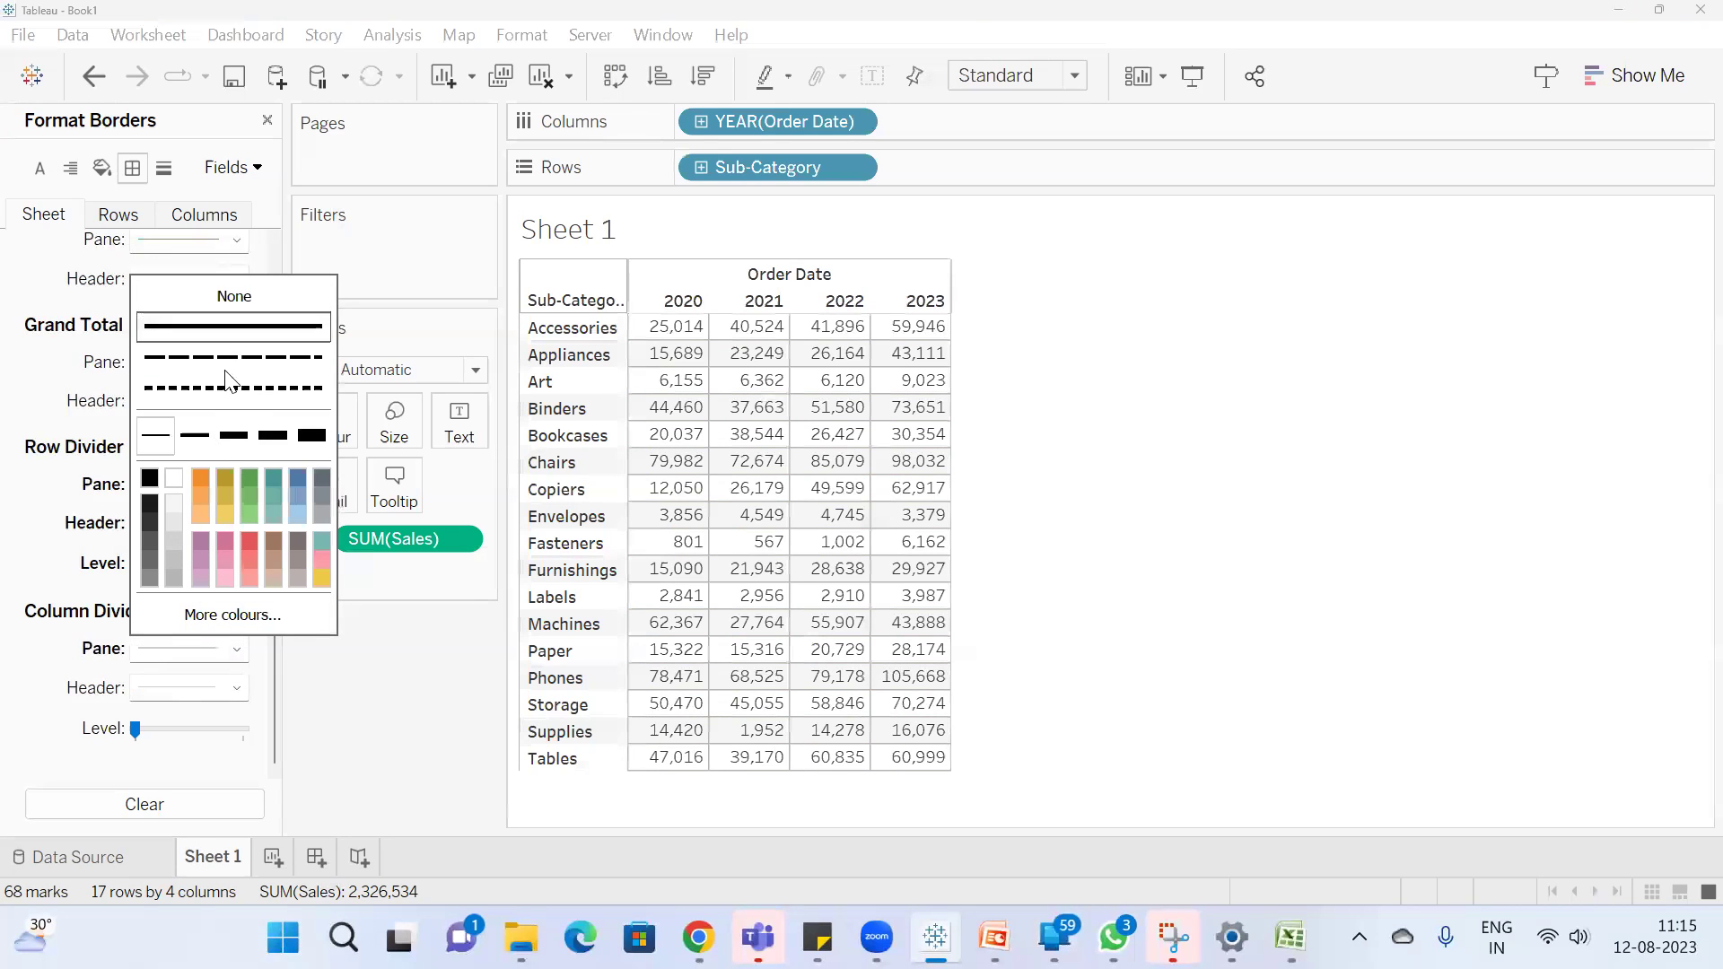
left_click(170, 580)
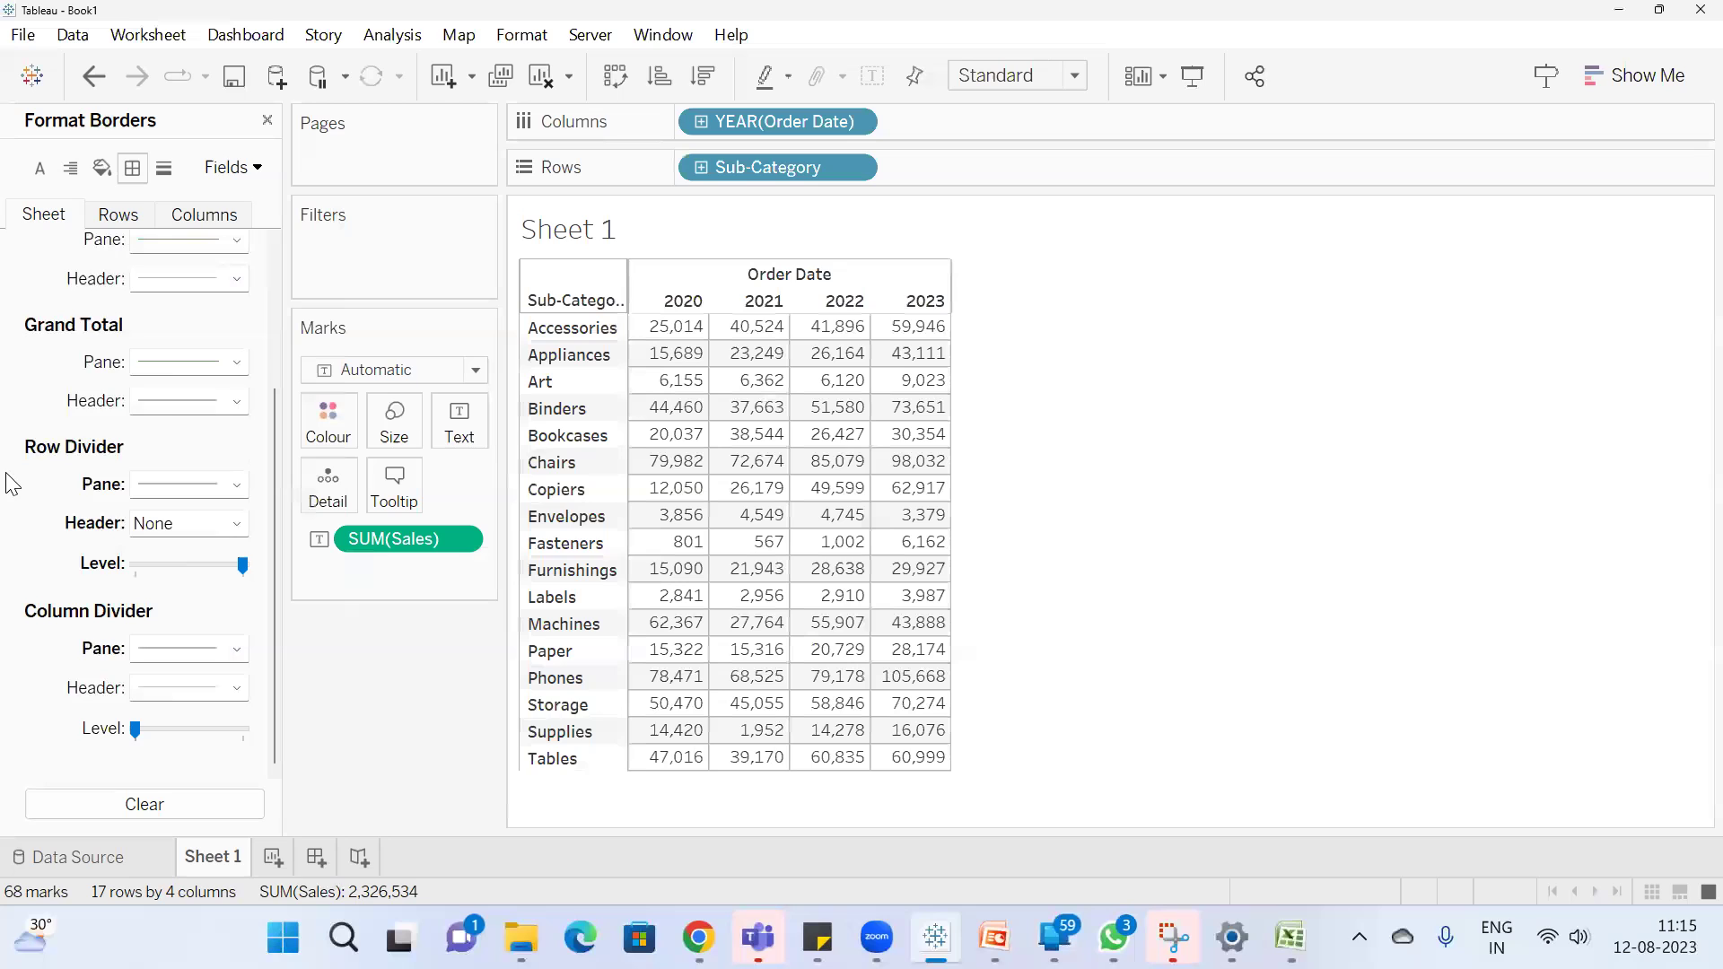
Set the level of both the row divider and the column divider to the maximum
scroll(40, 318, "up", 3)
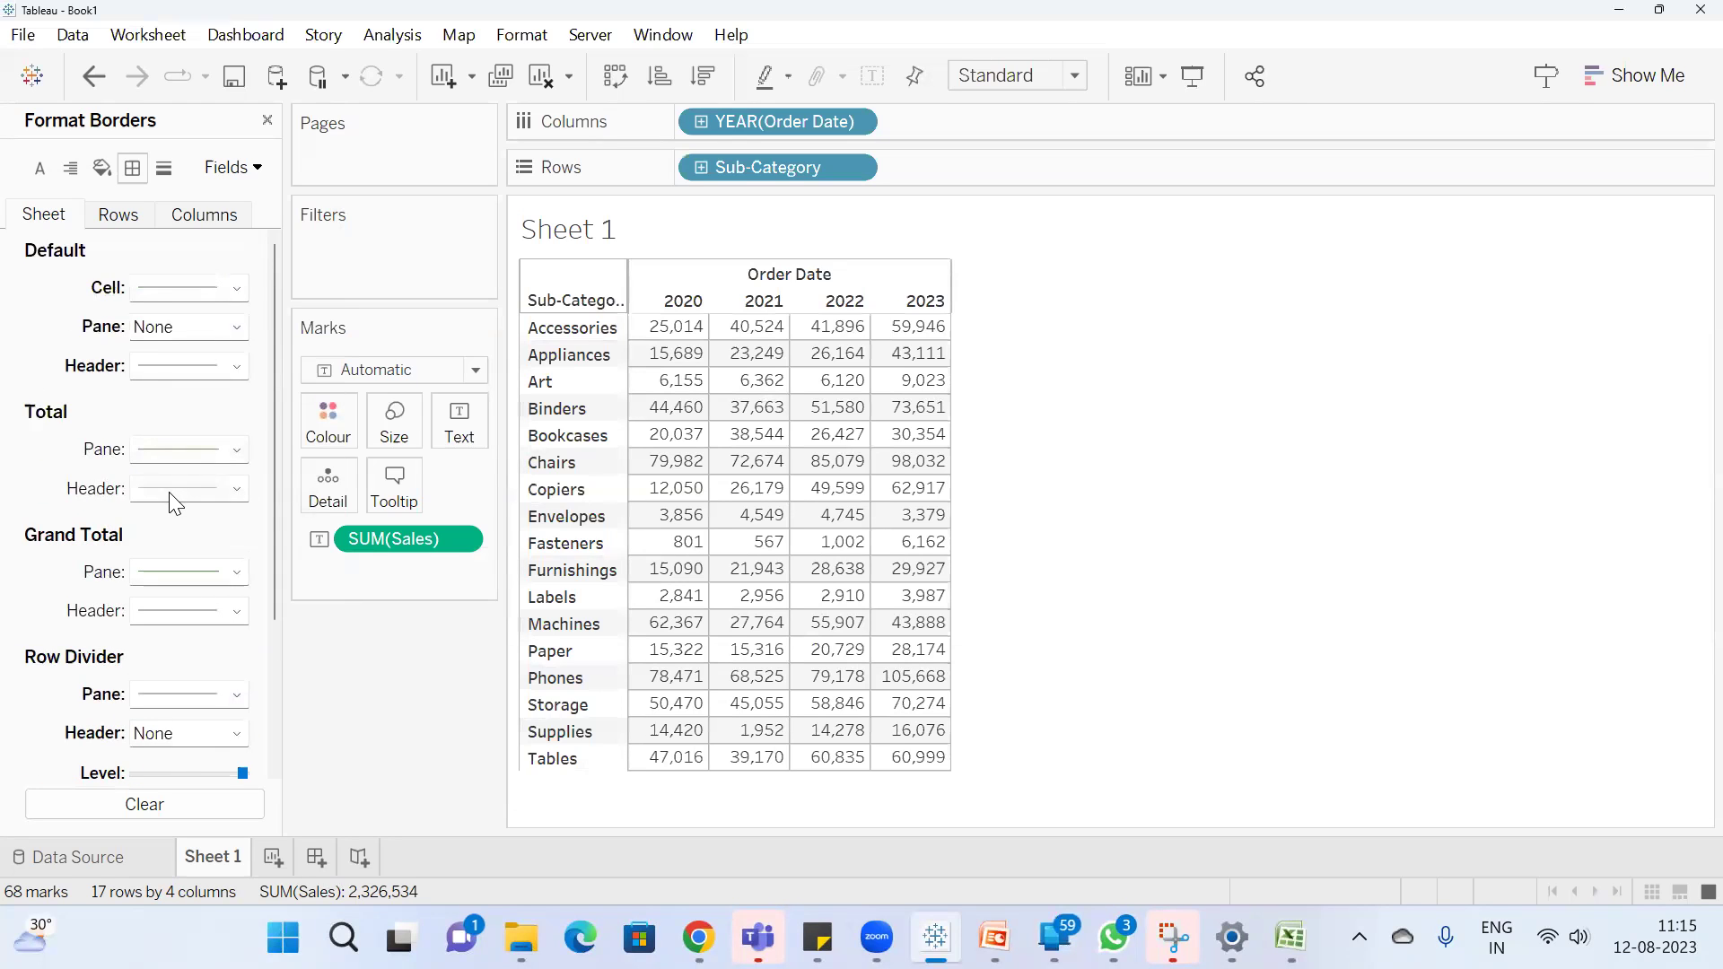
scroll(160, 609, "down", 3)
left_click(135, 565)
left_click_drag(135, 565, 266, 592)
left_click_drag(135, 730, 332, 732)
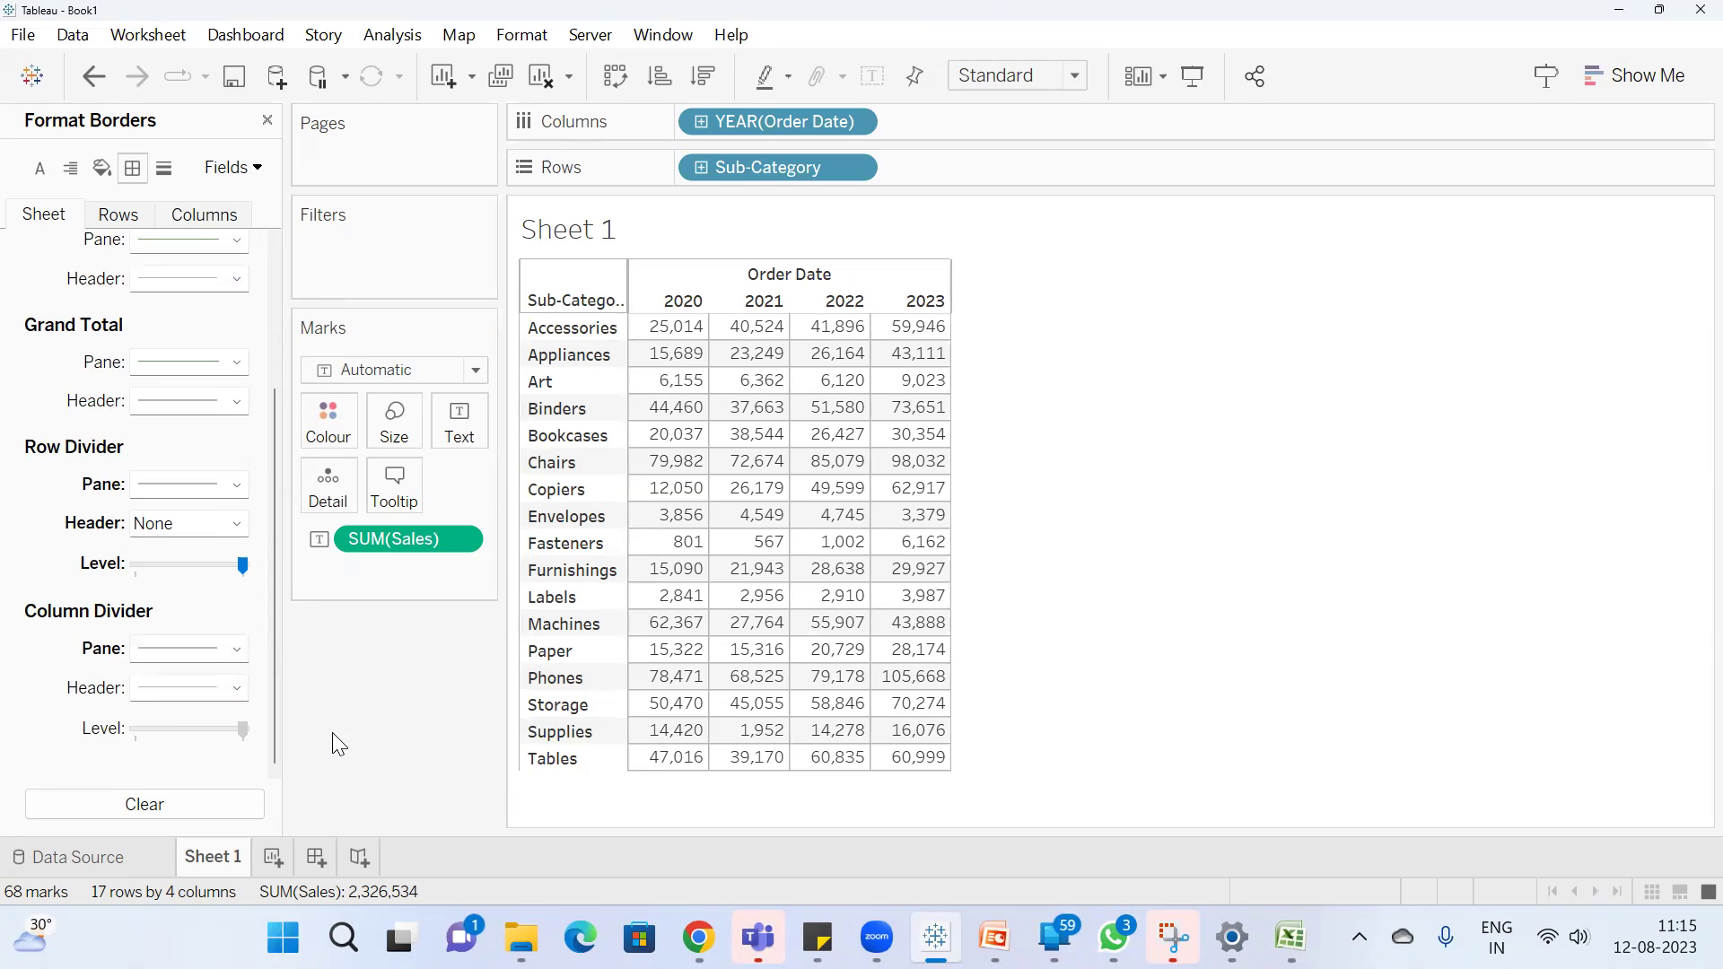
Set the sheet's default pane border to a thin solid light grey line
scroll(8, 404, "up", 5)
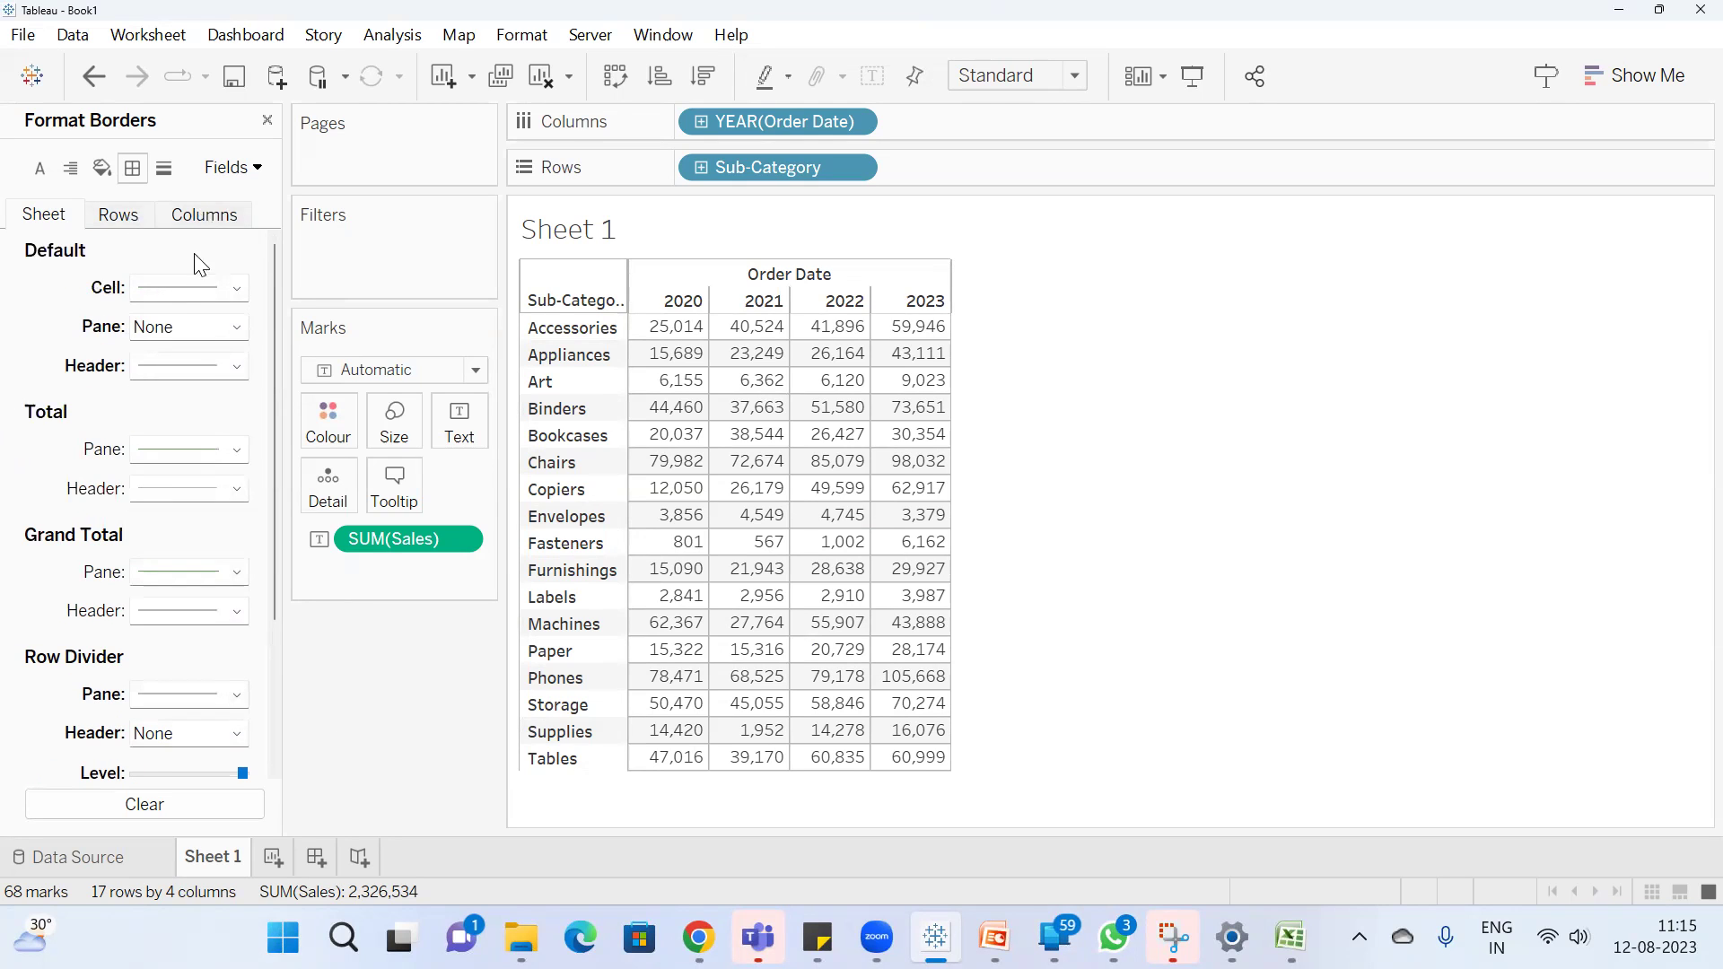
left_click(199, 326)
left_click(233, 392)
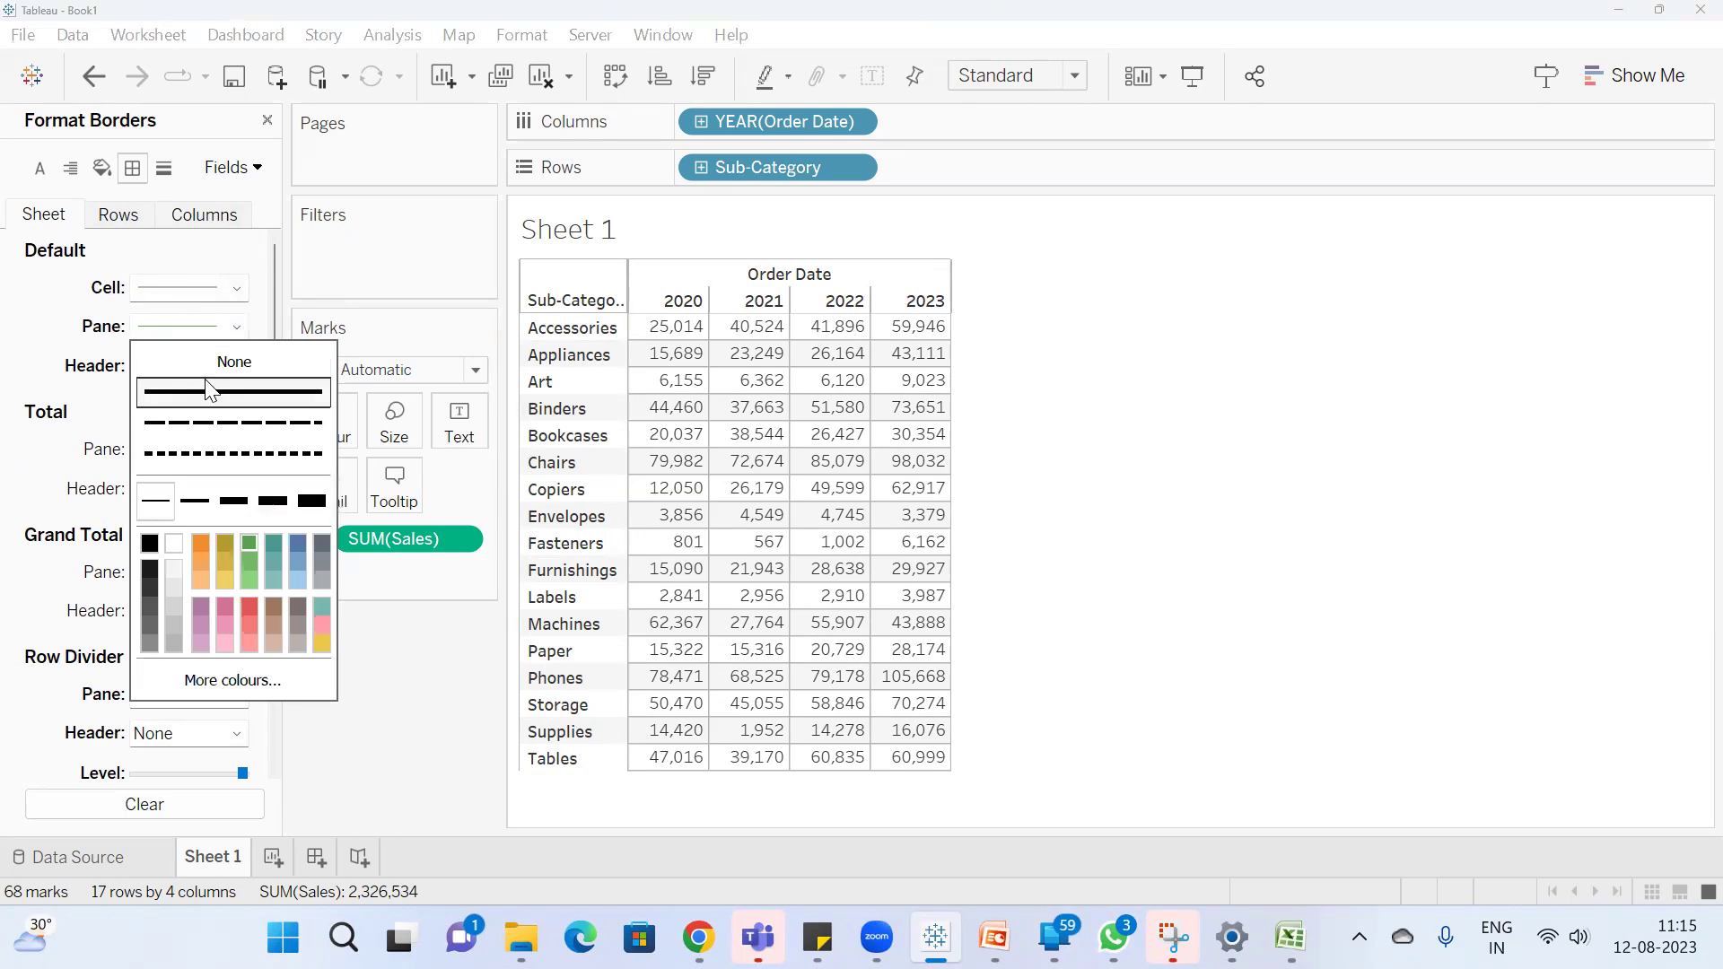
left_click(3, 298)
Check the line style and colour options of the sheet's default cell, pane and header borders
left_click(192, 289)
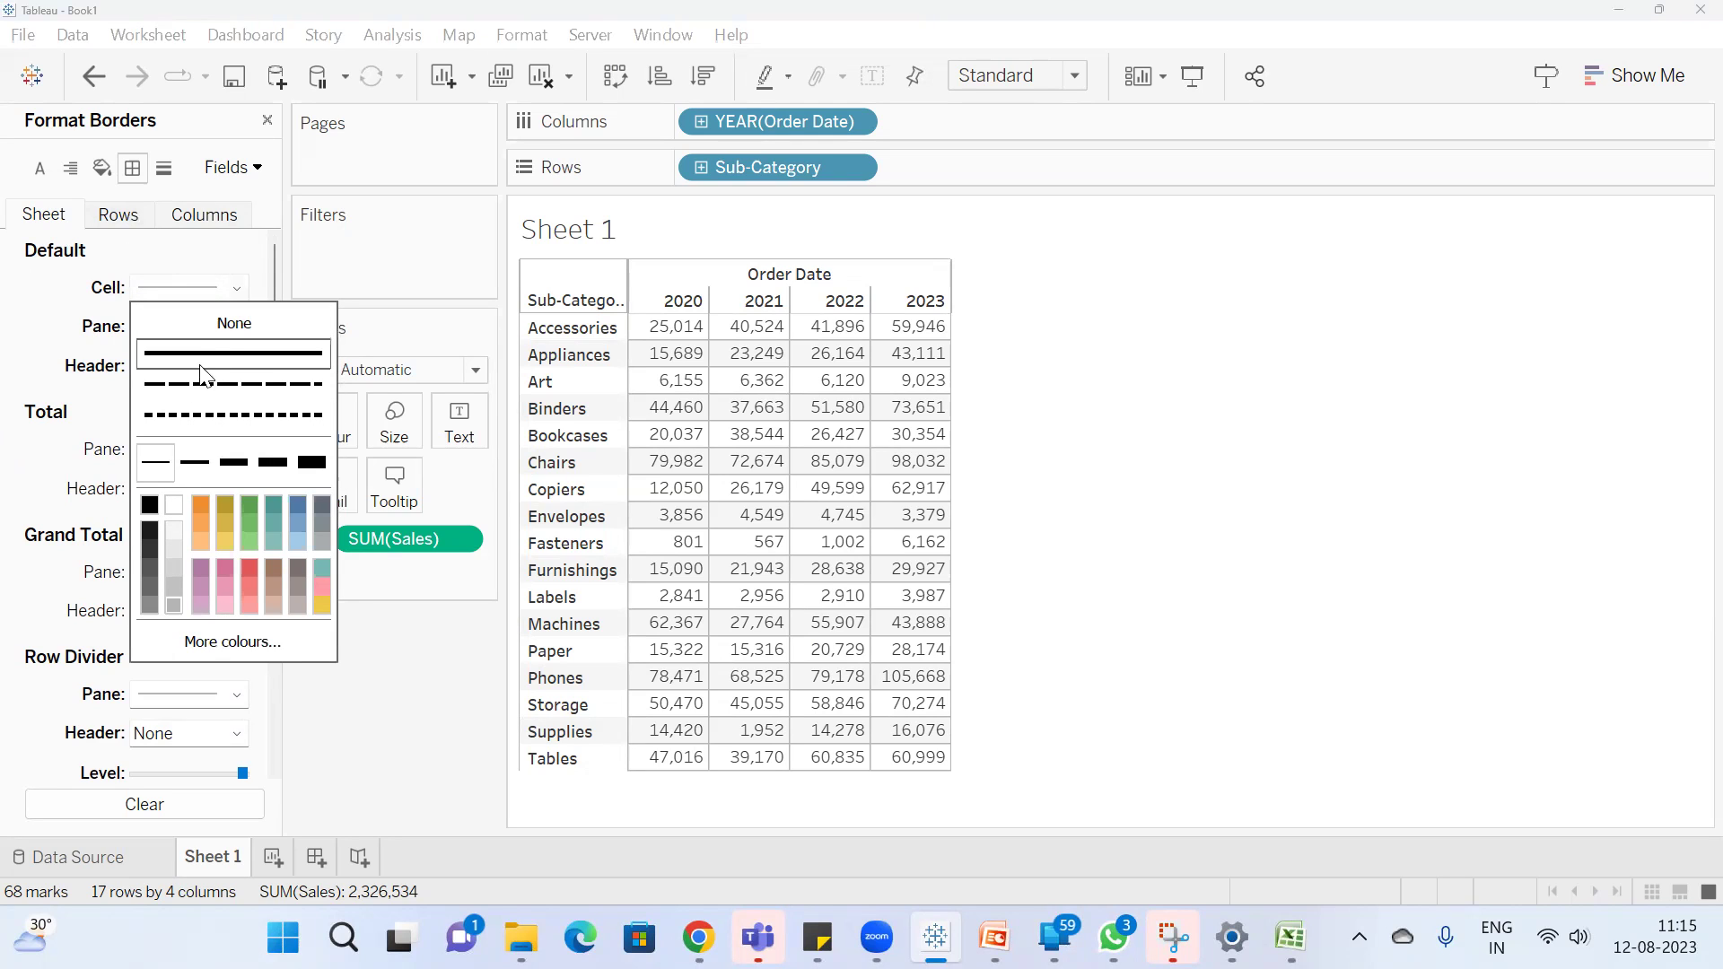
left_click(56, 368)
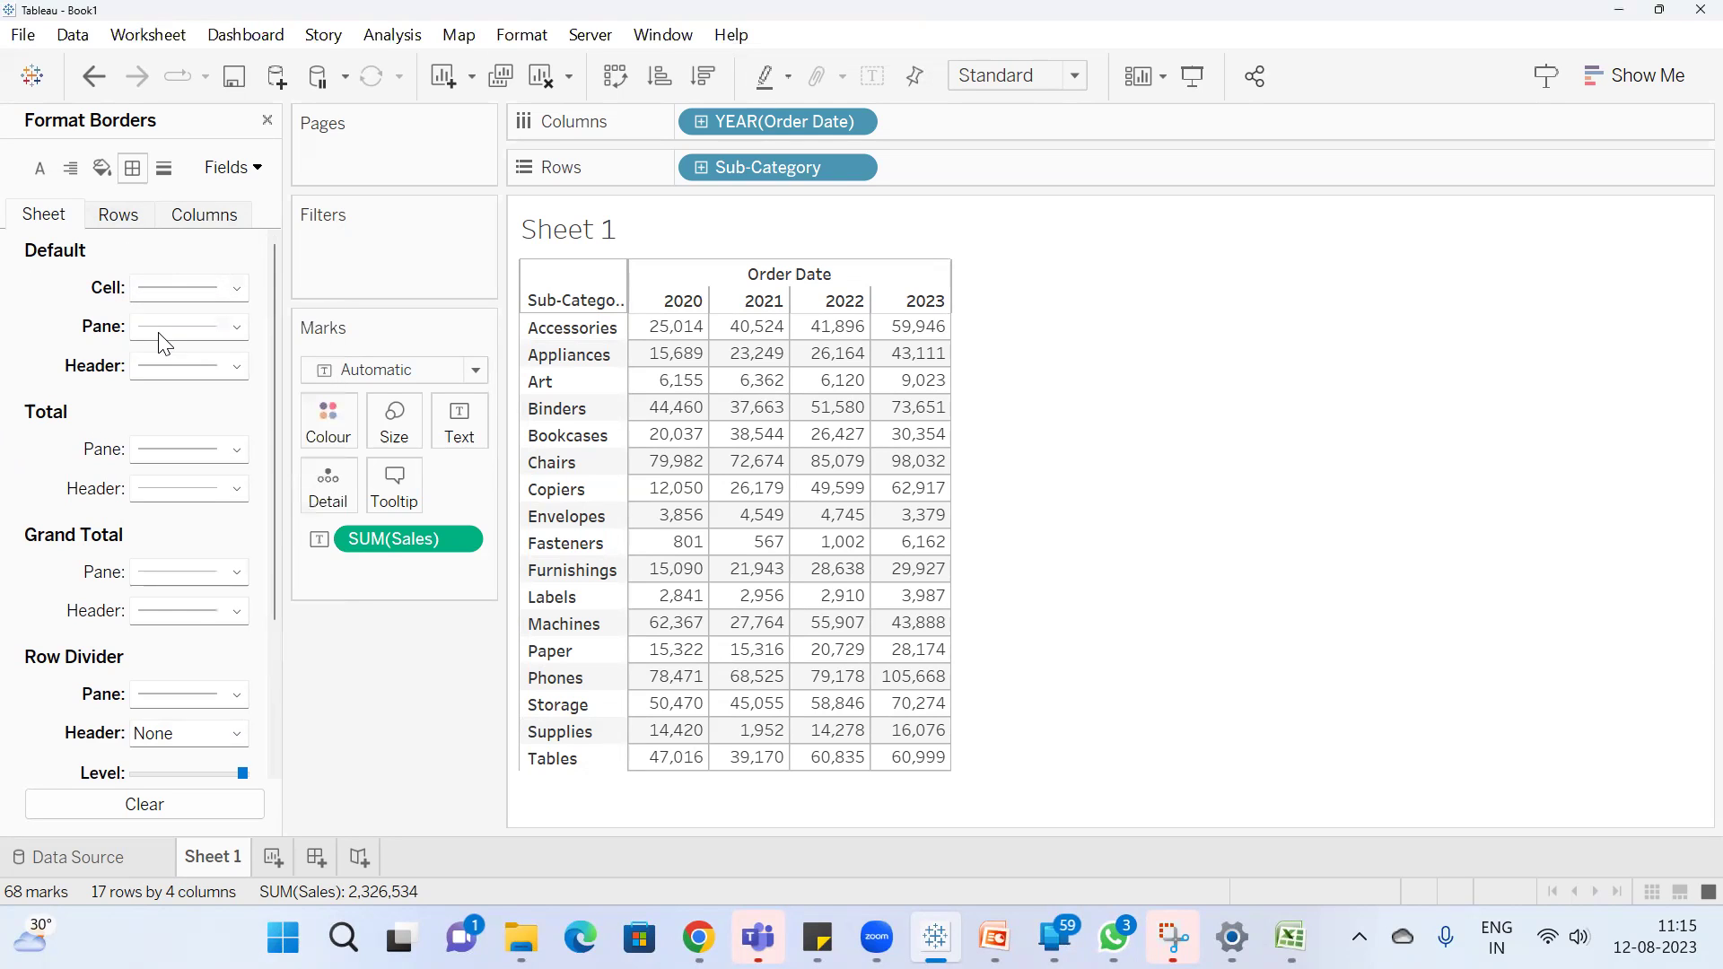
left_click(171, 327)
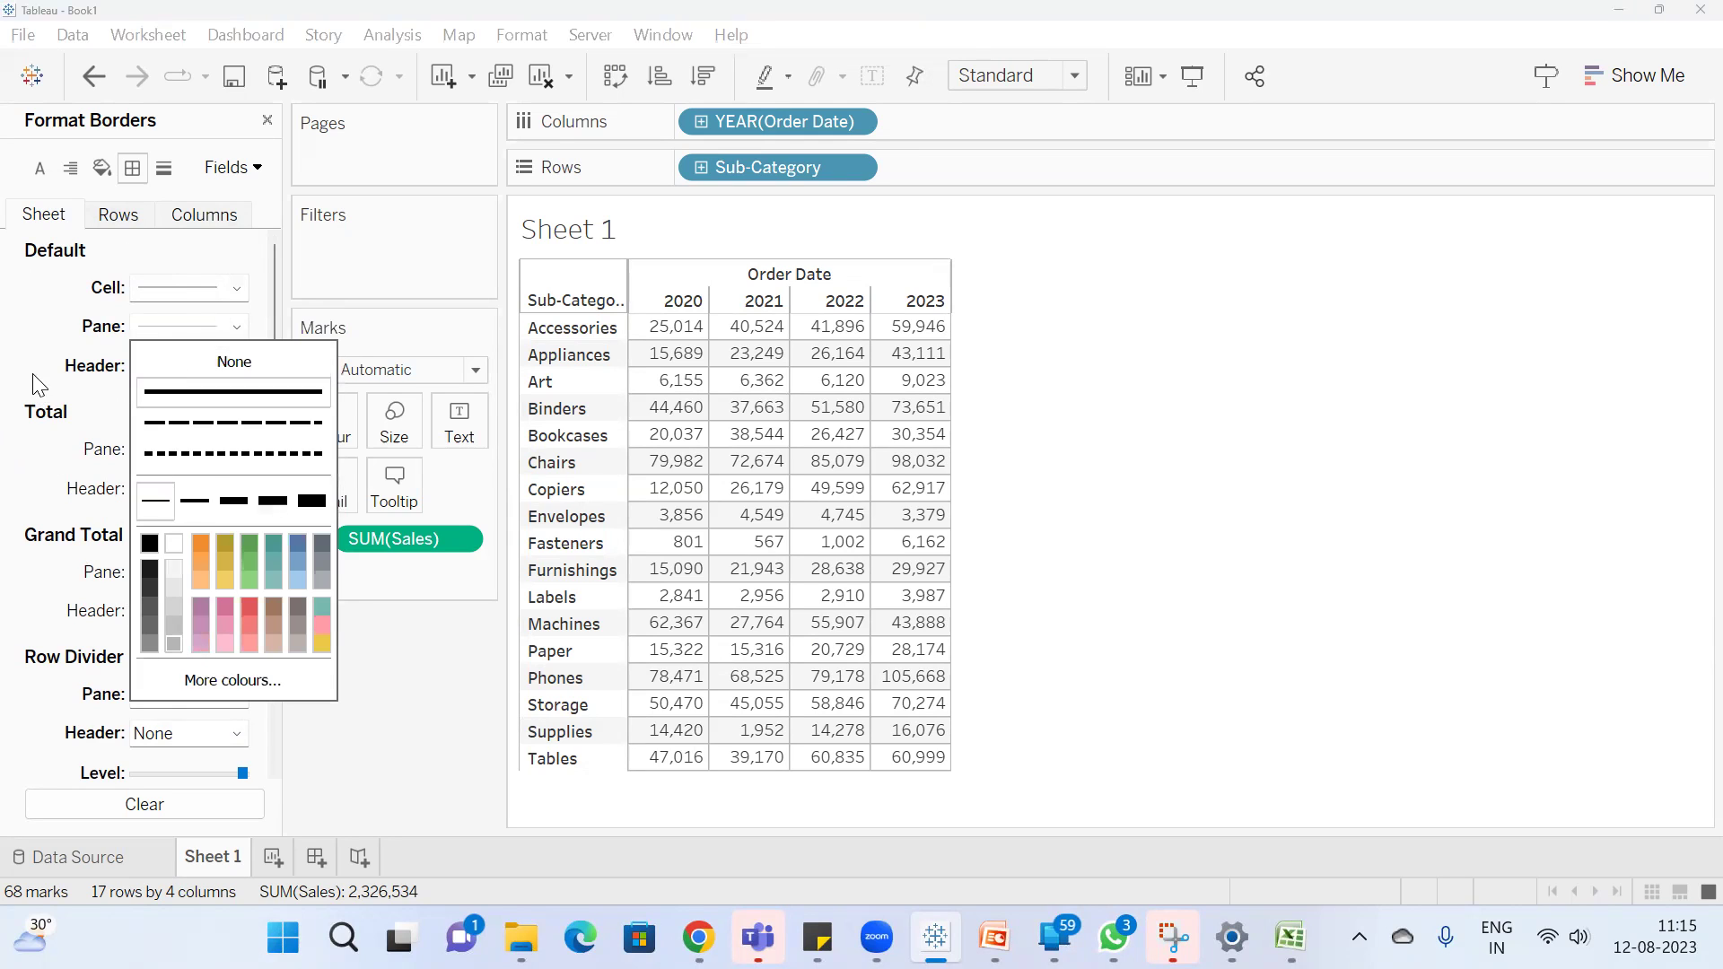
left_click(37, 384)
left_click(171, 367)
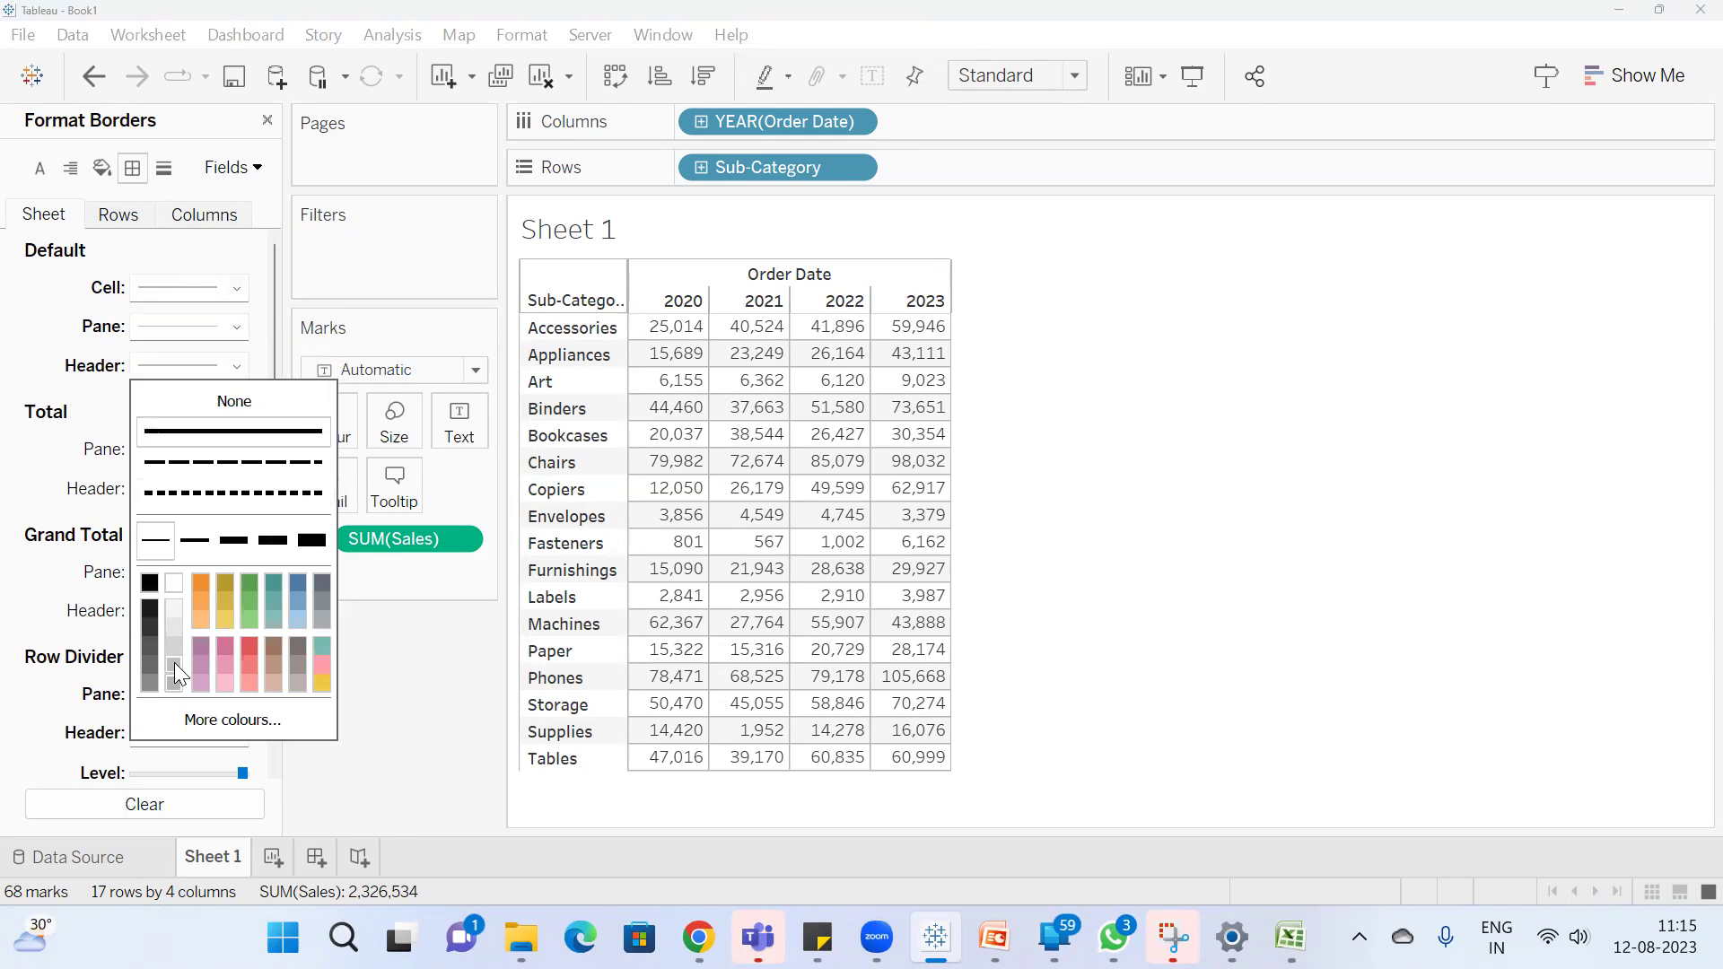
left_click(4, 386)
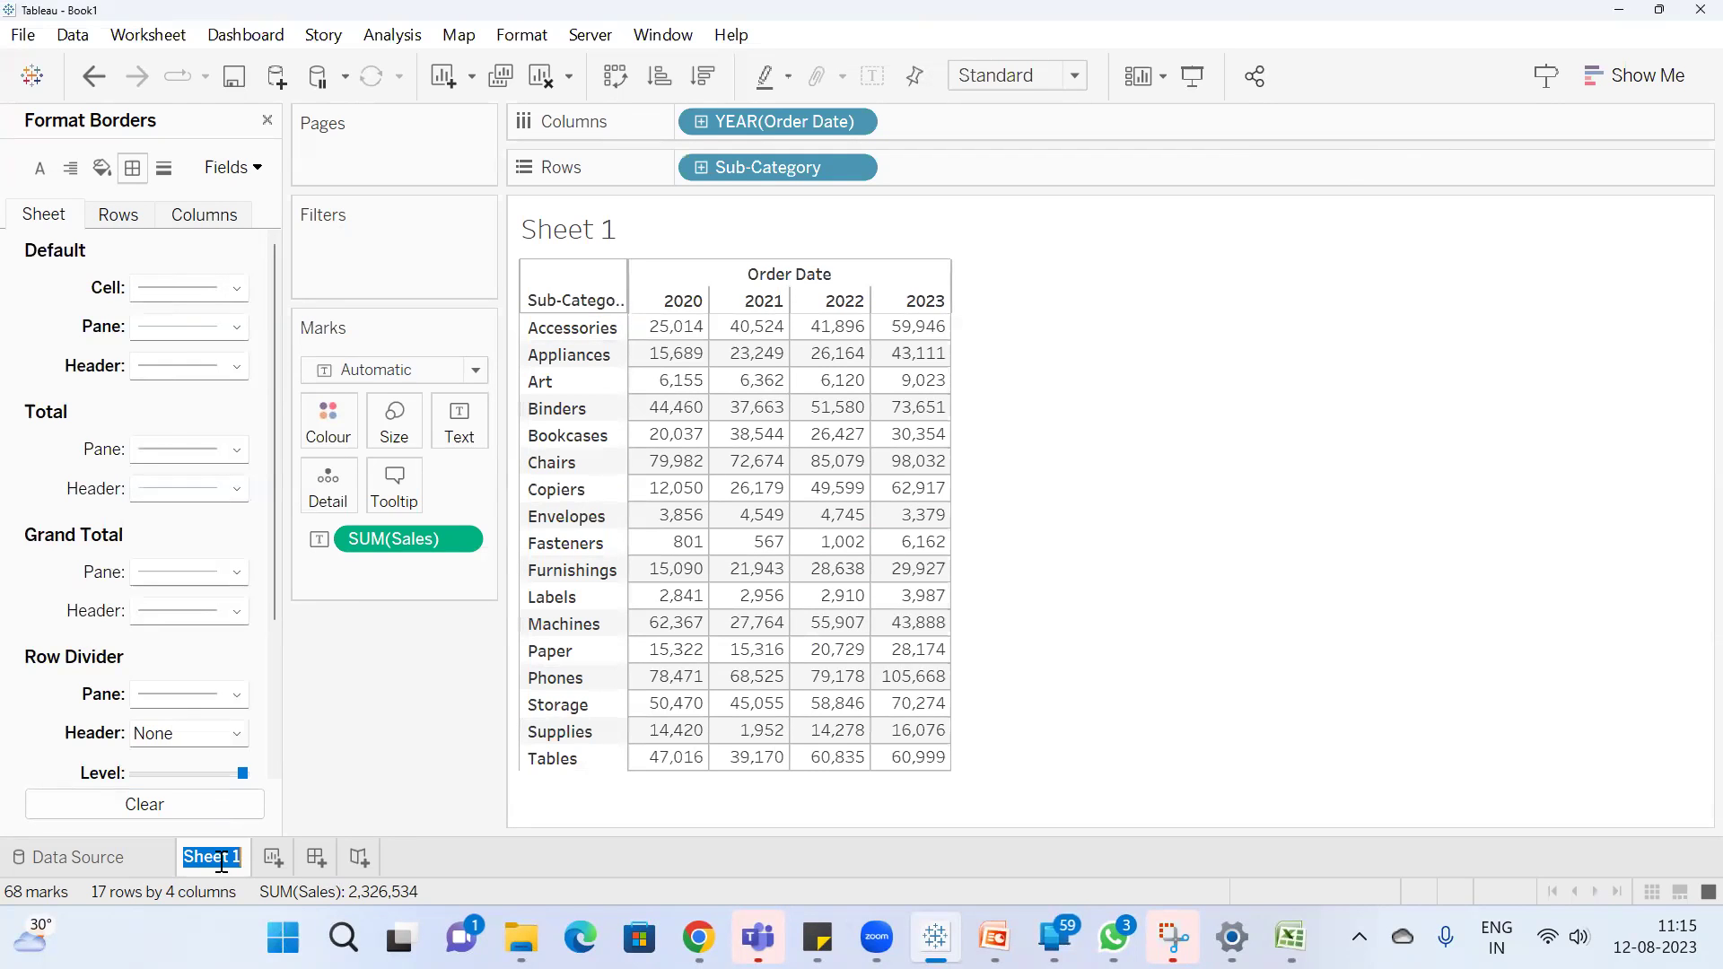
Rename the sales table sheet as Cross table
type("Cross table")
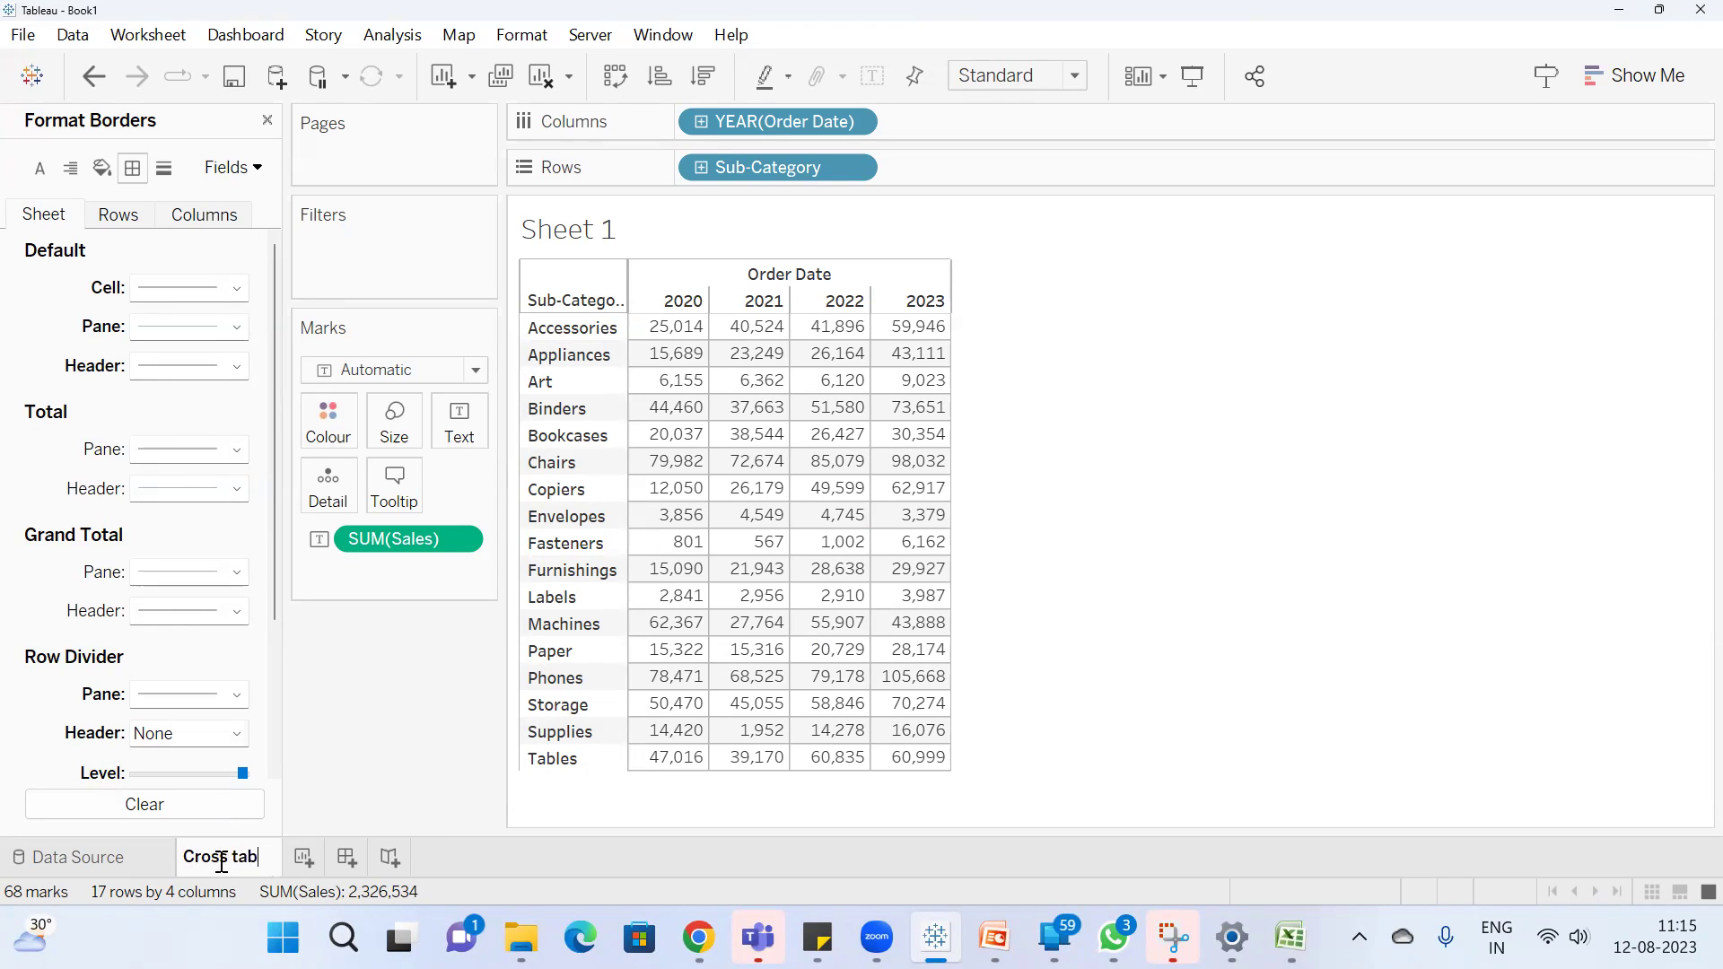
key("Return")
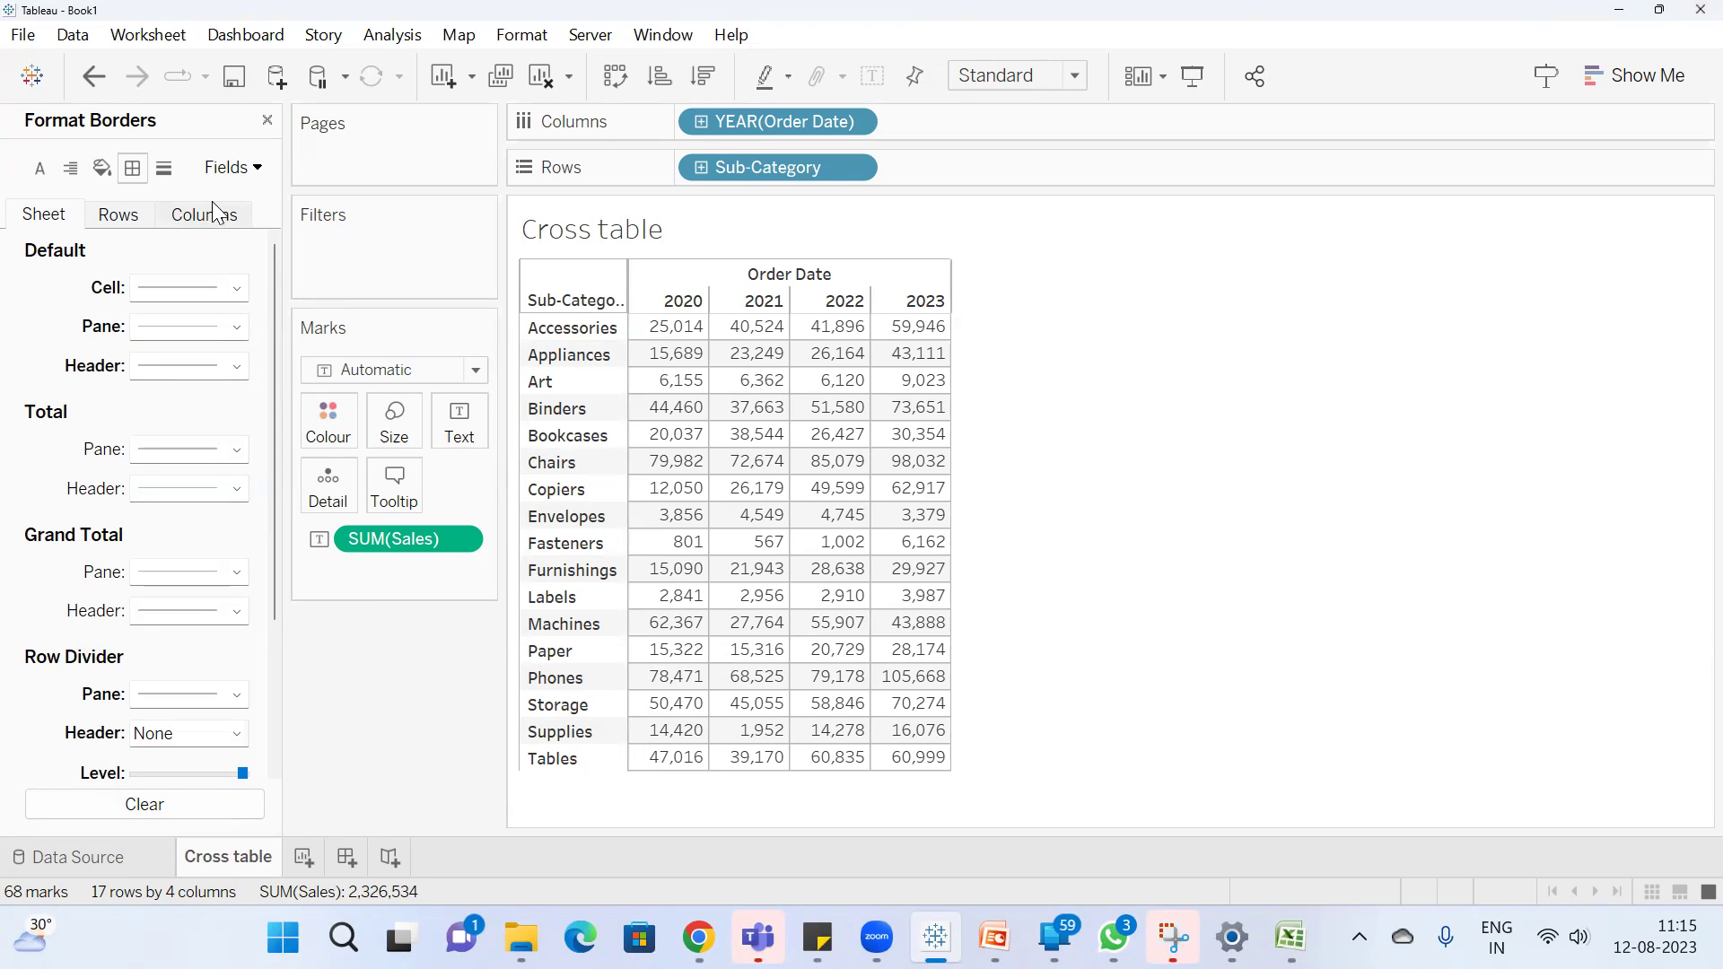
left_click(164, 167)
Add a new worksheet and name it Donut Chart
left_click(314, 851)
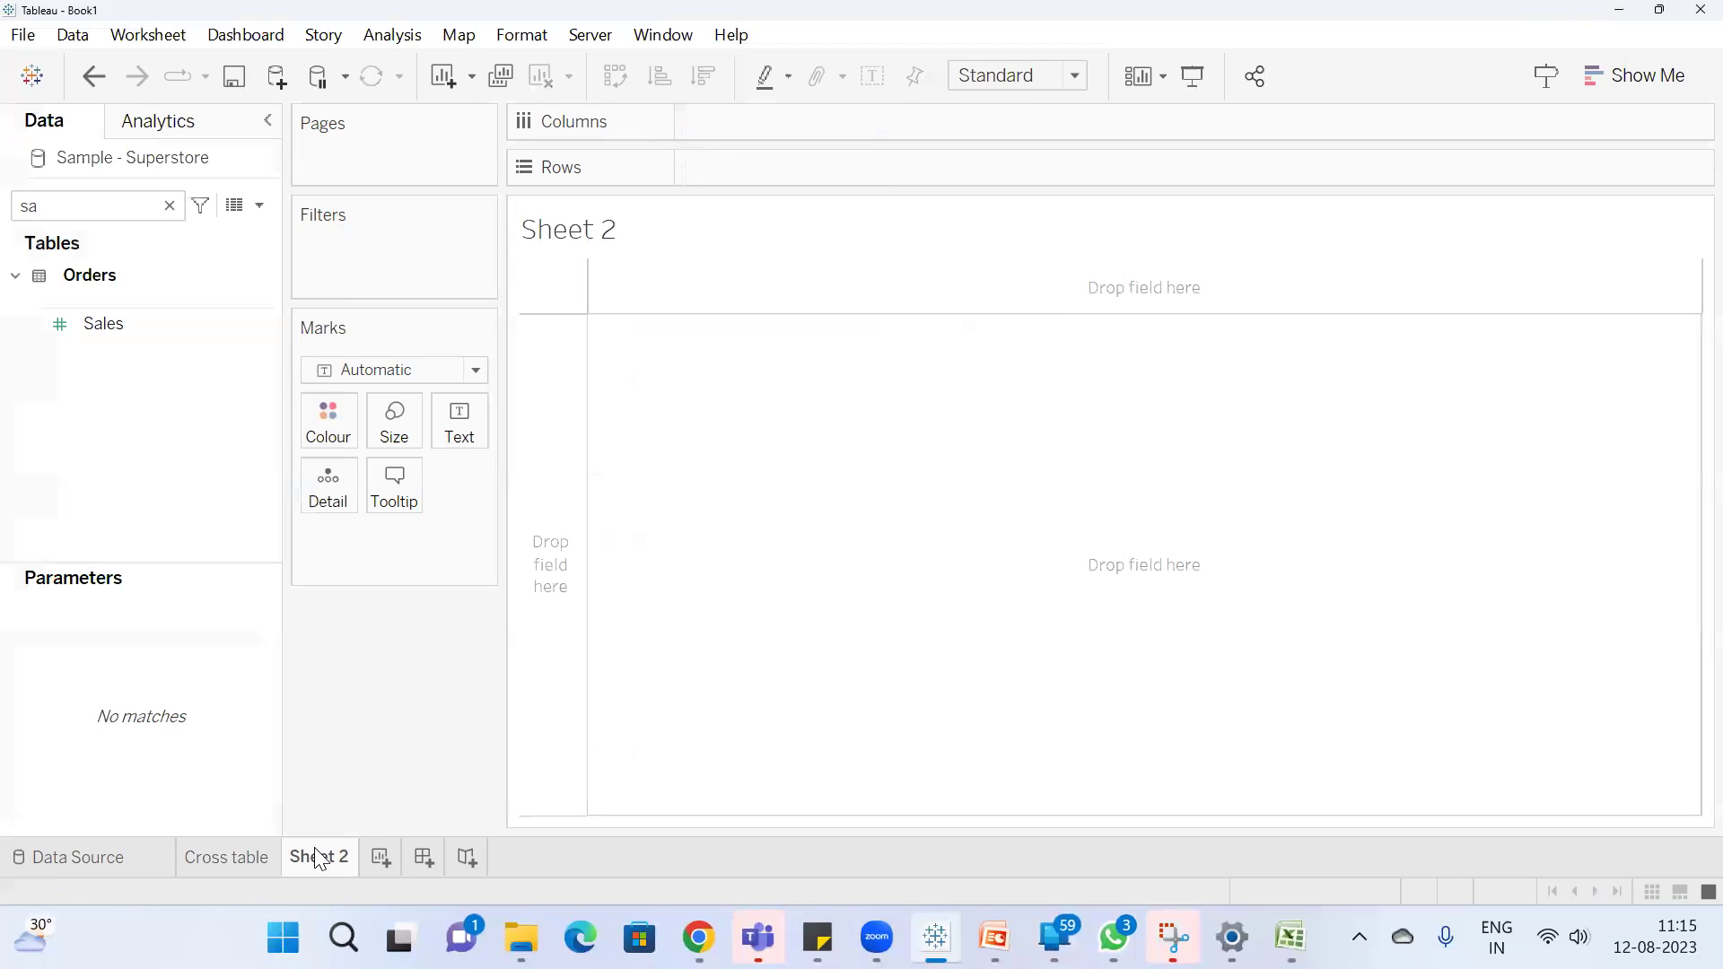
type("Donut Chart")
key("Return")
Build a bar chart of Sales by Category, finding the Category field by searching the data fields for "cat"
double_click(114, 323)
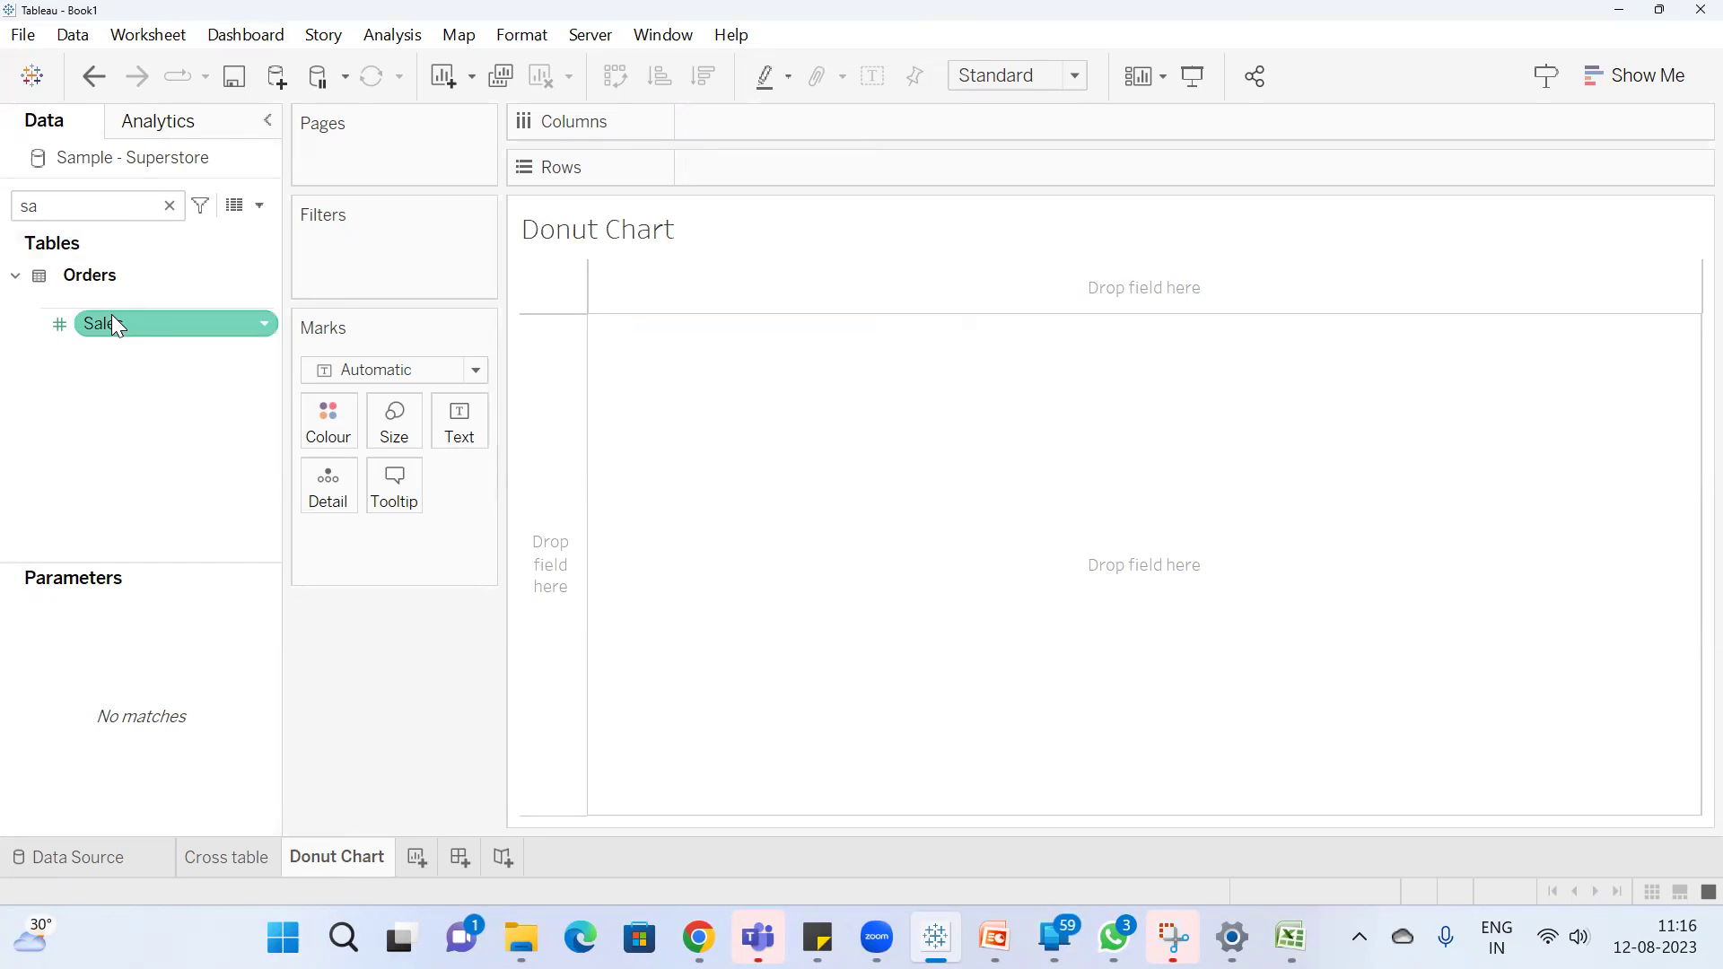
left_click(170, 207)
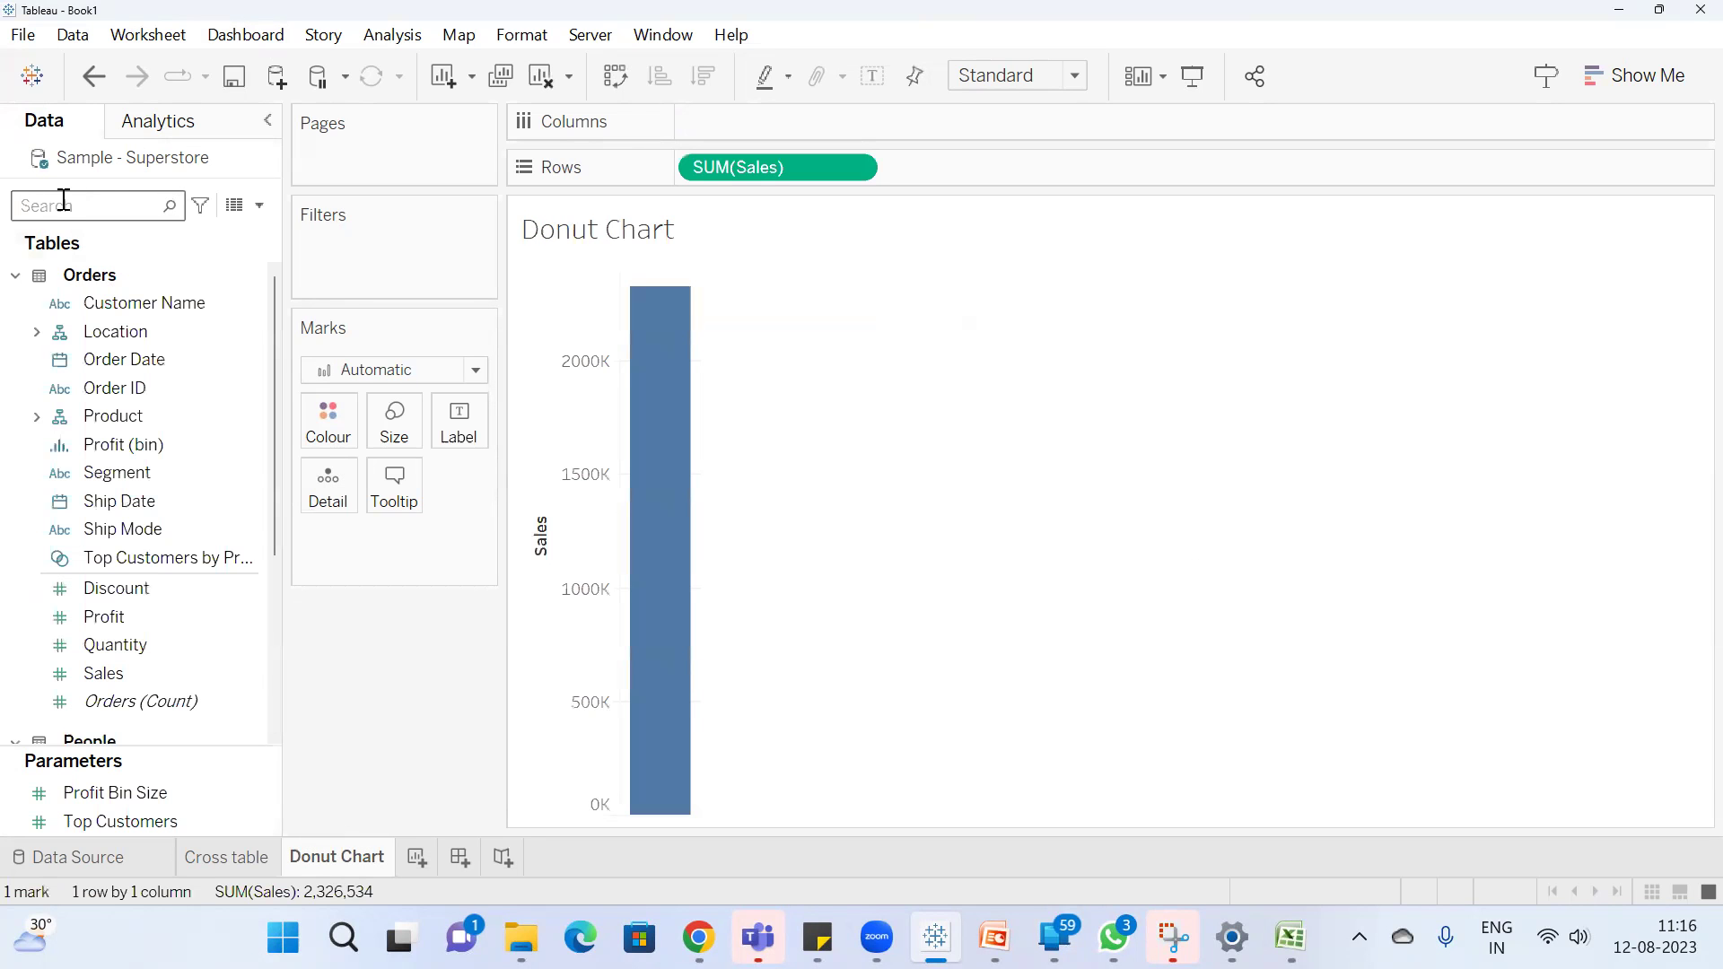
type("cat")
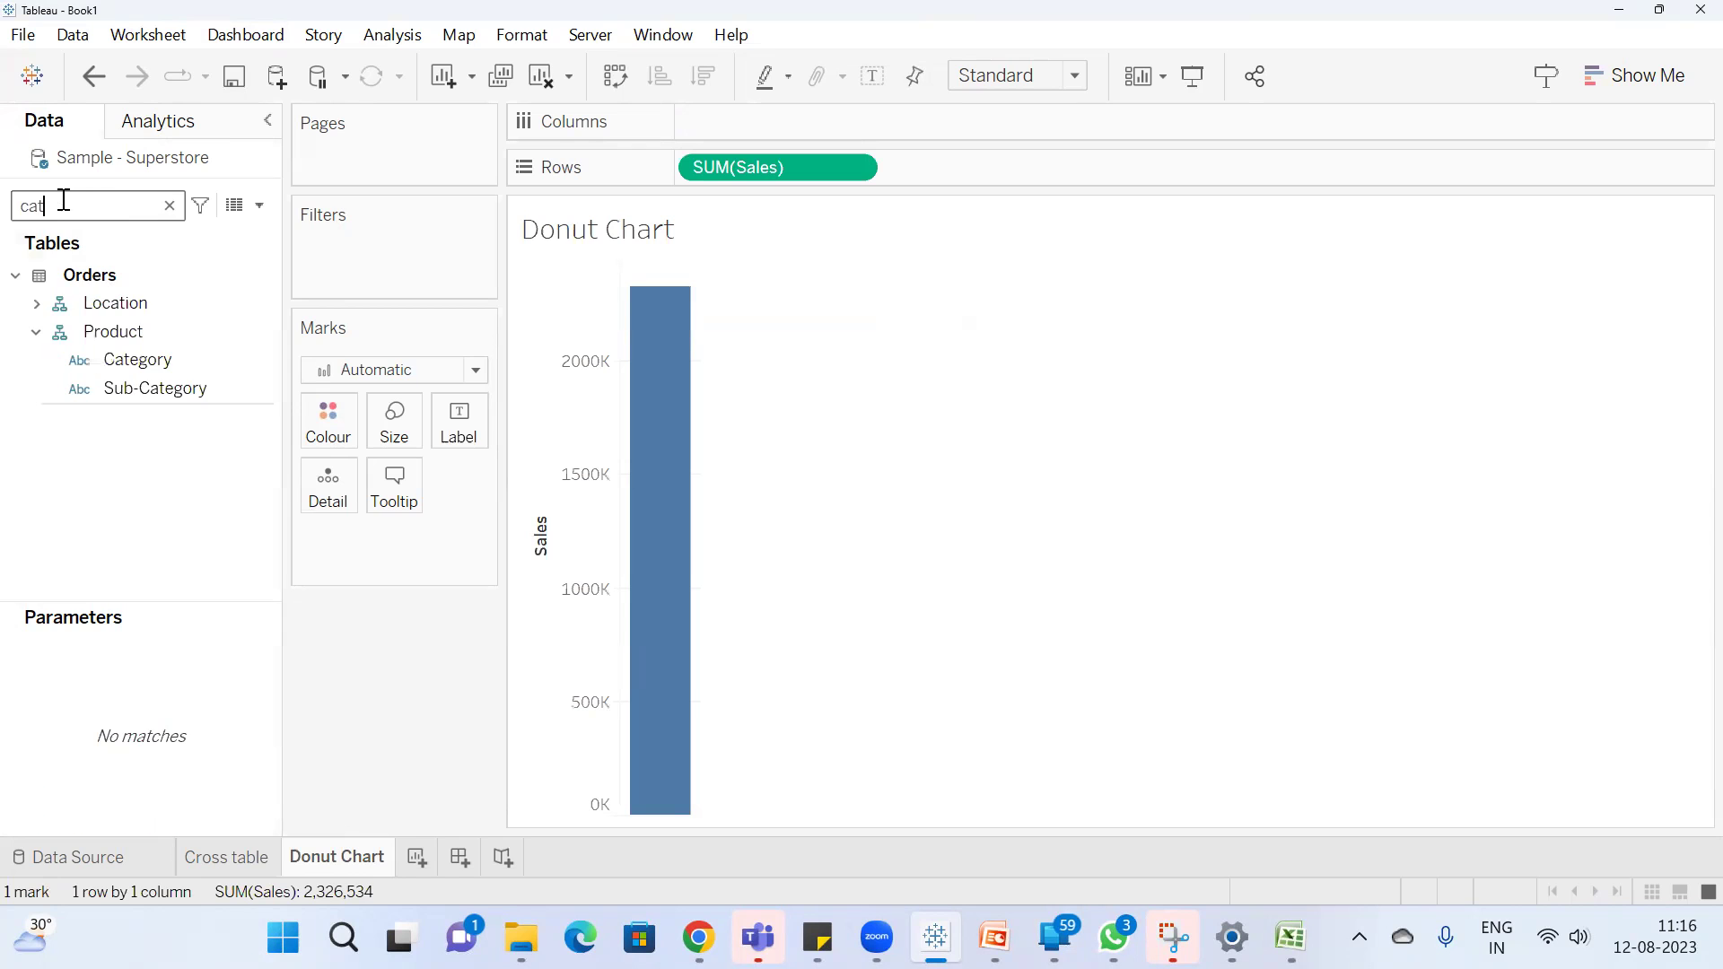
left_click(183, 359)
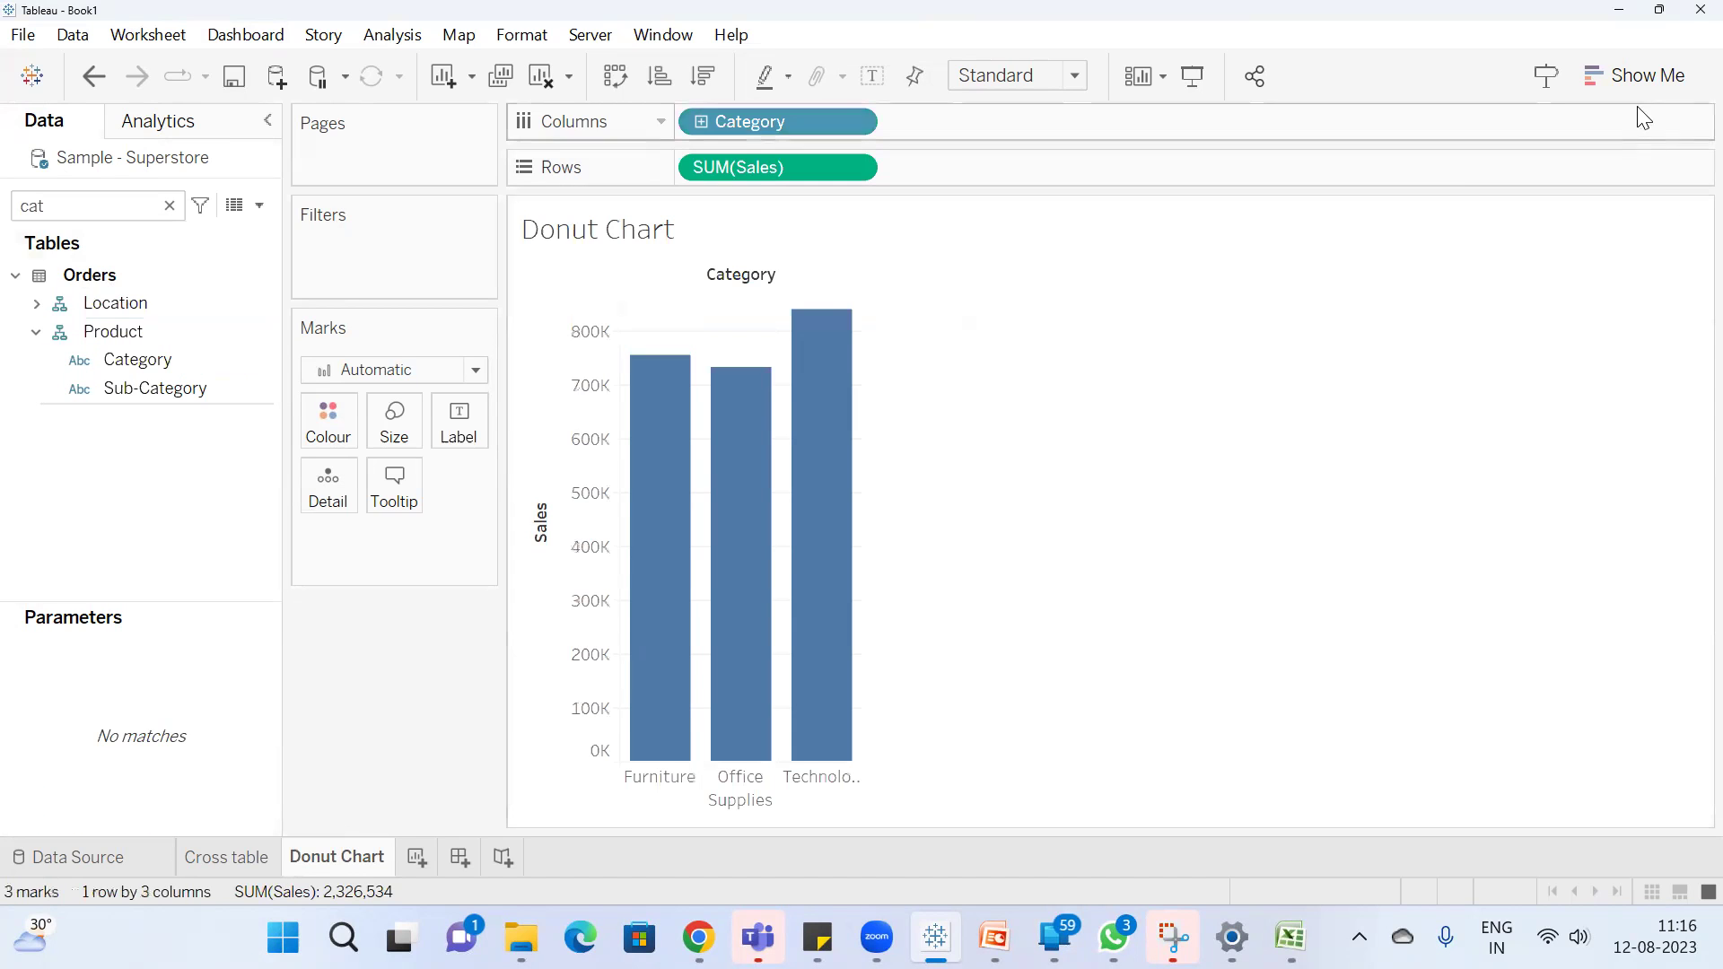
Convert the Sales by Category bar chart into a pie chart and close the chart type suggestions
left_click(1630, 79)
left_click(1659, 223)
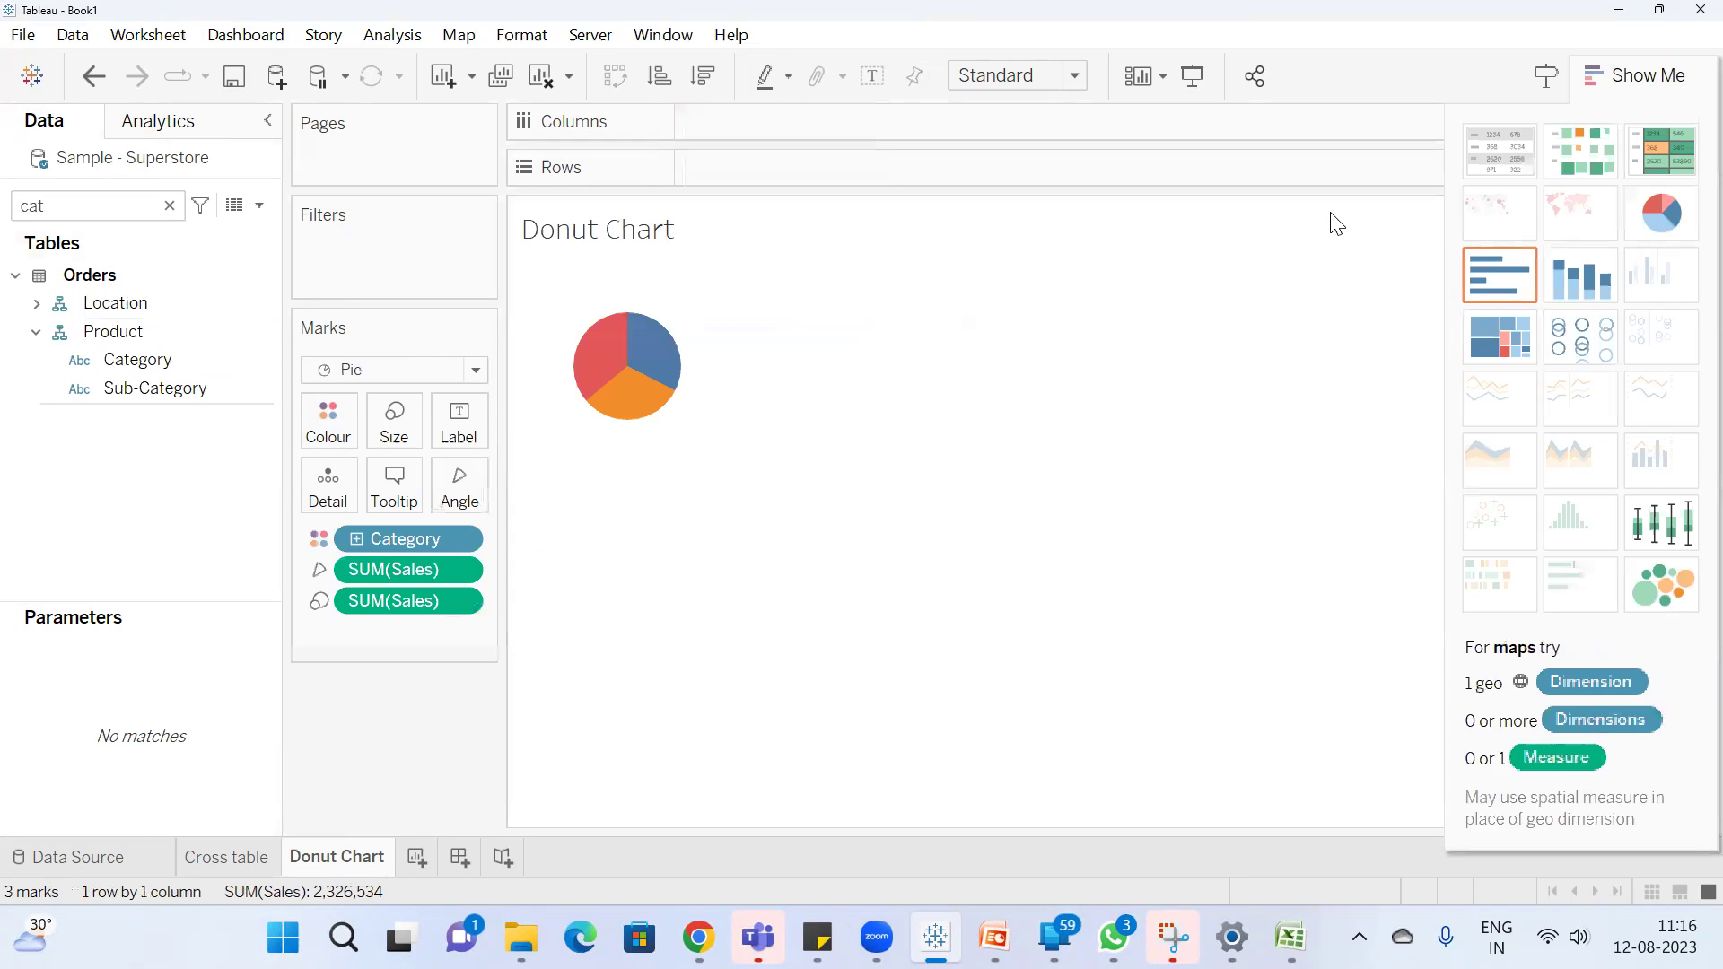
left_click(1688, 78)
Add a calculated SUM(0) measure to Rows as a placeholder axis for the pie
double_click(785, 174)
type("sum")
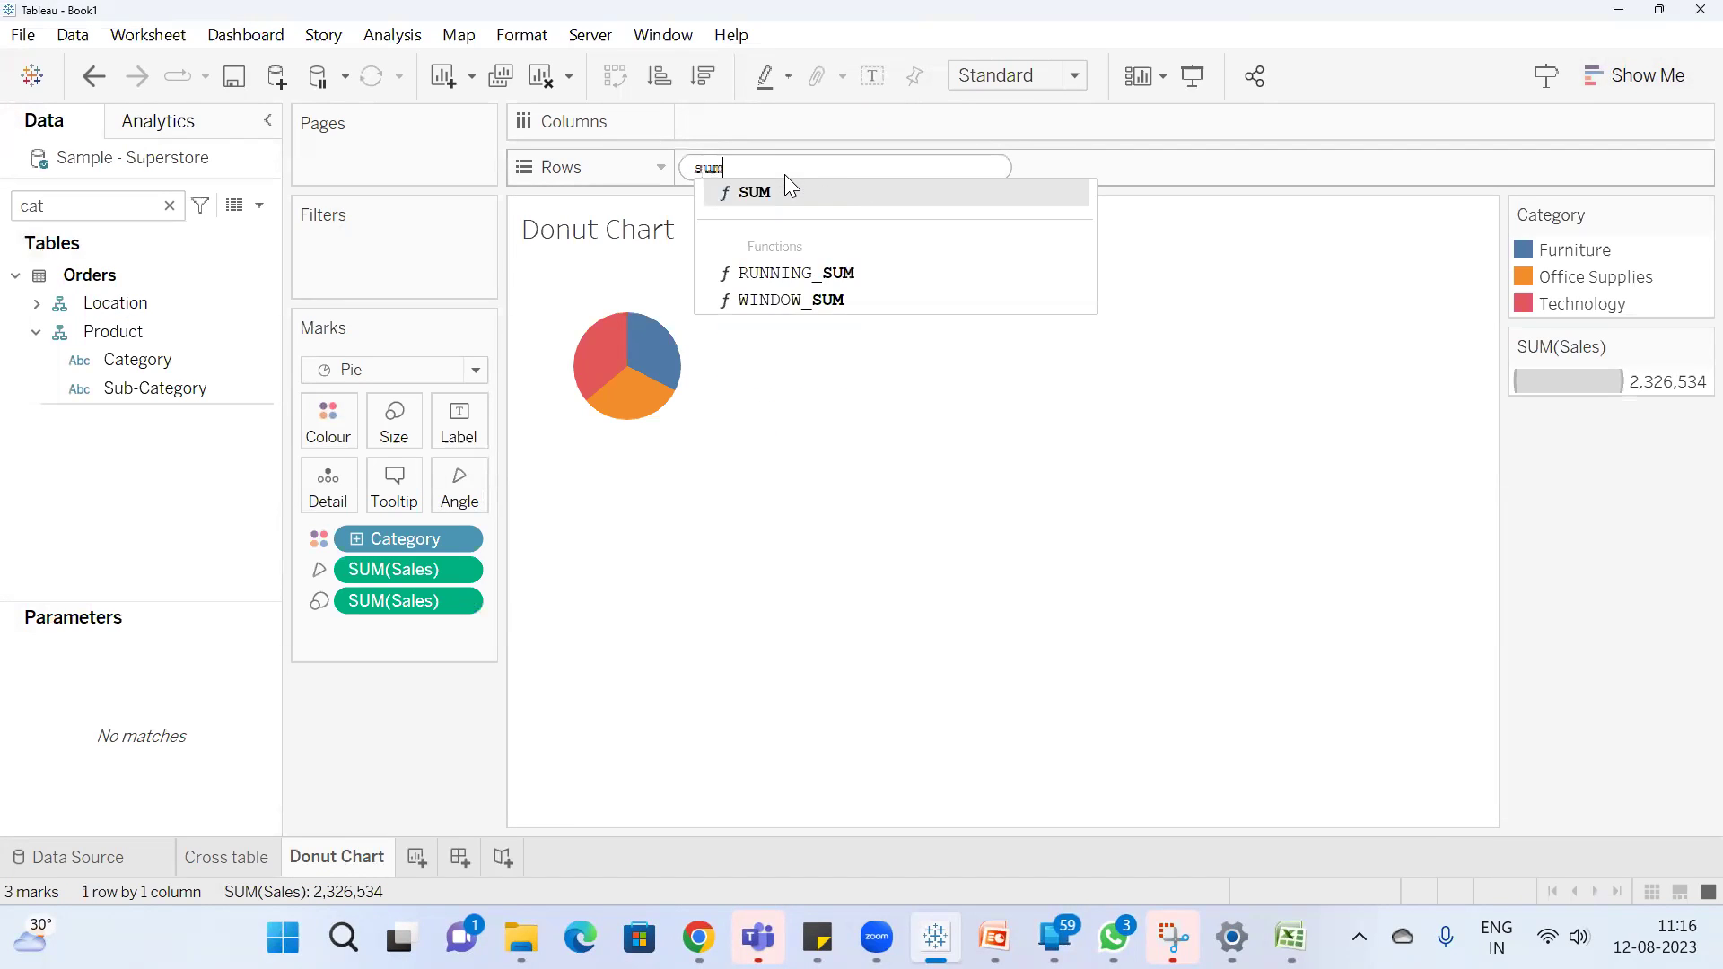
key("Return")
type("0")
key("Return")
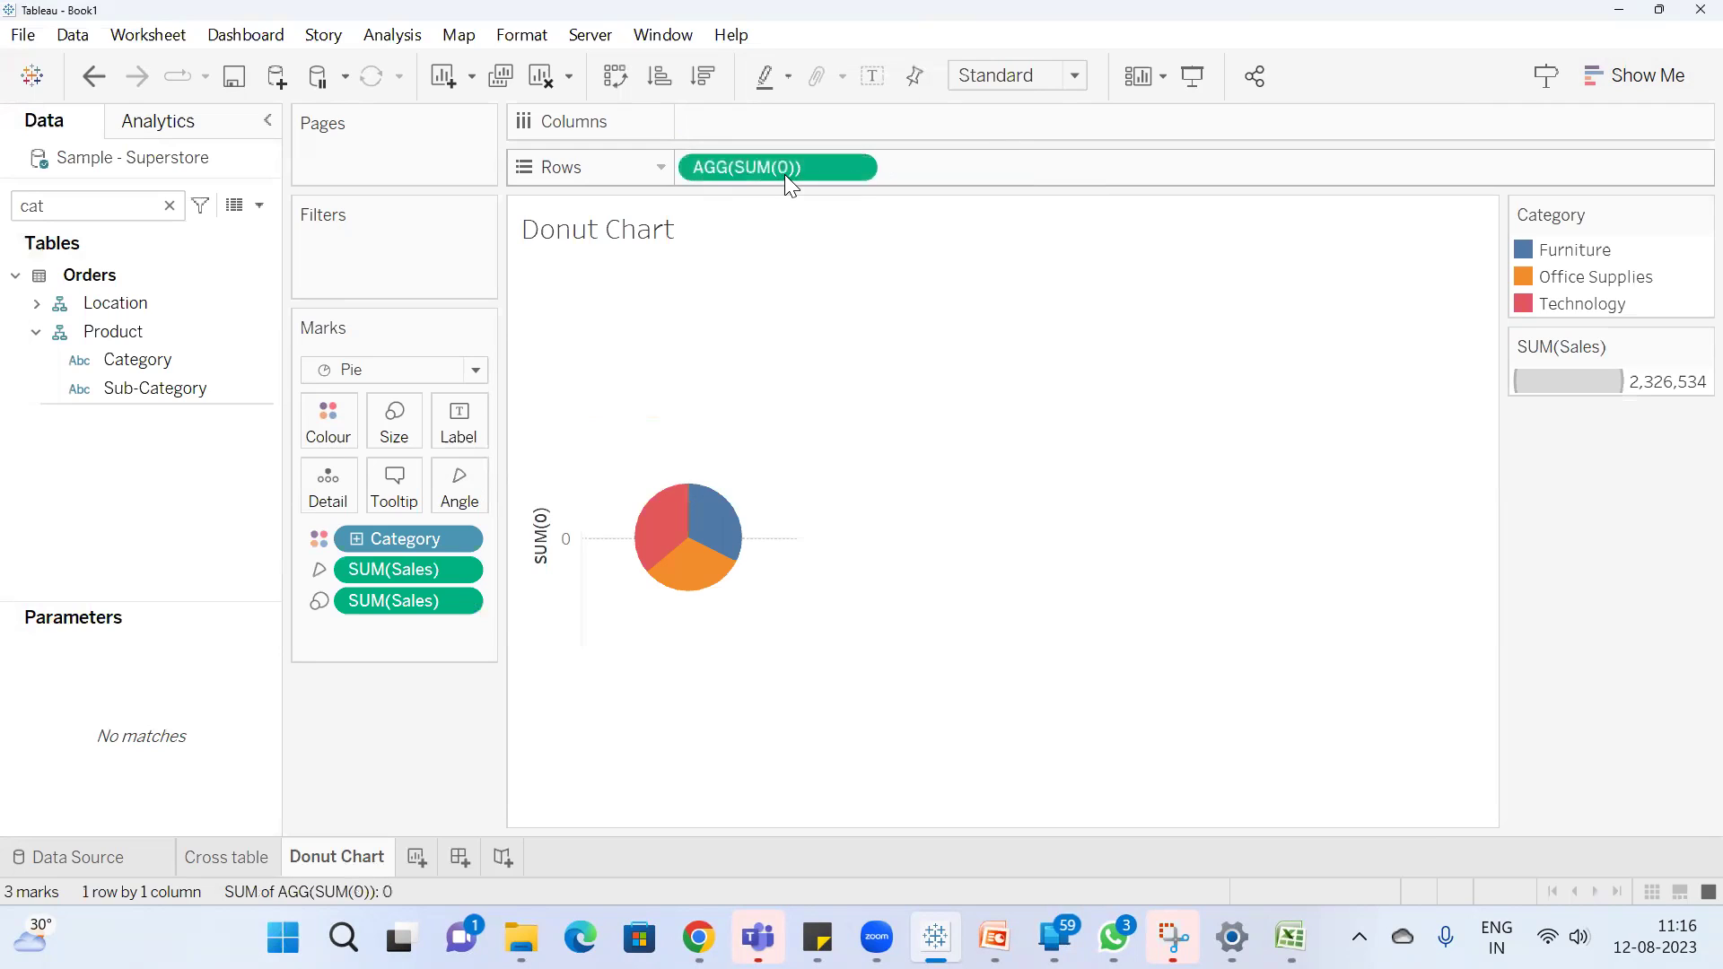
Add a second SUM(0) measure to Rows and combine it with the first as a dual axis
double_click(933, 166)
type("sum")
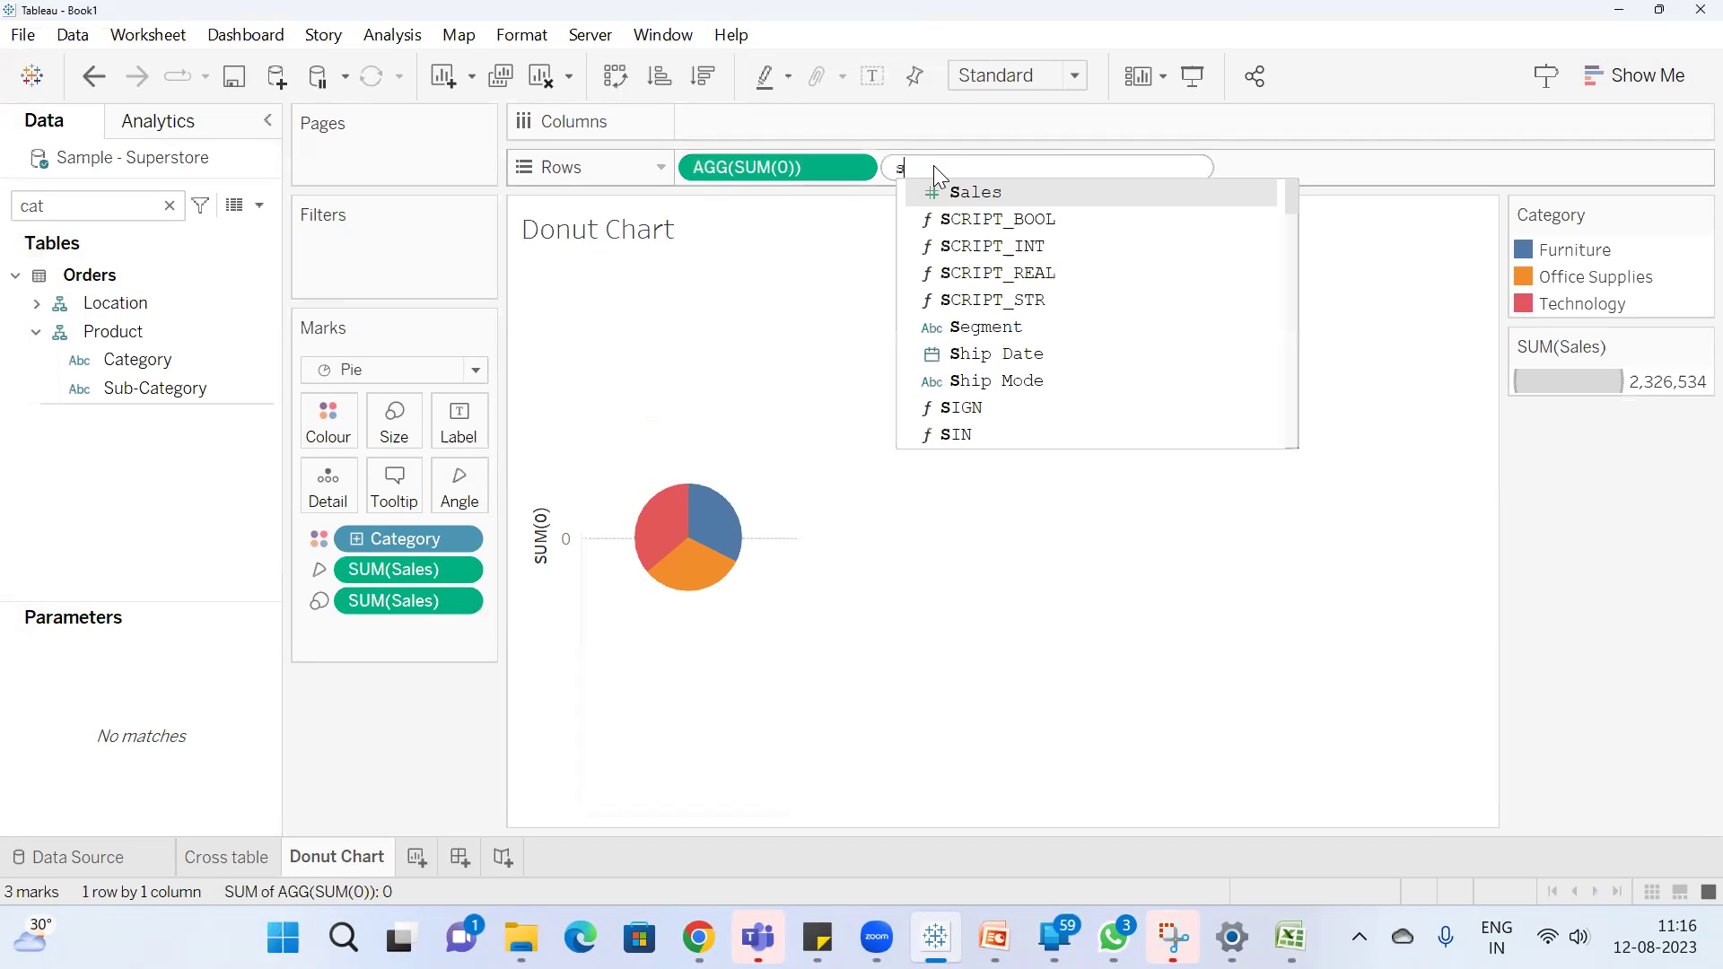
key("Return")
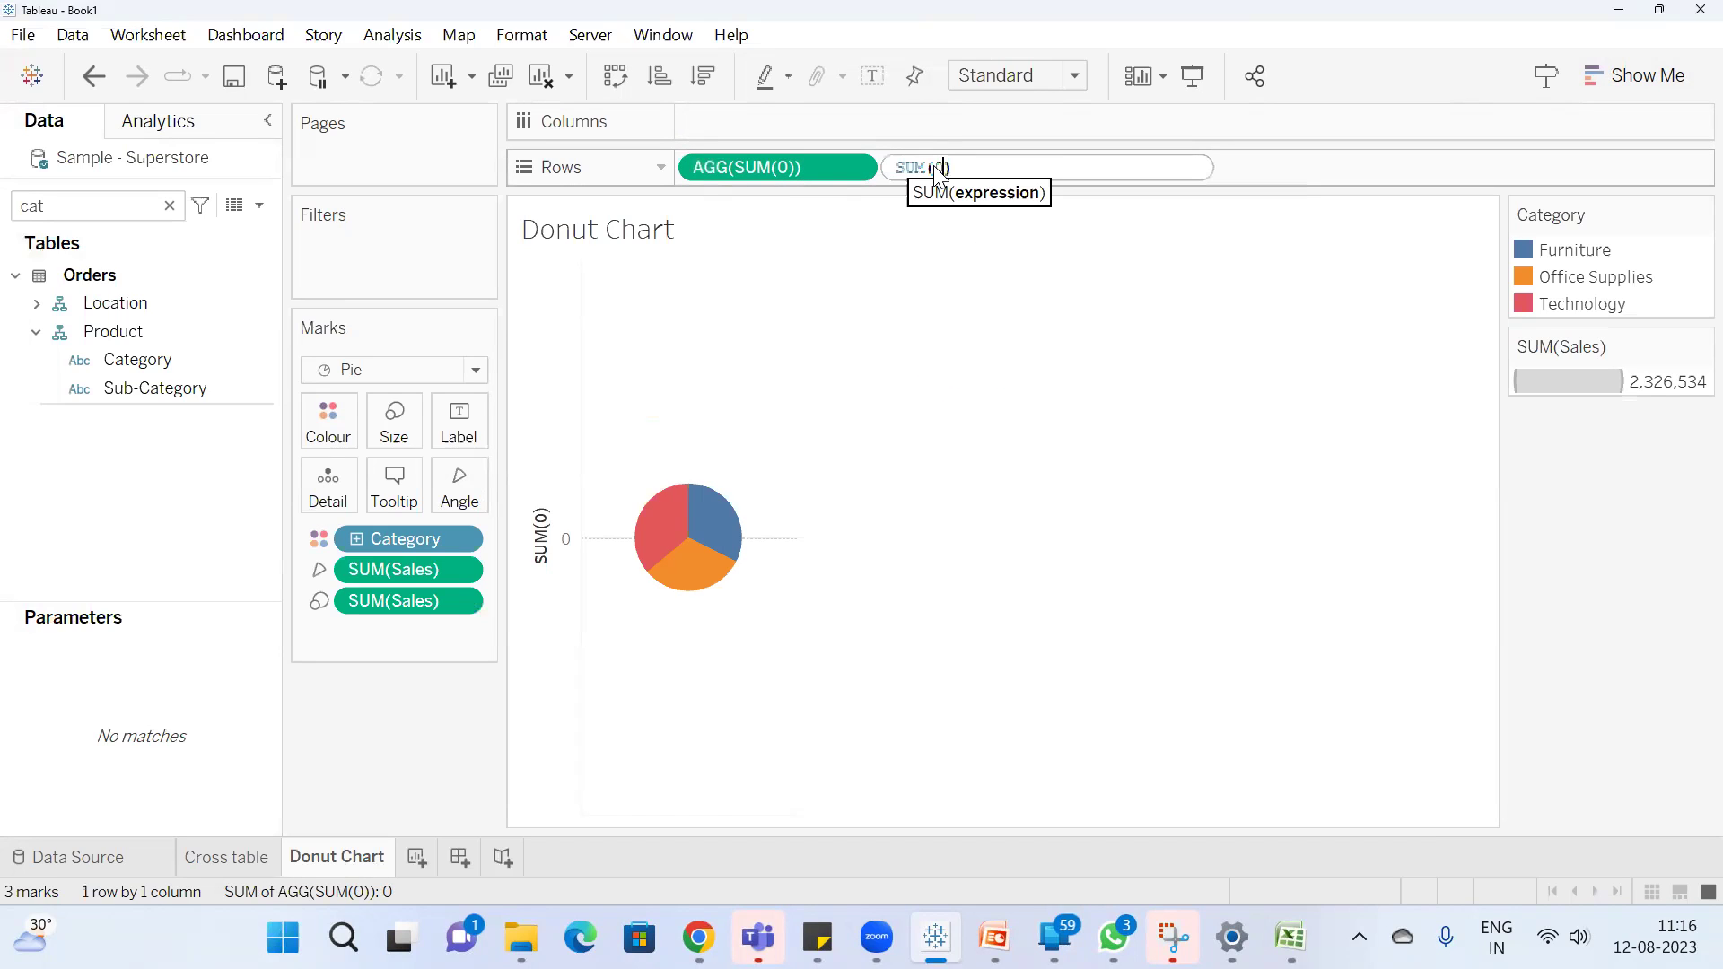
type("0")
key("Return")
right_click(934, 165)
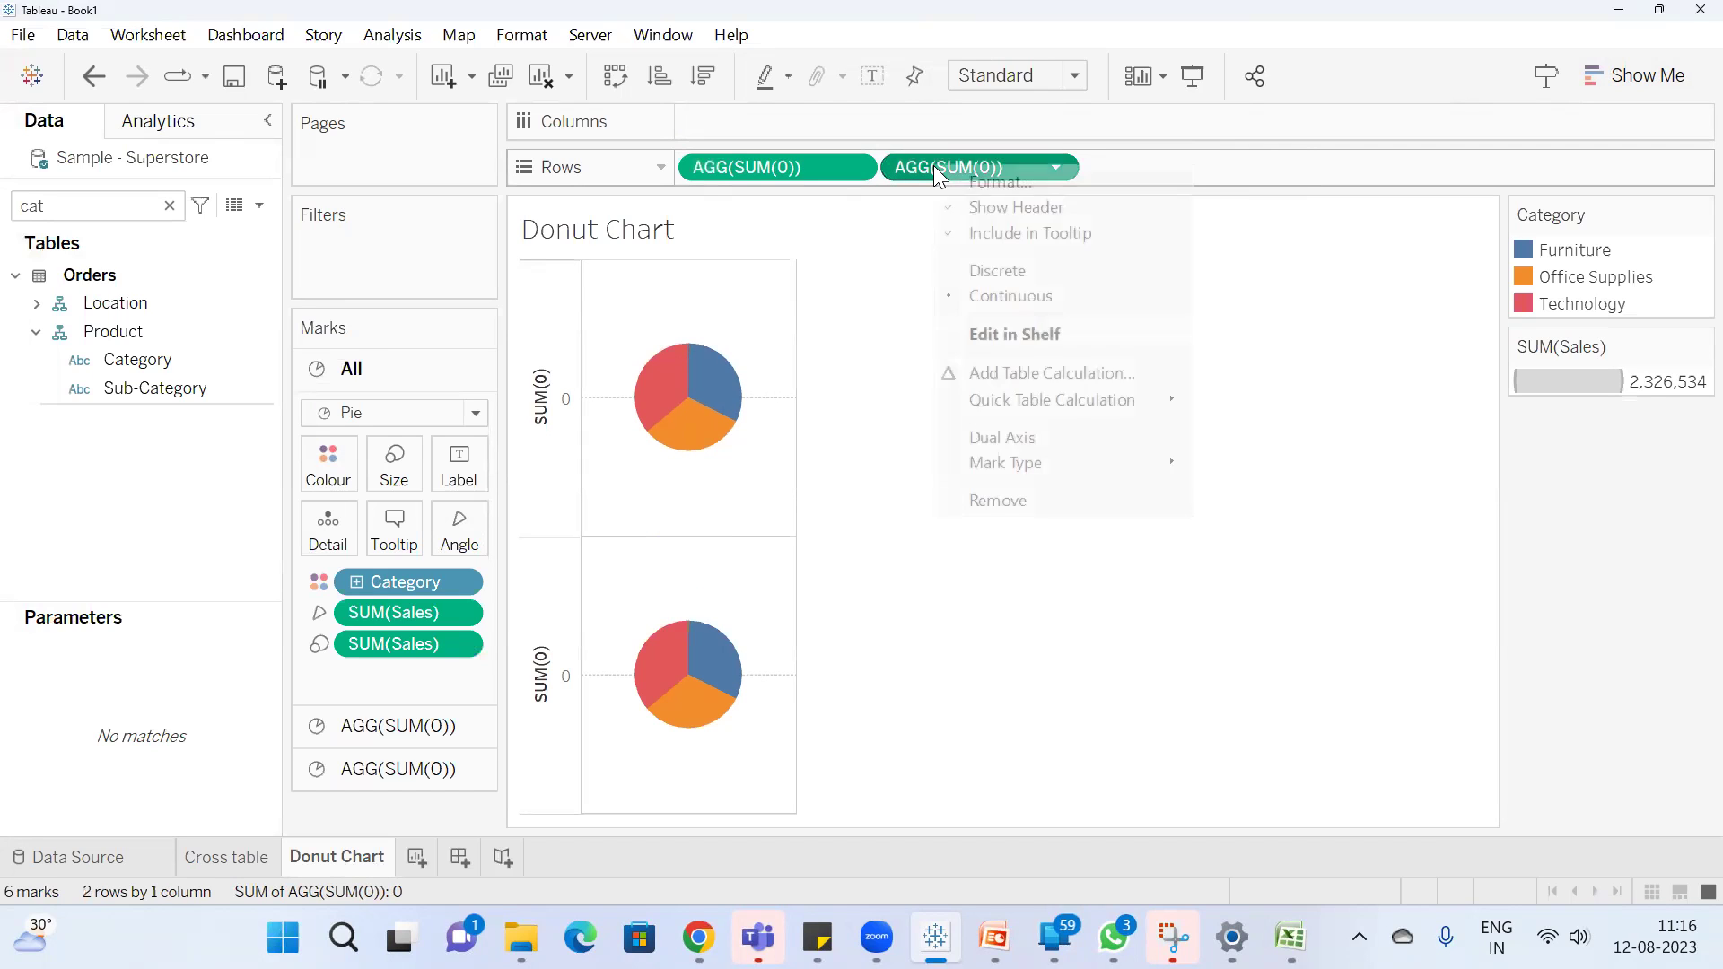
left_click(1007, 438)
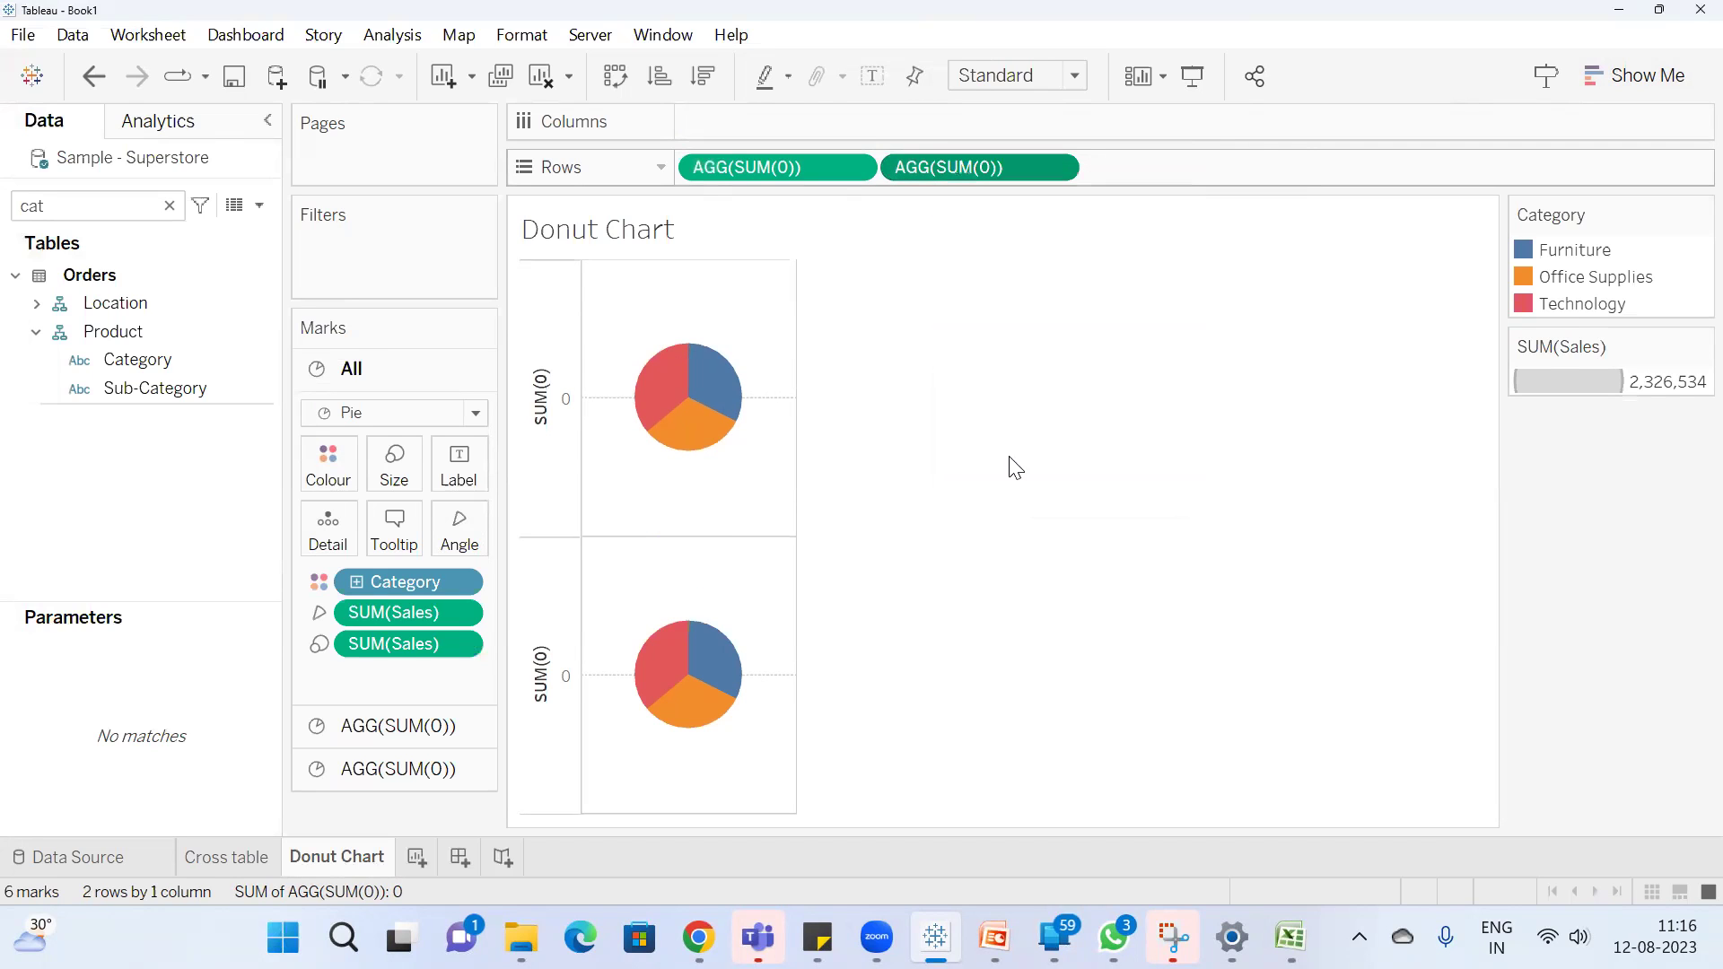
Remove Measure Names, both SUM(Sales) fields and Category from the marks of the second SUM(0) pie
left_click(435, 756)
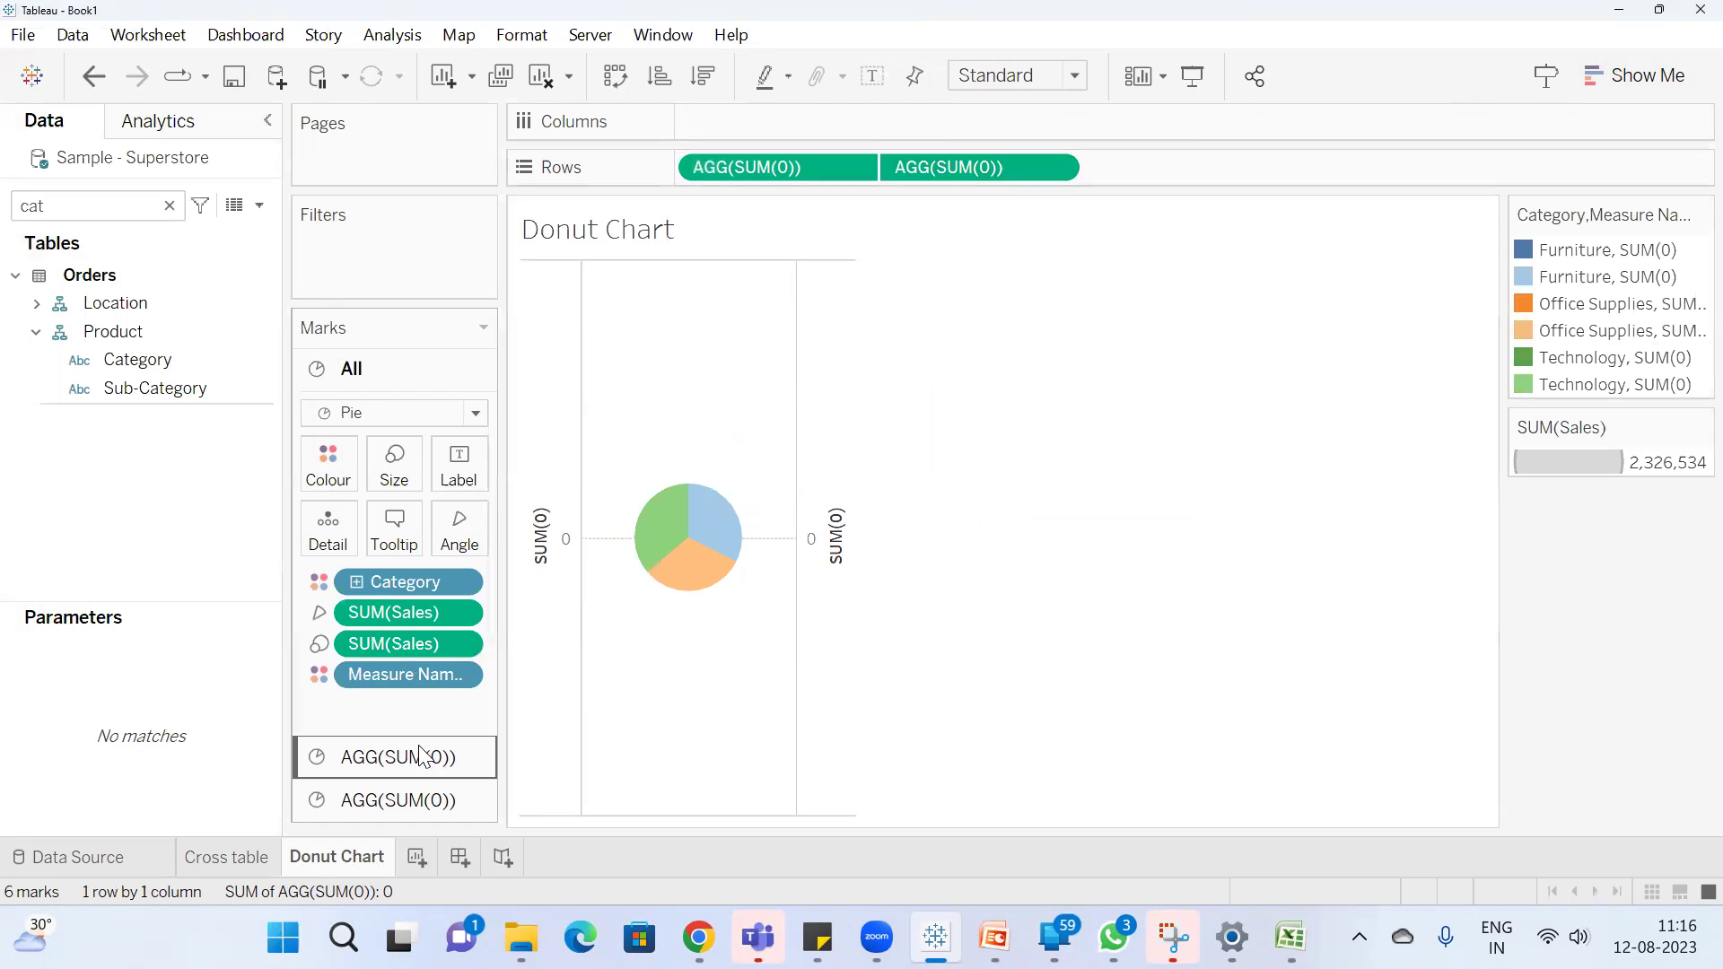
left_click(361, 787)
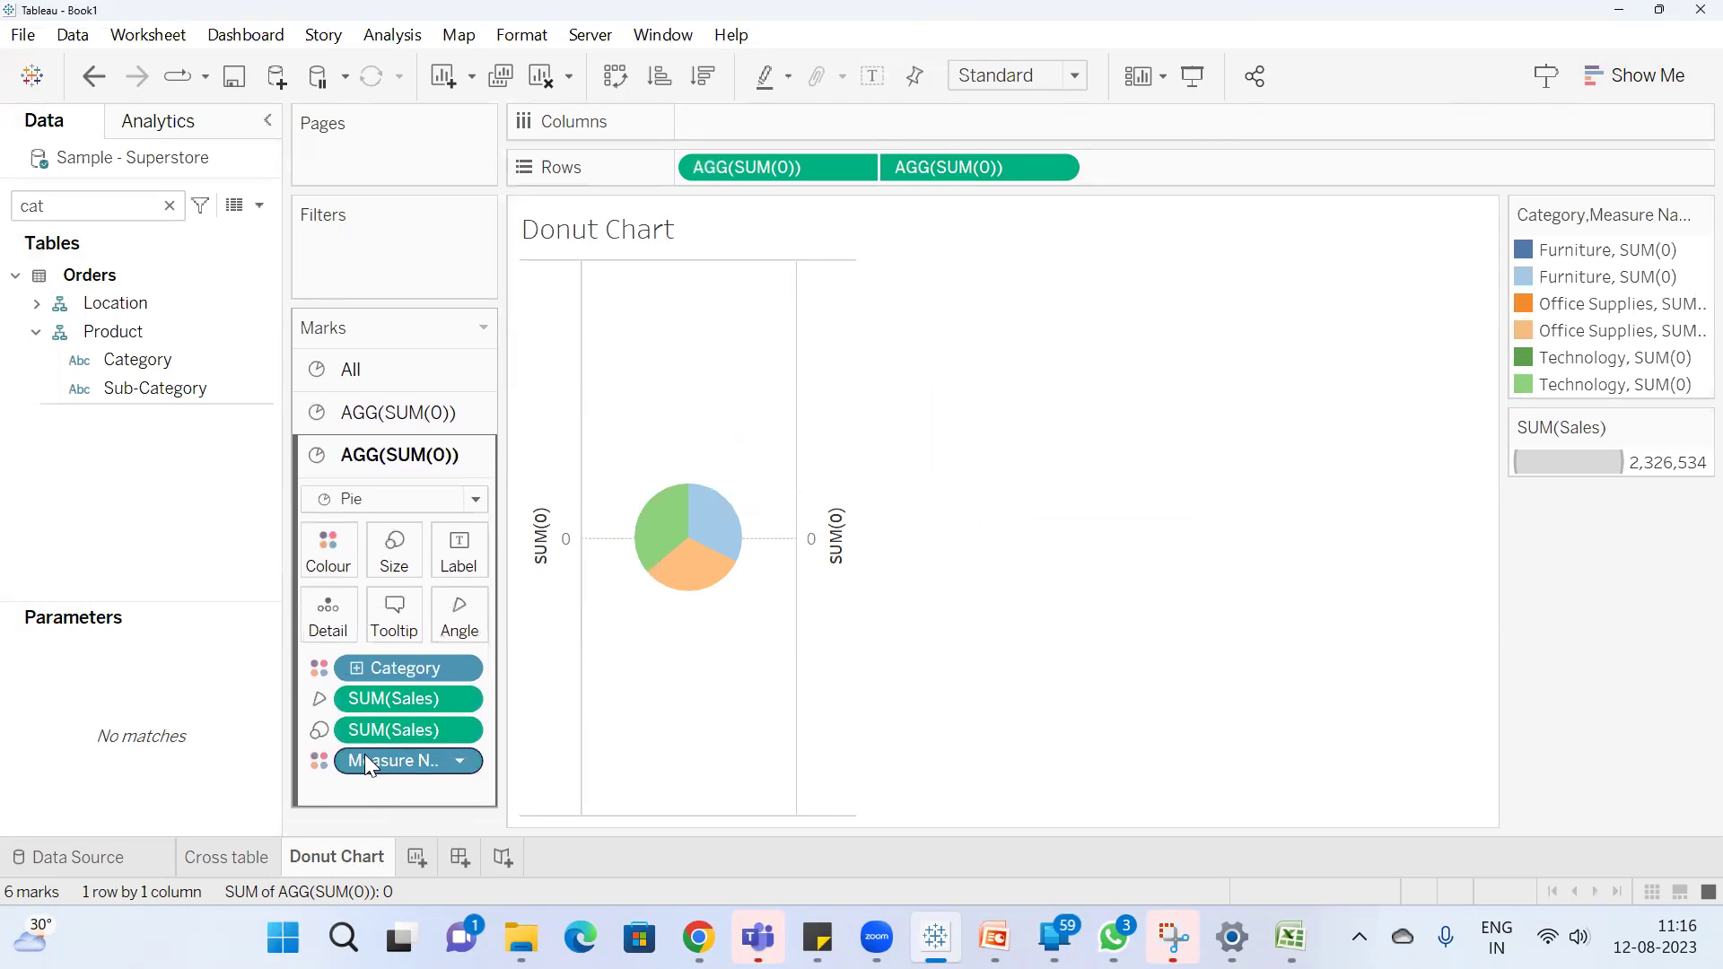
left_click_drag(372, 761, 873, 759)
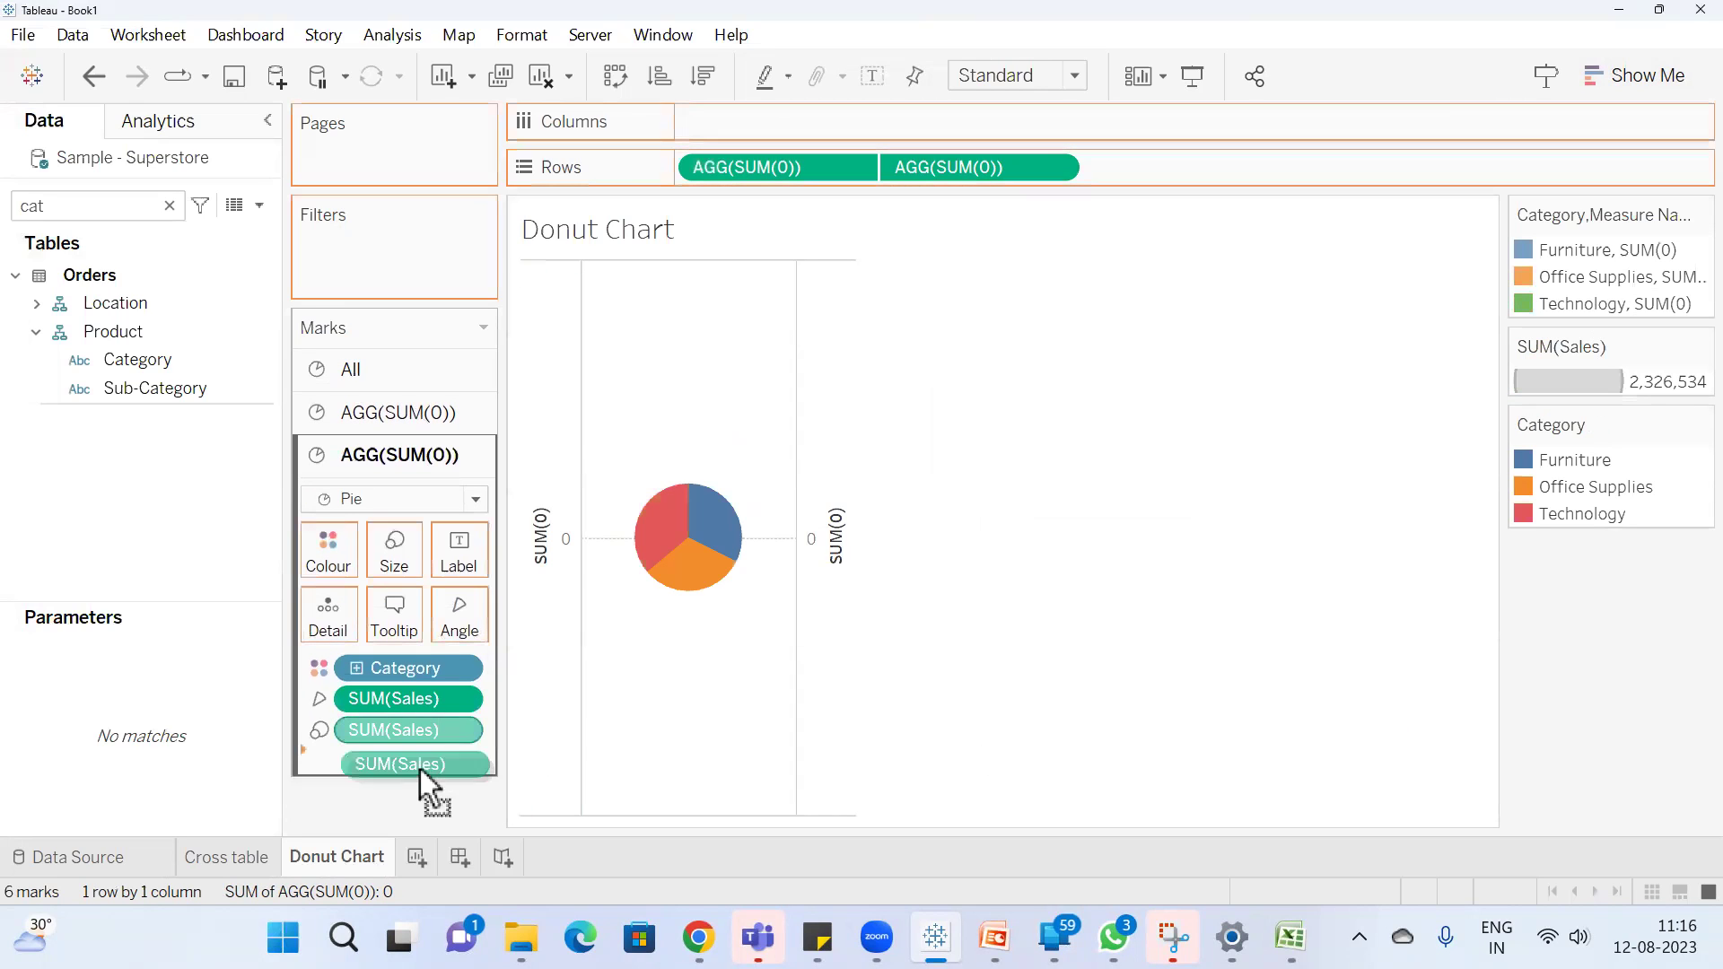
left_click_drag(429, 770, 428, 770)
left_click_drag(418, 702, 416, 779)
left_click_drag(422, 669, 419, 769)
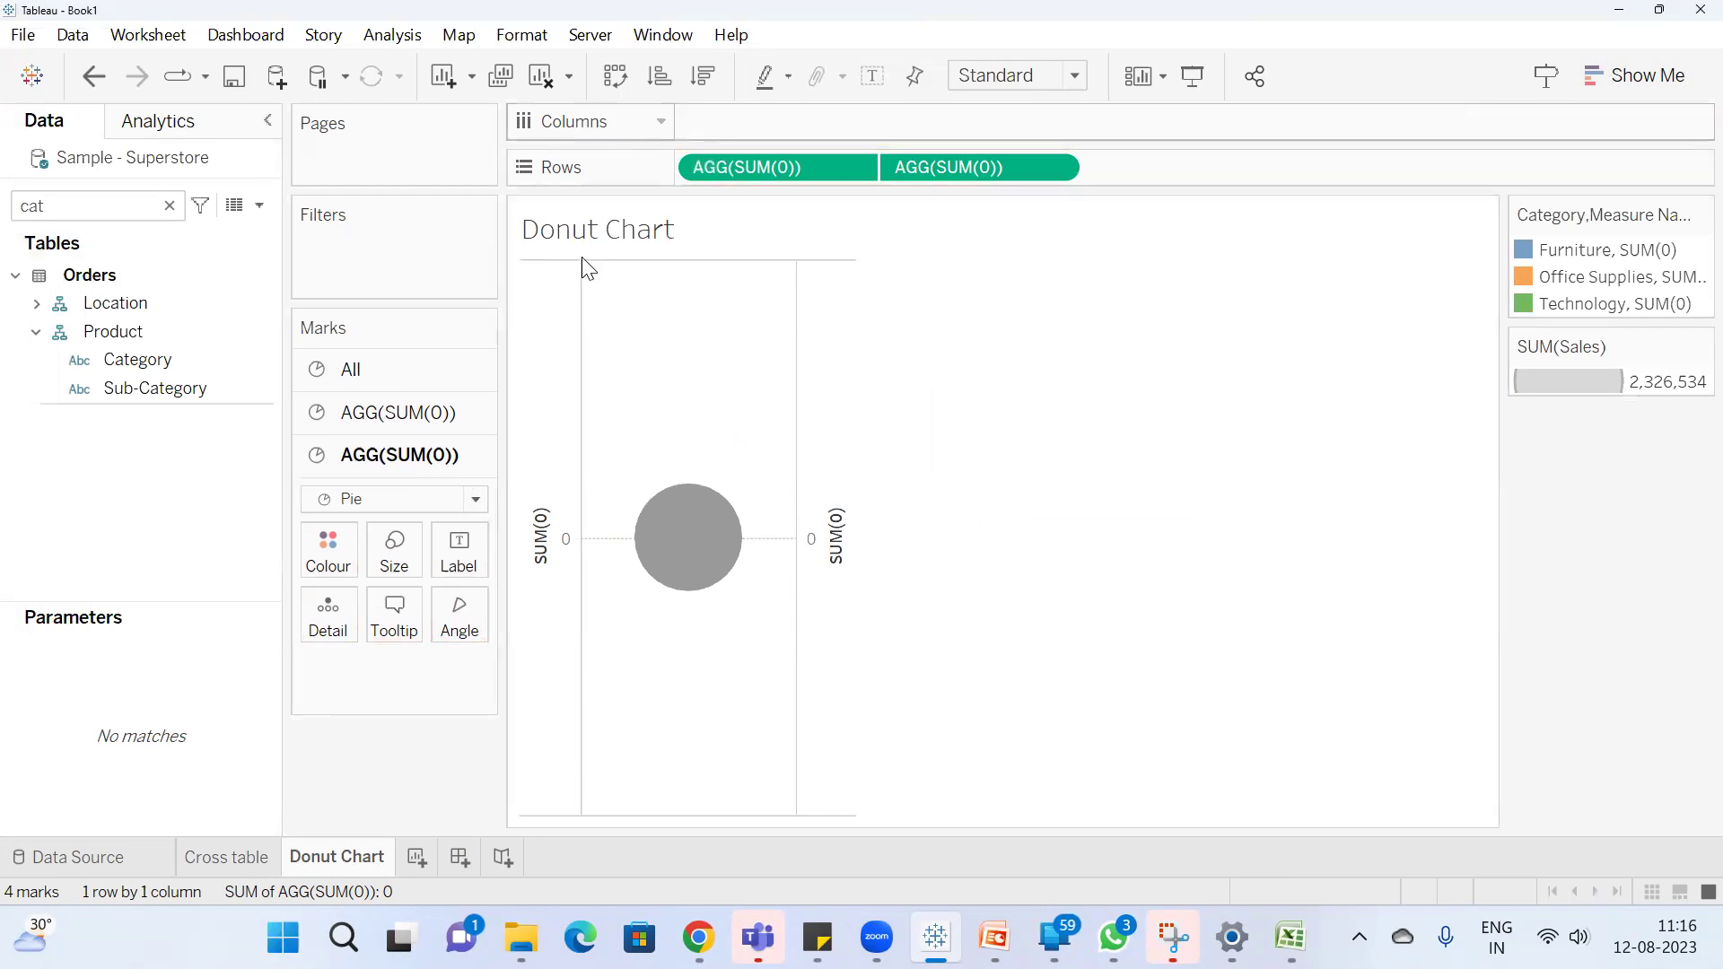
Colour the second SUM(0) pie white and enlarge it to form the donut's hole
left_click(325, 557)
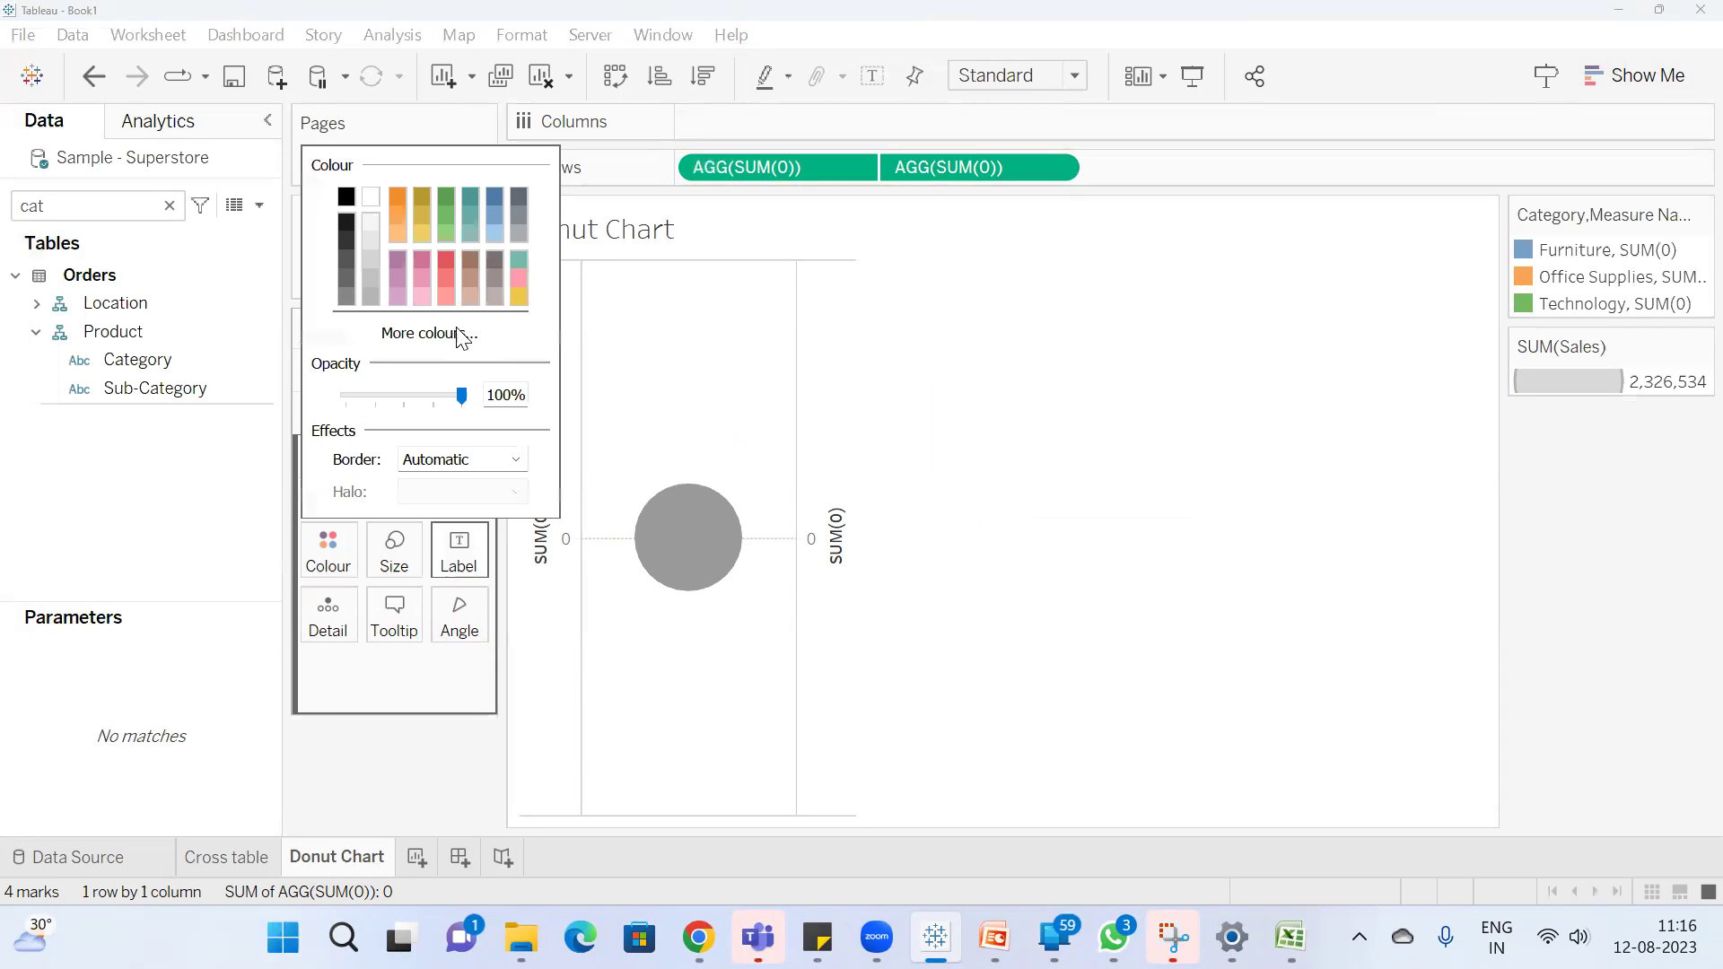
left_click(375, 204)
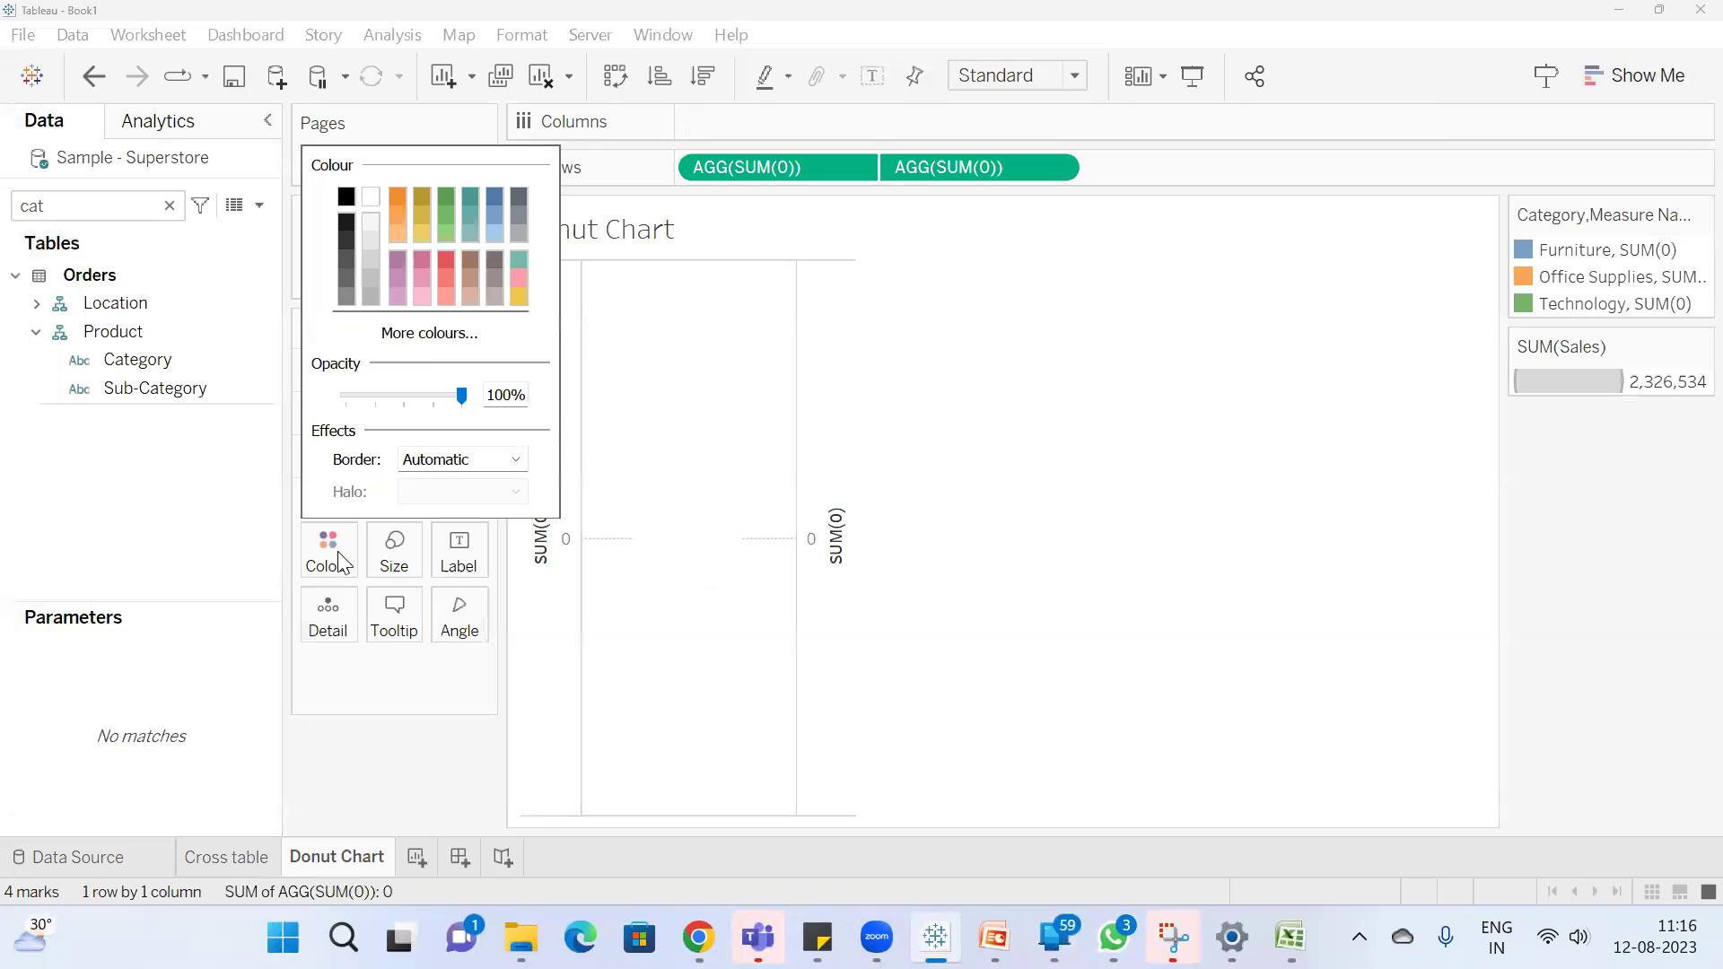
left_click(351, 754)
left_click(395, 547)
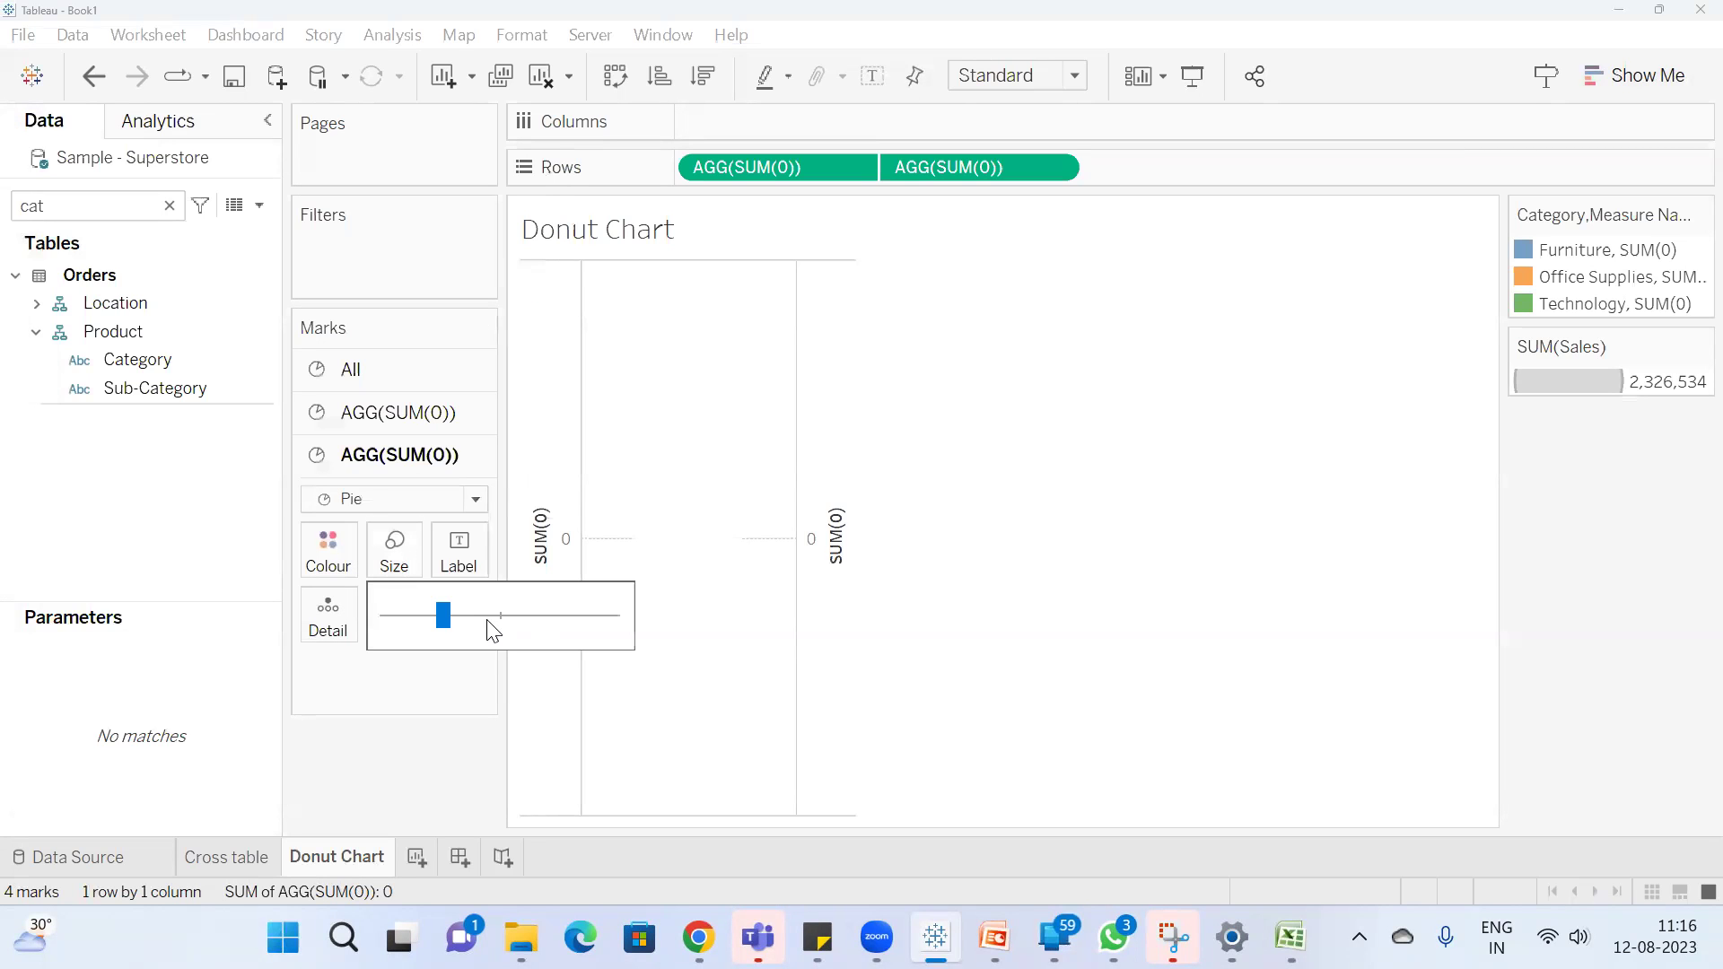
Enlarge the first SUM(0) pie so it extends beyond the white centre circle as a ring
left_click(359, 412)
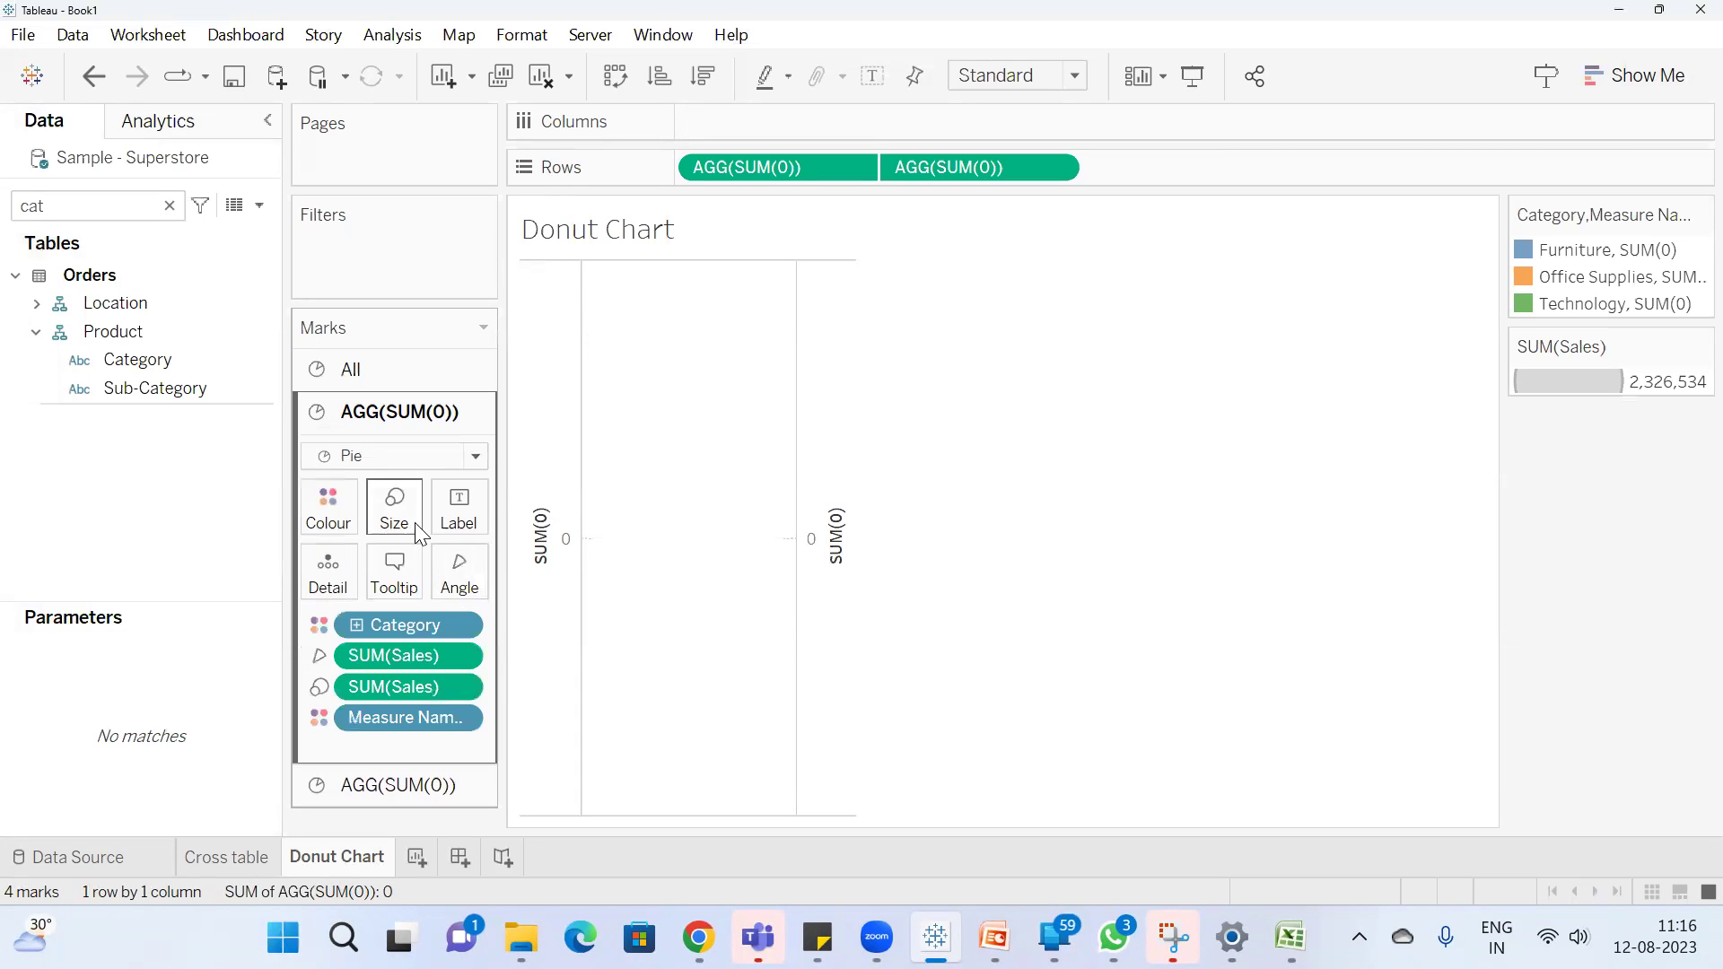
left_click(395, 512)
left_click(528, 572)
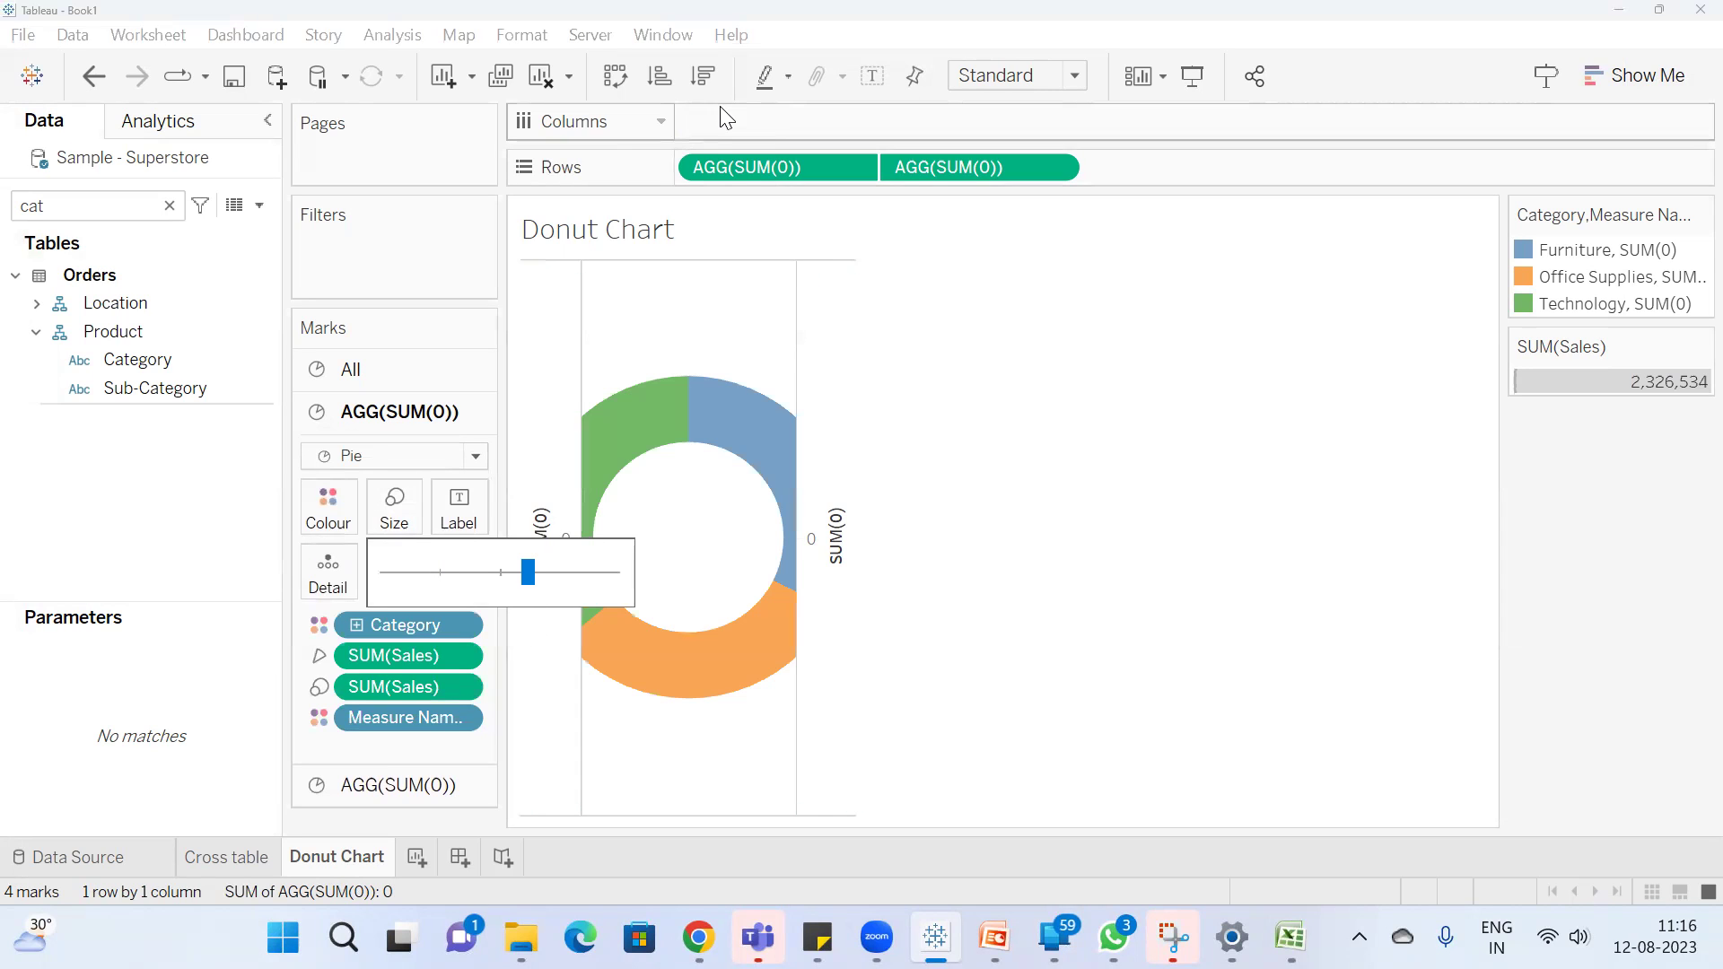
Fit the donut chart to Entire View and set the sheet's zero lines to None
left_click(1017, 75)
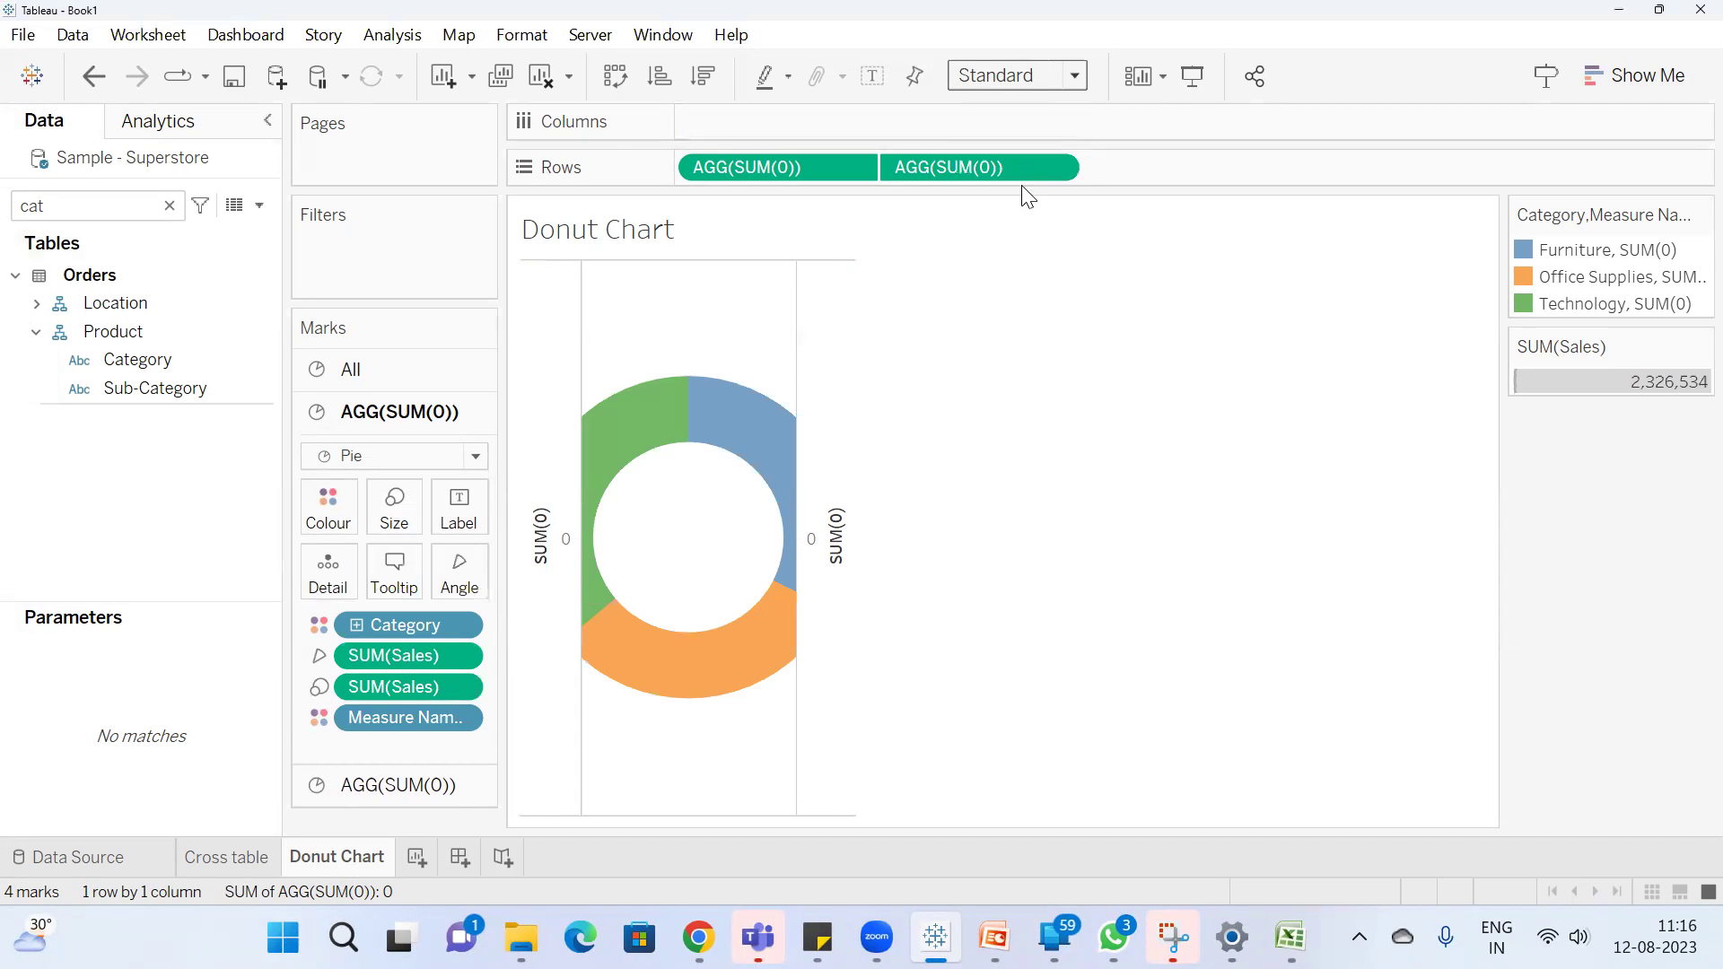
left_click(1024, 192)
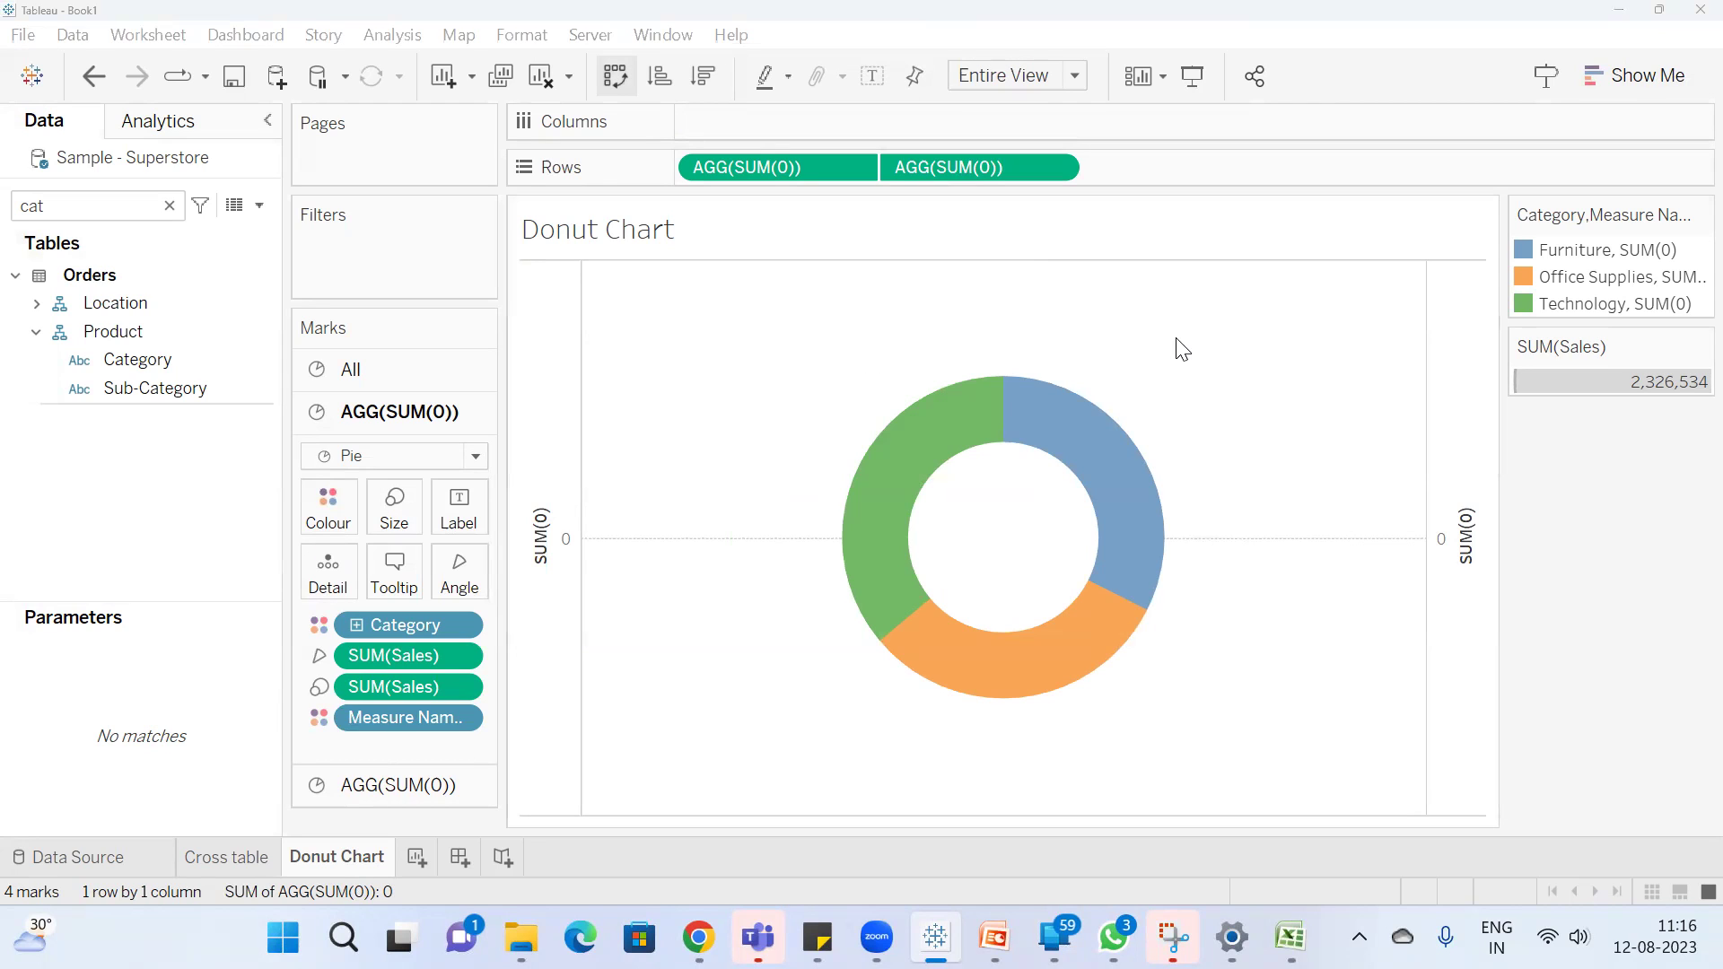
left_click(522, 34)
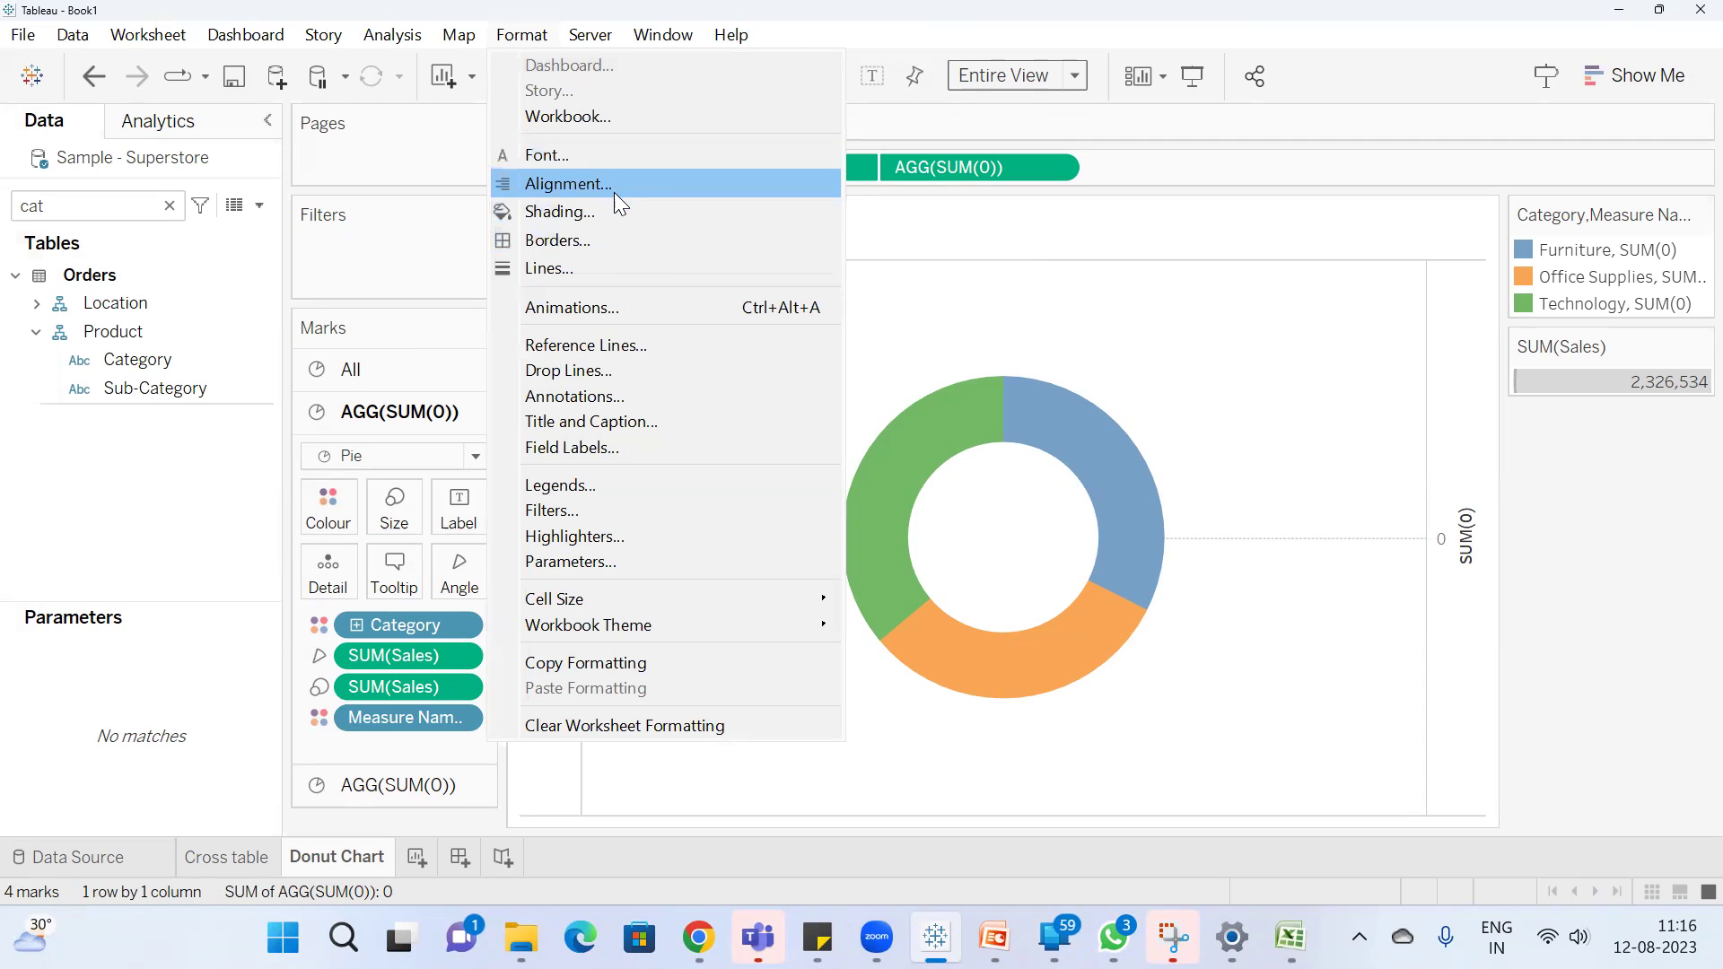
left_click(606, 259)
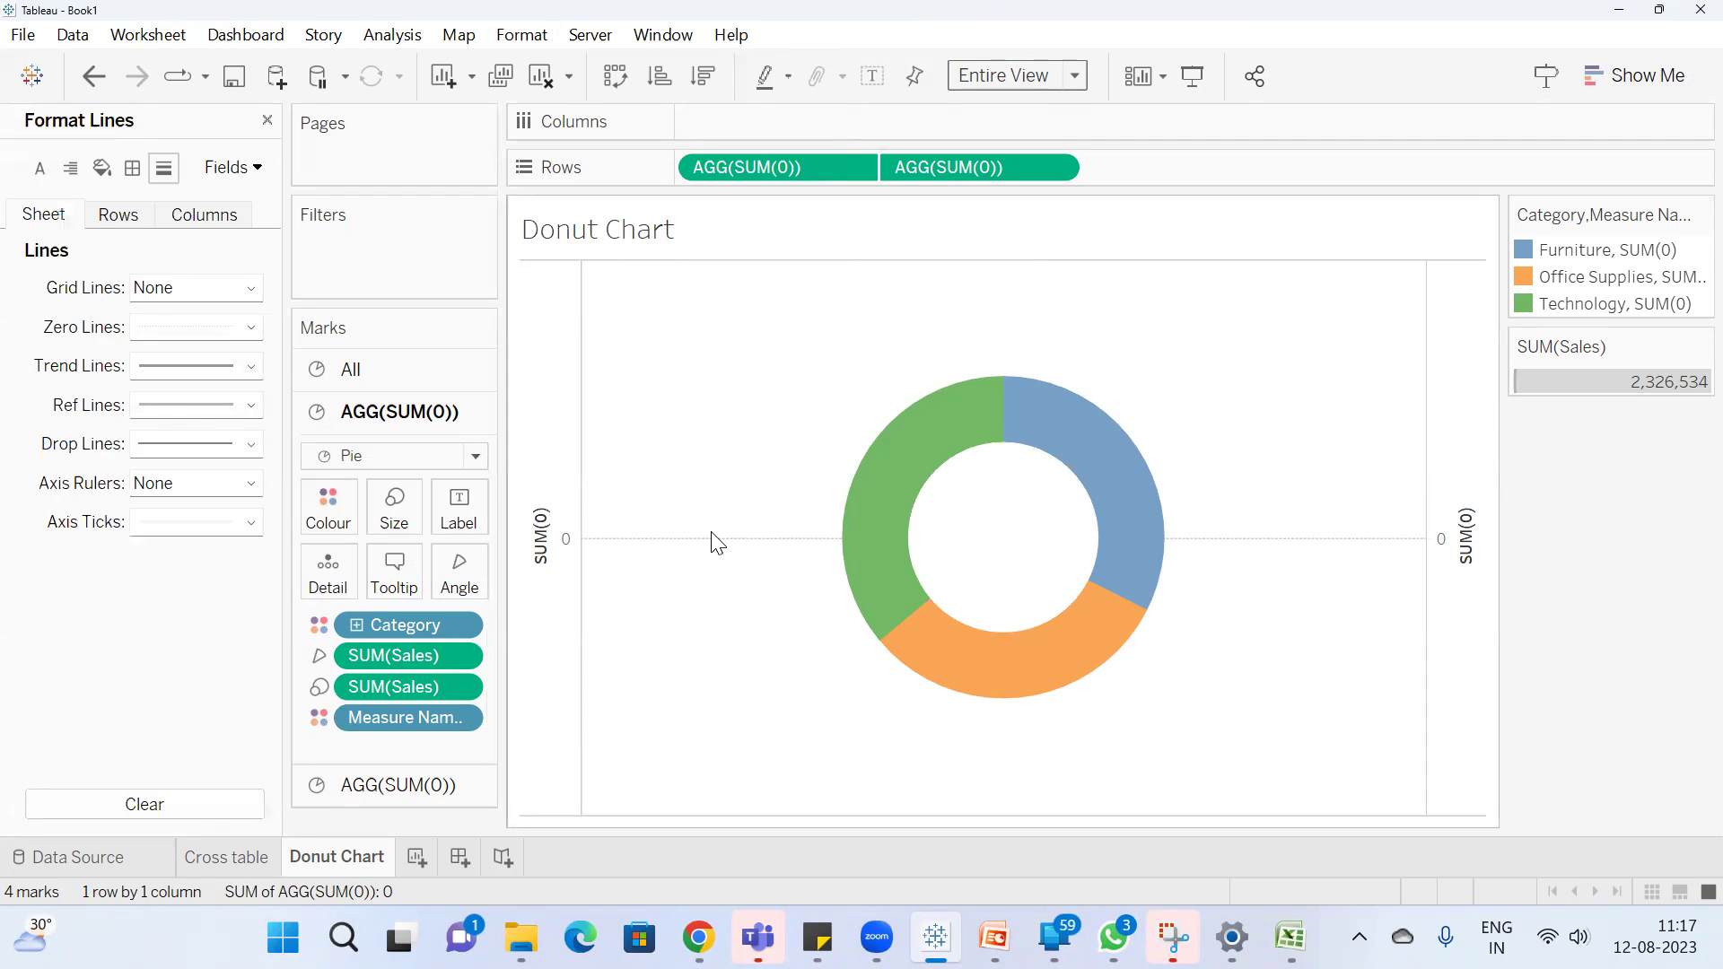
mouse_move(930, 440)
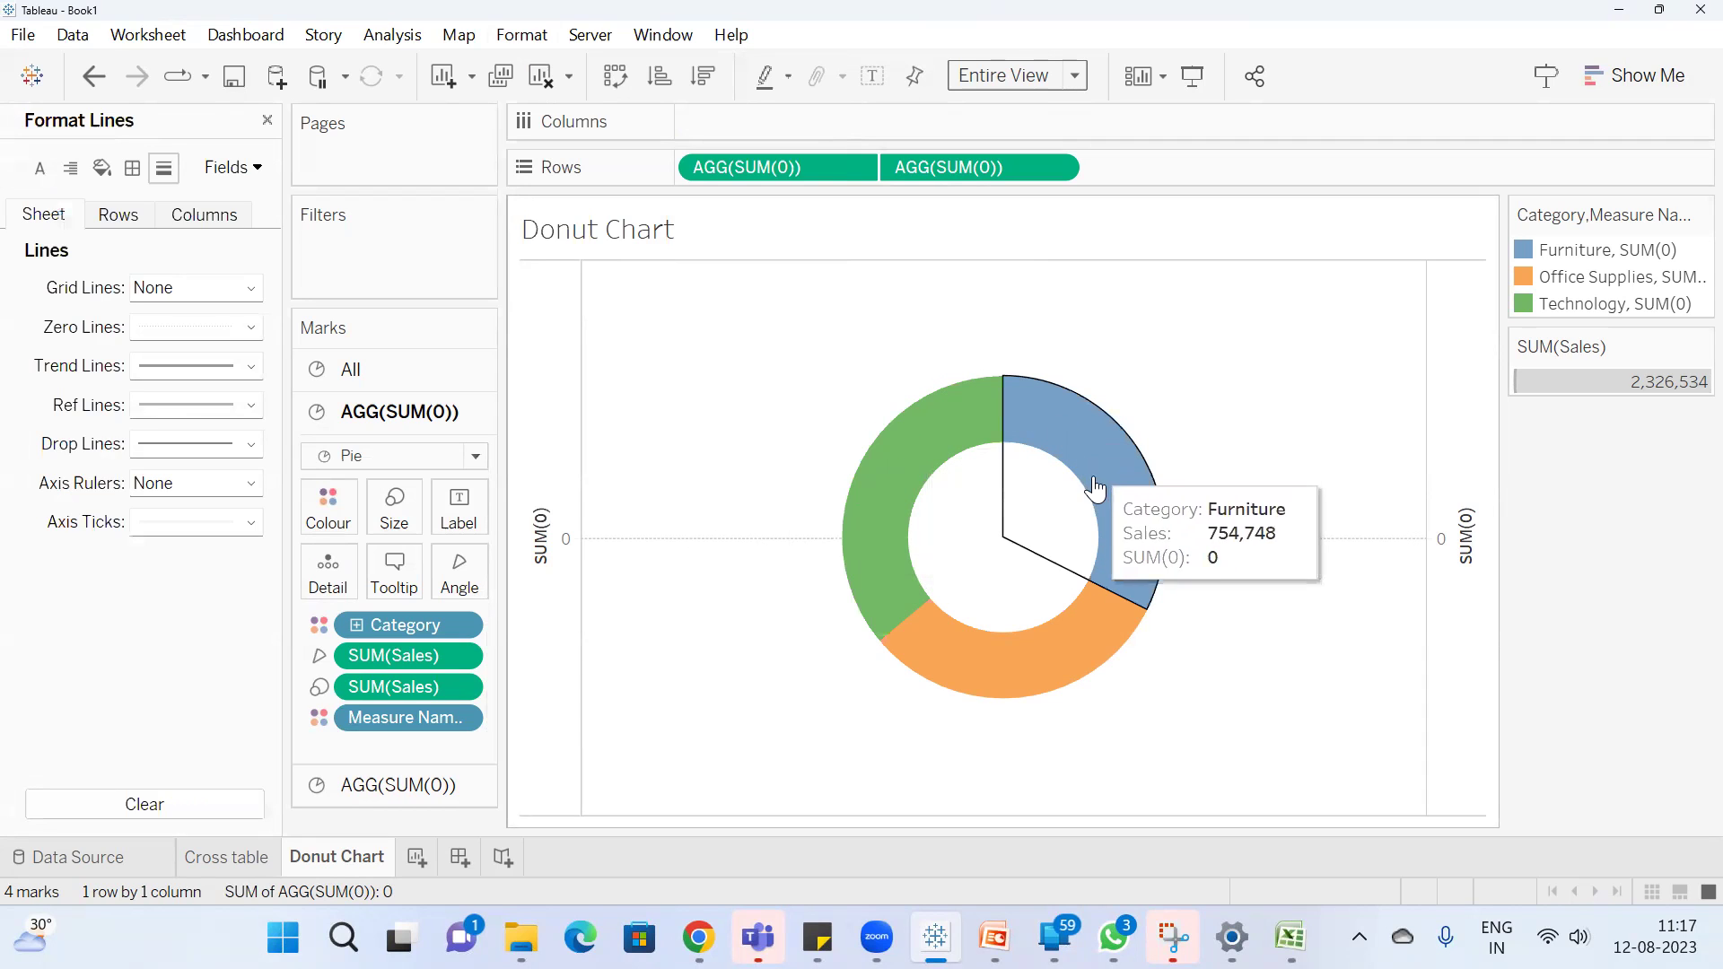
mouse_move(1105, 565)
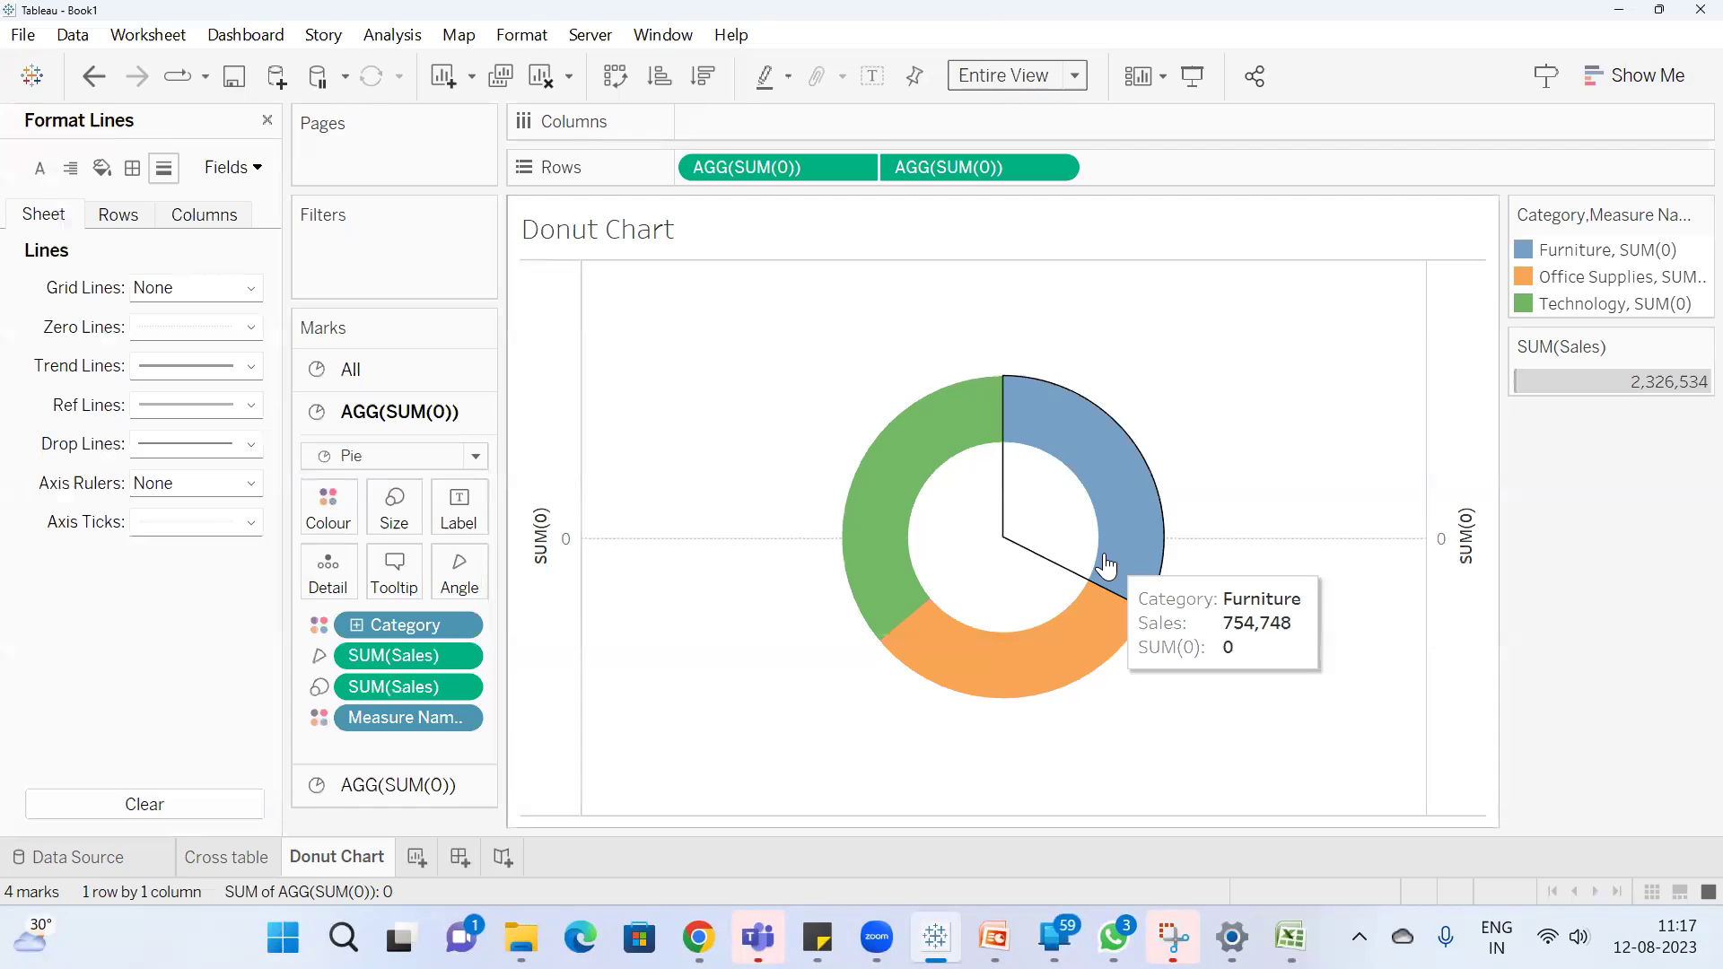
left_click(201, 335)
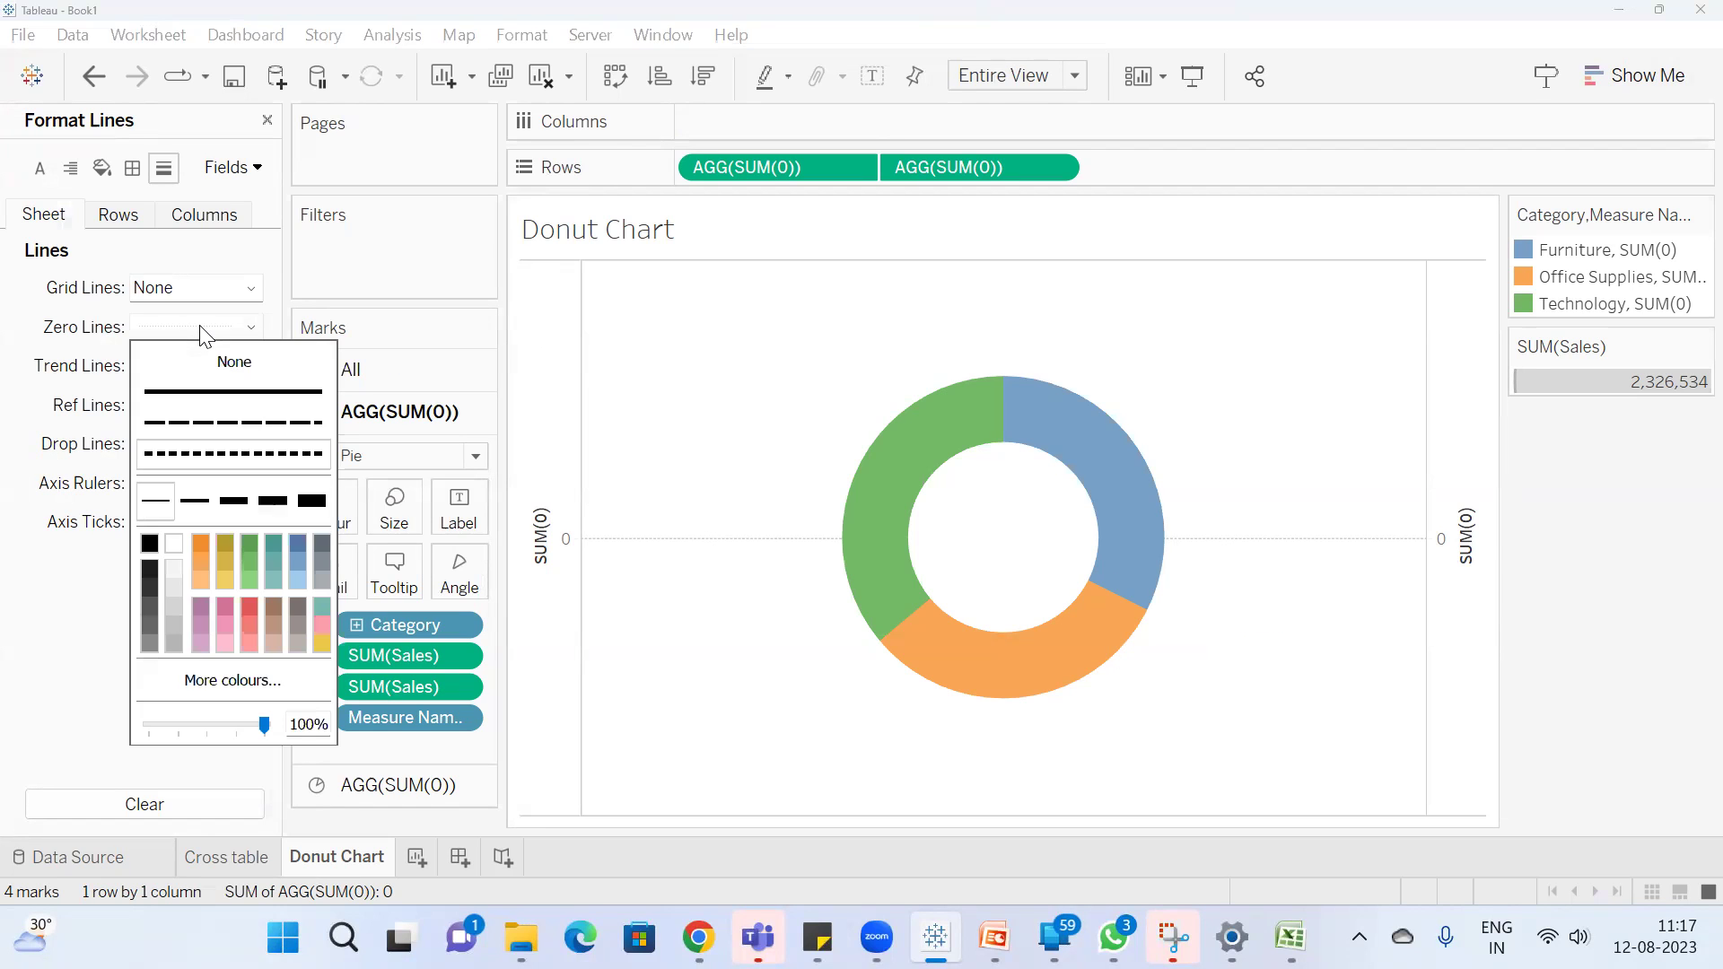
left_click(238, 370)
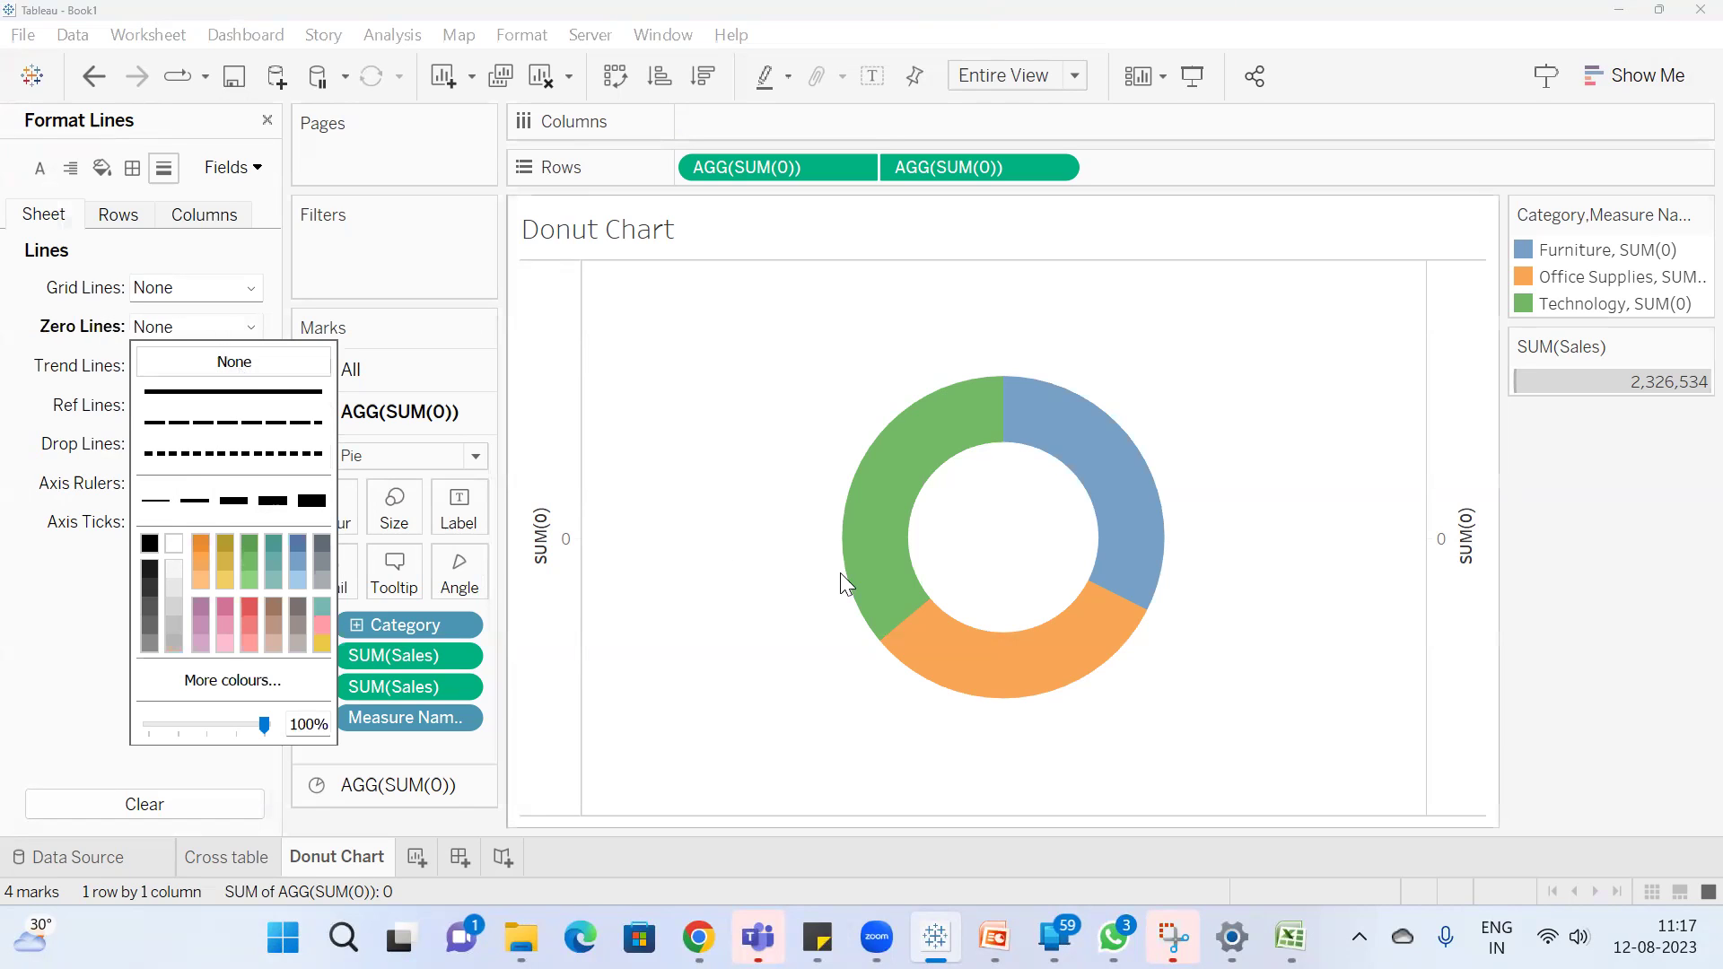
left_click(9, 487)
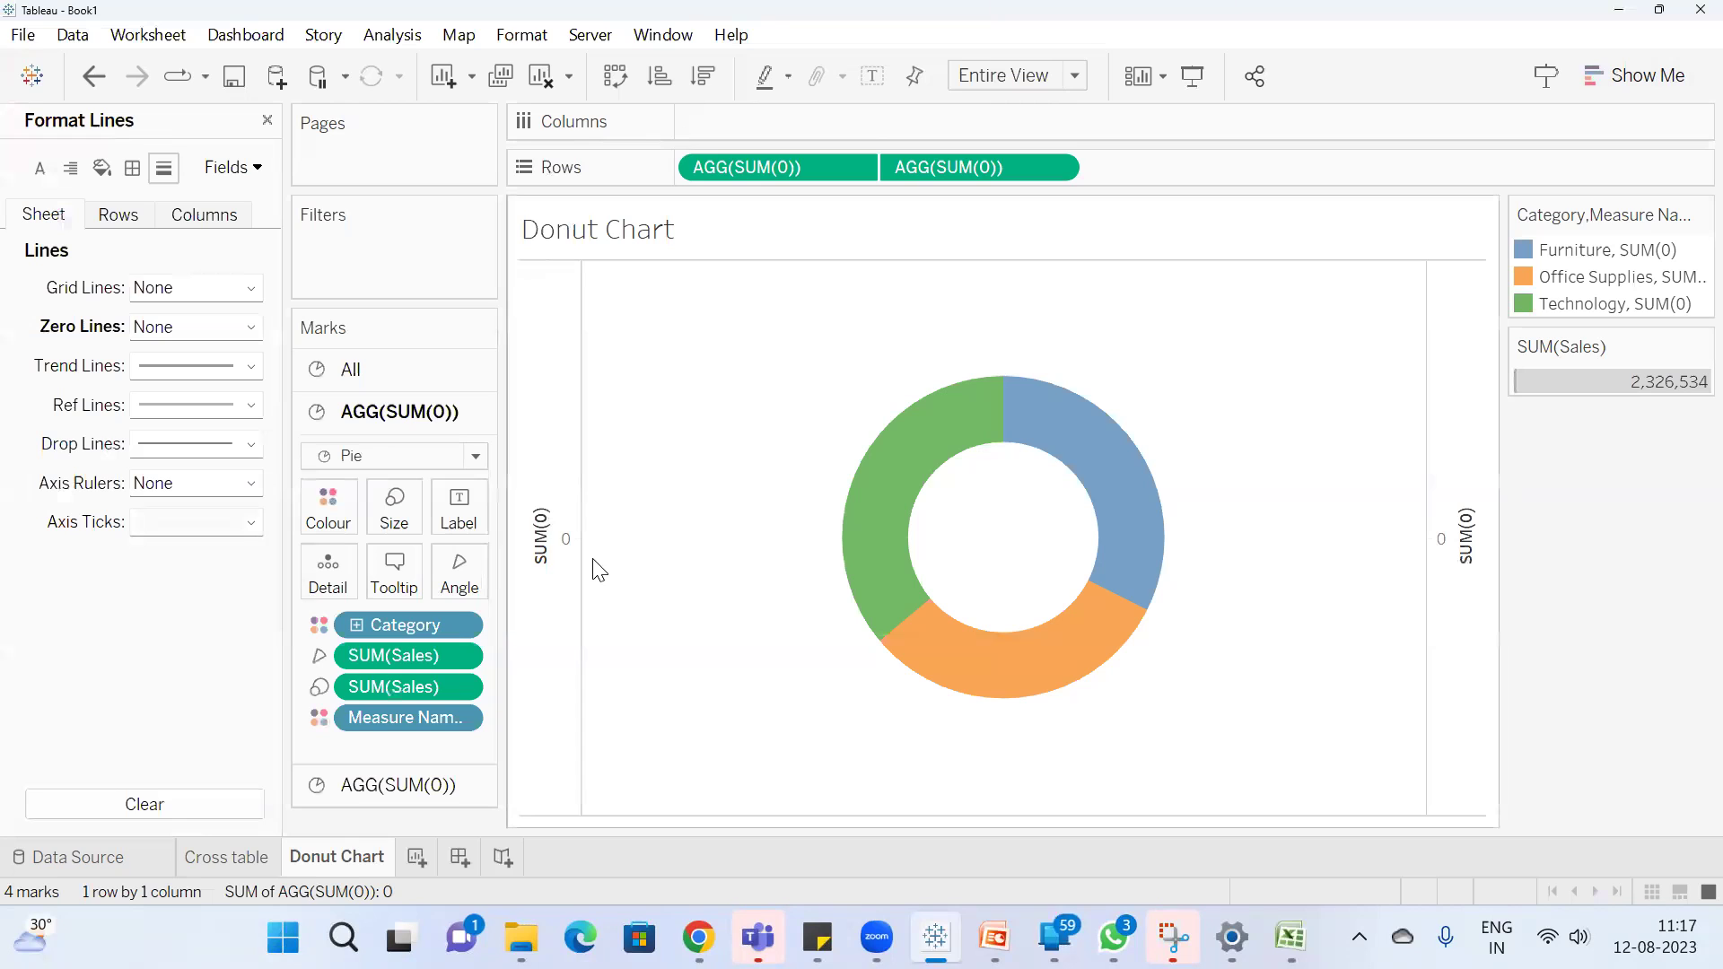
Hide the SUM(0) axis header and give the donut chart sheet solid grey grid lines
right_click(554, 536)
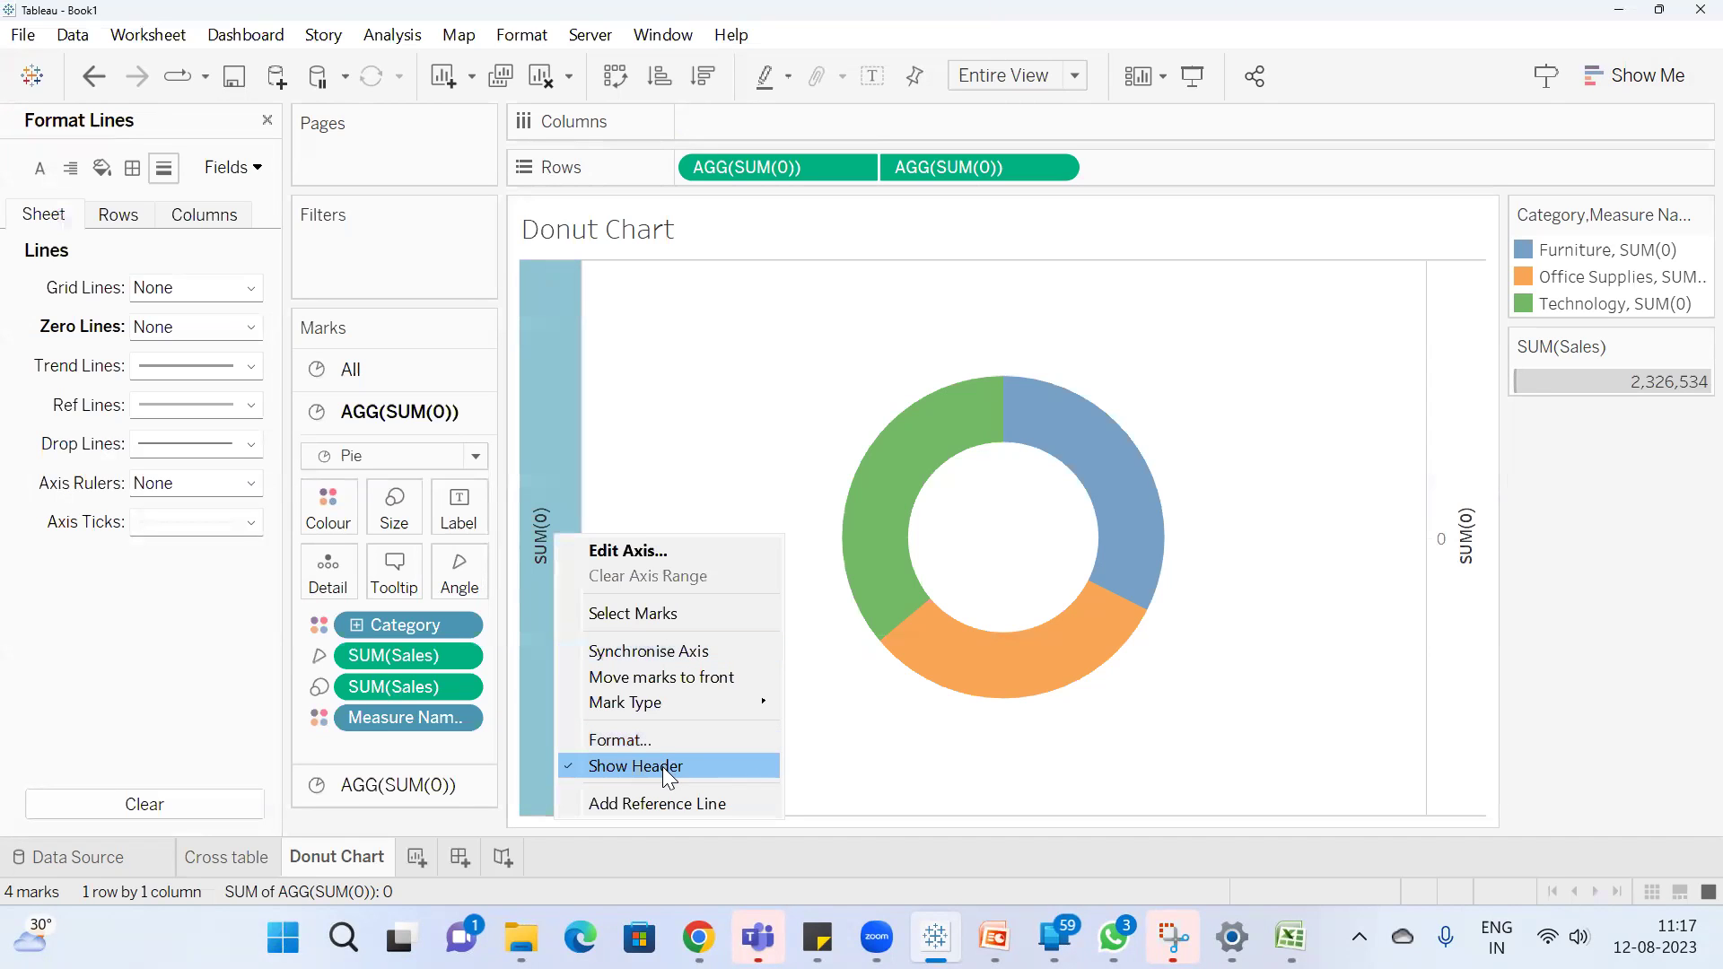
left_click(662, 766)
left_click(180, 289)
left_click(198, 350)
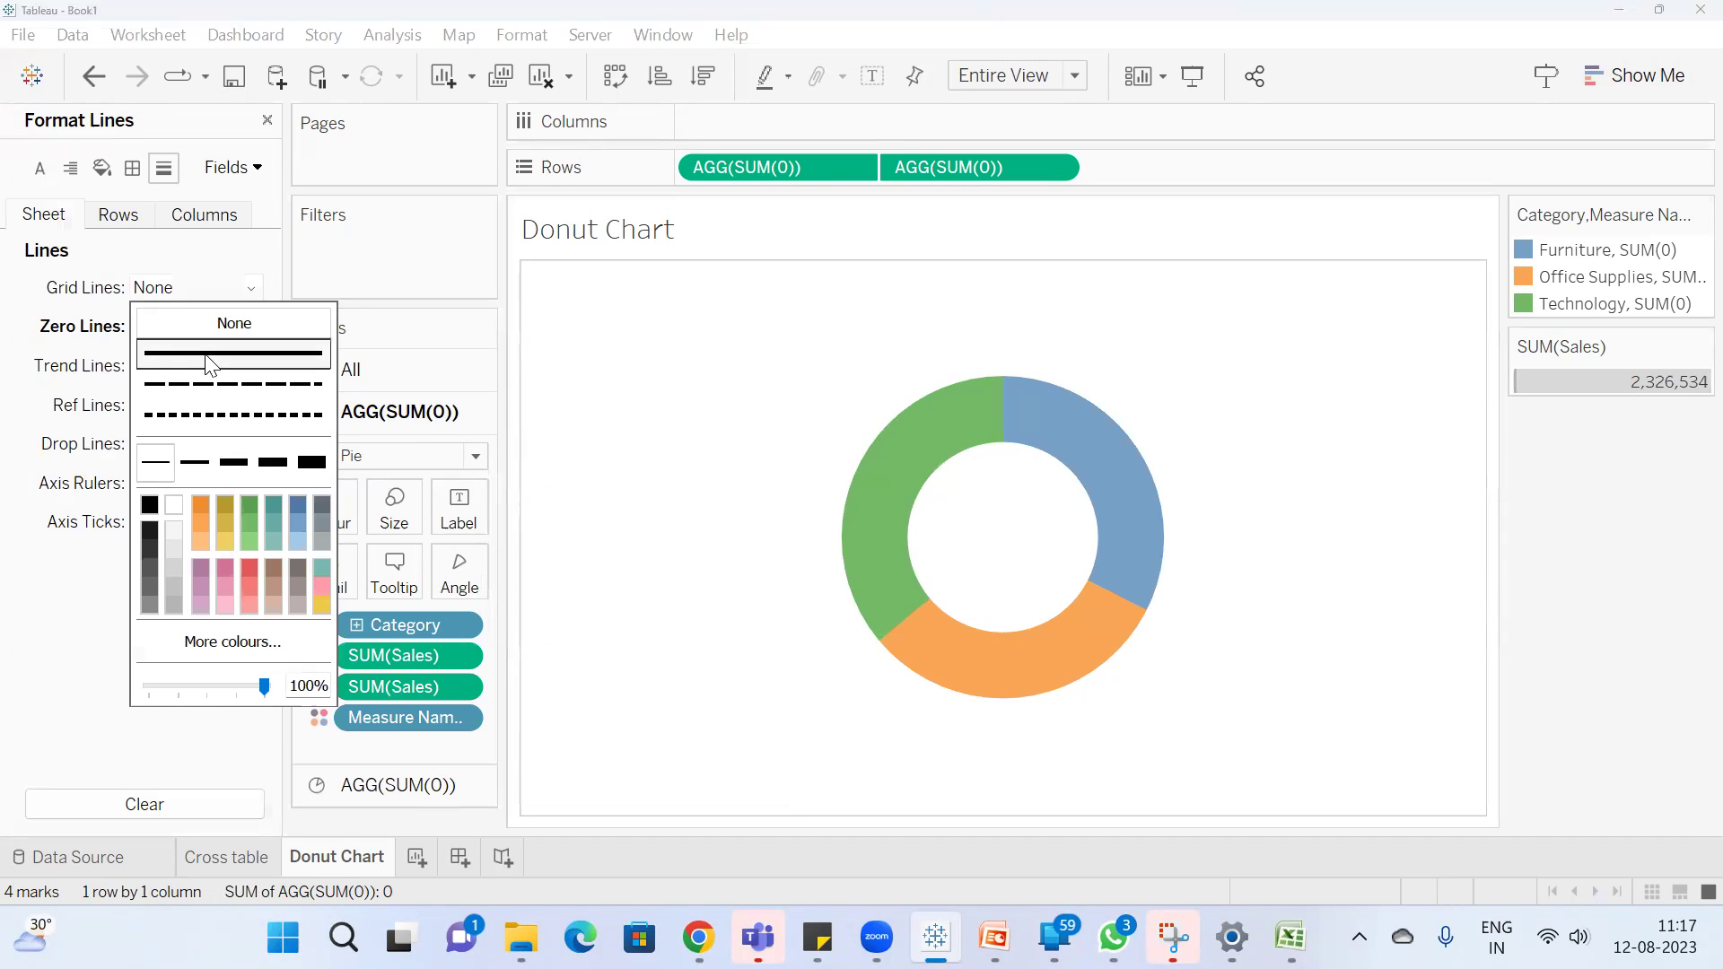
left_click(173, 603)
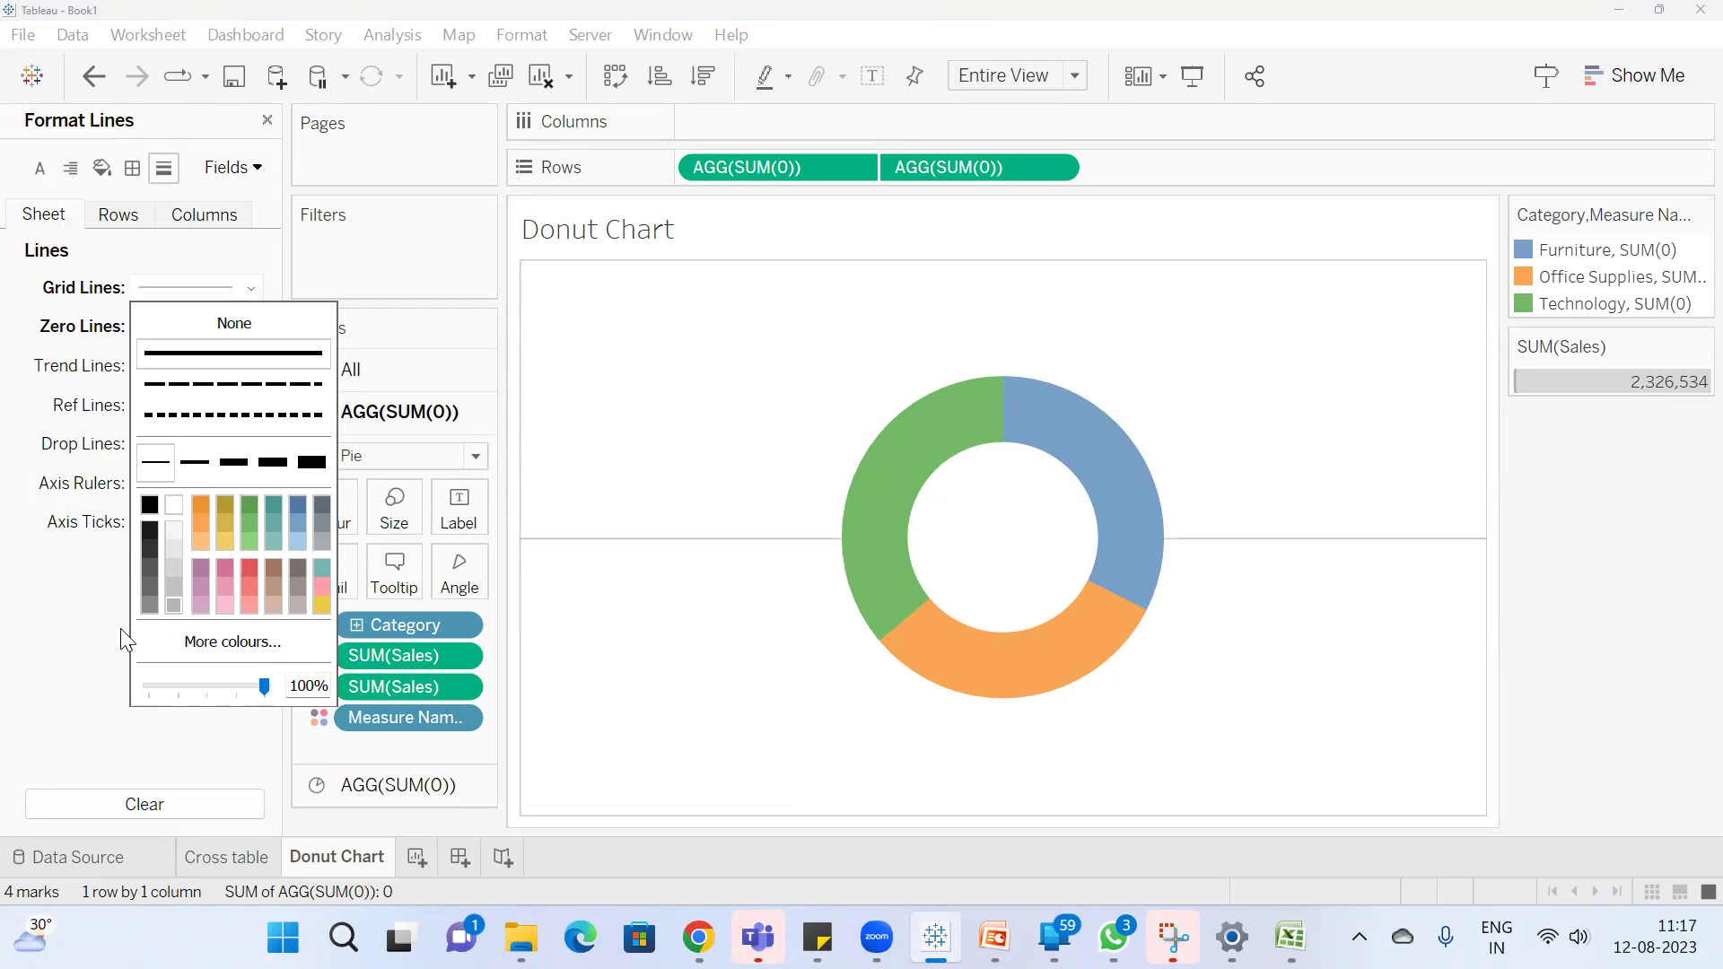
left_click(3, 662)
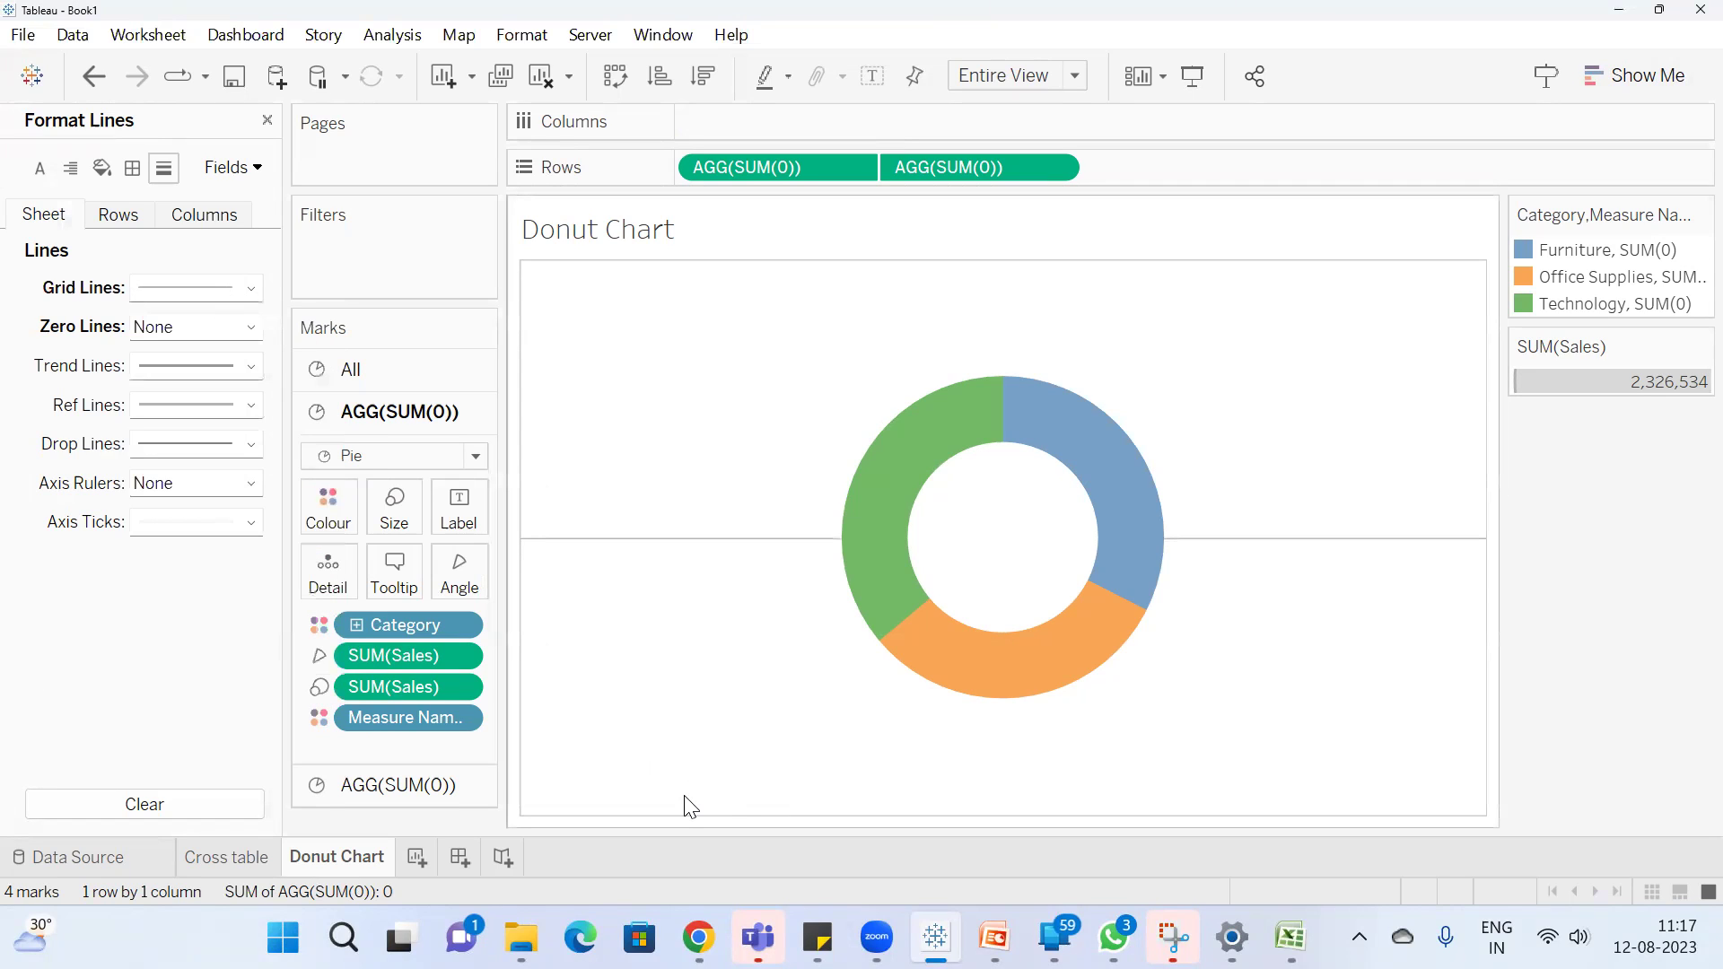
Create a new worksheet, search the data fields for "ord" and add Order Date to the view
left_click(415, 857)
left_click(142, 207)
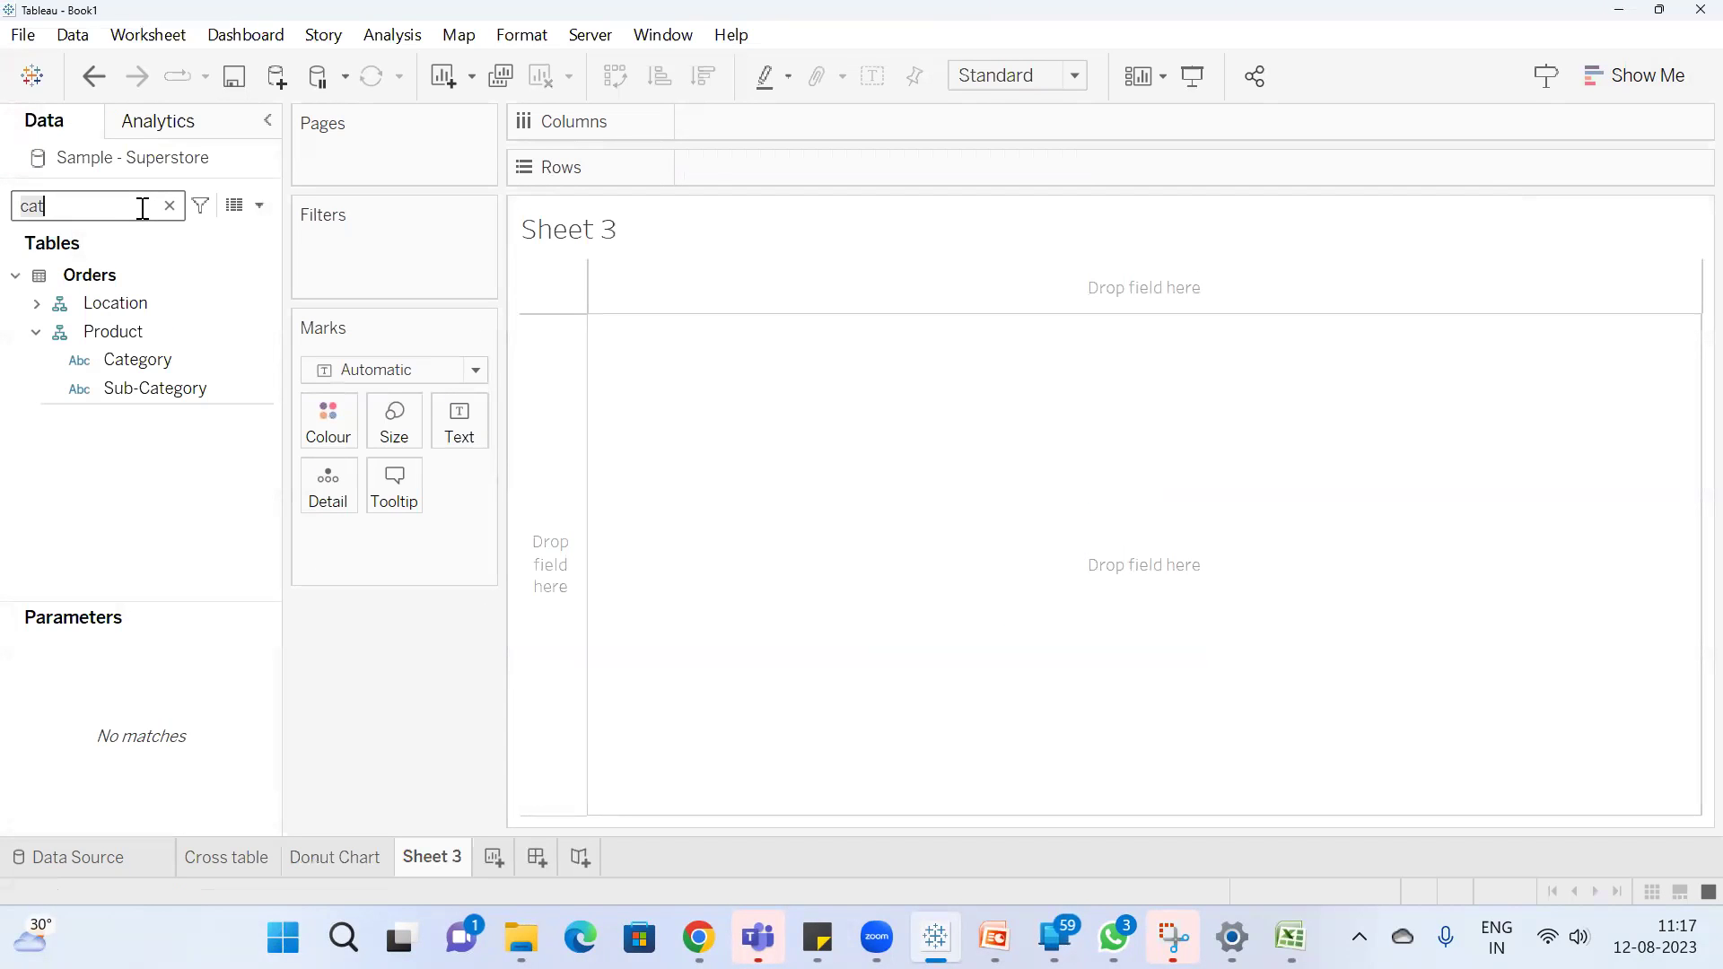
key("BackSpace")
key("BackSpace")
key("BackSpace")
type("ord")
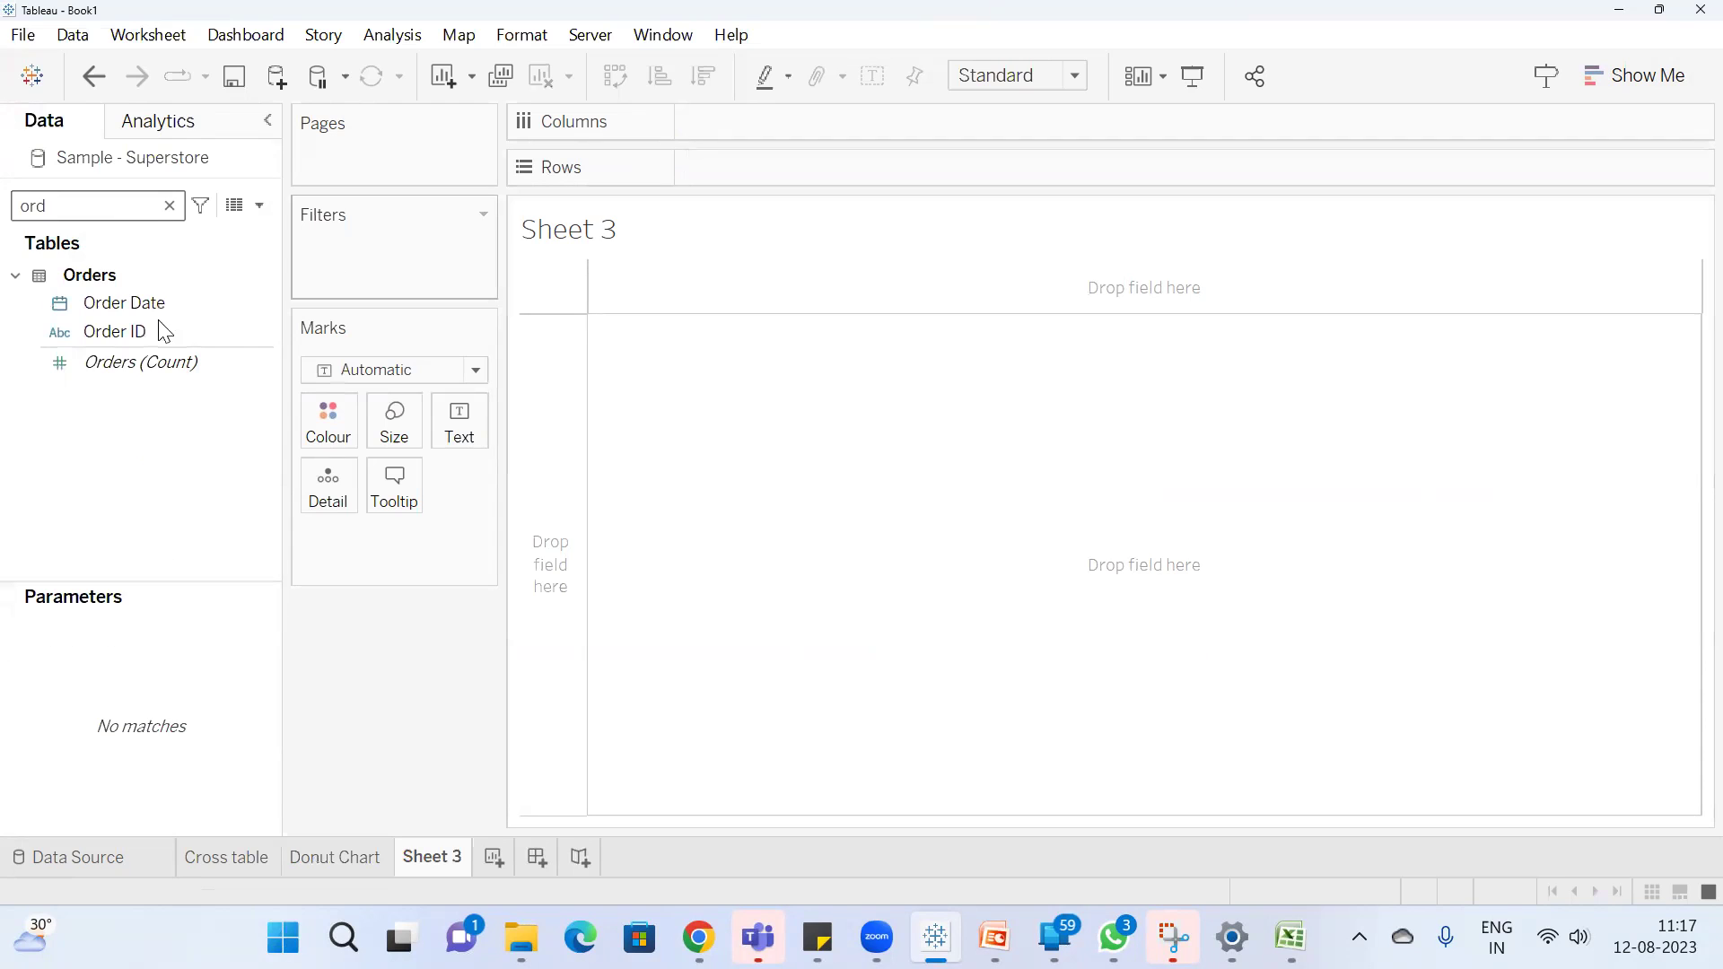
double_click(158, 299)
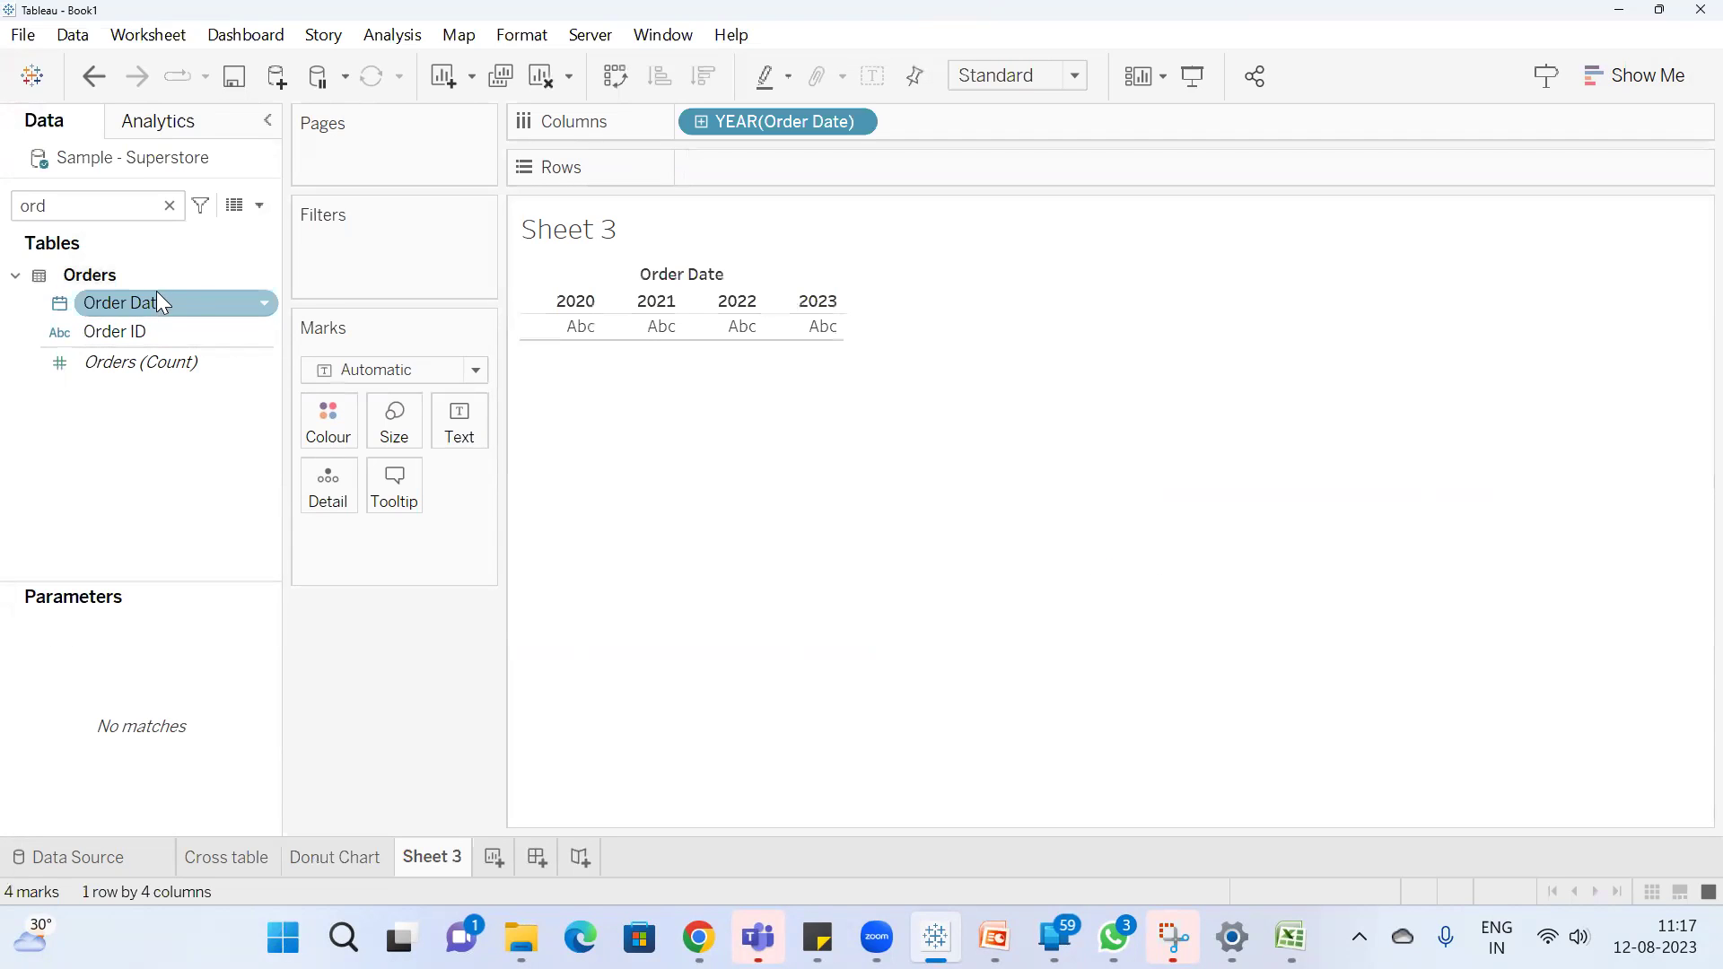
Search the data fields for "sa" and add Sales to the view
key("BackSpace")
key("BackSpace")
key("BackSpace")
type("sa")
double_click(131, 323)
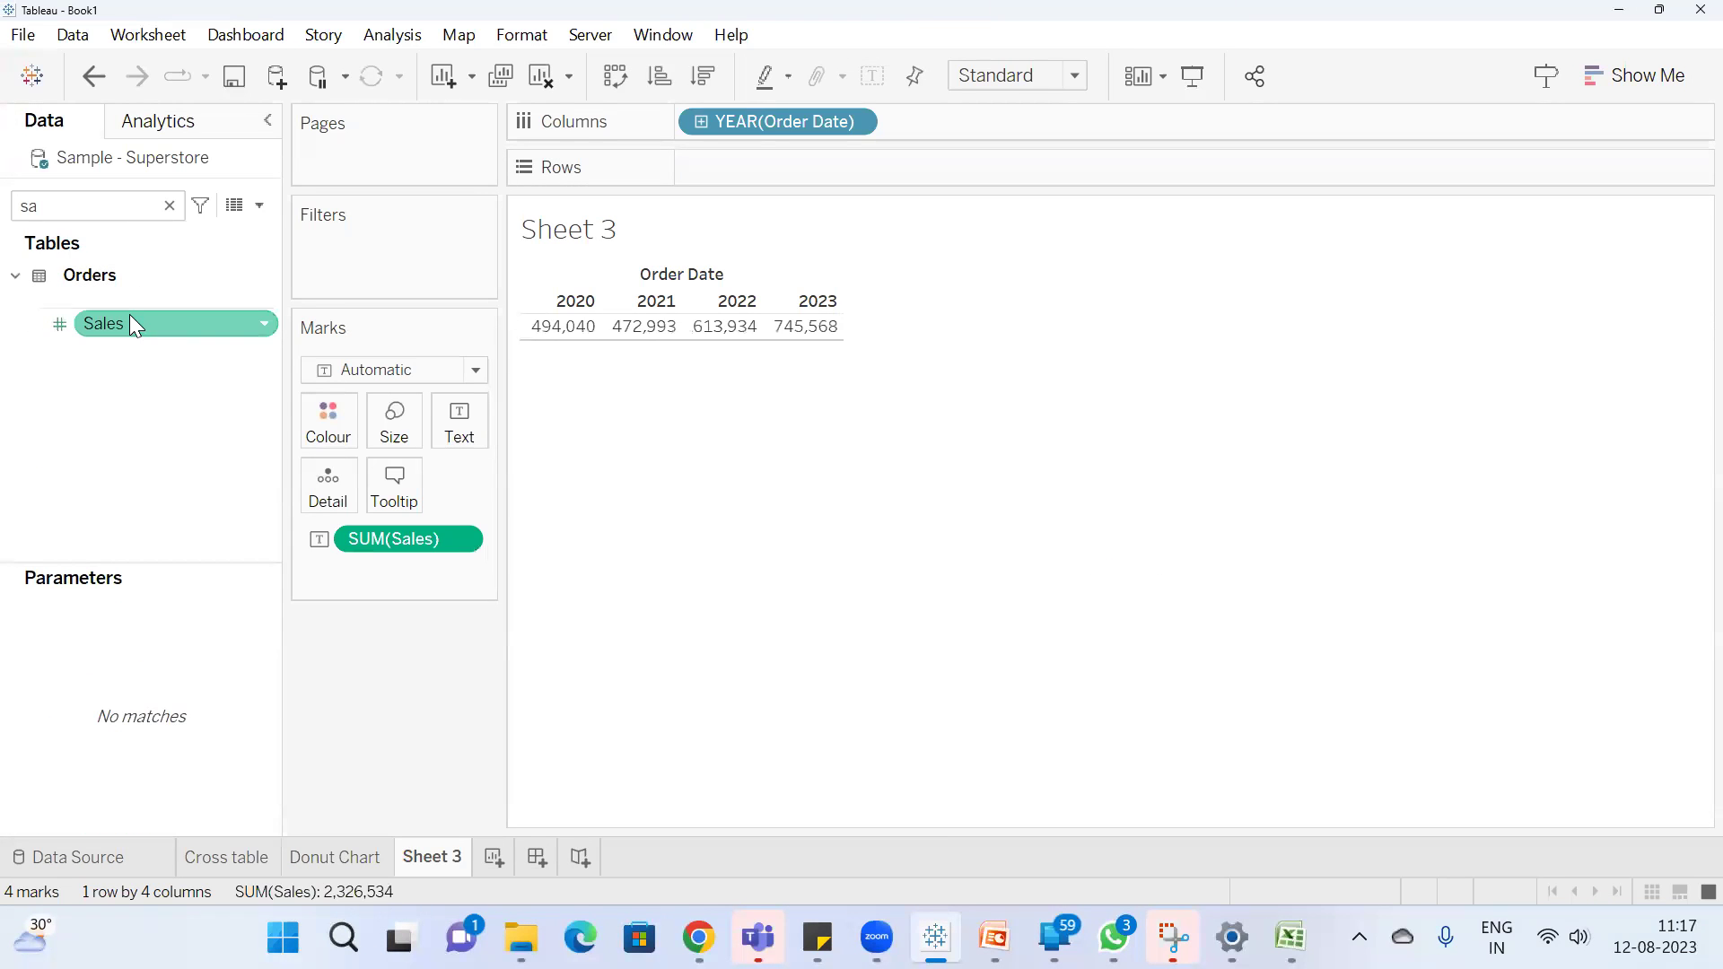
Convert the yearly sales table to a continuous line chart and plot Order Date by continuous Month
left_click(1648, 75)
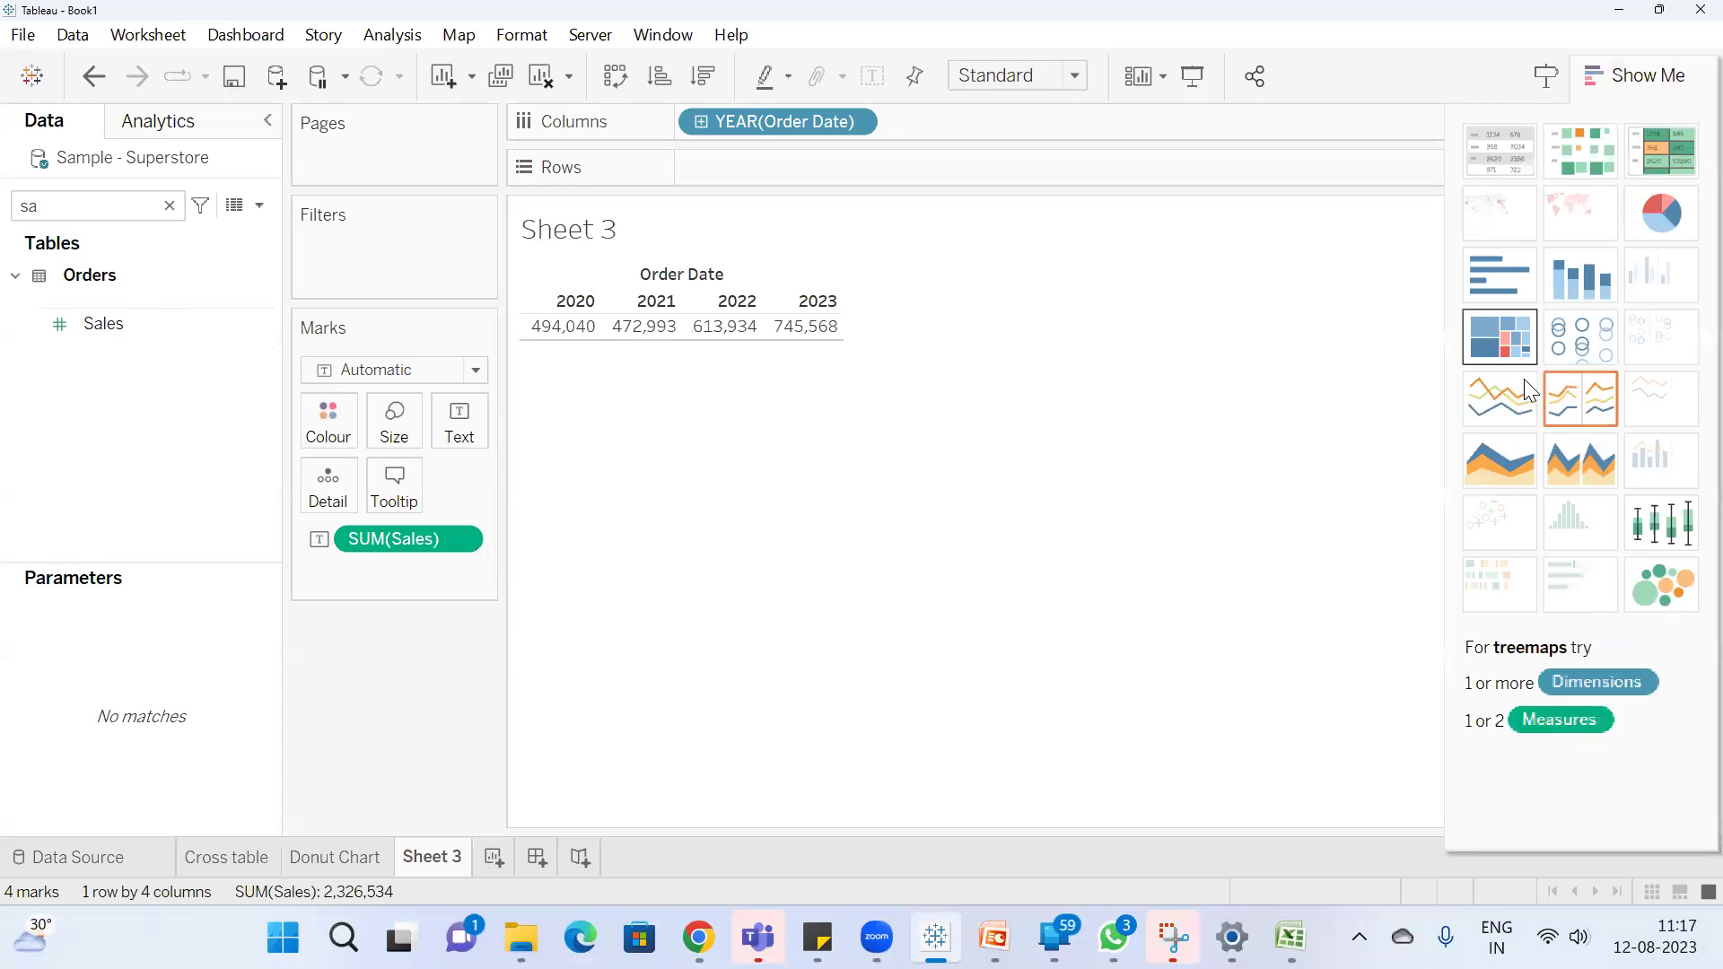
left_click(1497, 417)
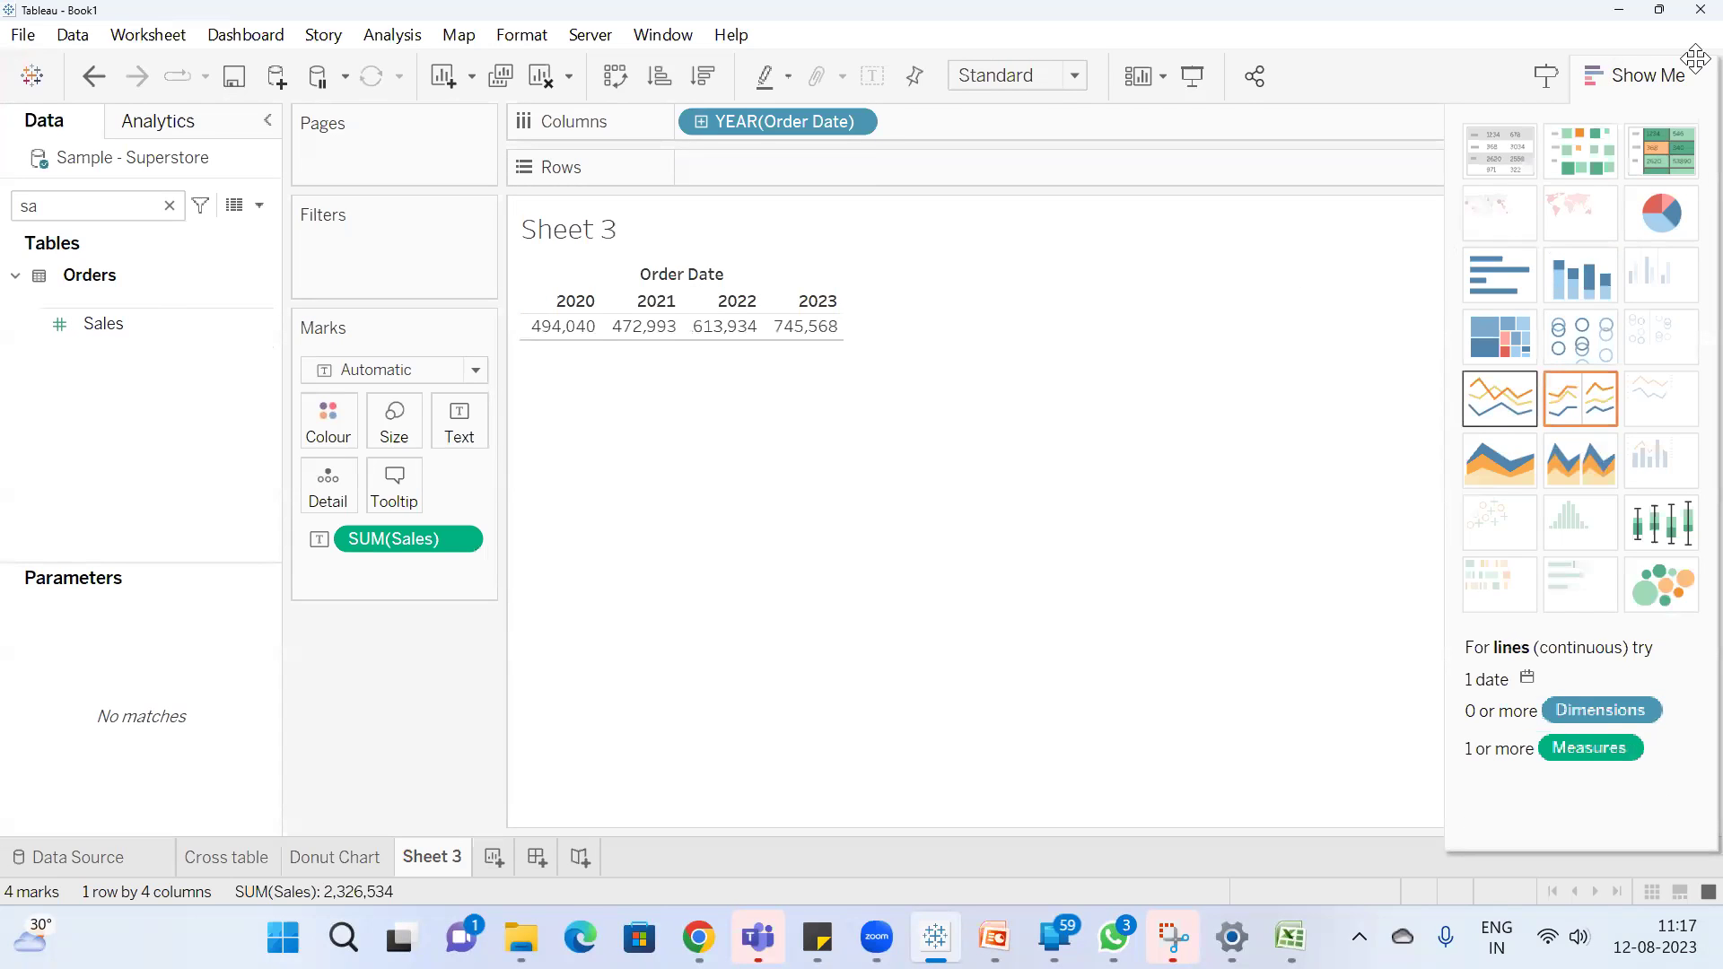
left_click(1648, 76)
right_click(754, 125)
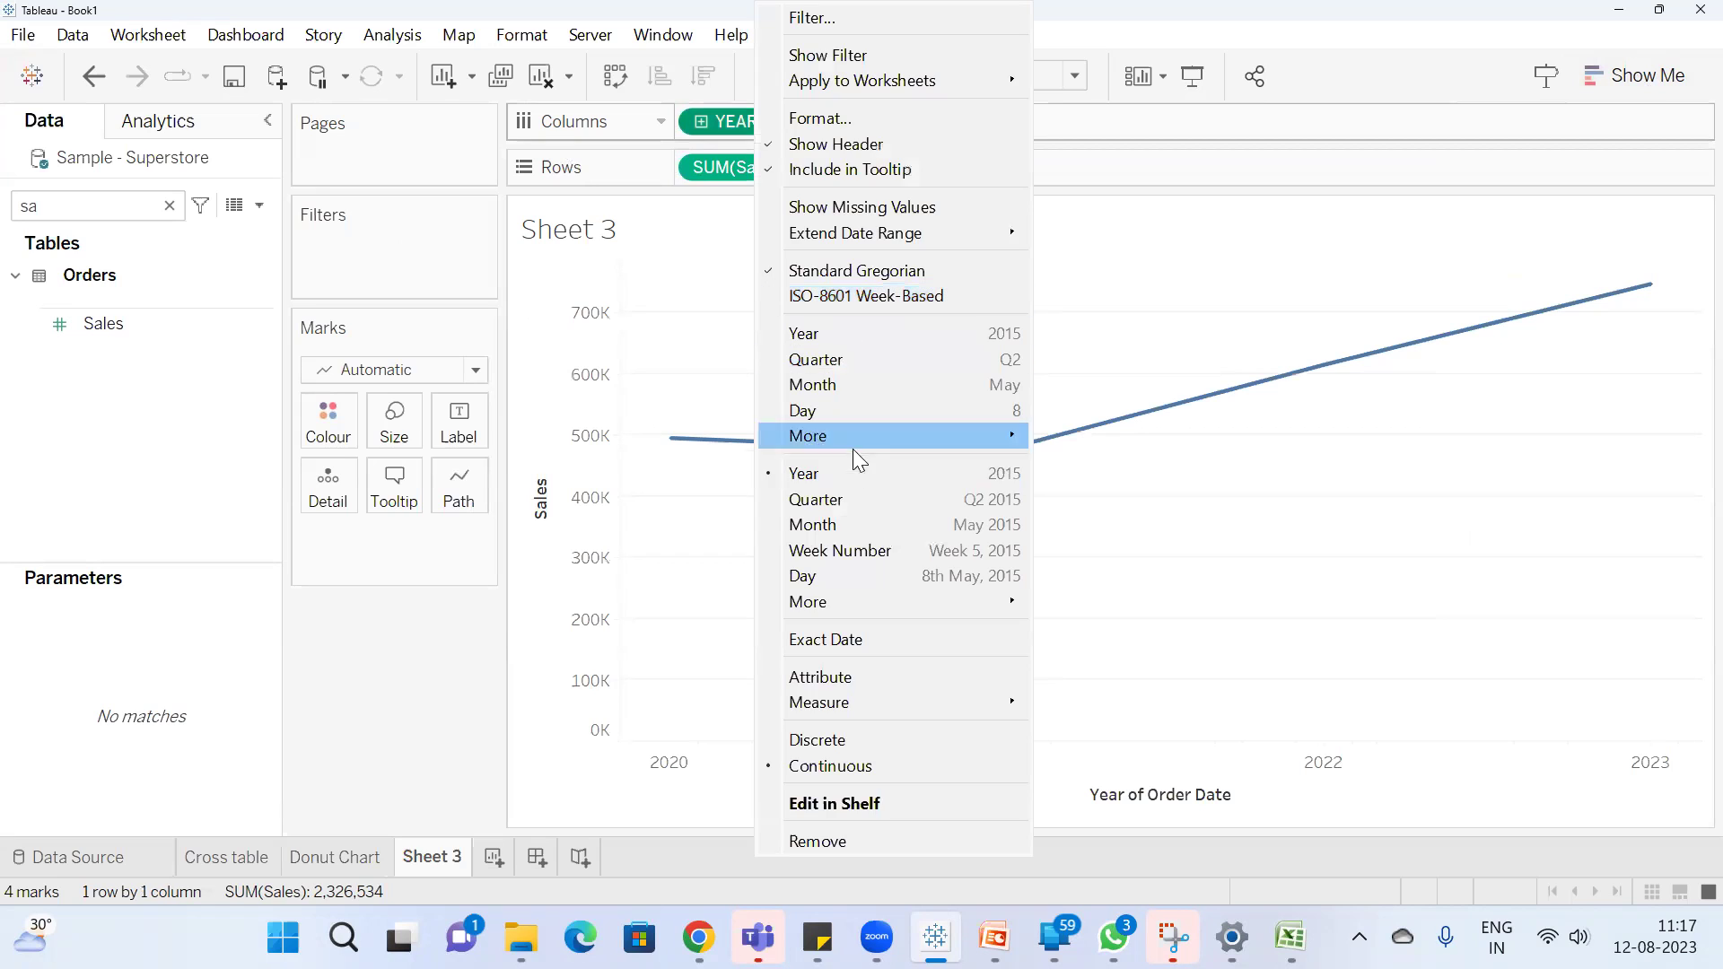
left_click(836, 517)
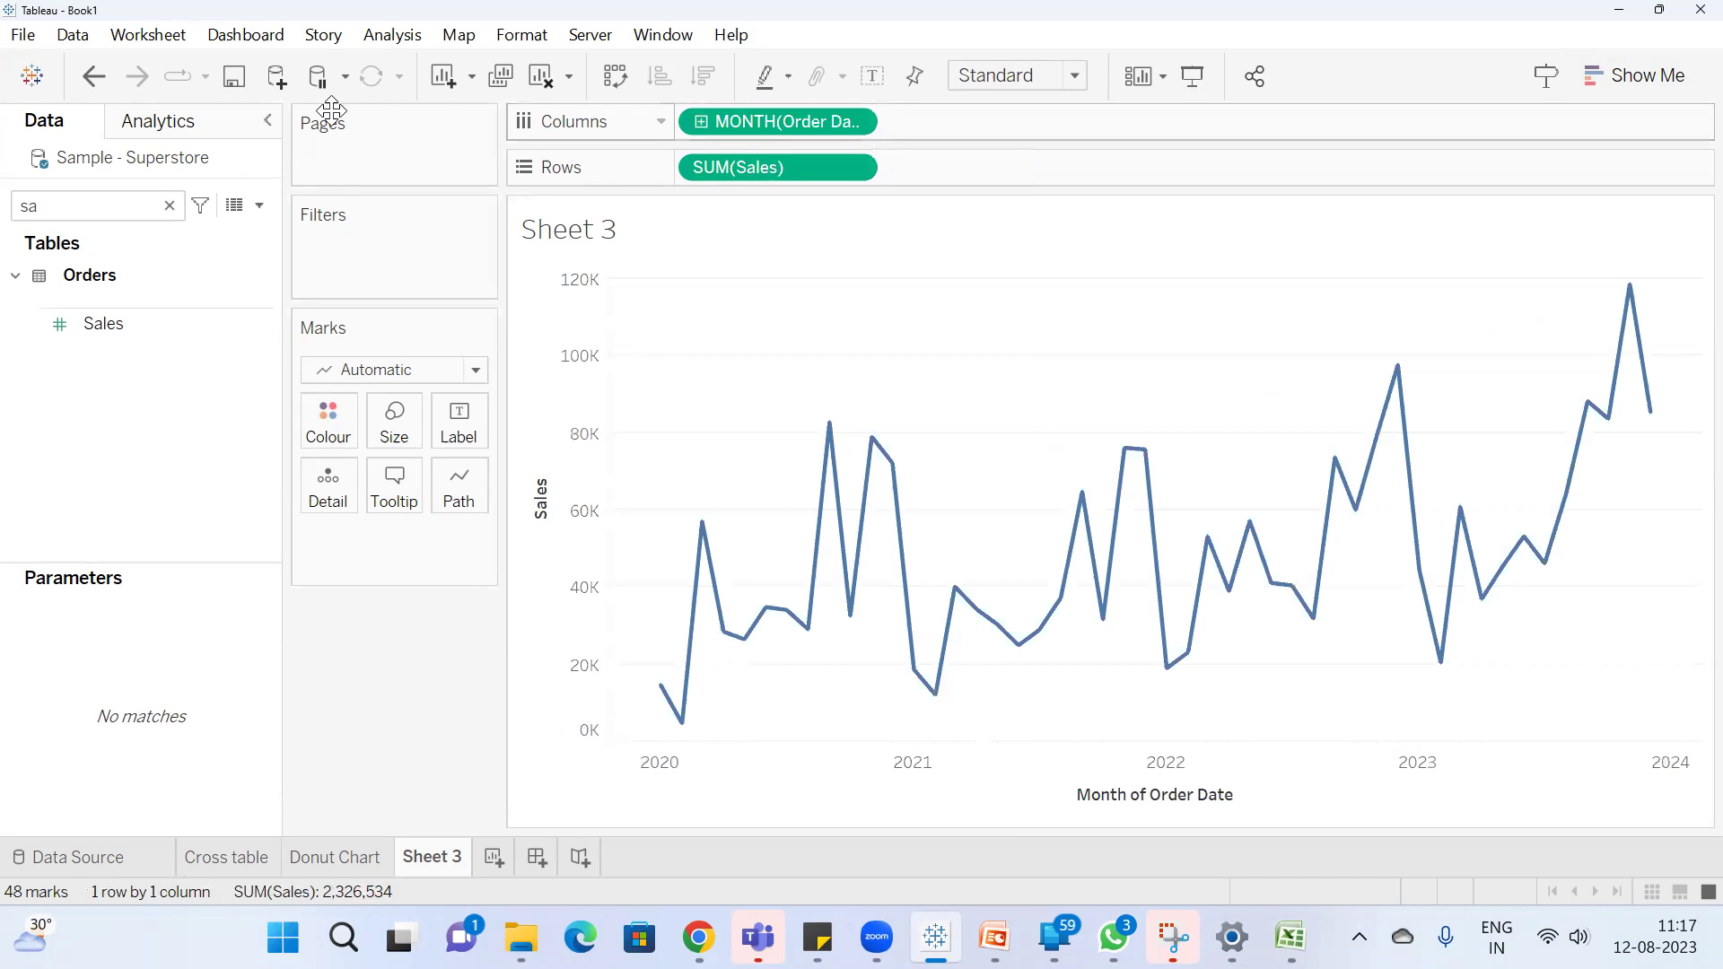
Give the monthly sales line chart solid grid lines in a darker grey
left_click(519, 35)
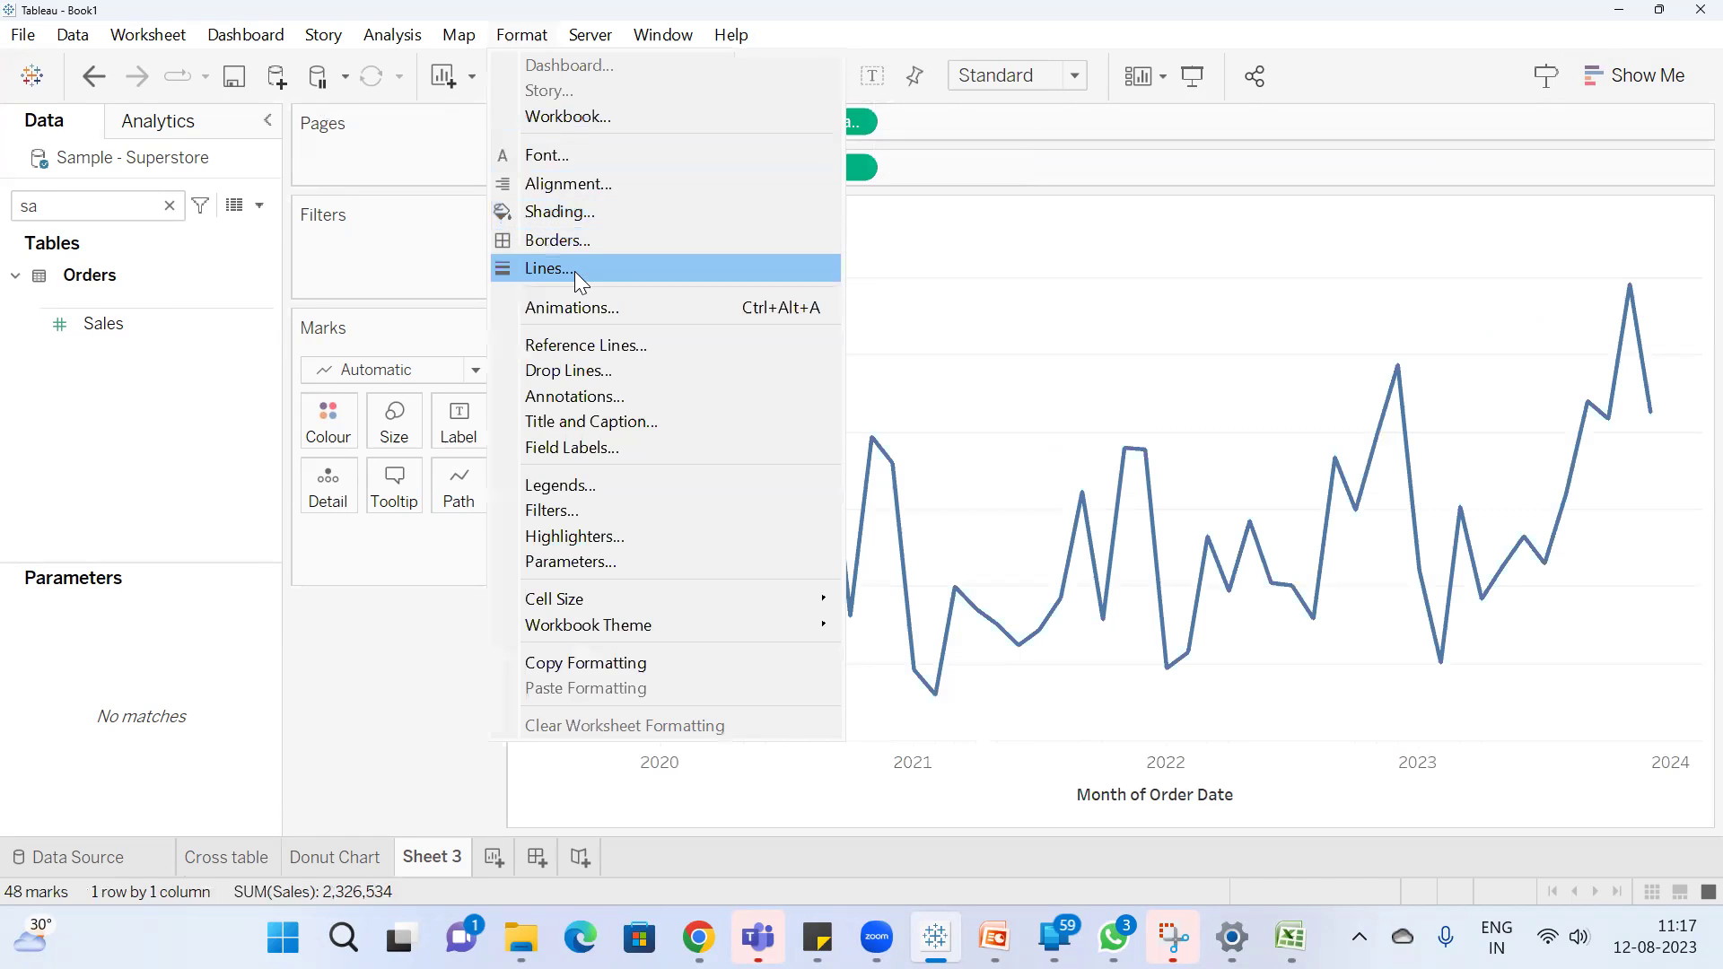
left_click(574, 271)
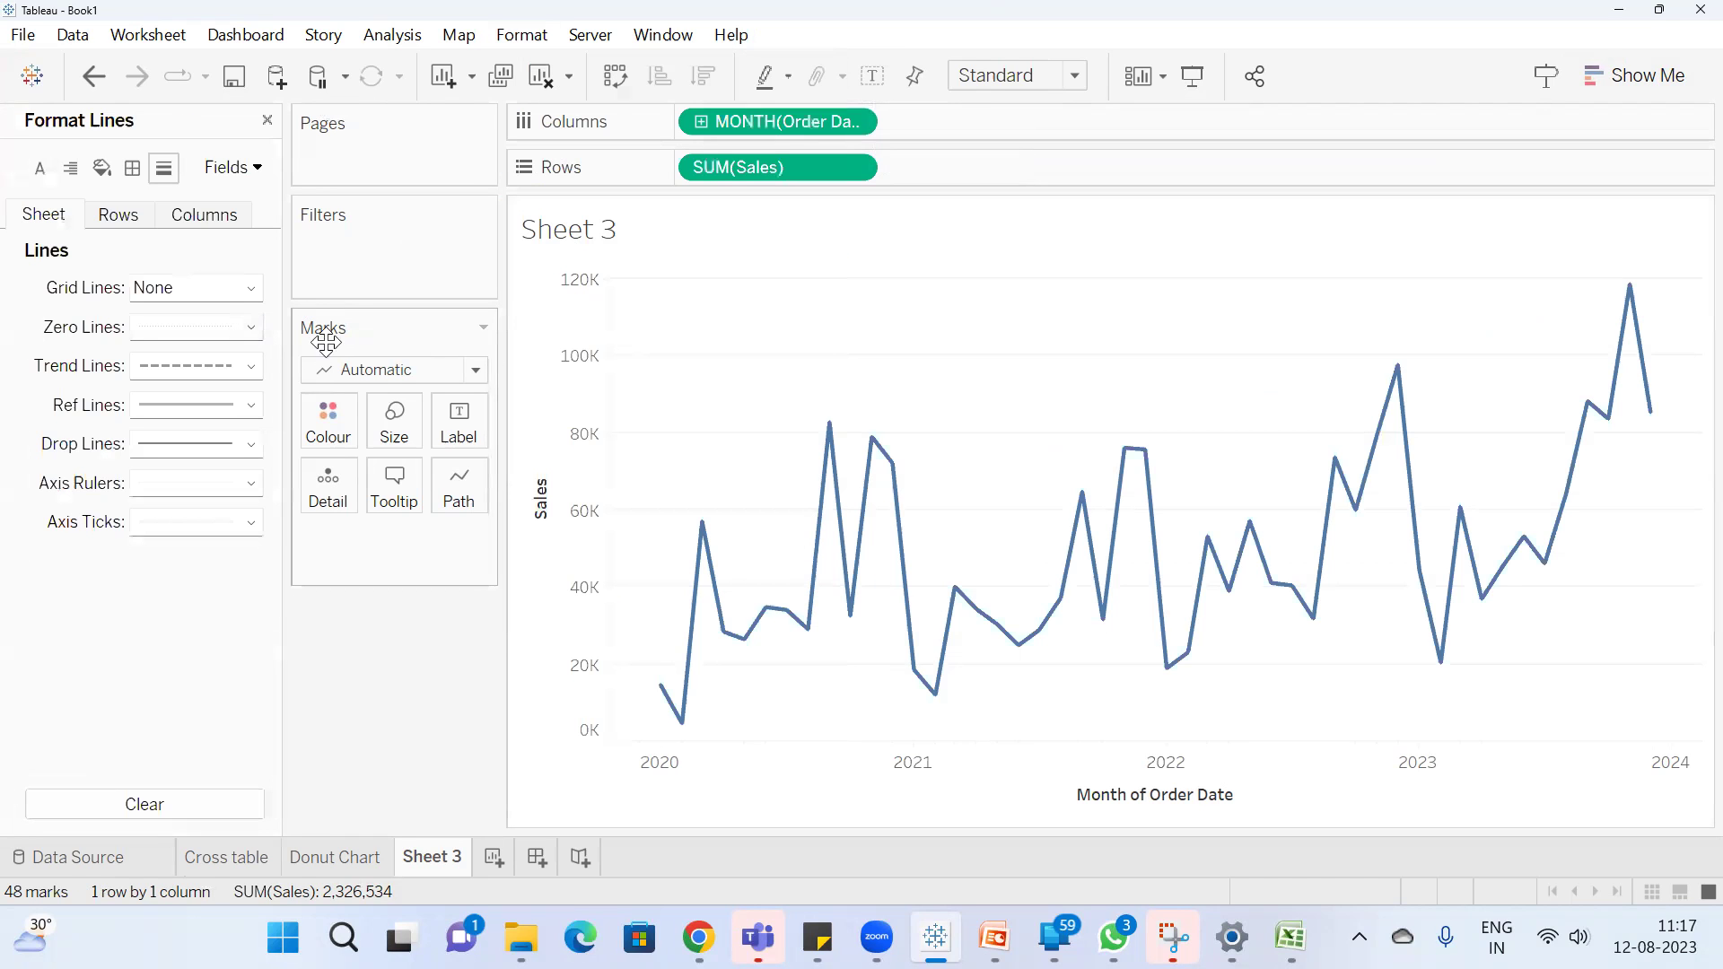
left_click(225, 289)
left_click(202, 353)
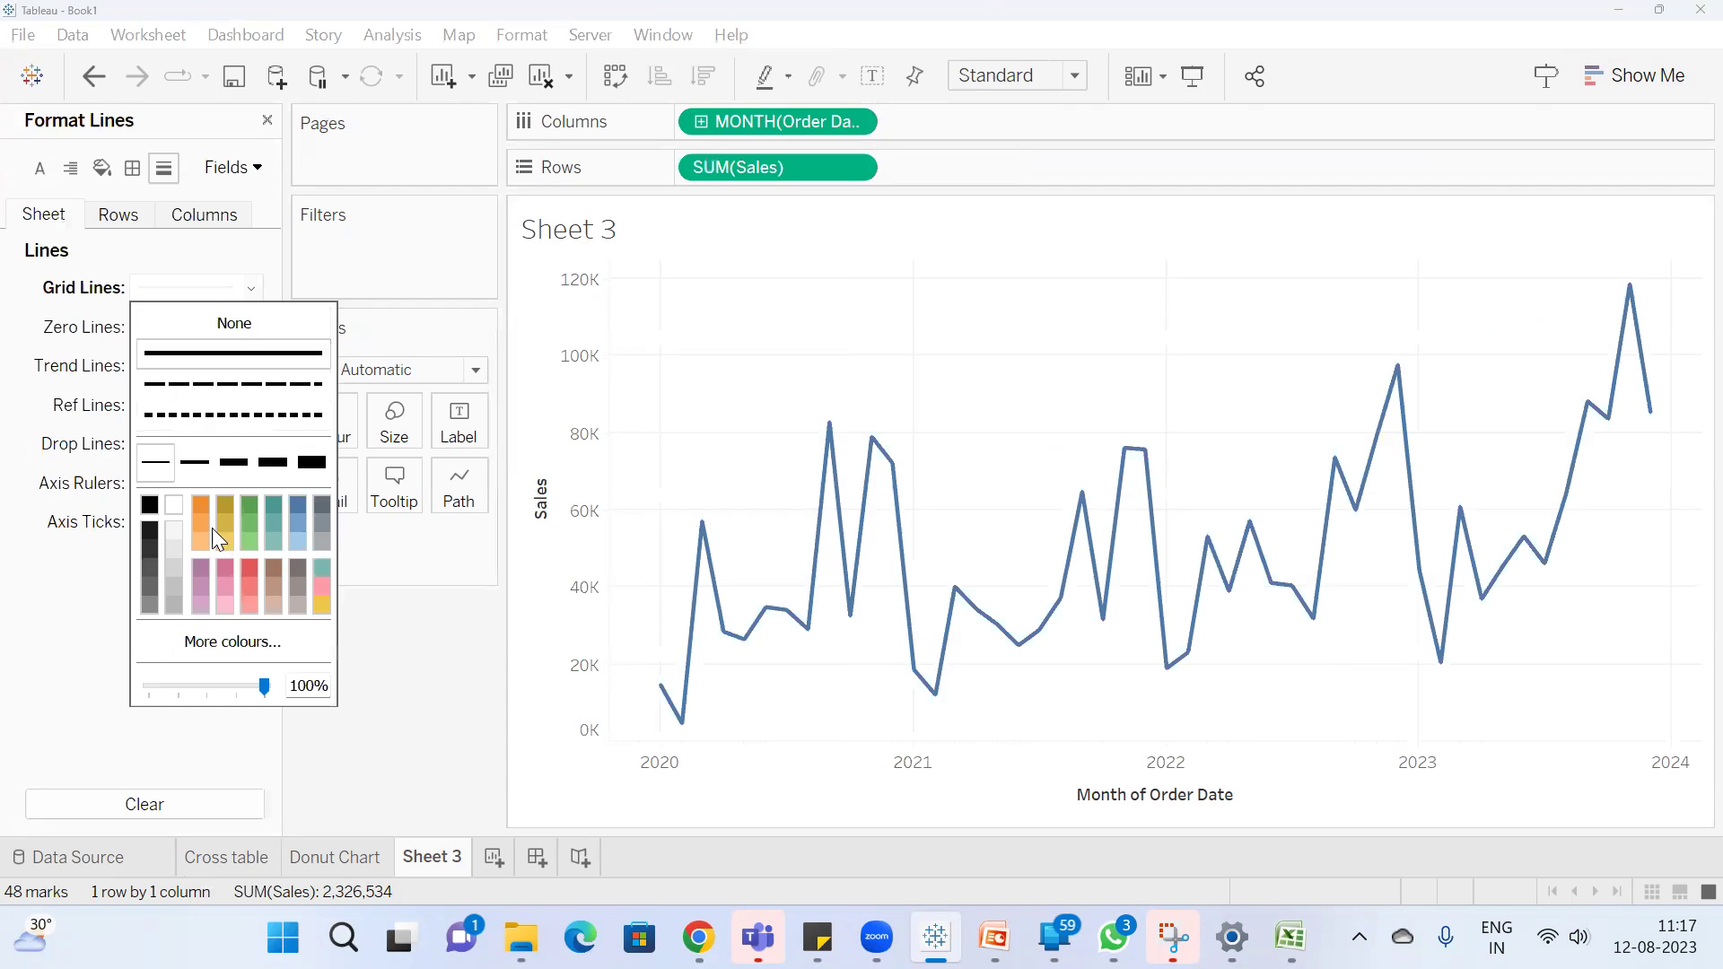
left_click(172, 607)
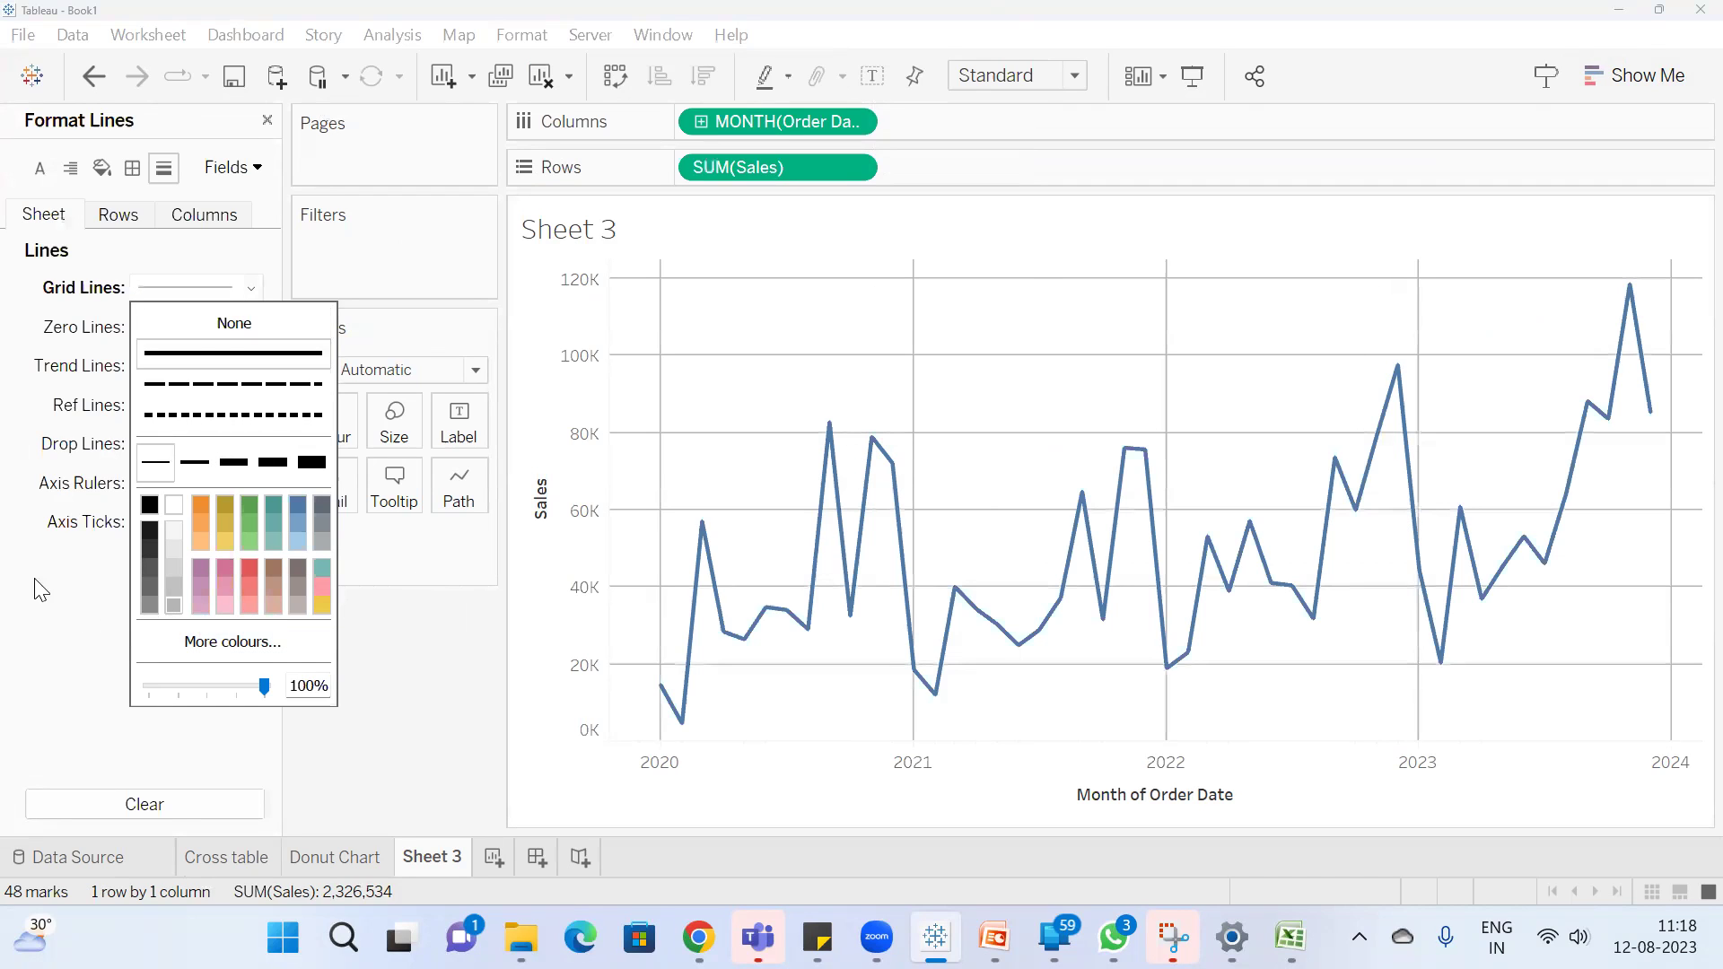
left_click(8, 575)
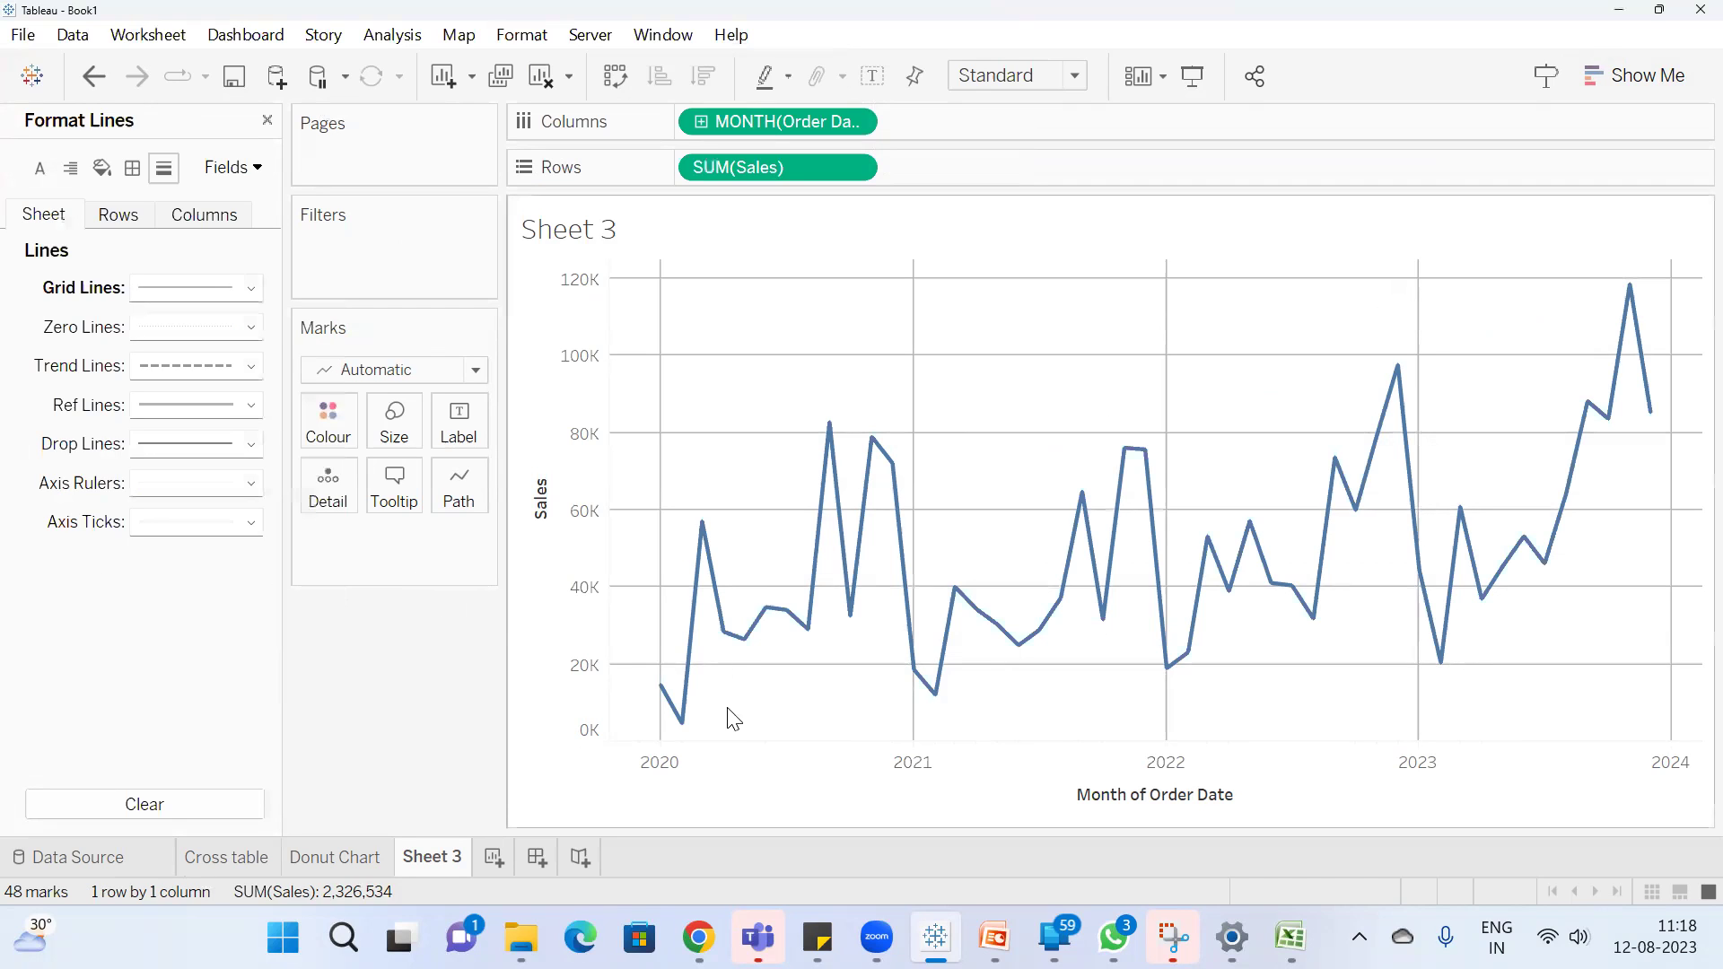
Change the line chart's grid lines to dashed and reduce their opacity
mouse_move(687, 723)
left_click(220, 296)
left_click(248, 386)
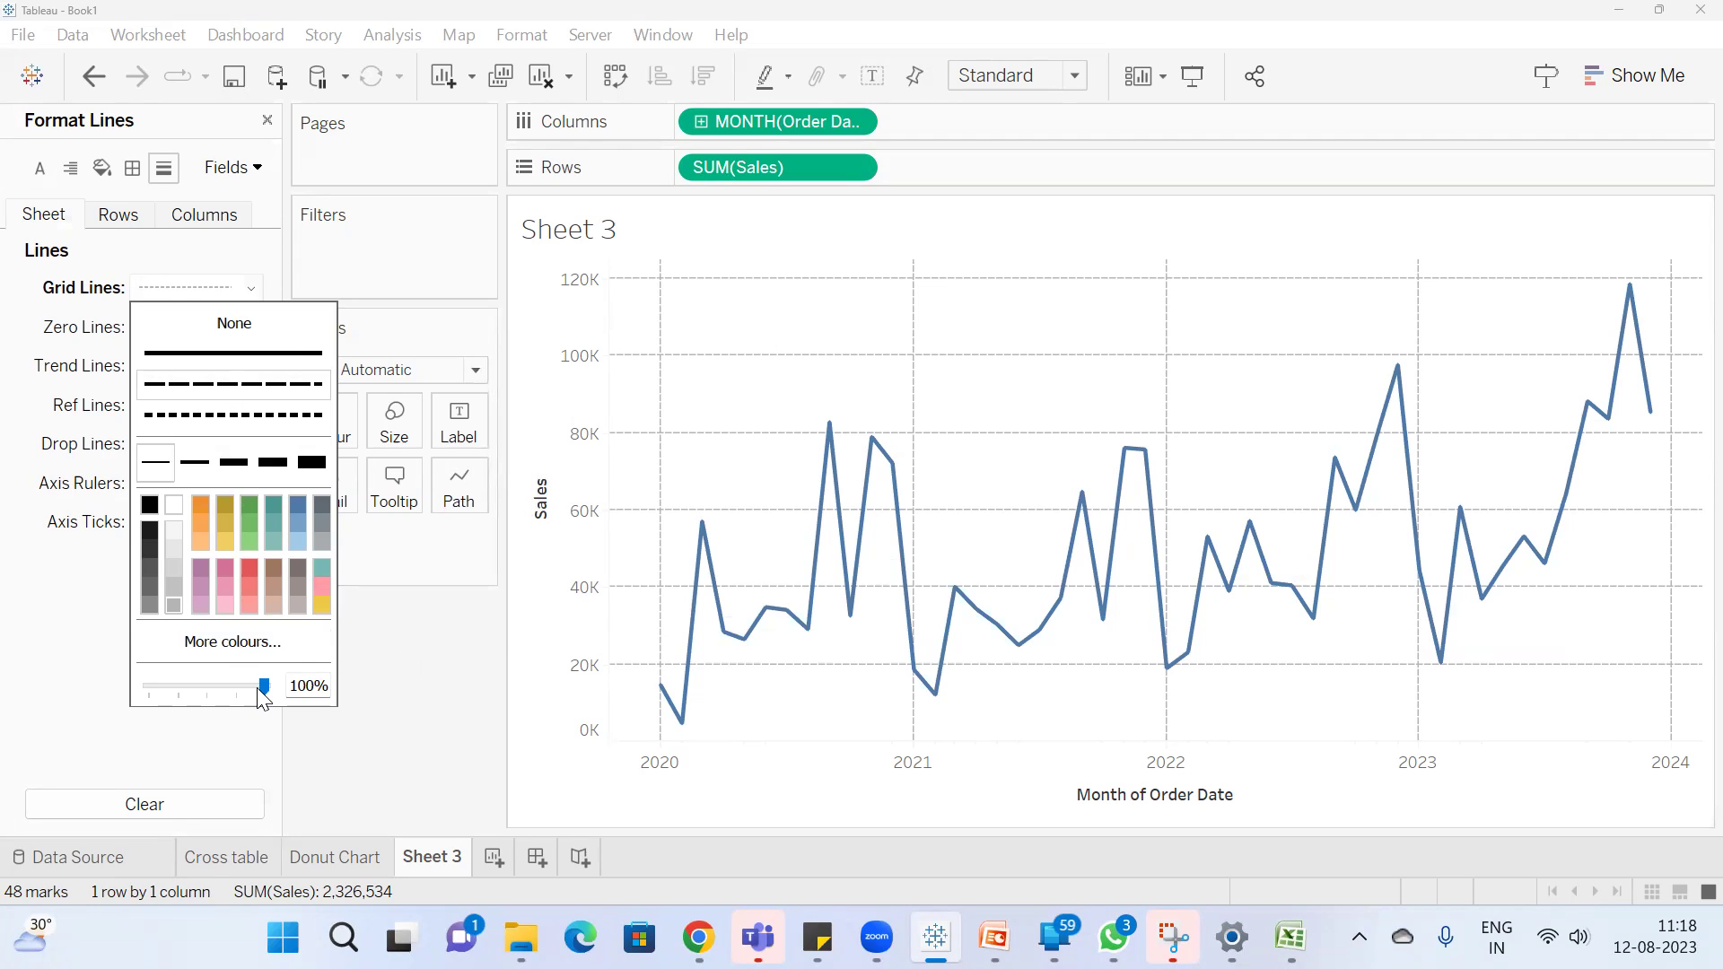
left_click_drag(239, 691, 170, 694)
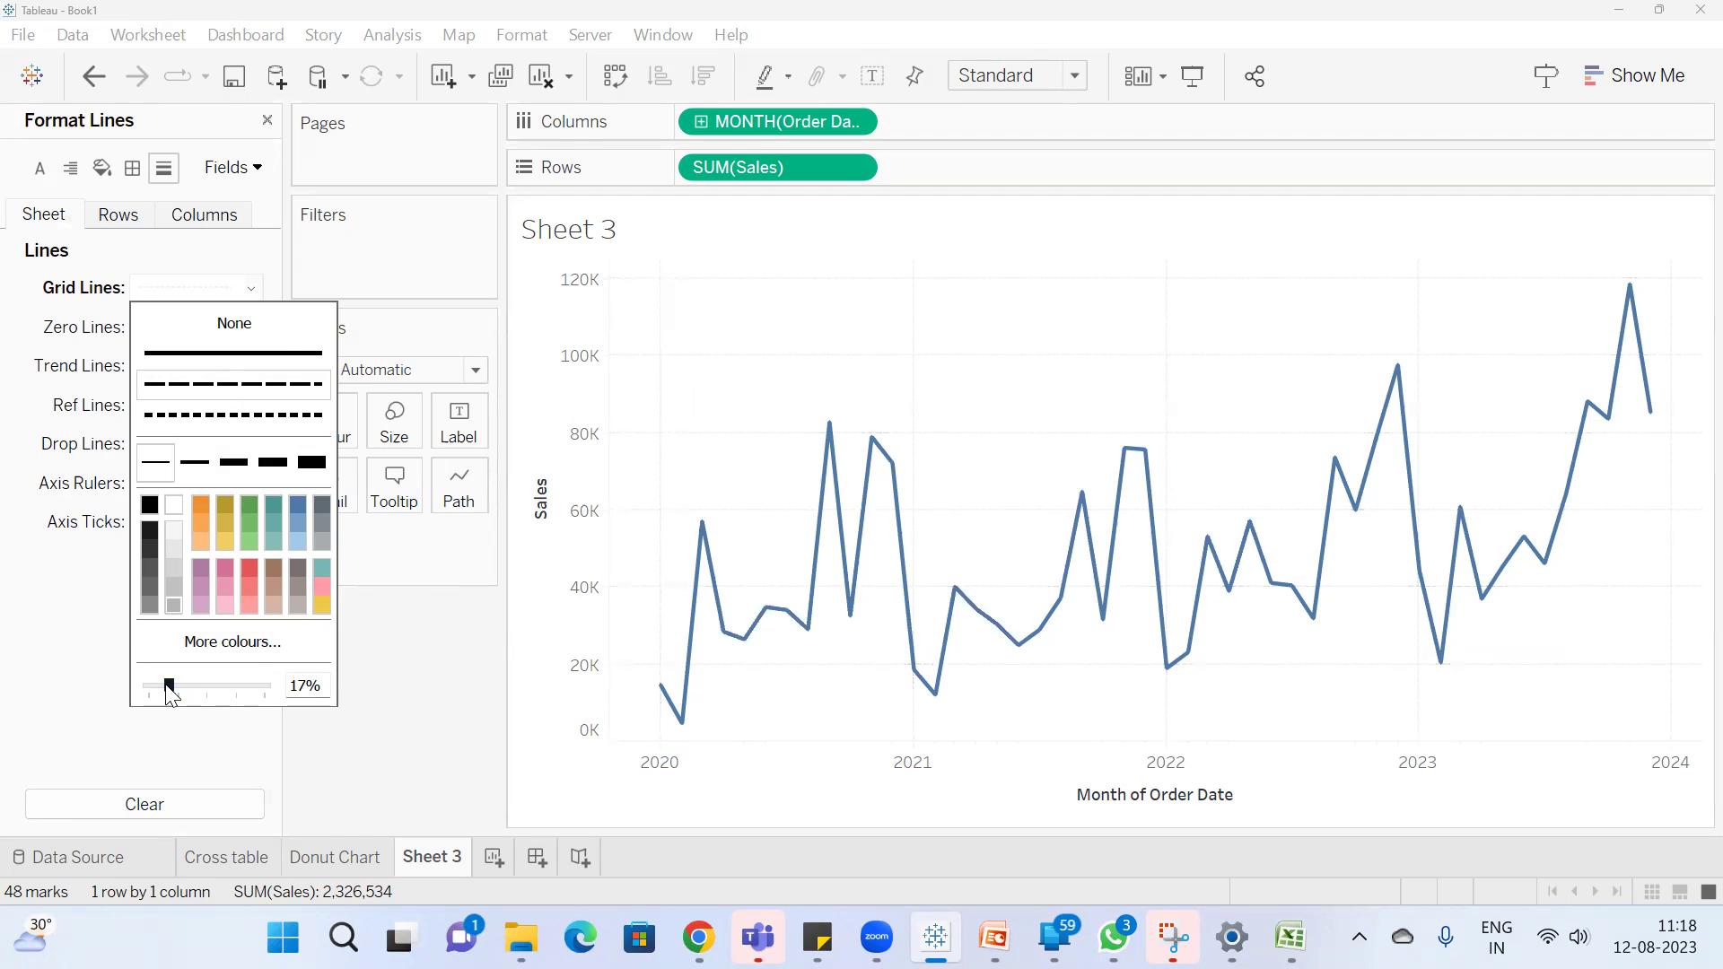
mouse_move(181, 686)
left_mouse_down()
mouse_move(268, 708)
mouse_move(191, 699)
left_mouse_up()
left_click(27, 428)
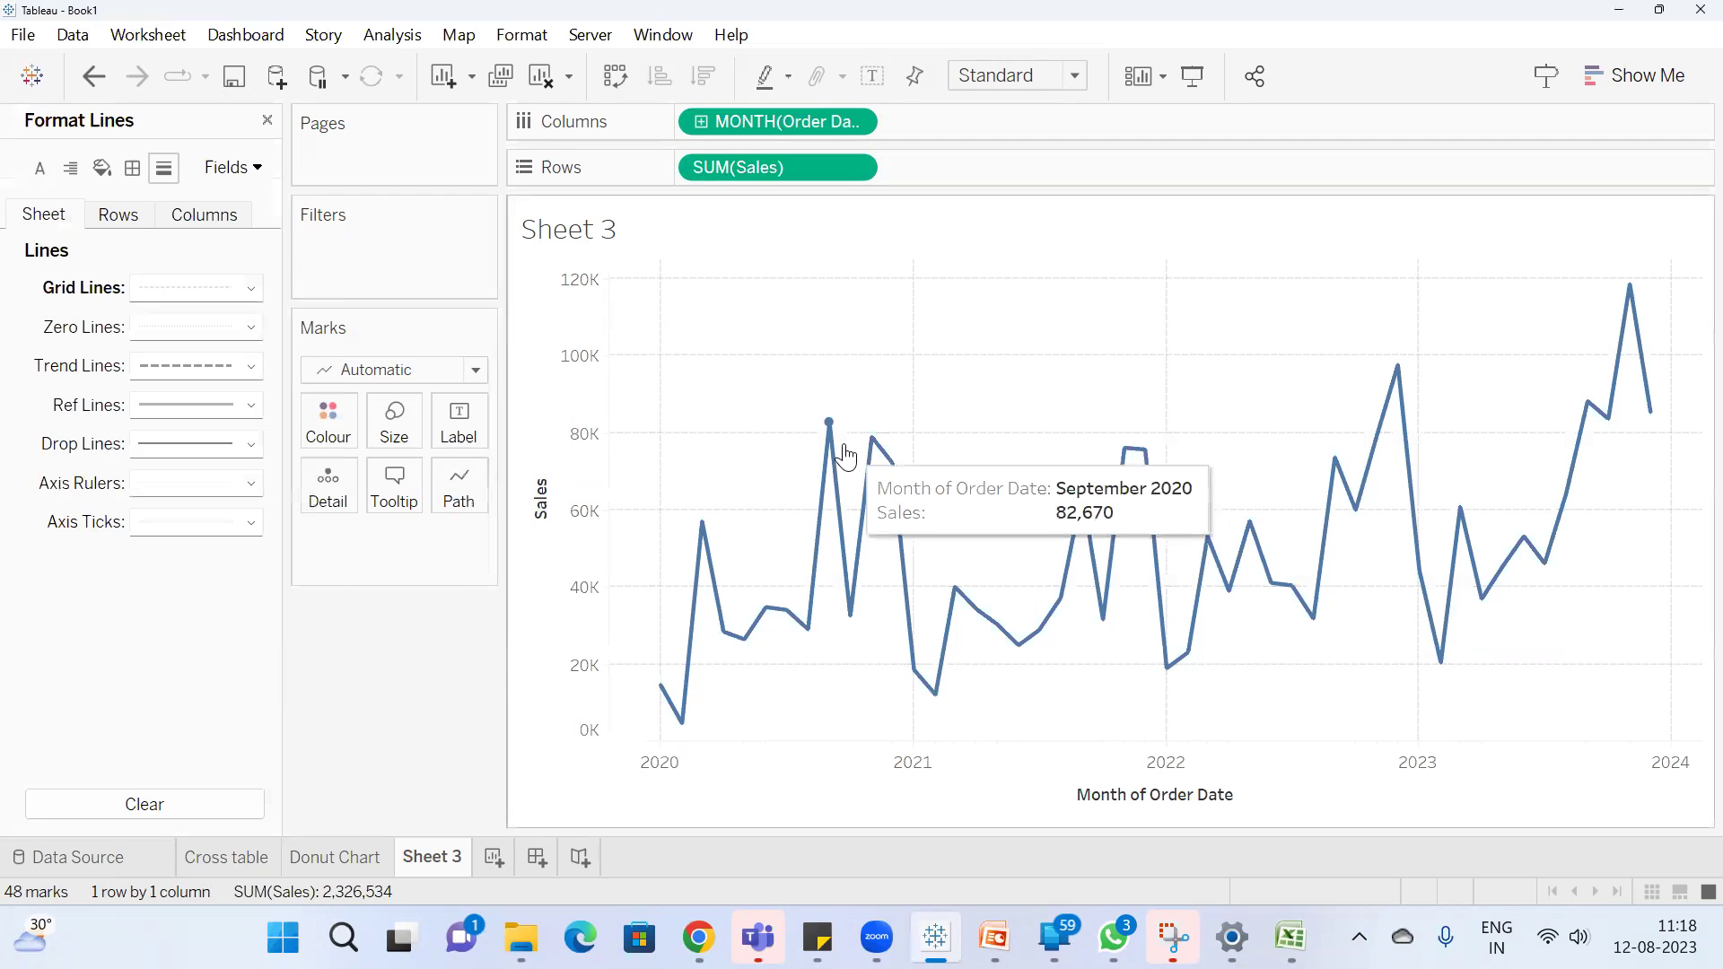
Show a trend line on the monthly sales line chart
mouse_move(833, 436)
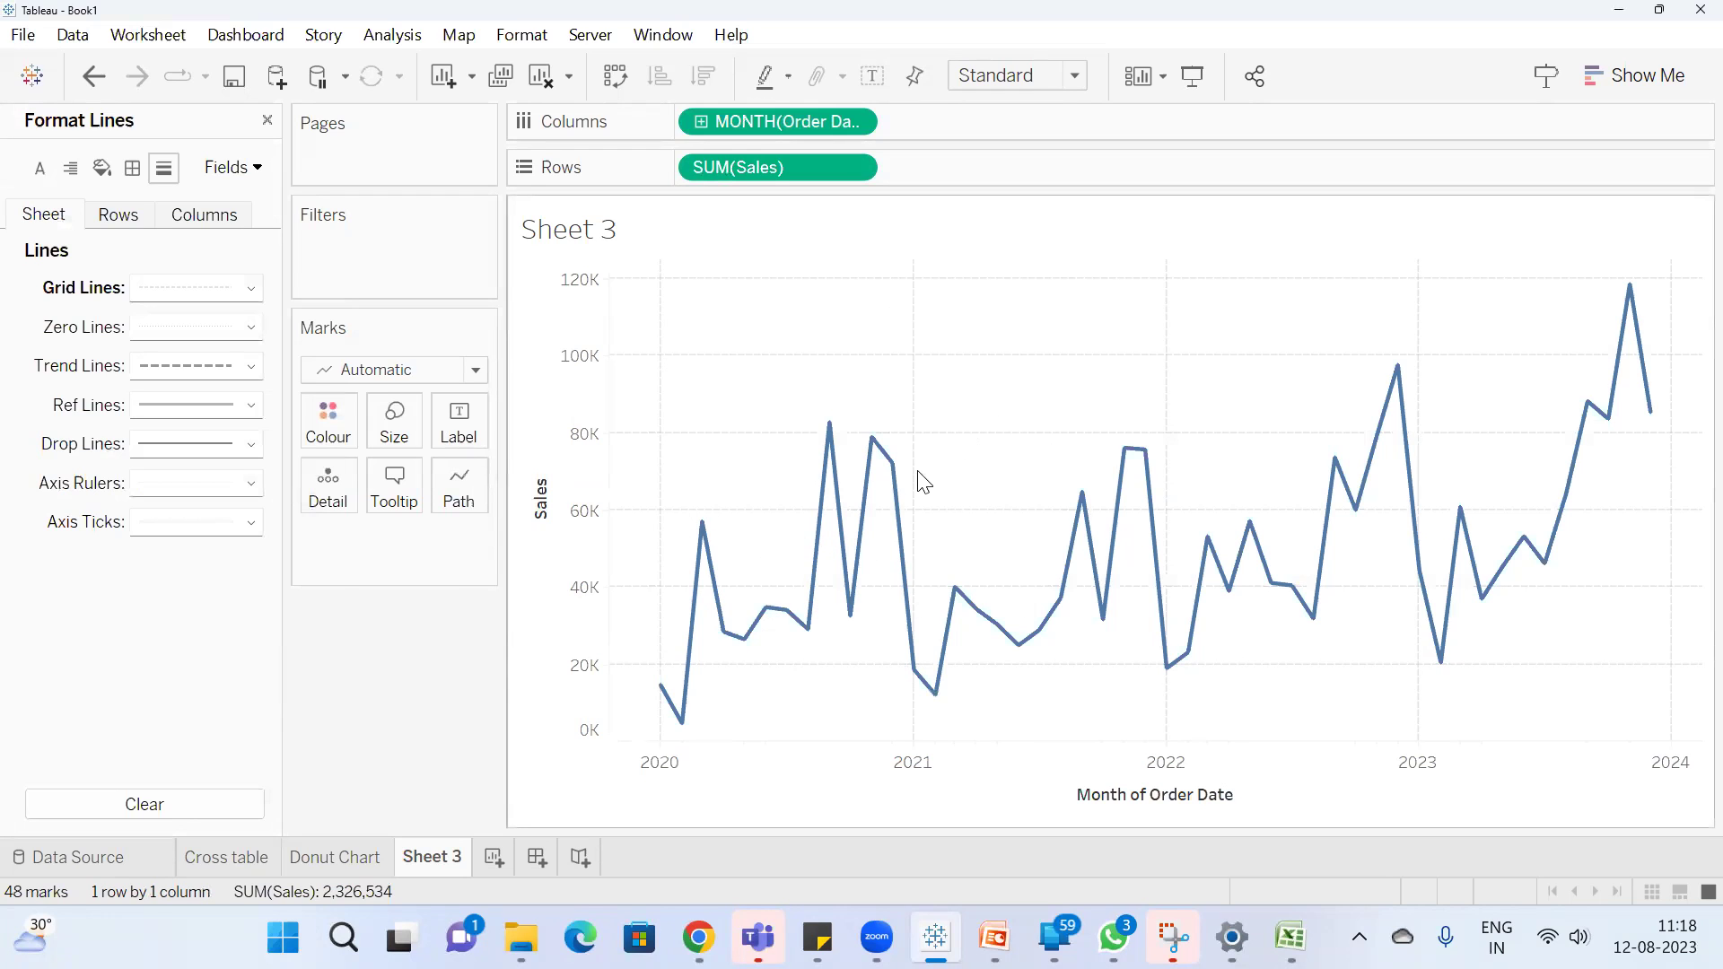
right_click(951, 460)
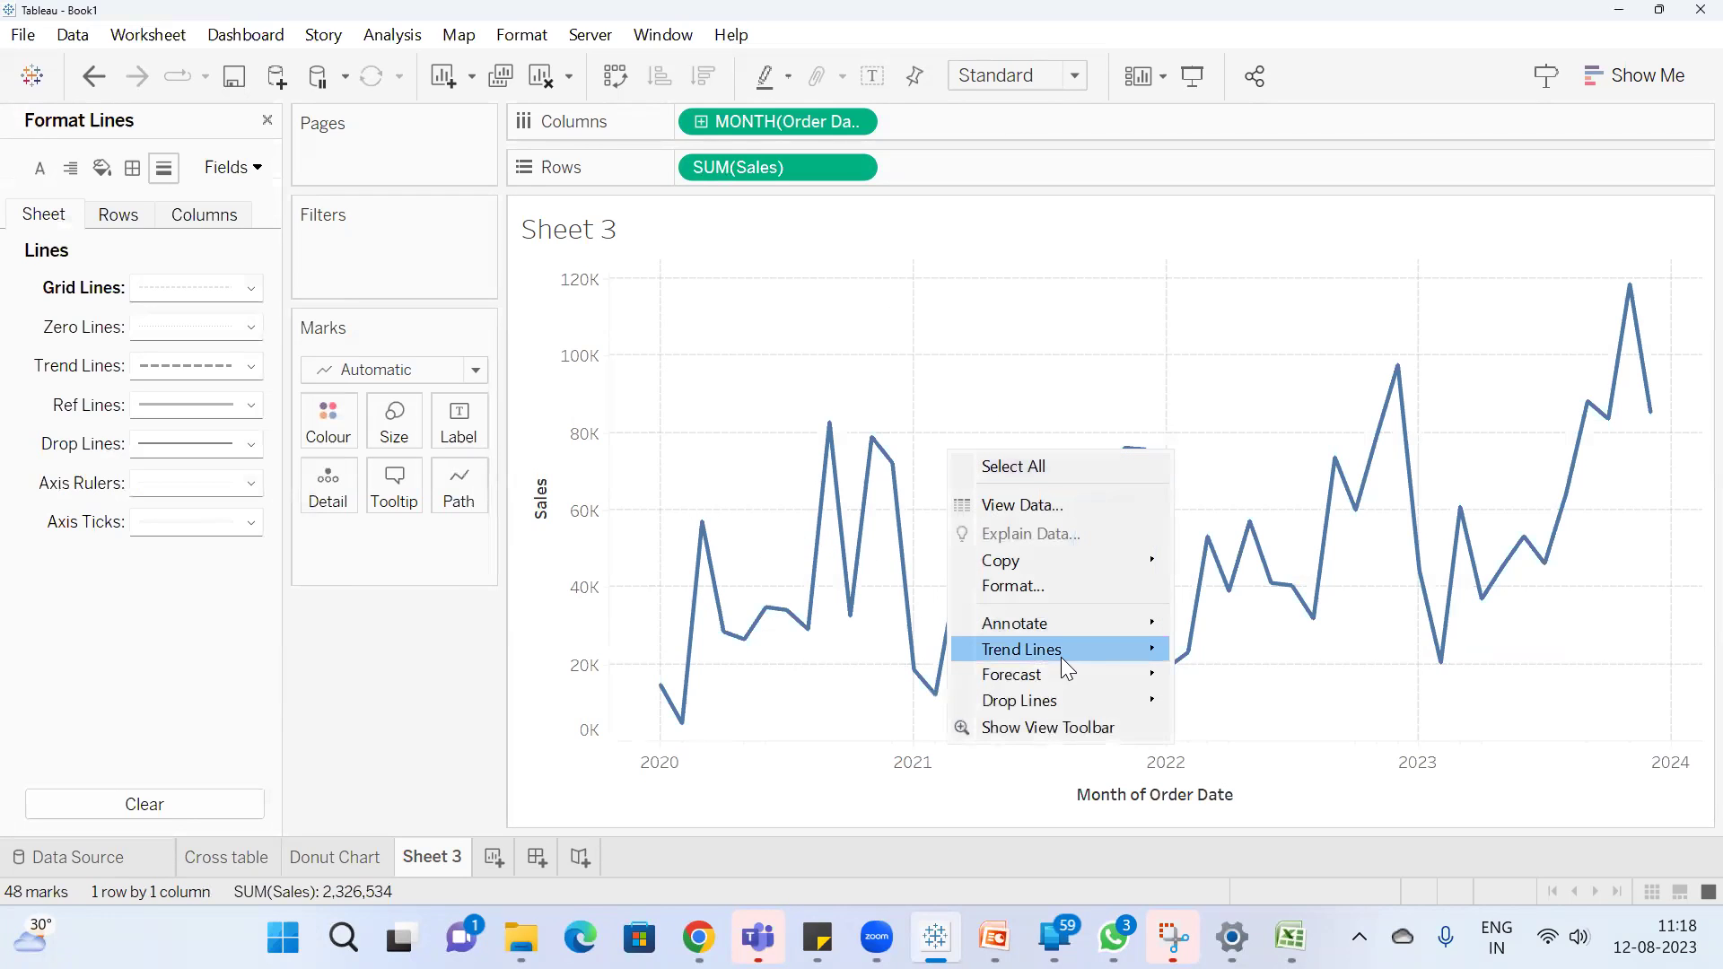
mouse_move(1078, 640)
left_click(1228, 648)
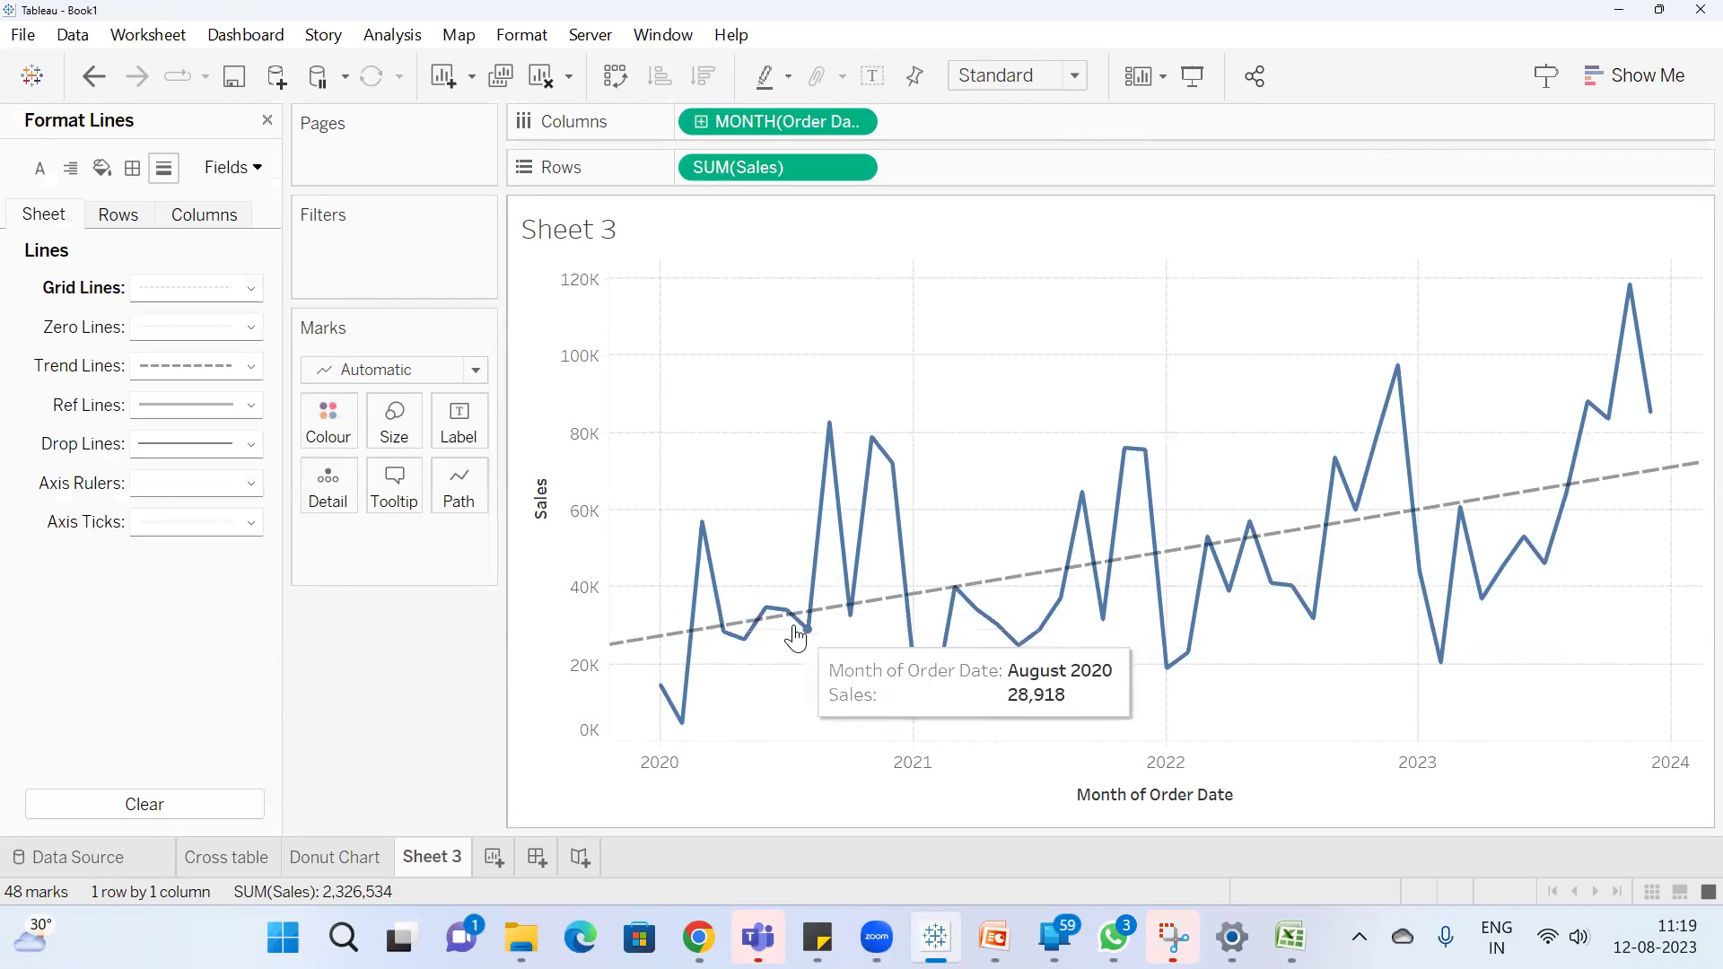
Try solid and dotted patterns on the trend line and set it to the thickest width
left_click(181, 370)
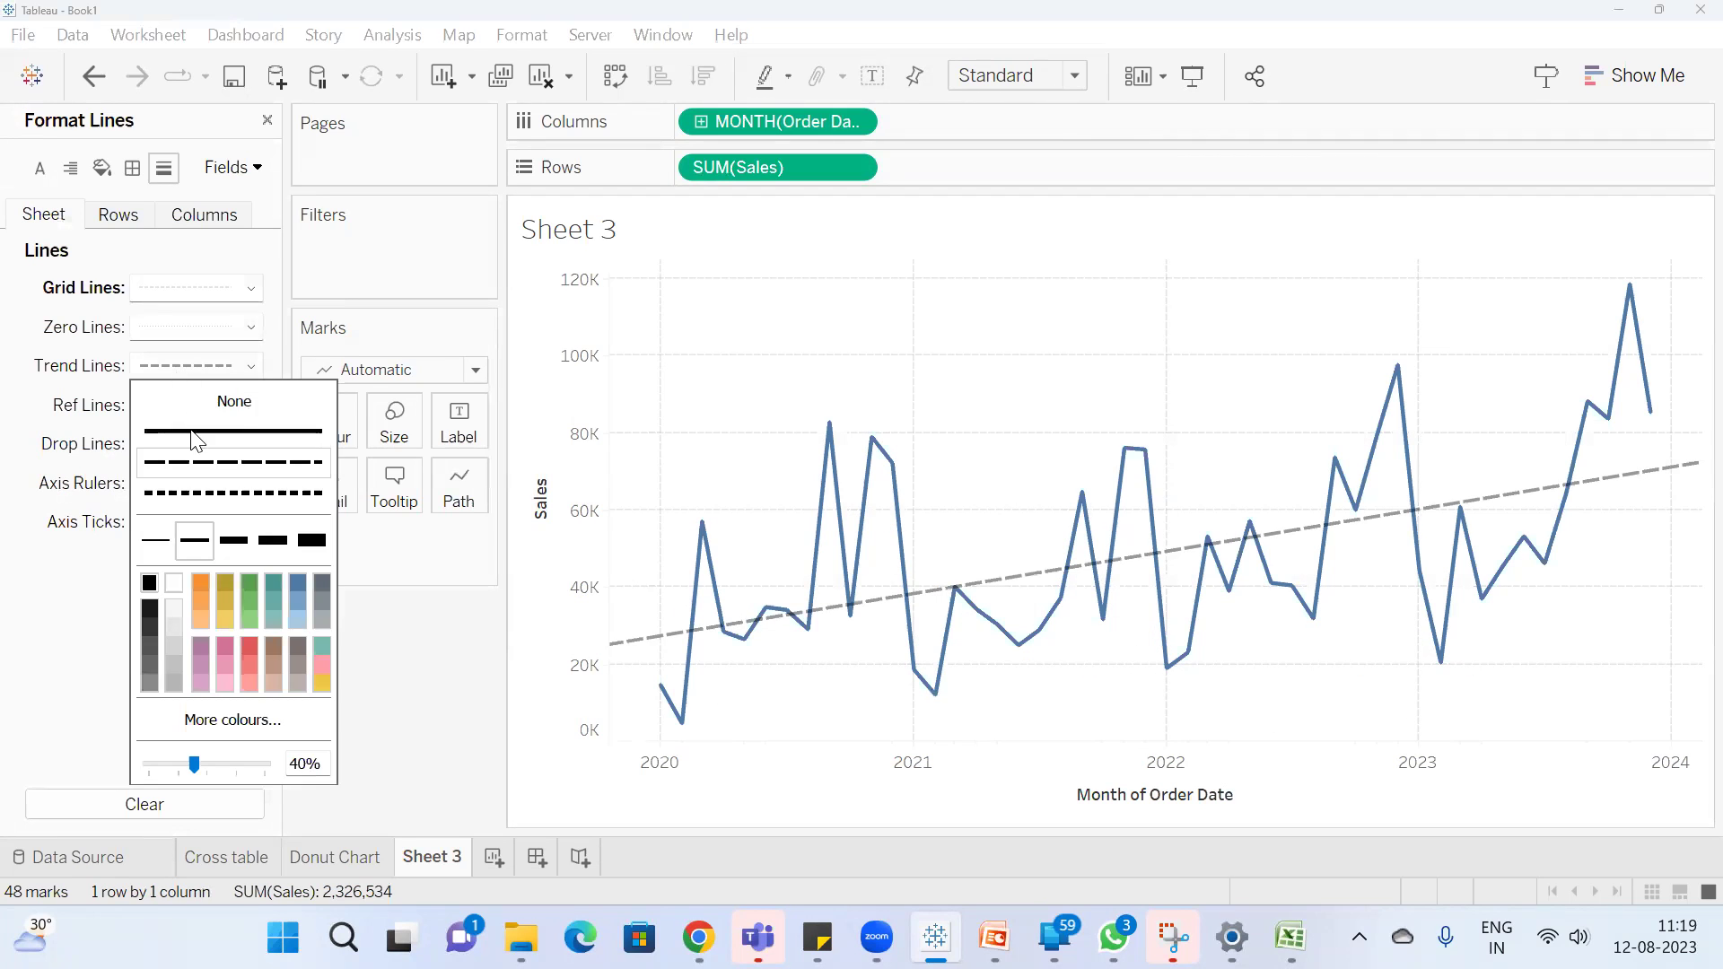
left_click(218, 438)
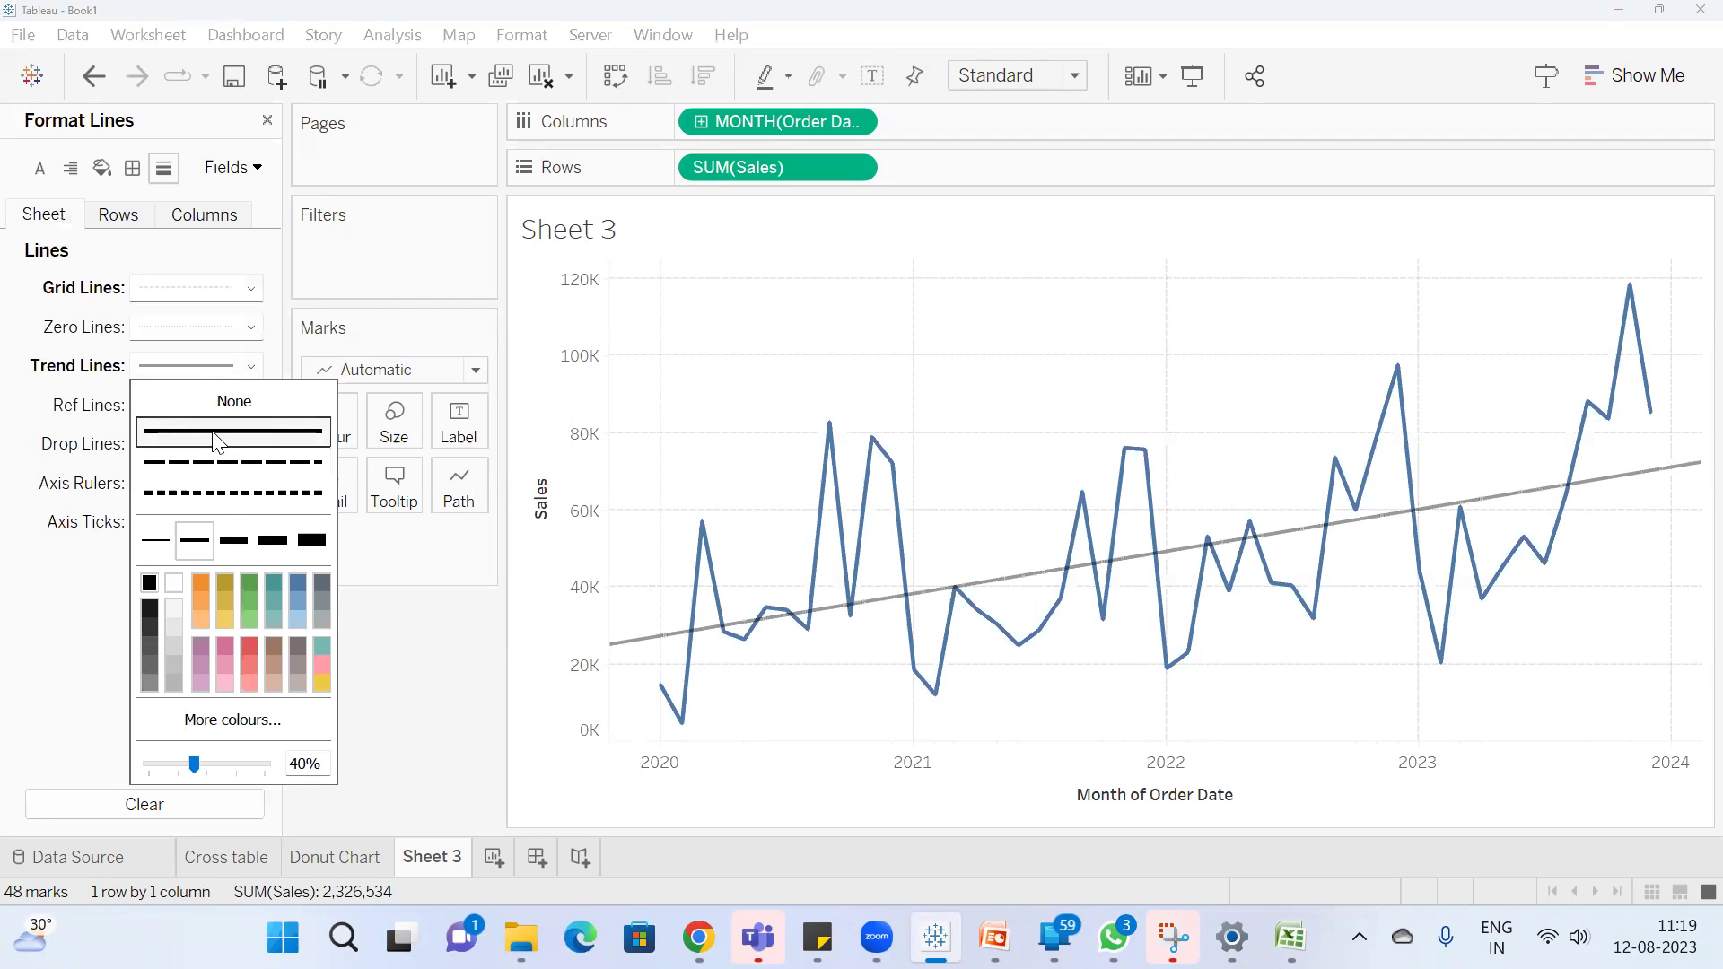
left_click(228, 489)
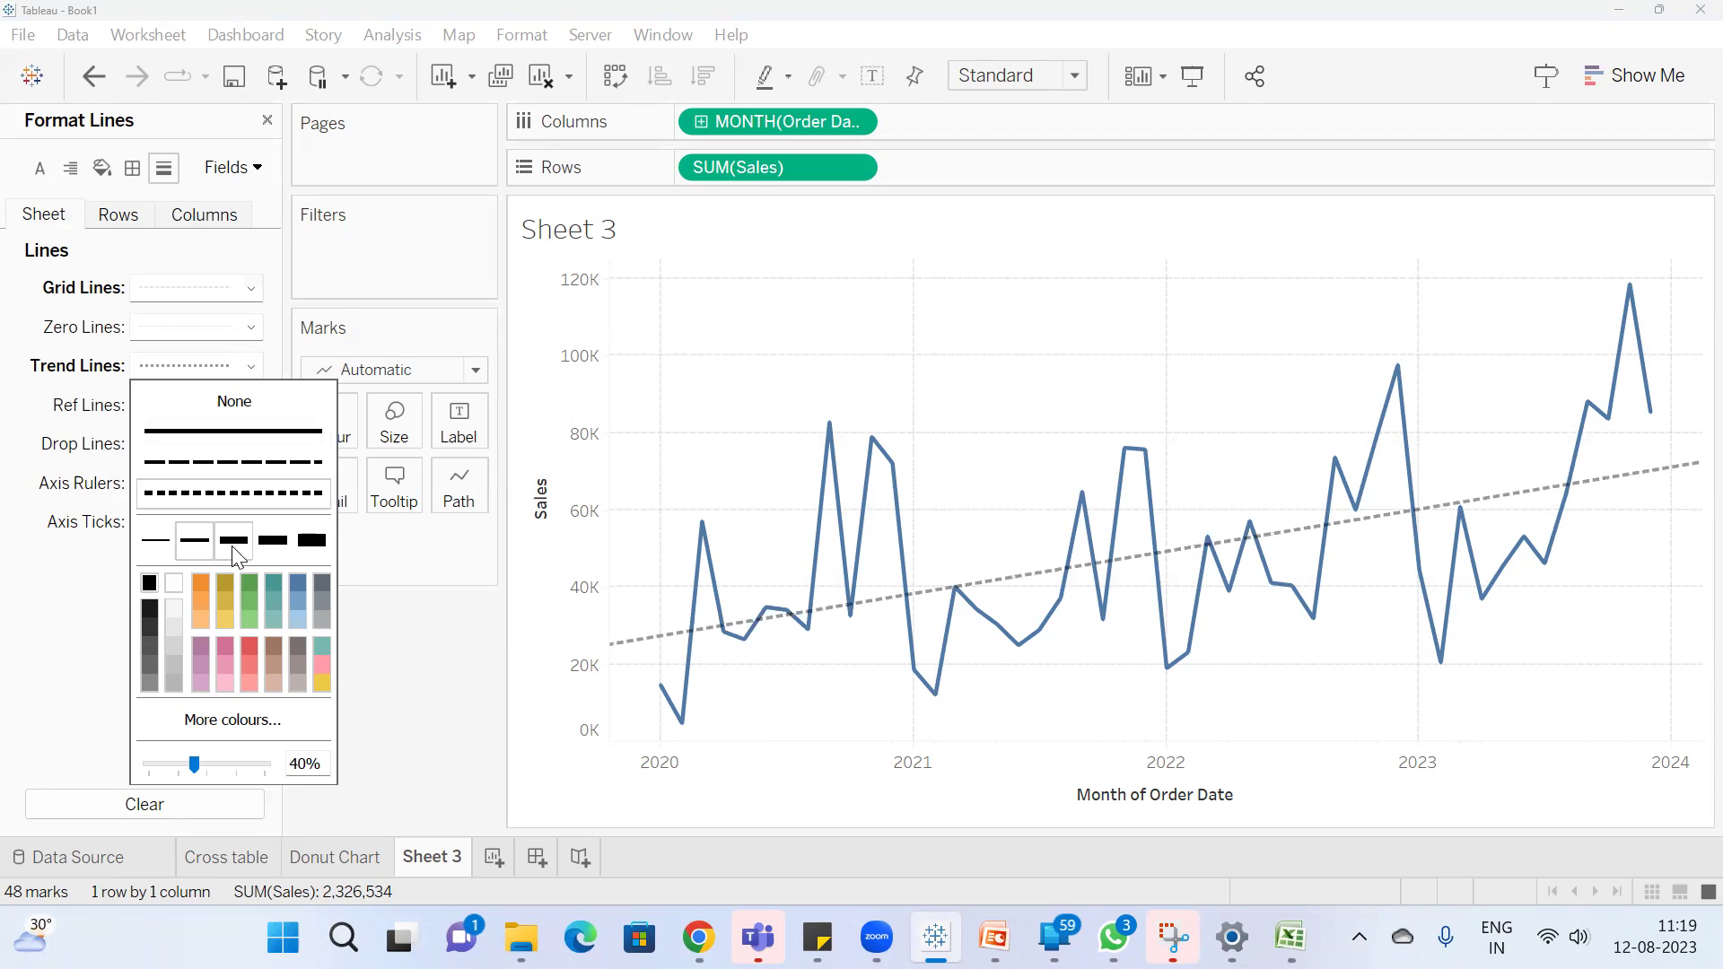
left_click(157, 544)
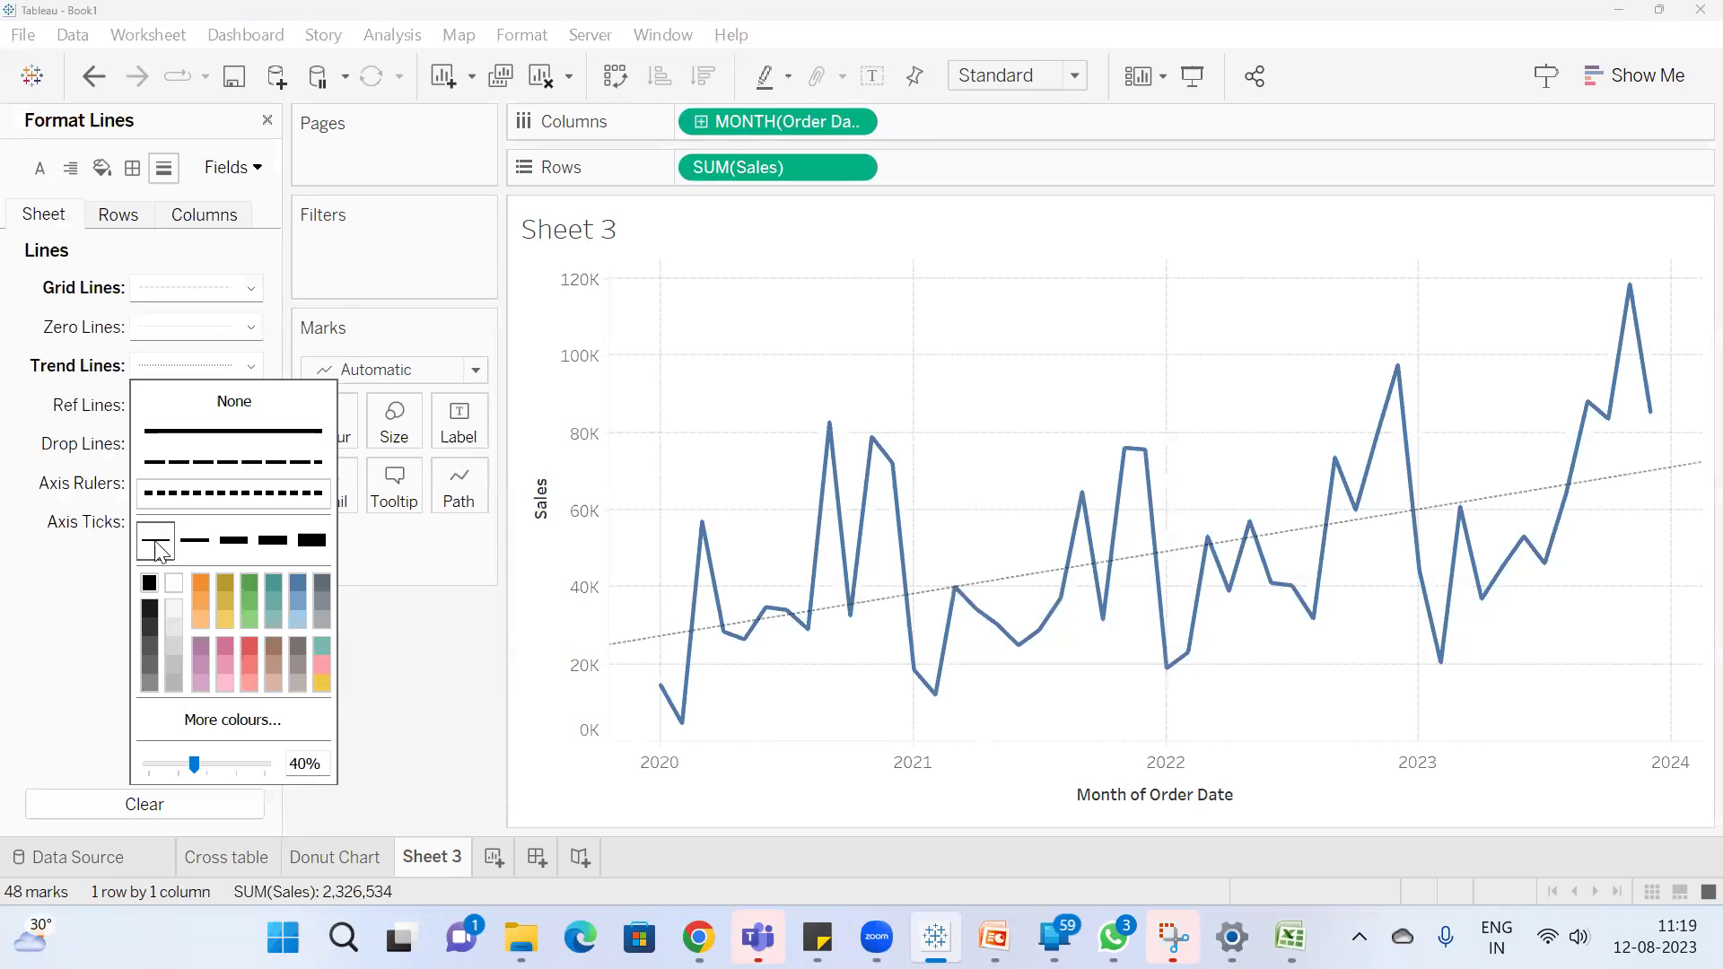
left_click(312, 541)
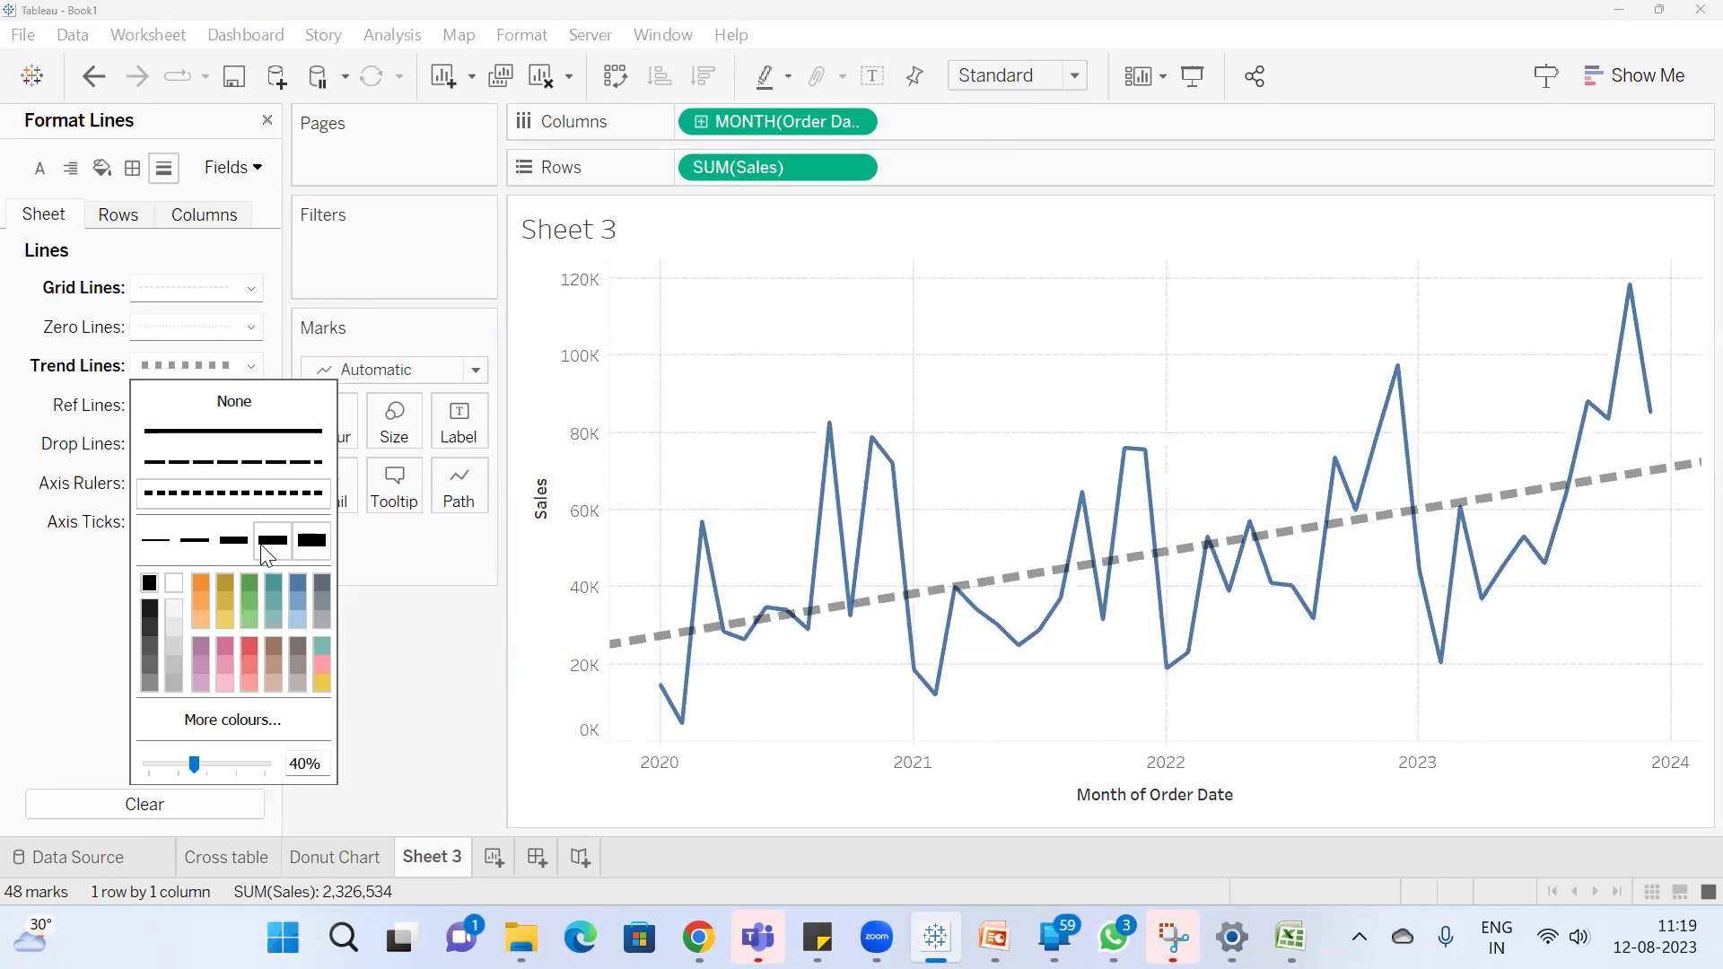
Colour the trend line red and raise its opacity to 100%
left_click(228, 582)
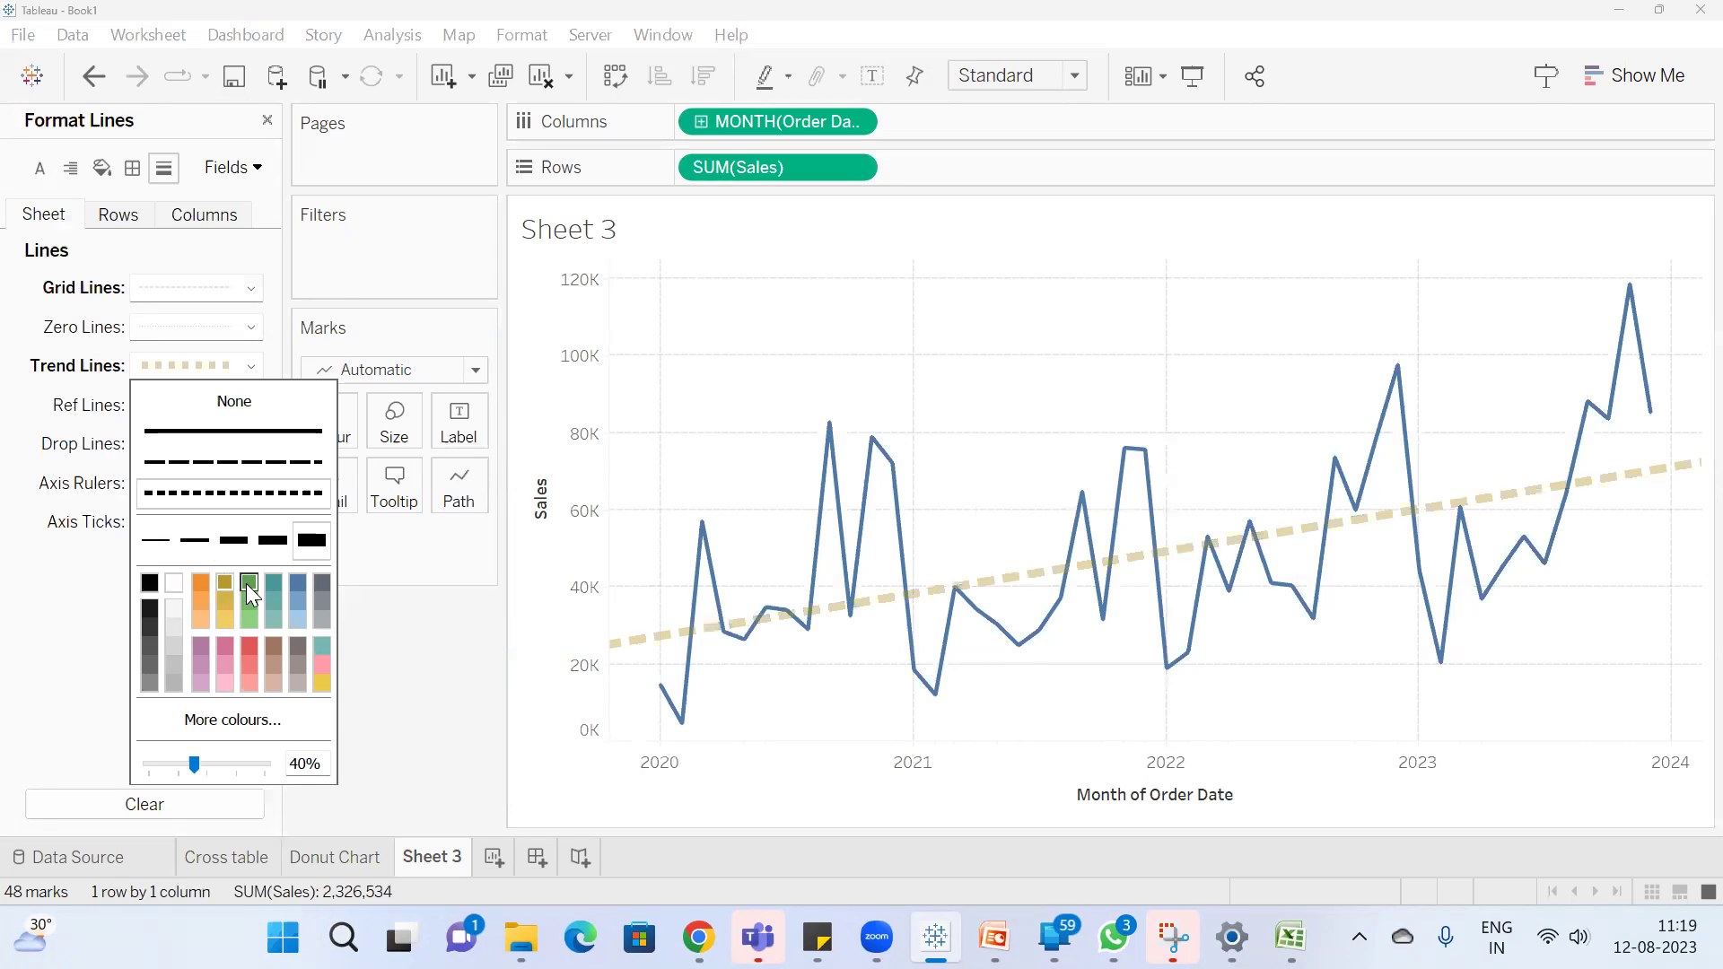
left_click(251, 647)
left_click_drag(194, 765, 266, 764)
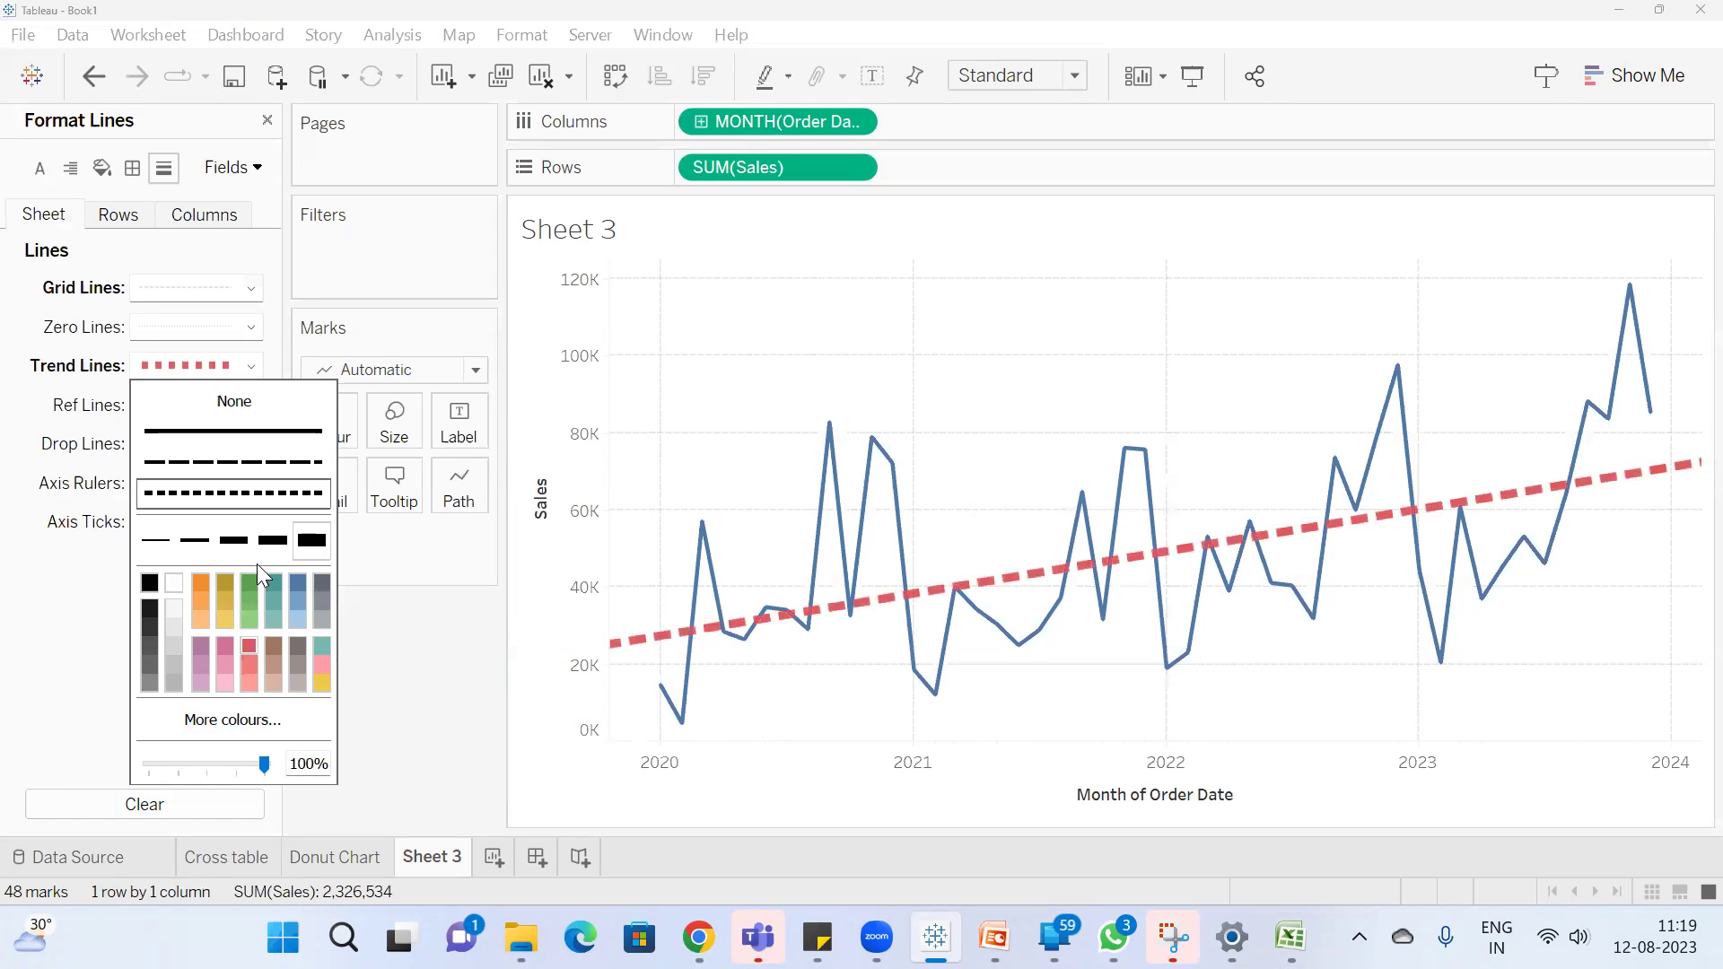
left_click(39, 422)
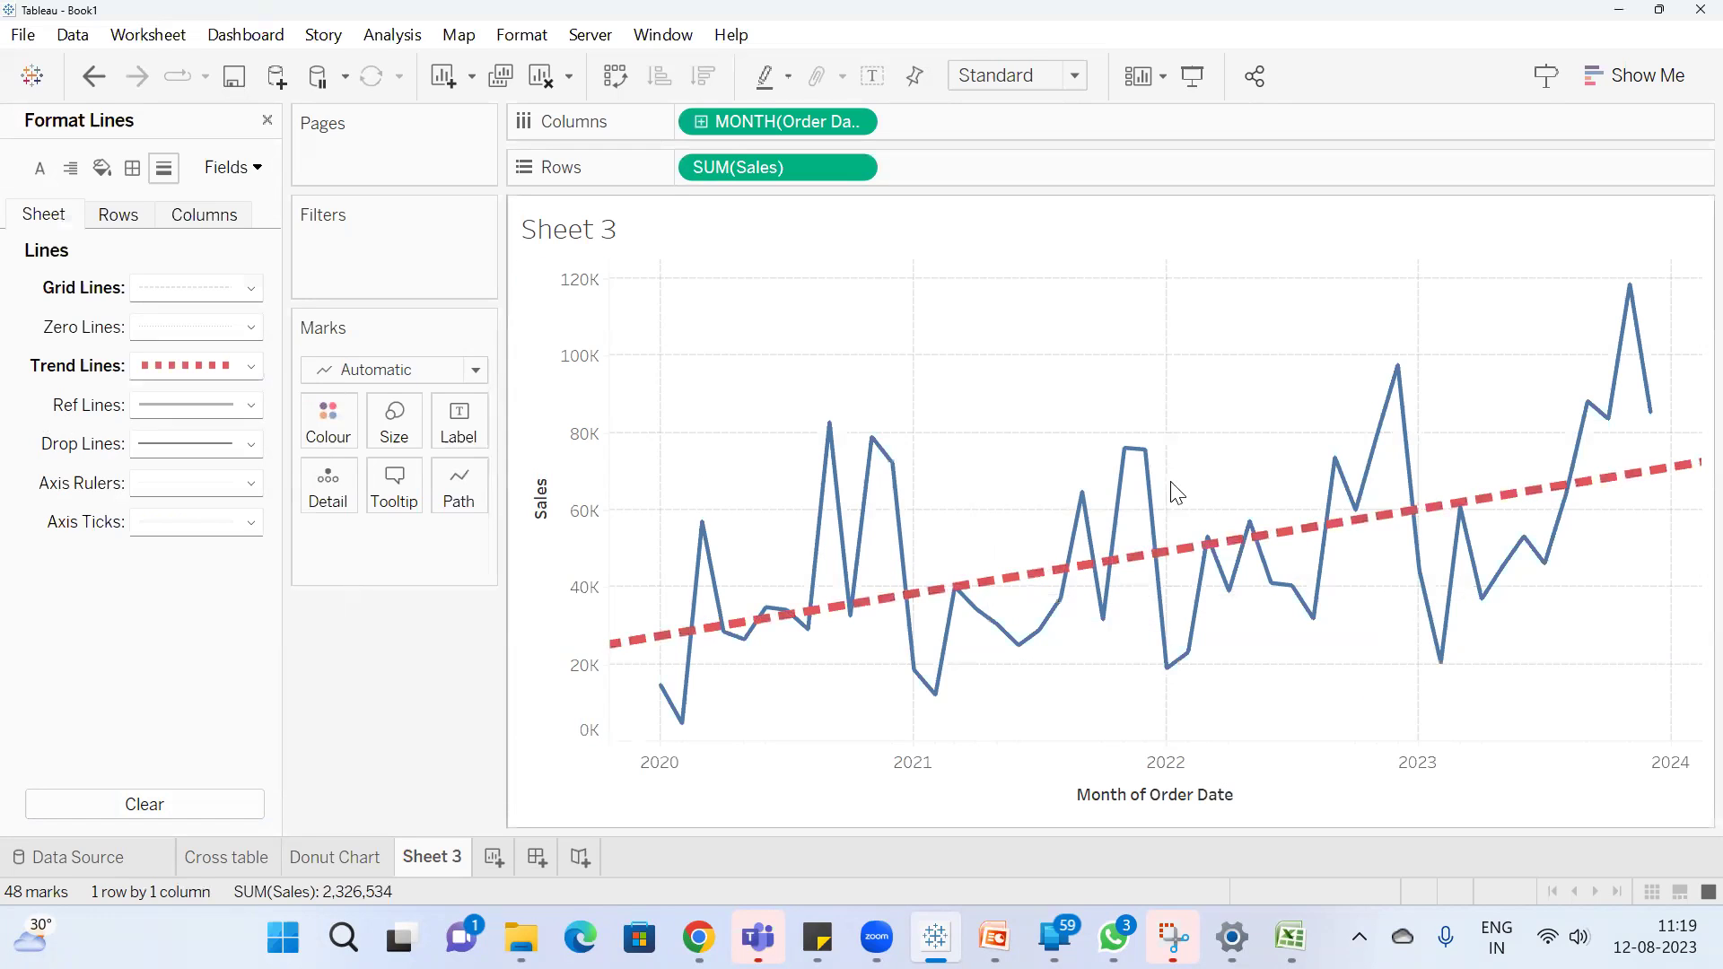
Try the Exponential and Polynomial models for the trend line and return it to Linear
left_click(1038, 593)
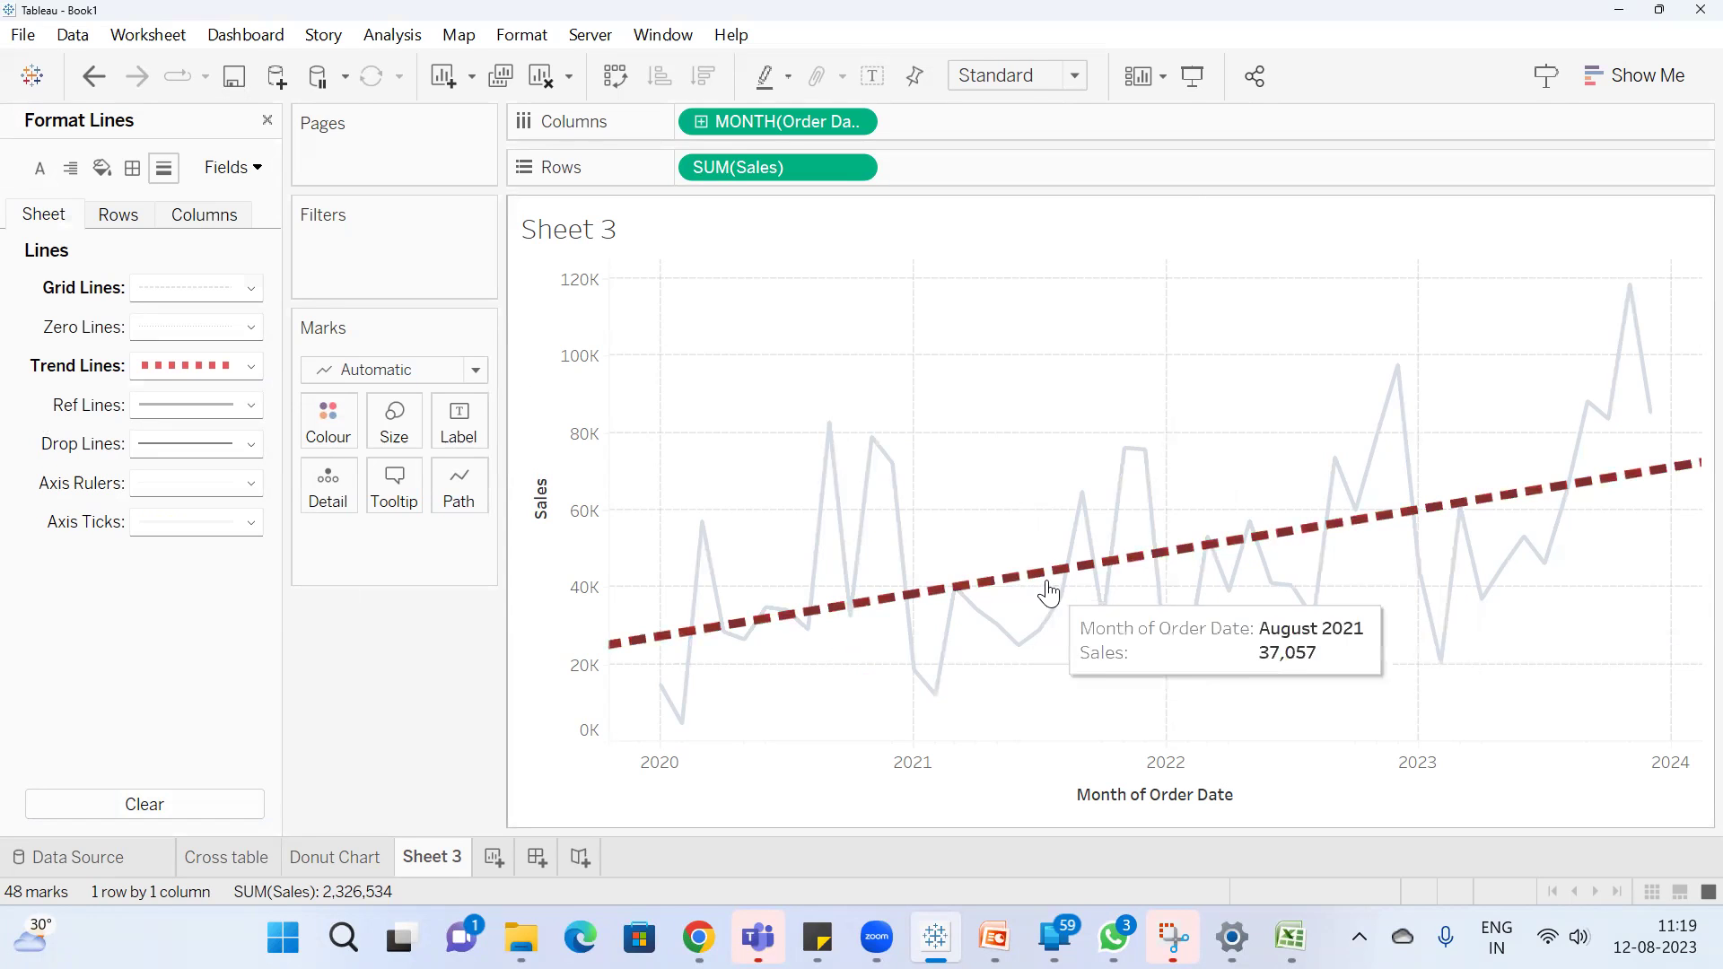
double_click(1048, 578)
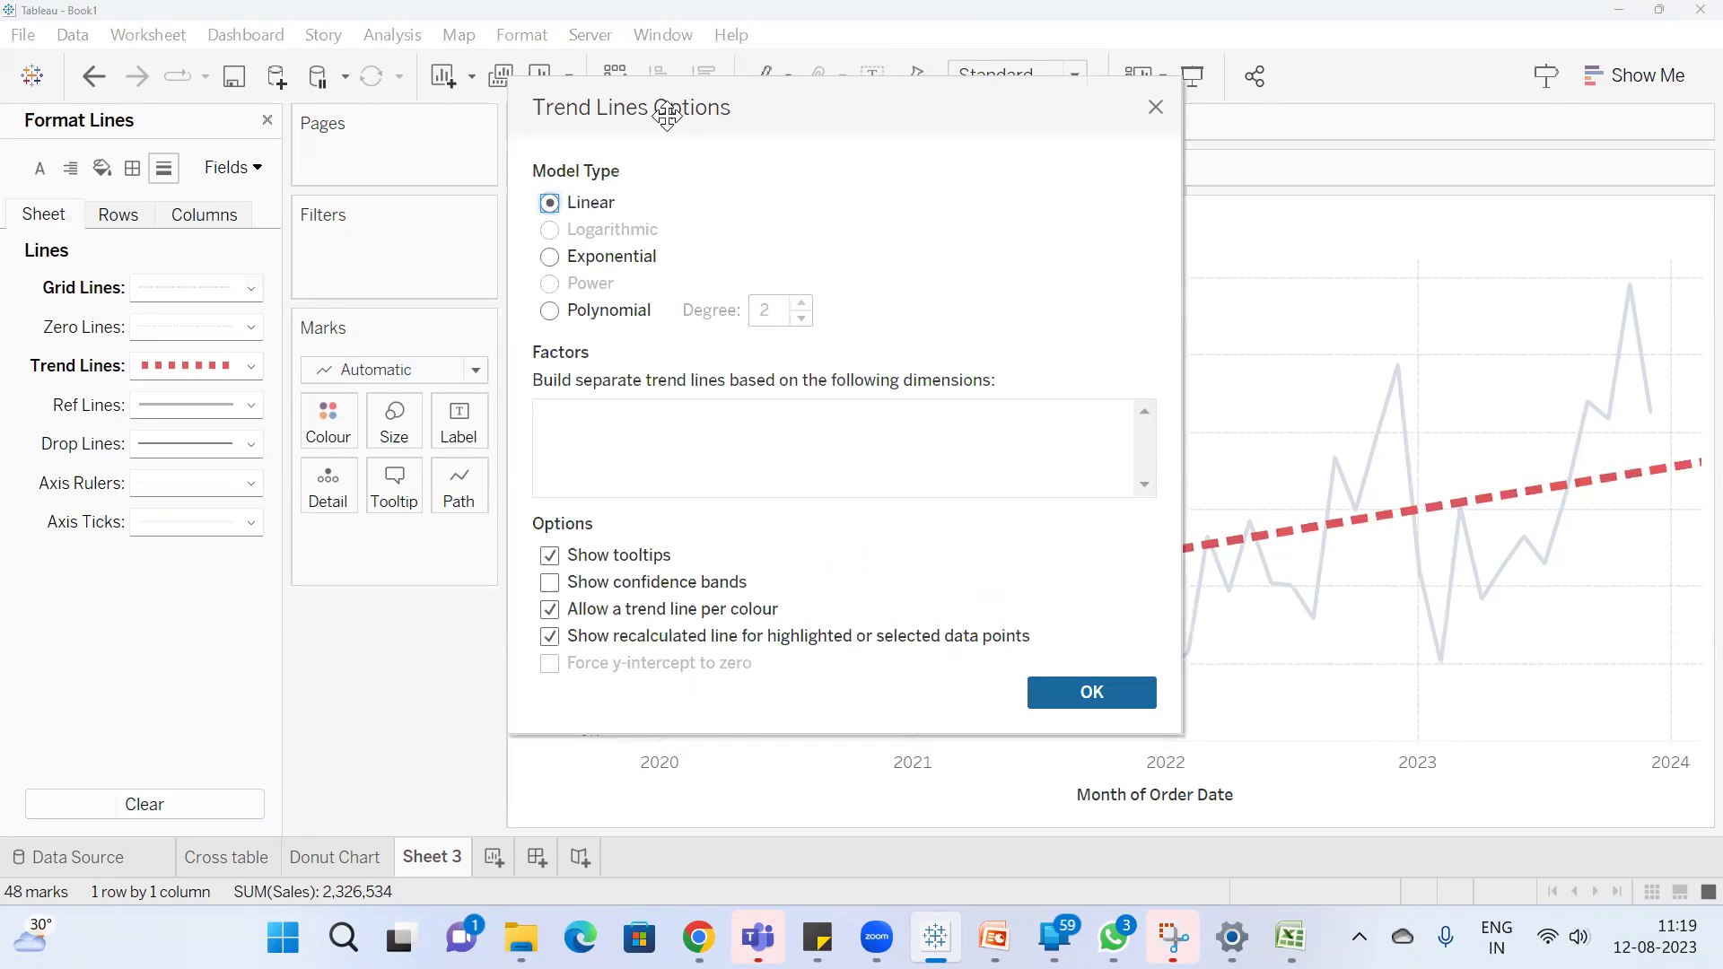
left_click_drag(682, 101, 980, 127)
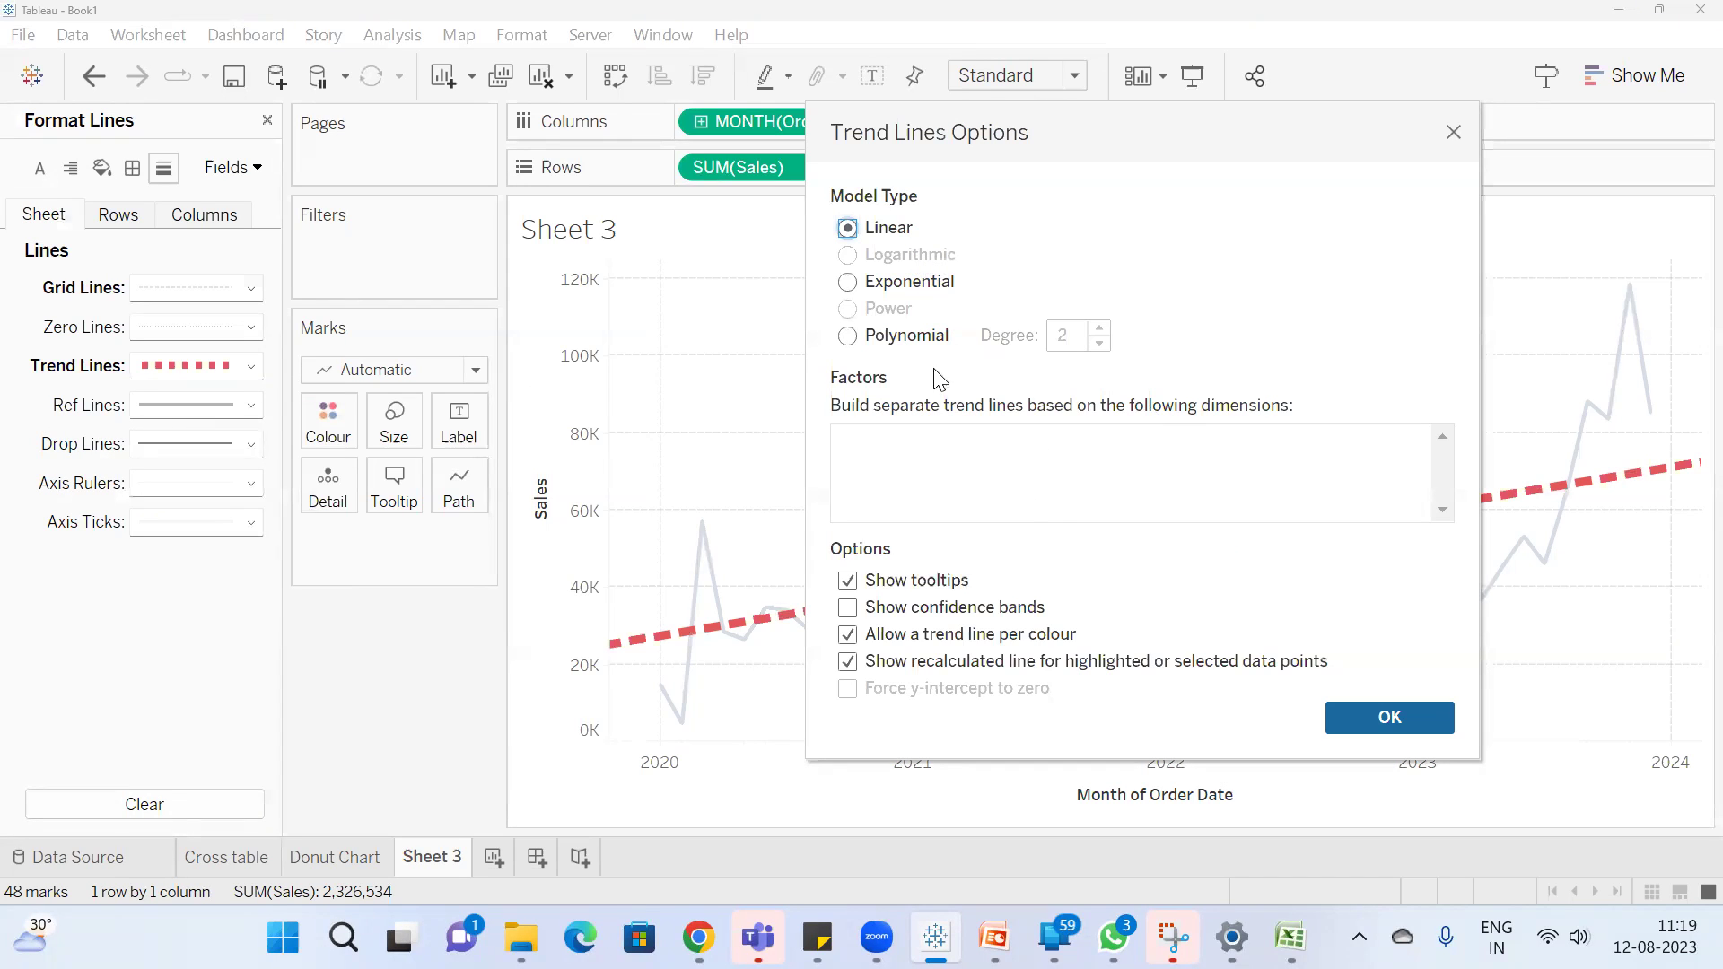
left_click(888, 283)
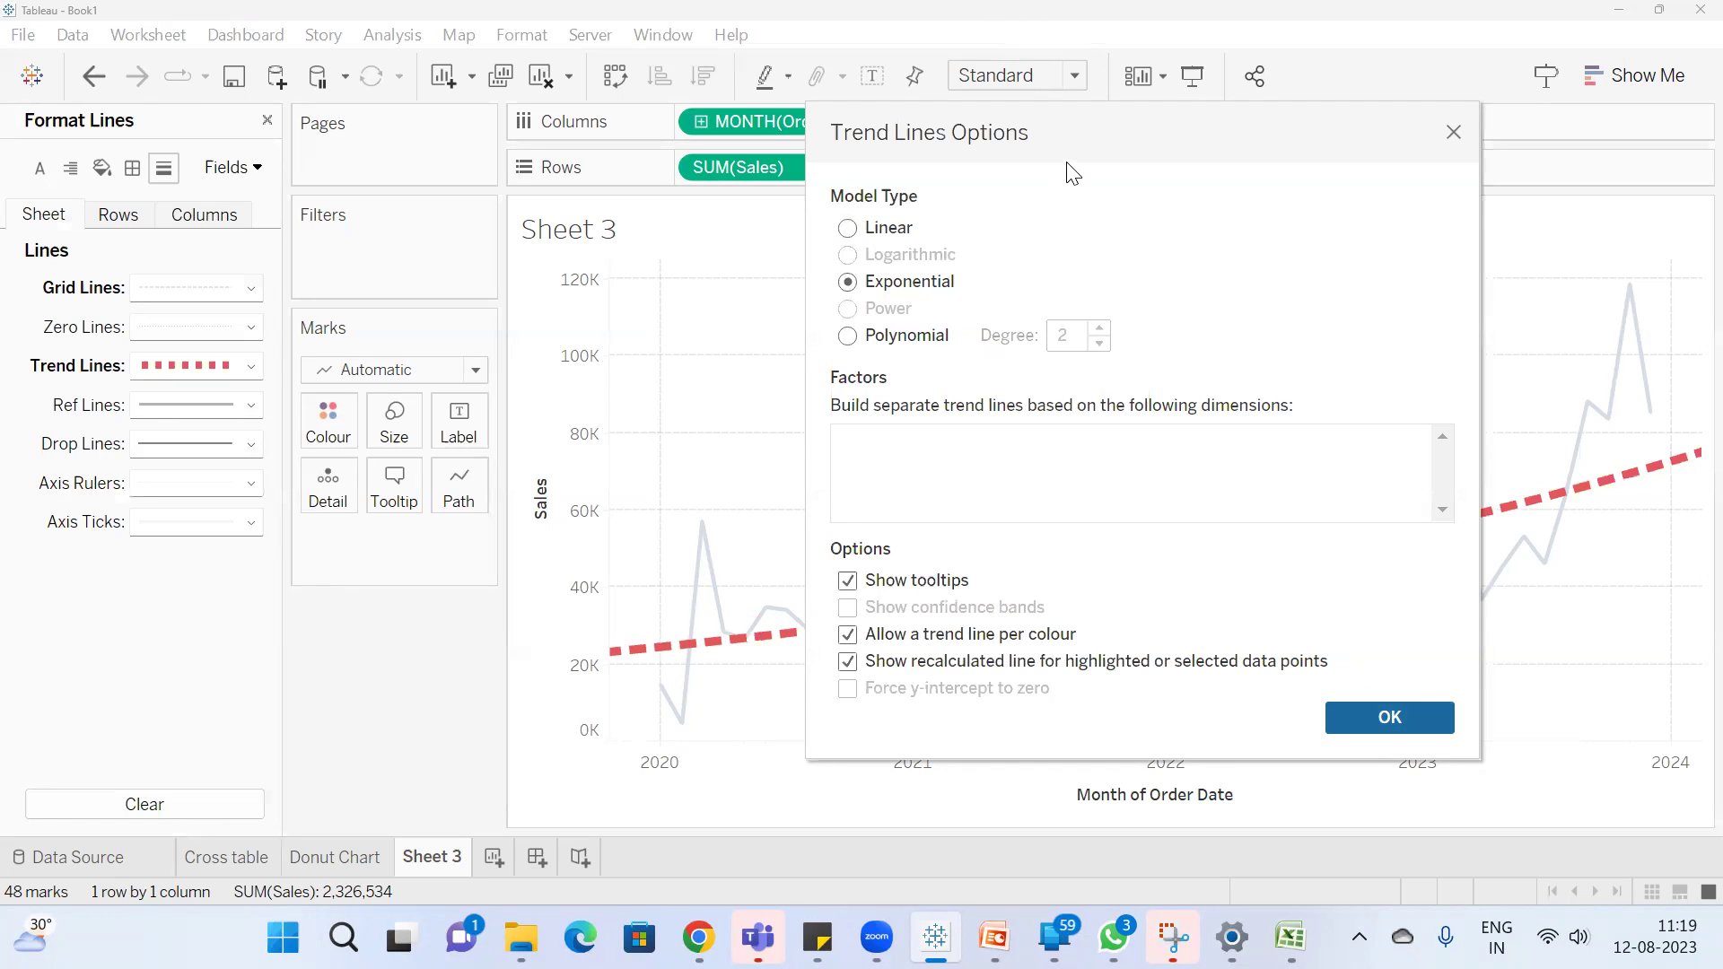
left_click_drag(925, 132, 98, 34)
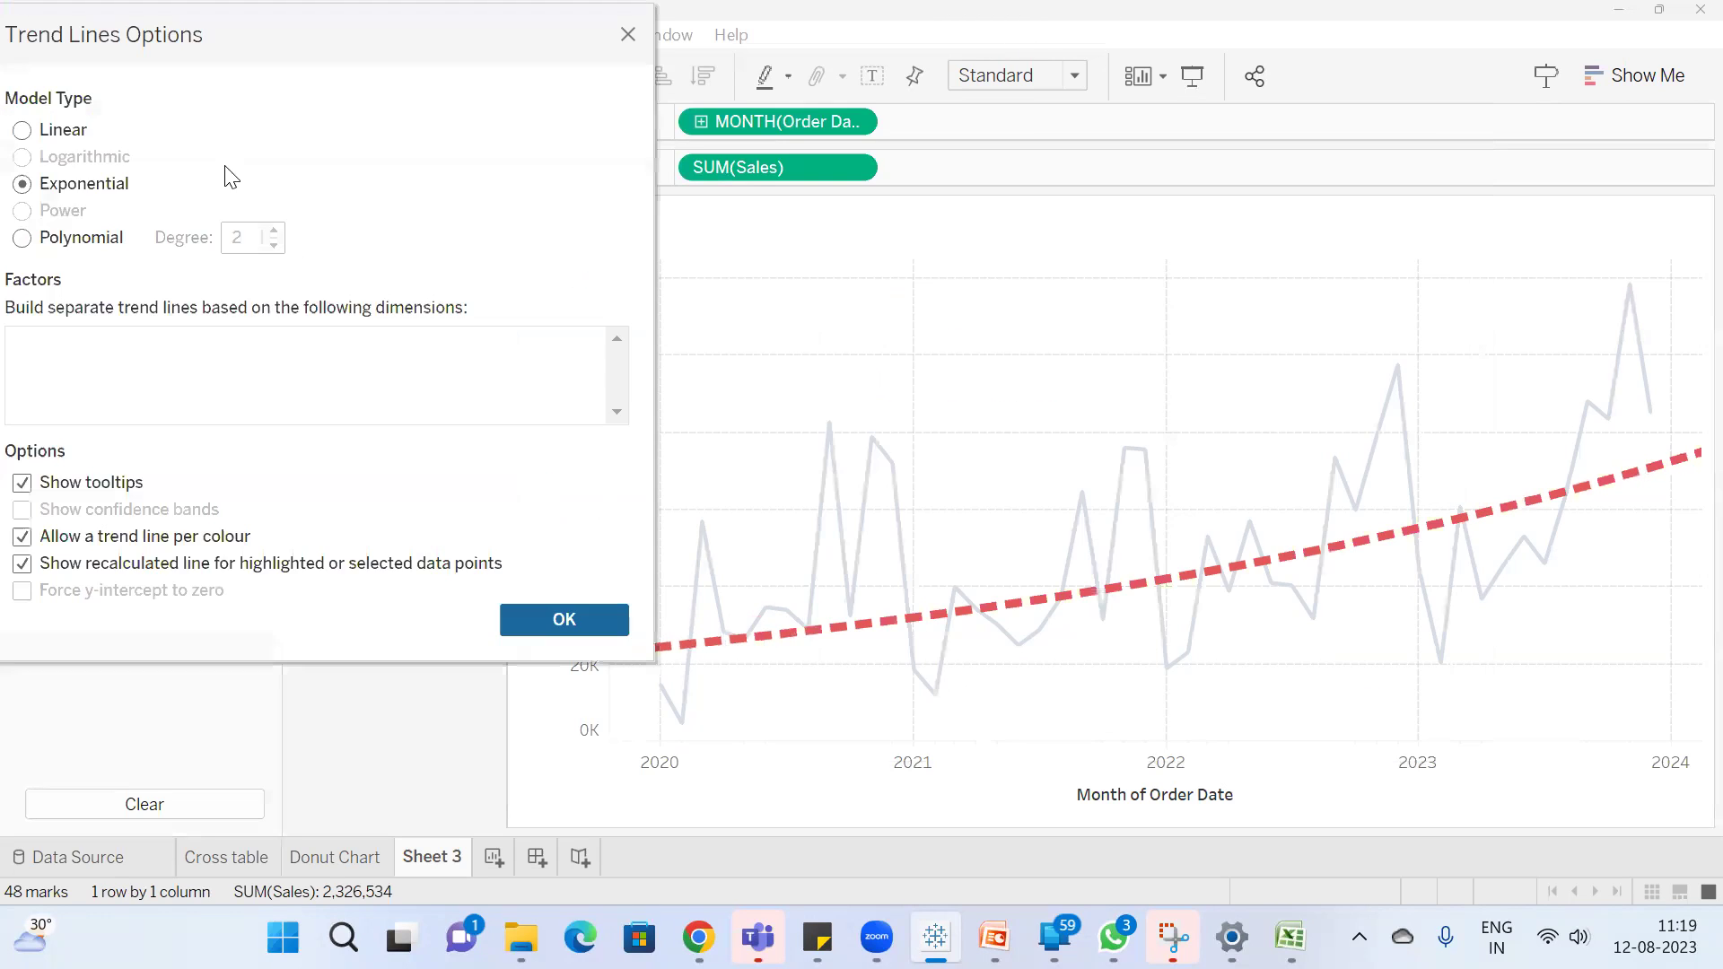
left_click(52, 239)
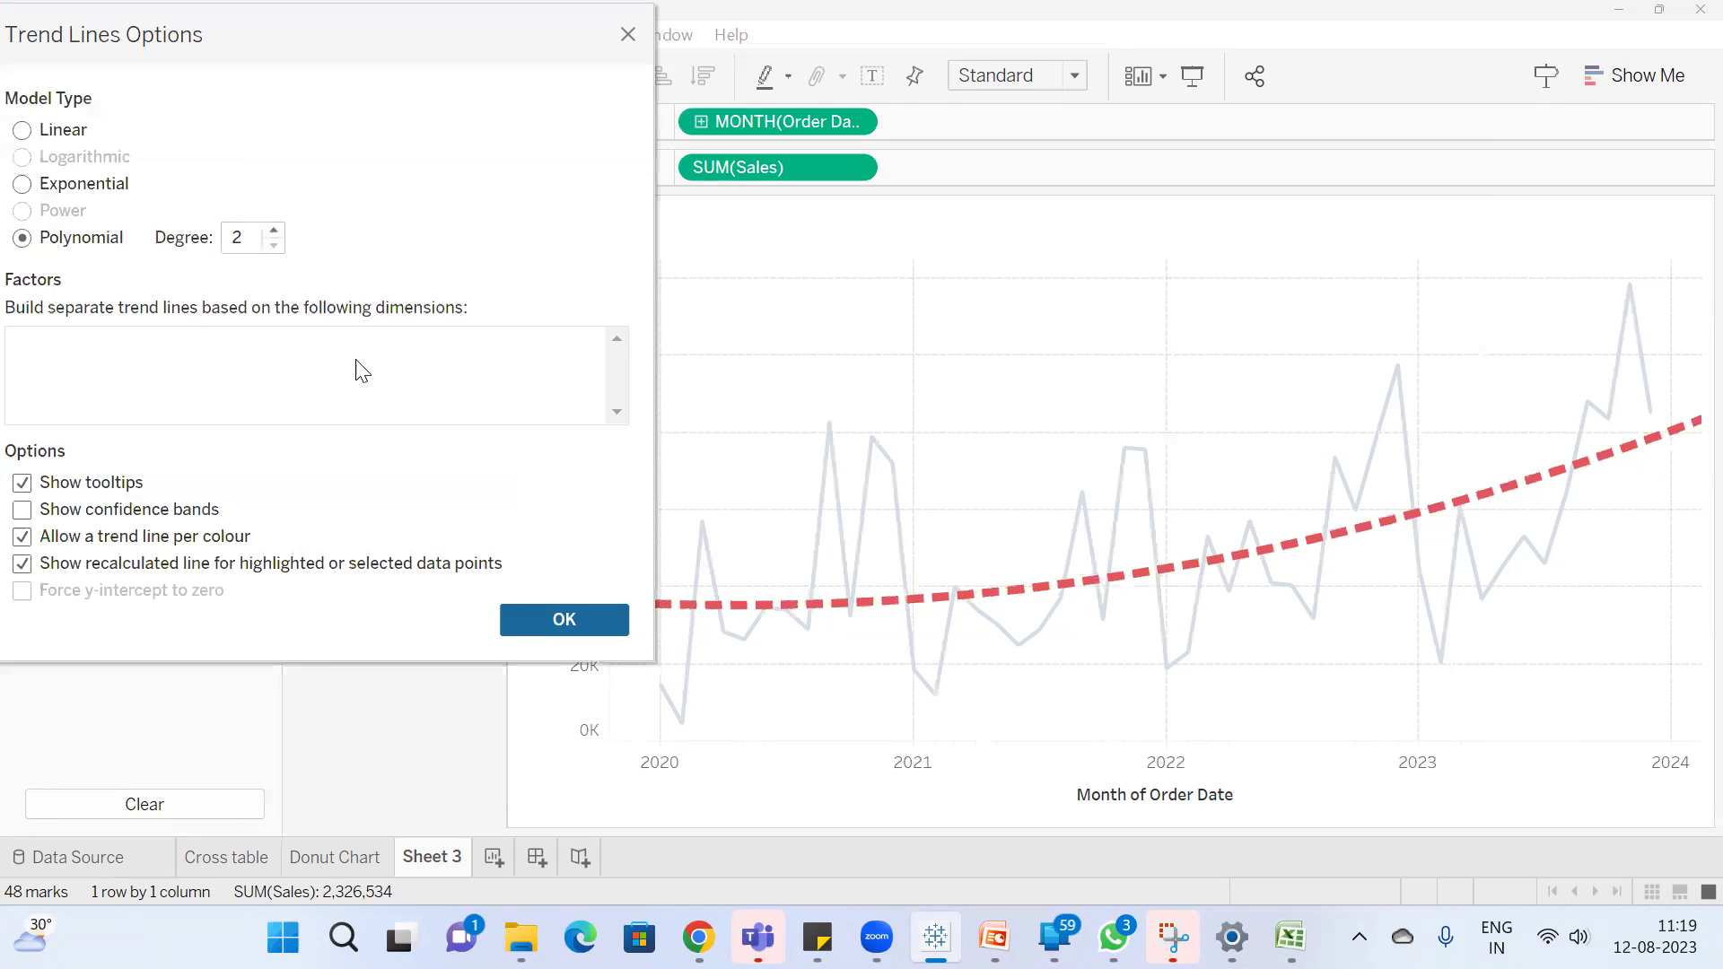
left_click(49, 133)
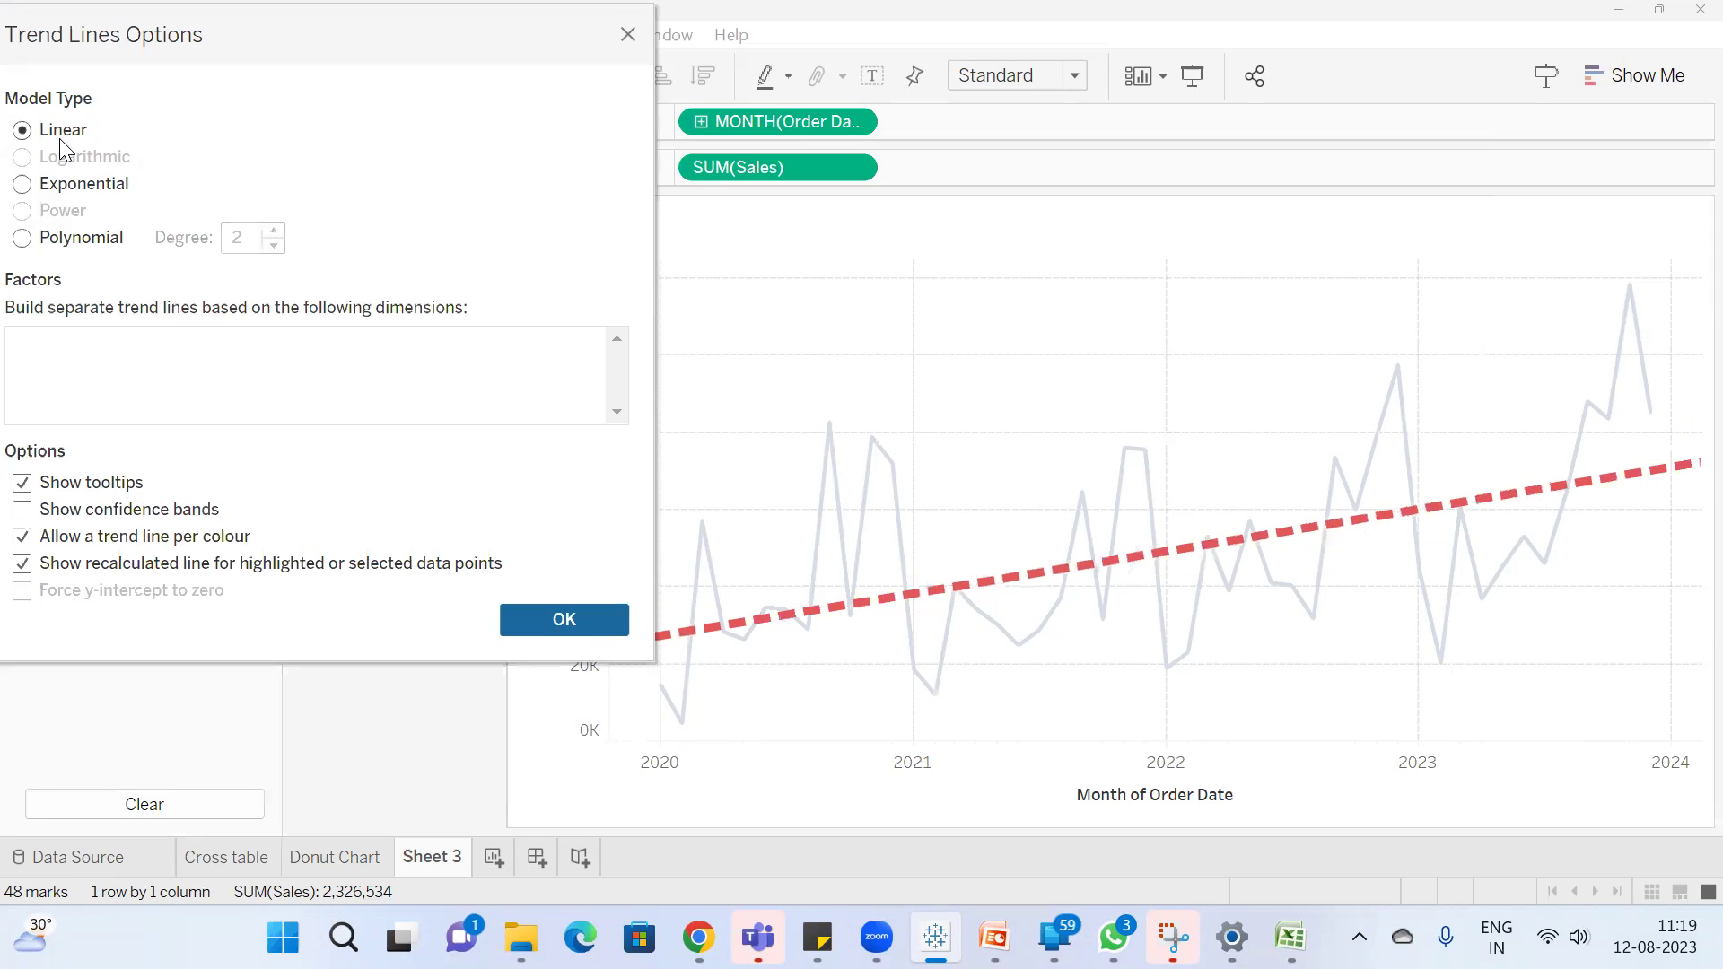
left_click(563, 616)
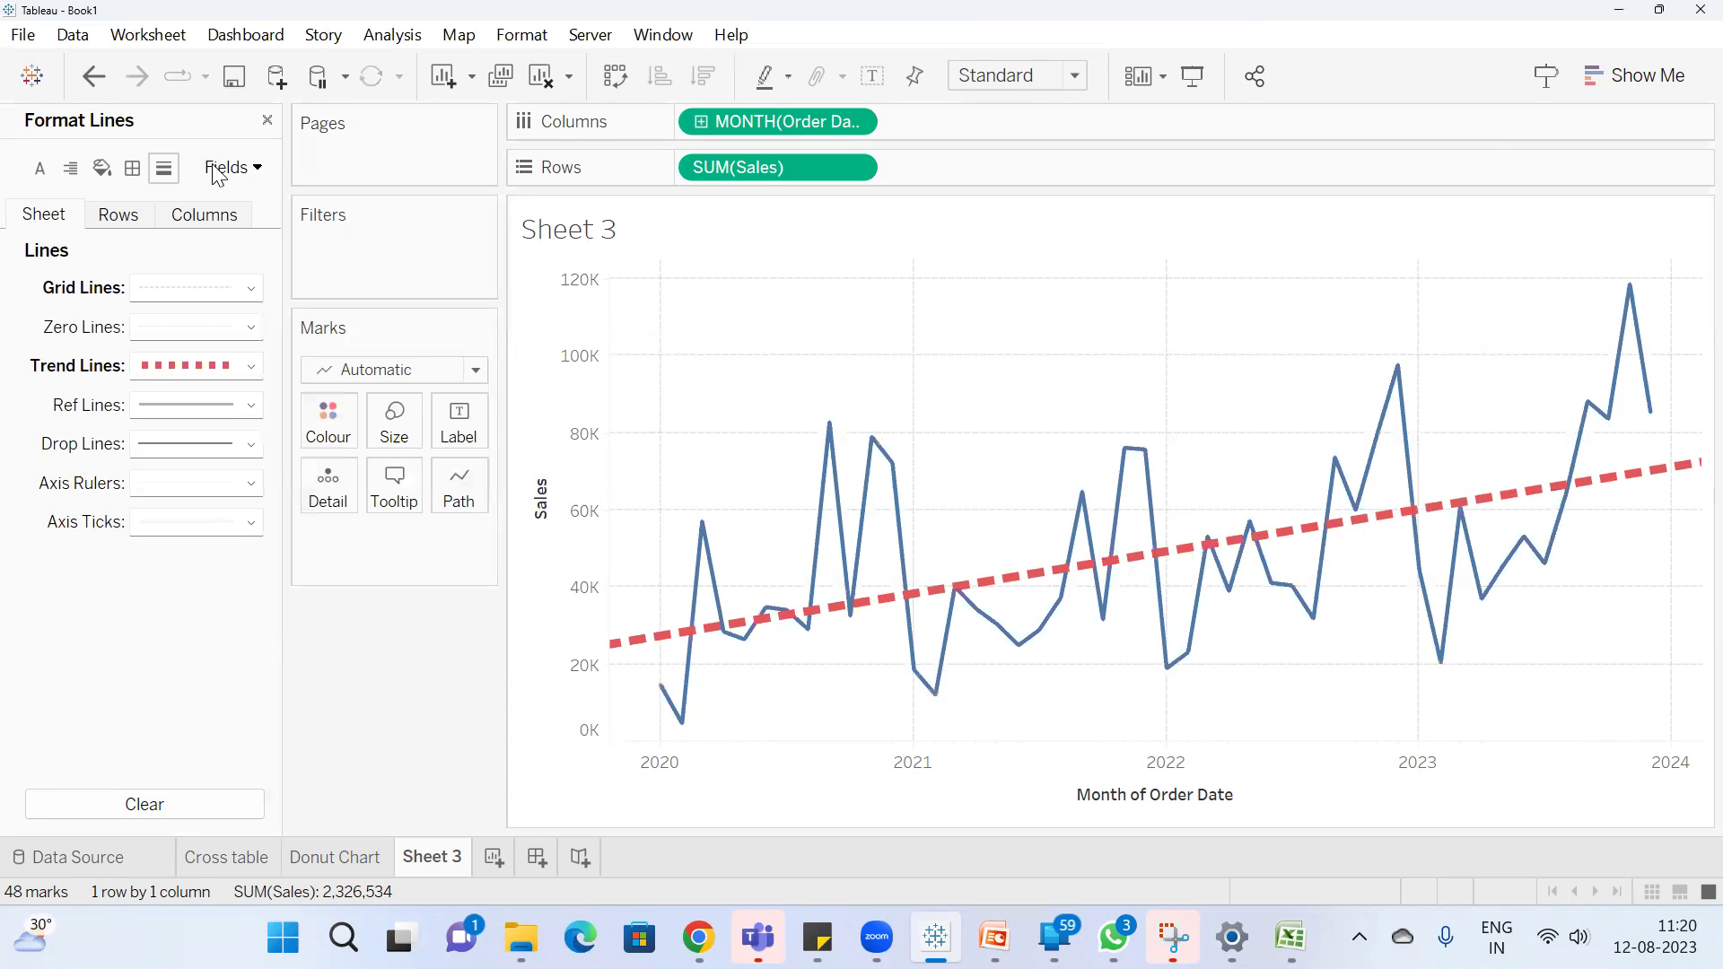
Restyle the trend line as a dashed line with the thinnest width in light grey
left_click(194, 368)
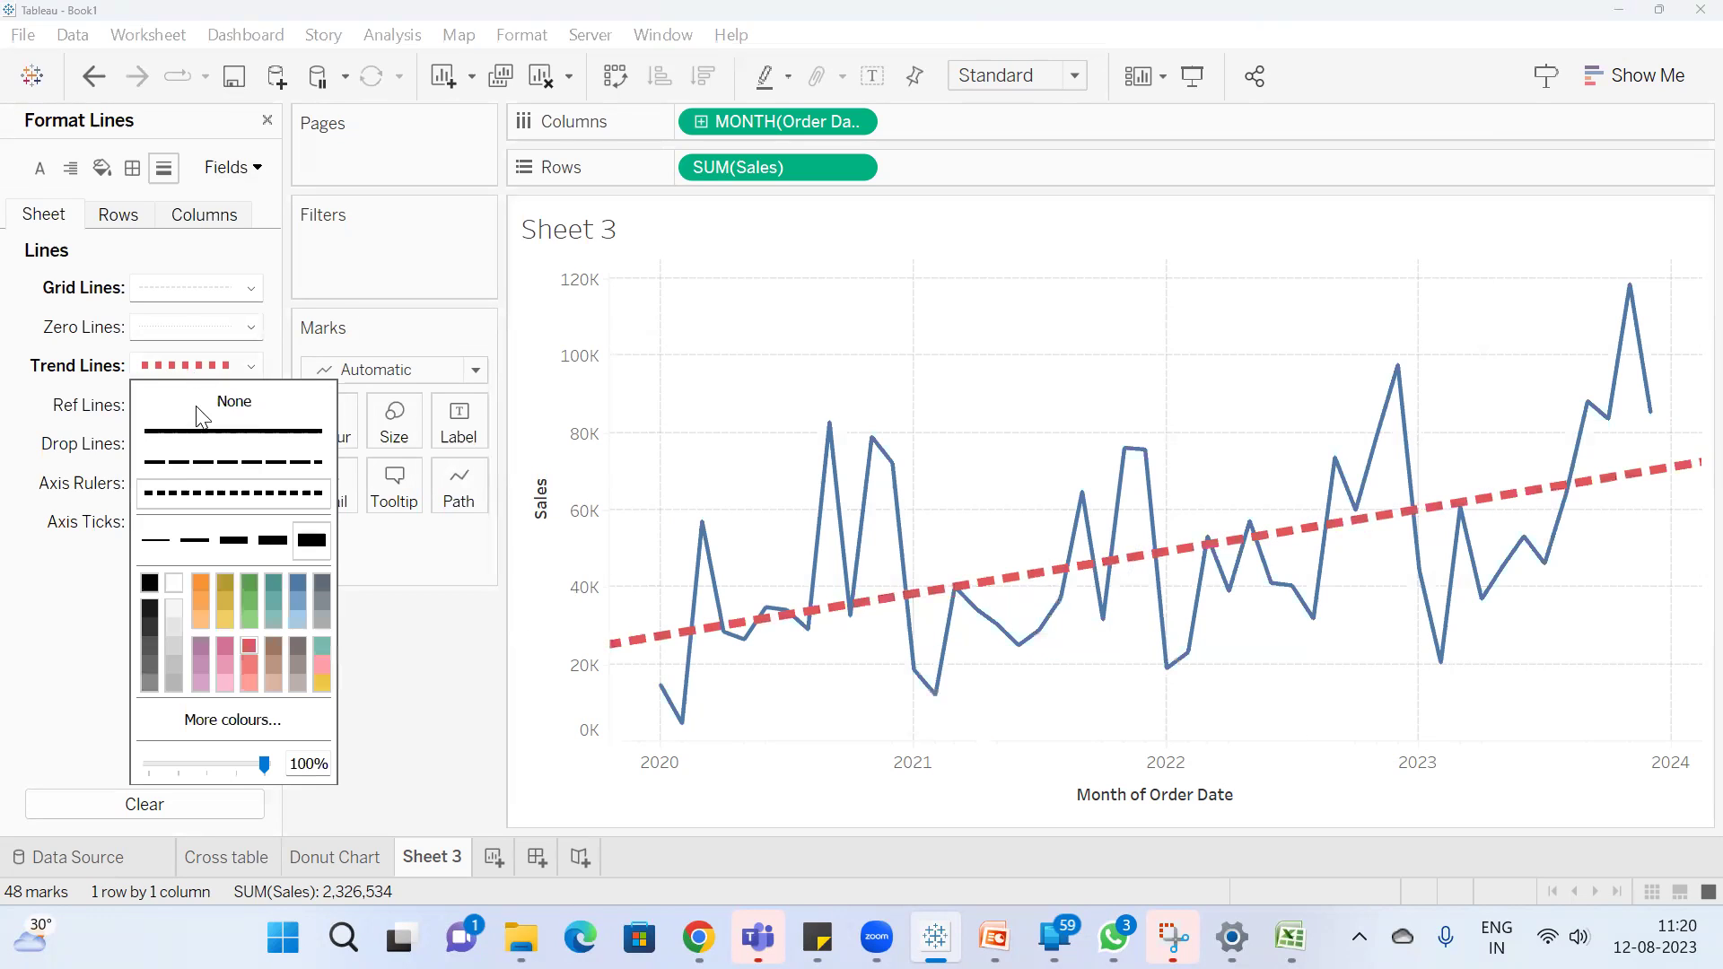
left_click(180, 461)
left_click(143, 542)
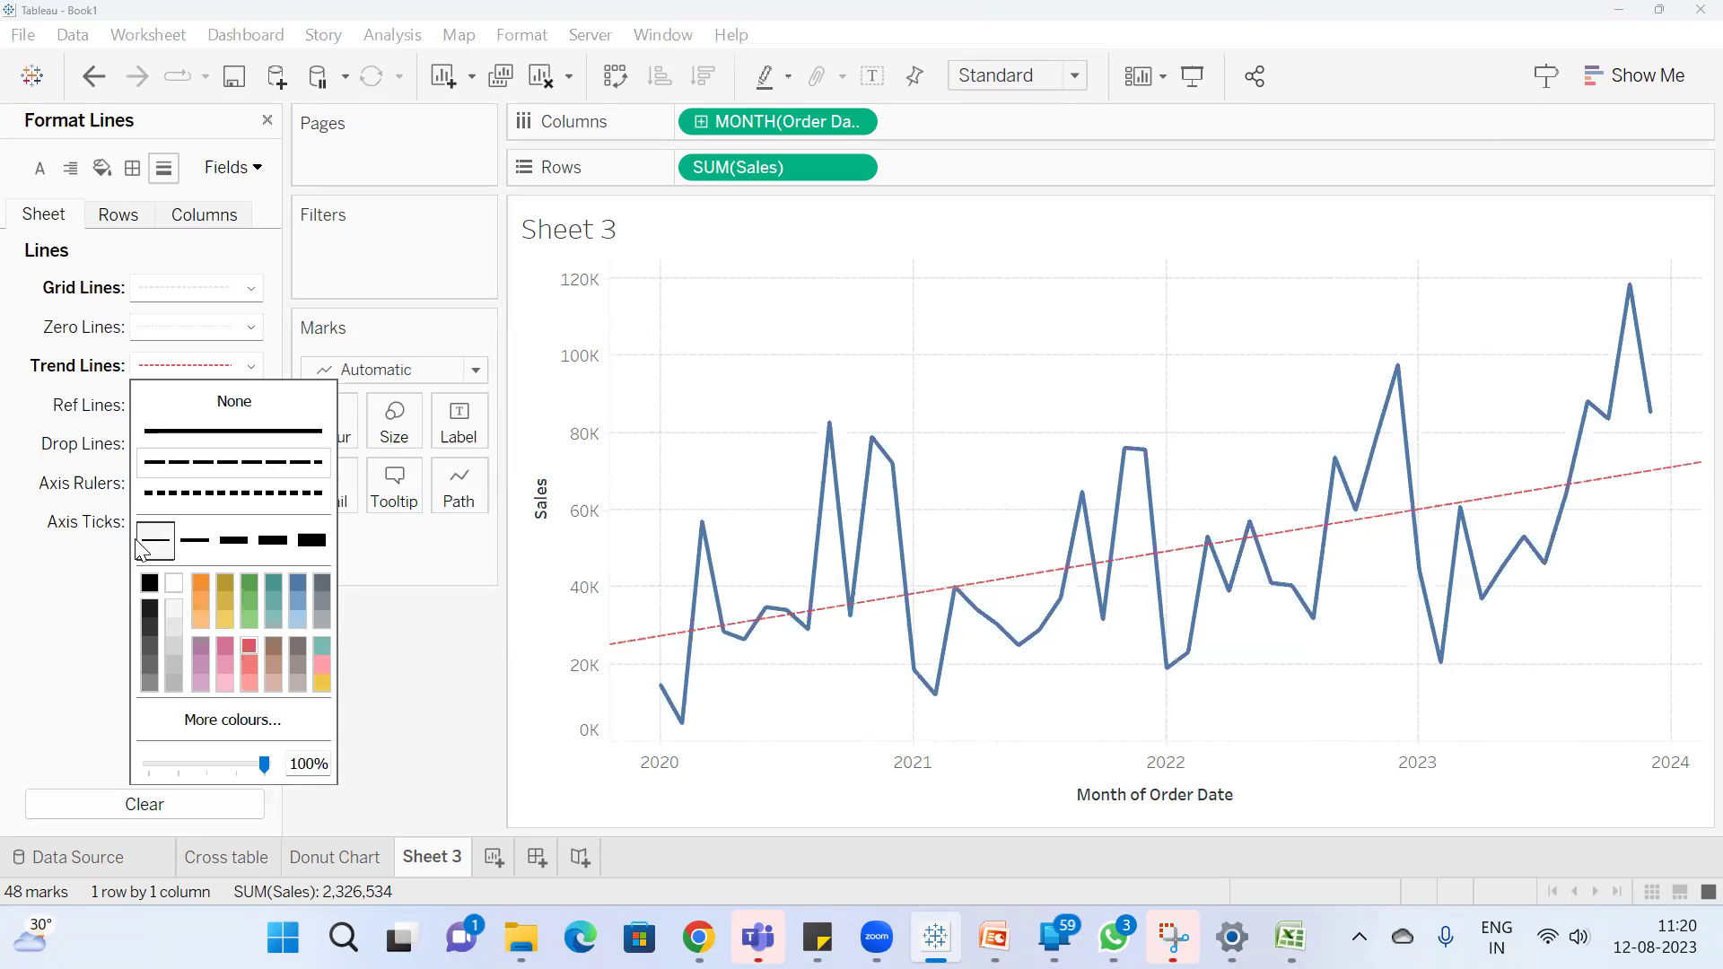
left_click(175, 683)
left_click(36, 552)
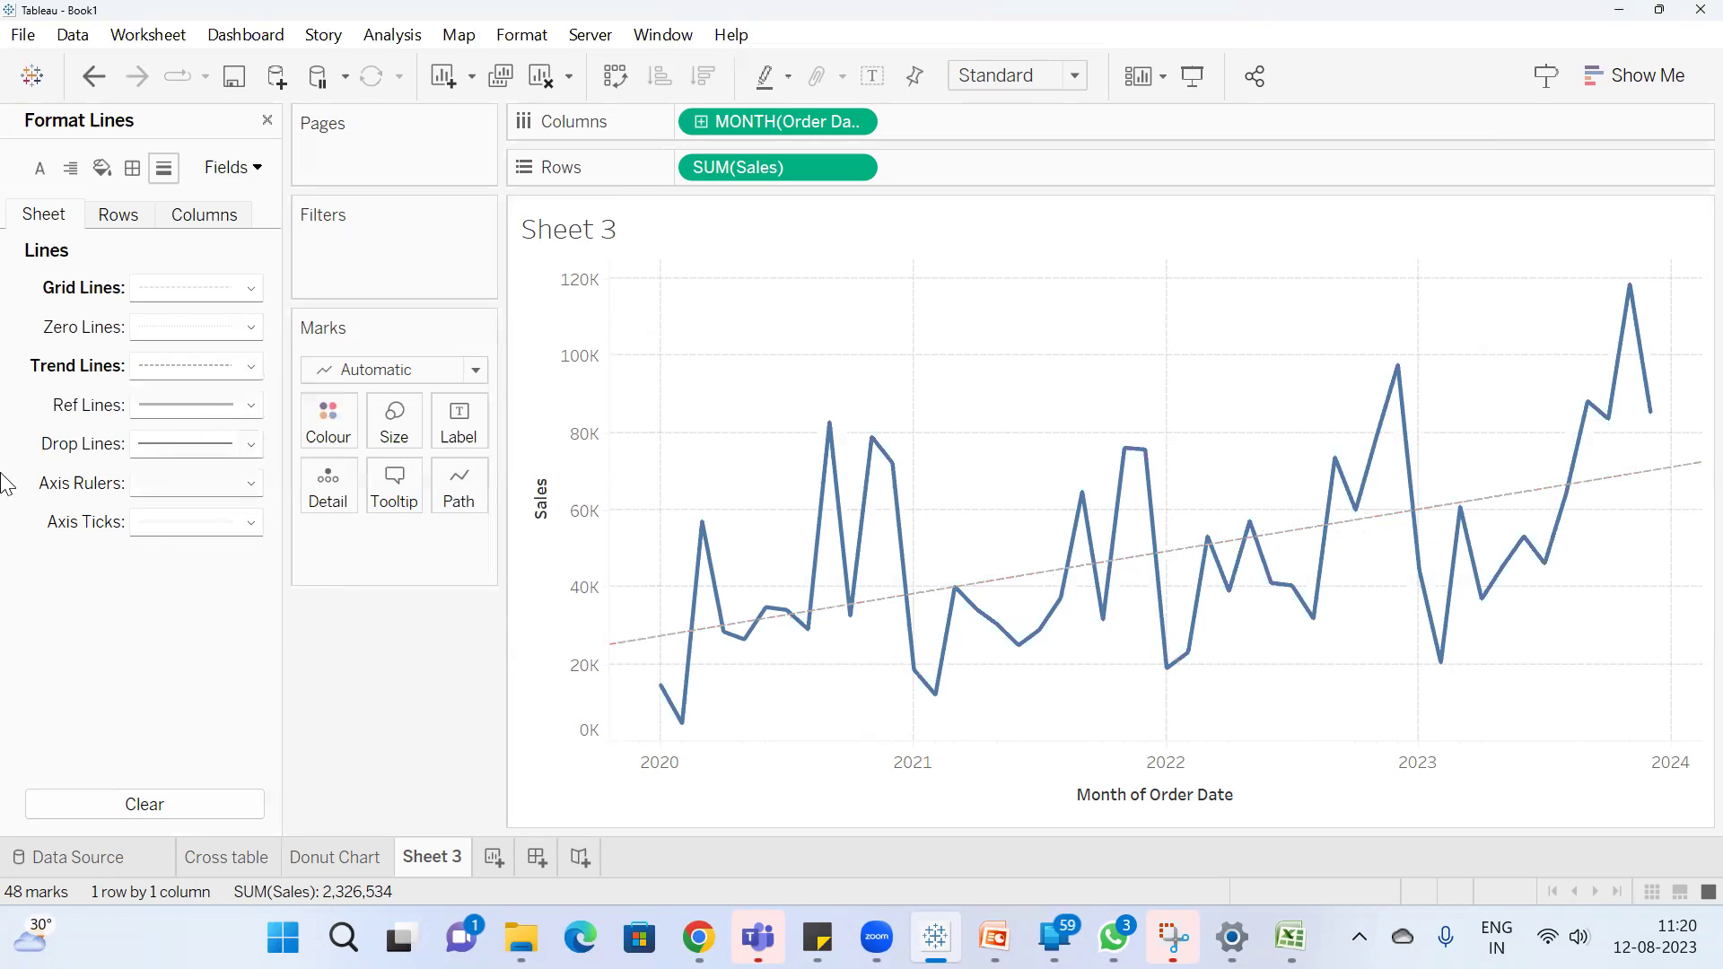
Set up a reference line on the Sales axis for the entire table with a constant value of 100000
right_click(582, 486)
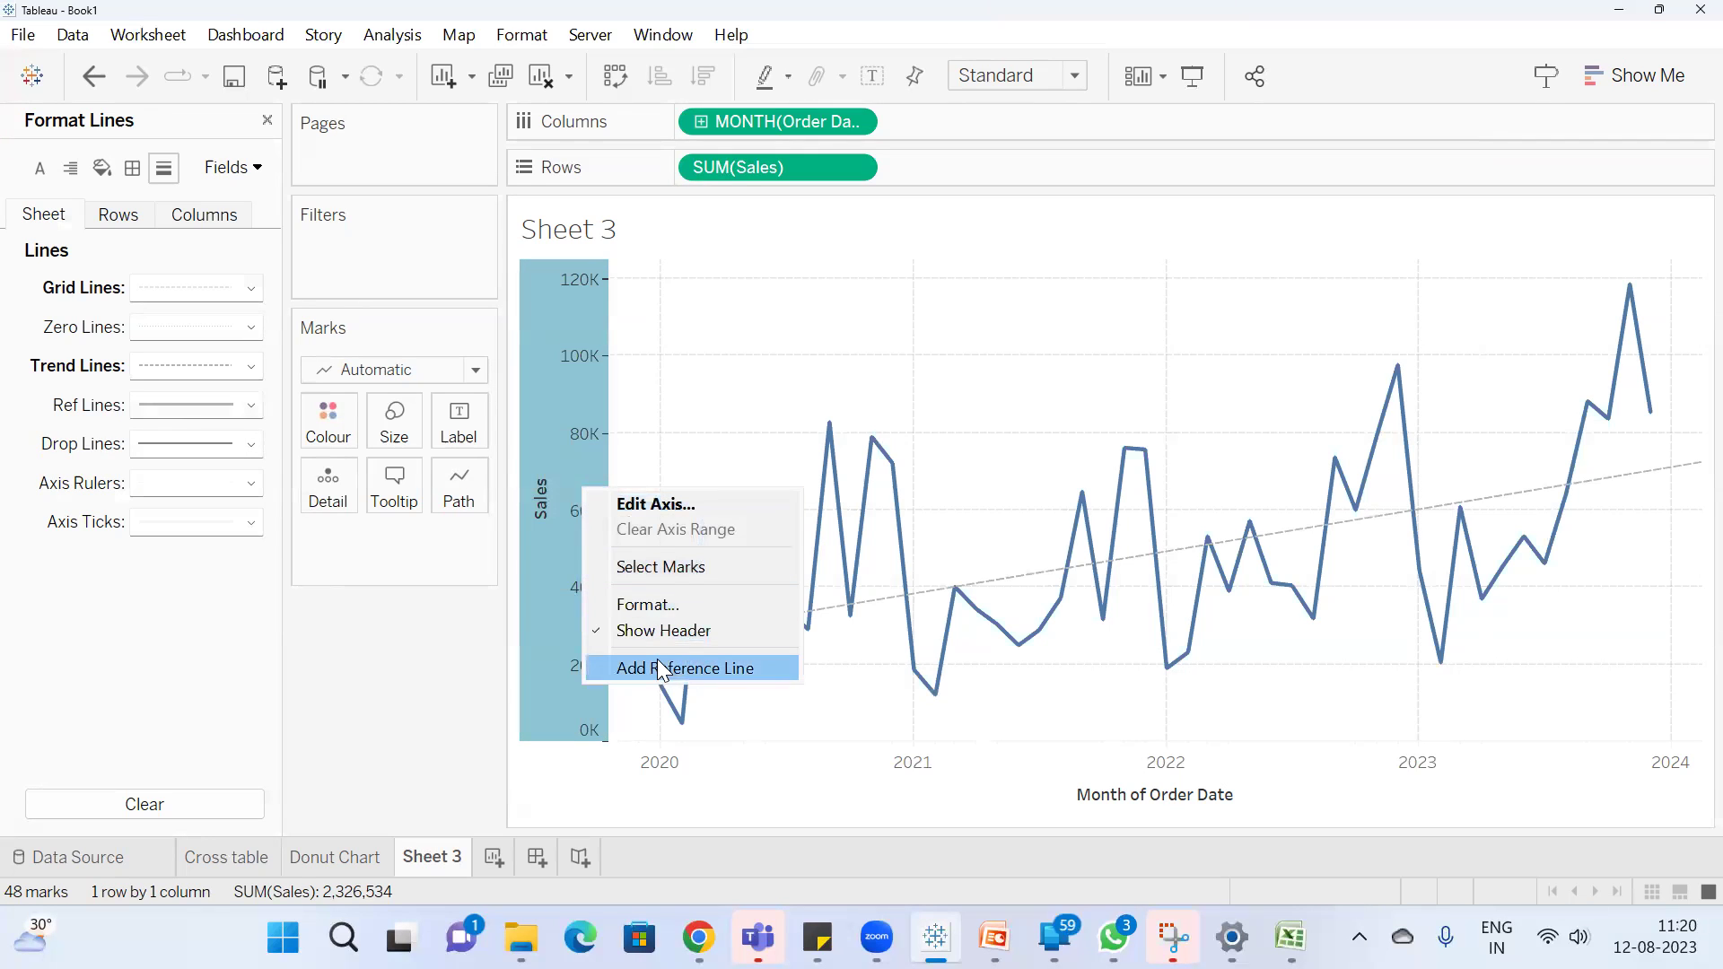
left_click(659, 664)
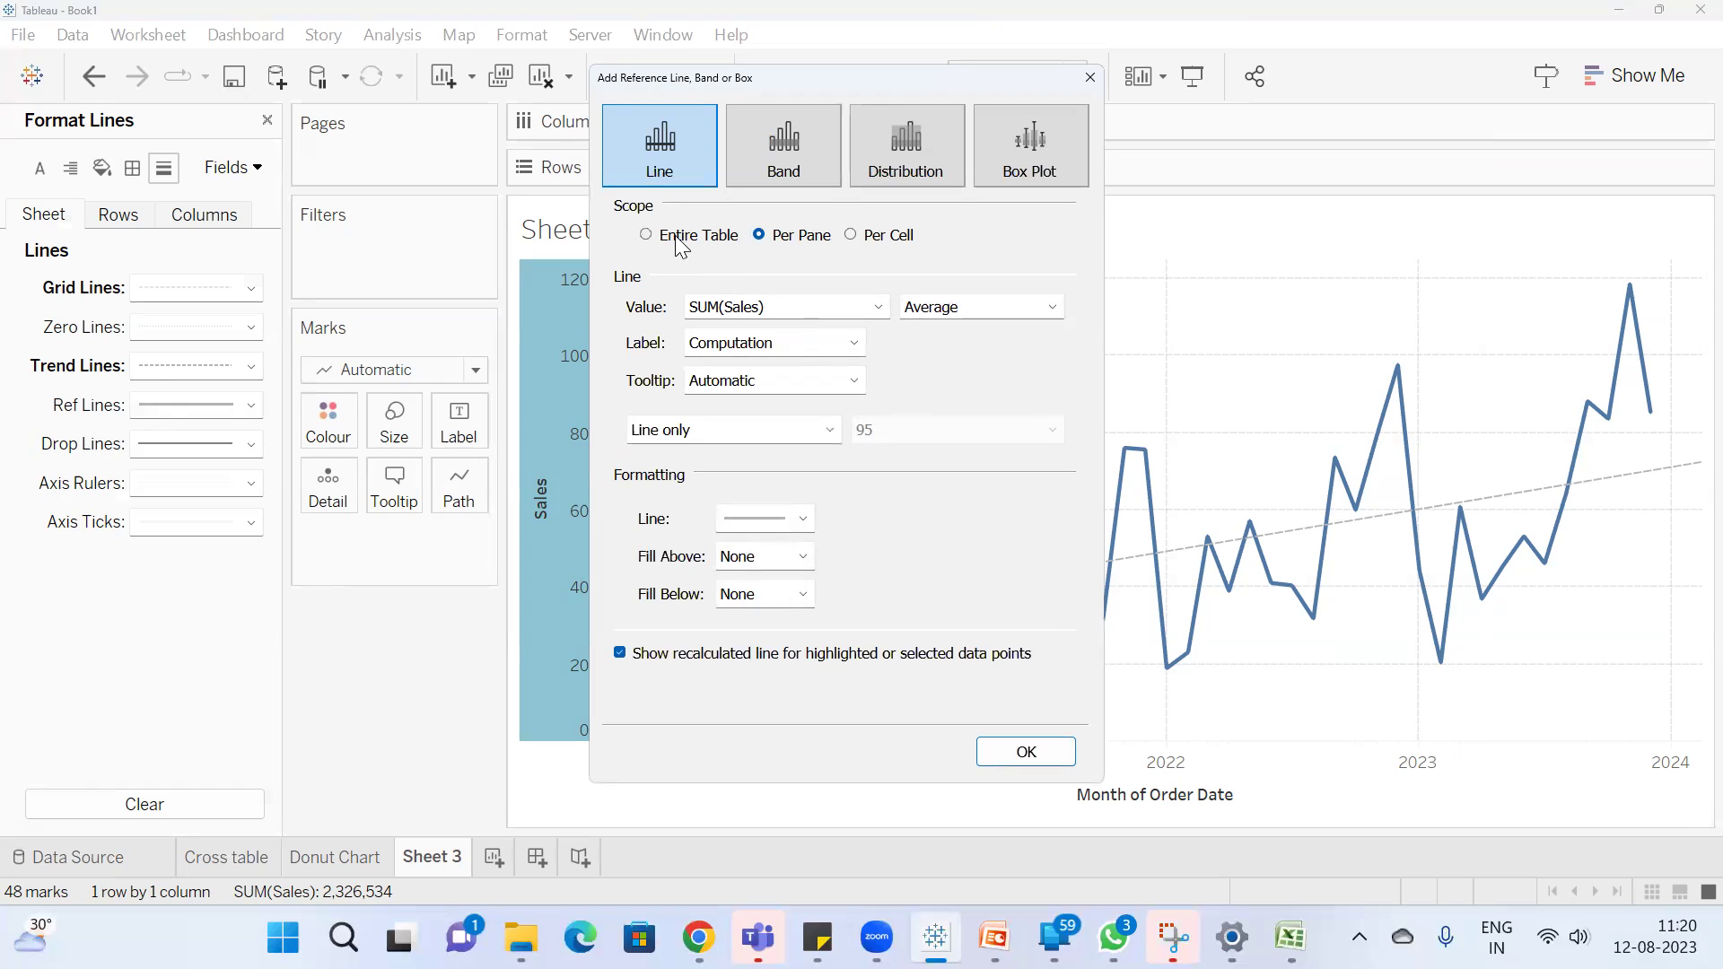
left_click_drag(780, 79, 967, 54)
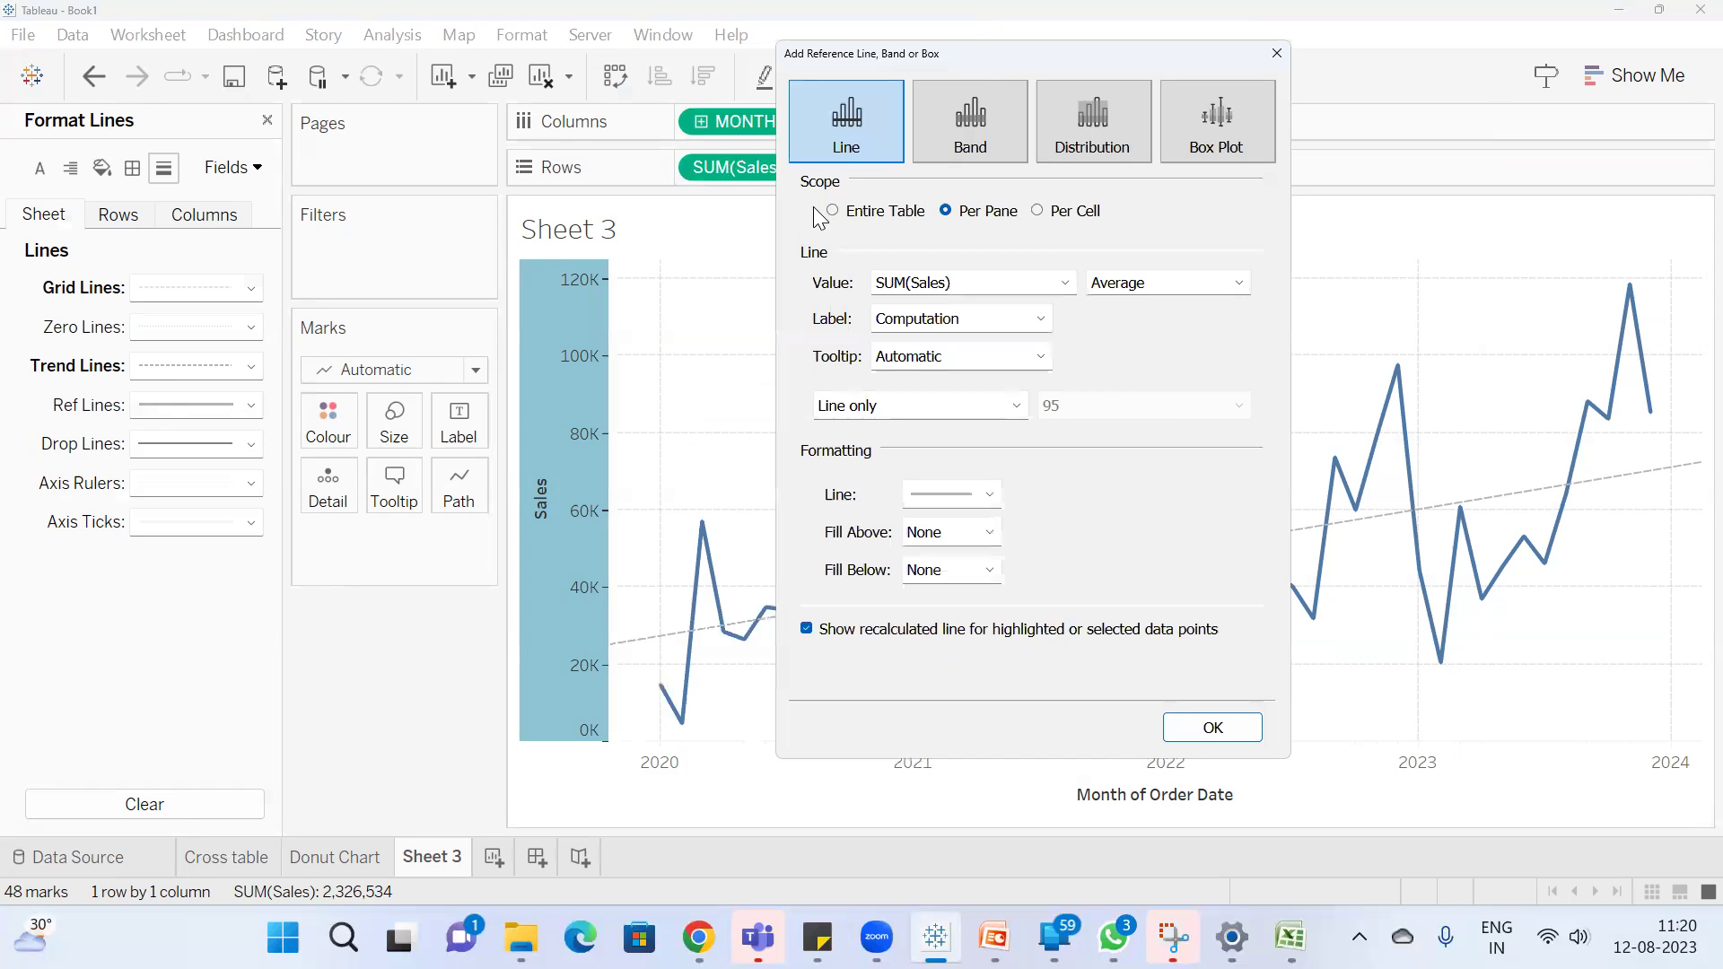
left_click(849, 217)
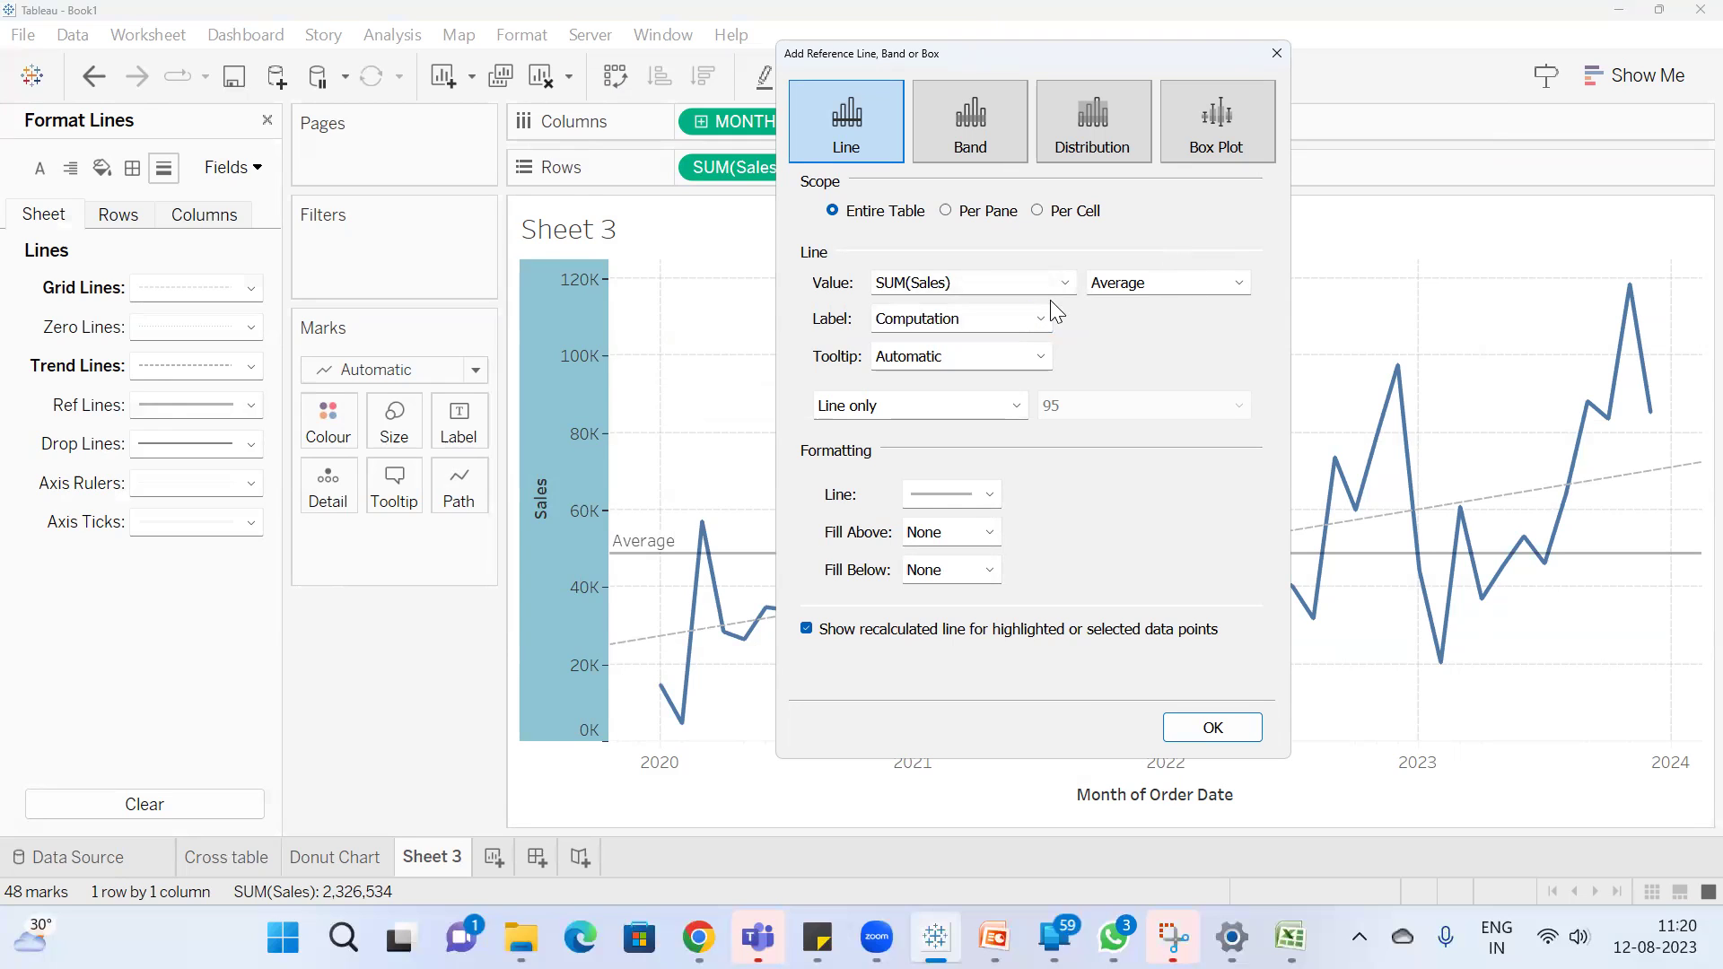
left_click(1147, 281)
left_click(1151, 338)
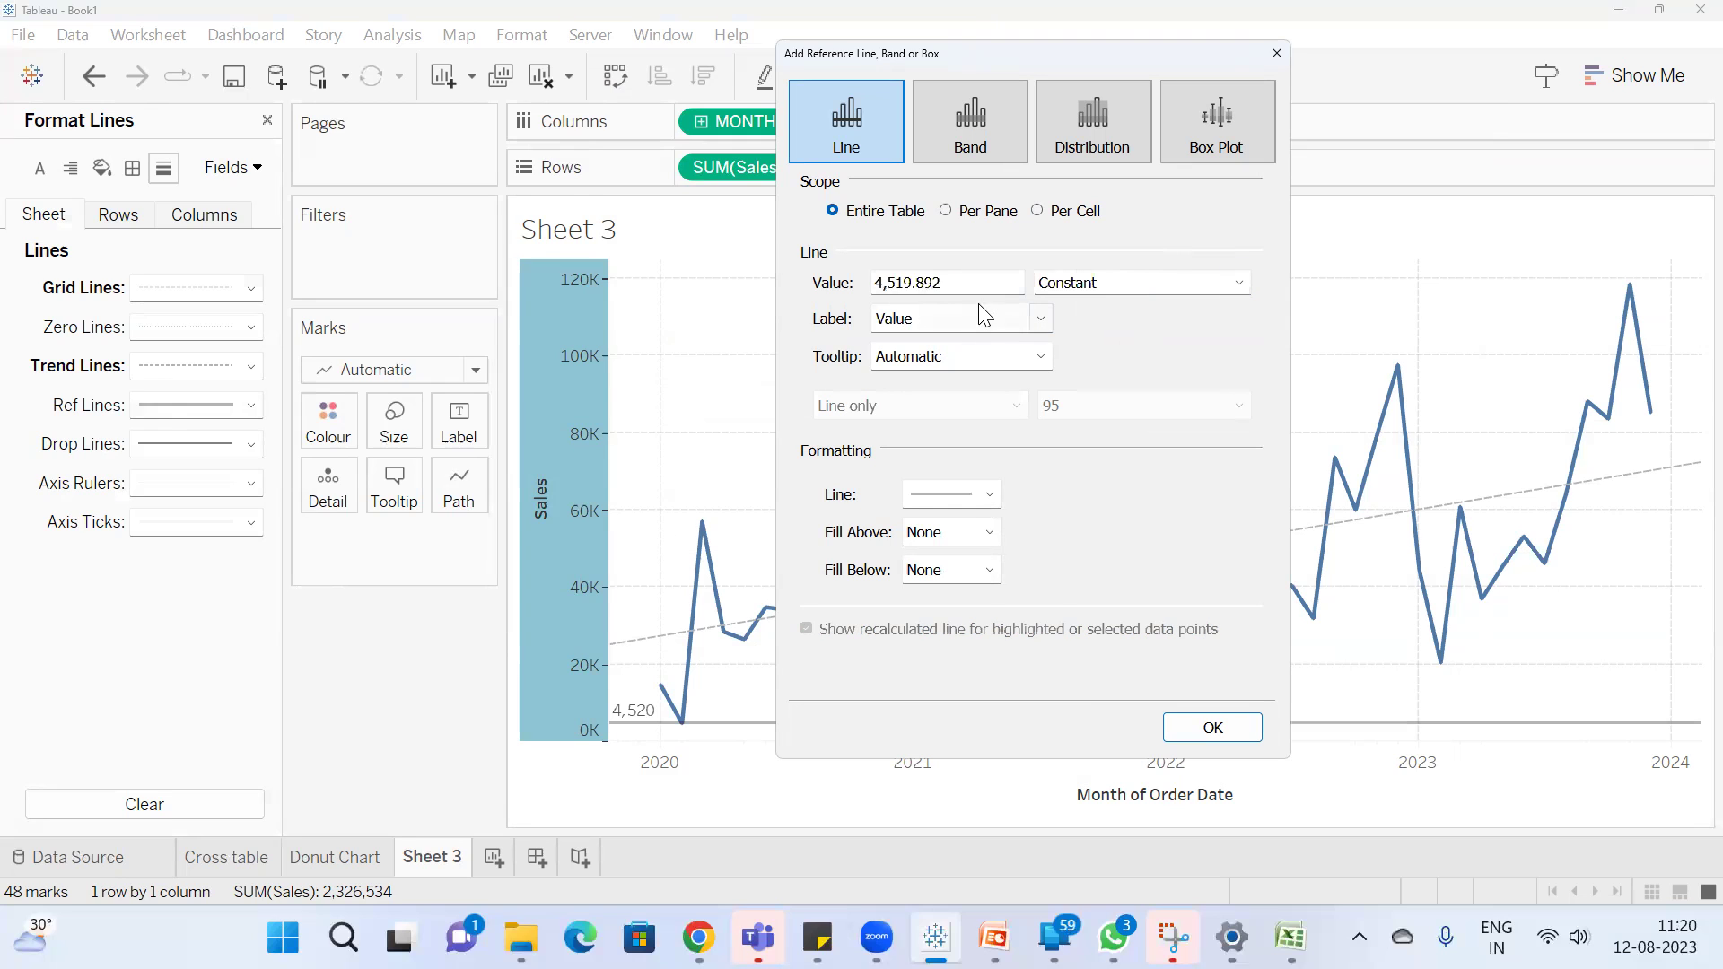
type("100000")
Switch to the Google Meet call, admit the waiting participant and return to Tableau
mouse_move(698, 938)
left_click(623, 779)
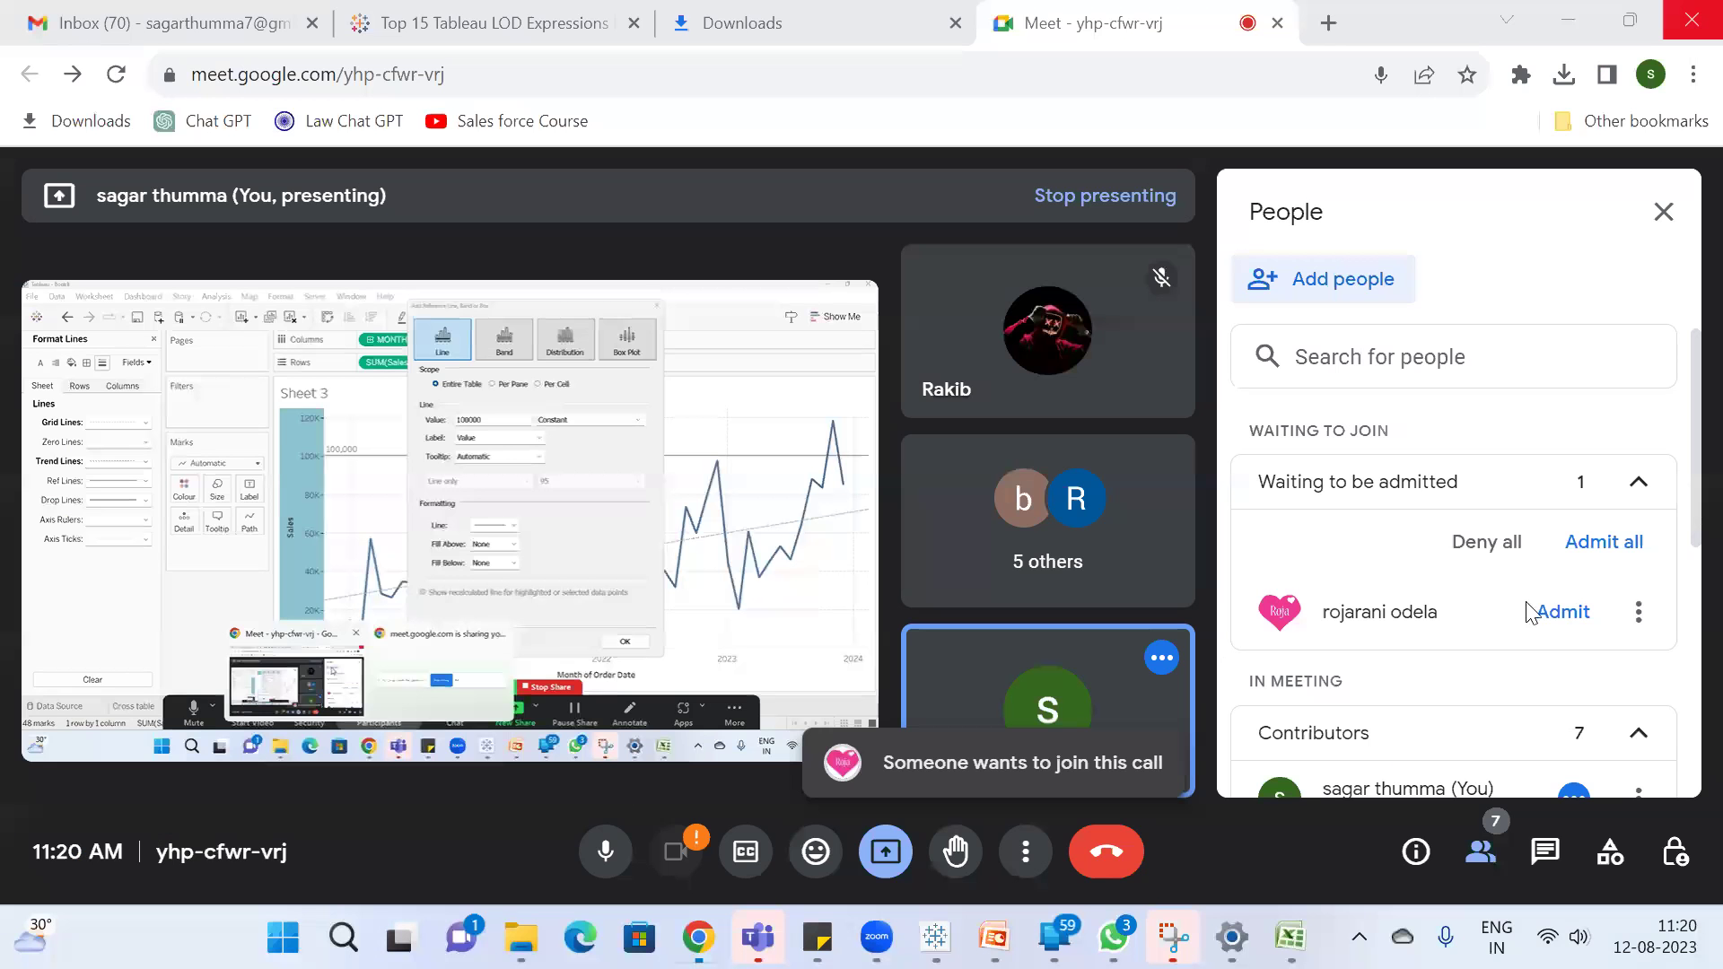
left_click(1555, 614)
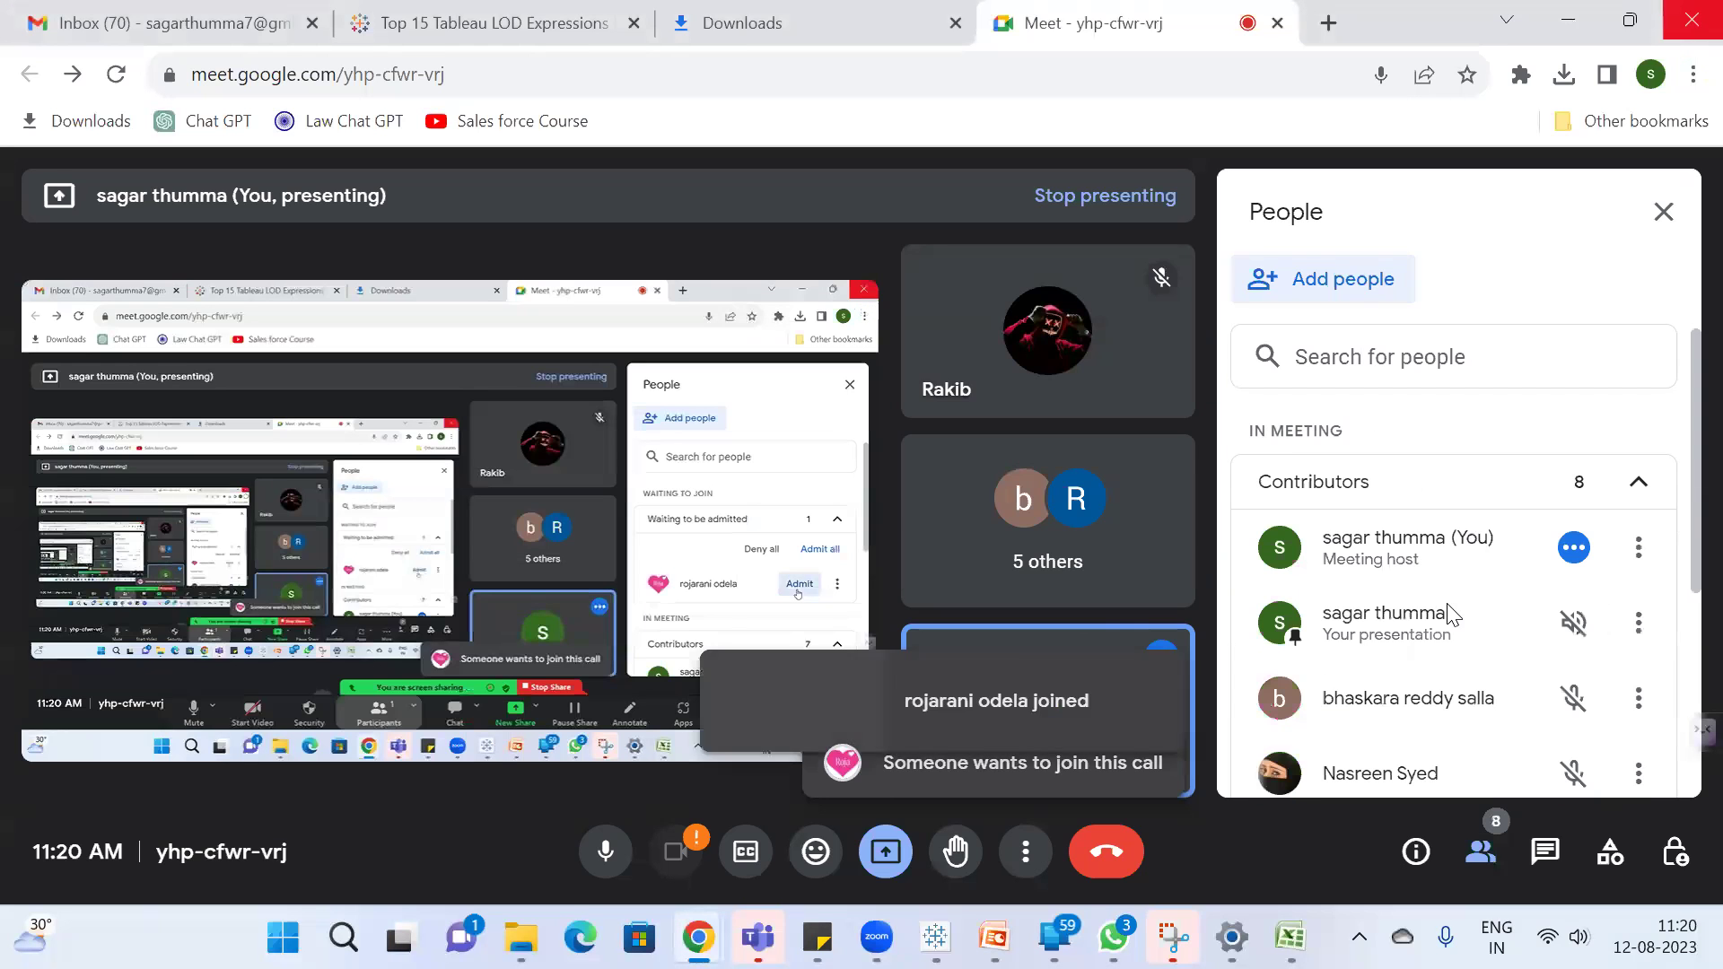
scroll(1523, 492, "down", 4)
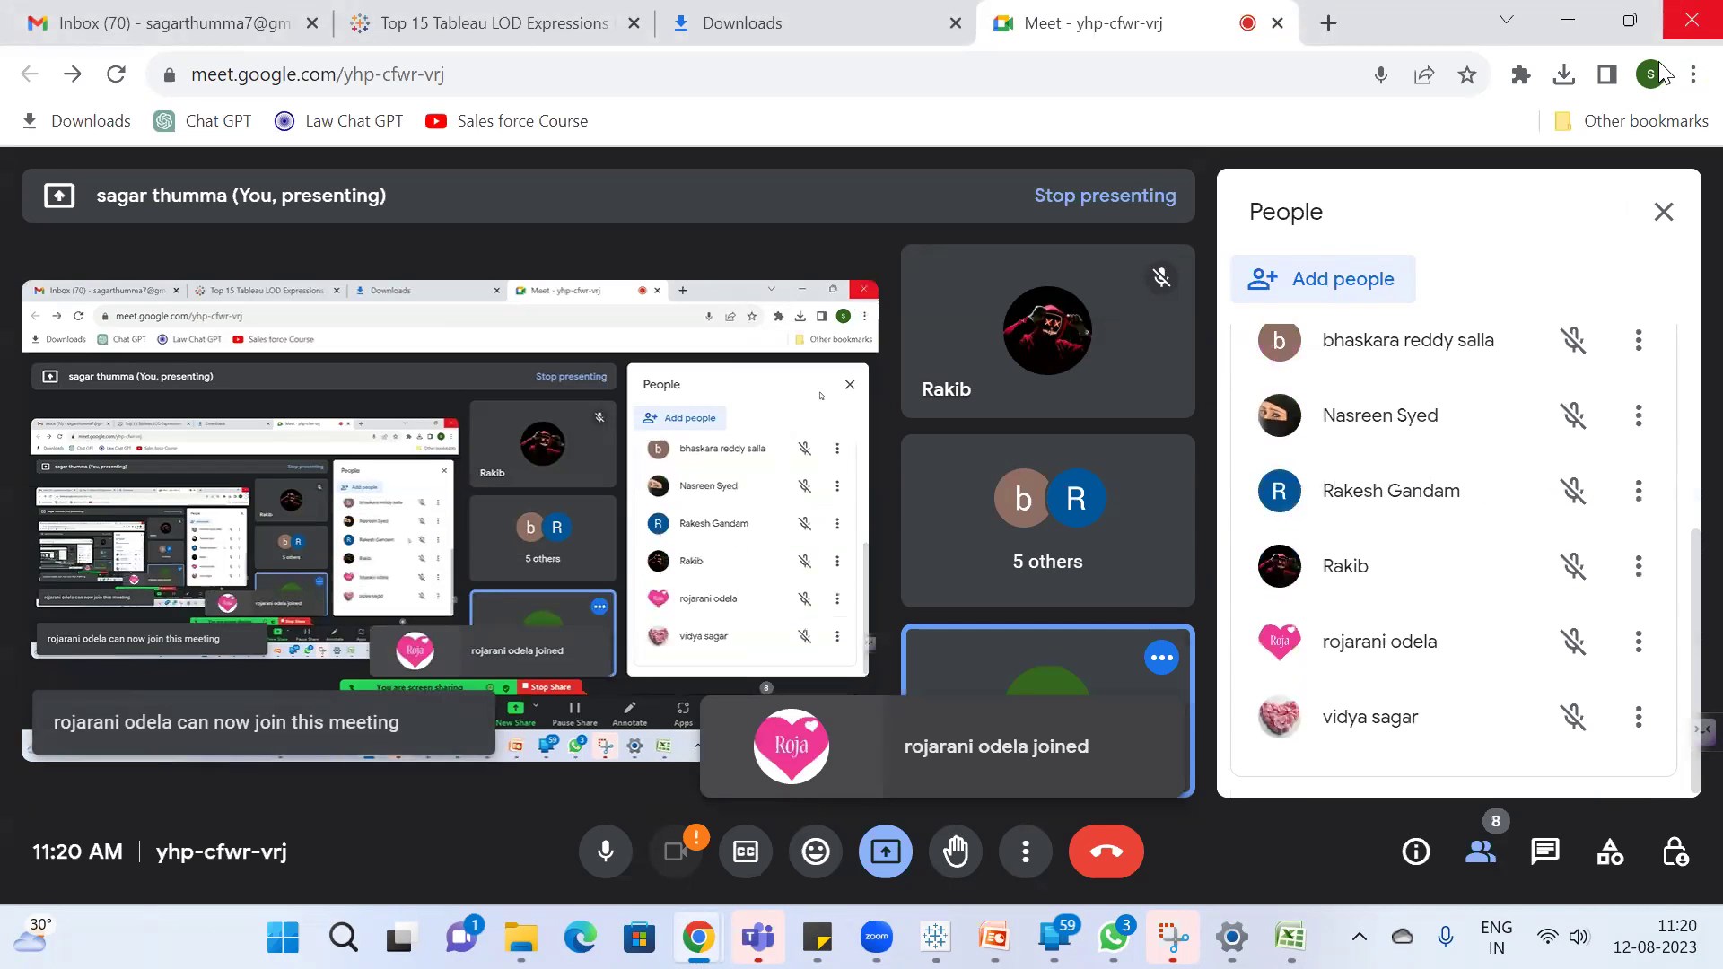
left_click(1631, 20)
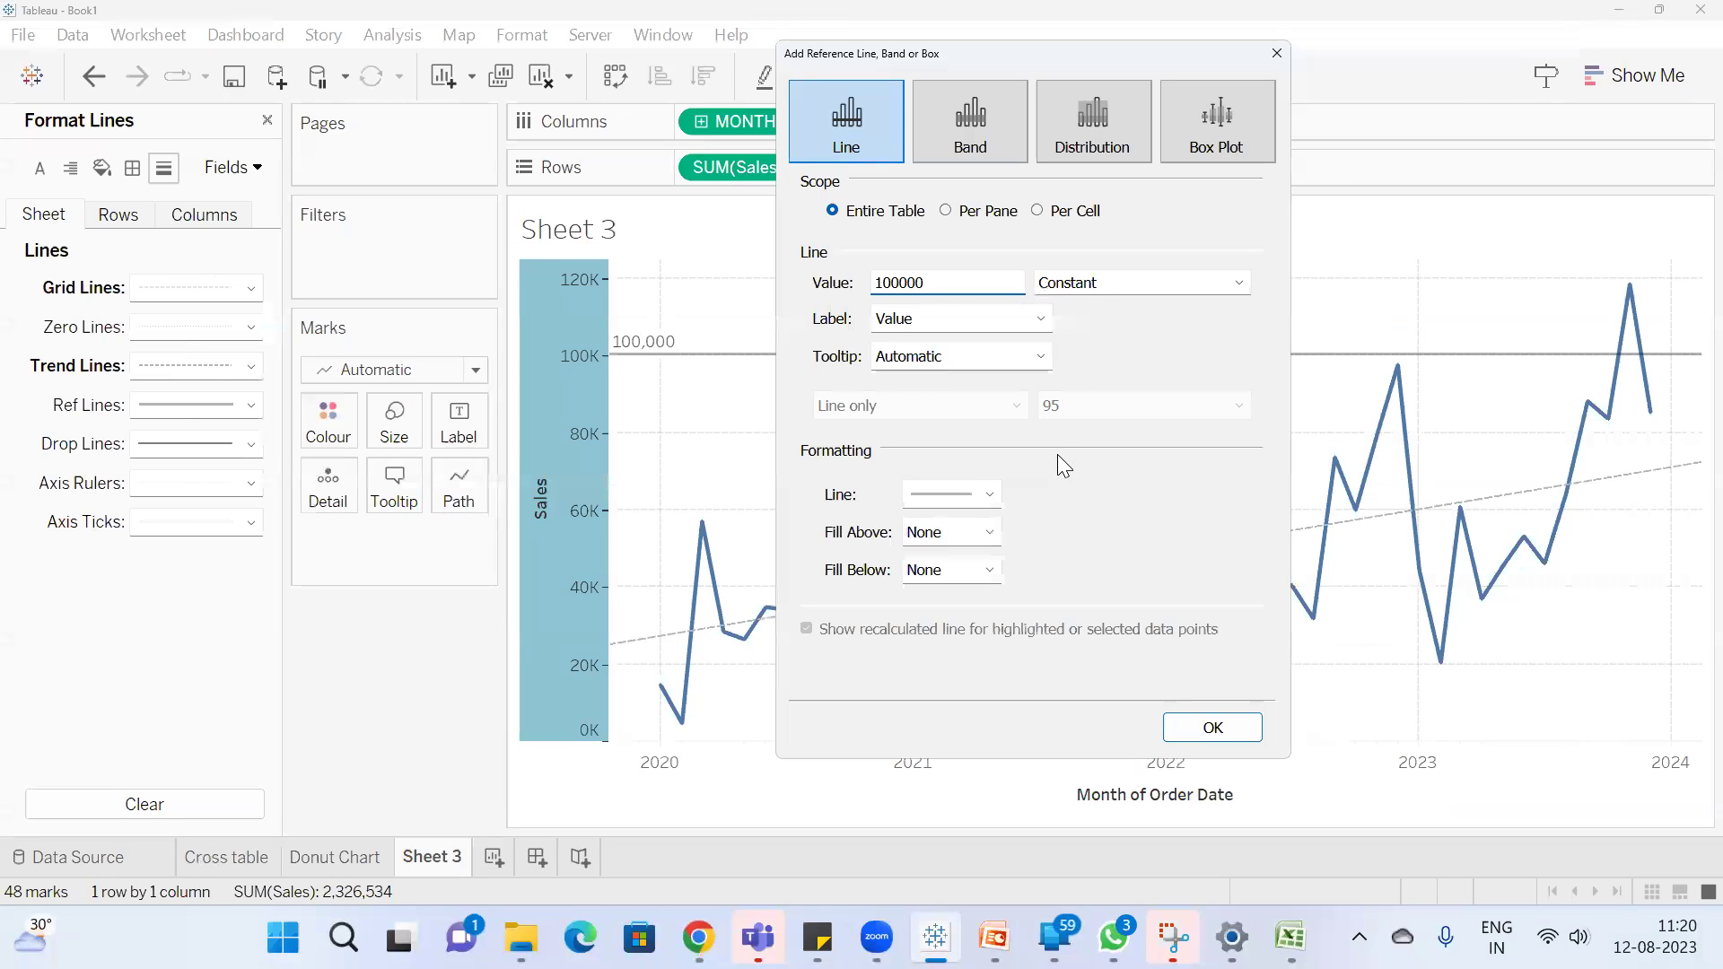
Apply the constant reference line and format it as a dashed blue line at 55% opacity
left_click(1212, 727)
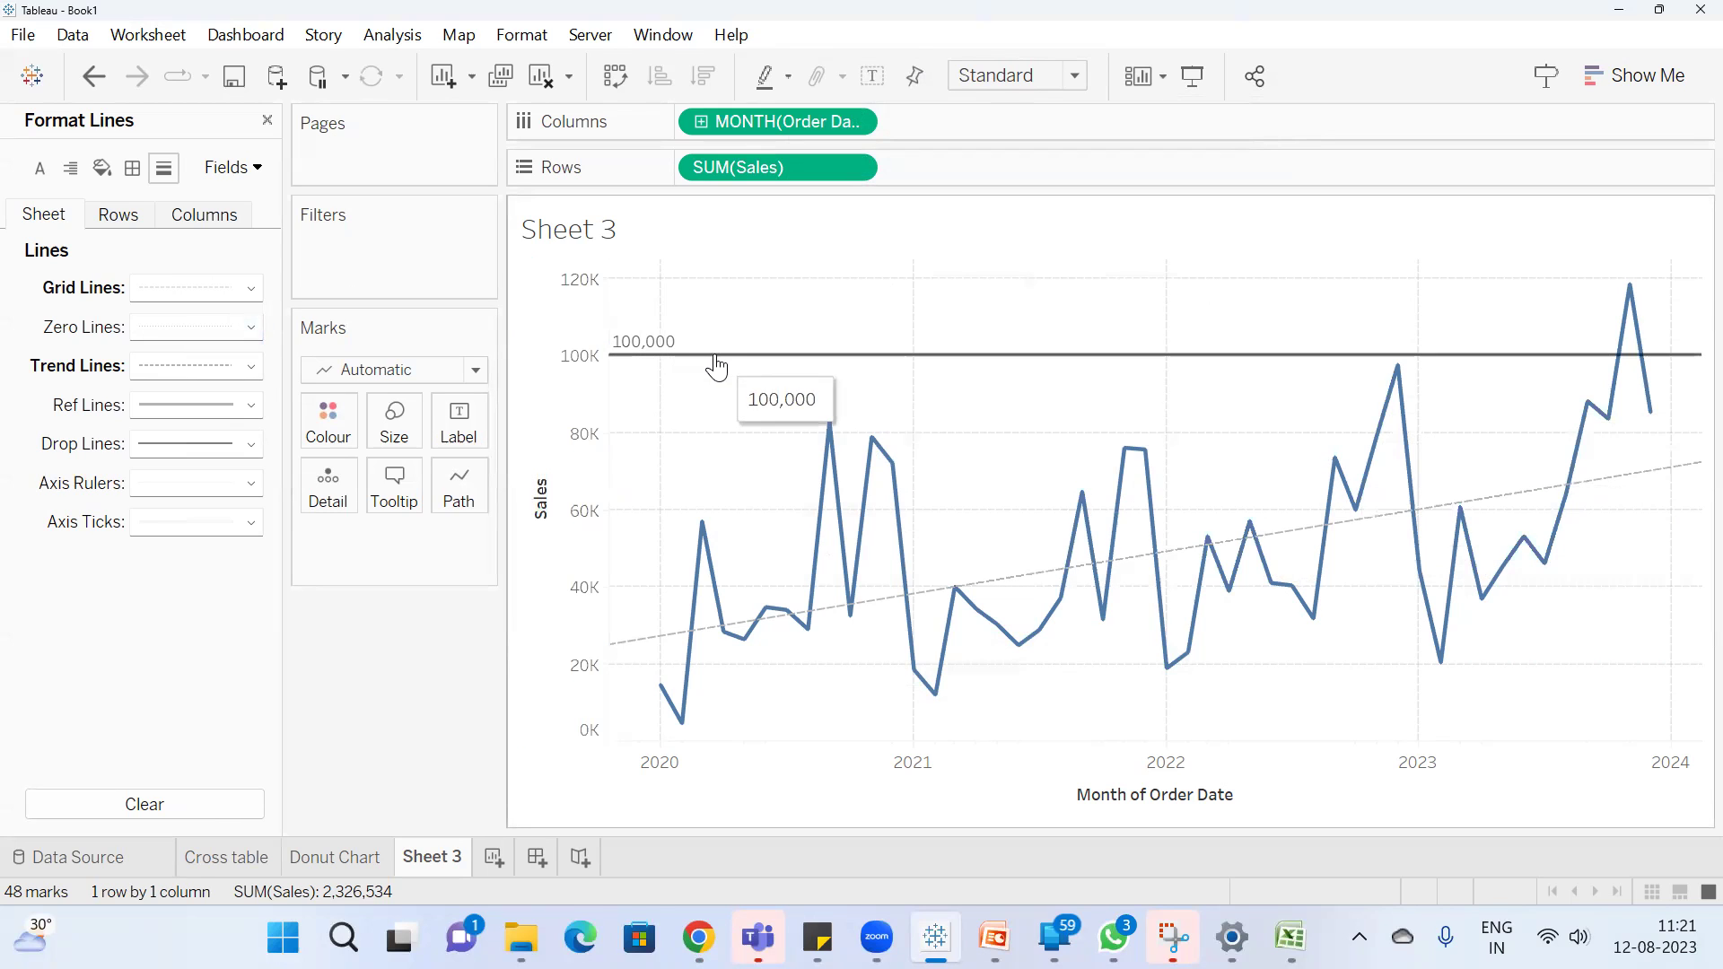
left_click(180, 406)
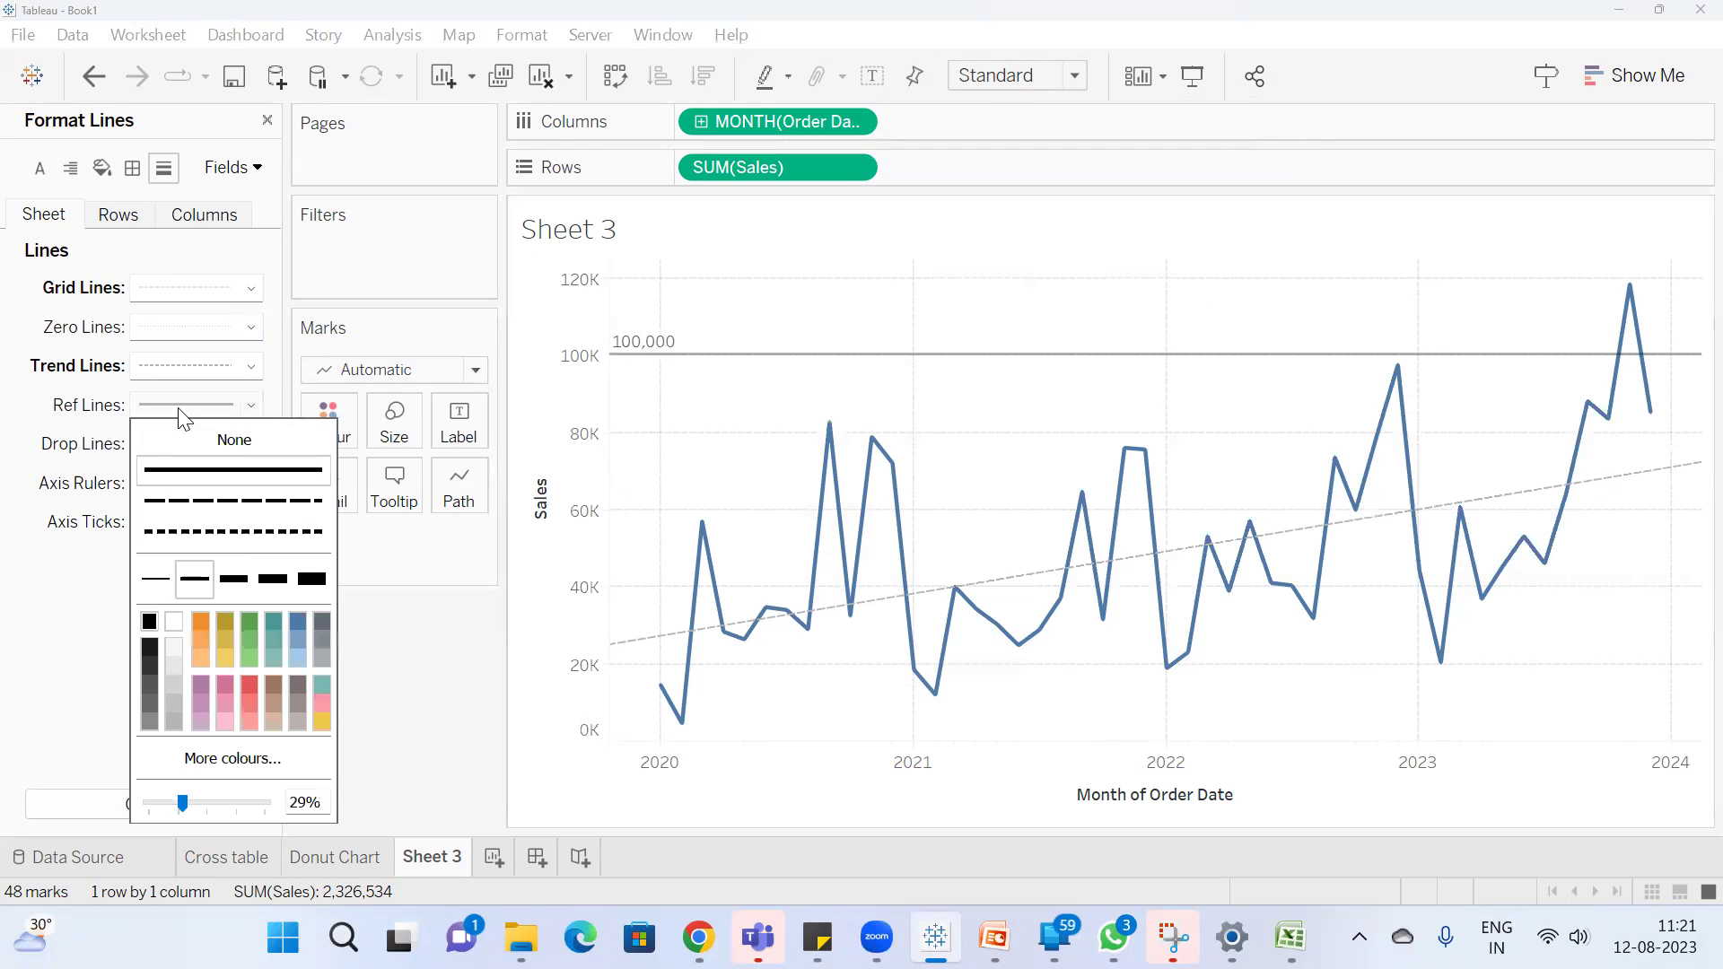
left_click(222, 505)
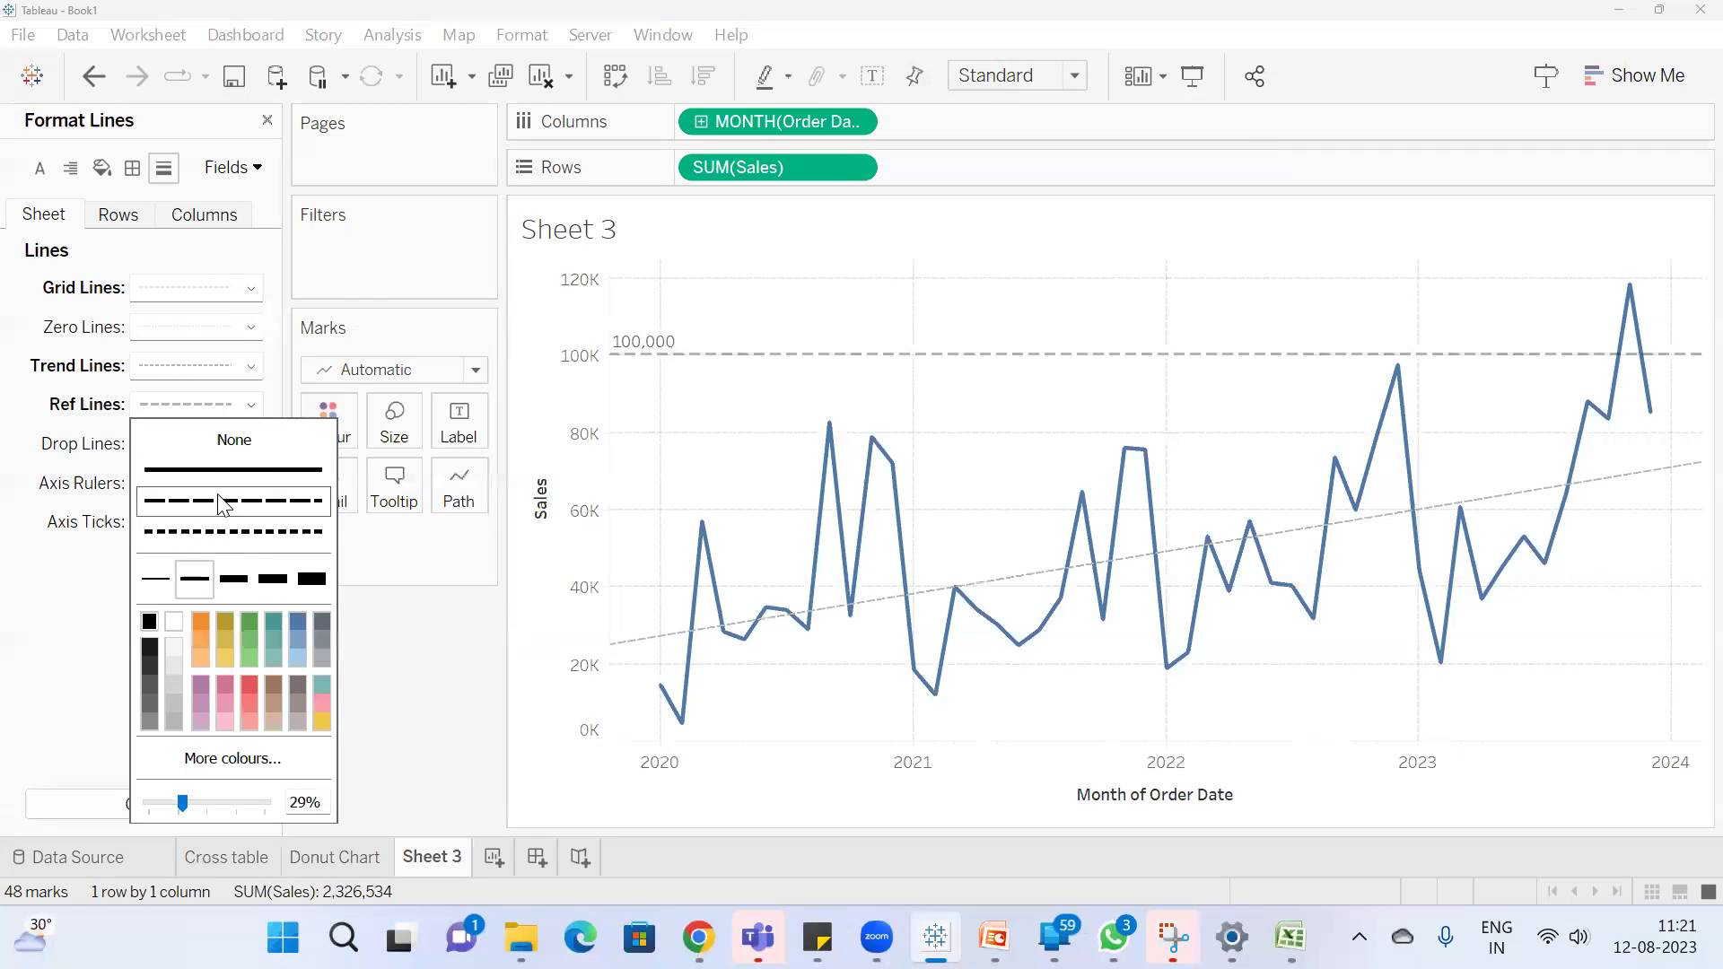
left_click(247, 625)
left_click(206, 802)
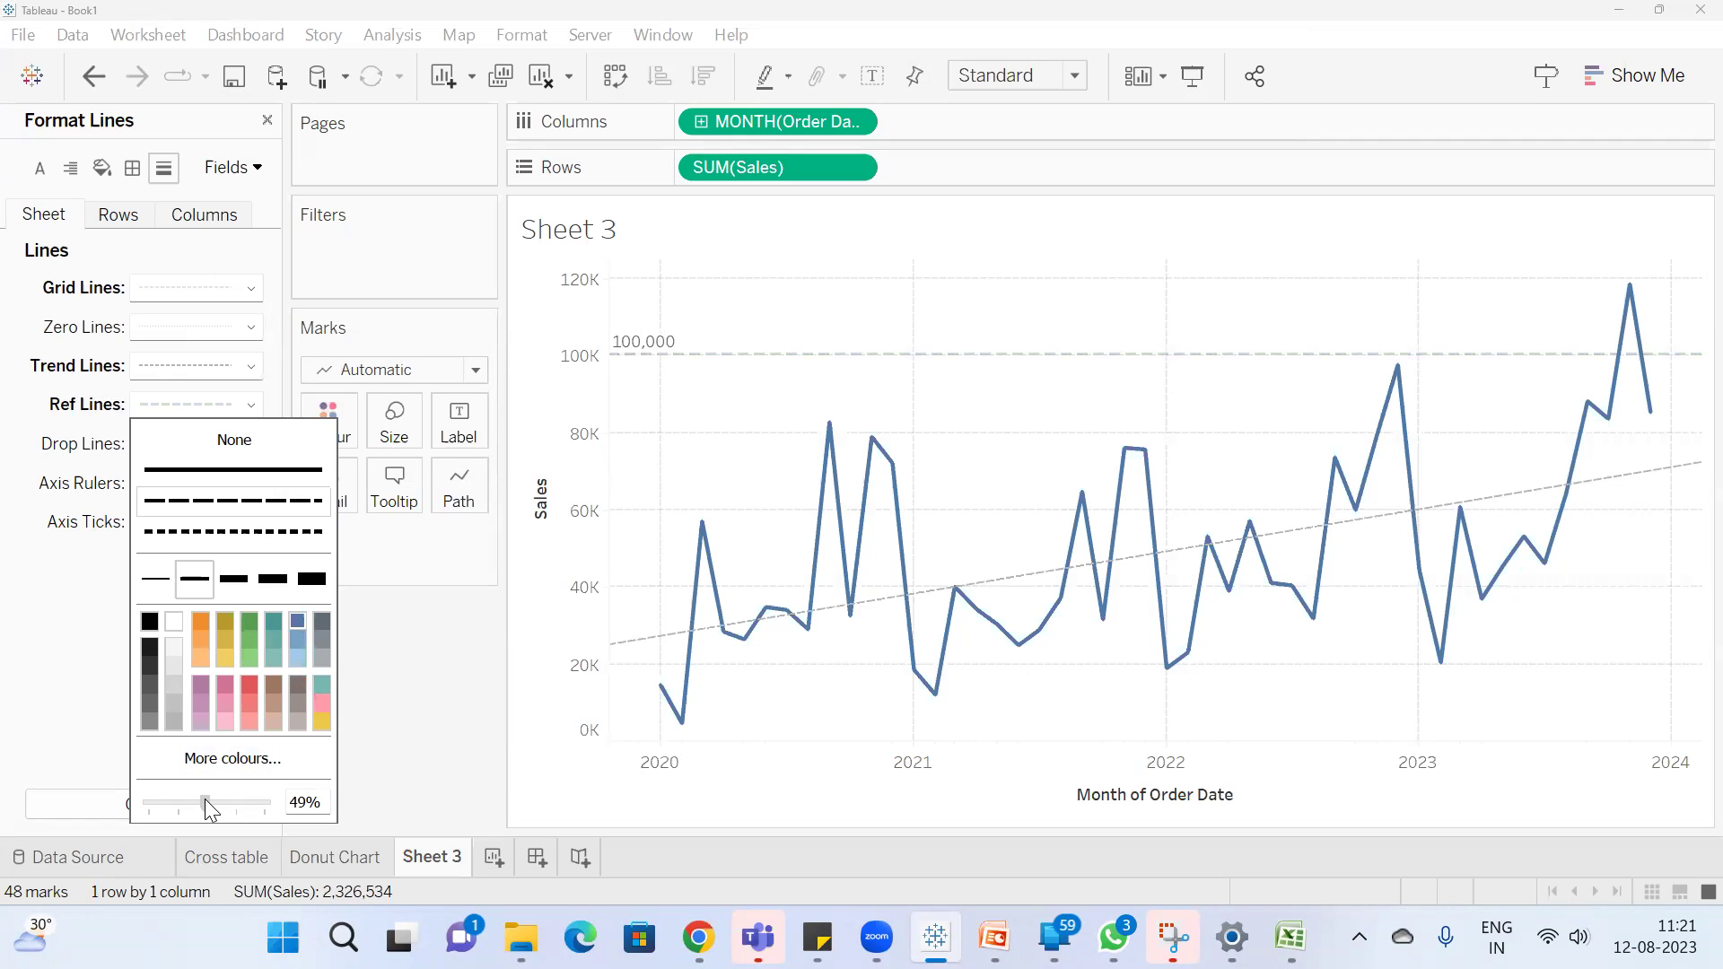
left_click(269, 805)
left_click(232, 803)
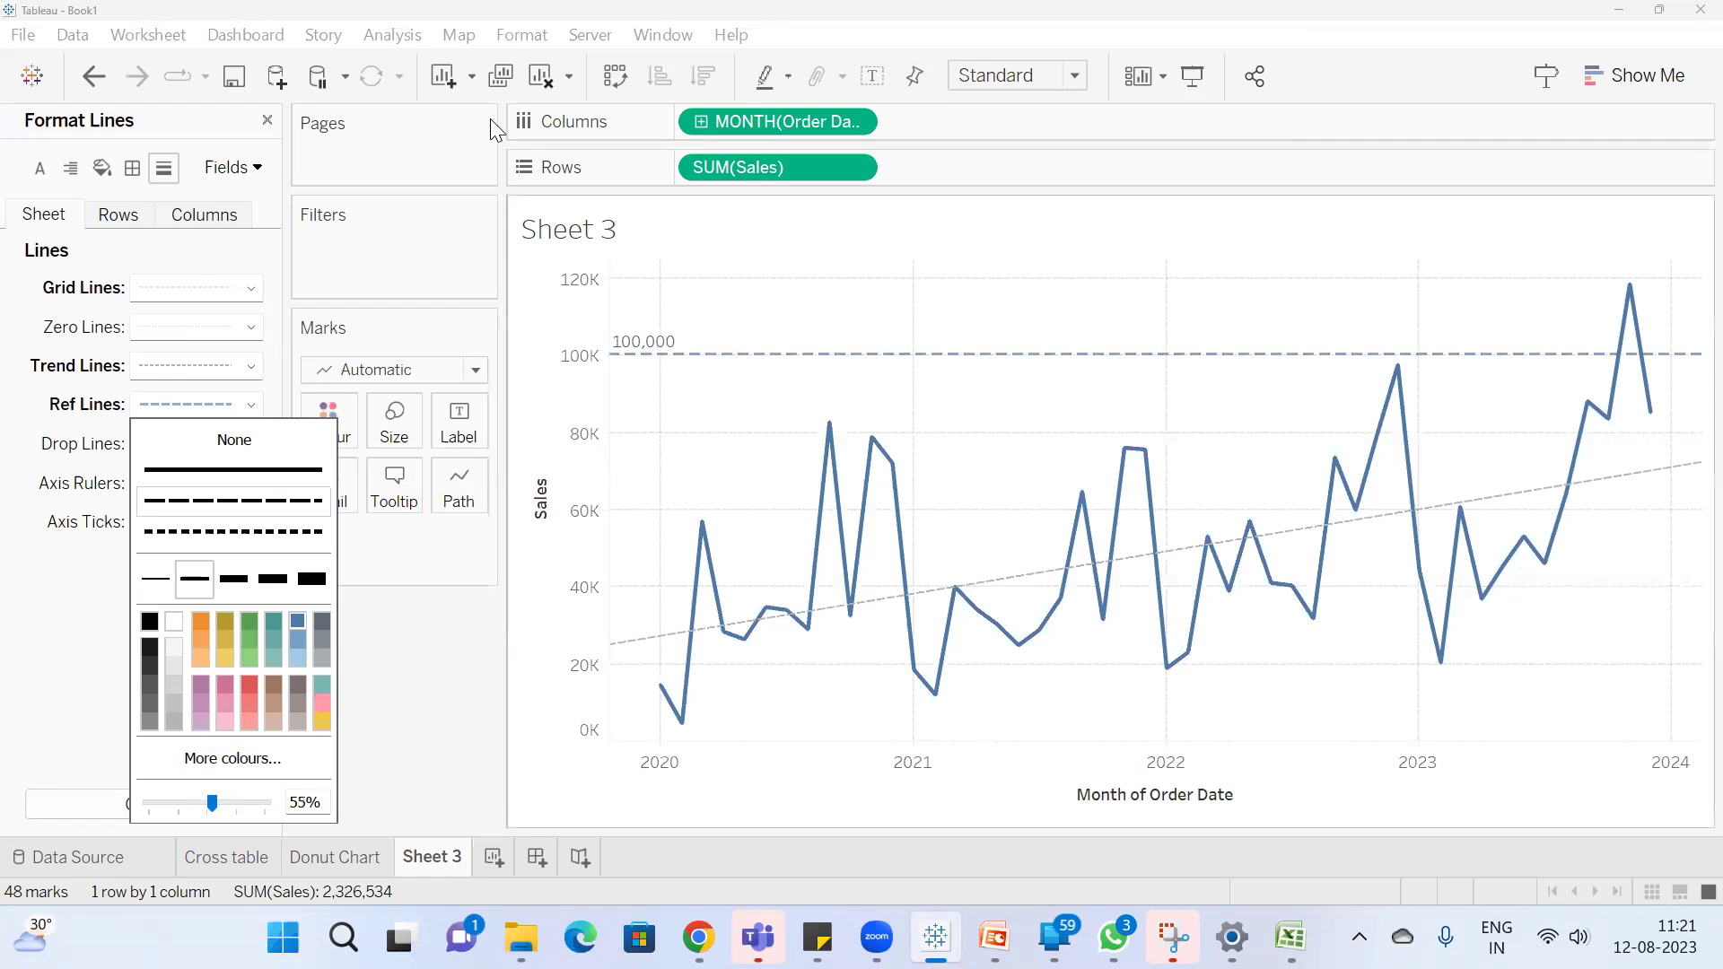
left_click(522, 36)
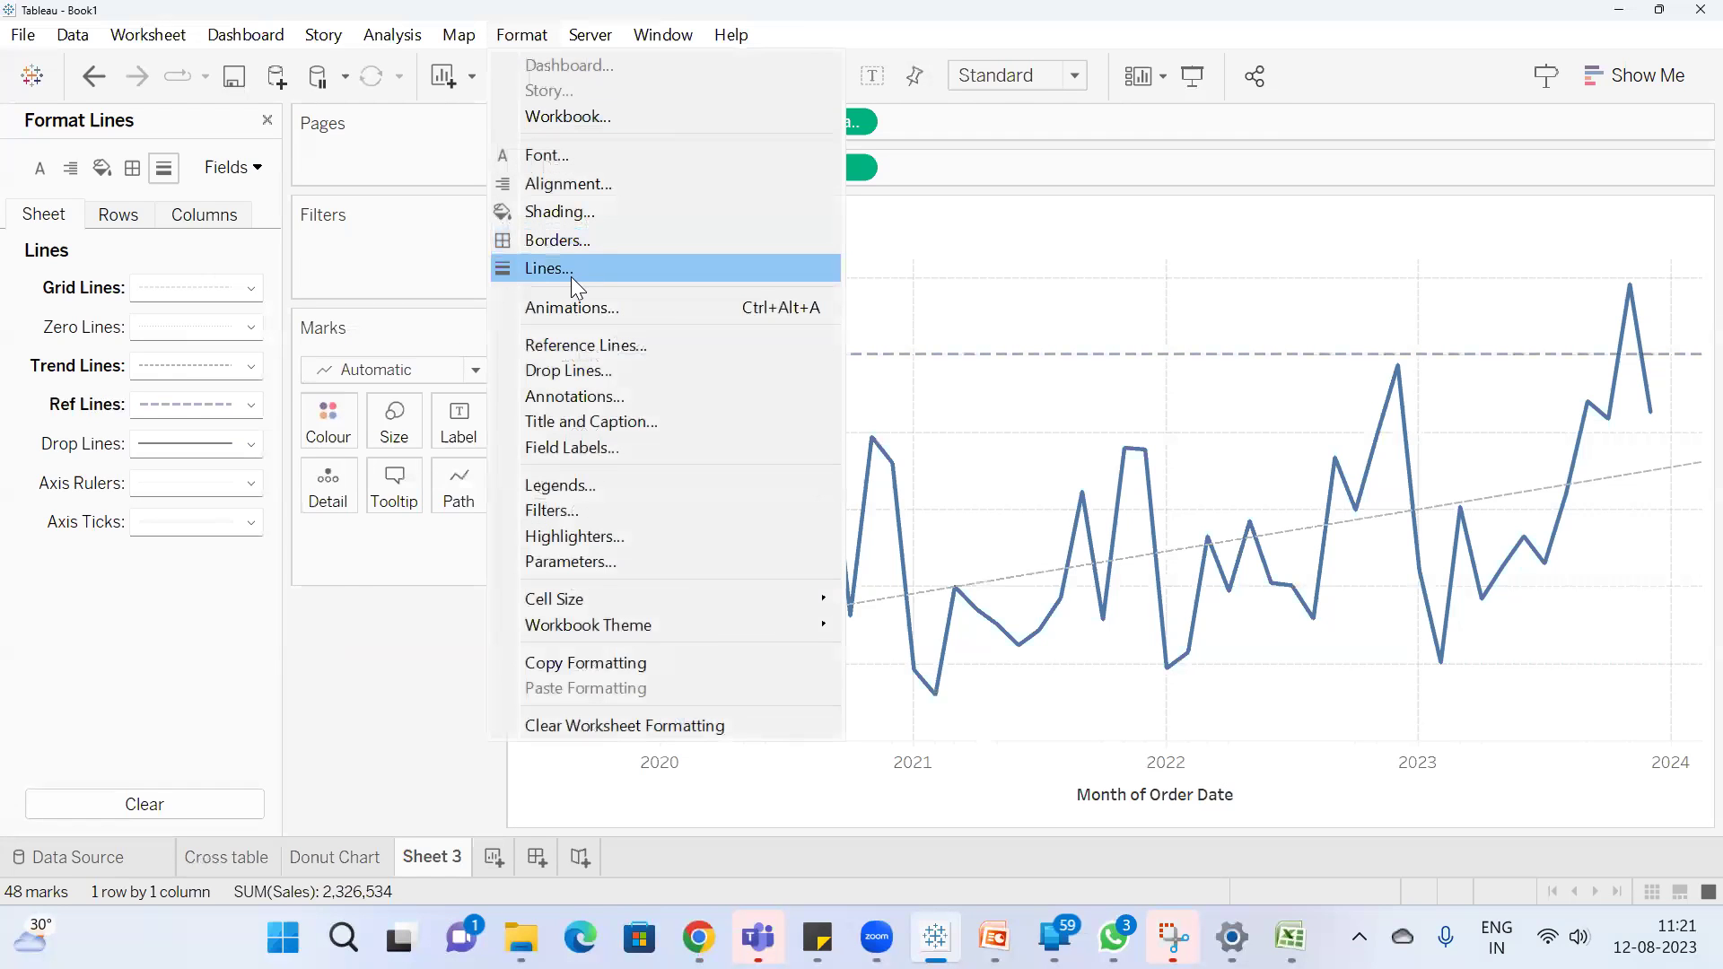
left_click(970, 489)
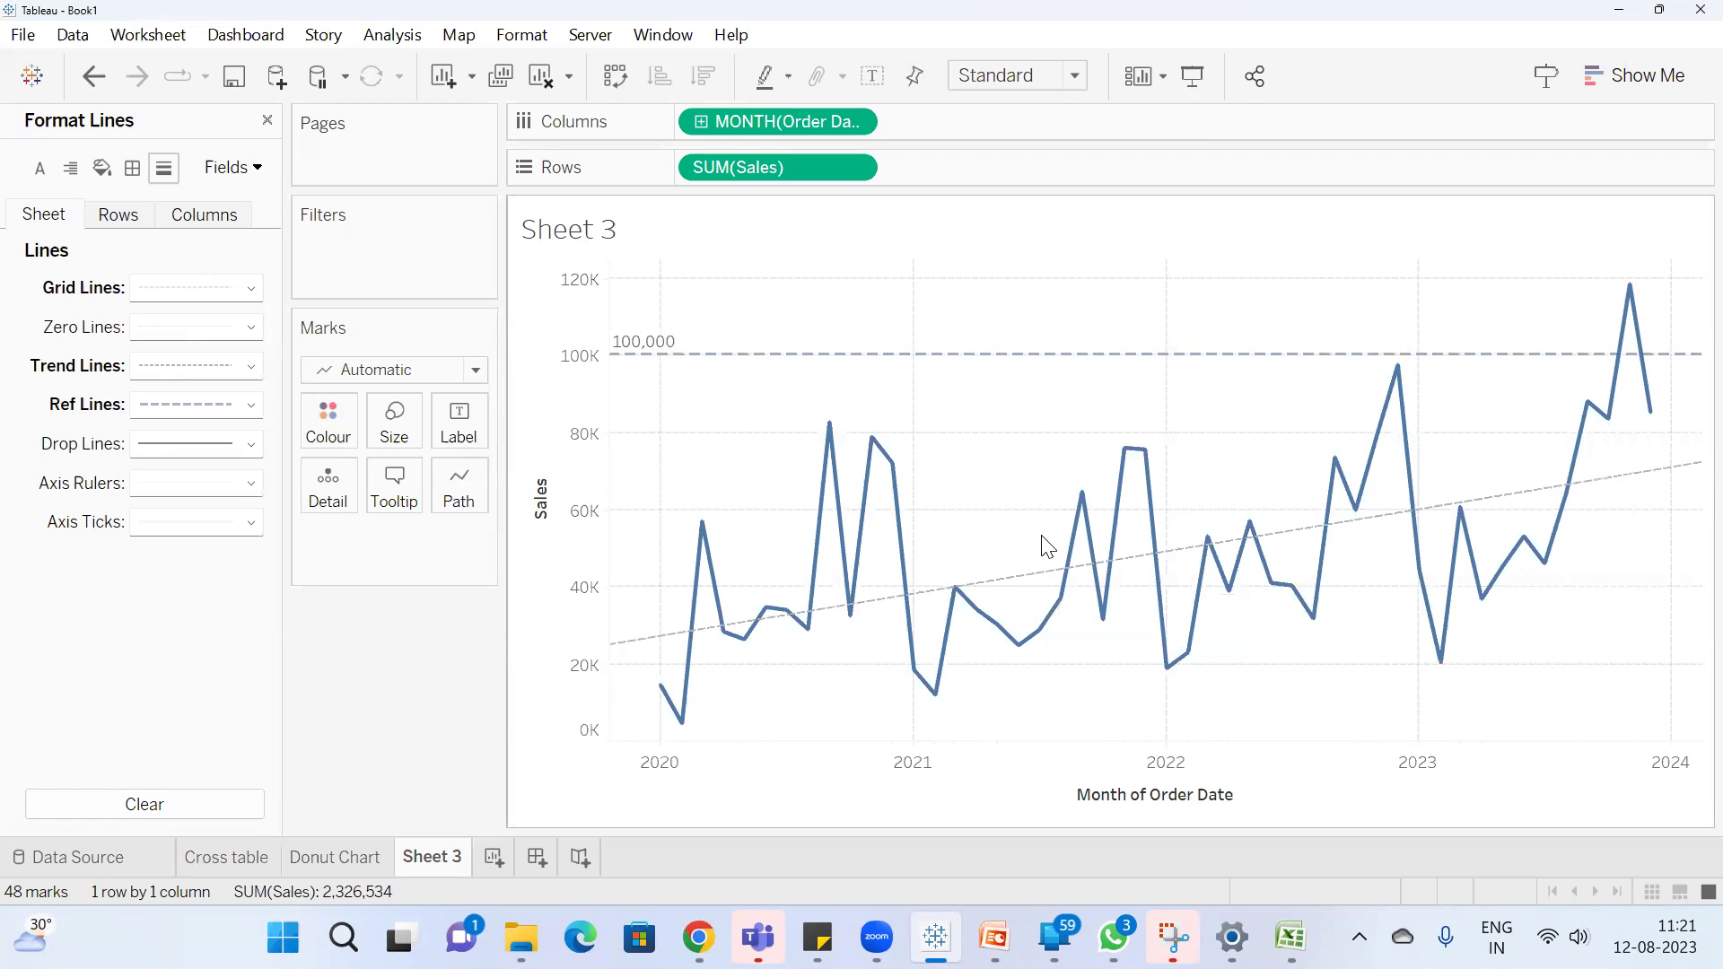
Remove the constant reference line from the Sales axis and turn off the trend line on the chart
left_click(513, 35)
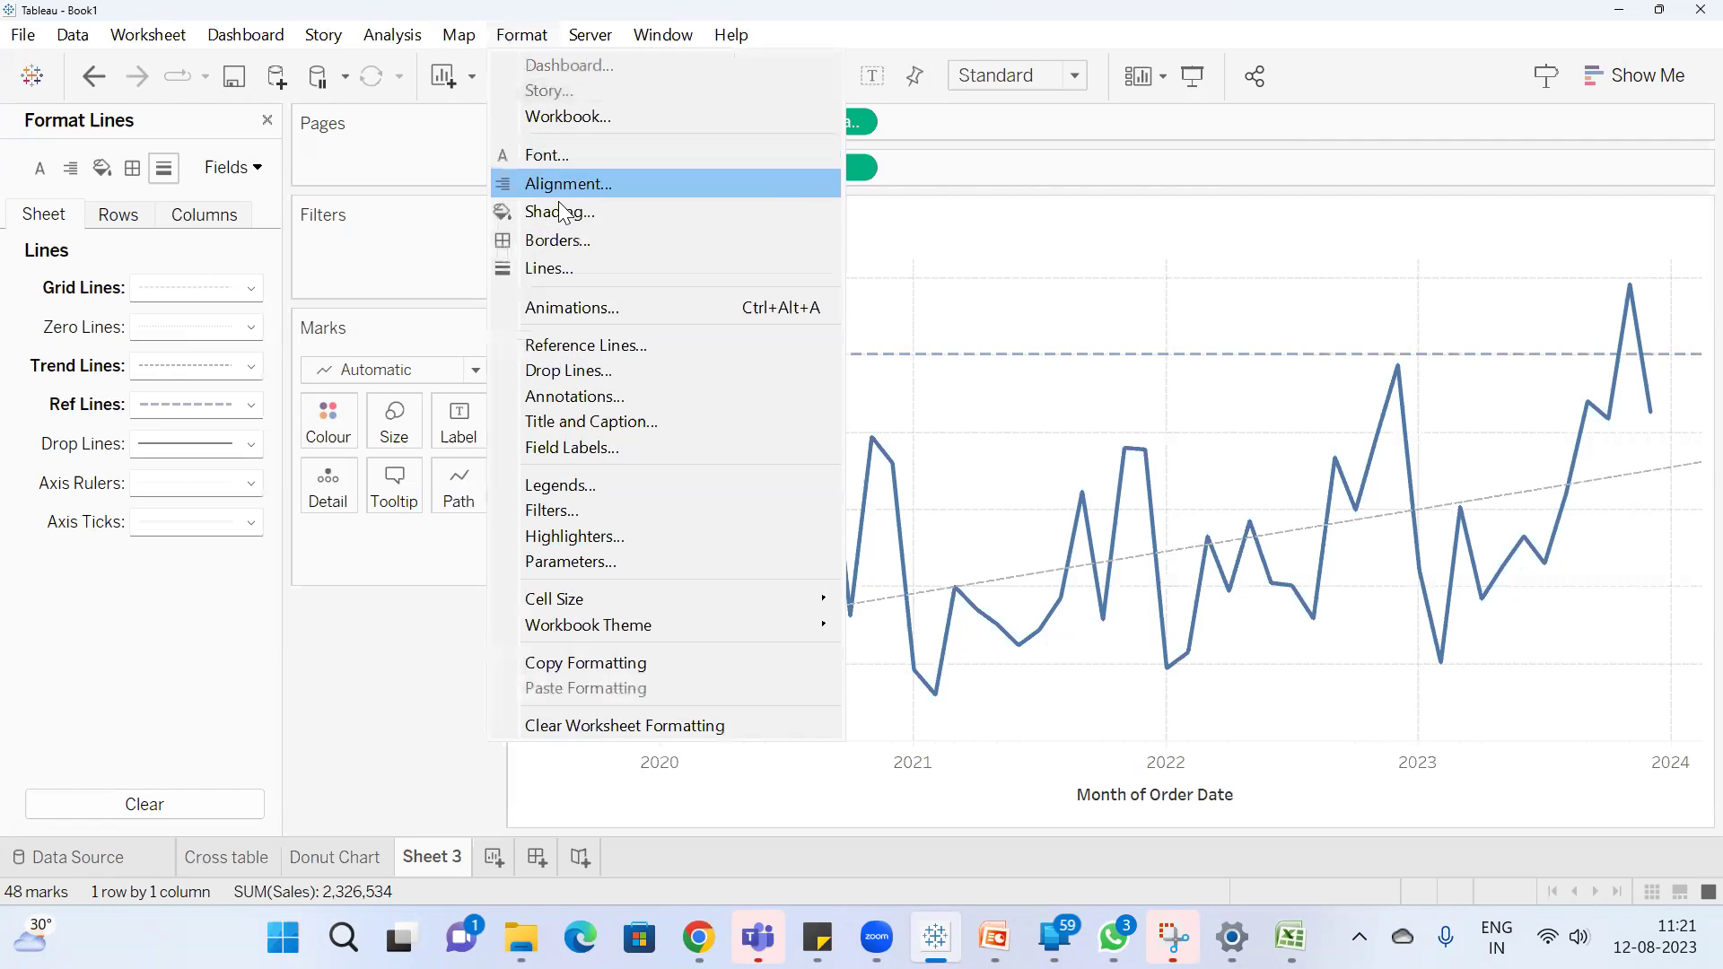
left_click(1017, 415)
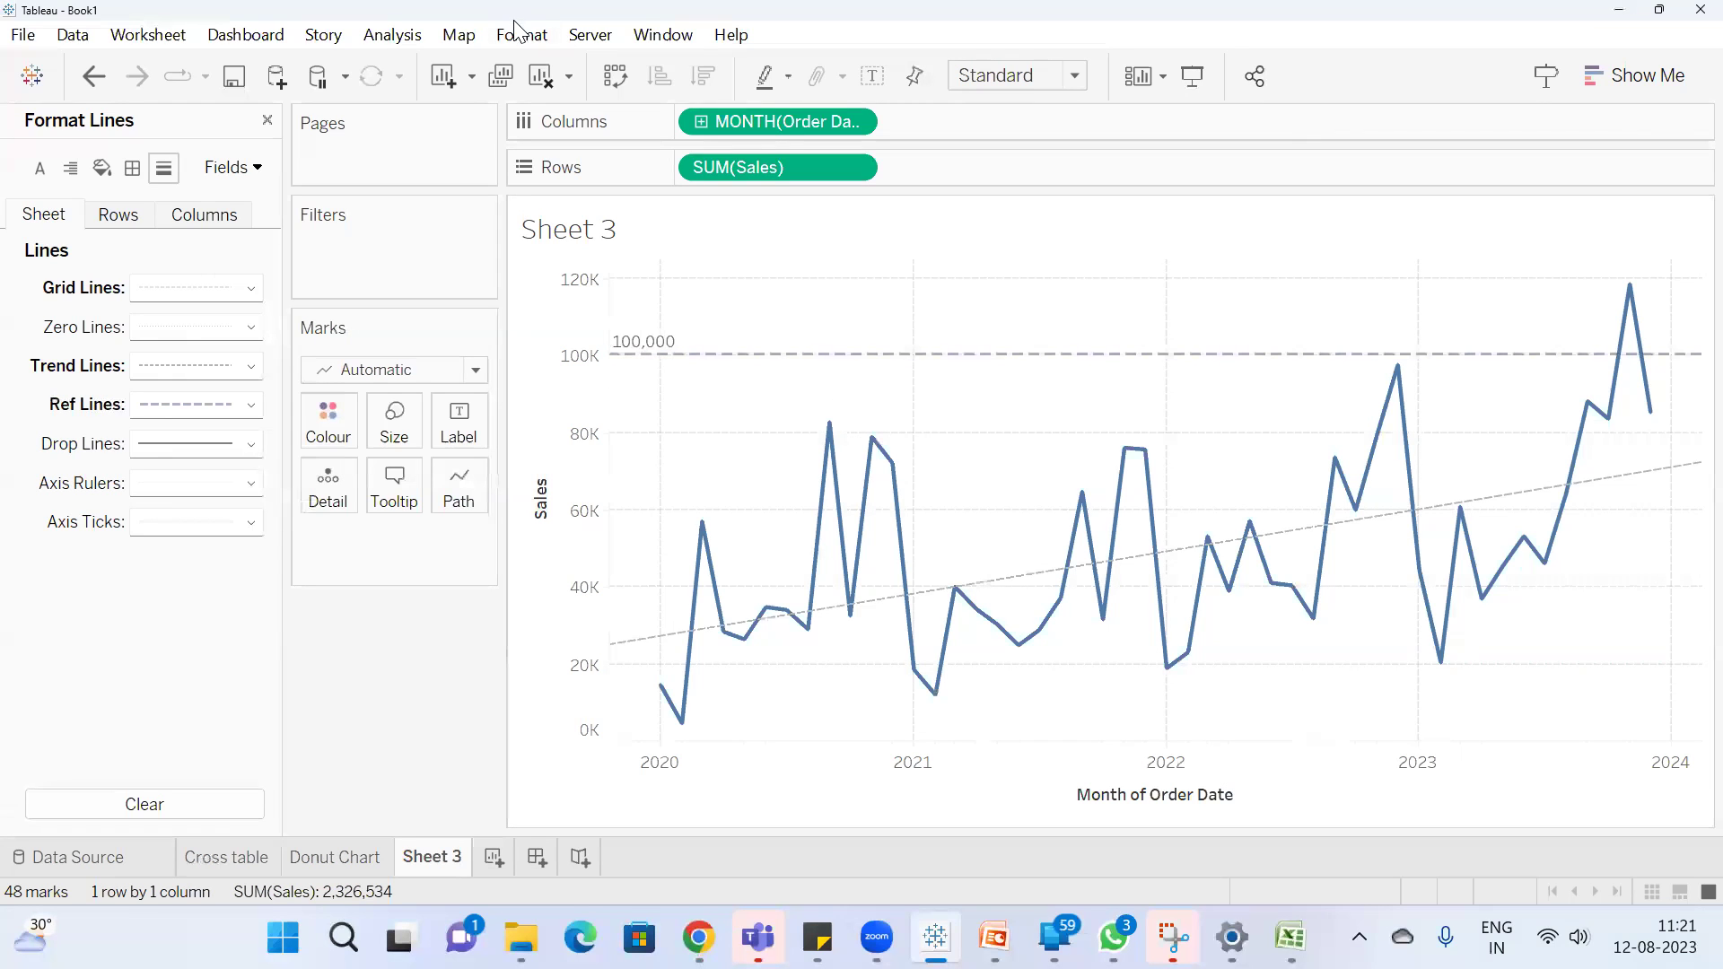
right_click(554, 428)
left_click(645, 648)
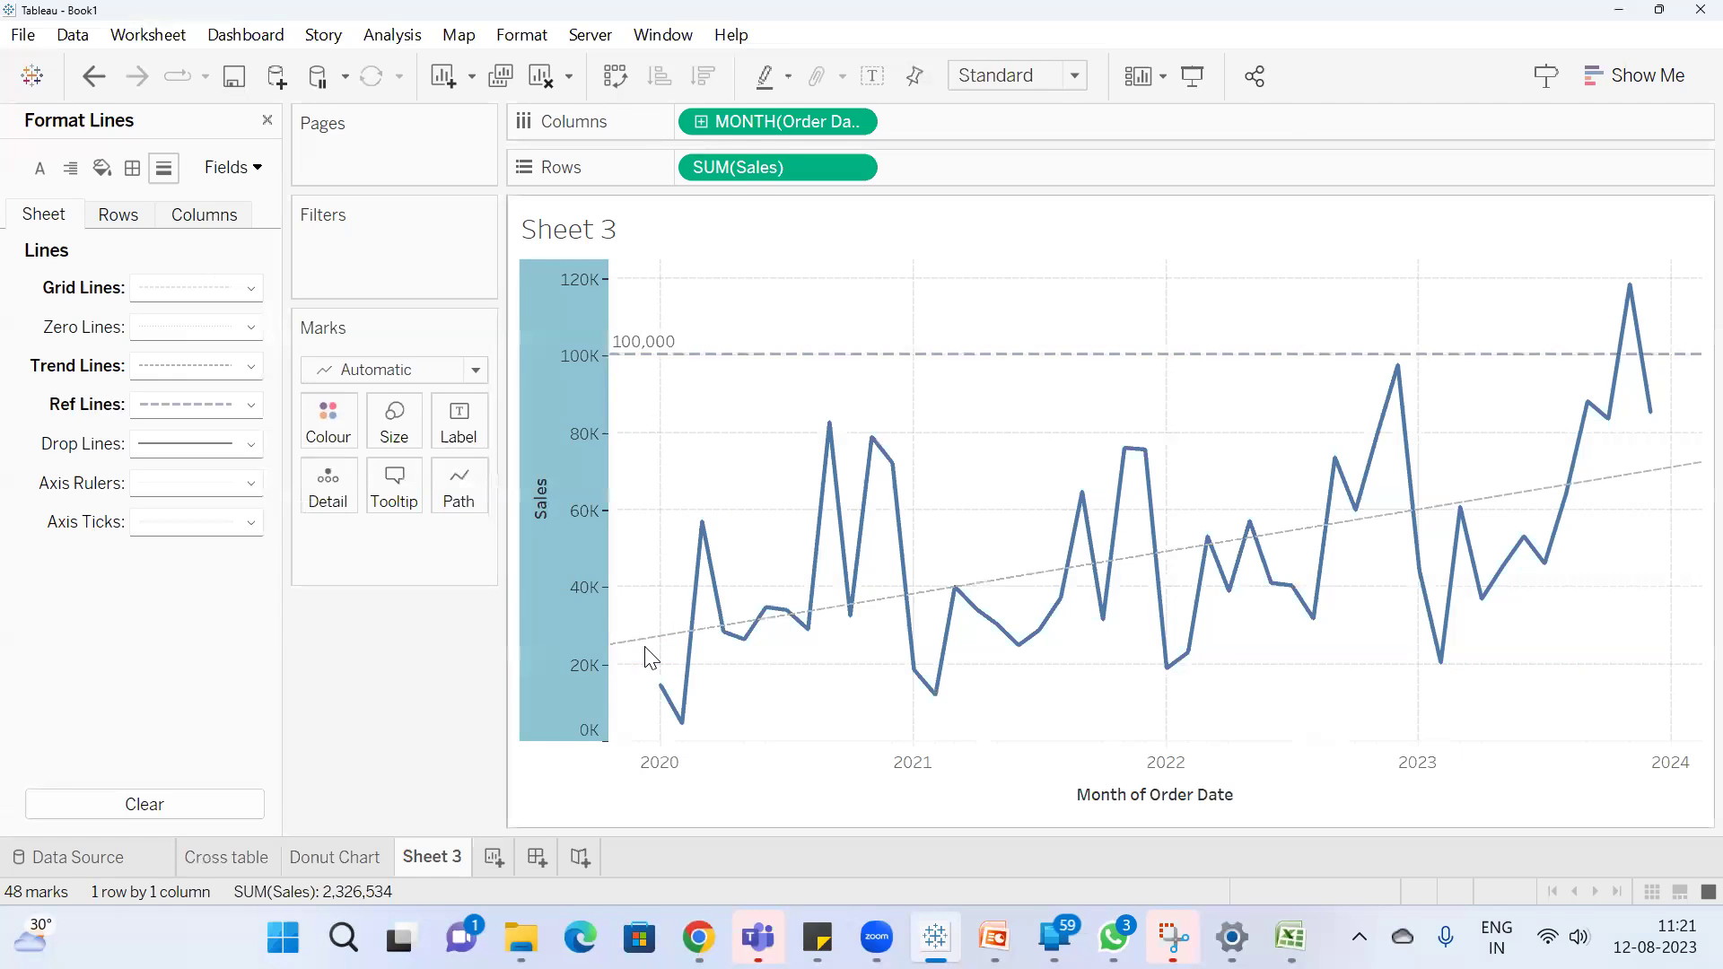
right_click(949, 469)
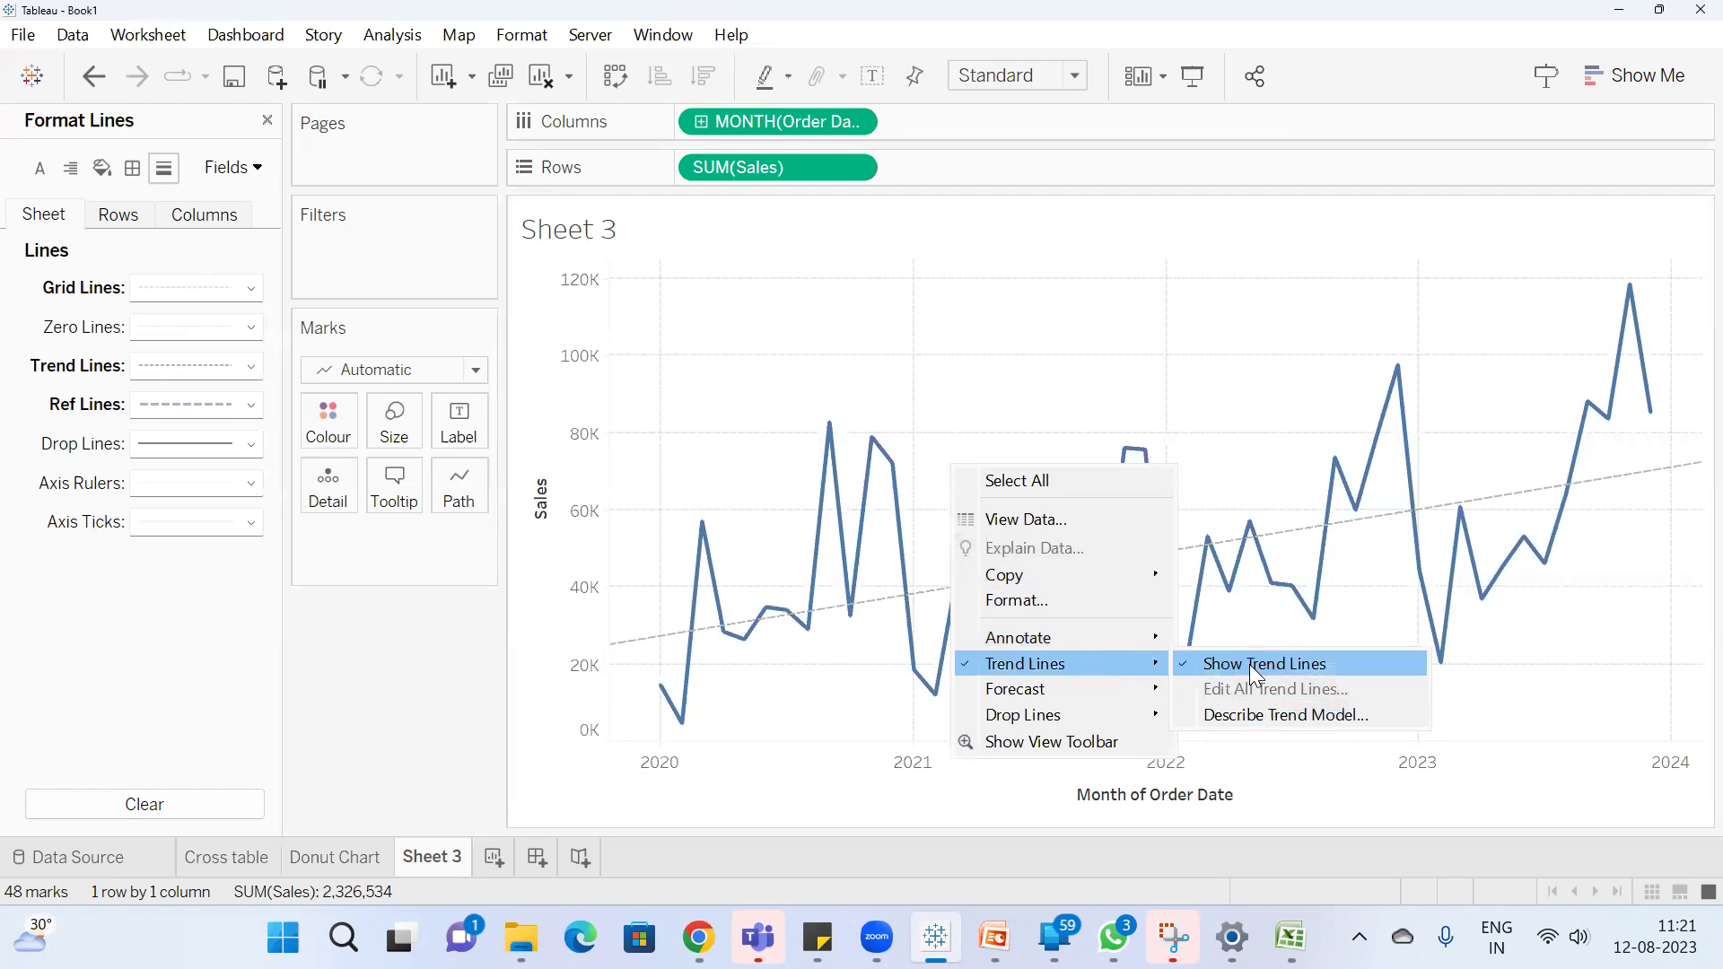
left_click(1250, 664)
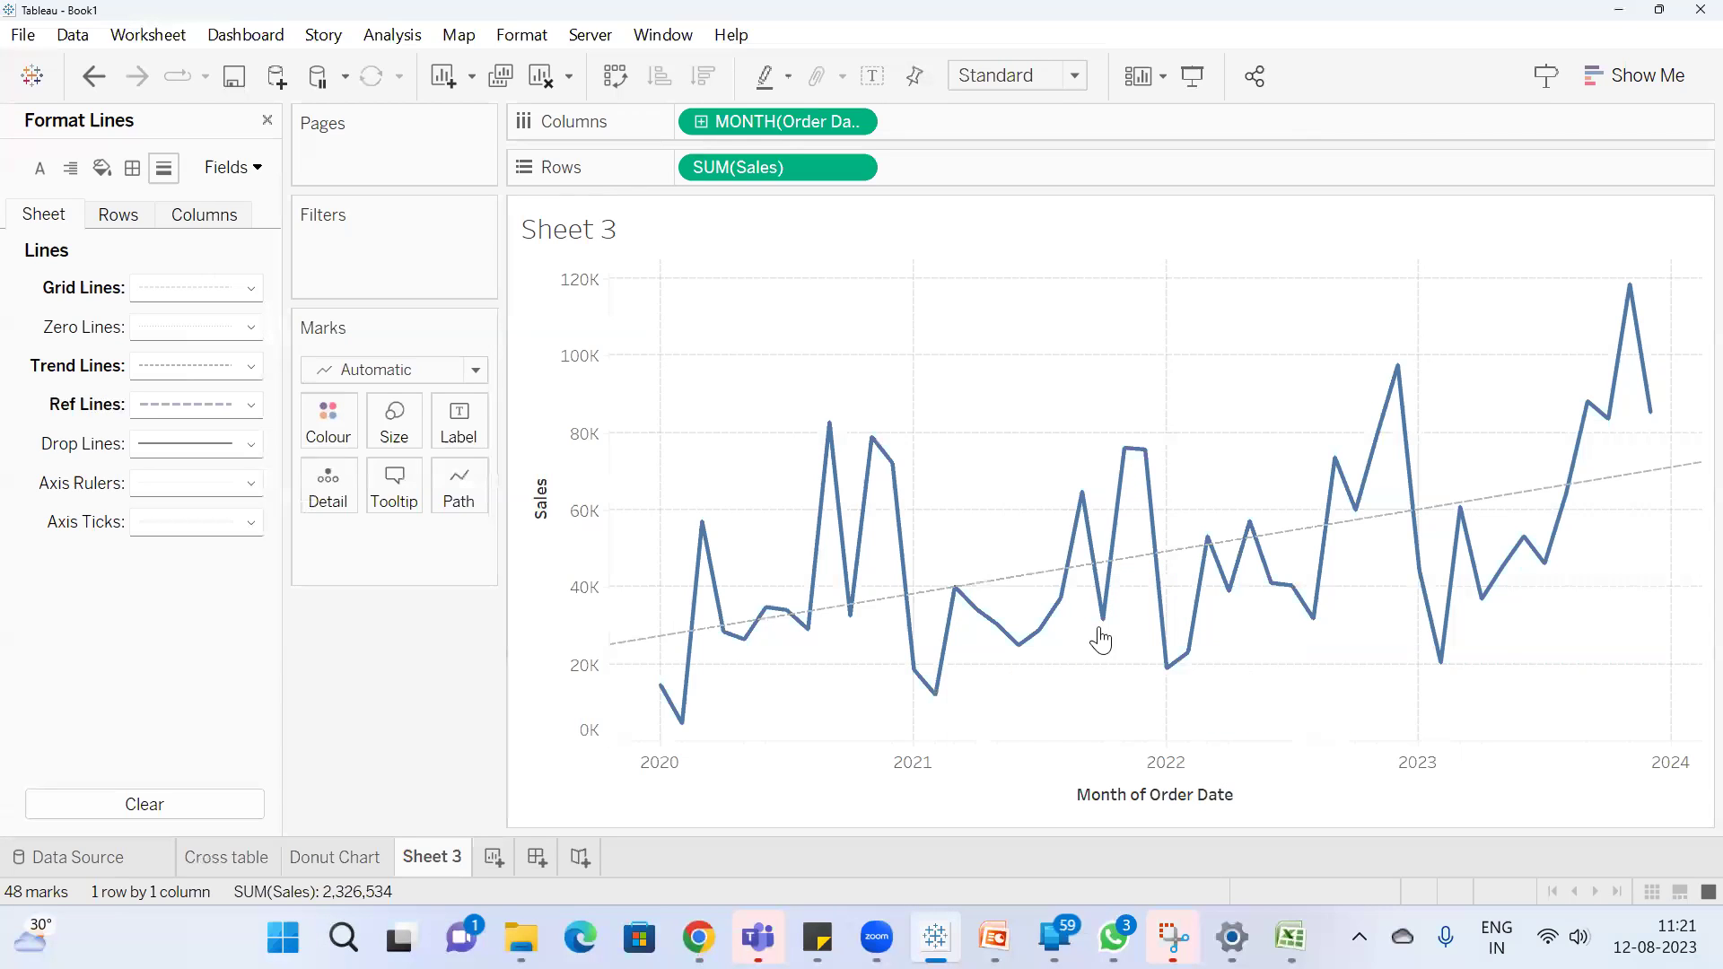
Format the sheet's drop lines as a dashed line with the thinnest width in light grey
left_click(189, 446)
left_click(199, 540)
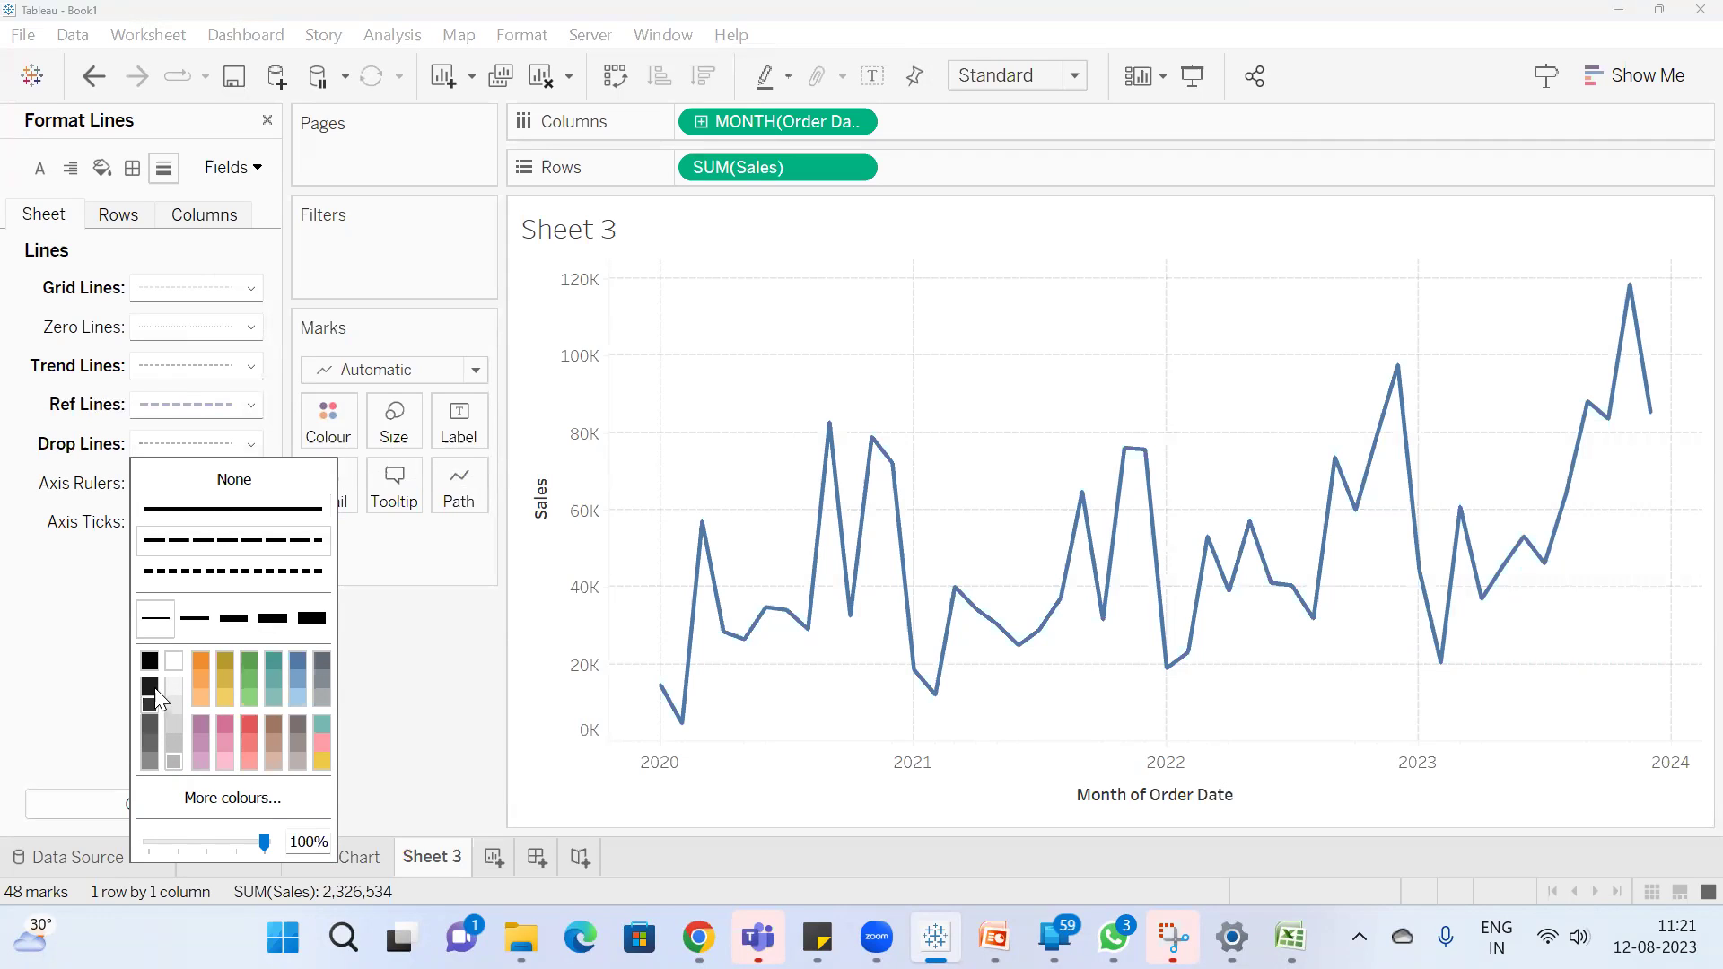
left_click(822, 431)
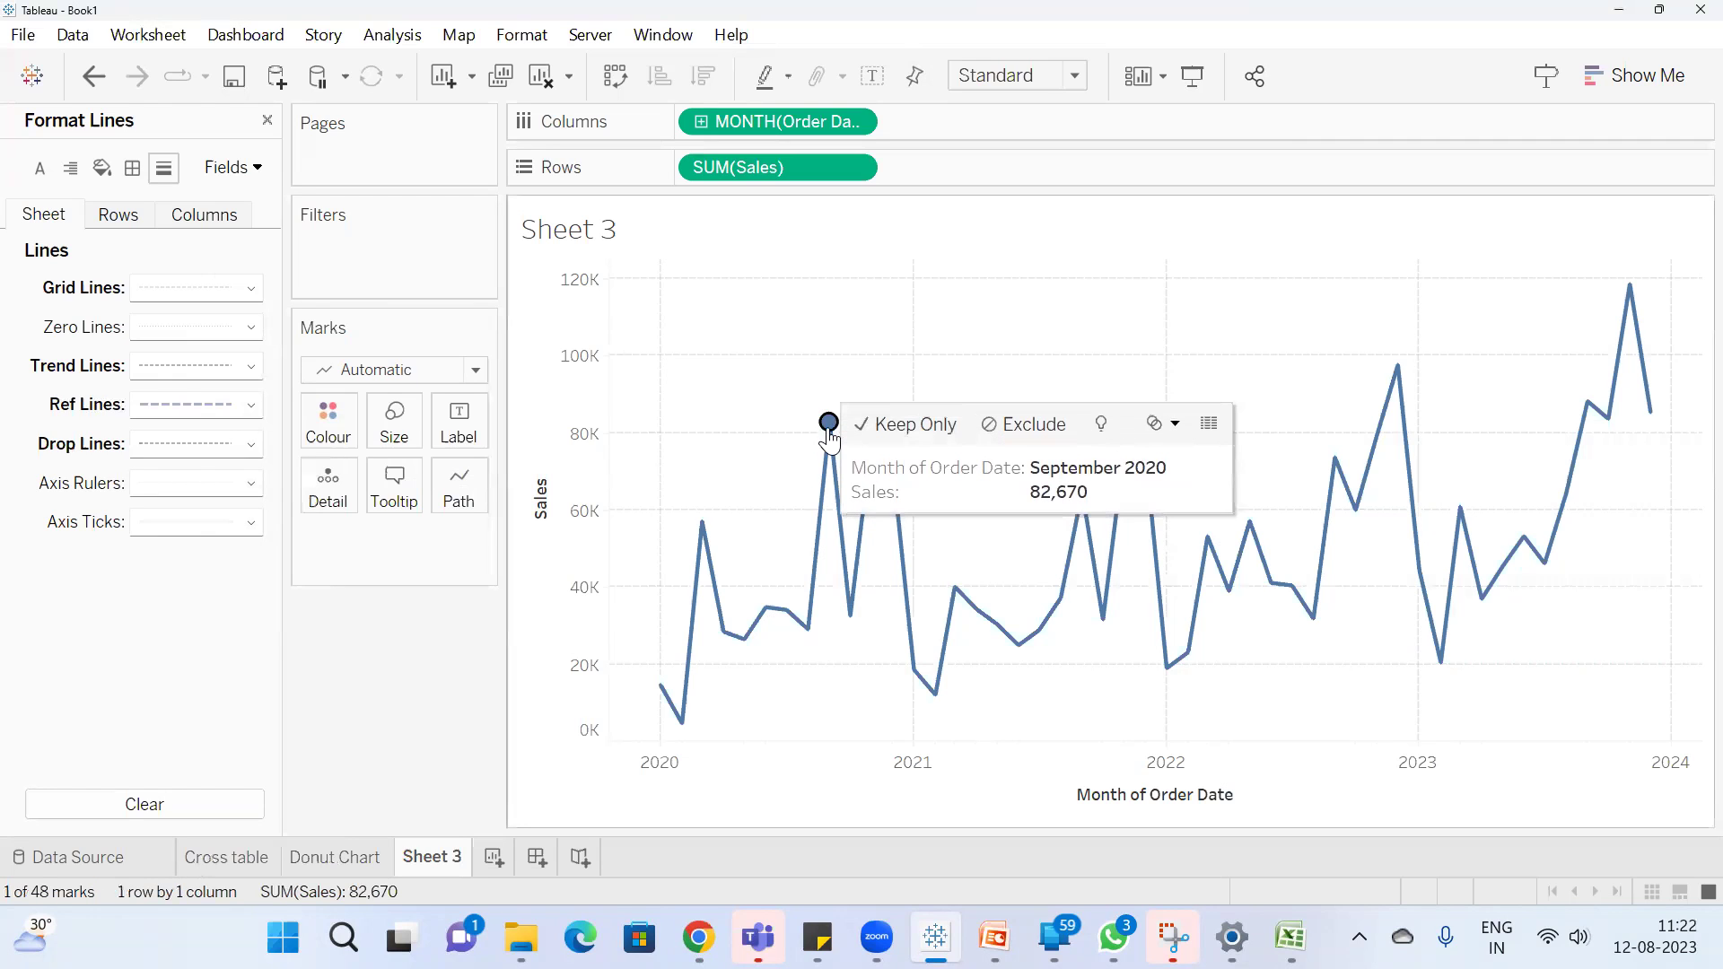
Turn on drop lines for the line chart and select the September 2020 point to display them
right_click(850, 384)
mouse_move(975, 564)
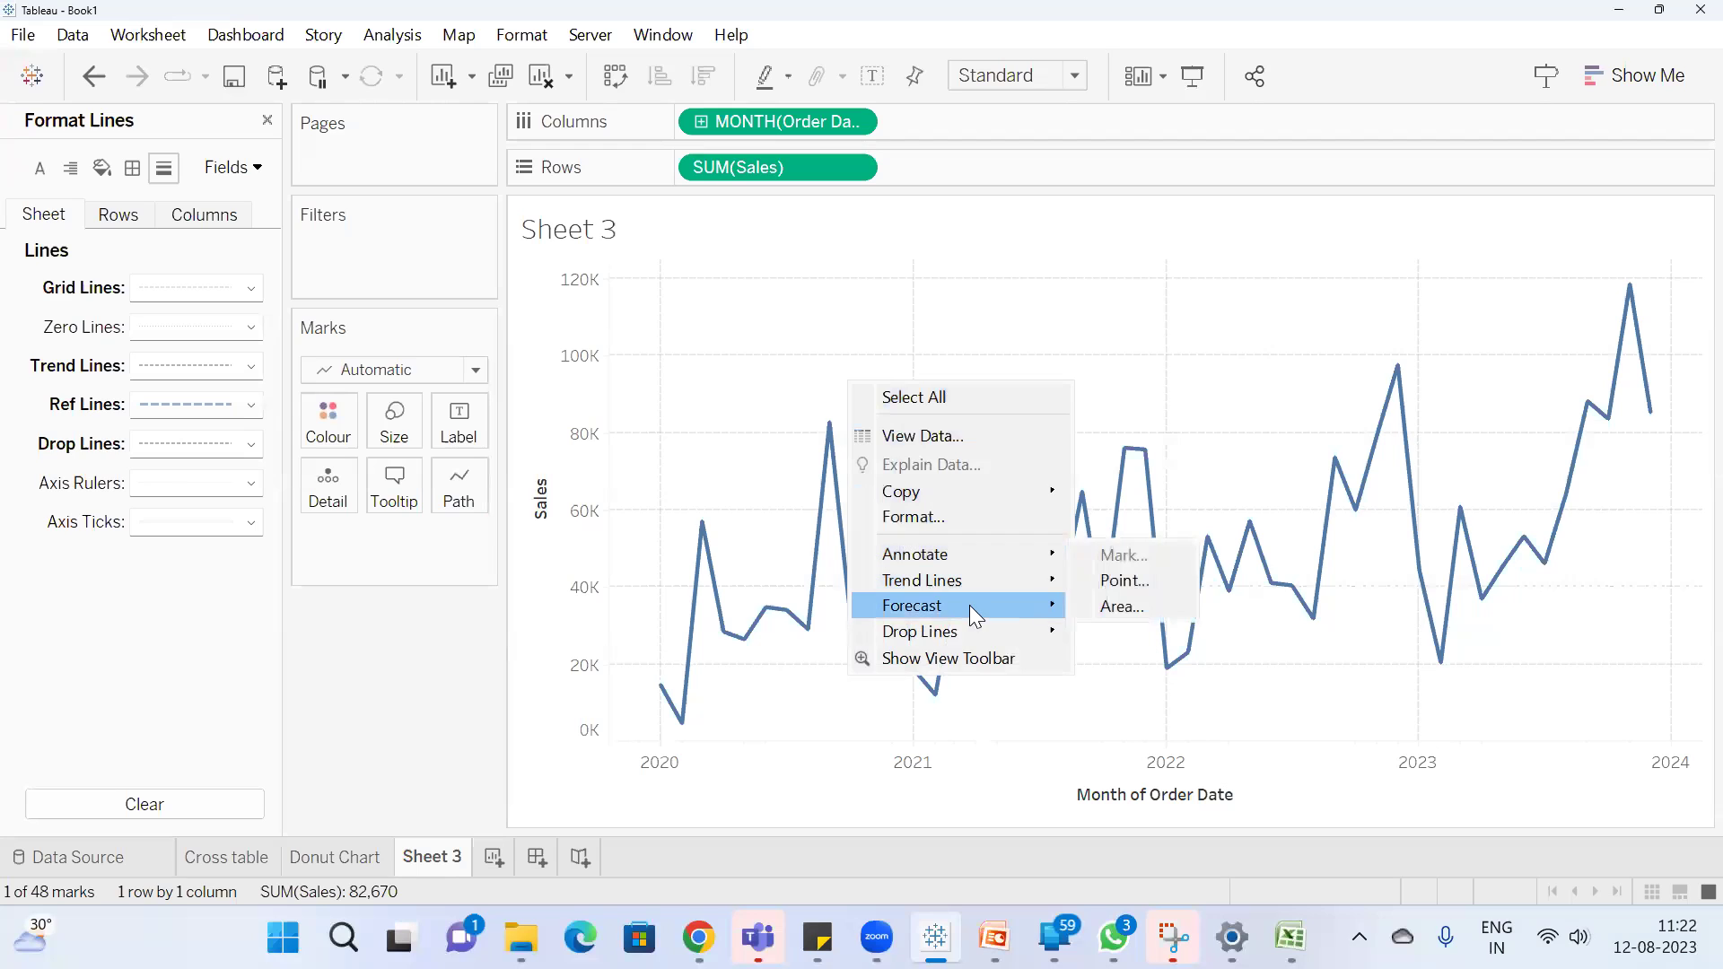
mouse_move(976, 605)
mouse_move(964, 634)
left_click(1106, 632)
left_click(1117, 641)
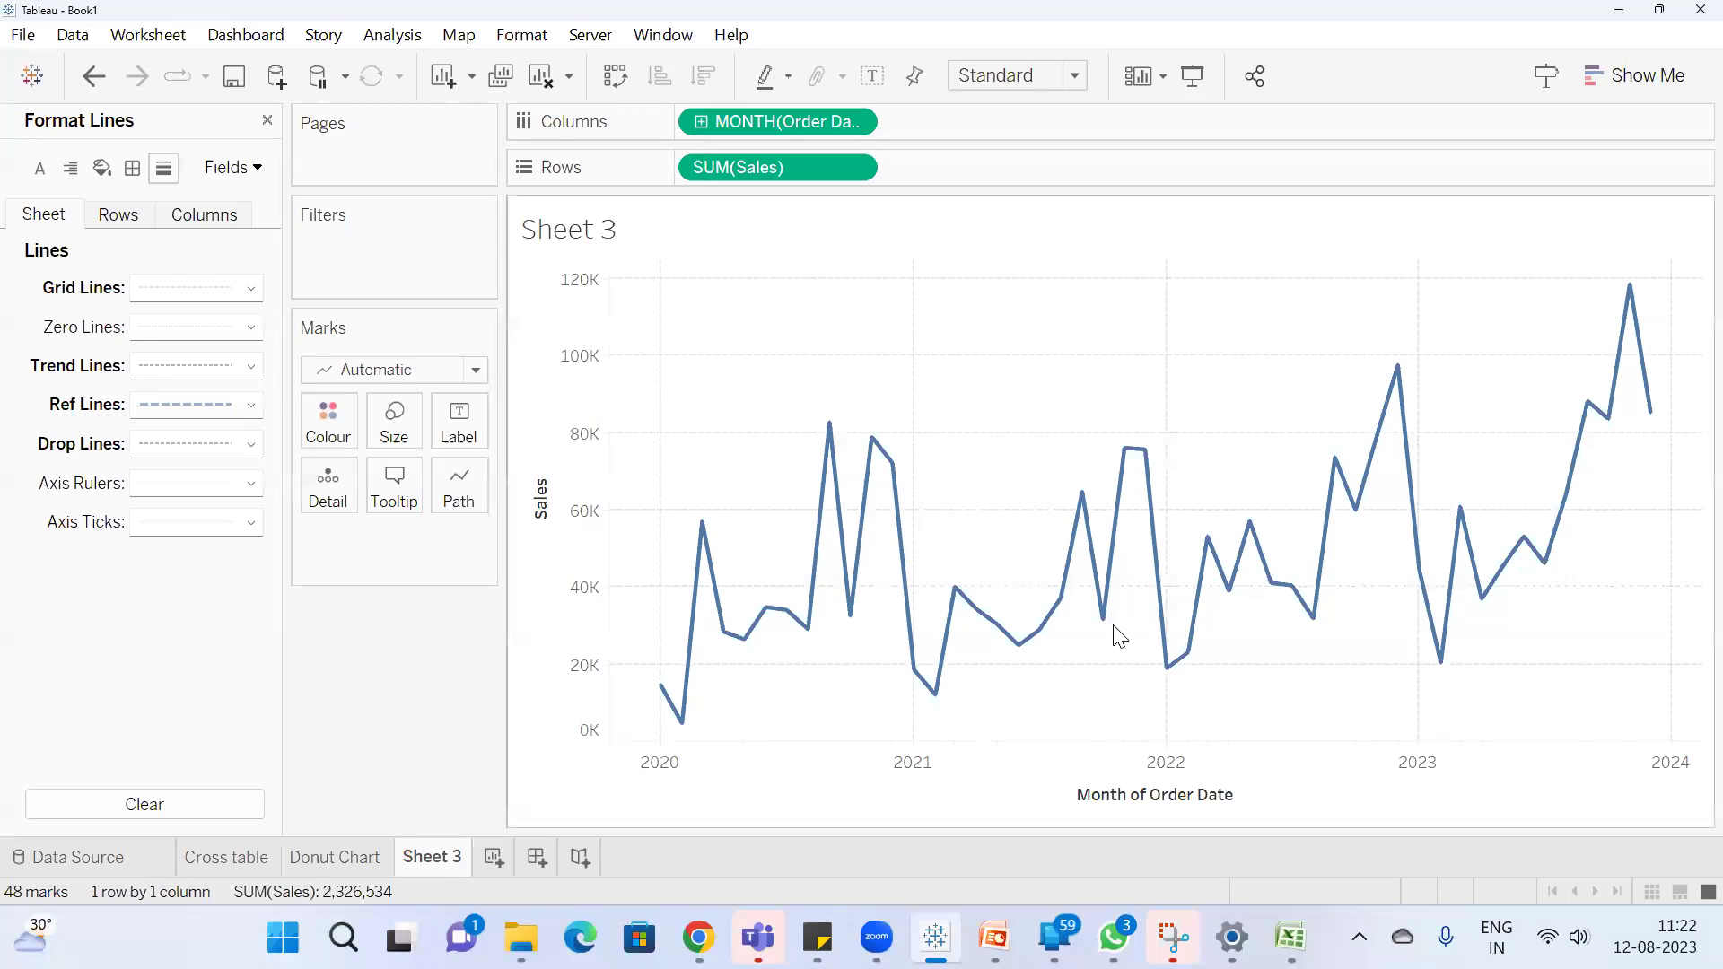
left_click(824, 436)
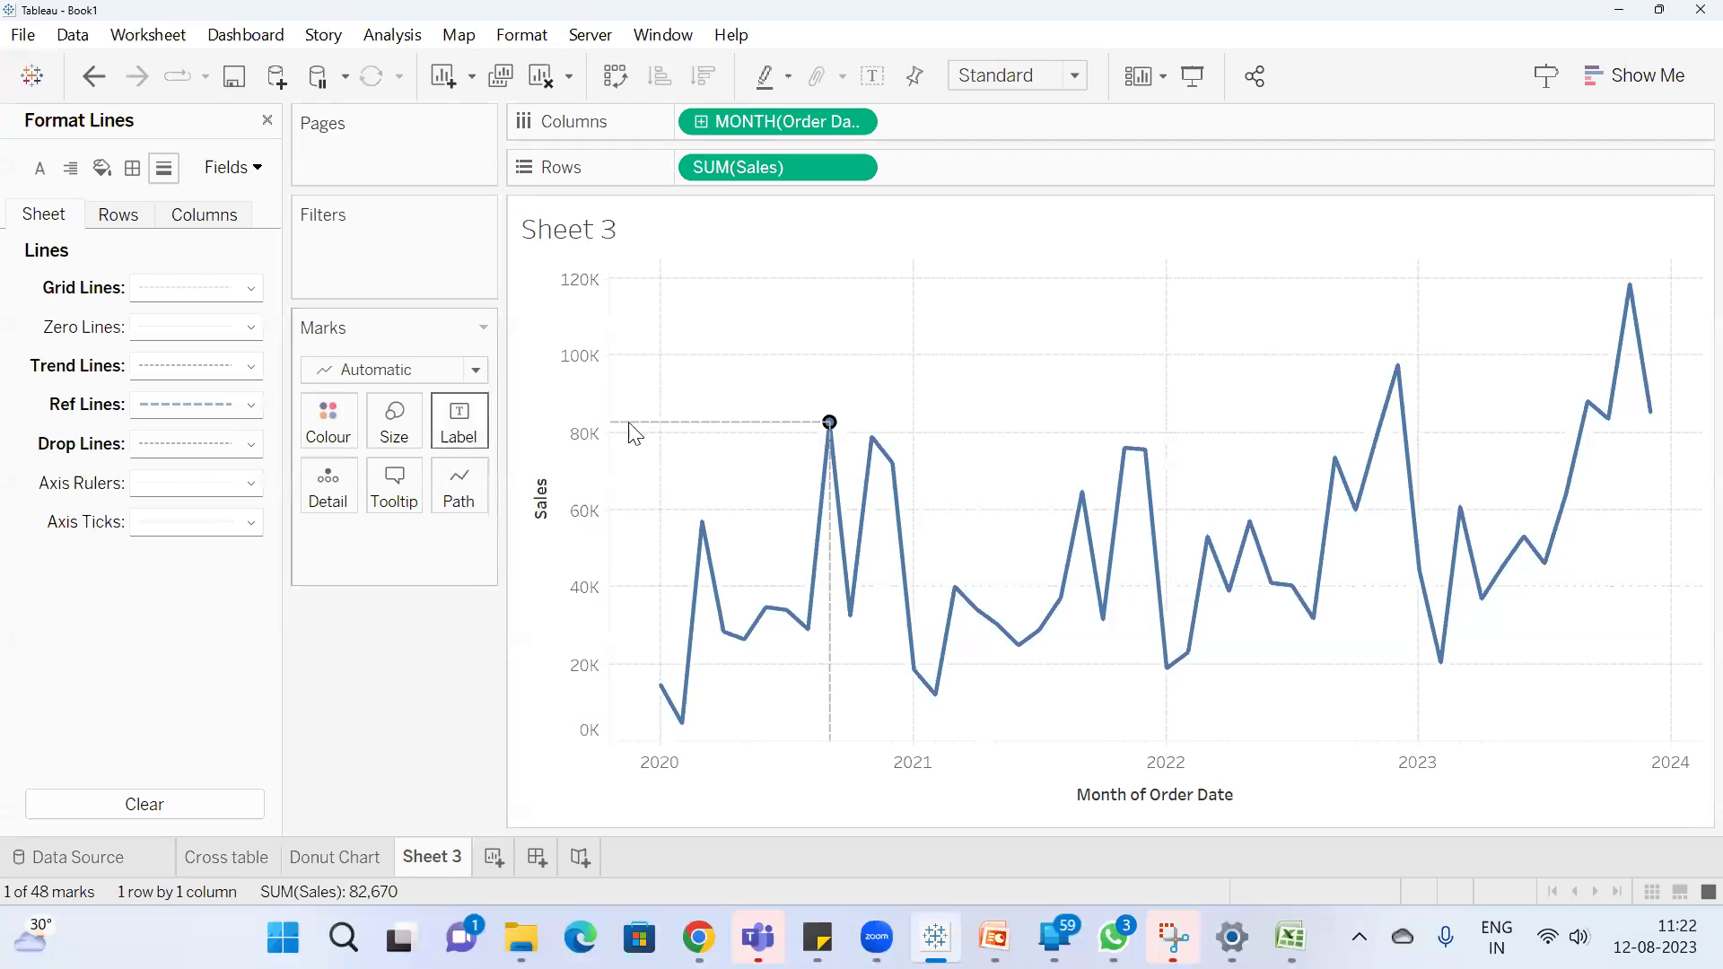
Restyle the drop lines as a dotted line with the thinnest width and check them on the December 2022 point
left_click(197, 444)
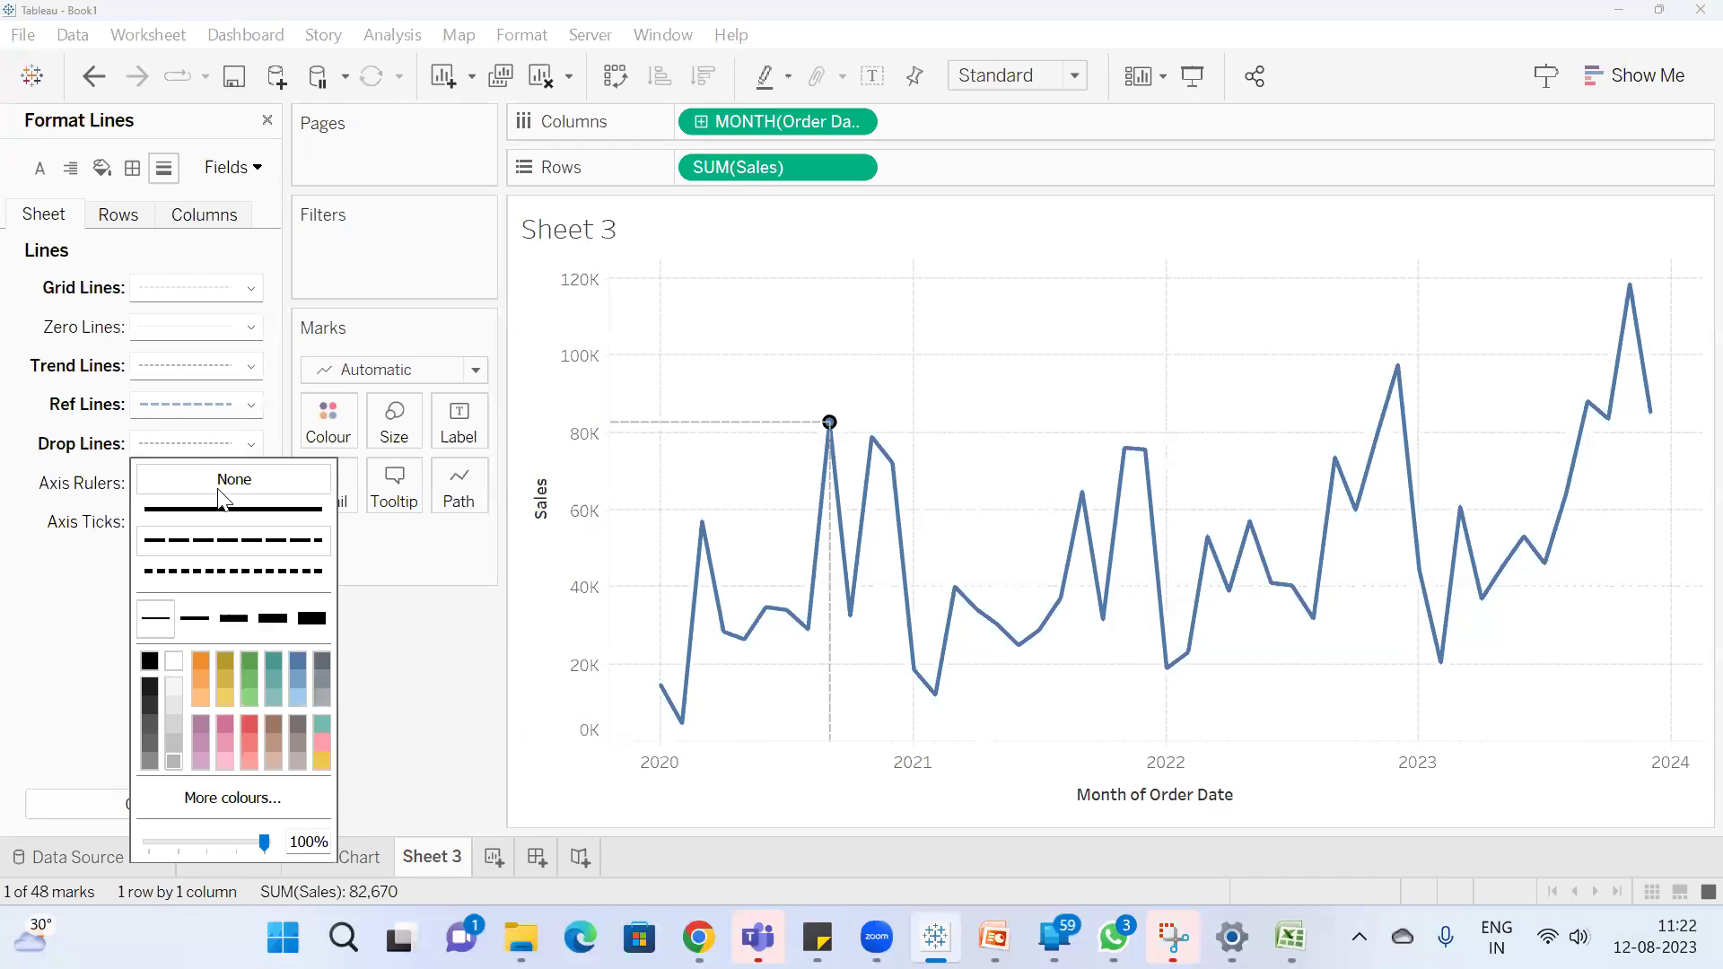
left_click(242, 510)
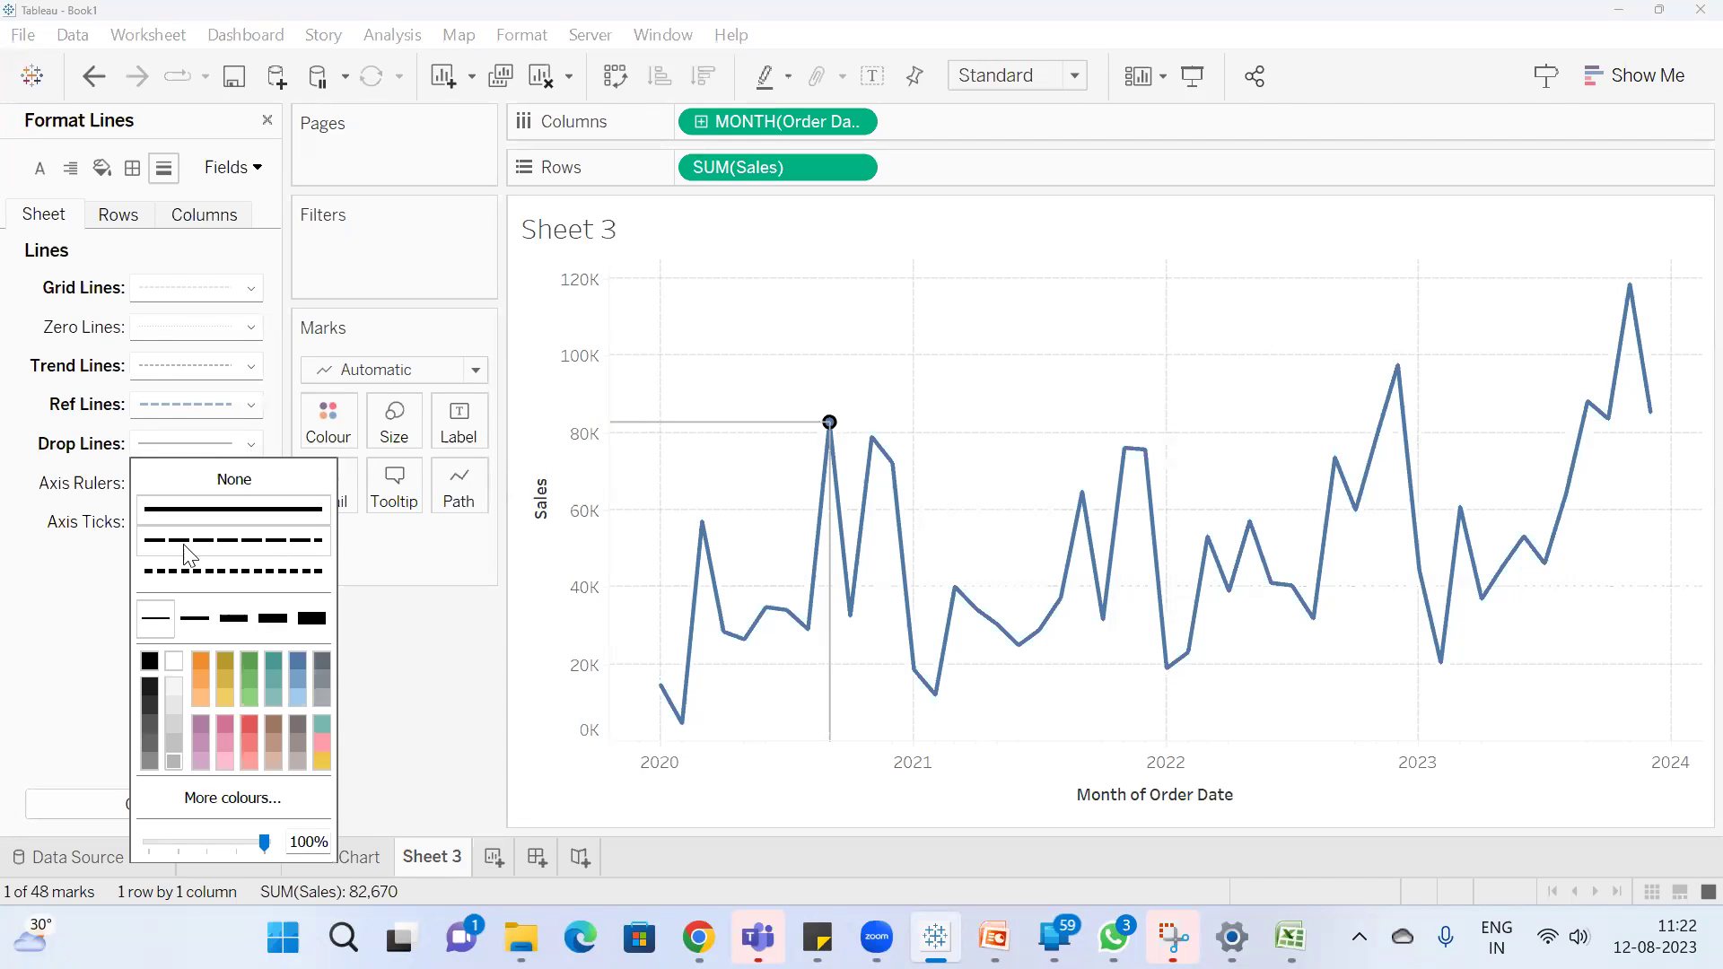
left_click(232, 571)
left_click(274, 621)
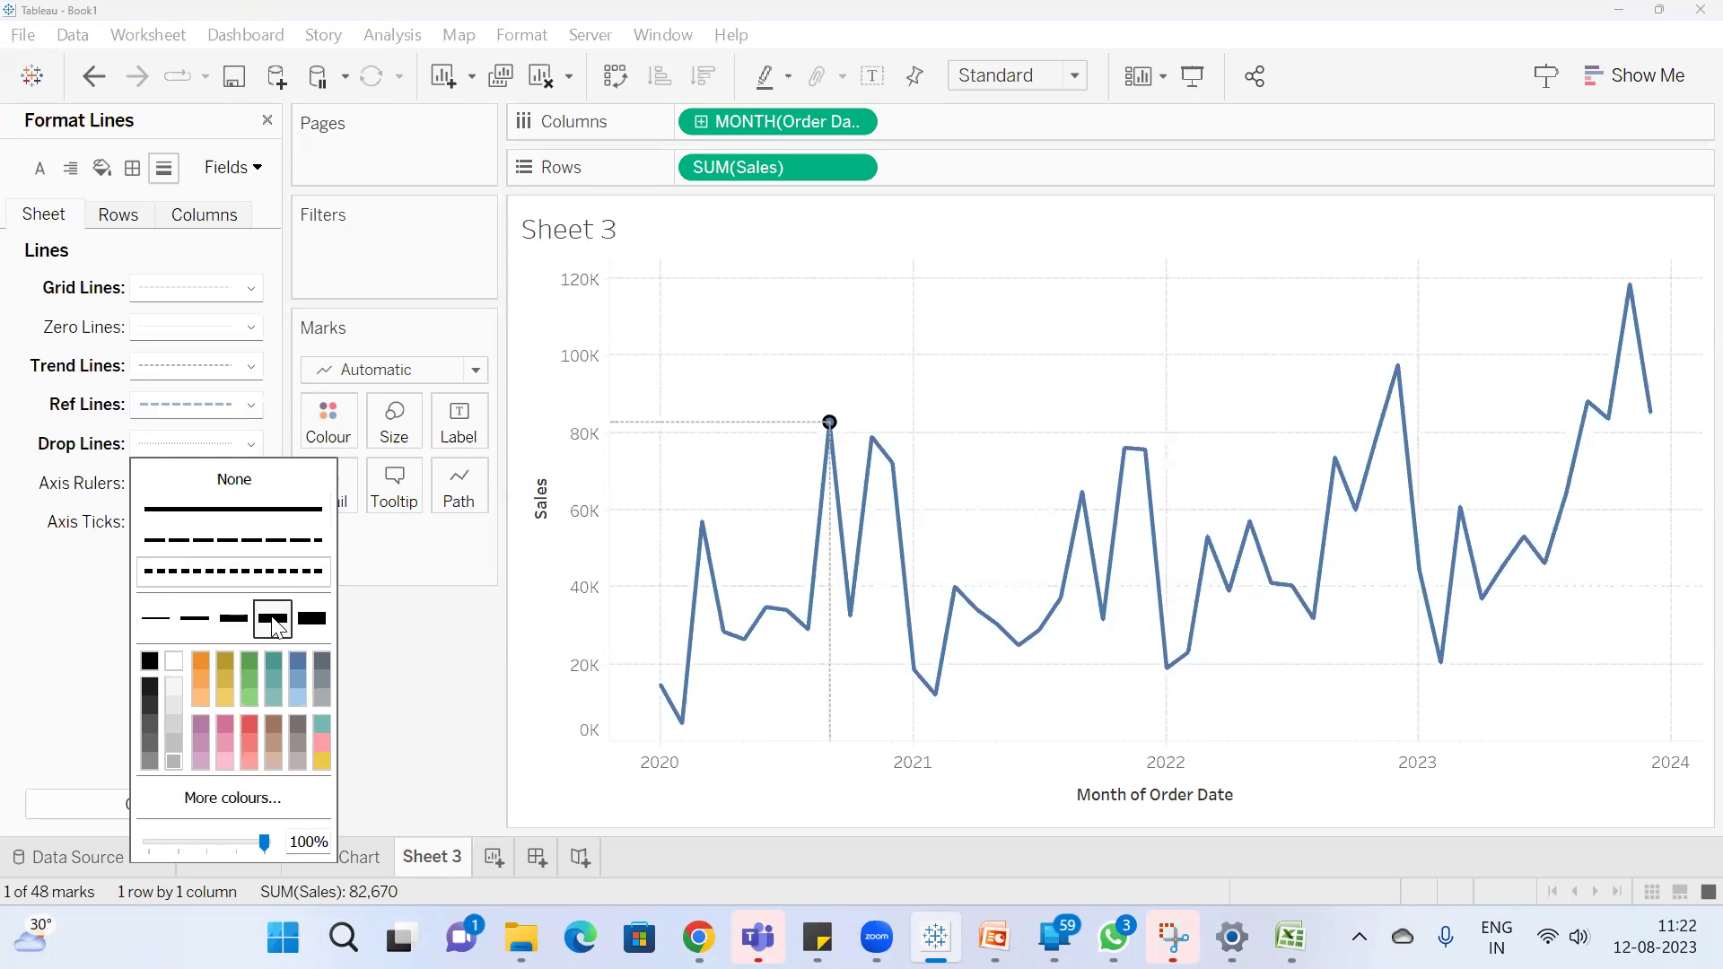
left_click(155, 619)
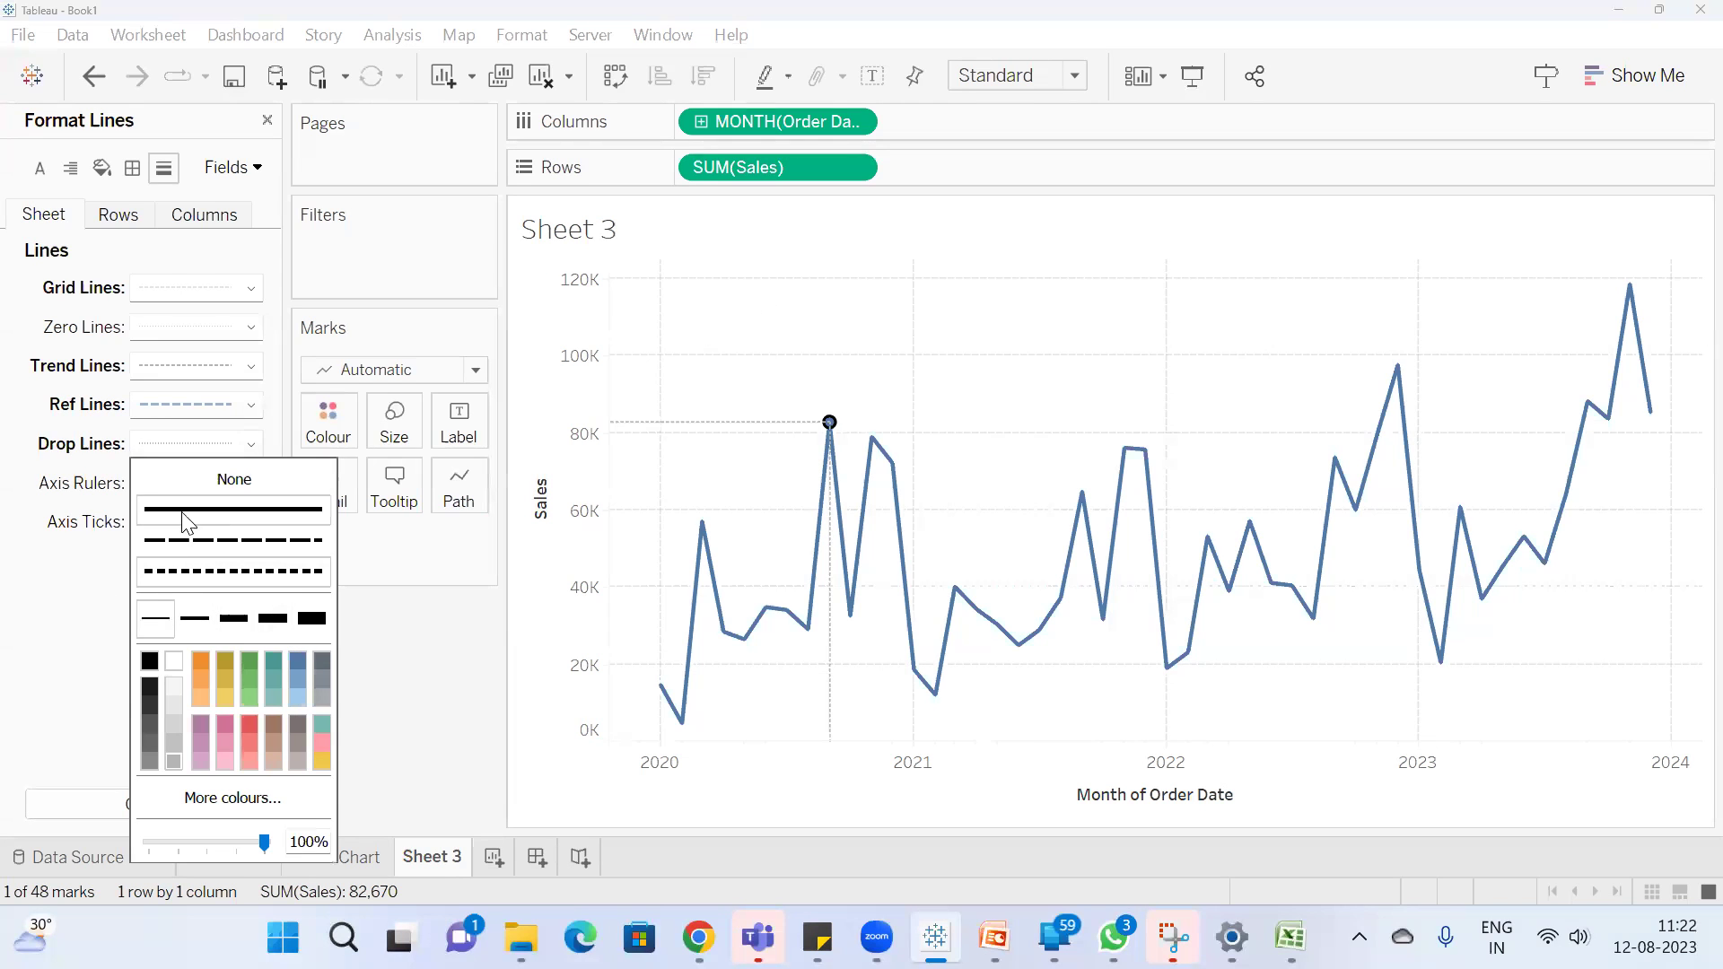
left_click(742, 377)
left_click(1167, 363)
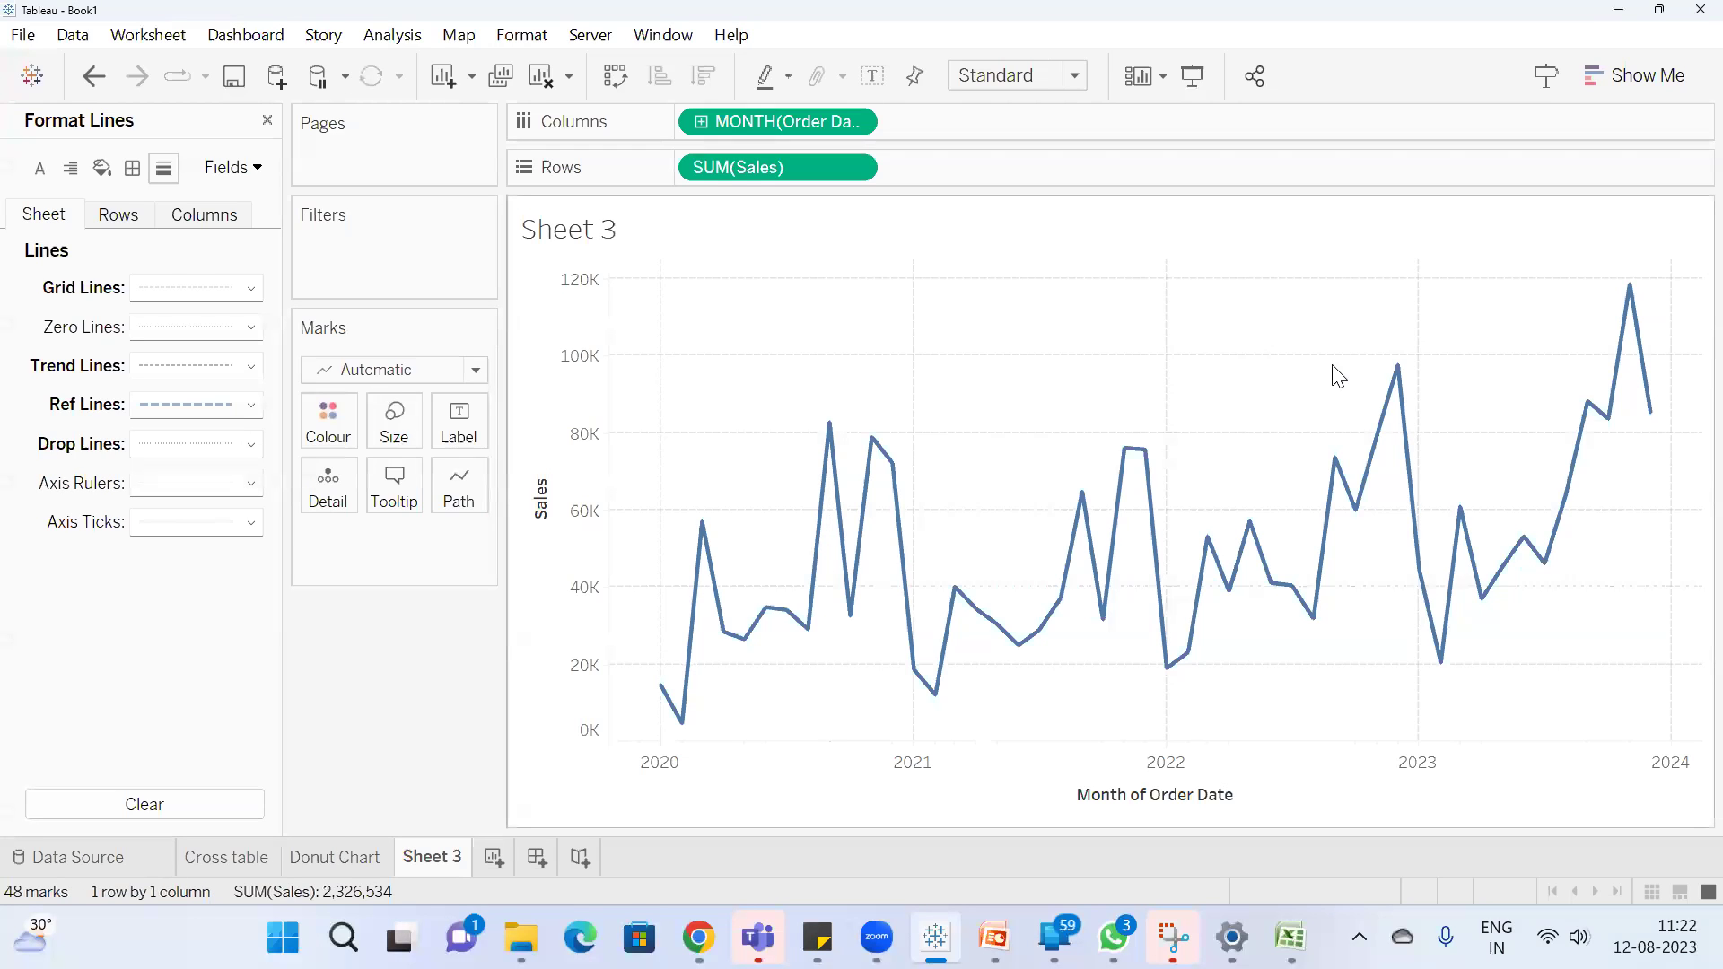
left_click(1404, 372)
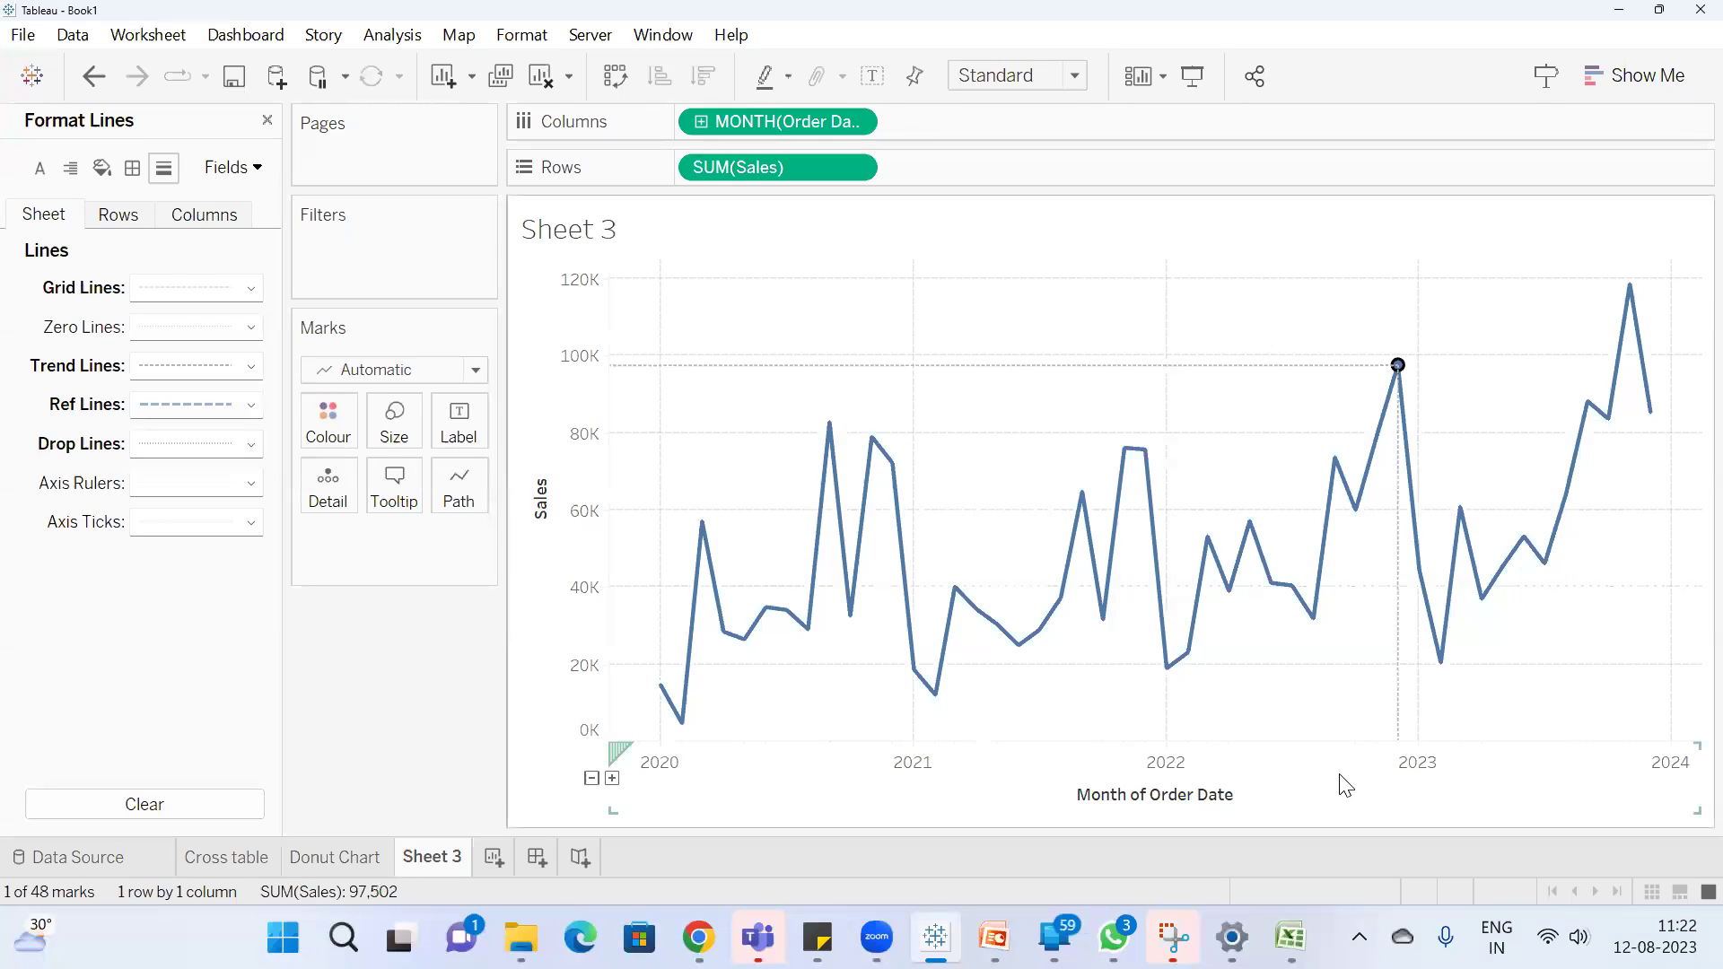
Convert the month of Order Date on Columns to discrete and select the May 2022 point
right_click(776, 132)
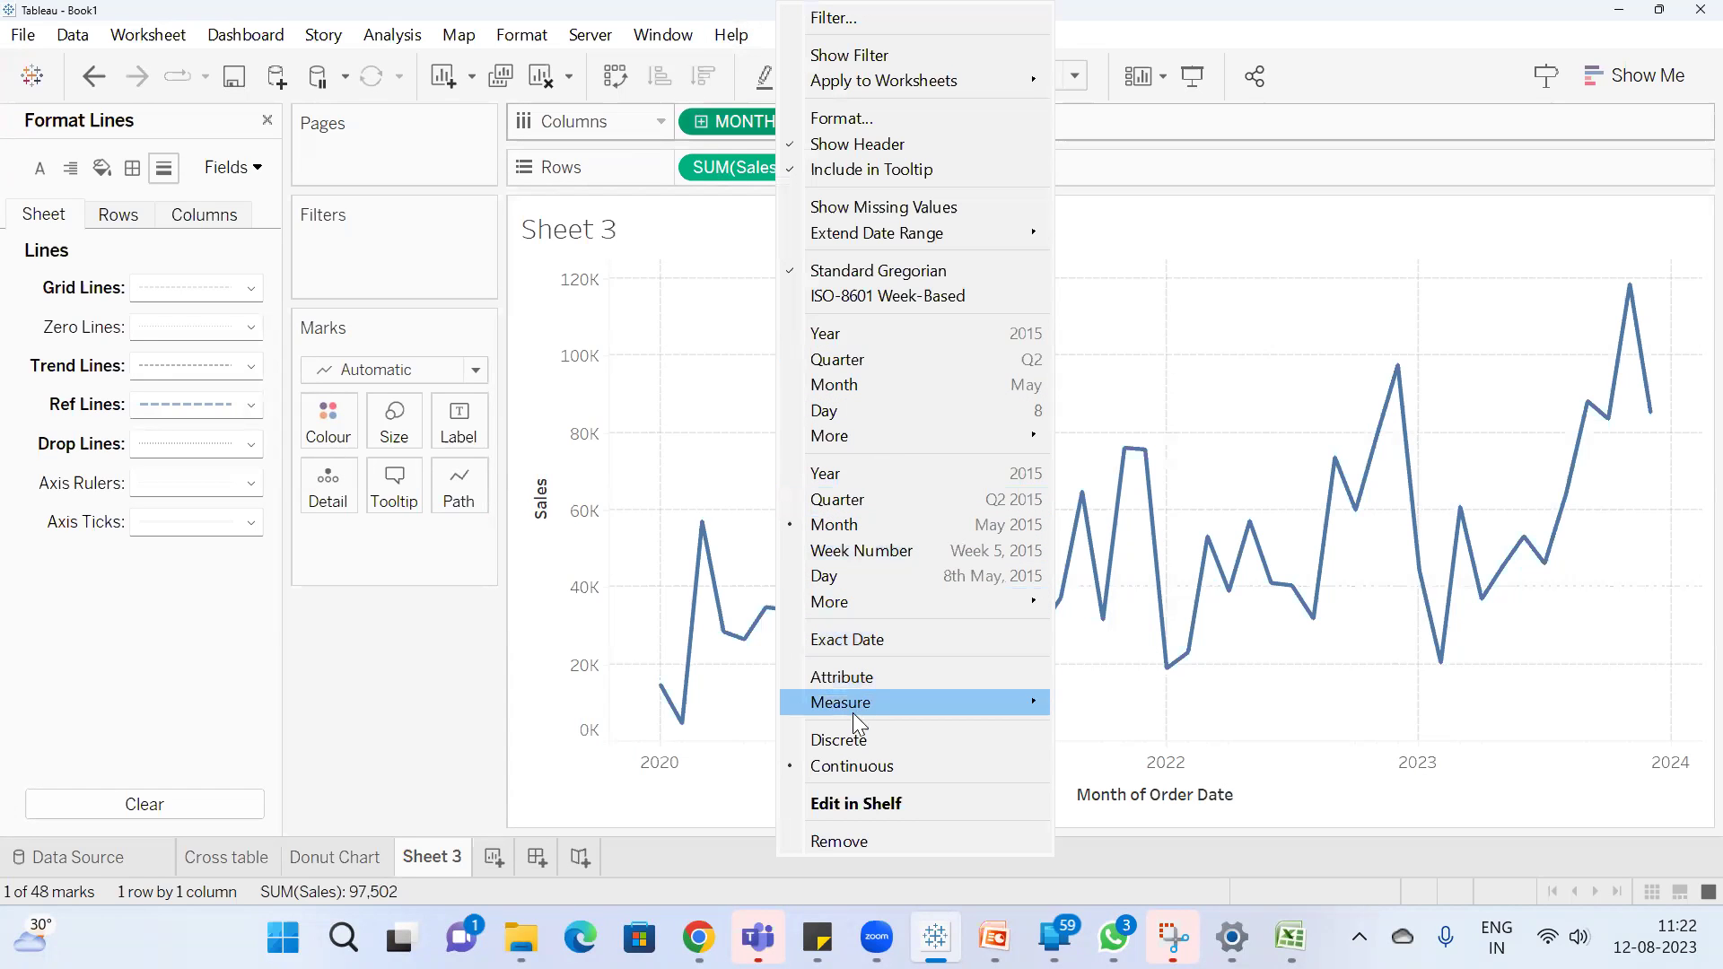
left_click(851, 740)
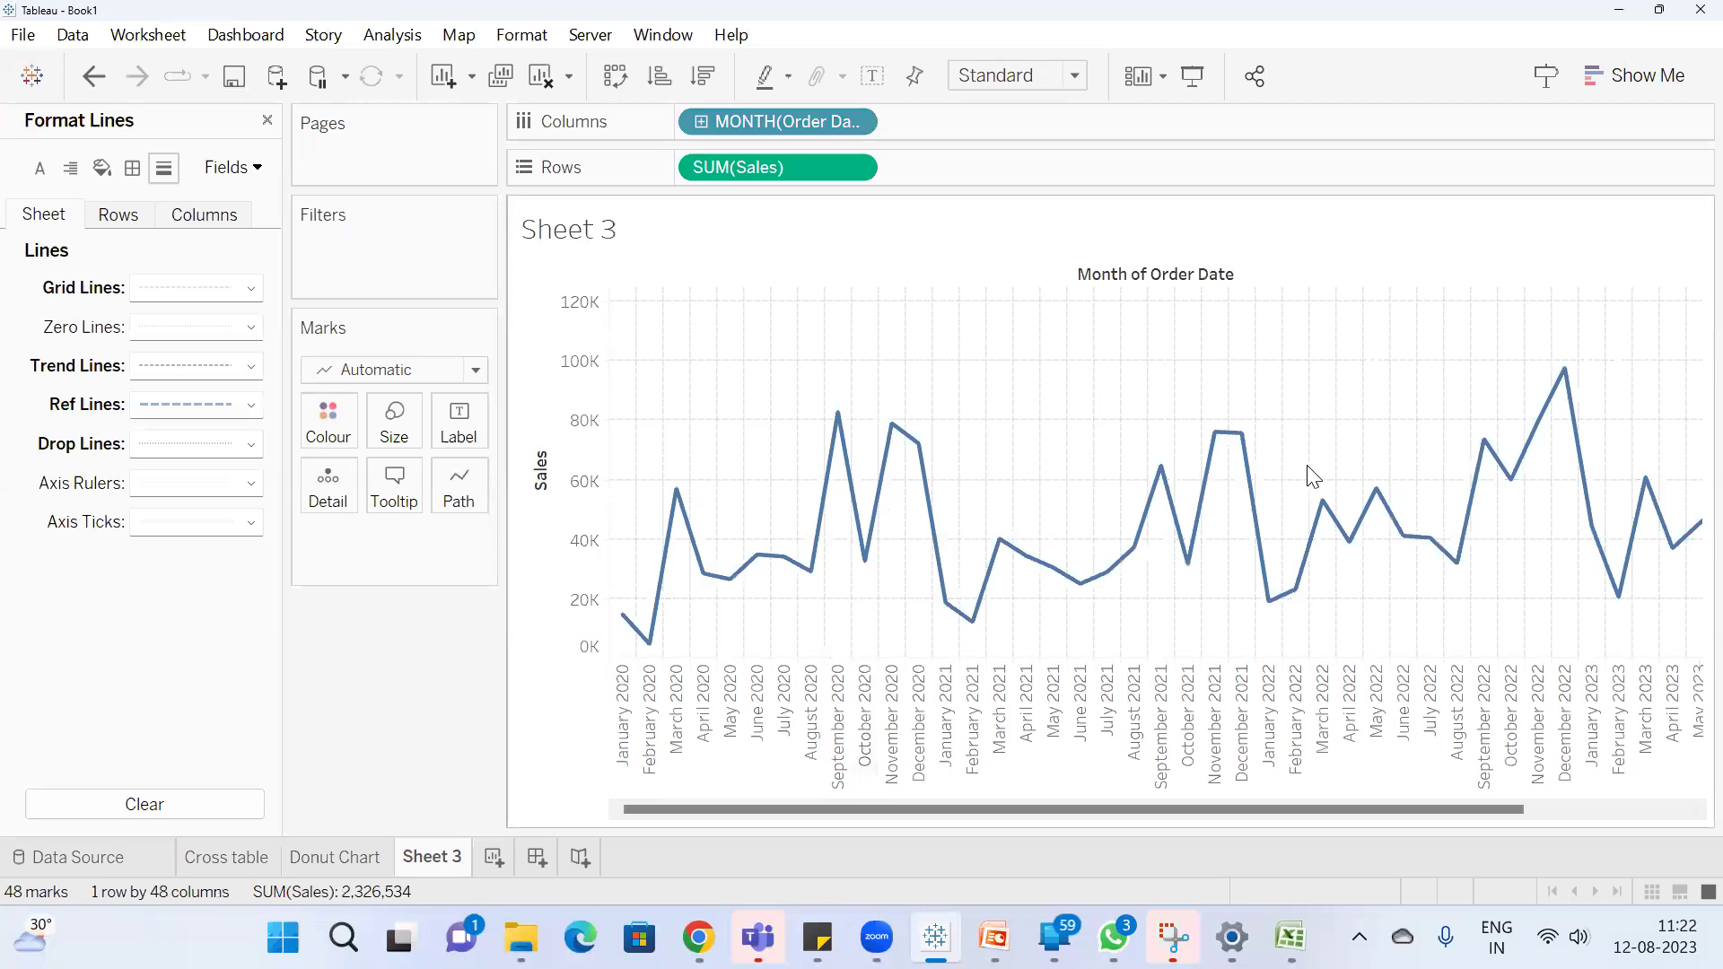
left_click(1379, 498)
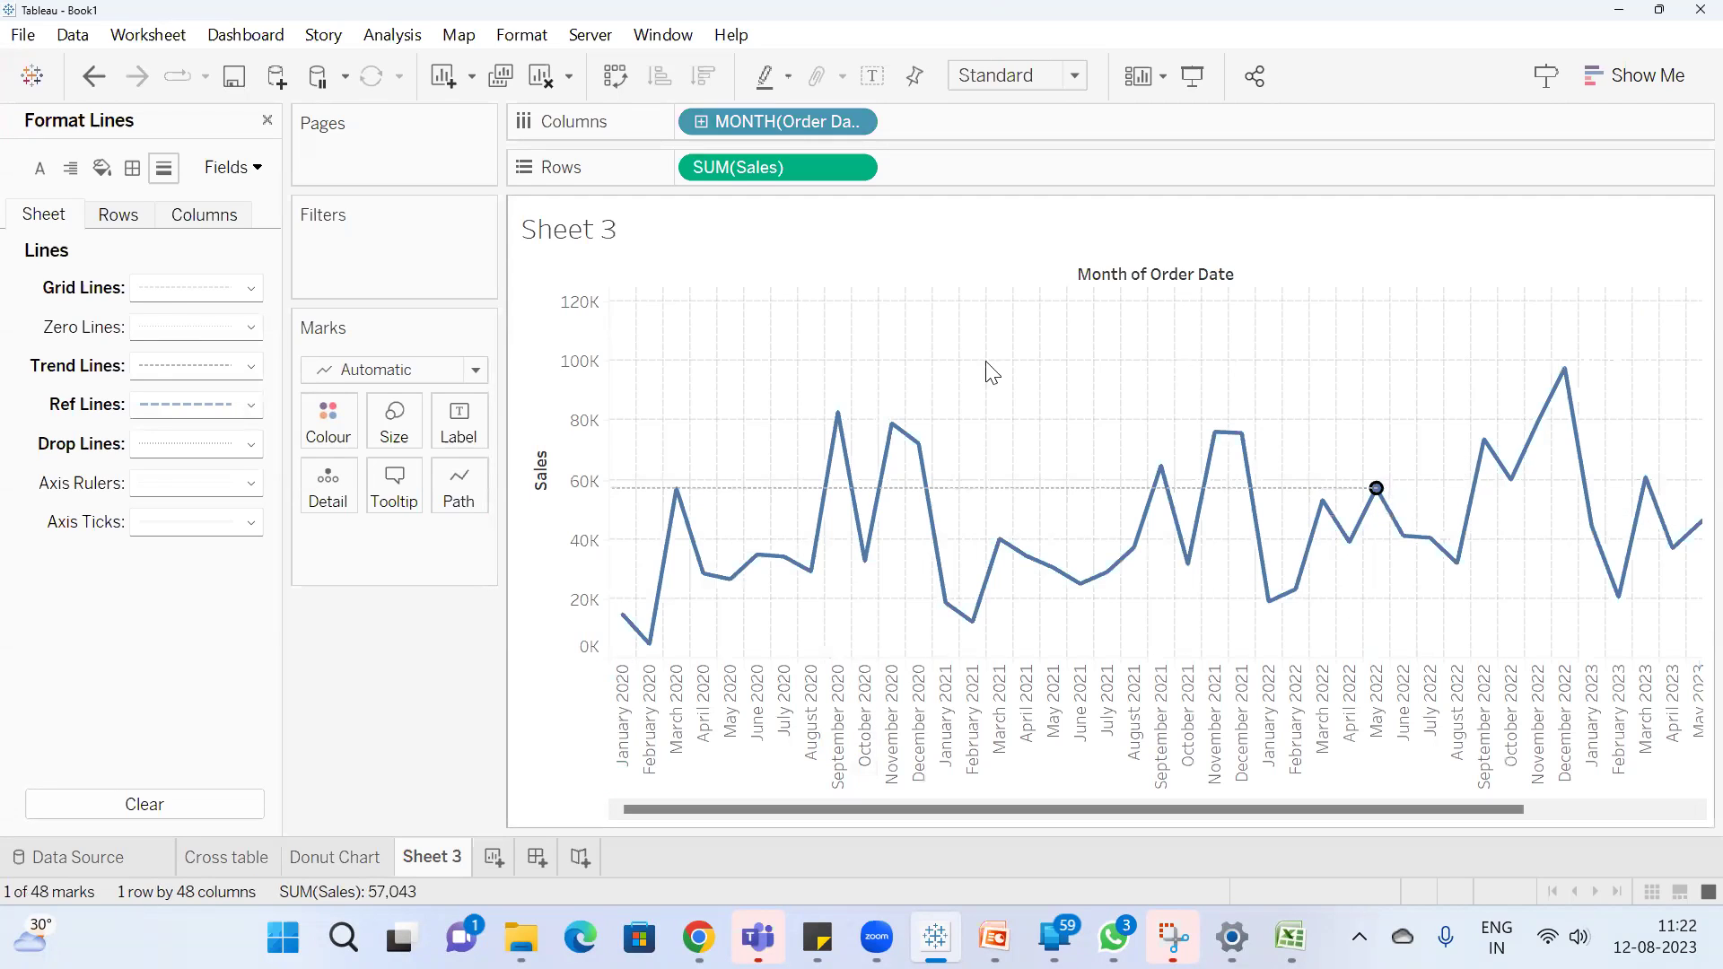
Set the sheet's grid lines to None and clear the point selection
left_click(189, 292)
left_click(235, 321)
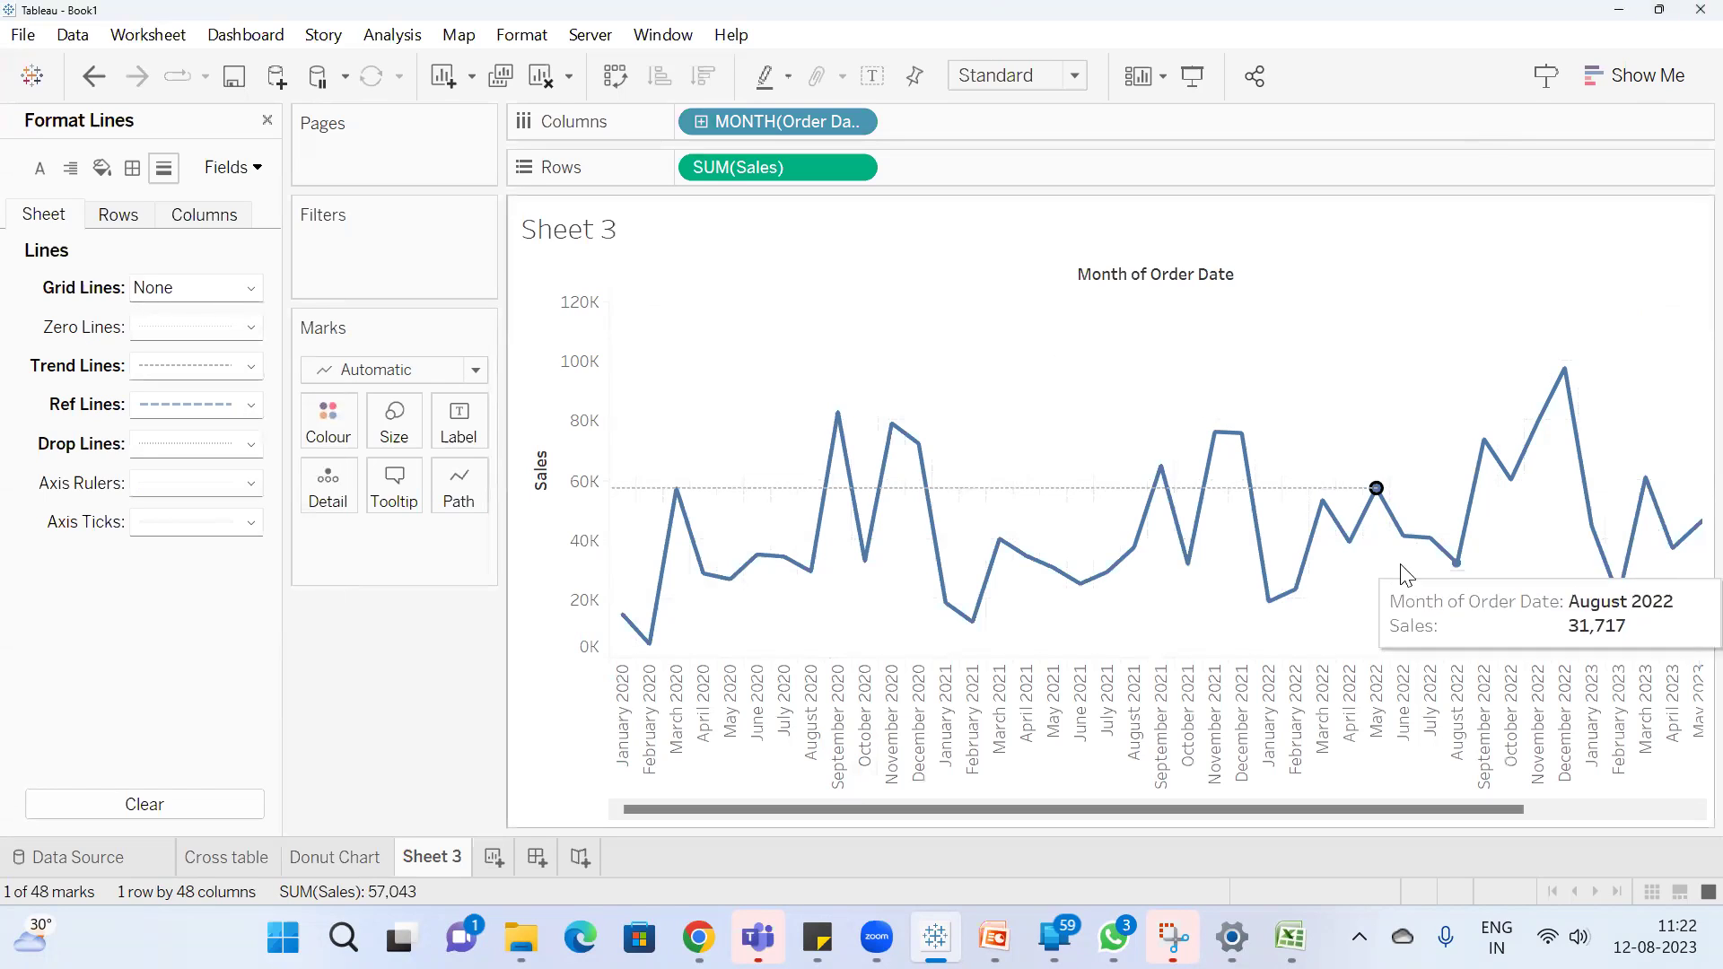
left_click(1574, 484)
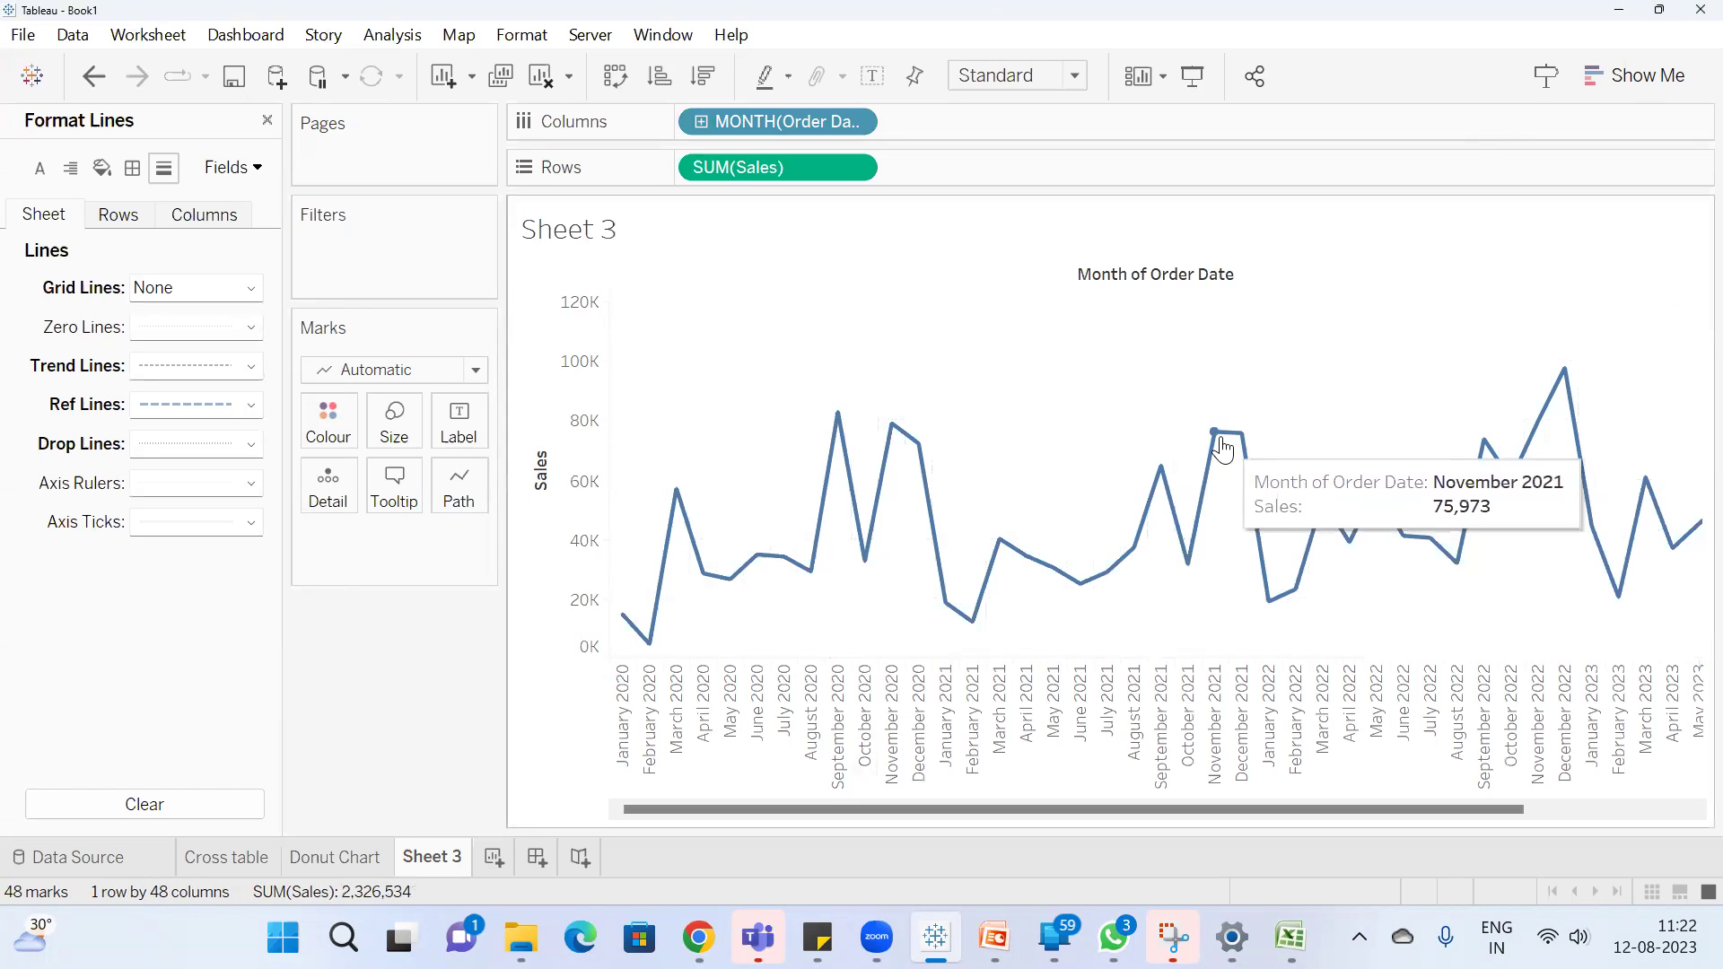
Examine the drop lines of the November 2021, November 2020 and September 2020 points and their style options
left_click(1219, 445)
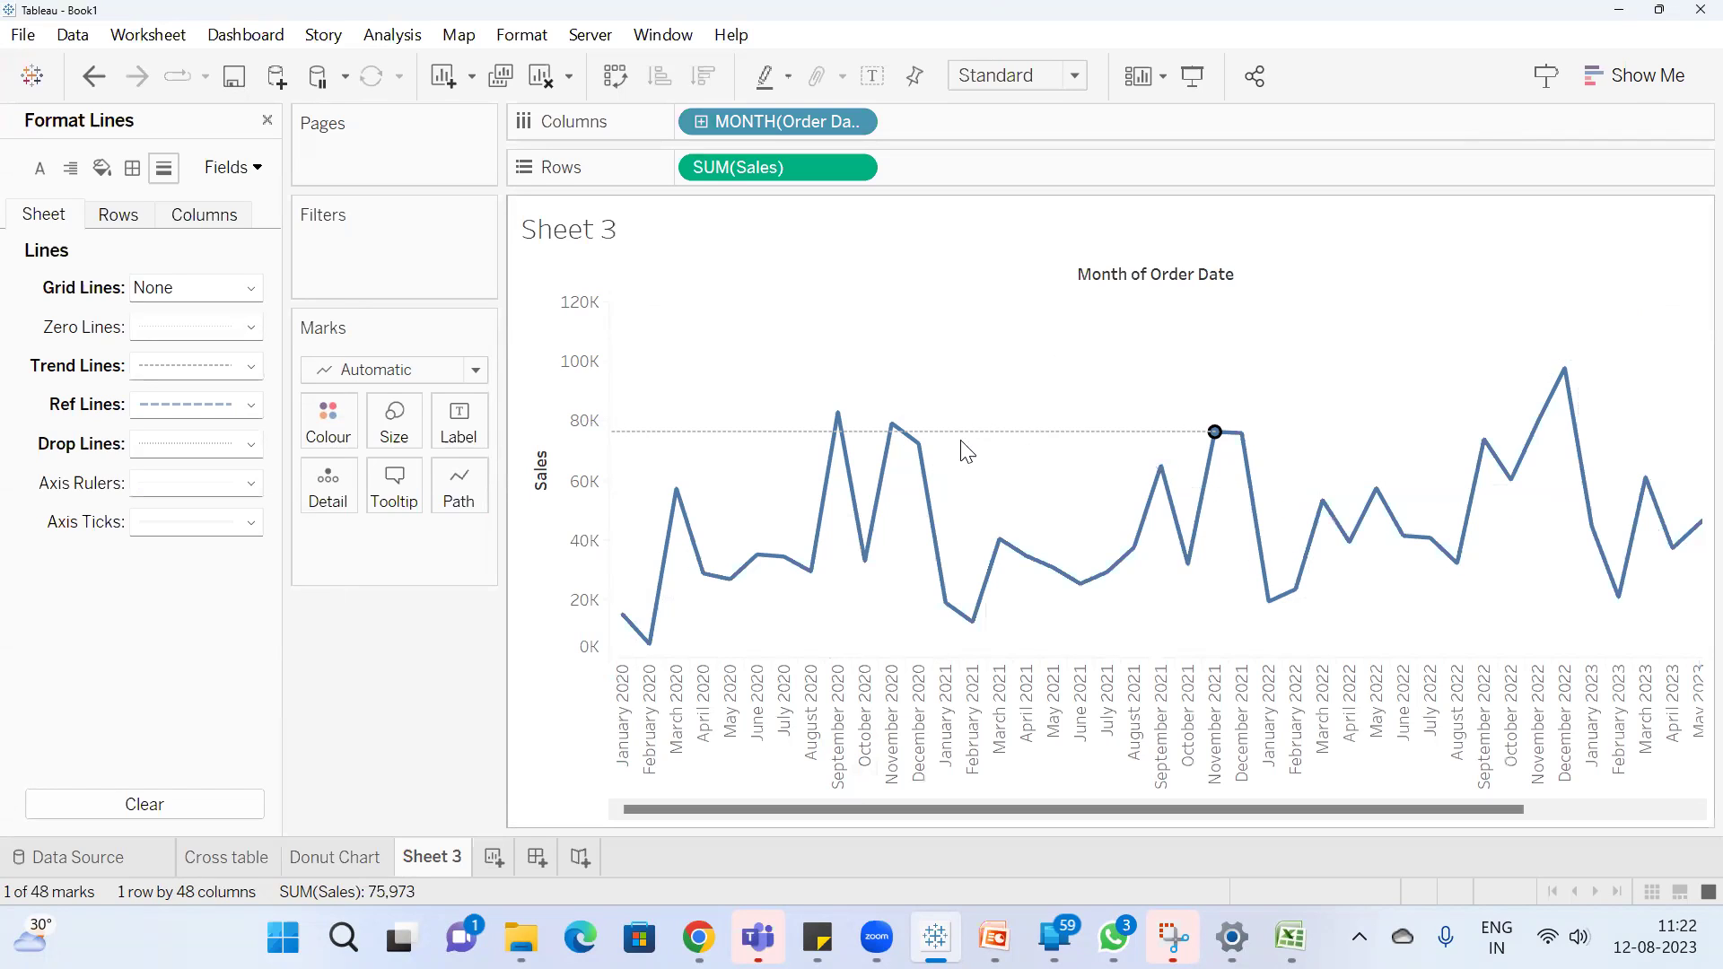
left_click(891, 424)
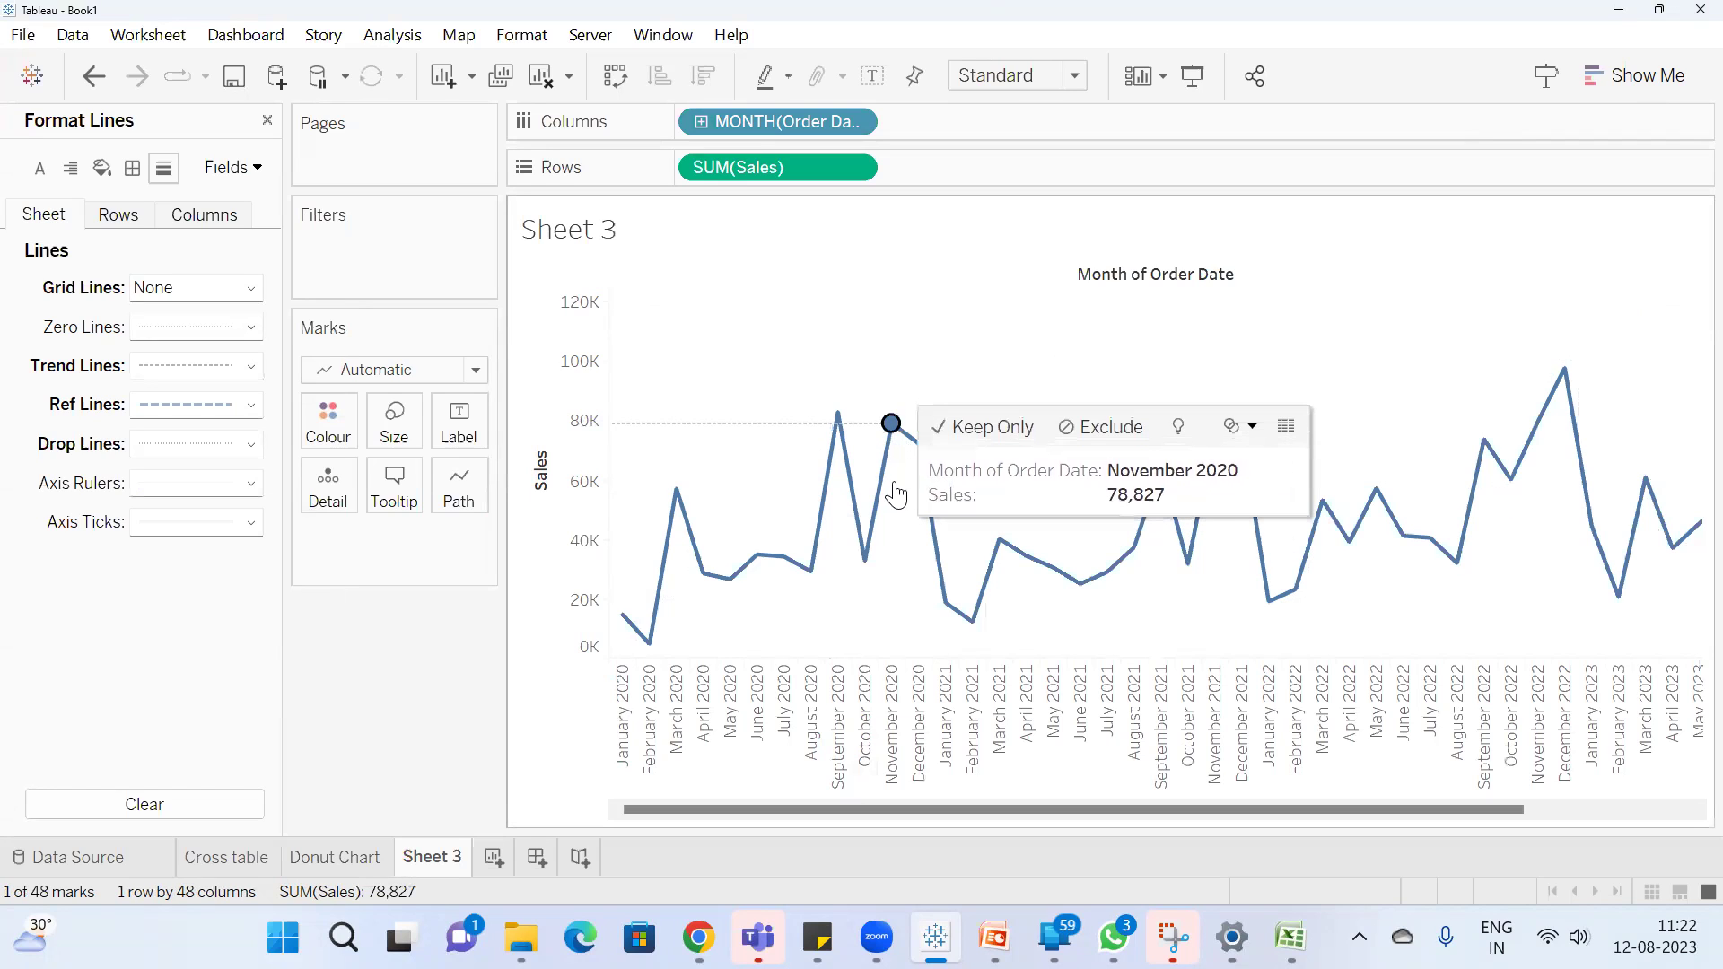
left_click(838, 415)
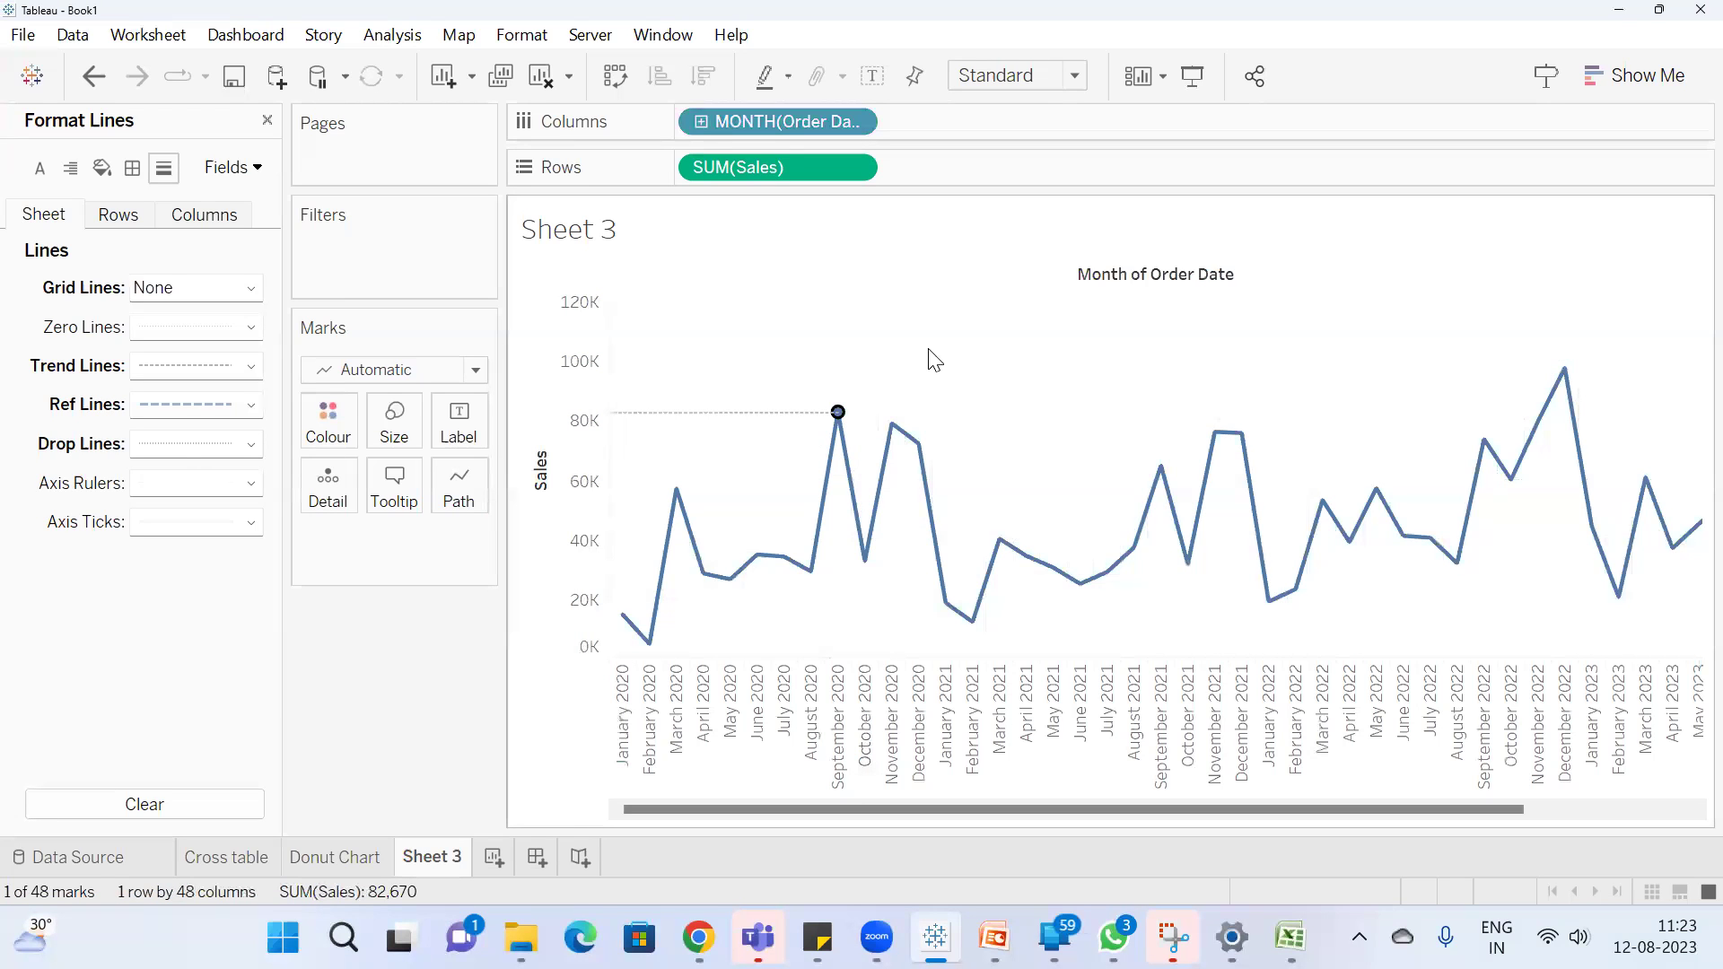
left_click(184, 461)
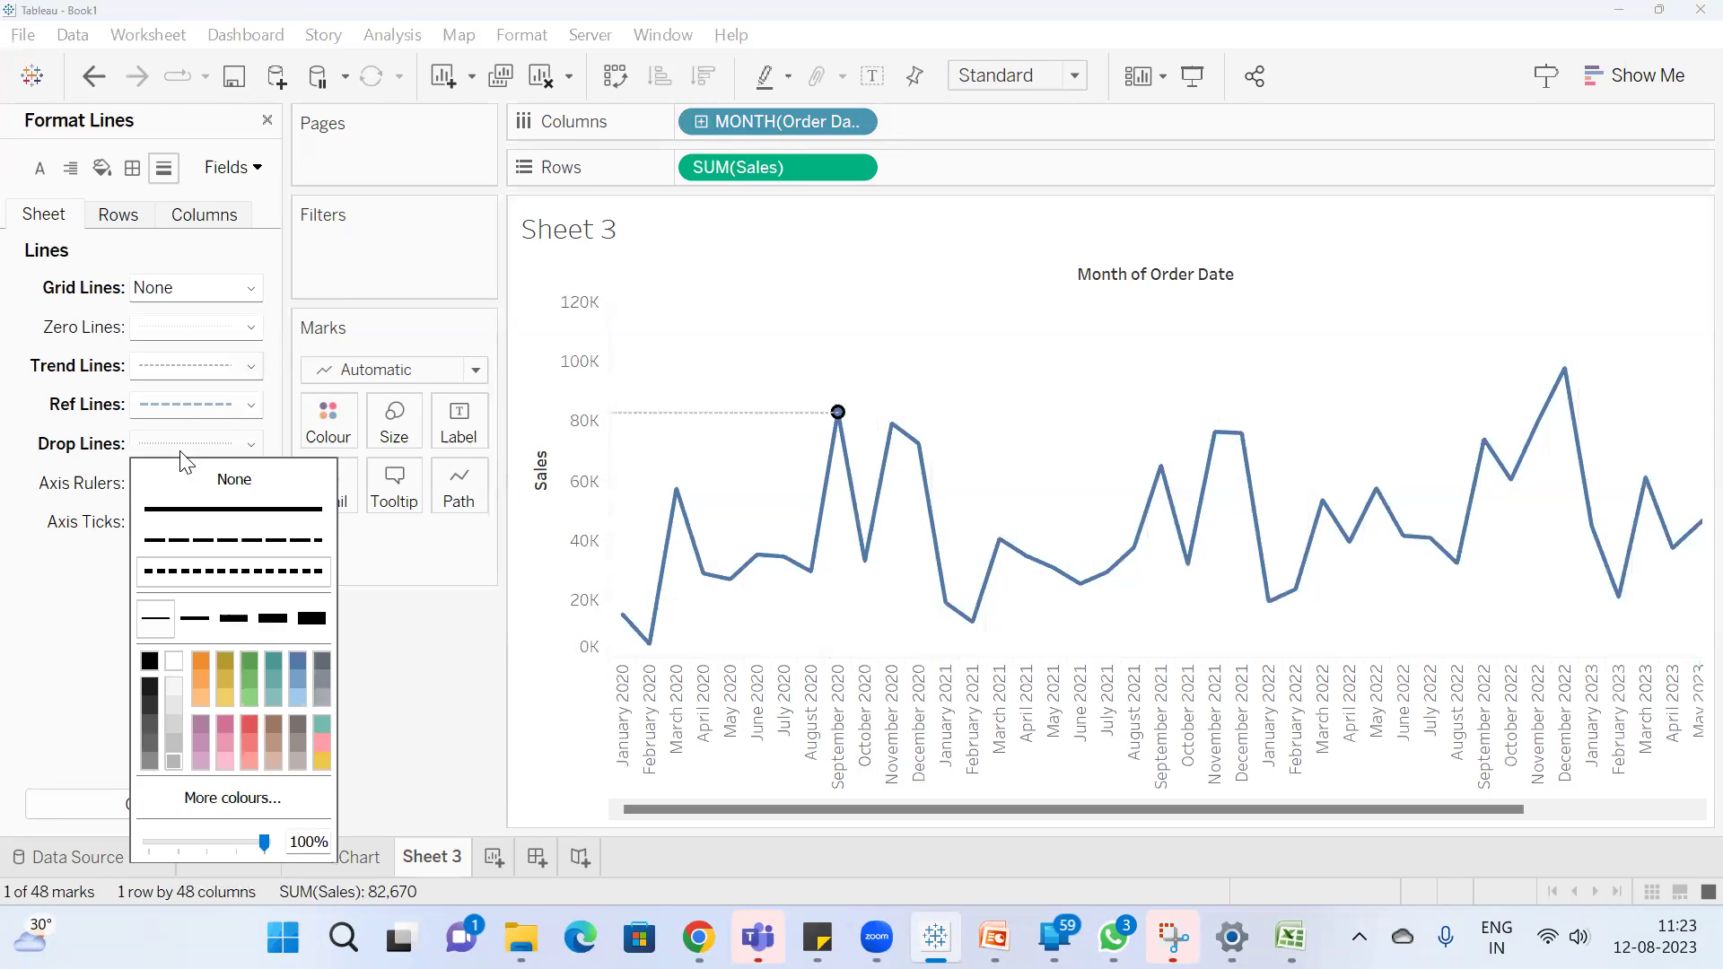
left_click(41, 480)
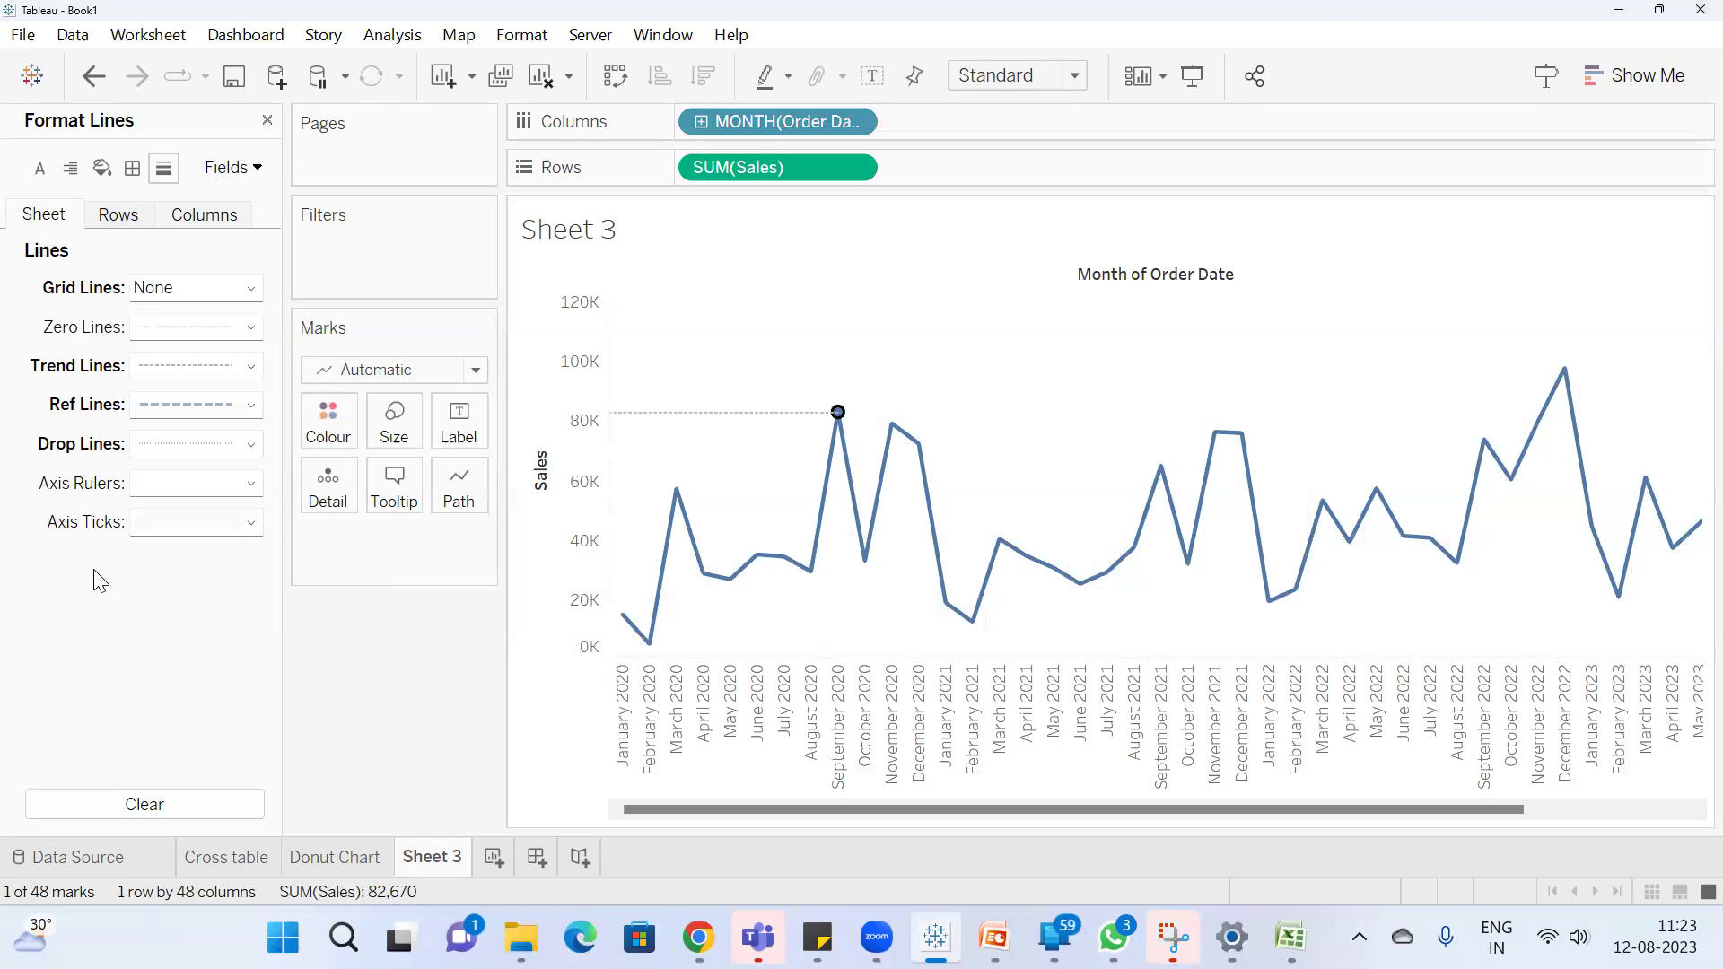
Format the axis rulers as a thin dashed line in light grey
left_click(180, 485)
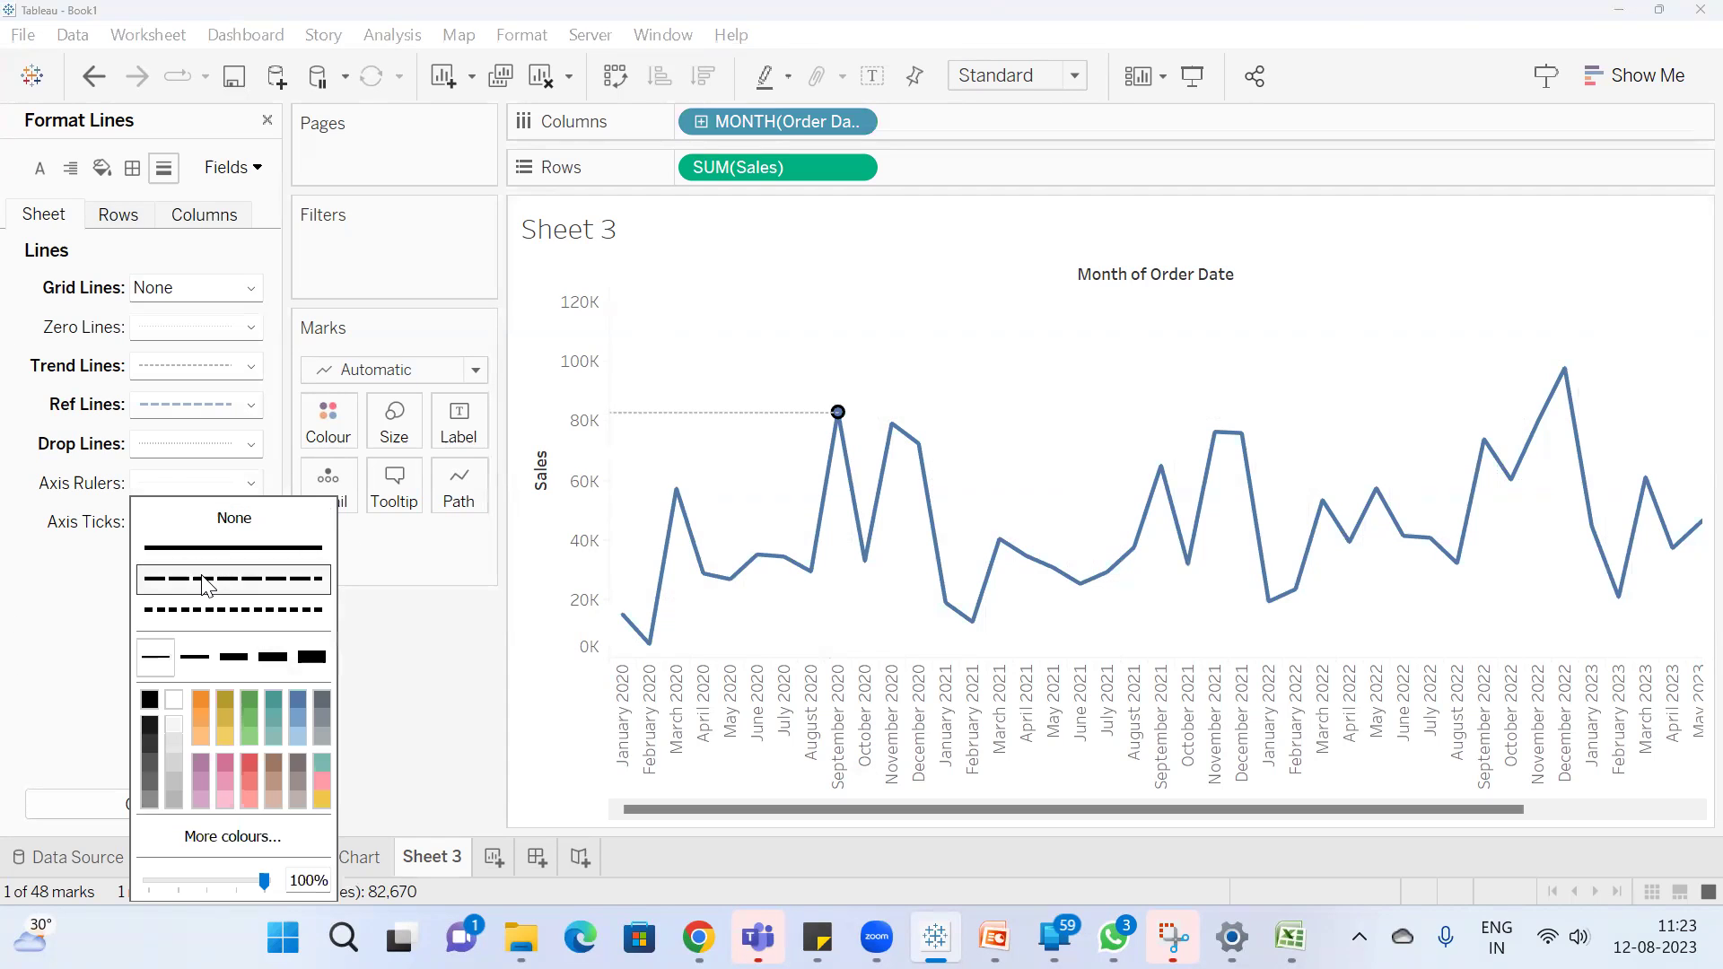
left_click(176, 801)
left_click(7, 600)
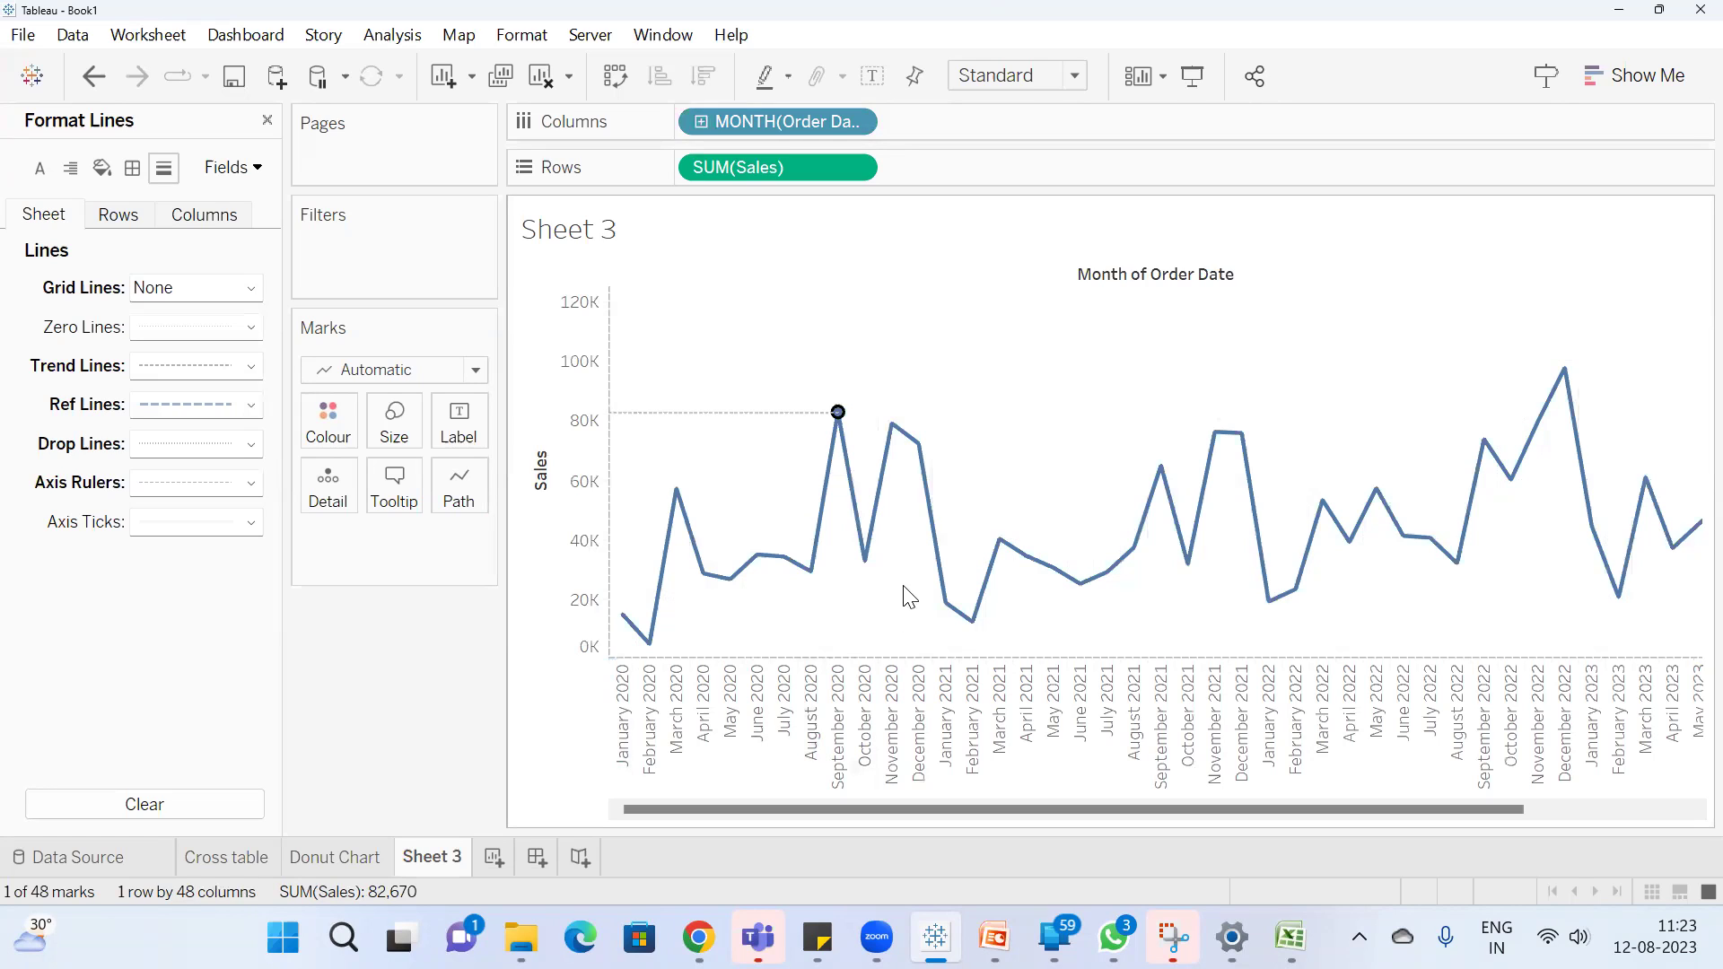
Change the axis rulers to a solid line style
left_click(216, 476)
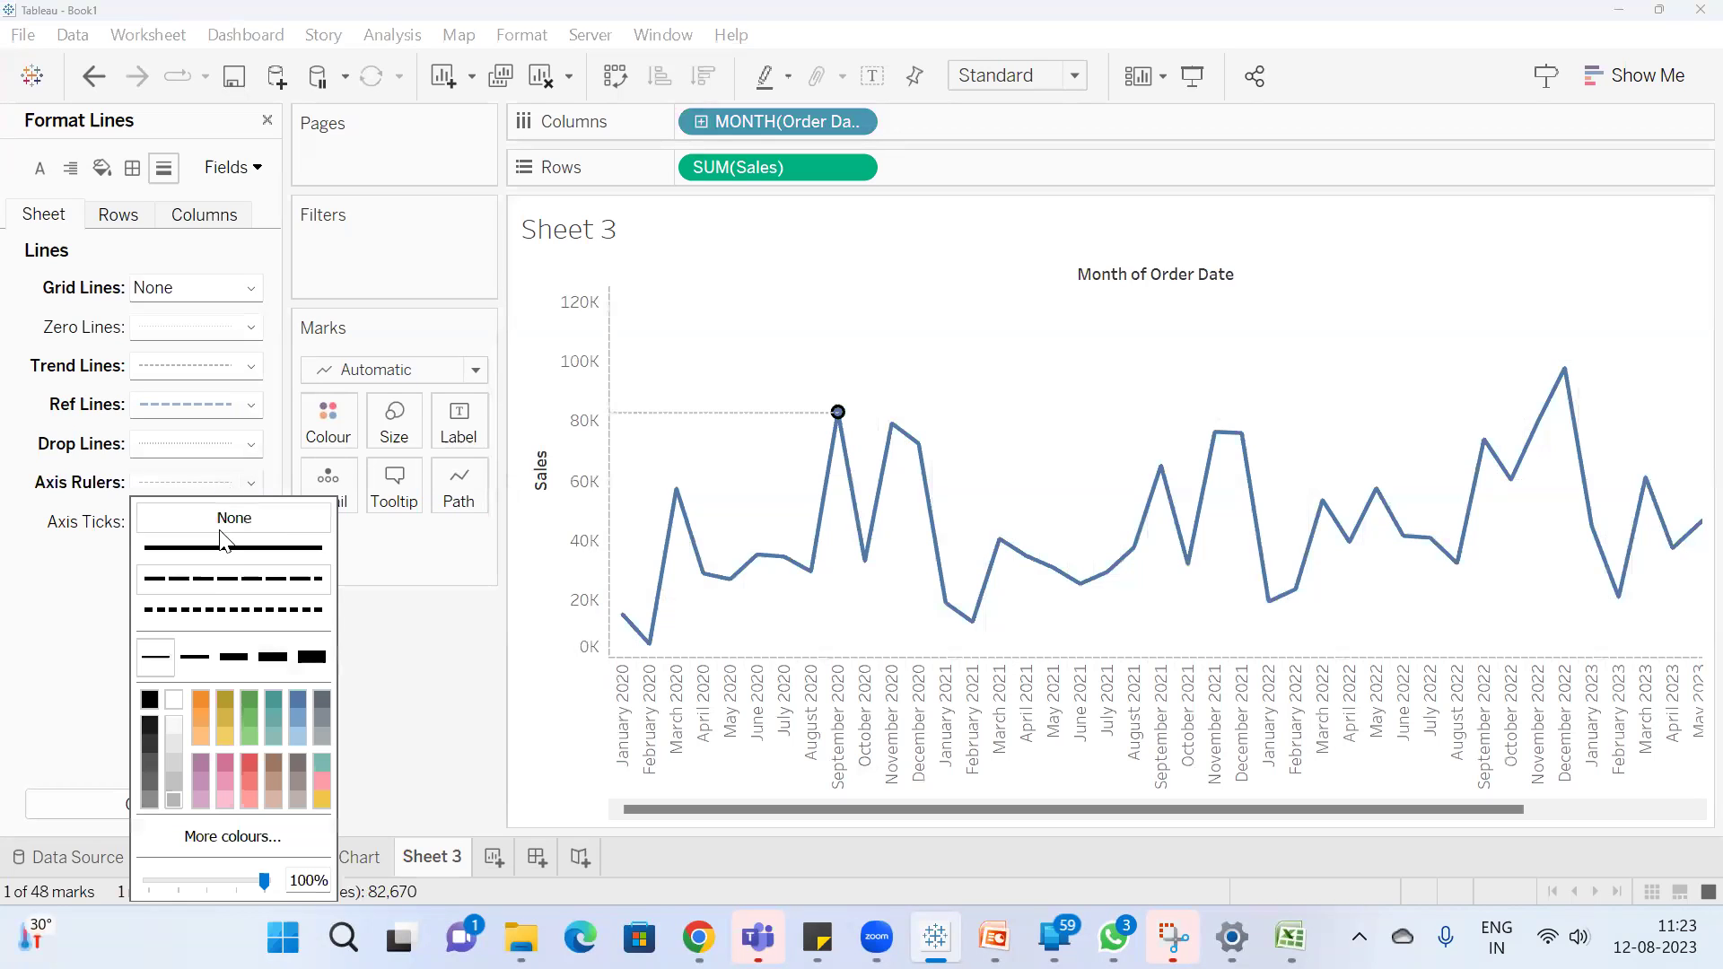
left_click(226, 548)
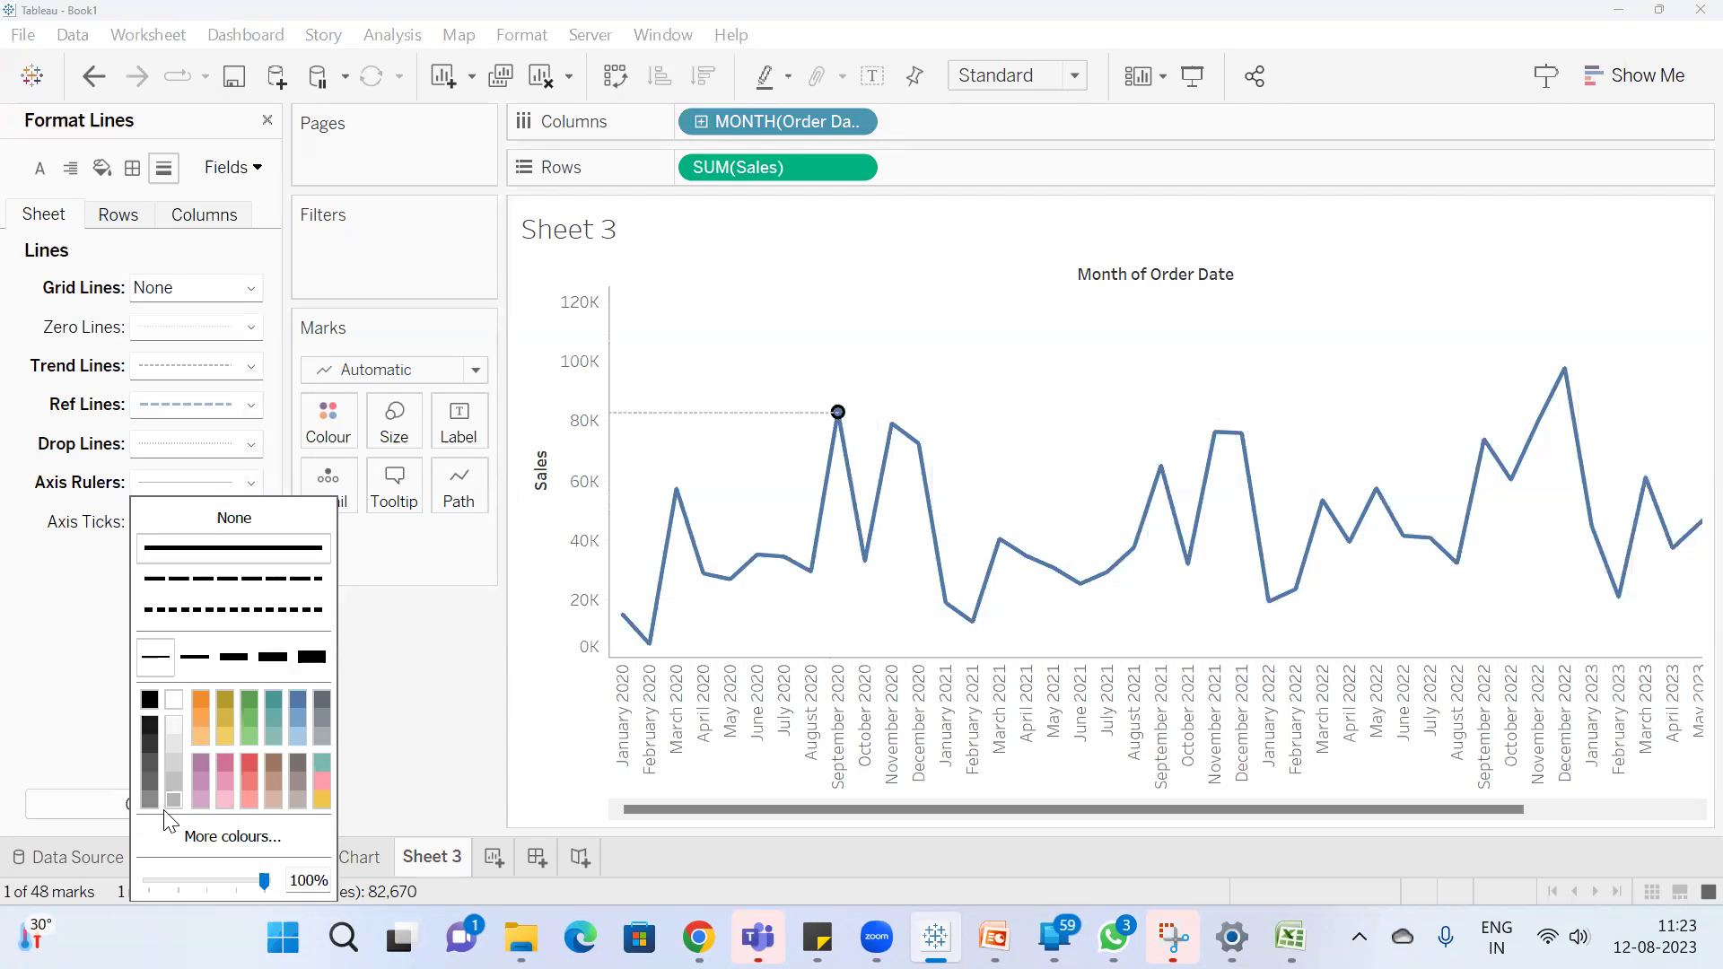
left_click(7, 673)
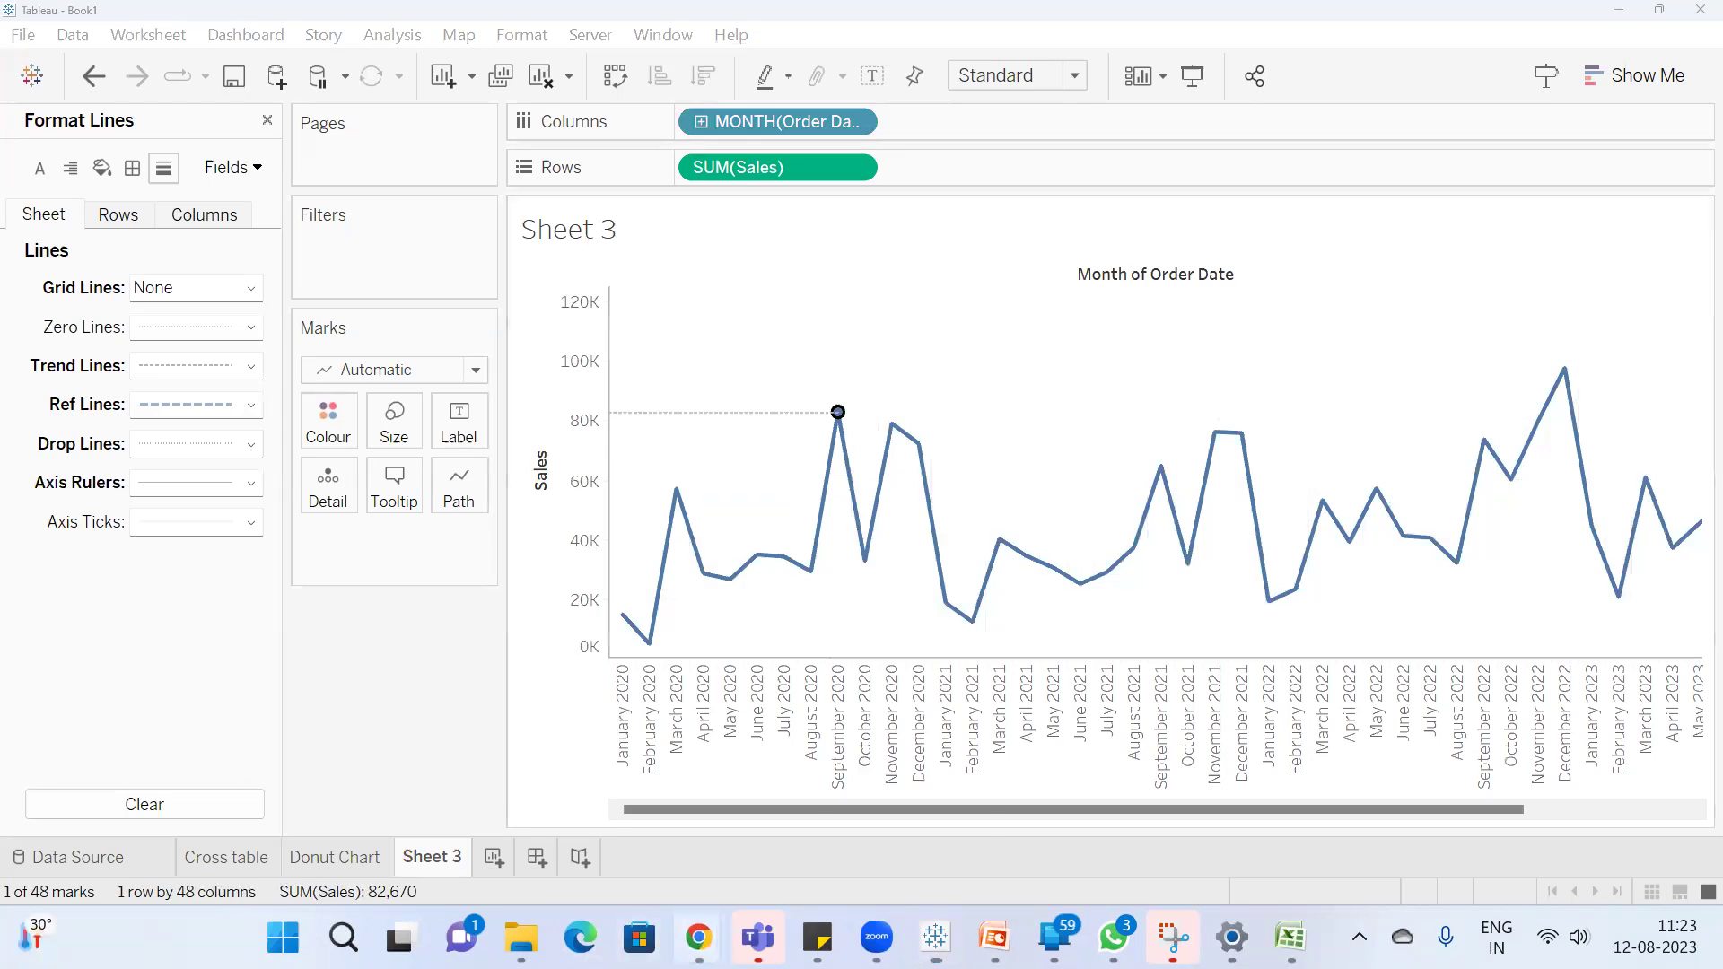
Switch to the Google Meet call, admit the waiting participant and return to Tableau
mouse_move(699, 938)
left_click(552, 790)
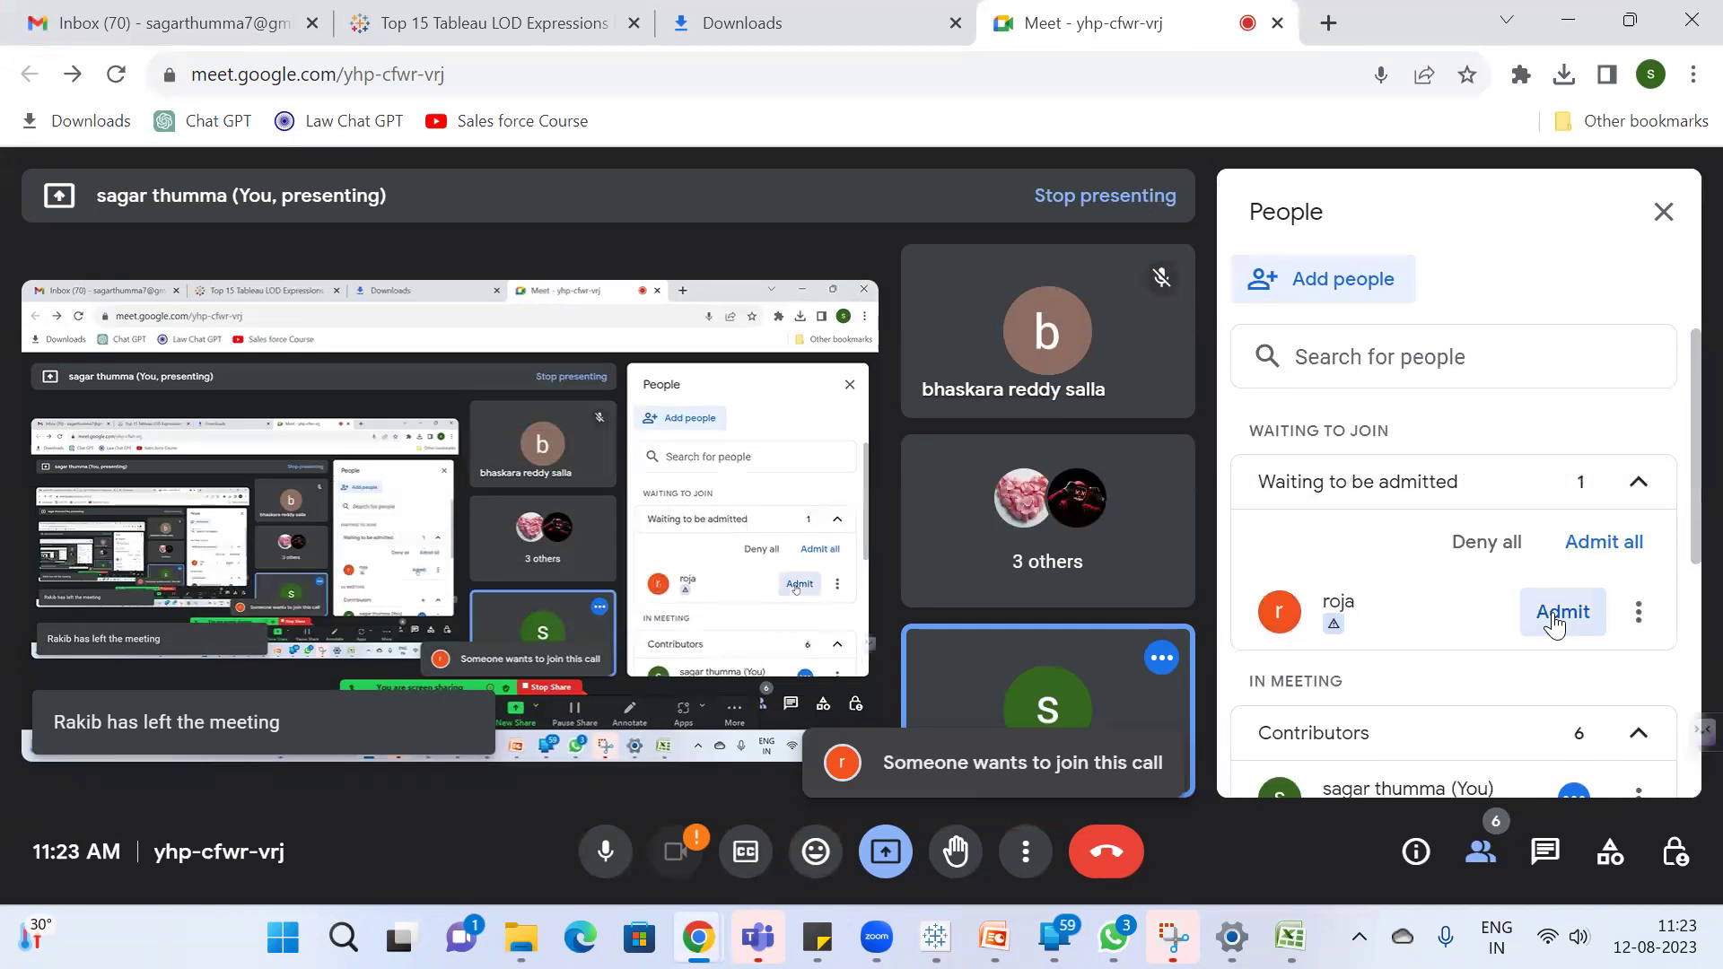
left_click(1562, 613)
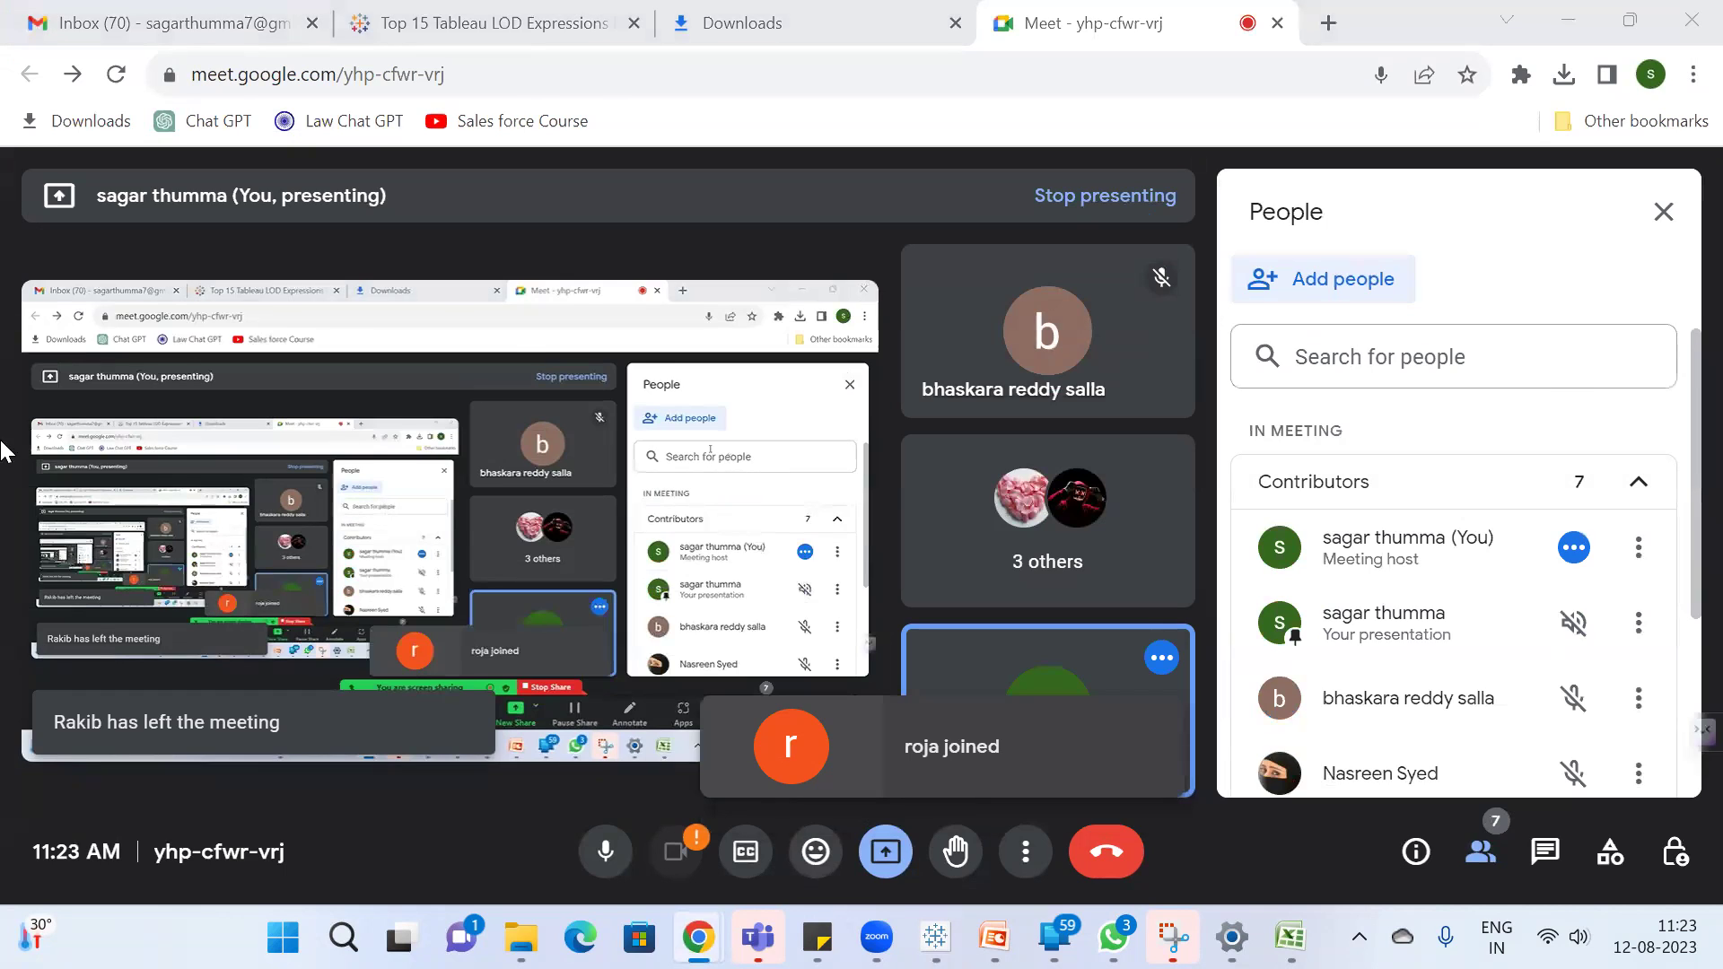
key("alt+Tab")
left_click(176, 487)
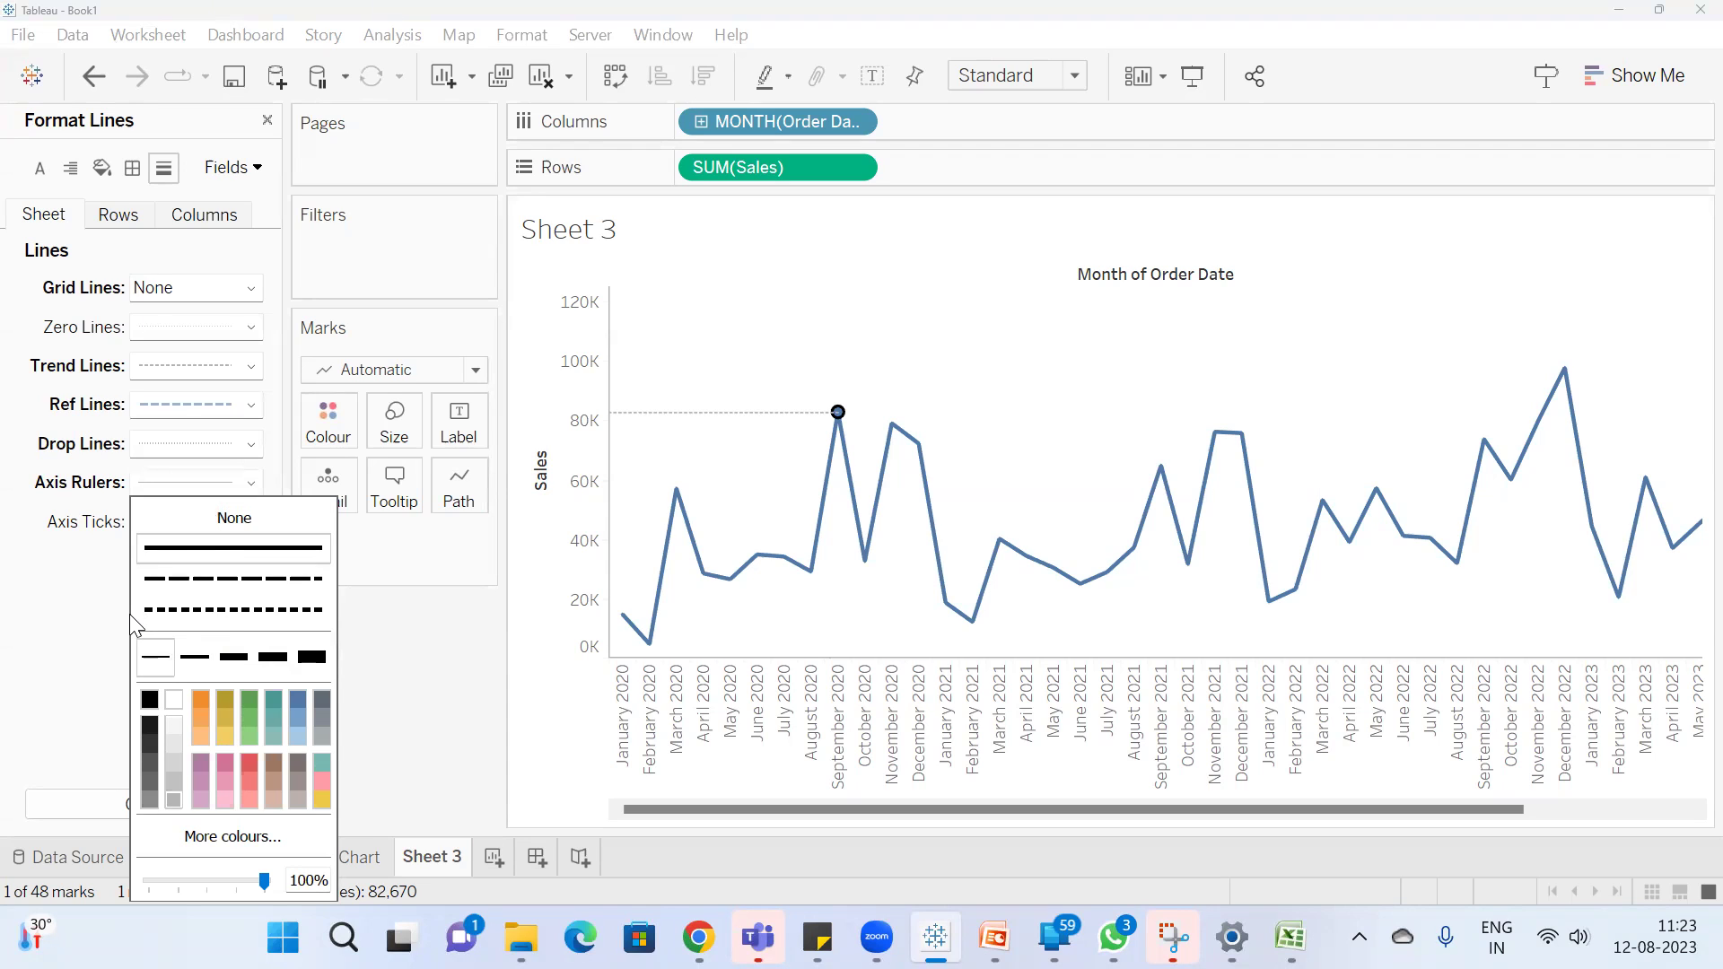
left_click(42, 499)
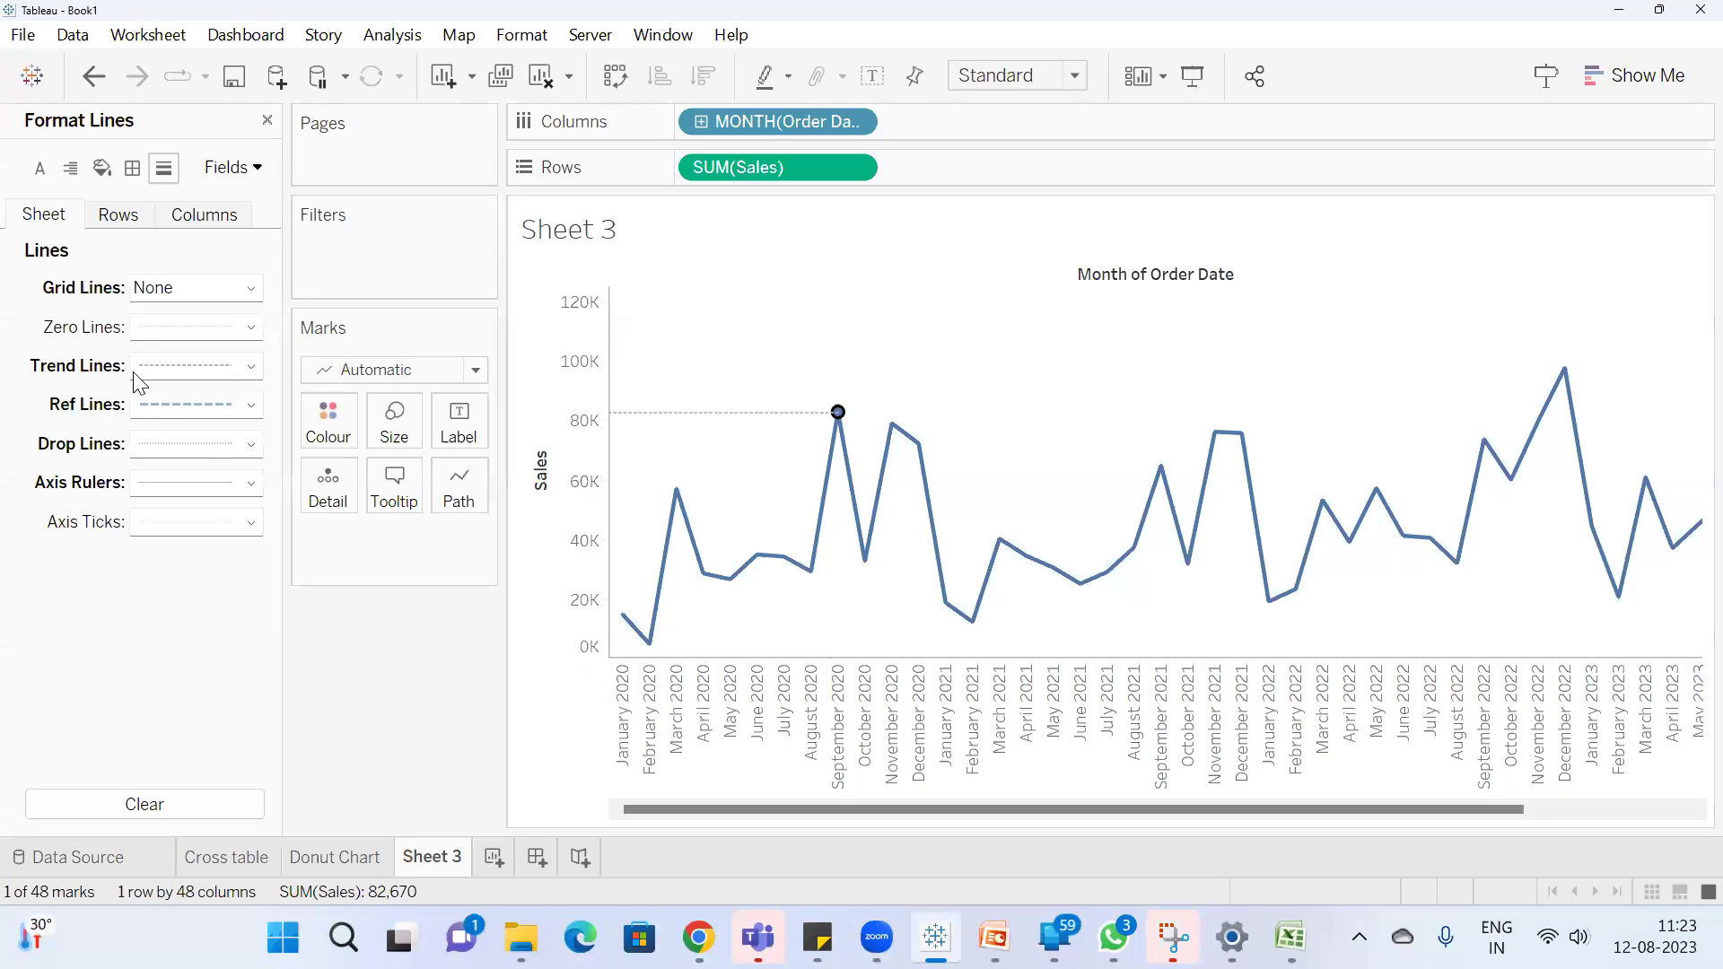
Try solid grid lines on the monthly sales line chart, and set them back to None
left_click(146, 290)
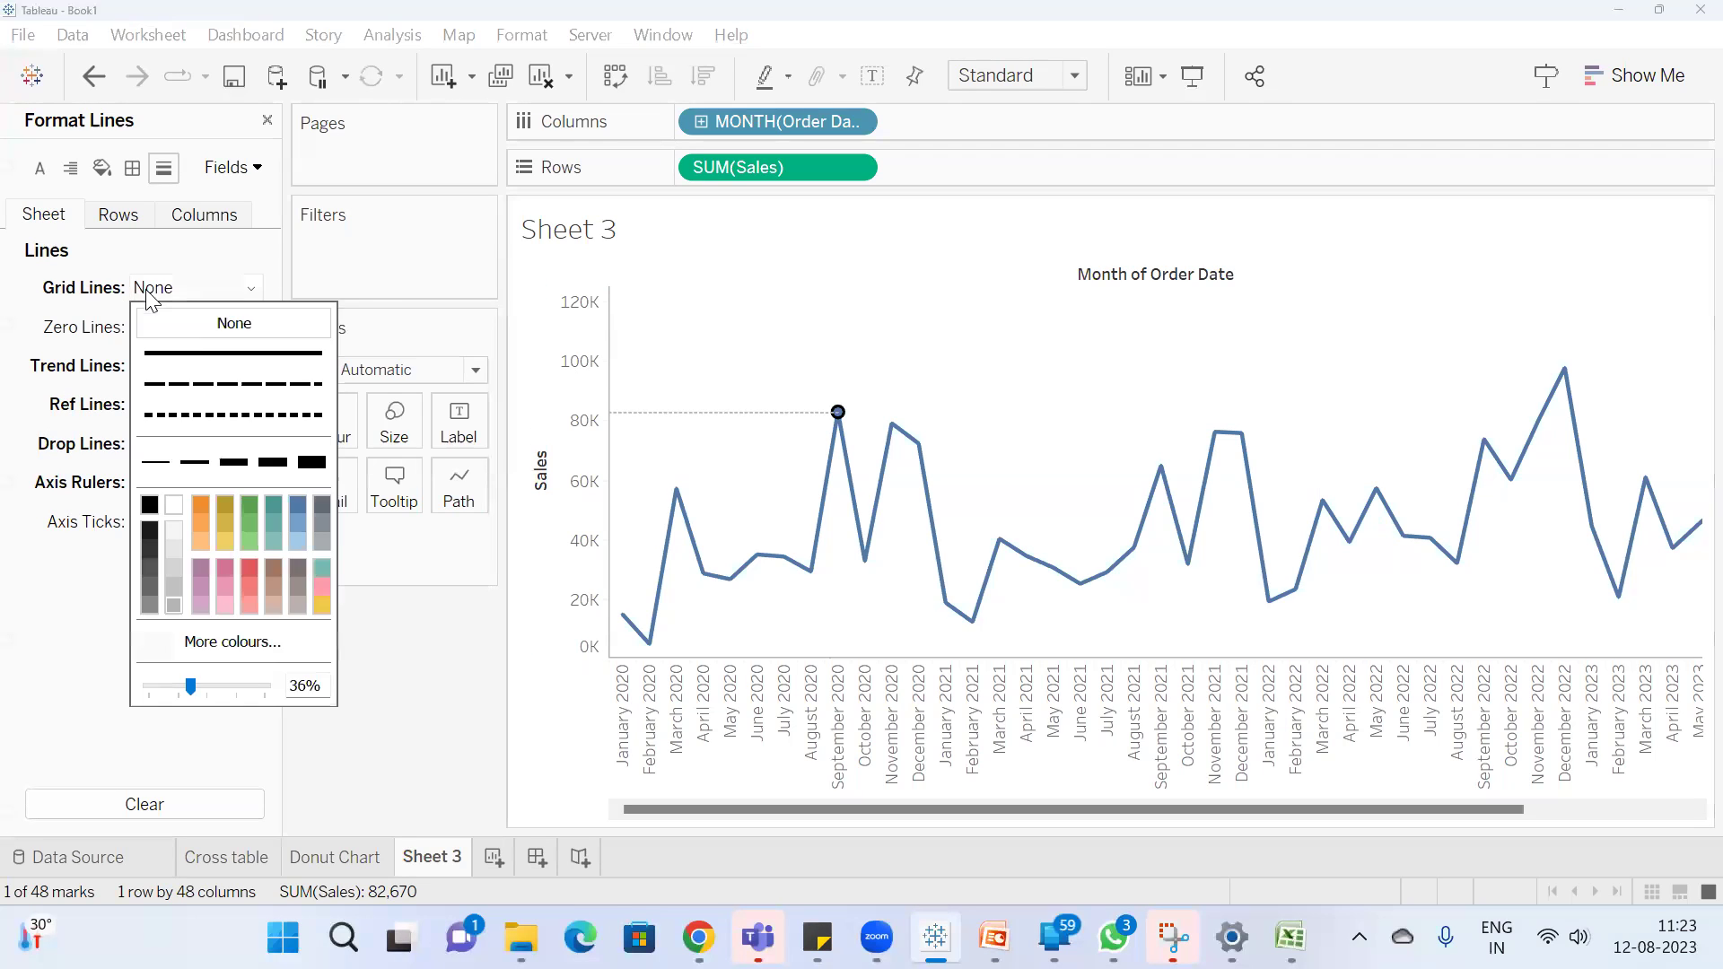
left_click(179, 353)
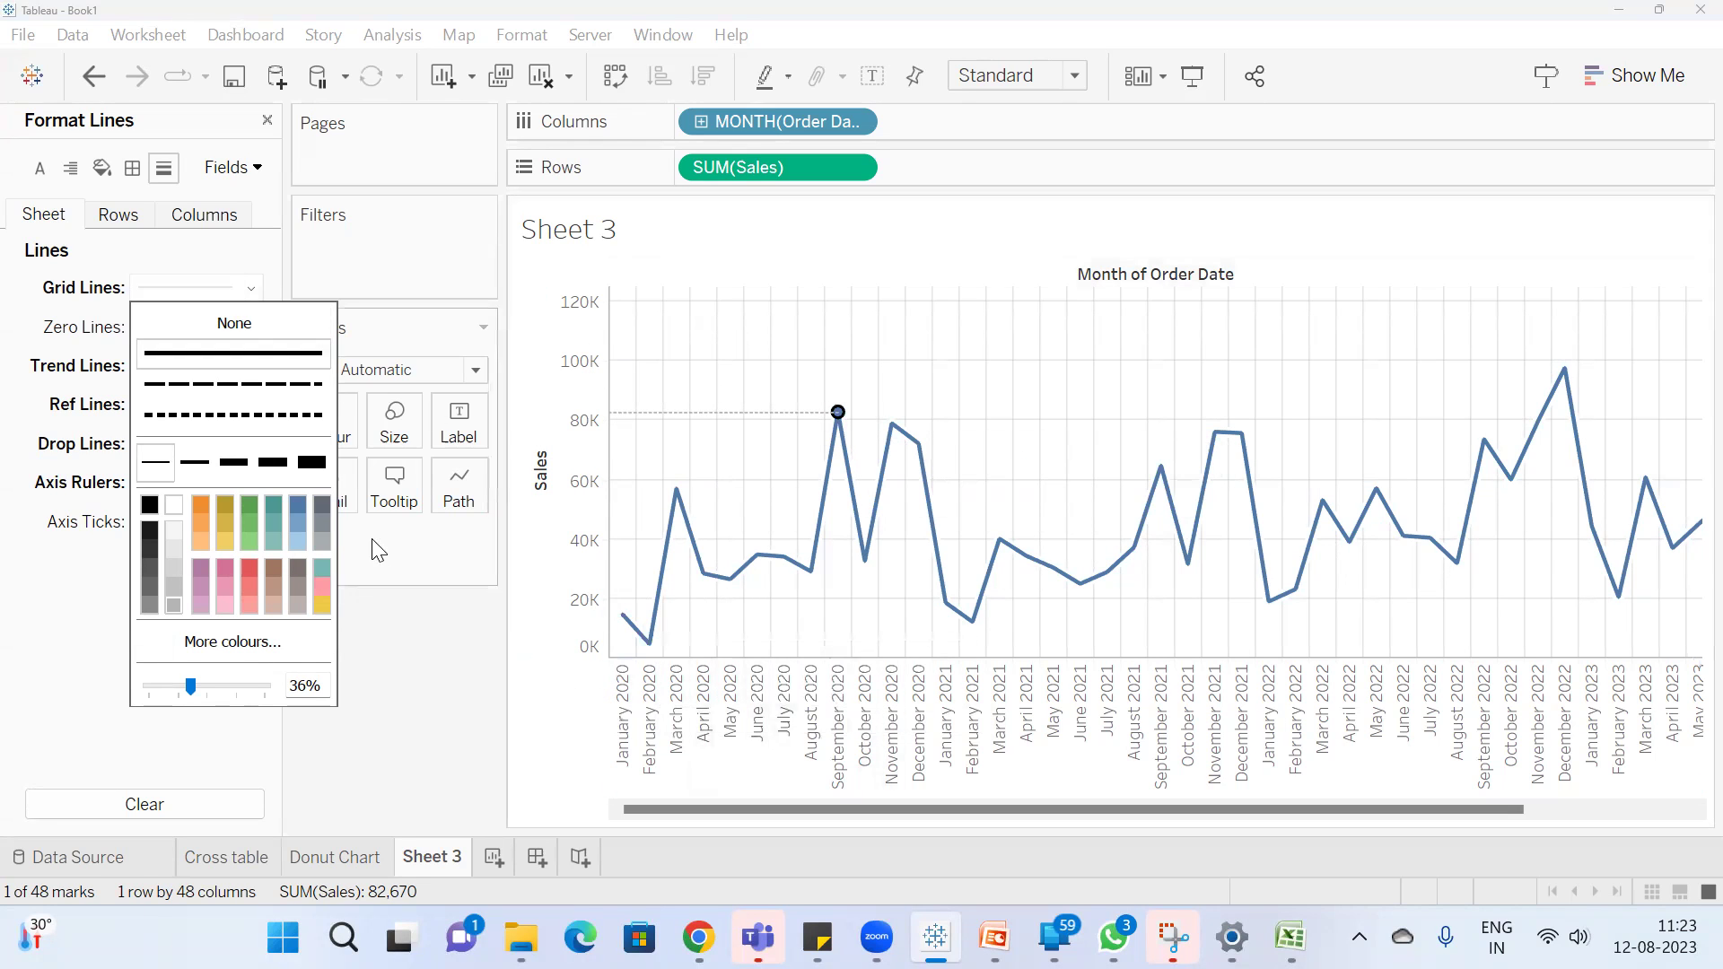
left_click(231, 323)
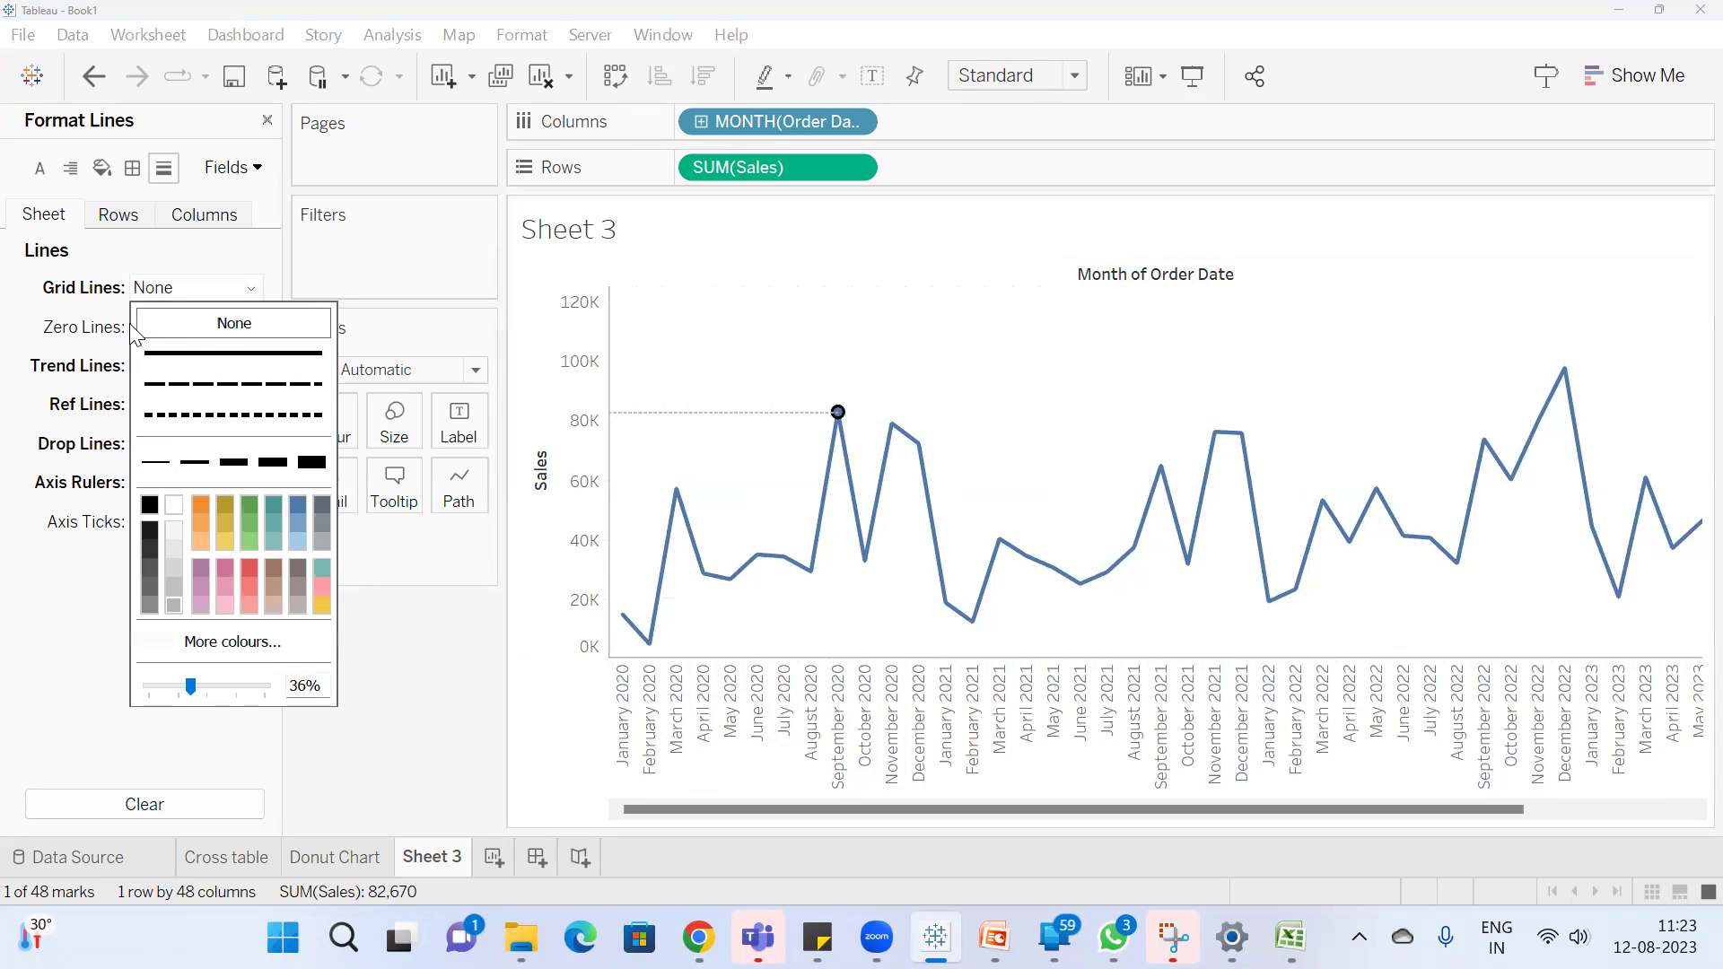
left_click(62, 340)
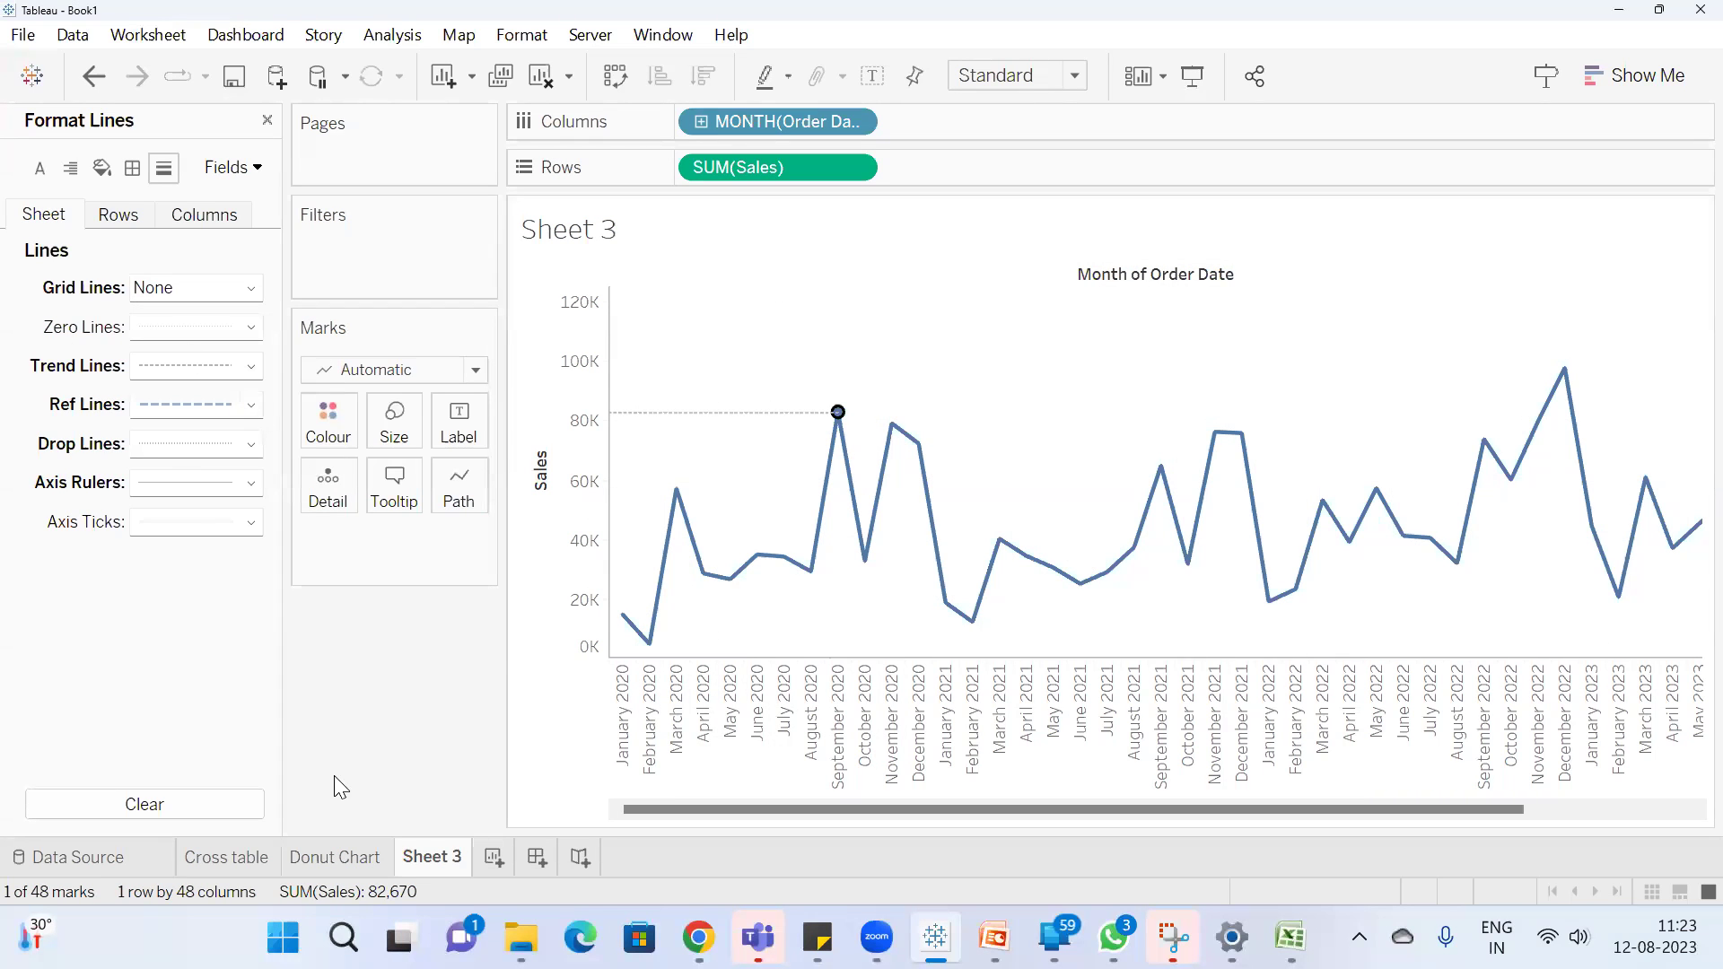
On the Donut Chart sheet, set the zero lines and drop lines to None
left_click(335, 857)
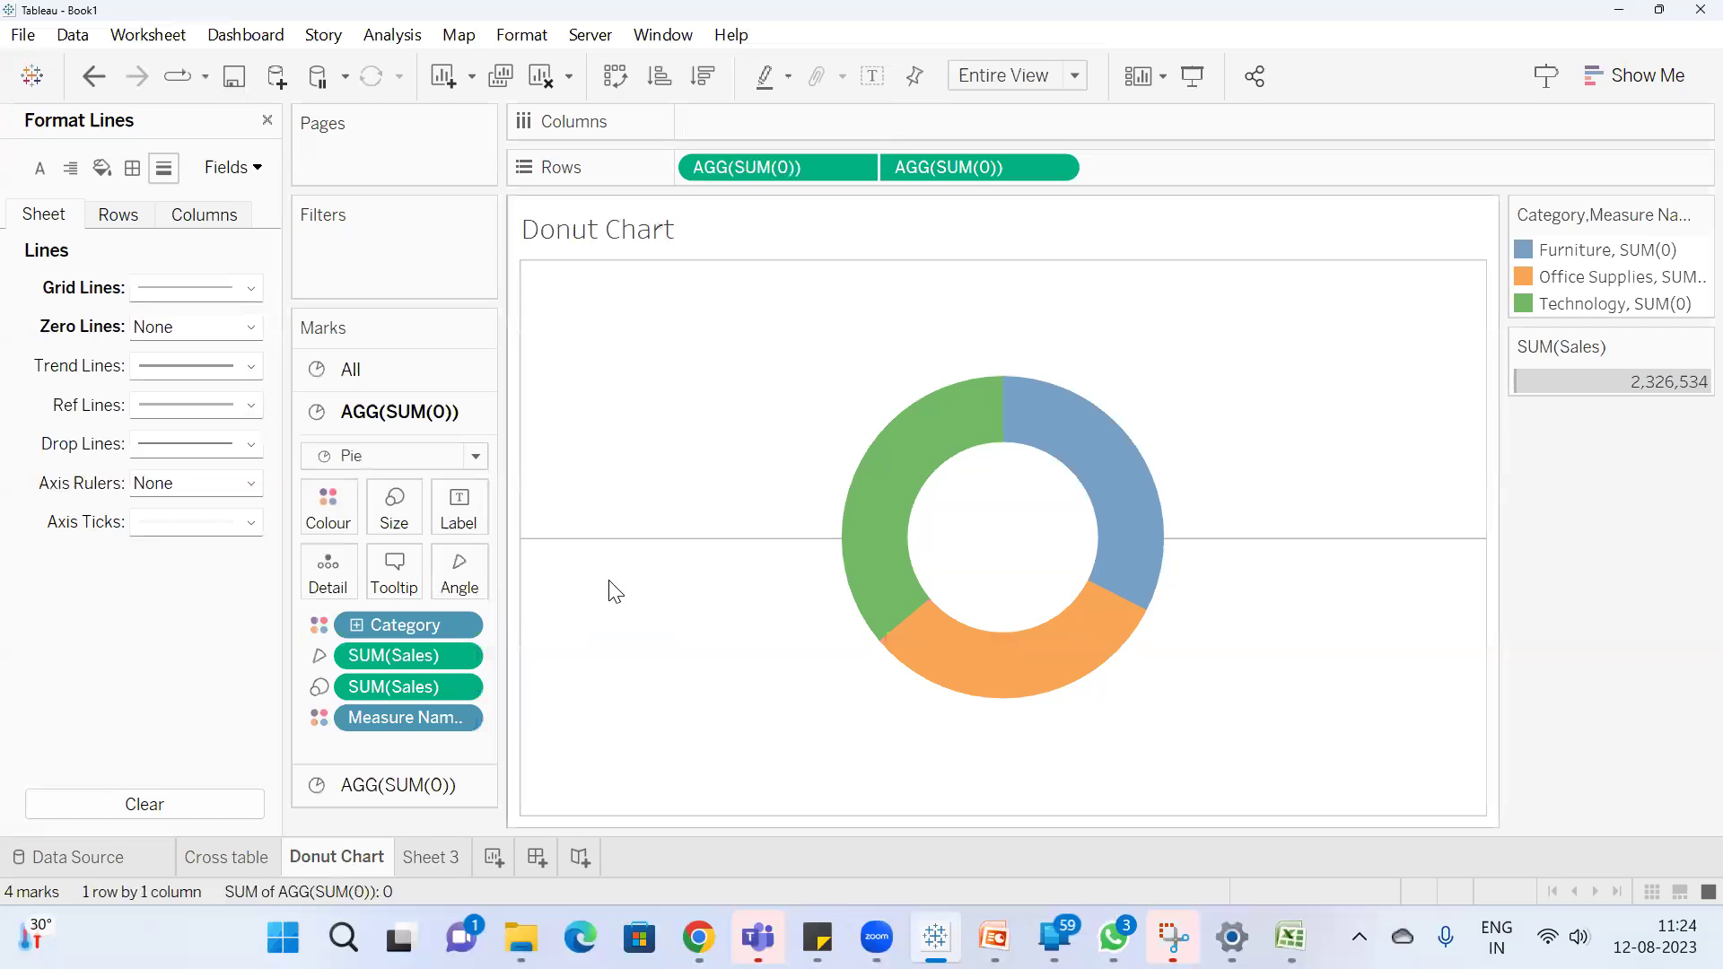
left_click(204, 329)
left_click(219, 381)
left_click(222, 362)
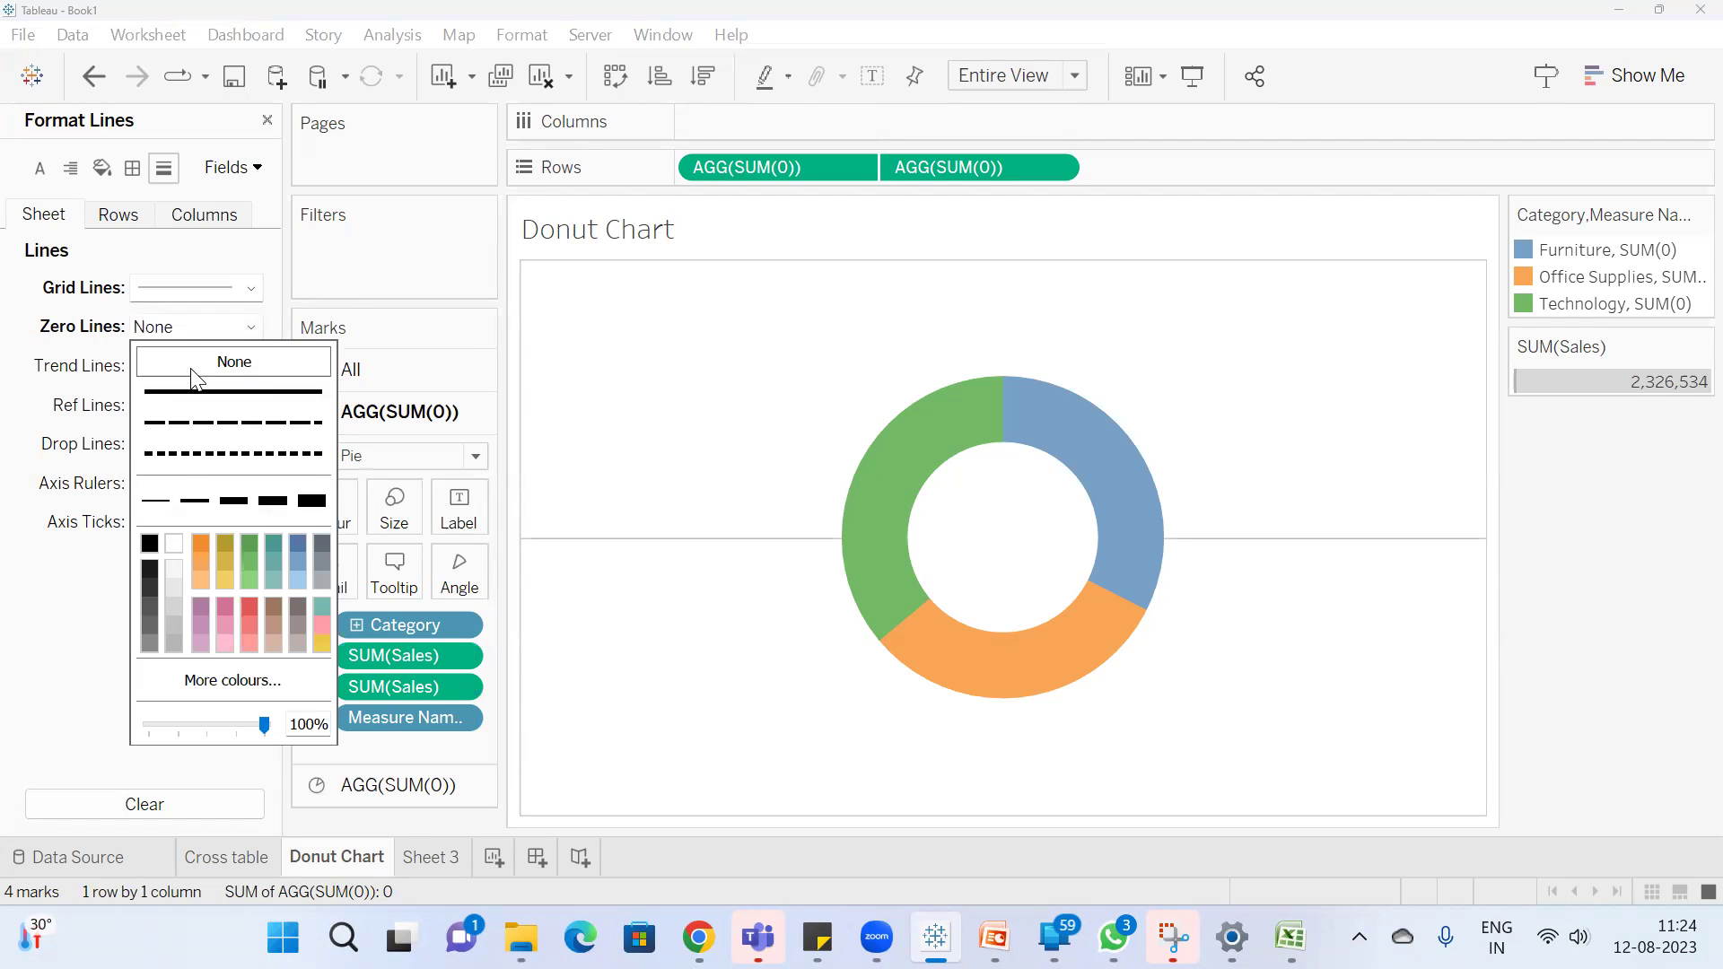
left_click(34, 393)
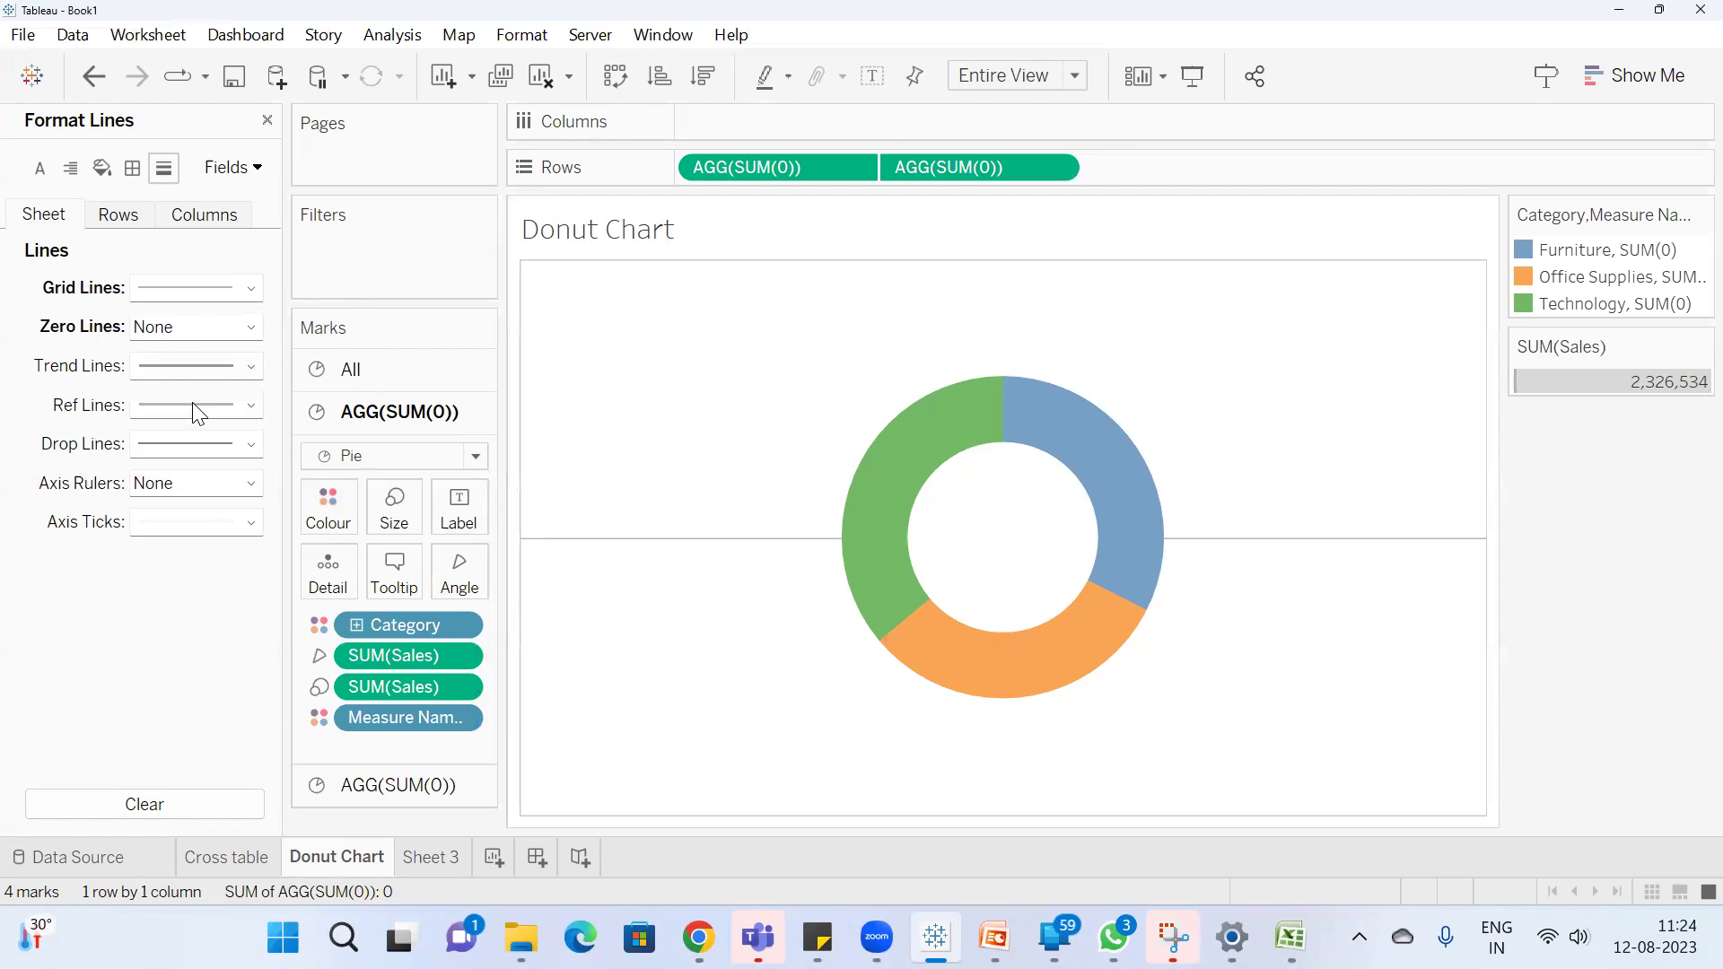
left_click(198, 447)
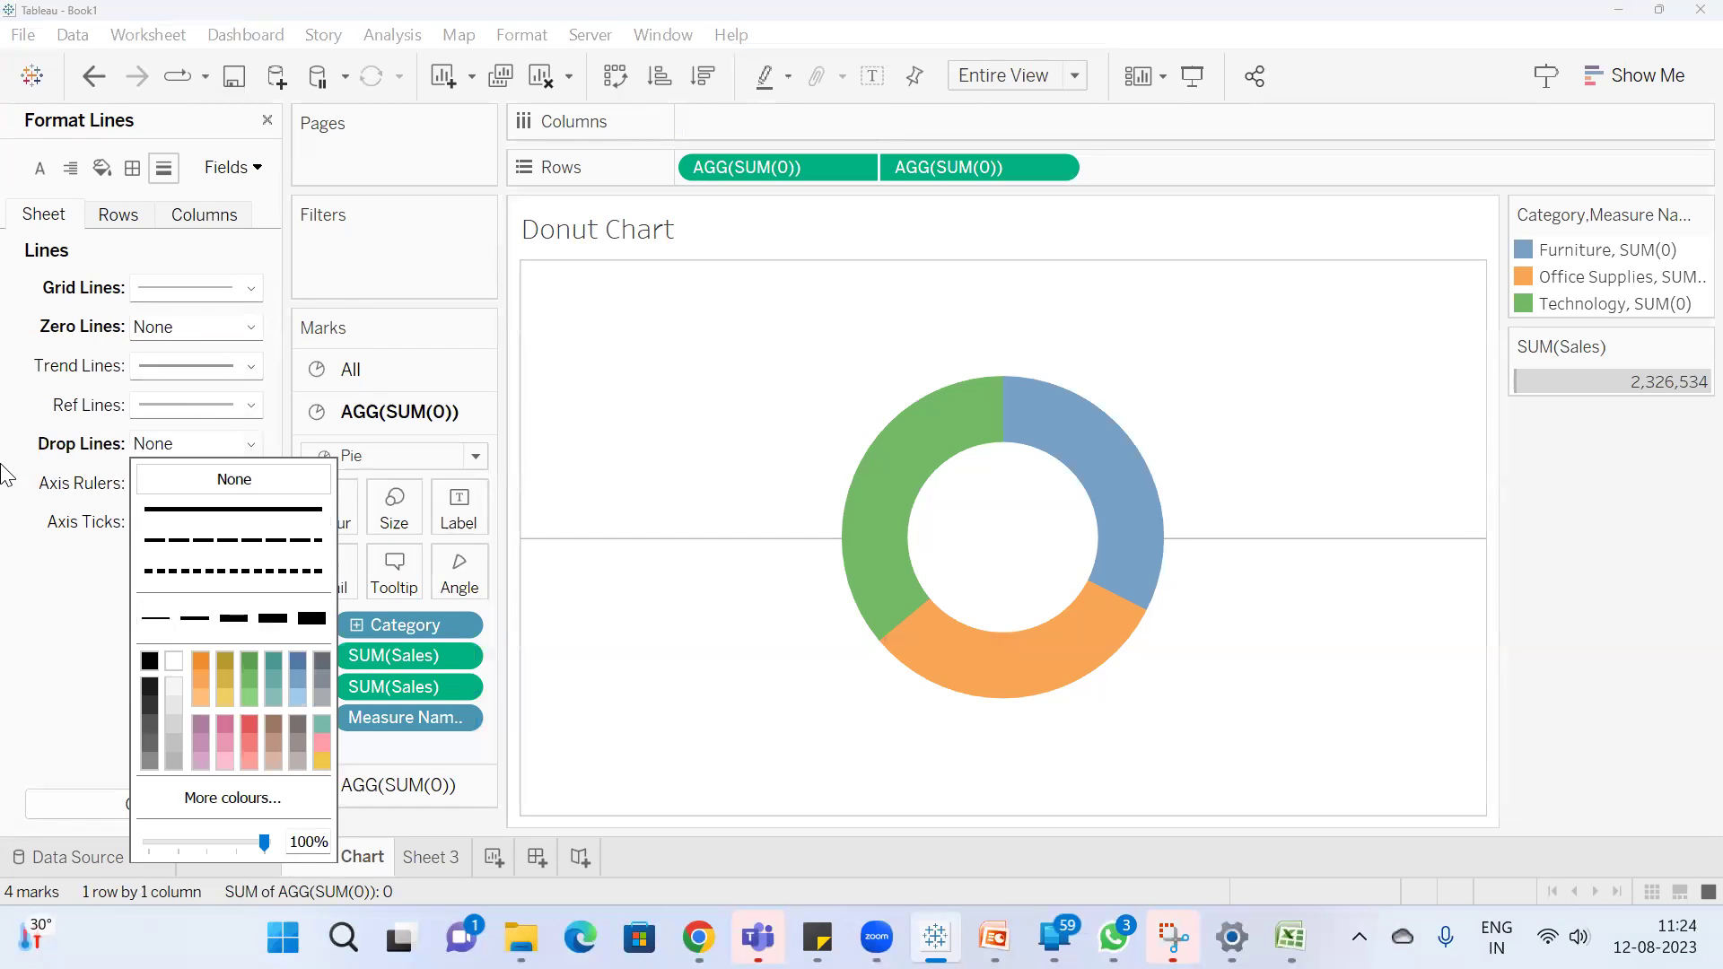
left_click(199, 477)
Set the donut chart's reference lines, trend lines and grid lines to None
left_click(185, 410)
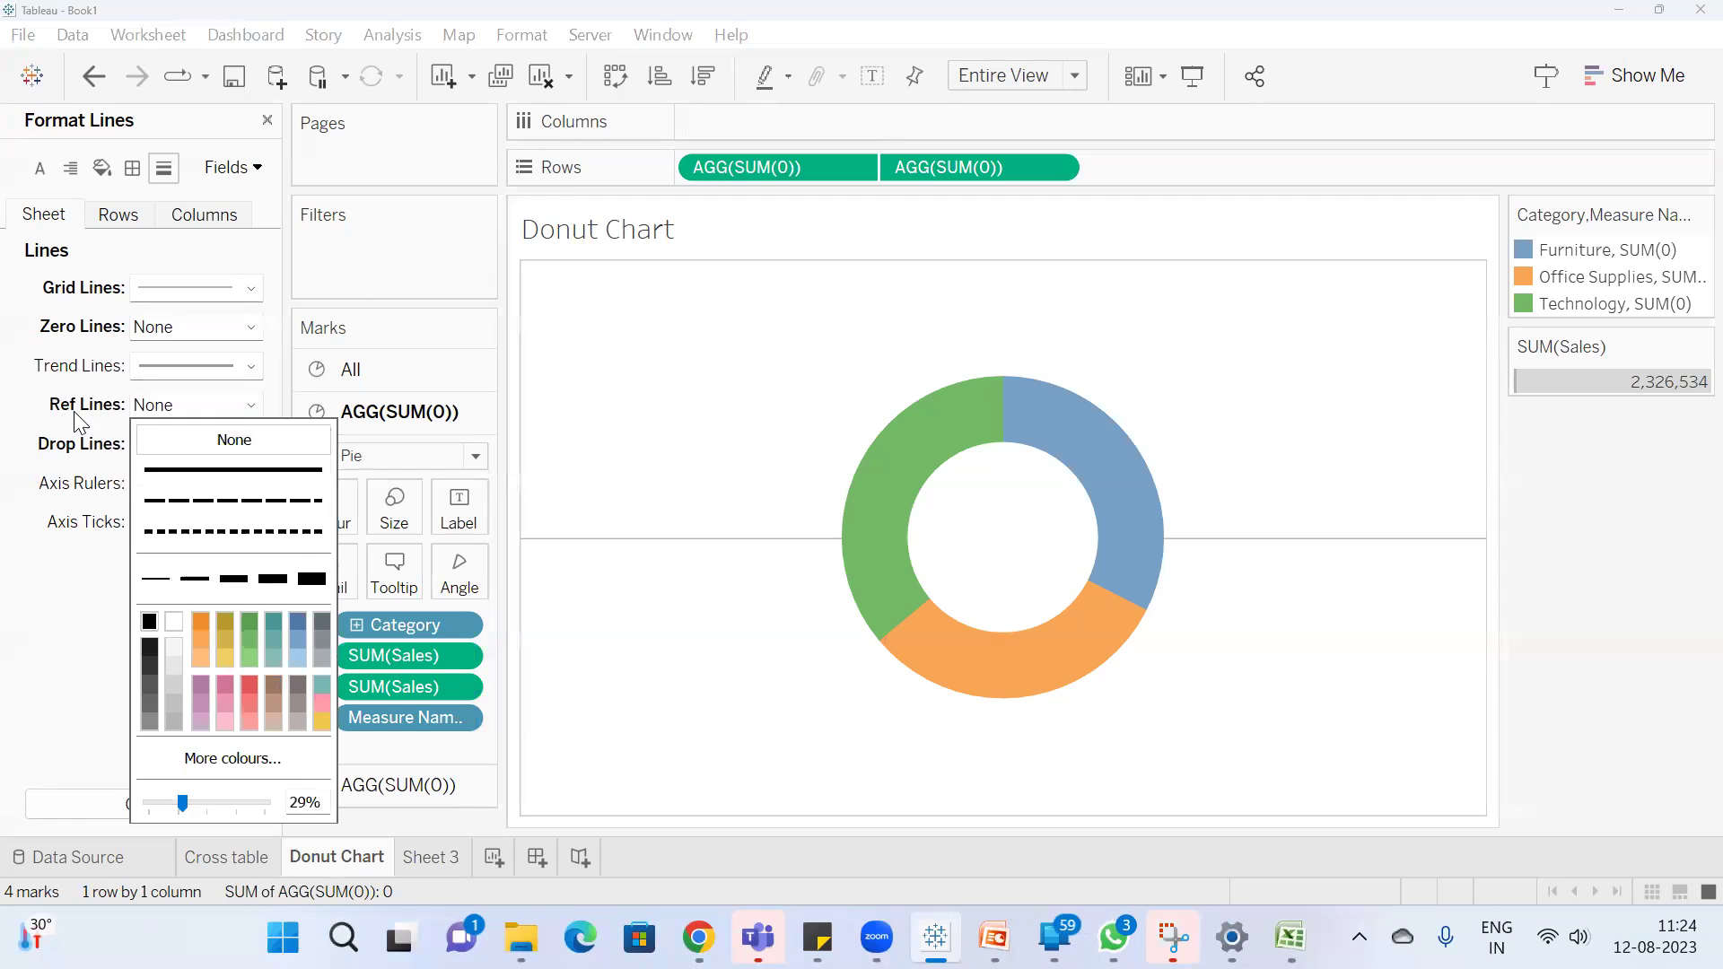
left_click(185, 437)
left_click(184, 368)
left_click(185, 401)
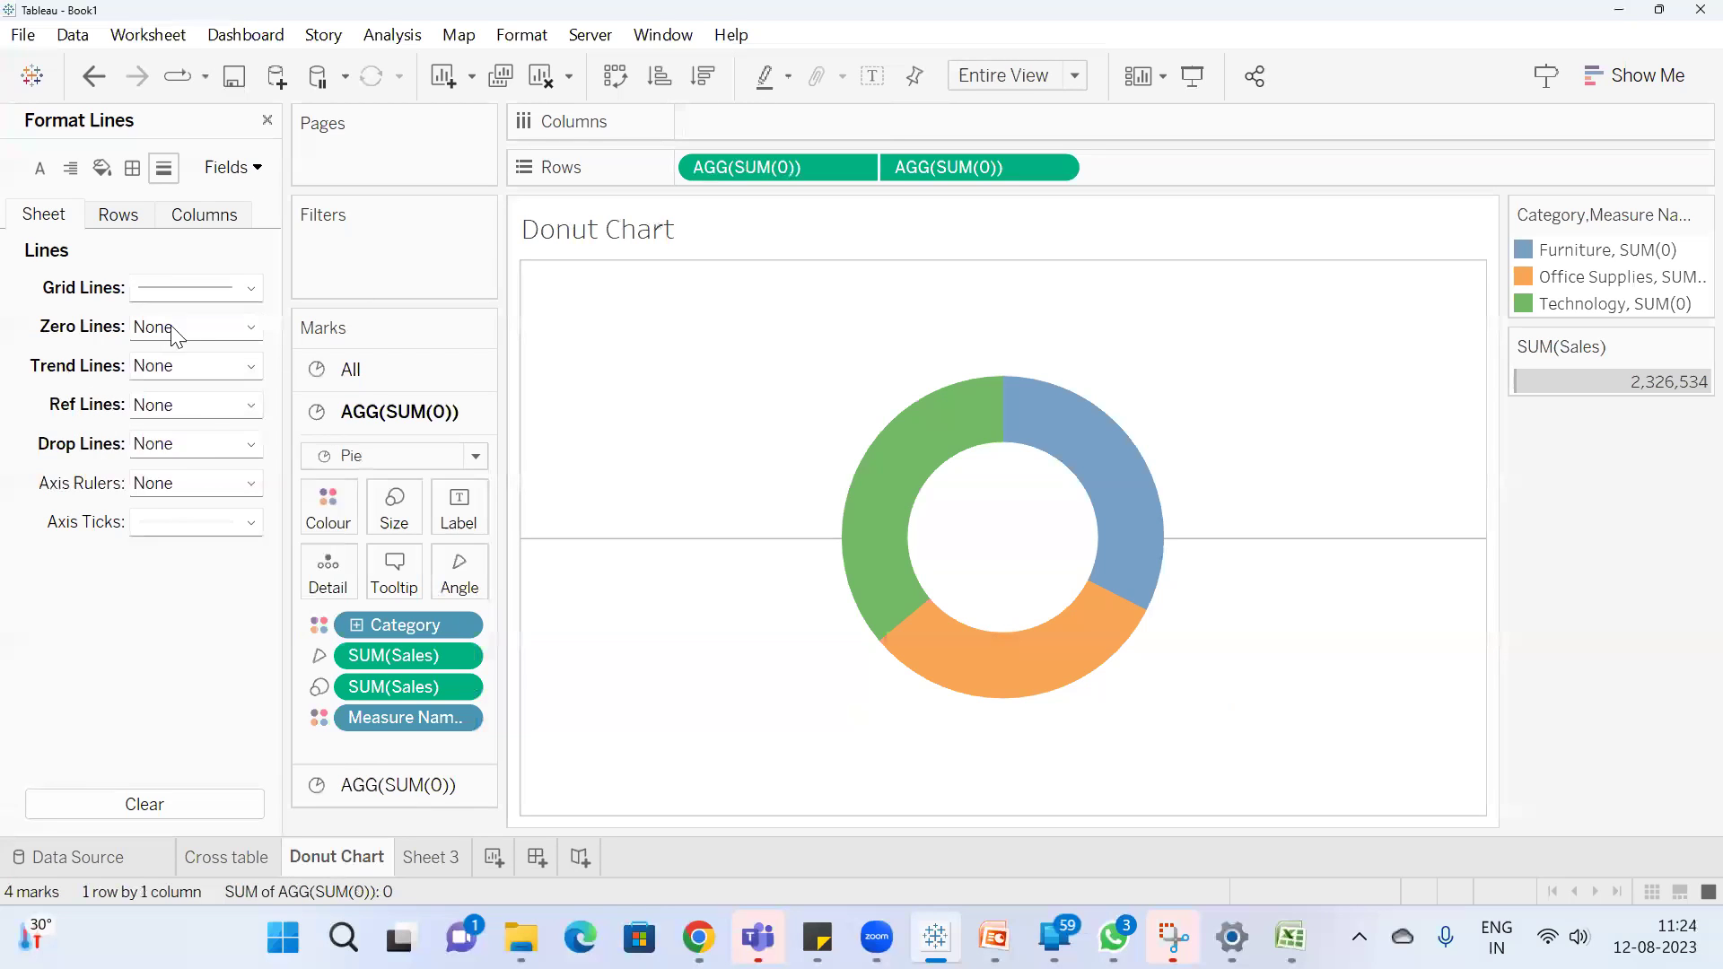
left_click(199, 297)
left_click(200, 323)
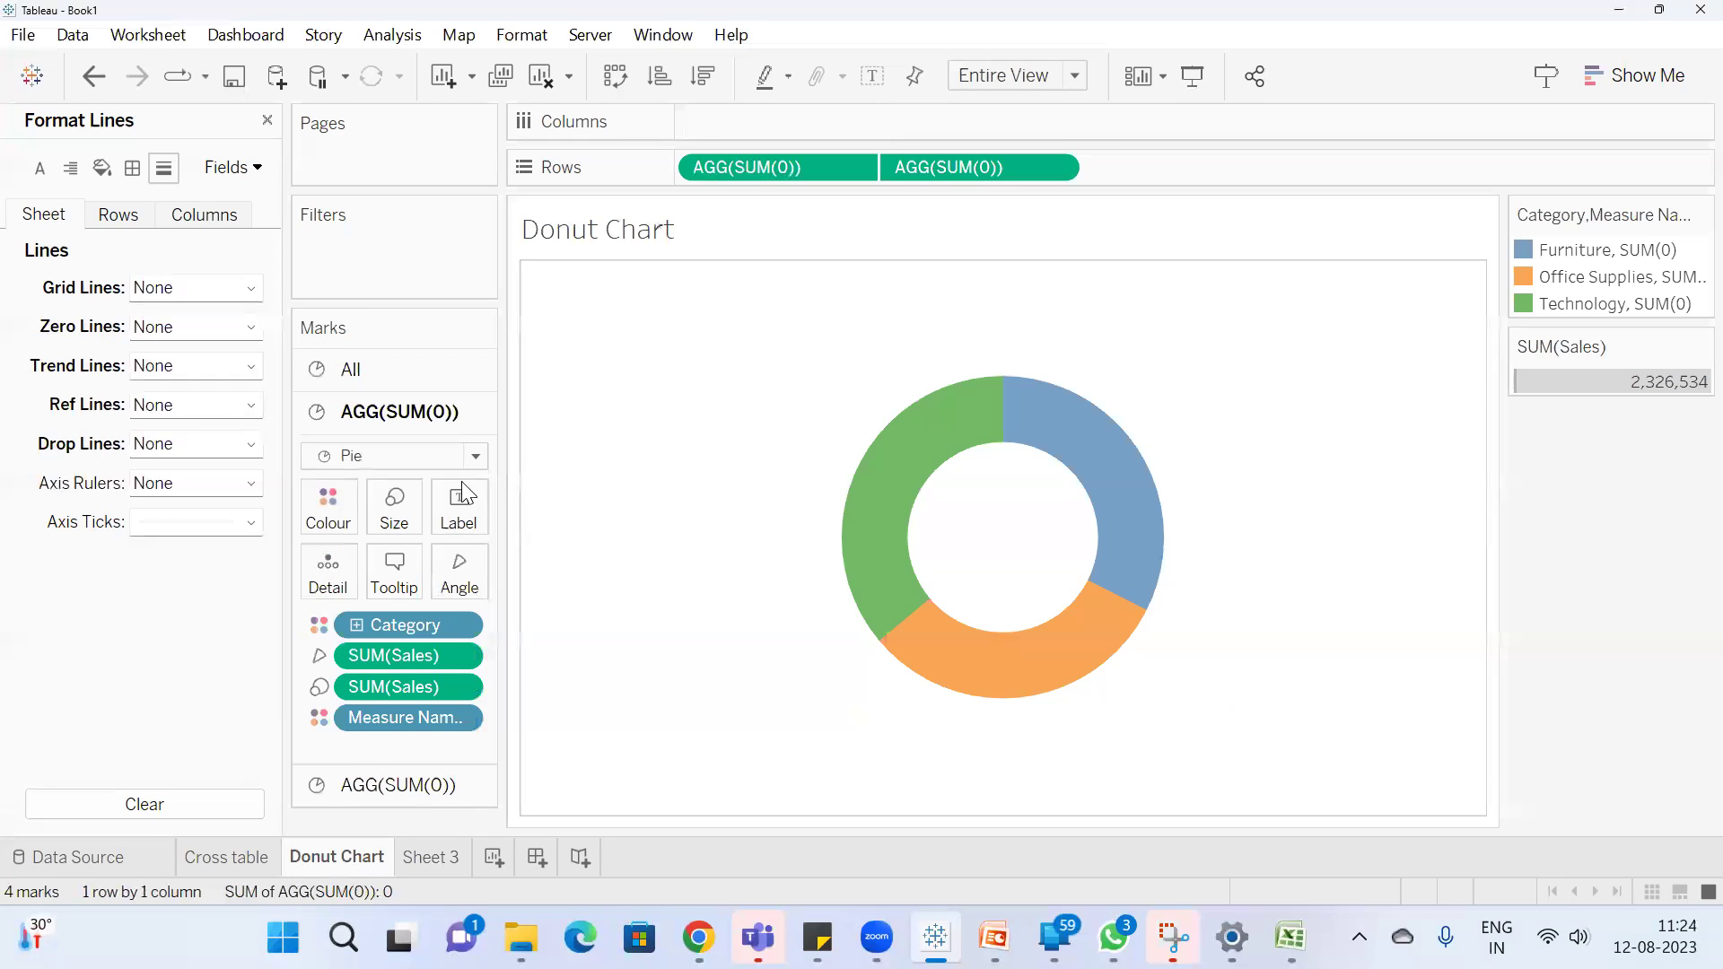
Return to Sheet 3 and examine the drop line of the September 2020 point
left_click(431, 858)
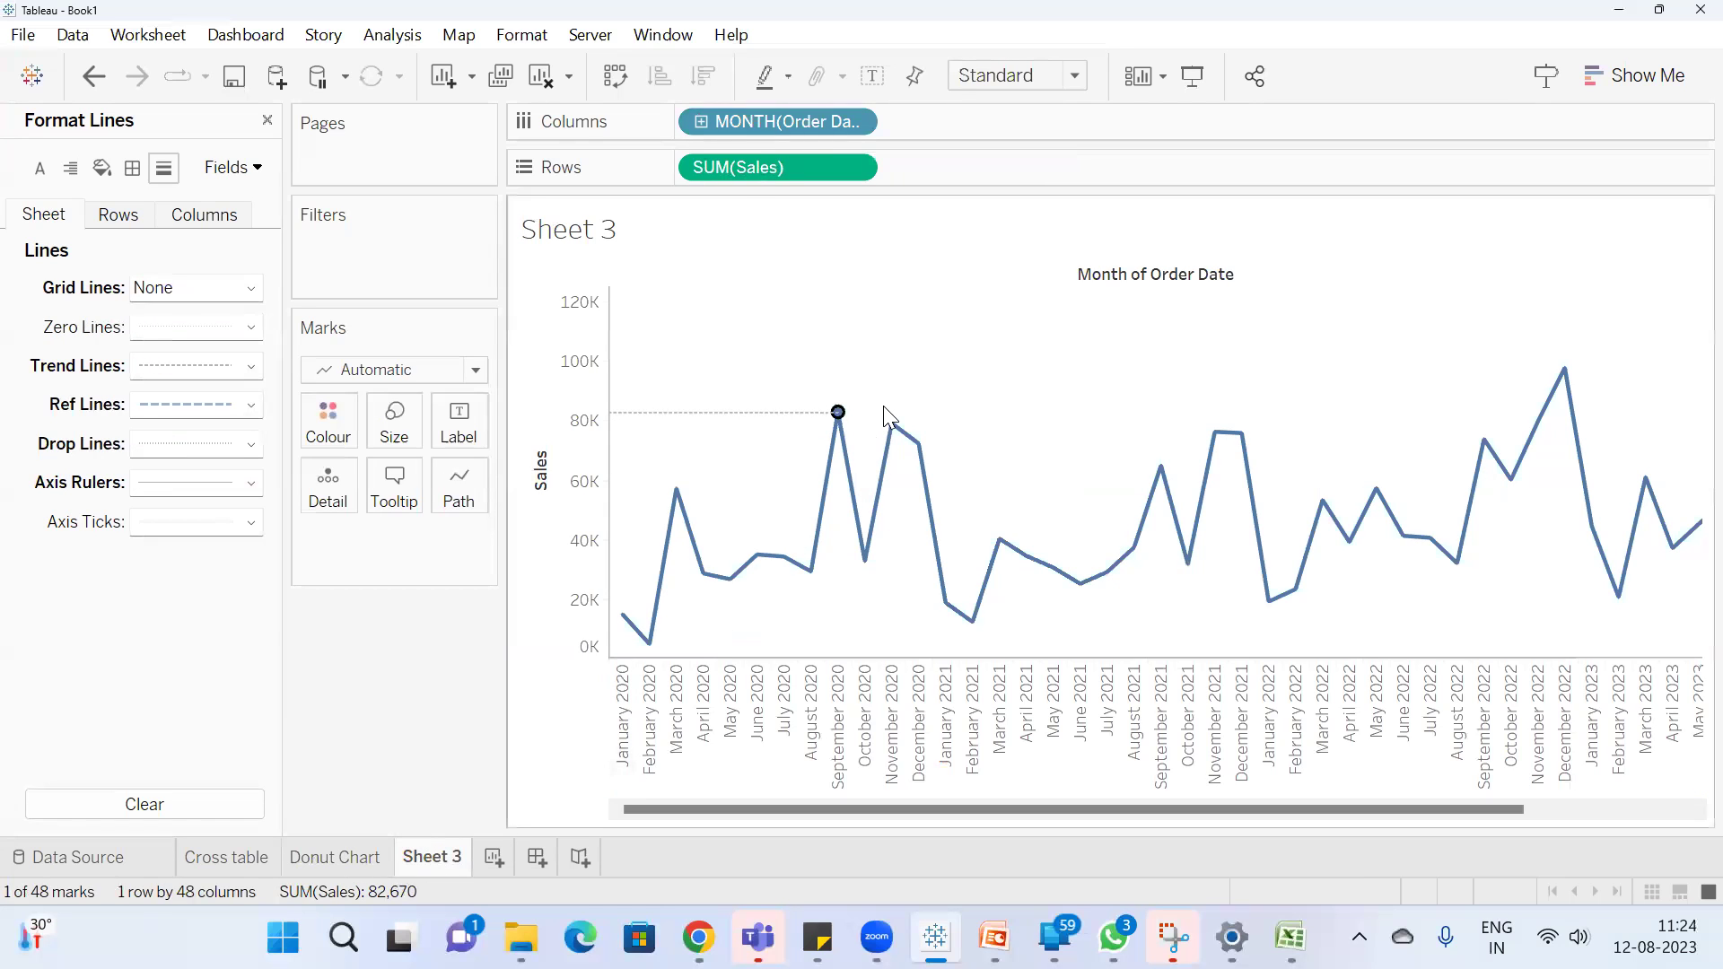
mouse_move(832, 432)
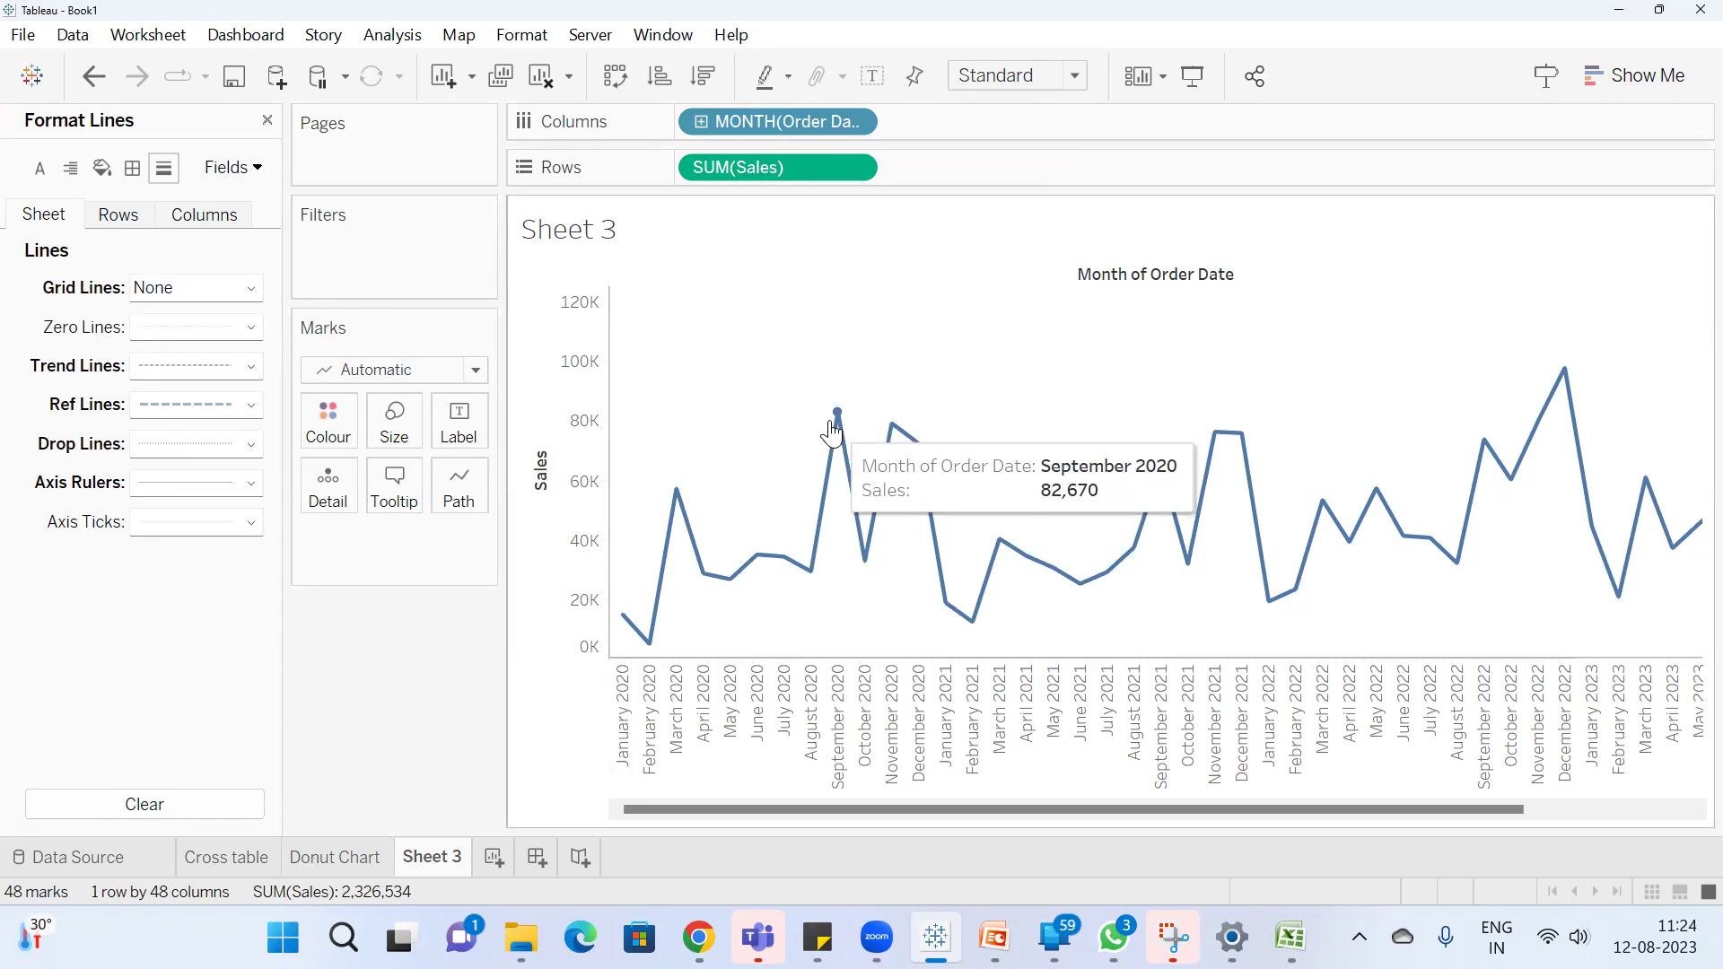
left_click(834, 427)
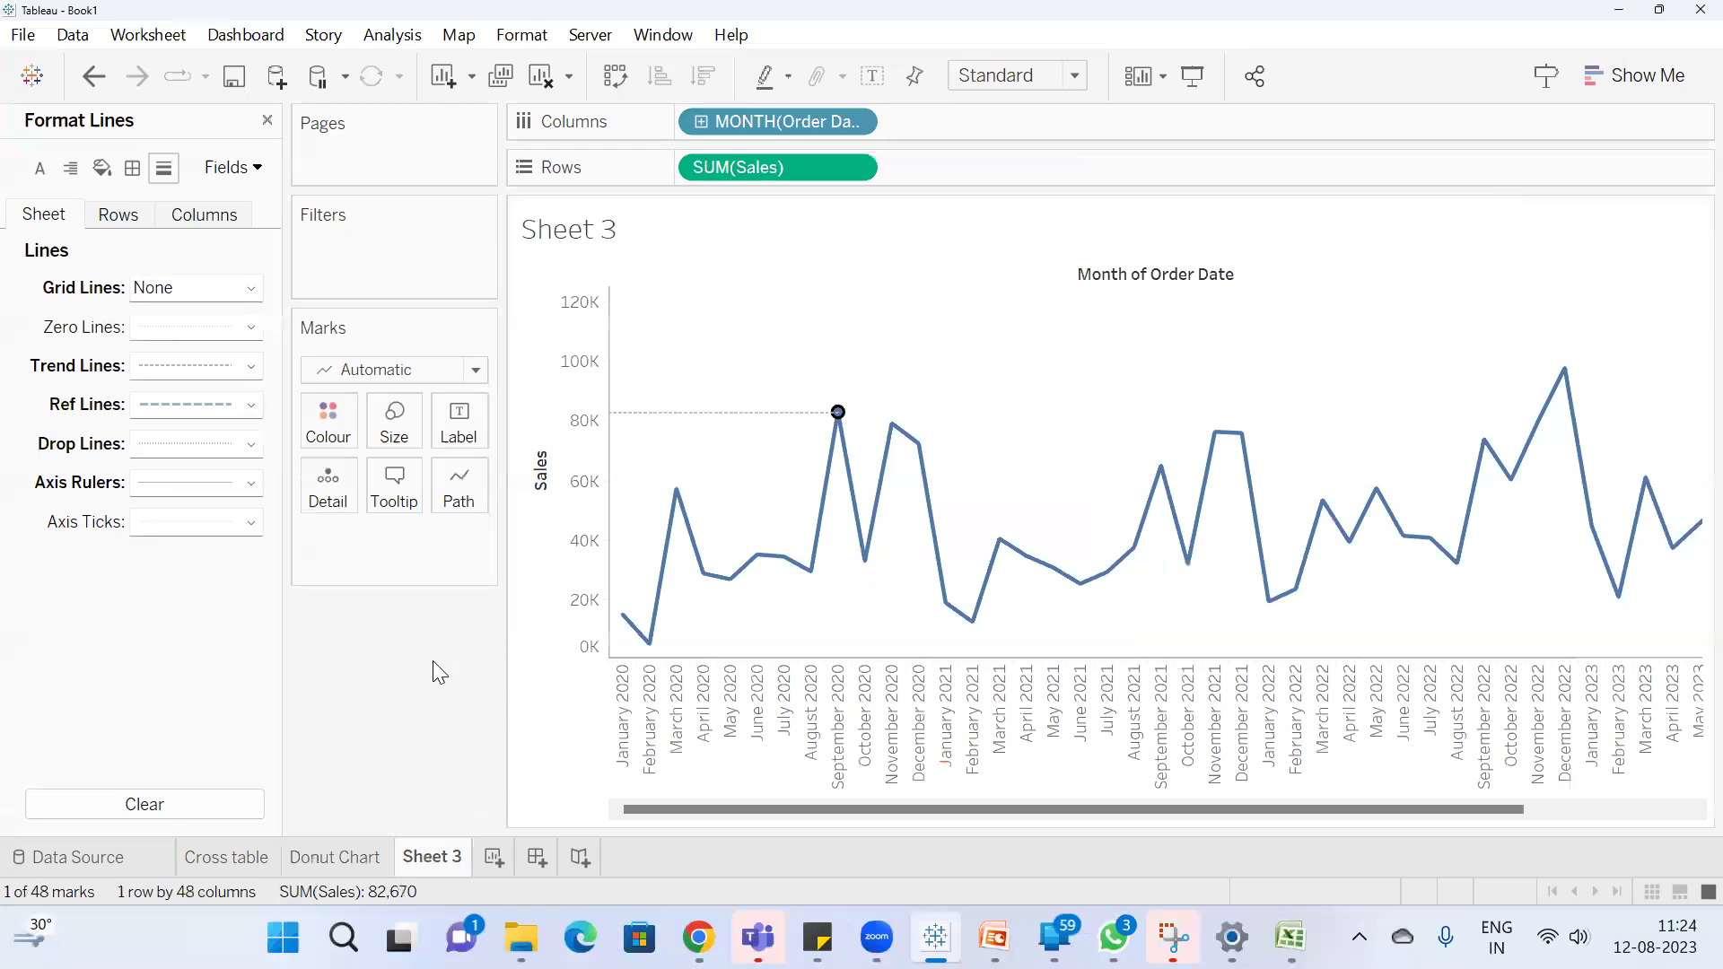
left_click(531, 300)
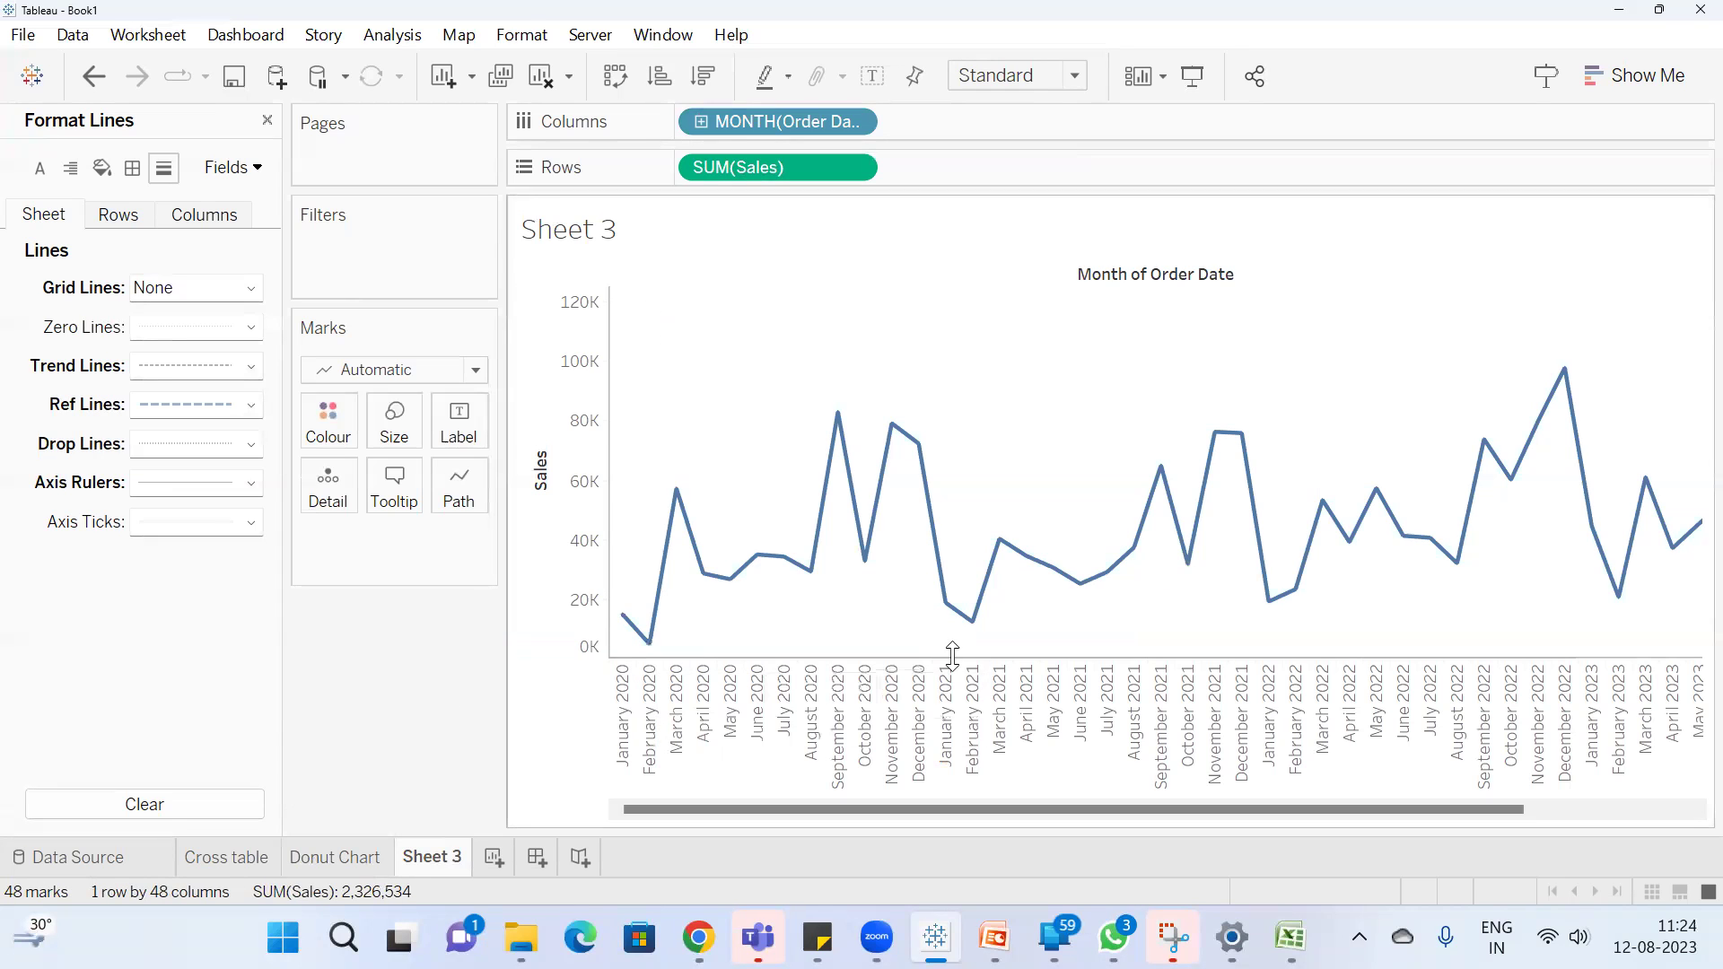
Try a thick dashed style on the line chart's axis rulers, and set the rulers to None
left_click(201, 485)
left_click(235, 579)
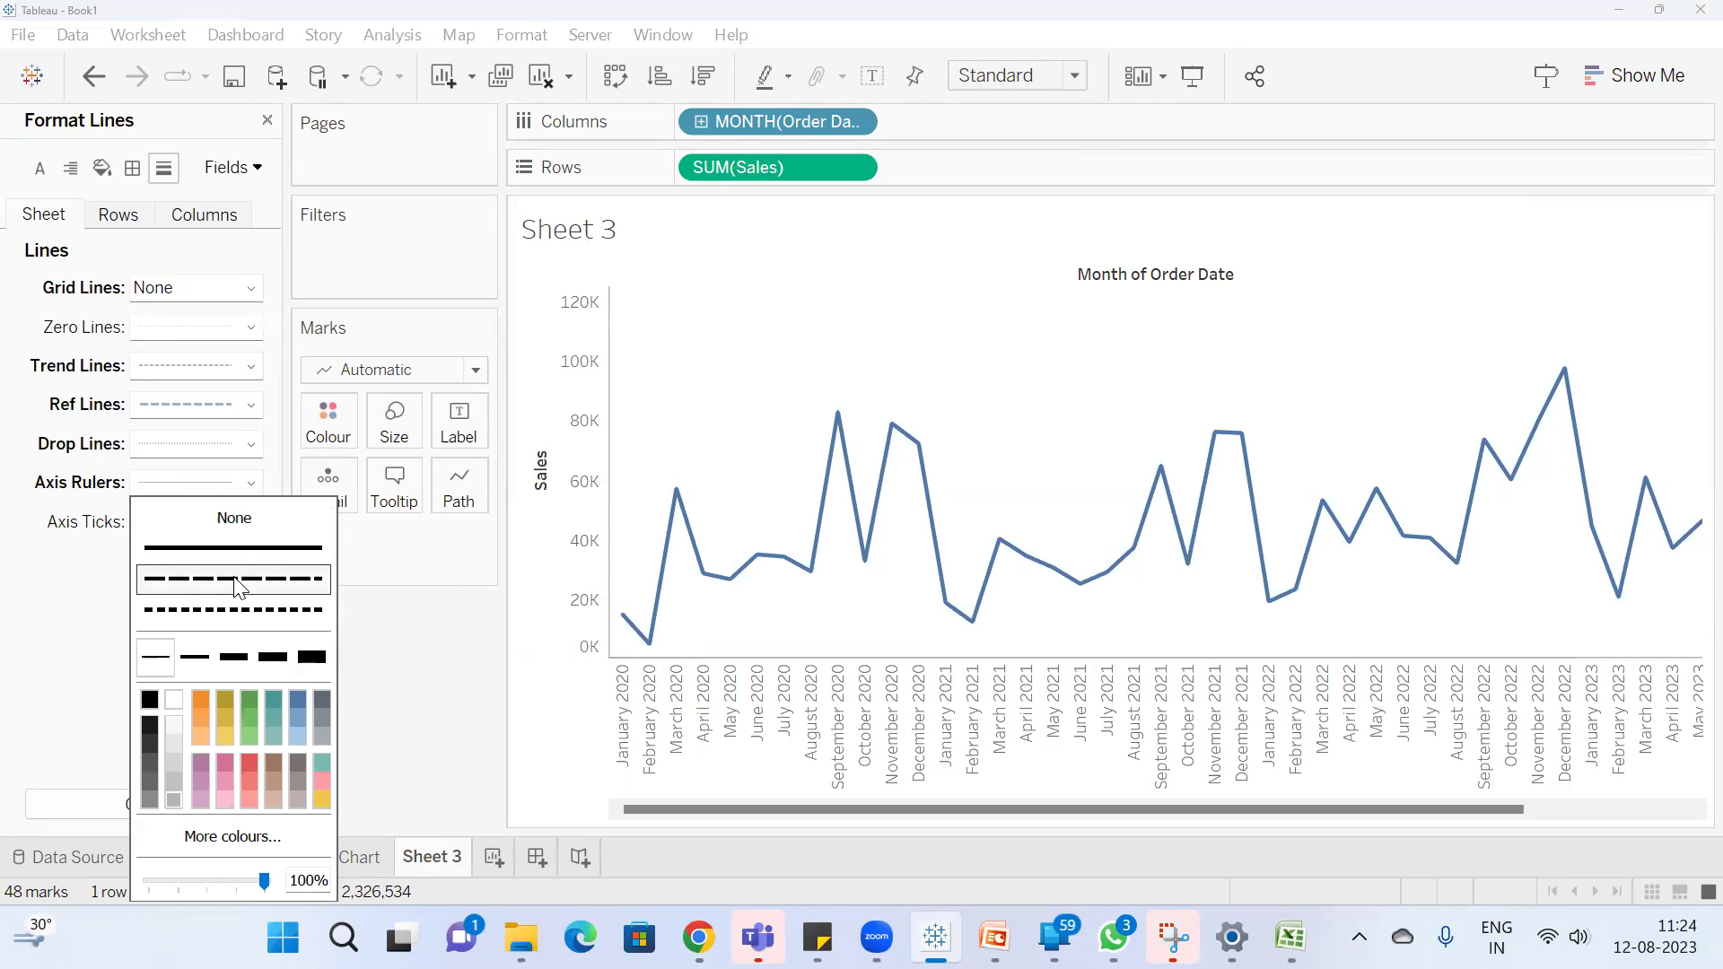
left_click(249, 668)
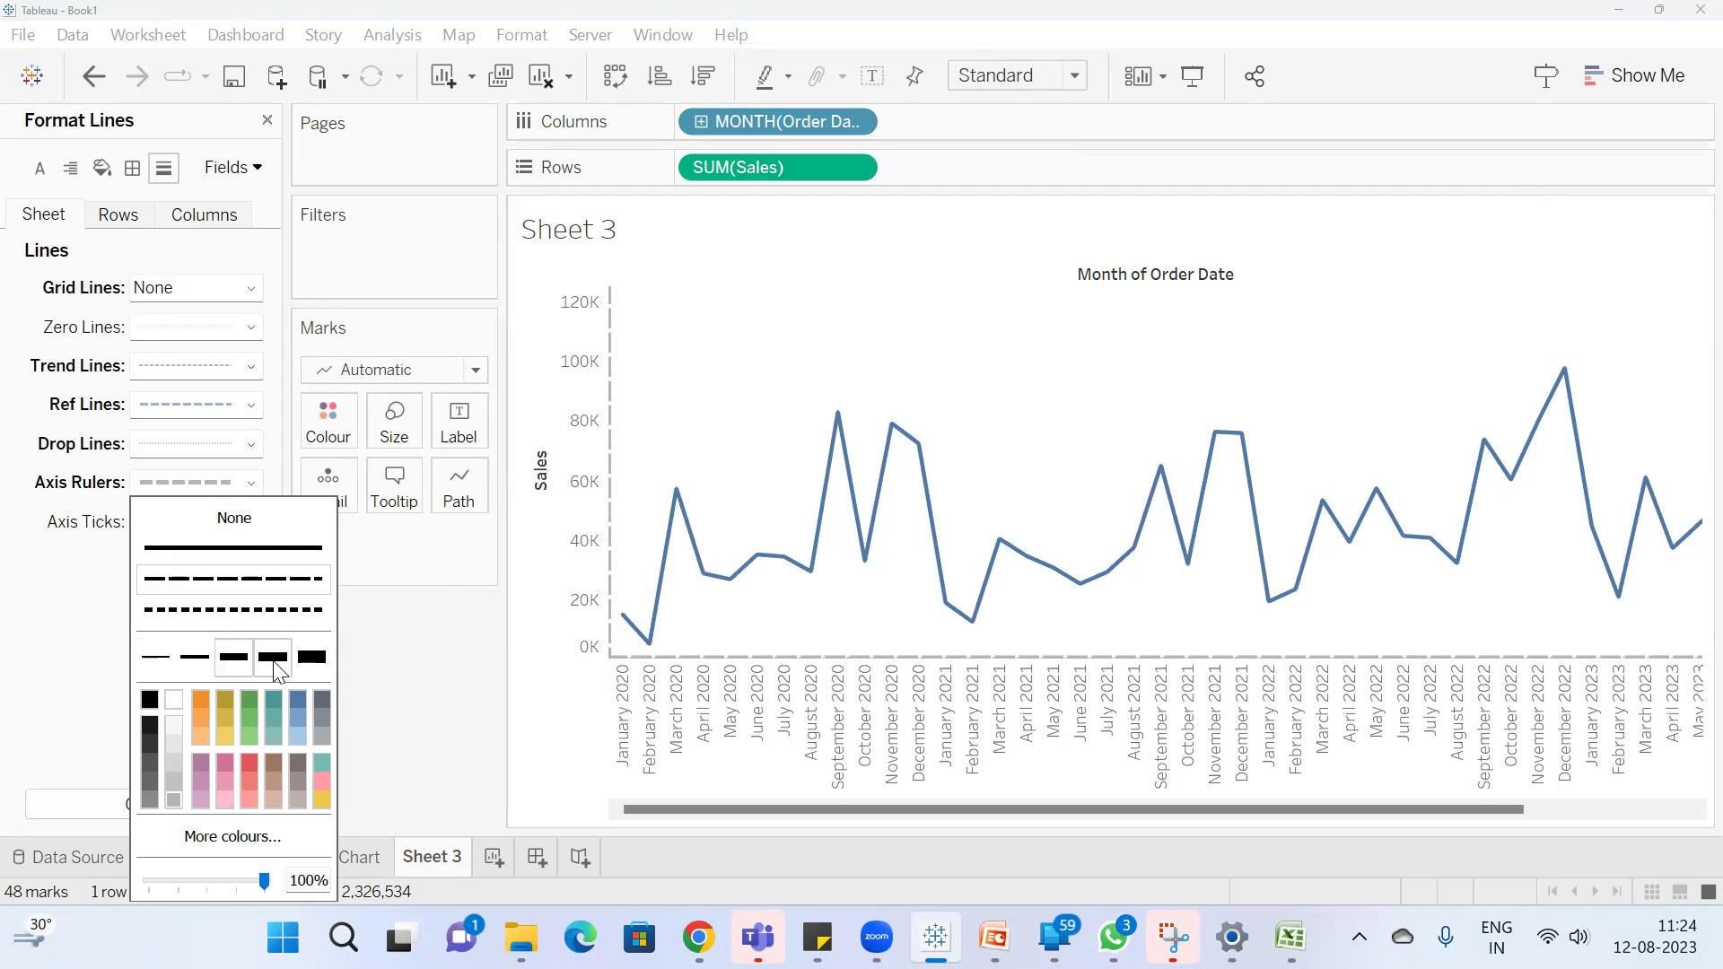
left_click(260, 667)
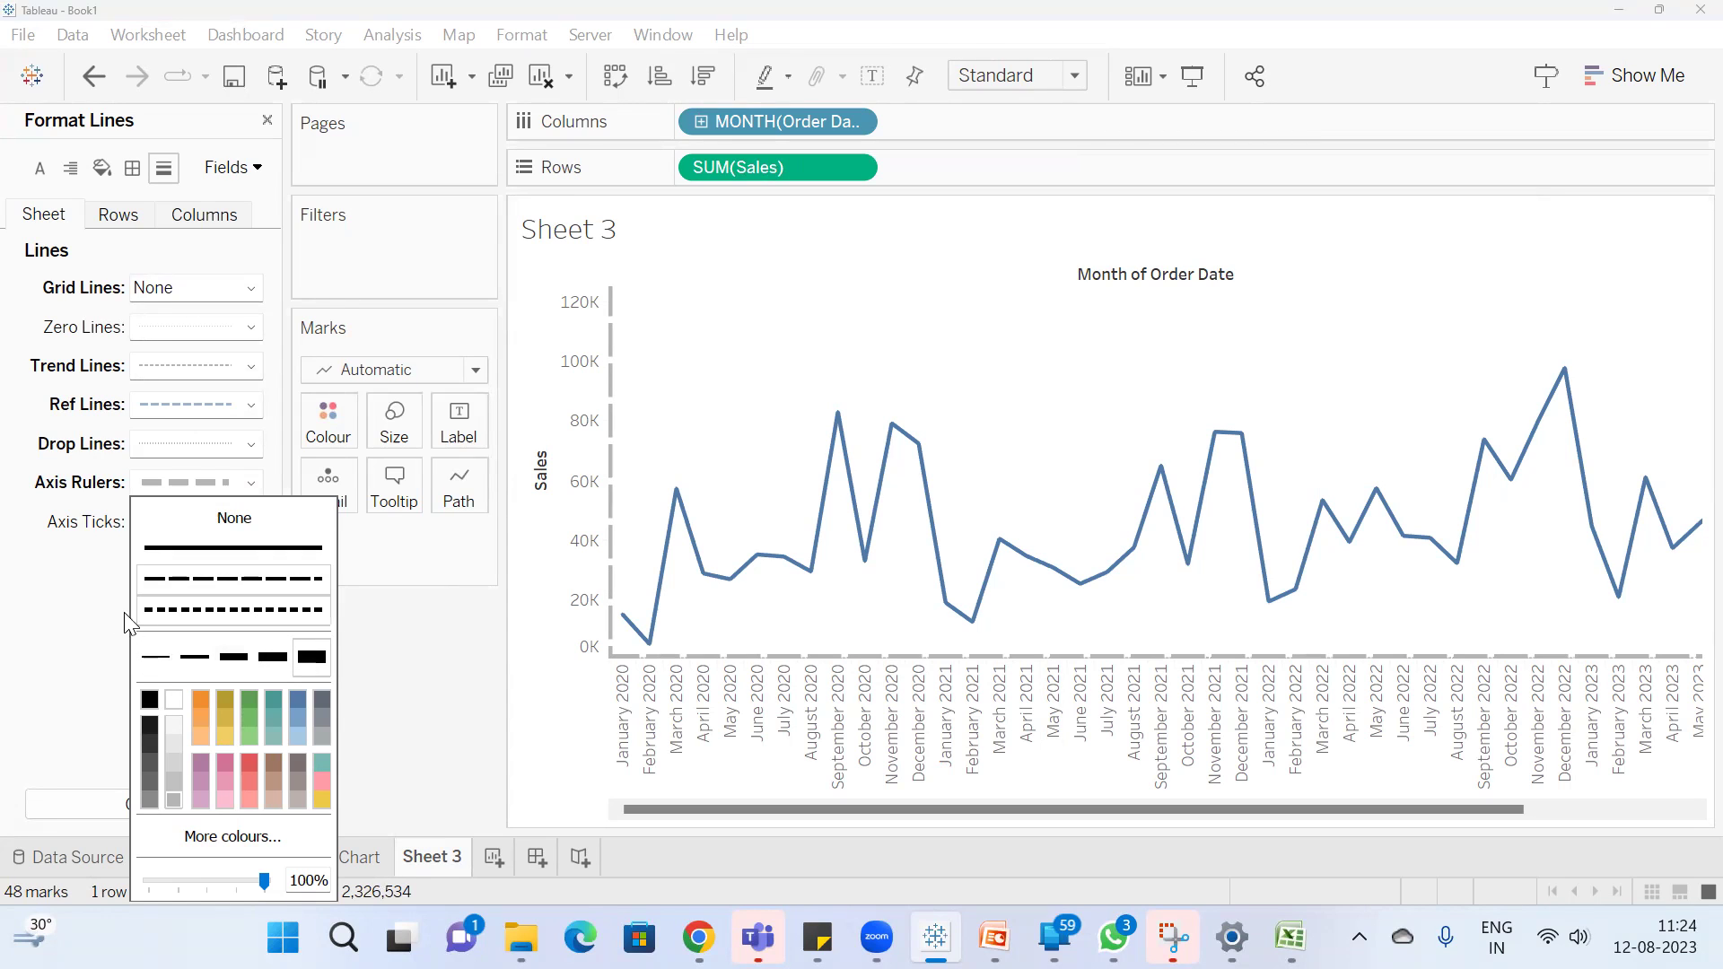
left_click(228, 526)
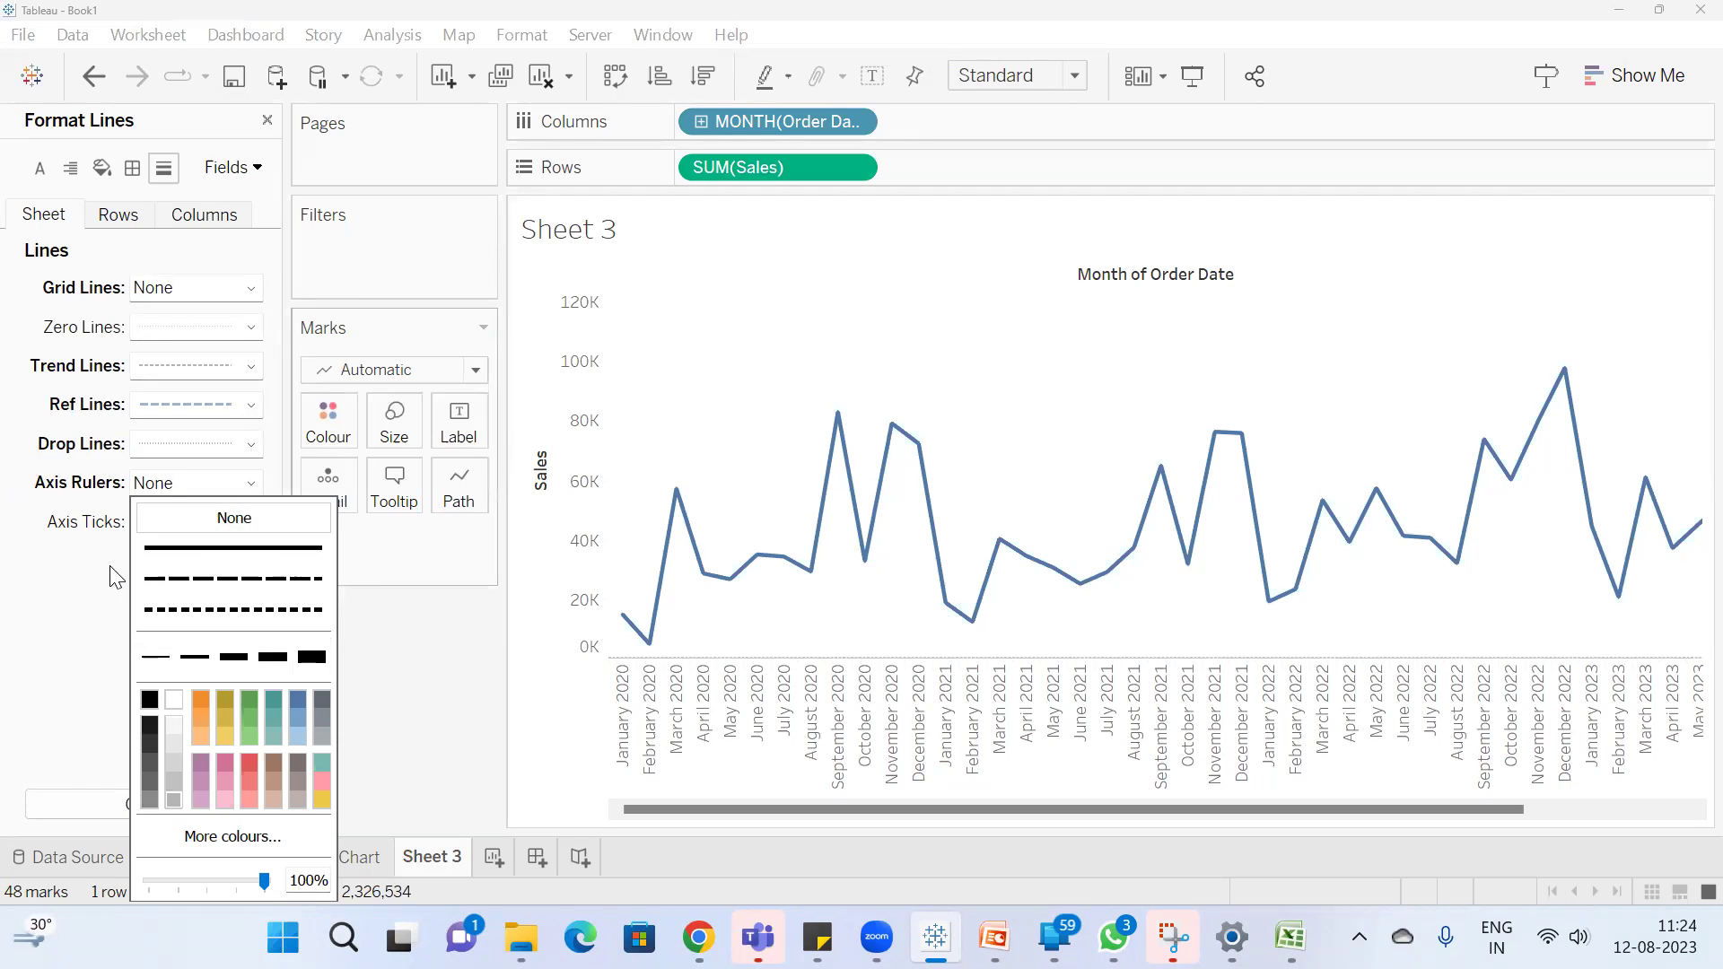
left_click(34, 579)
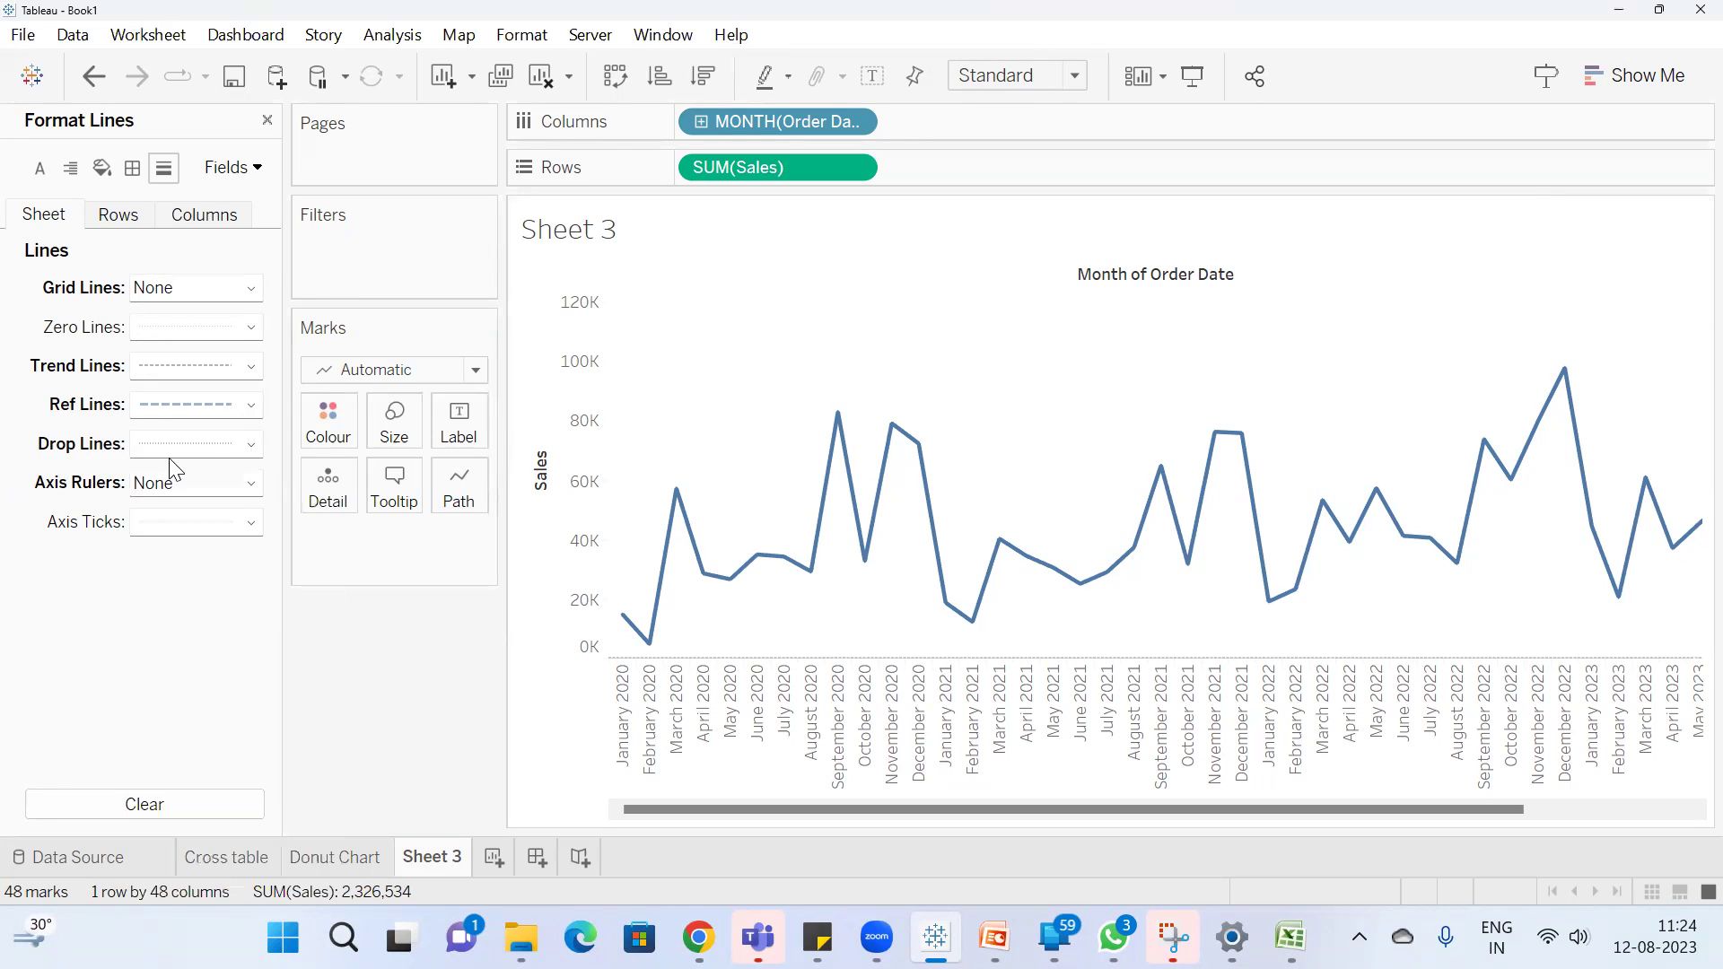
Set the line chart's drop lines and zero lines to None
left_click(207, 452)
left_click(206, 477)
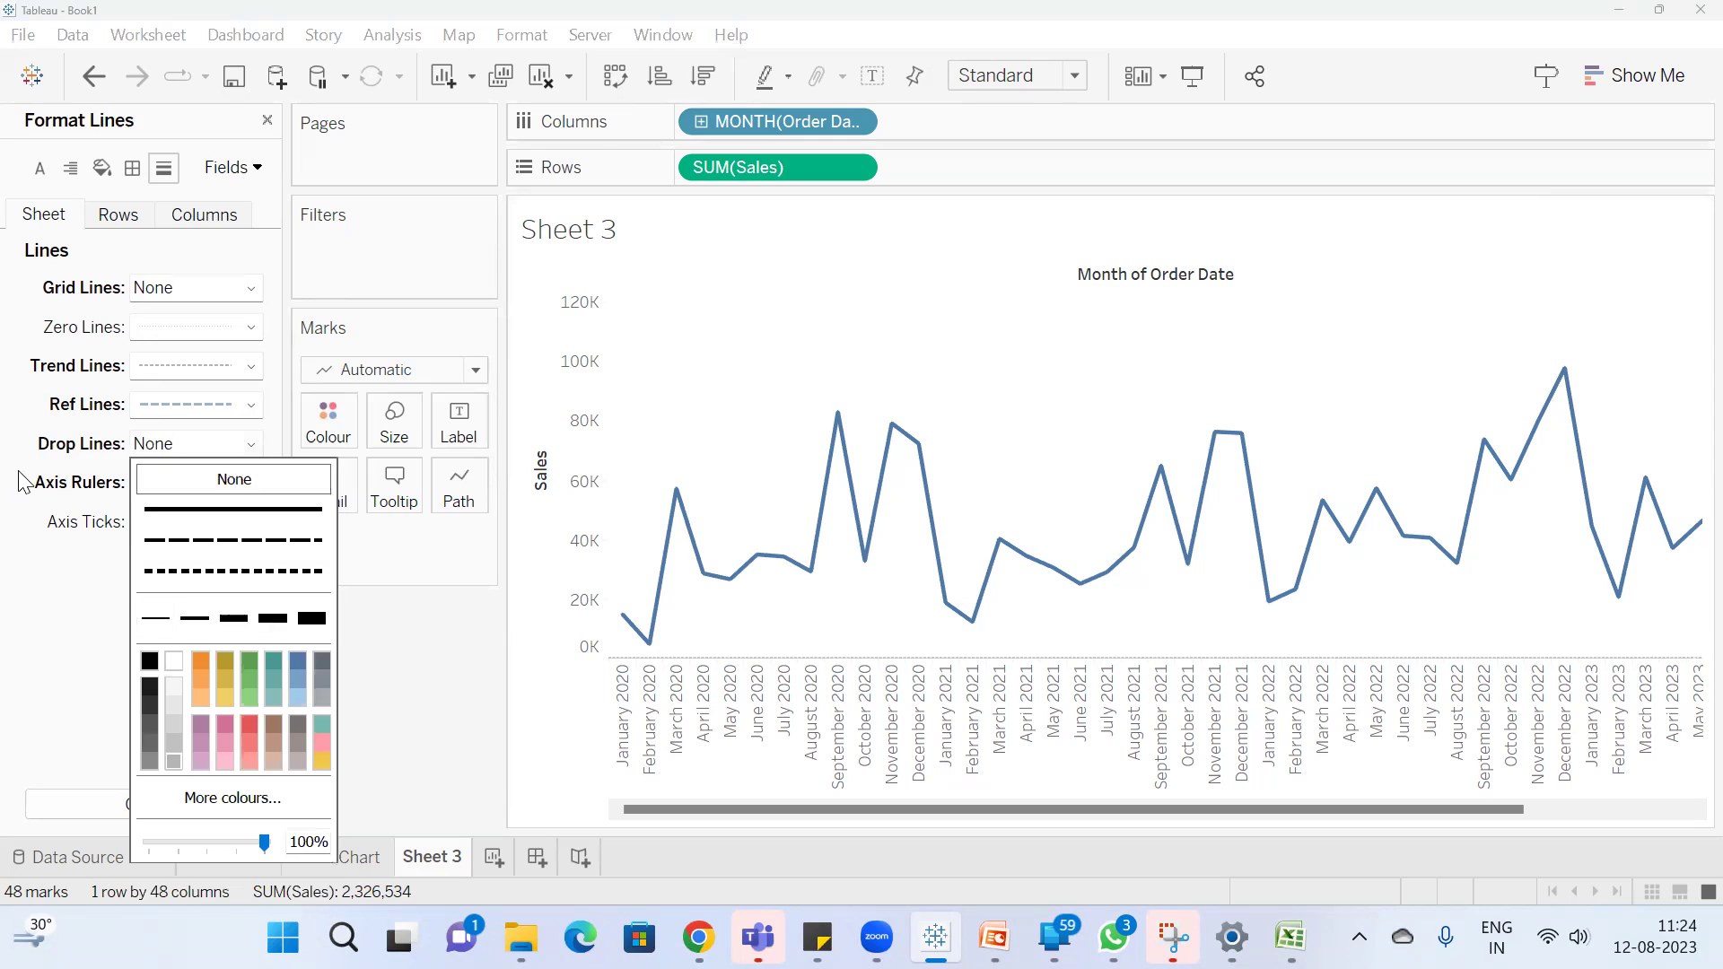
left_click(40, 473)
left_click(193, 334)
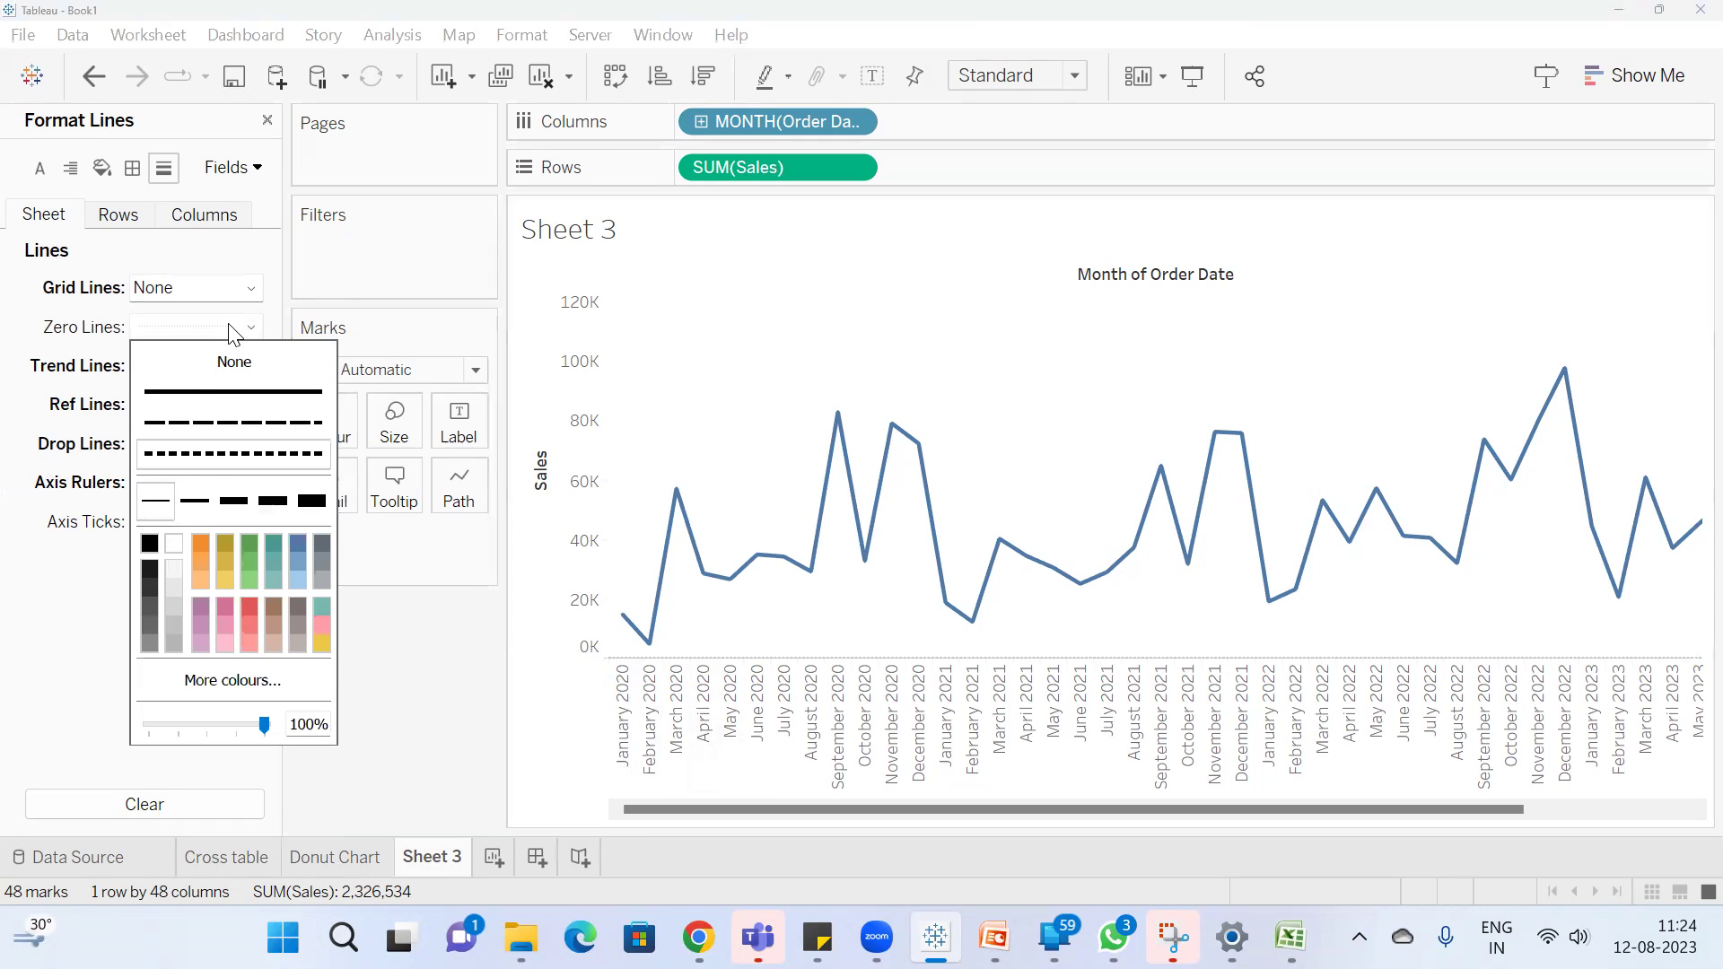
left_click(232, 359)
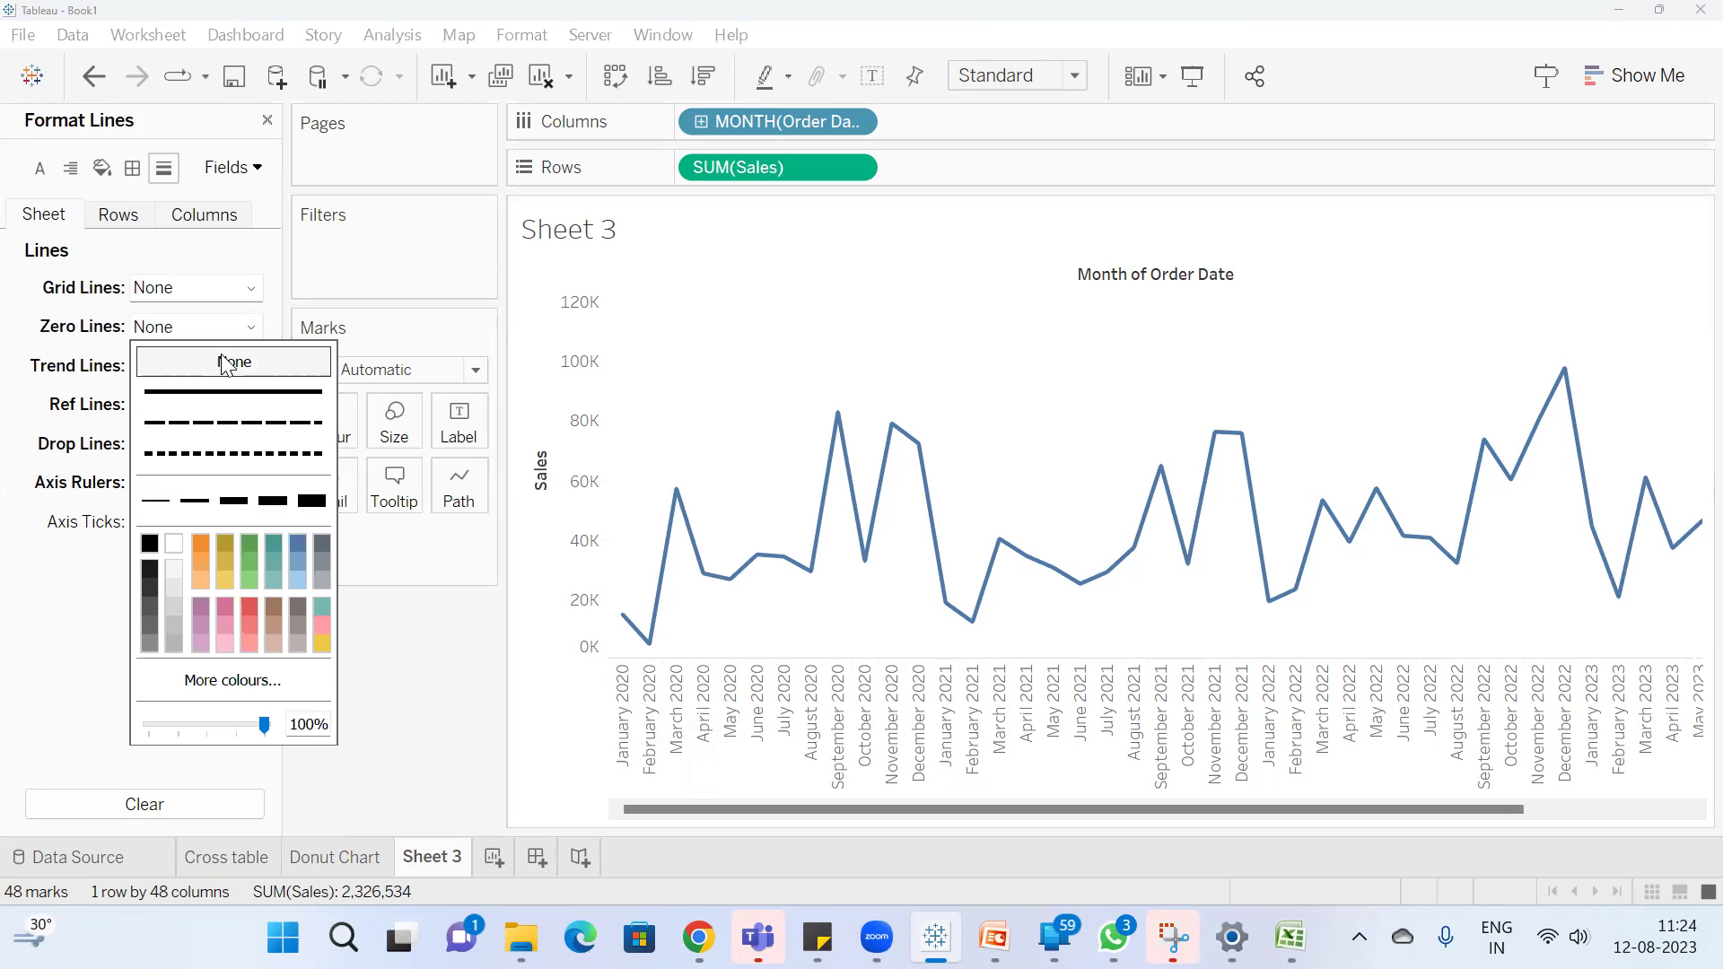
left_click(7, 422)
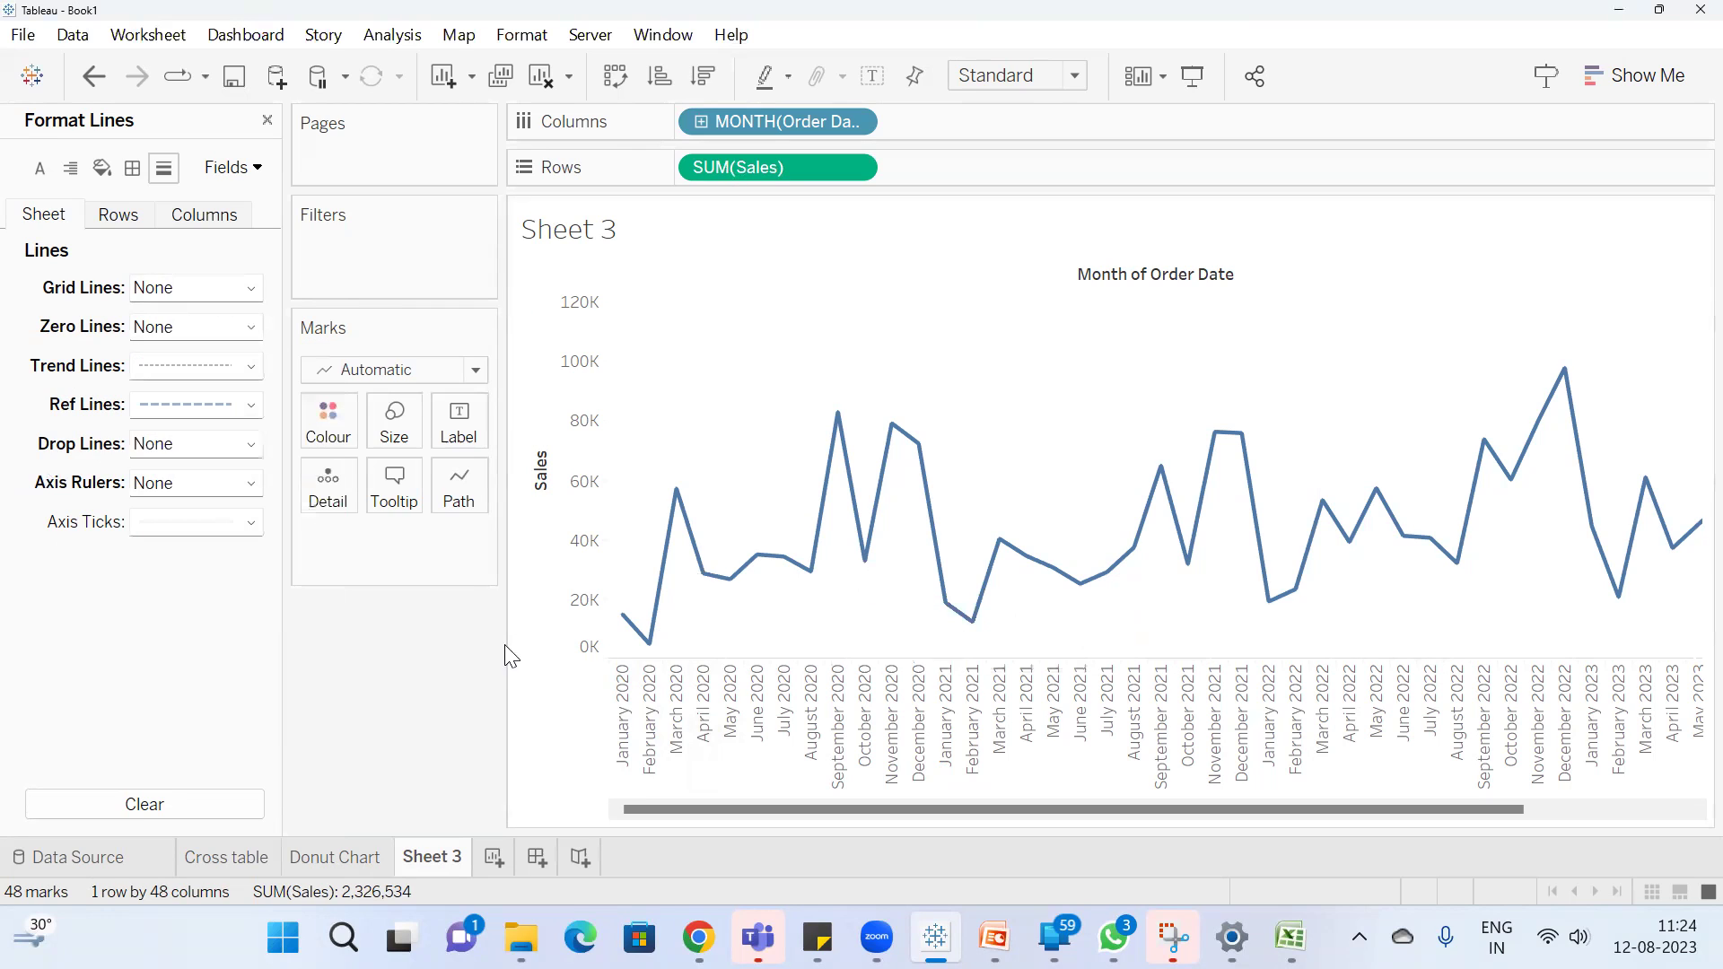
Add orange axis ticks to the monthly sales line chart
left_click(207, 526)
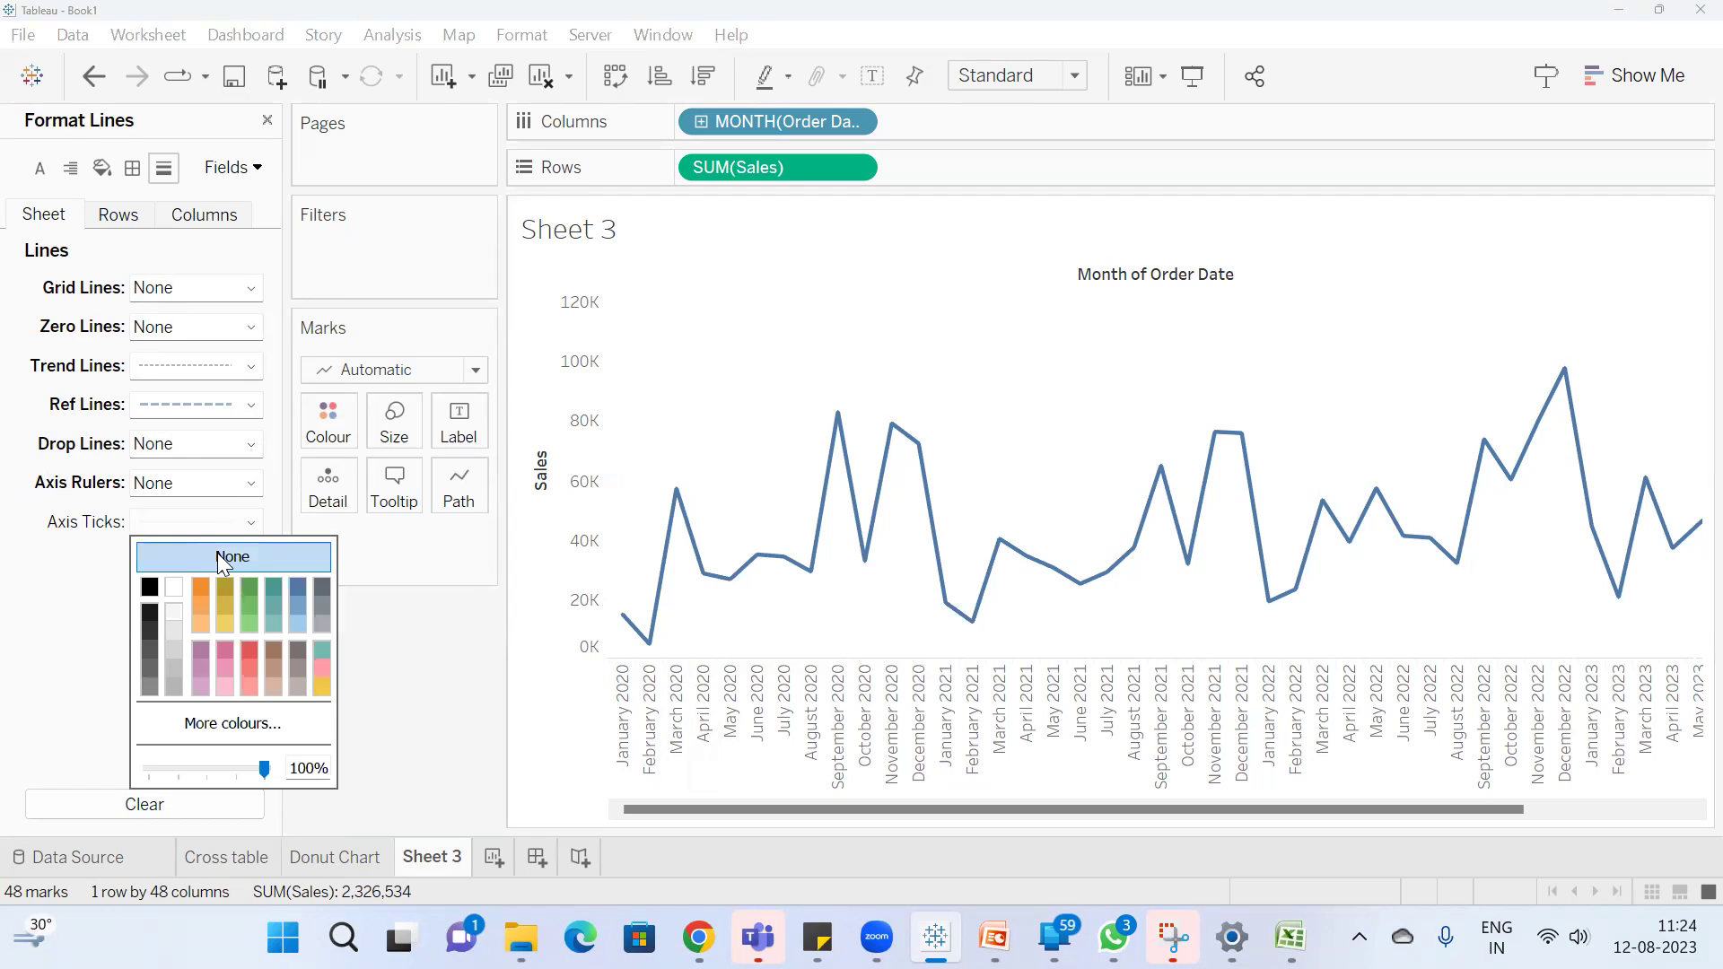
left_click(203, 580)
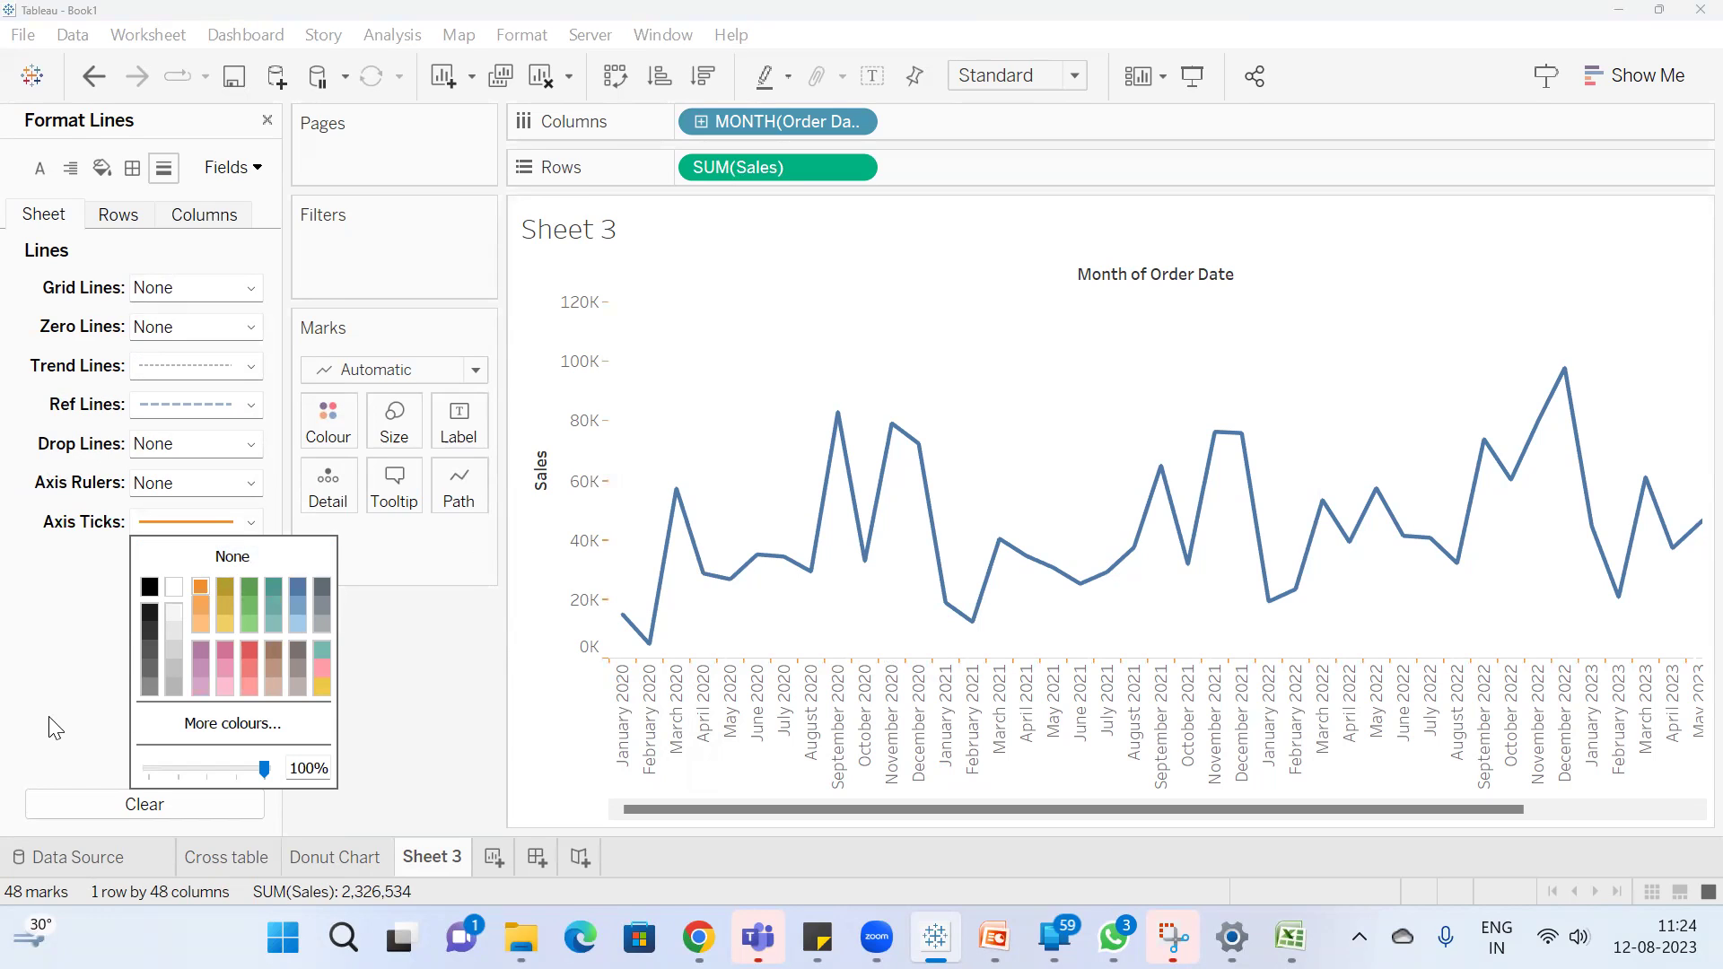
left_click(84, 699)
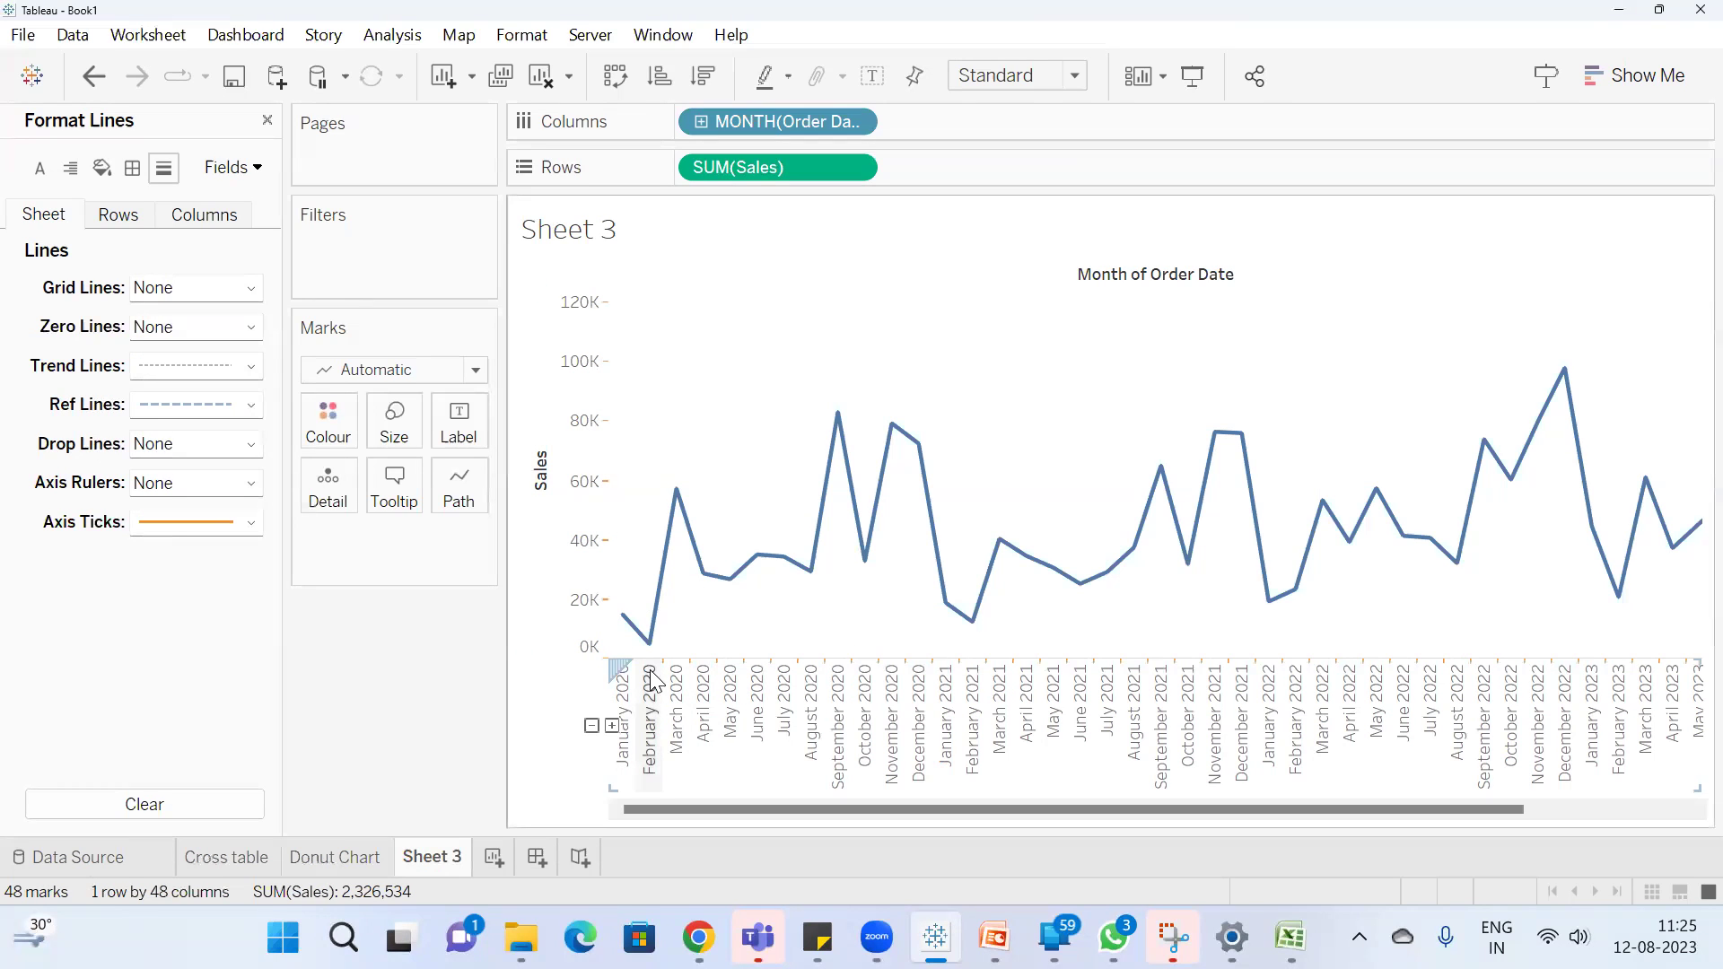
Recolour the axis ticks green and then grey
left_click(241, 526)
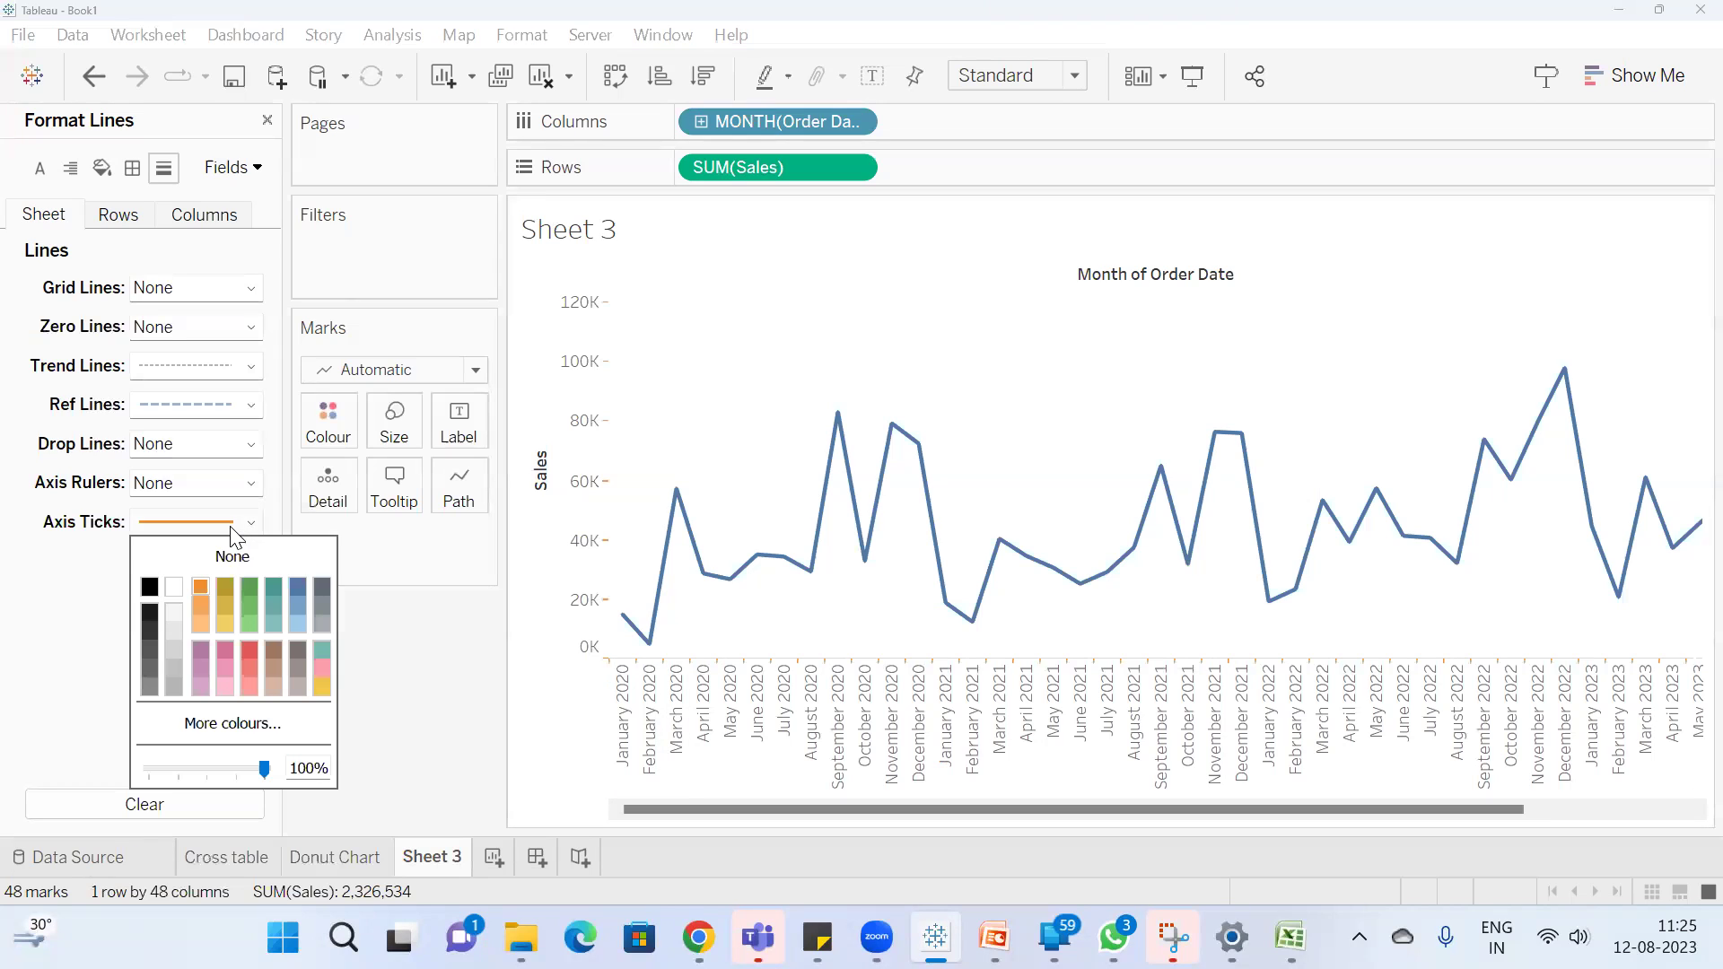
left_click(249, 586)
left_click(379, 688)
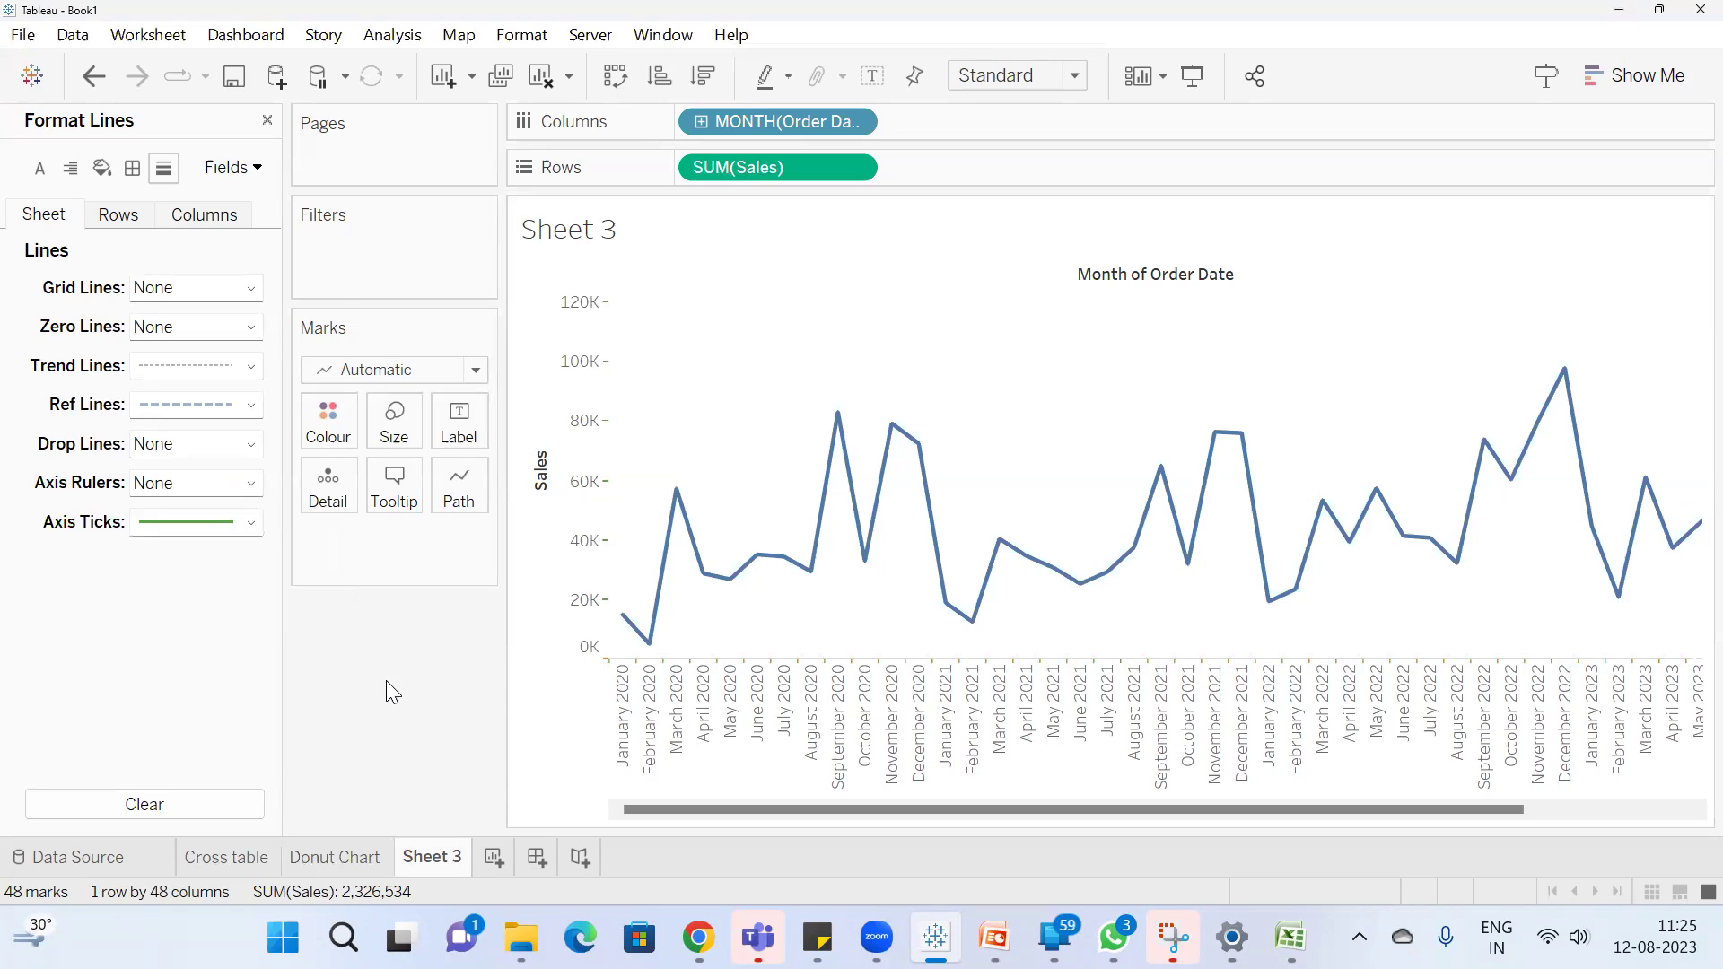
left_click(213, 530)
left_click(174, 687)
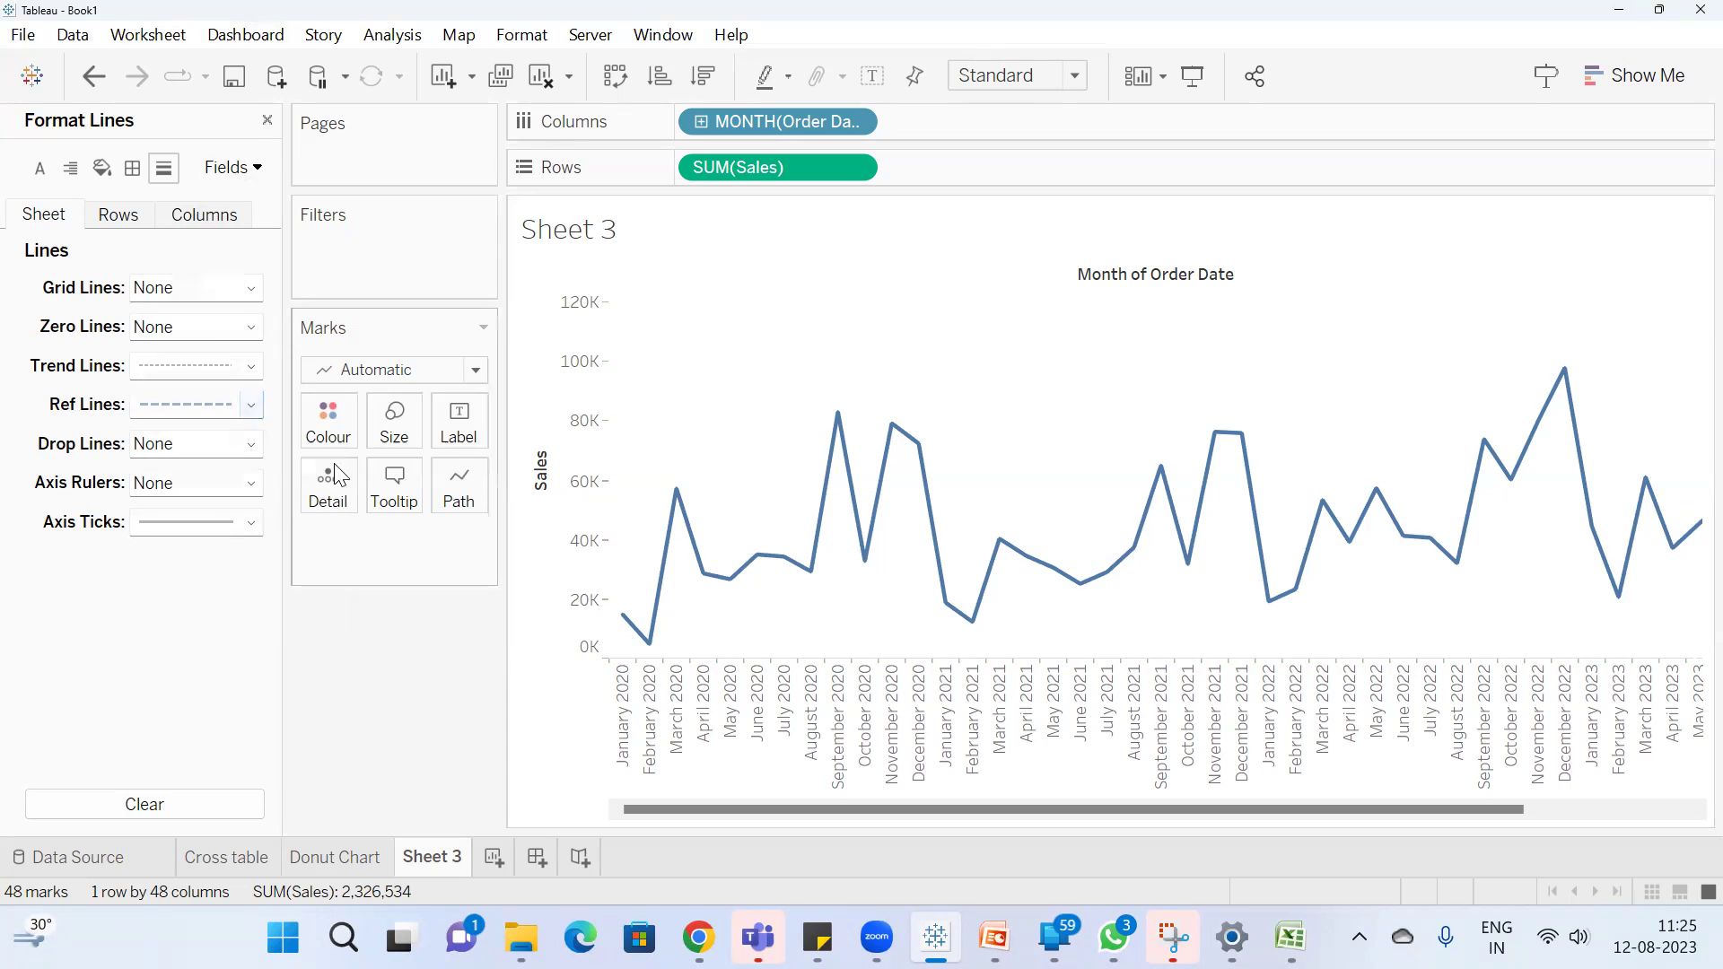
Bring back the line chart's axis rulers with a solid line style
left_click(205, 485)
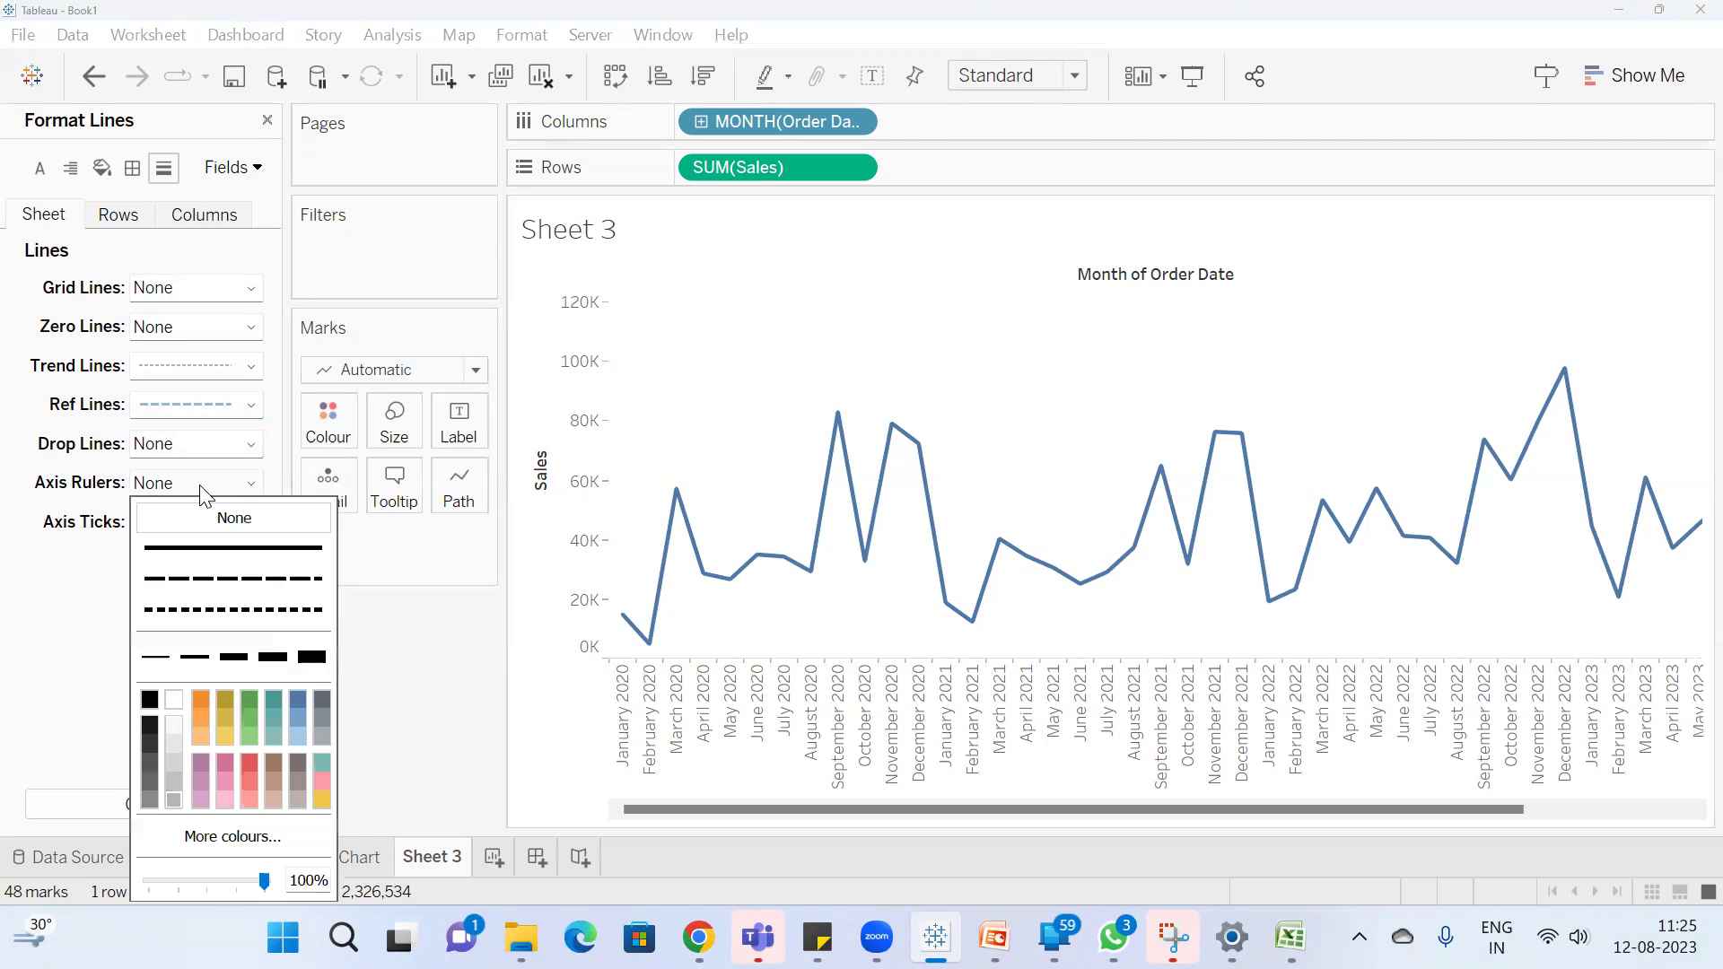
left_click(167, 476)
left_click(171, 483)
left_click(191, 546)
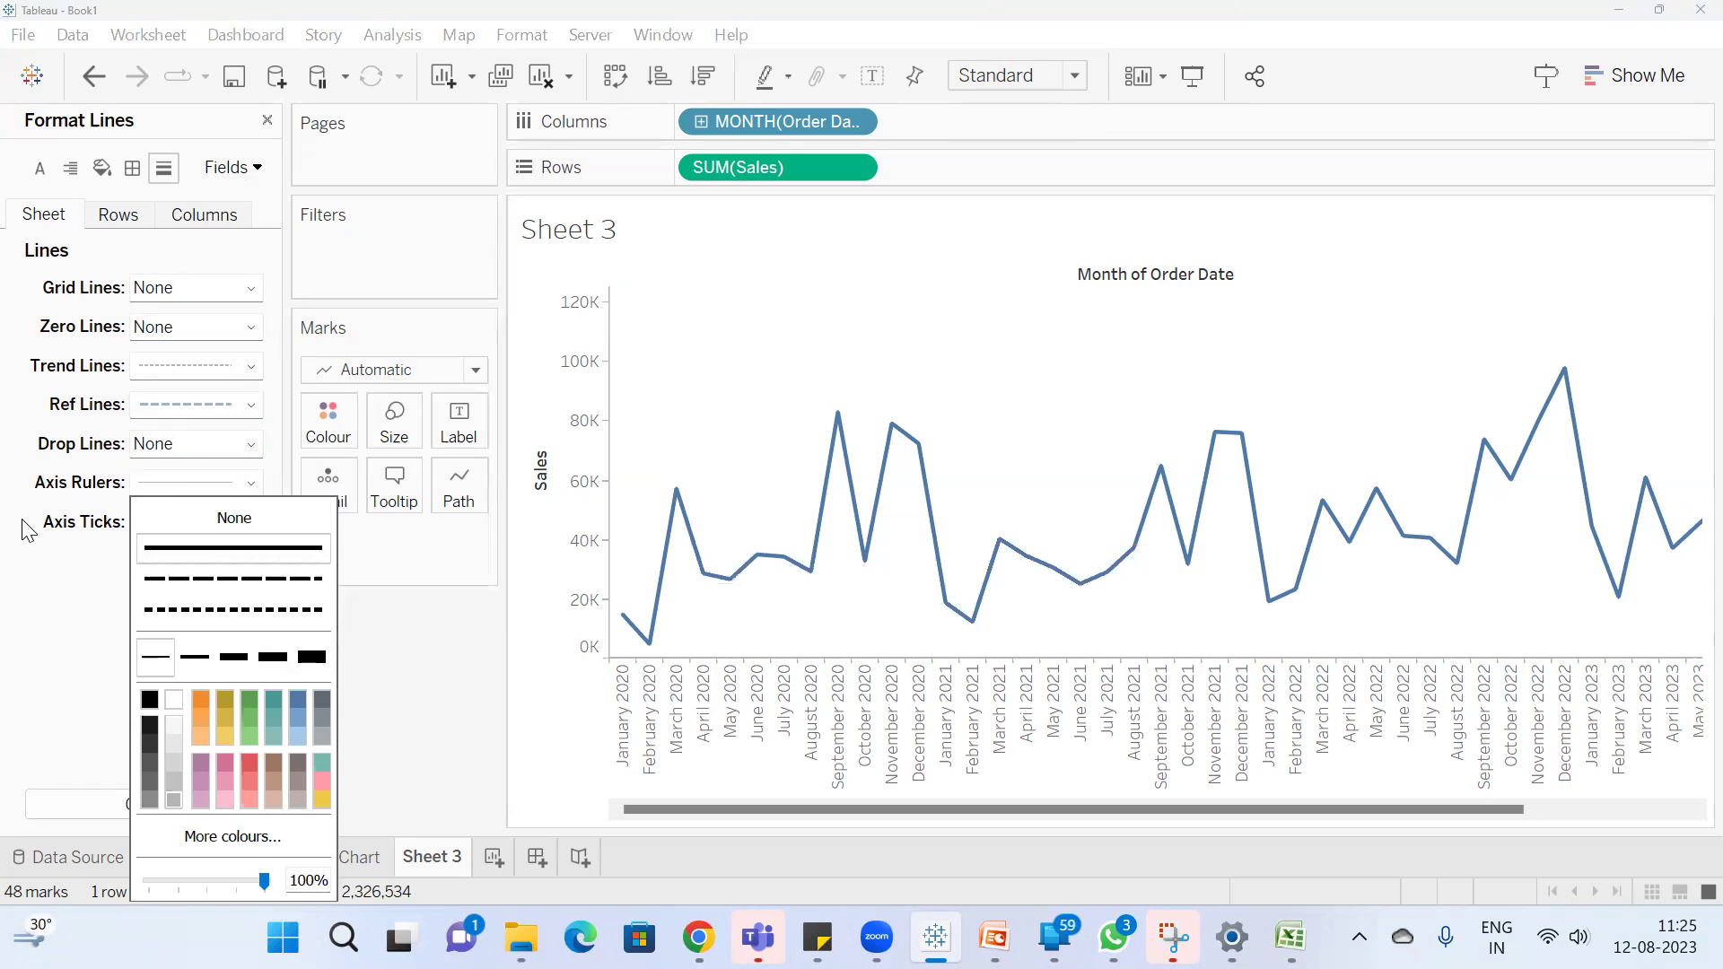
Set the axis ticks to None, and restore them in grey
left_click(187, 518)
left_click(186, 519)
left_click(206, 560)
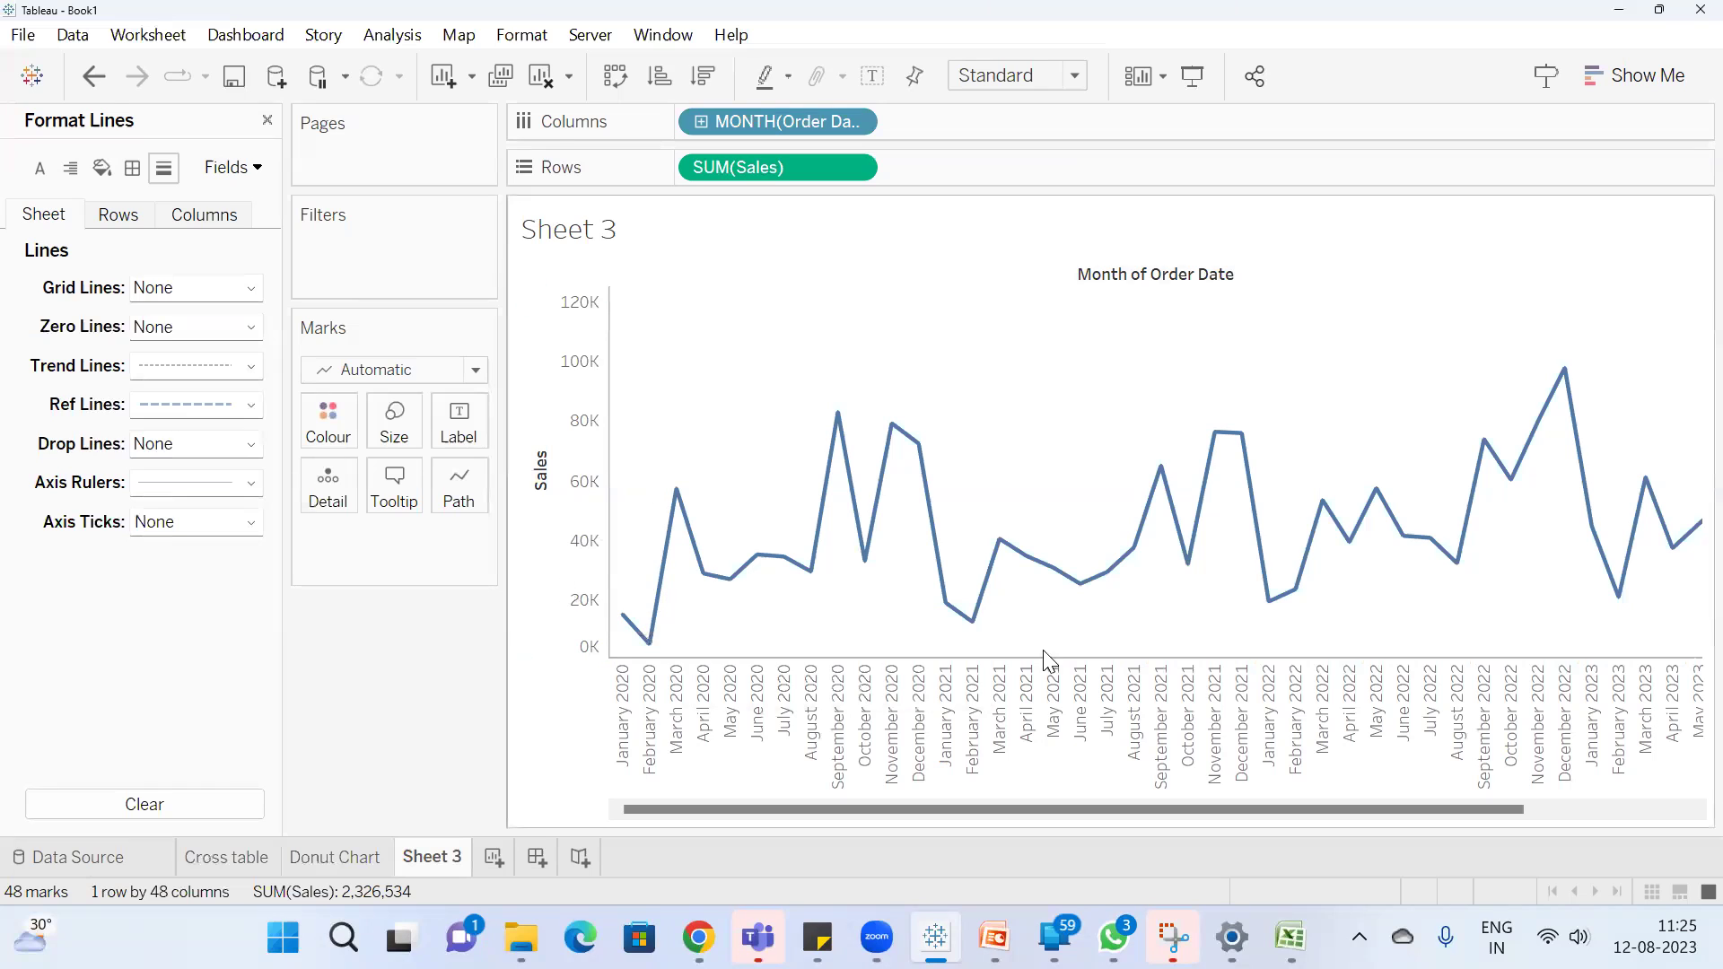
left_click(220, 528)
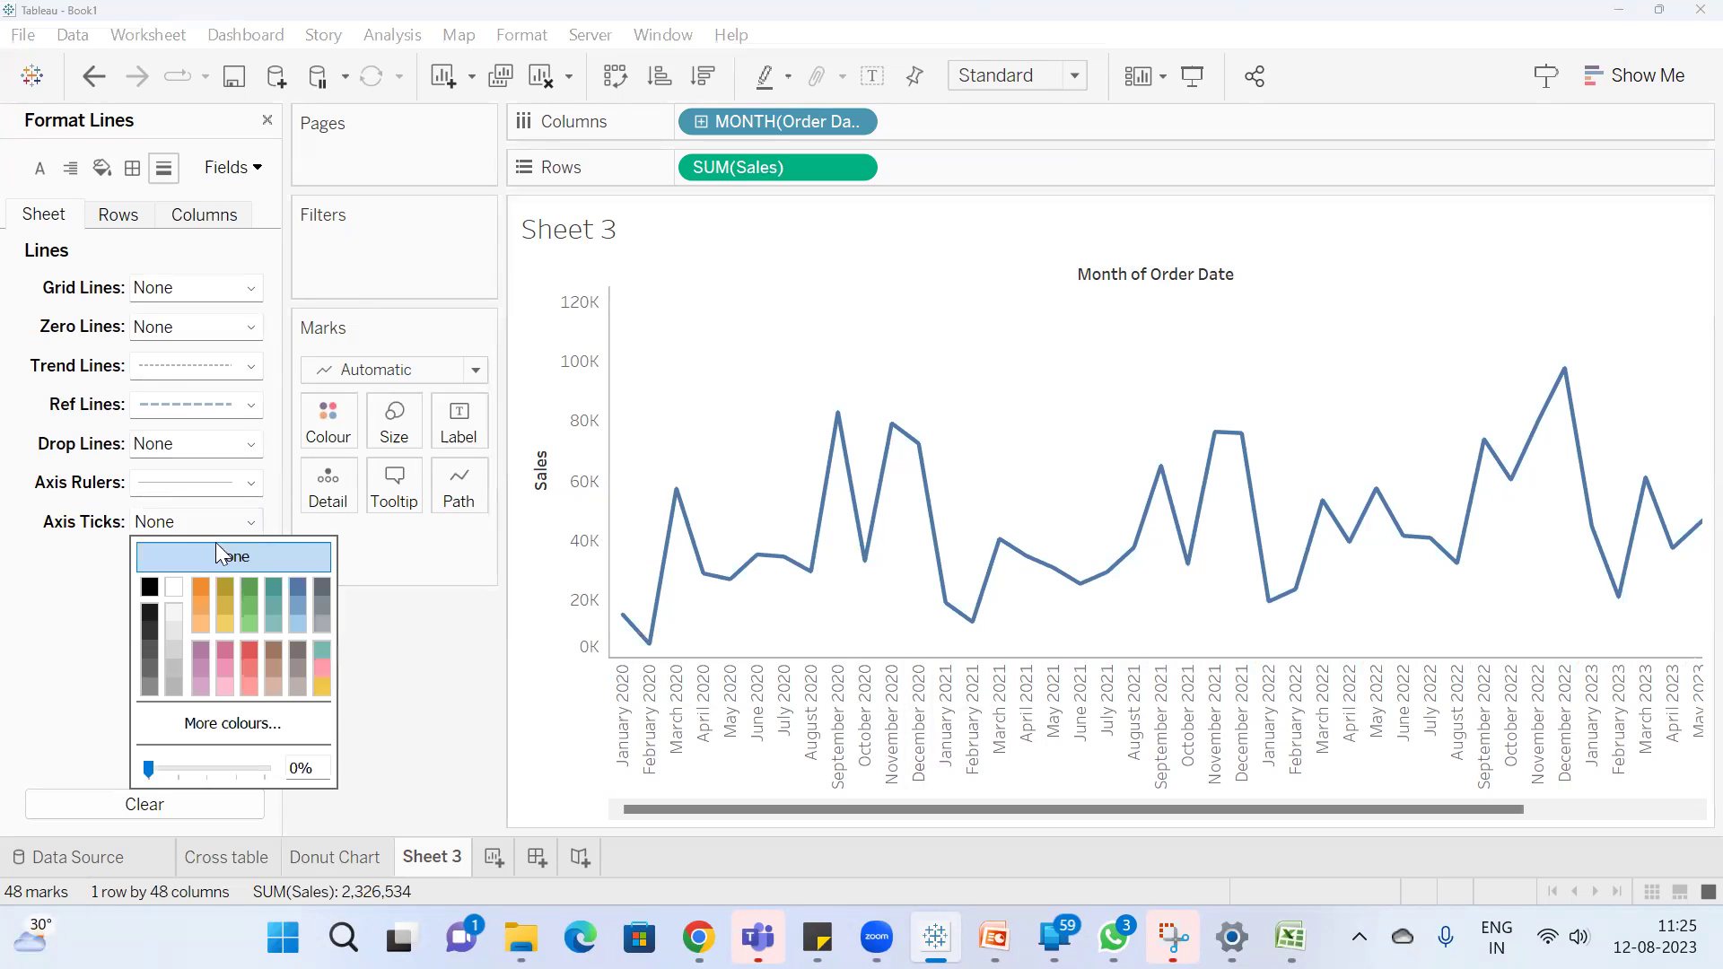
left_click(173, 687)
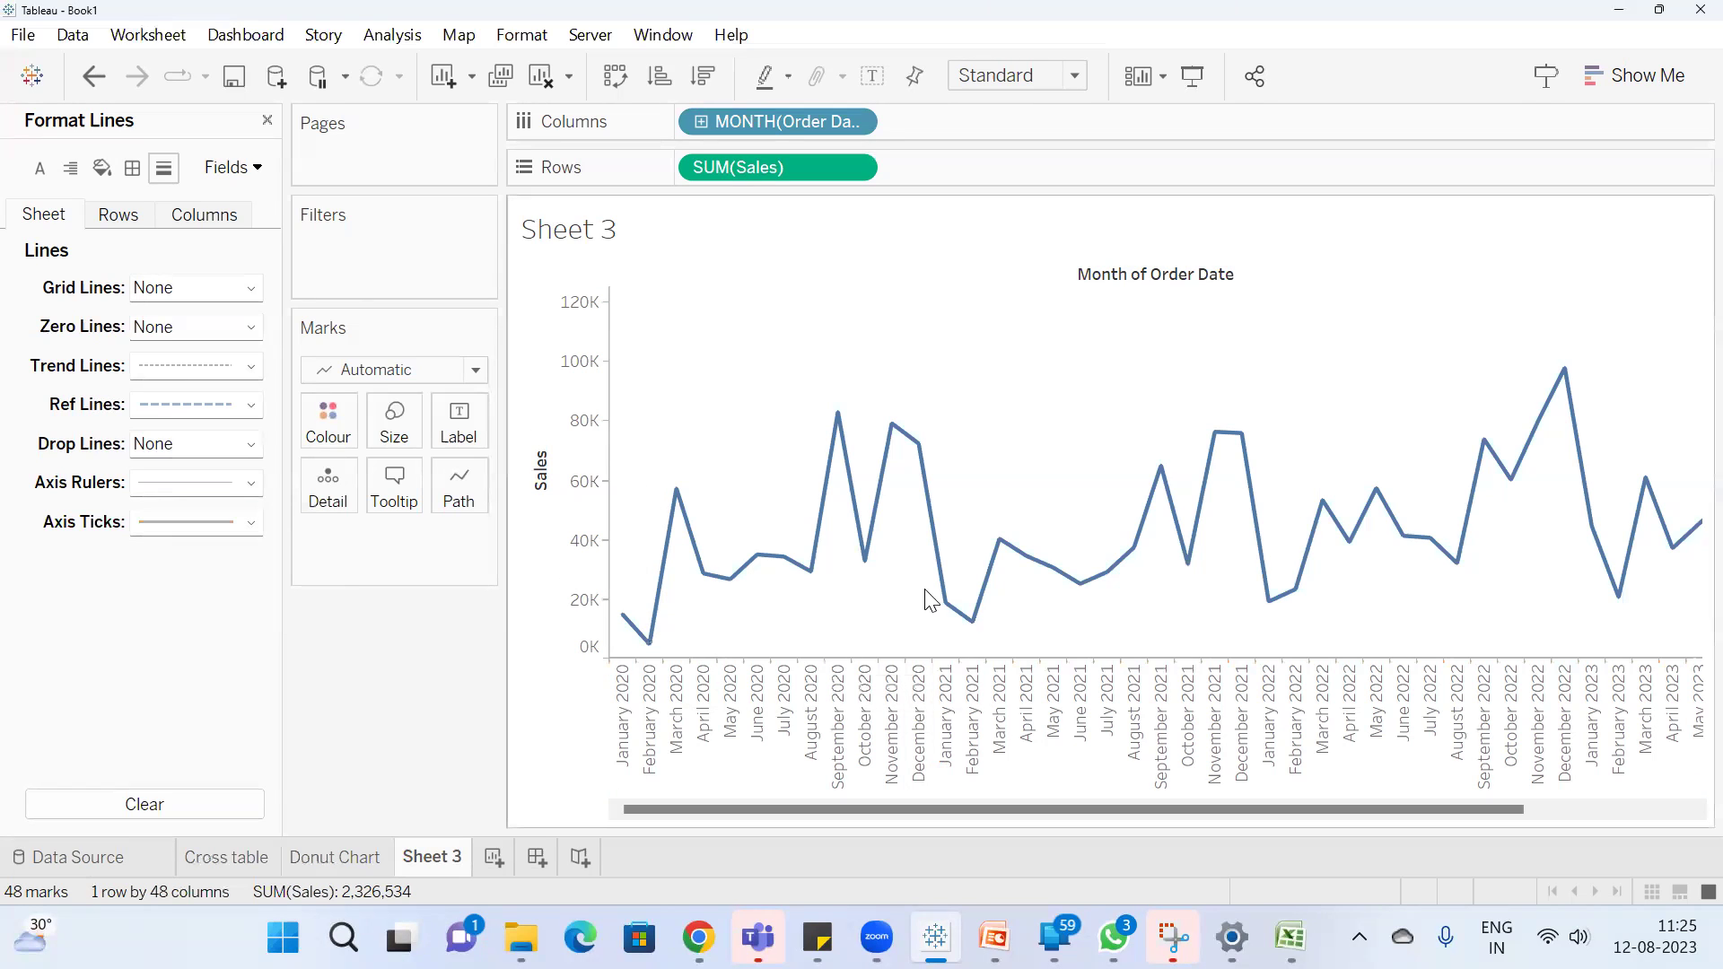
Set the axis ticks of the monthly sales line chart to None for the whole sheet
left_click(185, 527)
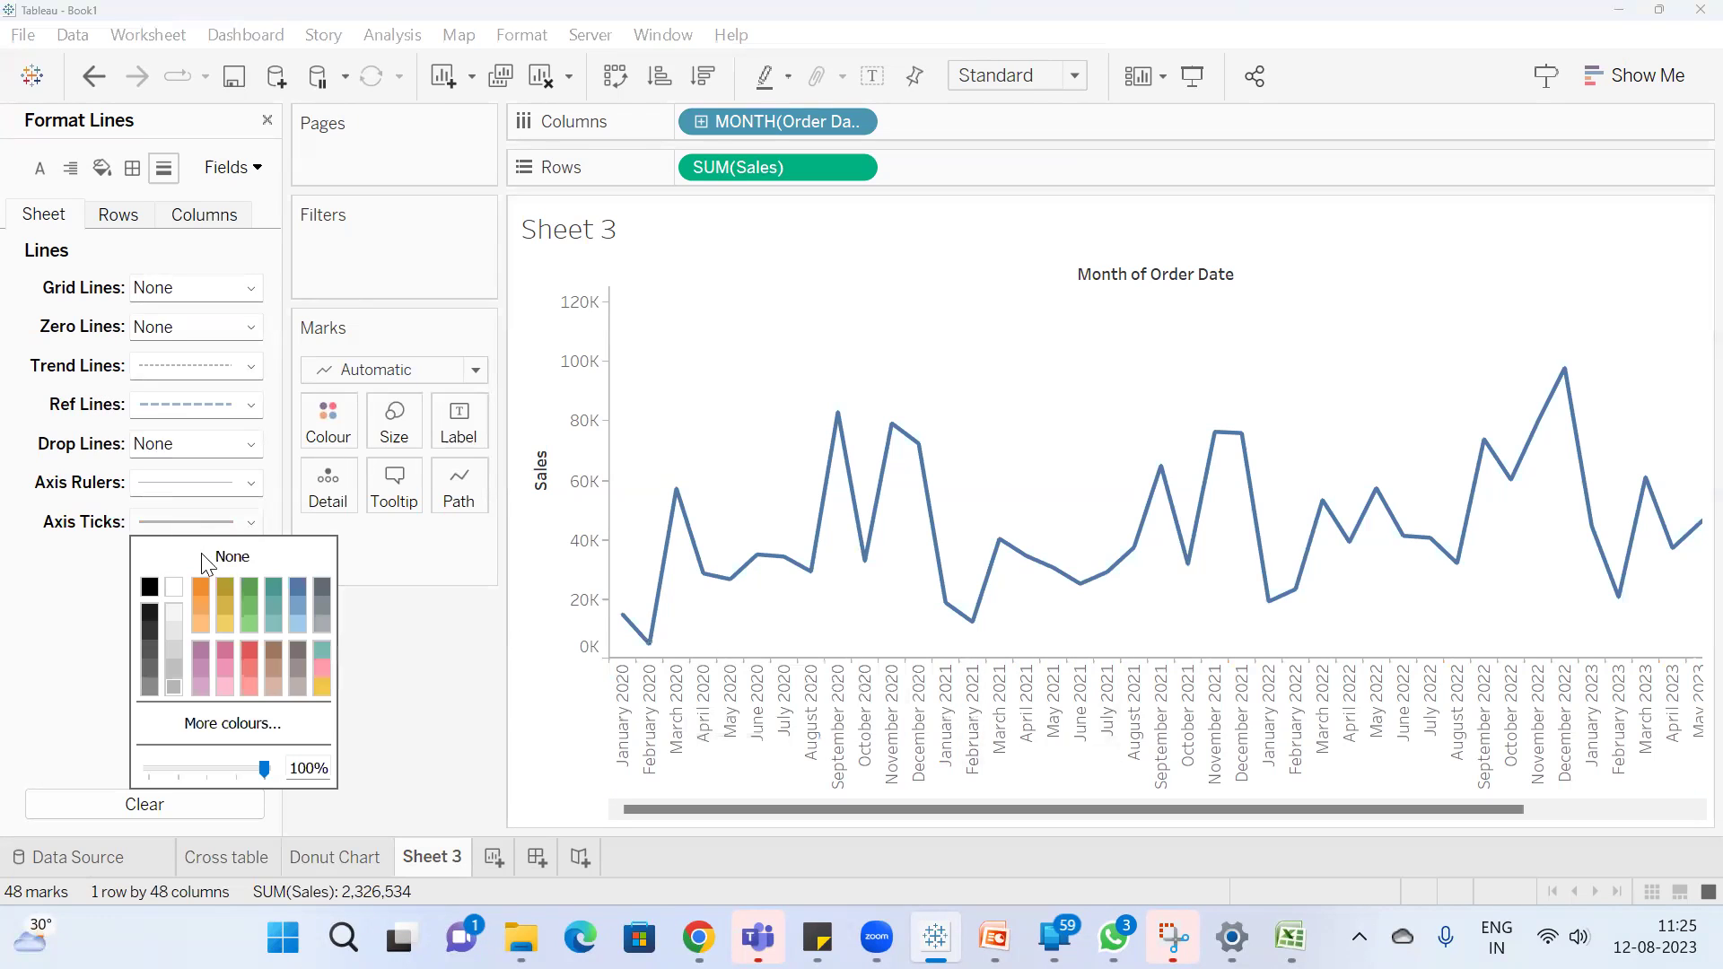
left_click(221, 553)
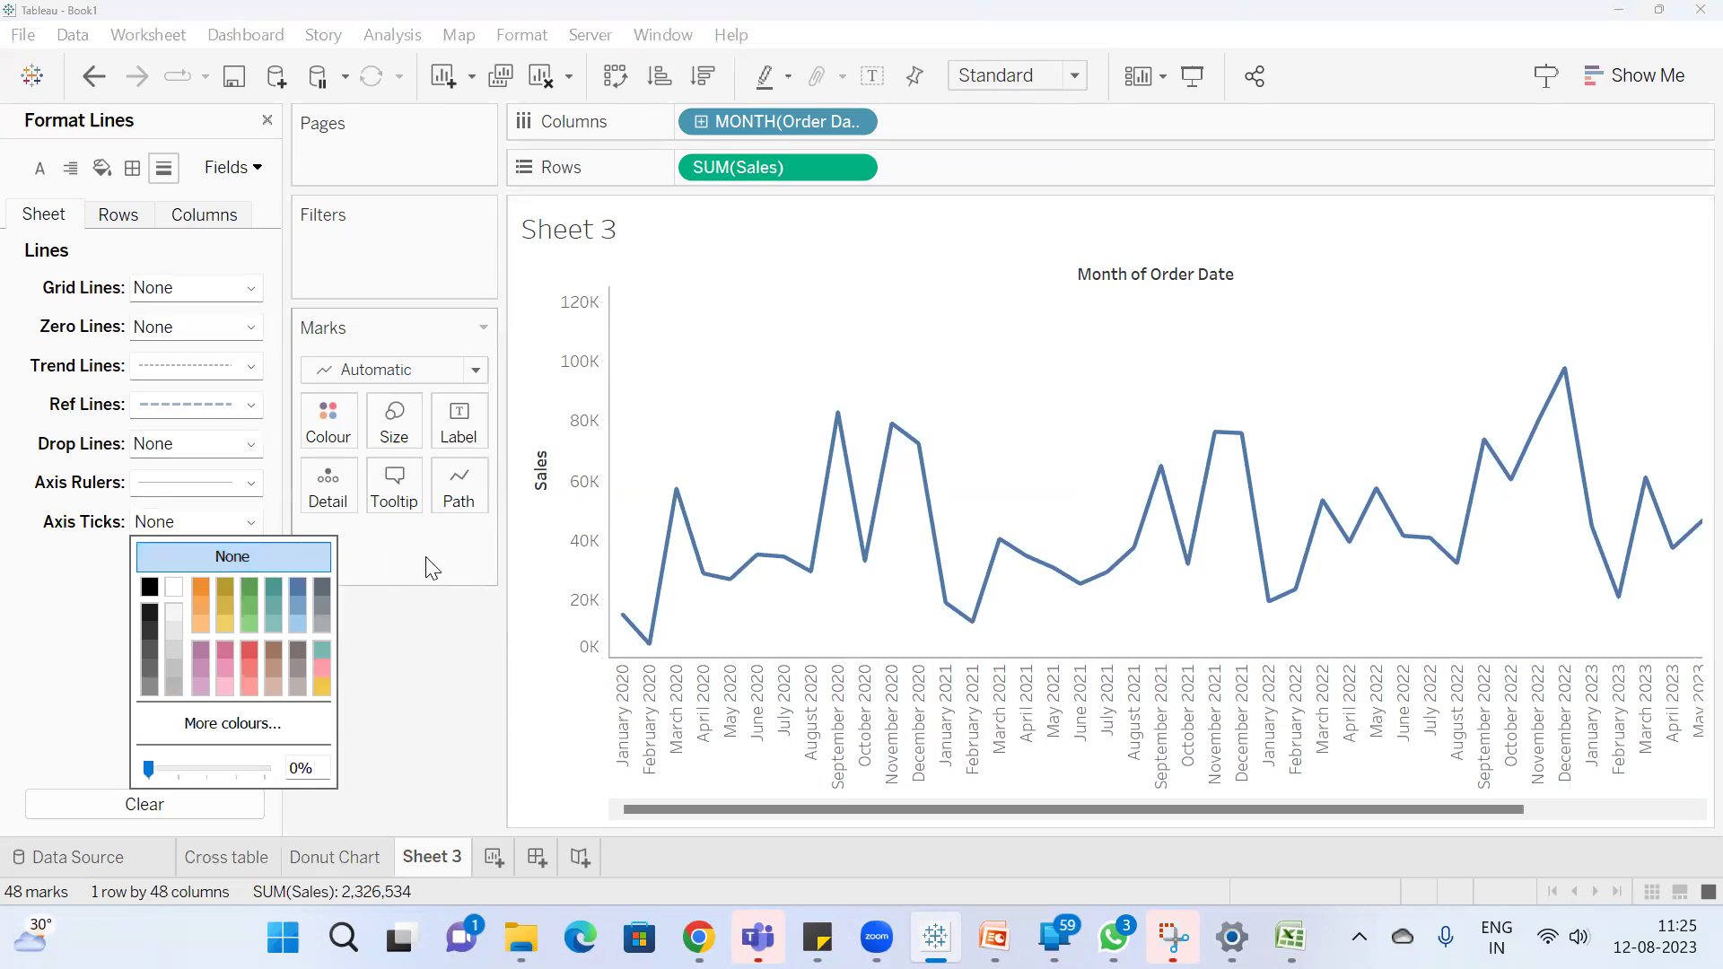
left_click(457, 716)
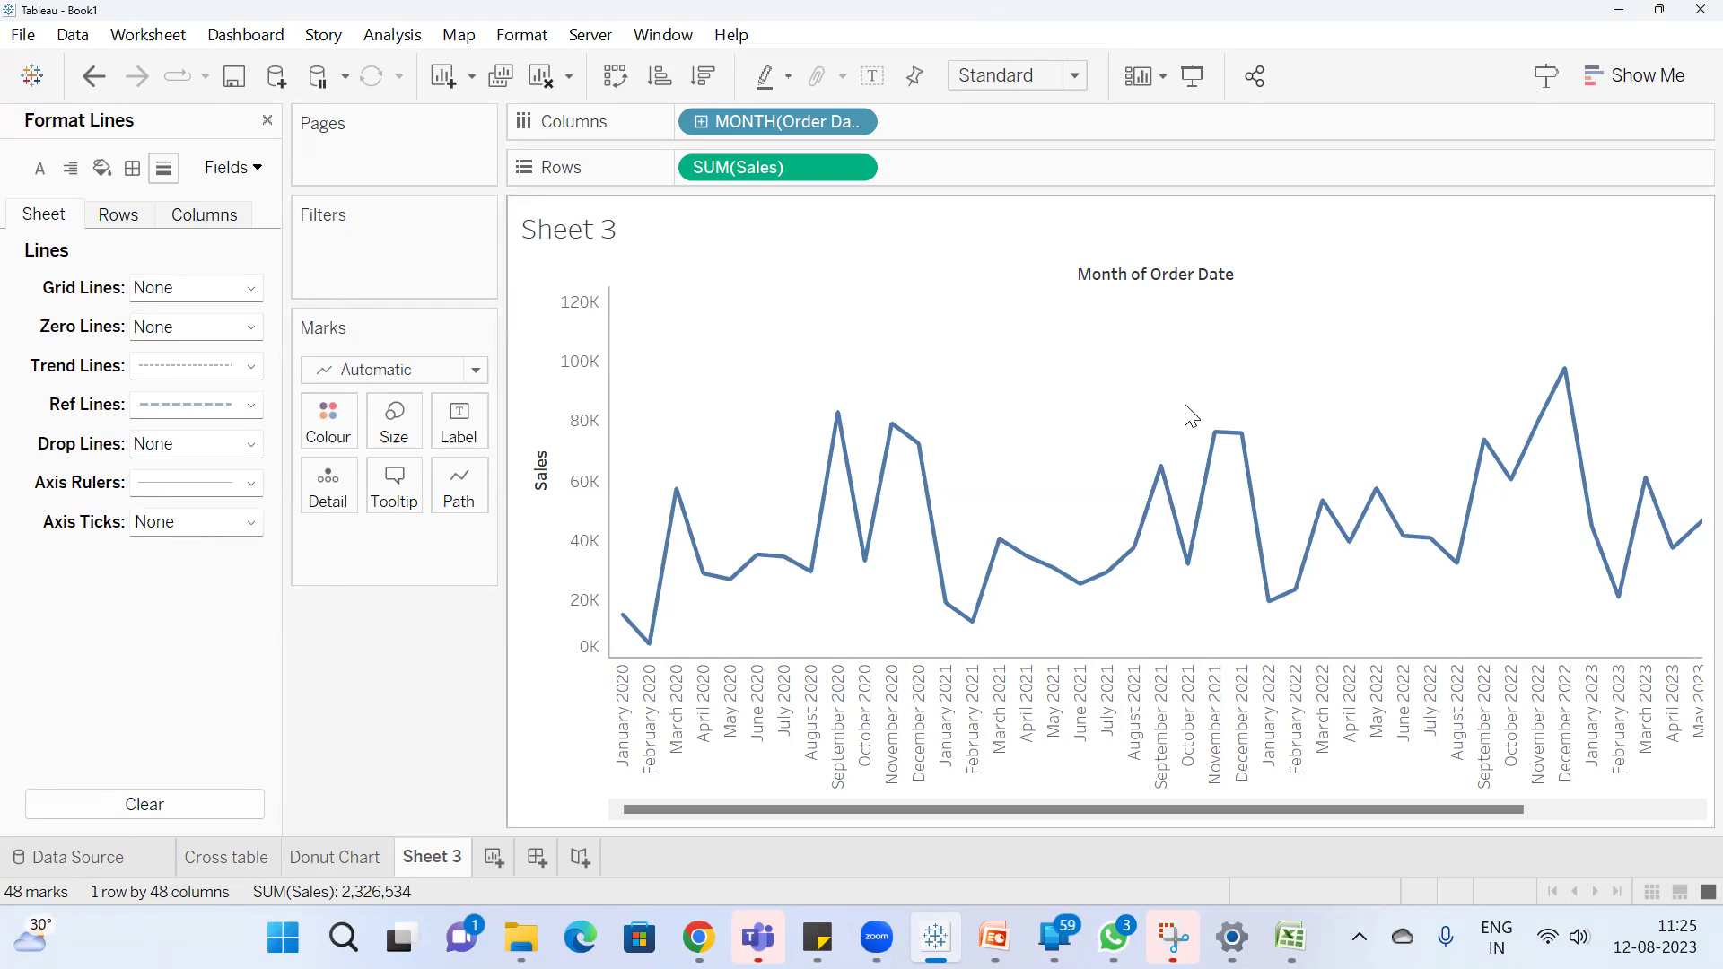
Add solid grid lines to the line chart and reduce their opacity to 10%
left_click(205, 296)
left_click(192, 353)
left_click_drag(190, 687, 160, 691)
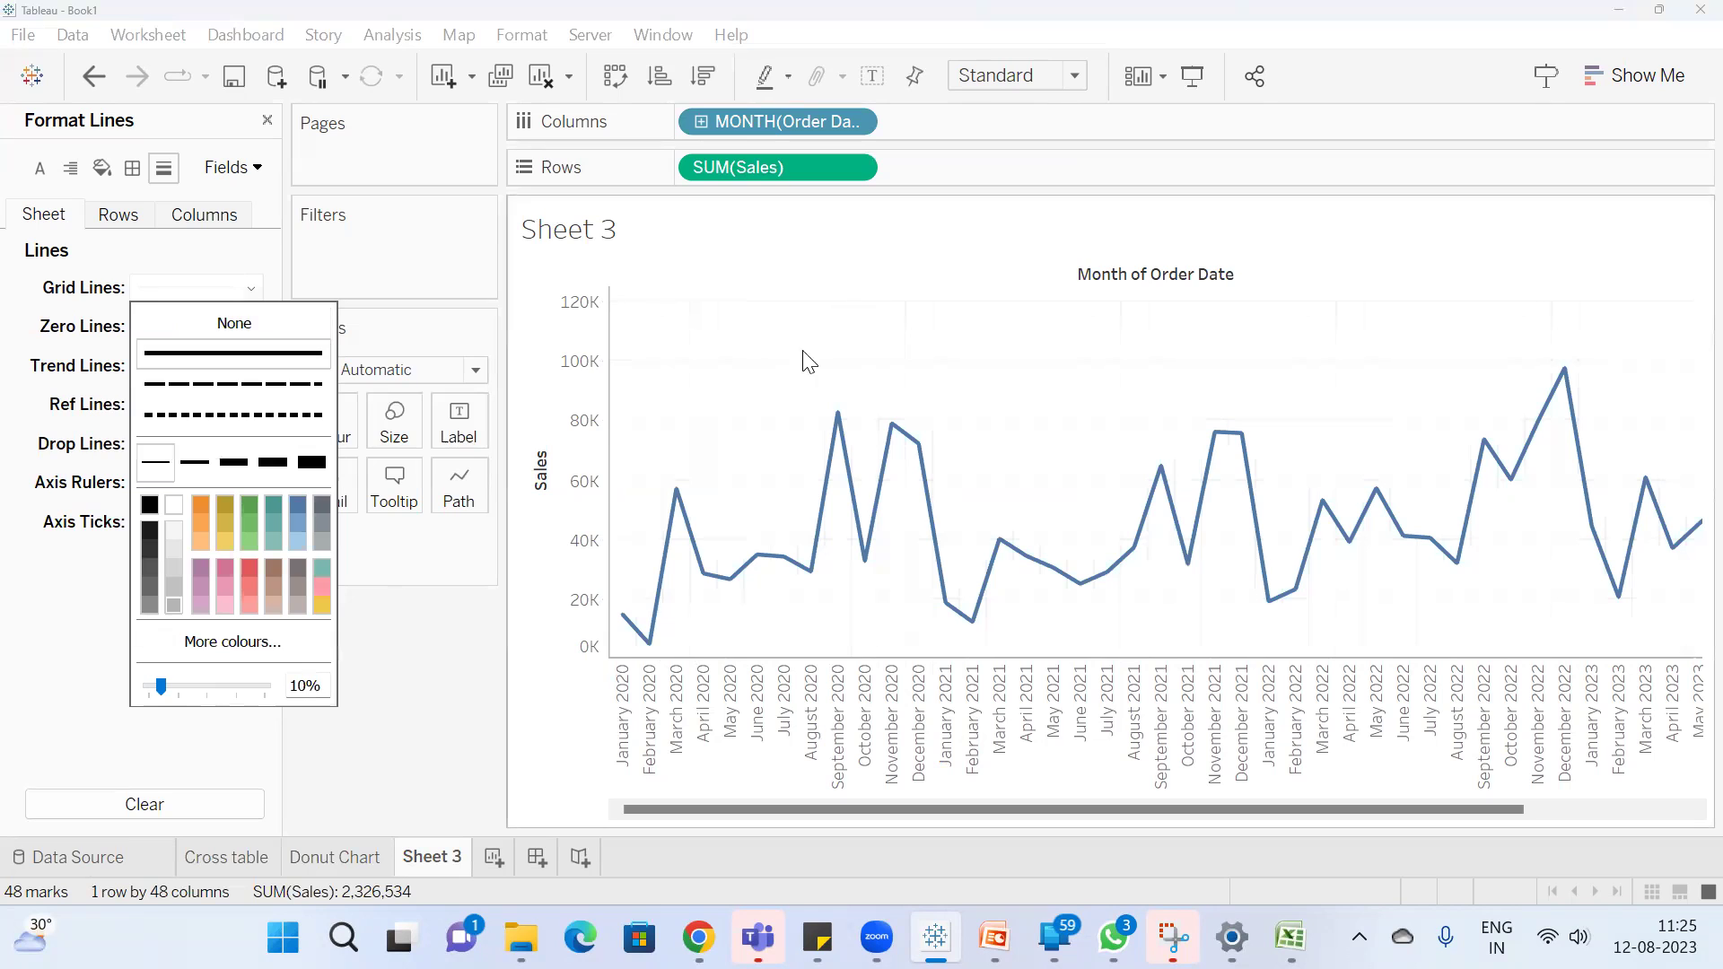
left_click(445, 702)
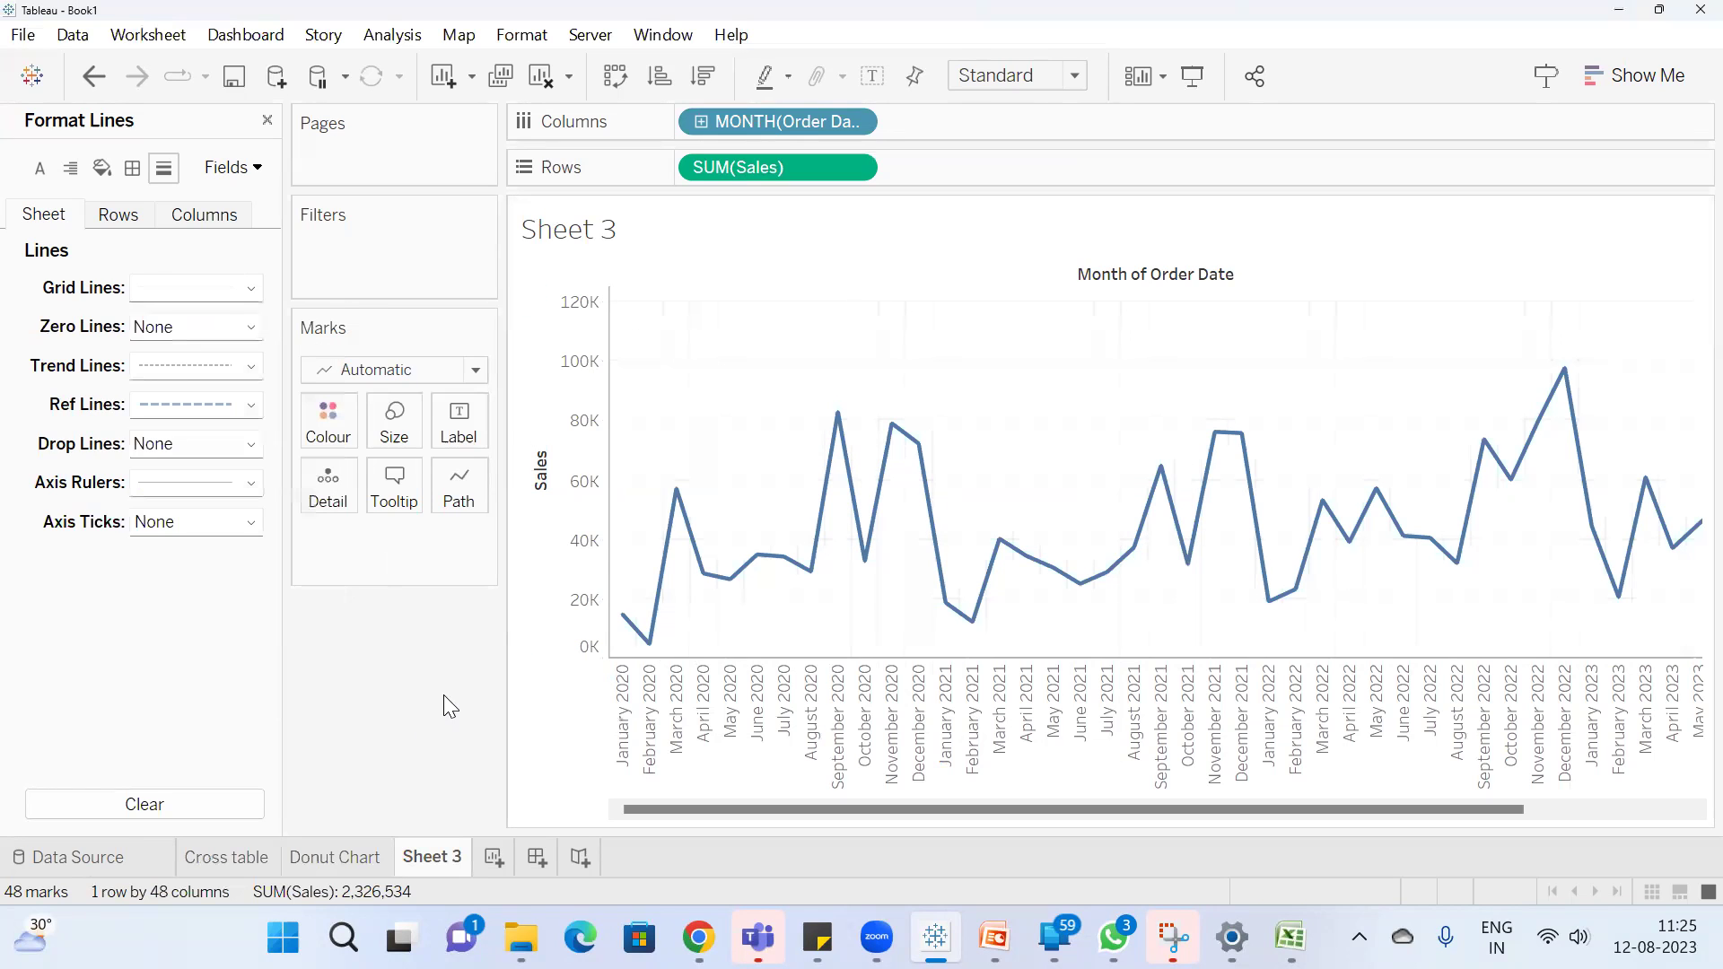
Raise the grid lines' opacity to 100%, and lower it again so the lines are faint
left_click(193, 289)
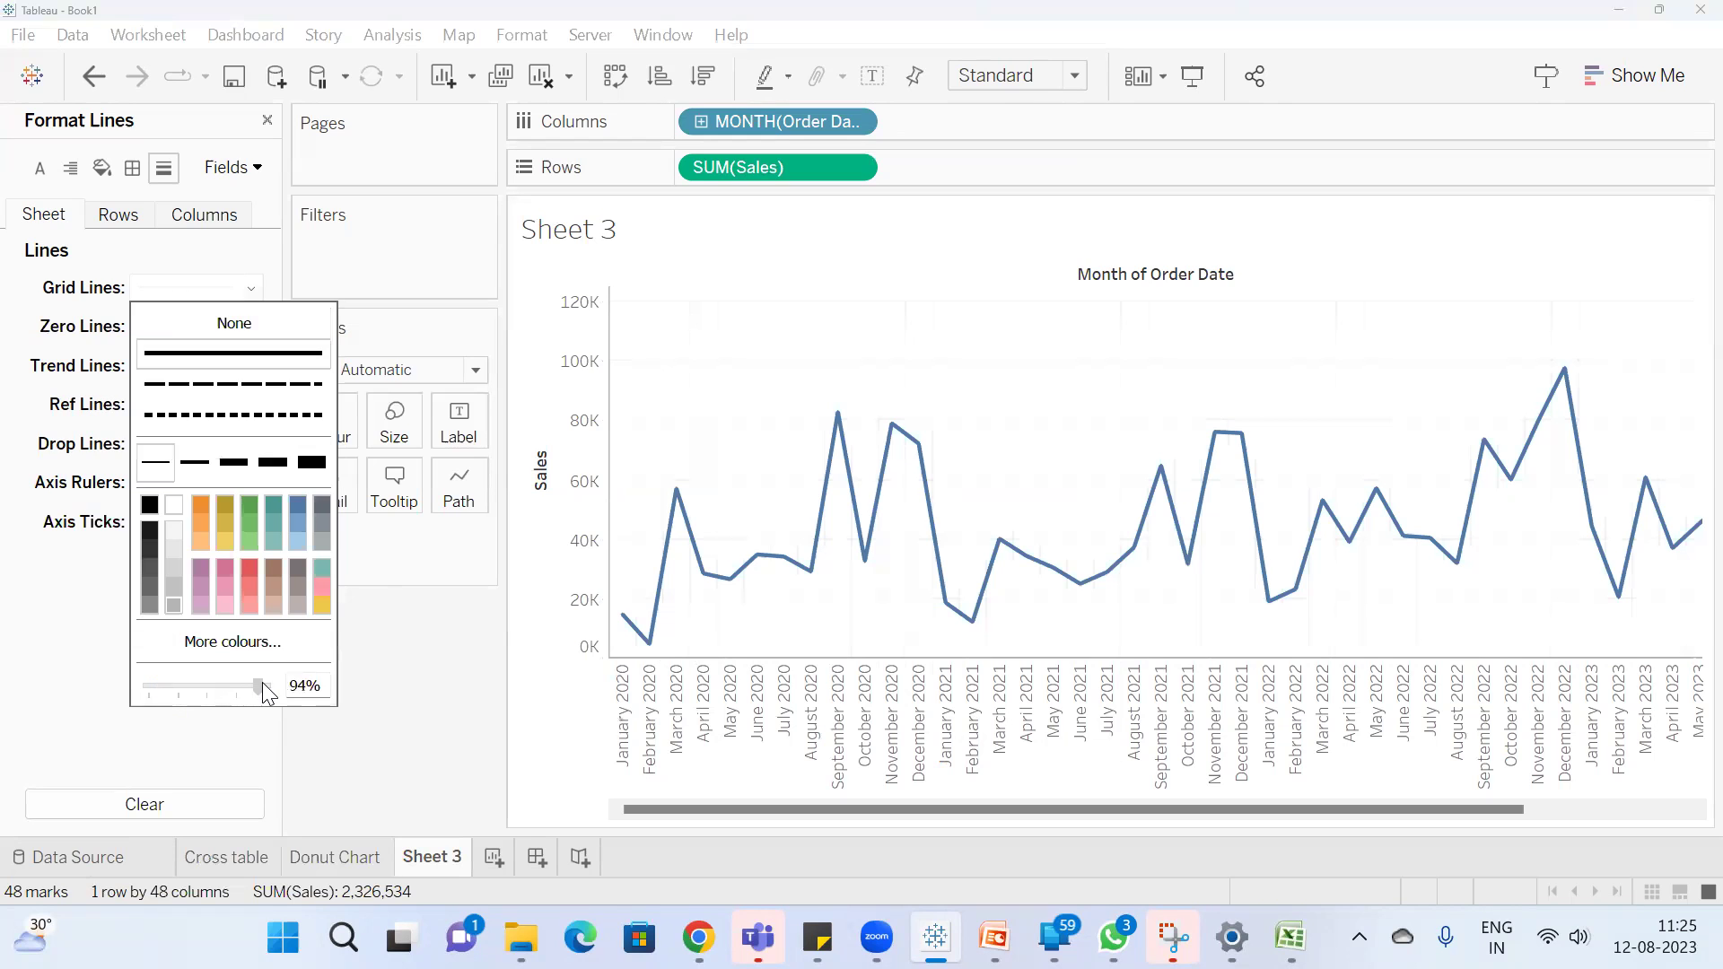
left_click_drag(262, 683, 266, 686)
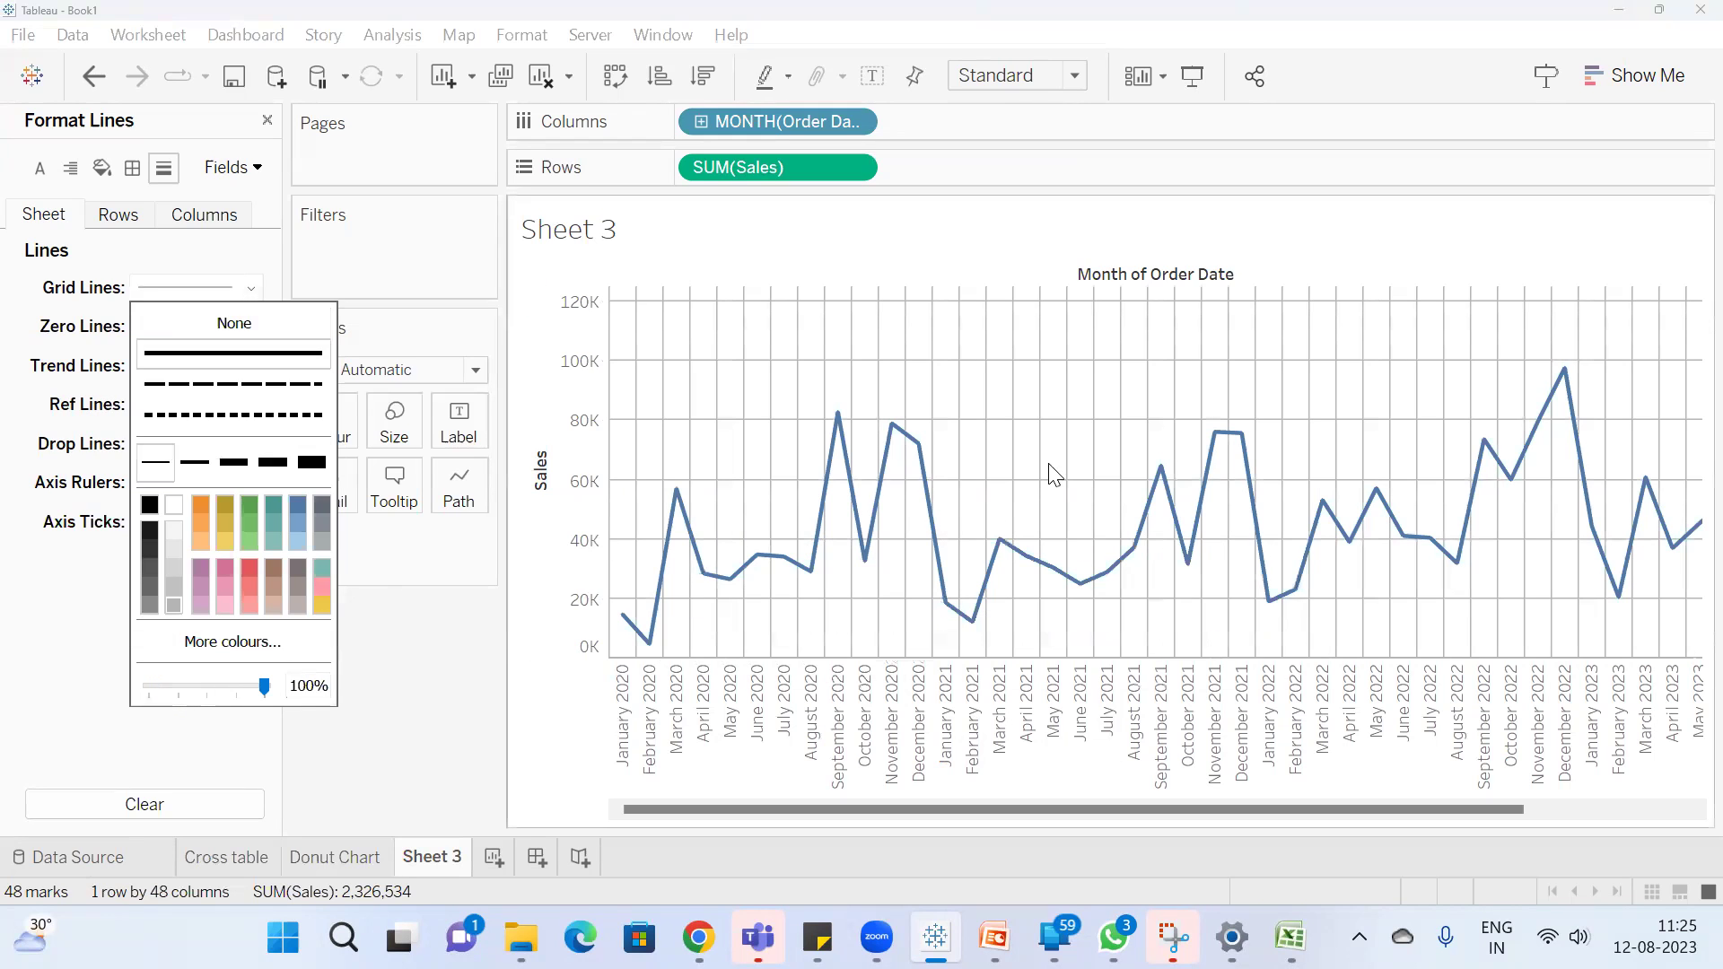
left_click_drag(267, 688, 170, 689)
left_click(20, 636)
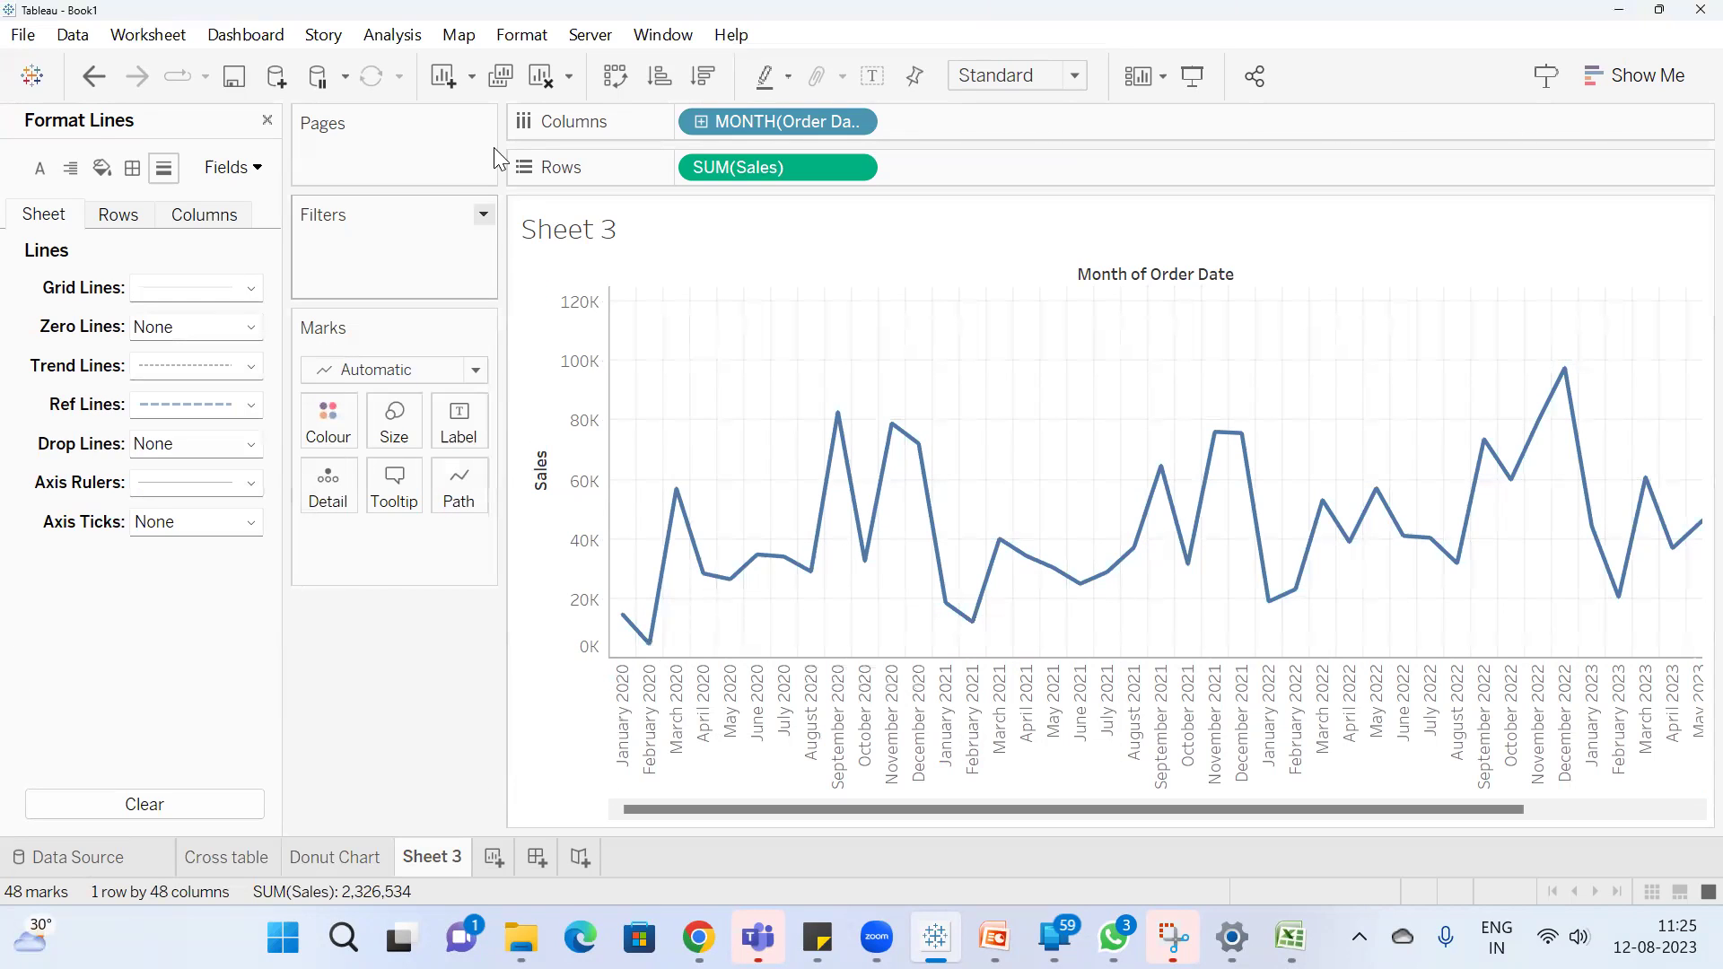
Compare the line settings available for the rows, the columns and the whole sheet
left_click(142, 220)
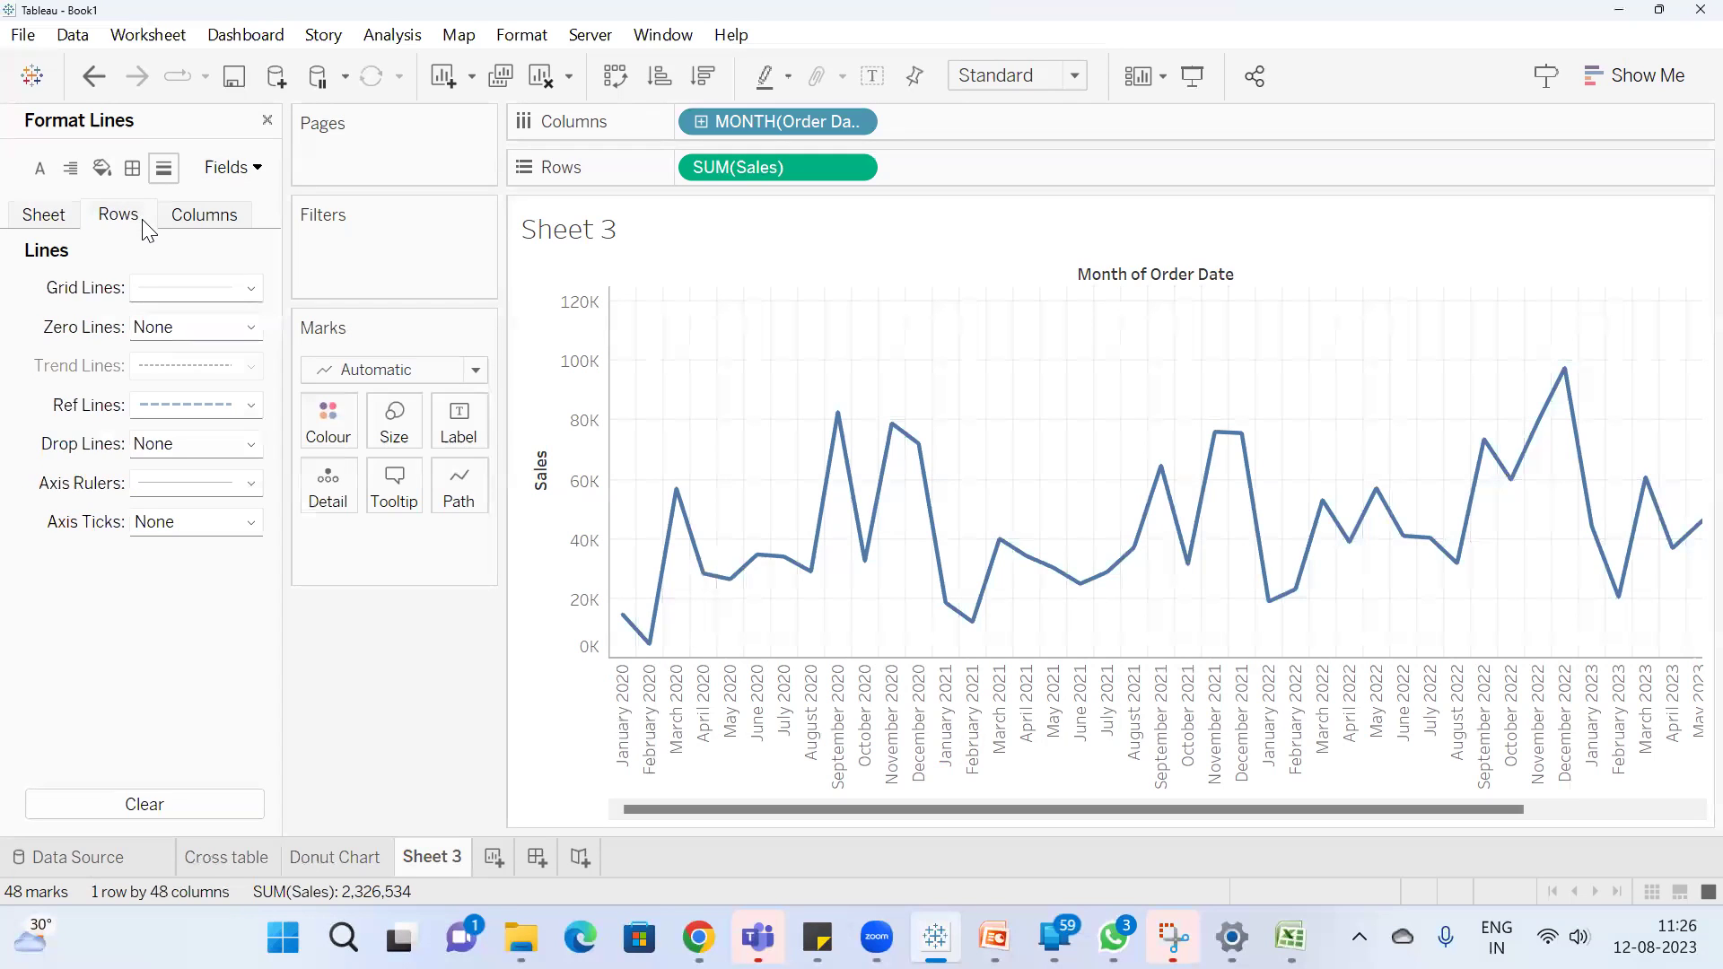
left_click(218, 329)
left_click(121, 366)
left_click(196, 223)
left_click(110, 226)
left_click(56, 218)
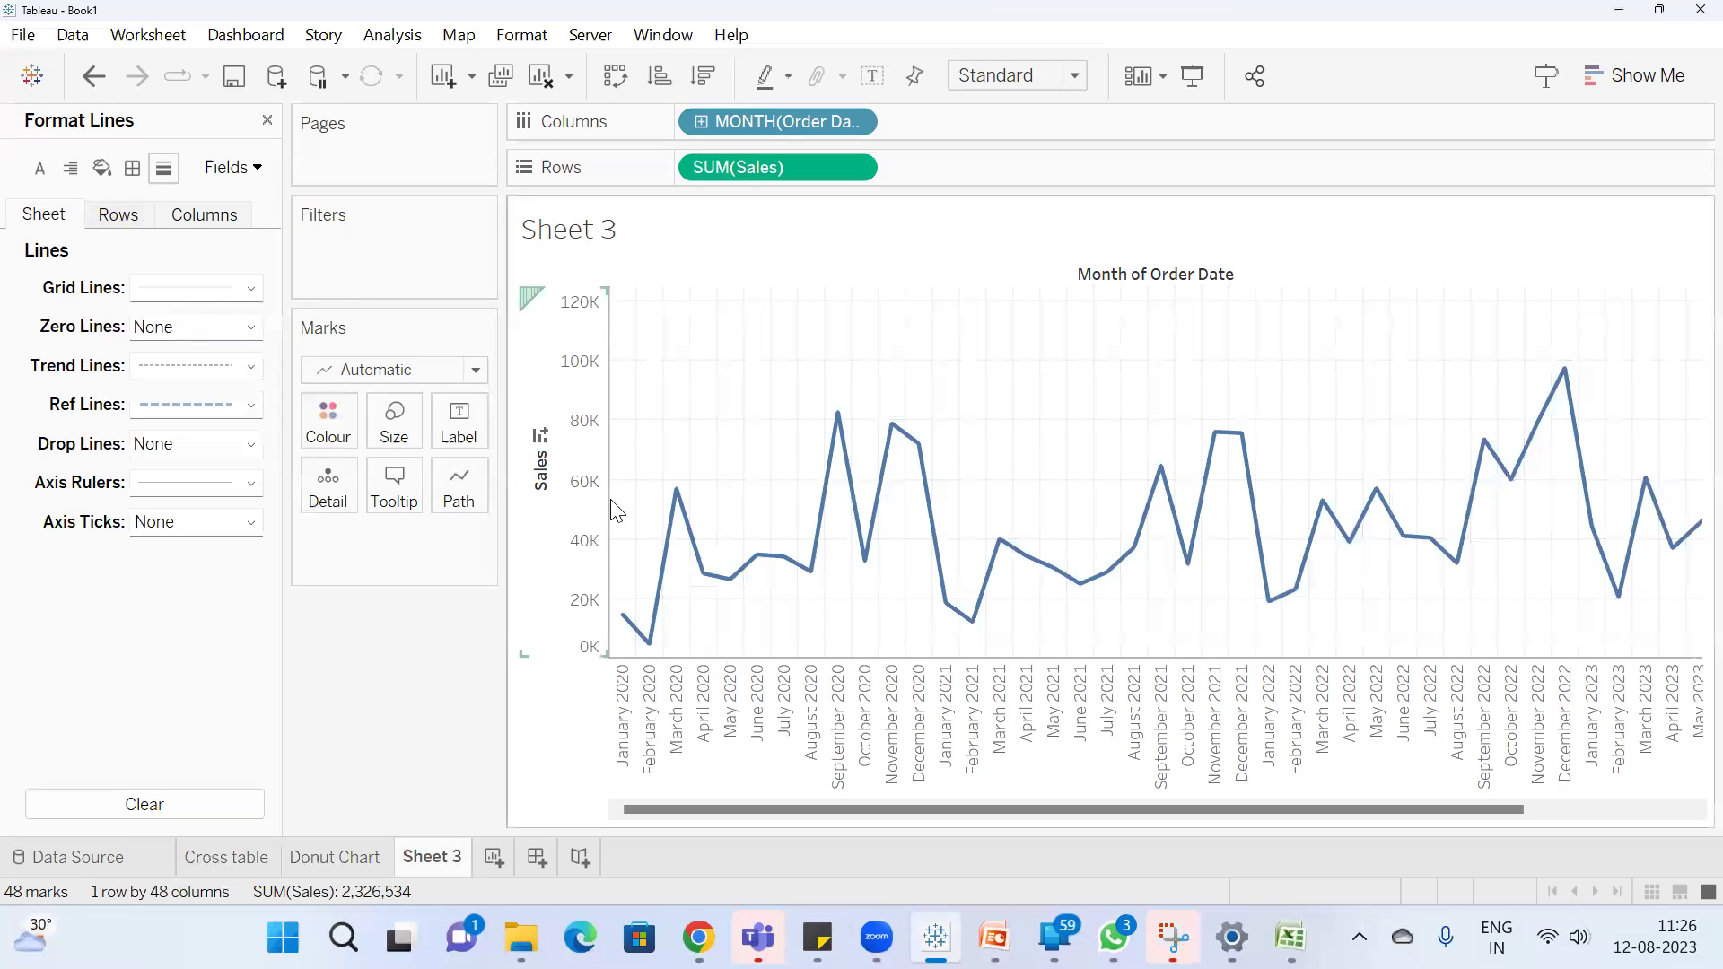
left_click(119, 221)
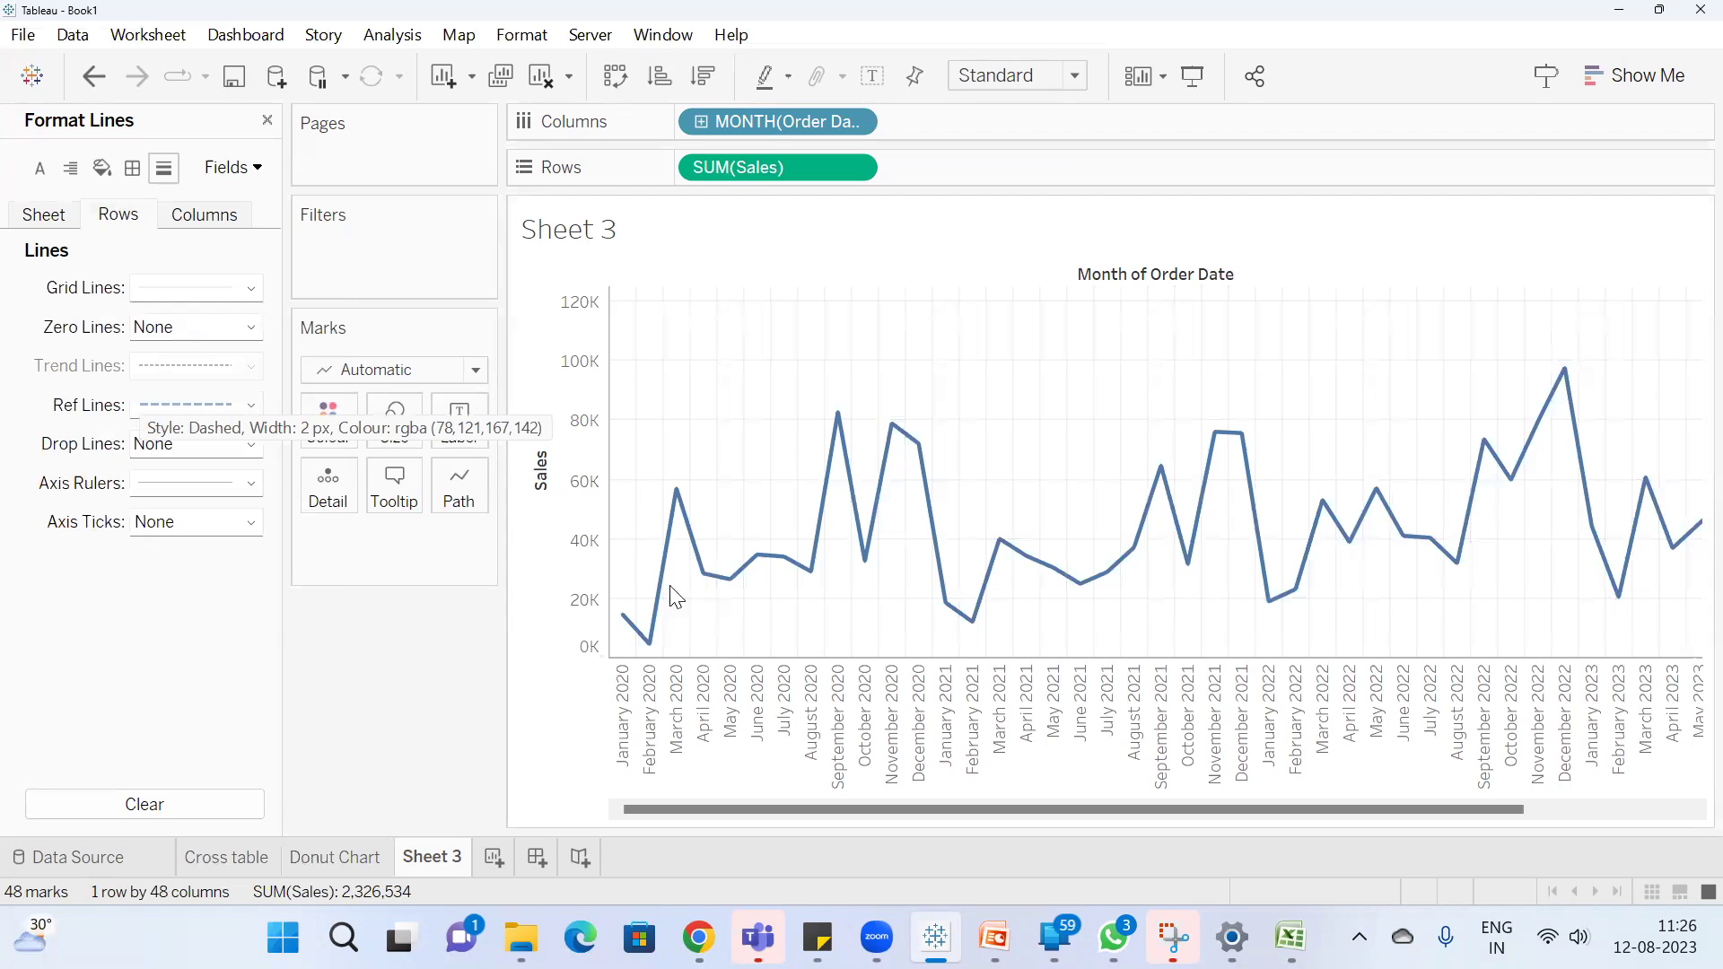
Open the options for the Sales axis of the line chart
right_click(780, 698)
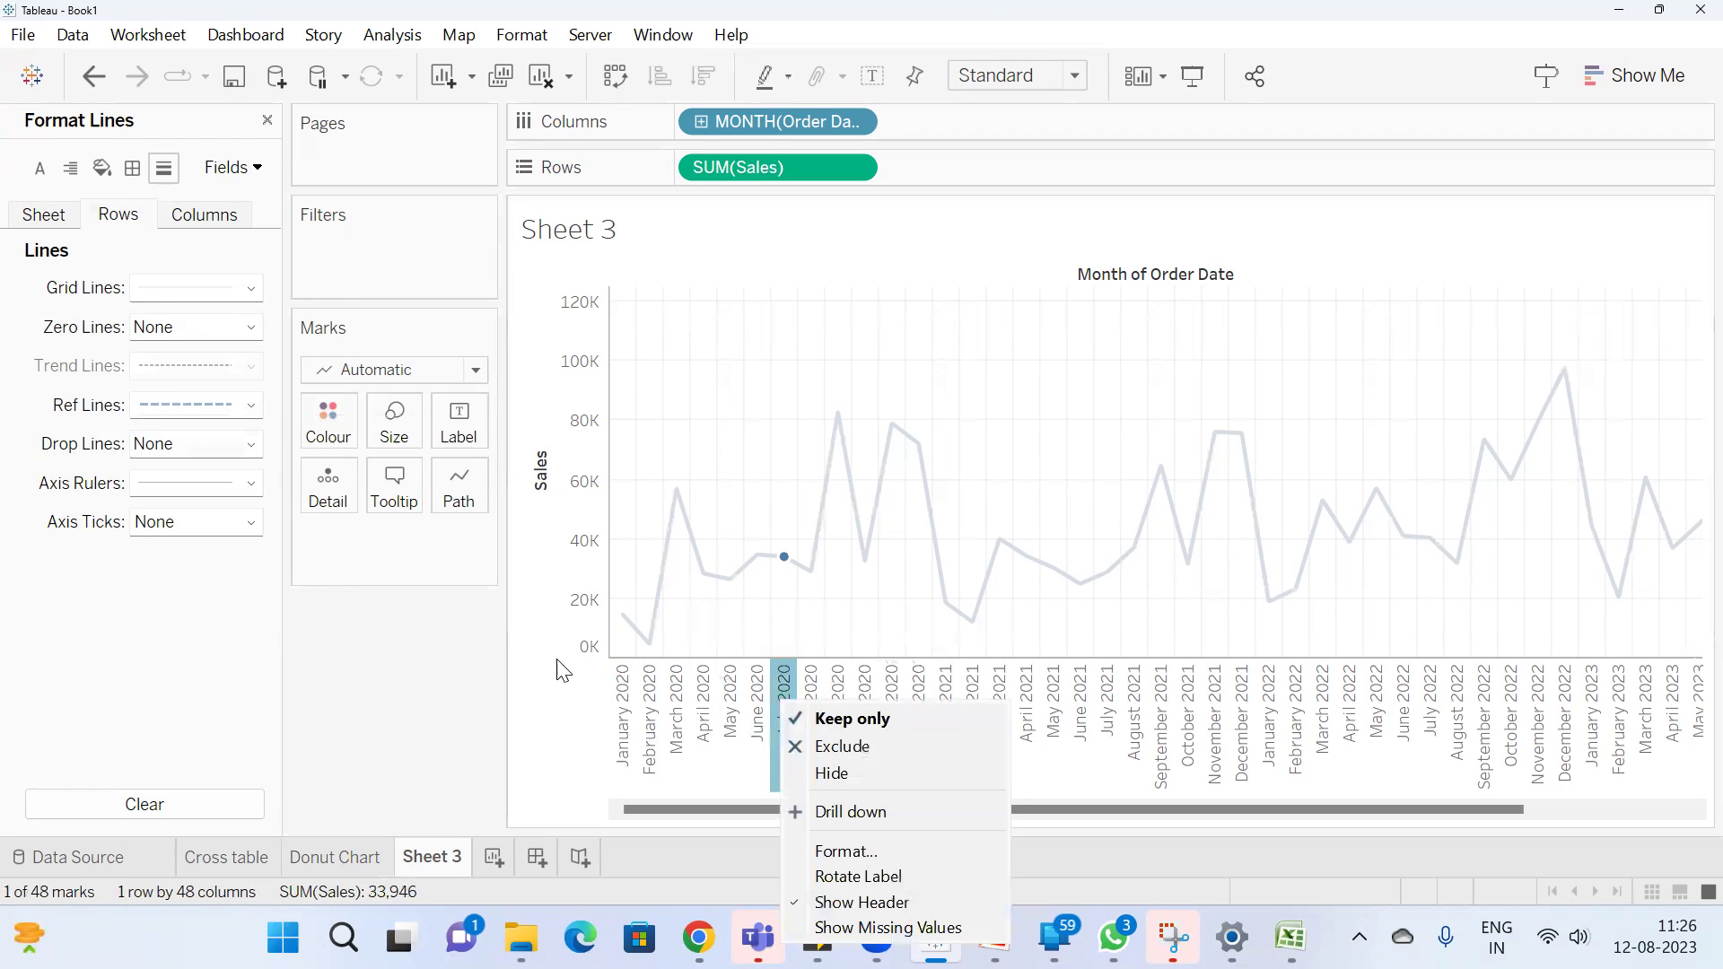
left_click(546, 724)
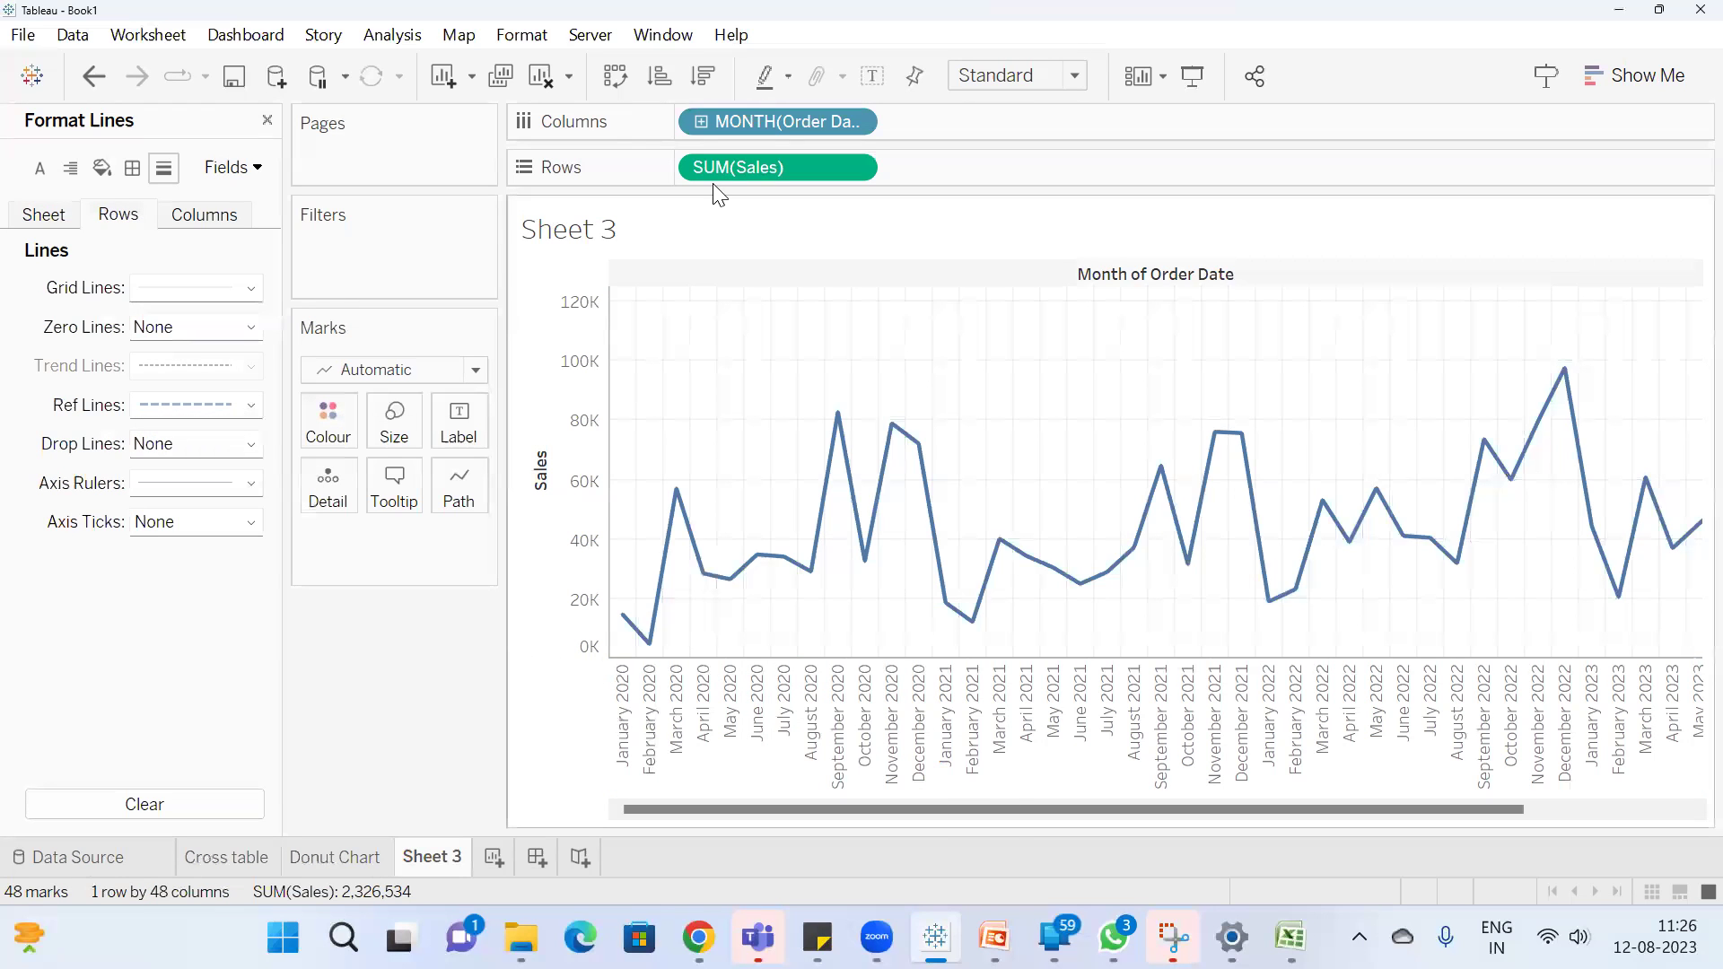
right_click(572, 426)
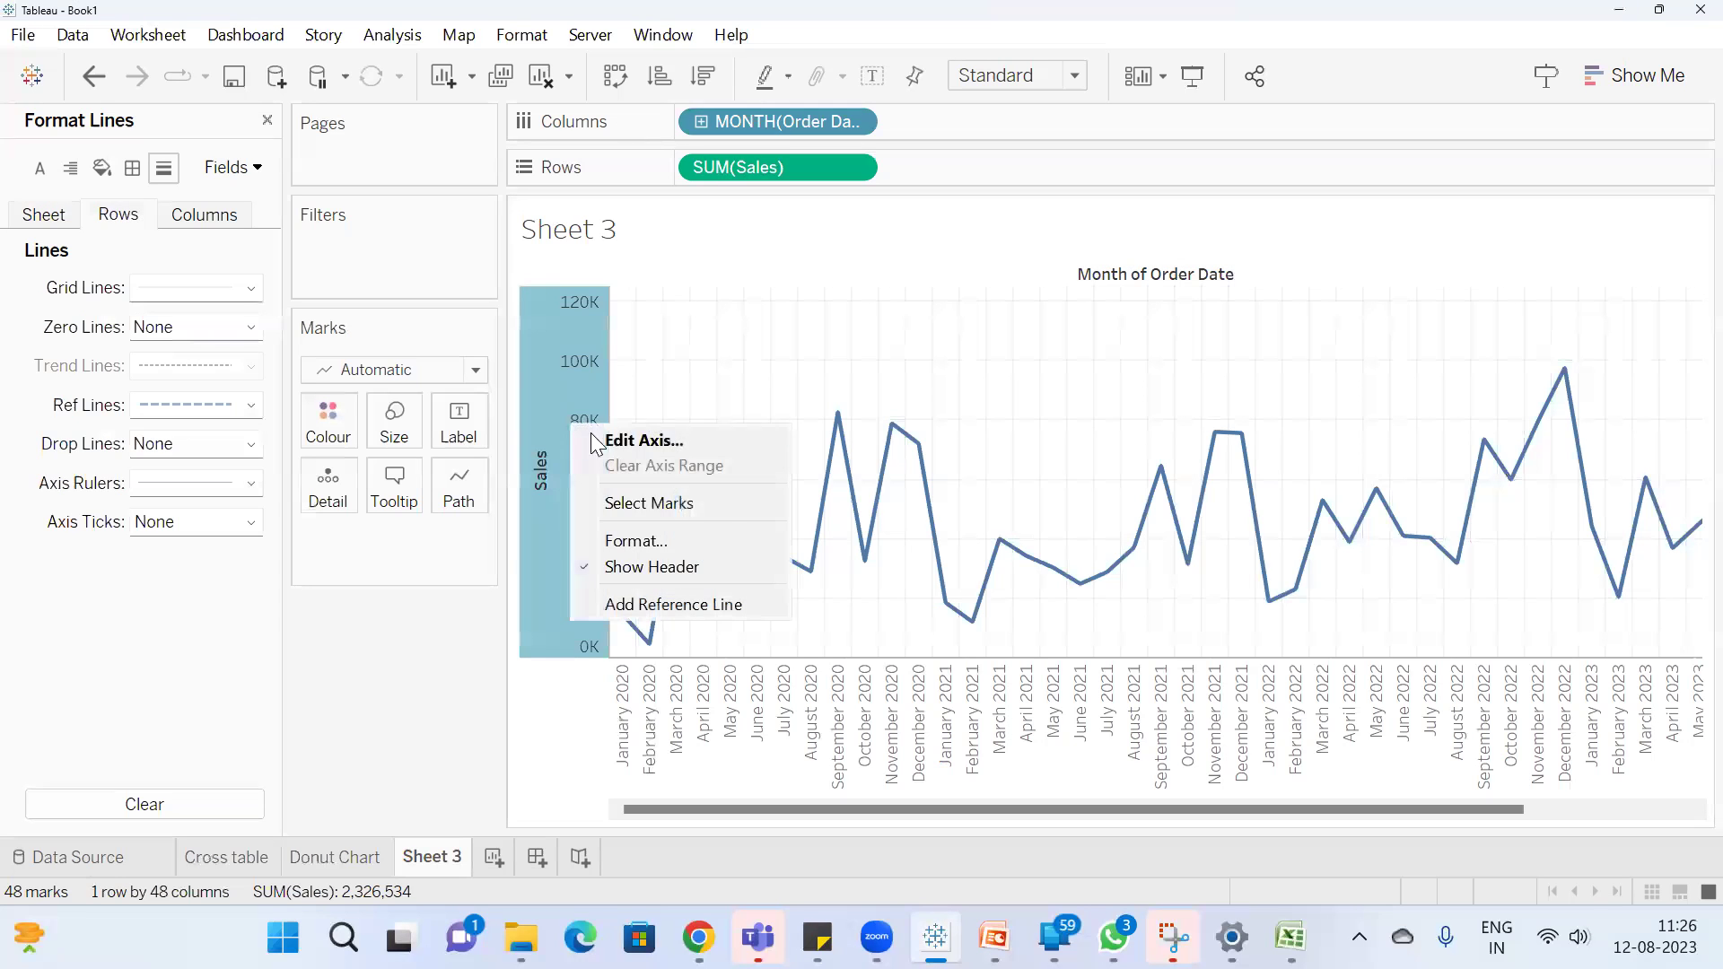
Add a per-pane average reference line to the Sales axis and set the row reference lines to solid
left_click(682, 602)
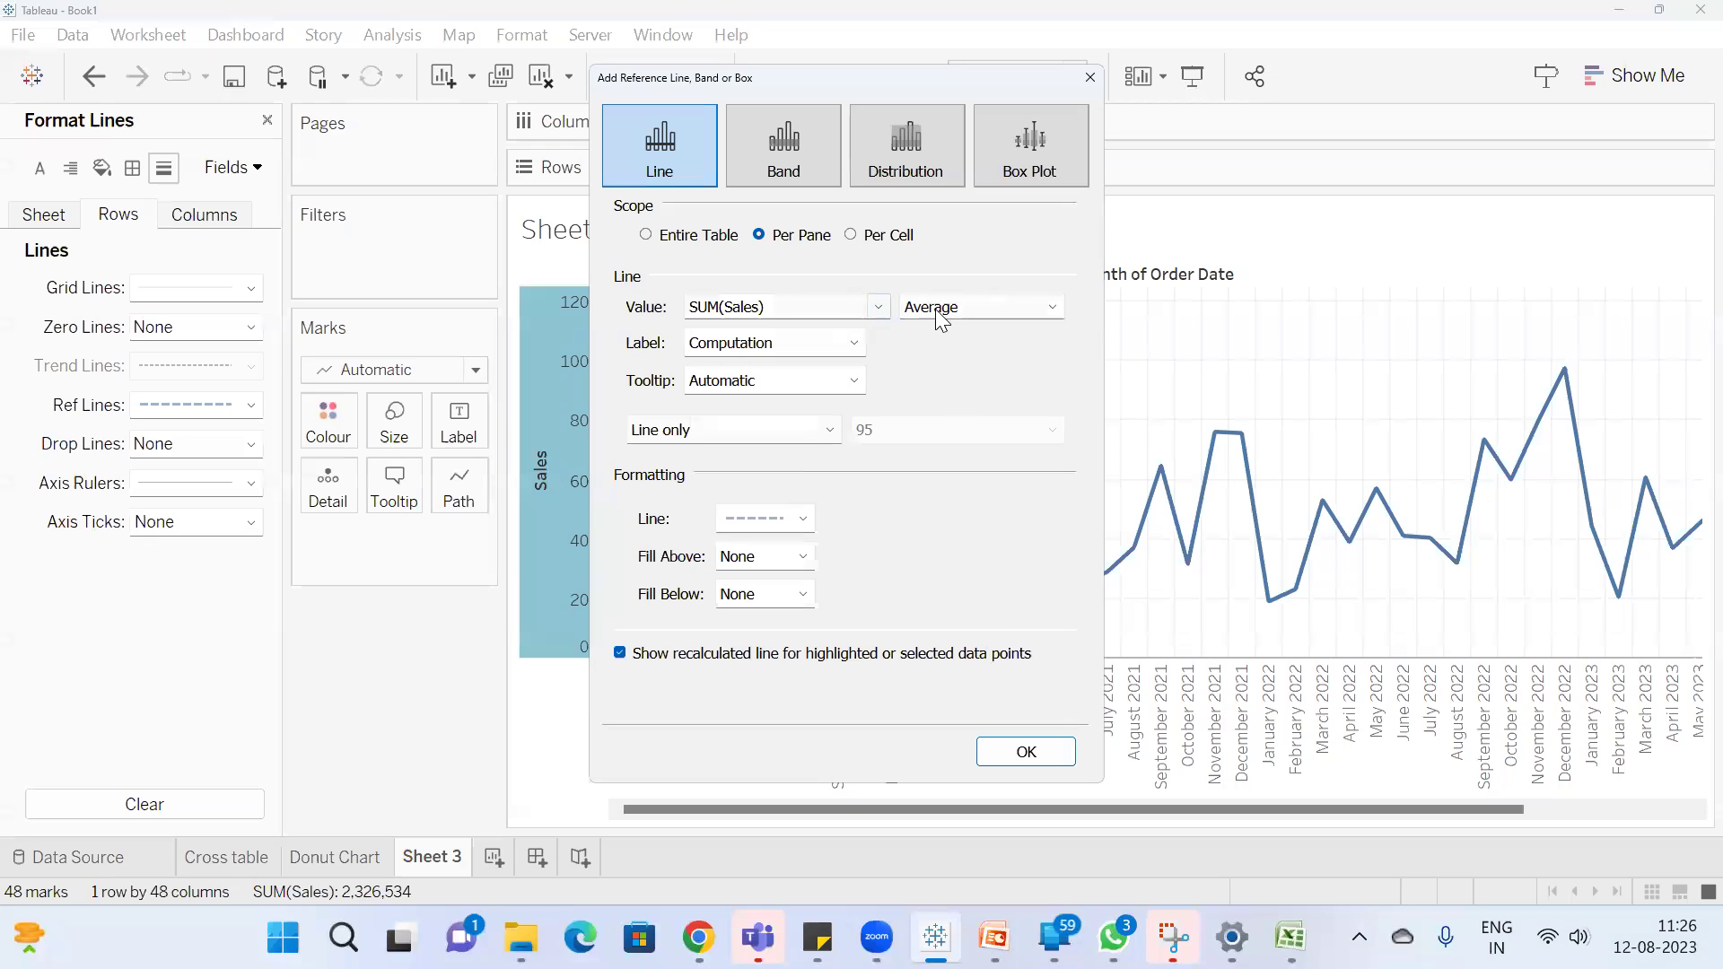
left_click(1026, 752)
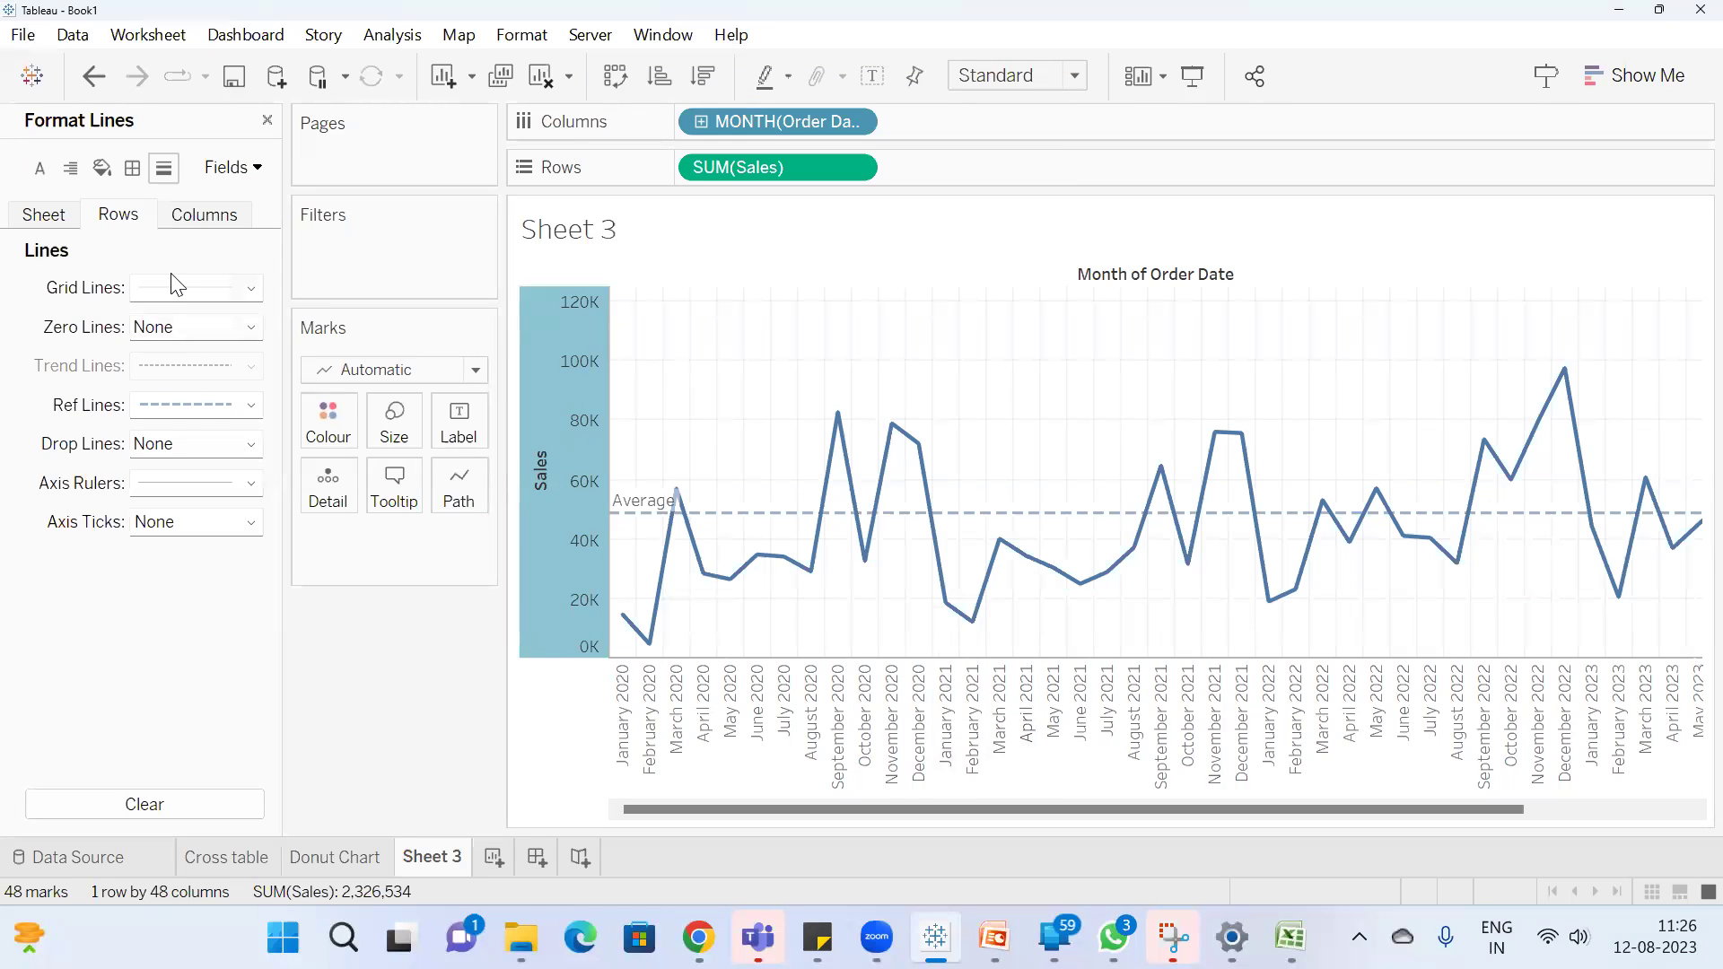
left_click(205, 408)
left_click(235, 470)
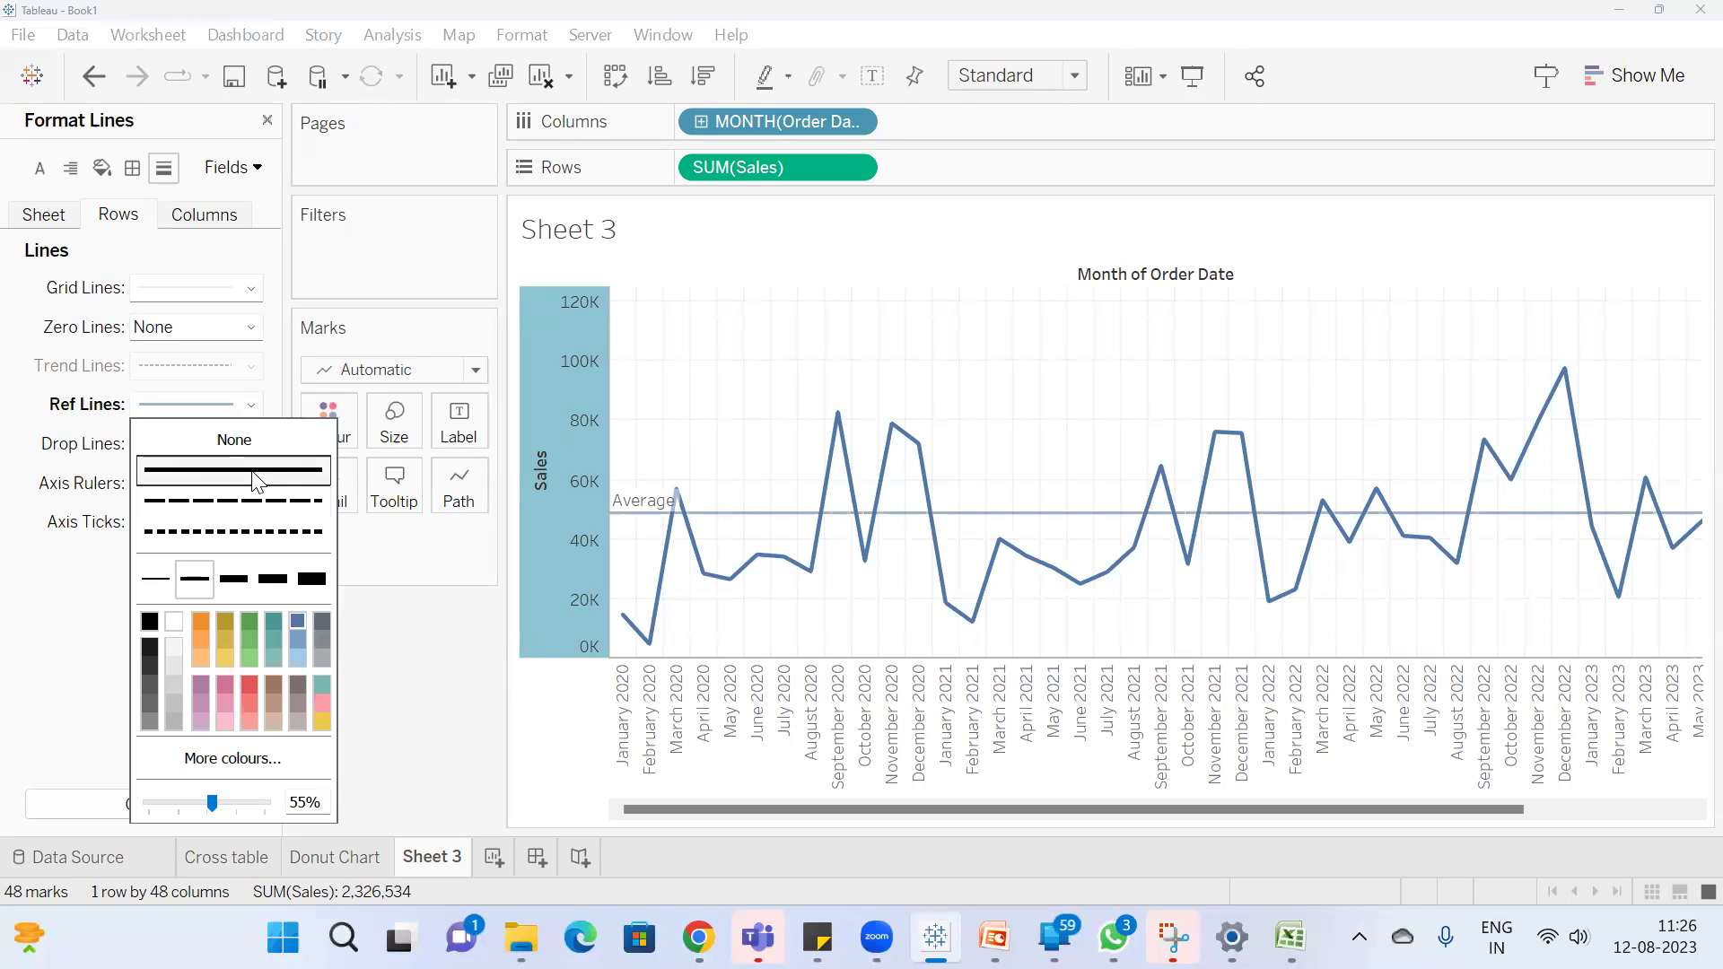
Try dotted, thicker row reference lines on the chart with swapped axes, and undo back to the original orientation
left_click(626, 76)
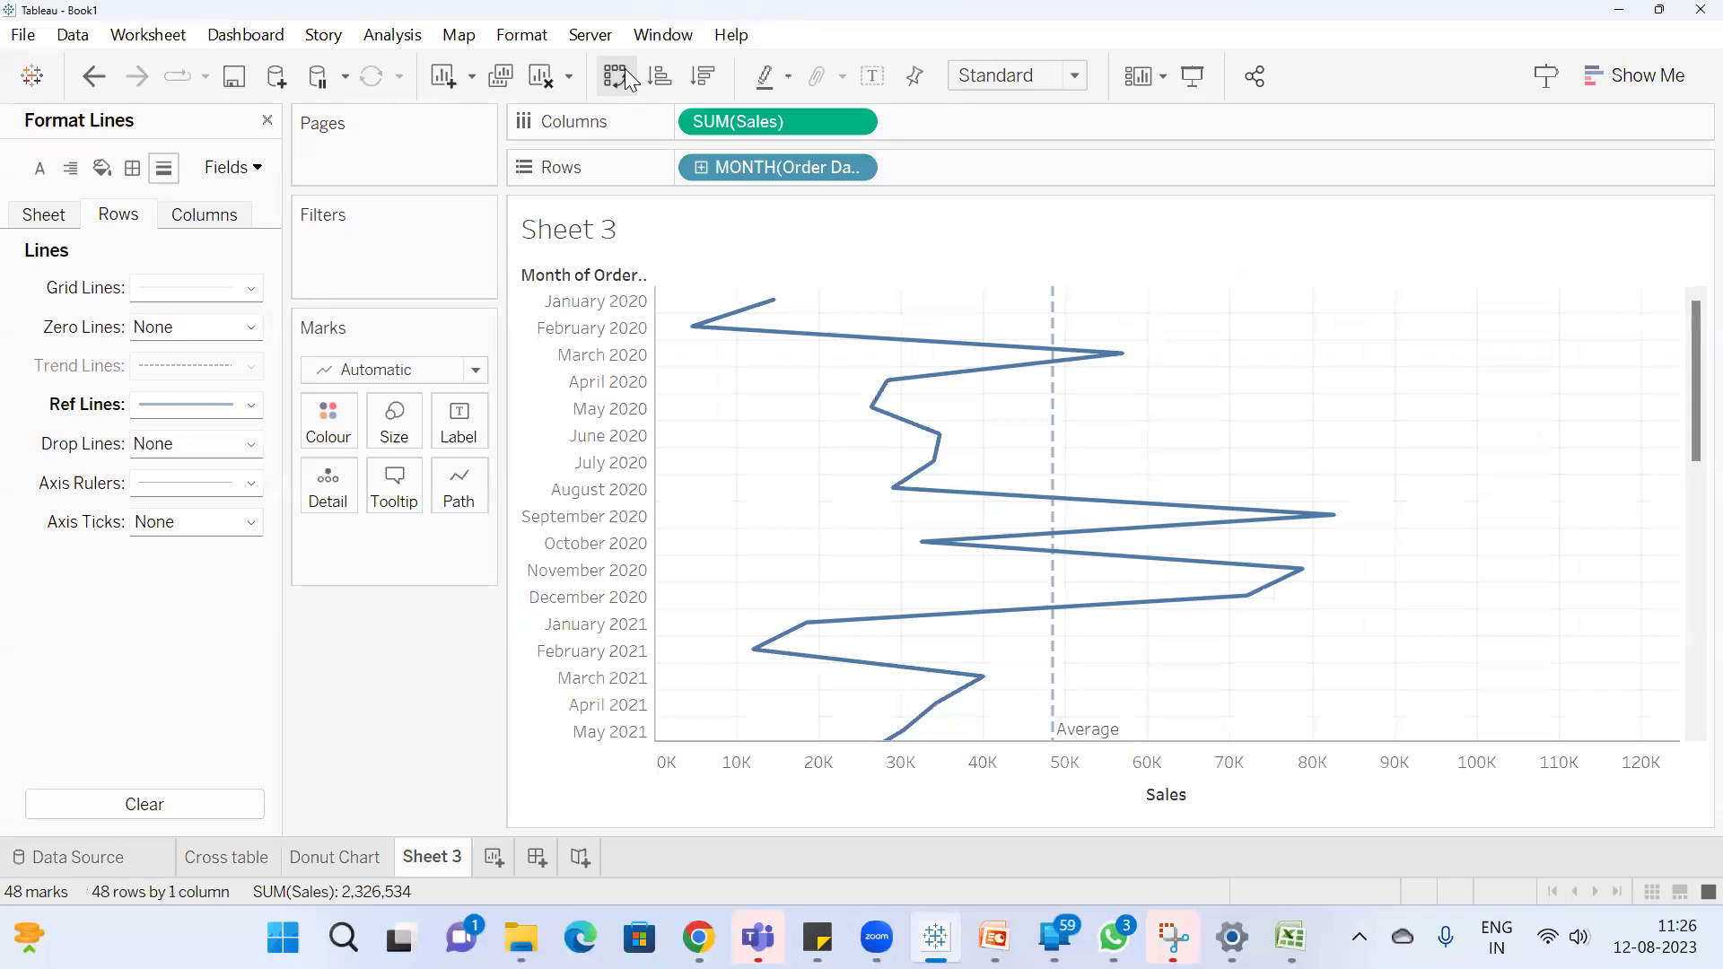
left_click(165, 404)
left_click(233, 500)
left_click(241, 539)
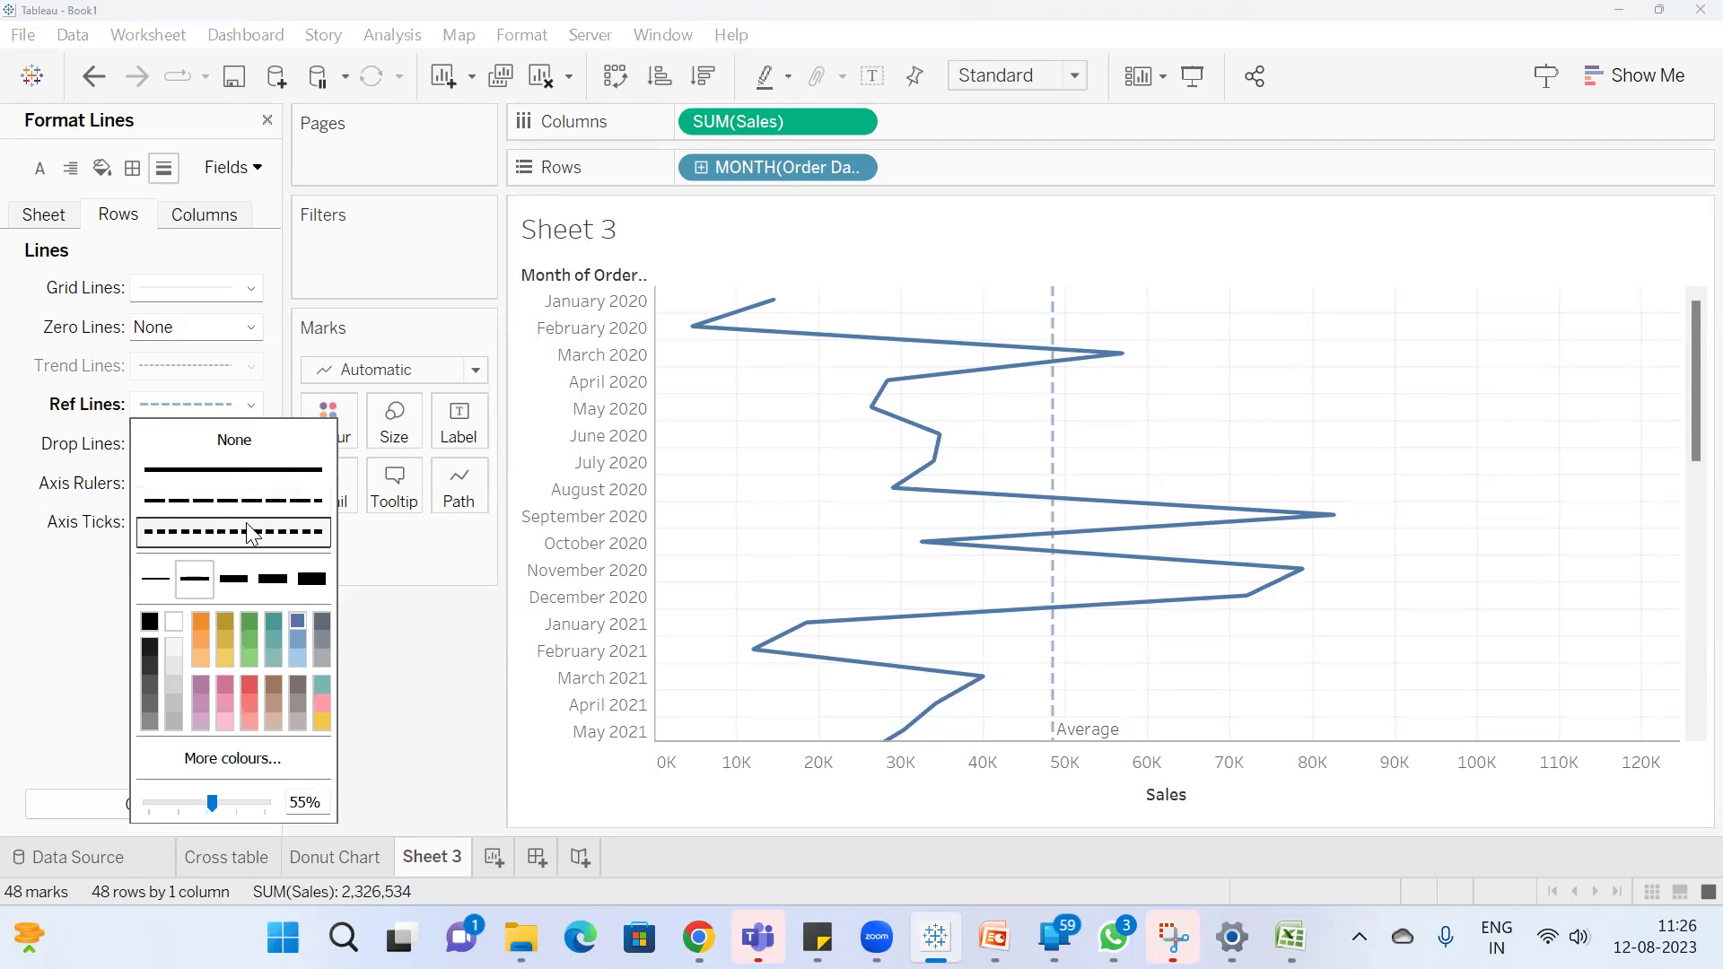
left_click(235, 579)
left_click(272, 579)
left_click(96, 77)
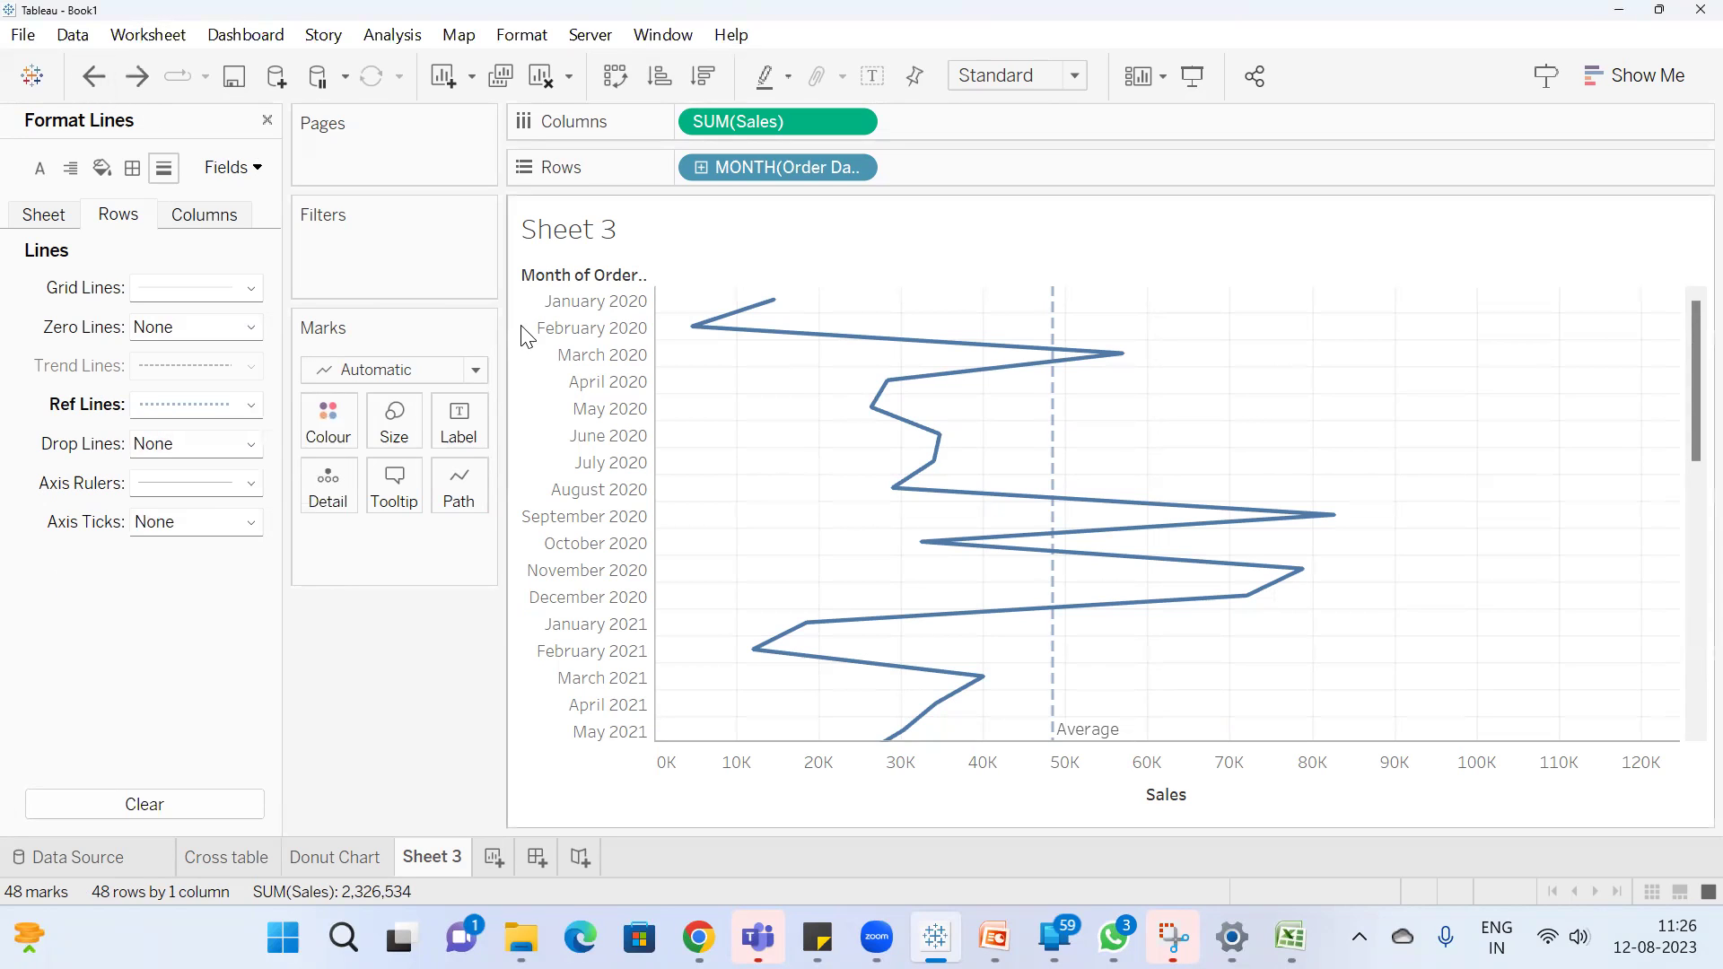
left_click(84, 75)
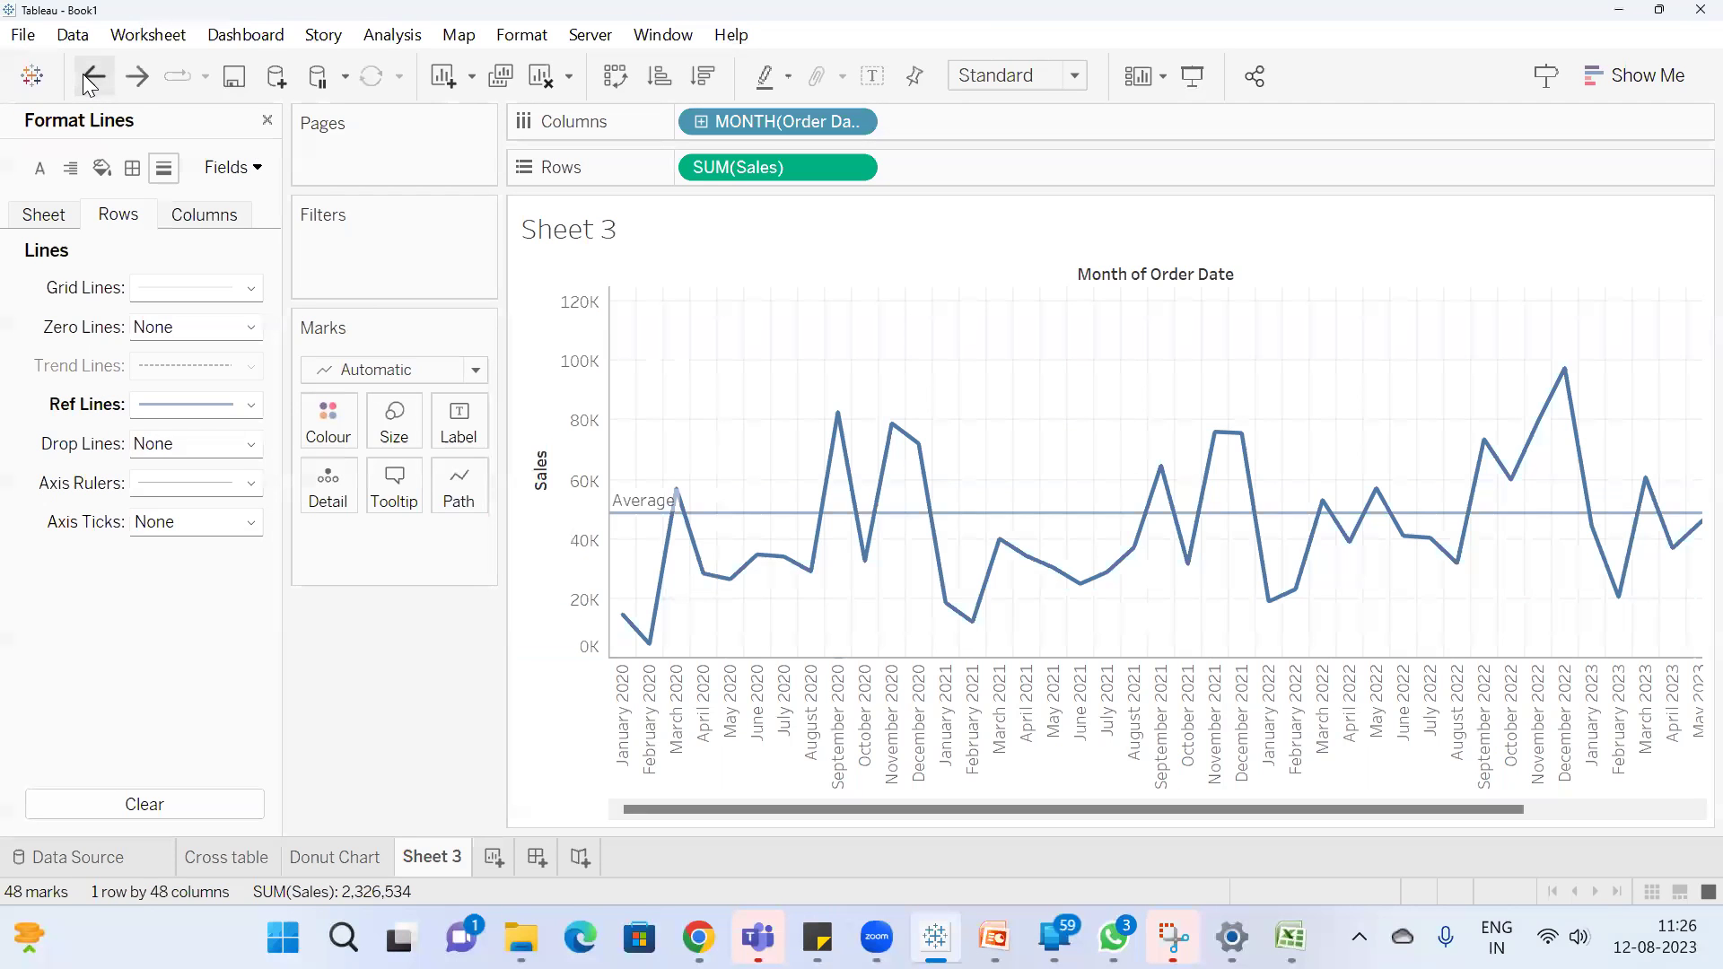
Set the row reference lines to dotted and inspect the average line's tooltip on the chart
mouse_move(640, 528)
left_click(195, 403)
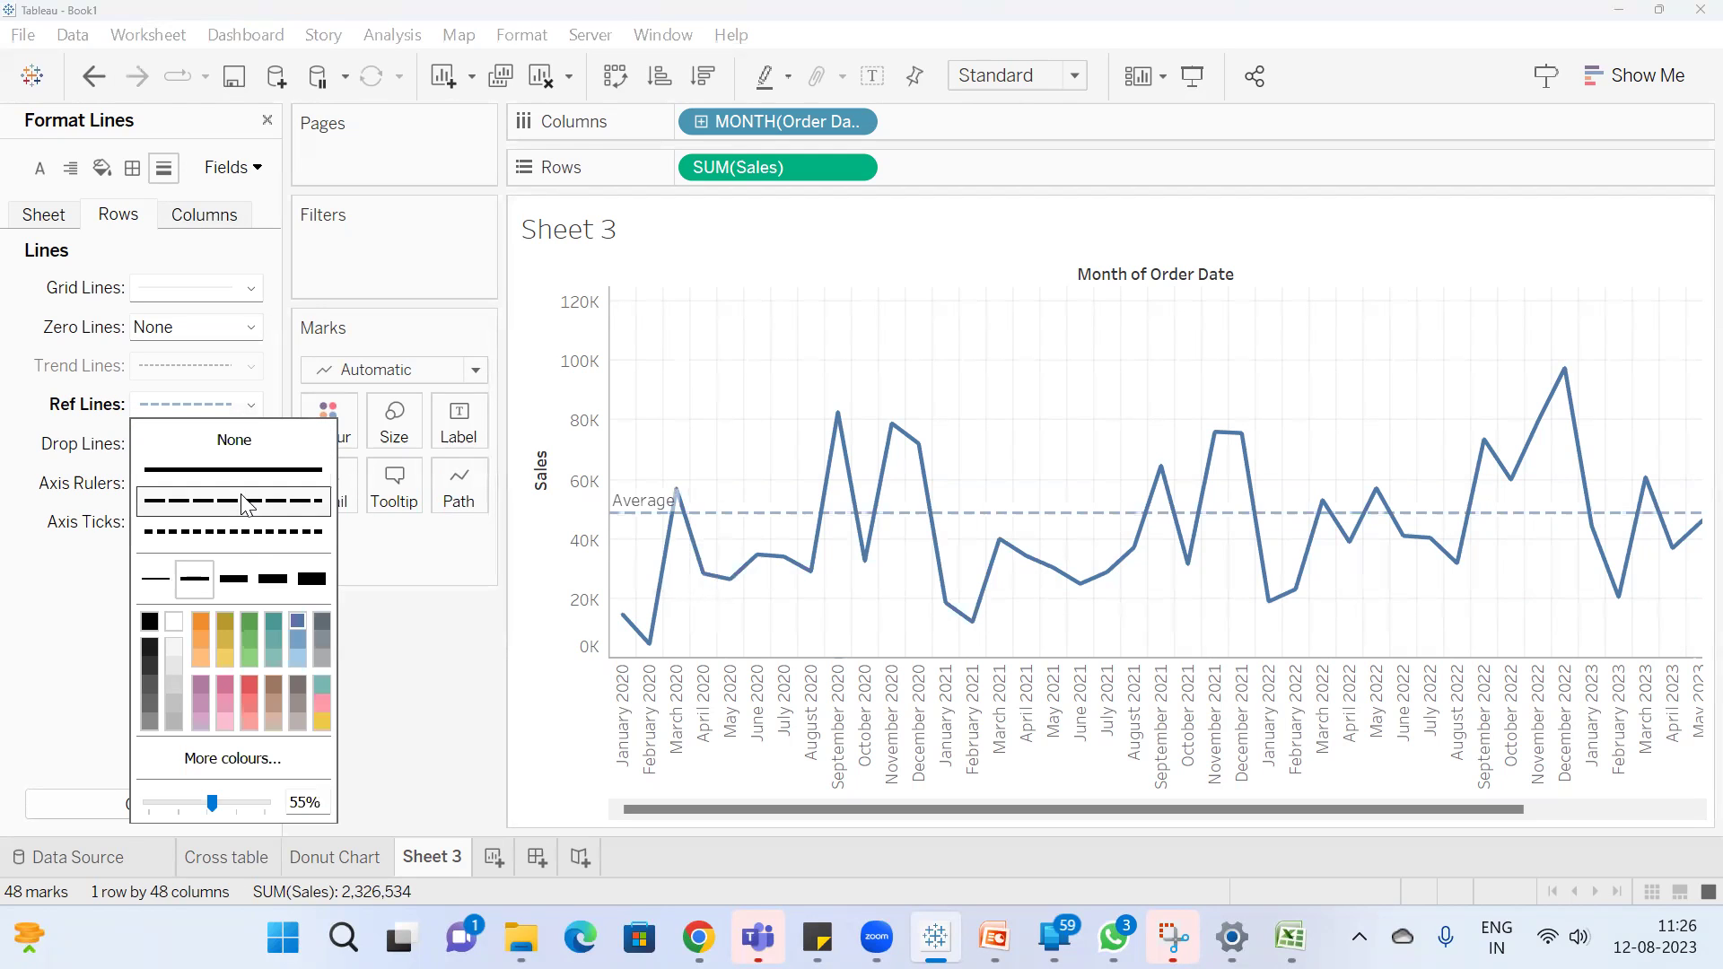
left_click(241, 533)
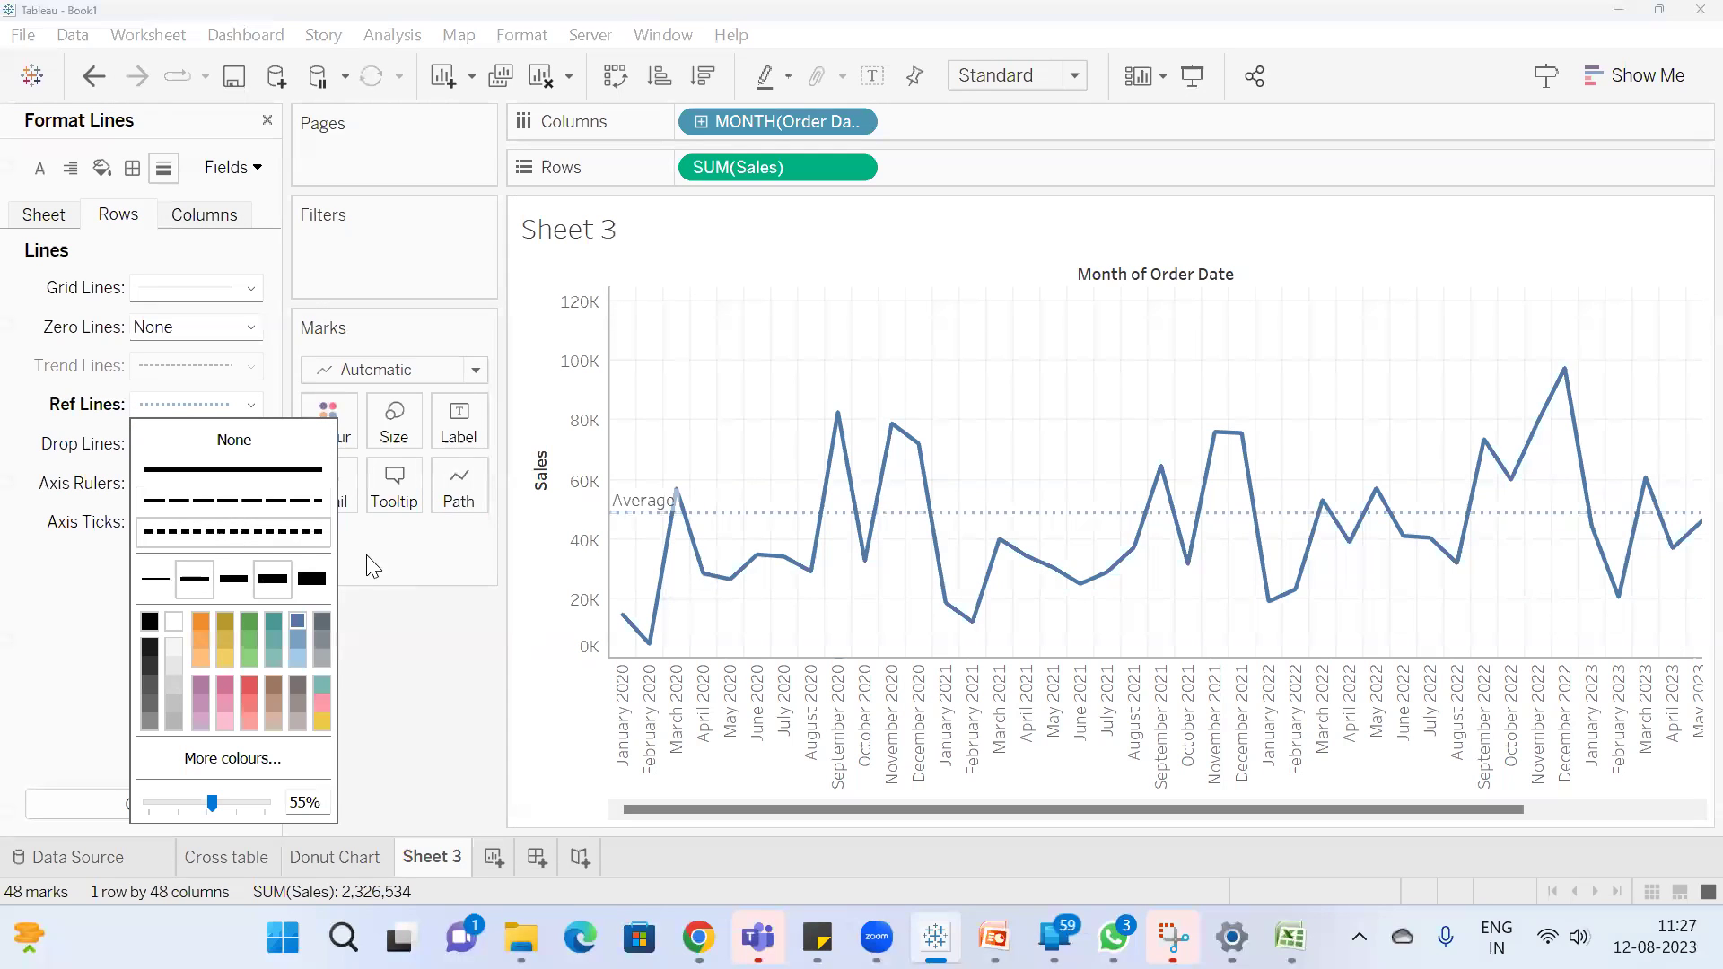
left_click(51, 535)
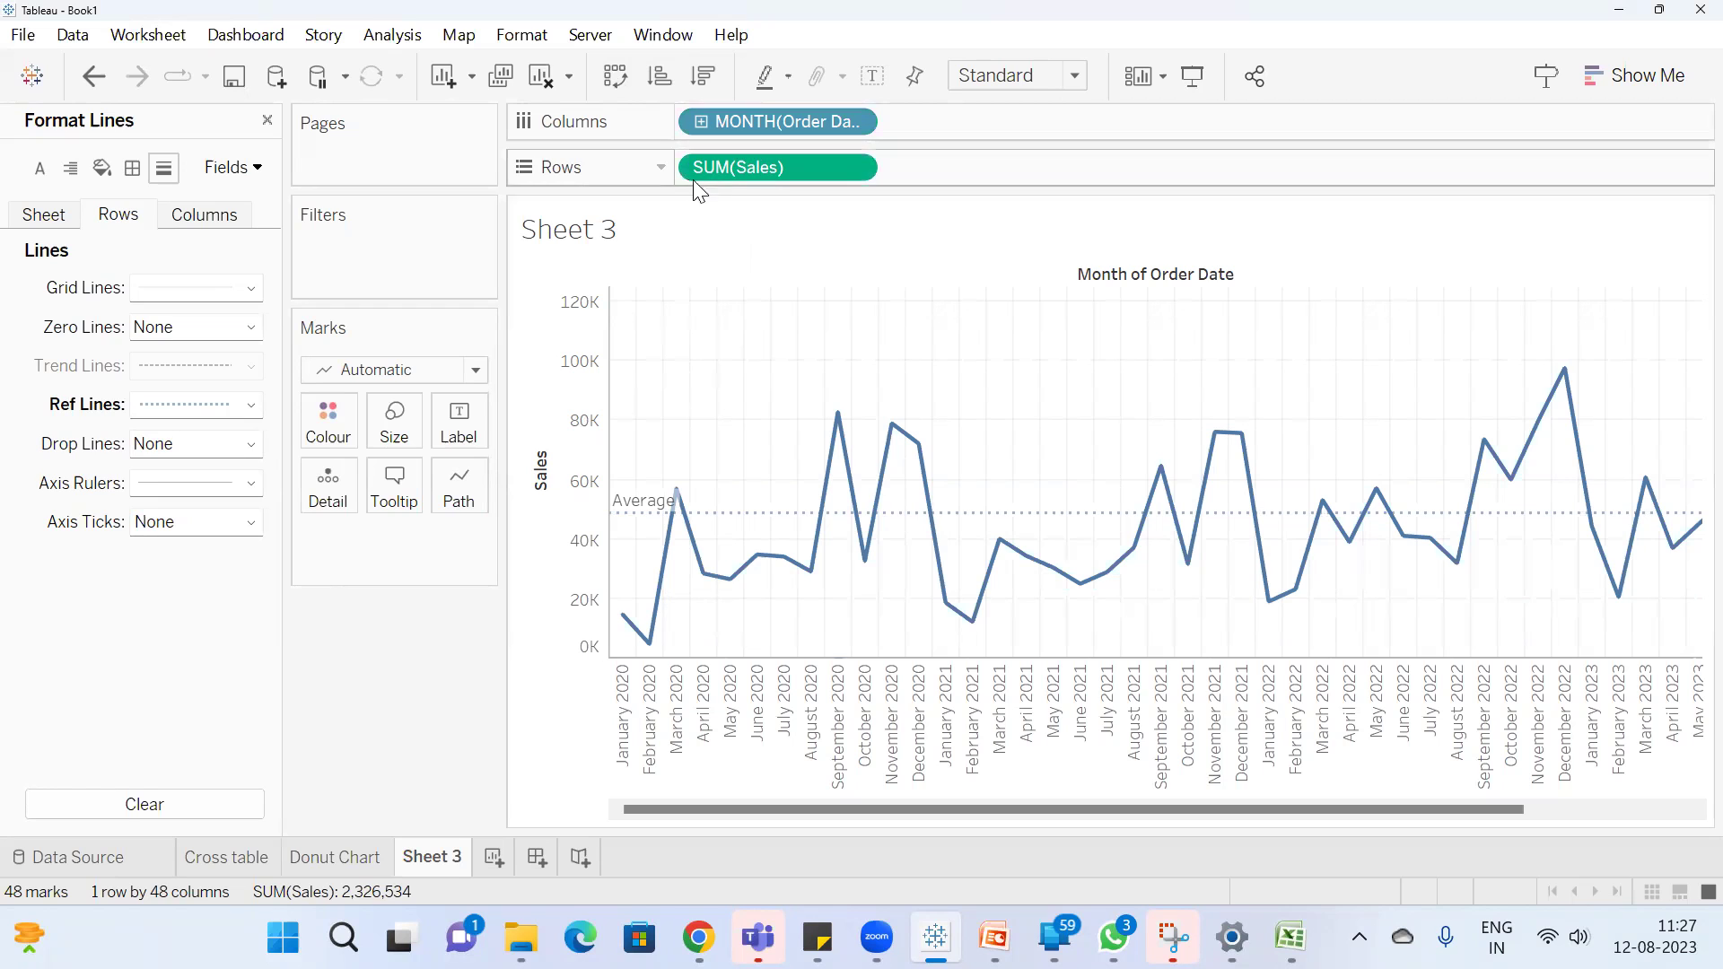
mouse_move(684, 524)
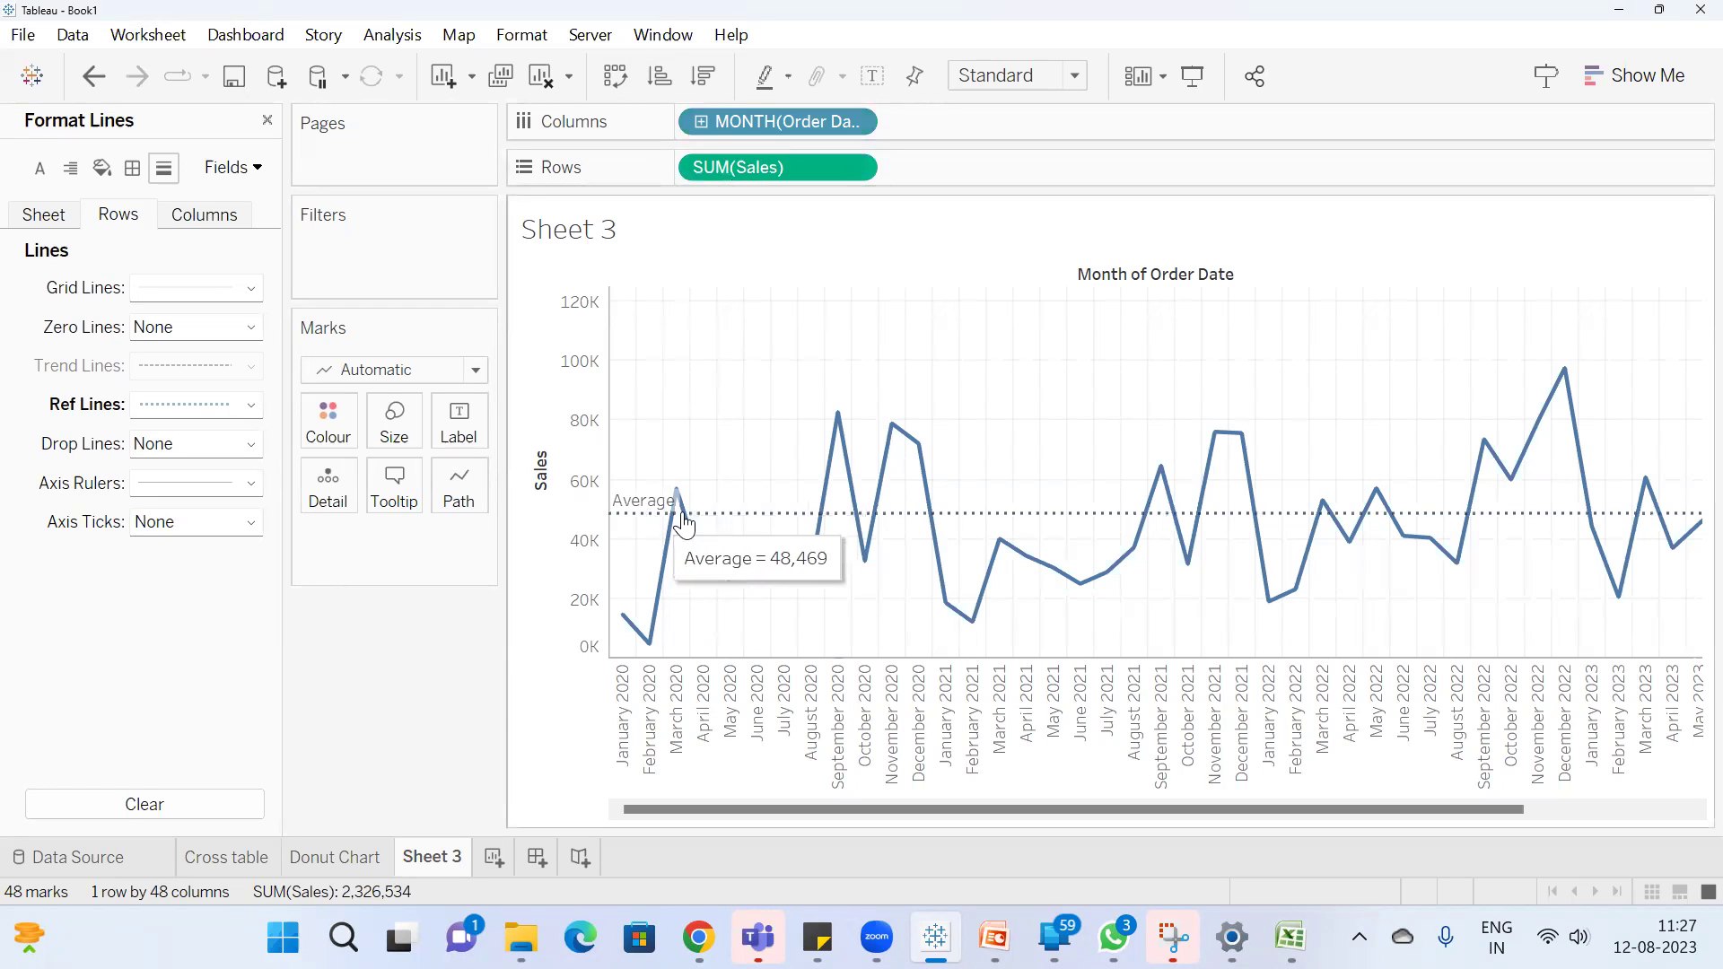
Swap the chart's rows and columns, and set the row reference lines to the thickest weight
left_click(614, 79)
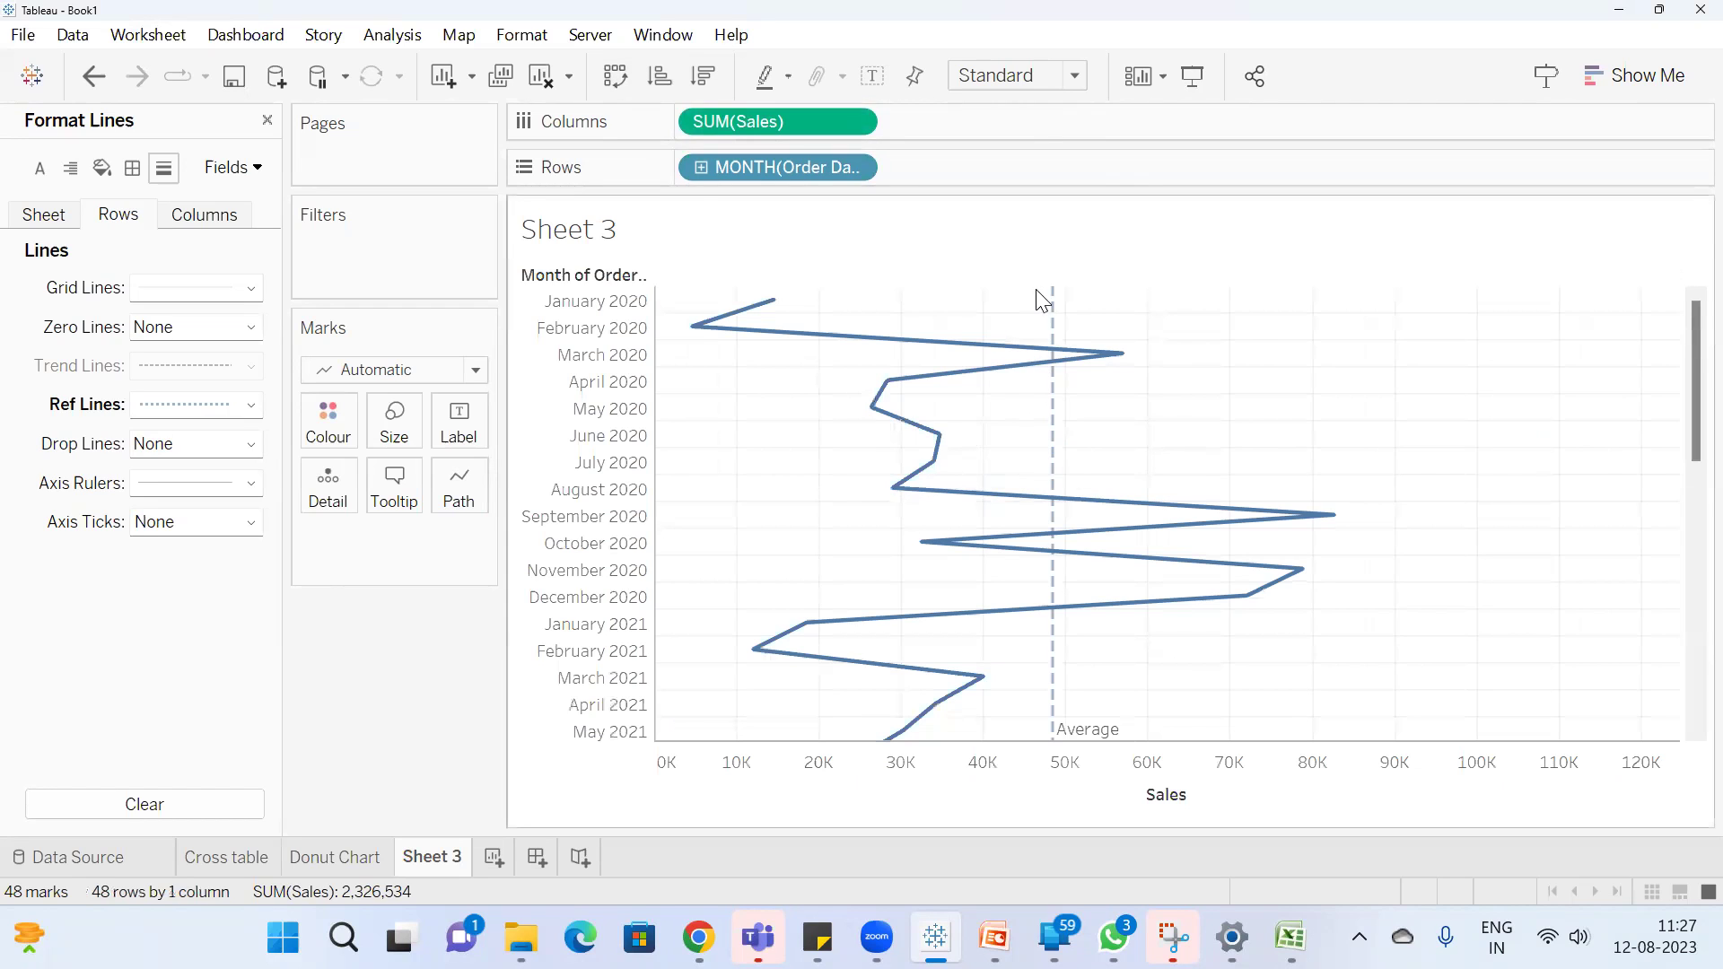
left_click(213, 405)
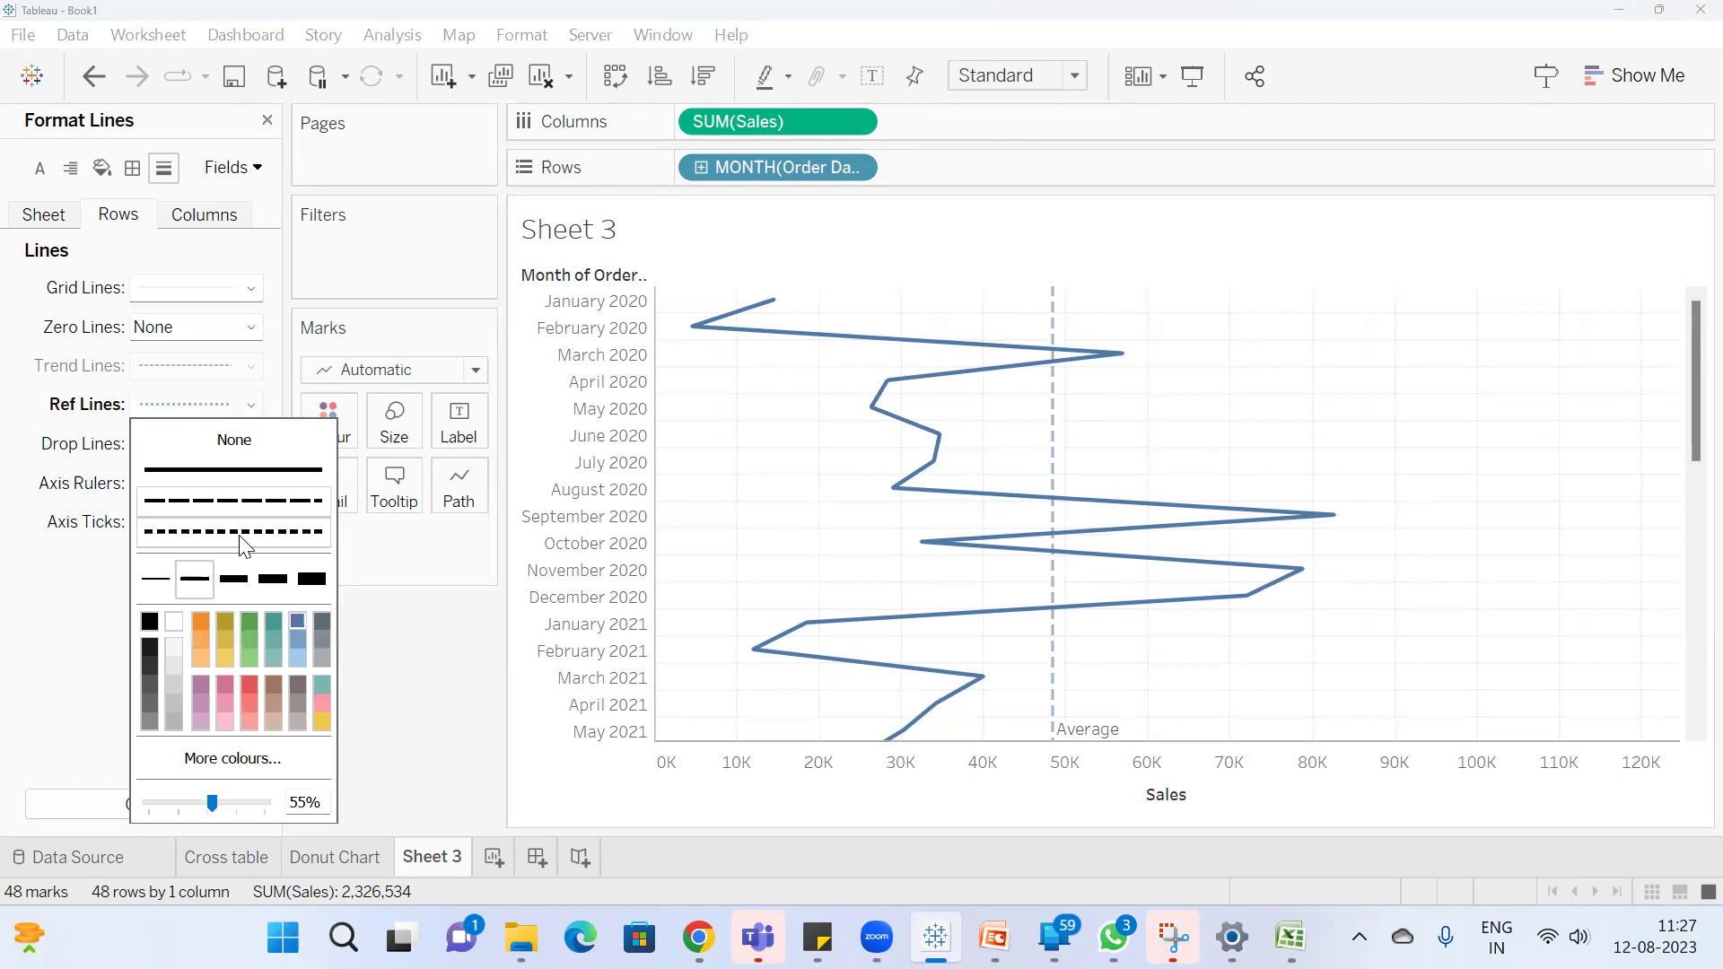
left_click(273, 579)
left_click(314, 584)
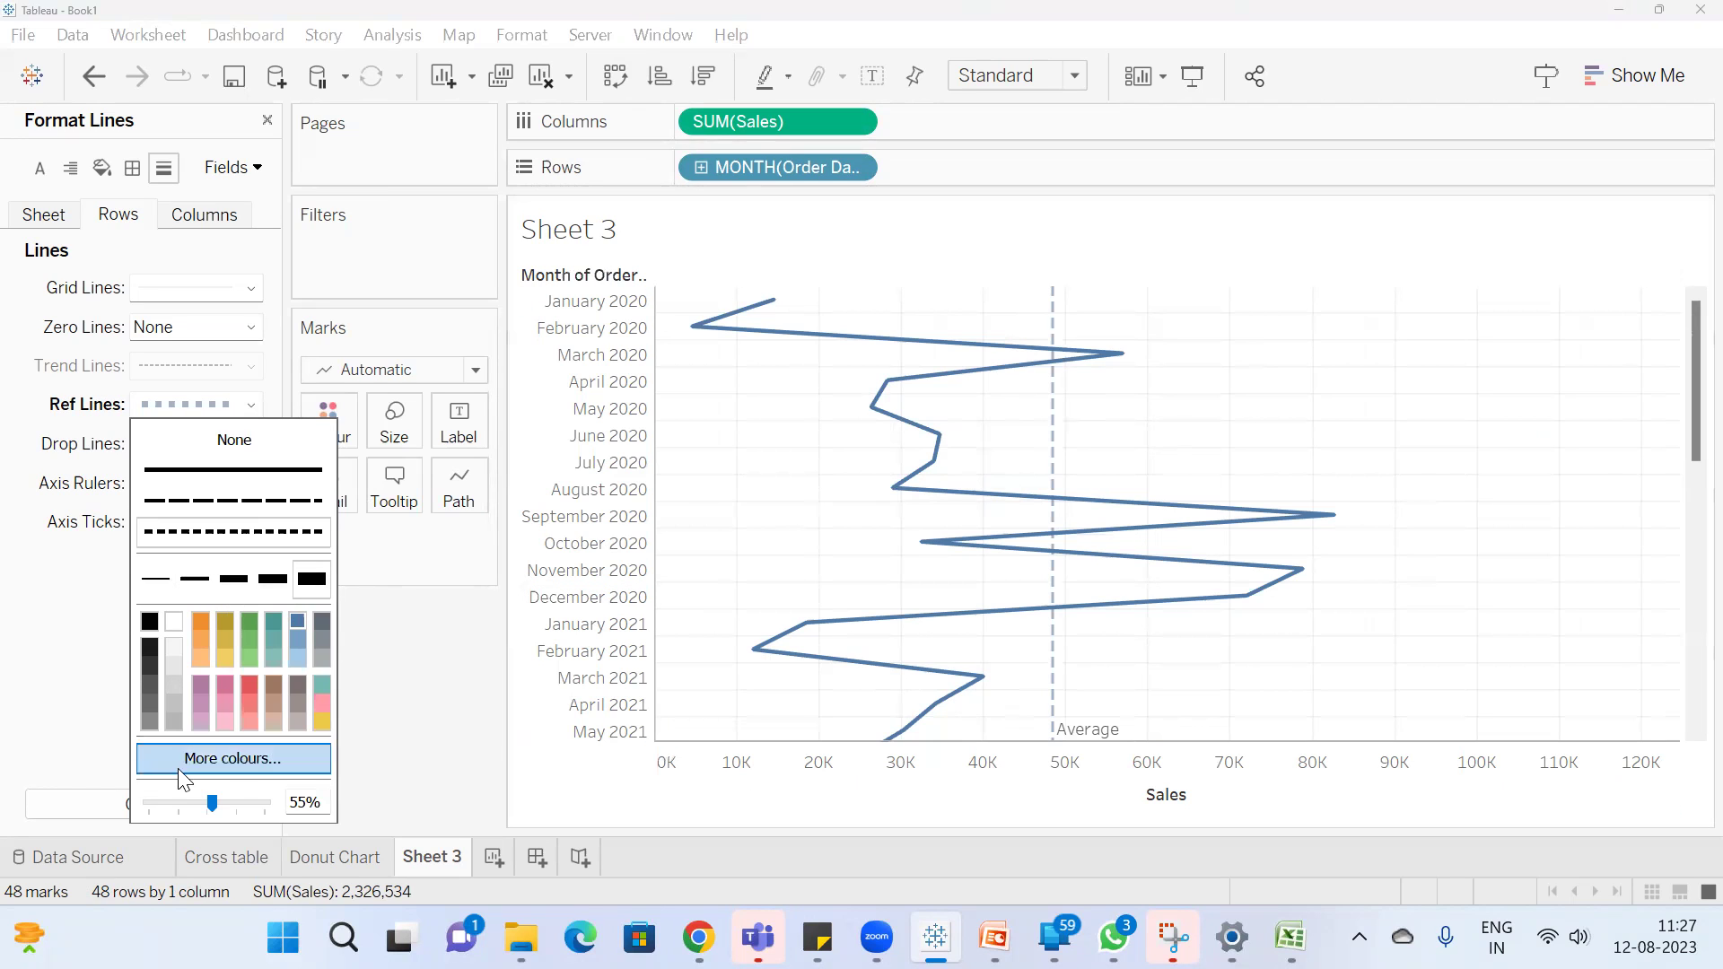
left_click(27, 646)
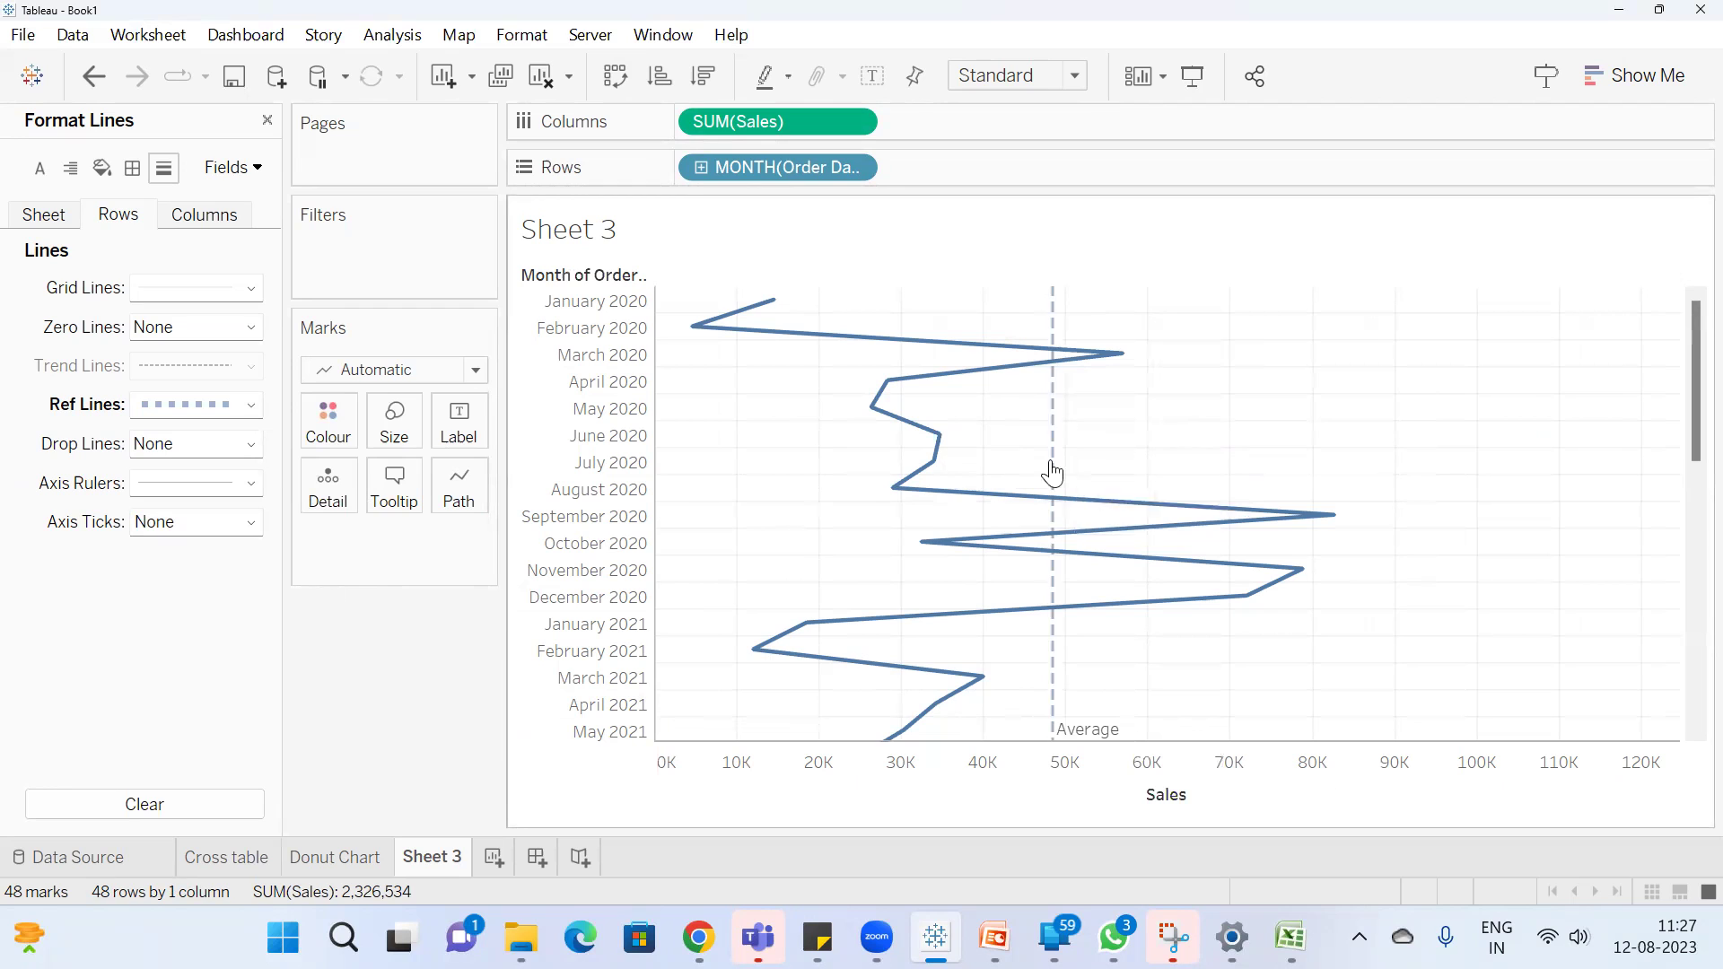
Try the two thickest weights on the column reference lines, and set them back to the second-thinnest weight
left_click(205, 214)
left_click(232, 405)
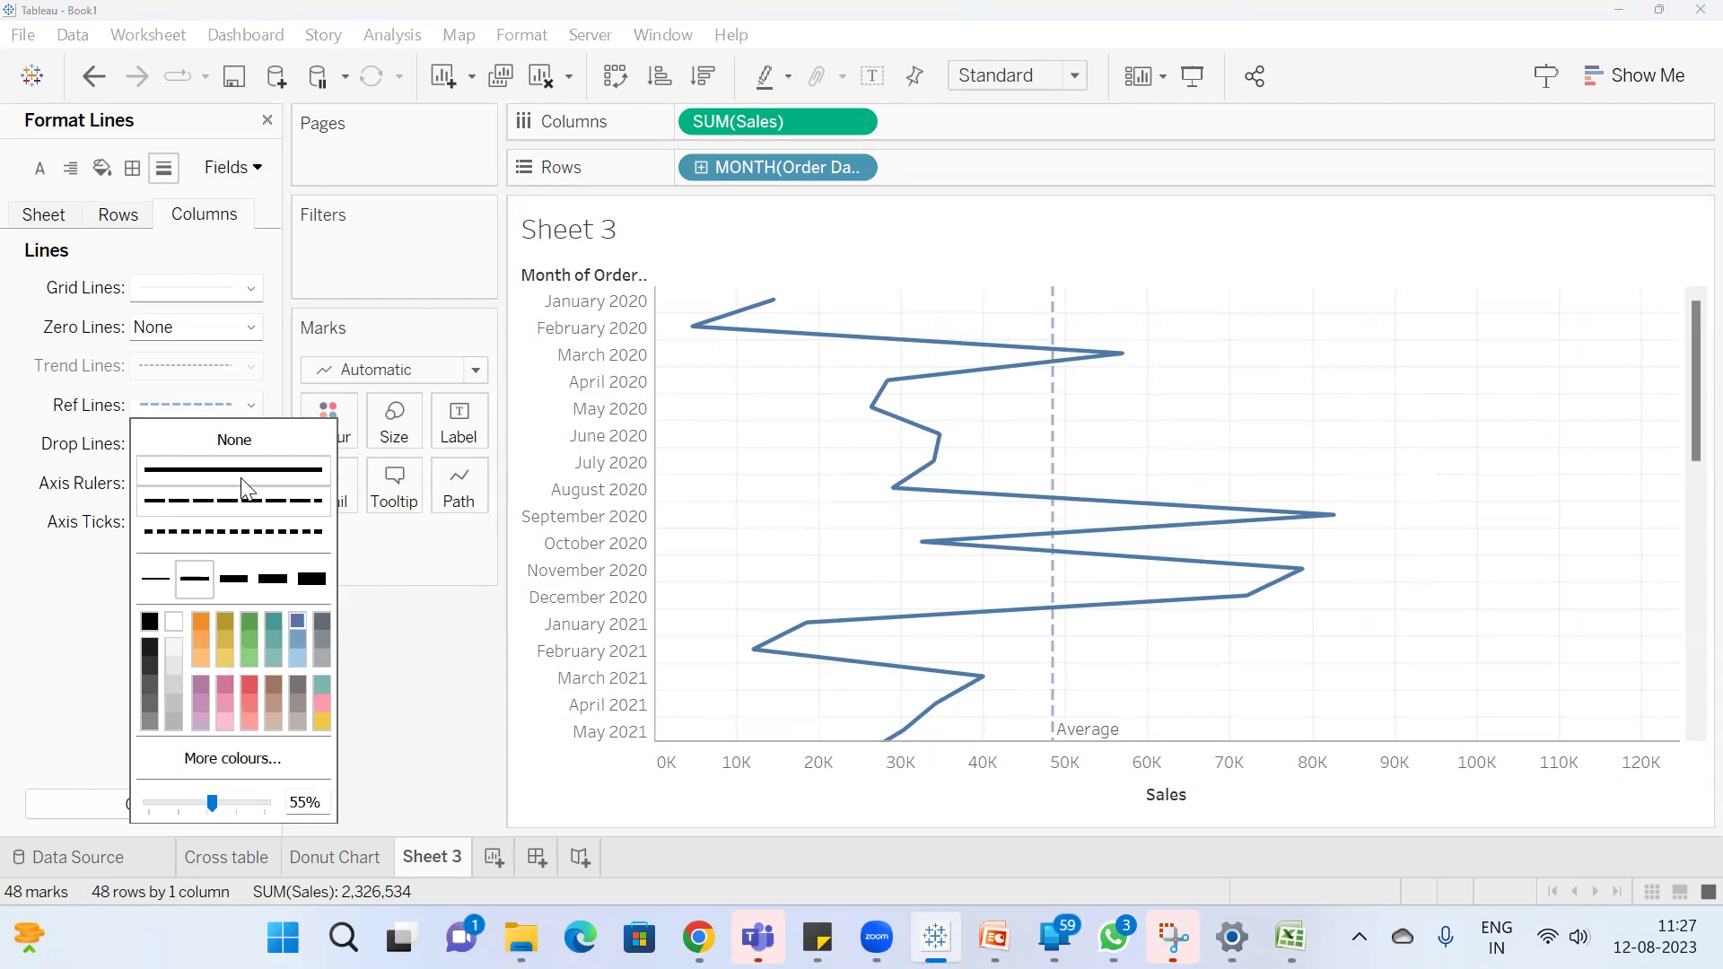
left_click(277, 583)
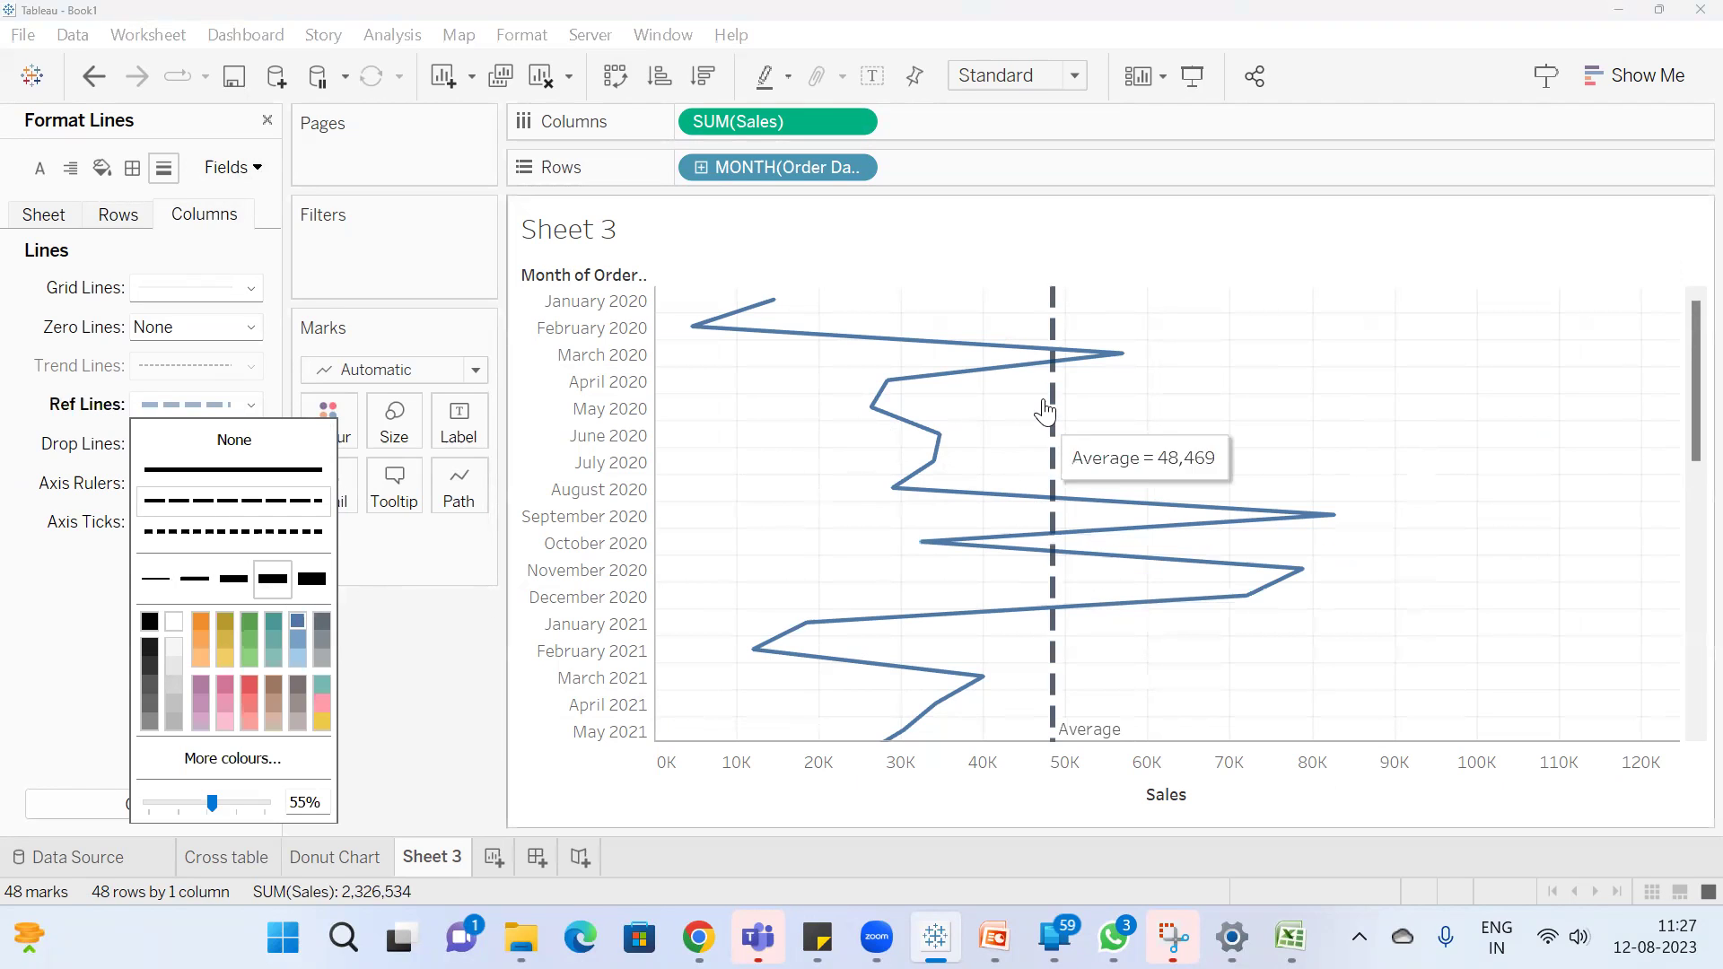
left_click(321, 588)
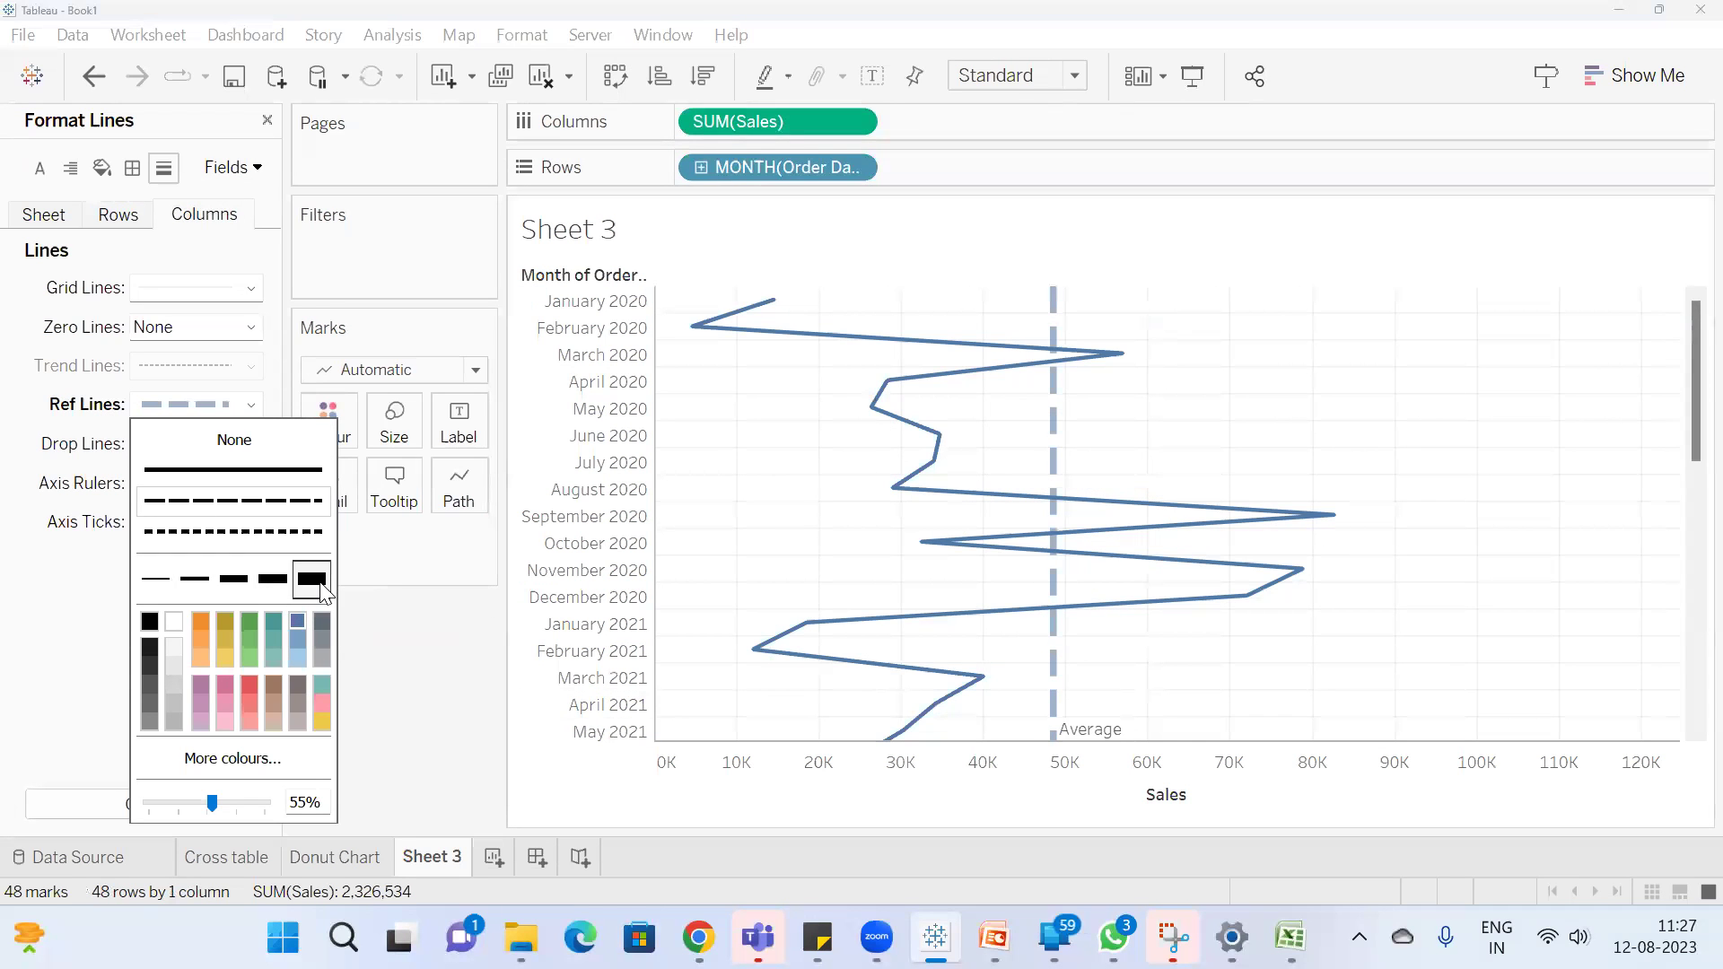
left_click(195, 593)
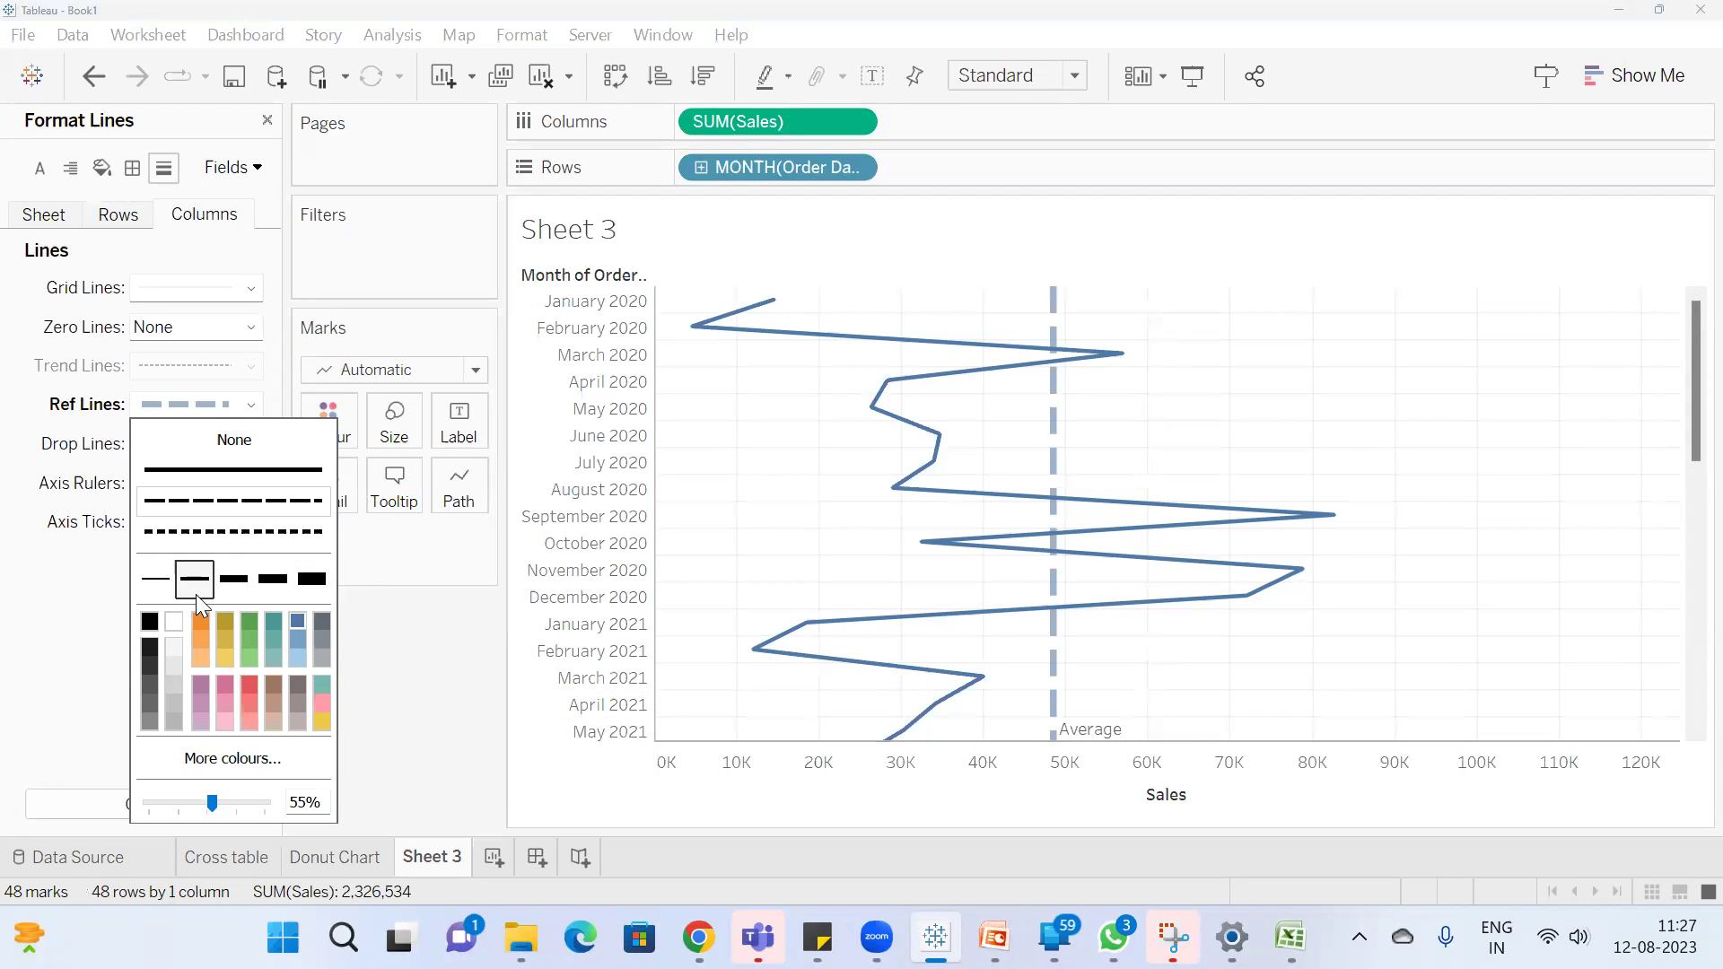
left_click(94, 584)
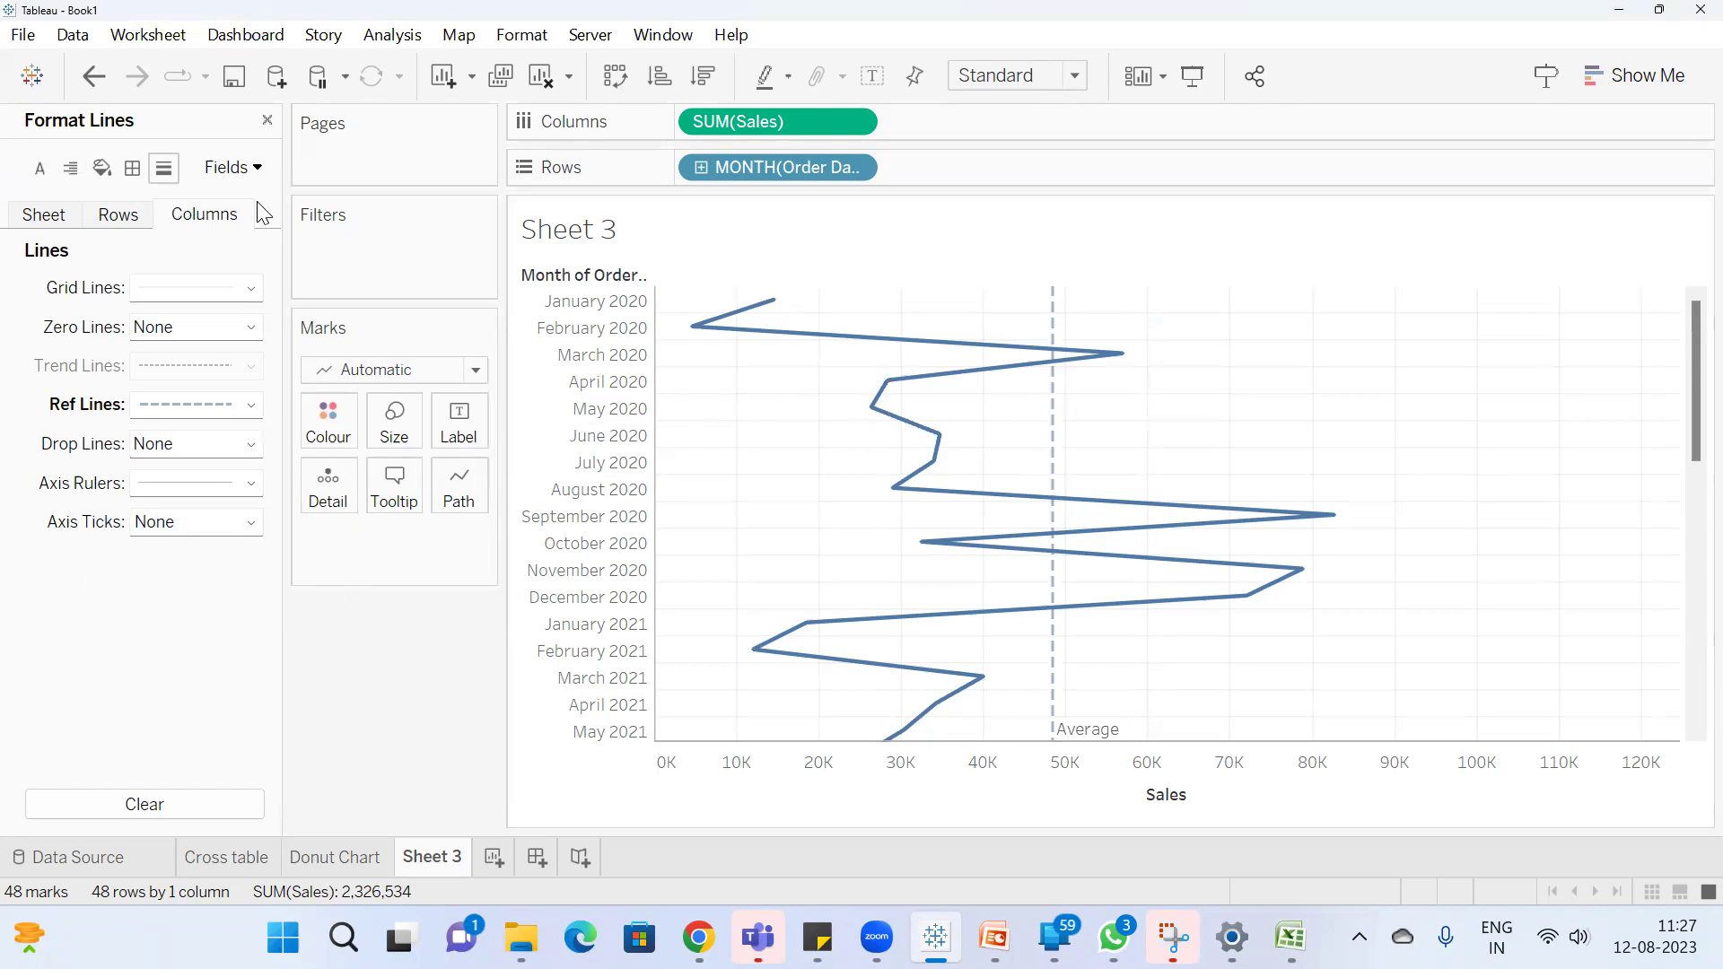
Set the reference lines for the whole sheet to the second-thickest weight
left_click(47, 215)
left_click(226, 406)
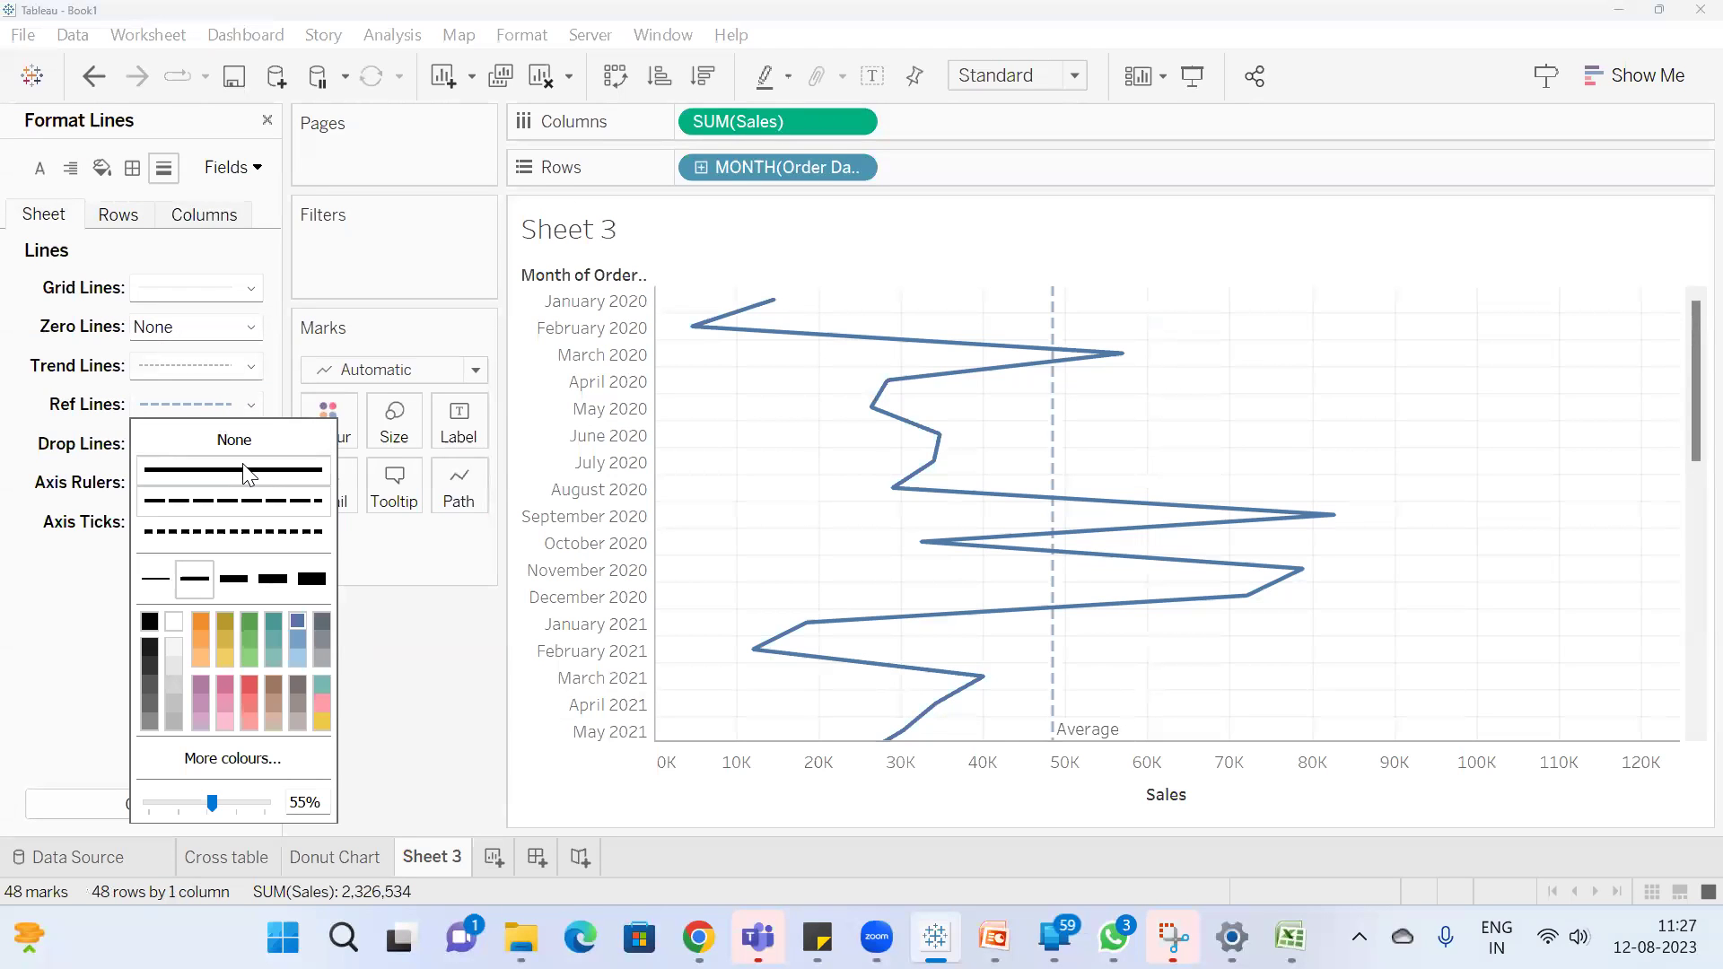
left_click(273, 580)
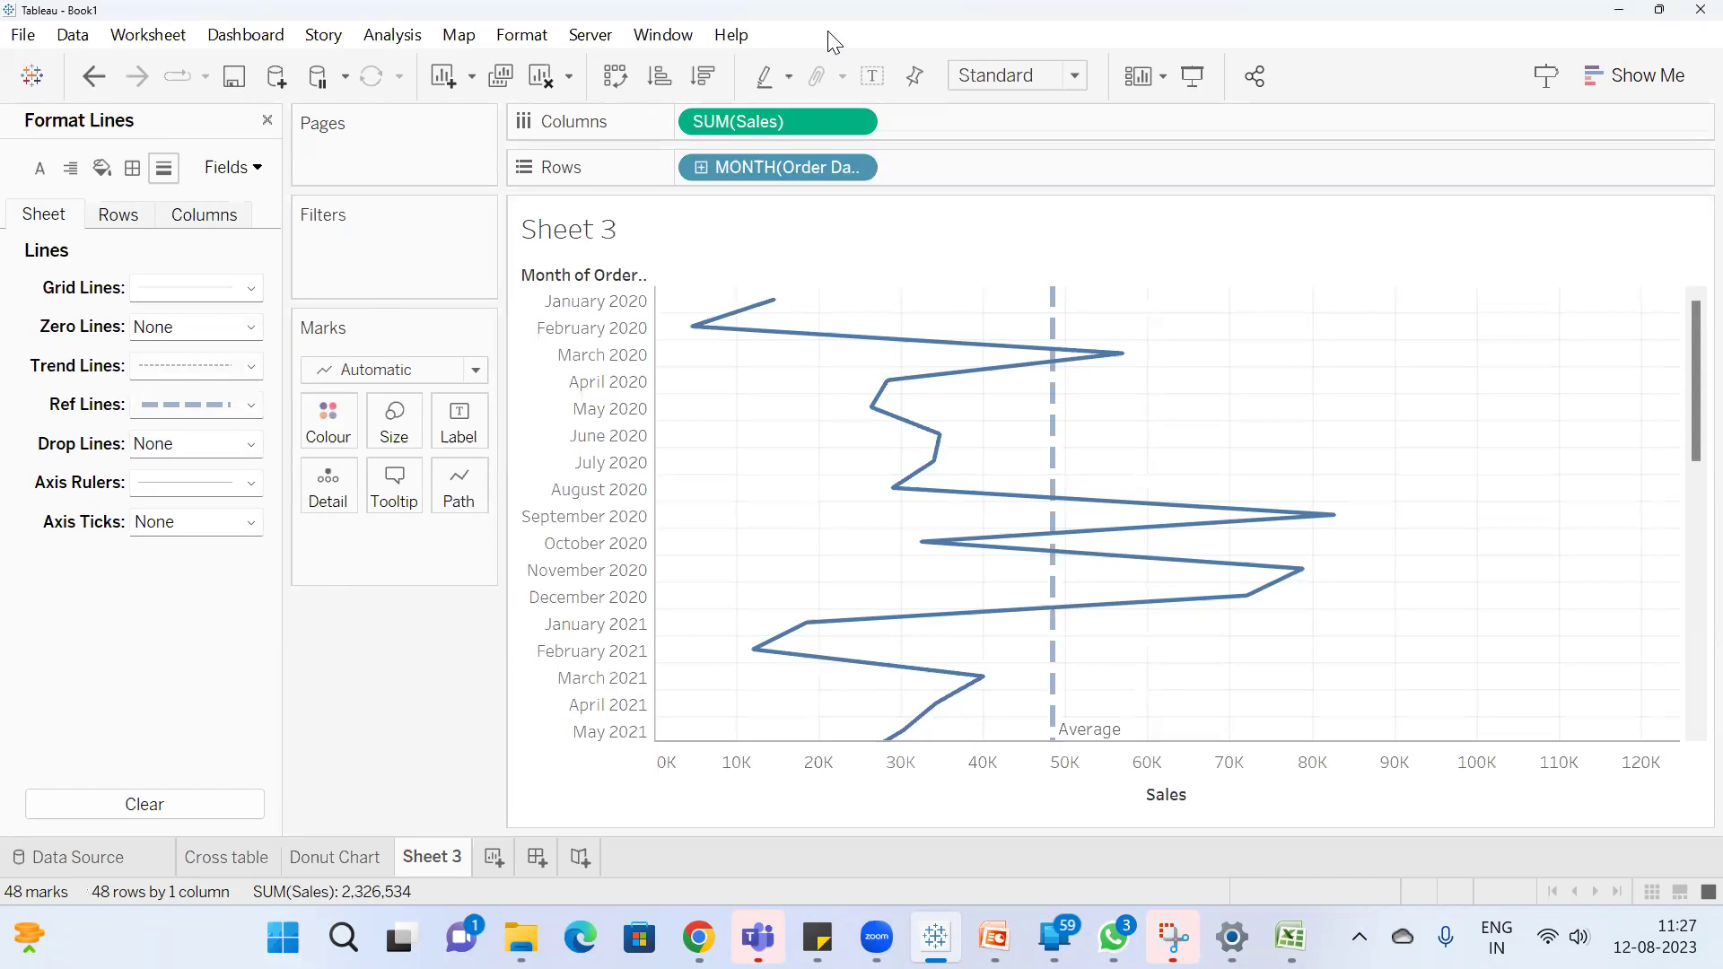
Swap rows and columns back, and make the sheet-level reference lines solid with the second-thinnest weight
left_click(613, 70)
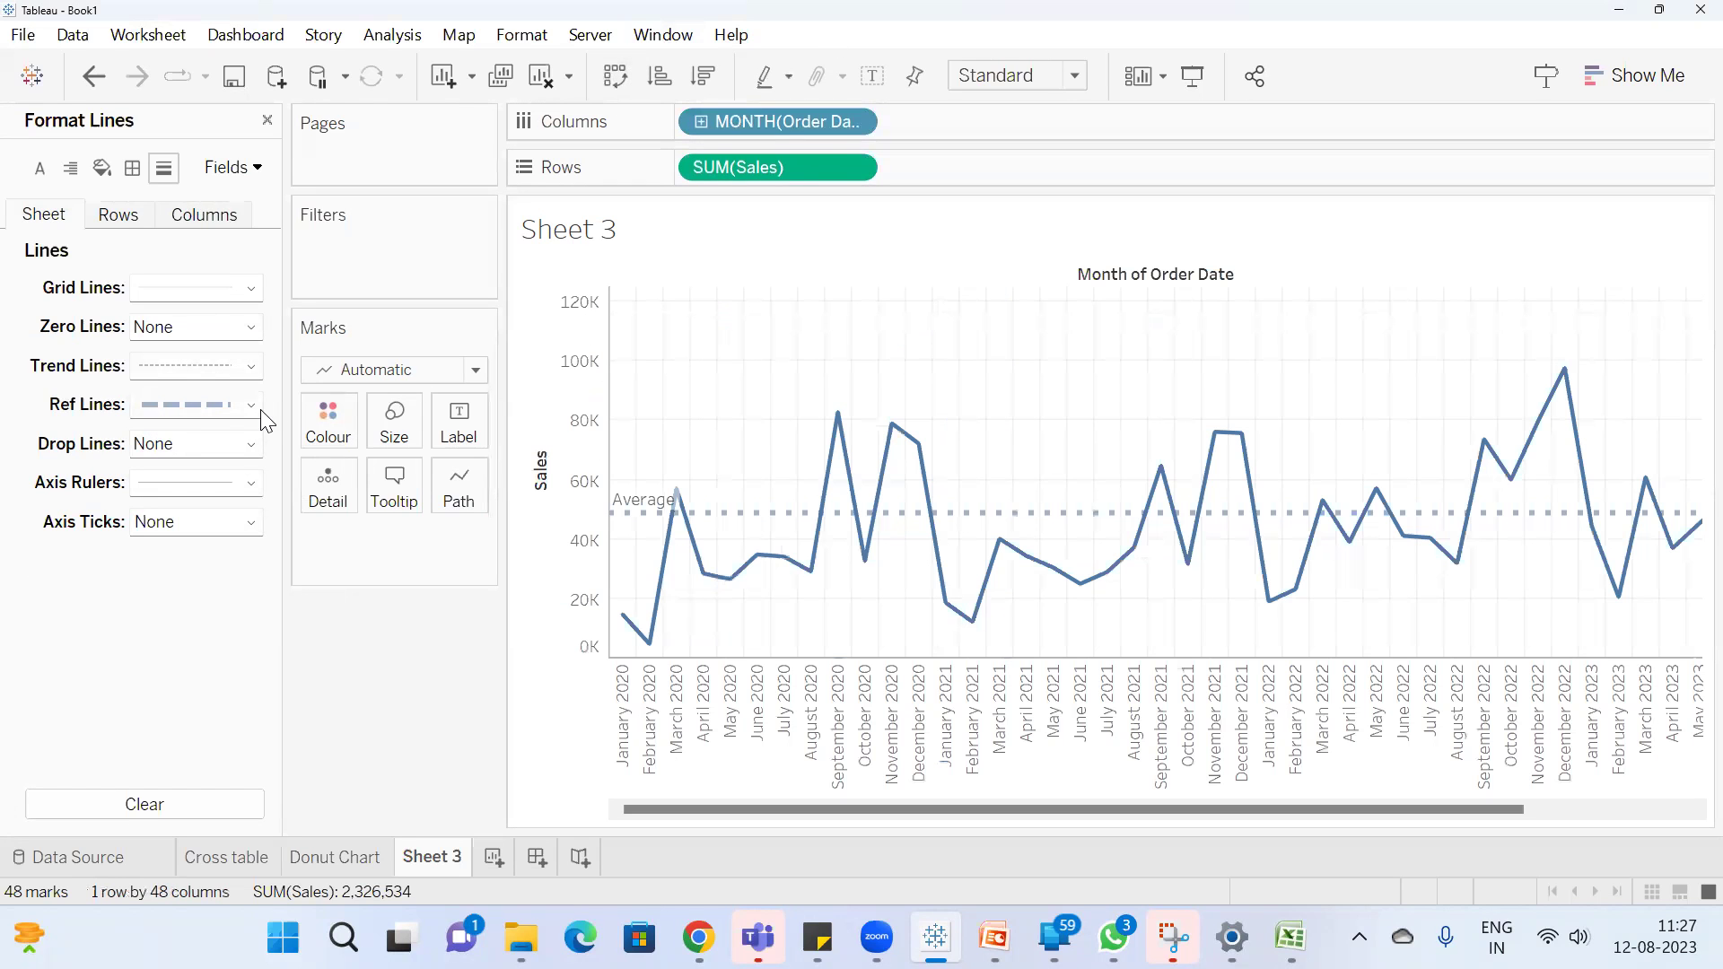
left_click(162, 407)
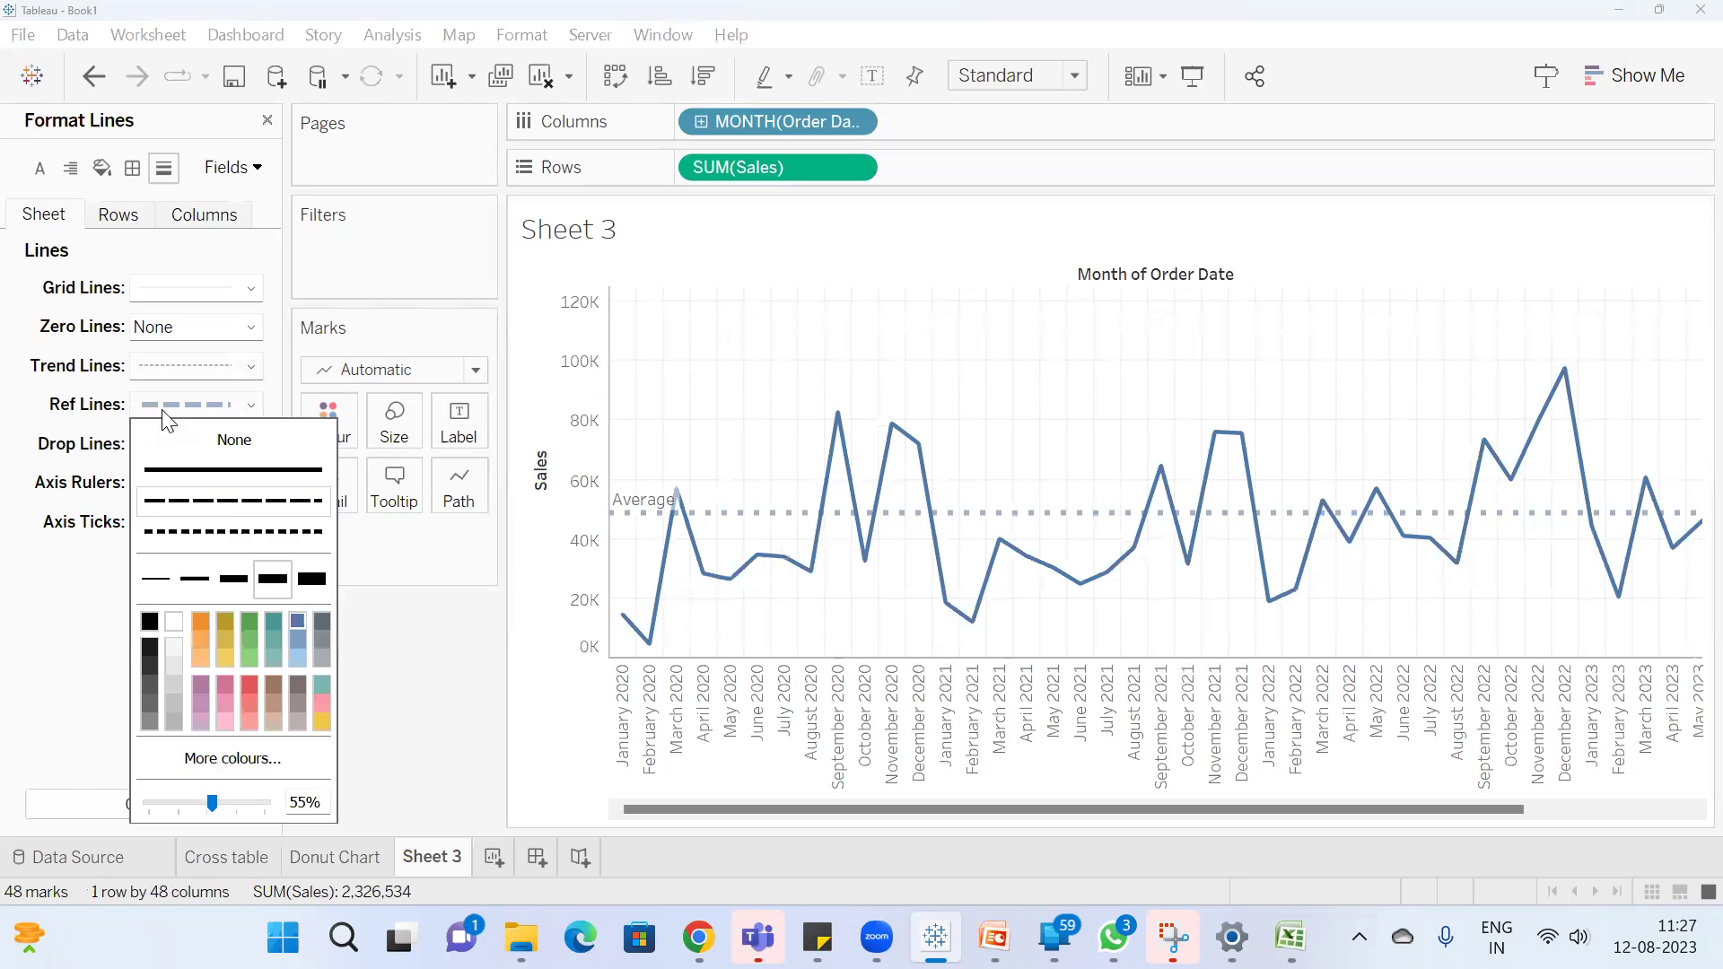
left_click(259, 470)
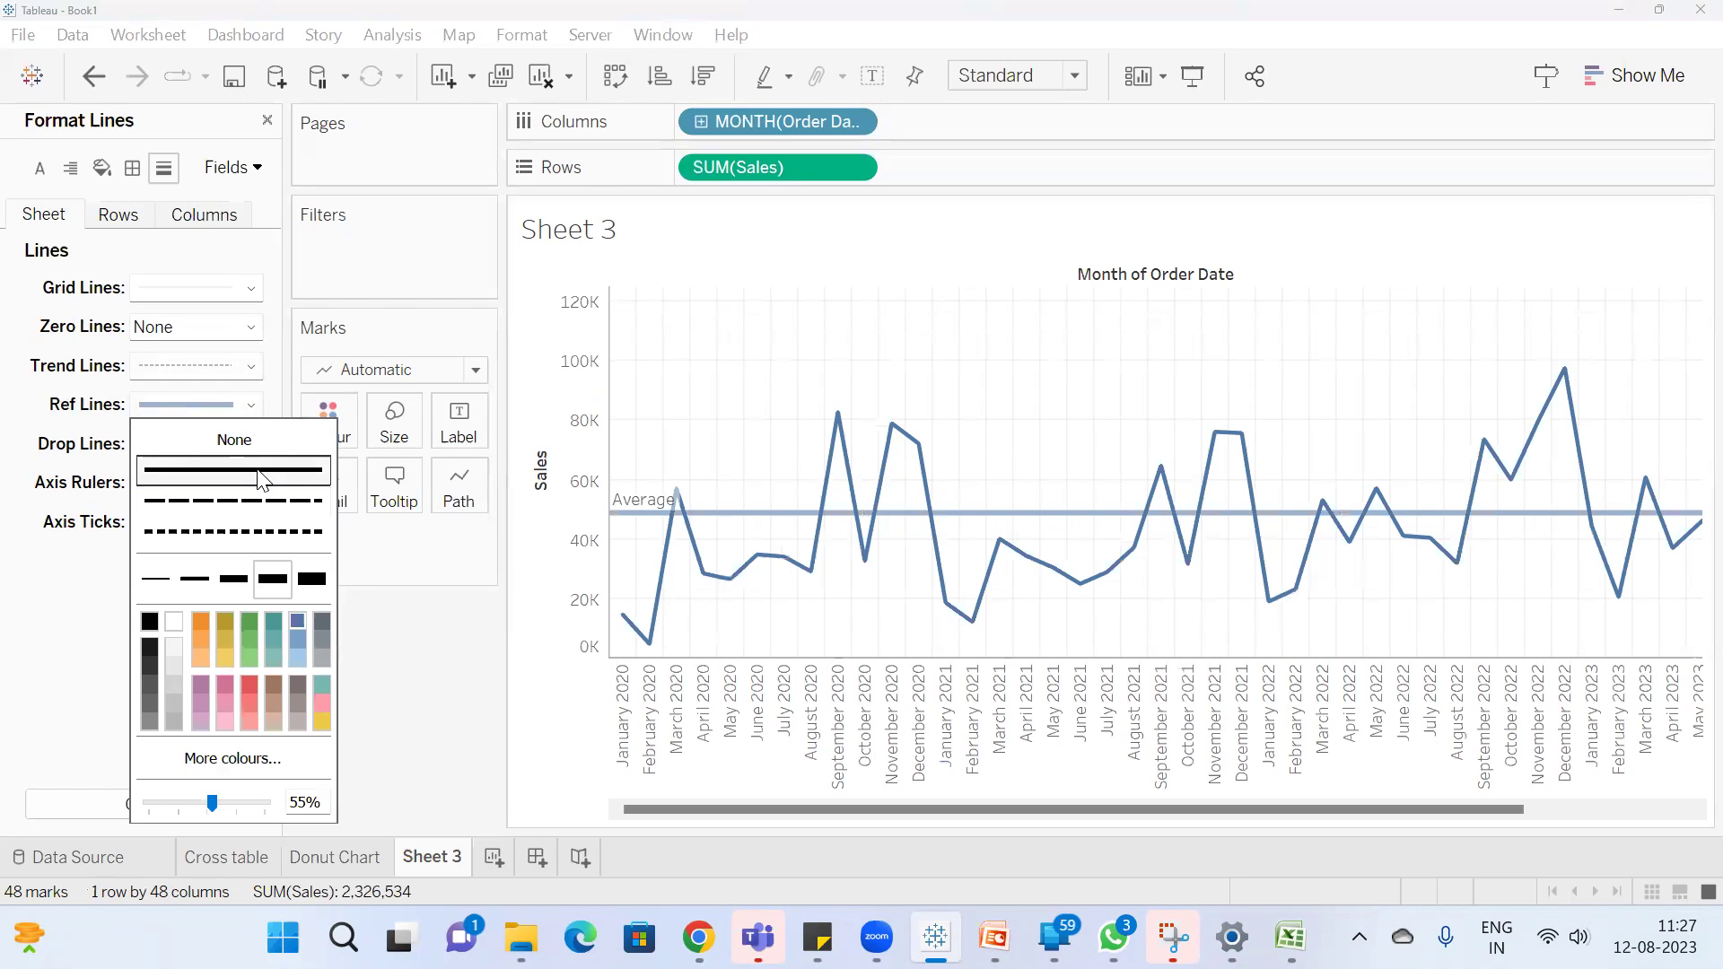
left_click(190, 582)
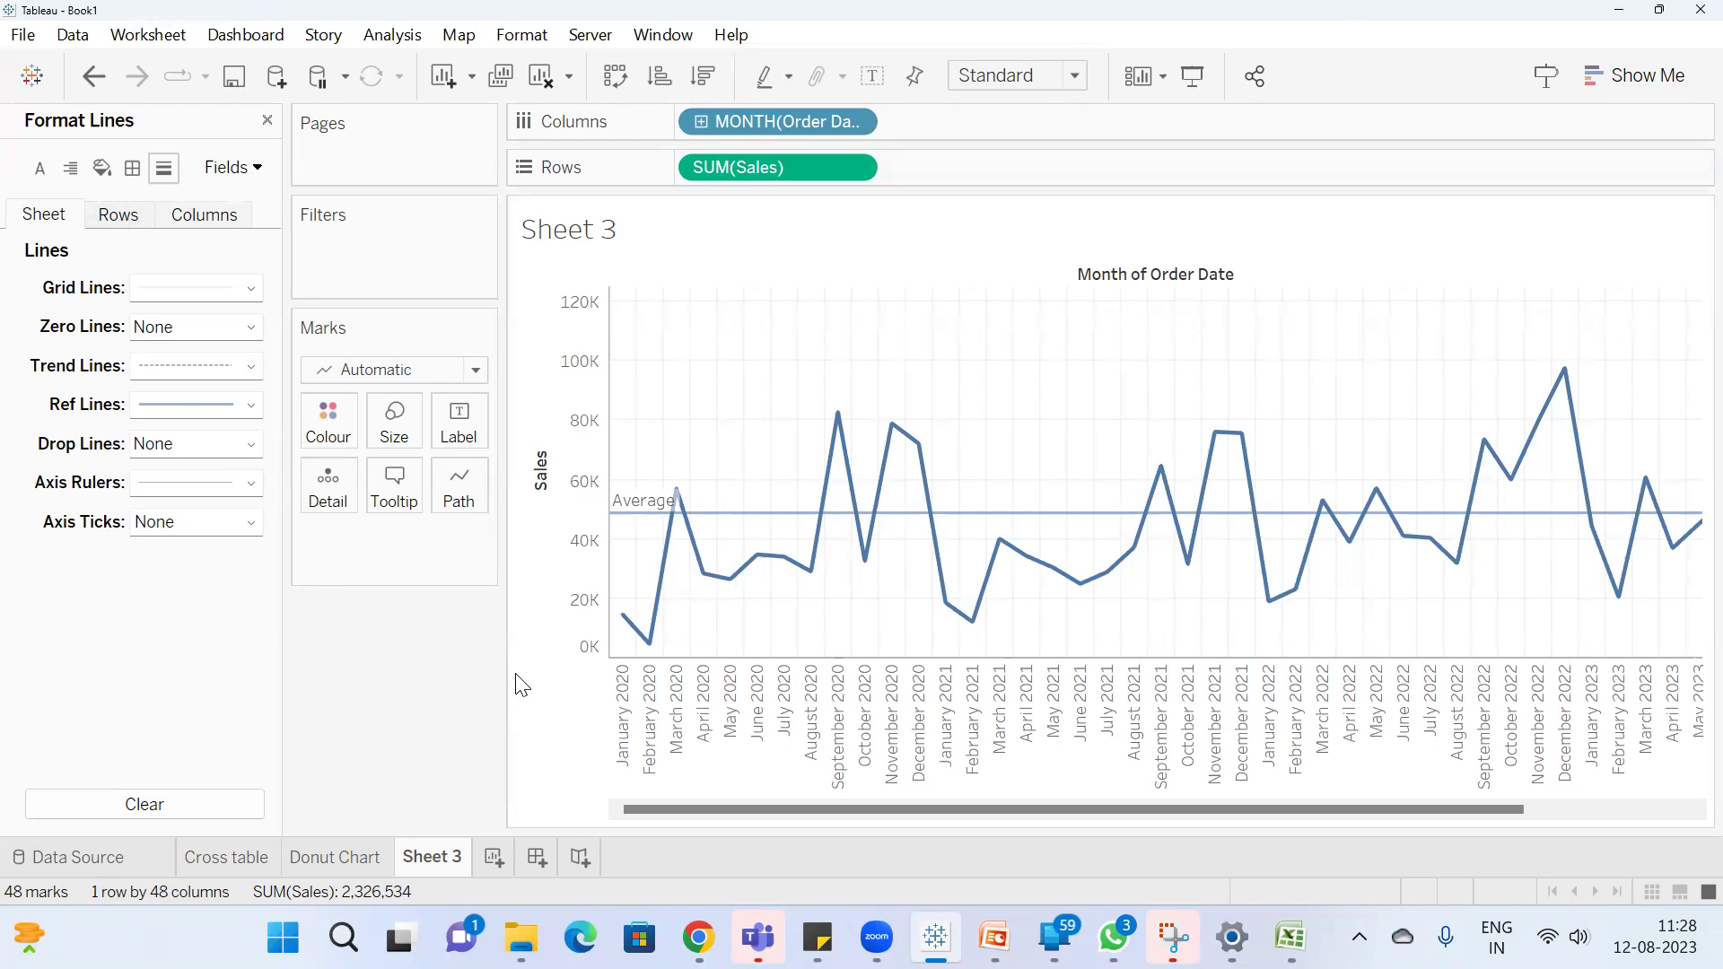
Open Notepad and write "lines" and "& border" on two separate lines
mouse_move(1055, 938)
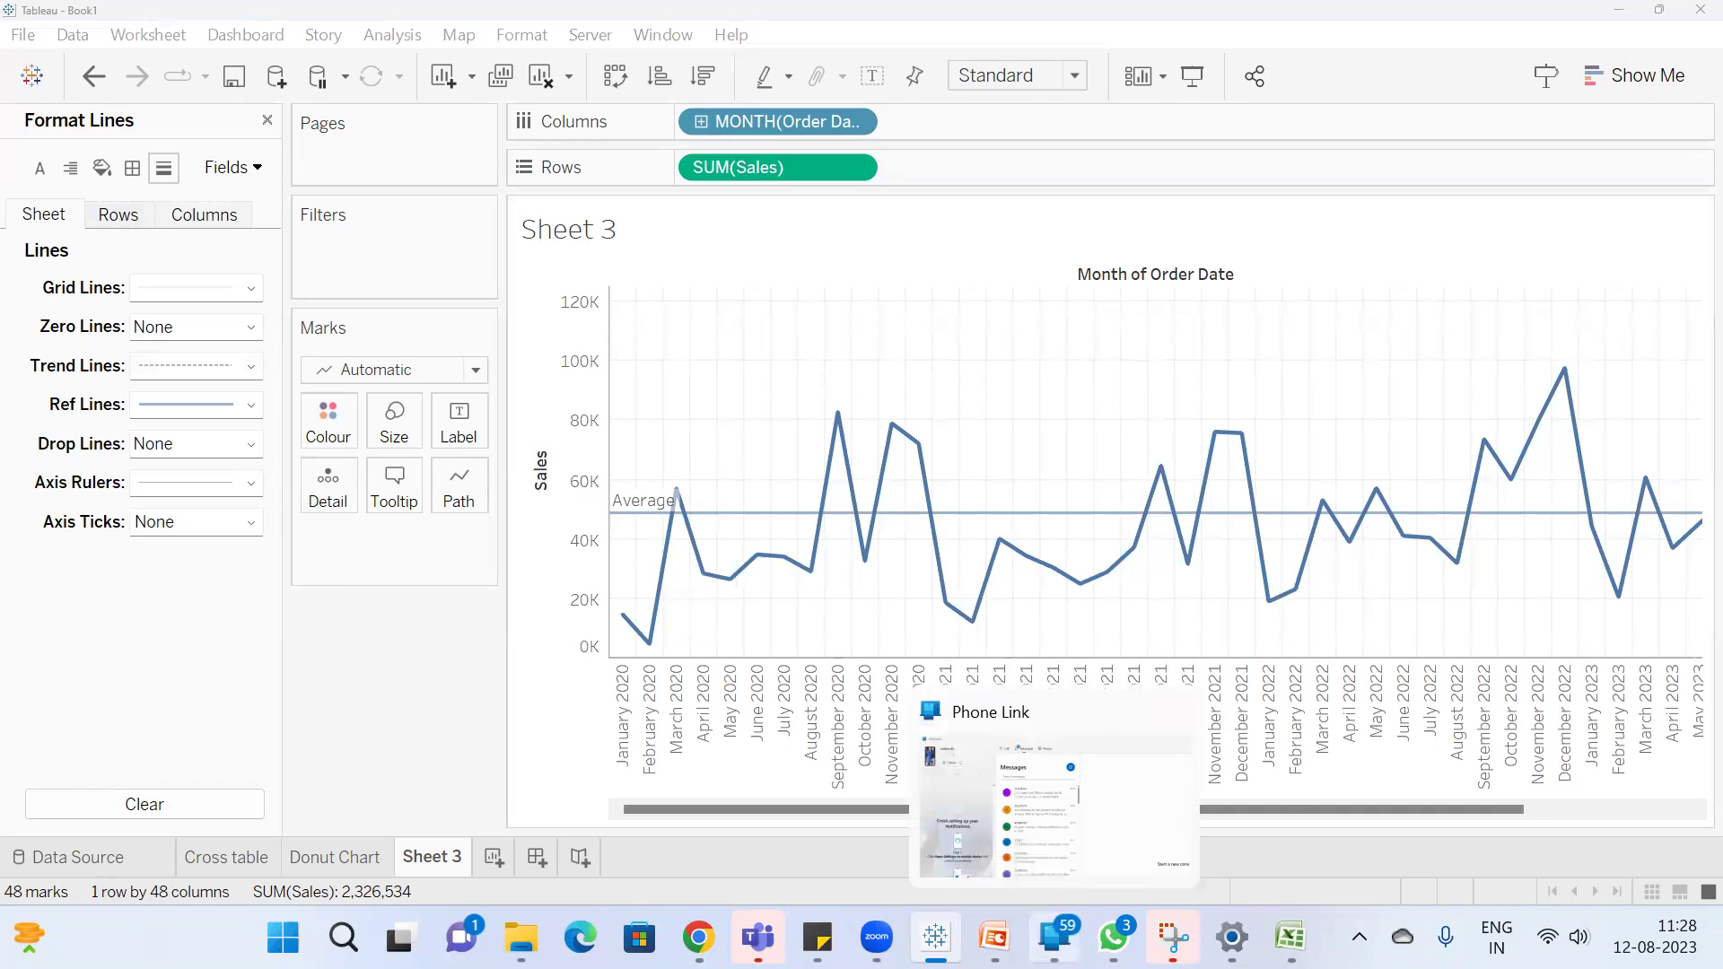
key("super")
type("note")
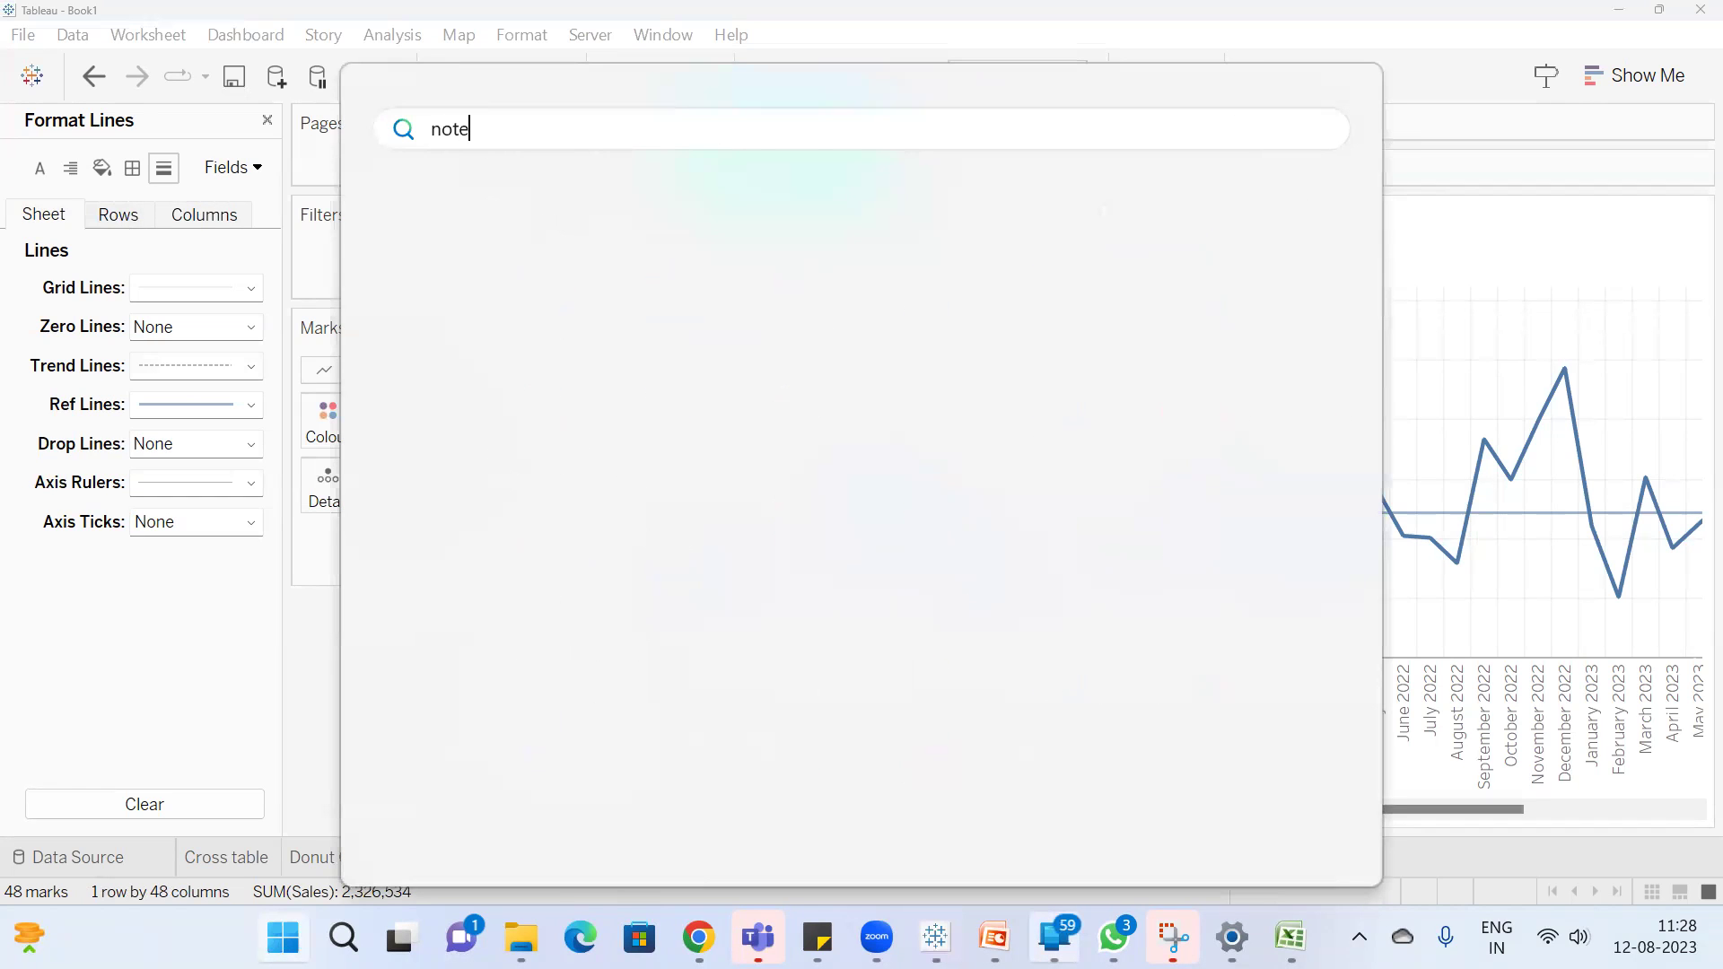
type("s")
key("Escape")
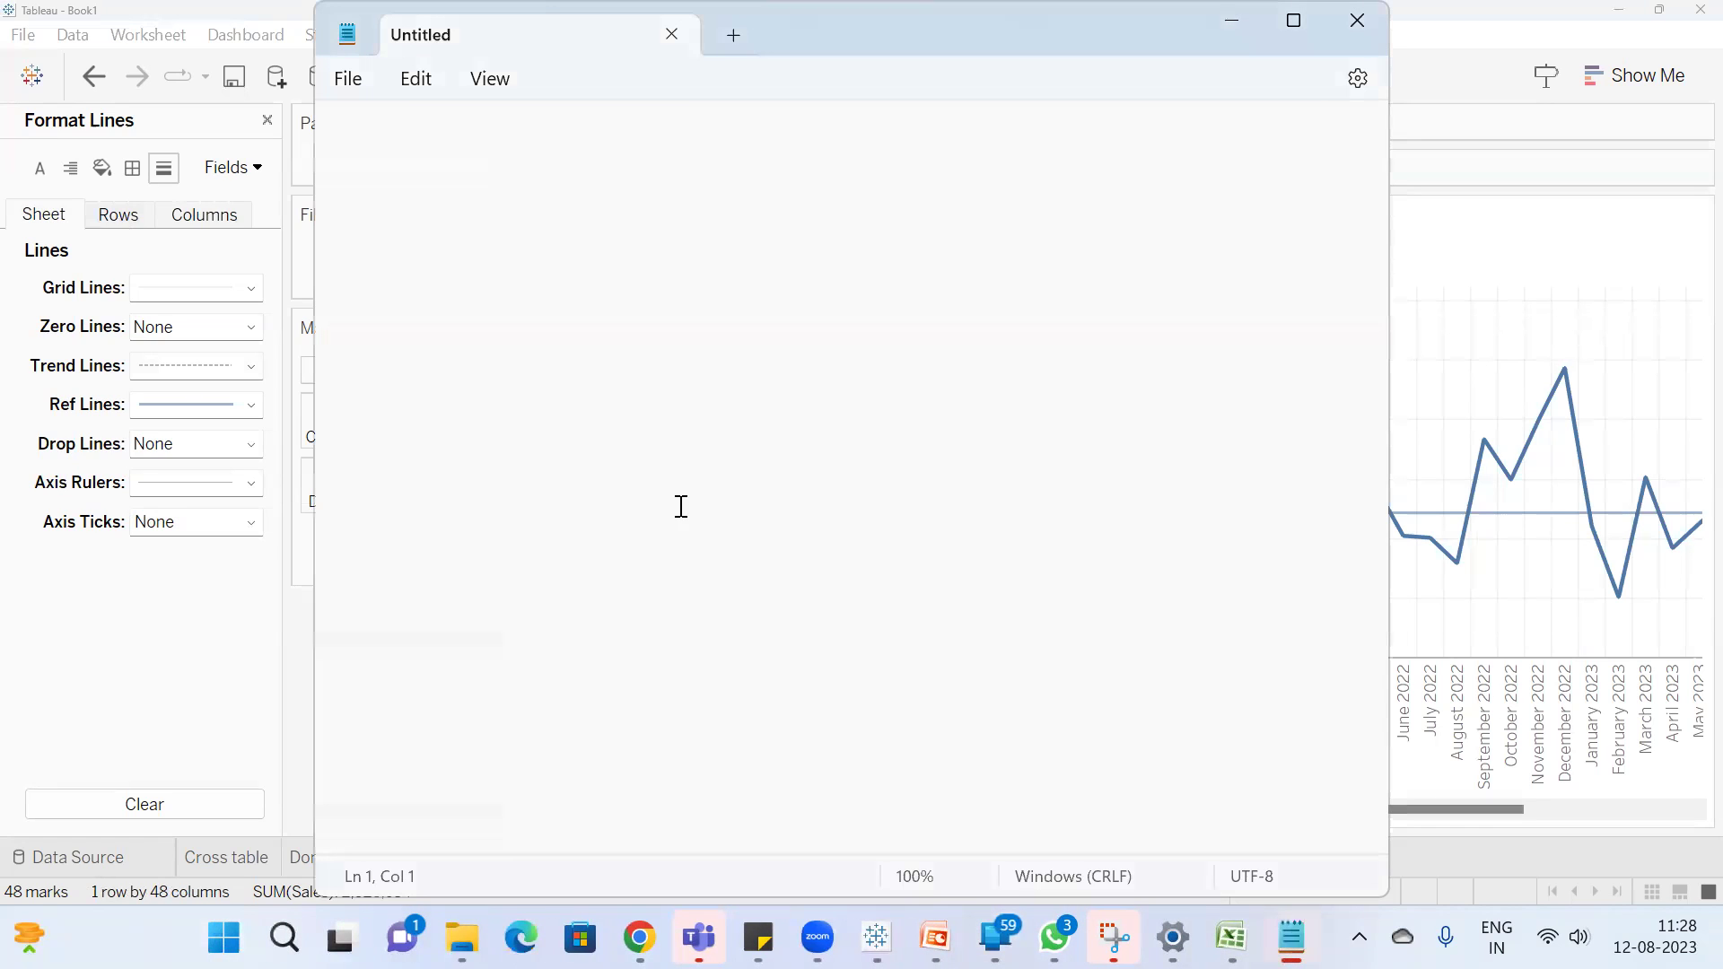
type("lines")
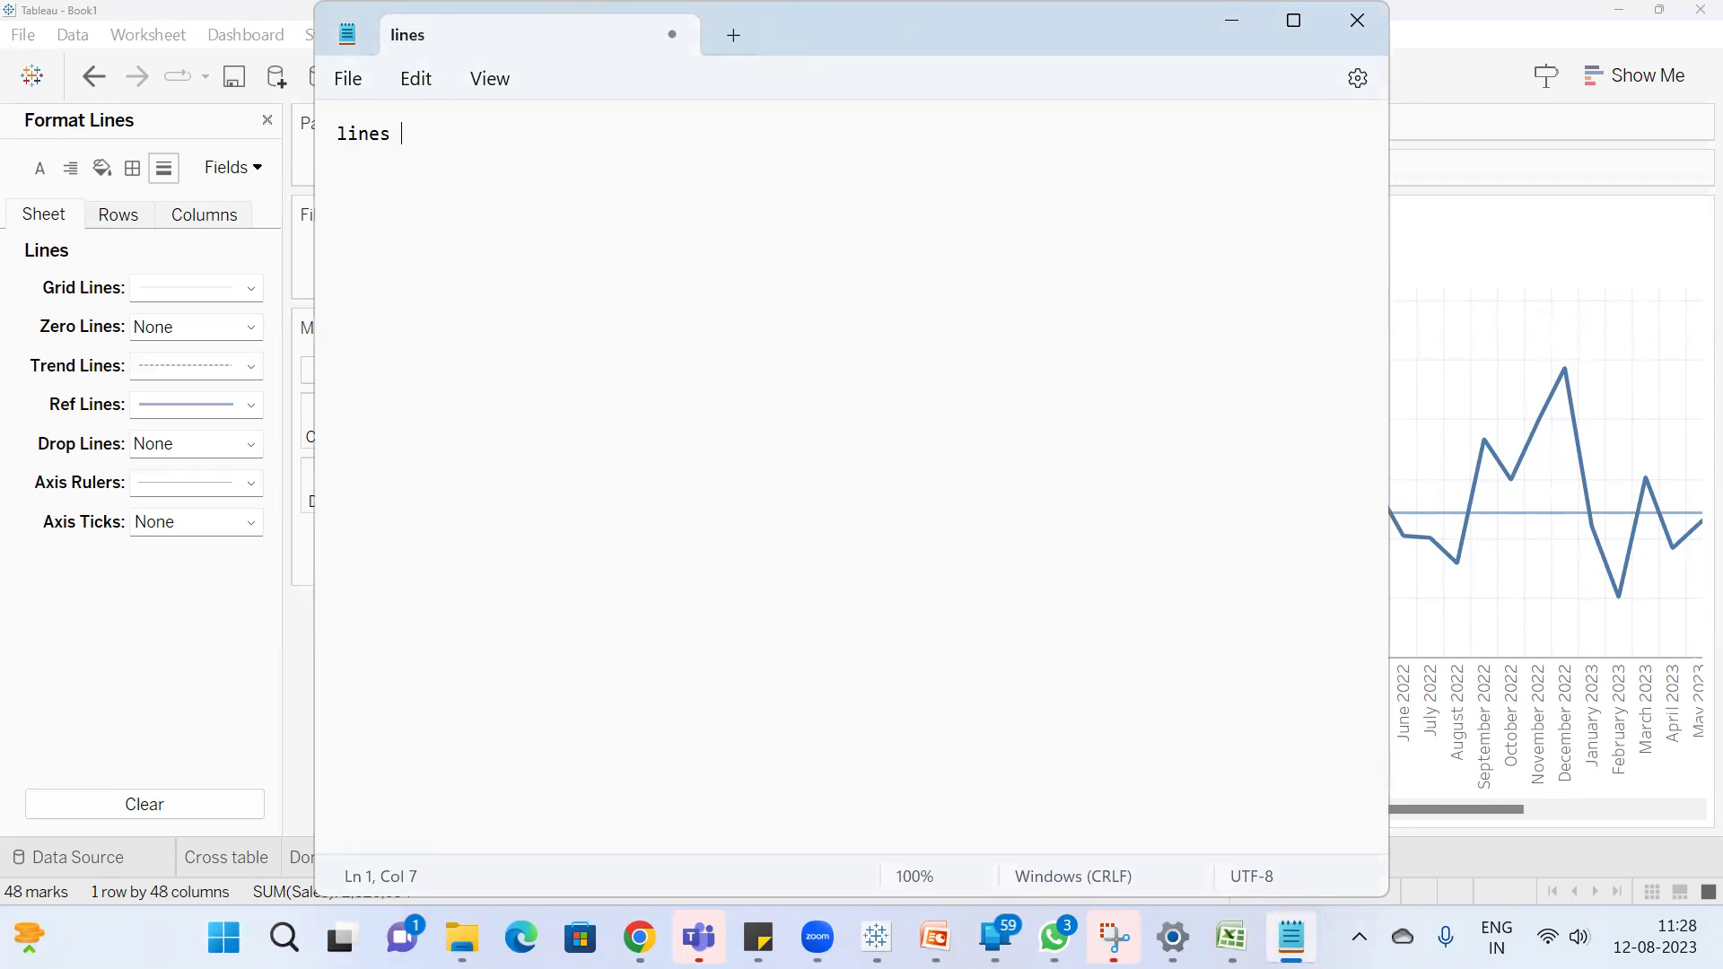
key("Return")
type("& border")
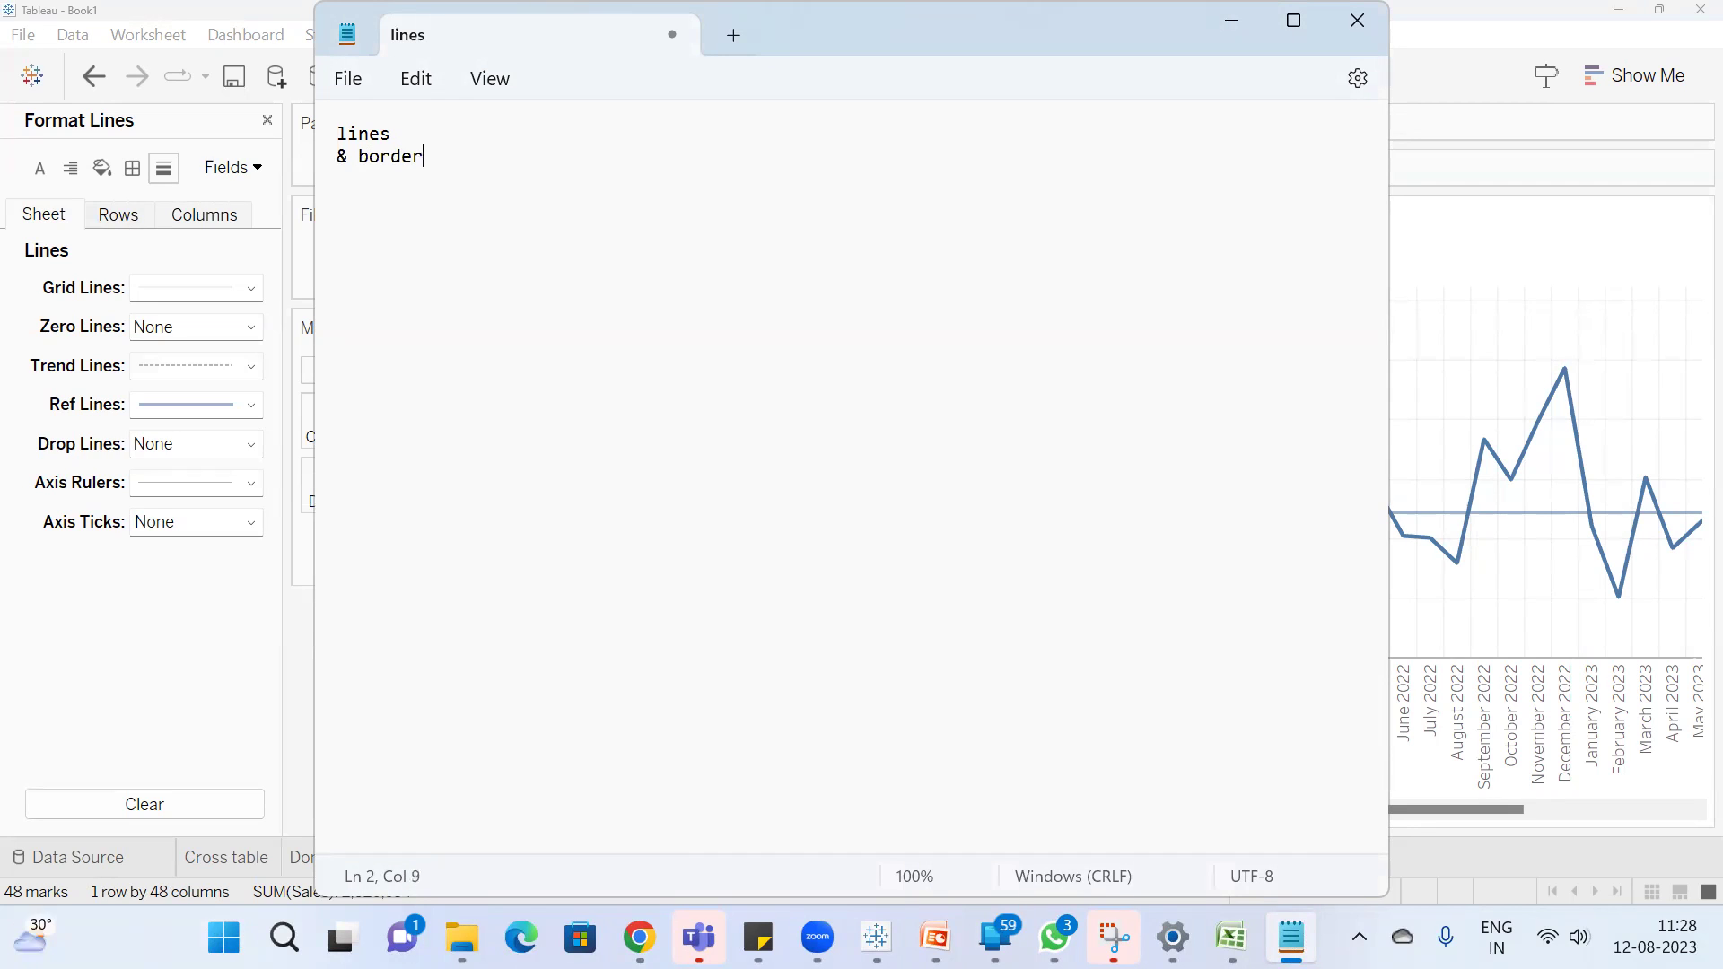
Check the participant list of the Google Meet call in Chrome and return to the Notepad note
key("alt+Tab")
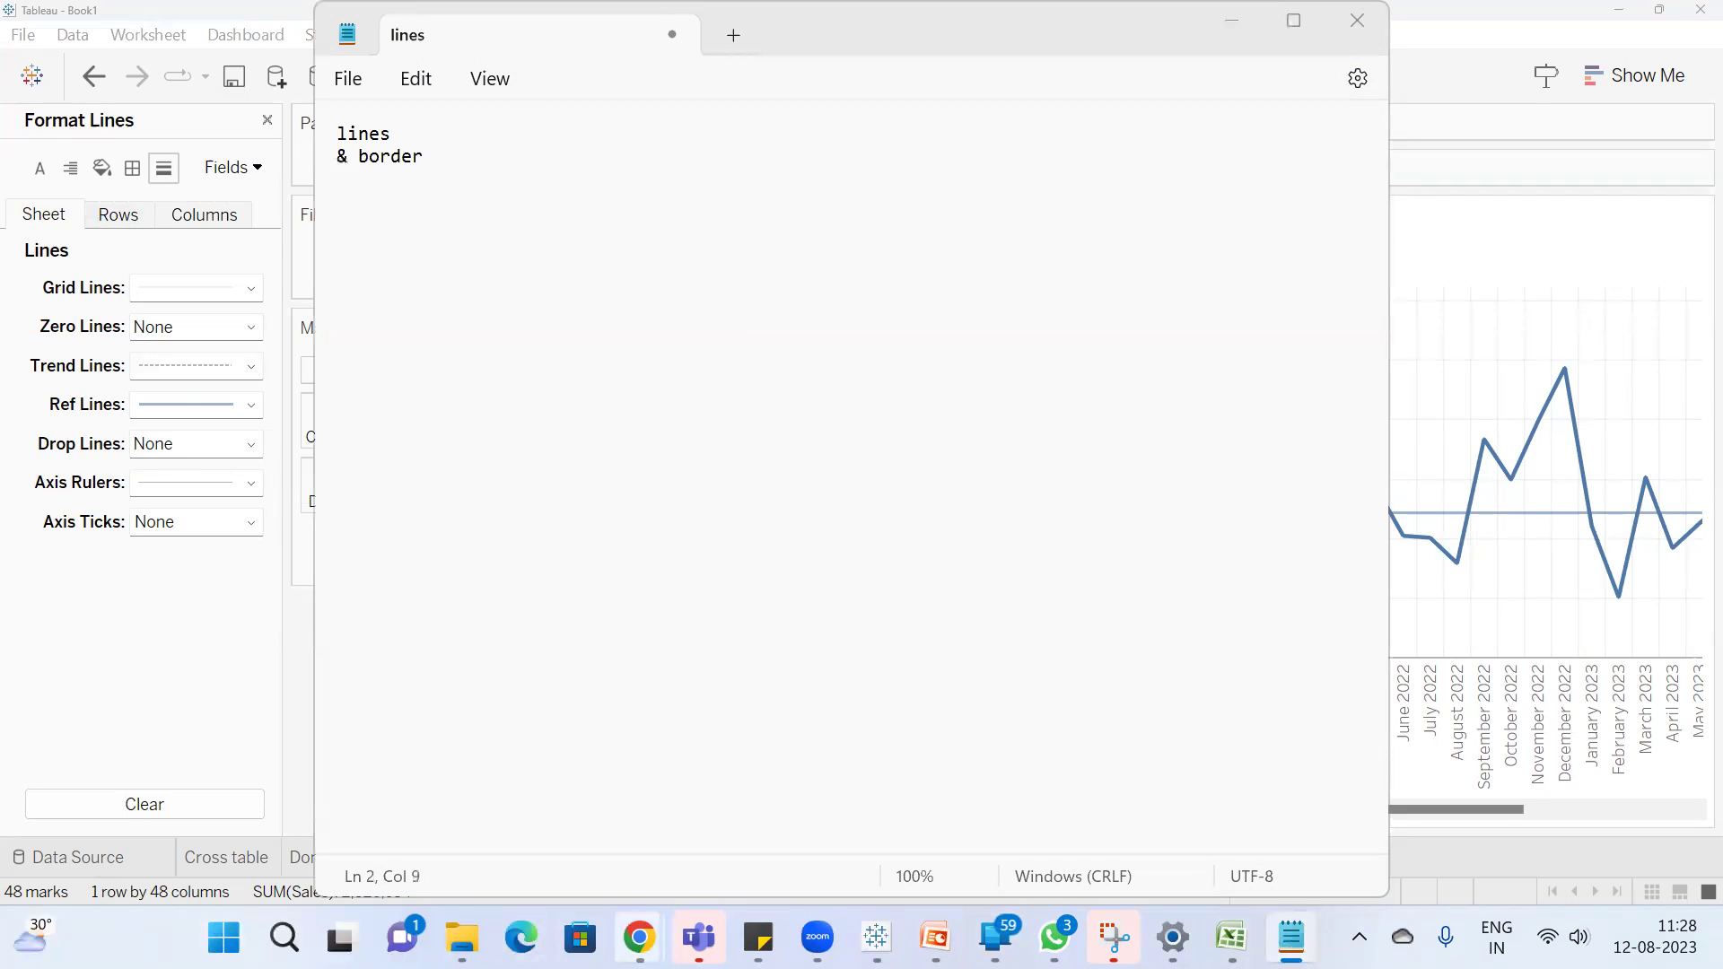
mouse_move(639, 938)
left_click(535, 816)
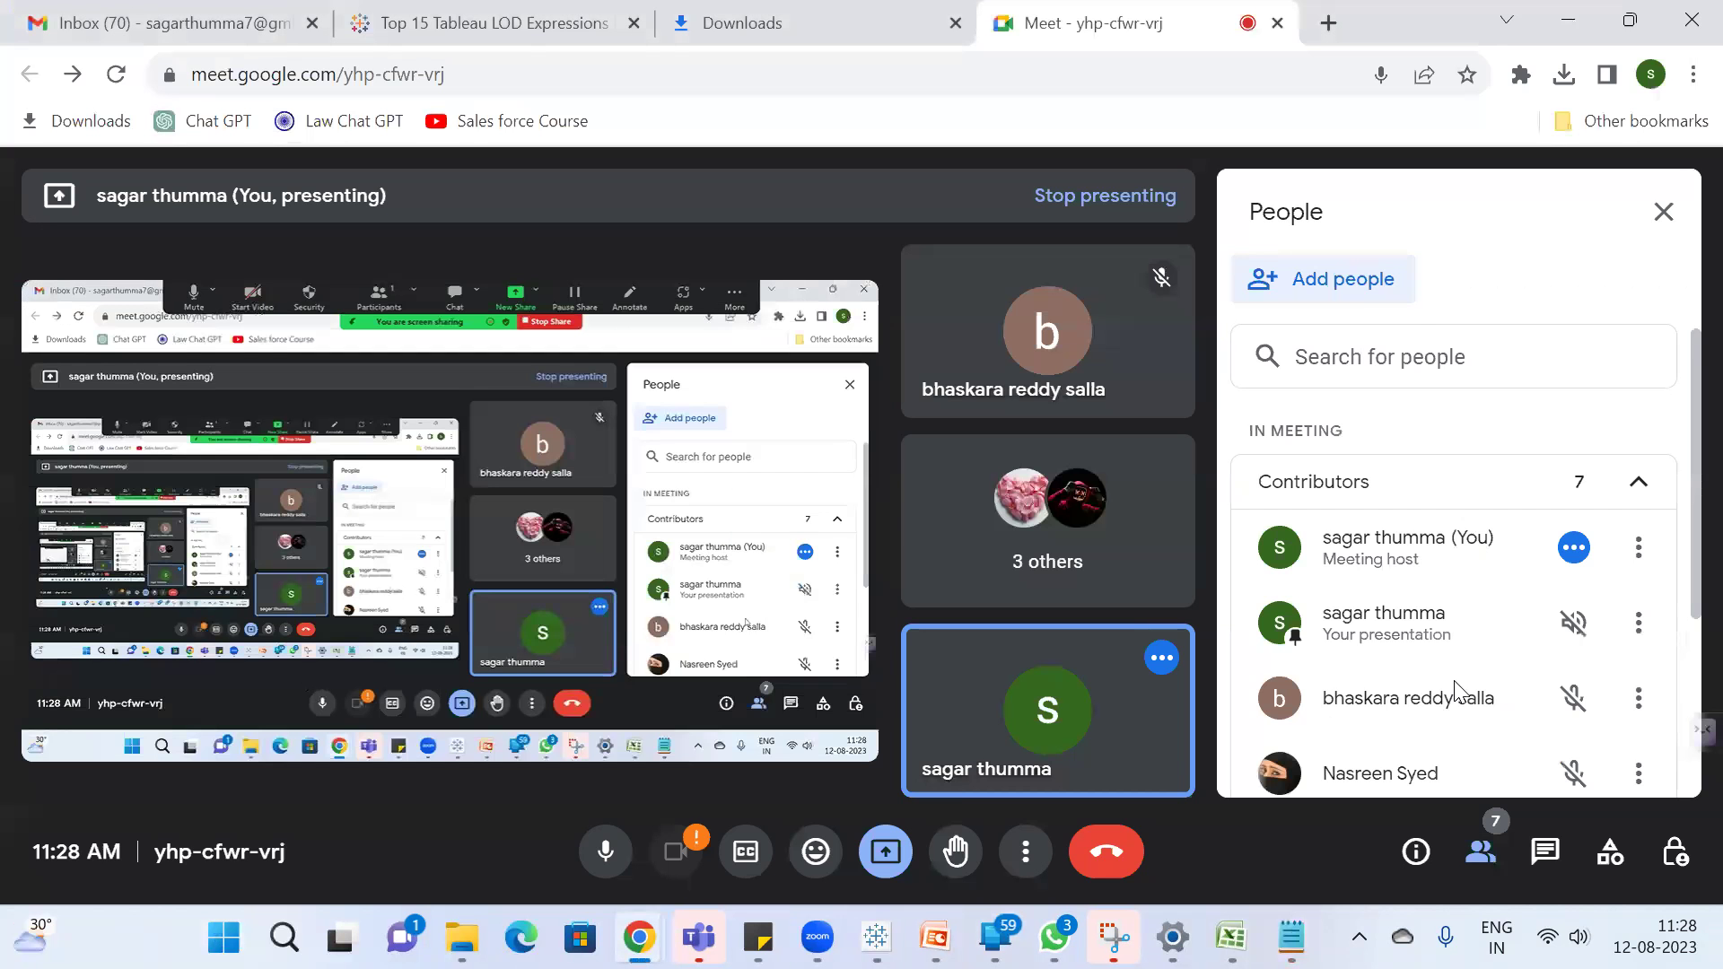
scroll(1454, 692, "down", 3)
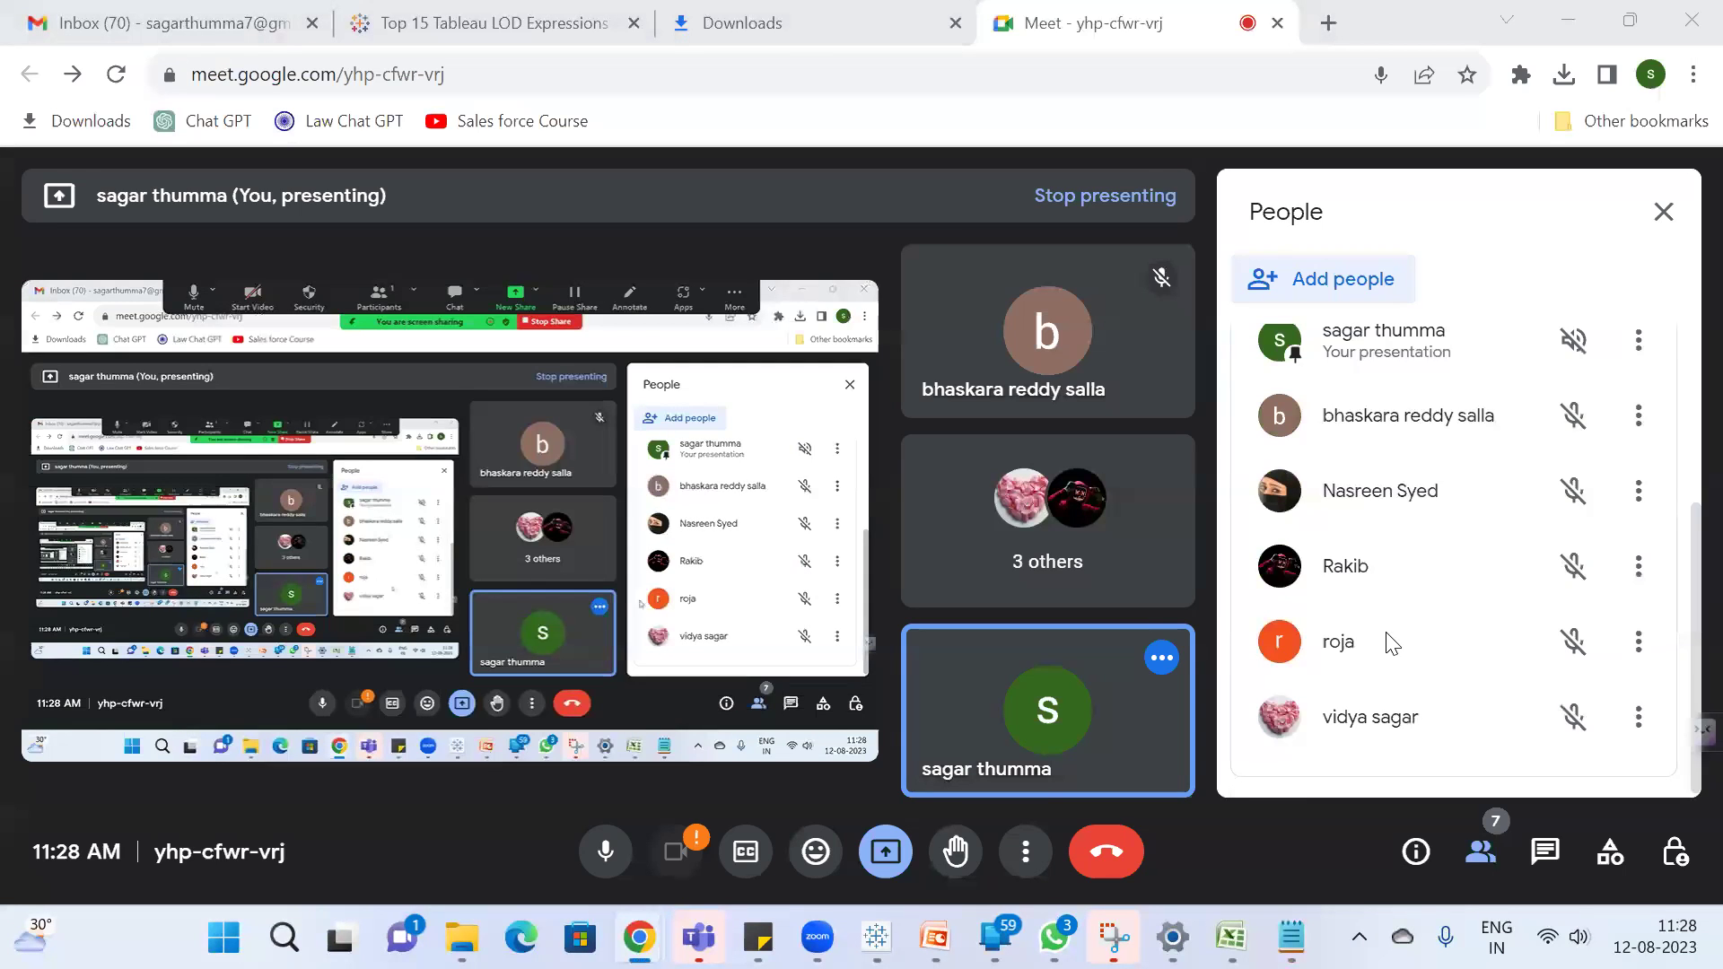
left_click(1291, 937)
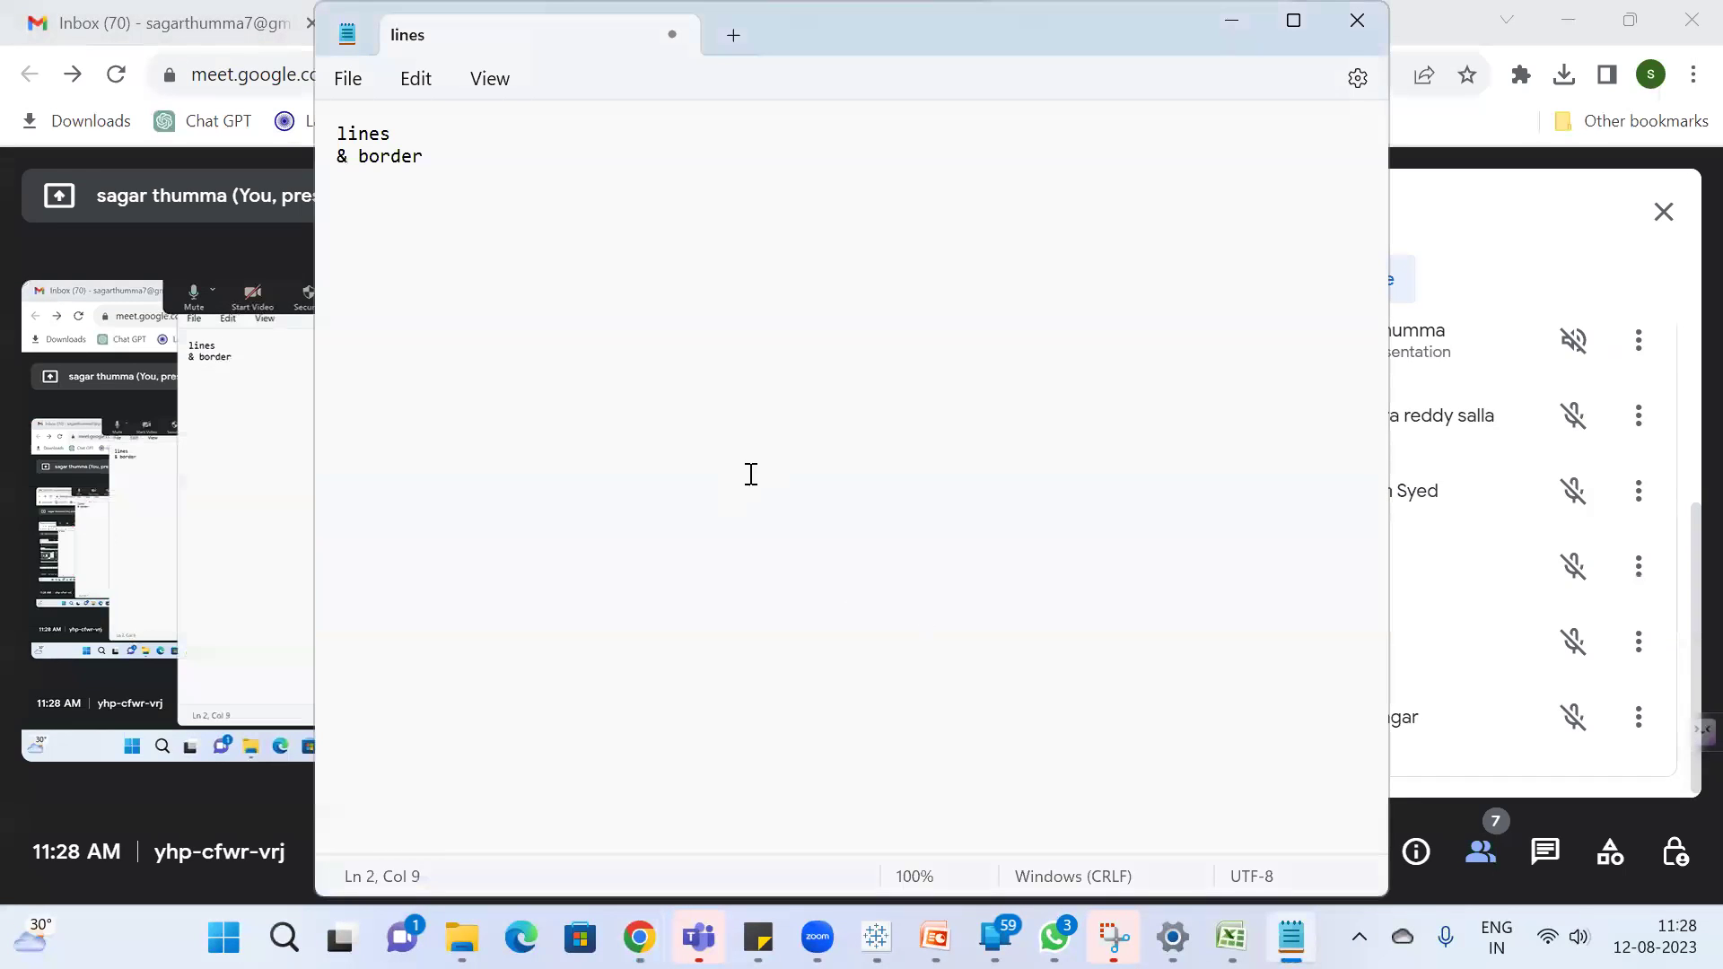
Replace the note's text with the heading "LOD ---Topic" and, below it, the line "Level of Details"
key("ctrl+a")
type("LO")
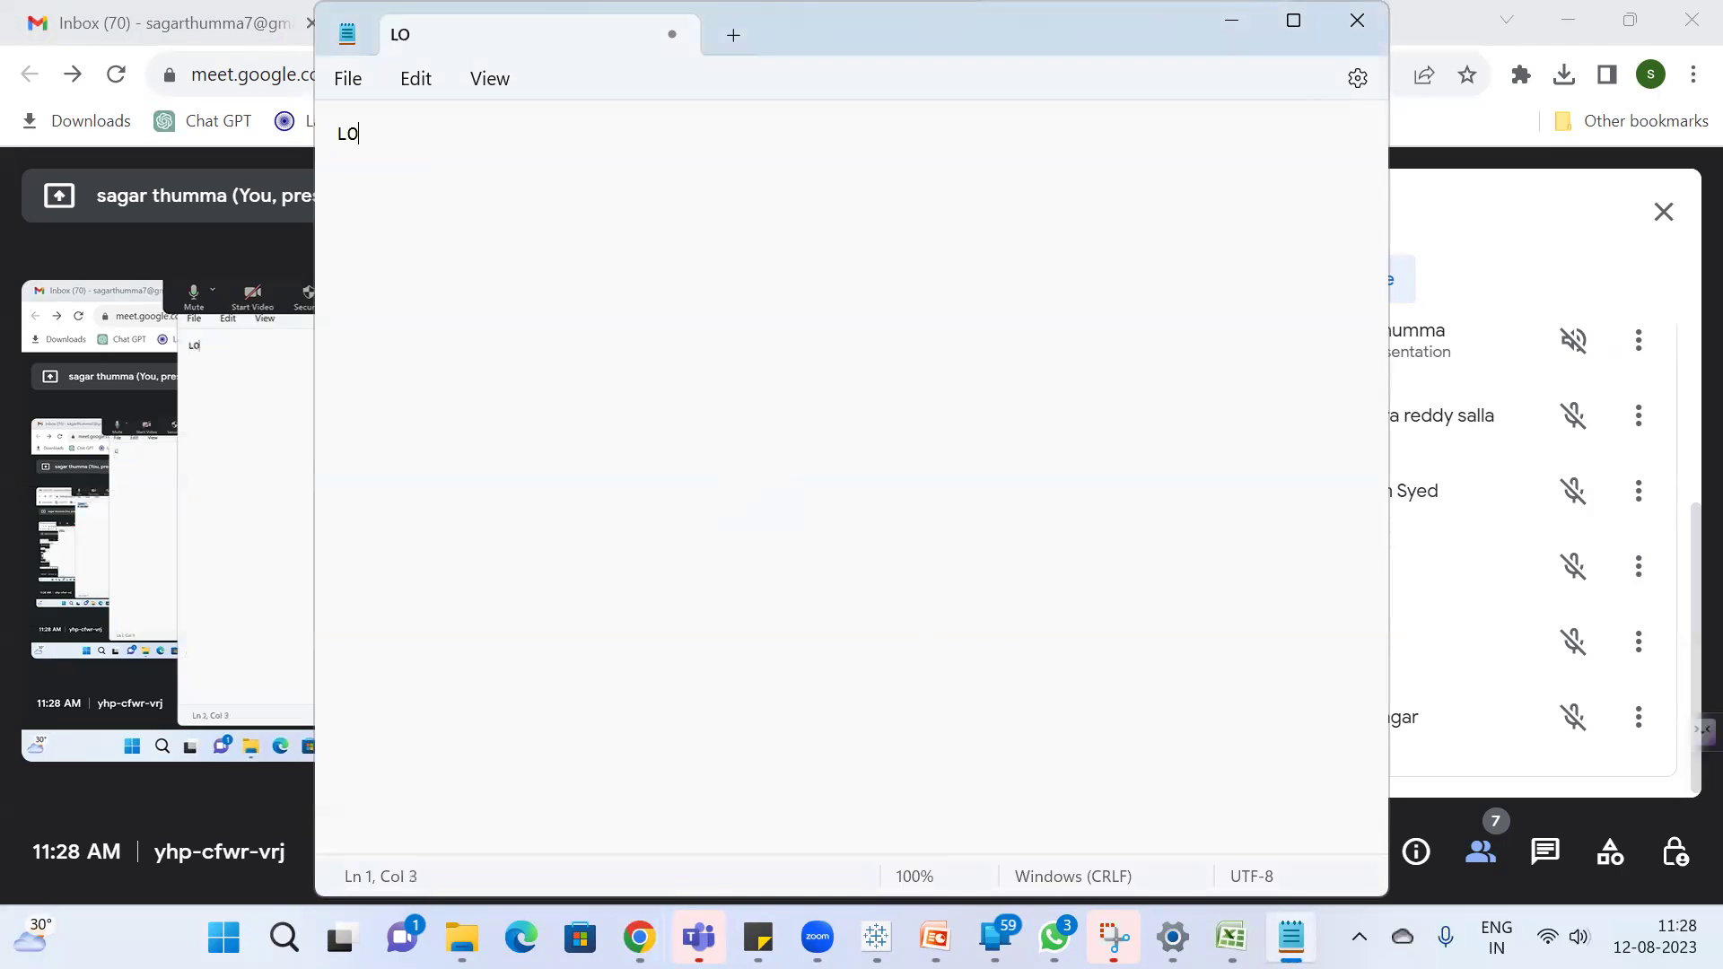
type("D ---Topic")
key("Return")
key("Return")
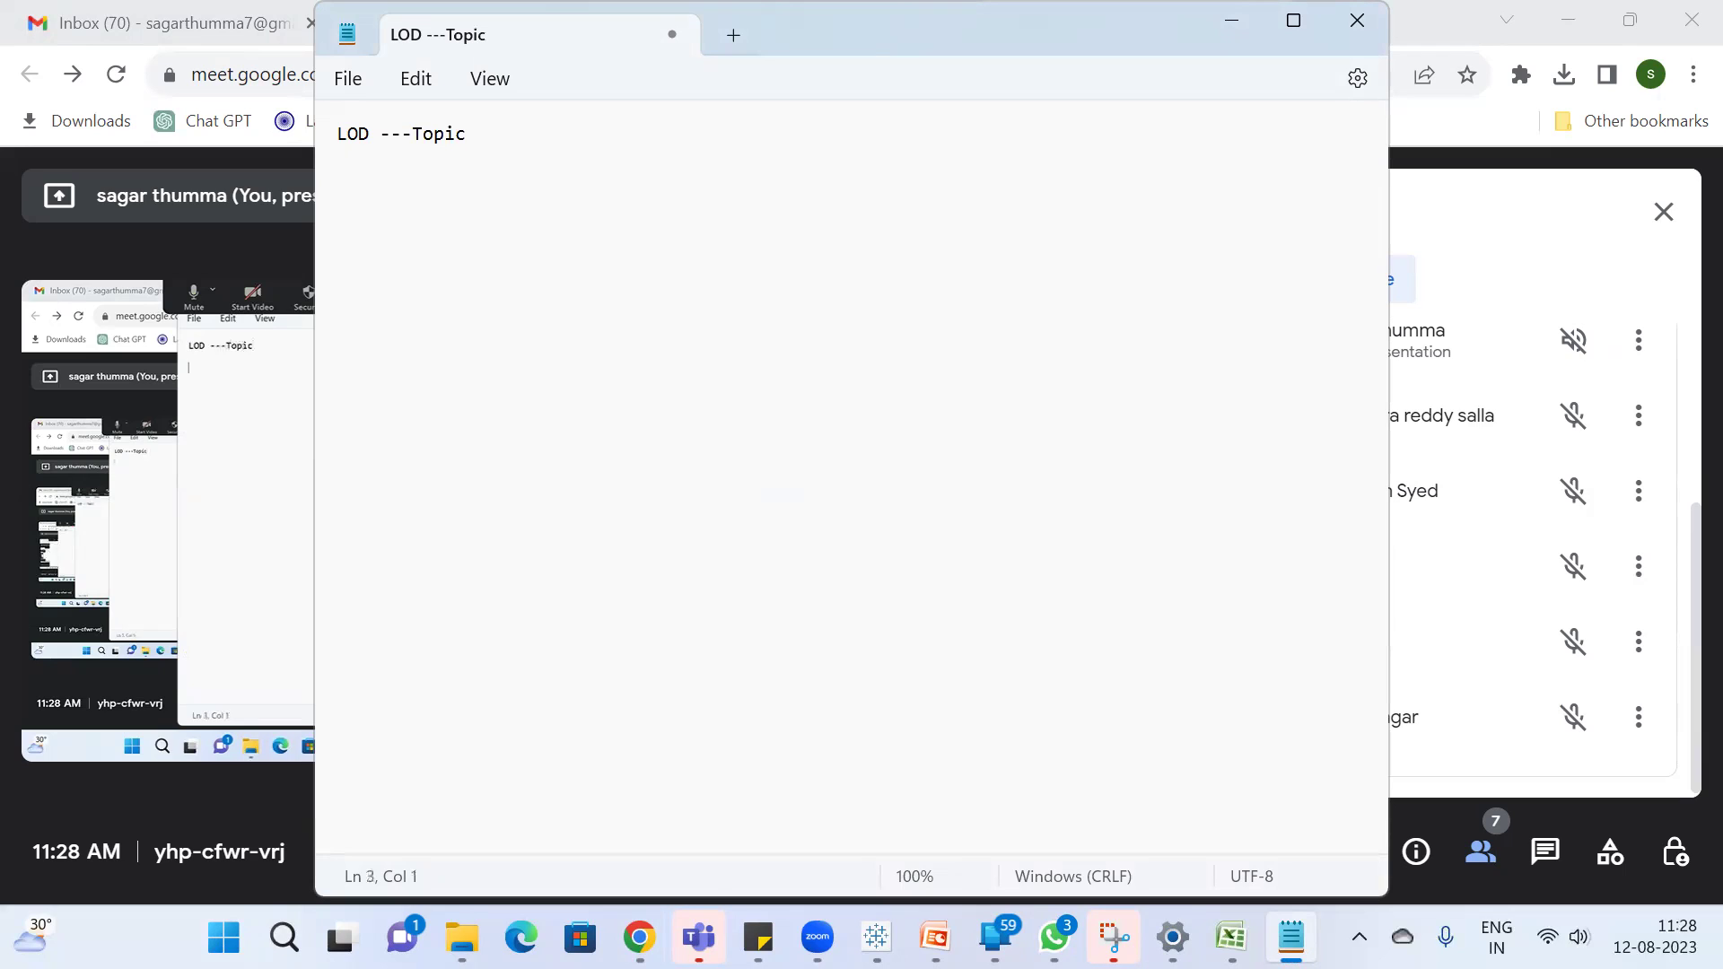
key("Return")
type("Level of Details")
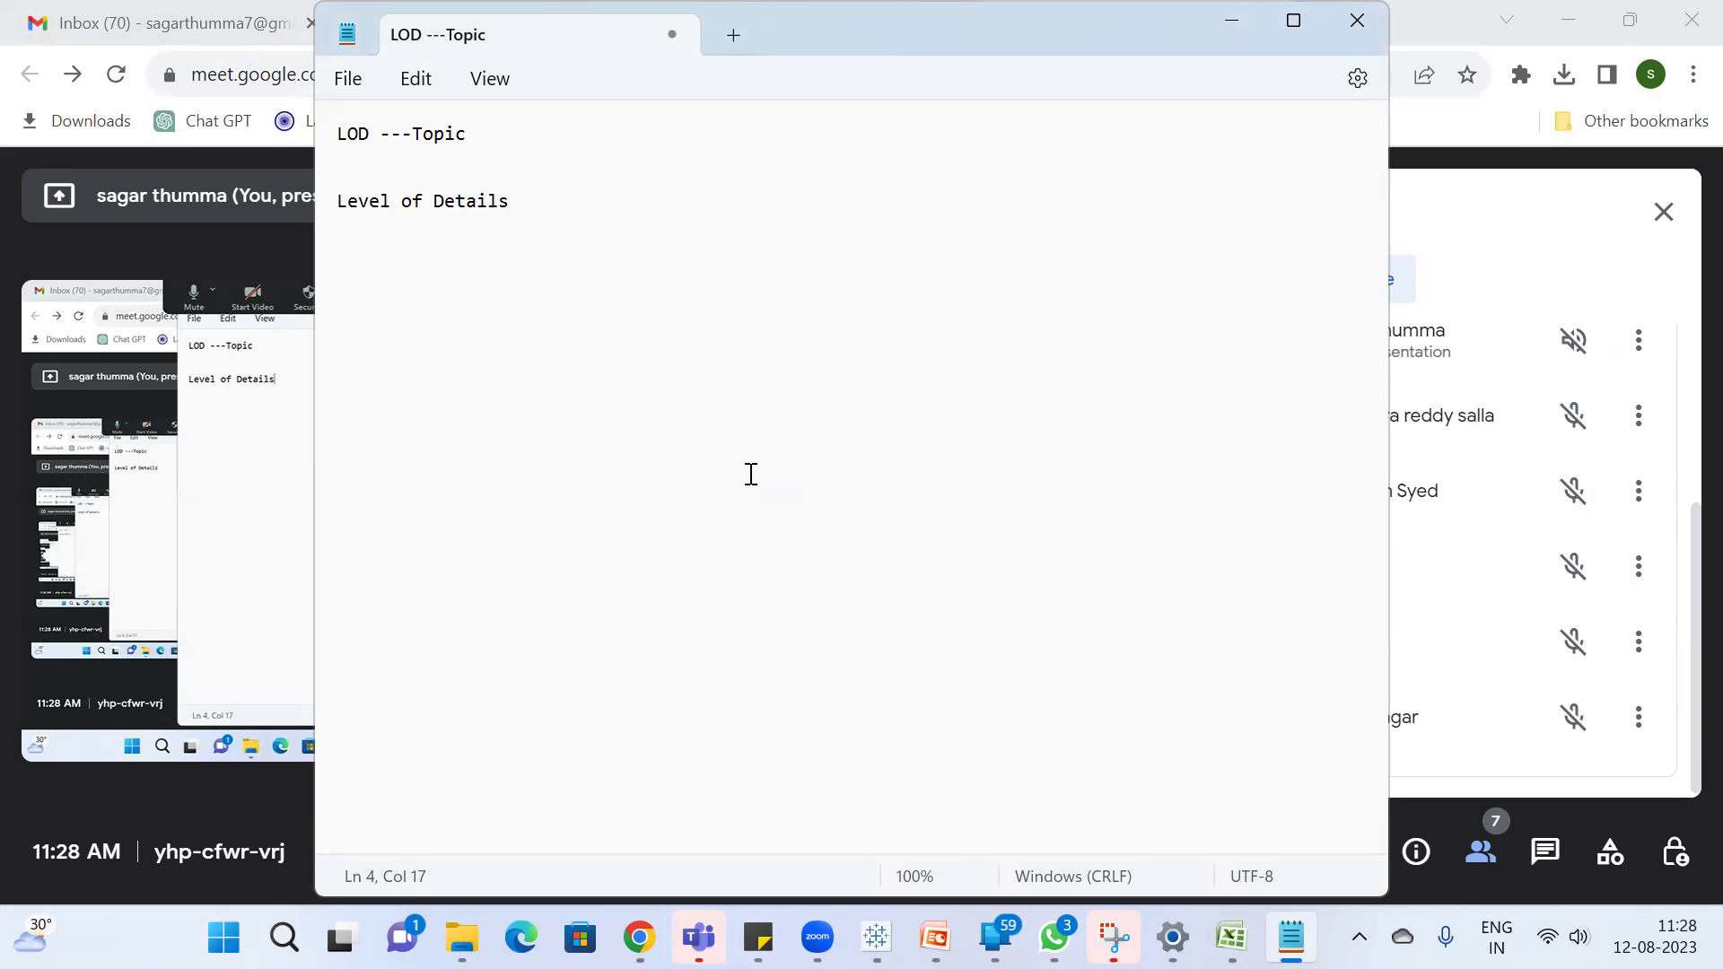
Add the line "Every view will have an LOD" below "Level of Details", leaving blank lines between them
key("Return")
key("Return")
key("Return")
type("Every view will have ")
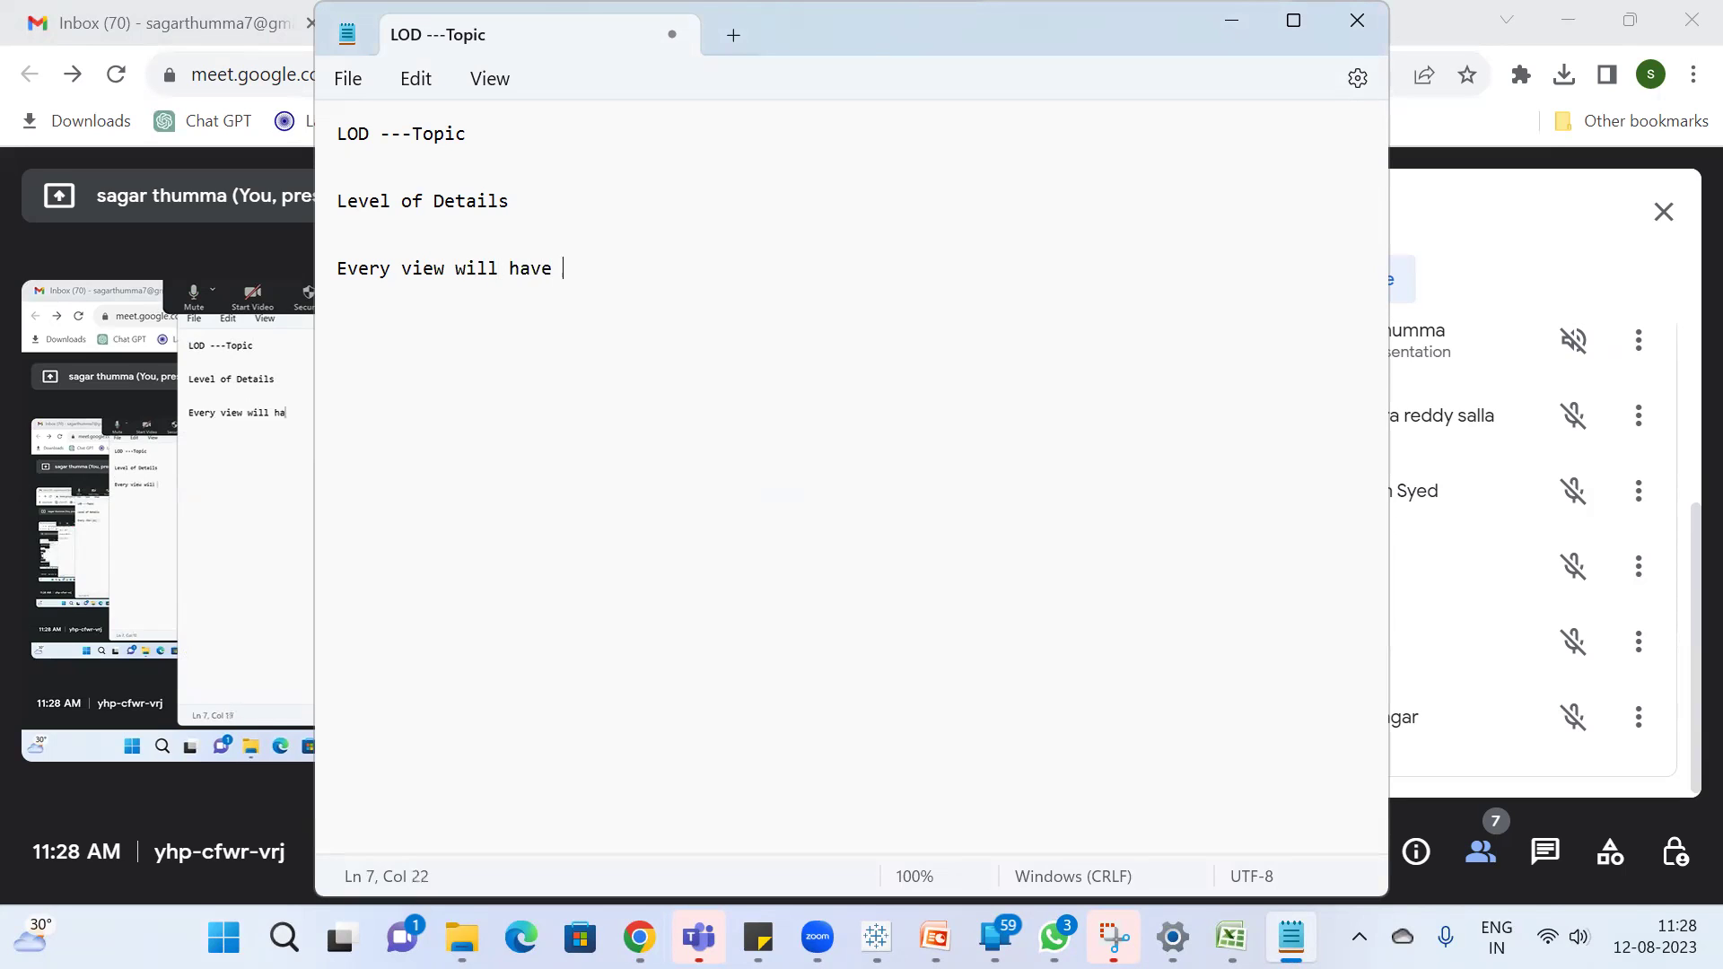
type("an LOD")
Switch to Tableau, create a new worksheet and add Sales to its rows
left_click(877, 937)
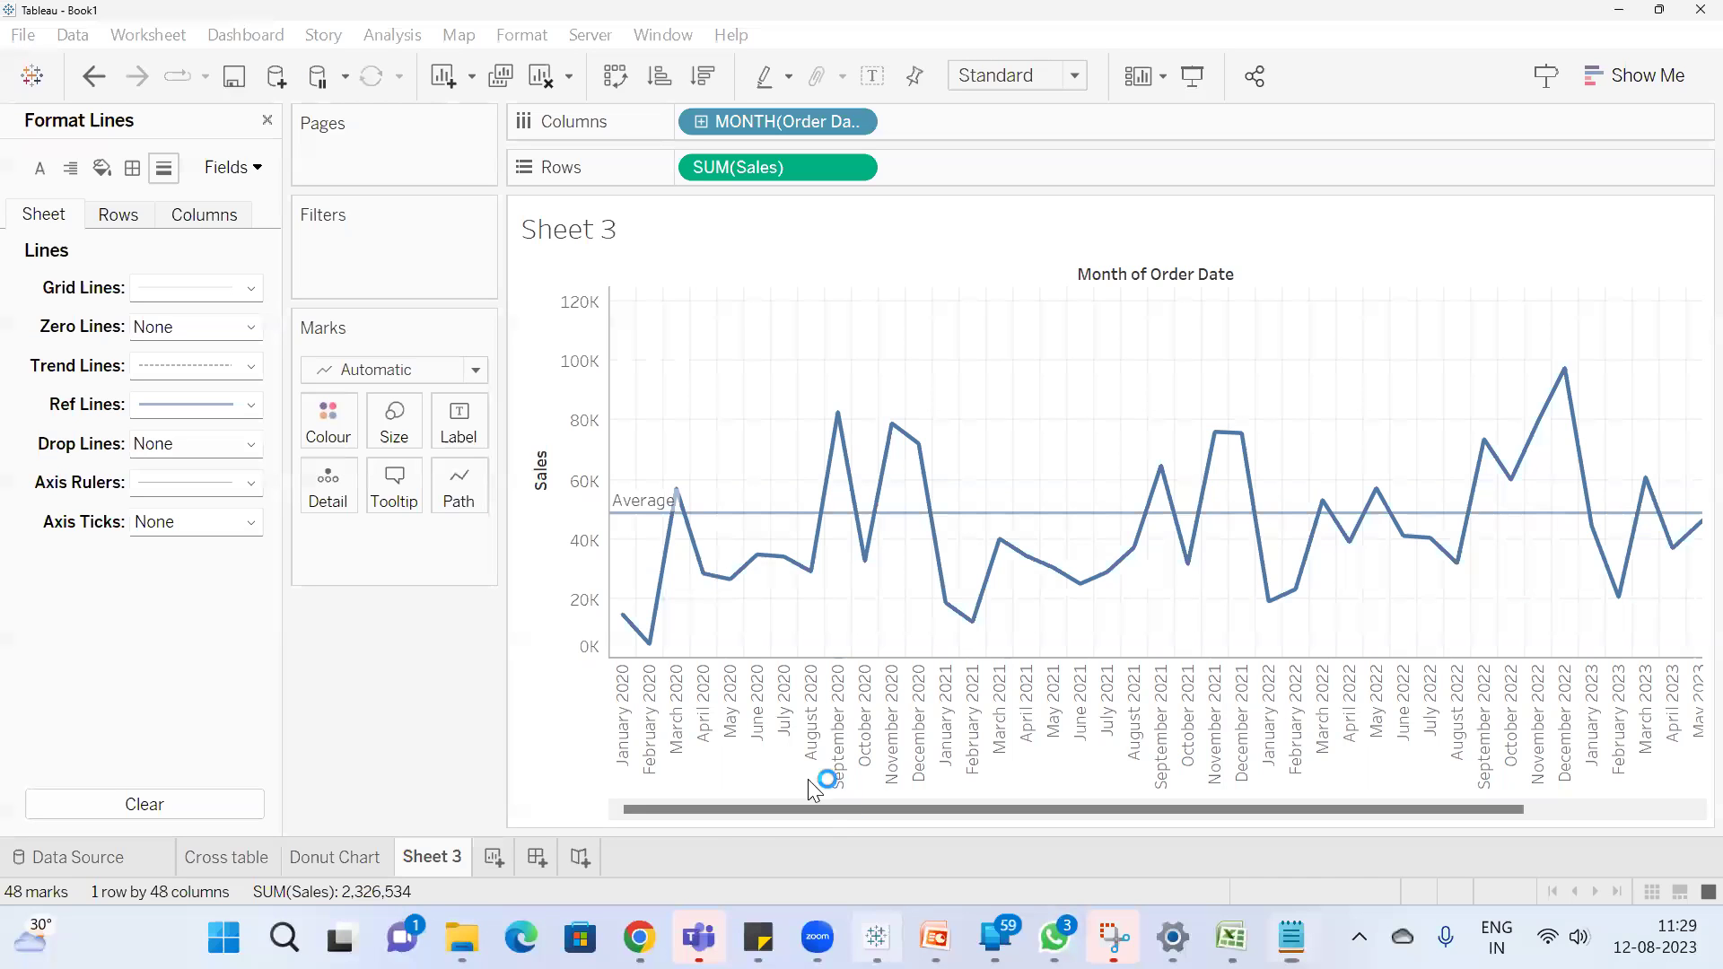
left_click(505, 867)
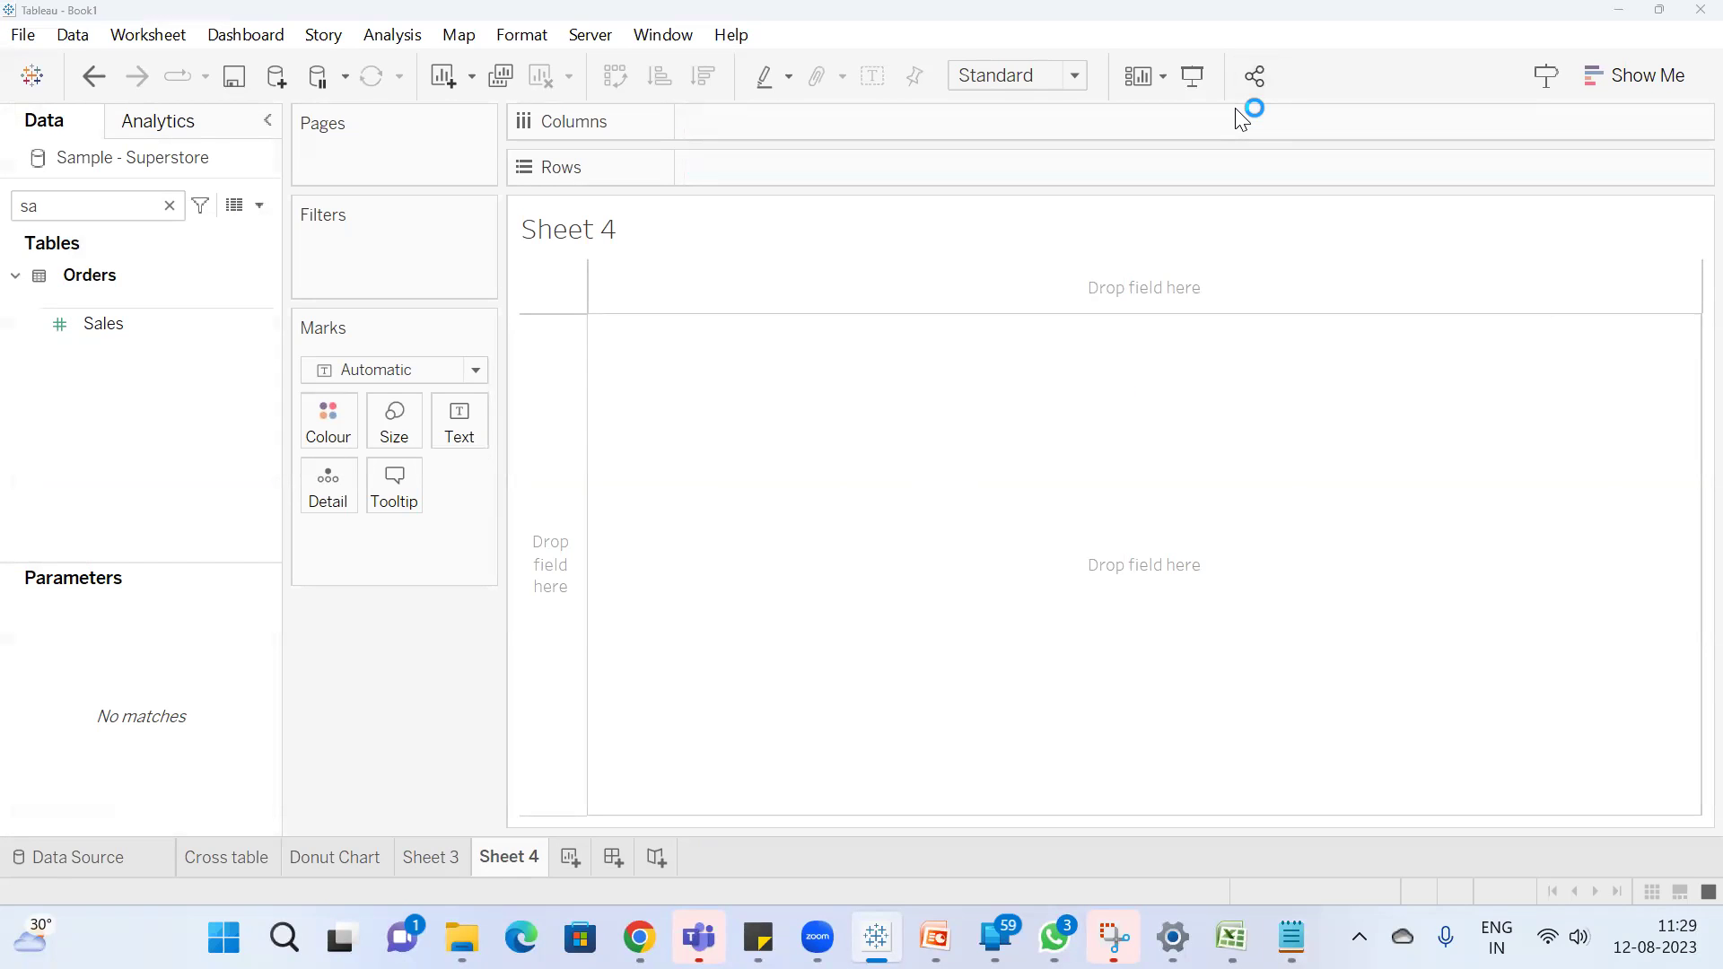
left_click(47, 208)
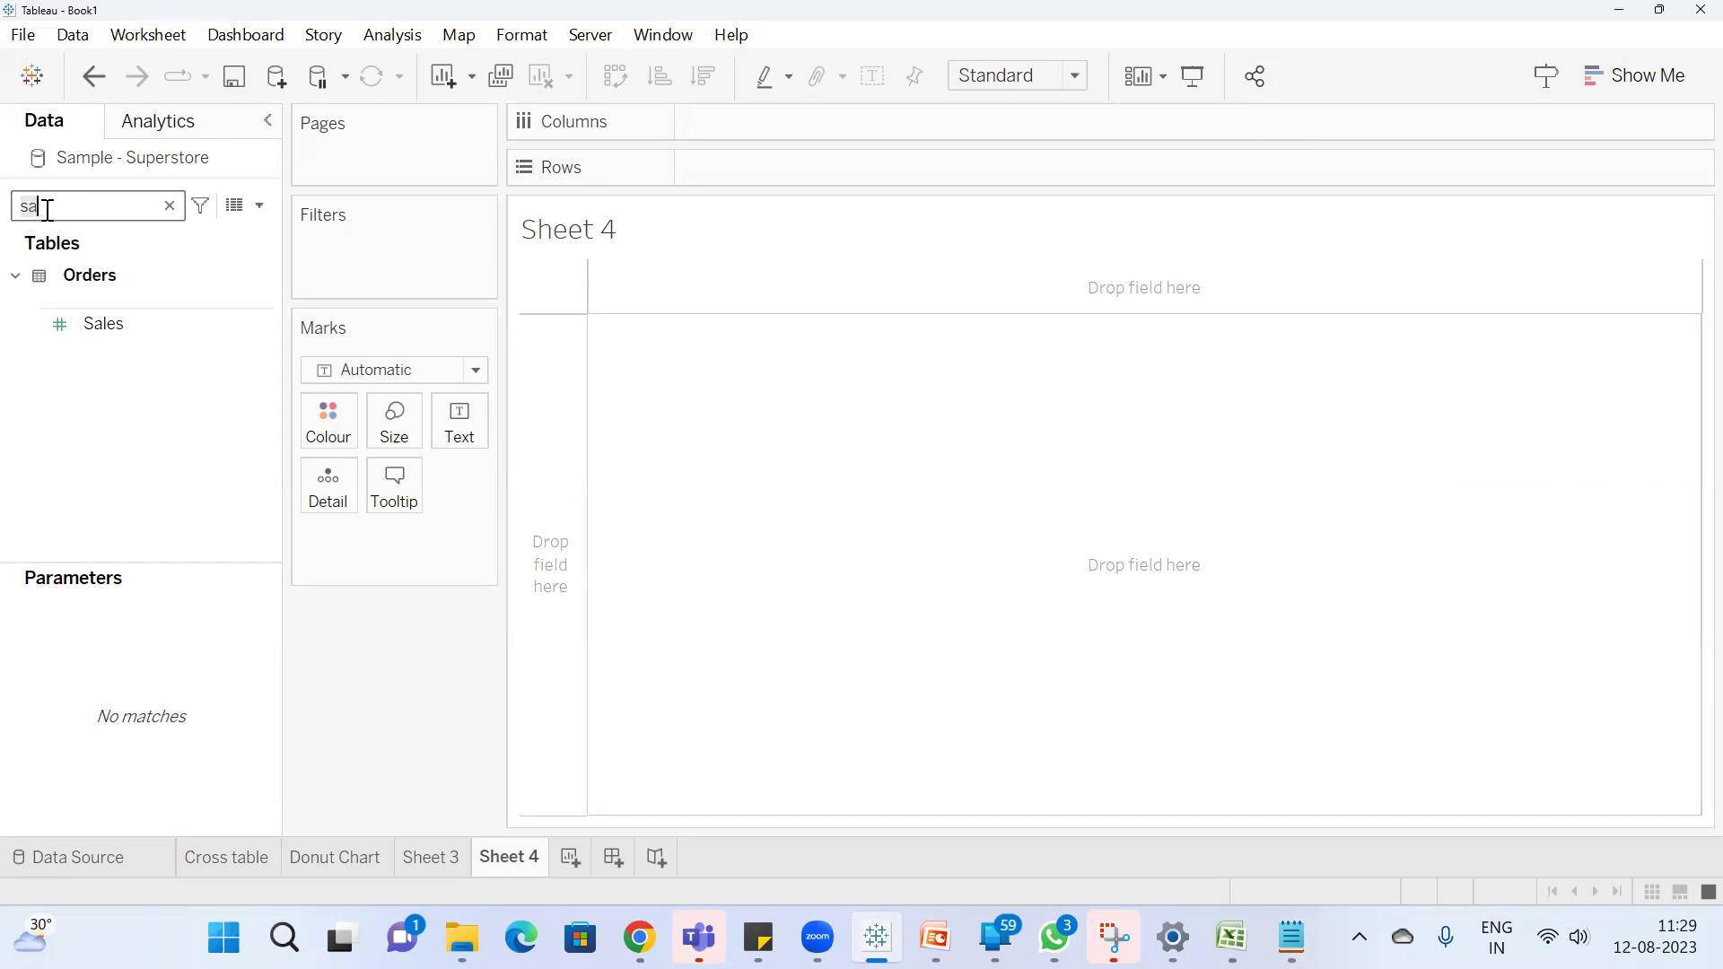
left_click(131, 314)
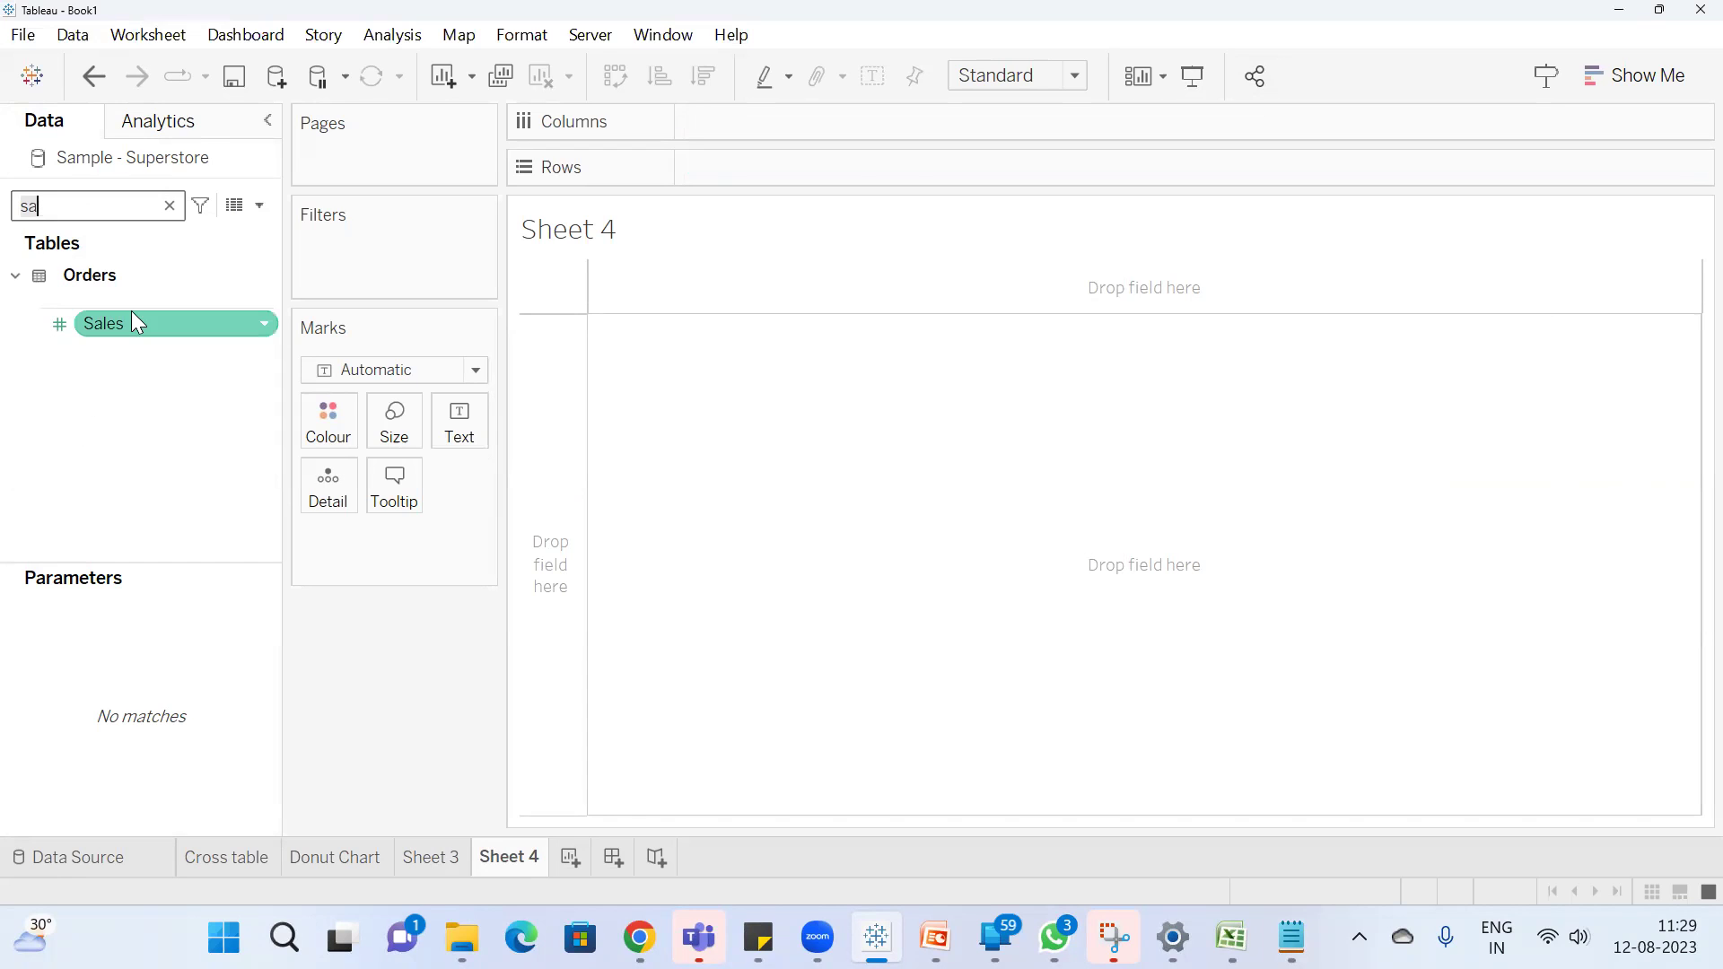
double_click(127, 325)
Search the fields for "cat", add Category and Sub-Category to the columns, and show the mark labels on the bars
left_click(61, 213)
key("BackSpace")
key("BackSpace")
type("cat")
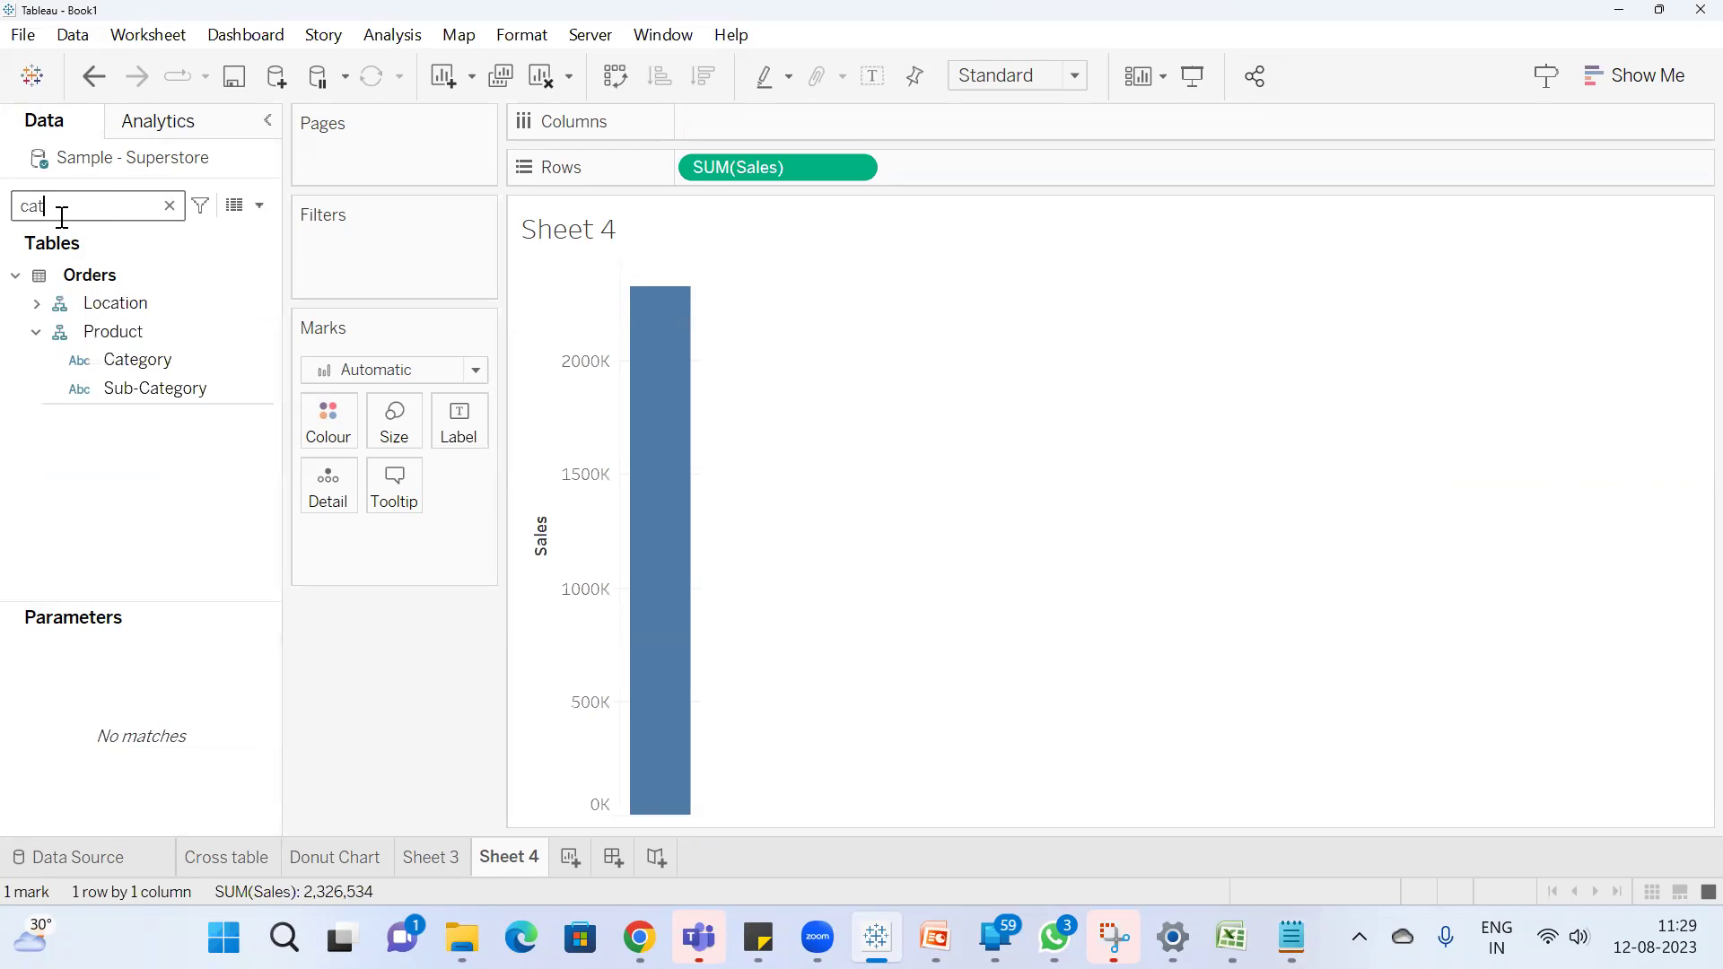
double_click(158, 359)
double_click(181, 400)
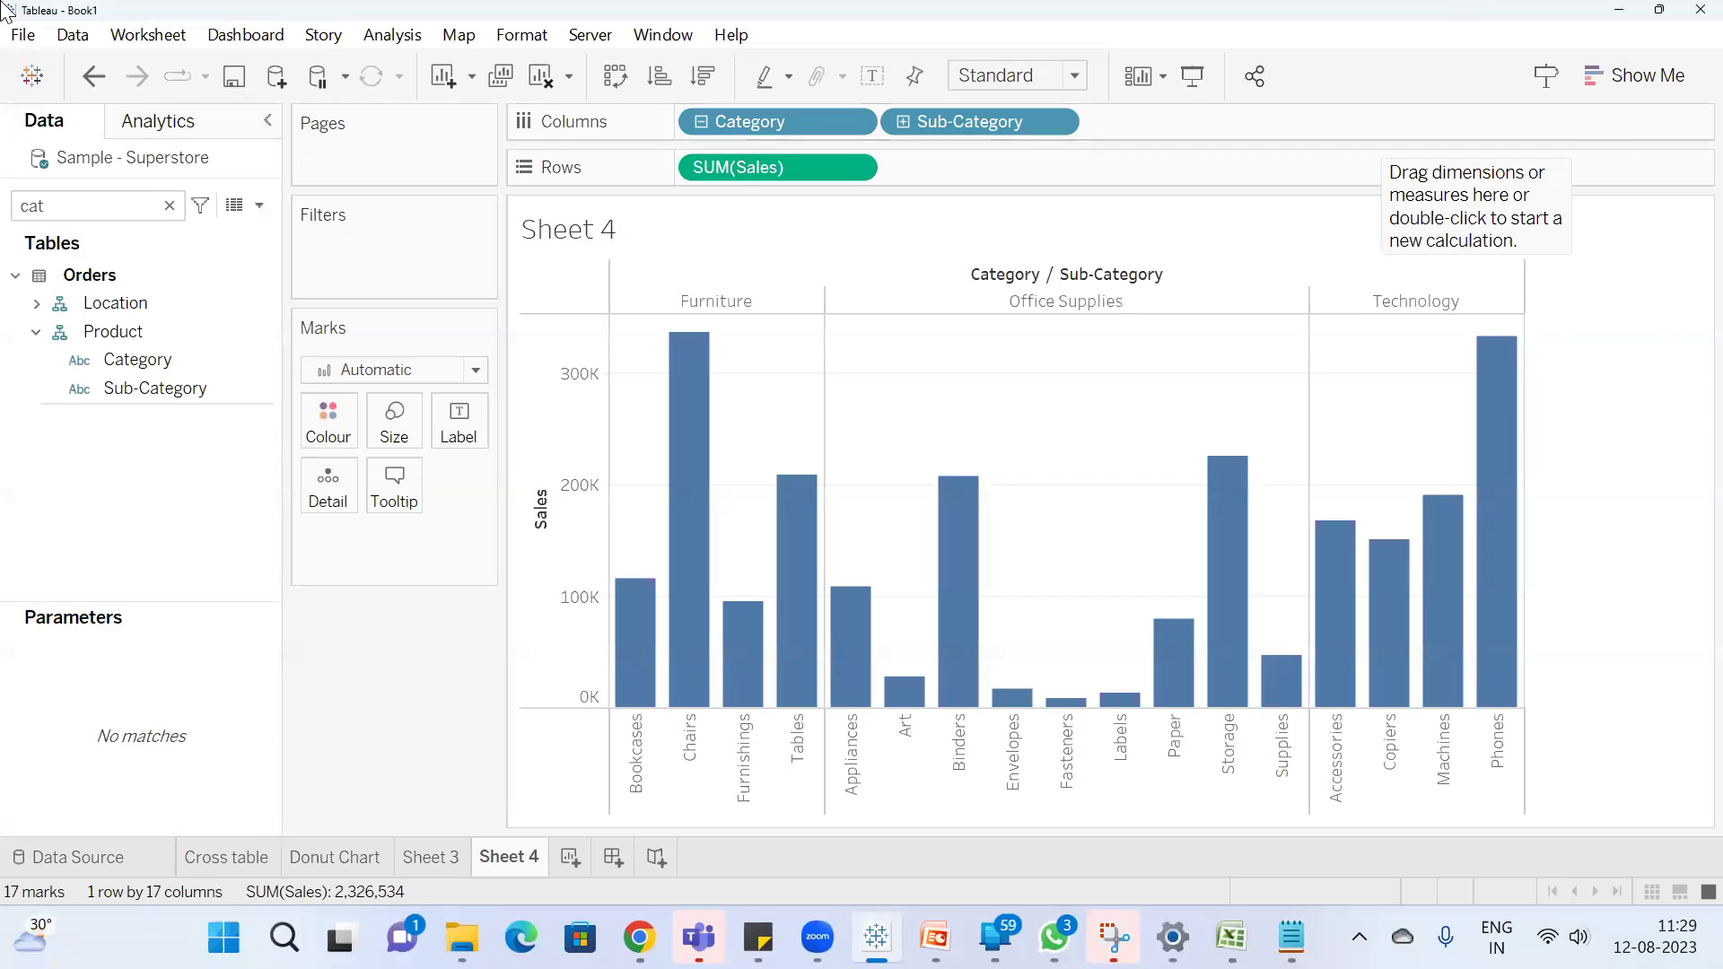
left_click(860, 80)
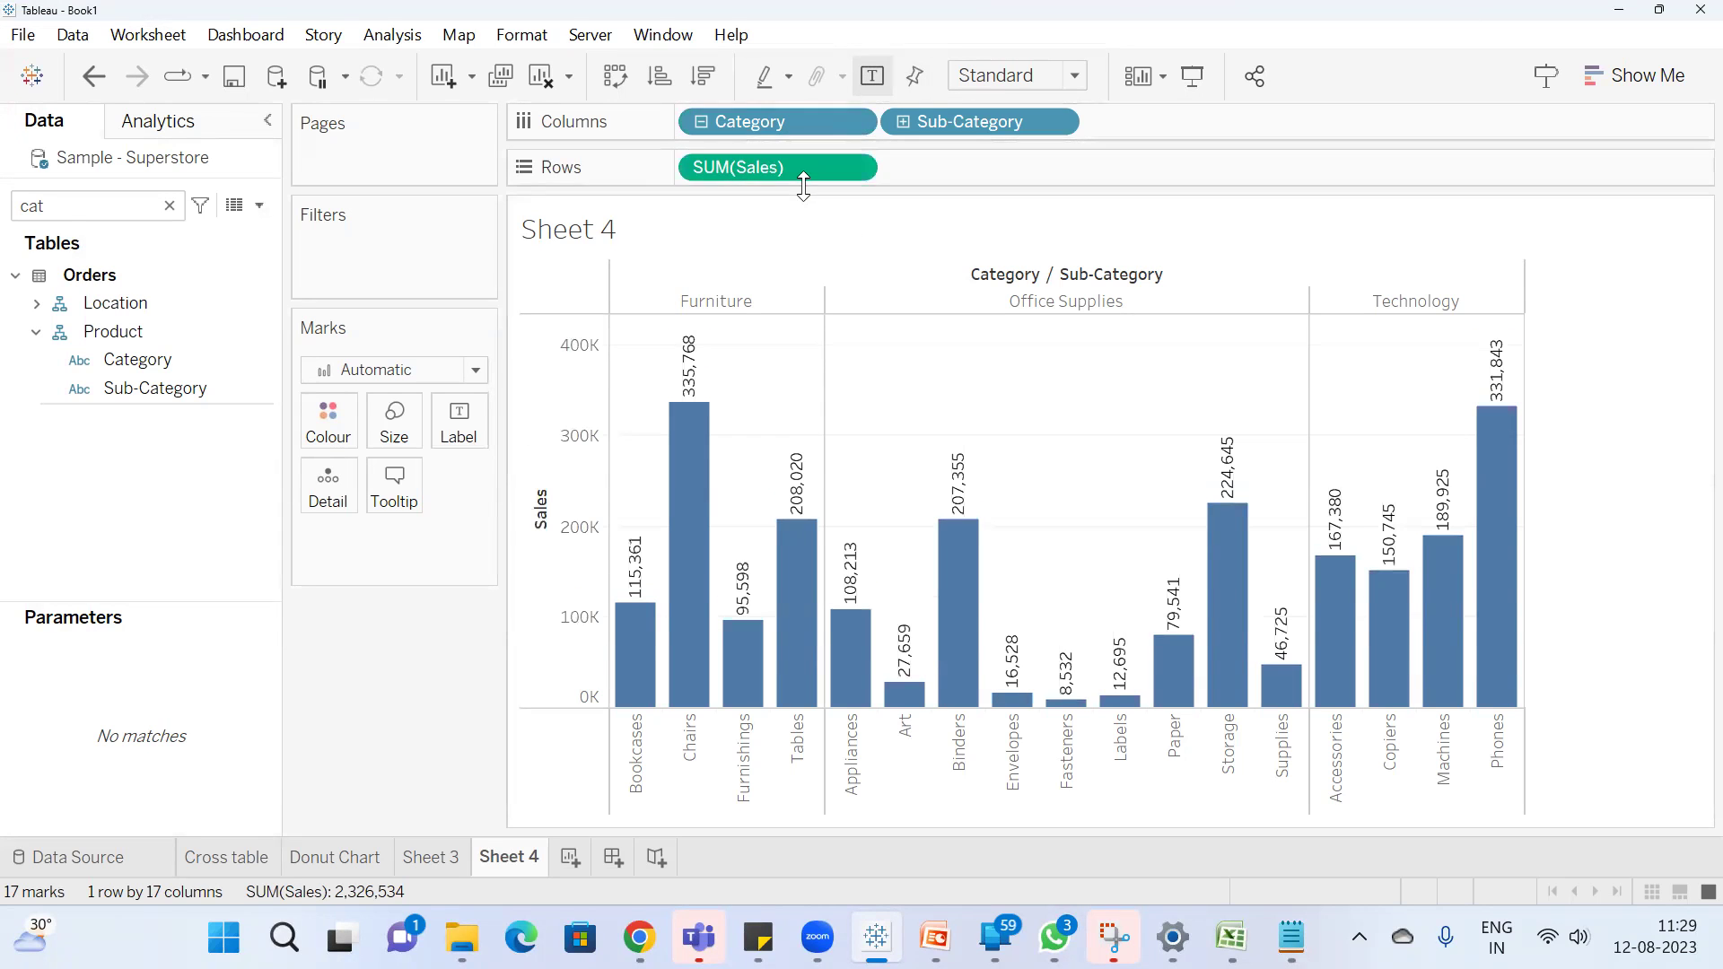
Take Sub-Category and Category off the columns, put Category back and drill it down to Sub-Category
left_click_drag(881, 124, 350, 663)
left_click_drag(754, 120, 348, 723)
mouse_move(635, 385)
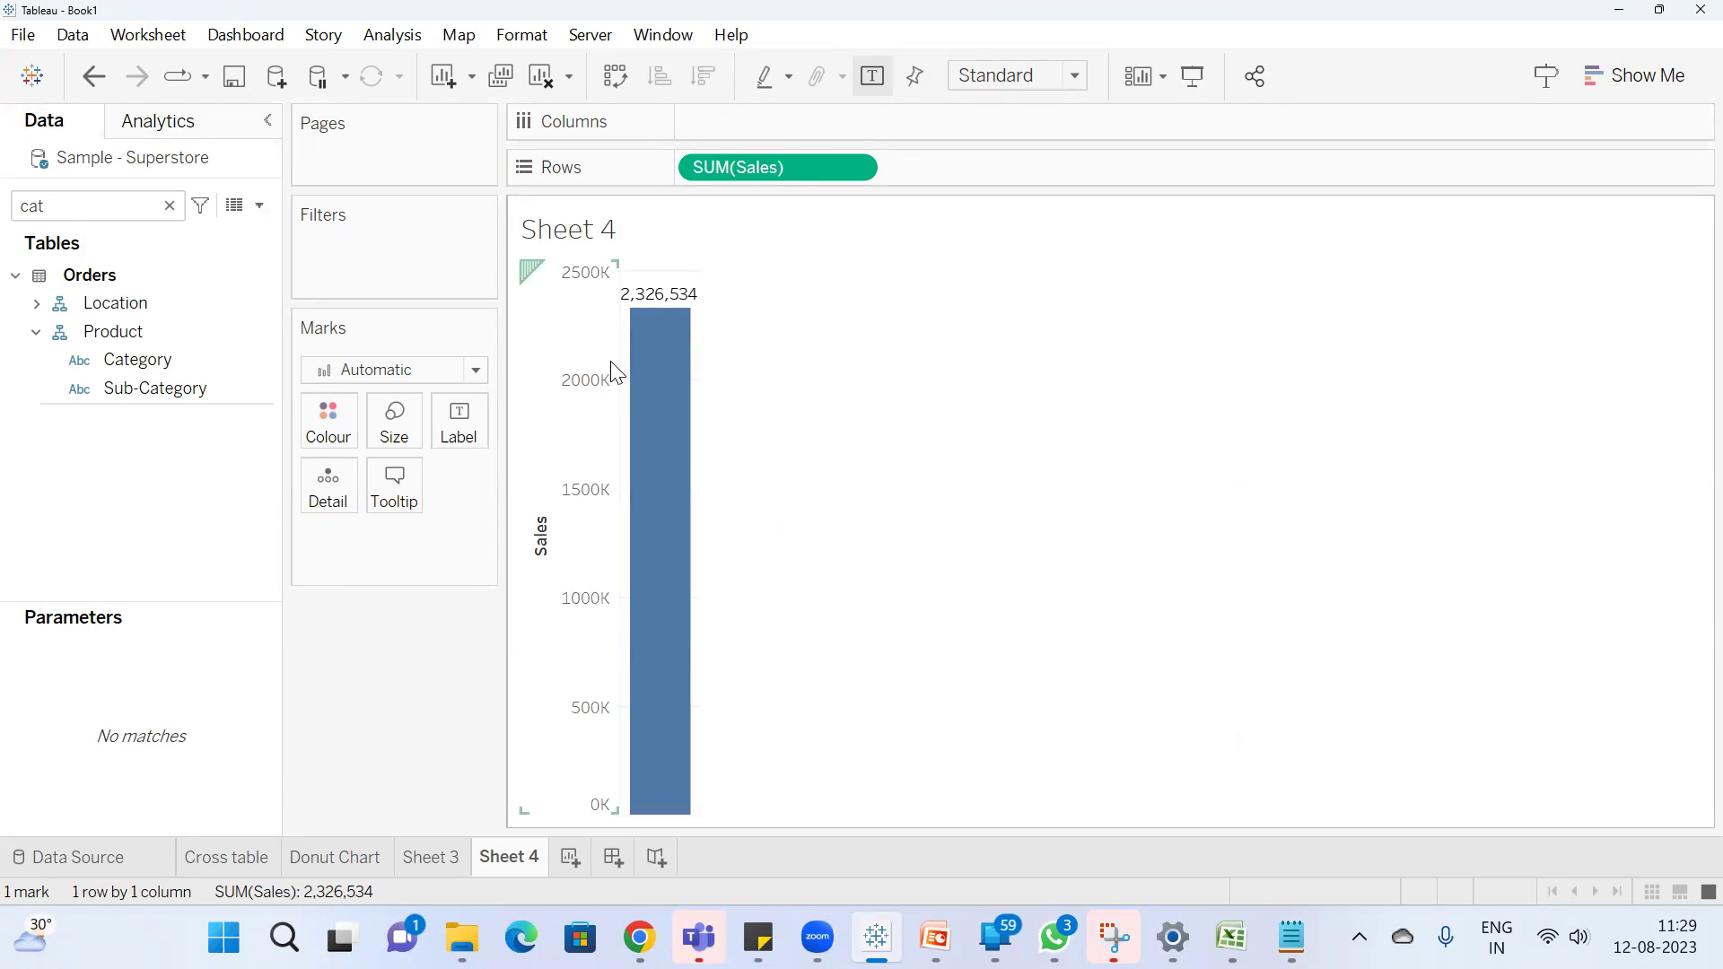
left_click_drag(208, 357, 838, 119)
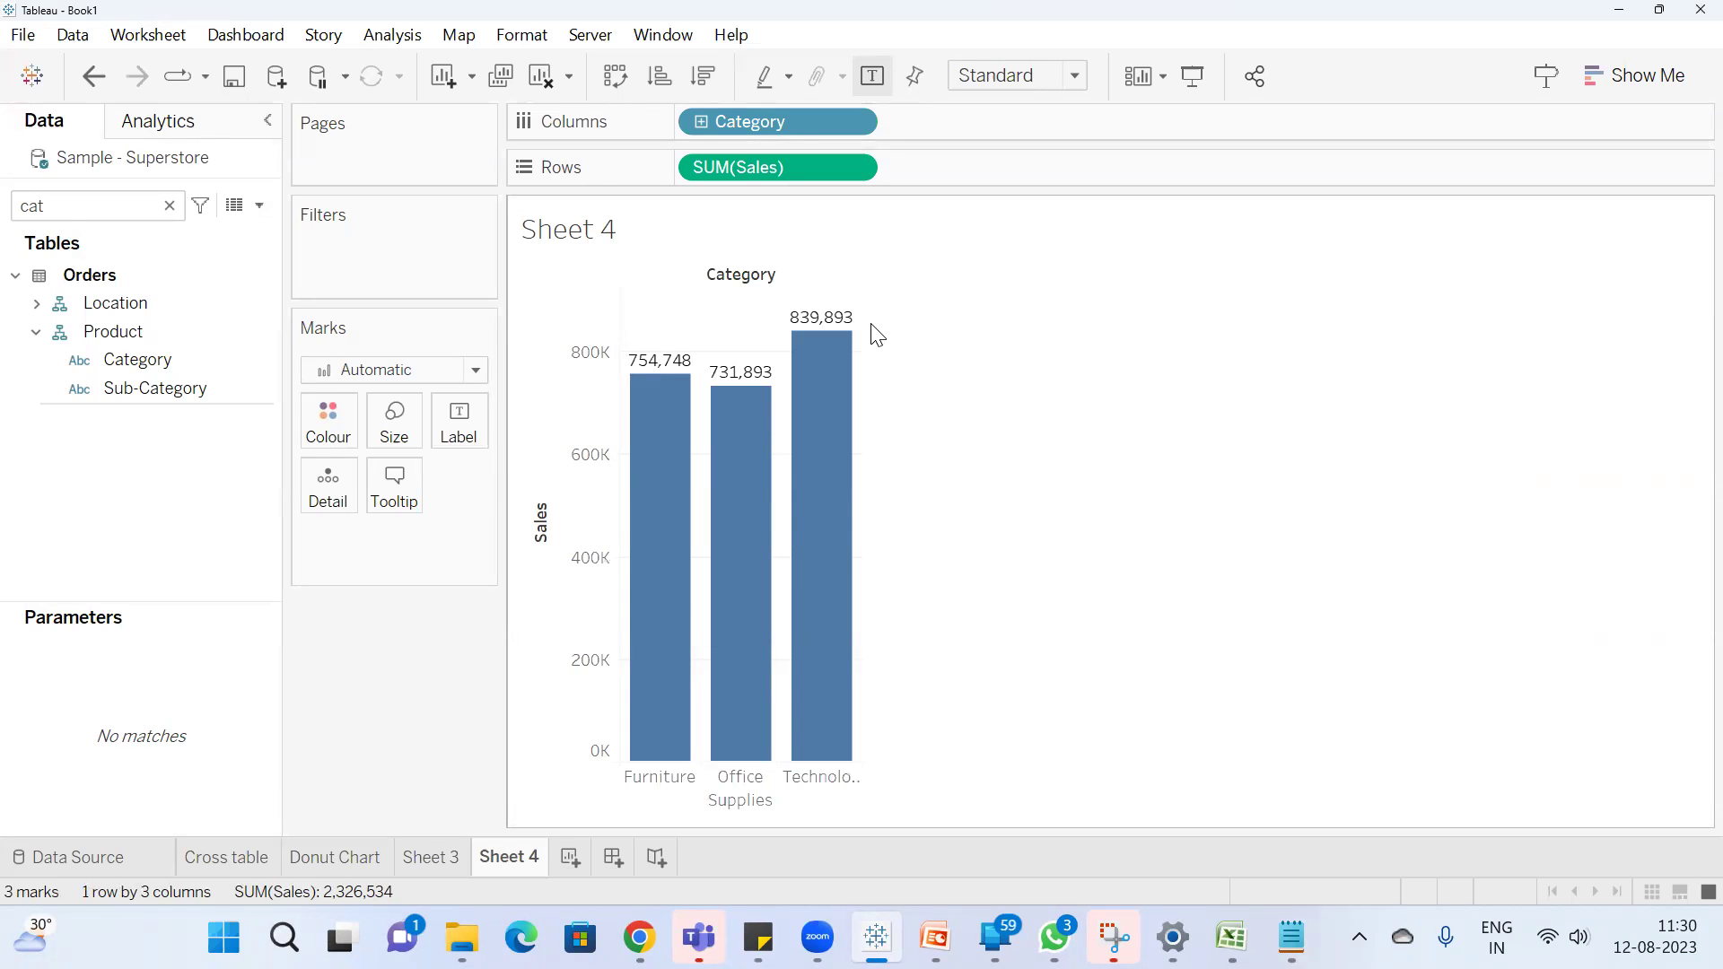
left_click(702, 120)
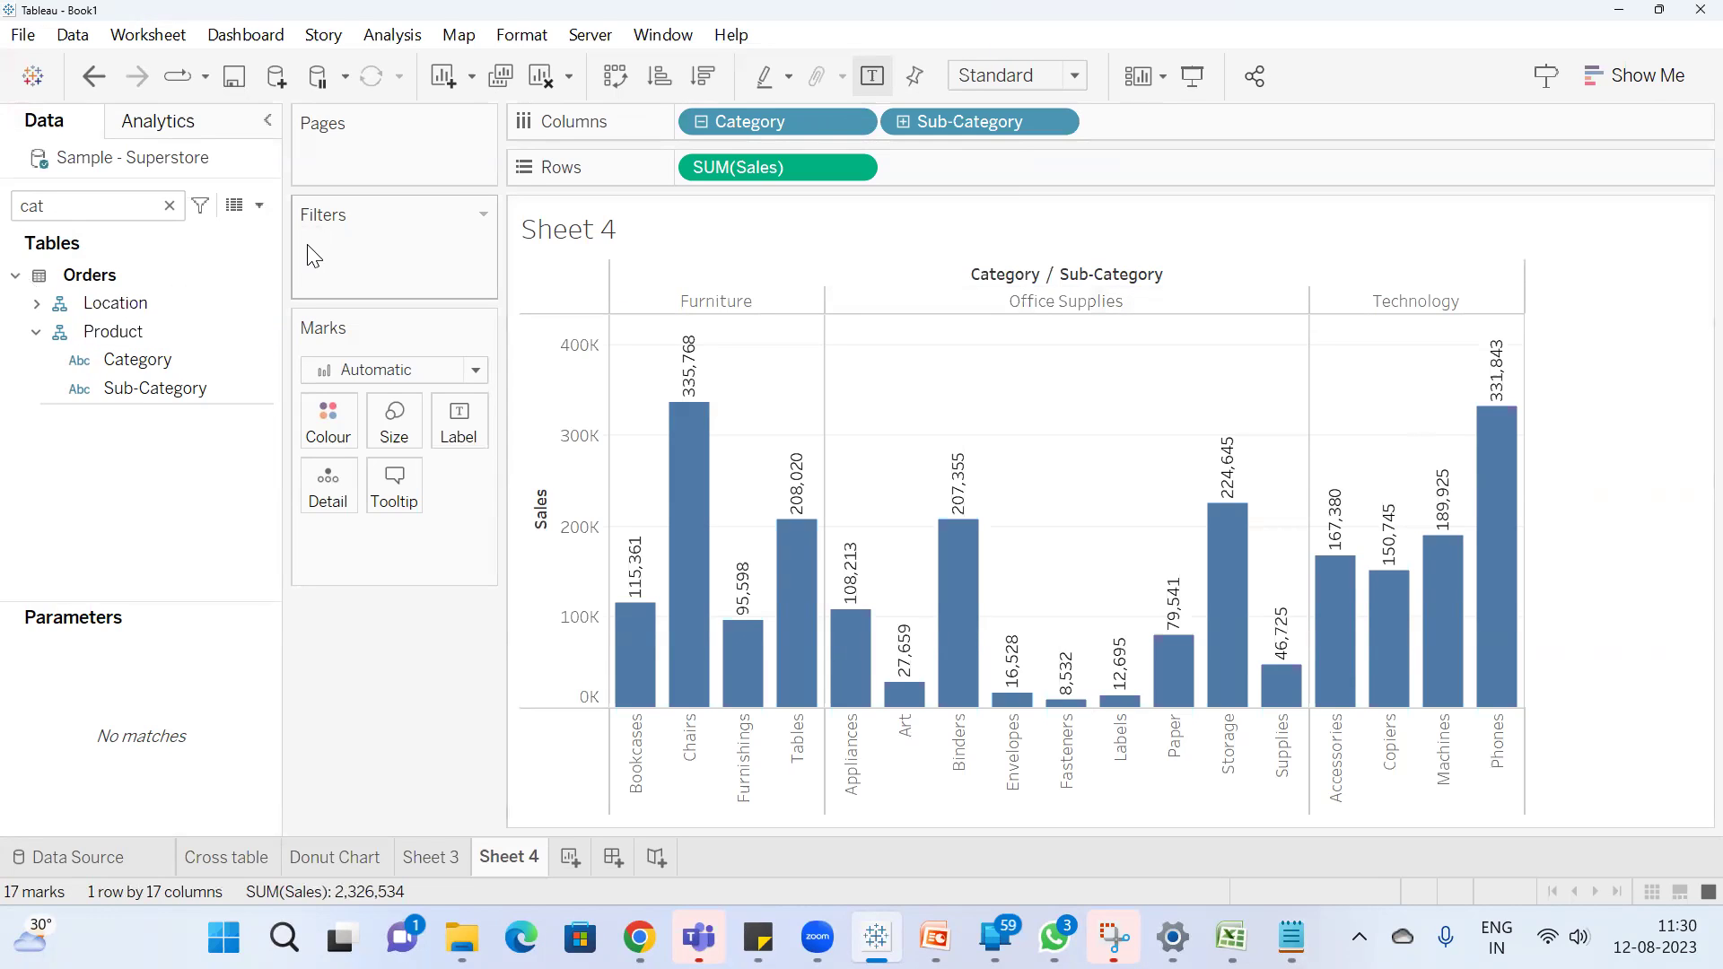
Switch to the Notepad note and add the line "View LOD" at its end
left_click(1291, 938)
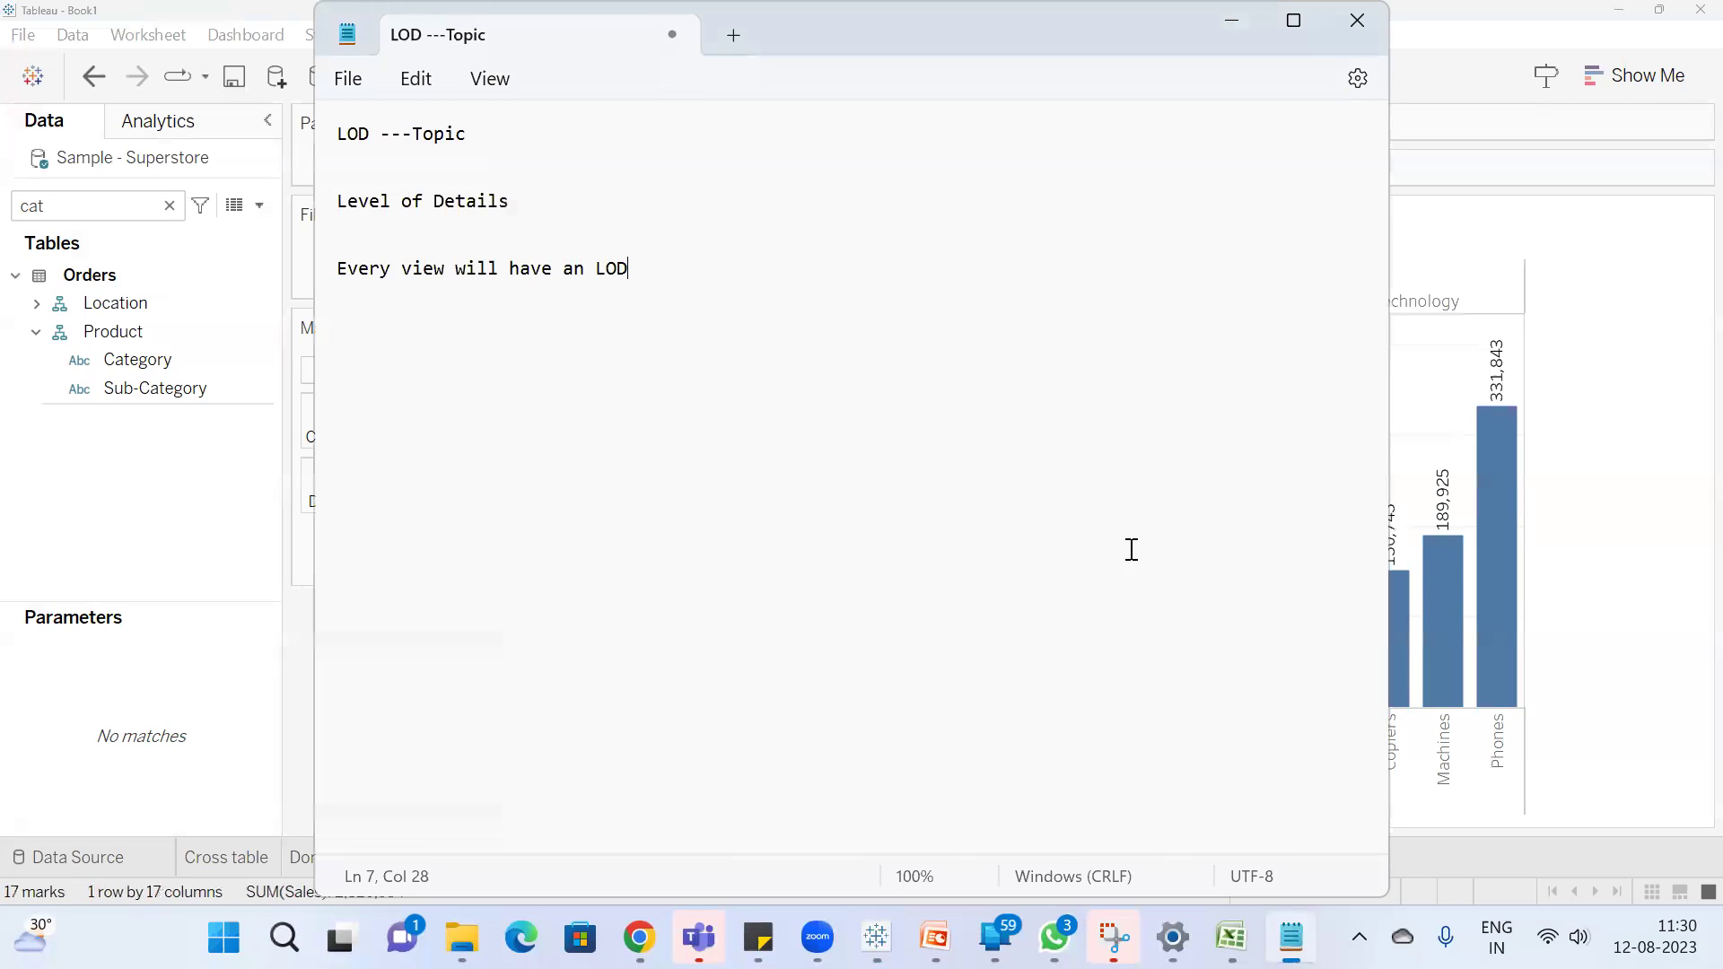
key("Return")
key("Return")
type("View LOD")
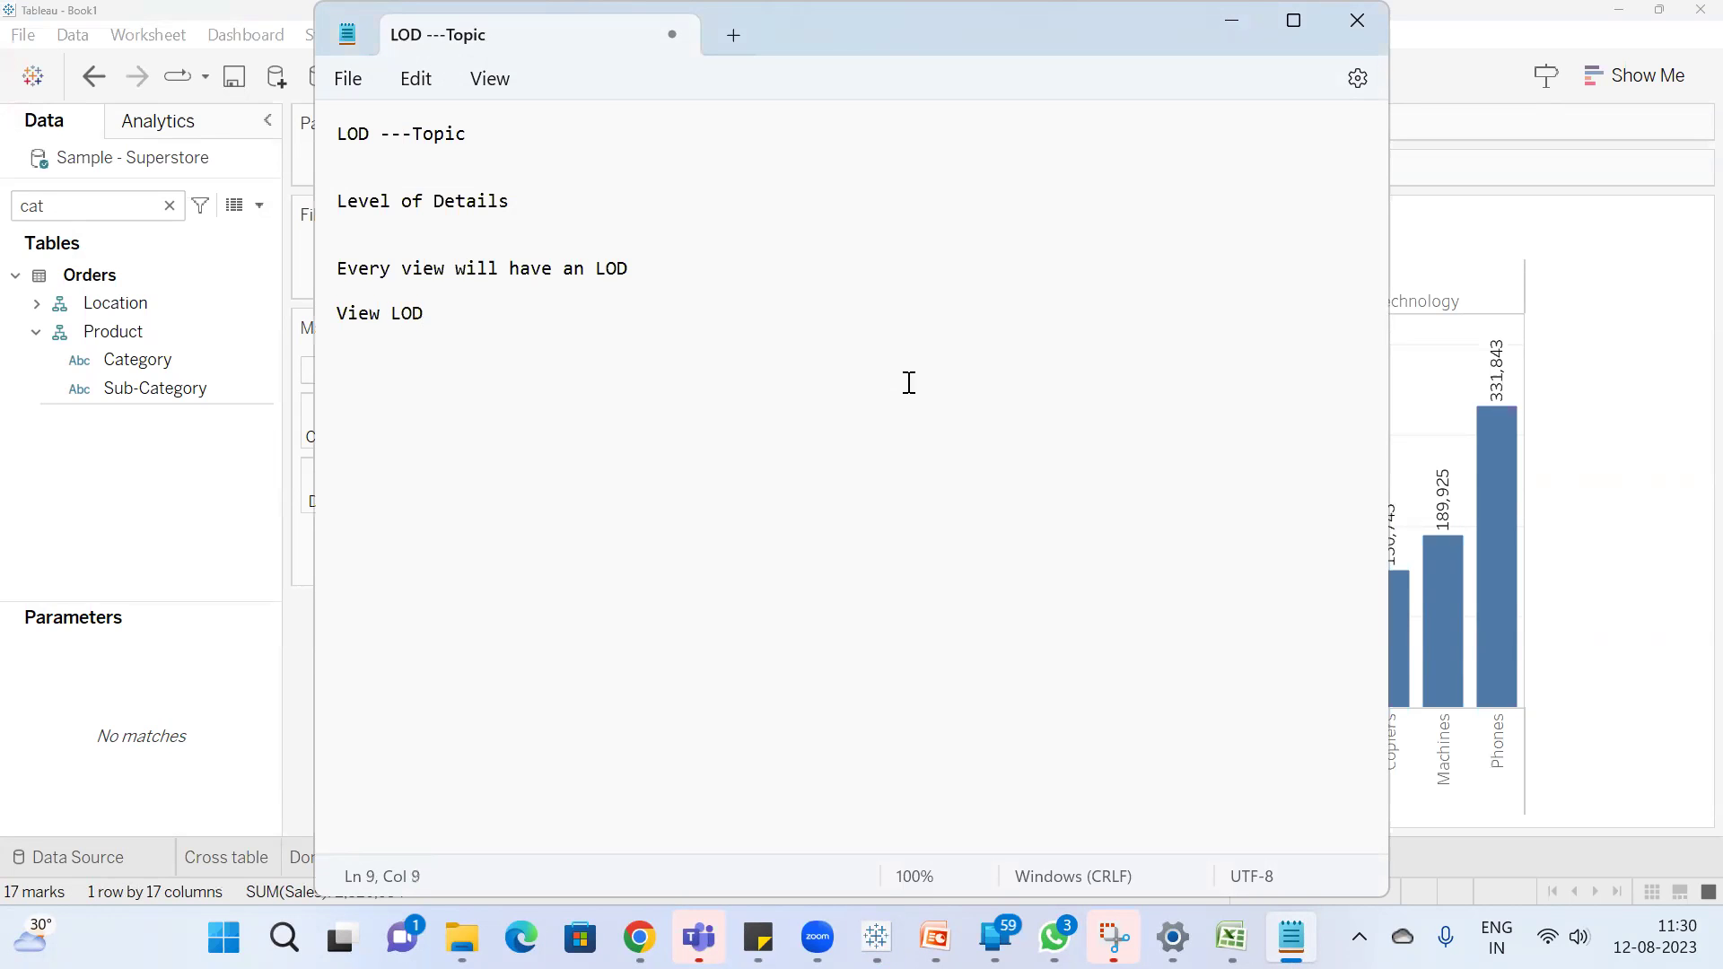
Check the dimensions used in the Tableau view and write "Category and sub category" under "View LOD" in the note
left_click(1563, 423)
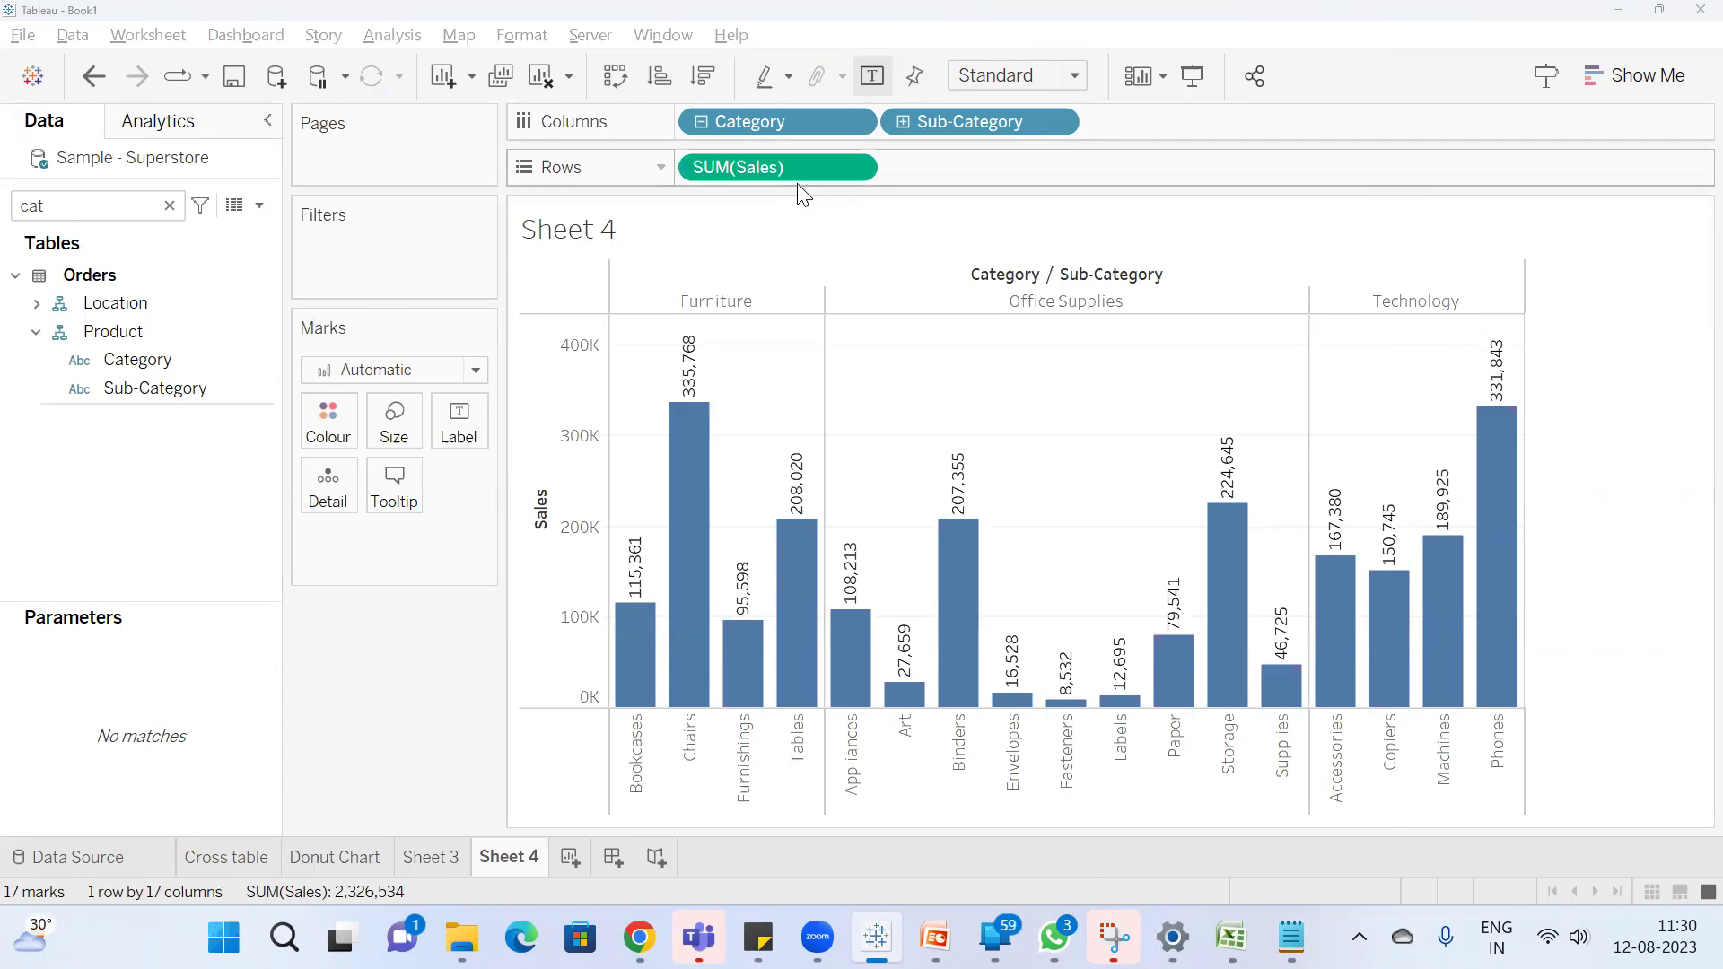
key("alt+Tab")
key("Return")
key("Return")
type("Category a")
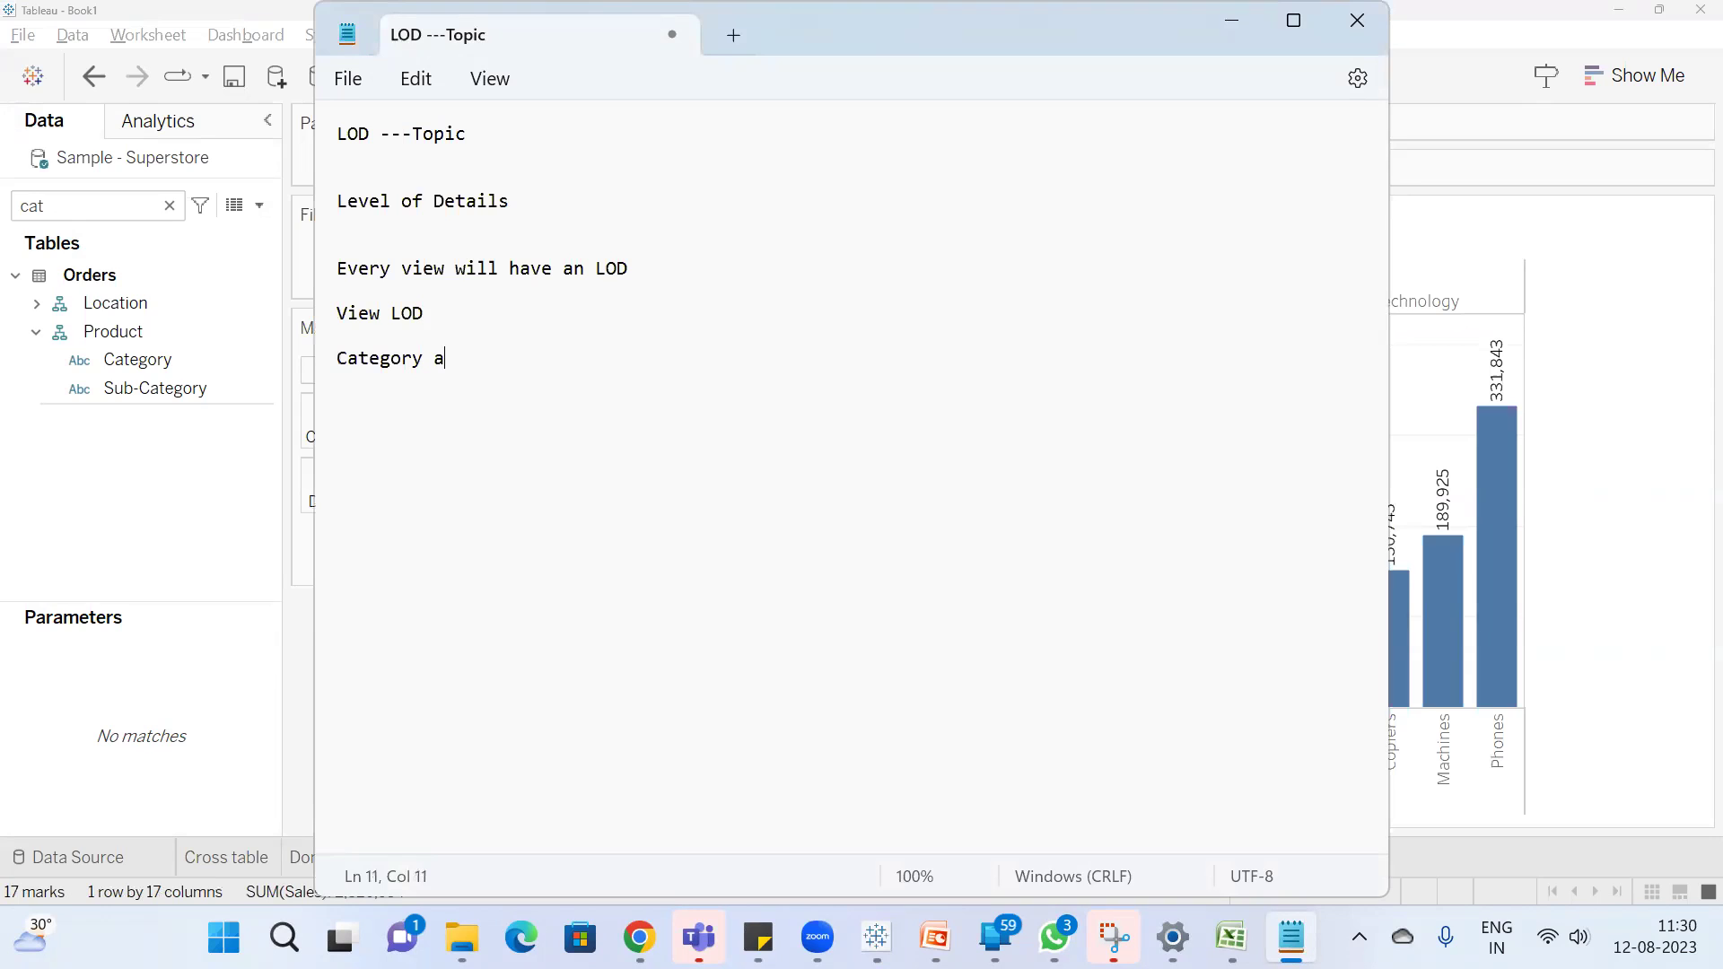
type("nd sub category")
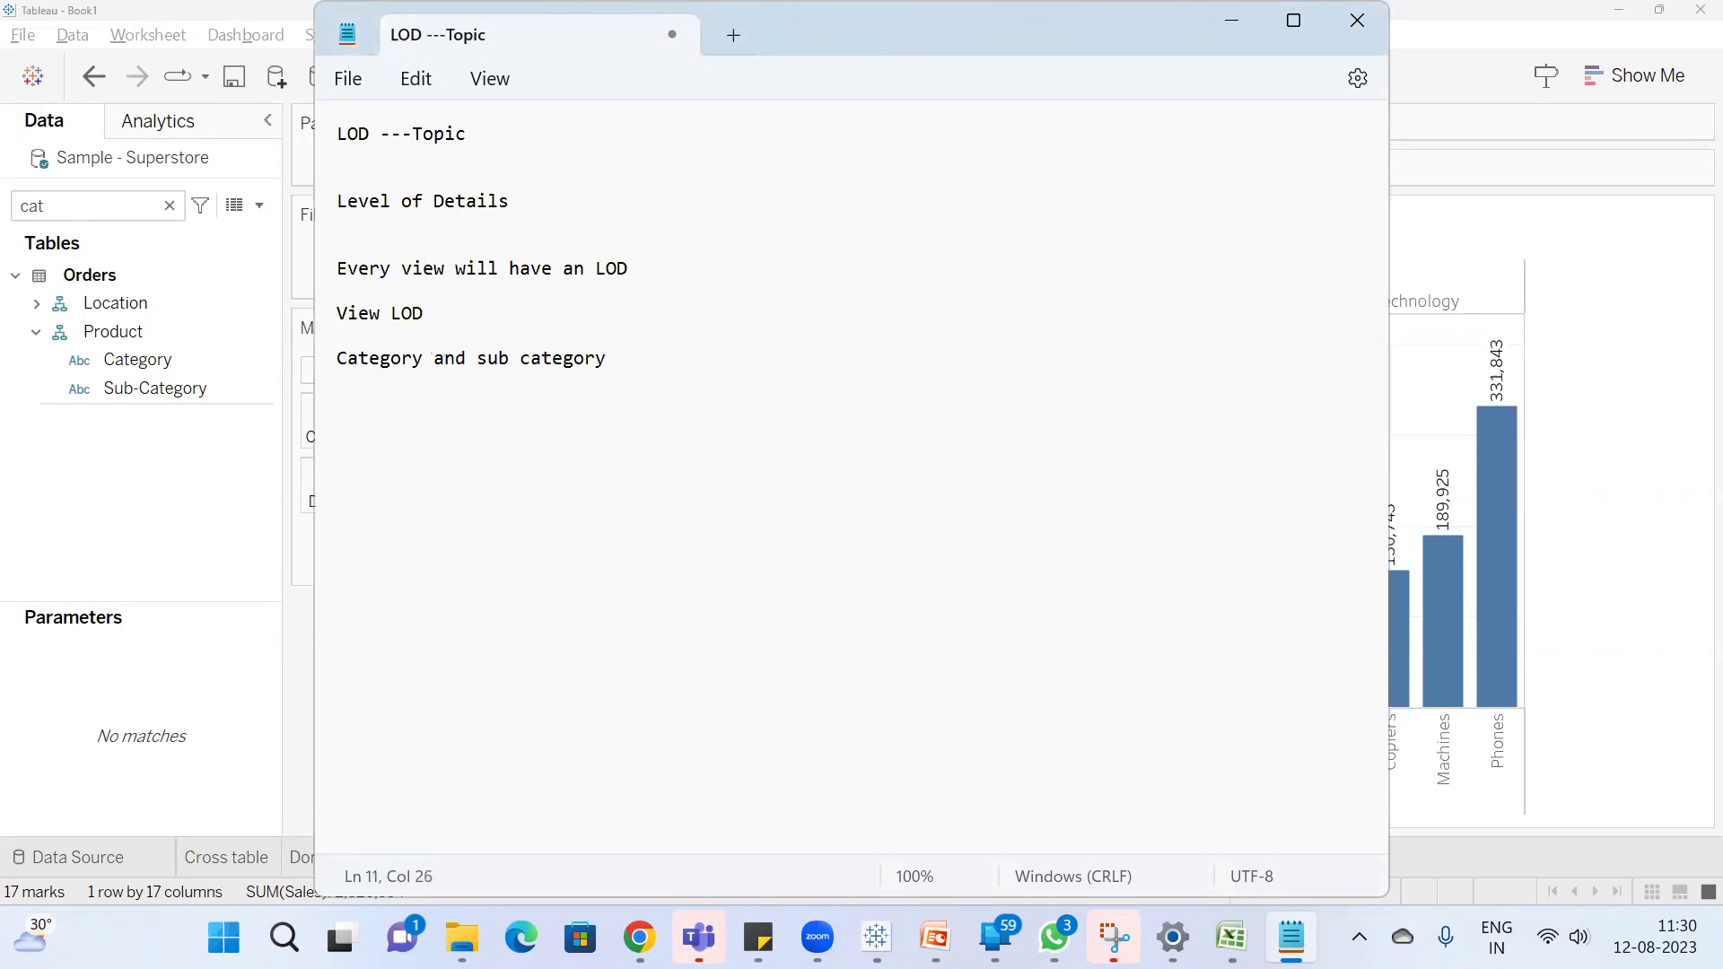
Glance at the Tableau chart and add the line "View LOD is Category & sub category" to the note
key("alt+Tab")
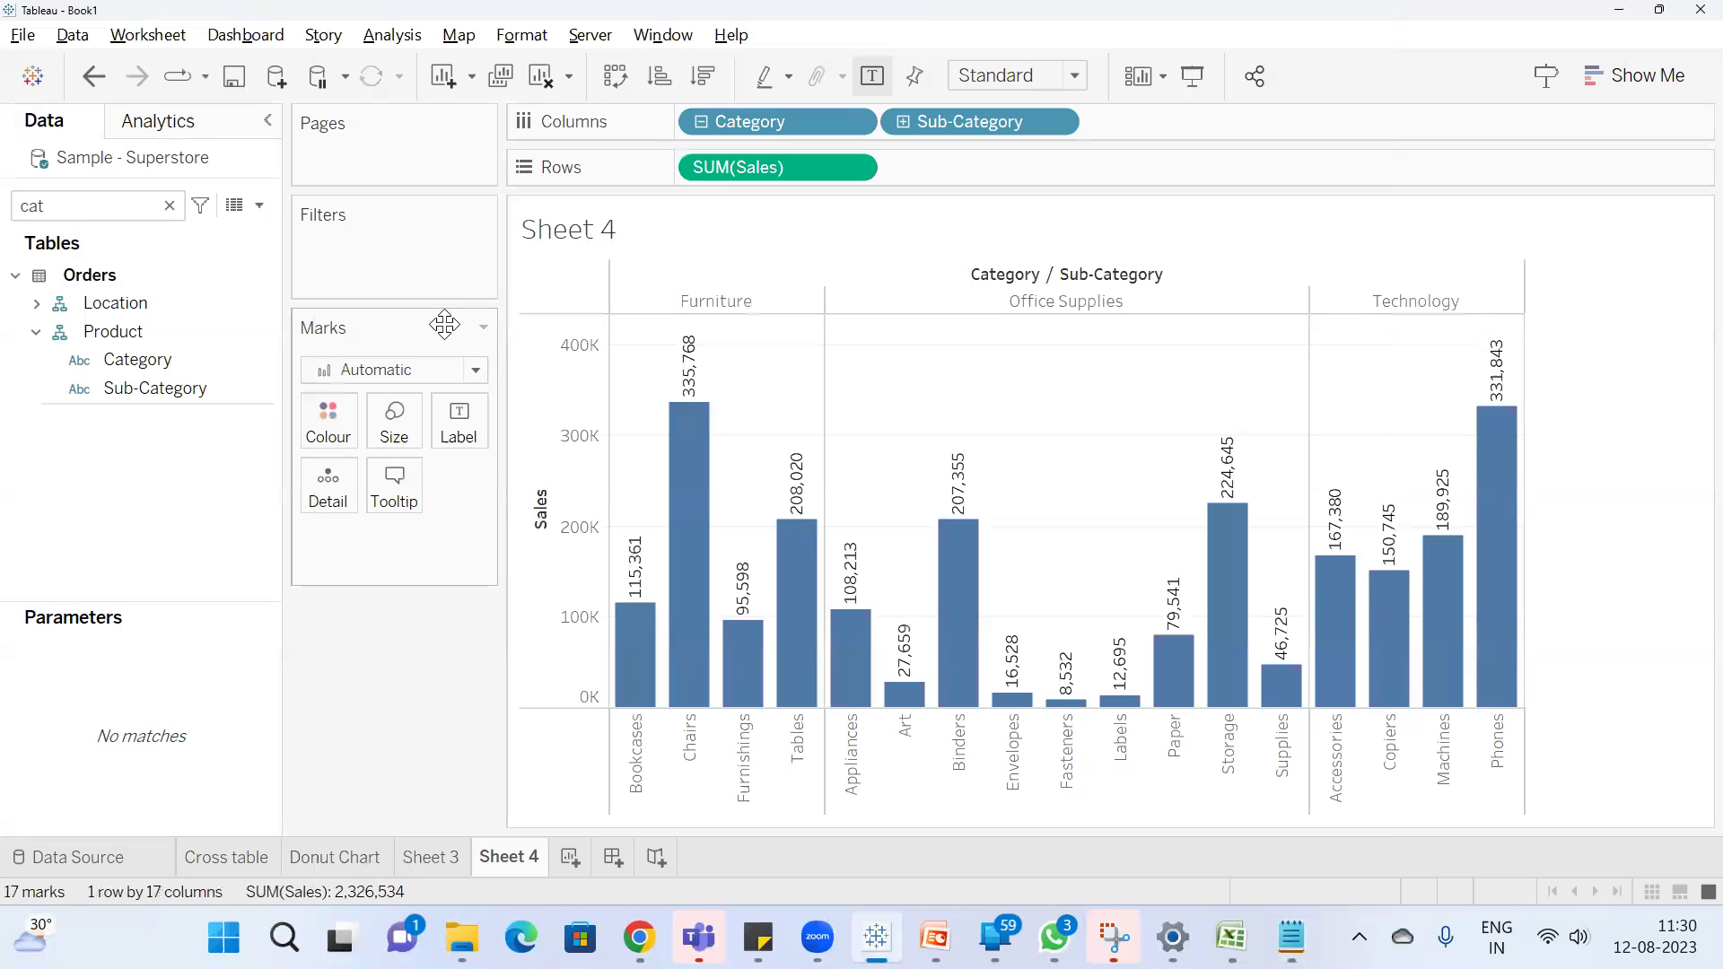
key("alt+Tab")
key("Return")
key("Return")
key("Return")
type("View")
key("BackSpace")
key("BackSpace")
type("iew LOD is ")
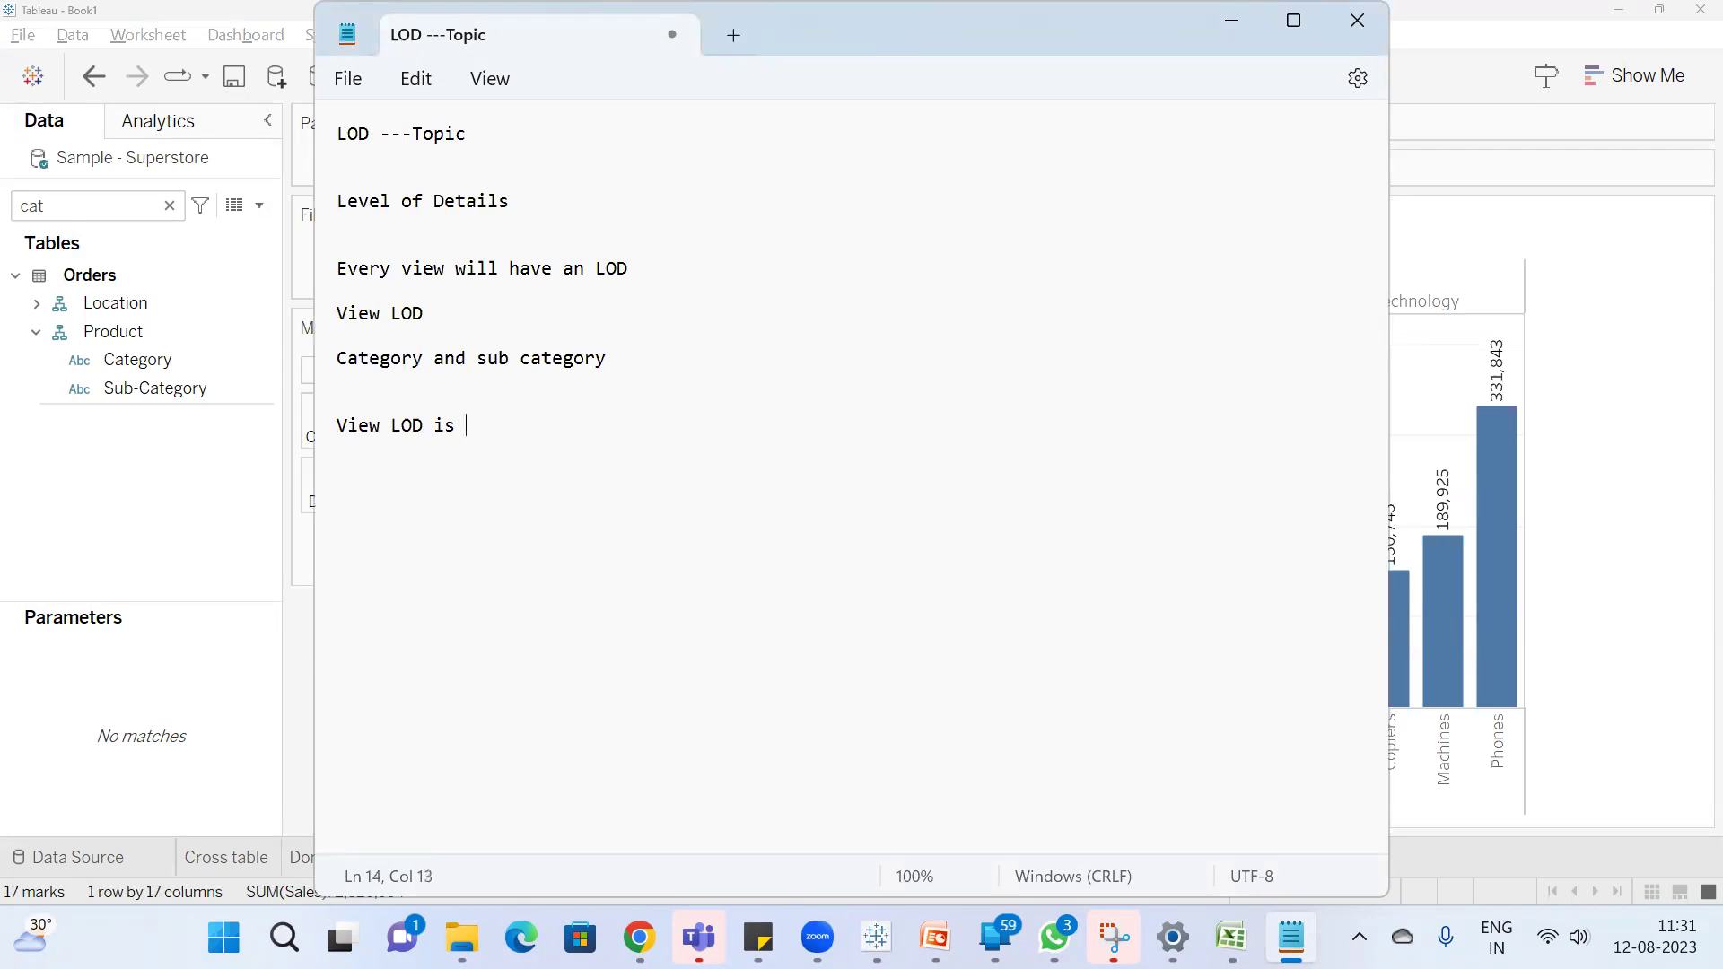
type("Category & sub category")
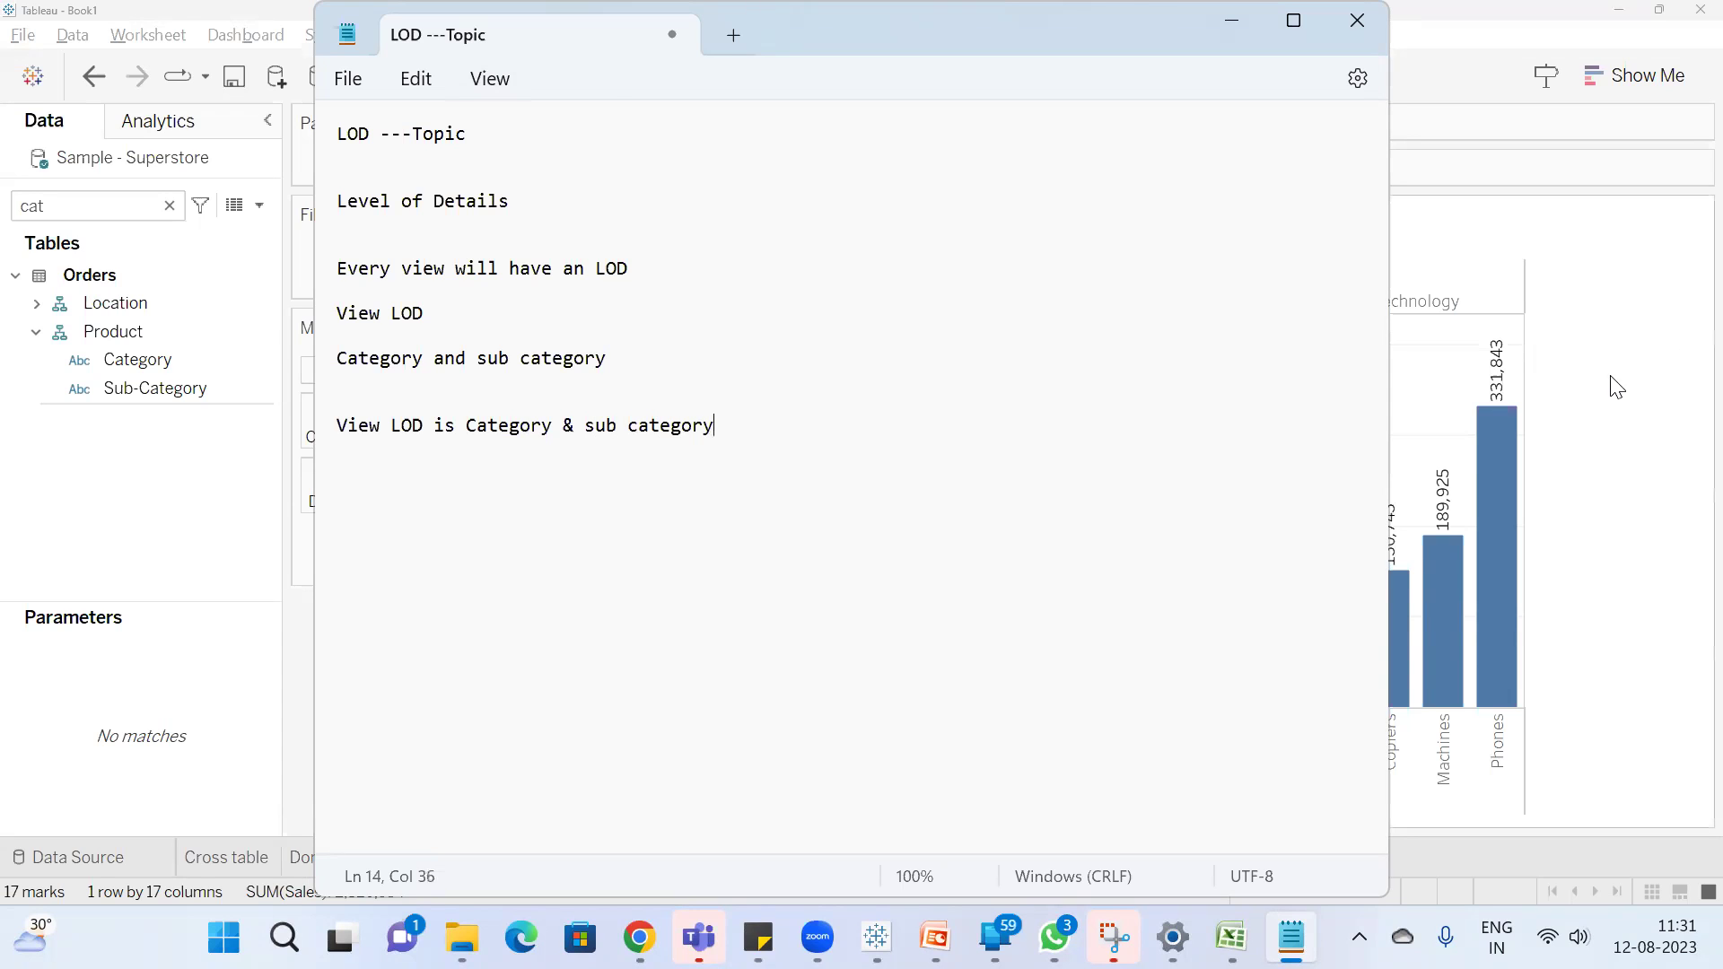
Return to Tableau and swap the rows and columns of the sales bar chart
left_click(1563, 393)
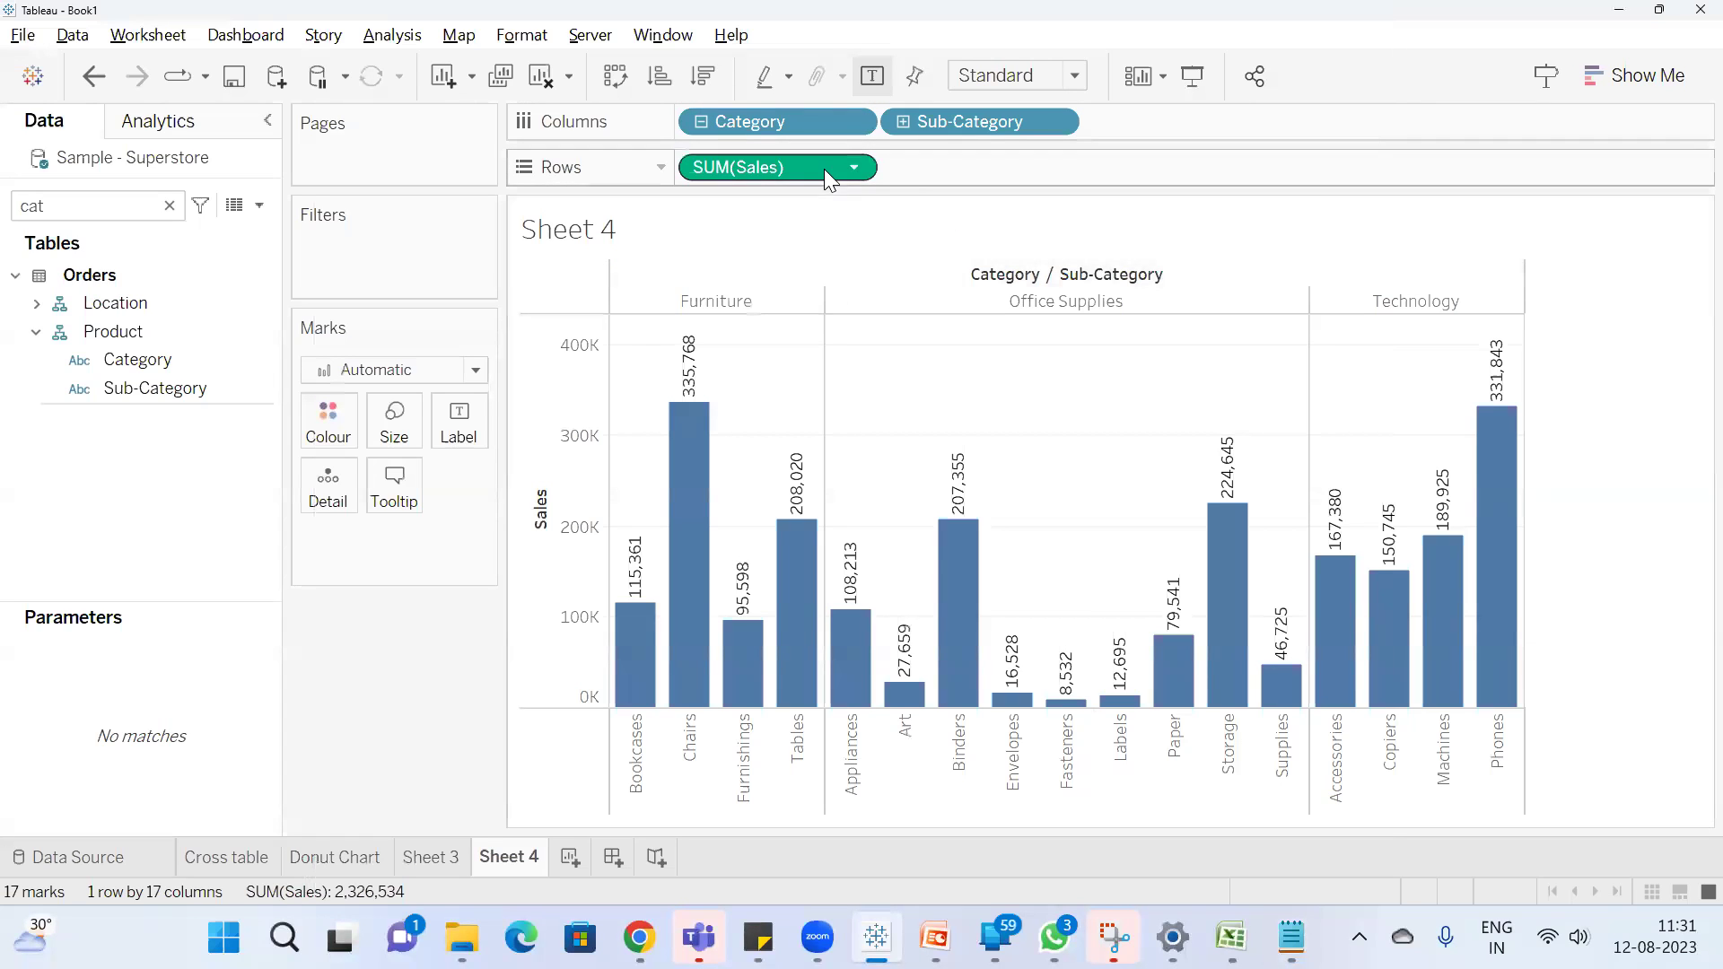
left_click(614, 78)
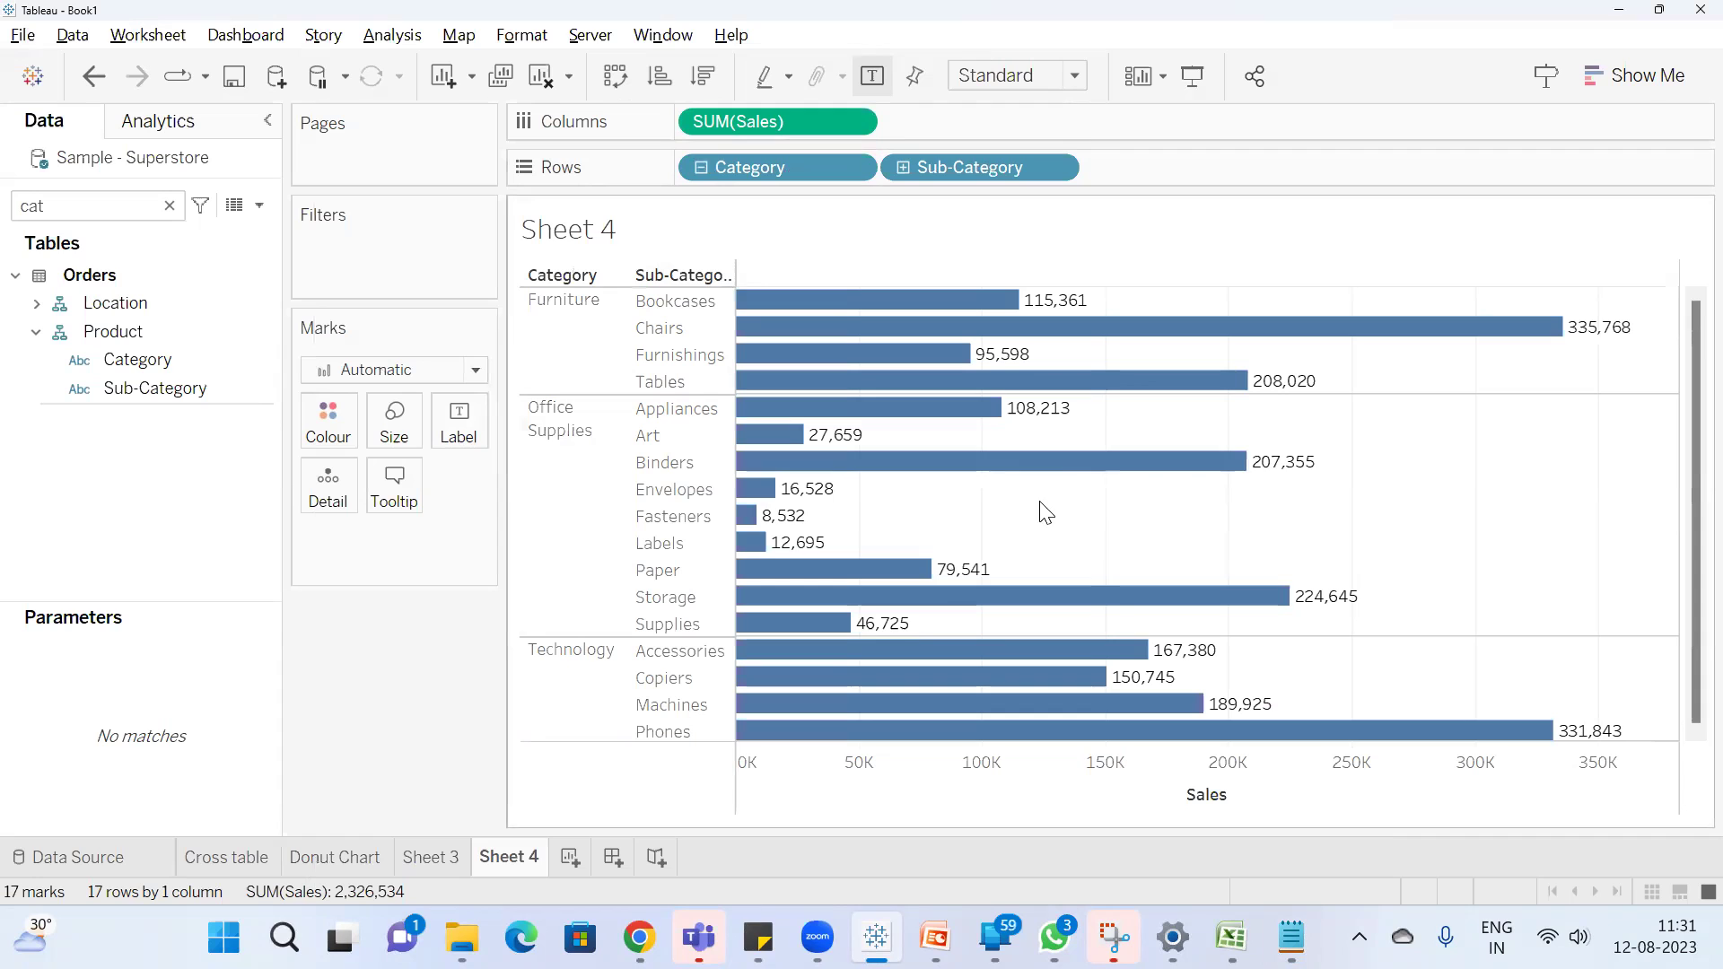
Open the "Tableau training - Session21" presentation and read the slides "What are LOD Expressions" and "What are Viz LOD"
mouse_move(934, 937)
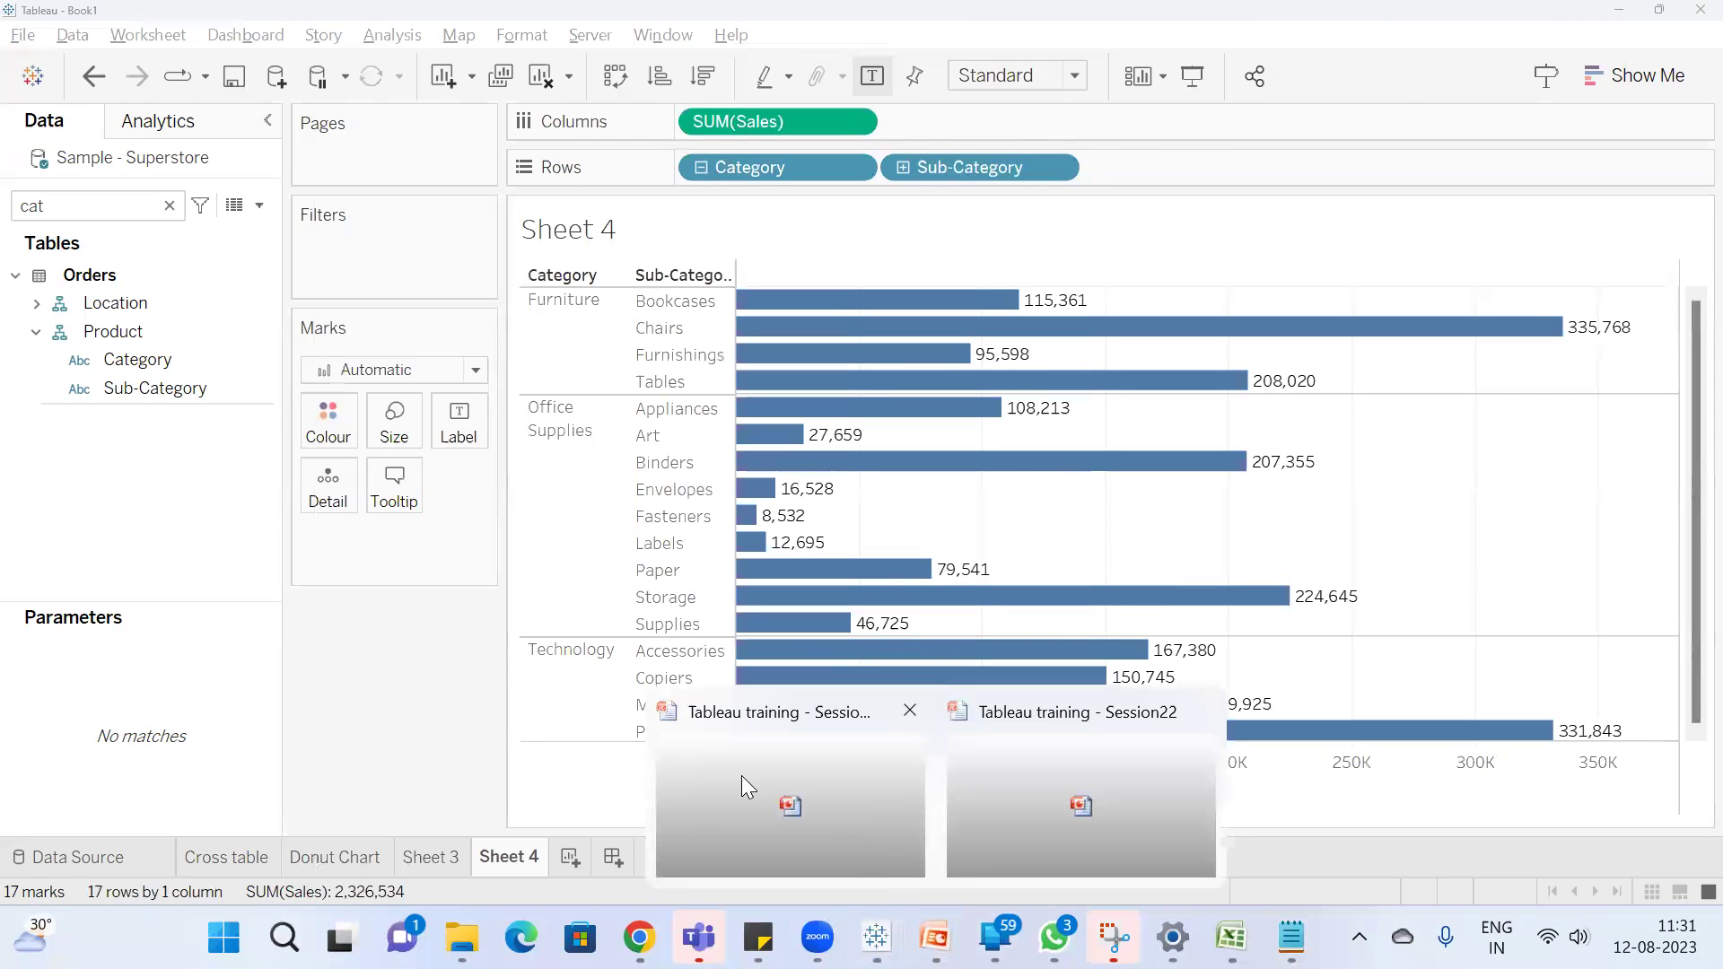
left_click(742, 776)
left_click(89, 474)
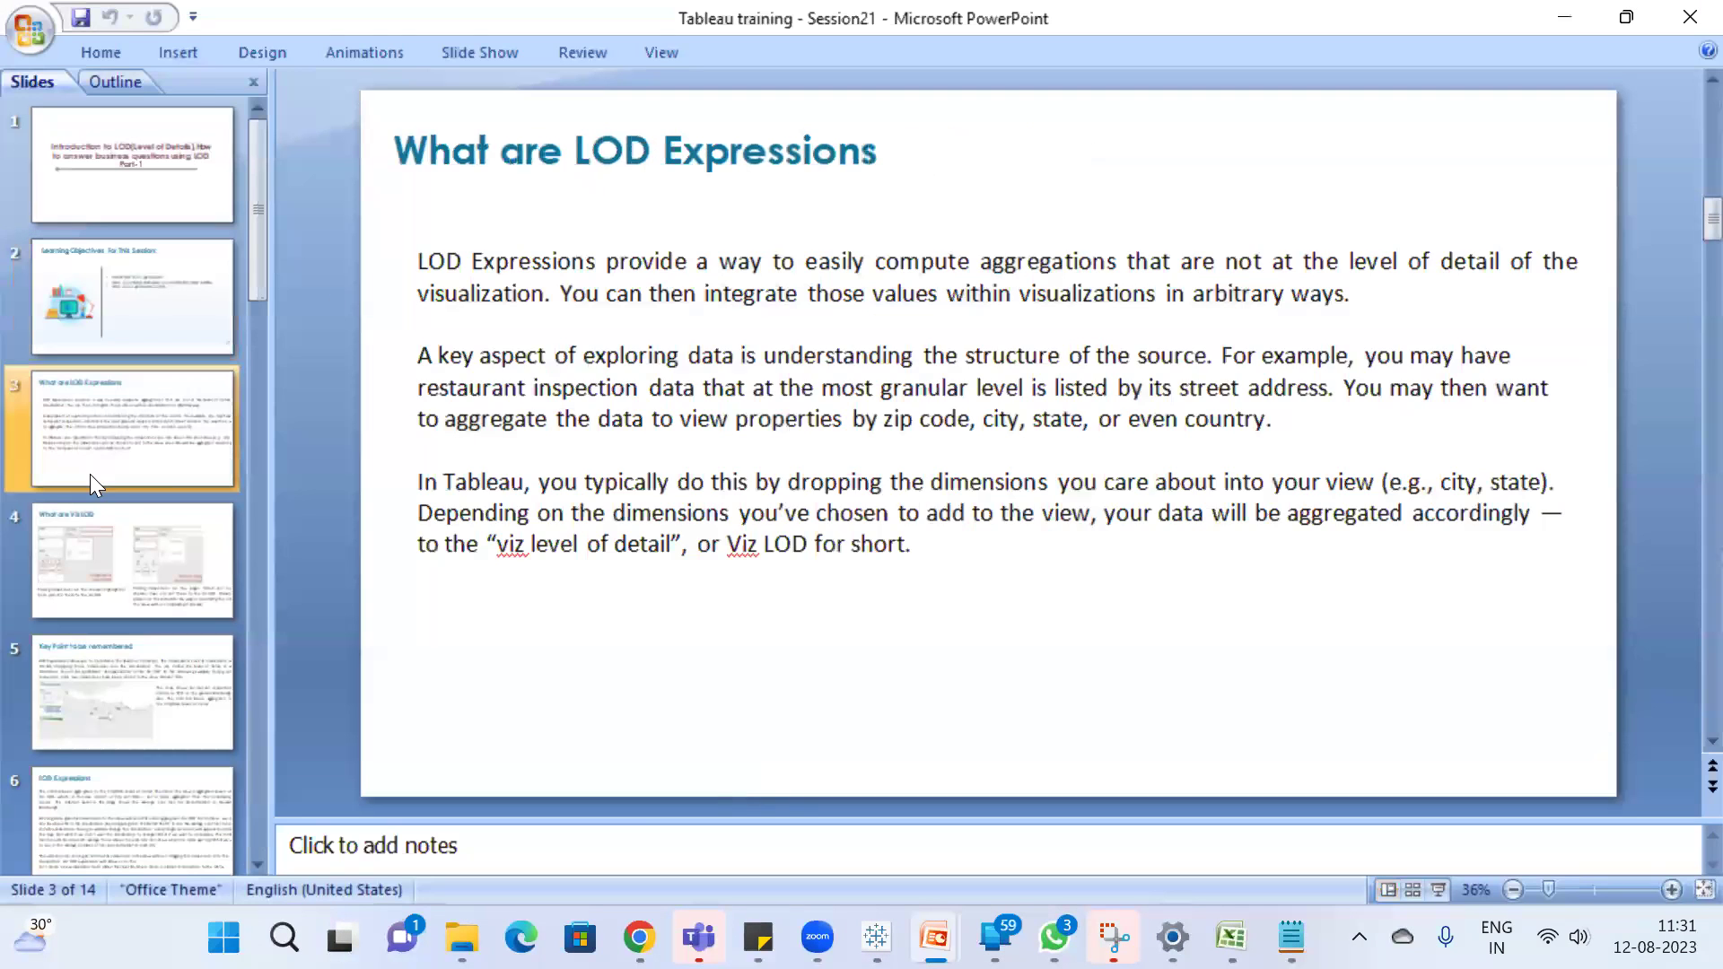
left_click(101, 548)
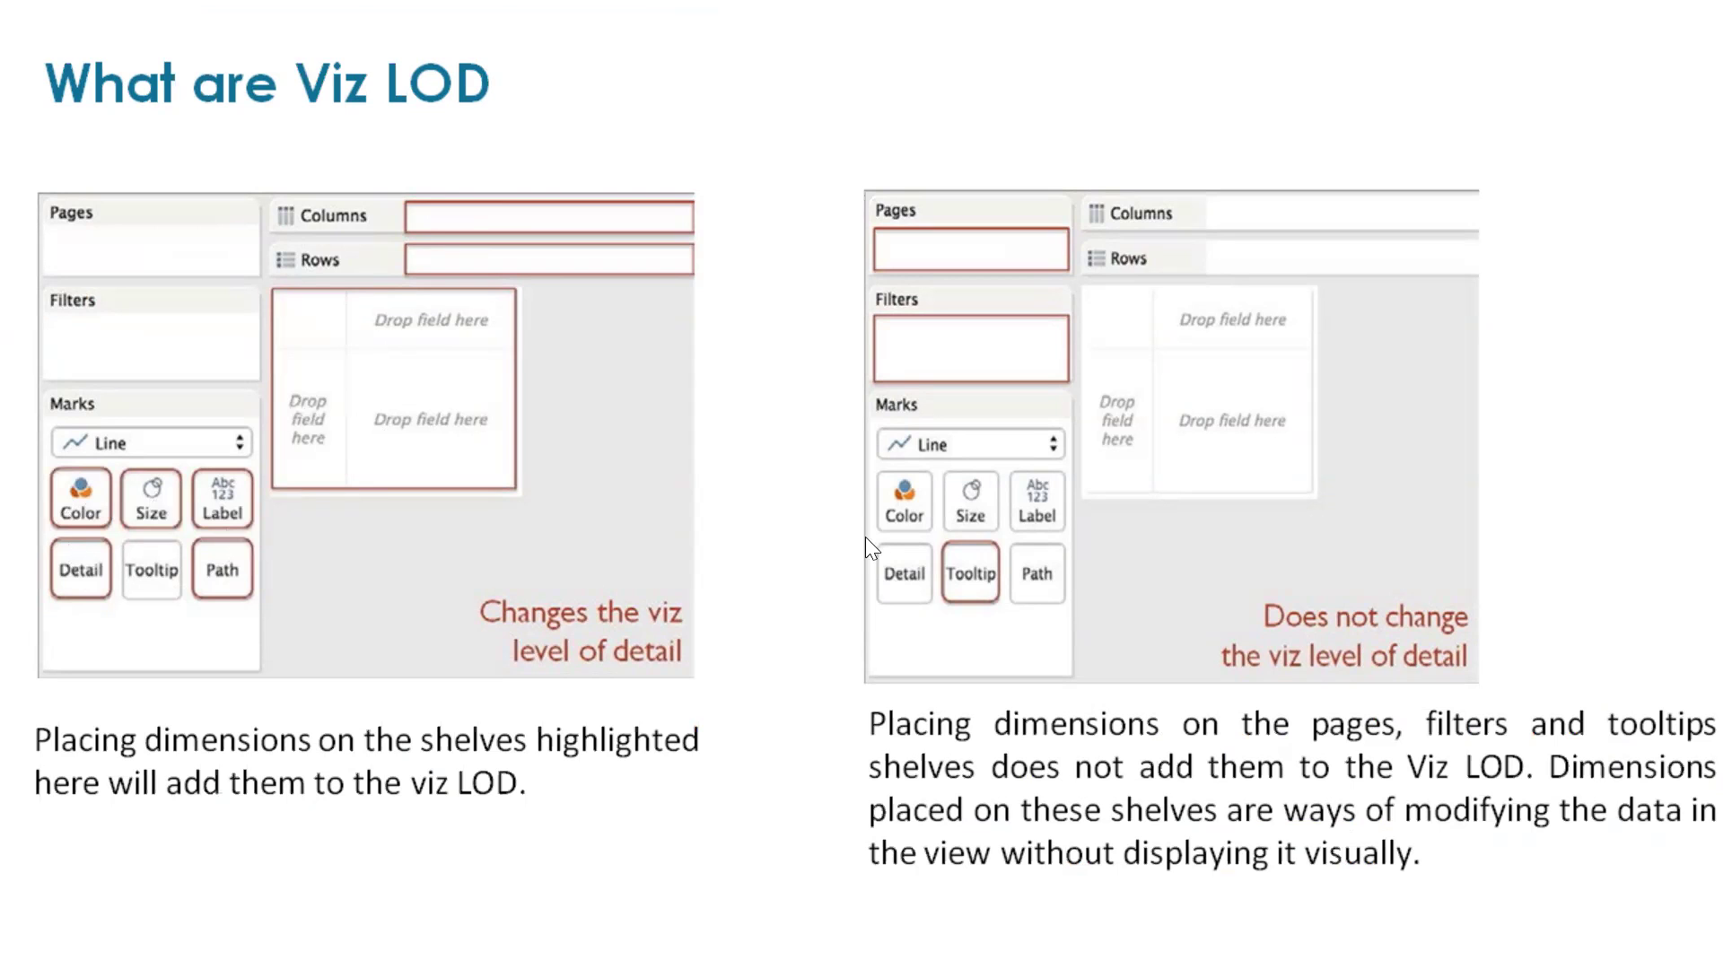
key("Escape")
Return to Tableau, clear the field search and colour the sales bars by Segment
left_click(876, 937)
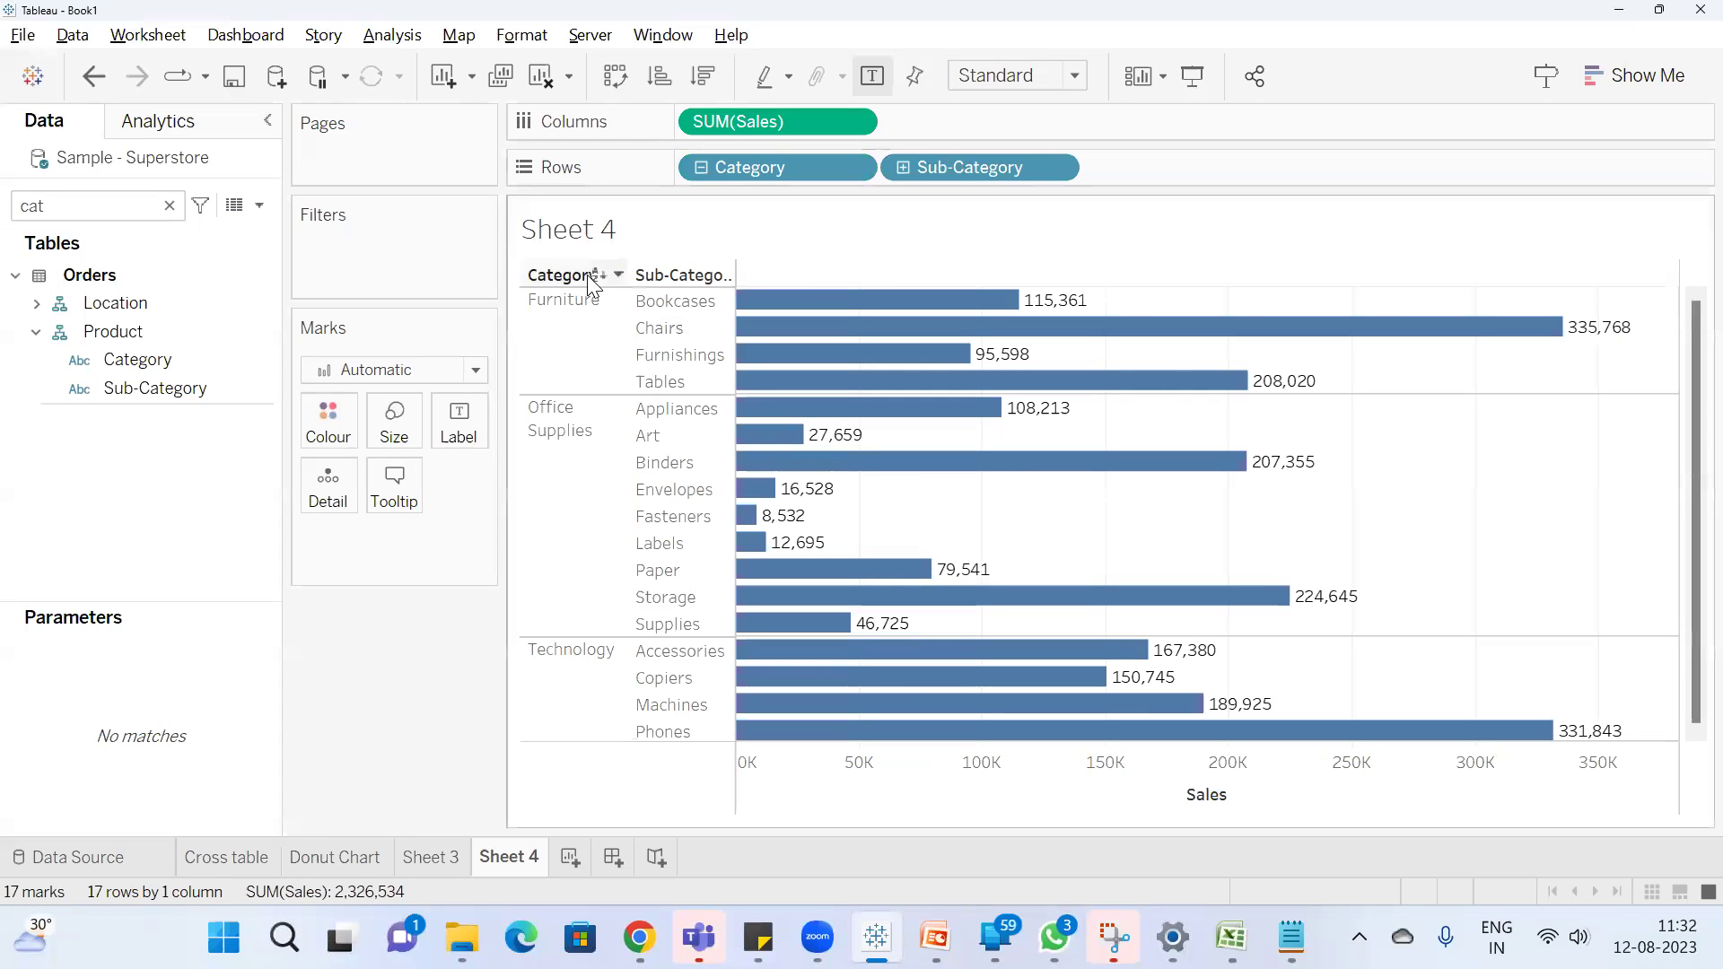
left_click(141, 215)
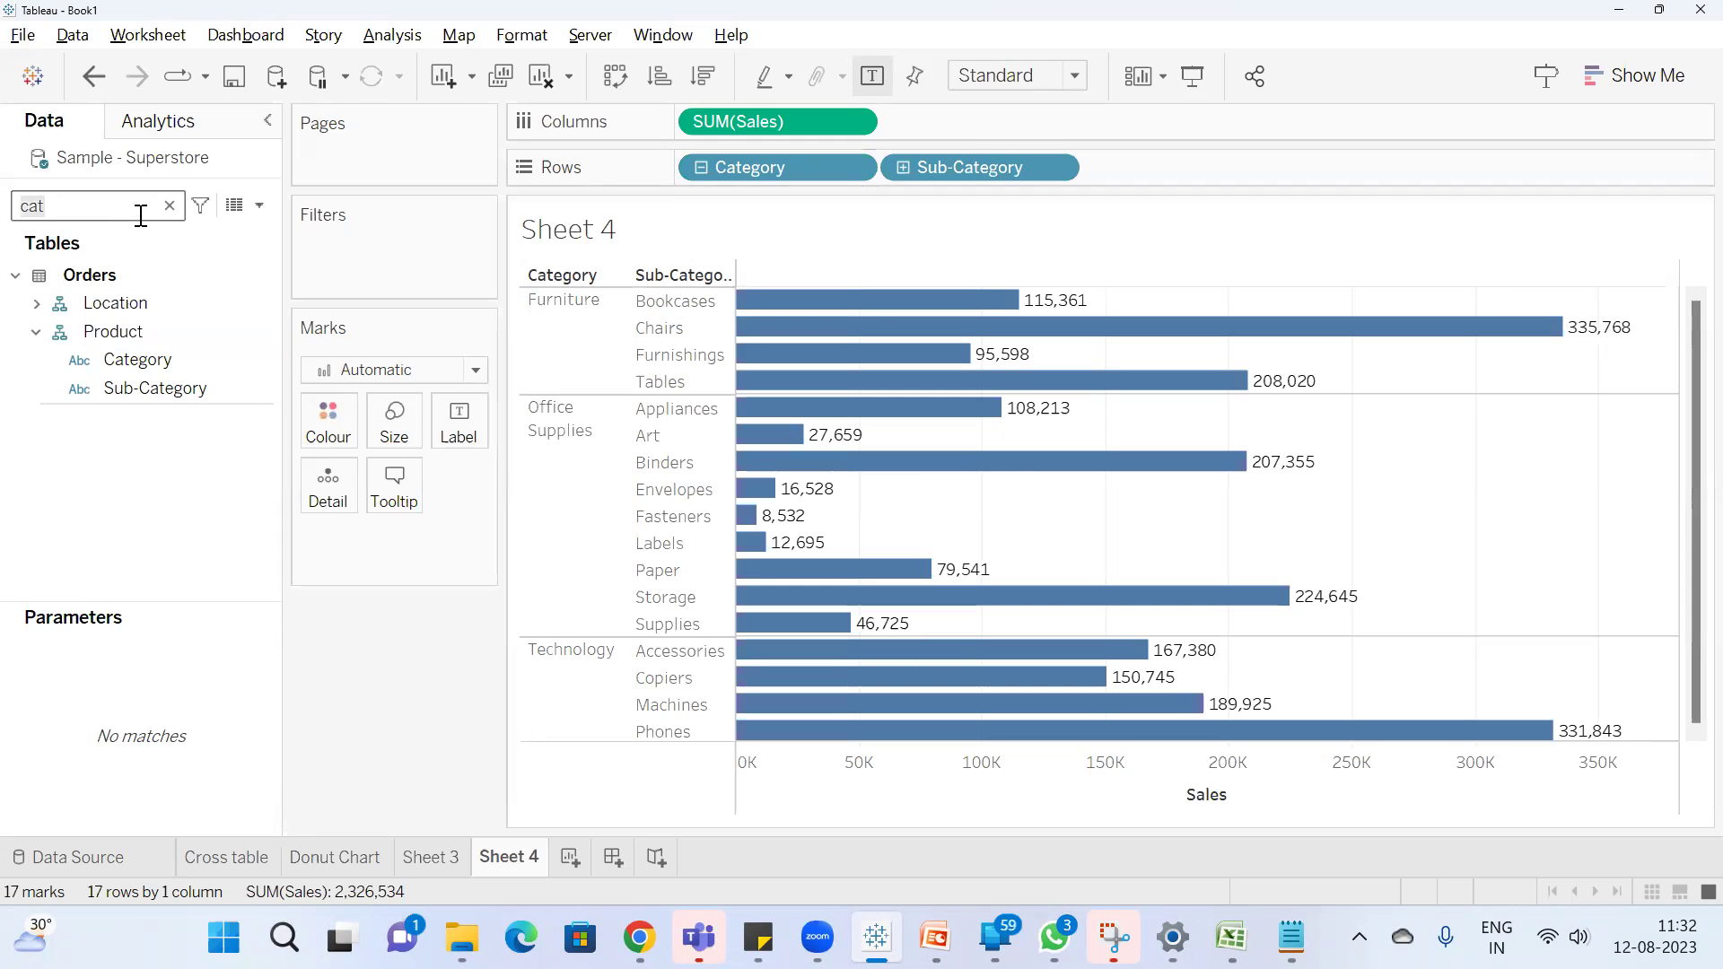
key("BackSpace")
key("BackSpace")
key("BackSpace")
type("pro")
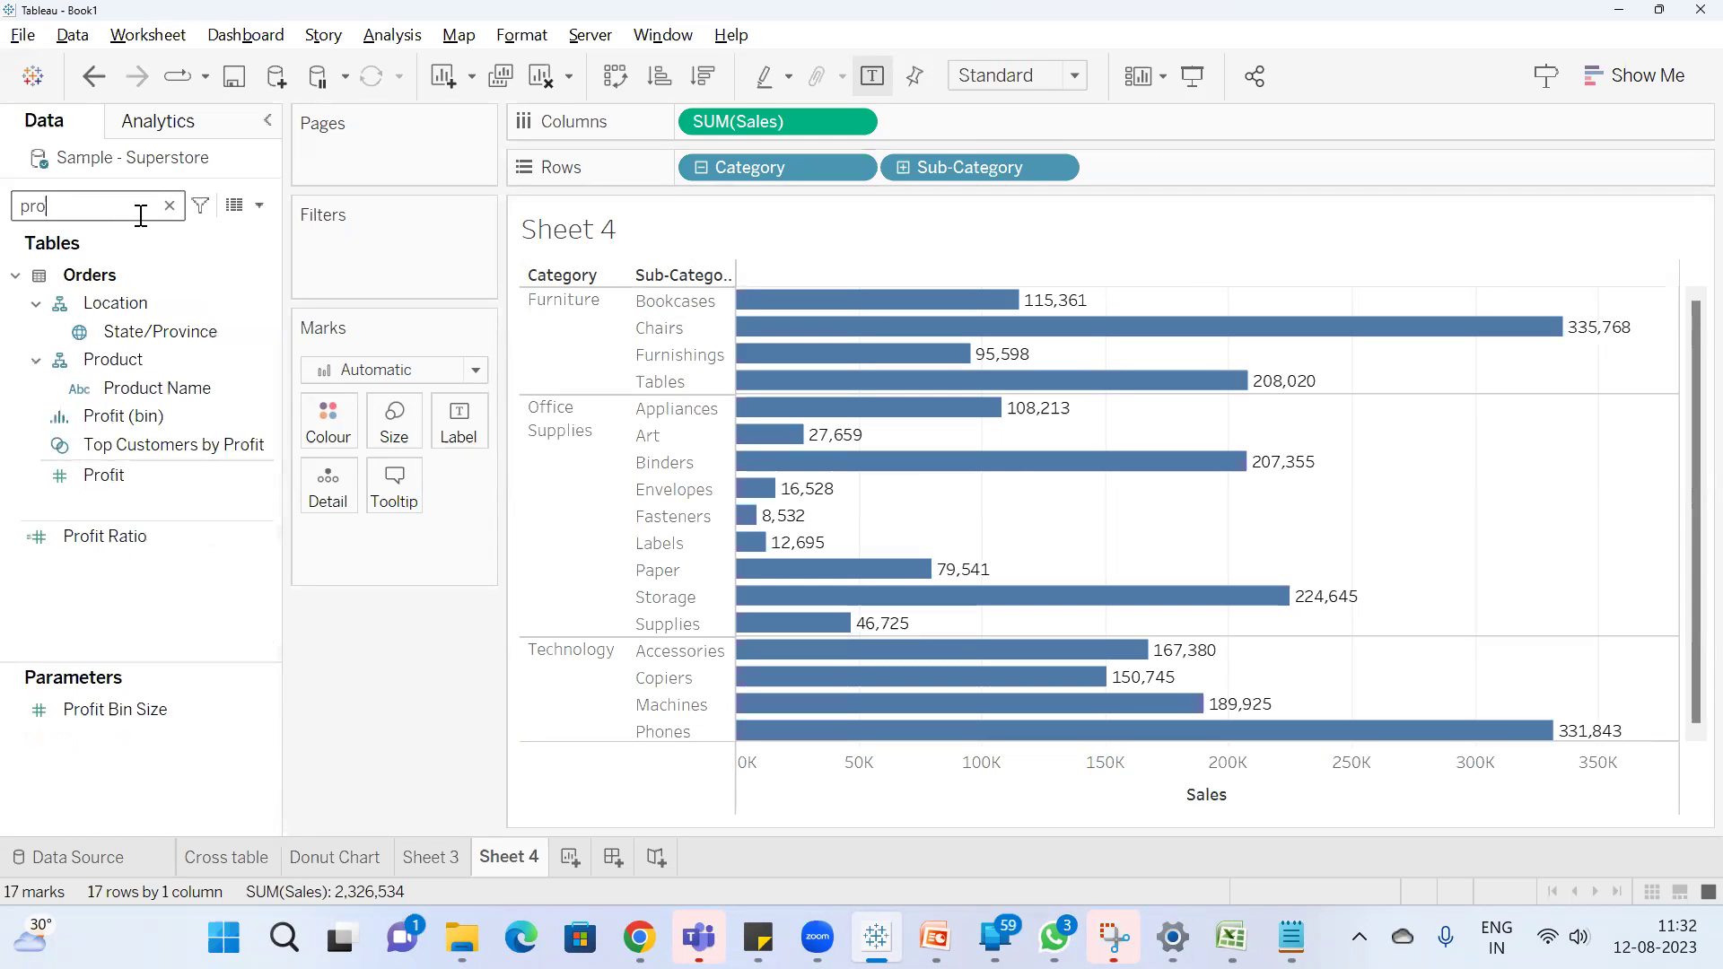
key("BackSpace")
key("BackSpace")
key("BackSpace")
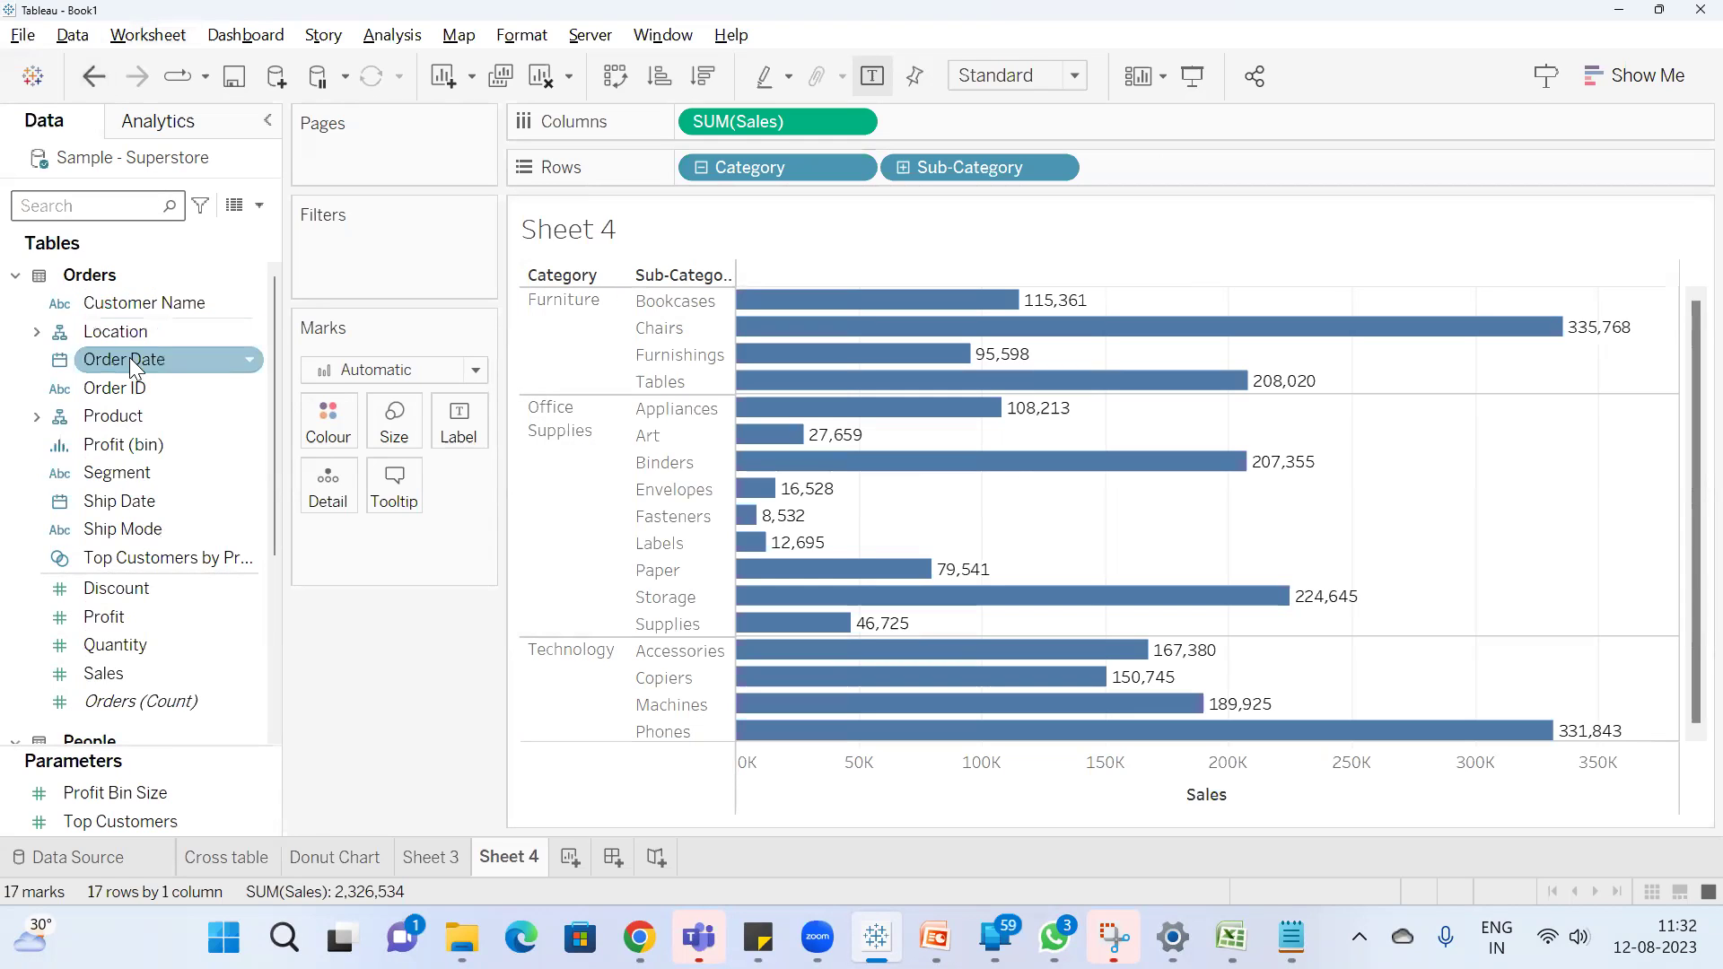
left_click_drag(129, 470, 334, 423)
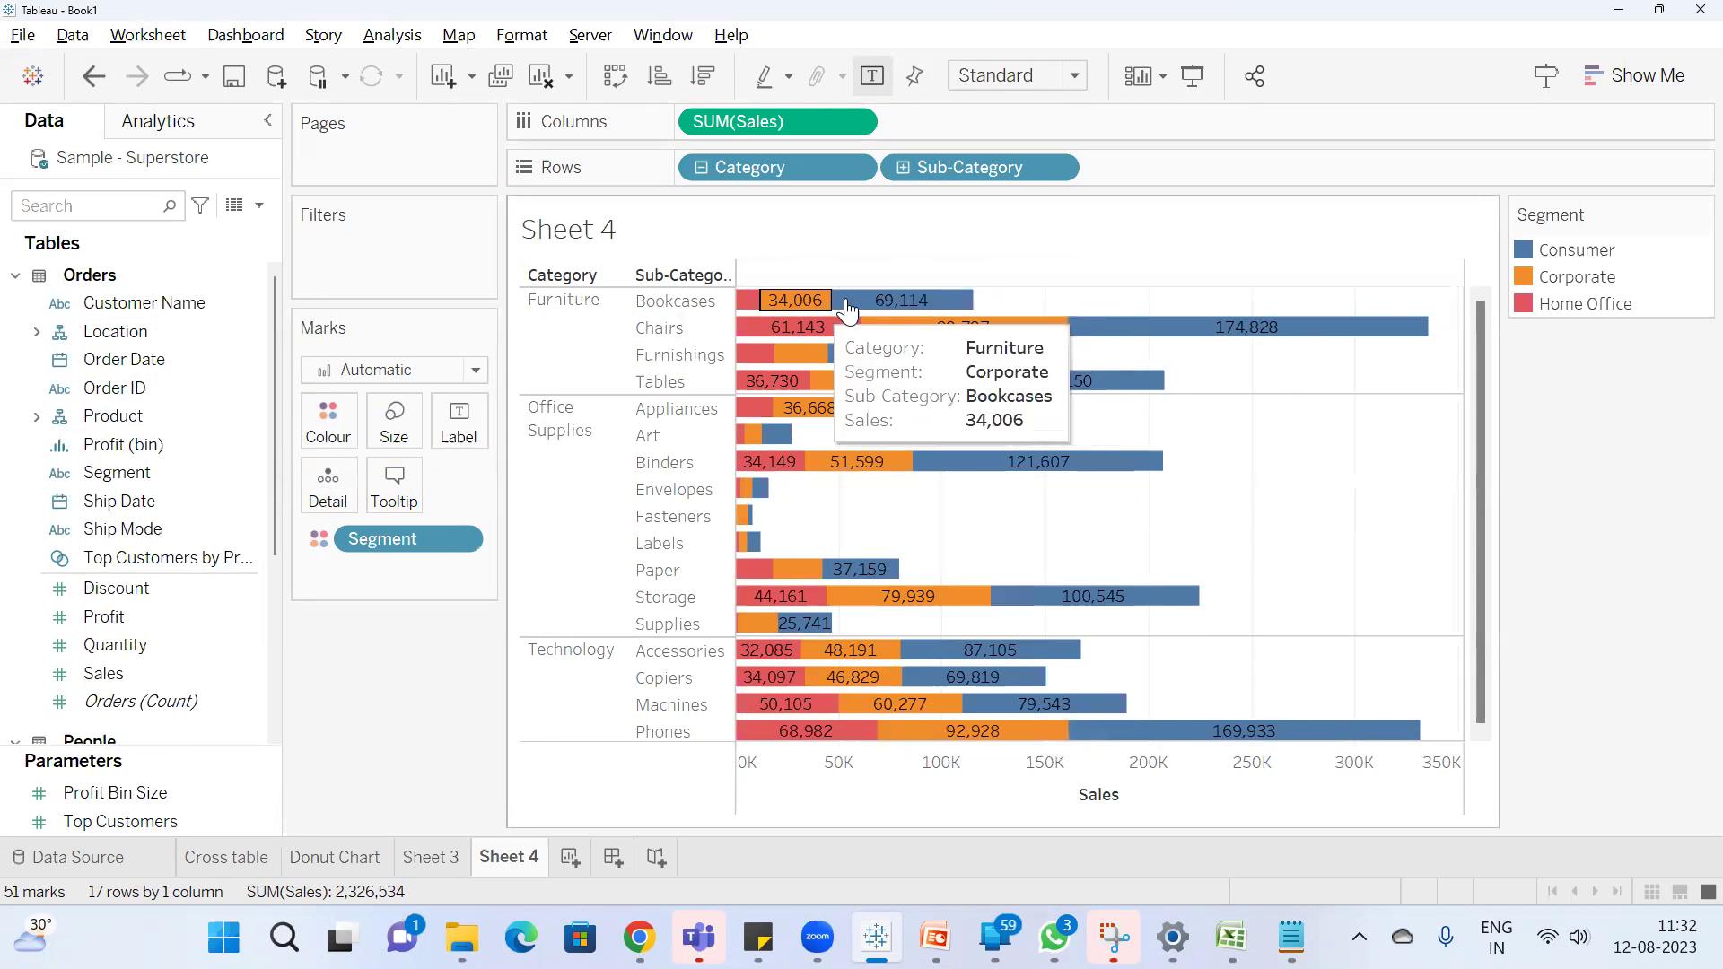
mouse_move(938, 306)
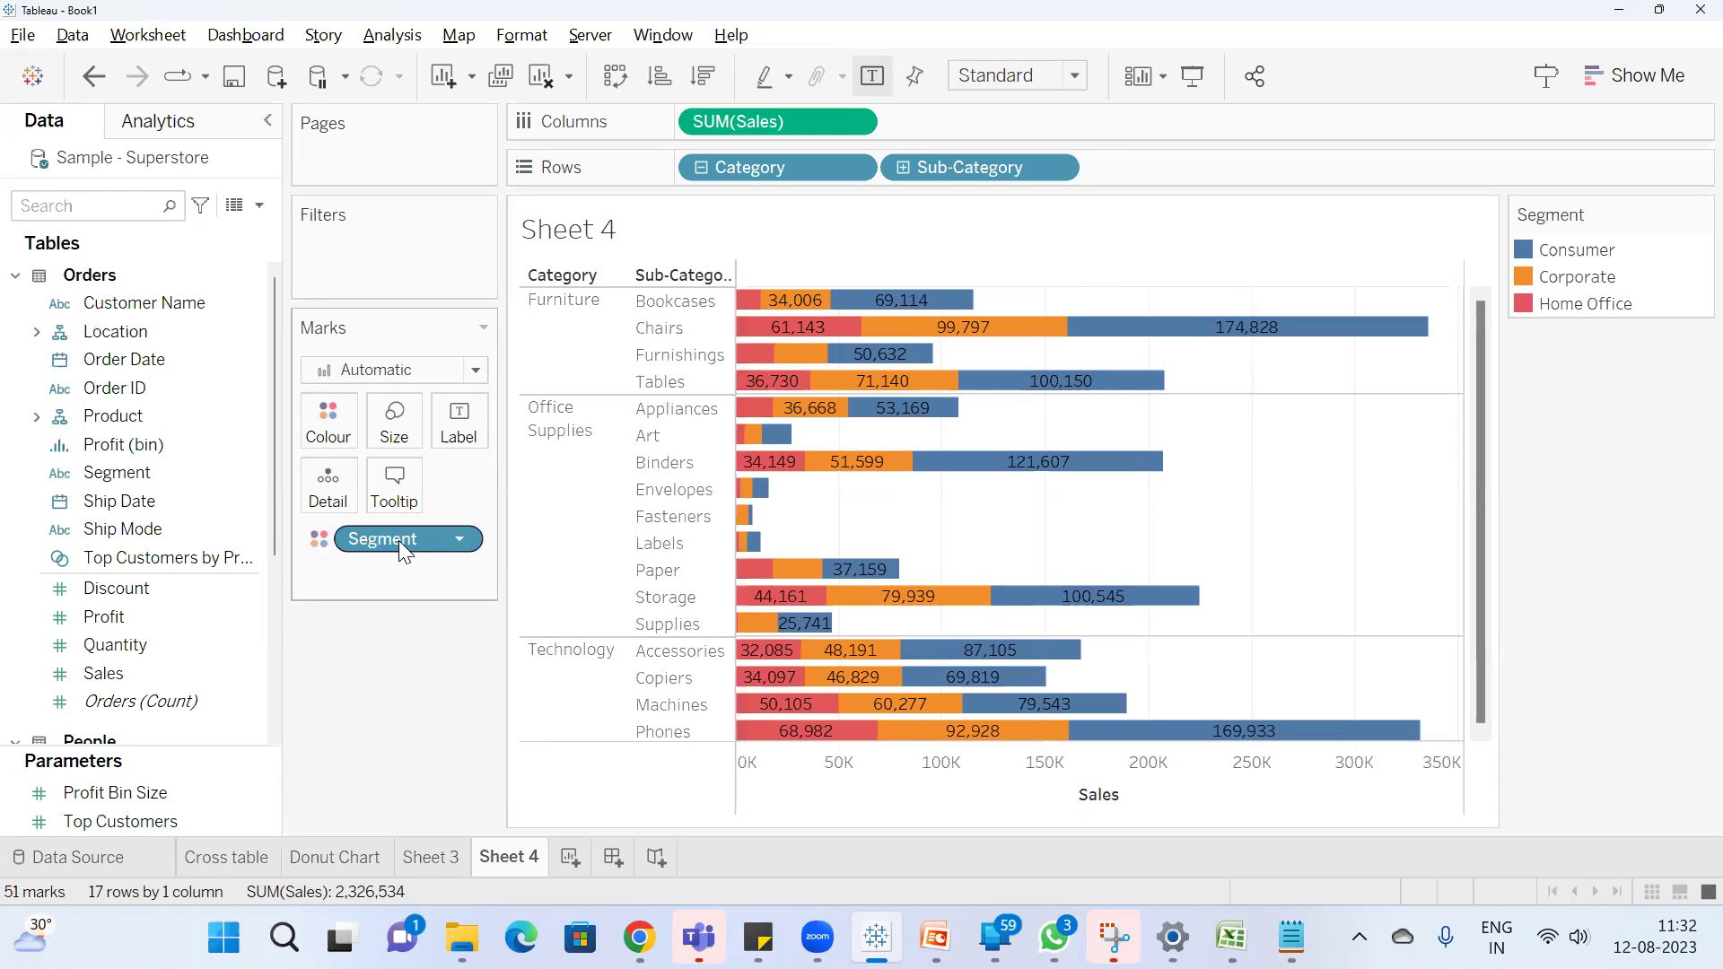
Append ", segment" to the "View LOD is Category & sub category" line in the Notepad note and return to Tableau
left_click(1291, 937)
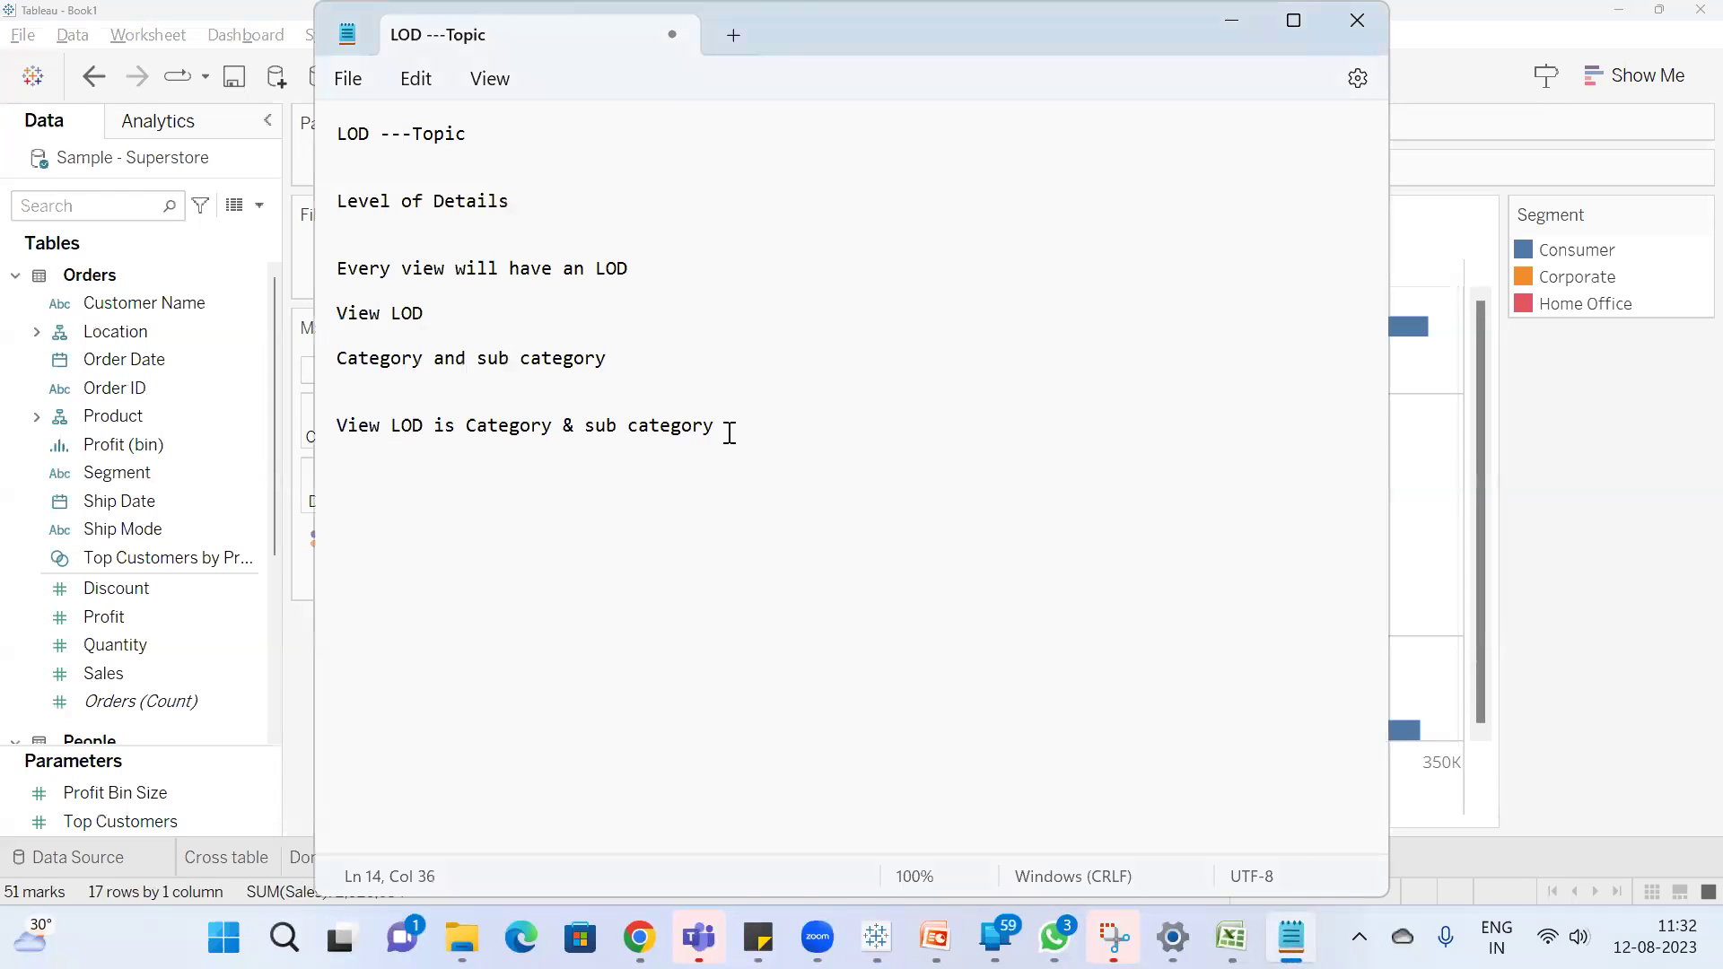
type(", segment")
left_click(950, 411)
left_click(1614, 506)
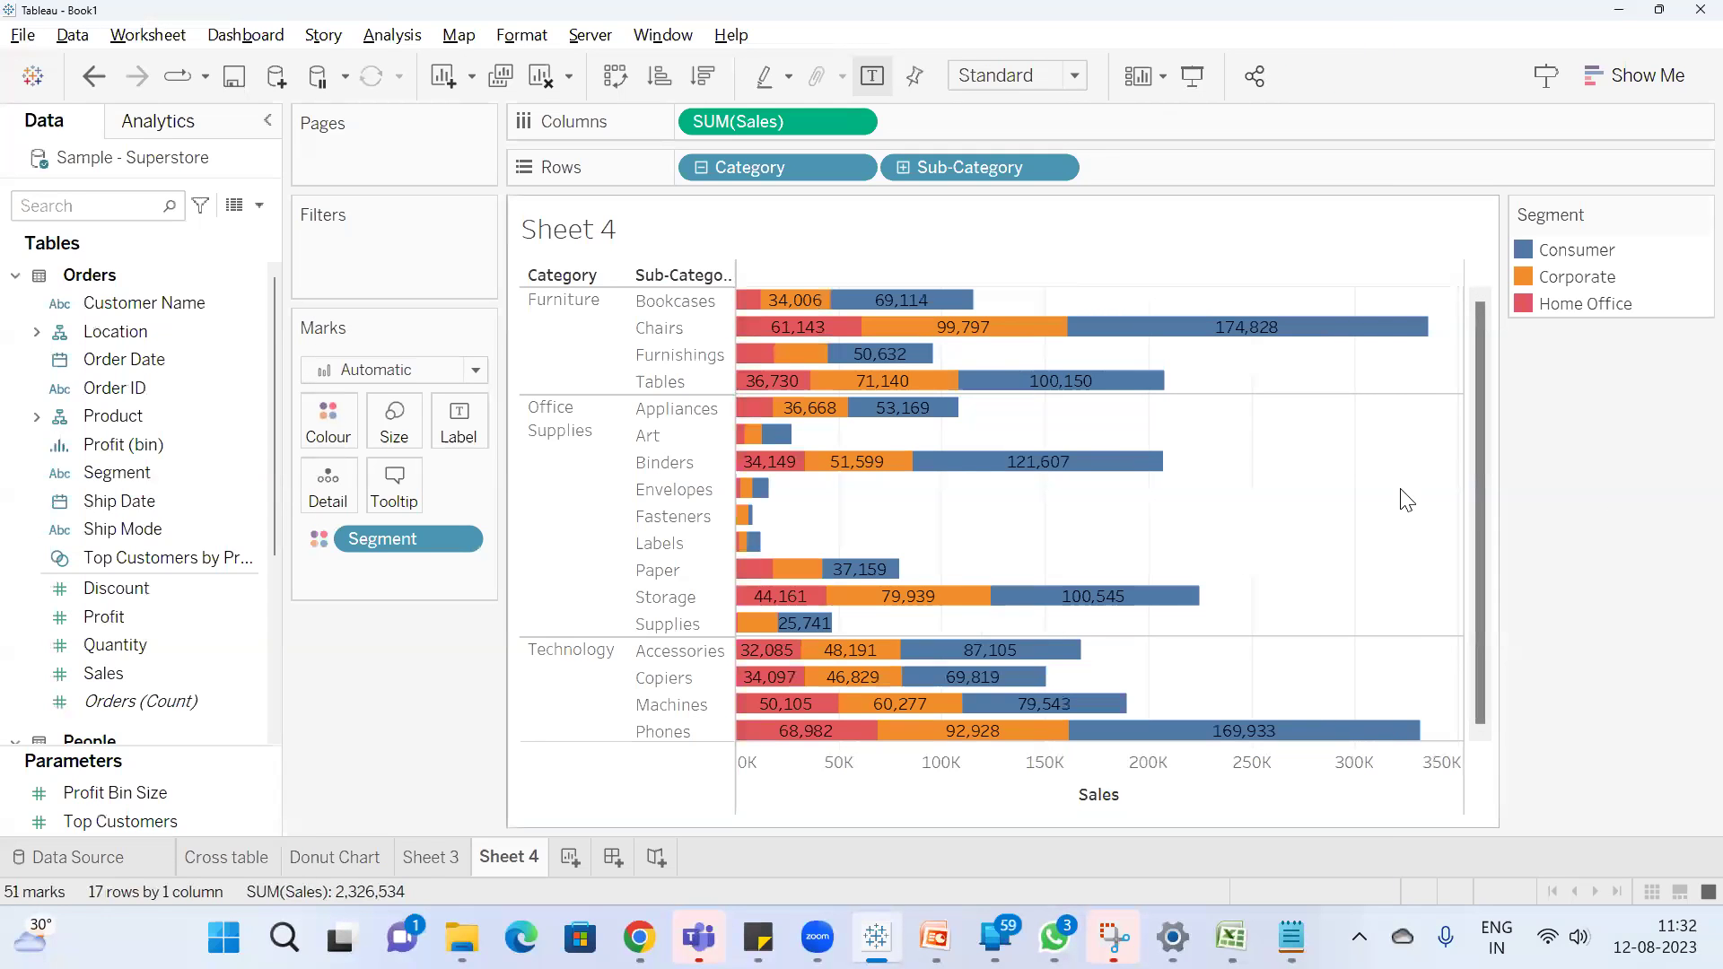
Check the participants of the call in the Google Meet window, then return to Tableau
mouse_move(934, 937)
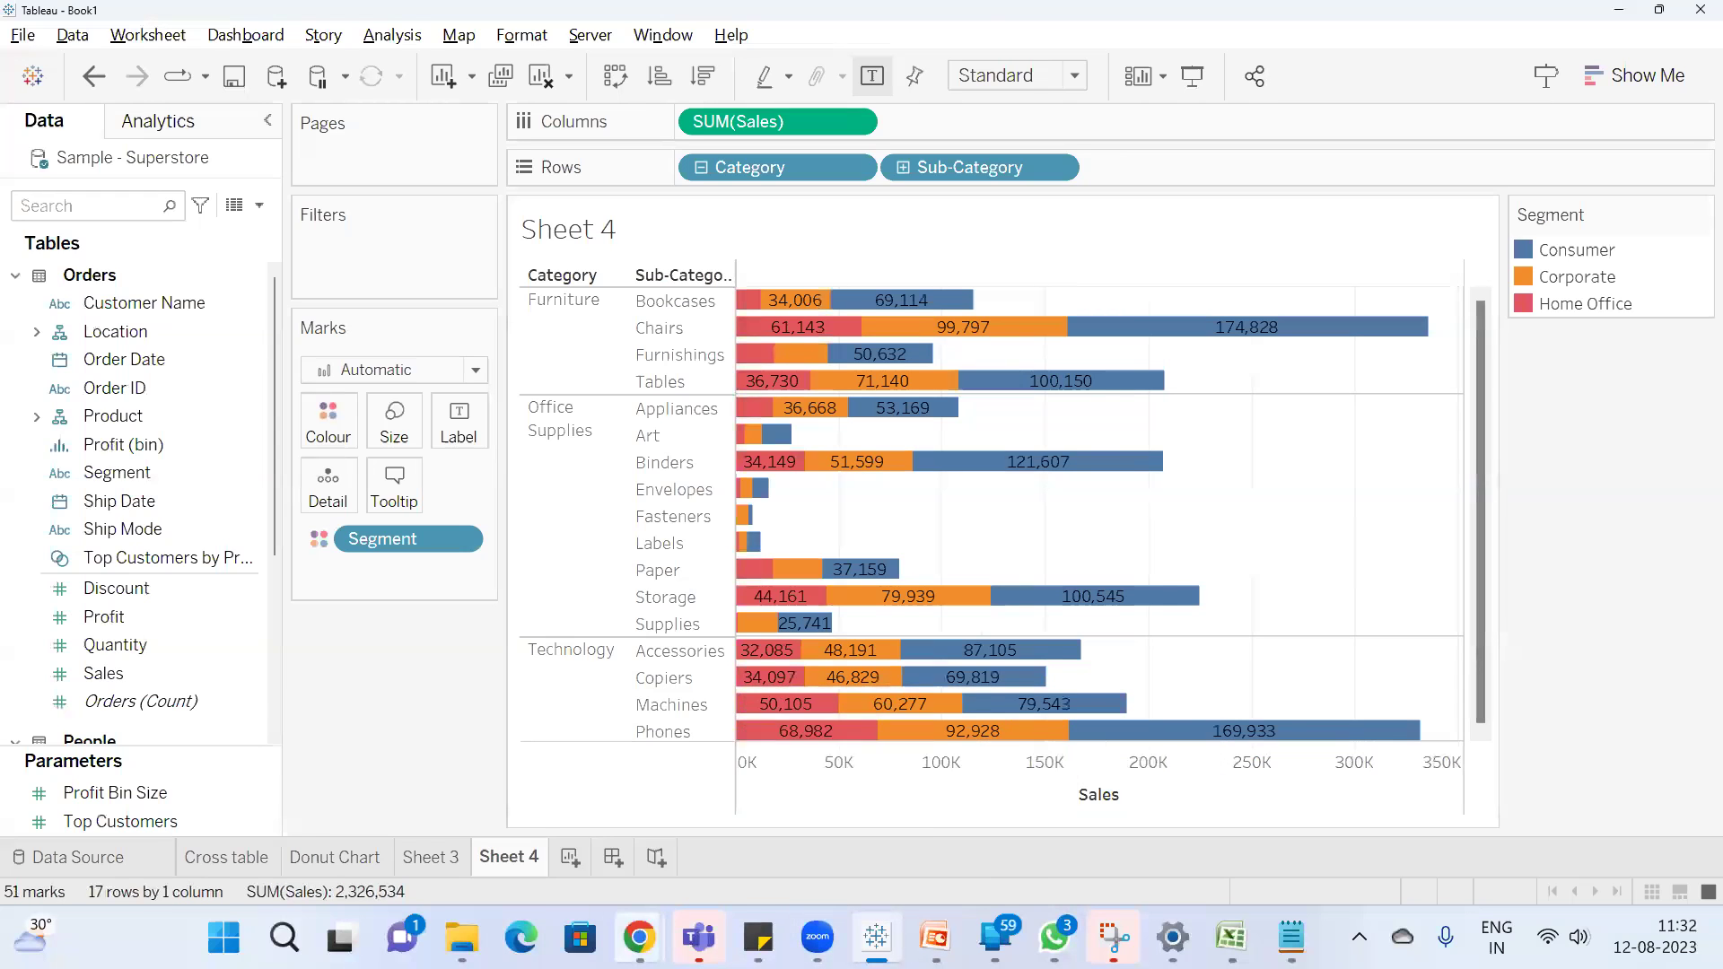
mouse_move(639, 937)
left_click(515, 794)
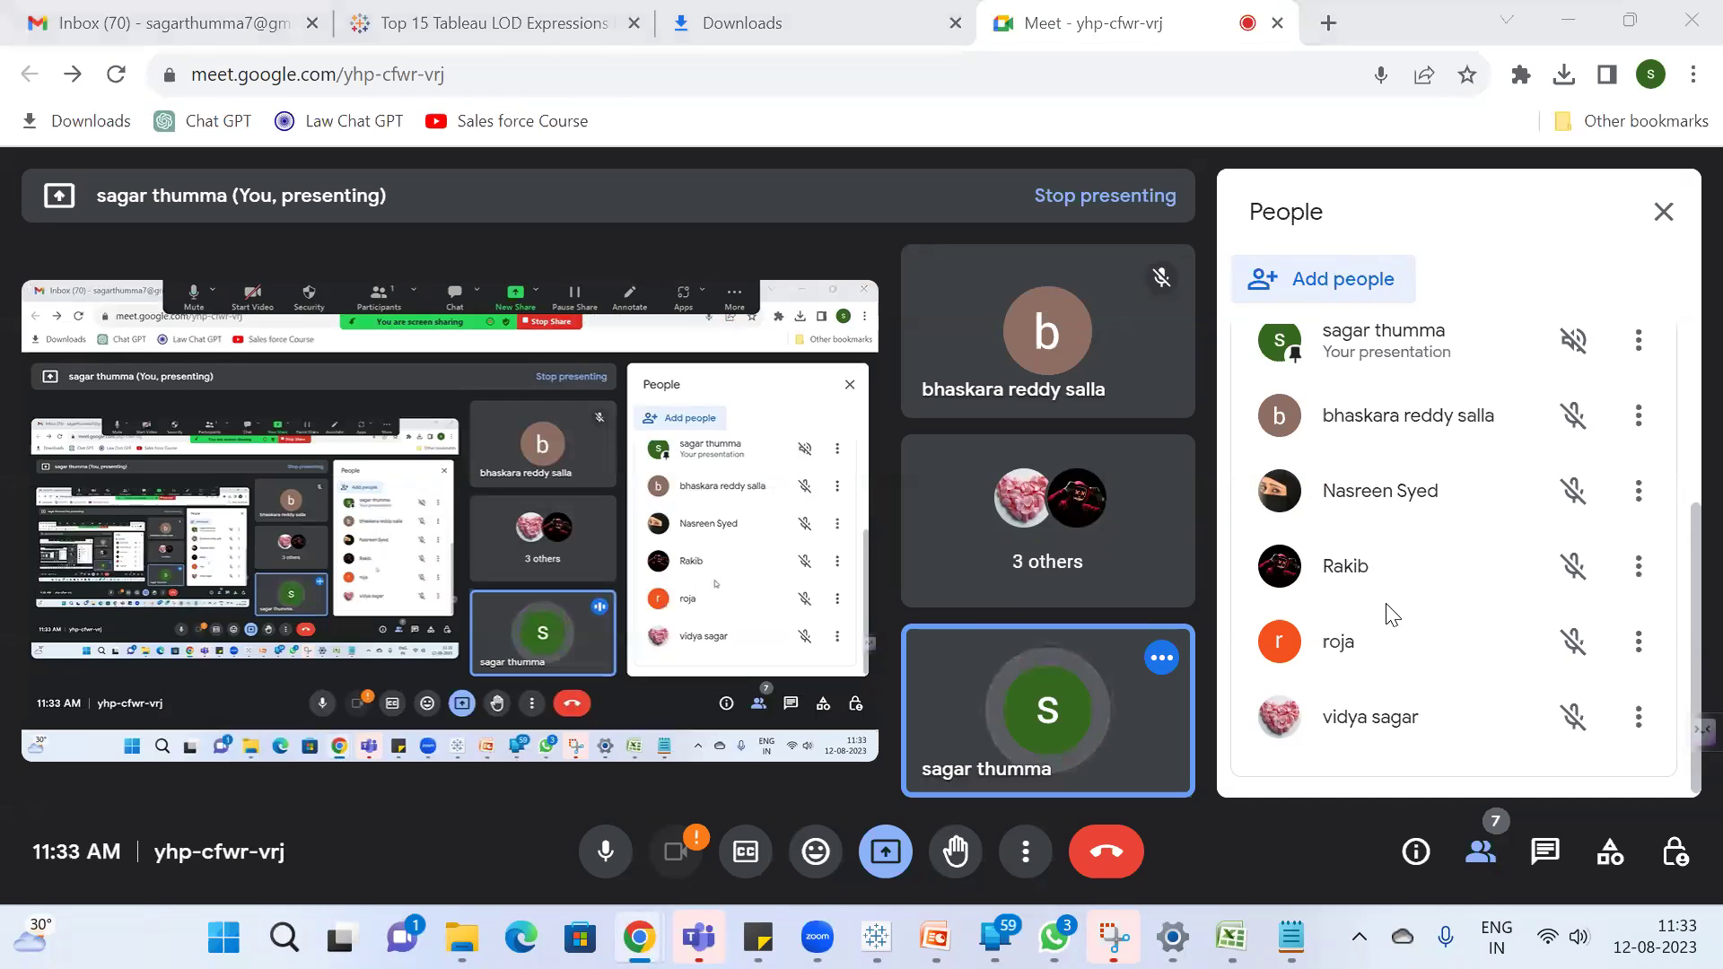
key("alt+Tab")
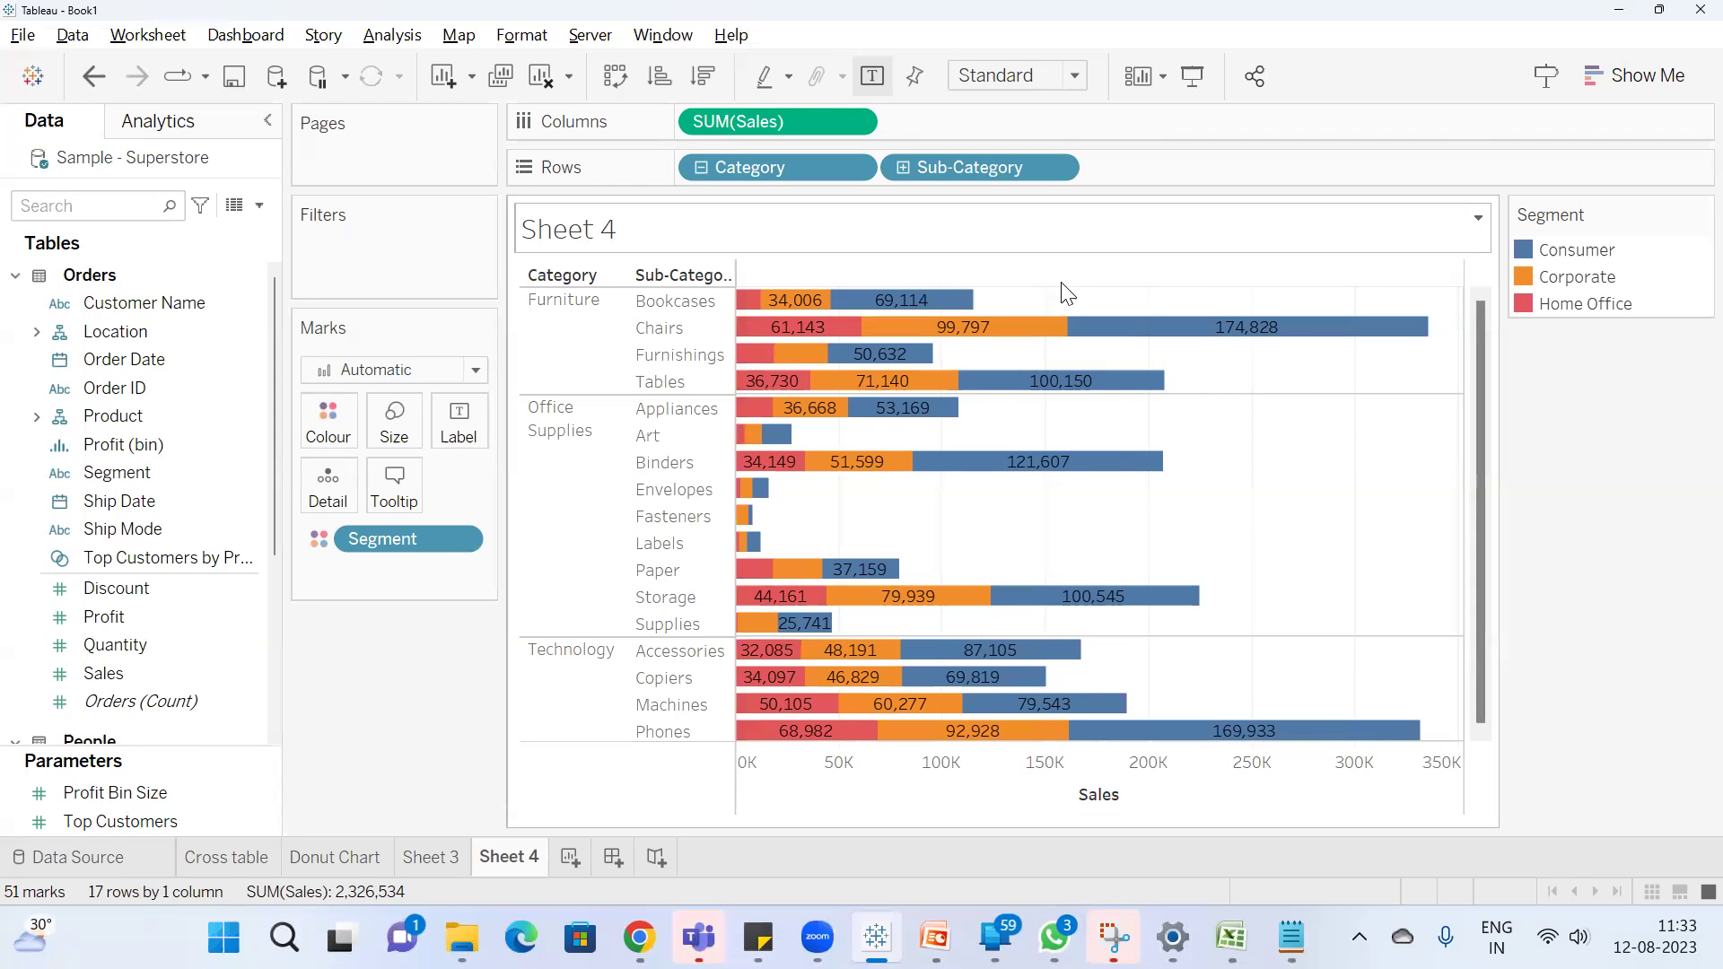
Create a new worksheet and add the Segment and Sales fields to its view
left_click(570, 858)
left_click(90, 206)
type("se")
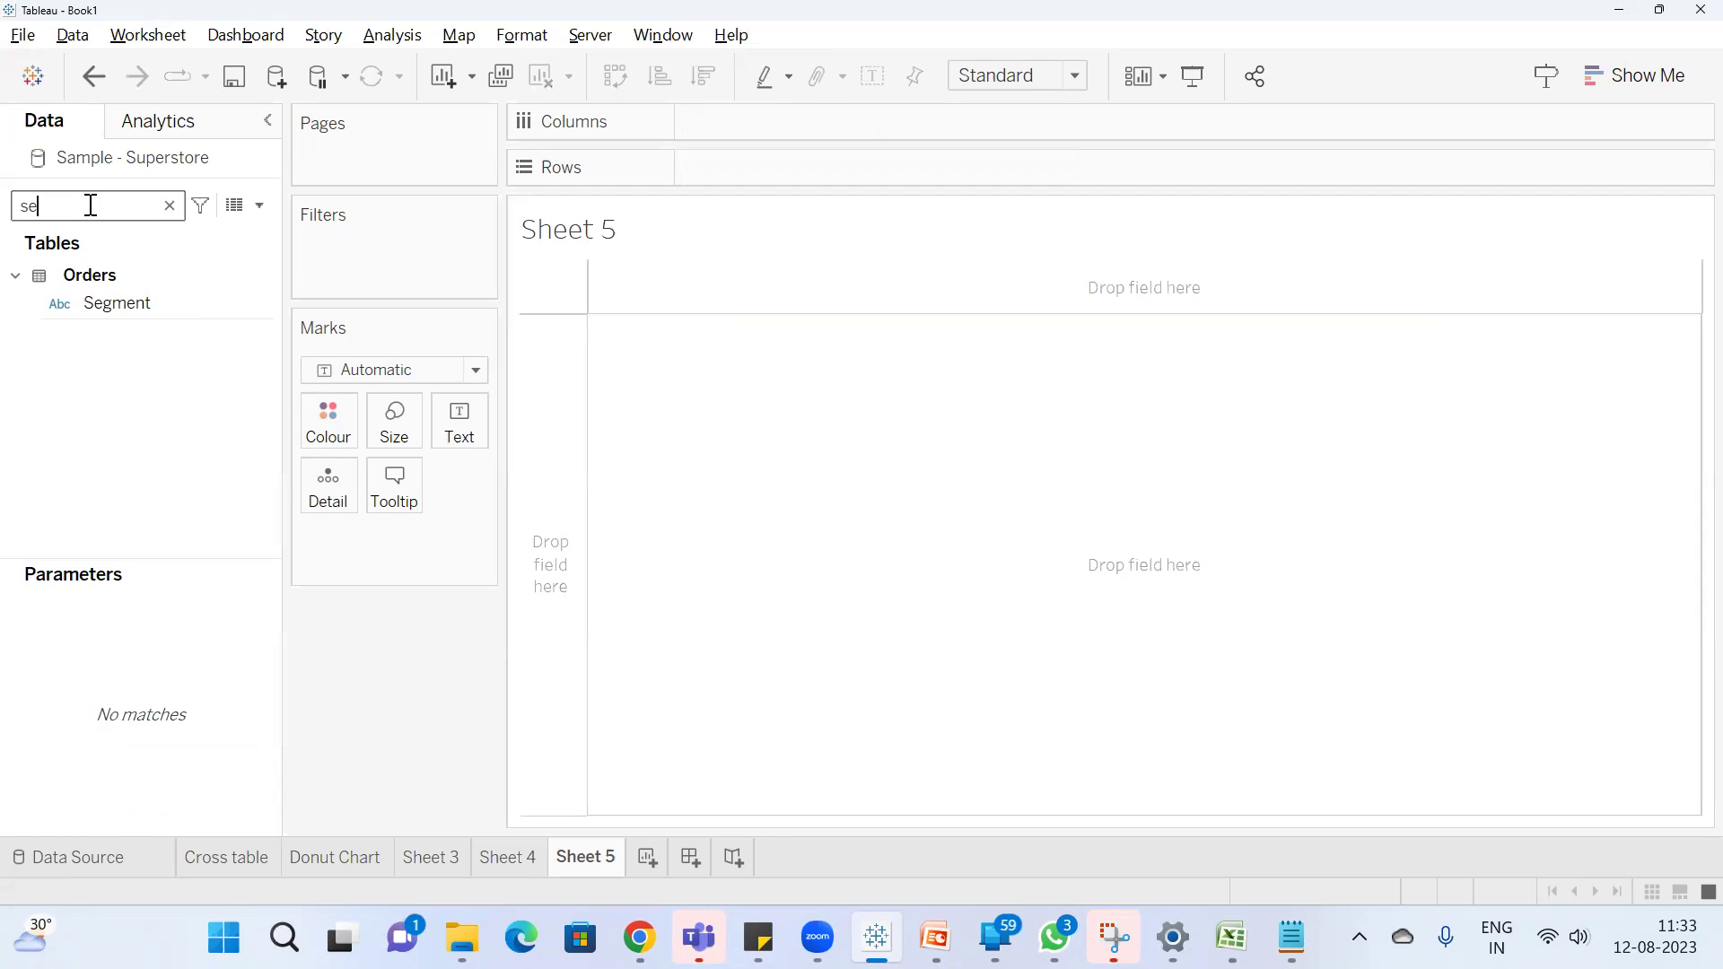
double_click(138, 302)
key("BackSpace")
type("a")
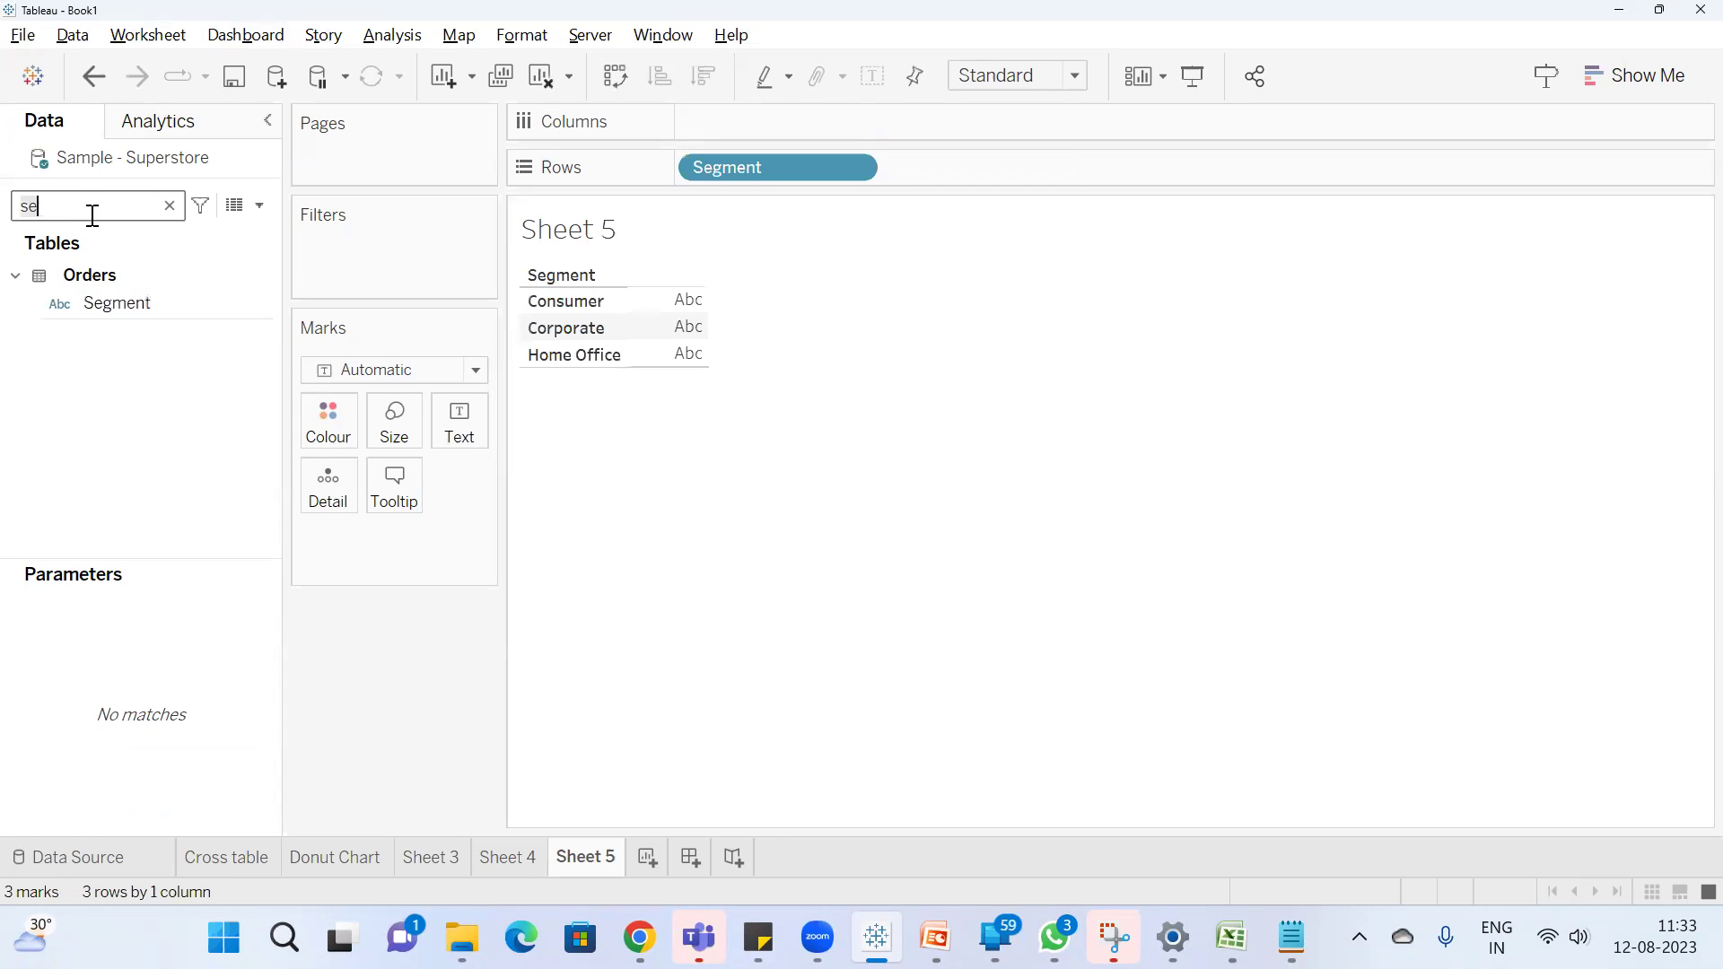
double_click(133, 325)
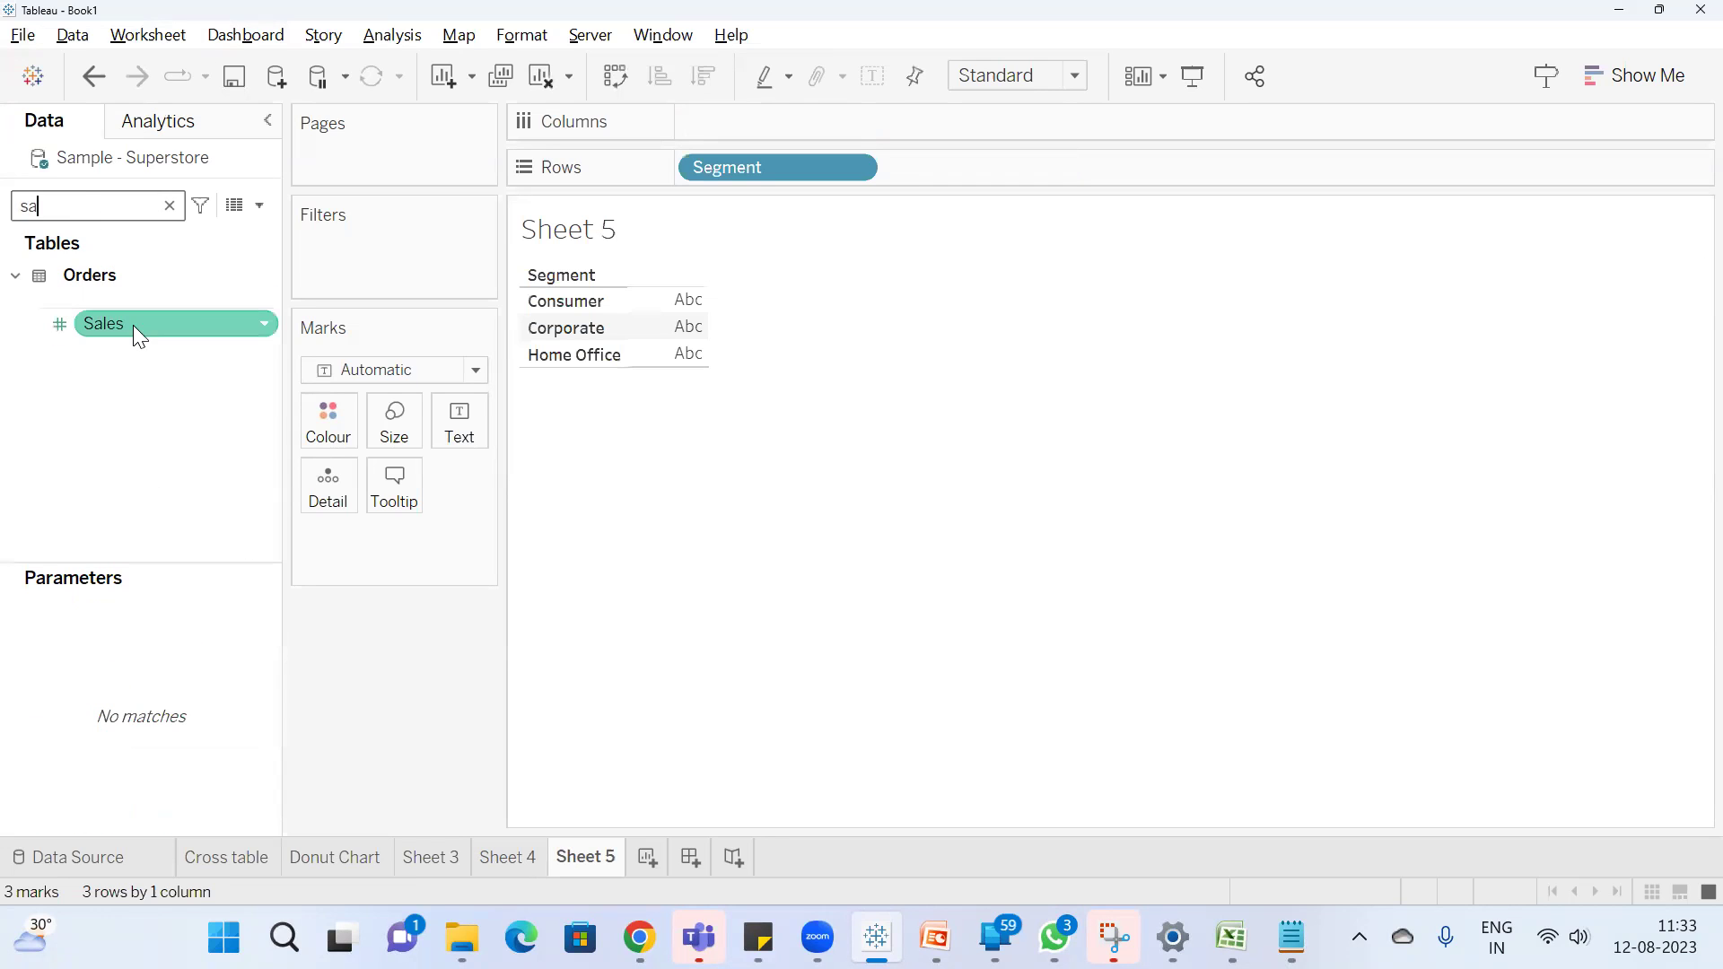
Turn the new view into a pie chart of sales by Segment
left_click(1647, 75)
left_click(1668, 218)
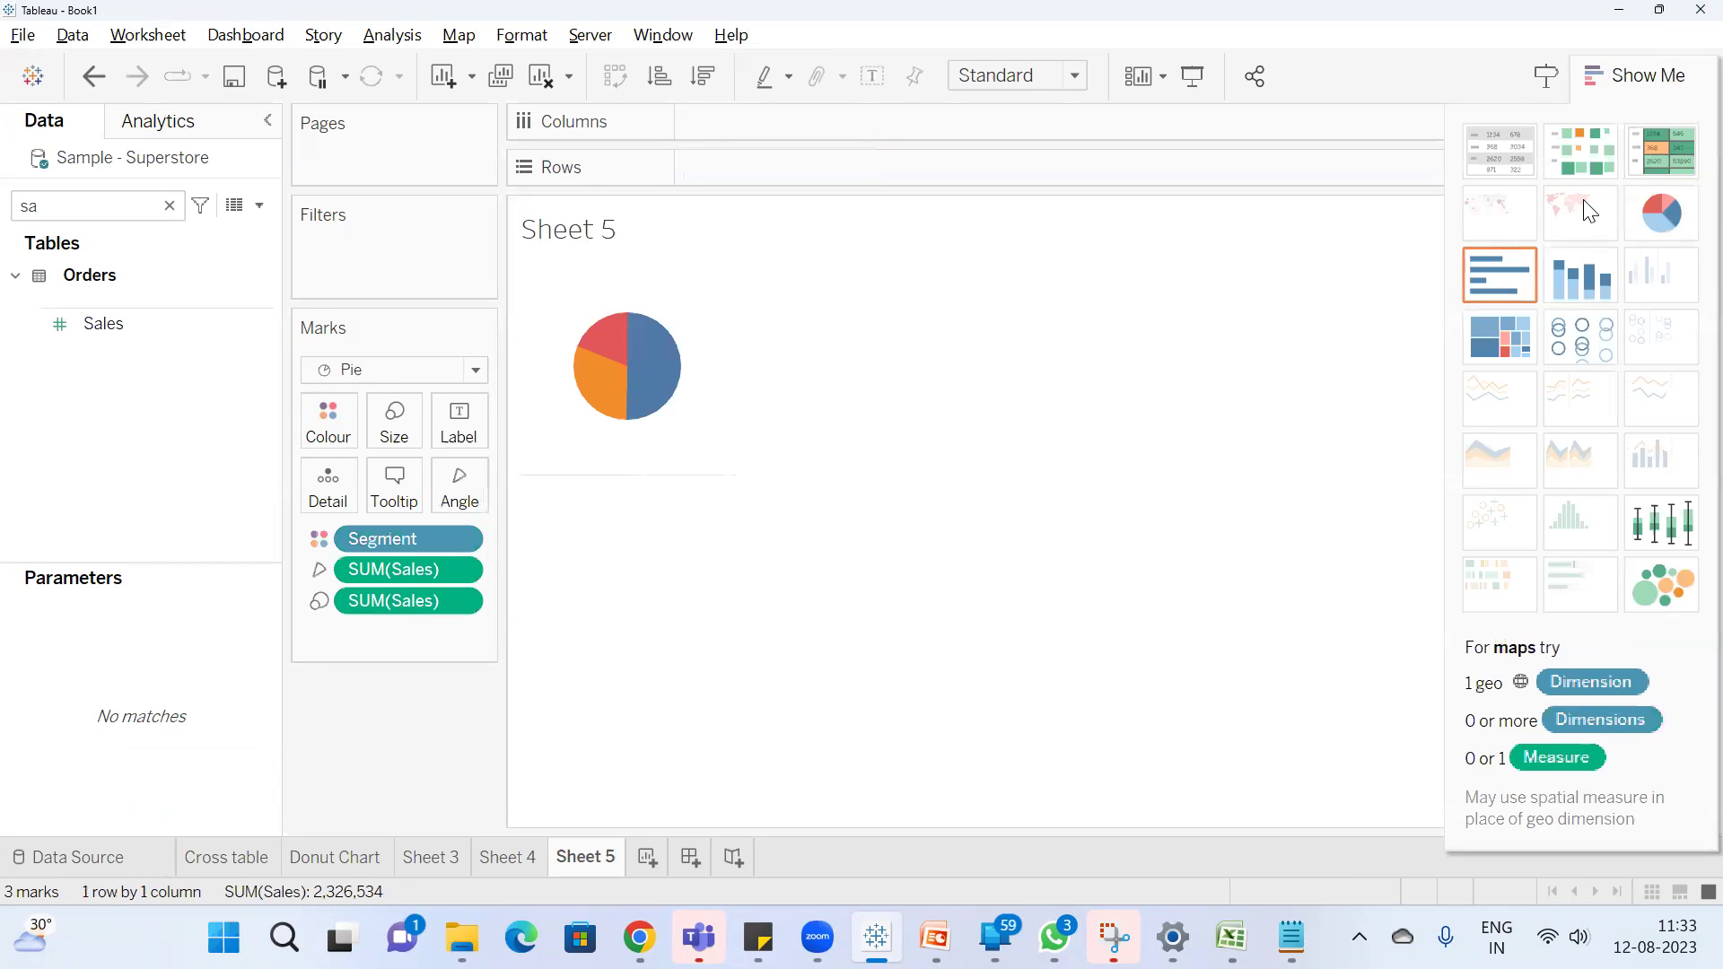
left_click(1632, 84)
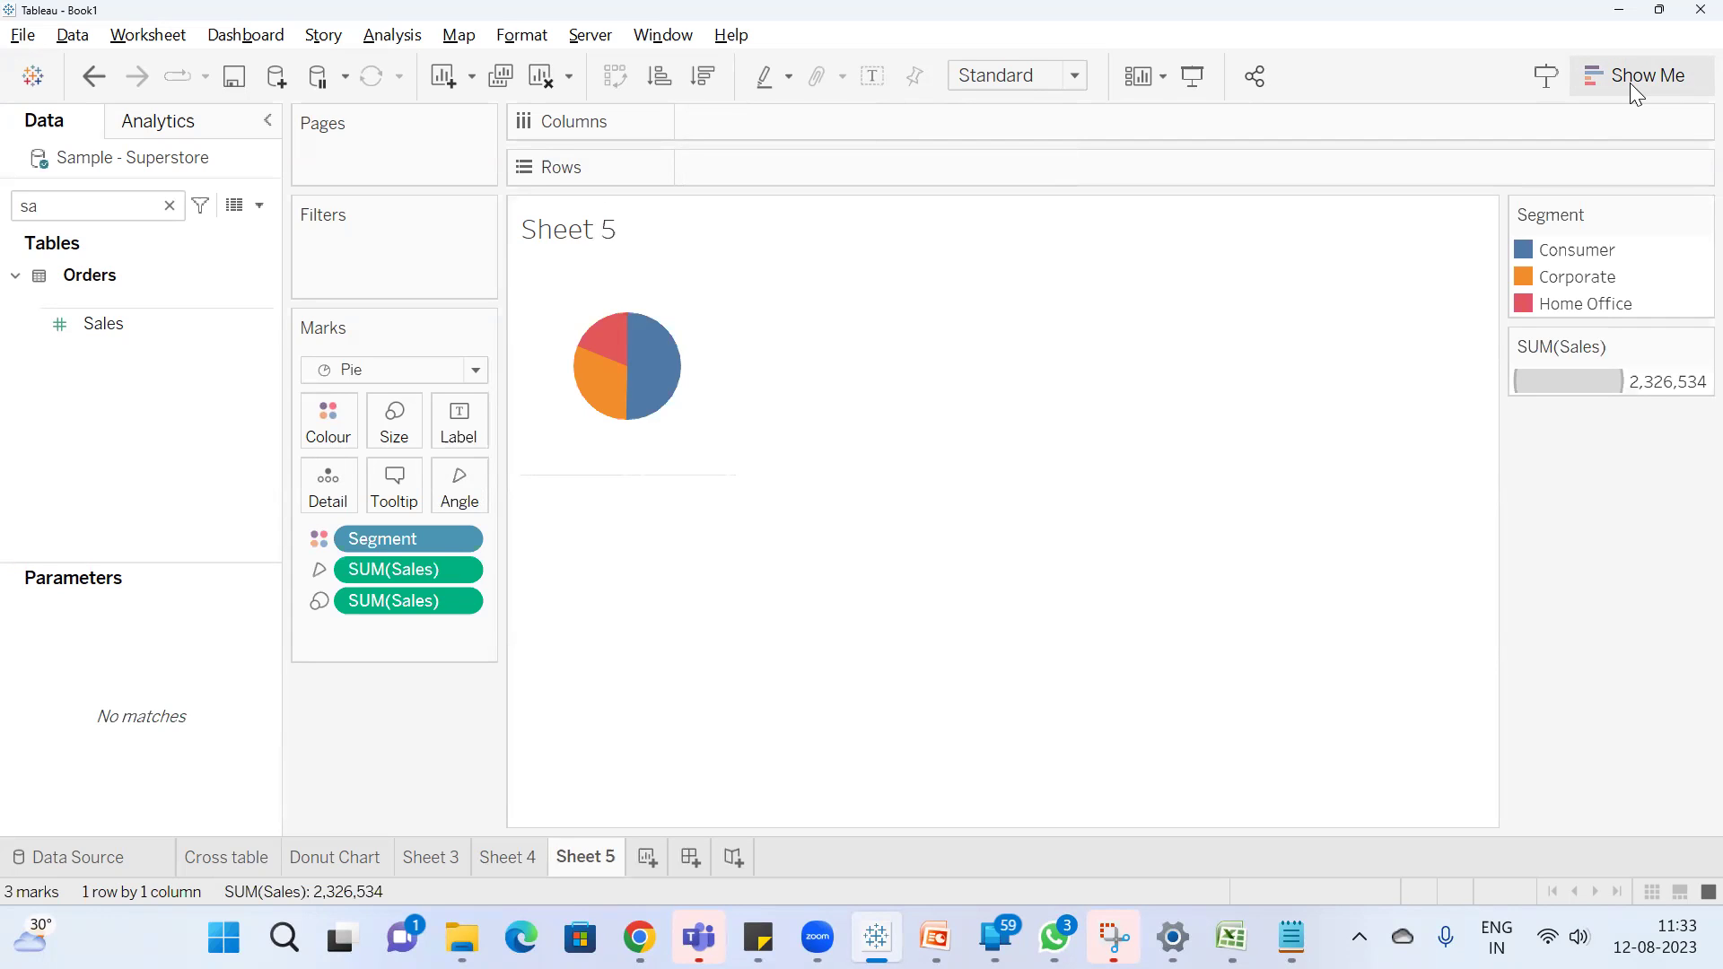
Check the Google Meet call, return to Tableau and show the mark labels on the pie chart
left_click(514, 790)
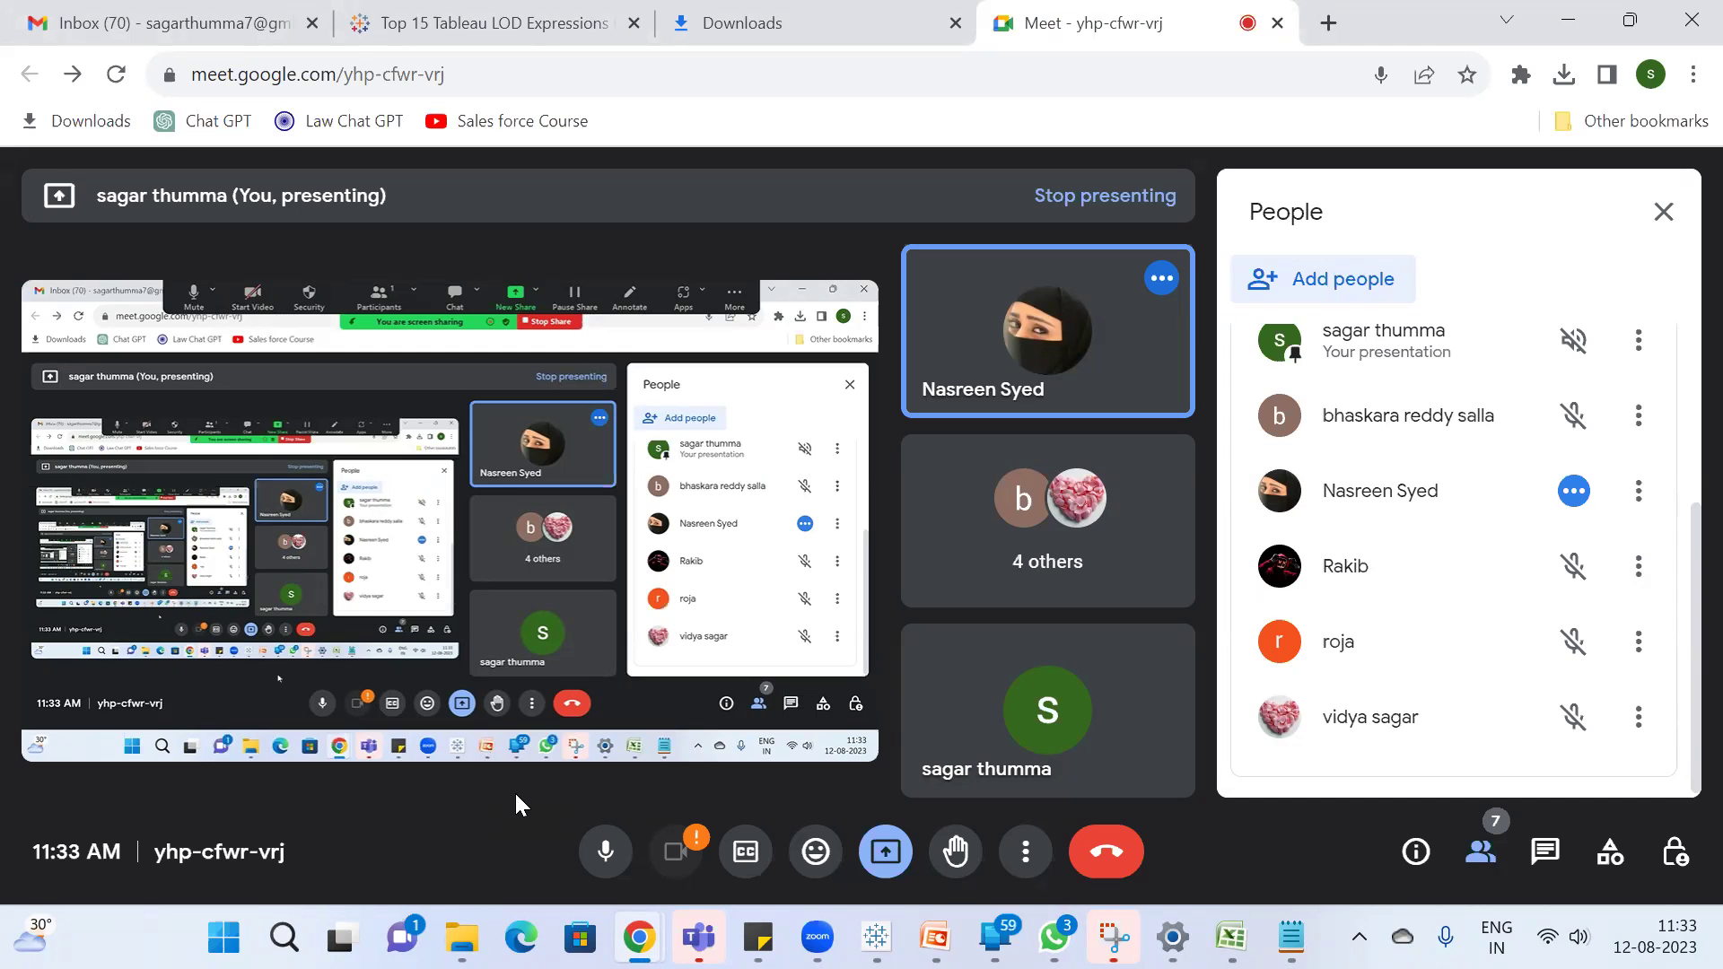
key("alt+Tab")
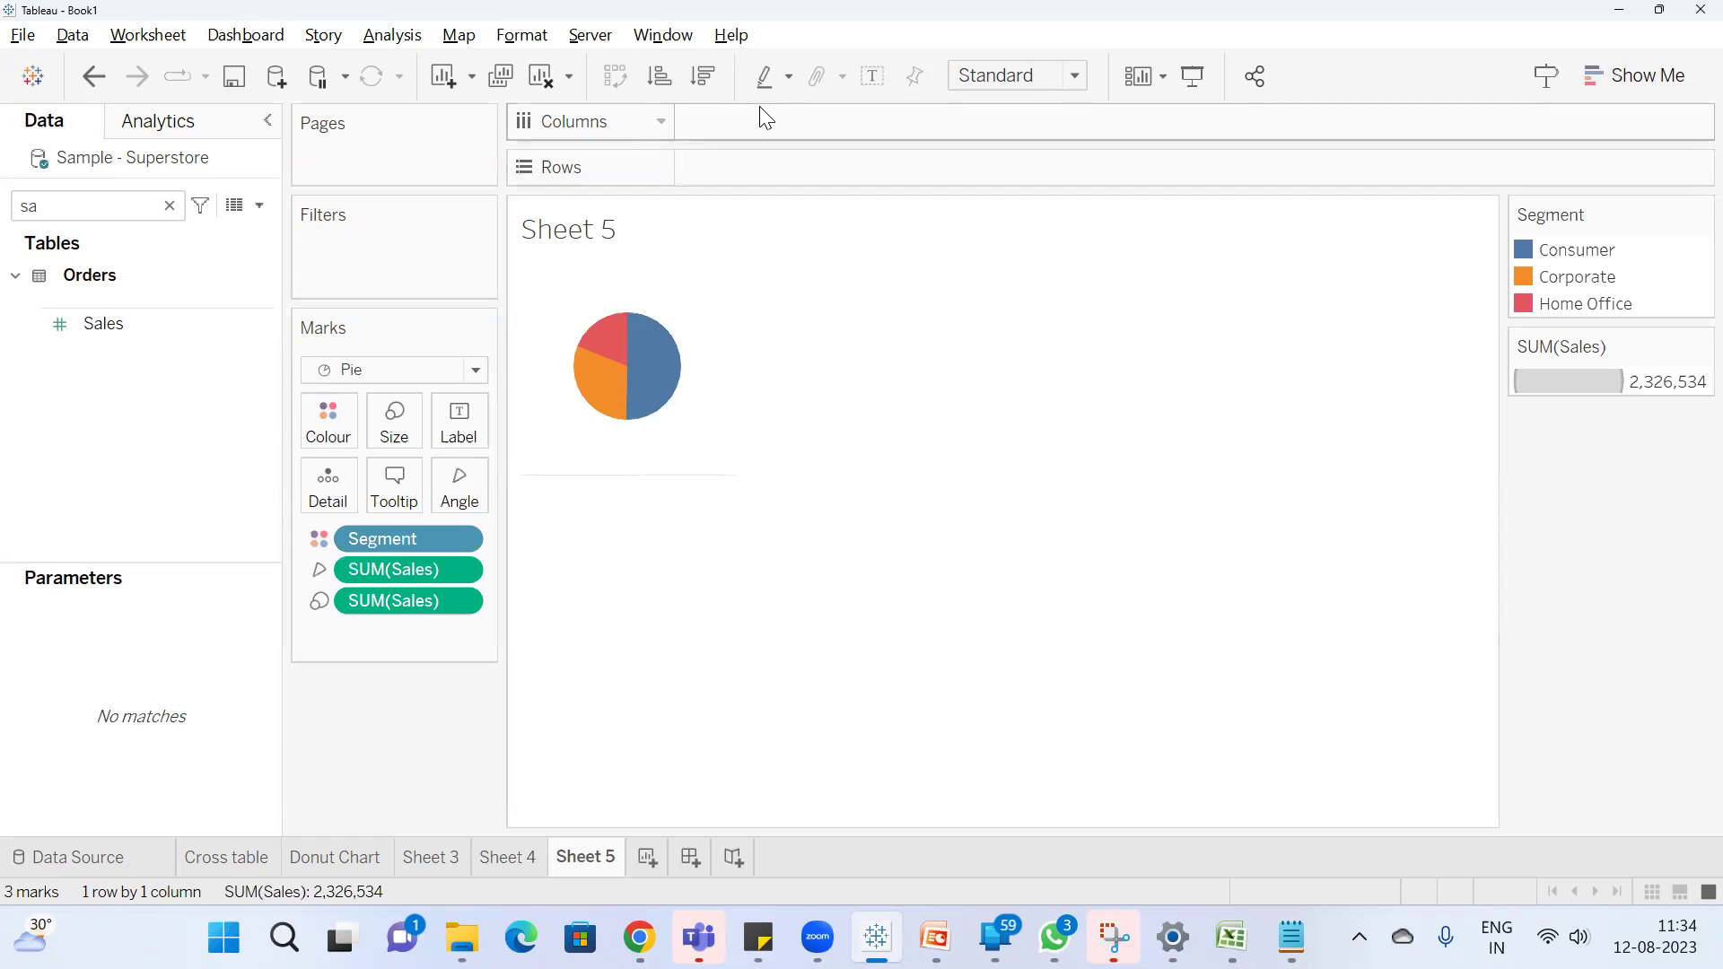
left_click(872, 75)
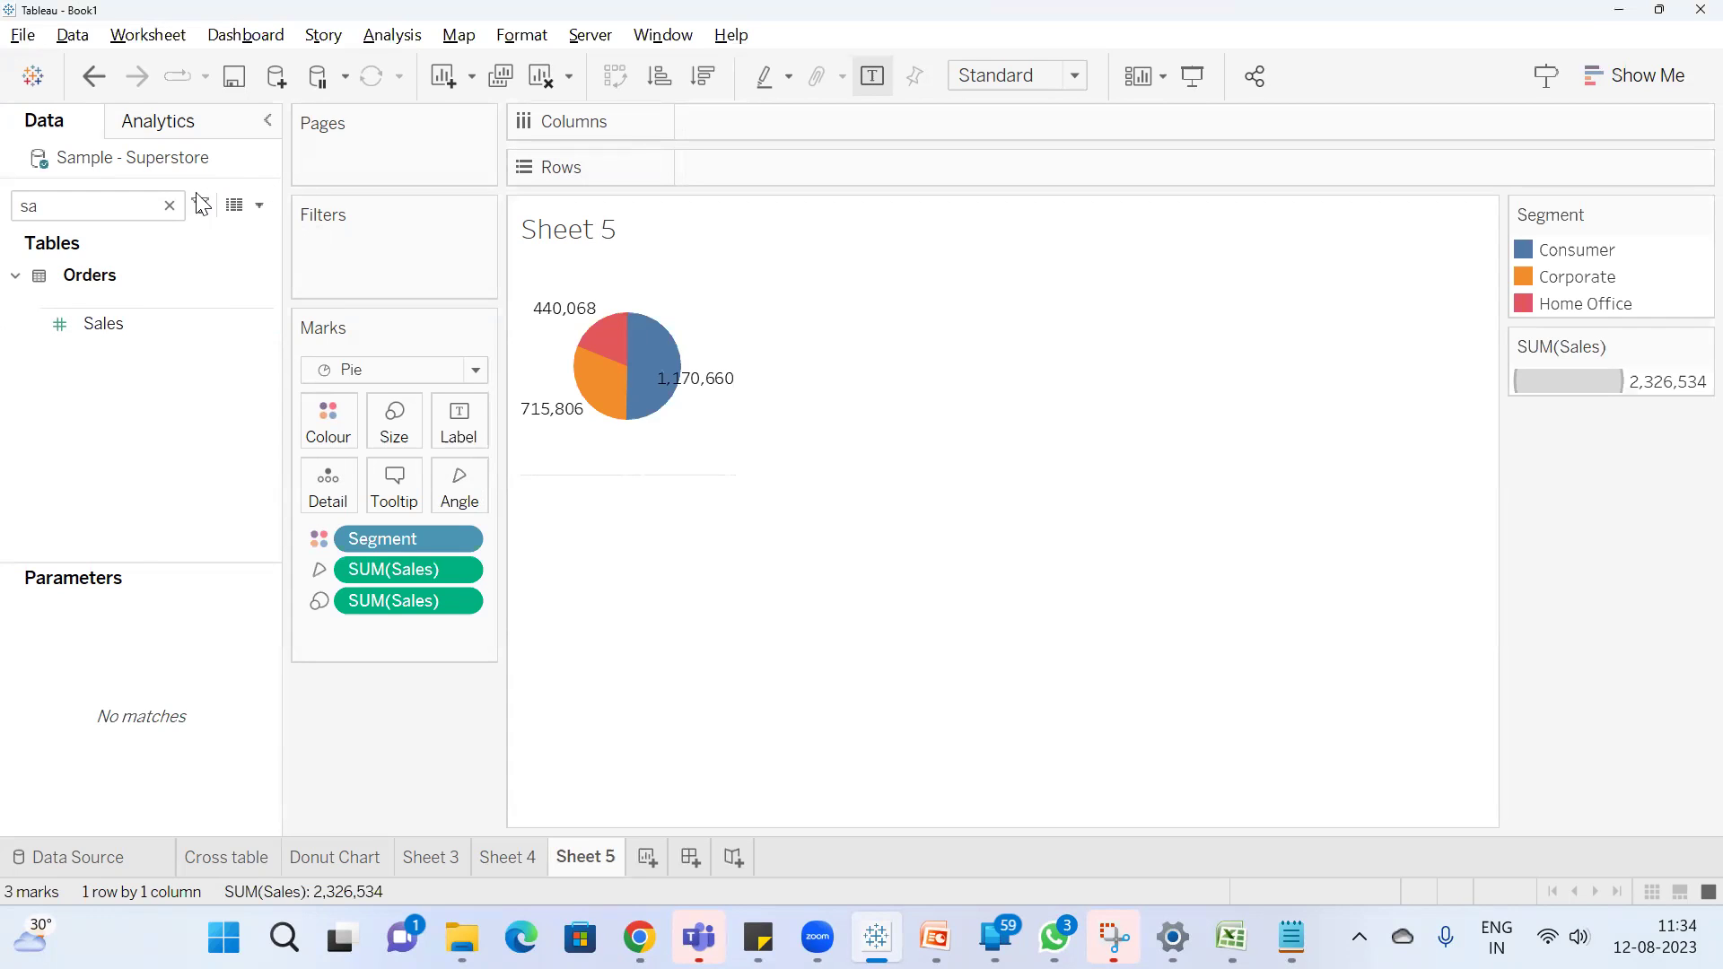
Search the fields for "cate" and split the pie chart into rows by Category
left_click(168, 206)
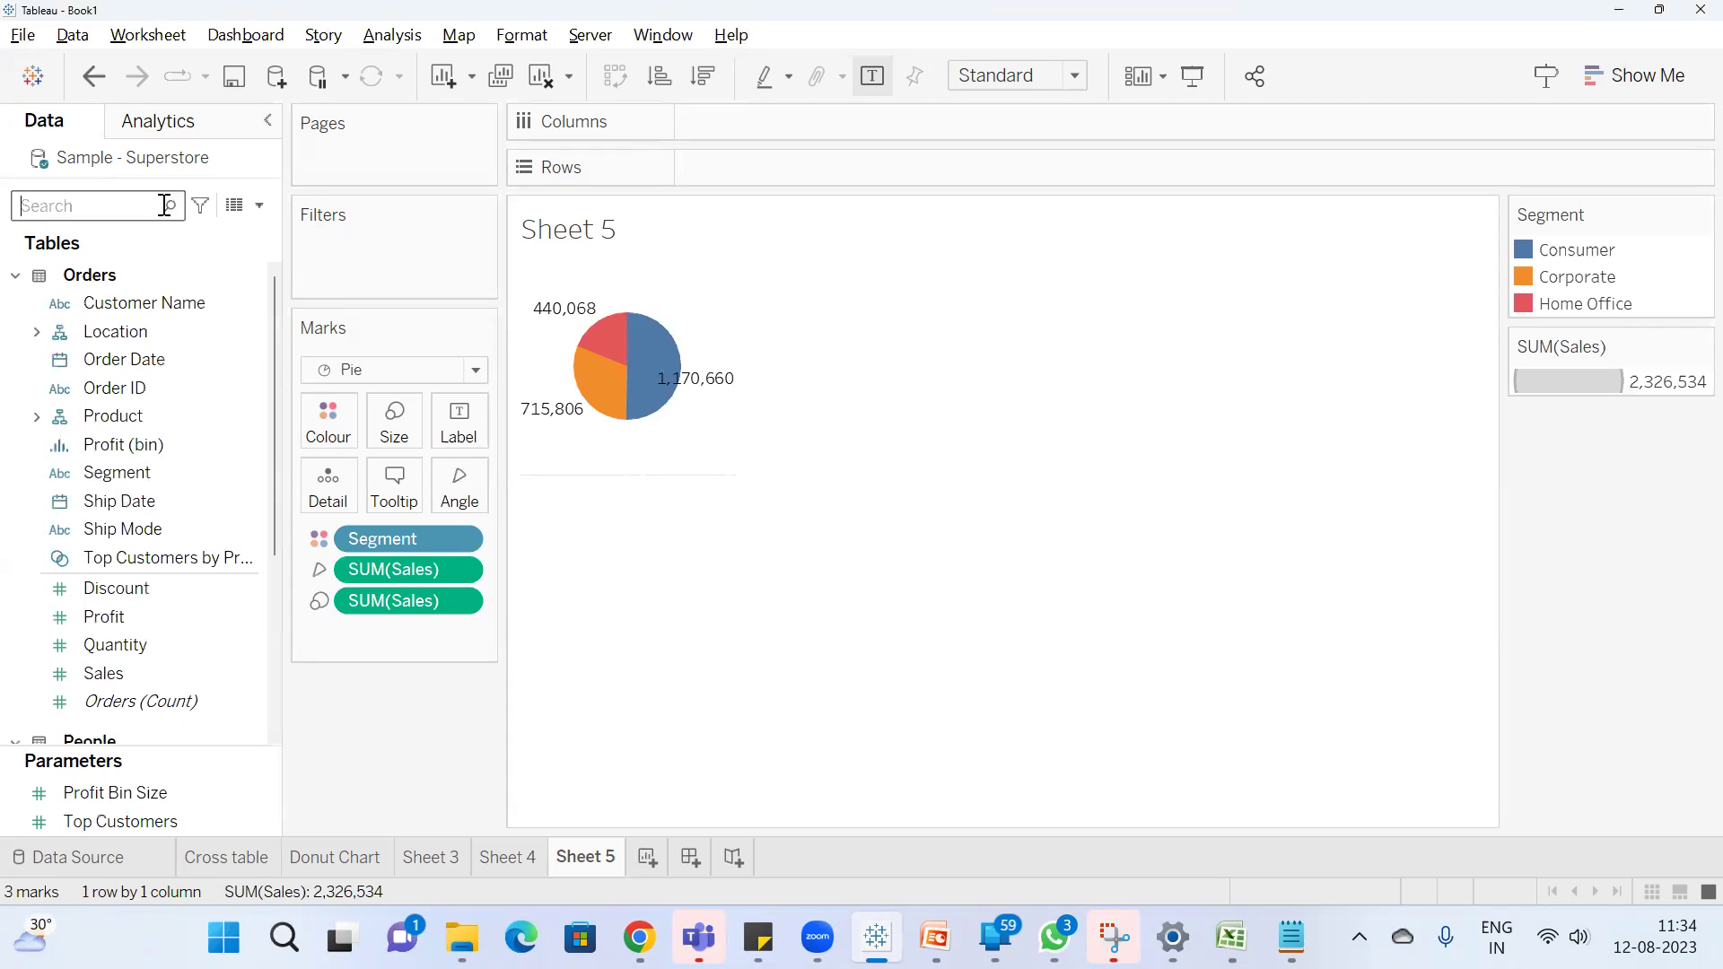
left_click(71, 207)
type("cate")
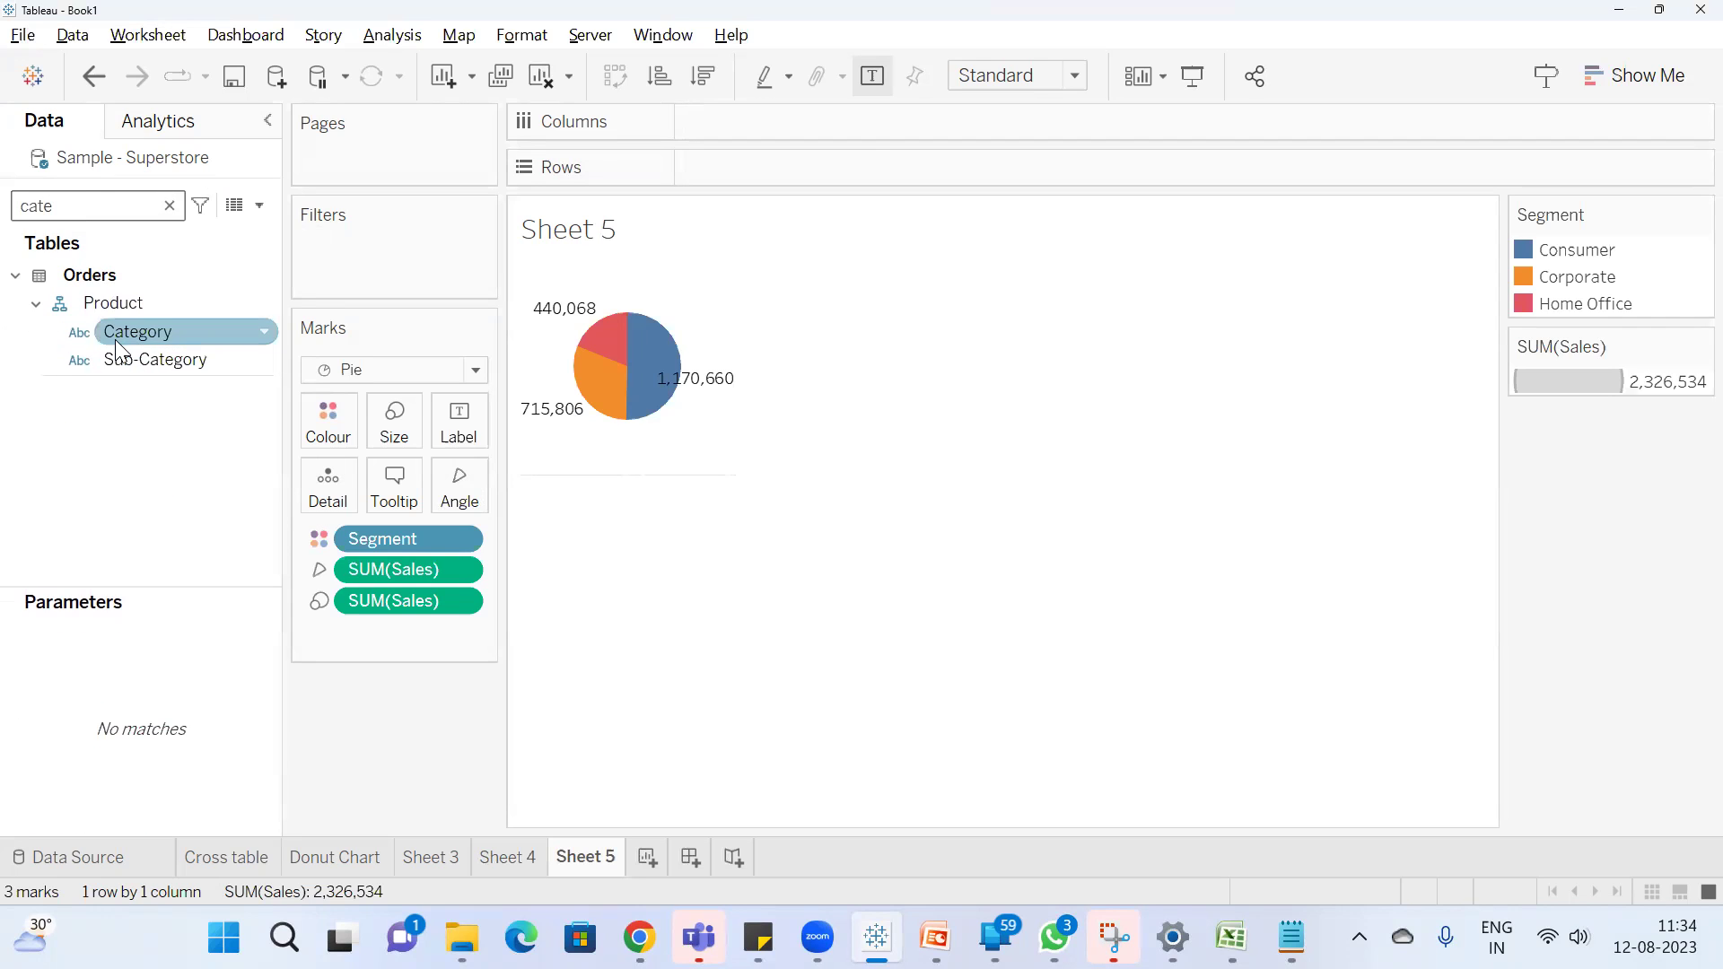
double_click(117, 337)
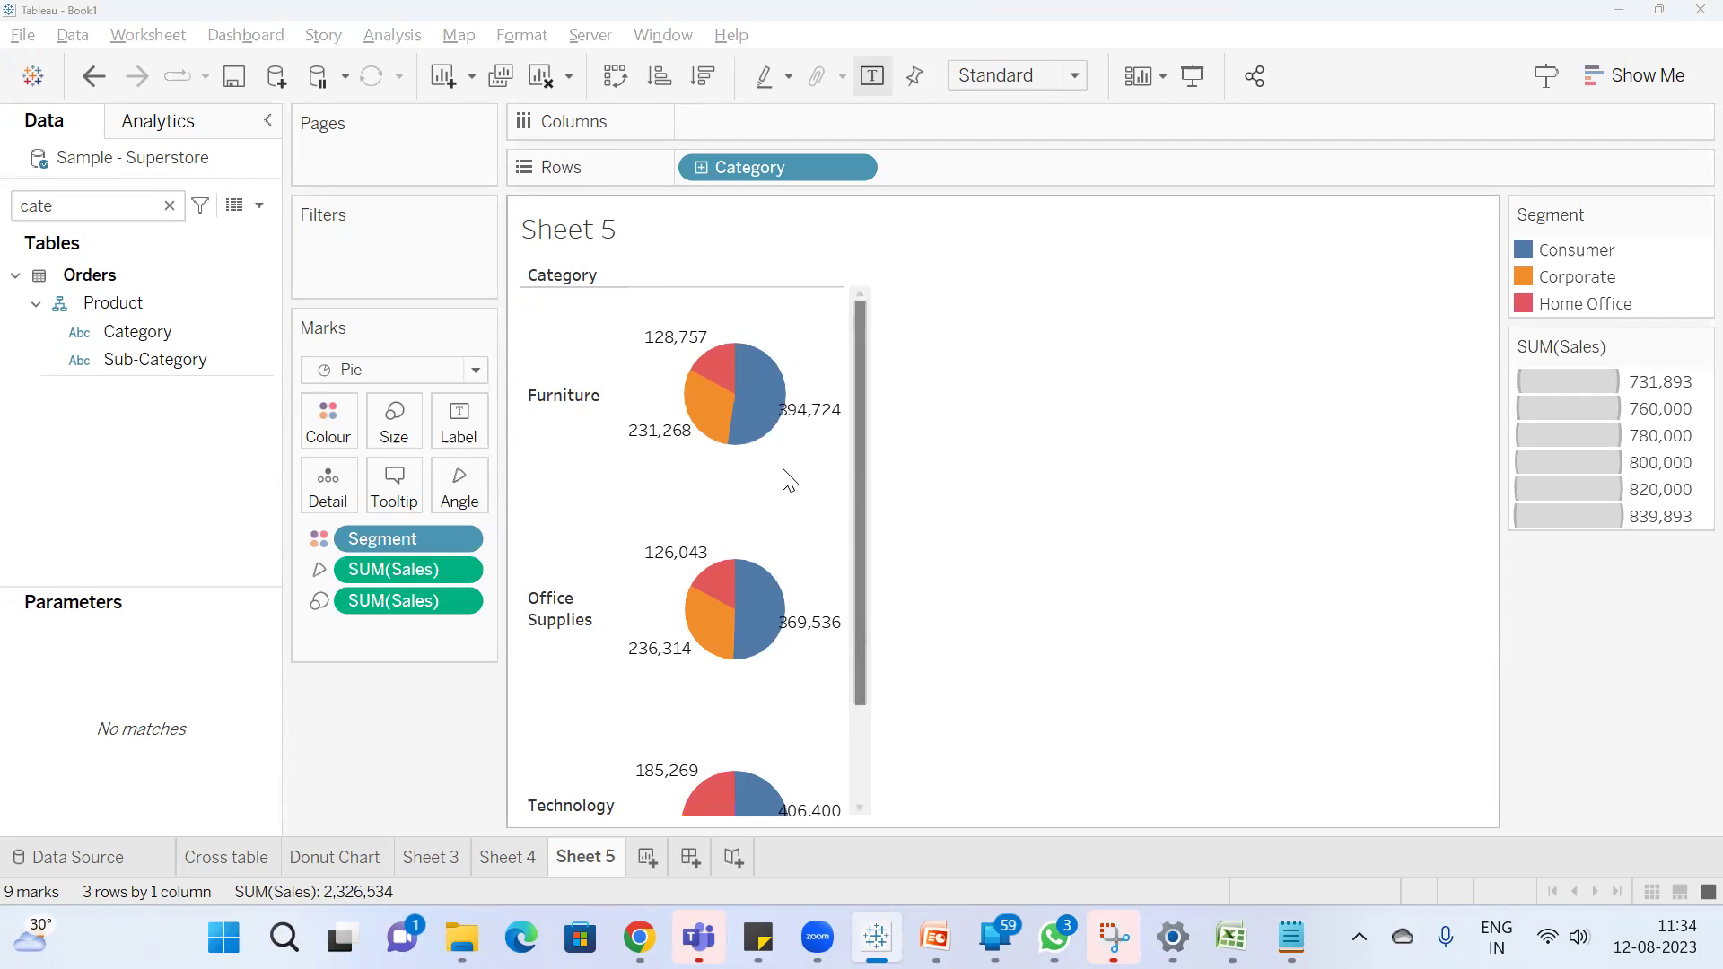
left_click_drag(856, 433, 862, 668)
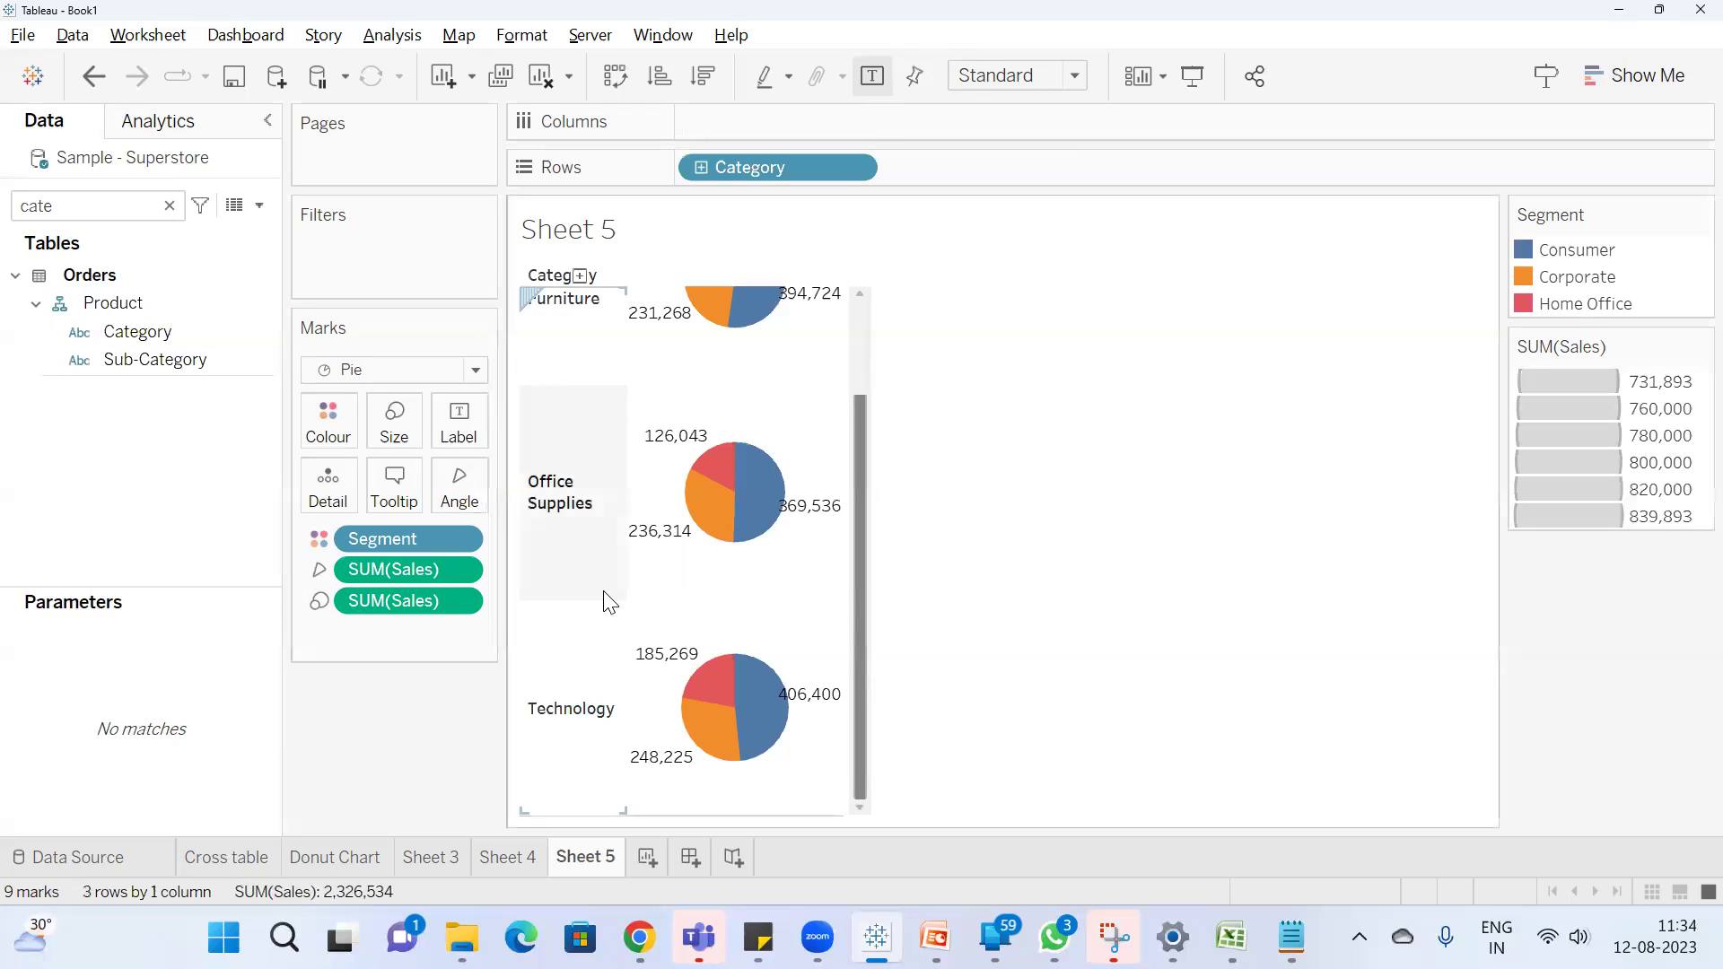
Open the Notepad note and add a "View LOD" line below the existing text
left_click(1291, 938)
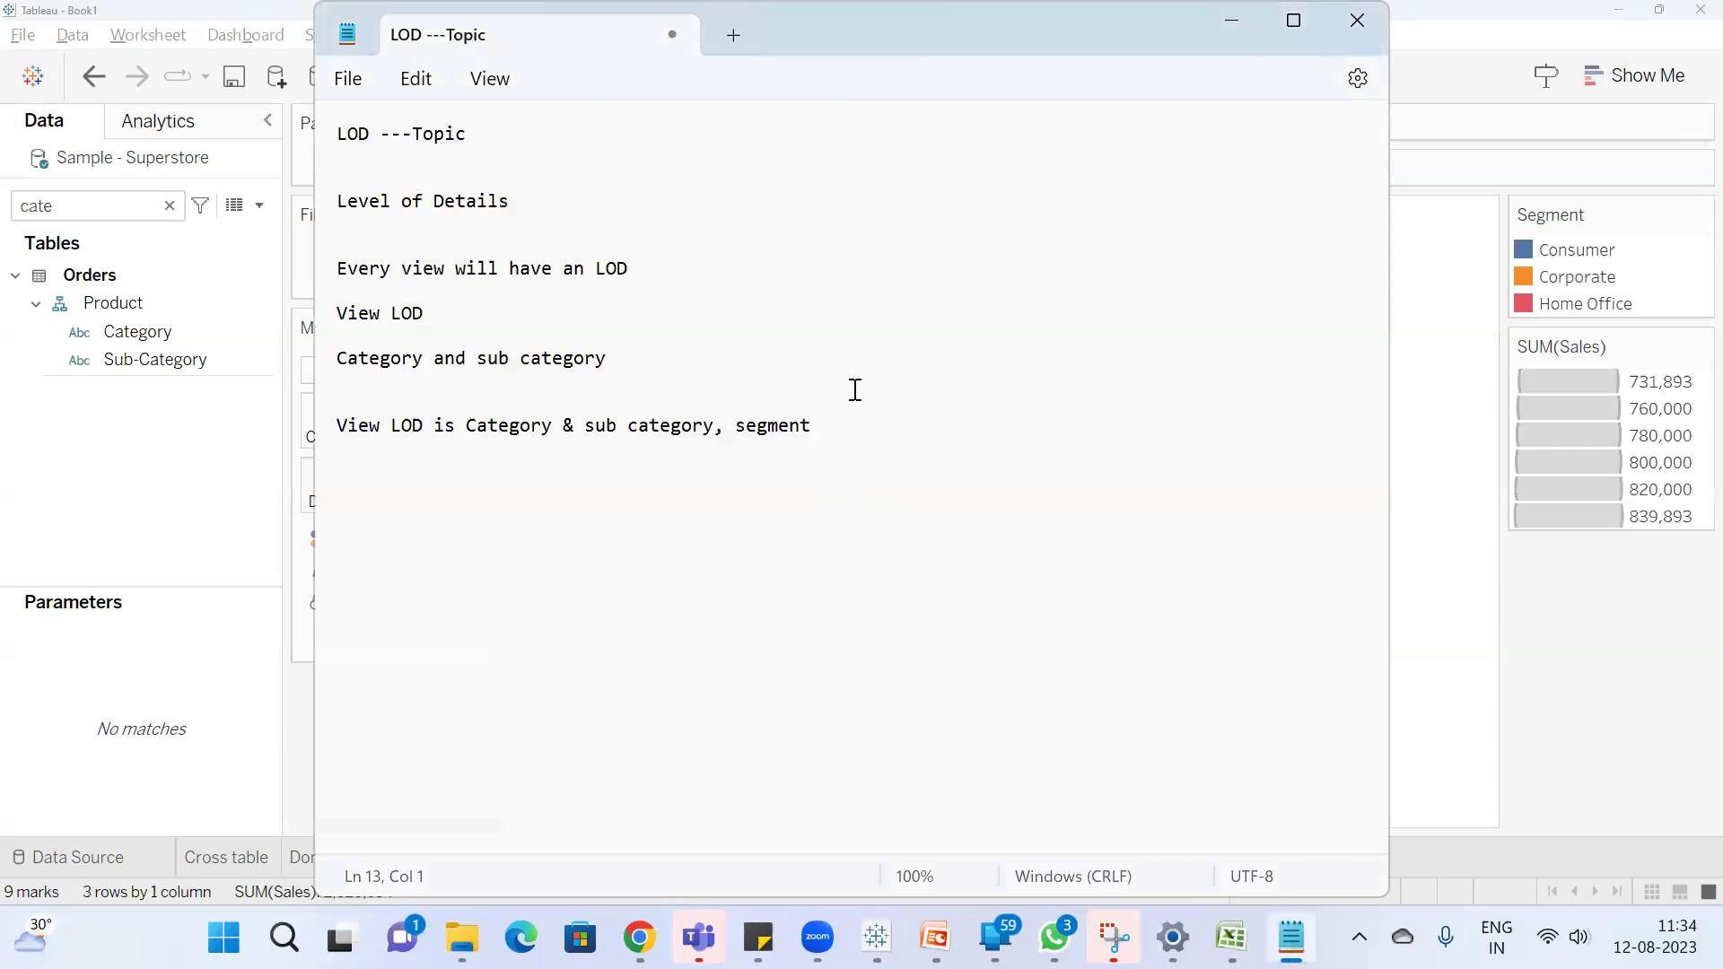
key("Return")
key("Return")
key("Return")
type("View LOD")
key("Return")
Add the note line "LOD functions ---are independent & it is beyond view LOD" a few lines below
key("Return")
key("Return")
key("Return")
key("Return")
type("LOD functions  ")
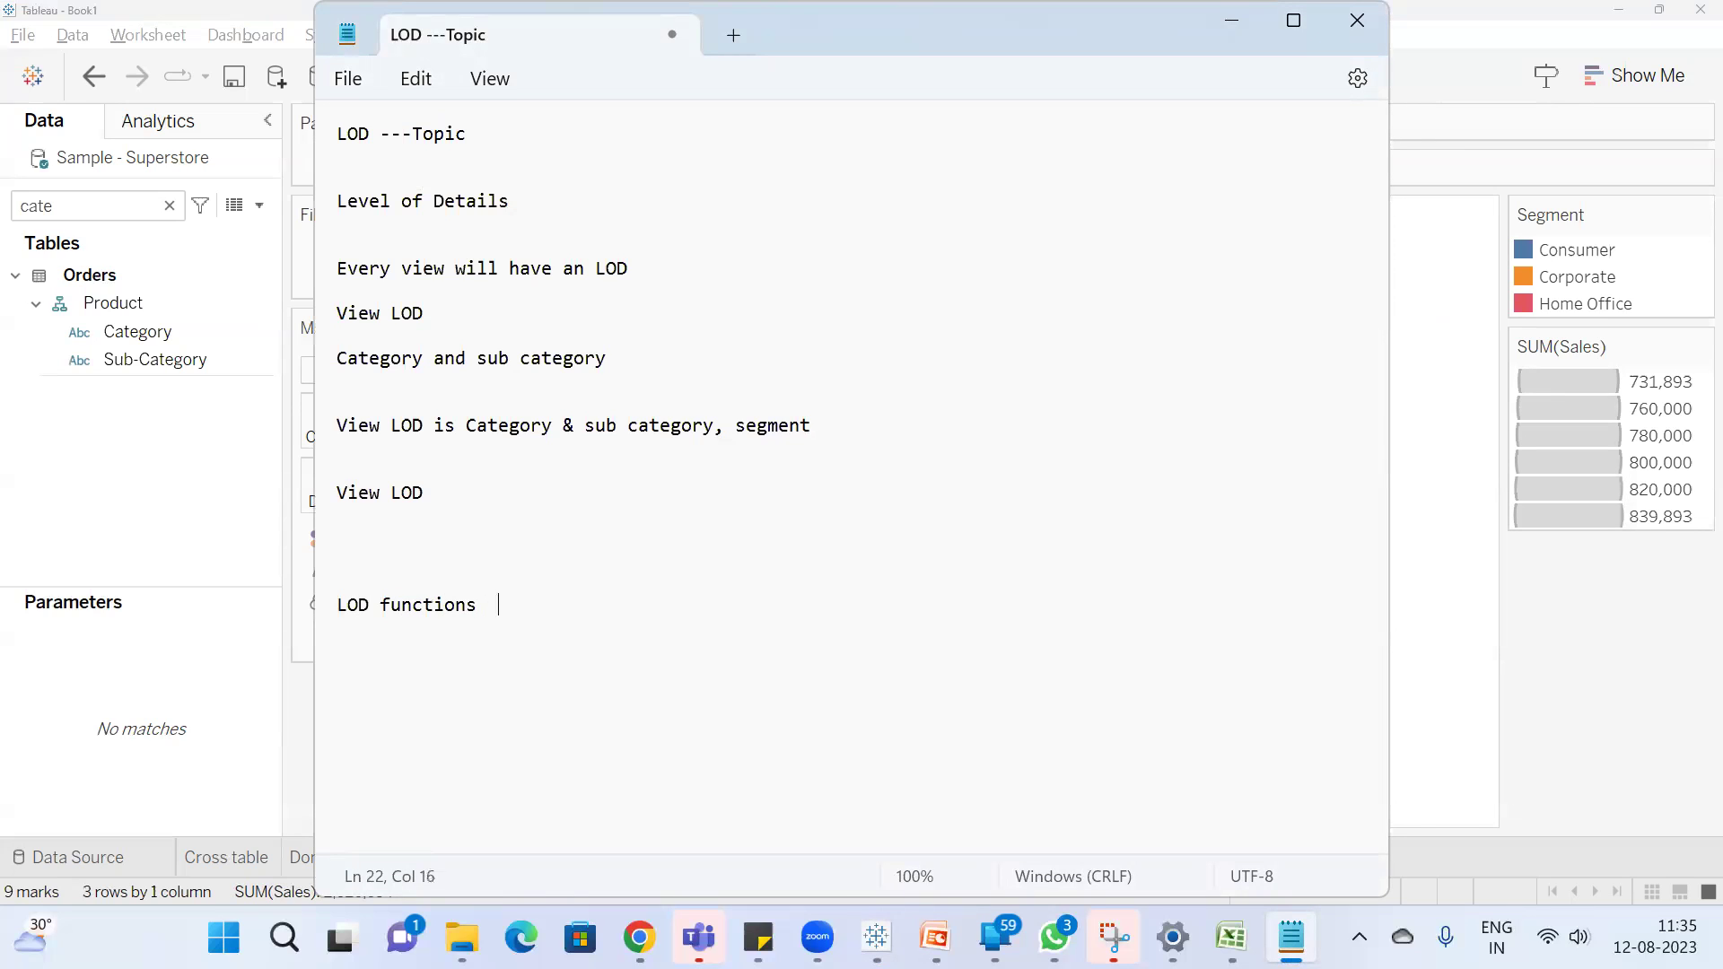
type("---")
type("re independe")
key("BackSpace")
type("det")
key("BackSpace")
key("BackSpace")
type("nt ")
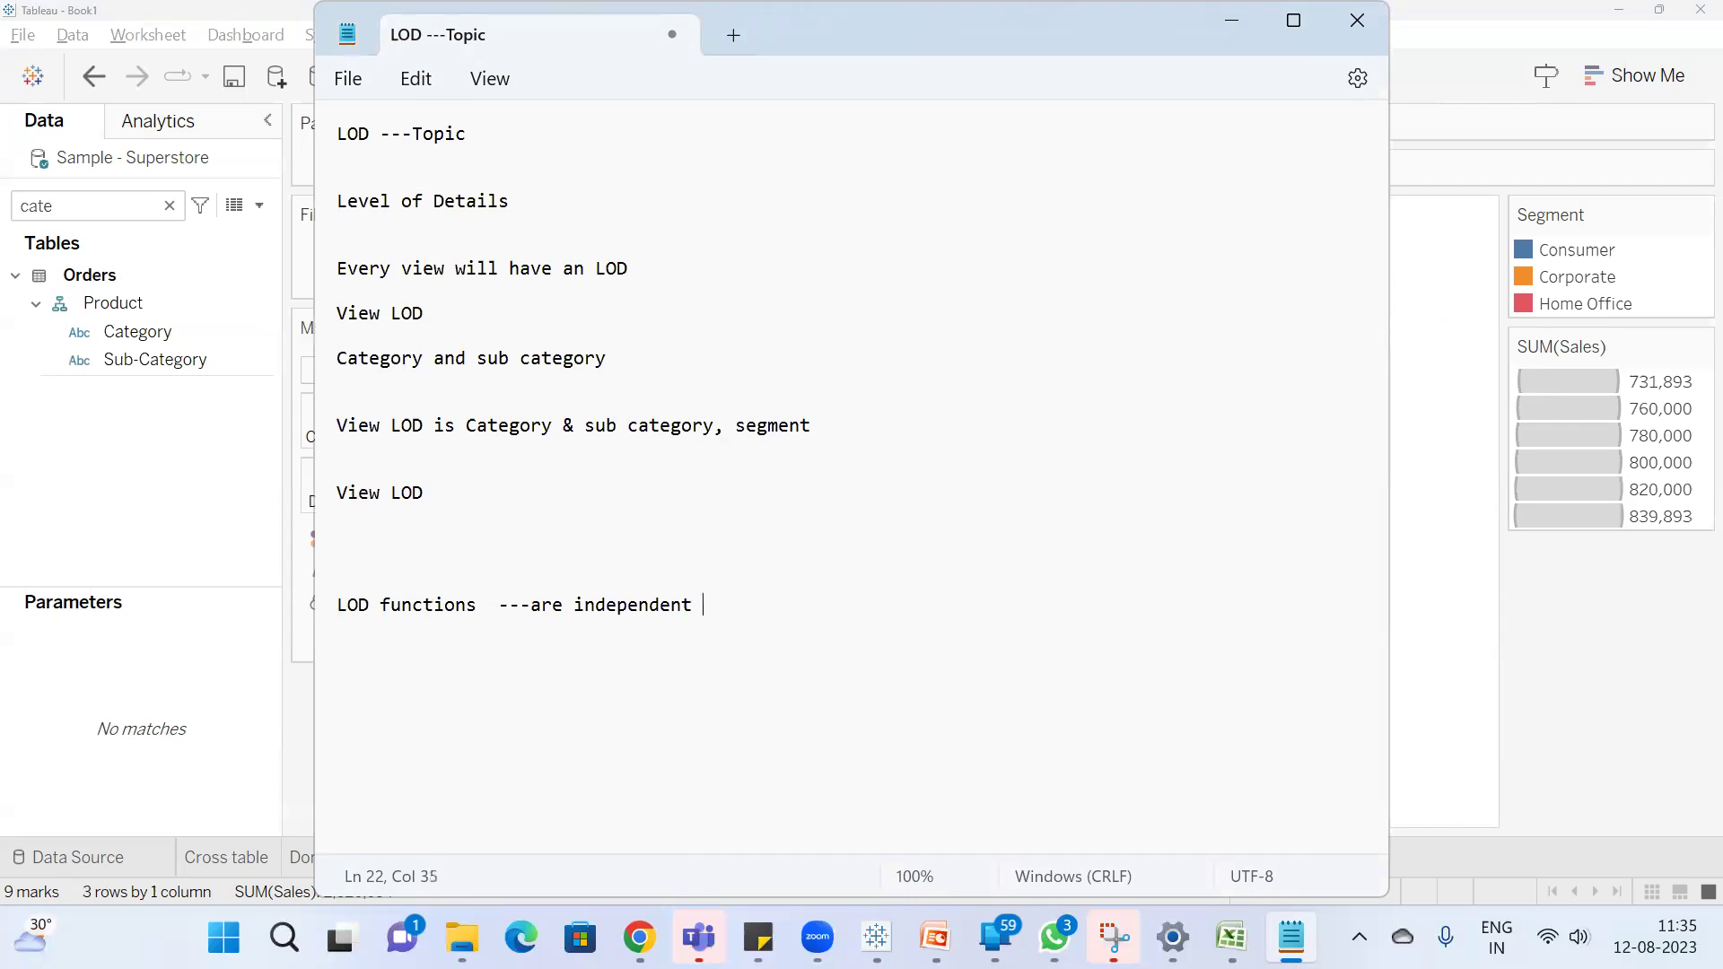
type("& it wis beyond view LOD")
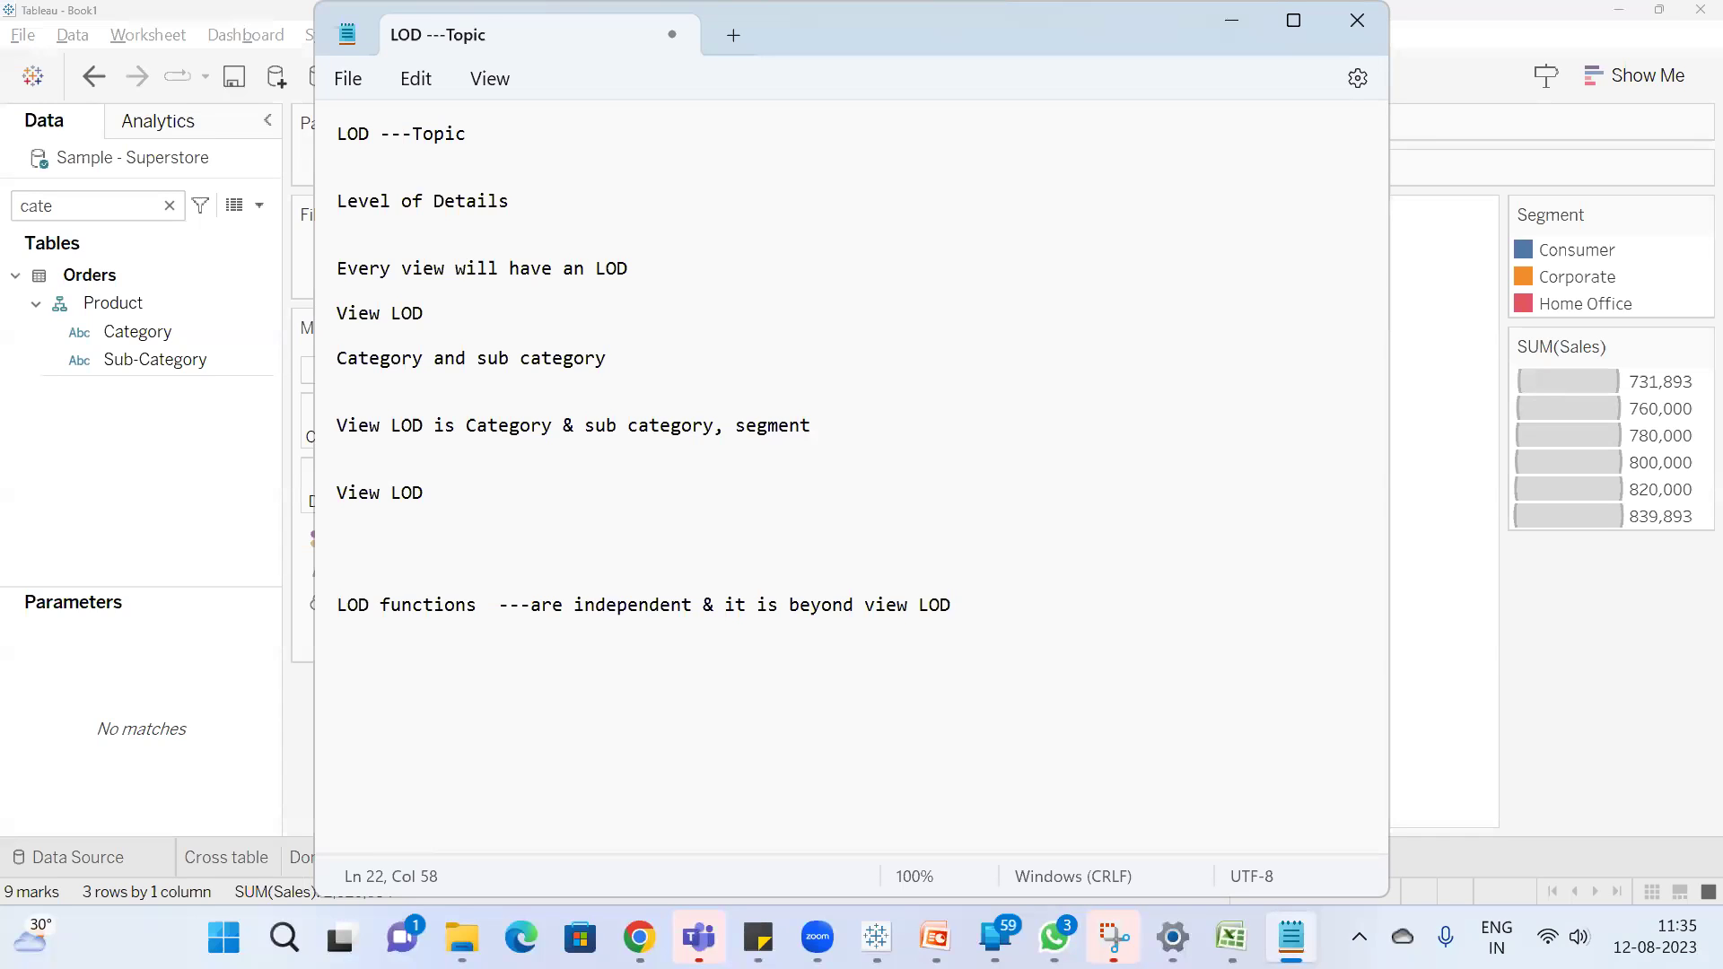
Add the heading "Three Scoping keywords" to the note and list Fixed, Include and Exclude on separate lines under it
key("Return")
type("S")
key("BackSpace")
type("Three Scoping key")
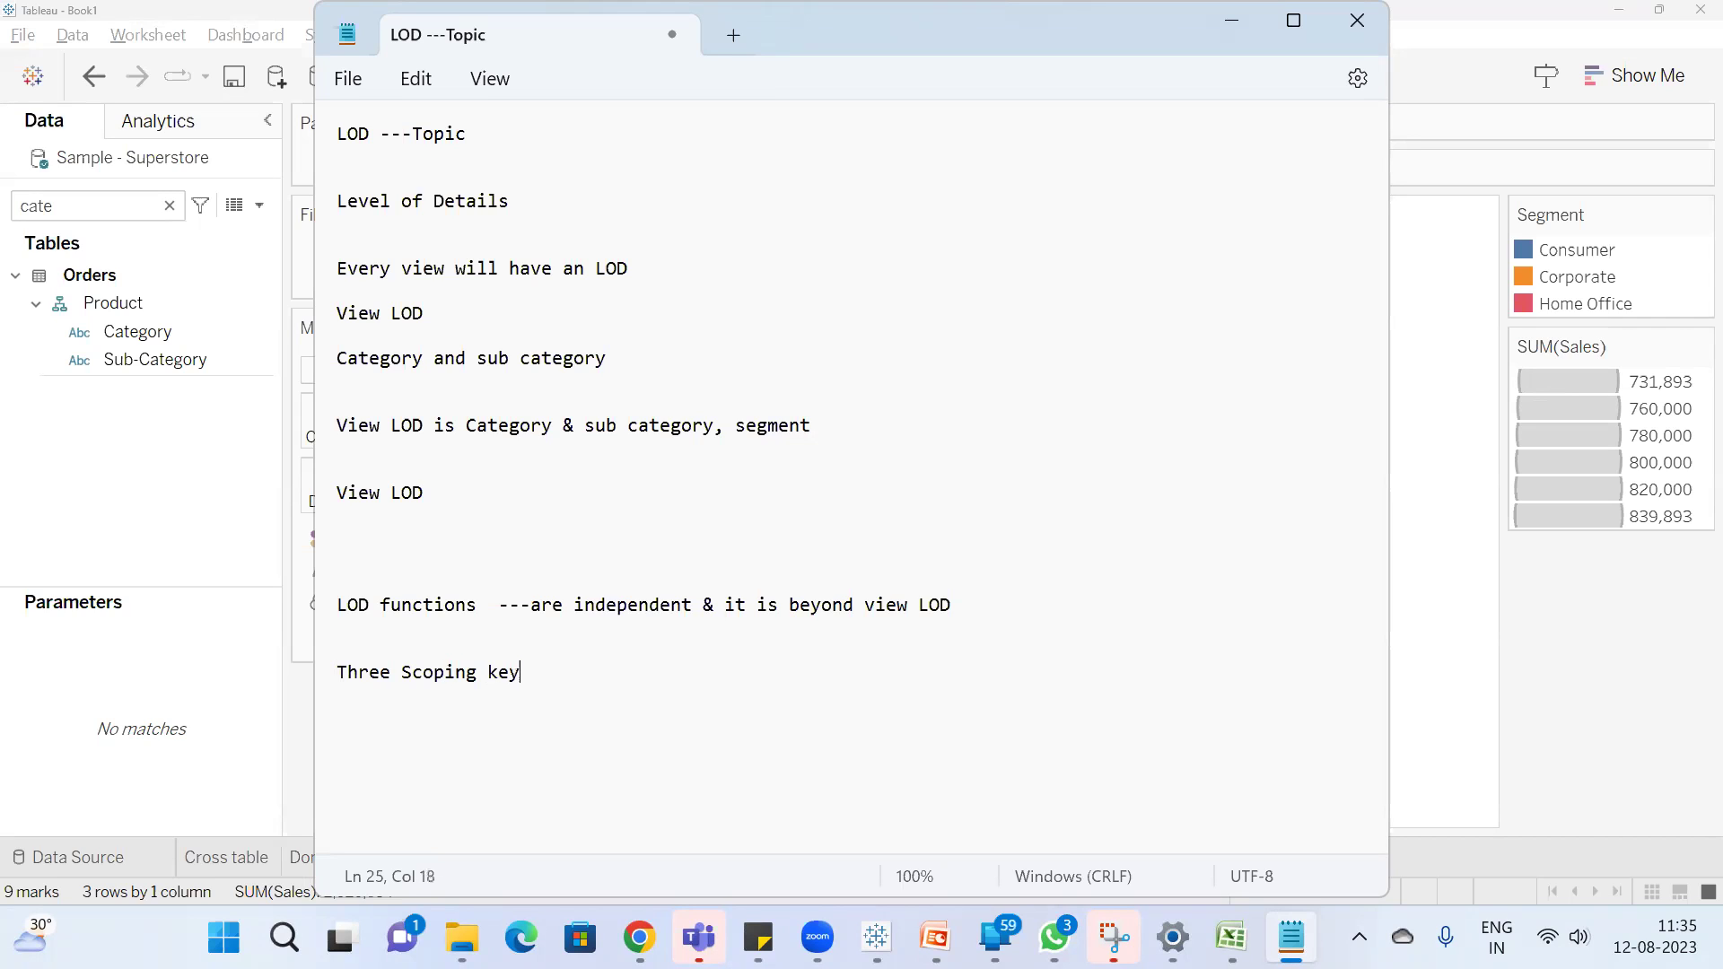
type("words")
key("Return")
key("Return")
type("Fixed")
key("Return")
type("Include")
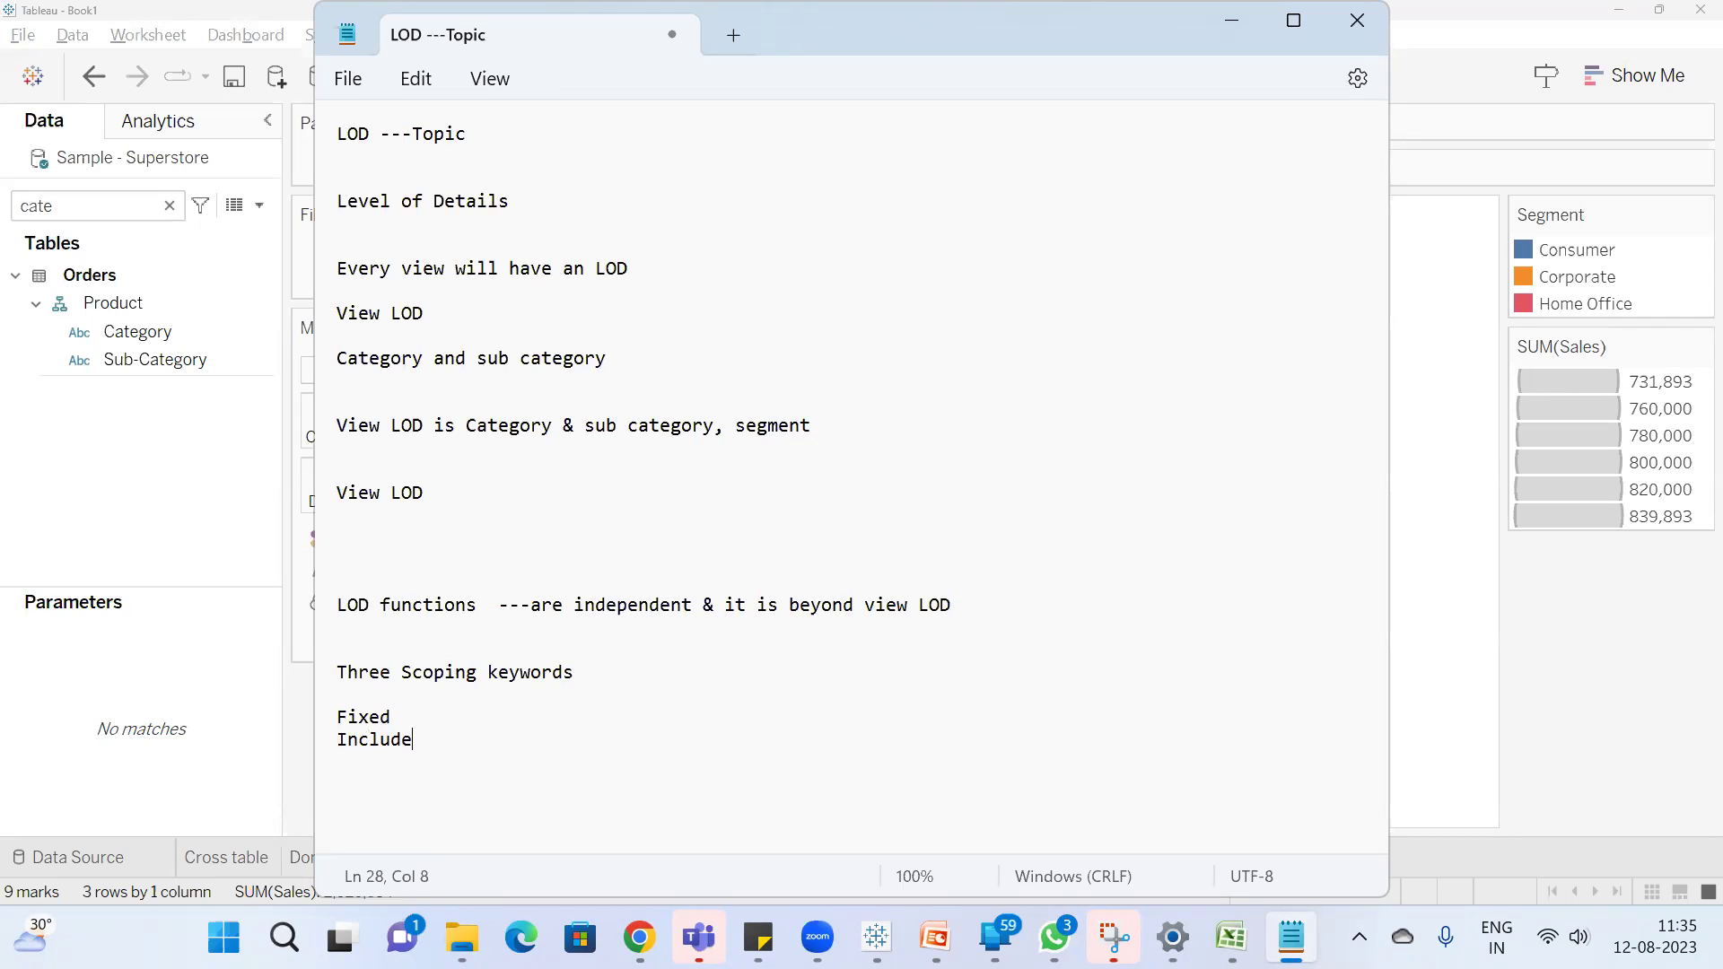
key("Return")
type("Exclude")
Append "will not consider the view lod" to the Fixed line of the note
left_click(403, 715)
type("wi")
type("ll not consider the ")
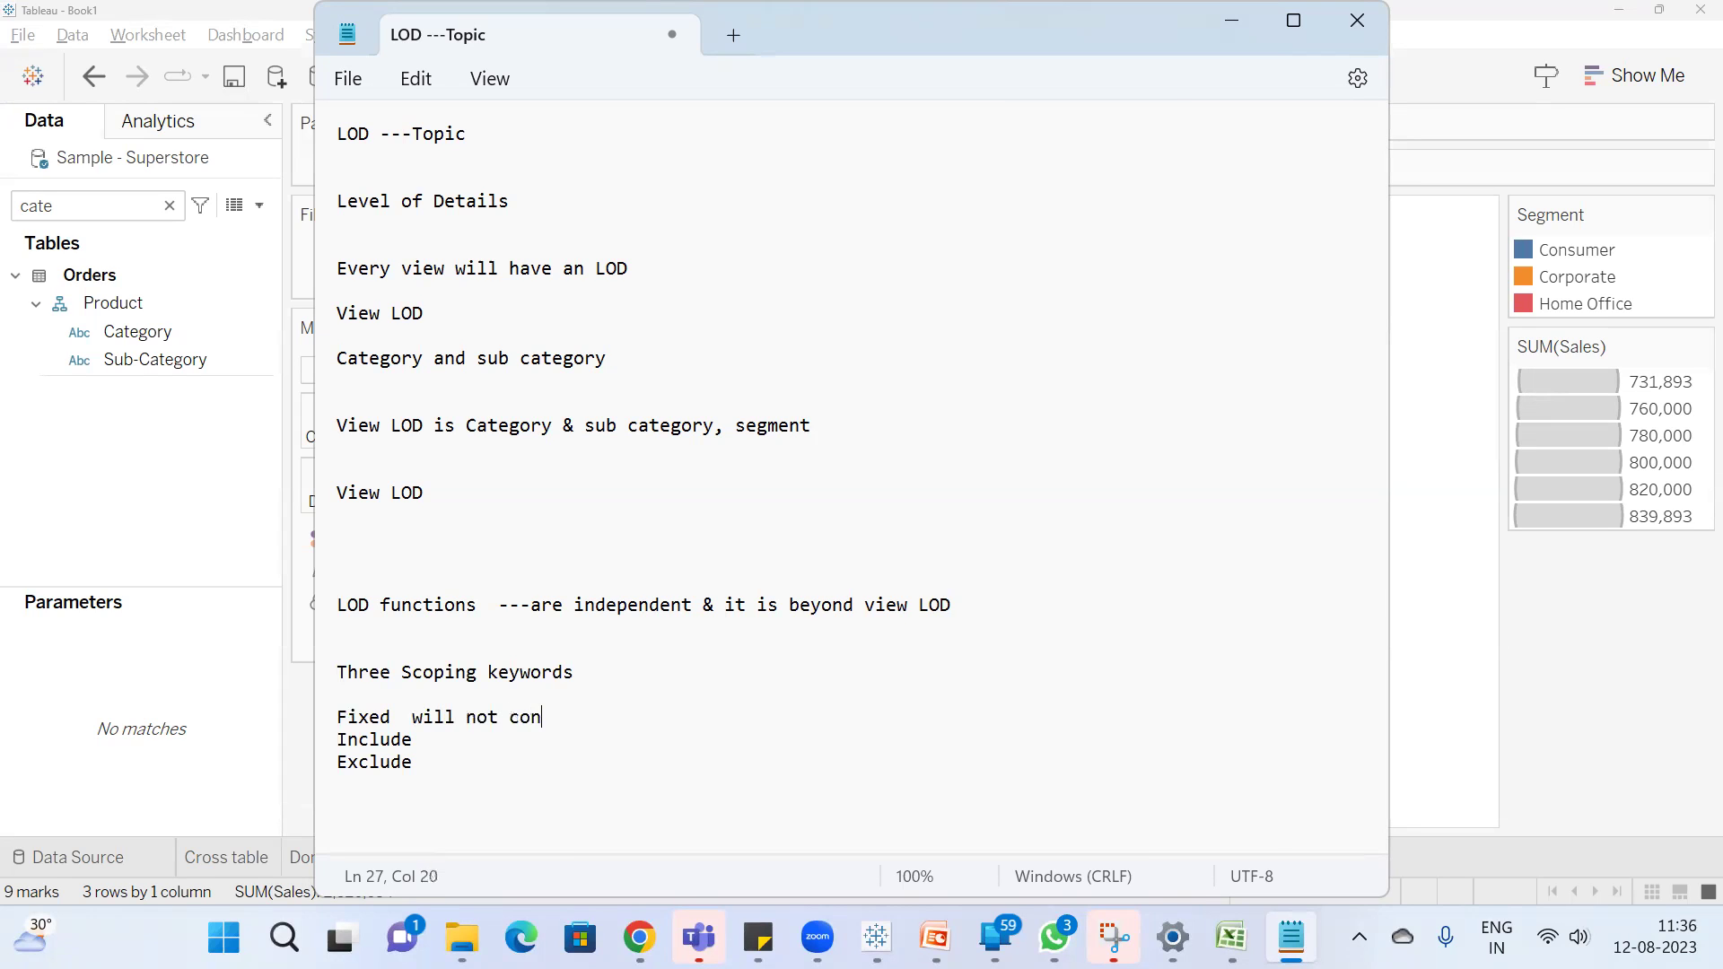
type("view")
type(" lod")
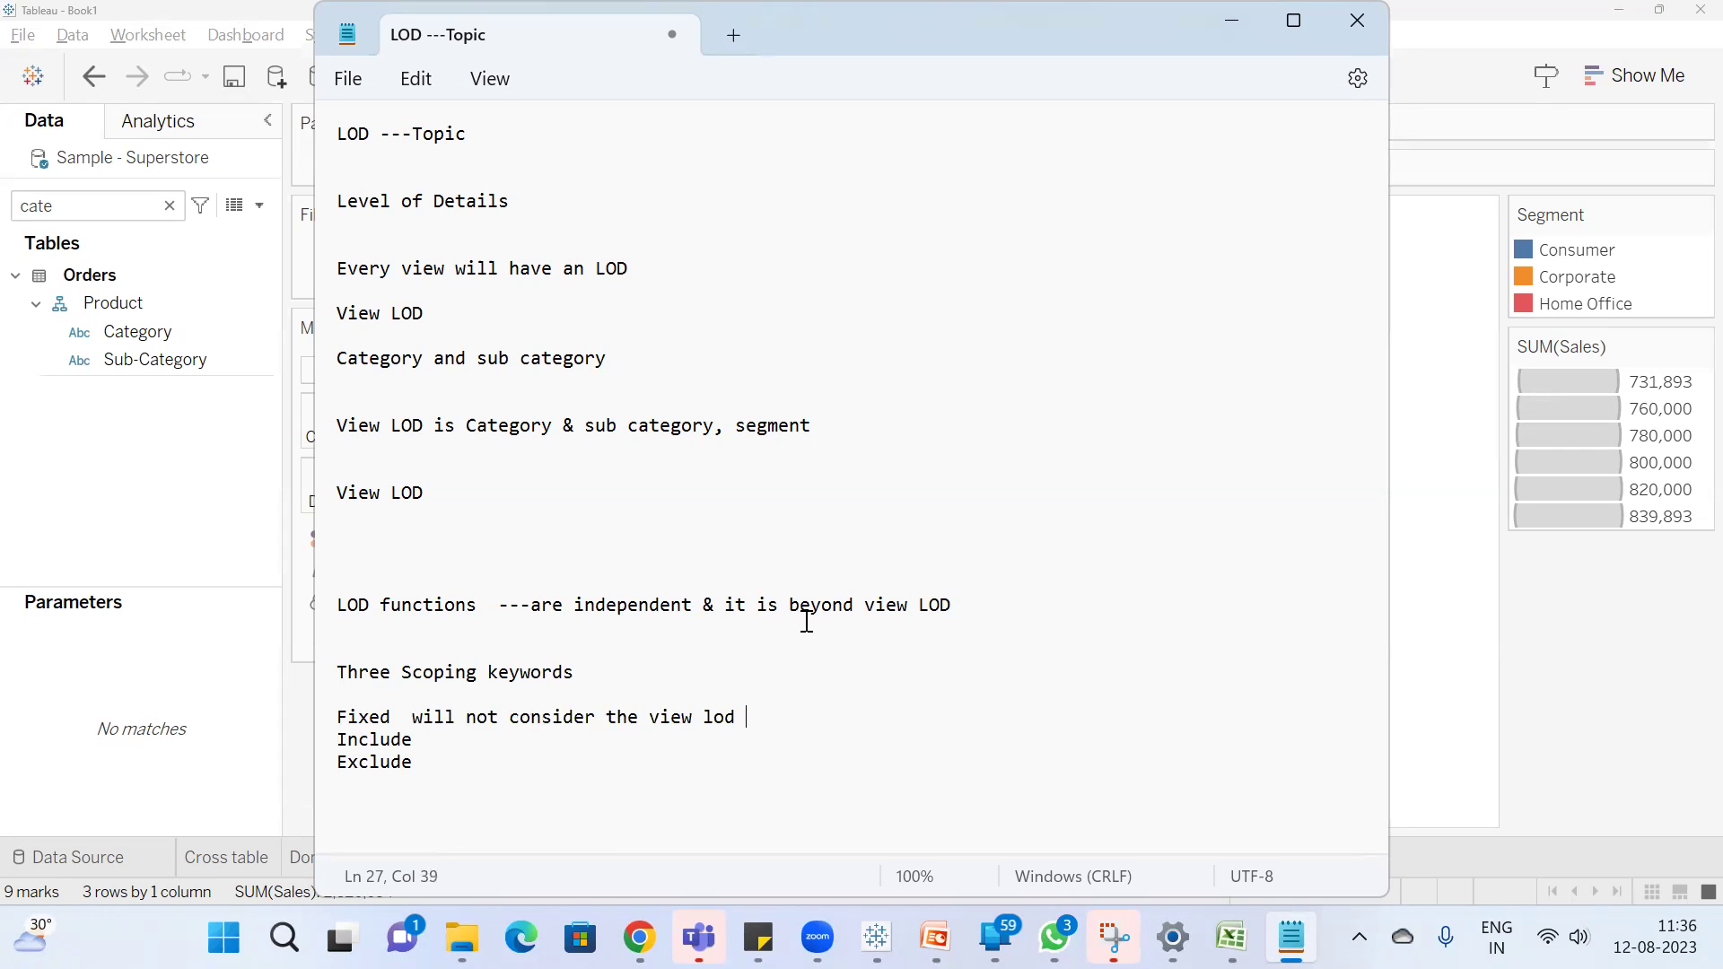
Continue the Fixed explanation with ",it will only consider whatever the dimensions that are mentioned in Fixed LOD calculations", breaking the line after "that"
type(" ,it will")
type(" only ")
type("wi")
key("BackSpace")
key("BackSpace")
type("con")
key("BackSpace")
type("onsider whatever")
key("BackSpace")
type("ver ")
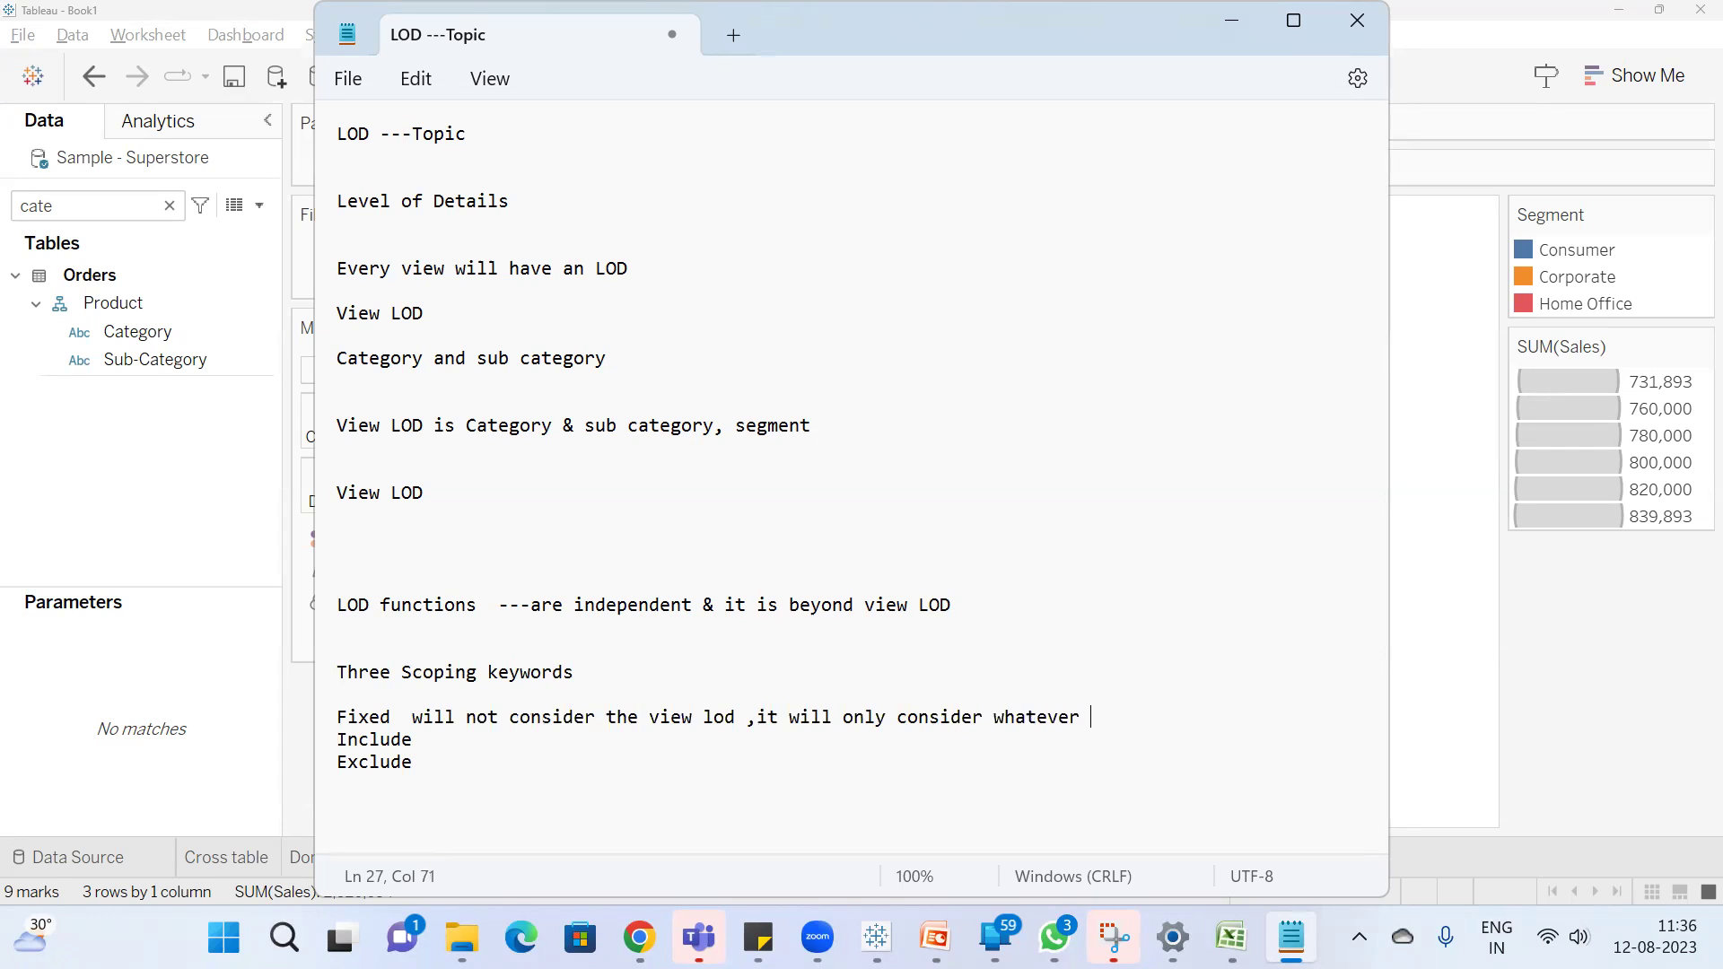
type("the dimensioon")
key("BackSpace")
key("BackSpace")
type("ns that")
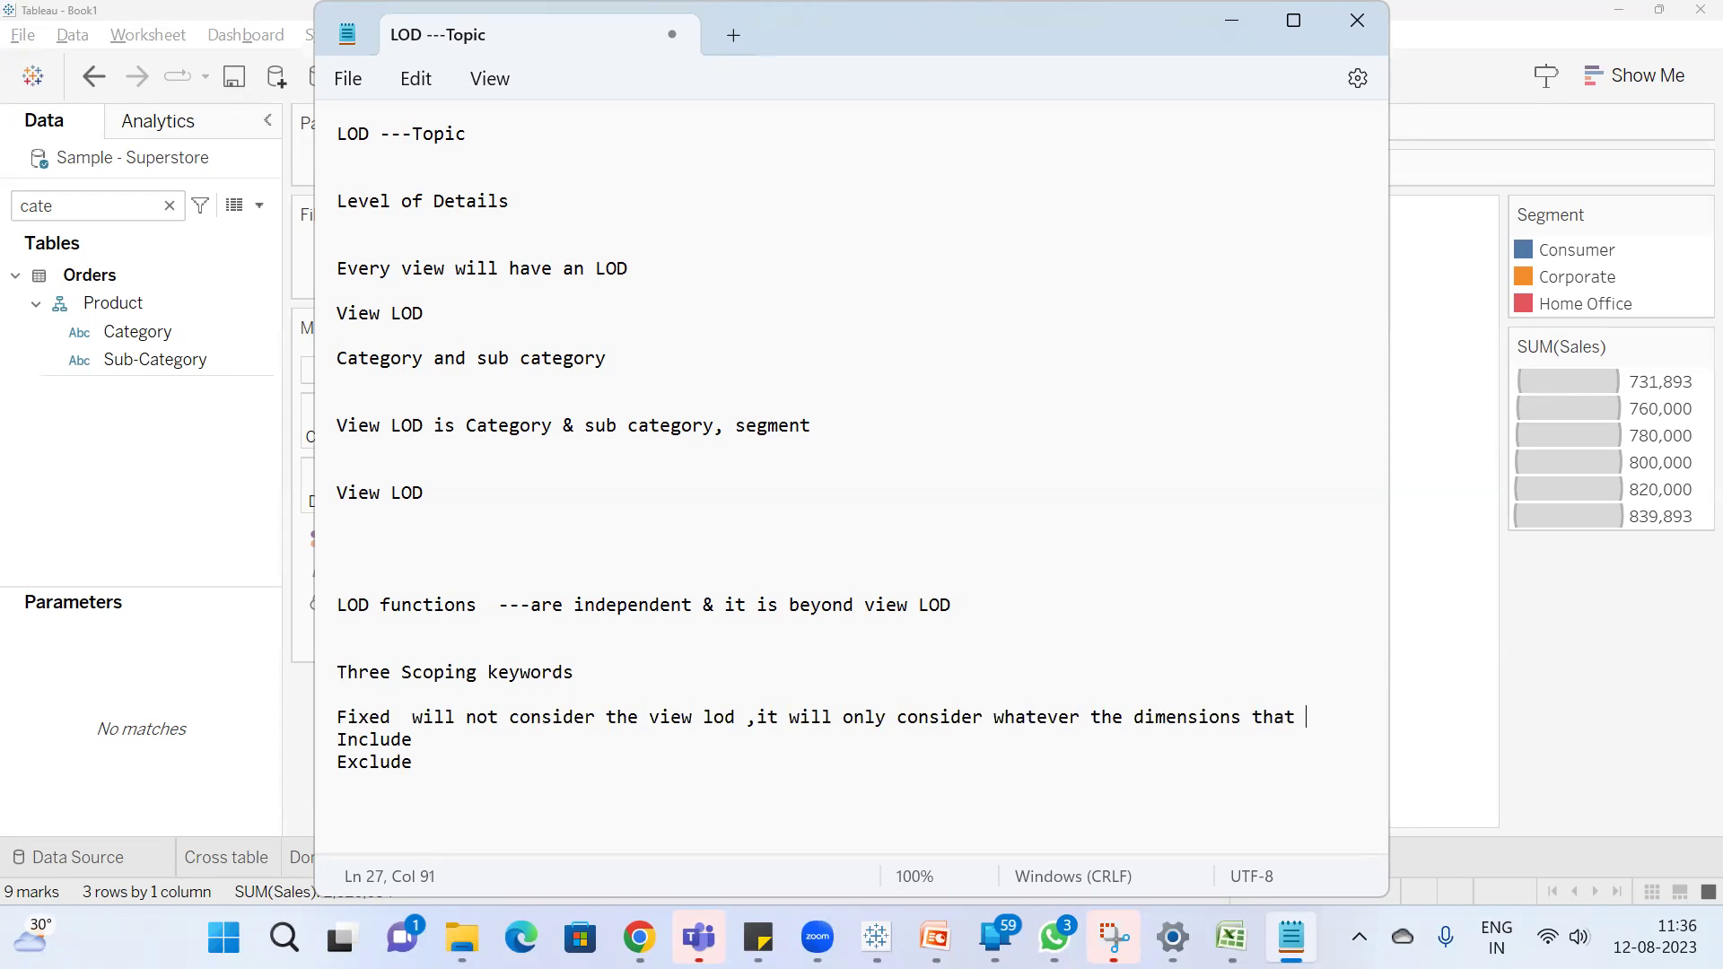
key("Return")
type("are me")
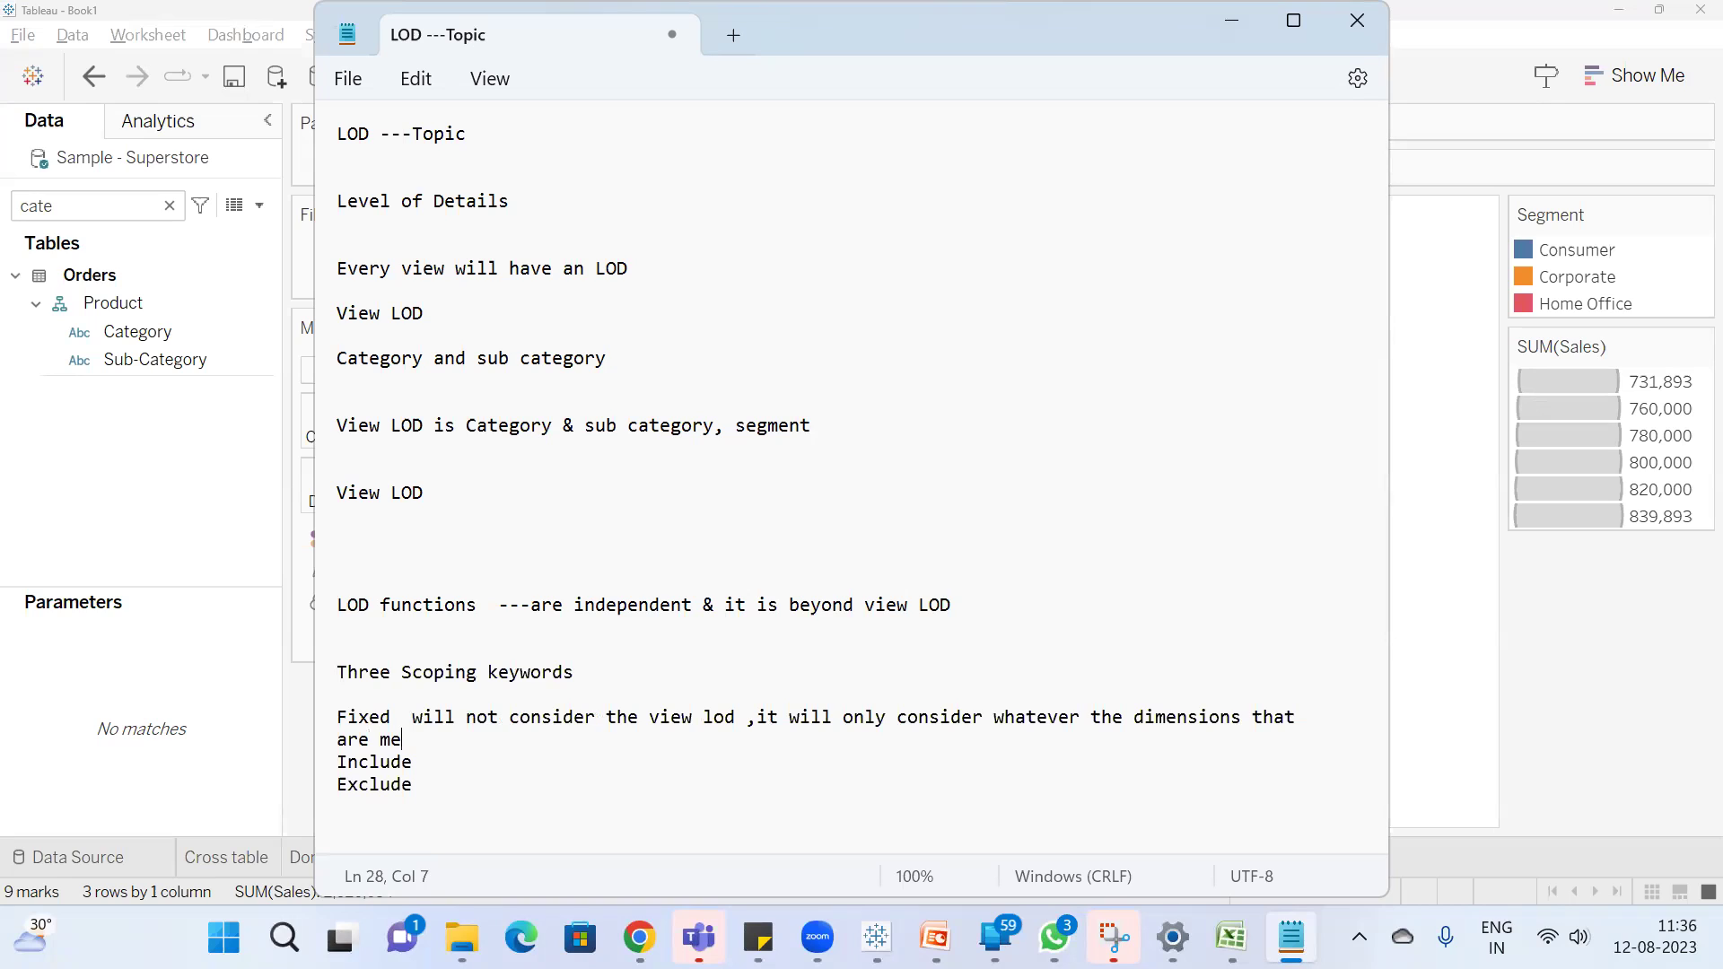
type("ntioned in Fixed L")
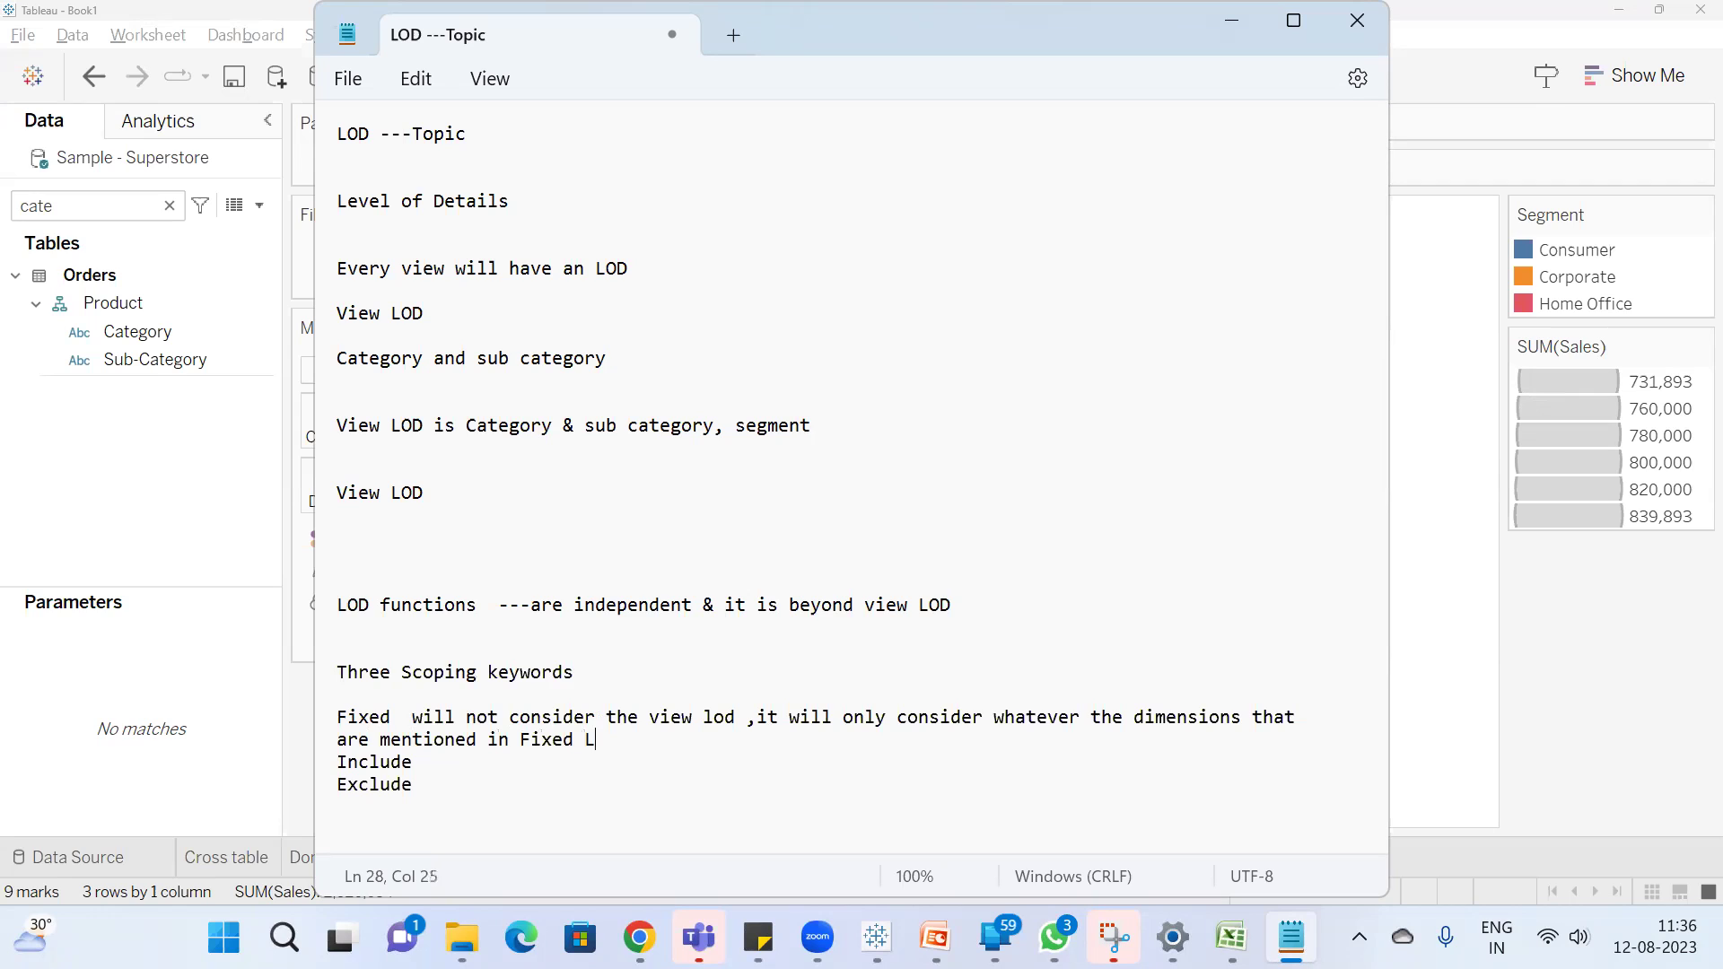
type("OD calculations")
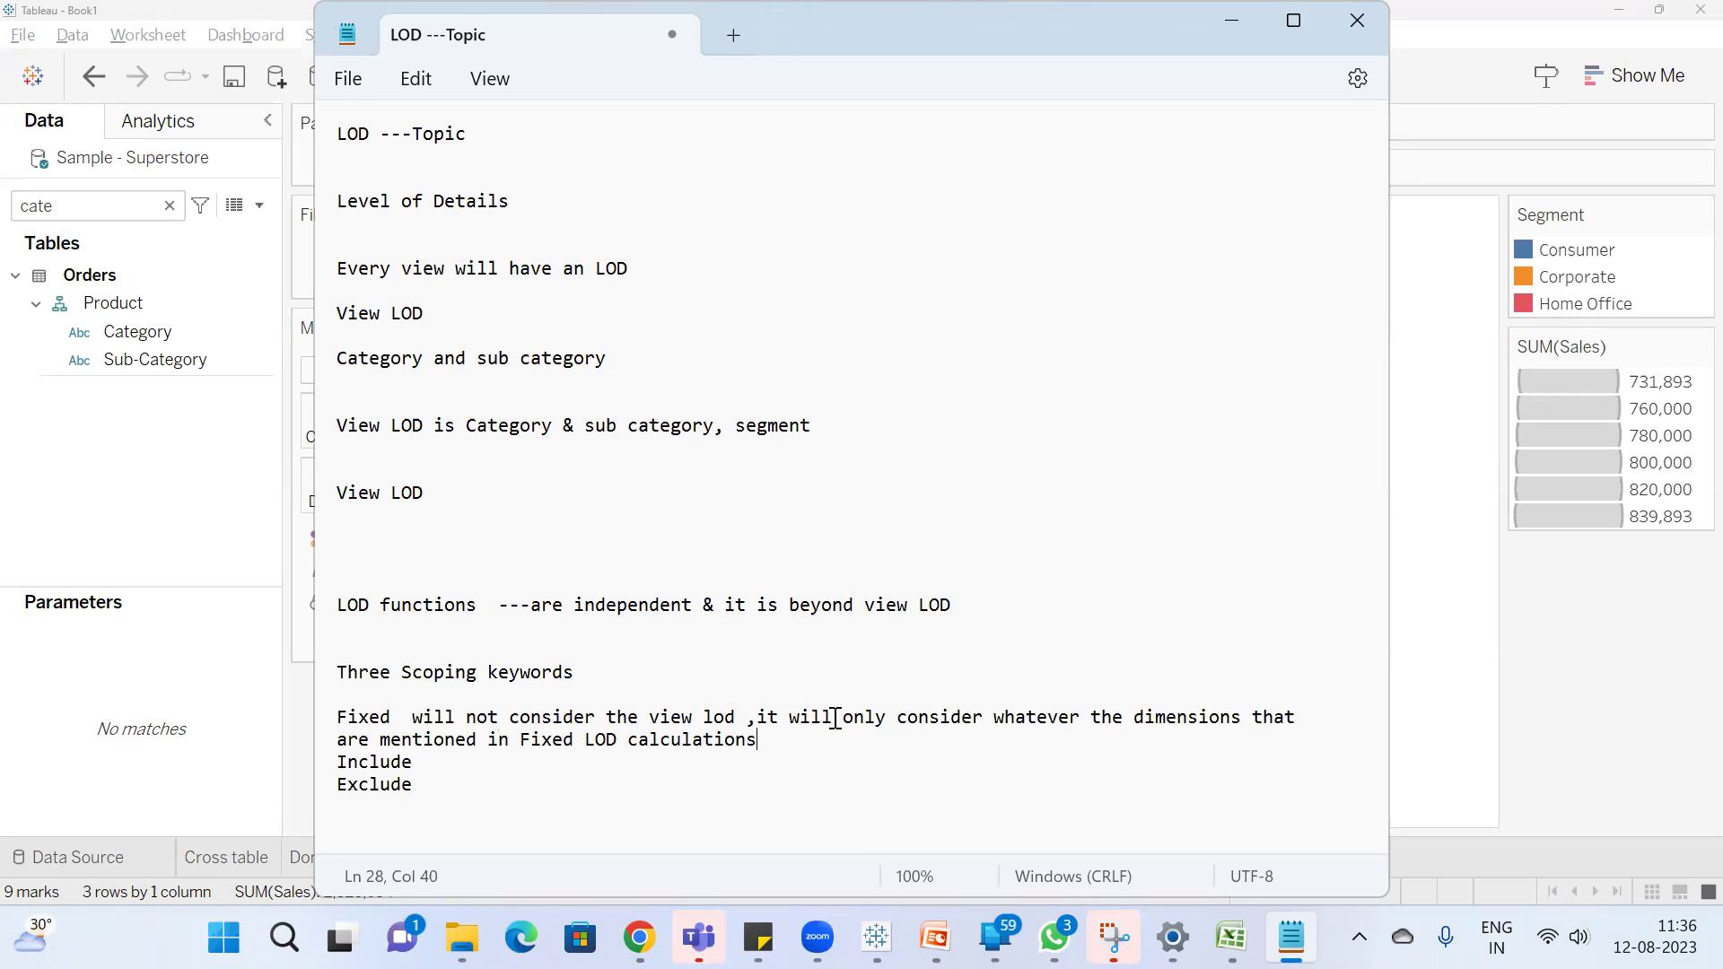
Return to Tableau, create another worksheet and add the Sales and Category fields to it
left_click(1525, 723)
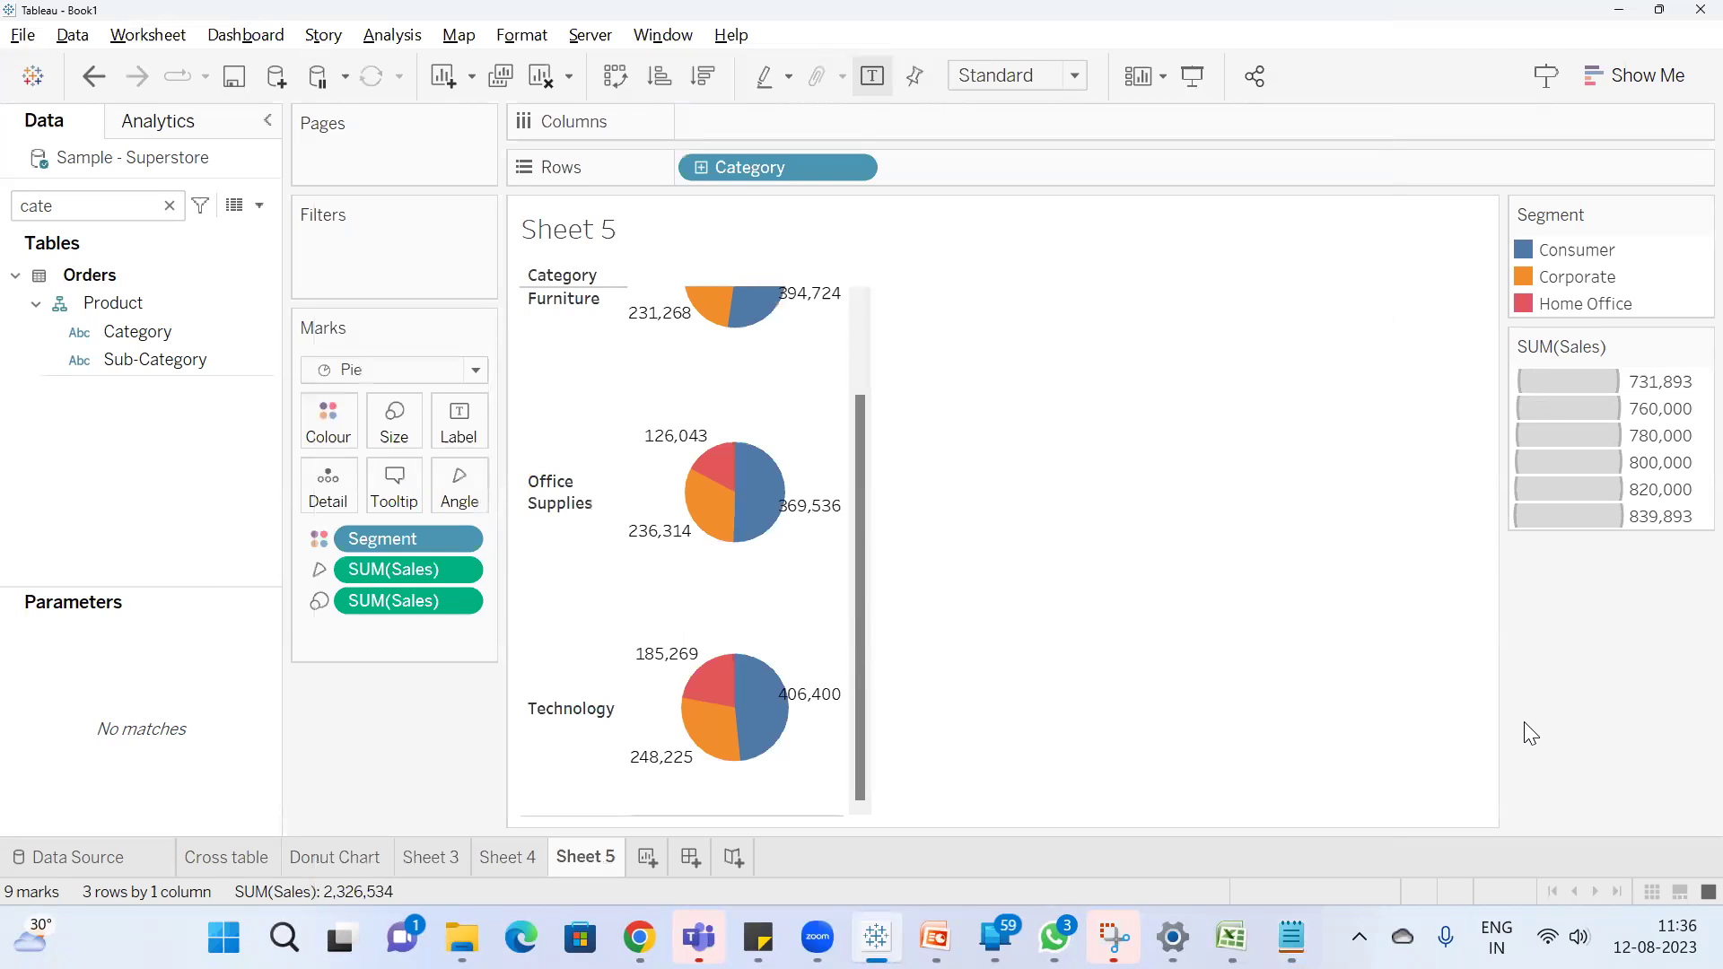
left_click(640, 856)
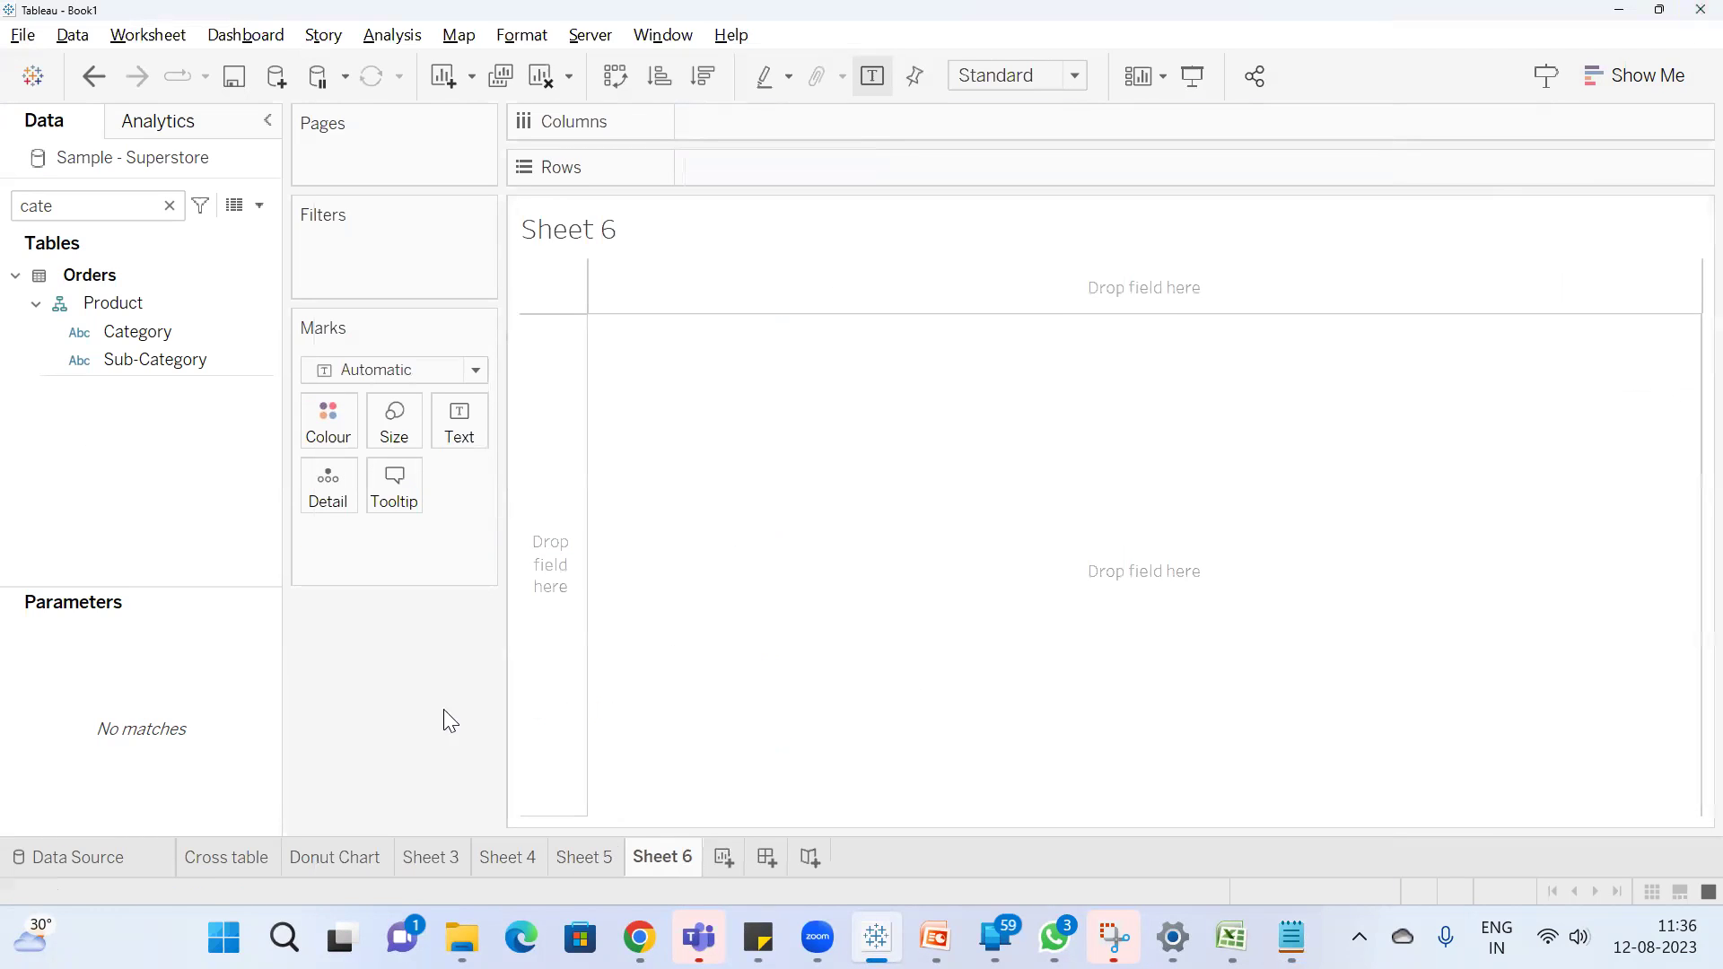
left_click(103, 207)
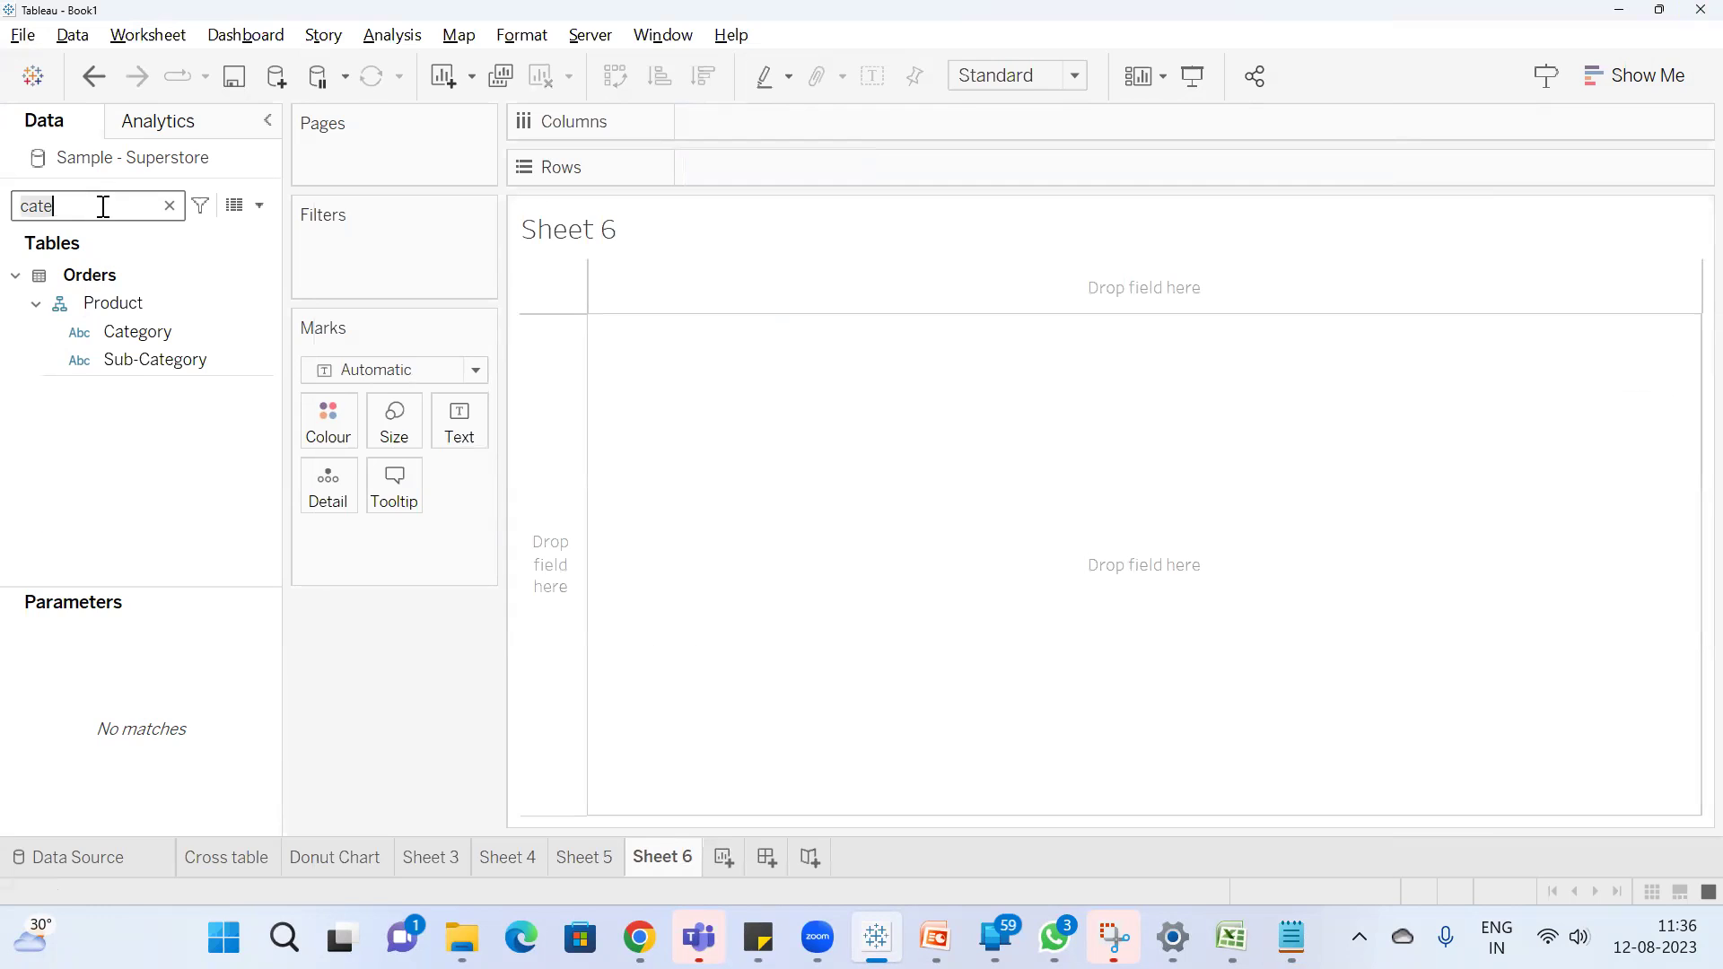
key("ctrl+a")
type("sa")
double_click(125, 325)
left_click(152, 215)
key("ctrl+a")
type("cat")
double_click(201, 361)
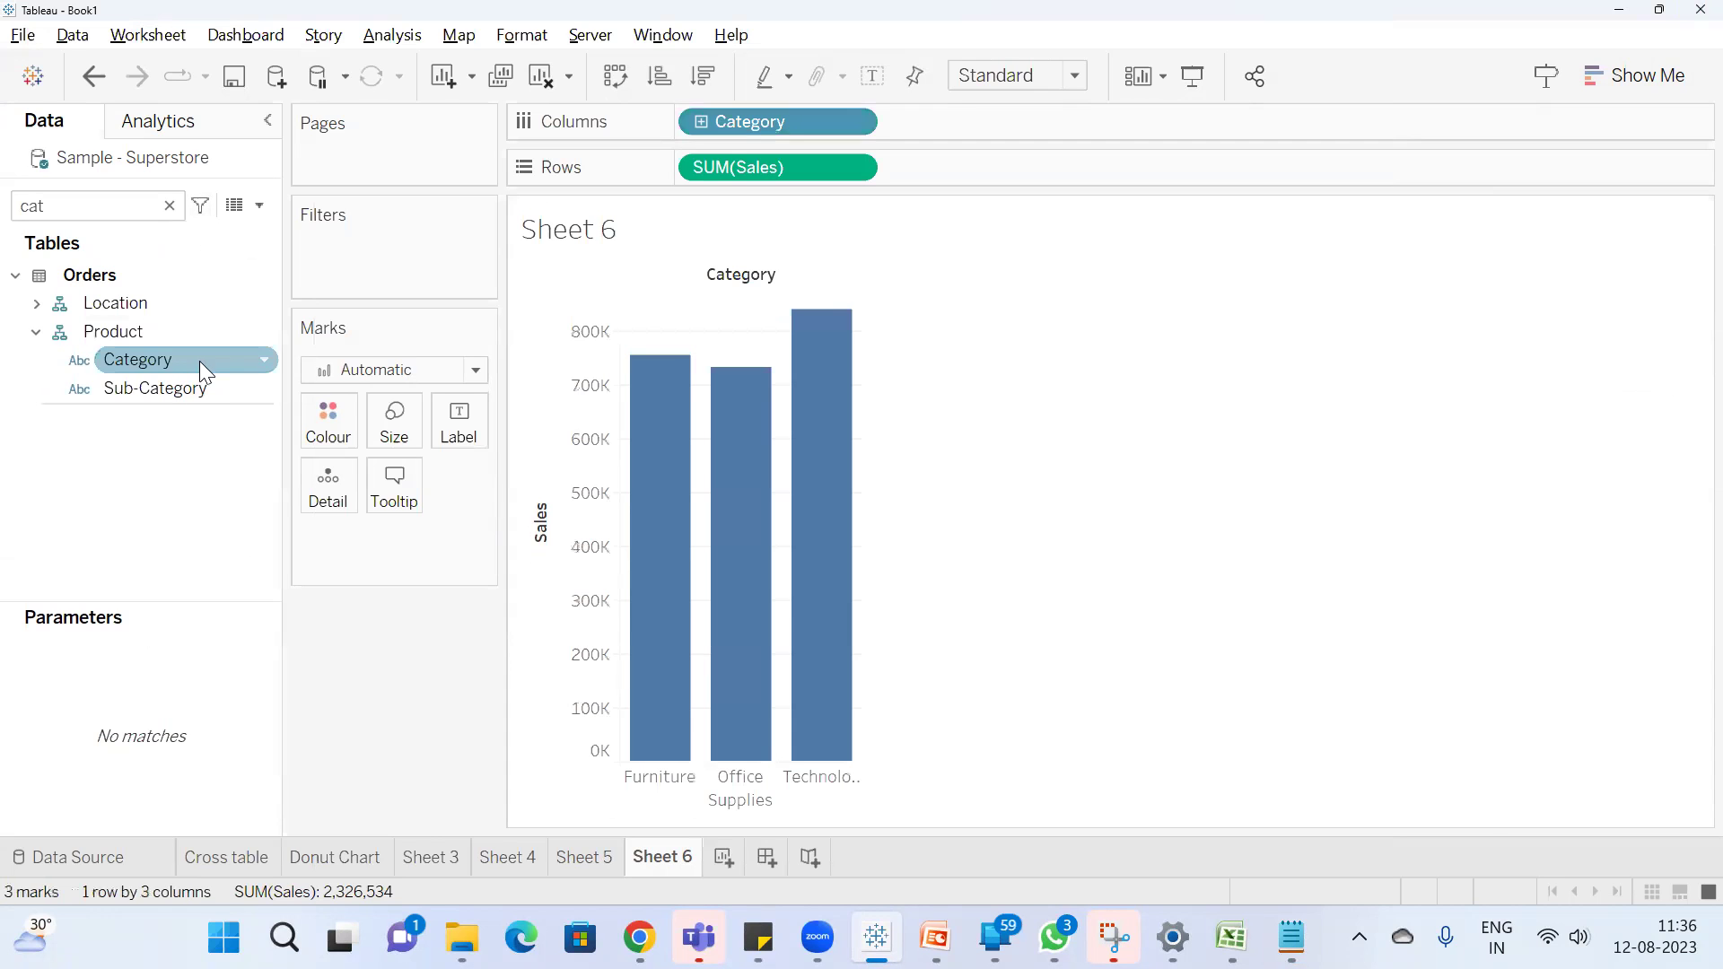
Convert the Category sales bar chart into a text table
left_click(1629, 76)
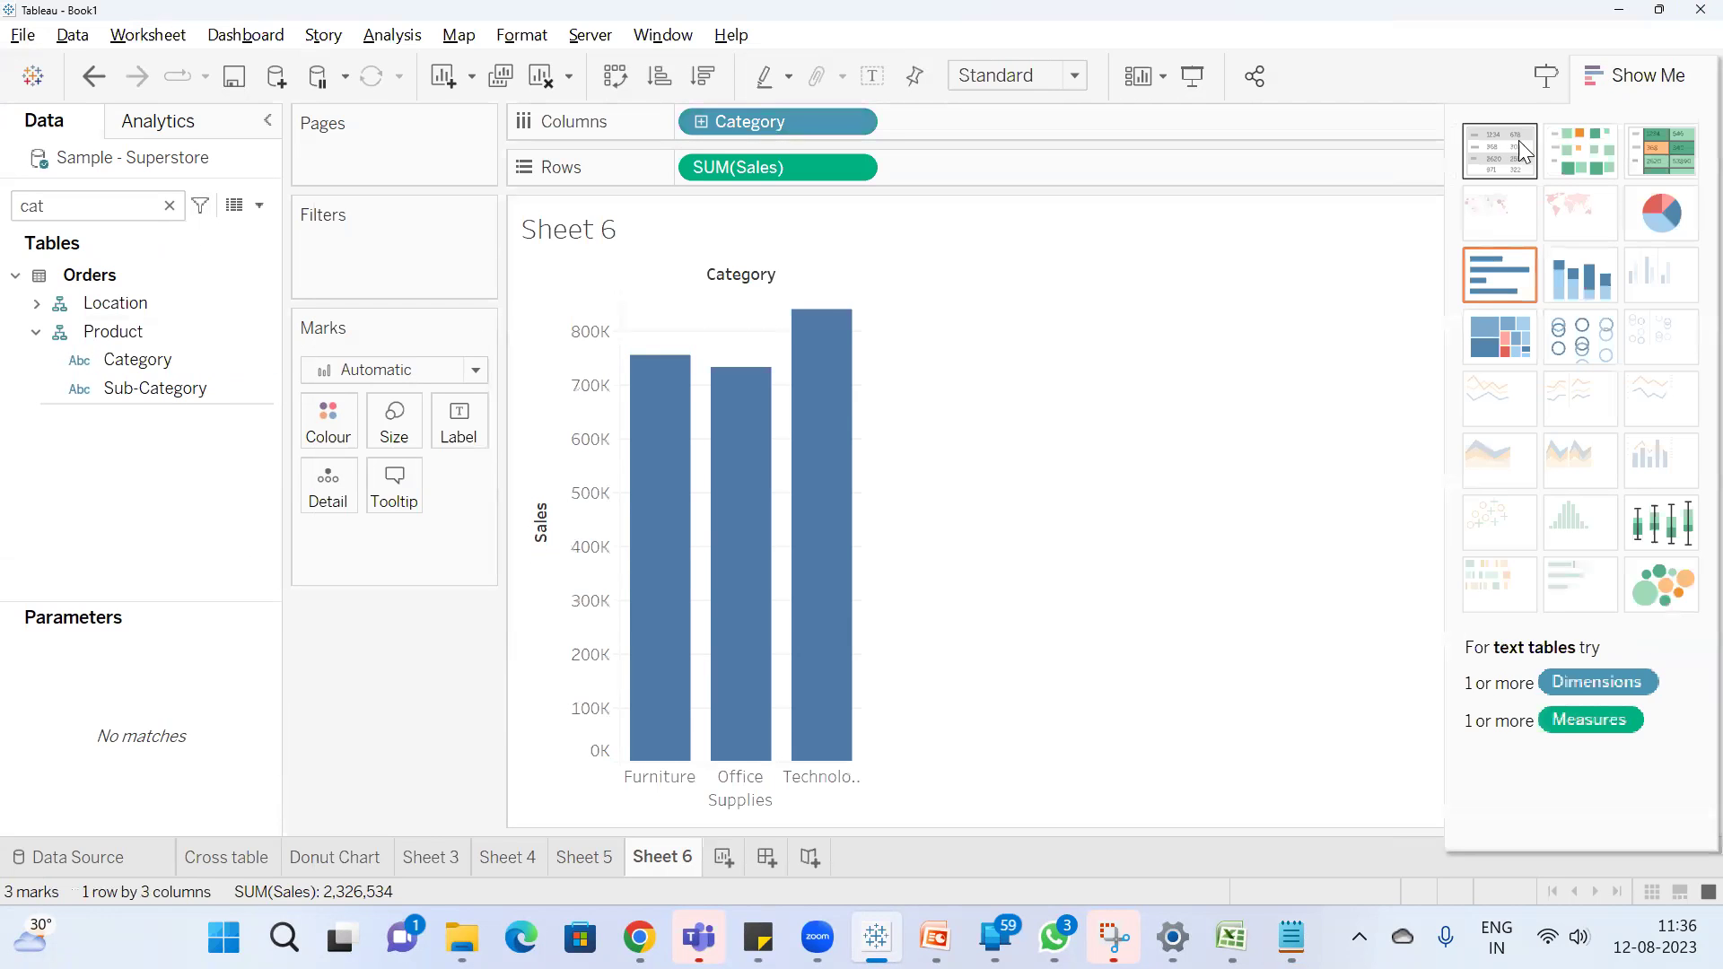
left_click(1519, 140)
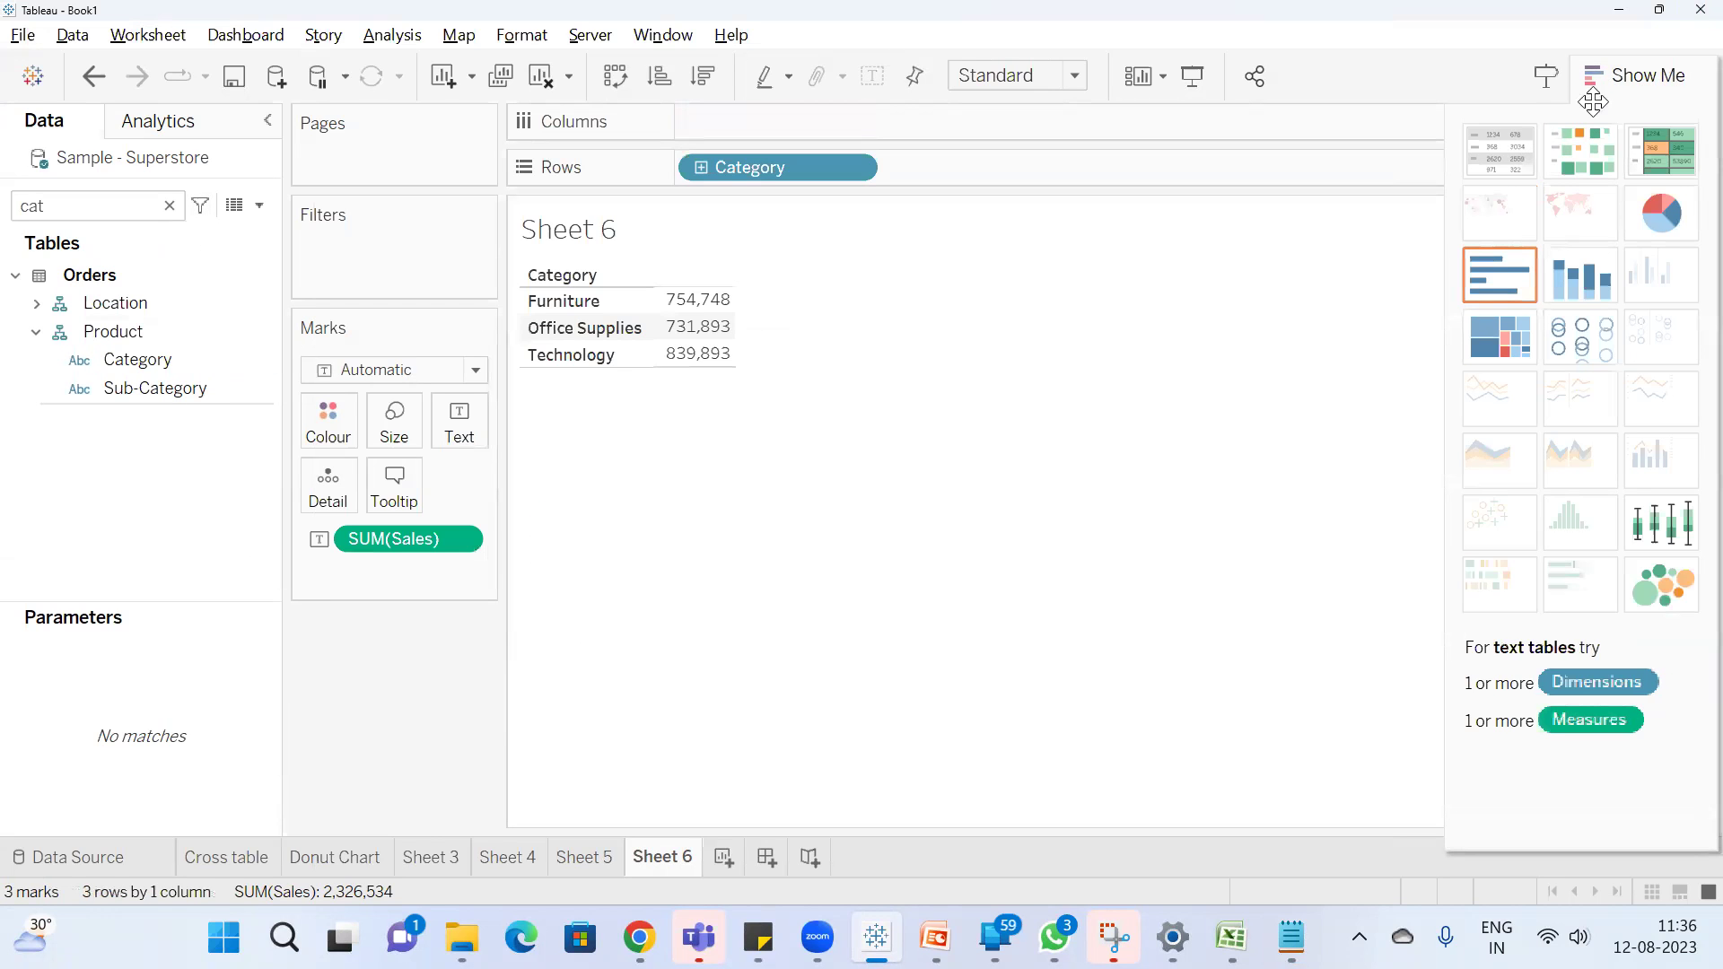
left_click(1648, 79)
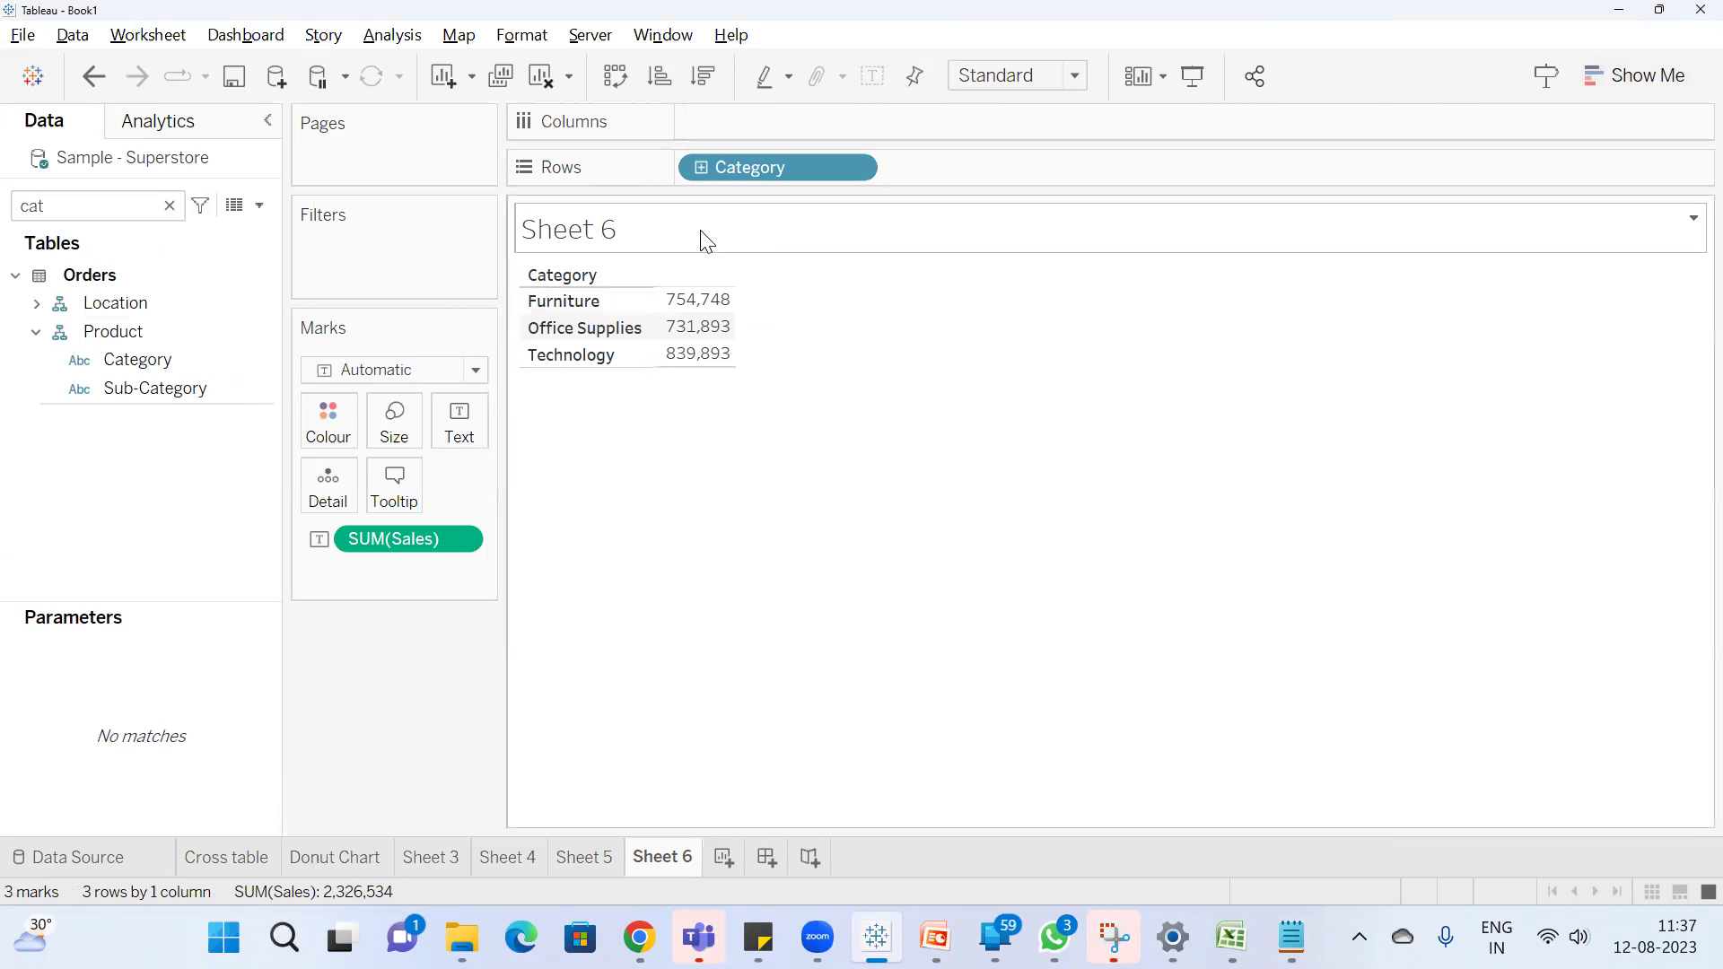
Replace Category on rows with State/Province and drill down to City, leaving the field search cleared
left_click(68, 204)
key("BackSpace")
key("BackSpace")
key("BackSpace")
type("stt")
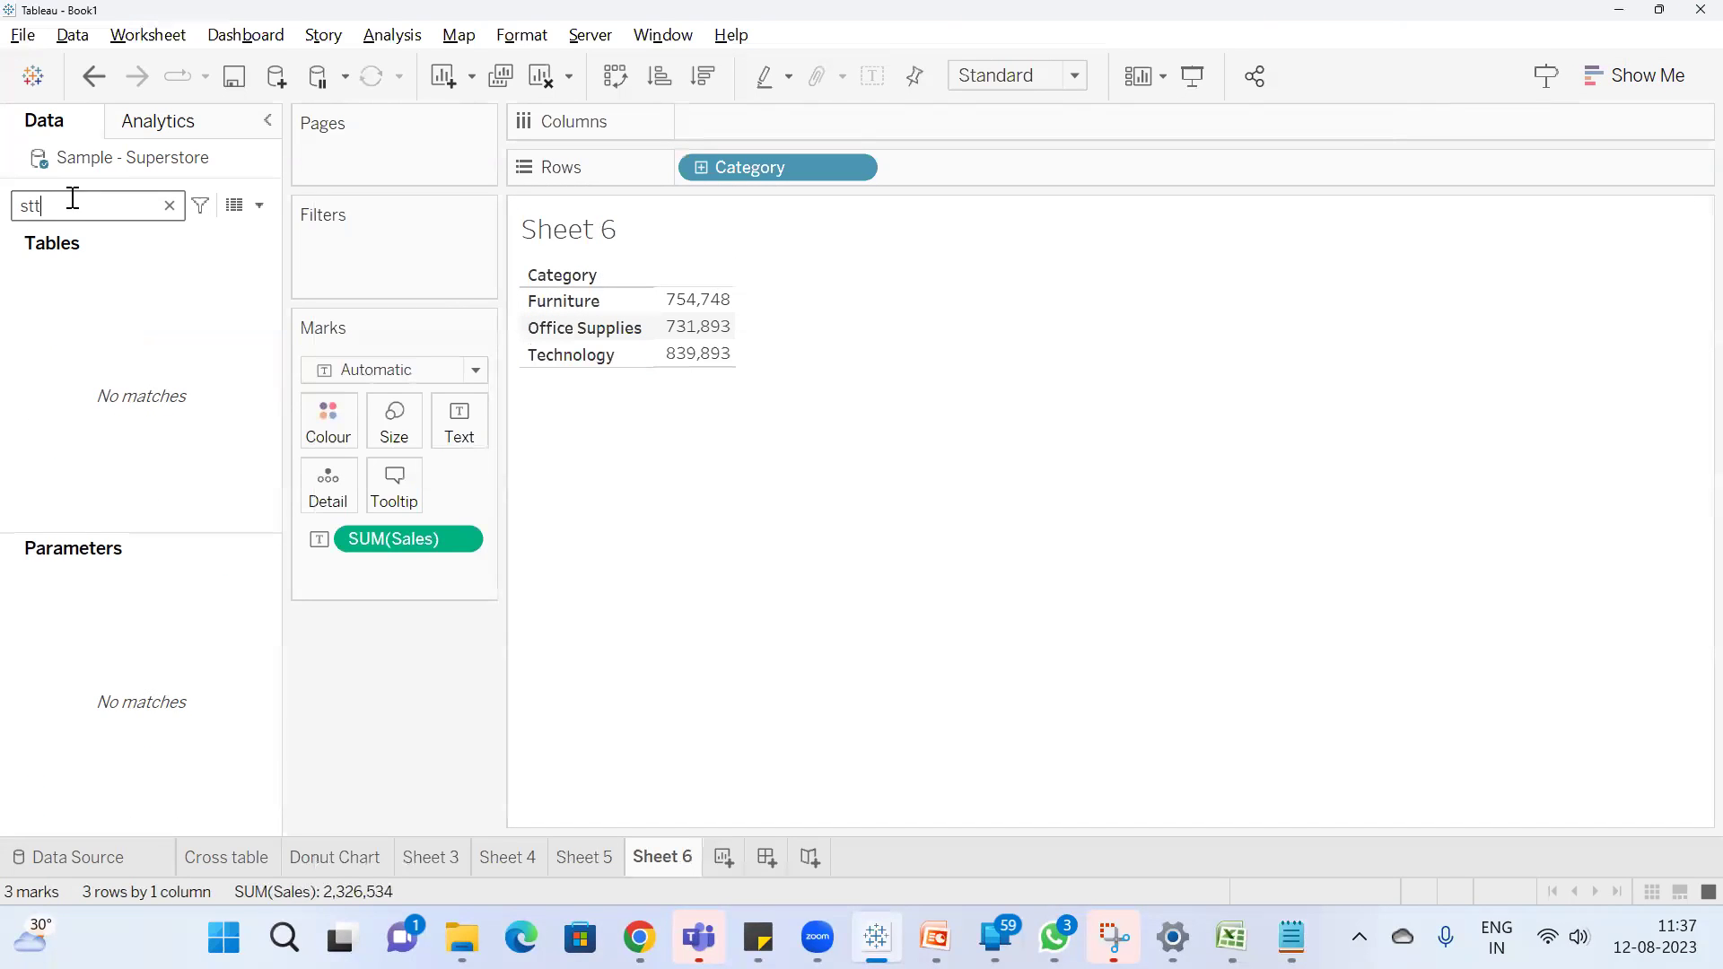
key("BackSpace")
type("at")
left_click_drag(180, 334, 742, 174)
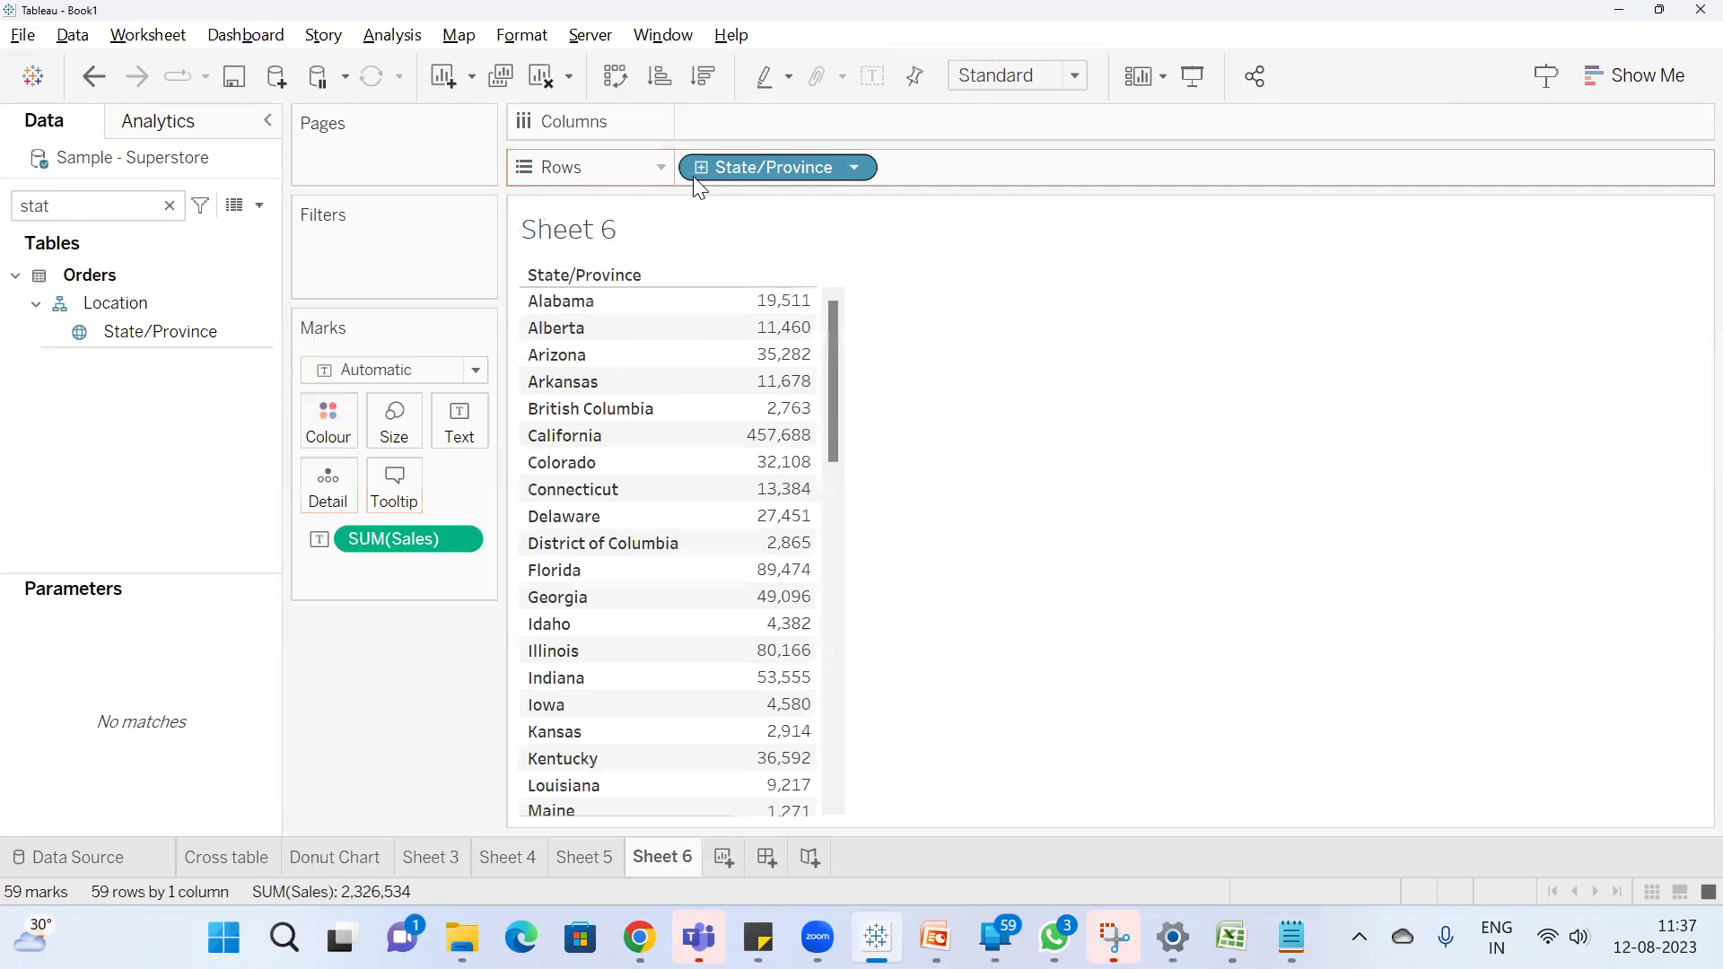
left_click(700, 168)
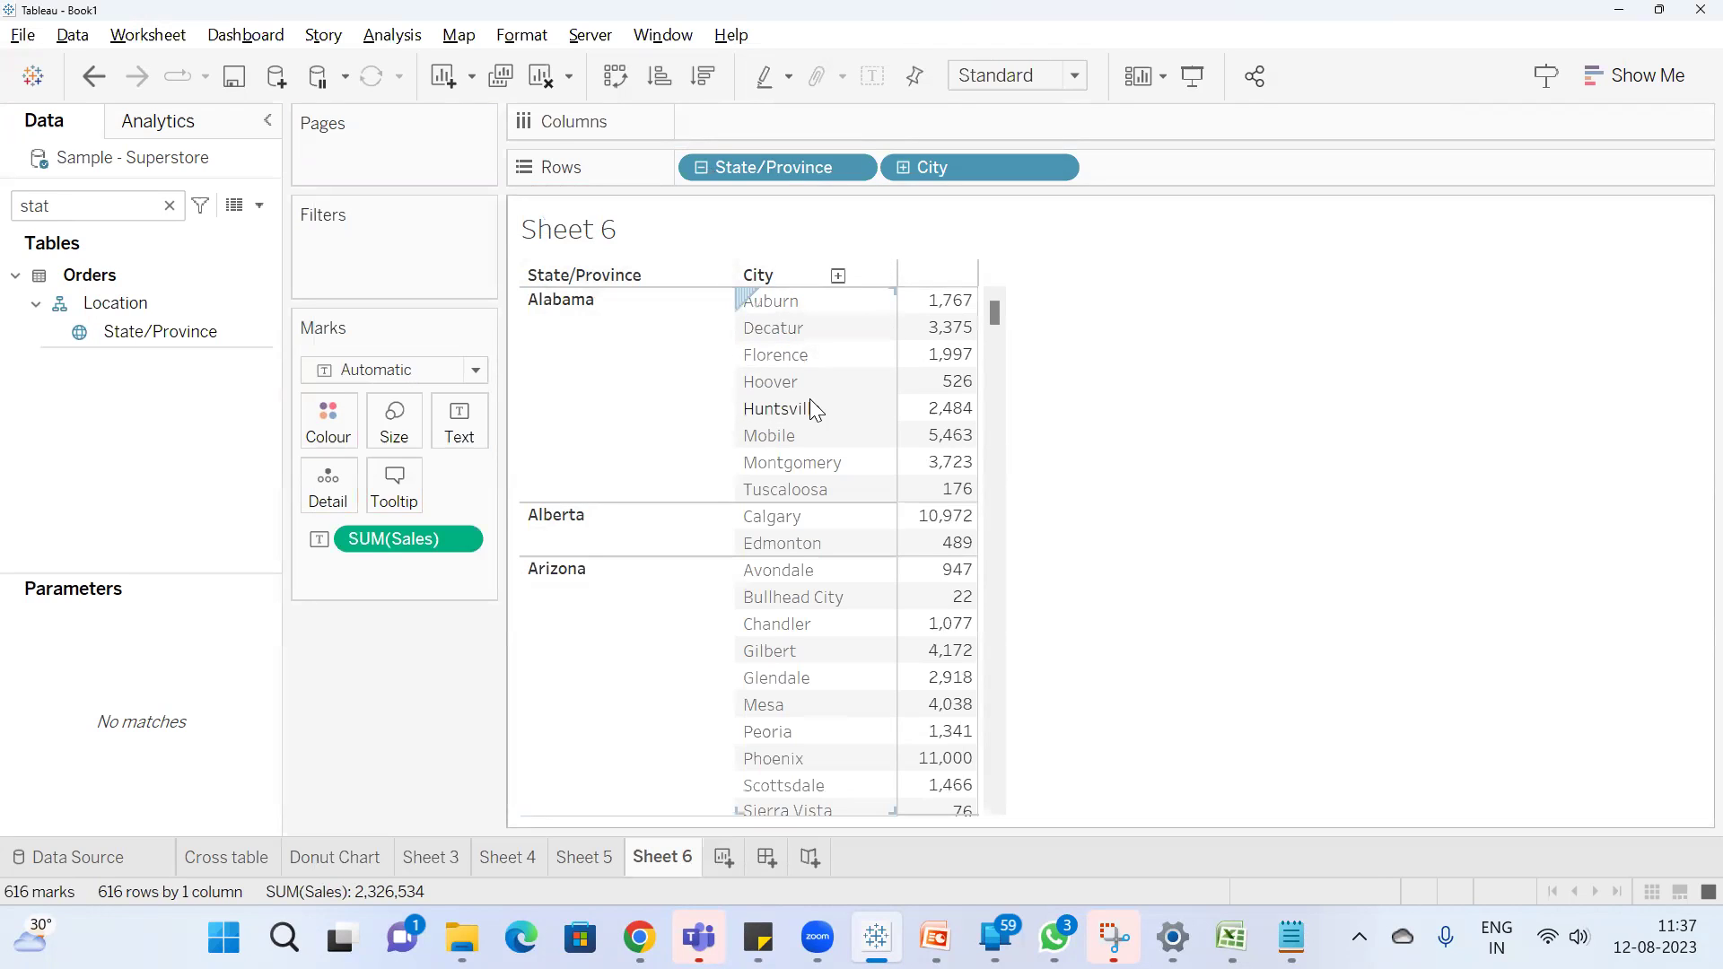
left_click(168, 205)
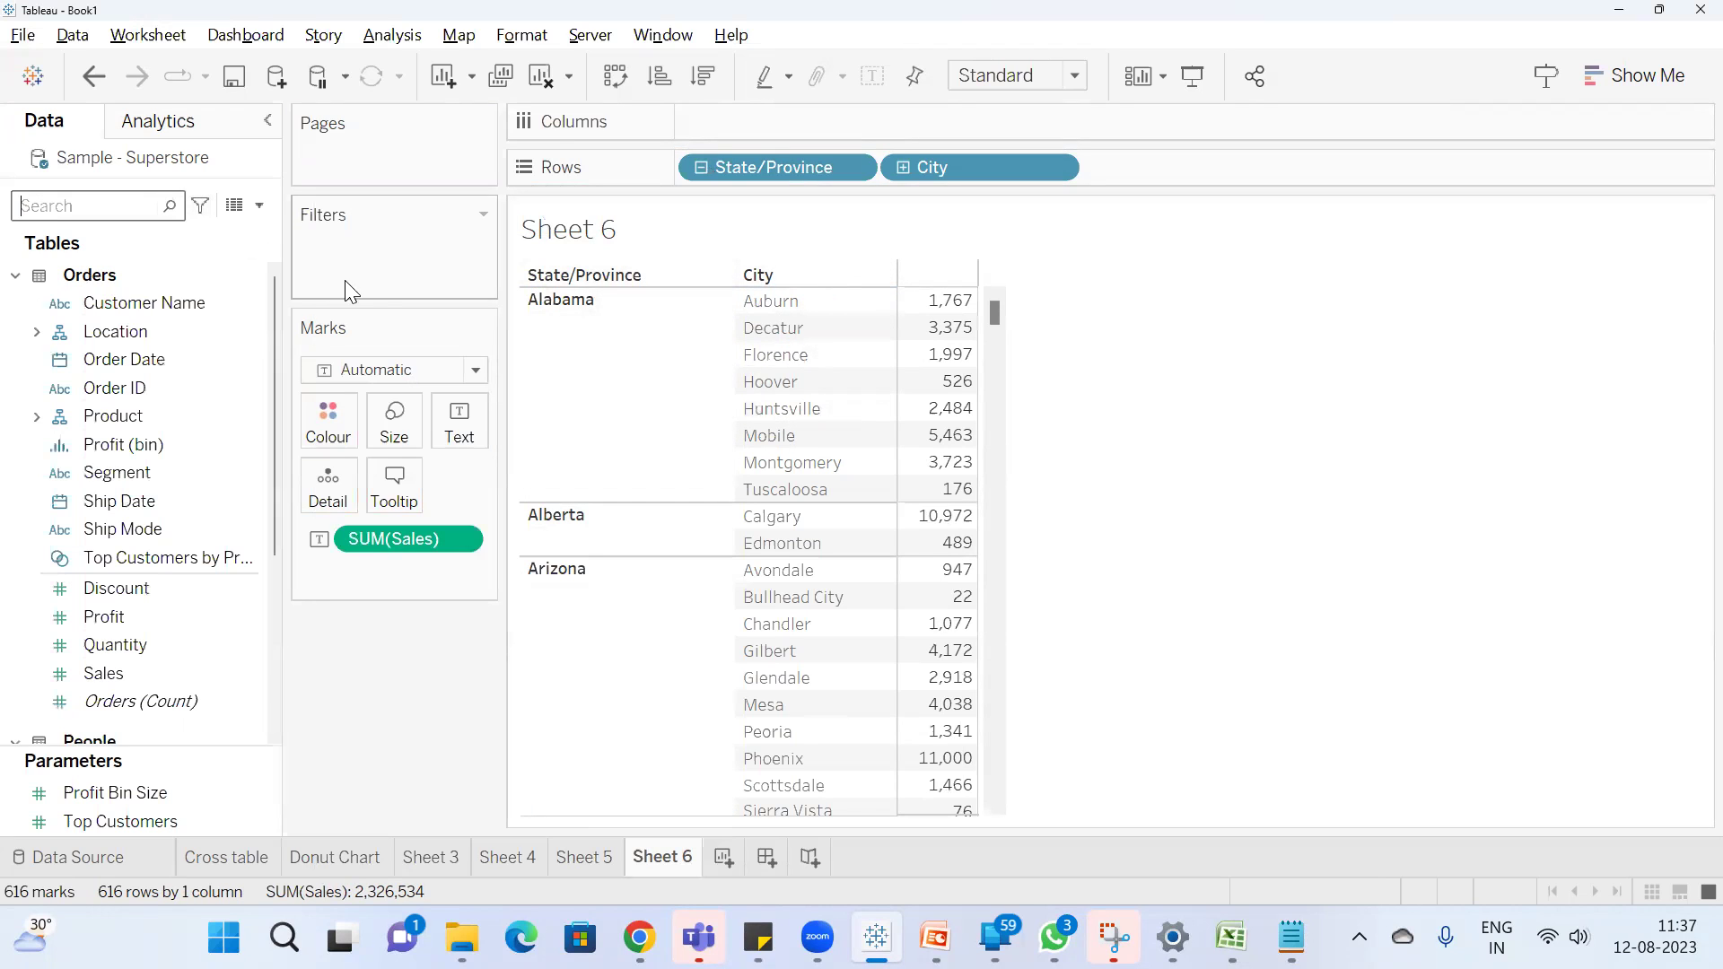
Create a calculated field with the formula { FIXED :SUM([Sales])}
left_click(259, 206)
left_click(158, 231)
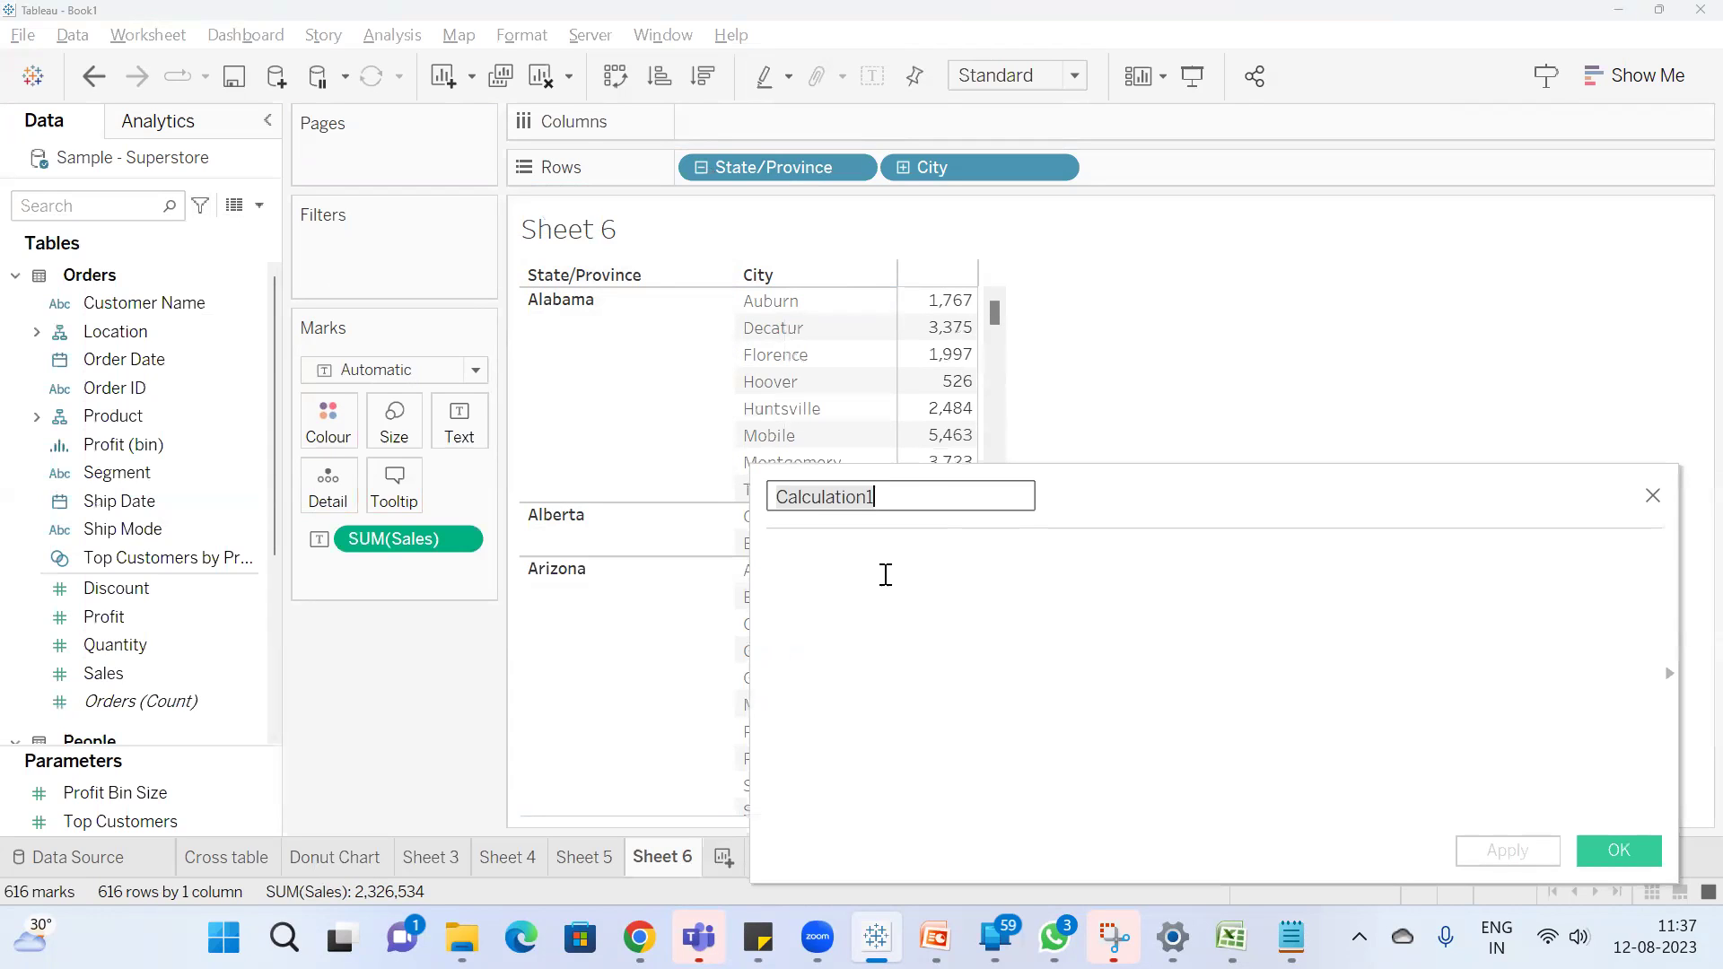
left_click(886, 574)
type("fix")
key("Return")
type(":sum")
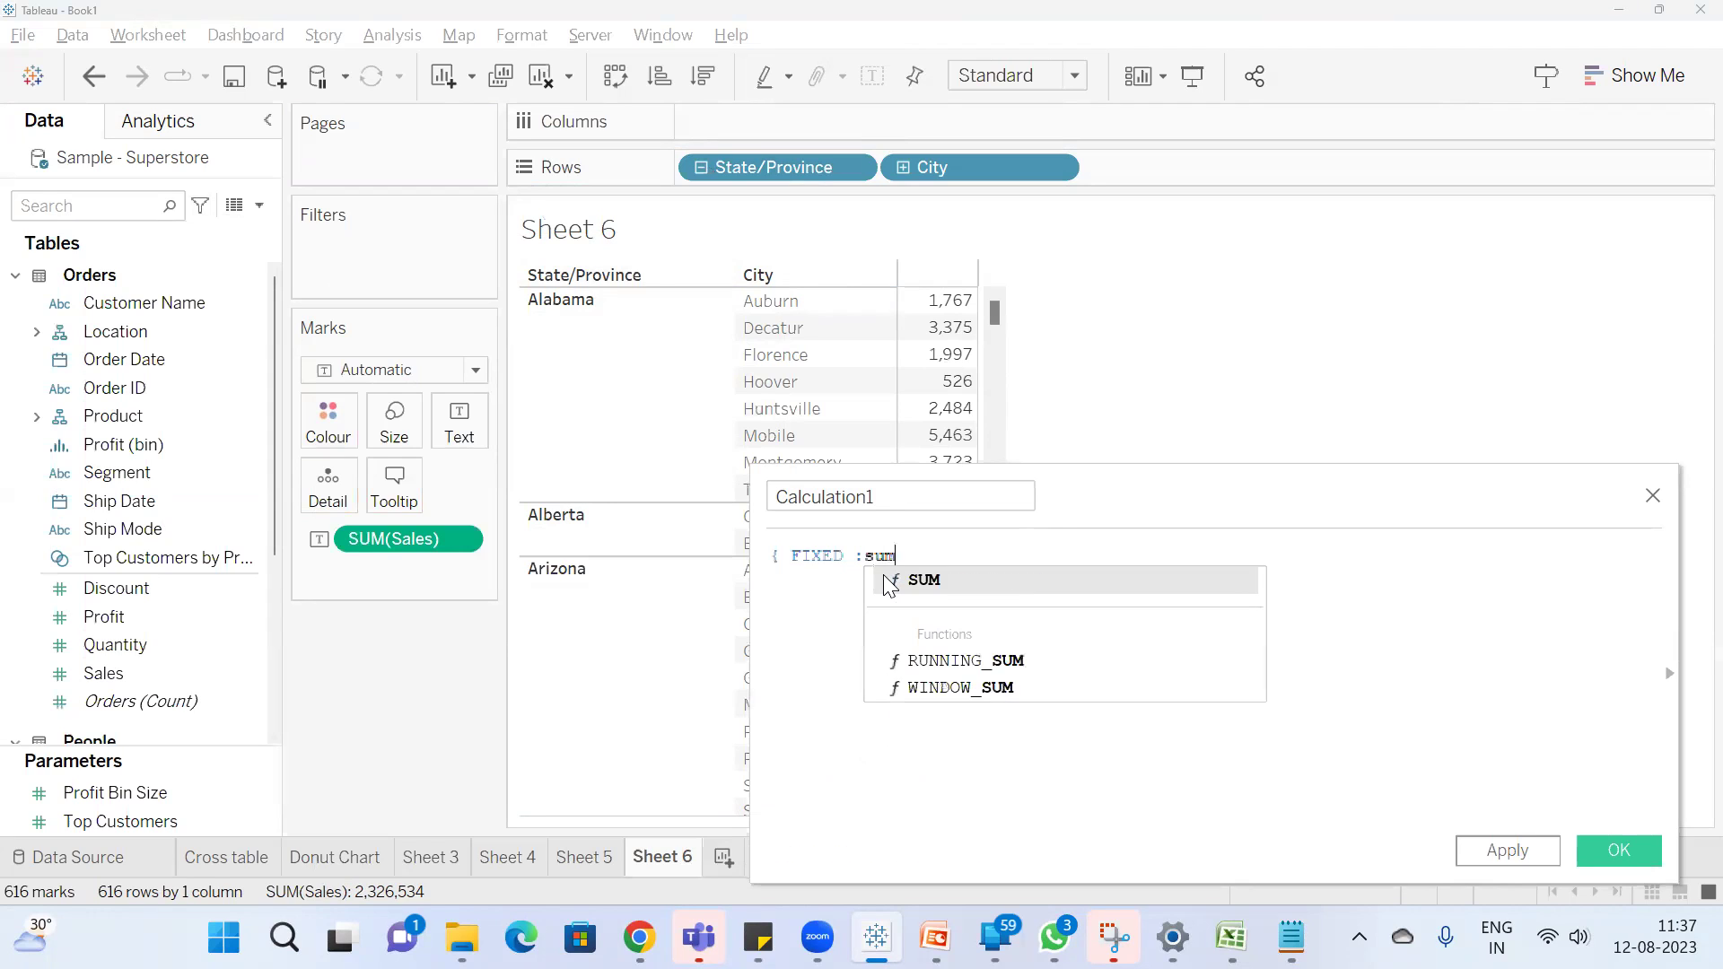
key("Return")
type("sal")
key("Return")
type(")")
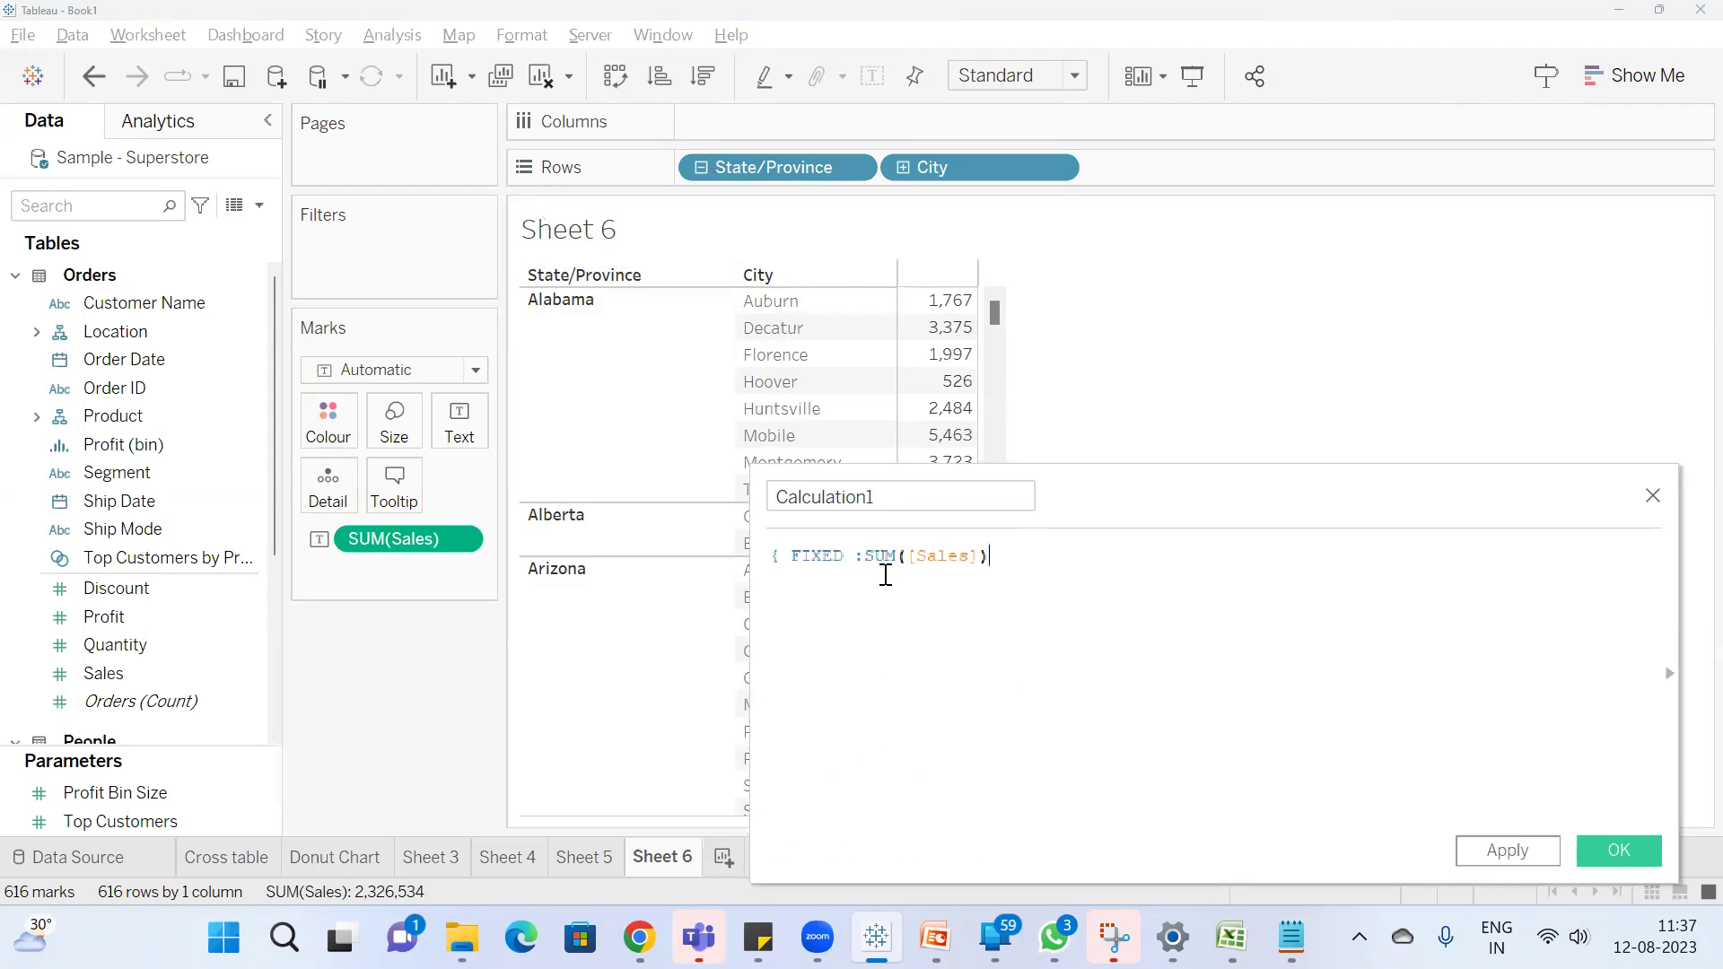
type("}")
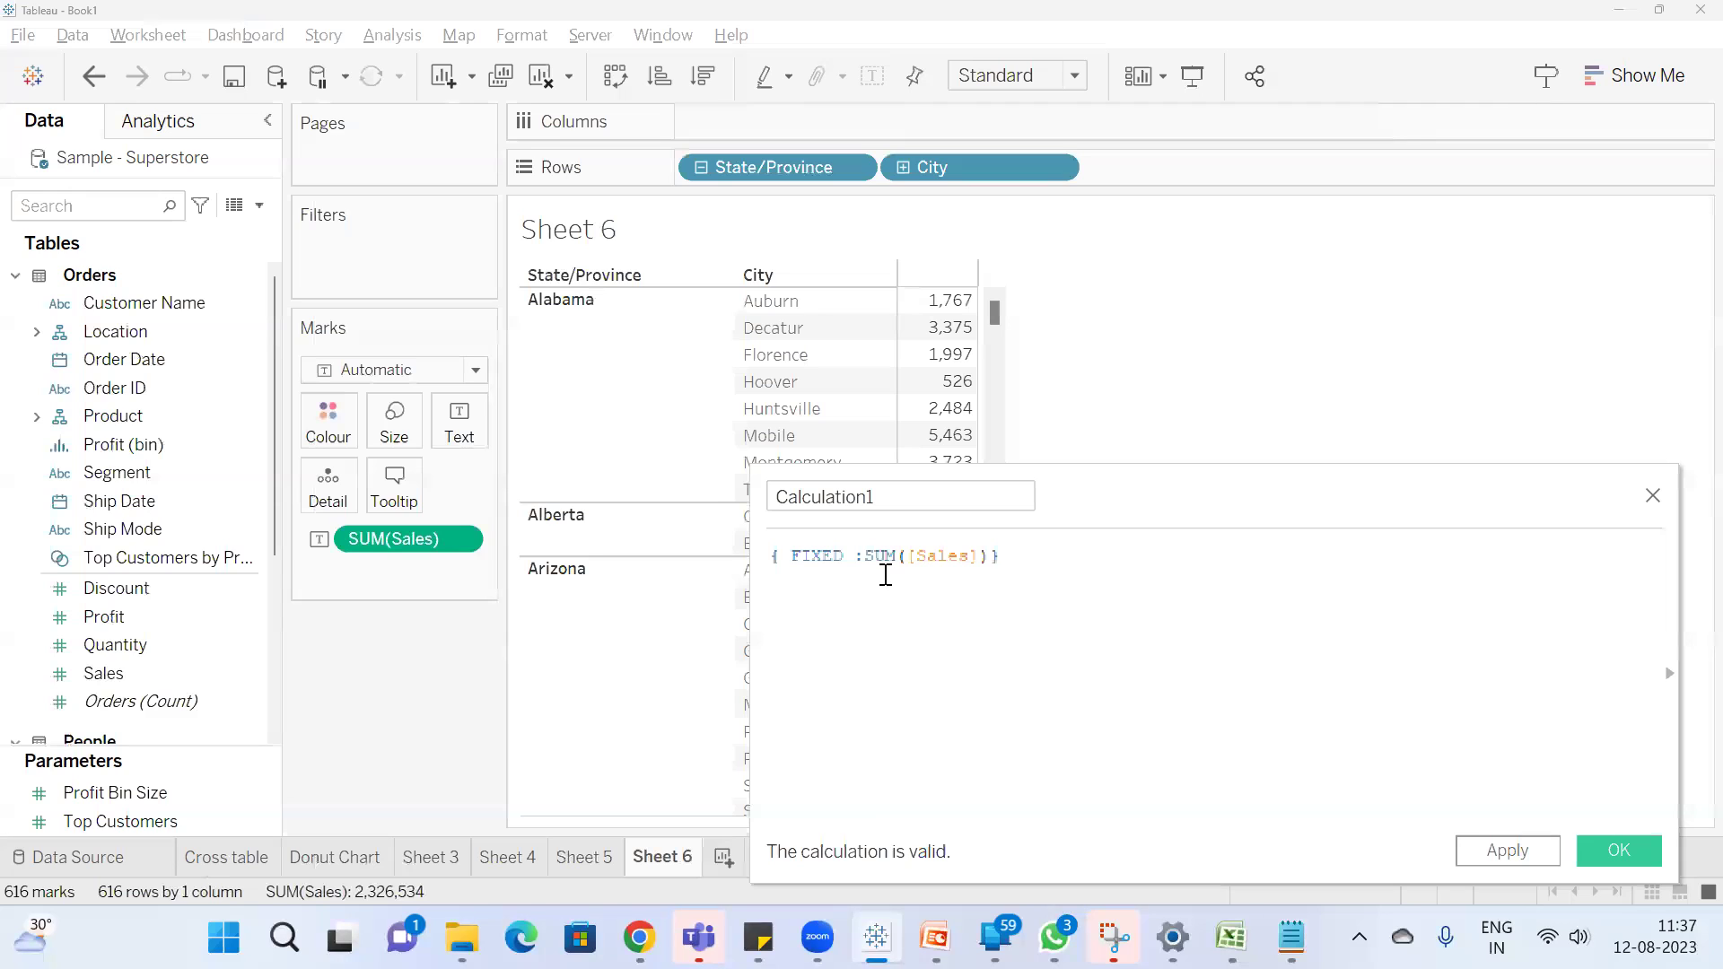
Switch to the LOD note in Notepad, insert blank lines above its first line and start a syntax line with "{Fixed"
left_click(1290, 938)
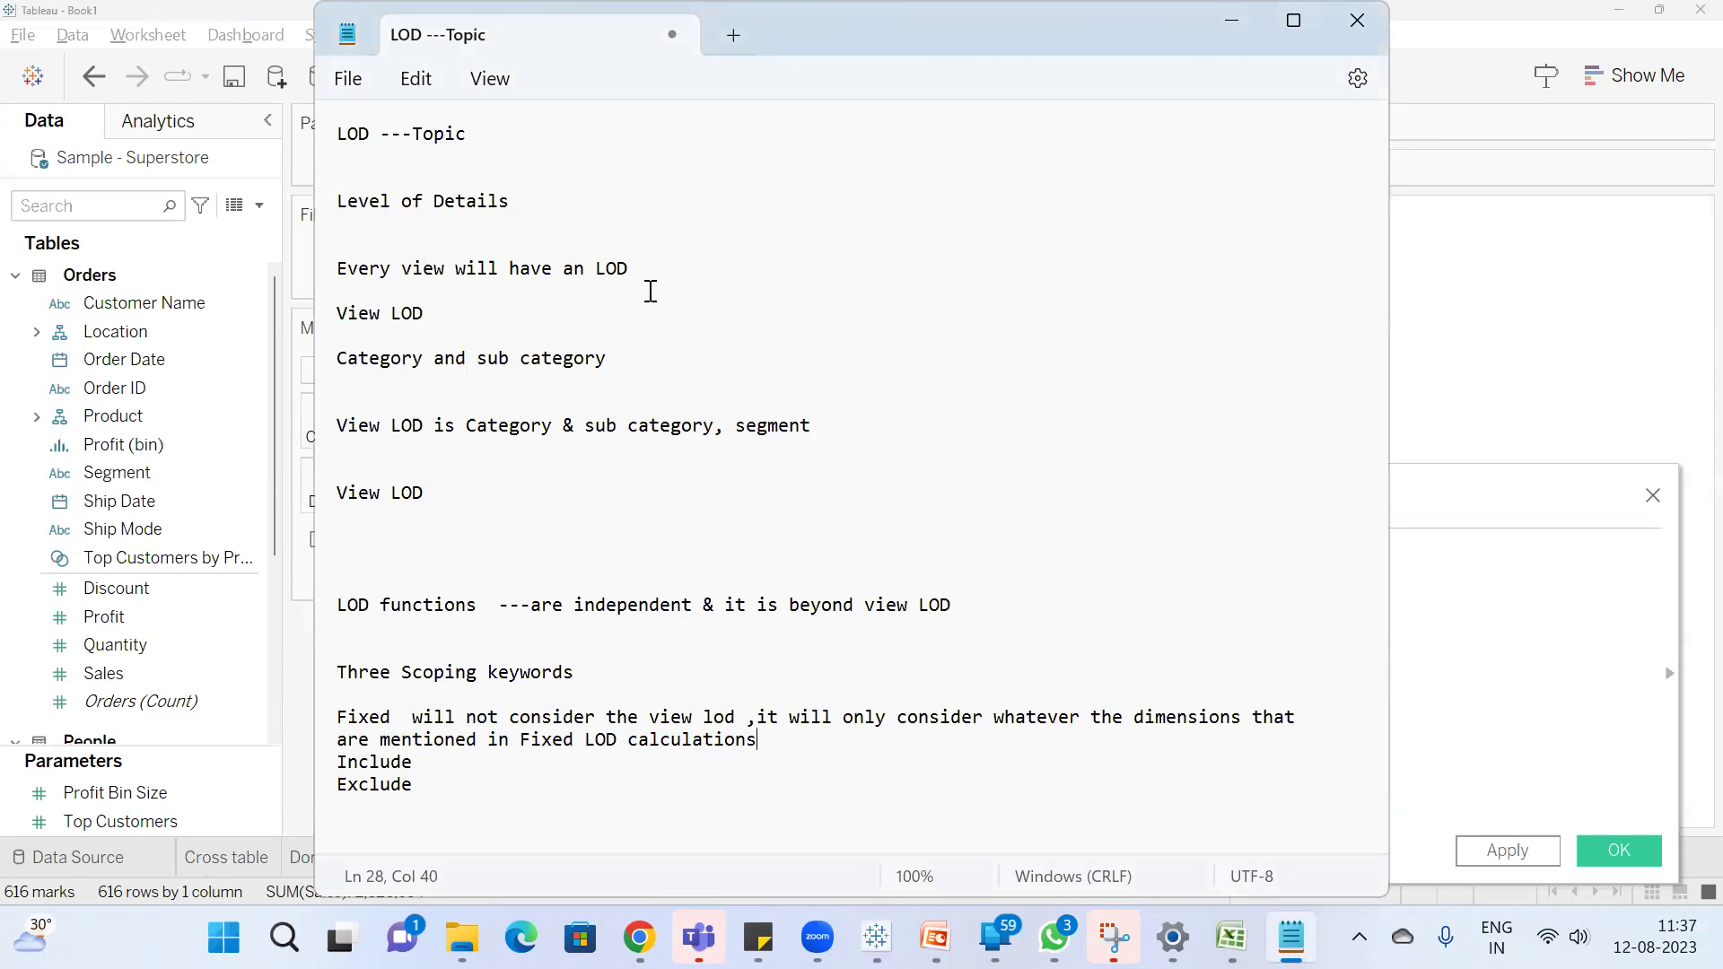
left_click(342, 120)
key("Return")
key("Return")
key("Return")
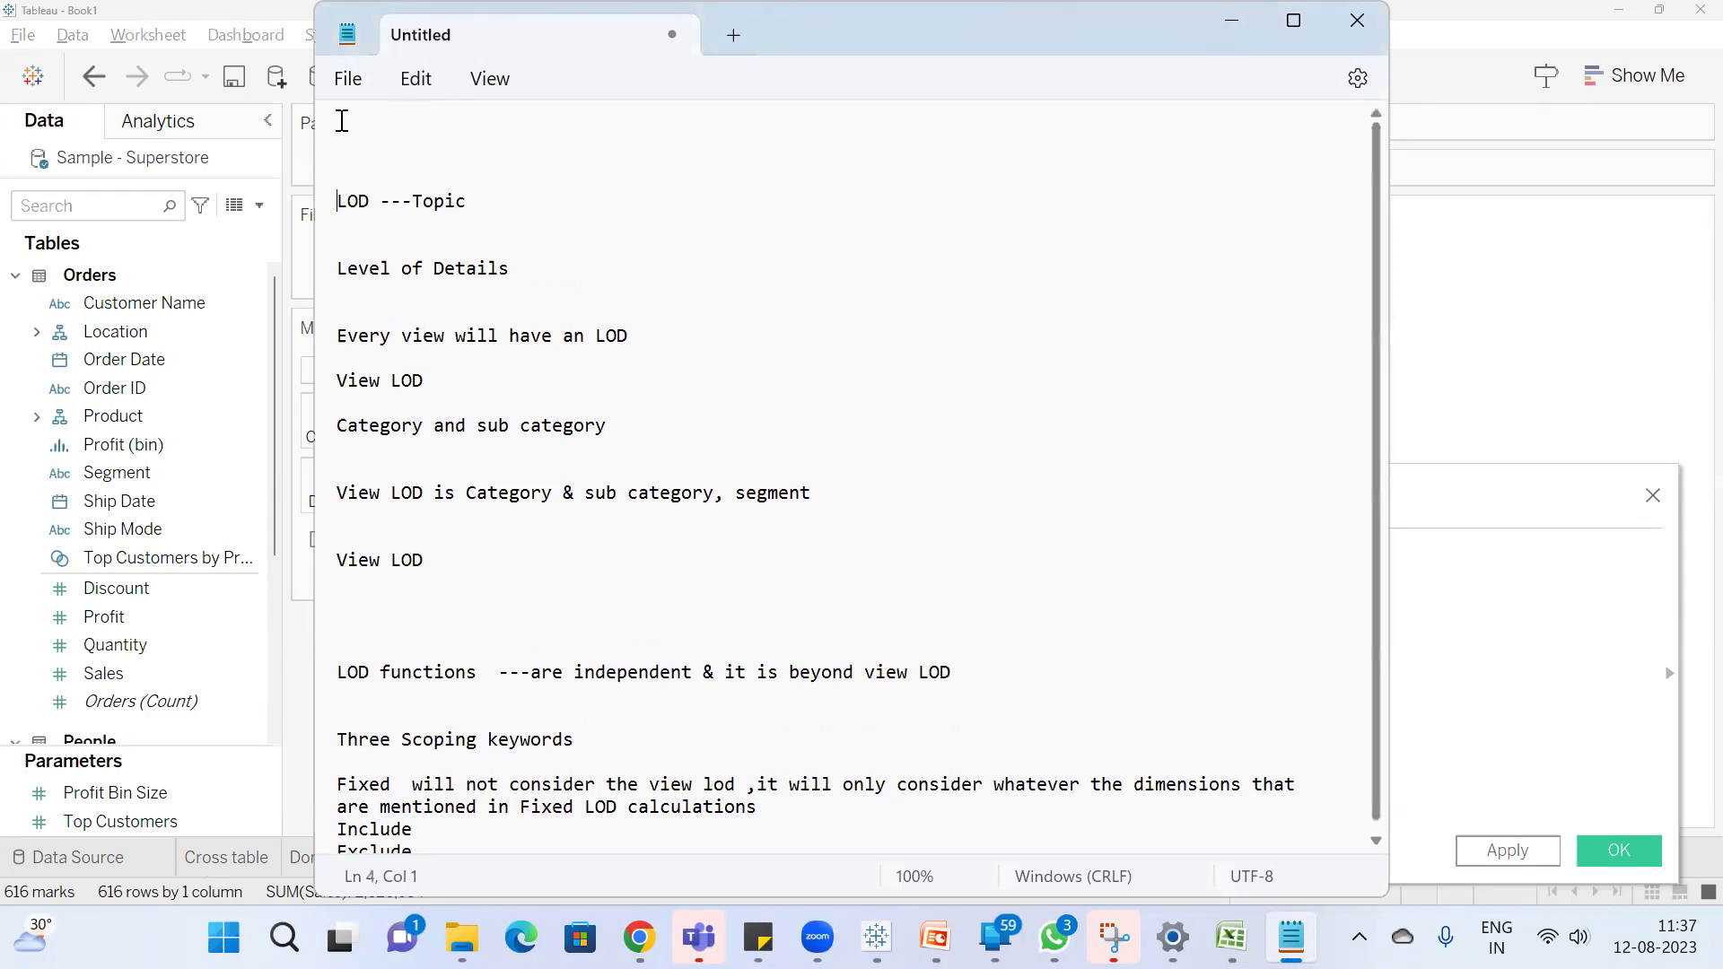
left_click(342, 120)
type("{Fixed")
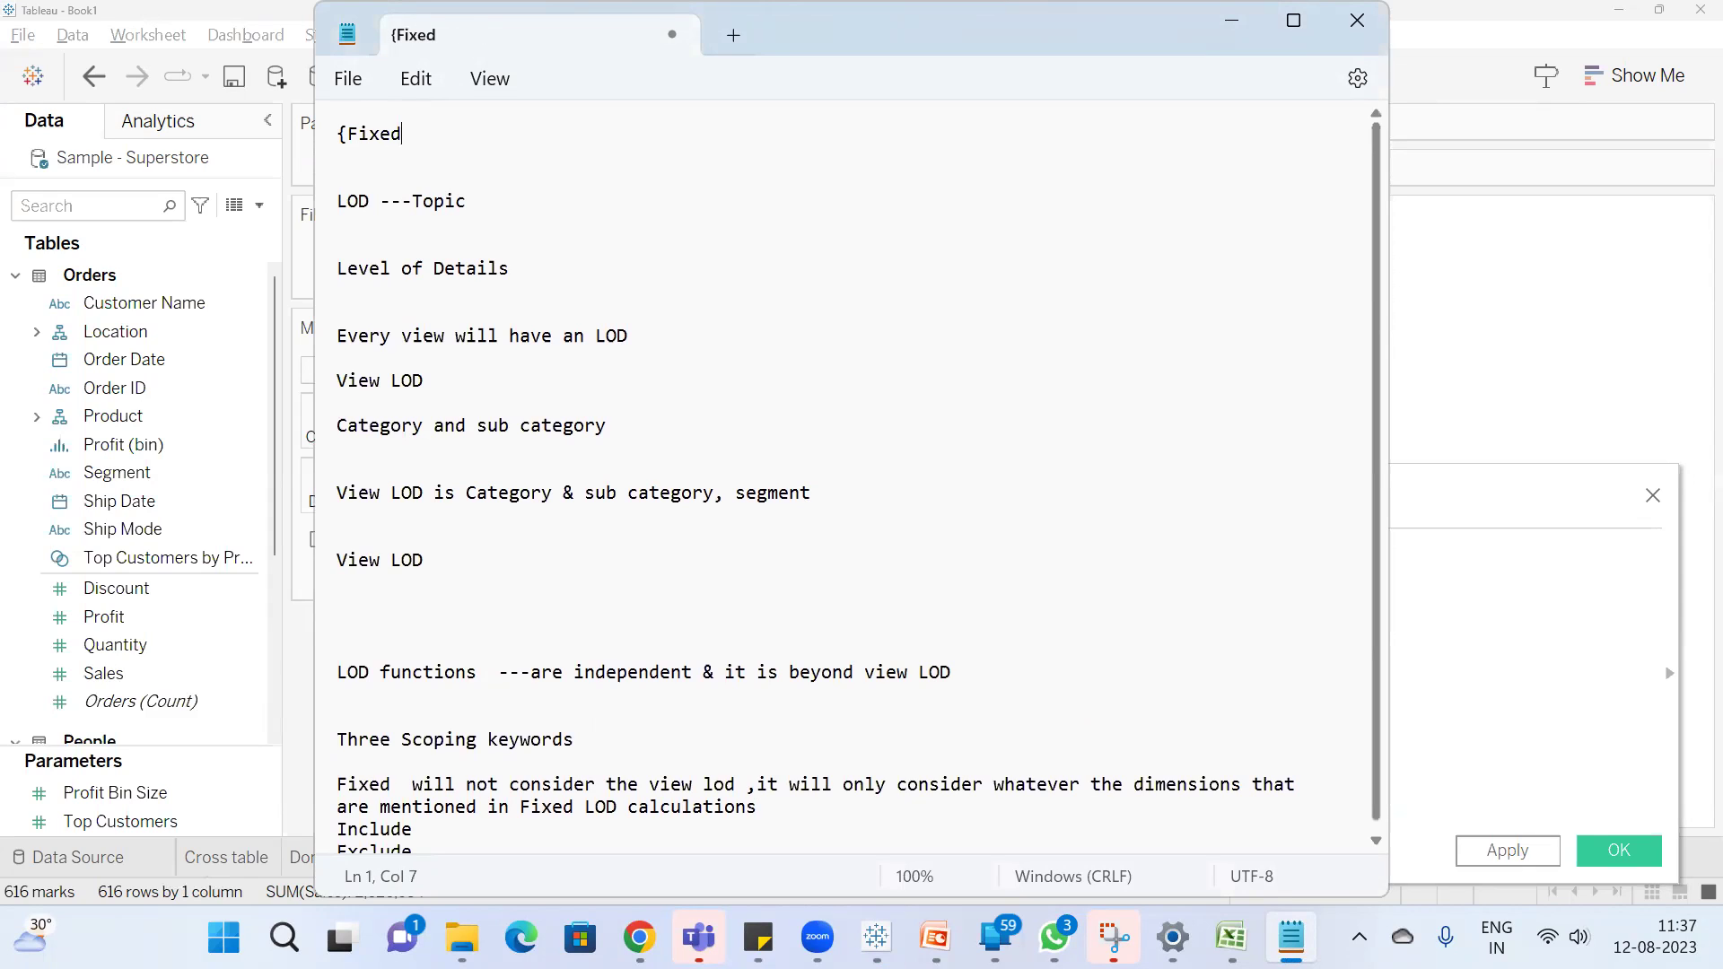
type("/include/exclude")
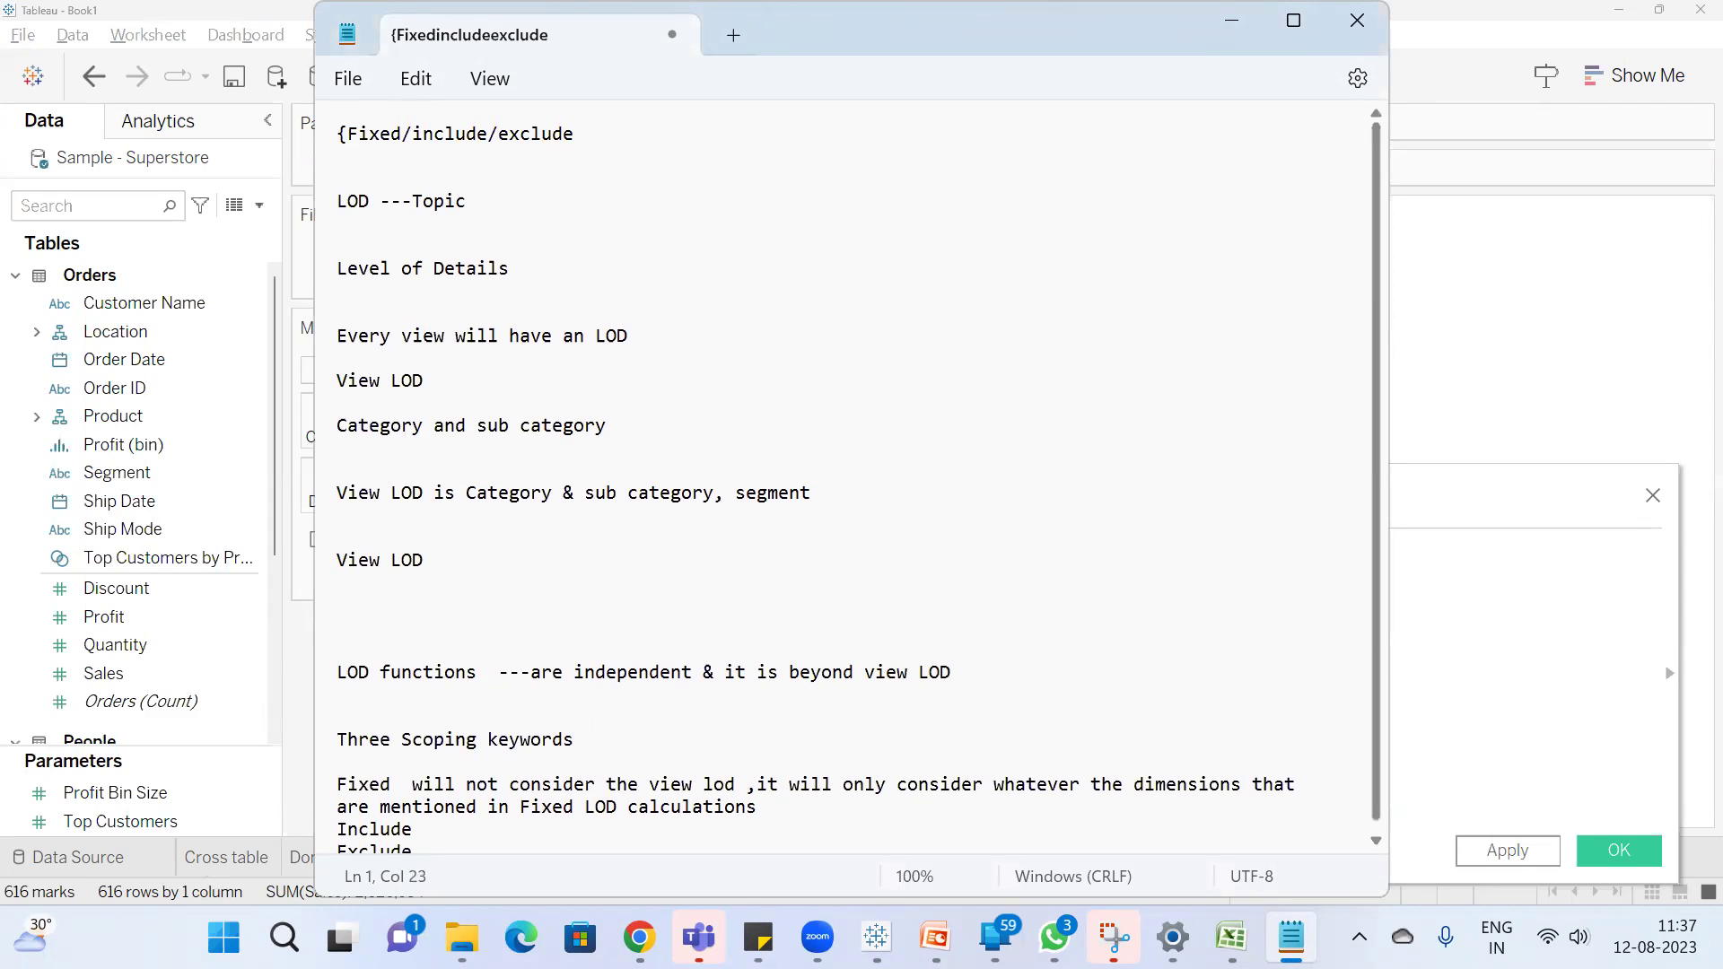
key("BackSpace")
key("BackSpace")
key("BackSpace")
key("BackSpace")
key("BackSpace")
key("BackSpace")
key("BackSpace")
key("BackSpace")
key("BackSpace")
key("BackSpace")
key("BackSpace")
key("BackSpace")
key("BackSpace")
key("BackSpace")
key("BackSpace")
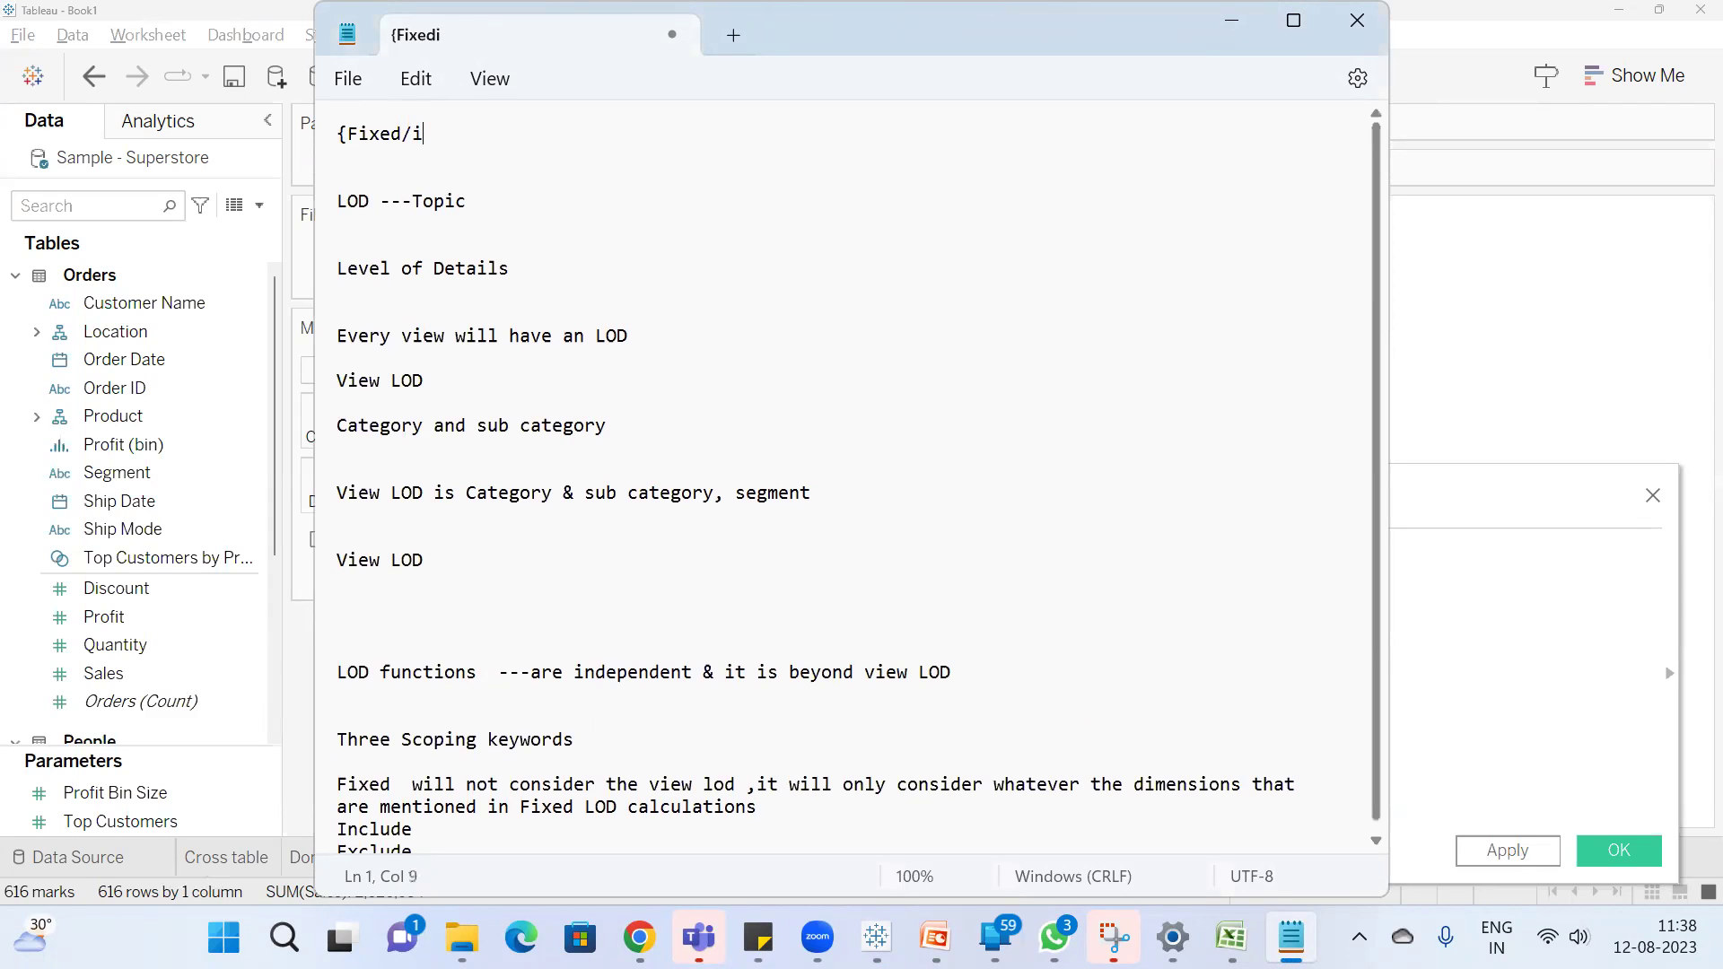
key("BackSpace")
Continue the syntax line after "{Fixed" with "[Dimension1],[Dimension2]"
type("[Dimension)")
key("BackSpace")
type("1,]")
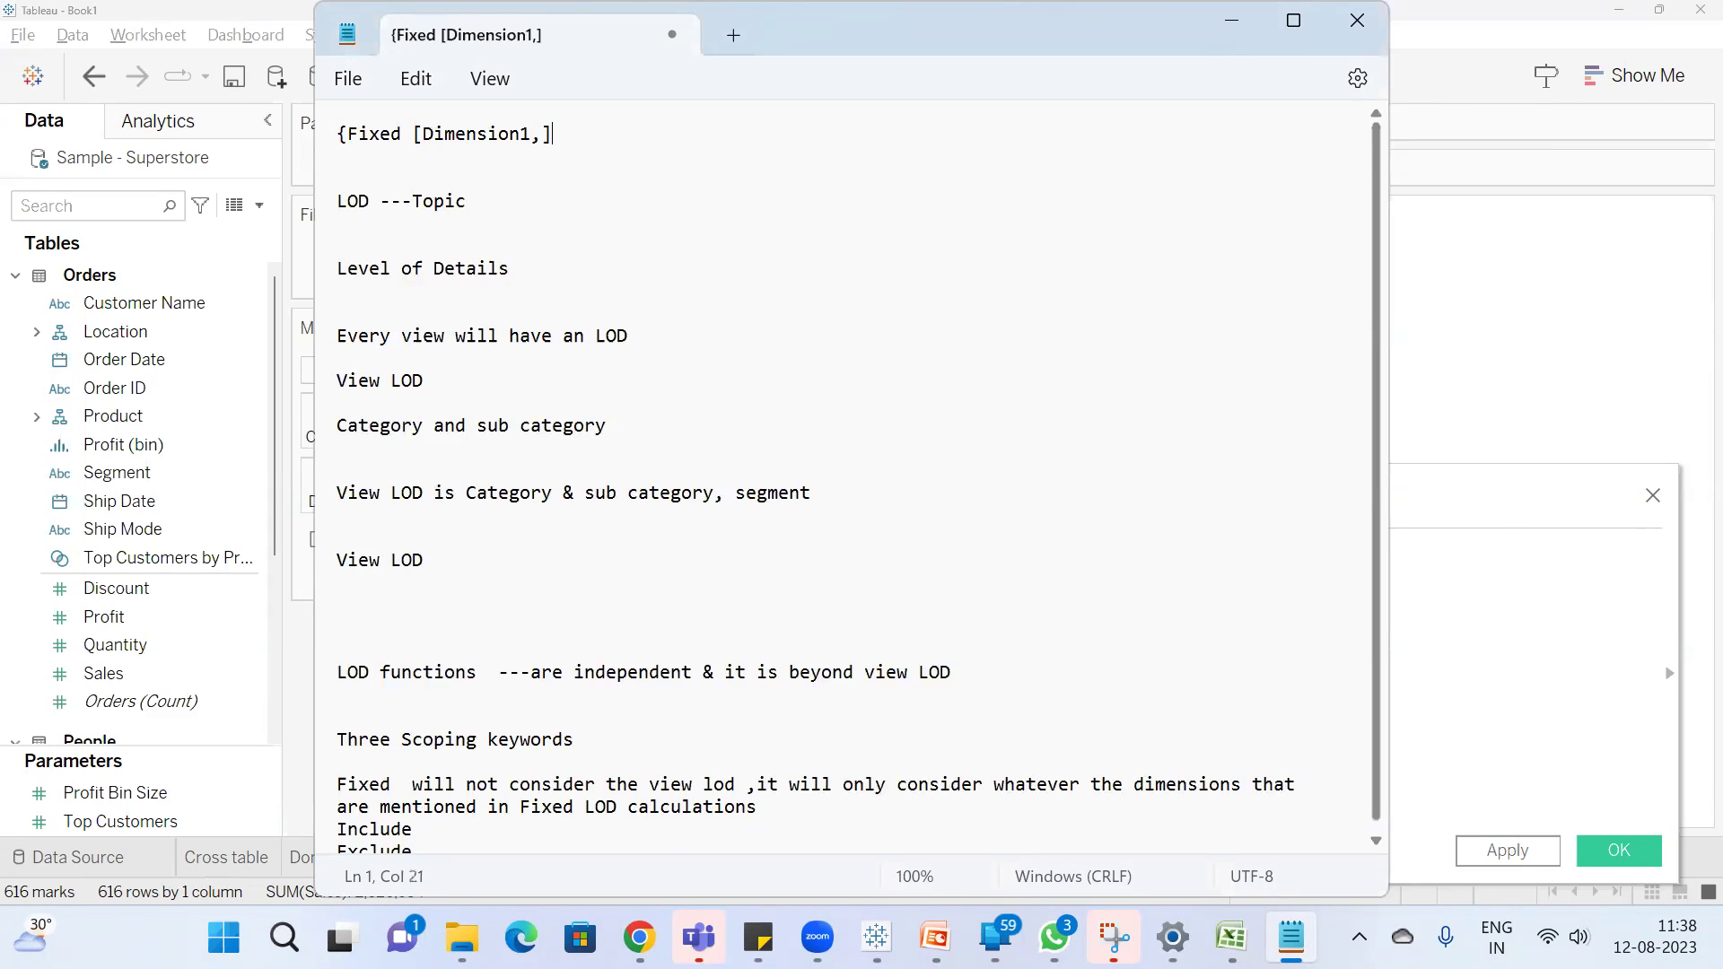
key("BackSpace")
key("BackSpace")
type("],")
type("[Dim")
type("ension")
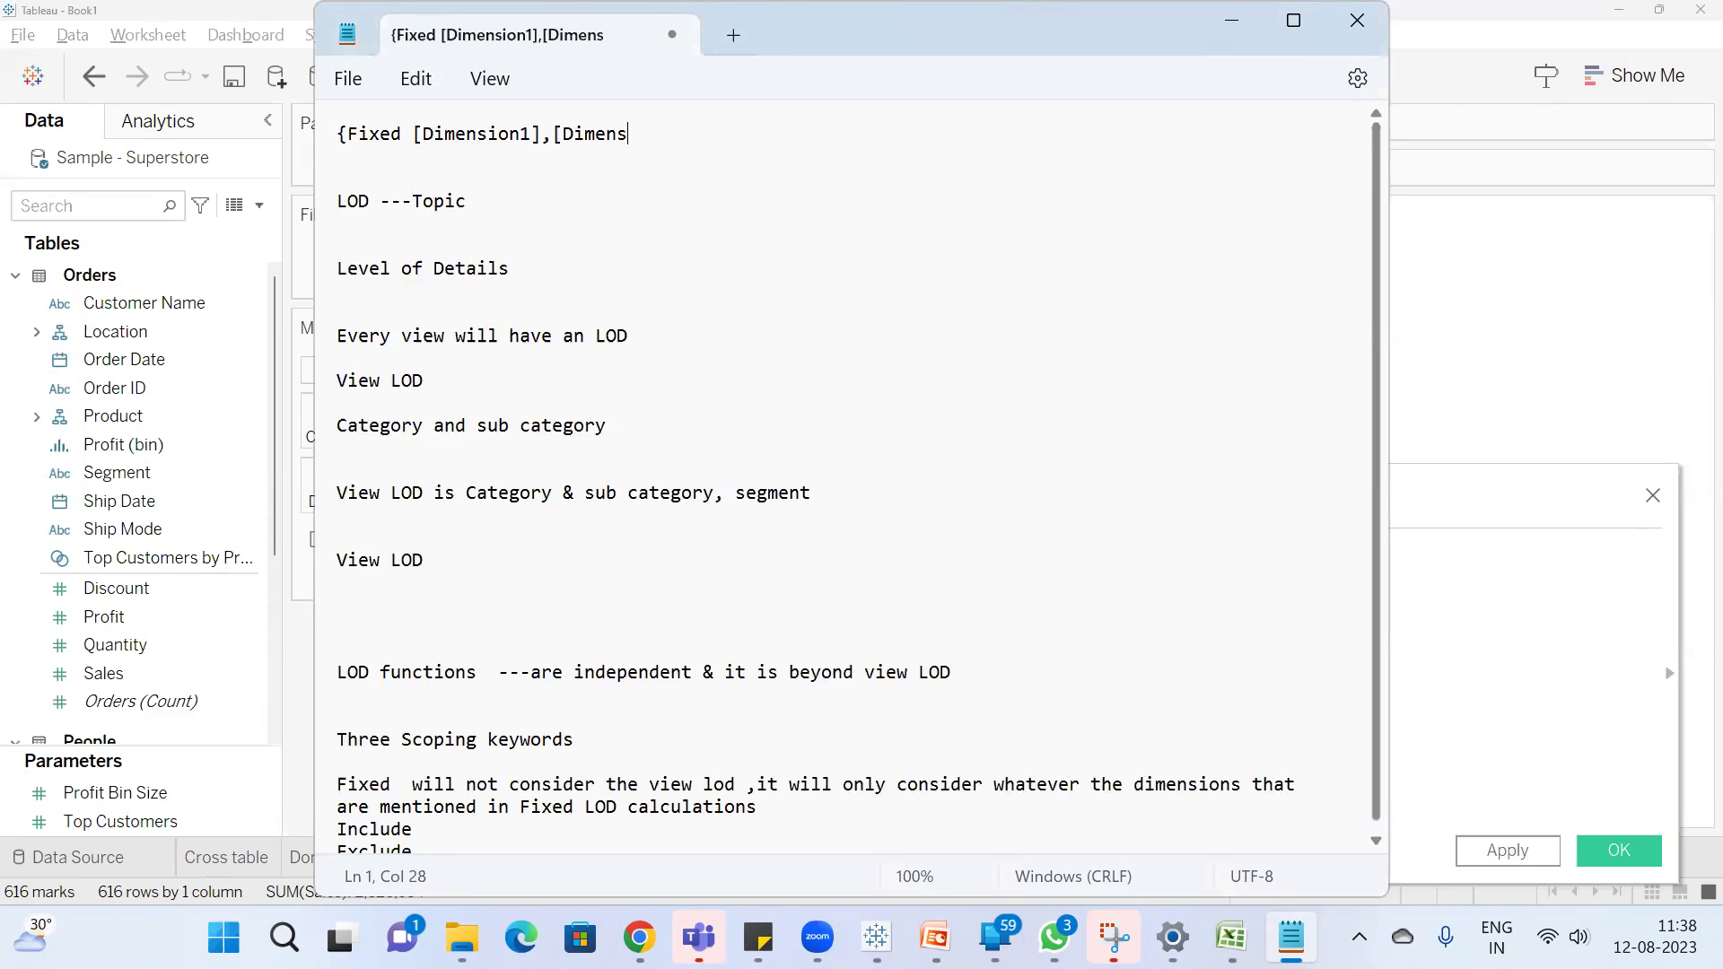
type("2")
Extend the syntax line with the aggregation ":sum(measure)"
type("gr")
type("easure")
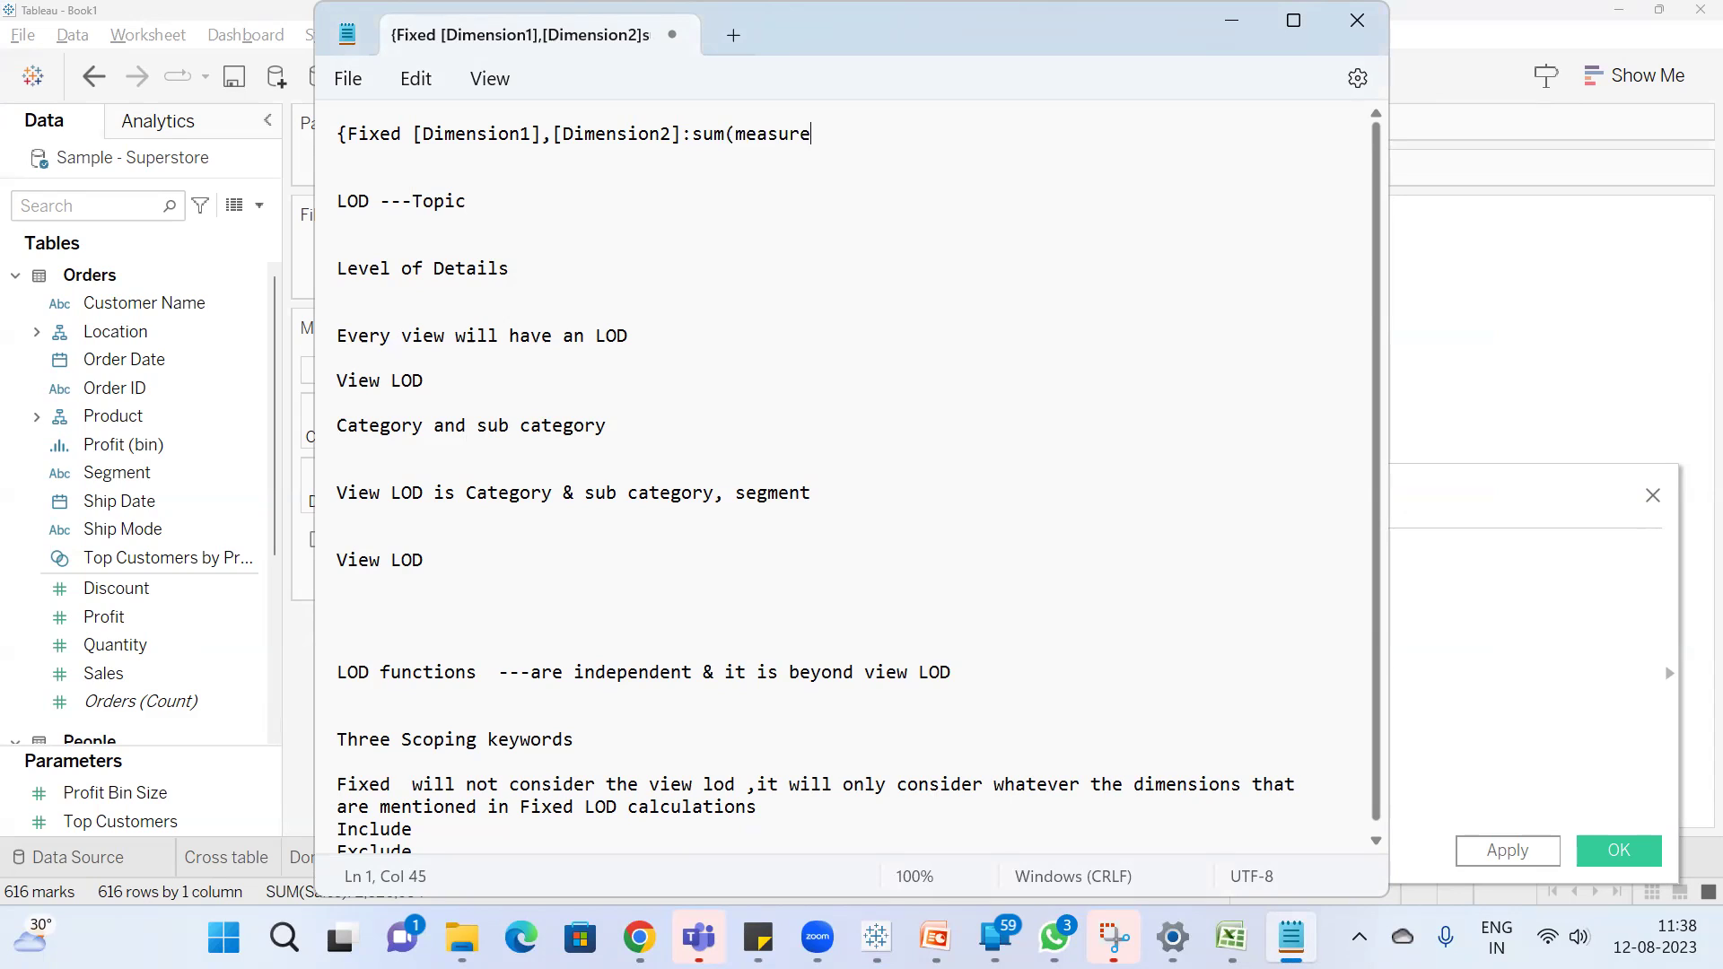
key("BackSpace")
key("BackSpace")
key("BackSpace")
type("aure")
key("BackSpace")
key("BackSpace")
type("sure")
Add "/count(Dimension)" to the syntax line, remove it again, close the expression with "}" and highlight its two dimensions
type("count")
type("(Dimension")
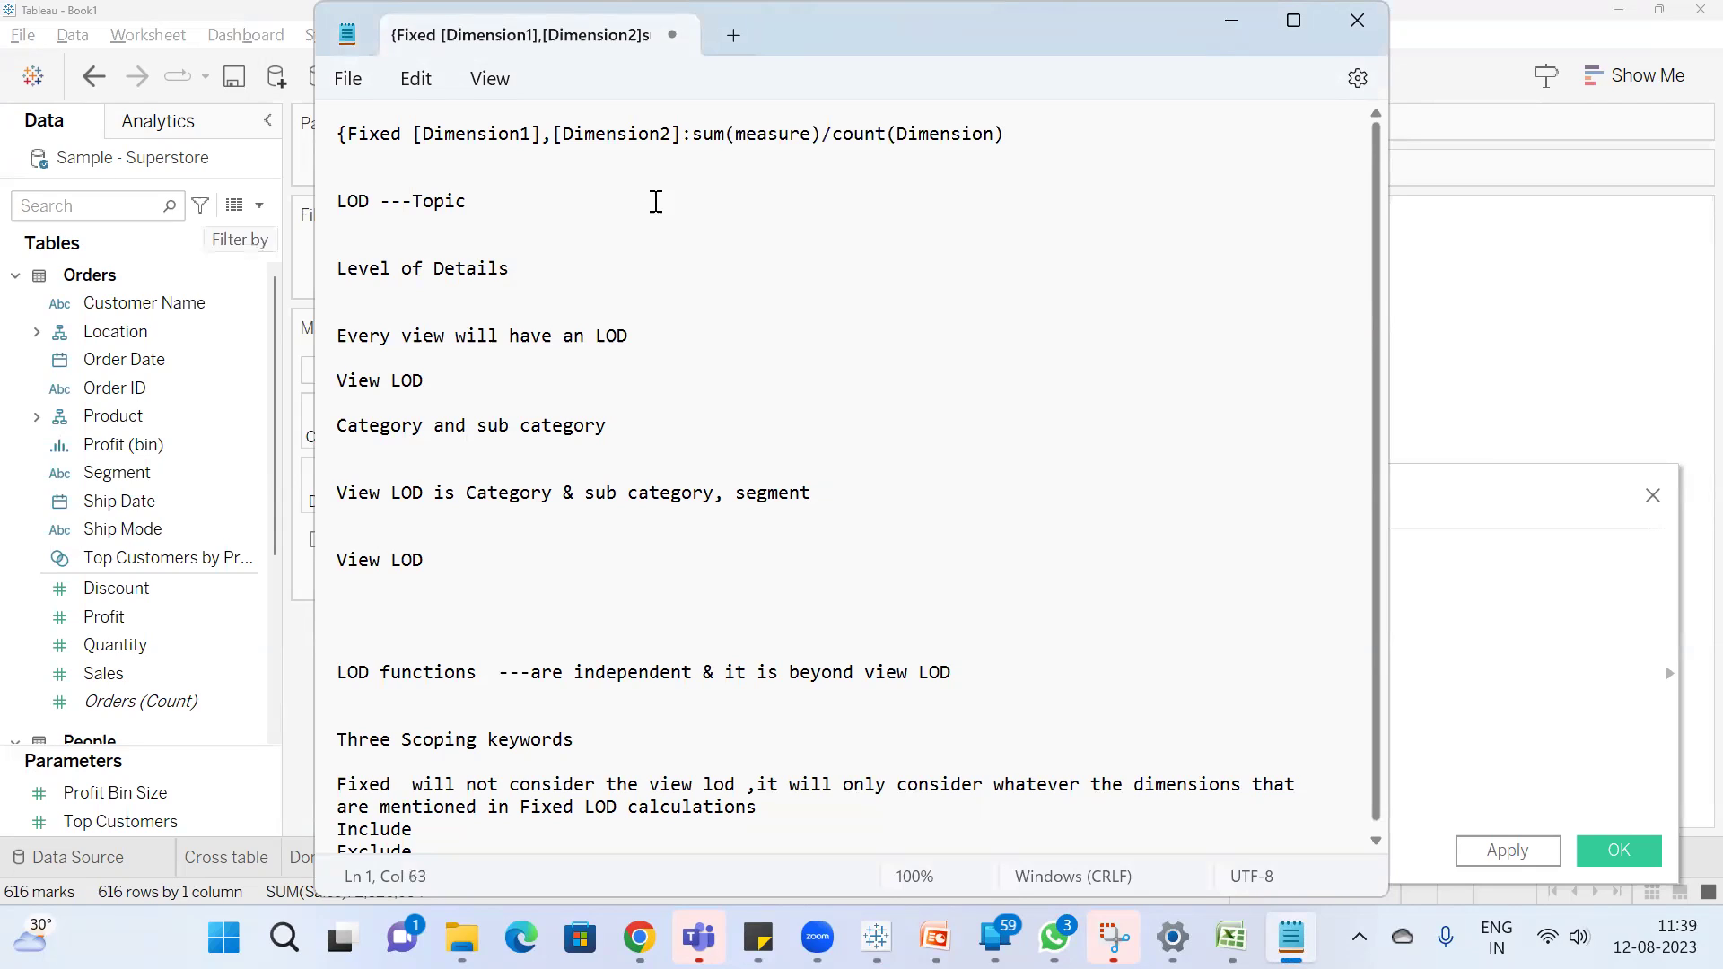
left_click_drag(843, 135, 1013, 139)
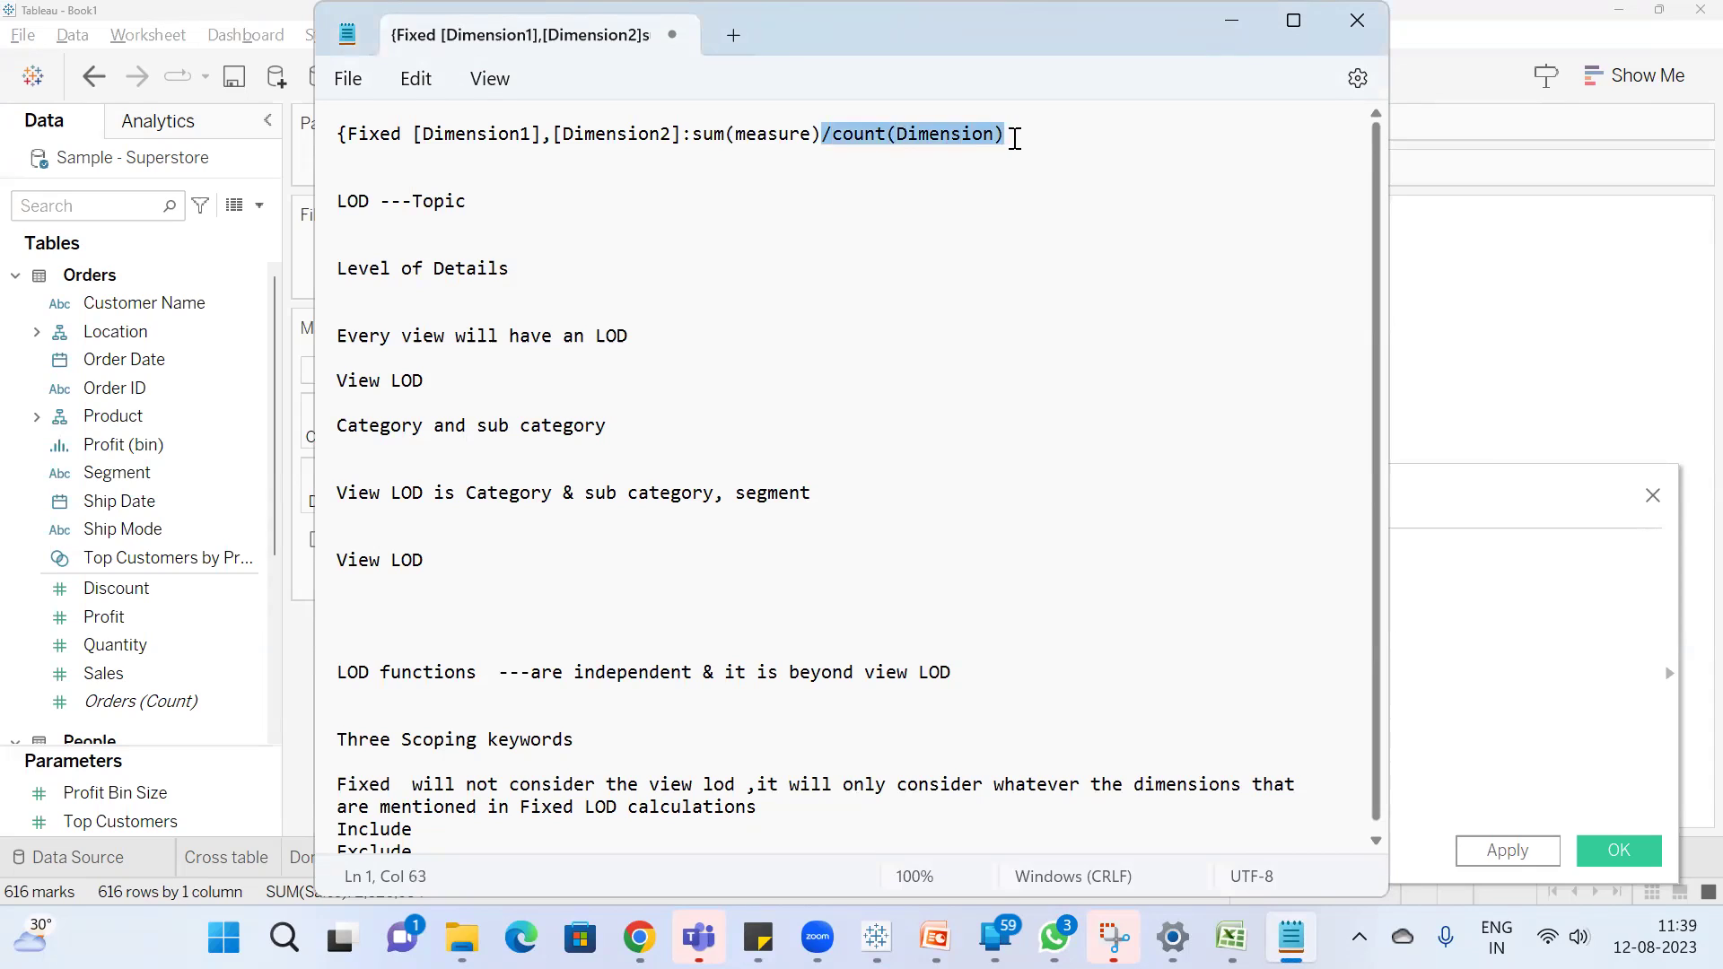
key("BackSpace")
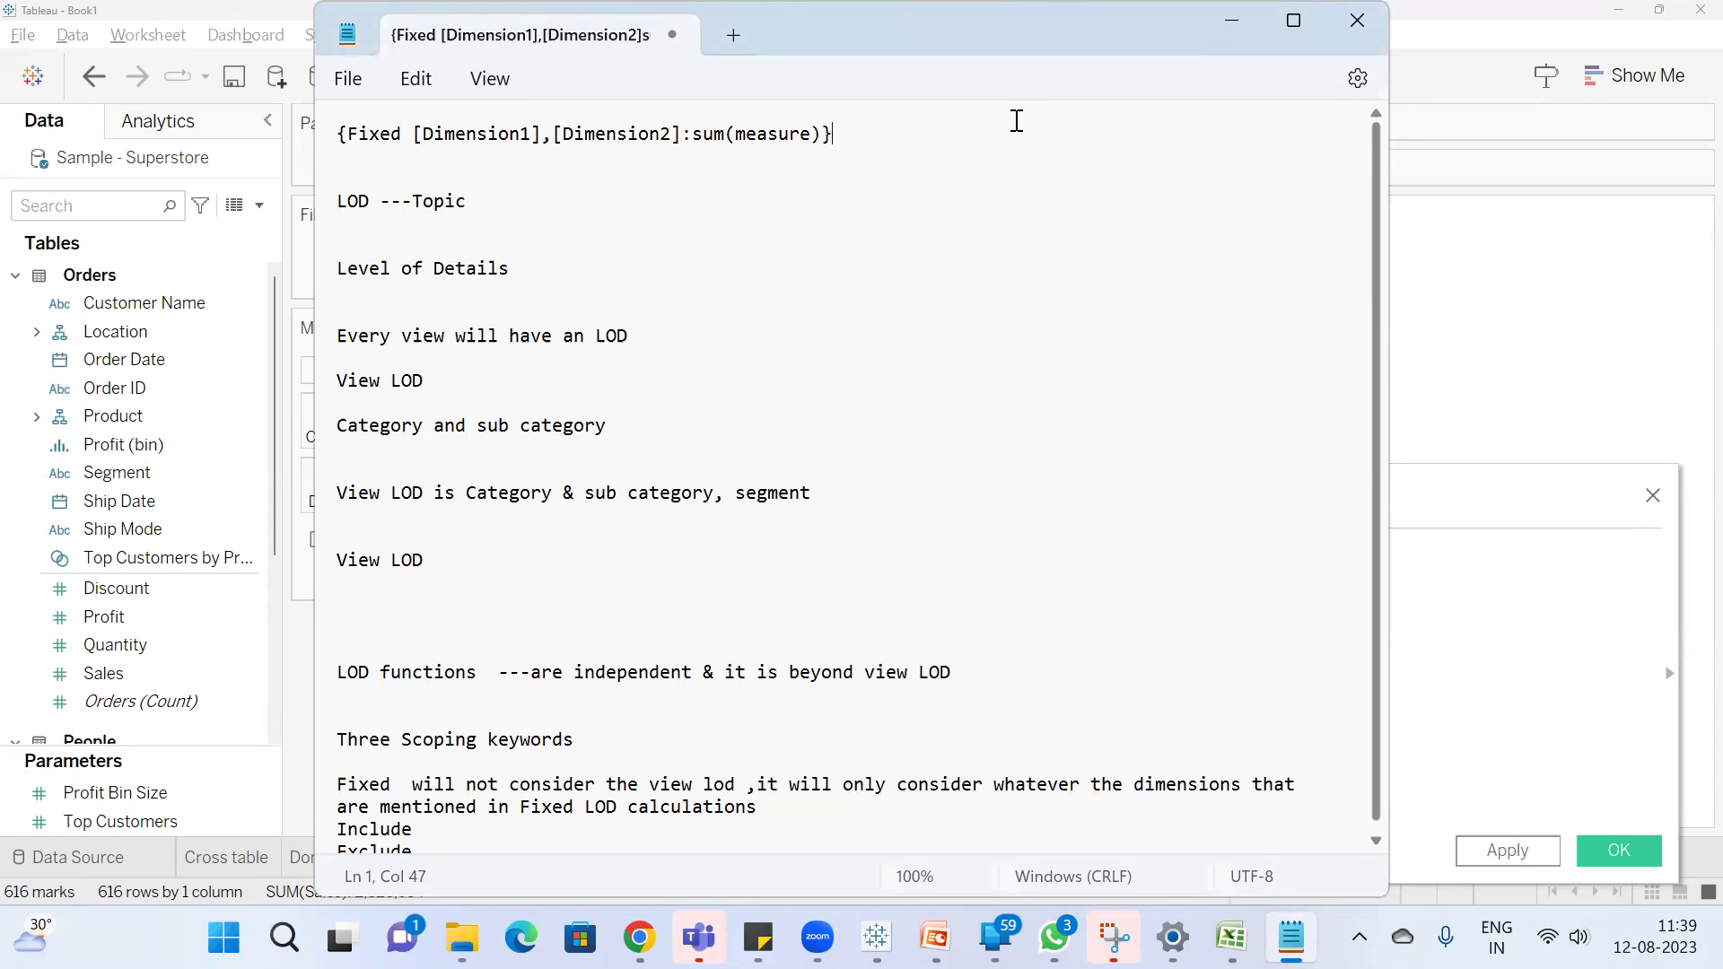
left_click_drag(679, 133, 412, 134)
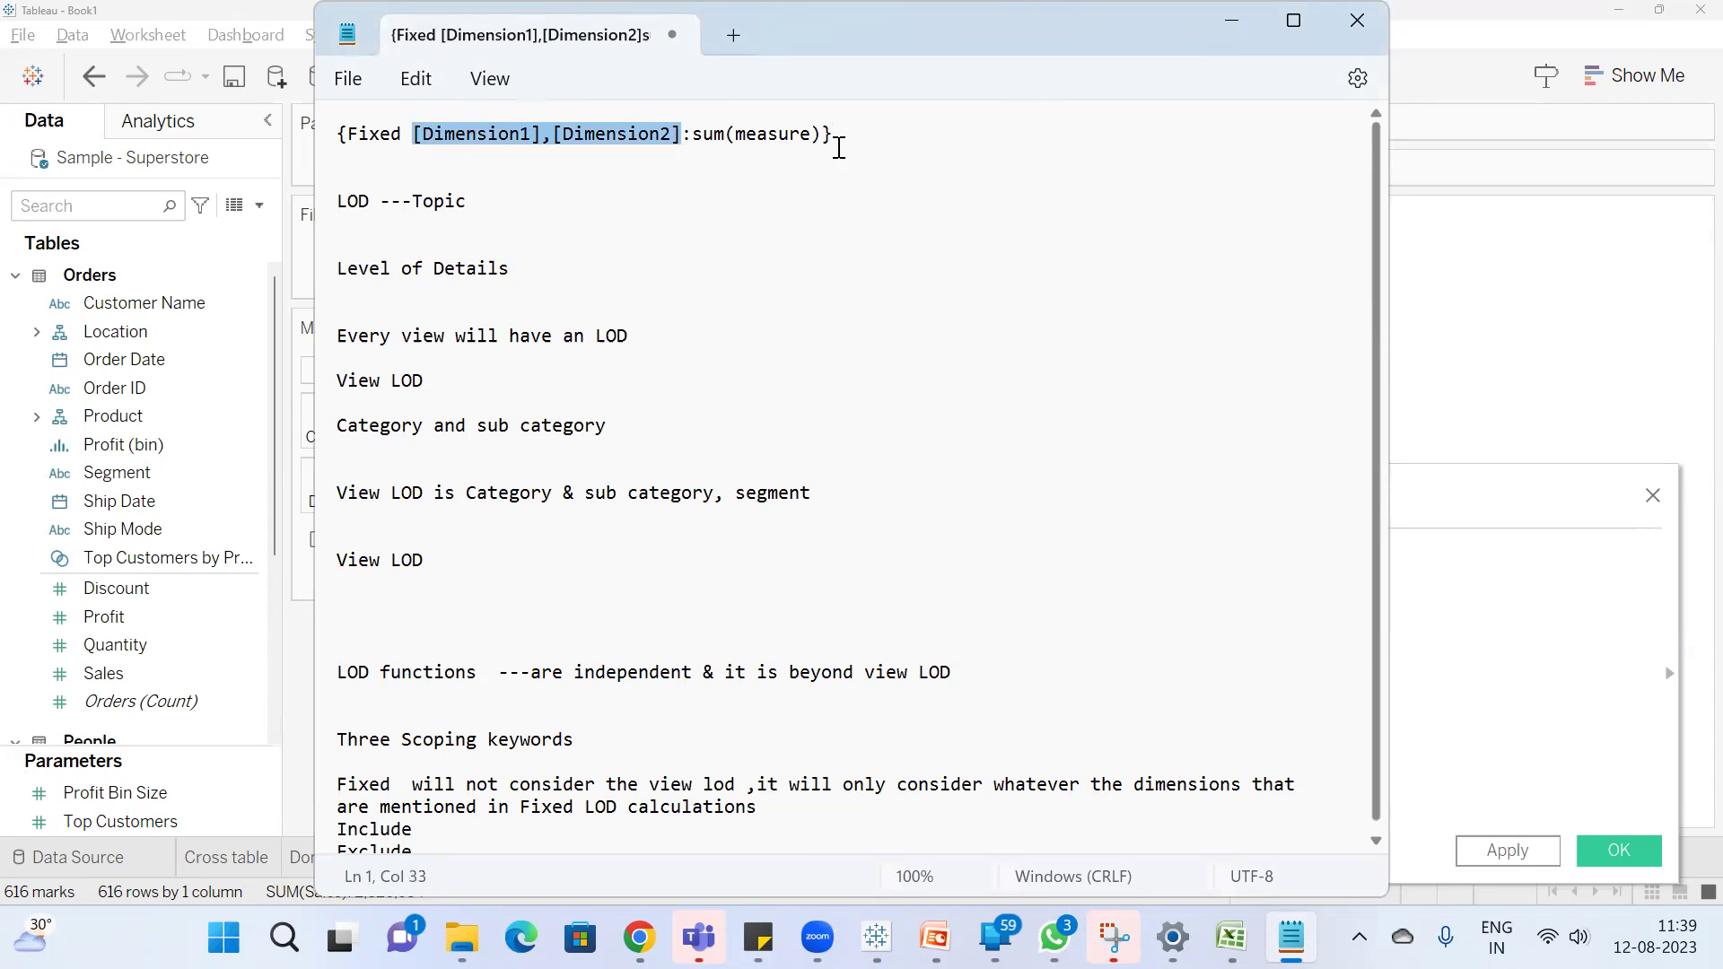
Return to Tableau, name the calculated field "Fixed" and apply it
left_click(1462, 492)
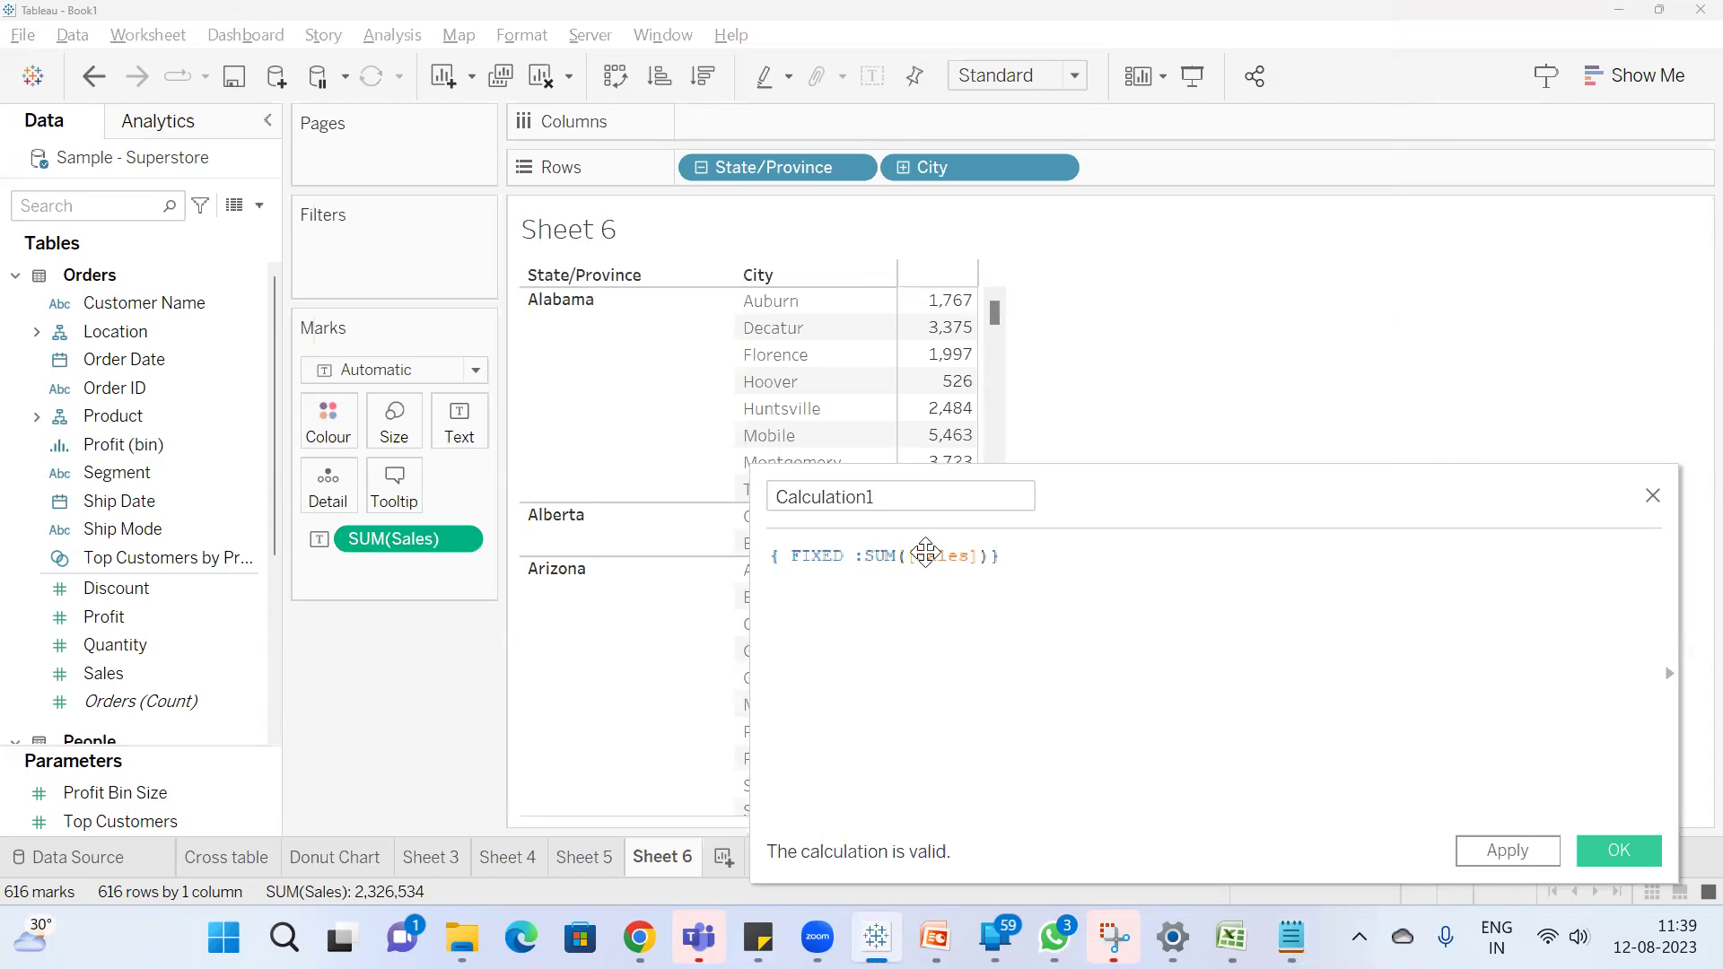
double_click(911, 497)
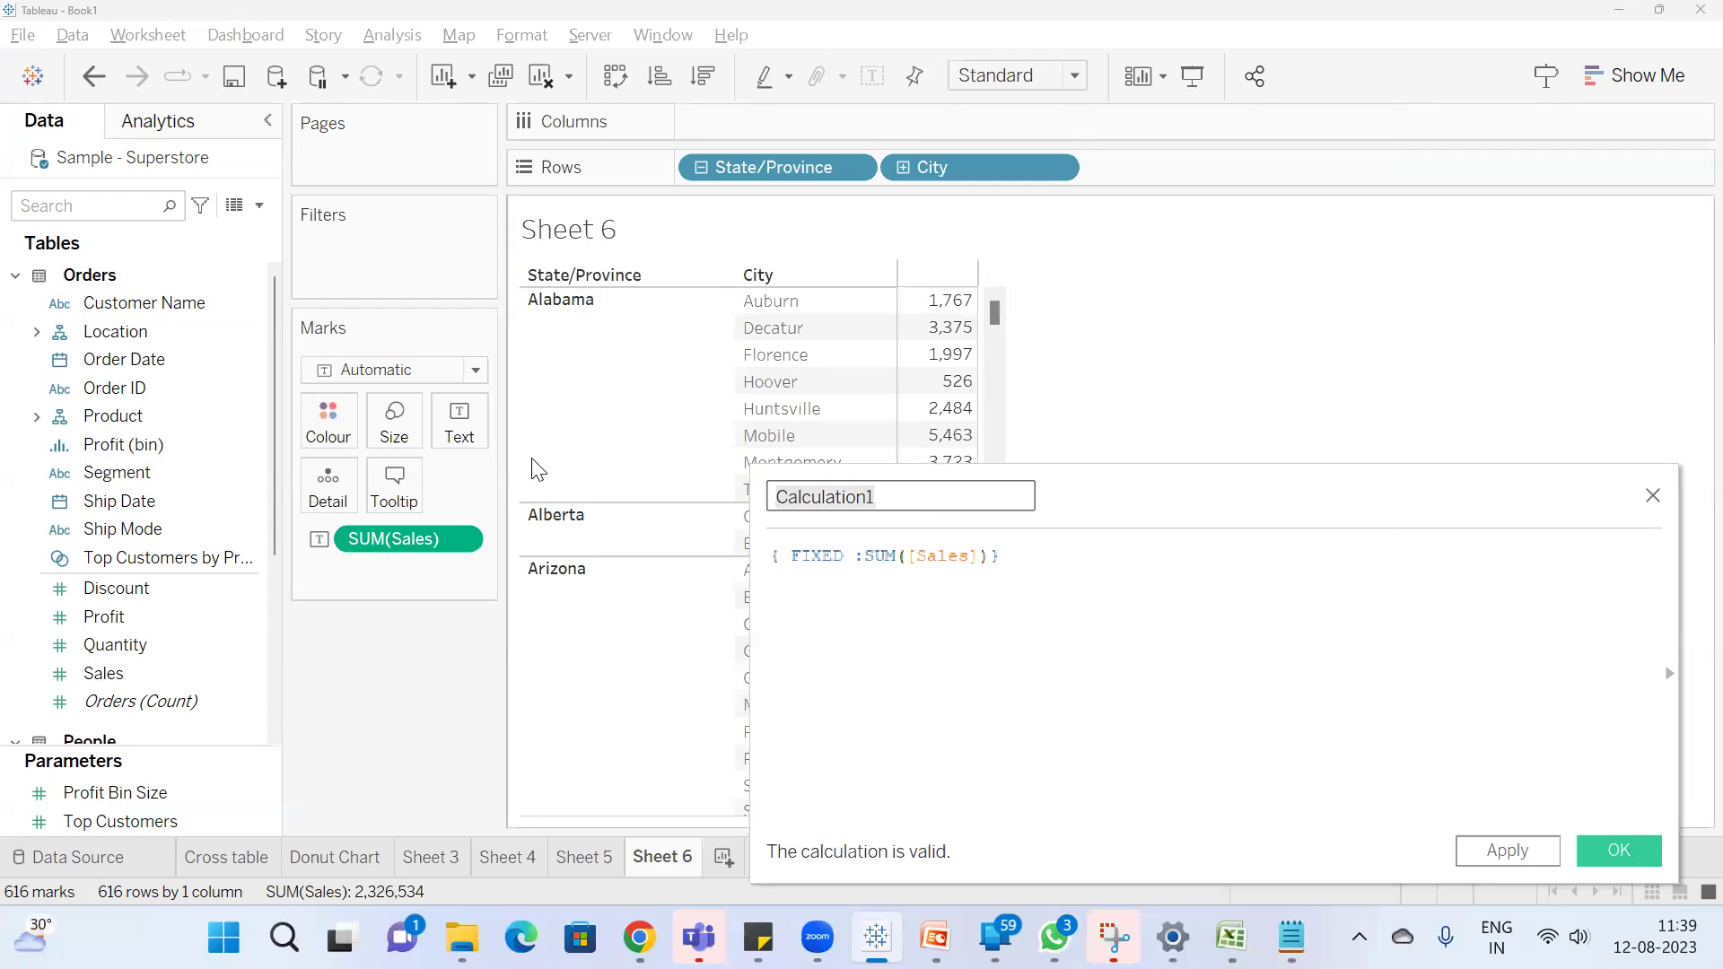
type("Fixed")
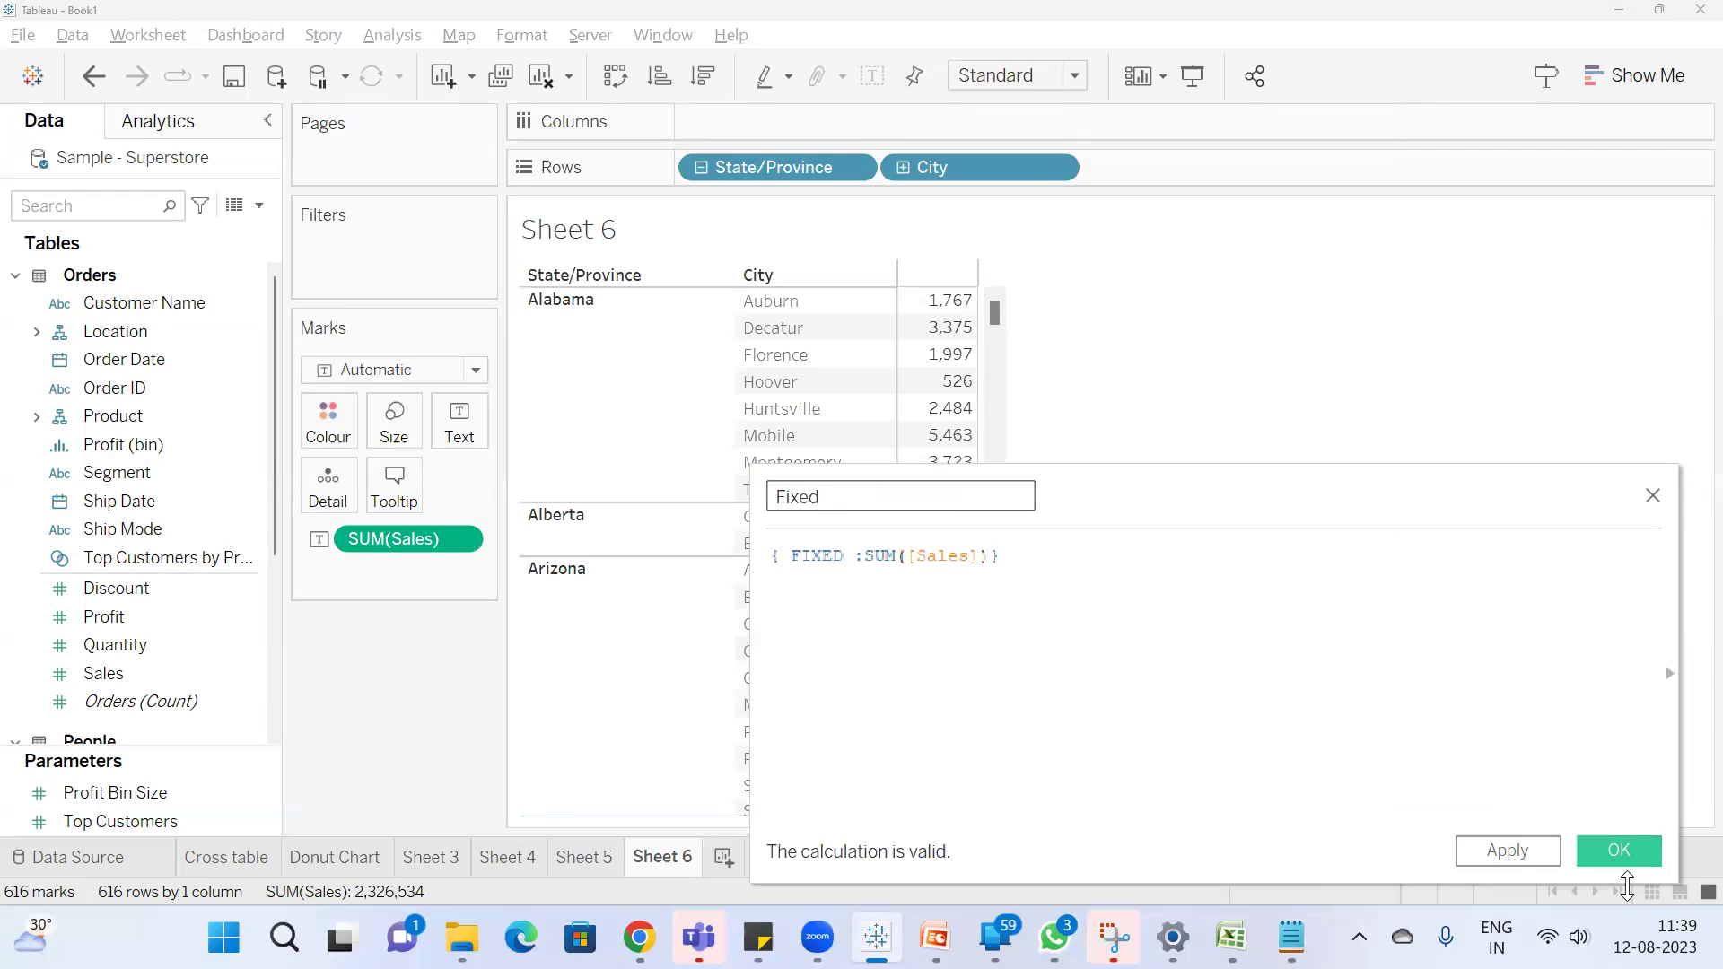
left_click(1513, 857)
Narrow the calculation editor, move it aside and examine the sales values by state and city in the table
left_click_drag(1126, 511, 881, 505)
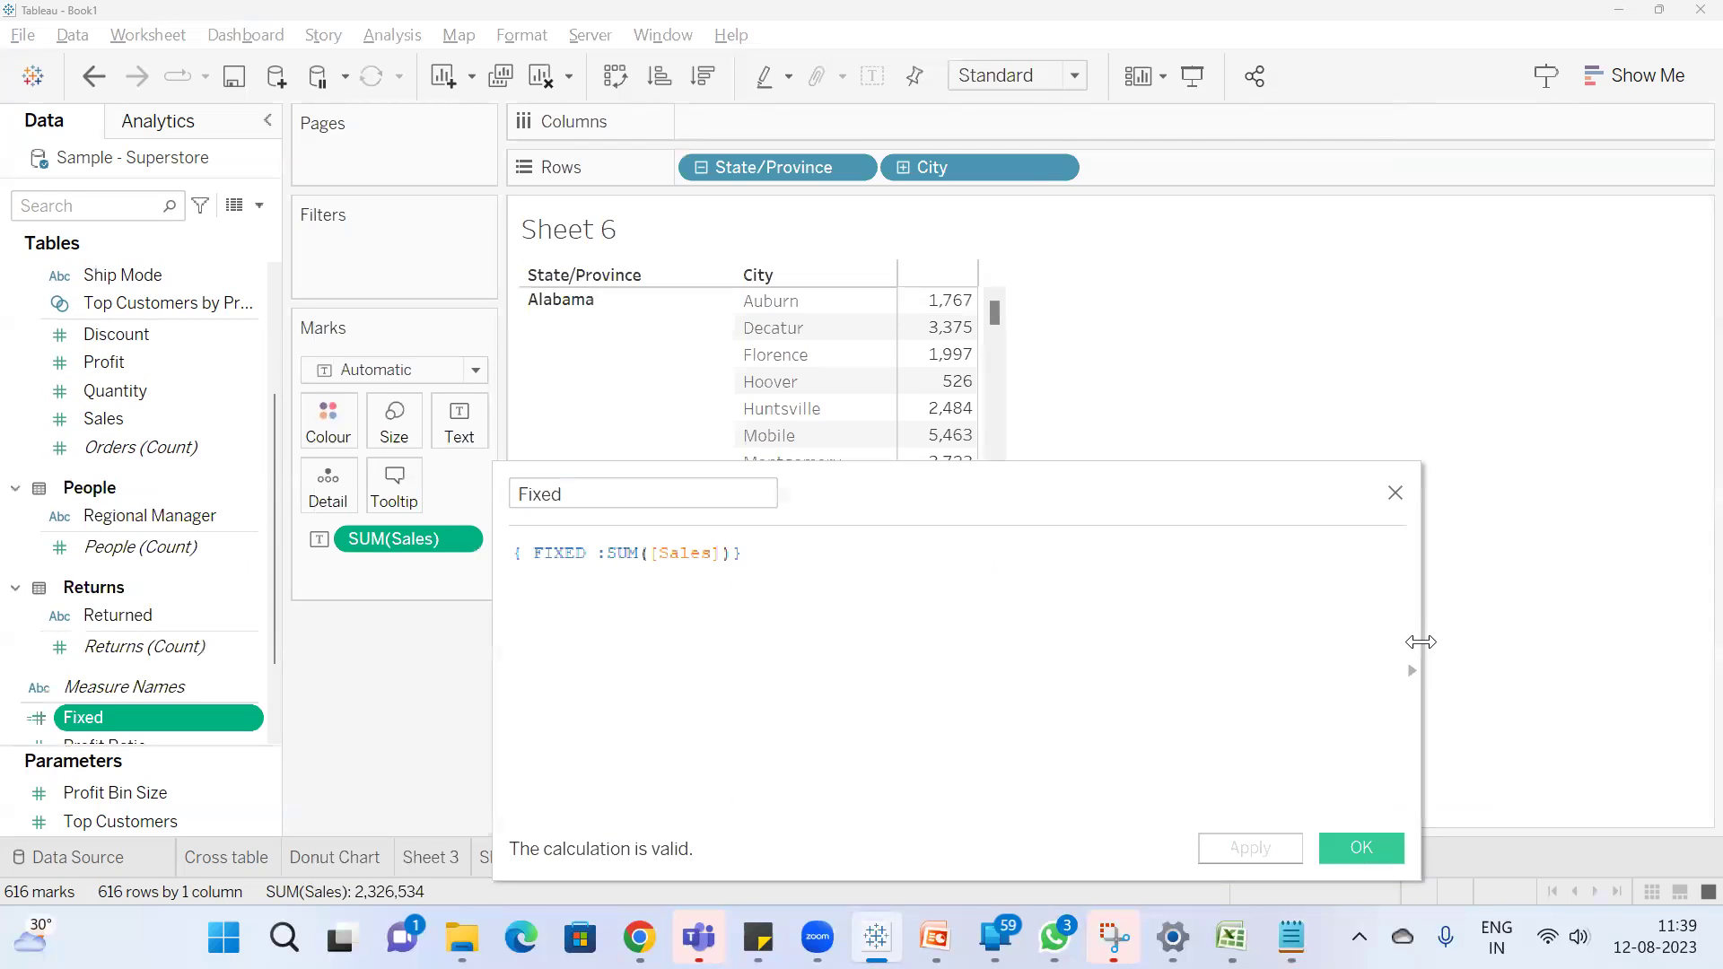
left_click_drag(1428, 631, 1149, 629)
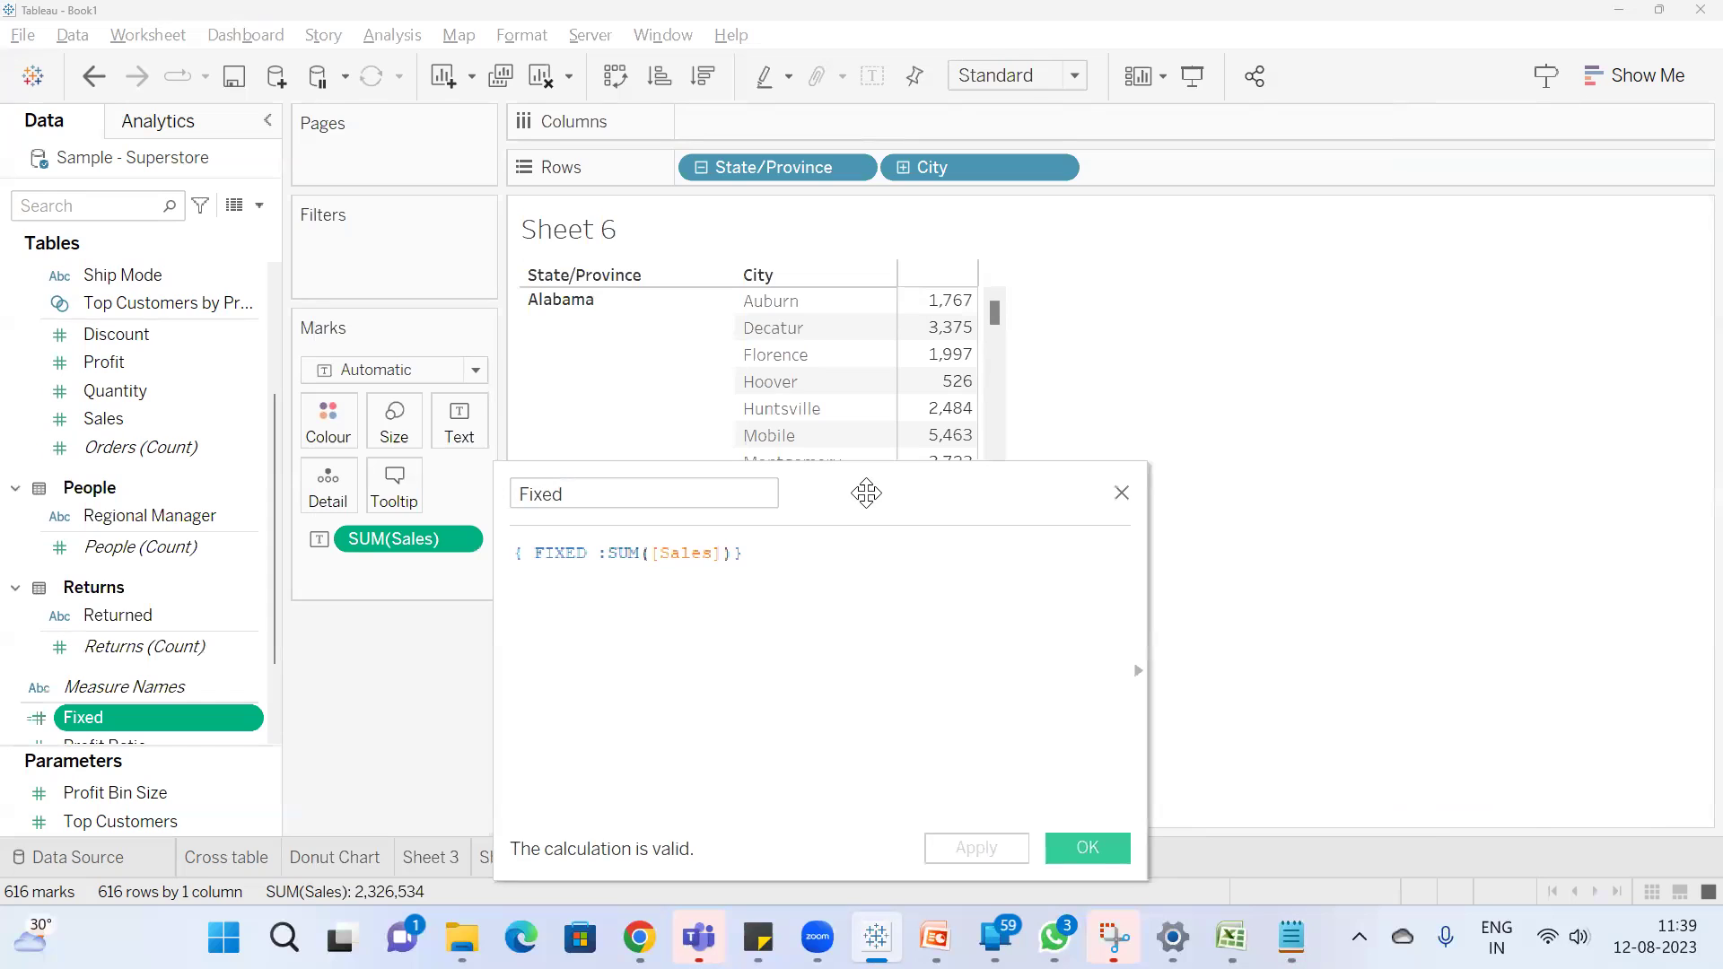
left_click_drag(867, 493, 1337, 481)
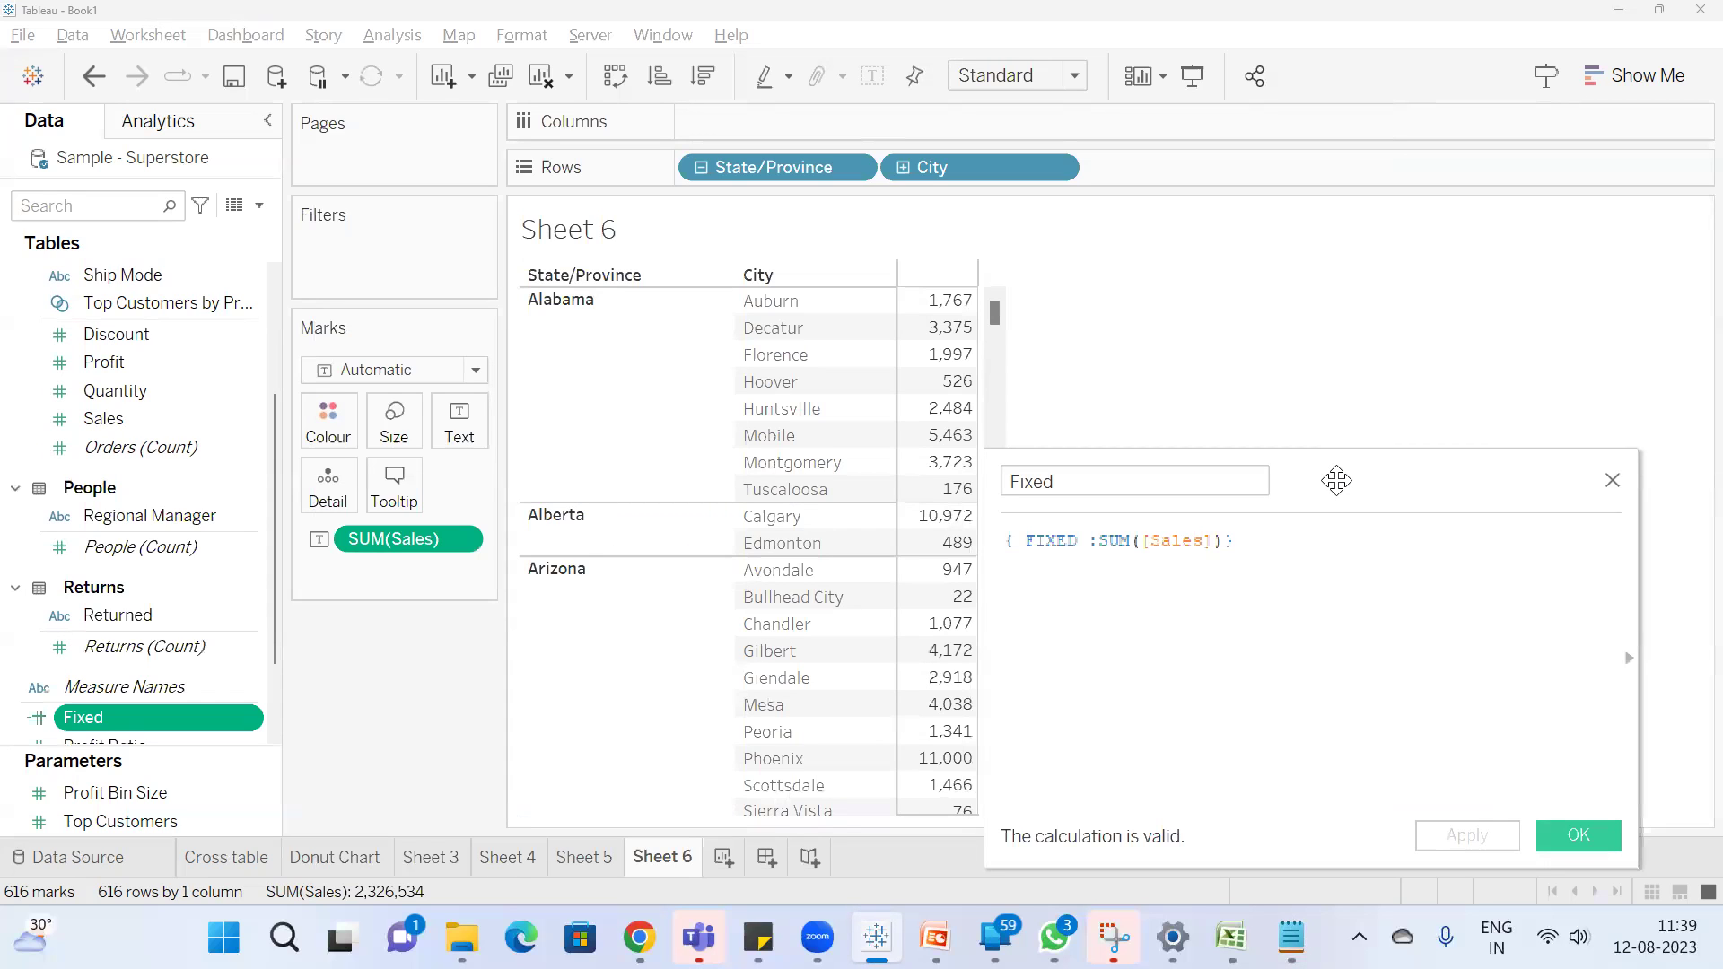
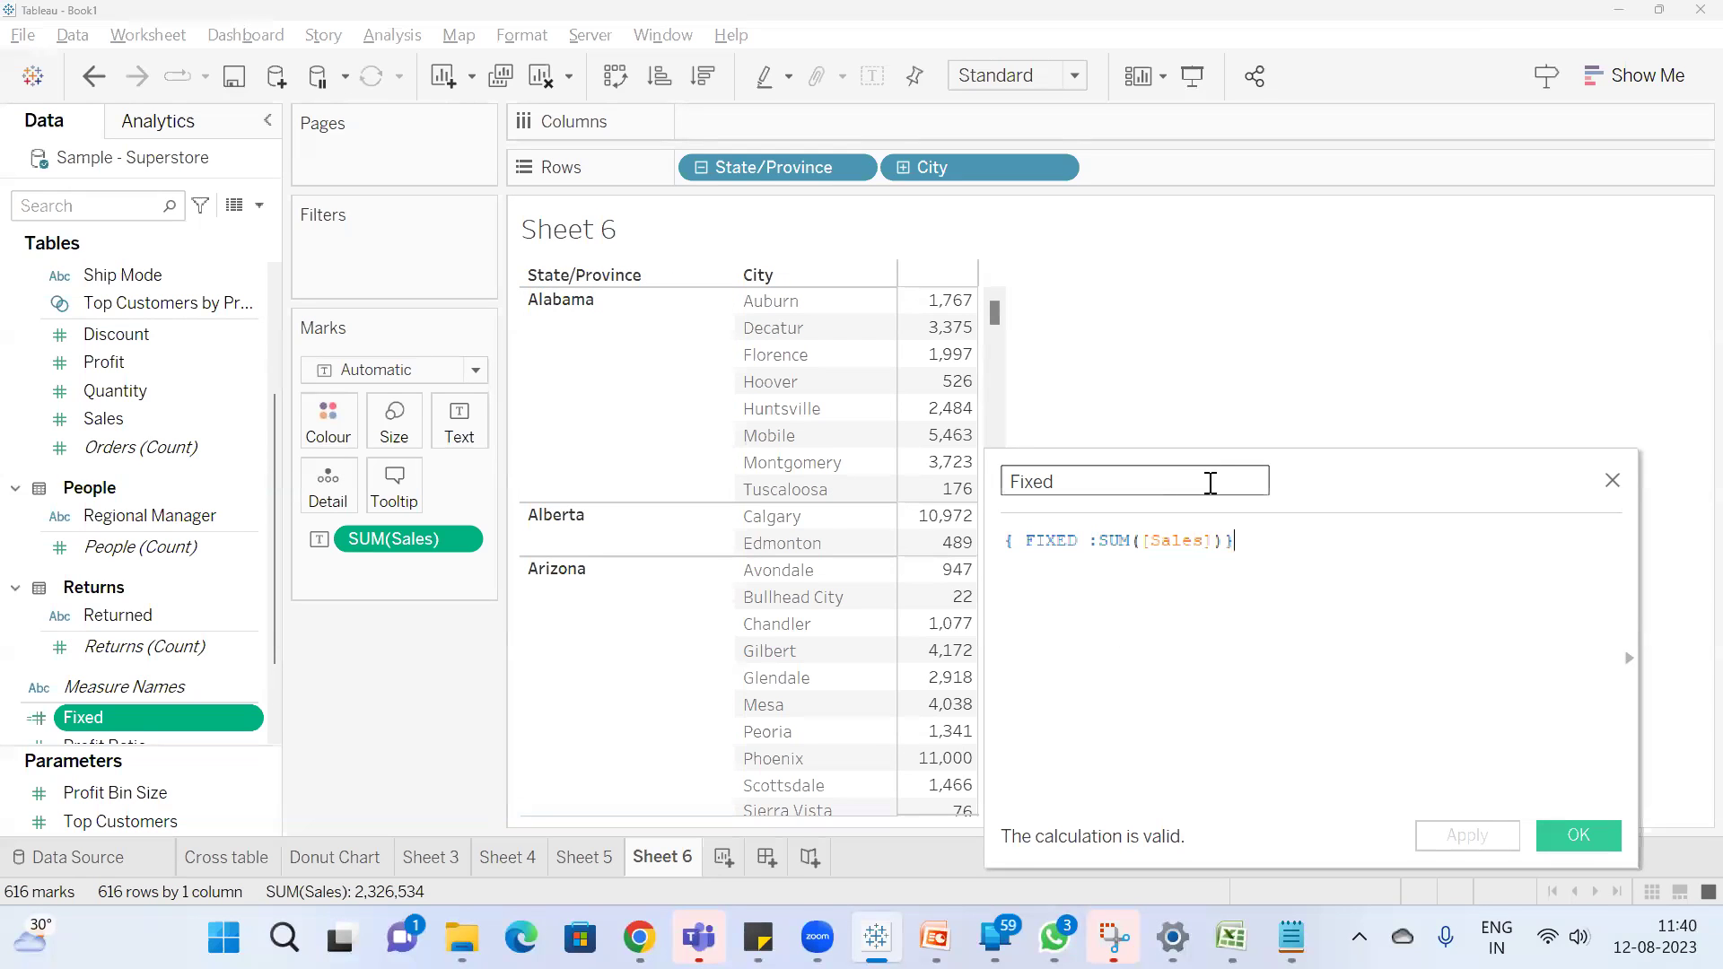
left_click_drag(1293, 477, 1537, 479)
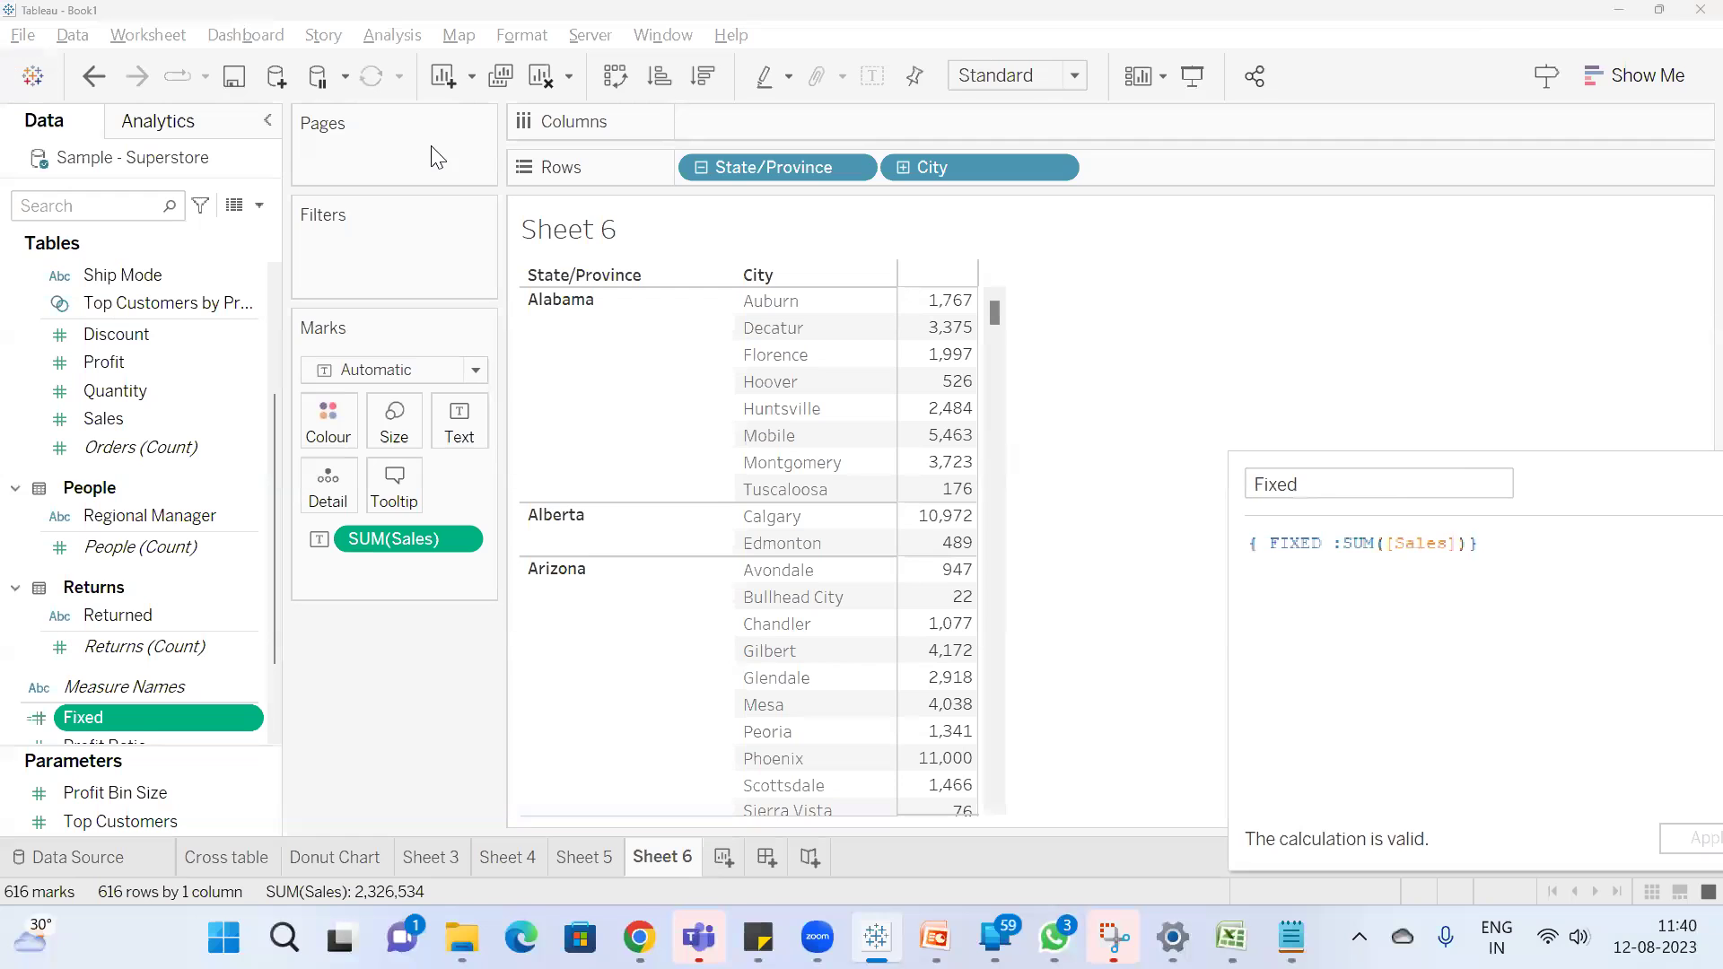
left_click_drag(940, 296, 967, 808)
scroll(981, 449, "up", 1)
left_click(1031, 392)
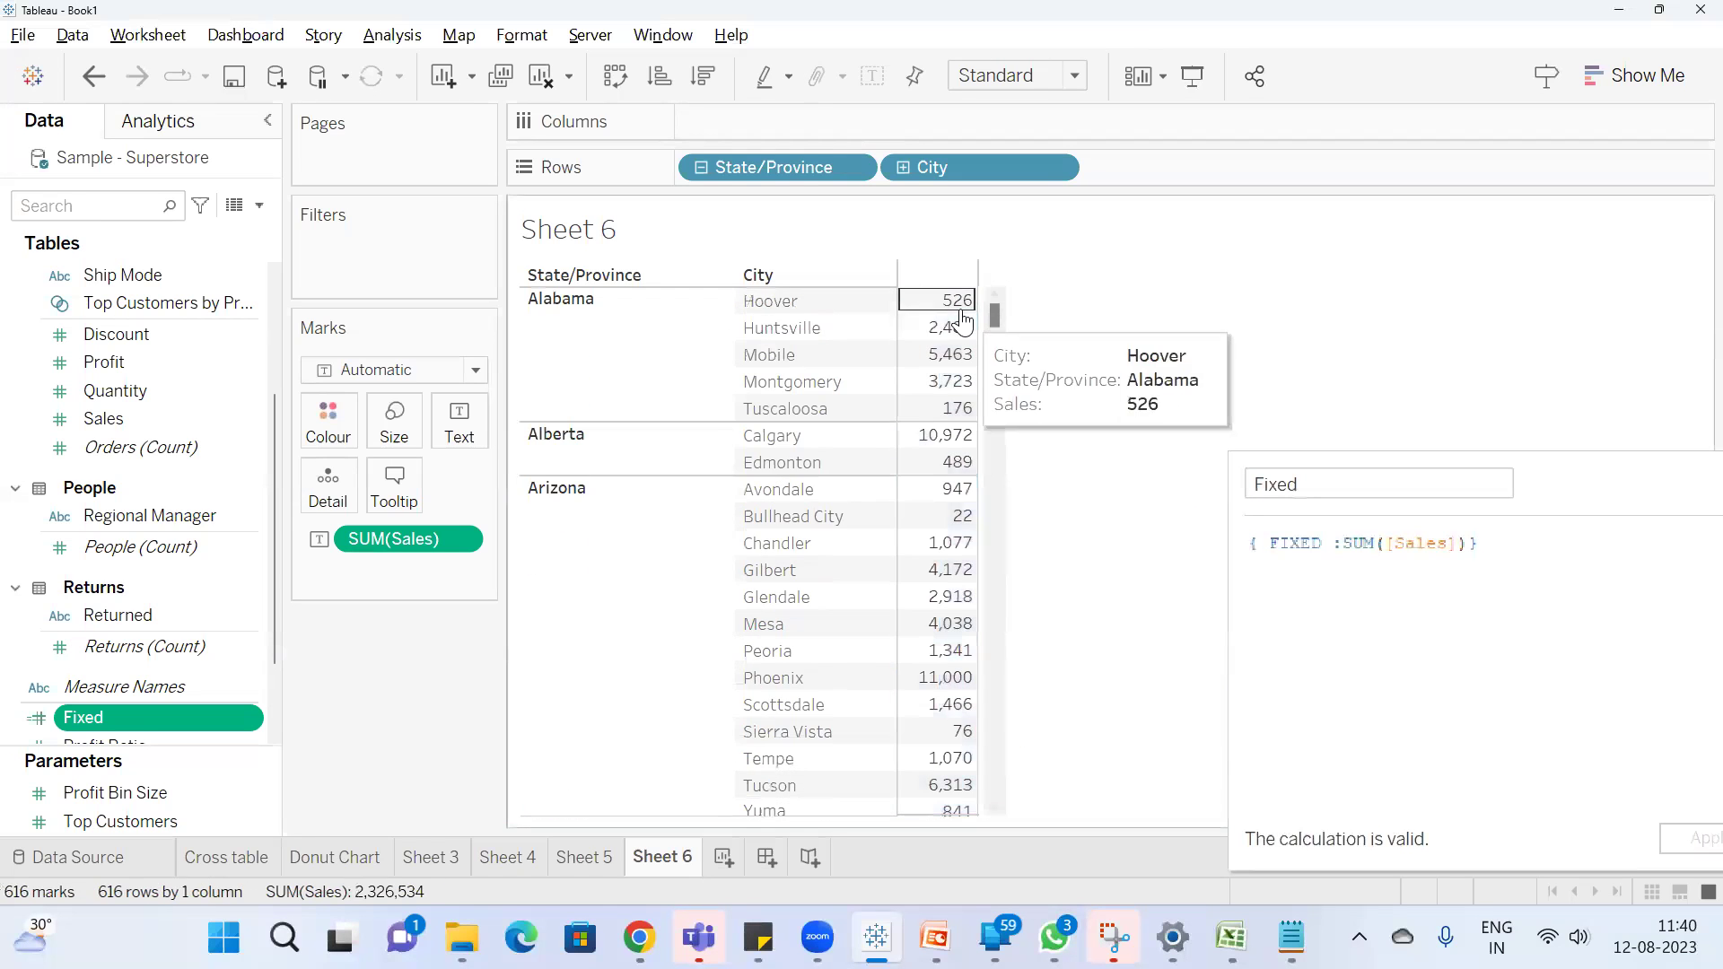
left_click_drag(988, 320, 981, 181)
left_click(664, 301)
left_click(648, 312)
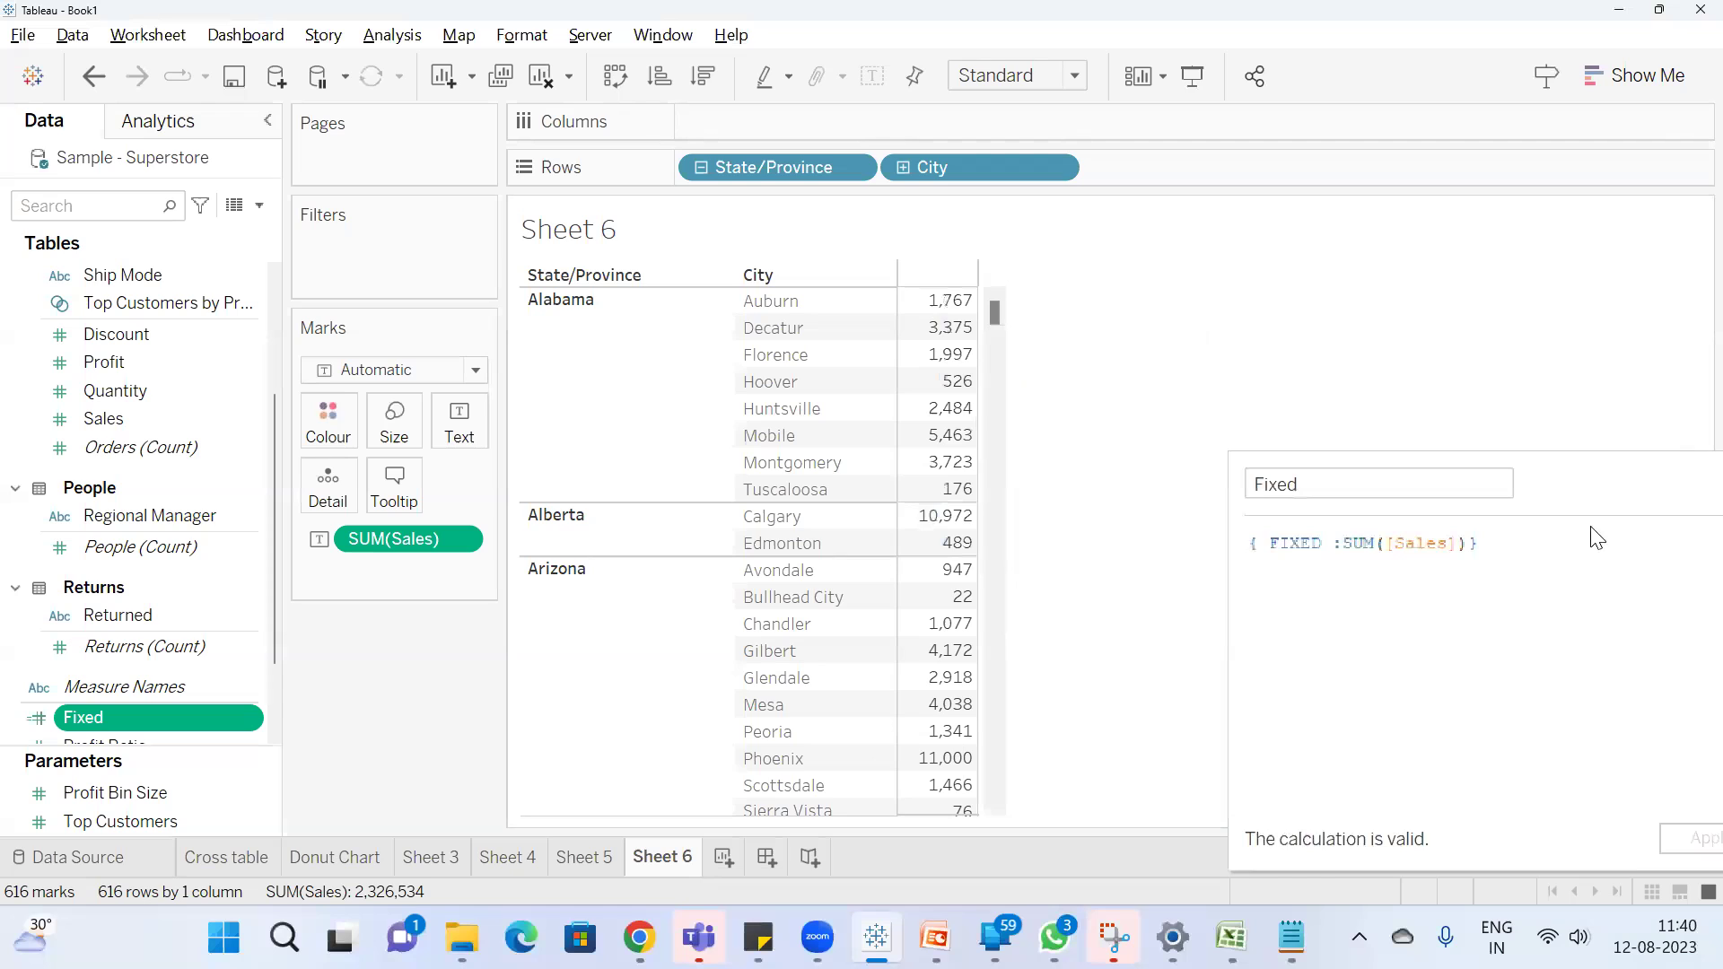
Compare the Fixed formula with the State/Province and City rows, and accept the calculation
left_click_drag(1573, 489, 749, 488)
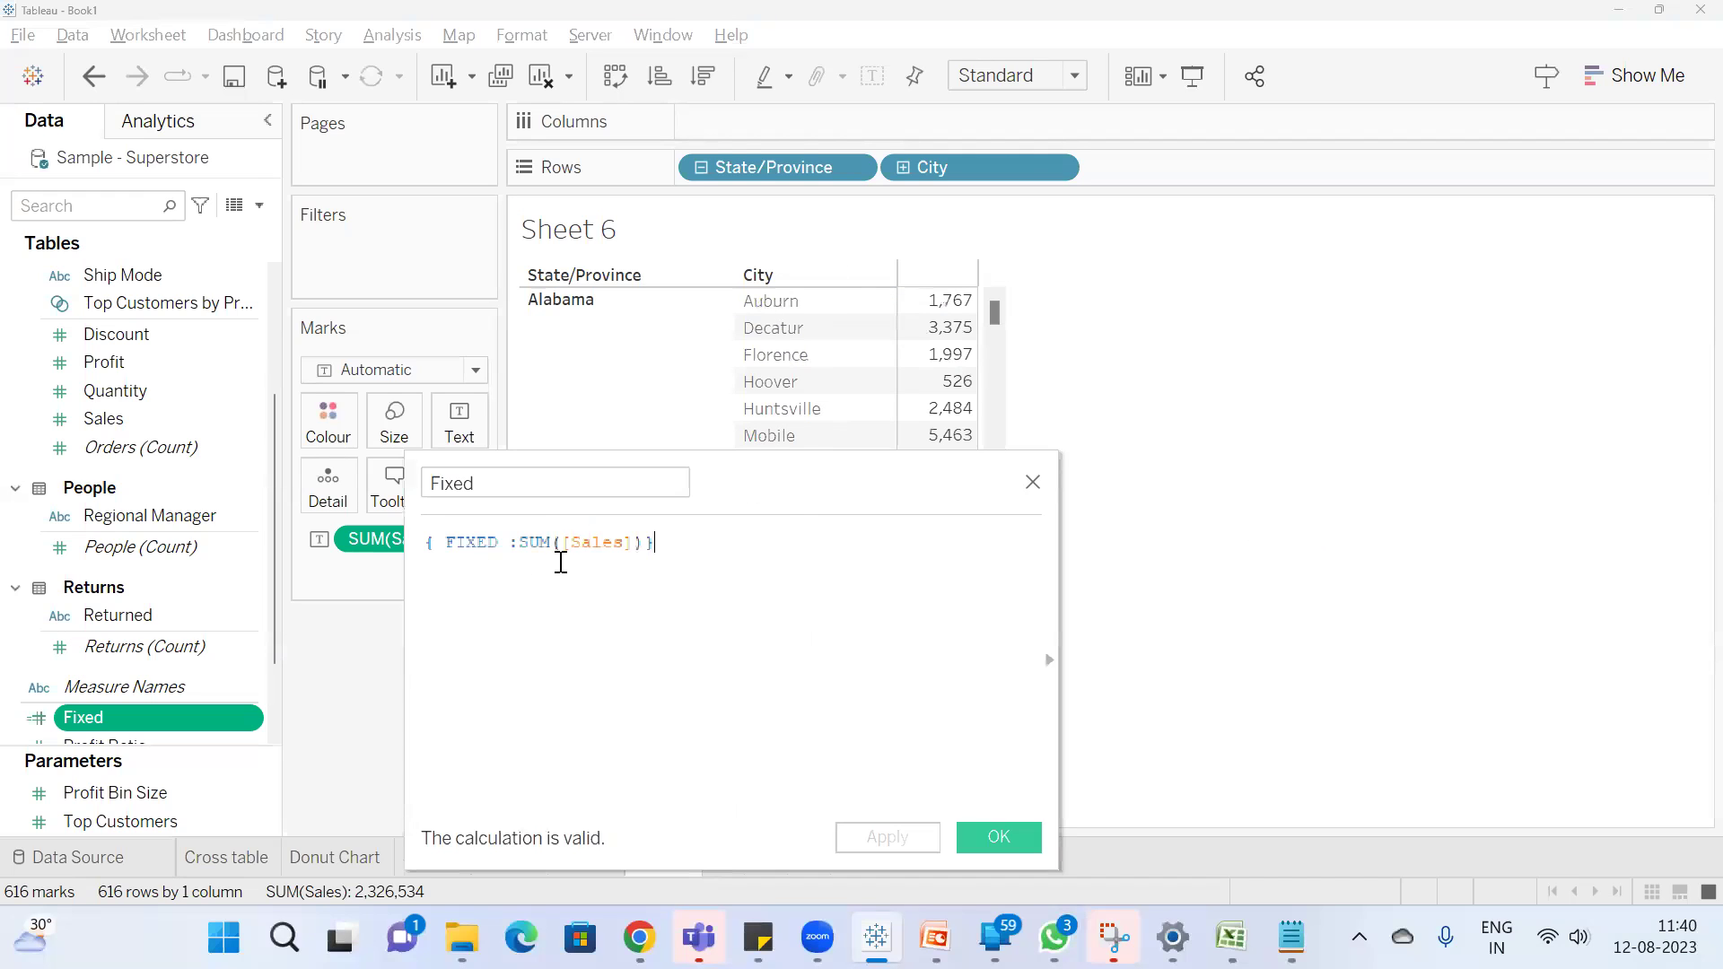
left_click_drag(781, 498, 847, 447)
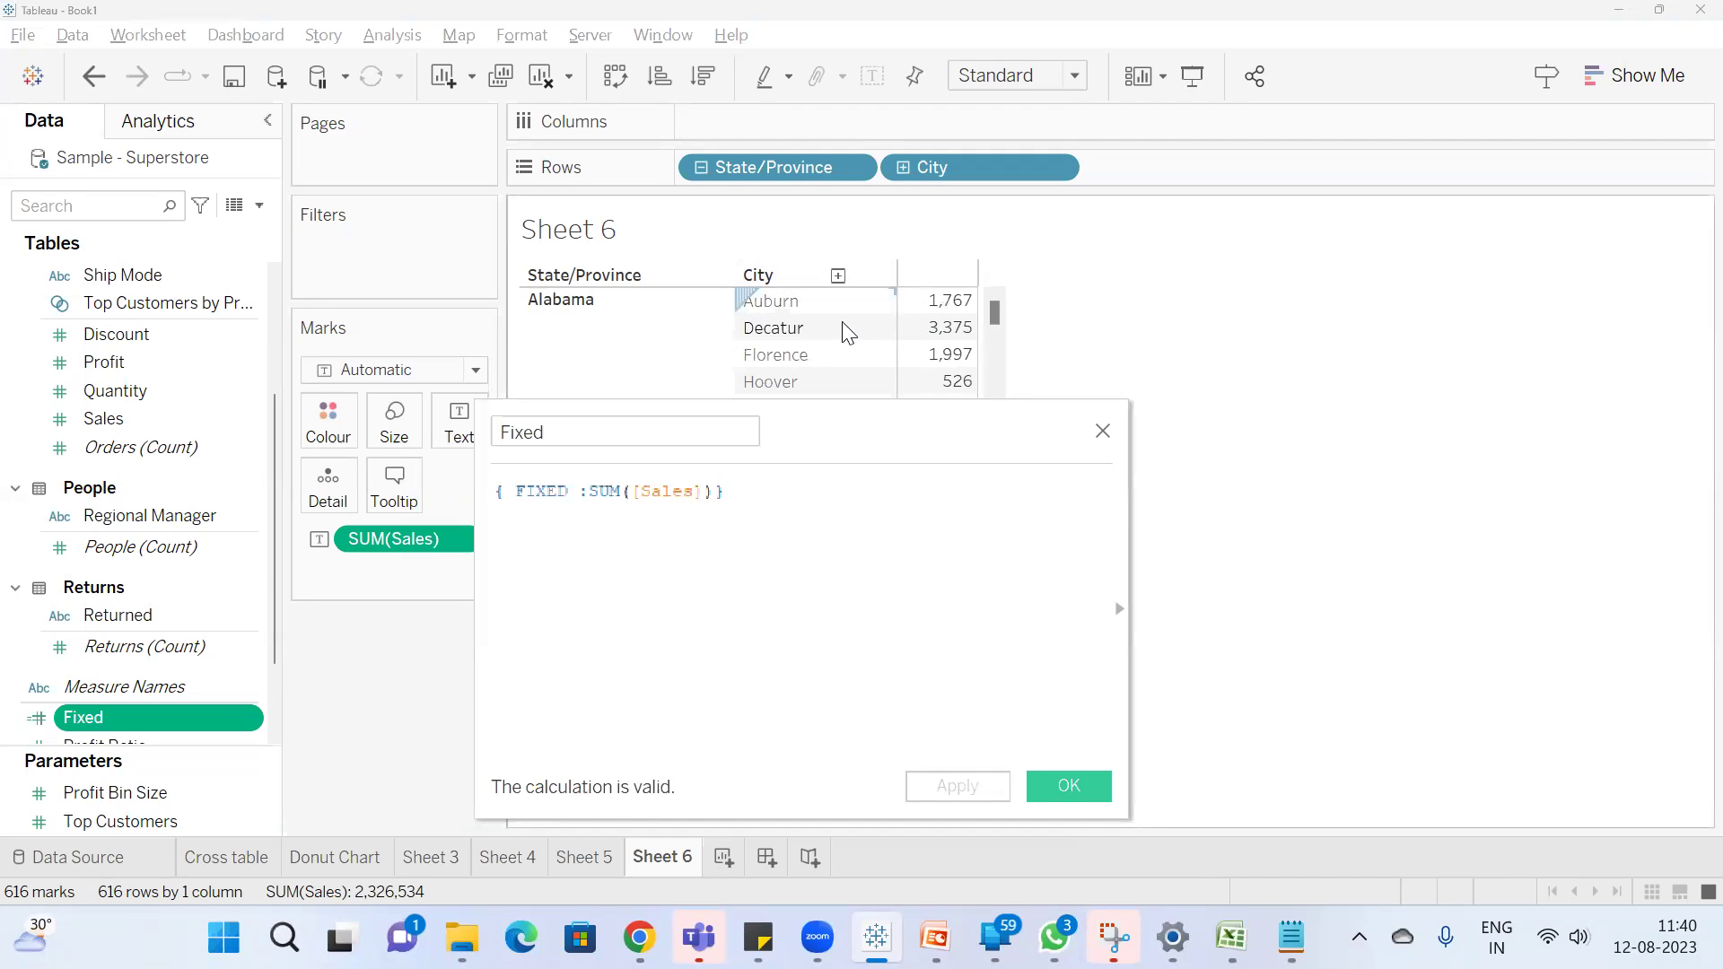
left_click_drag(810, 443, 1535, 429)
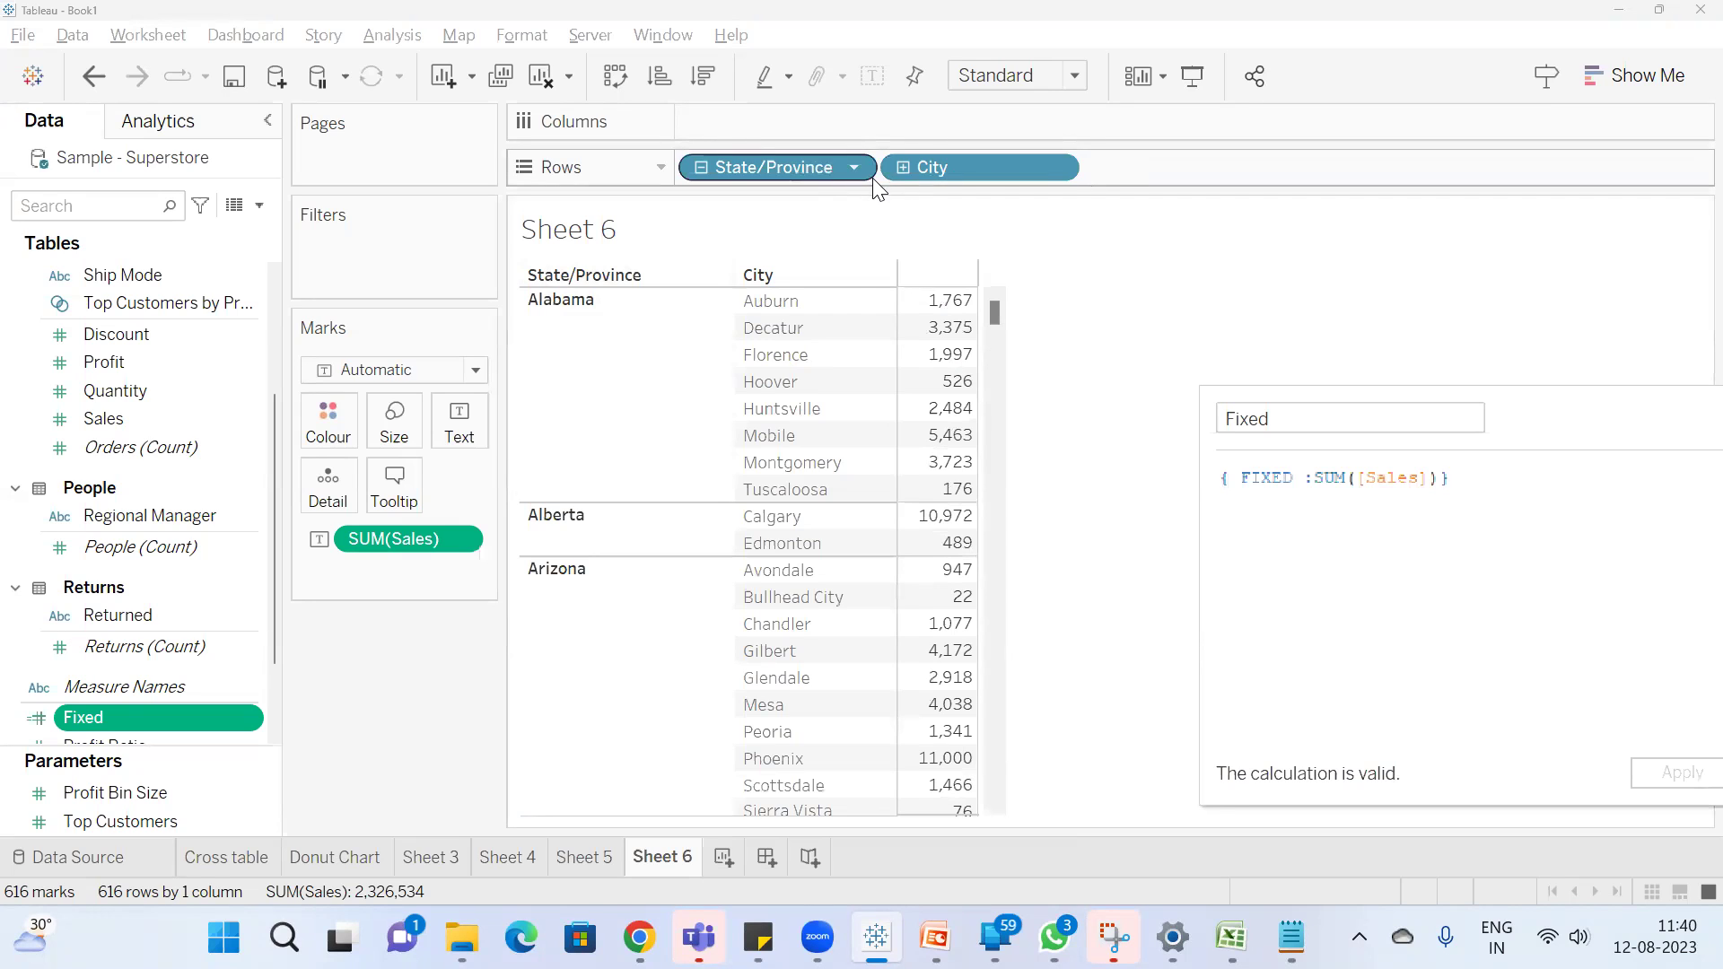
left_click_drag(1531, 424, 716, 409)
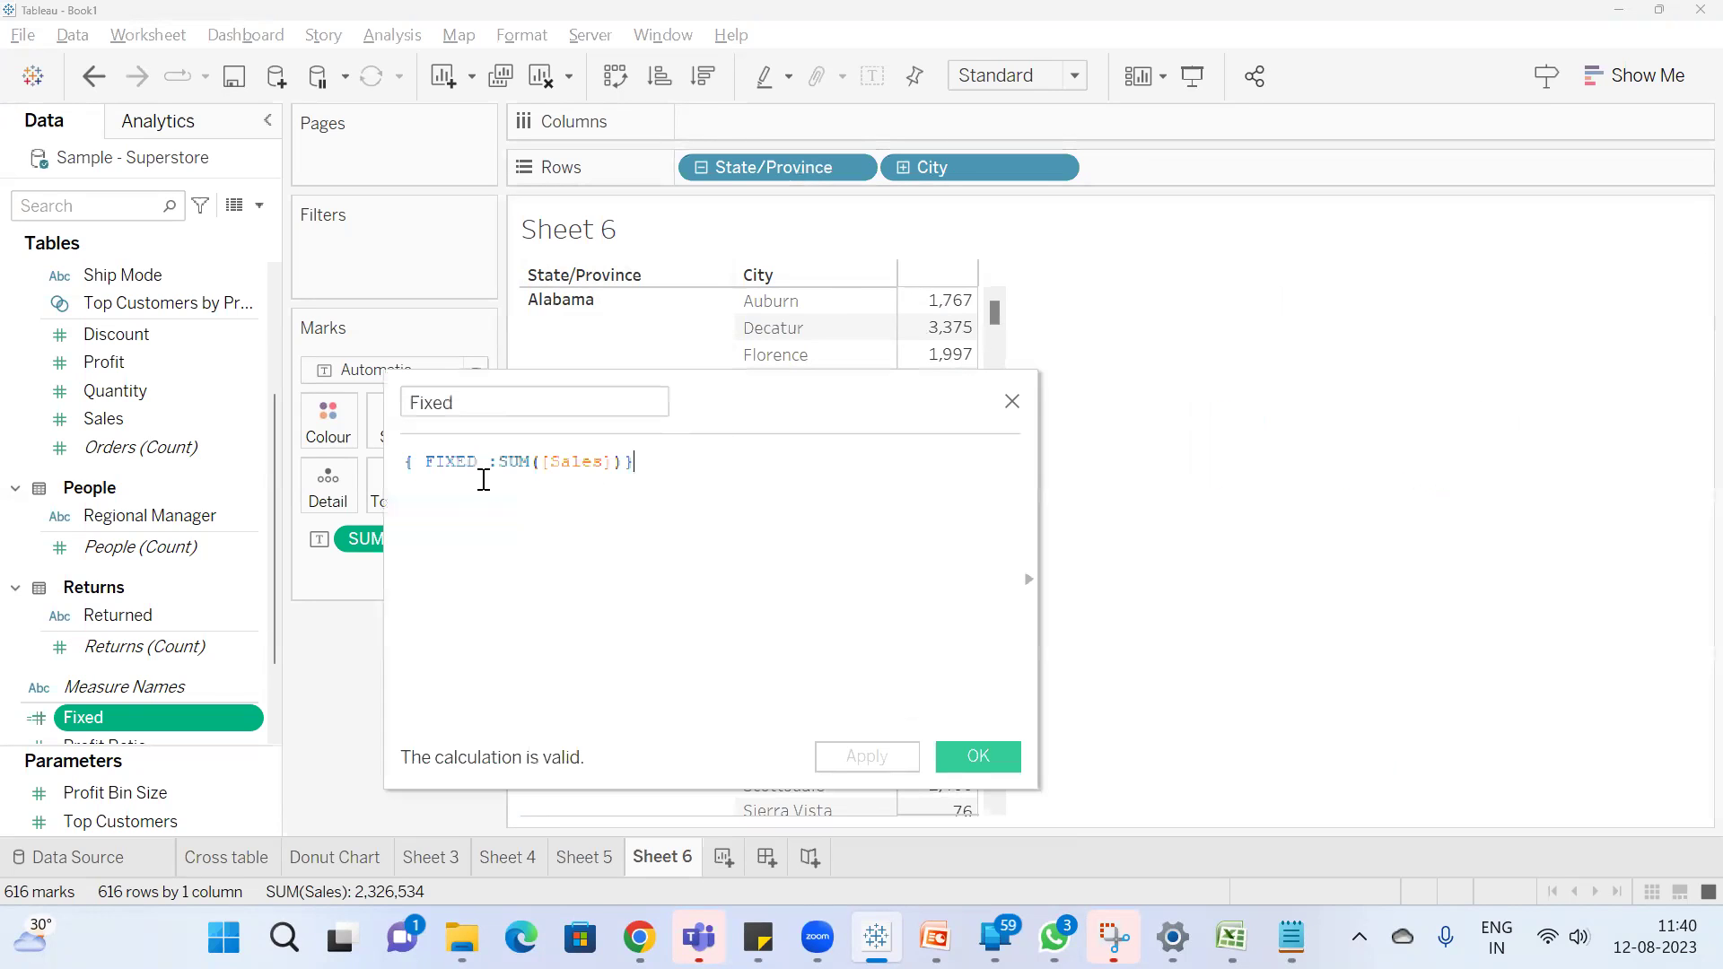
left_click(1006, 754)
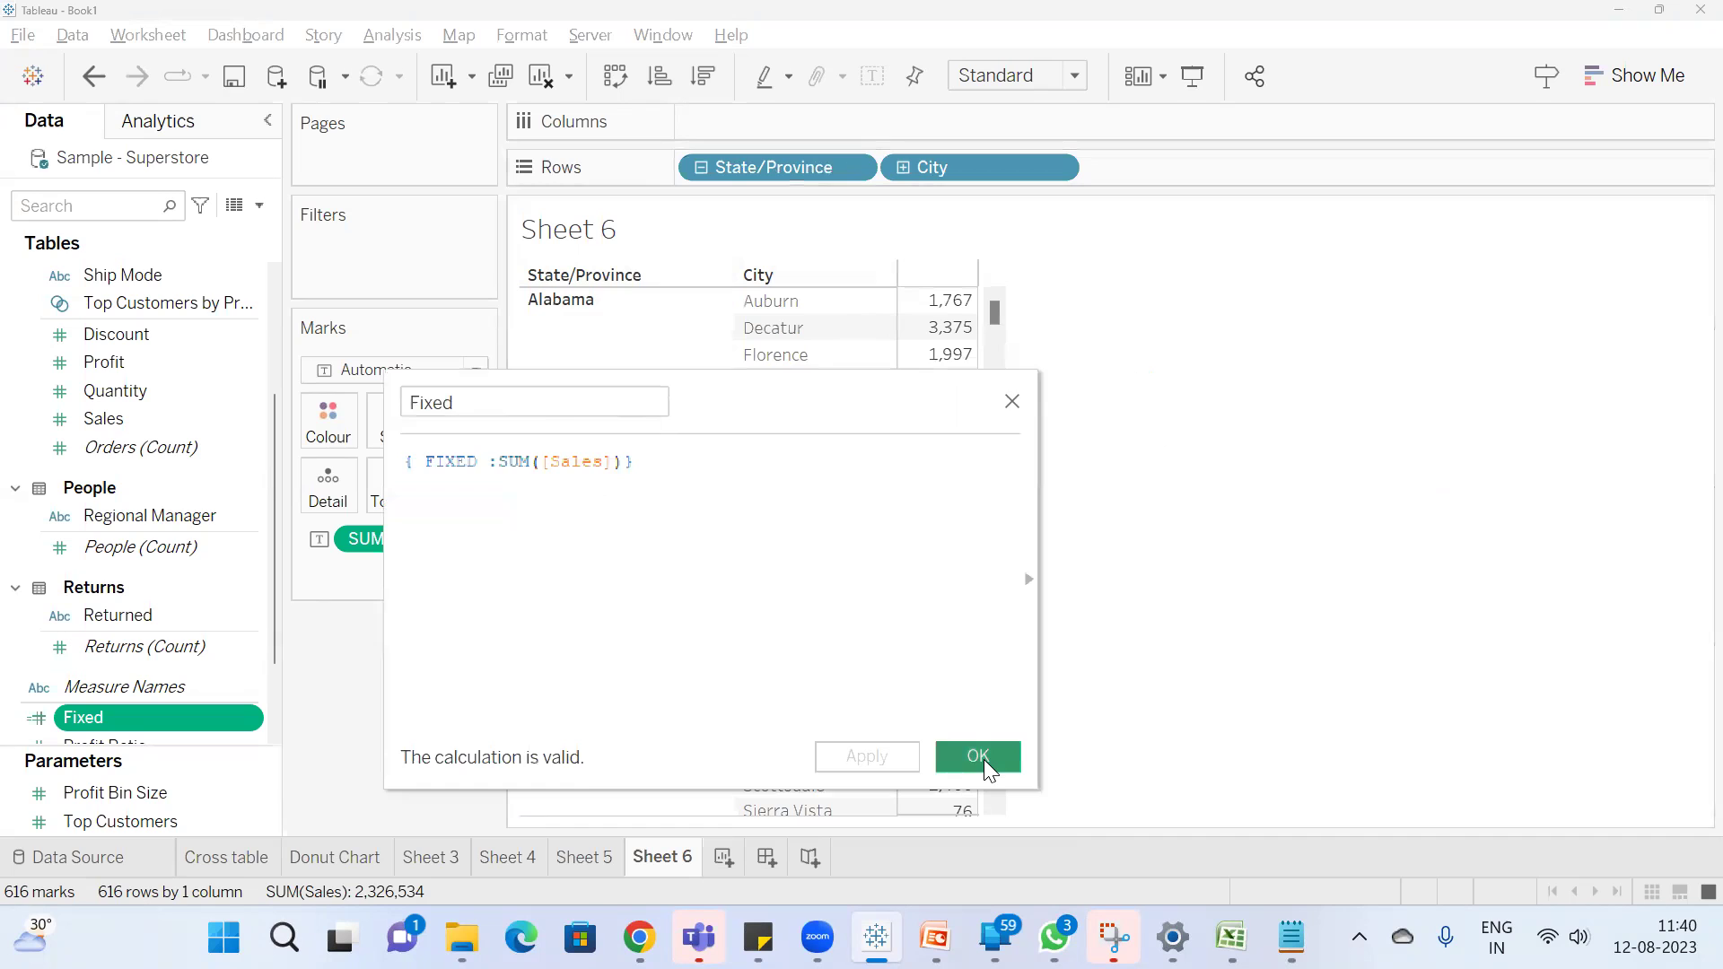
Add the Fixed calculated field to the state and city table alongside Sales
double_click(127, 723)
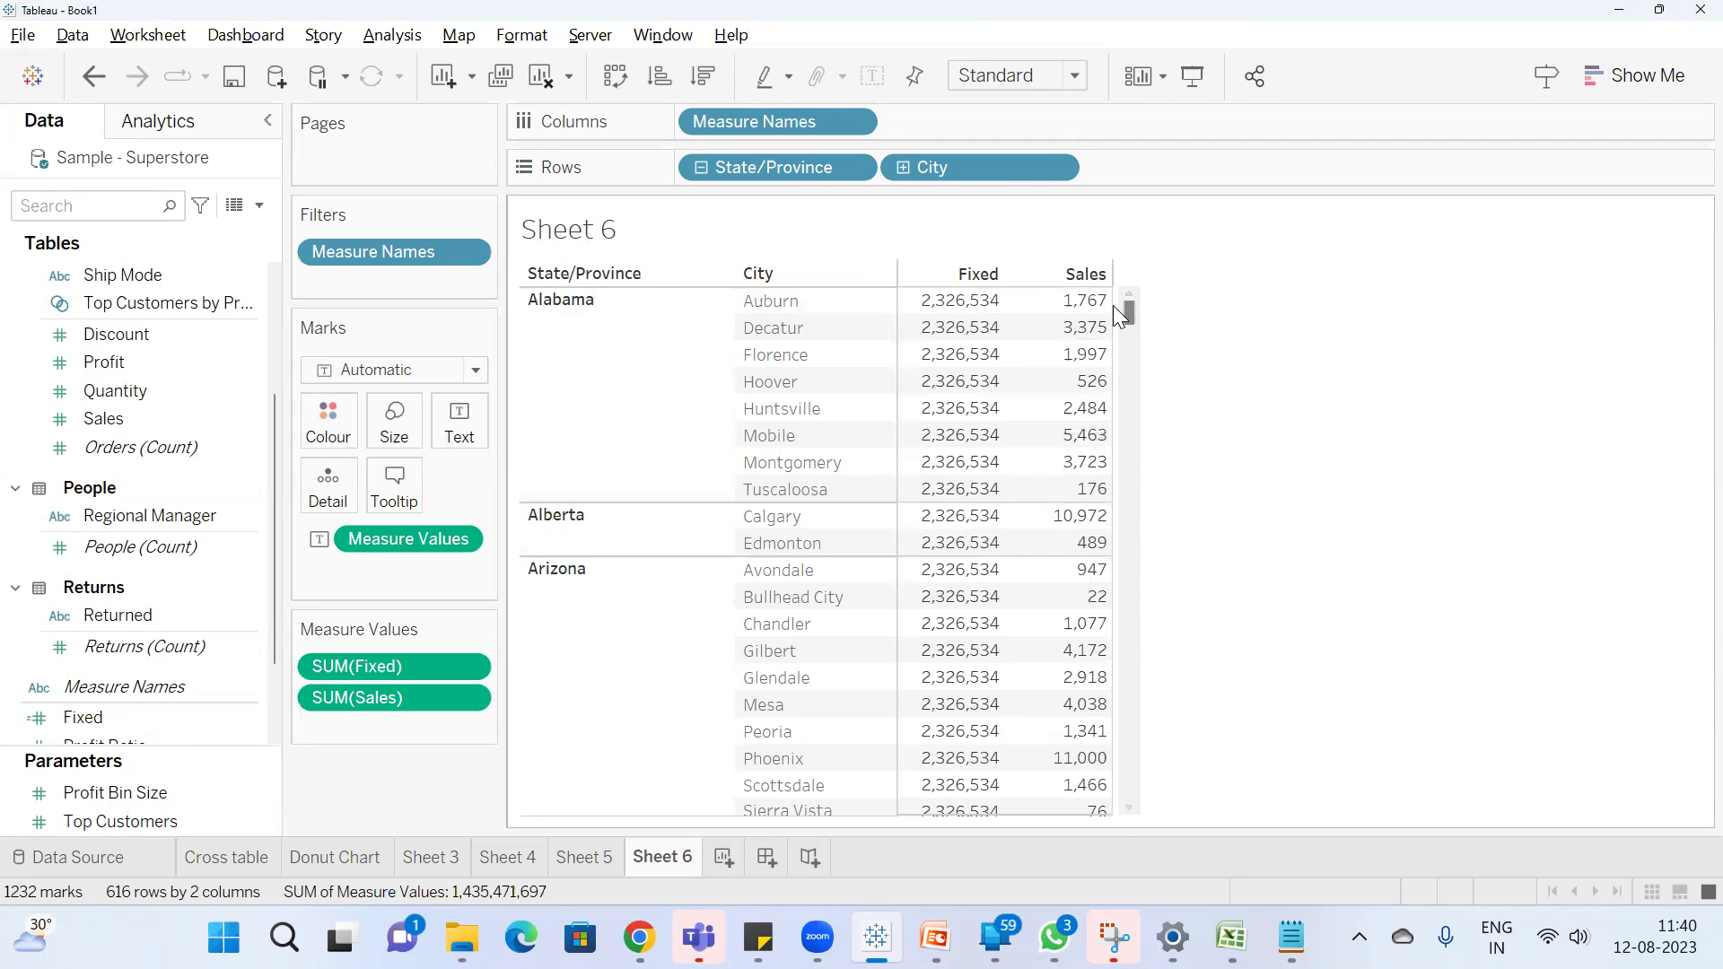
mouse_move(1129, 310)
left_mouse_down()
mouse_move(1147, 735)
mouse_move(1133, 790)
mouse_move(1128, 285)
left_mouse_up()
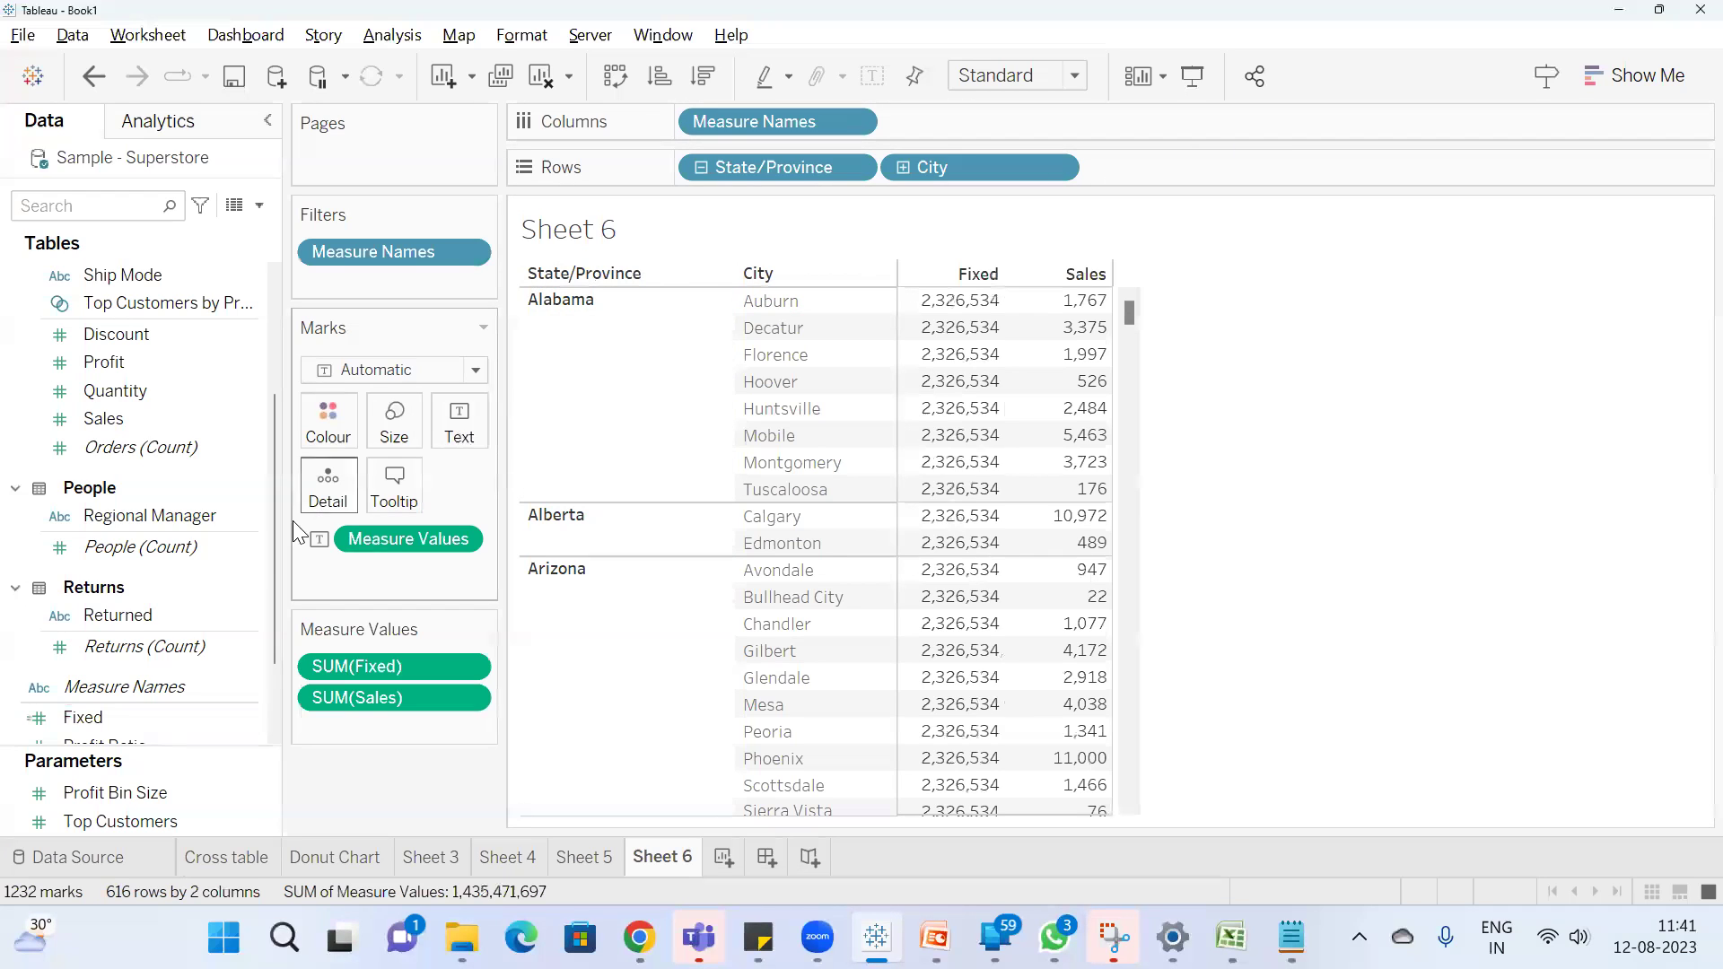
Find the Fixed field and change its formula to { FIXED [State/Province]:SUM([Sales])}, then apply and accept it
left_click(30, 202)
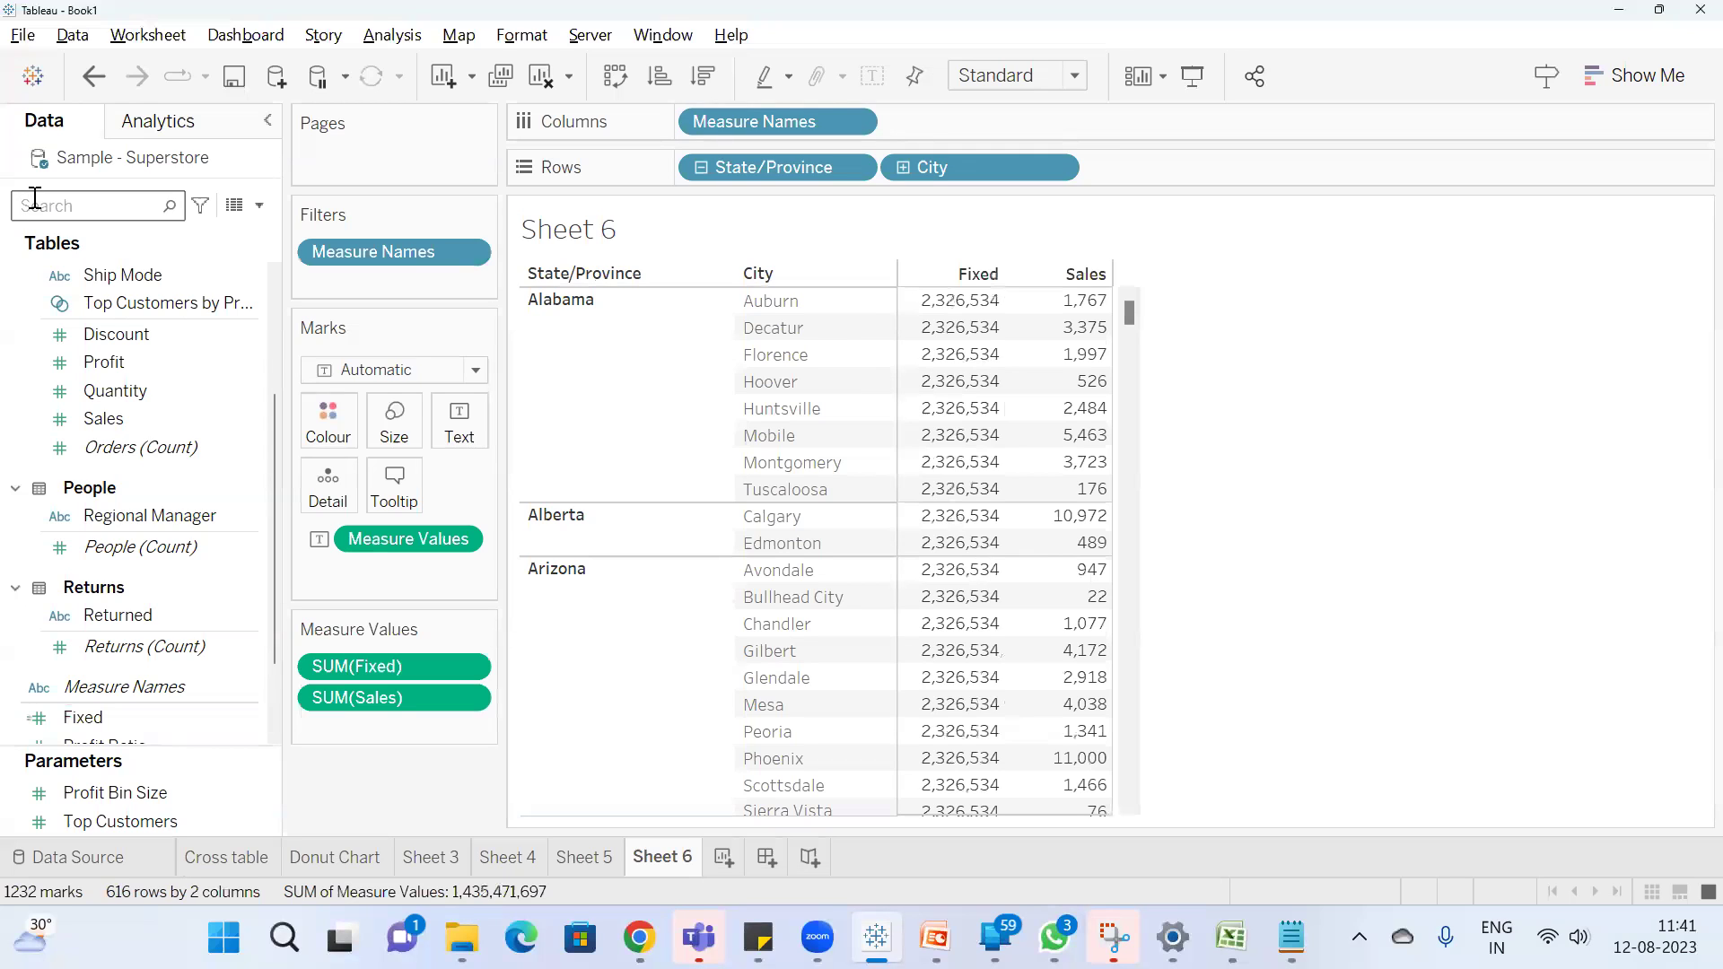
type("f")
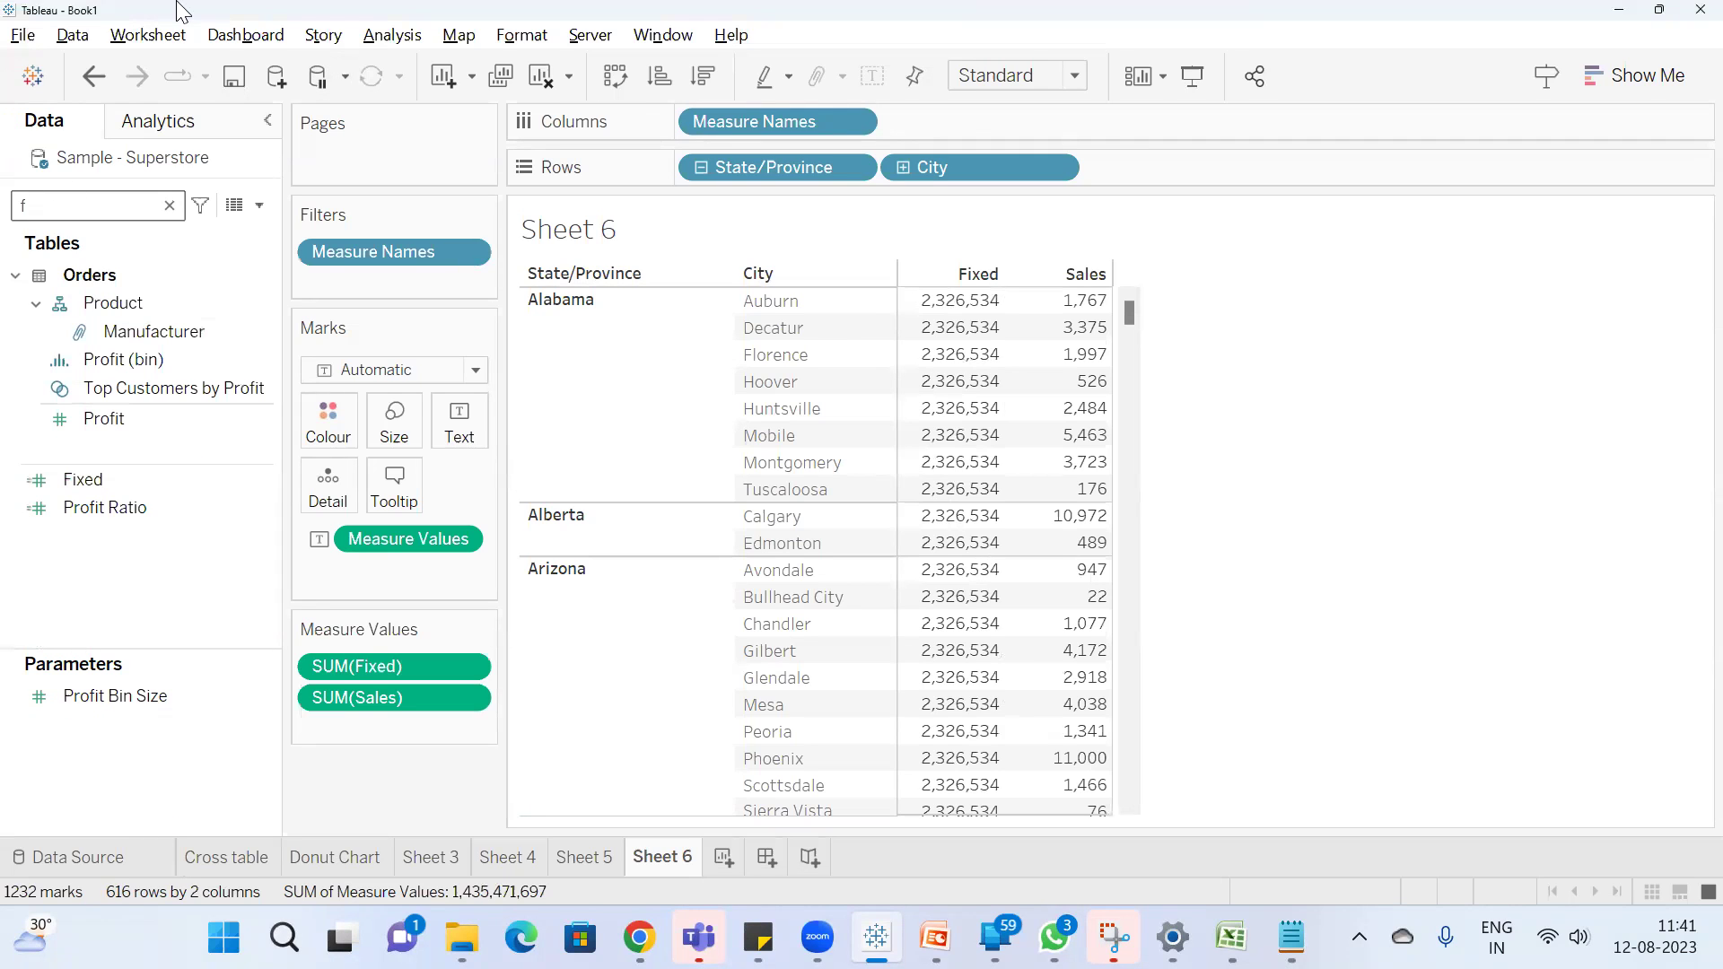
right_click(86, 479)
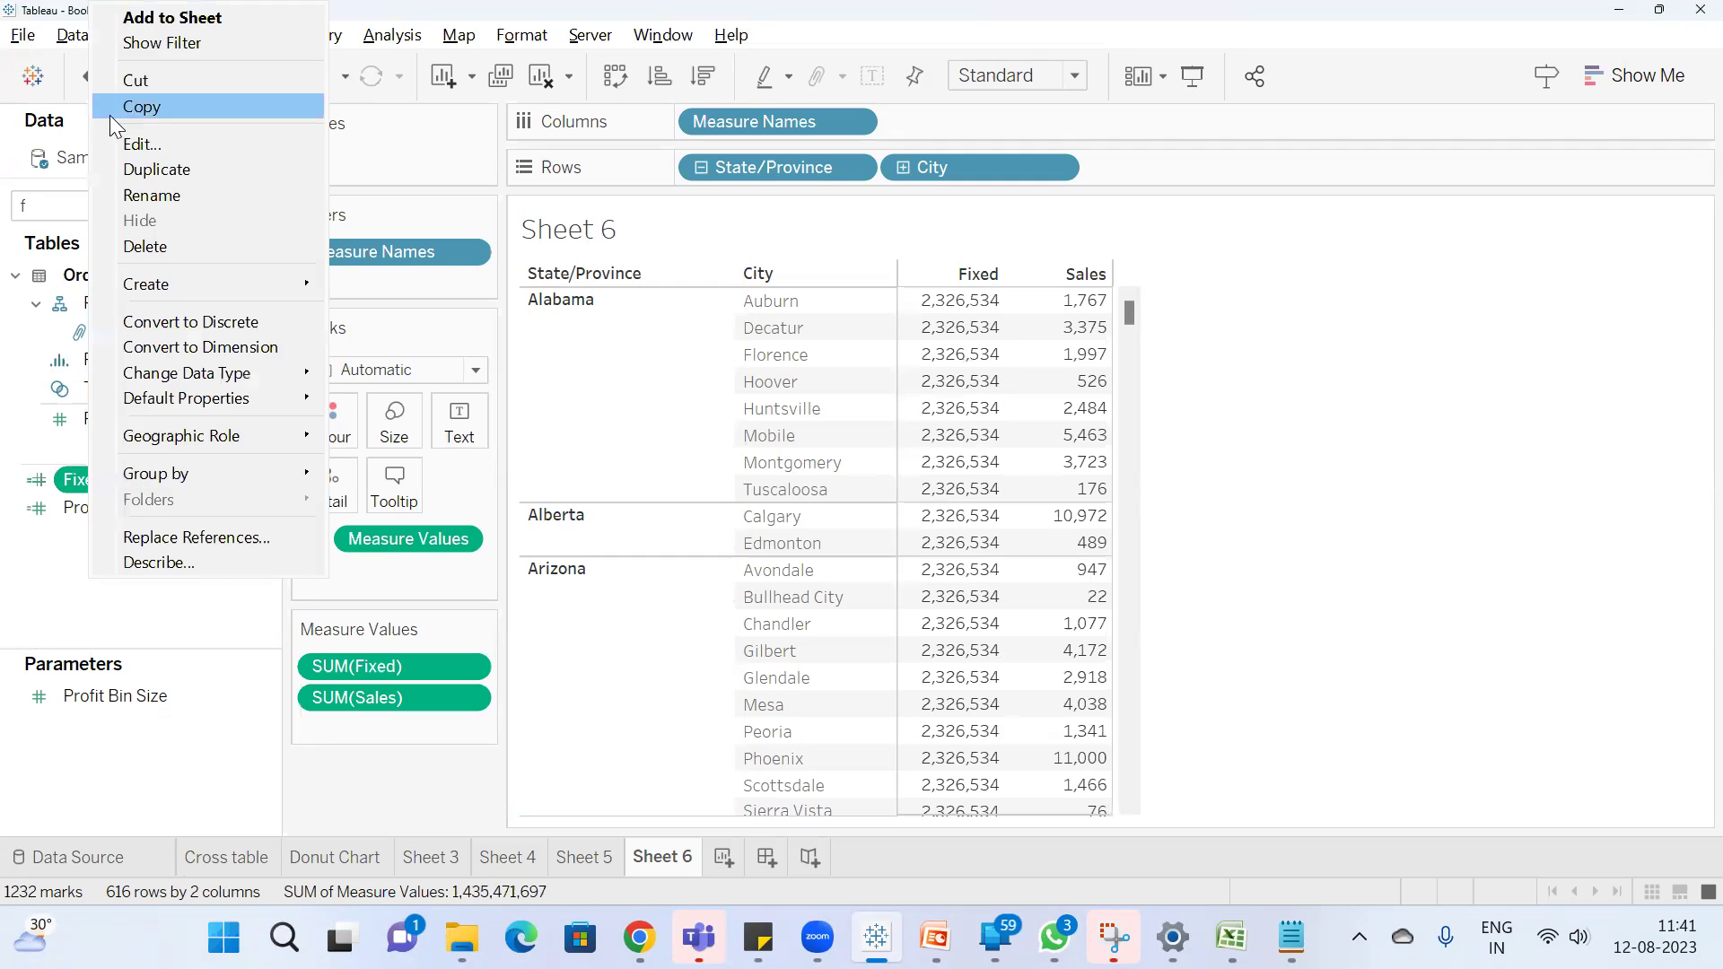
left_click(108, 138)
left_click_drag(742, 404, 1455, 484)
left_click(1260, 547)
left_click(1208, 558)
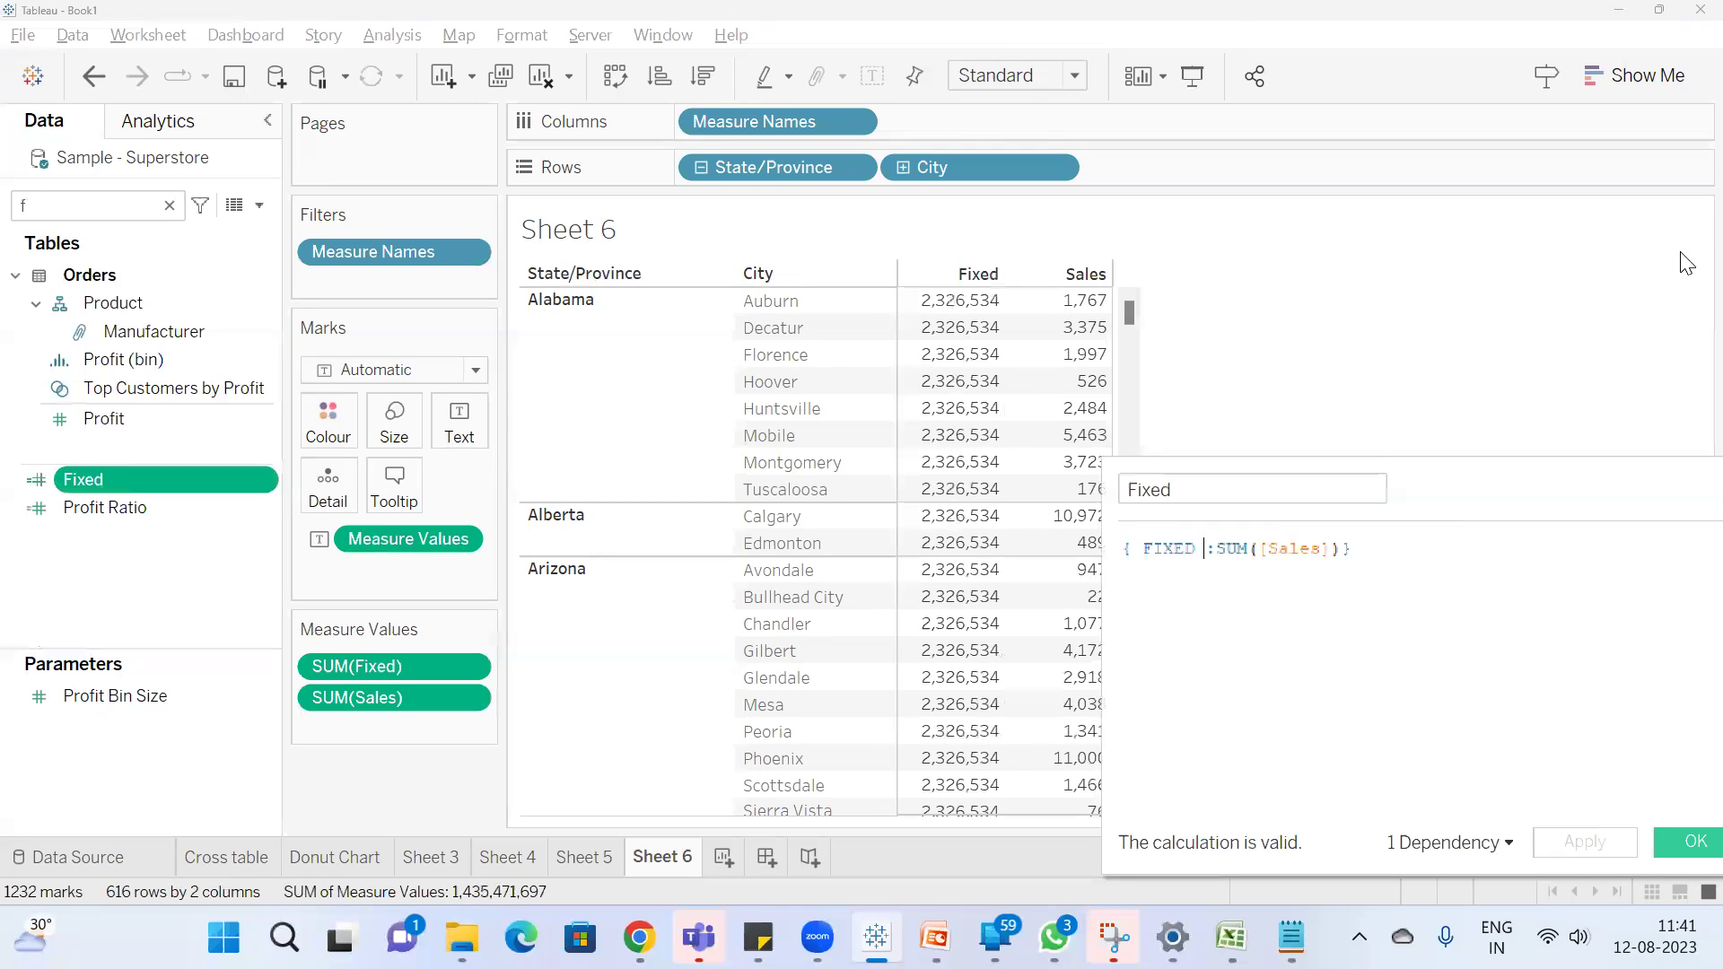
type("st")
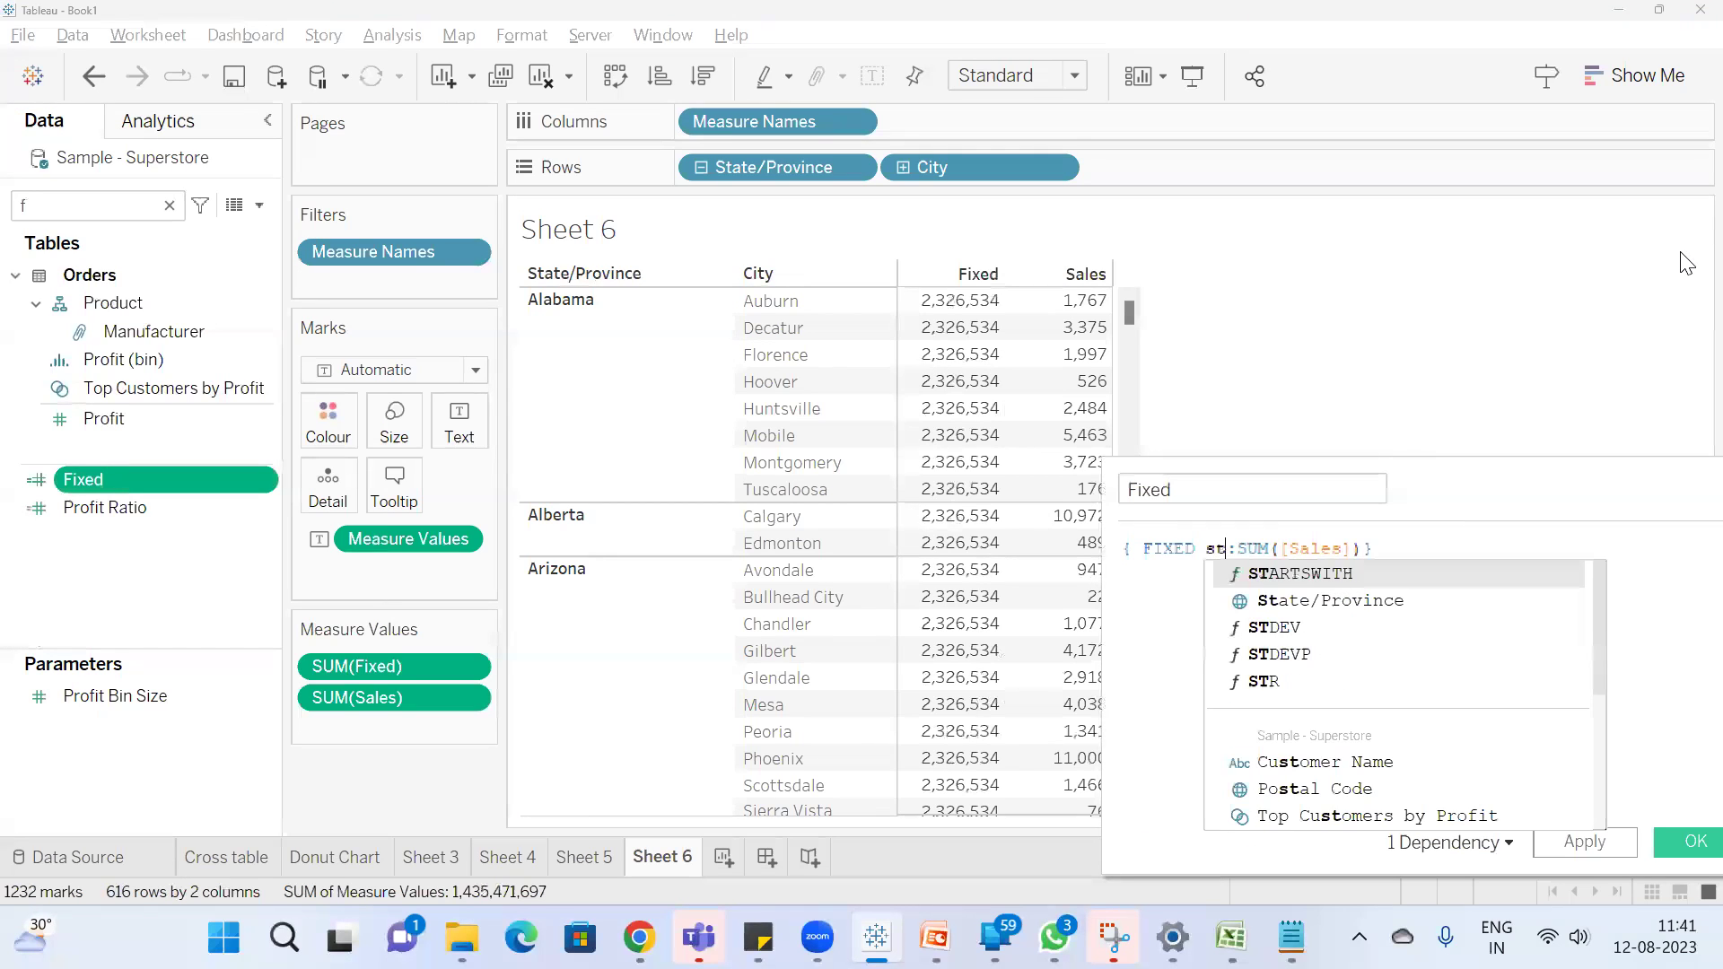
type("at")
key("Return")
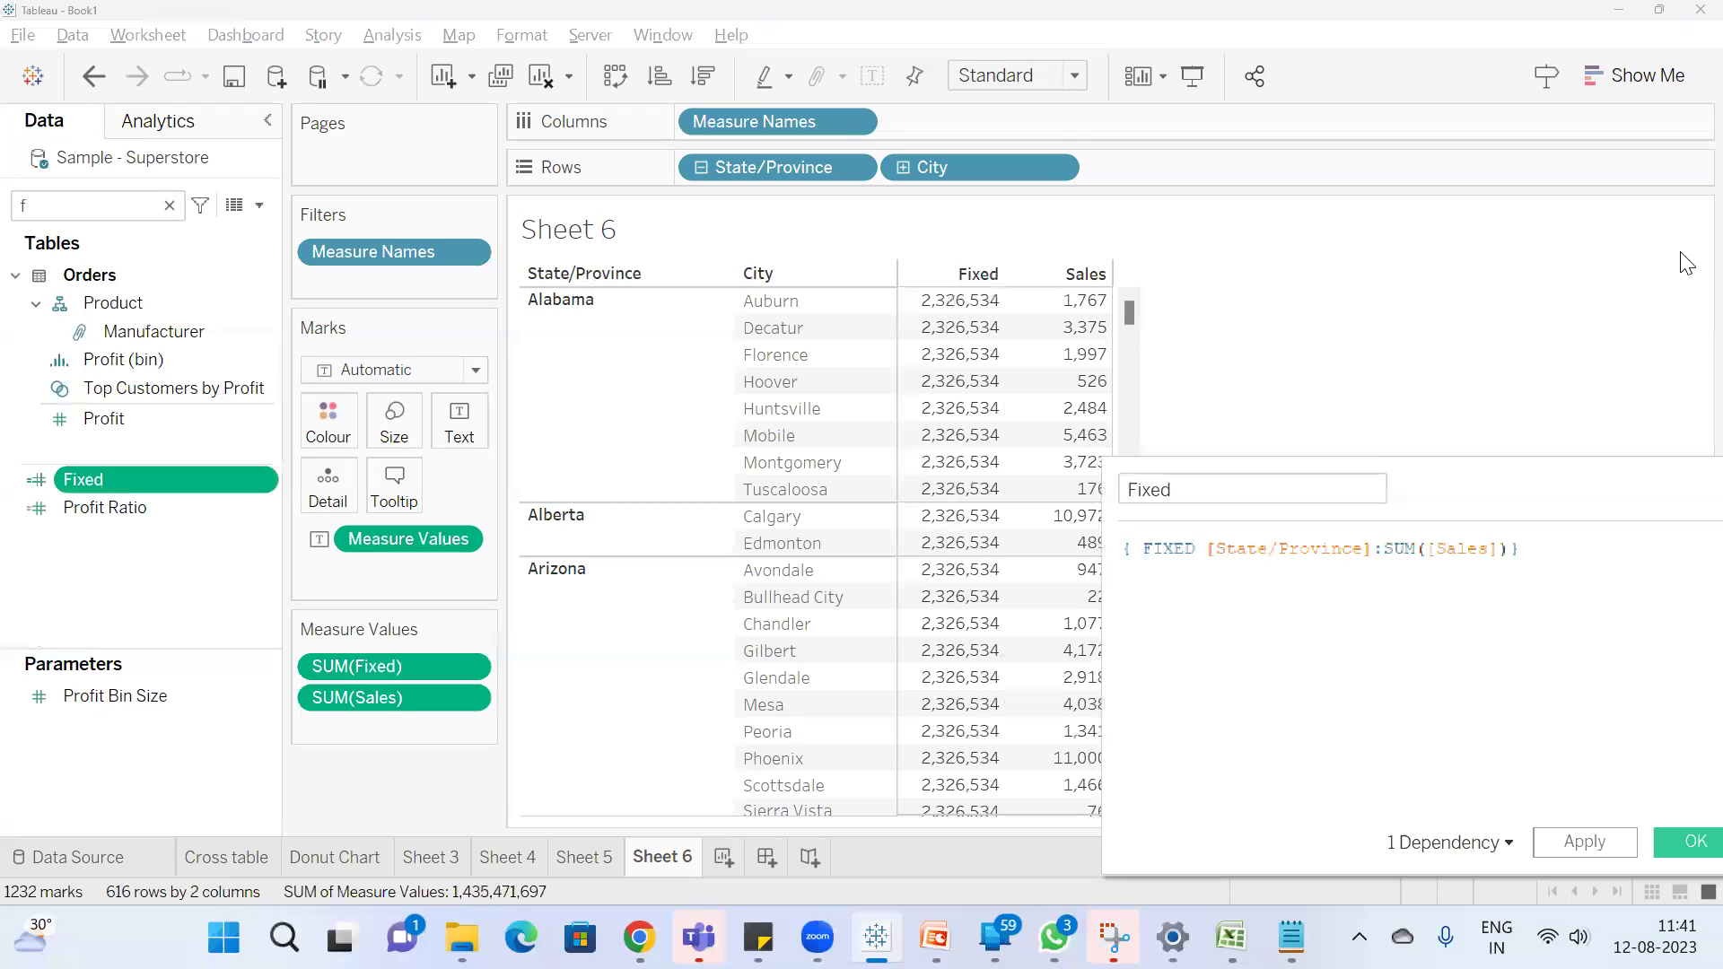
left_click_drag(1495, 492, 868, 514)
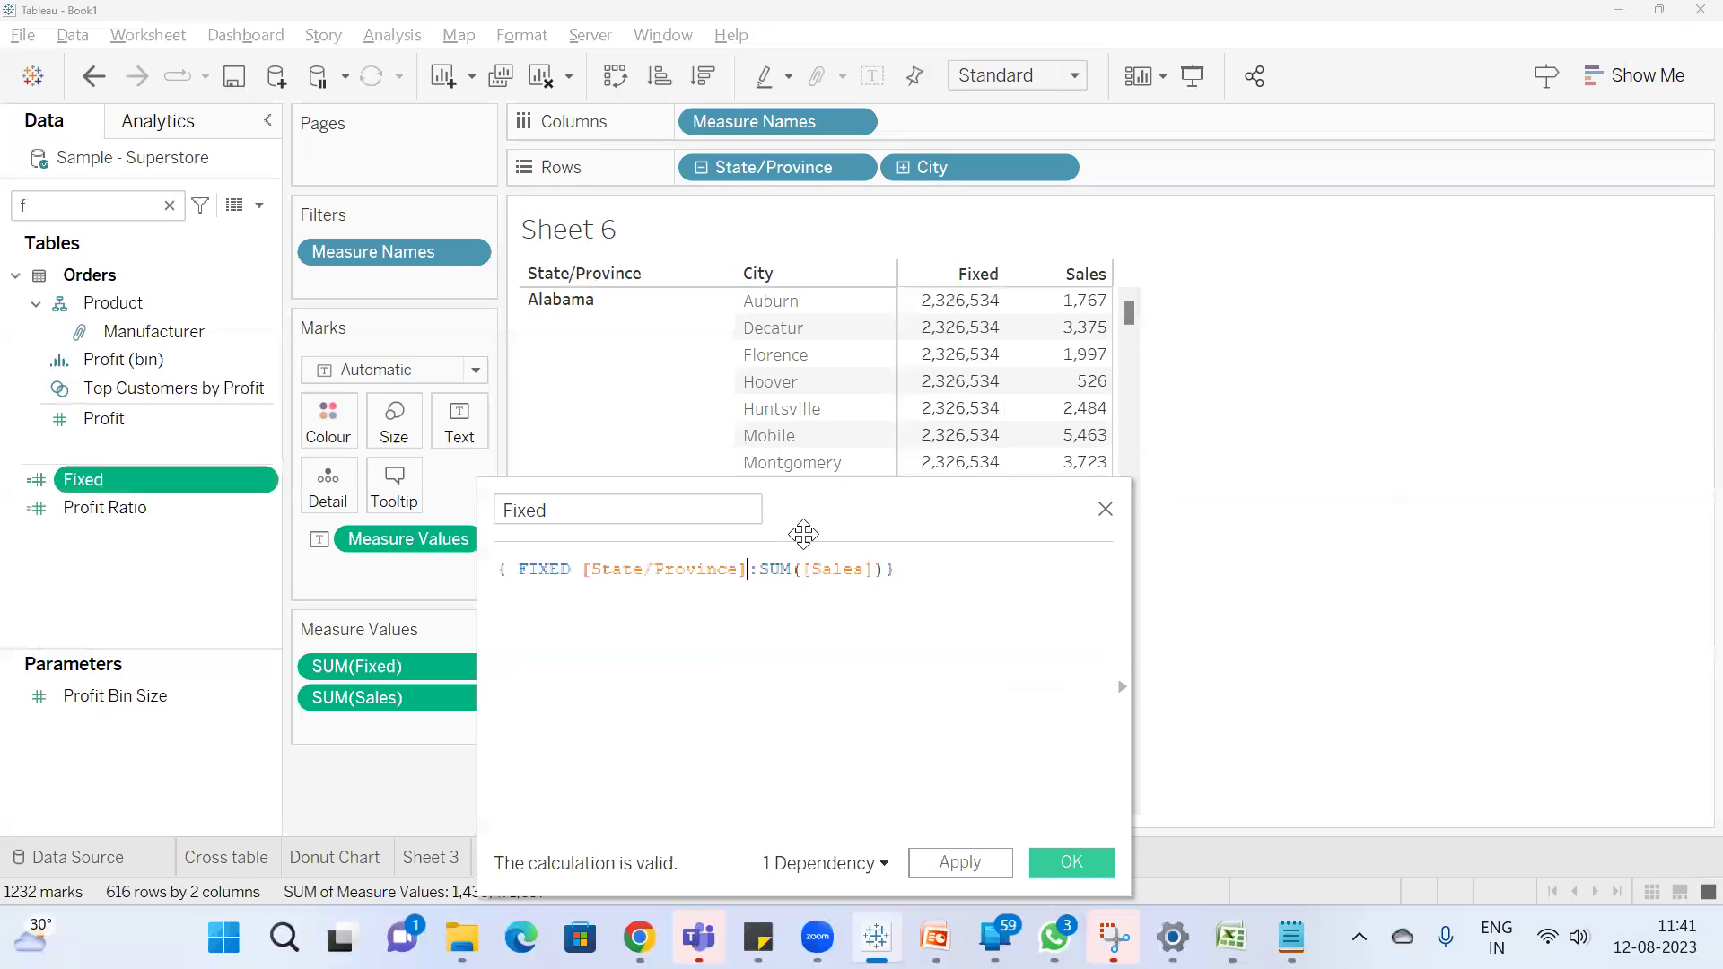
left_click(959, 863)
left_click(1057, 863)
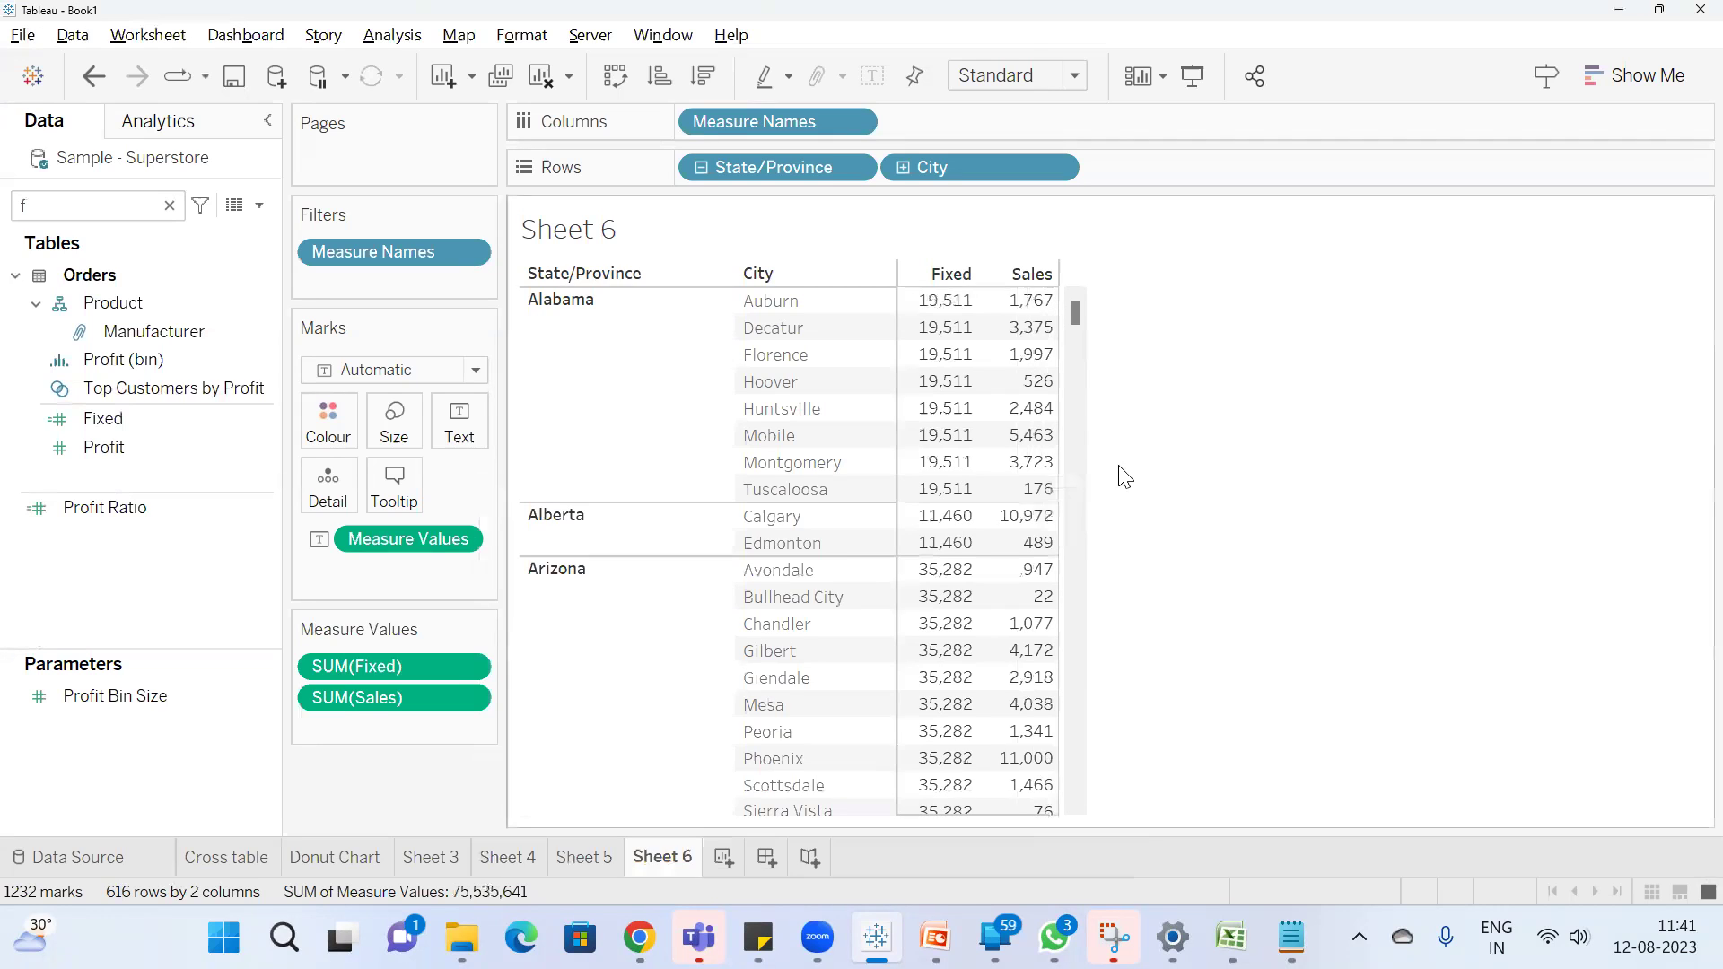
Select the sales values of Alabama's cities to compare their sum with the Fixed column, and clear the selection
left_click_drag(1025, 303, 996, 484)
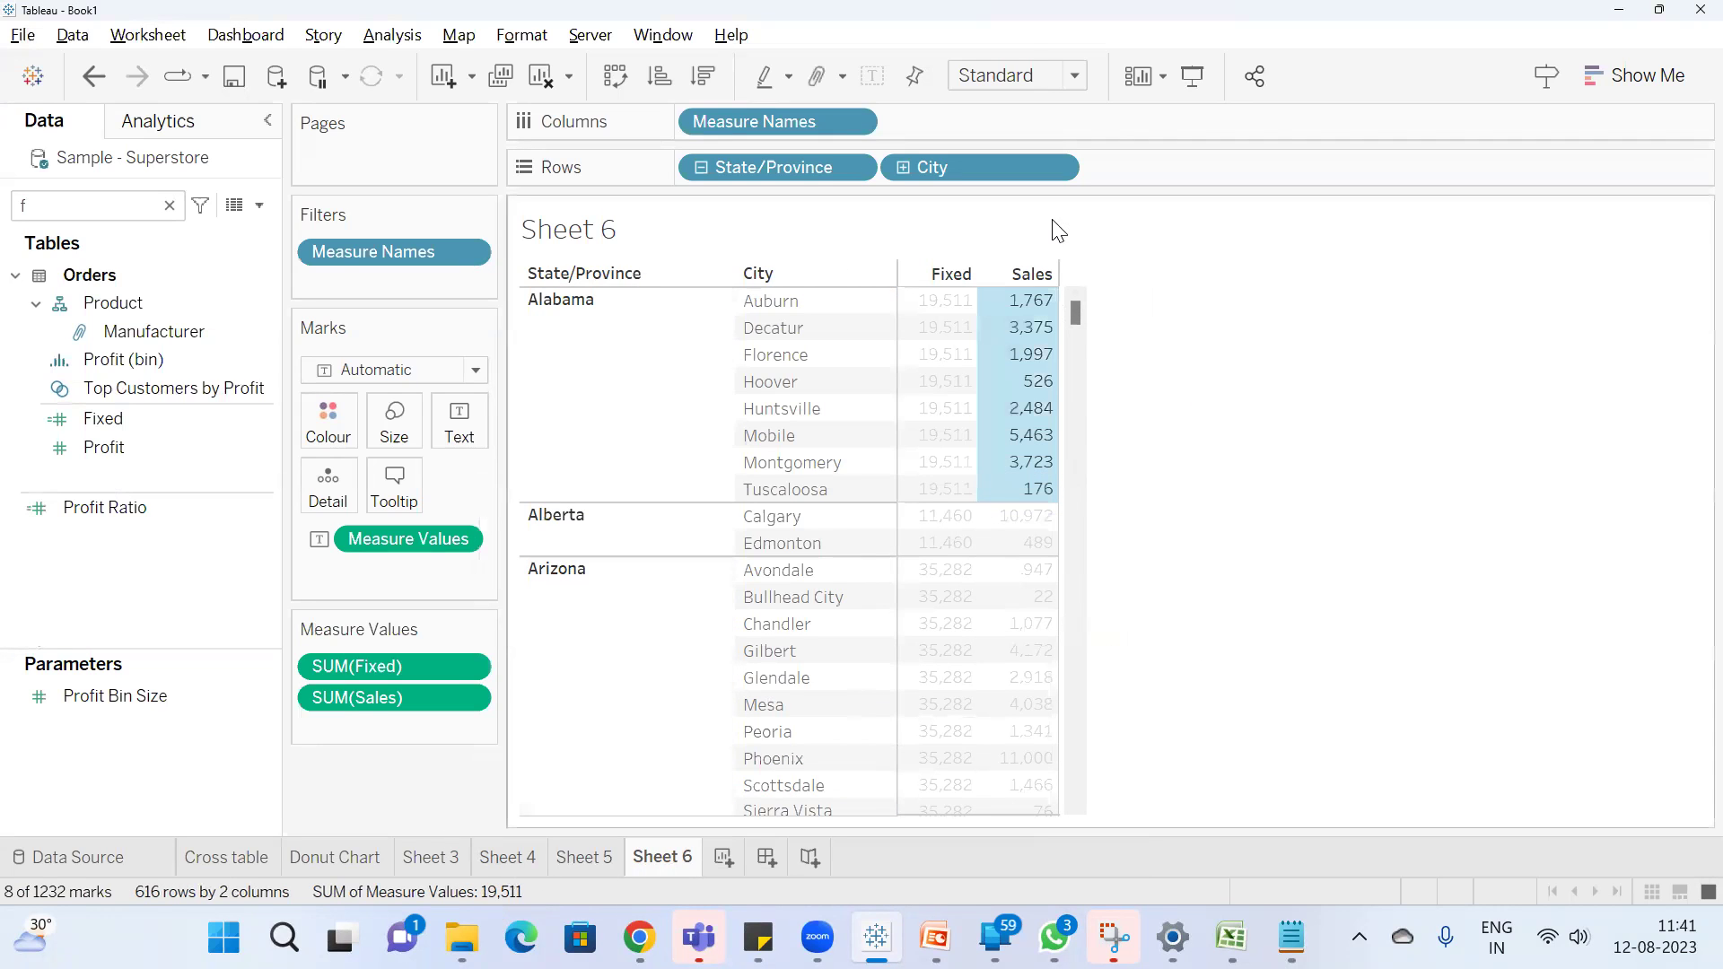
mouse_move(945, 321)
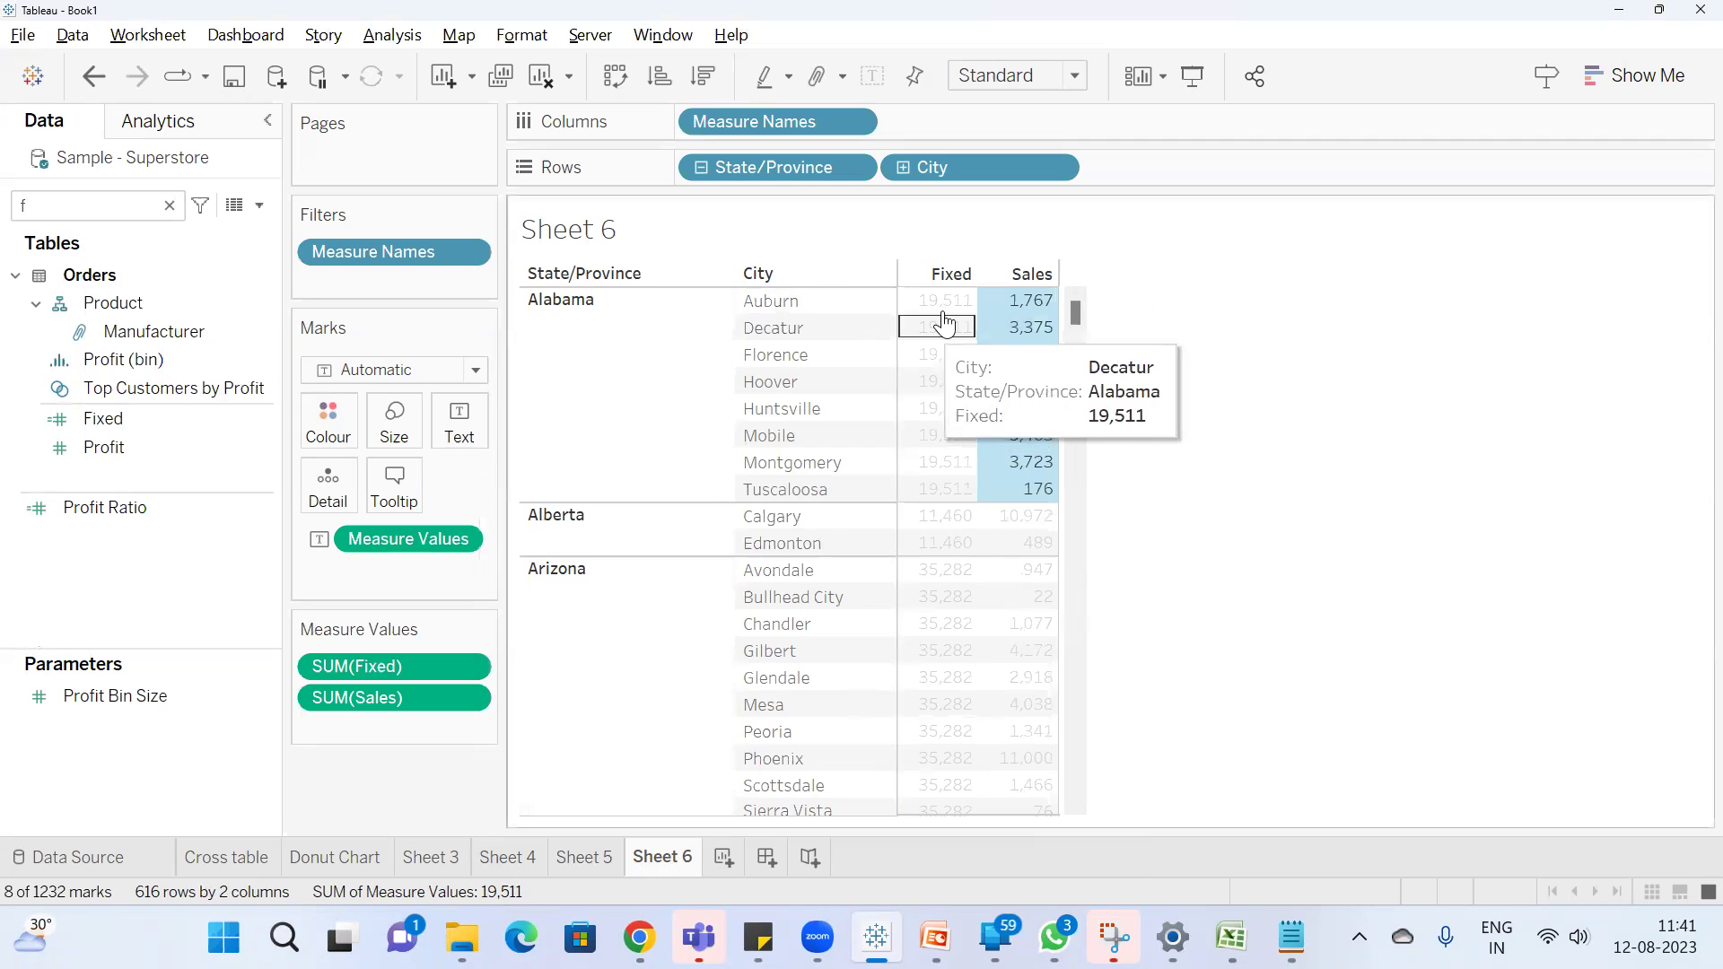
left_click(1196, 319)
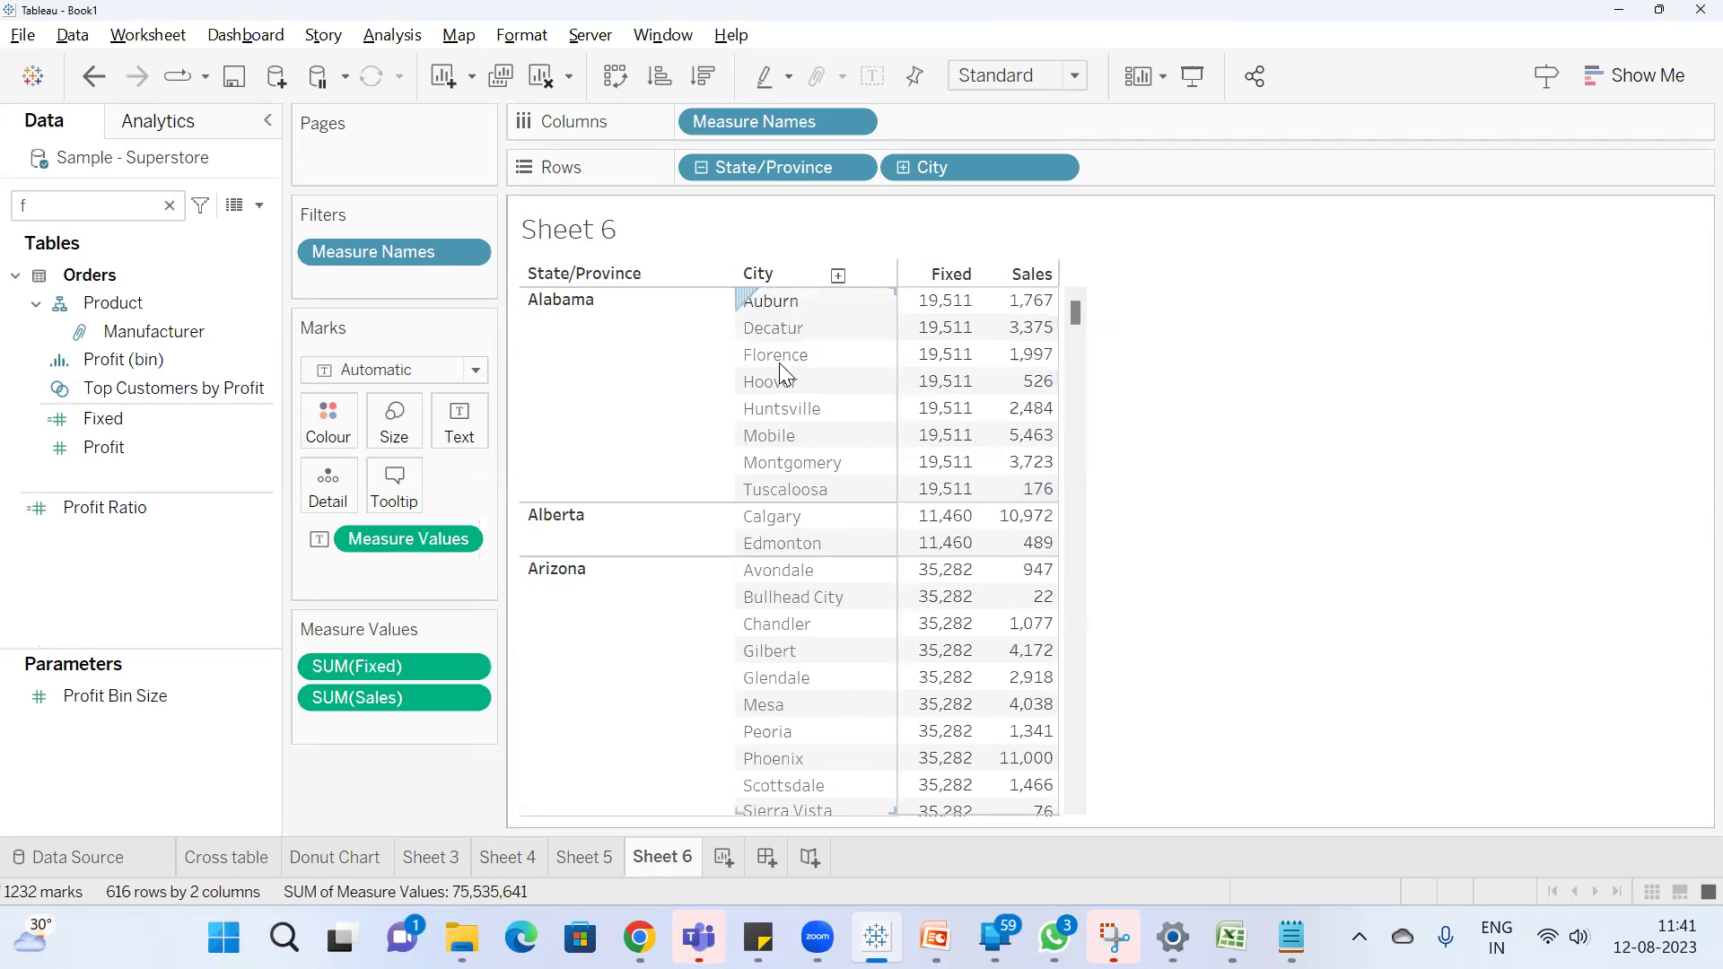
mouse_move(1013, 316)
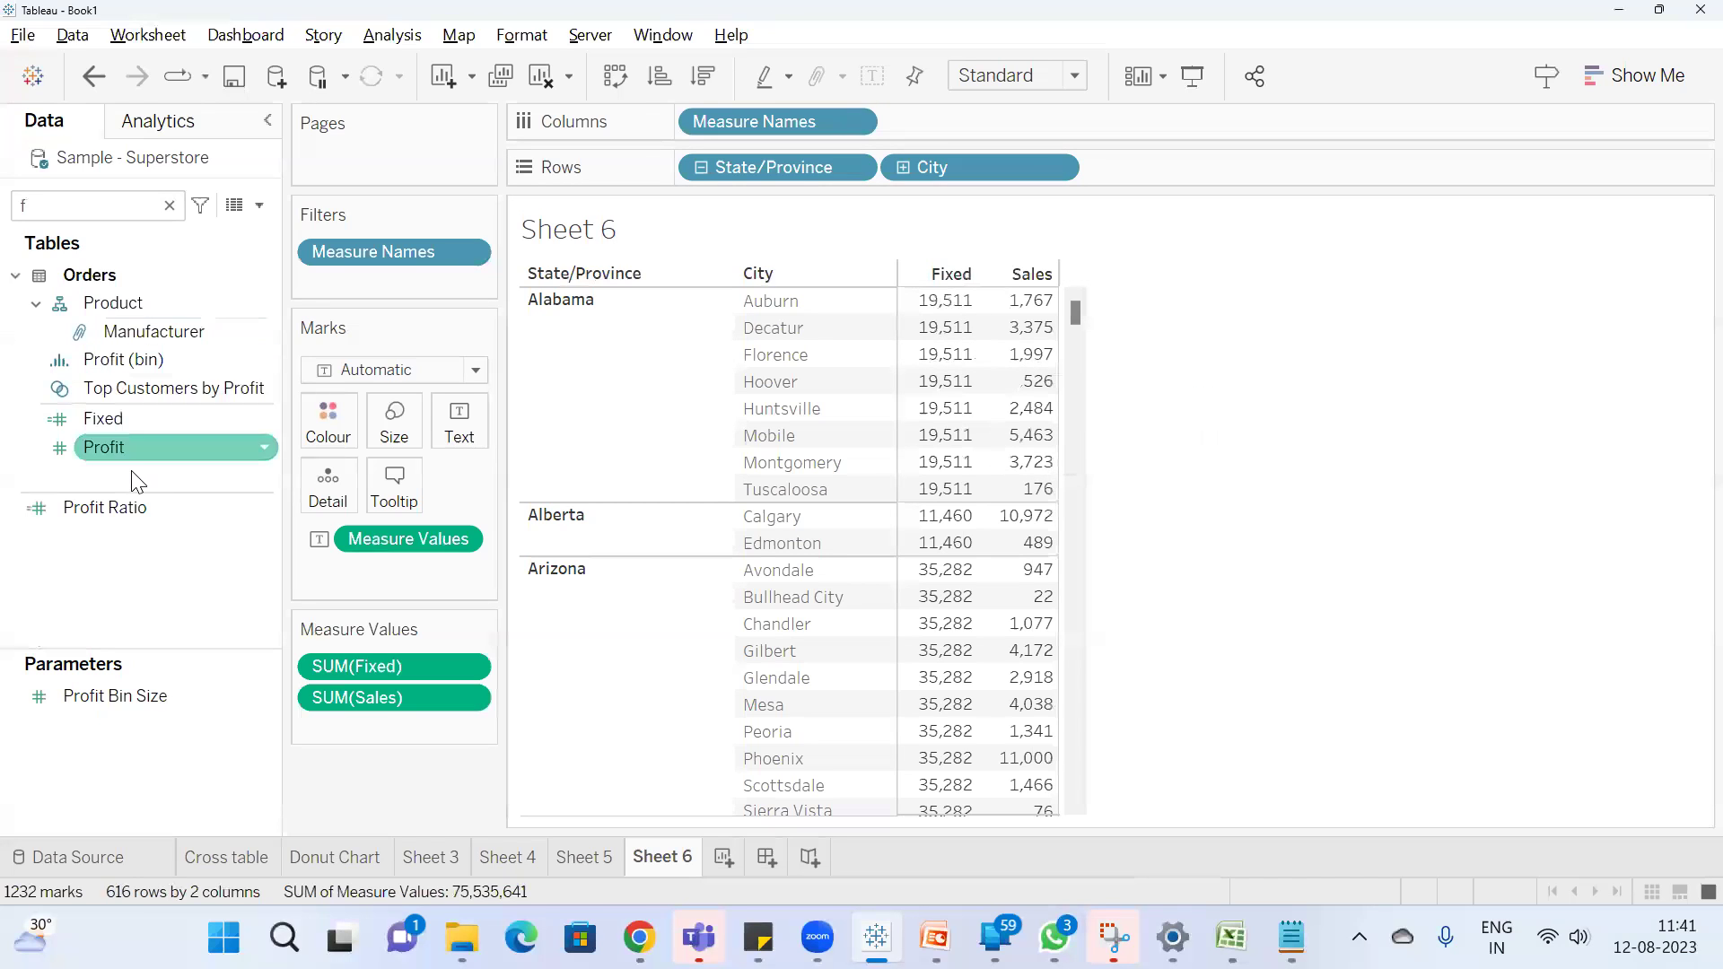
Reopen the Fixed calculation, compare its State/Province dimension with the fields on Rows, and close it
right_click(120, 420)
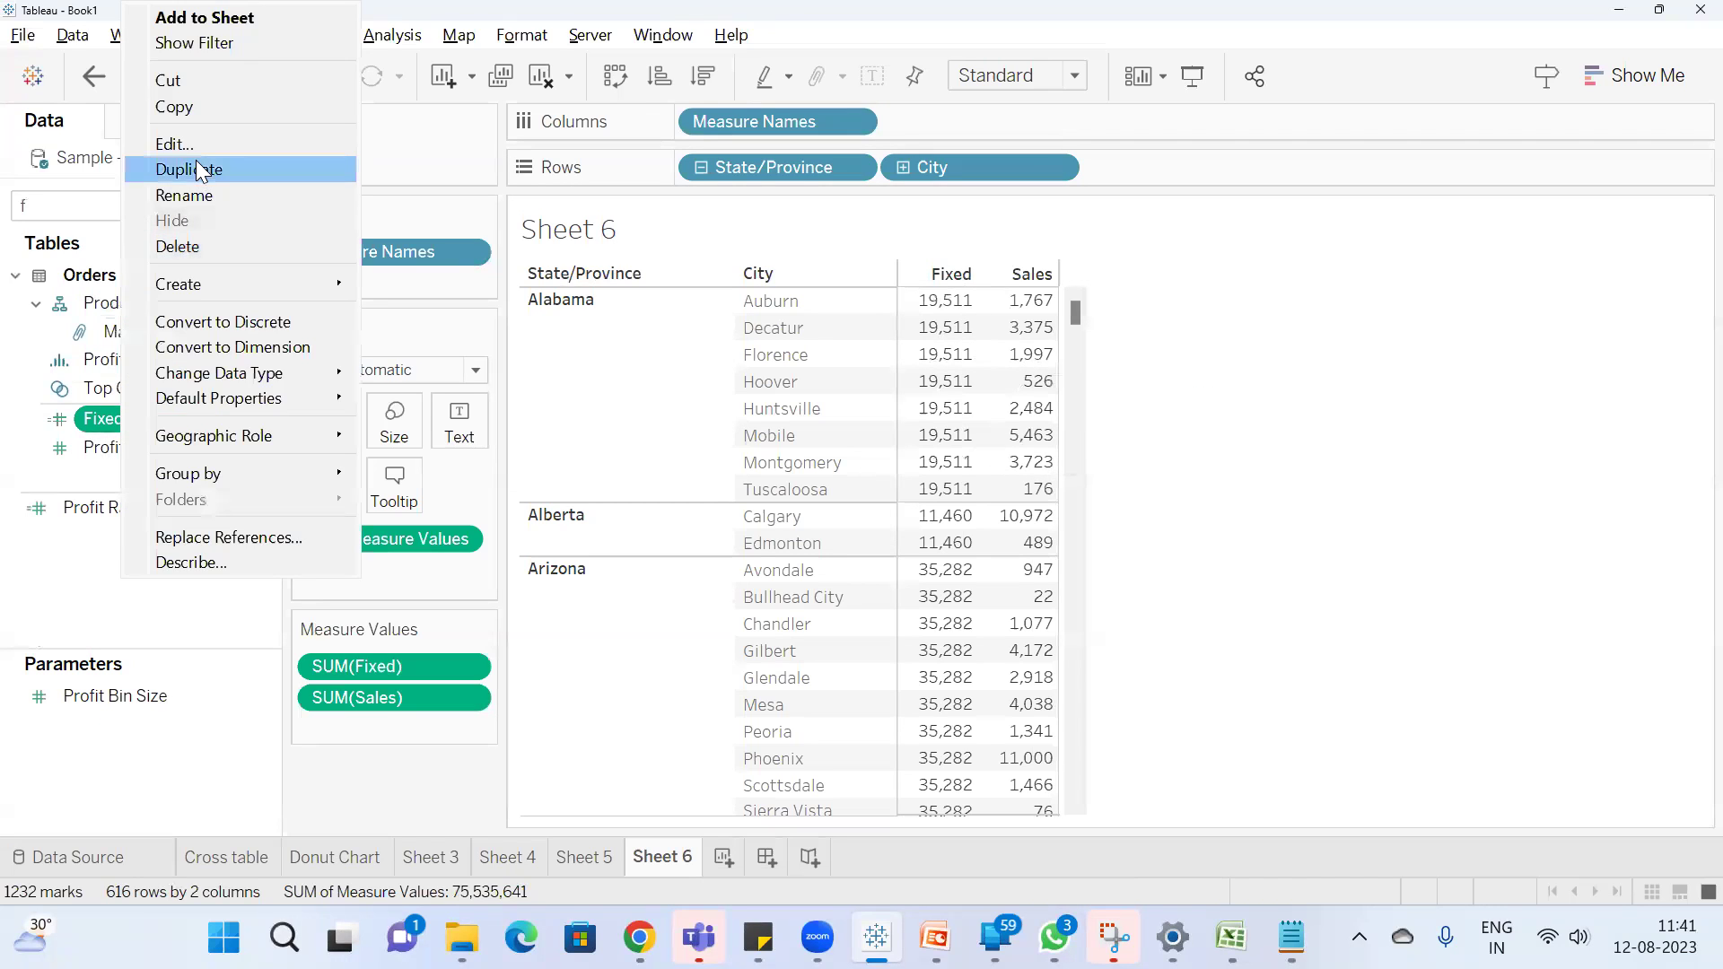
left_click(196, 149)
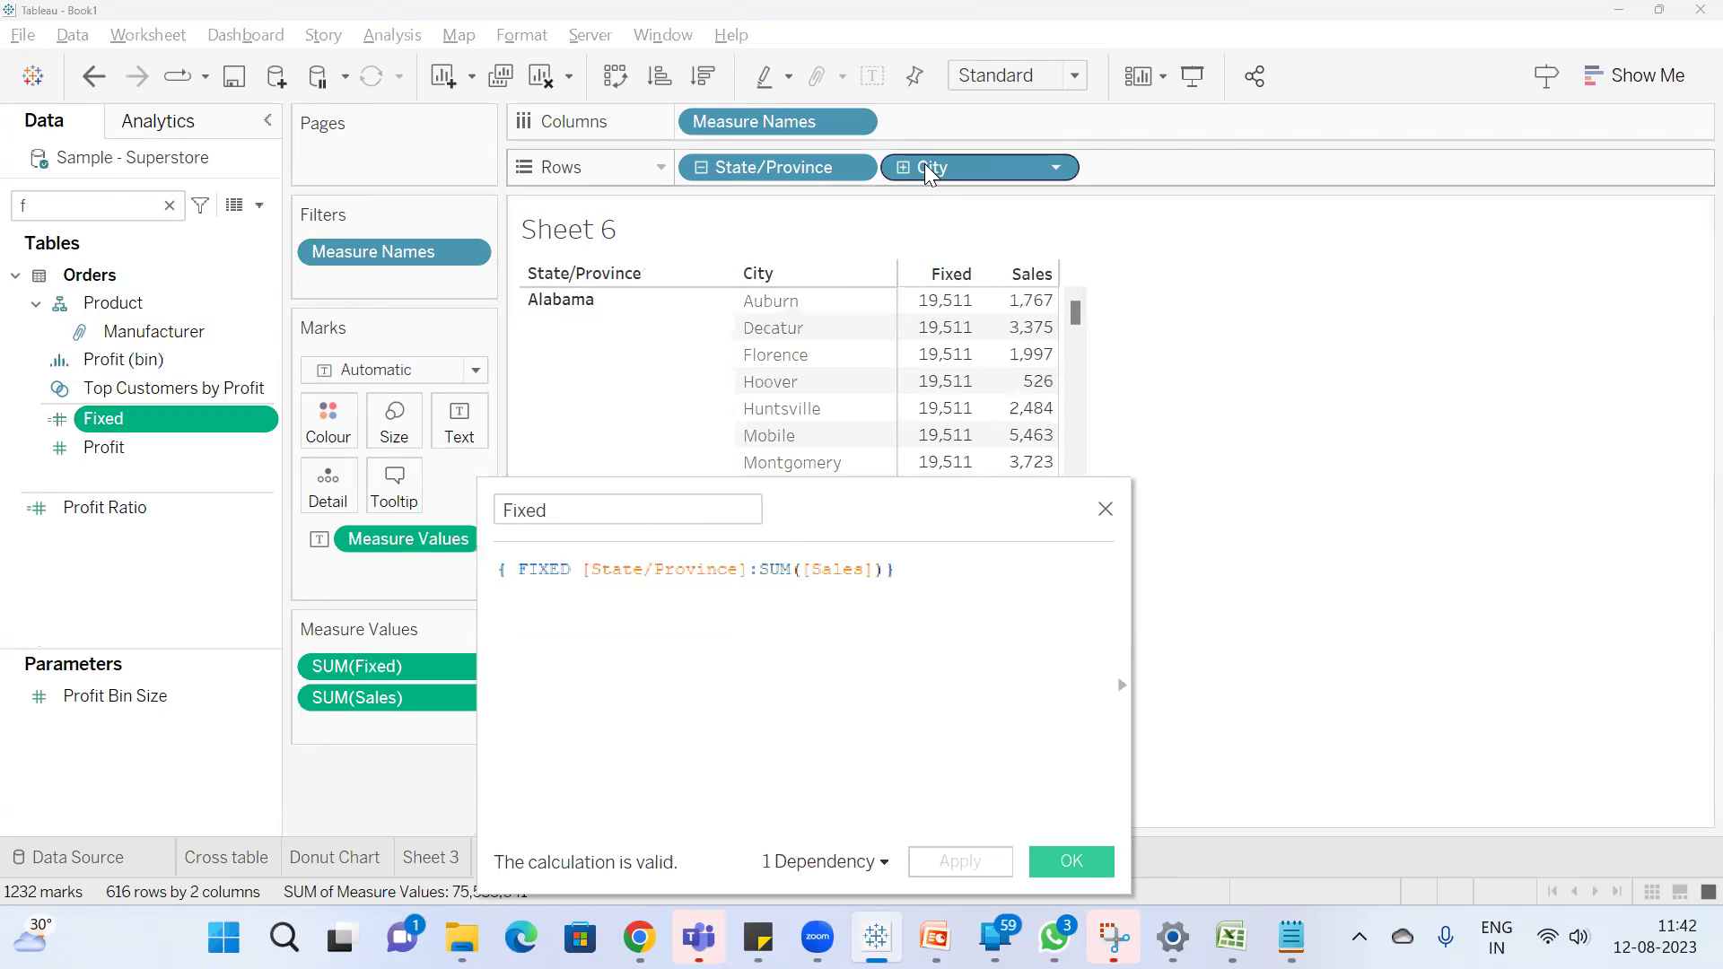
left_click(1073, 862)
Create a calculated field that divides sales by the fixed state total, with the formula SUM([Sales])/SUM([Fixed])
left_click(258, 206)
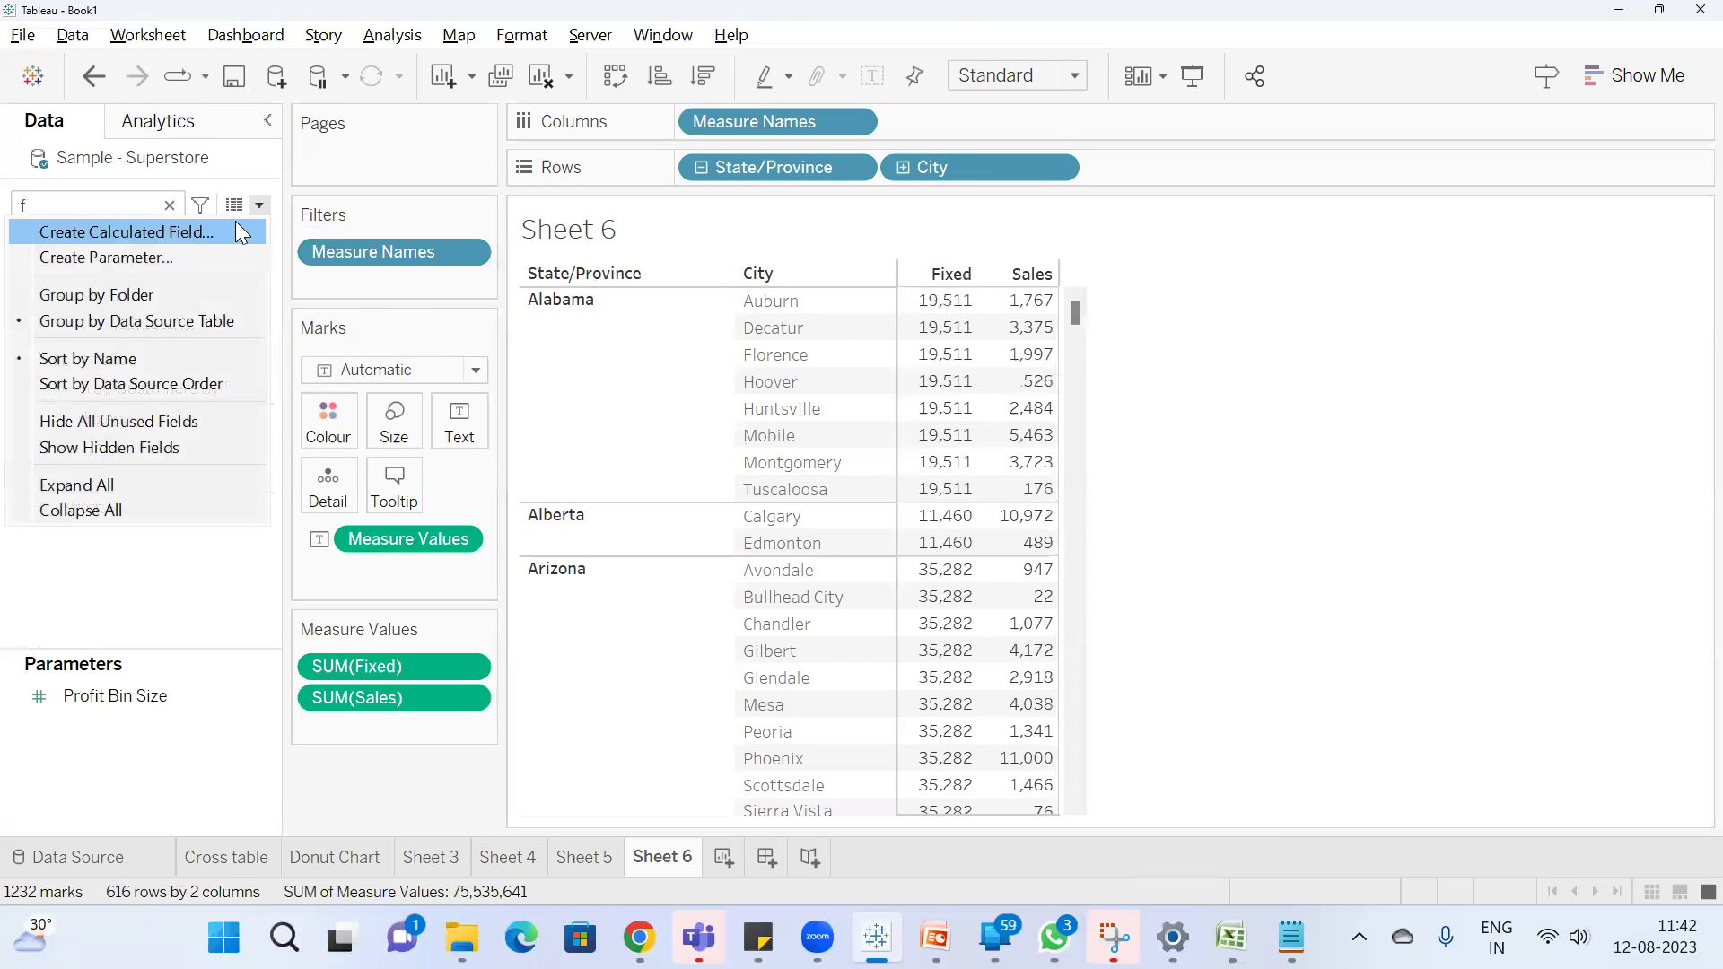
left_click(206, 232)
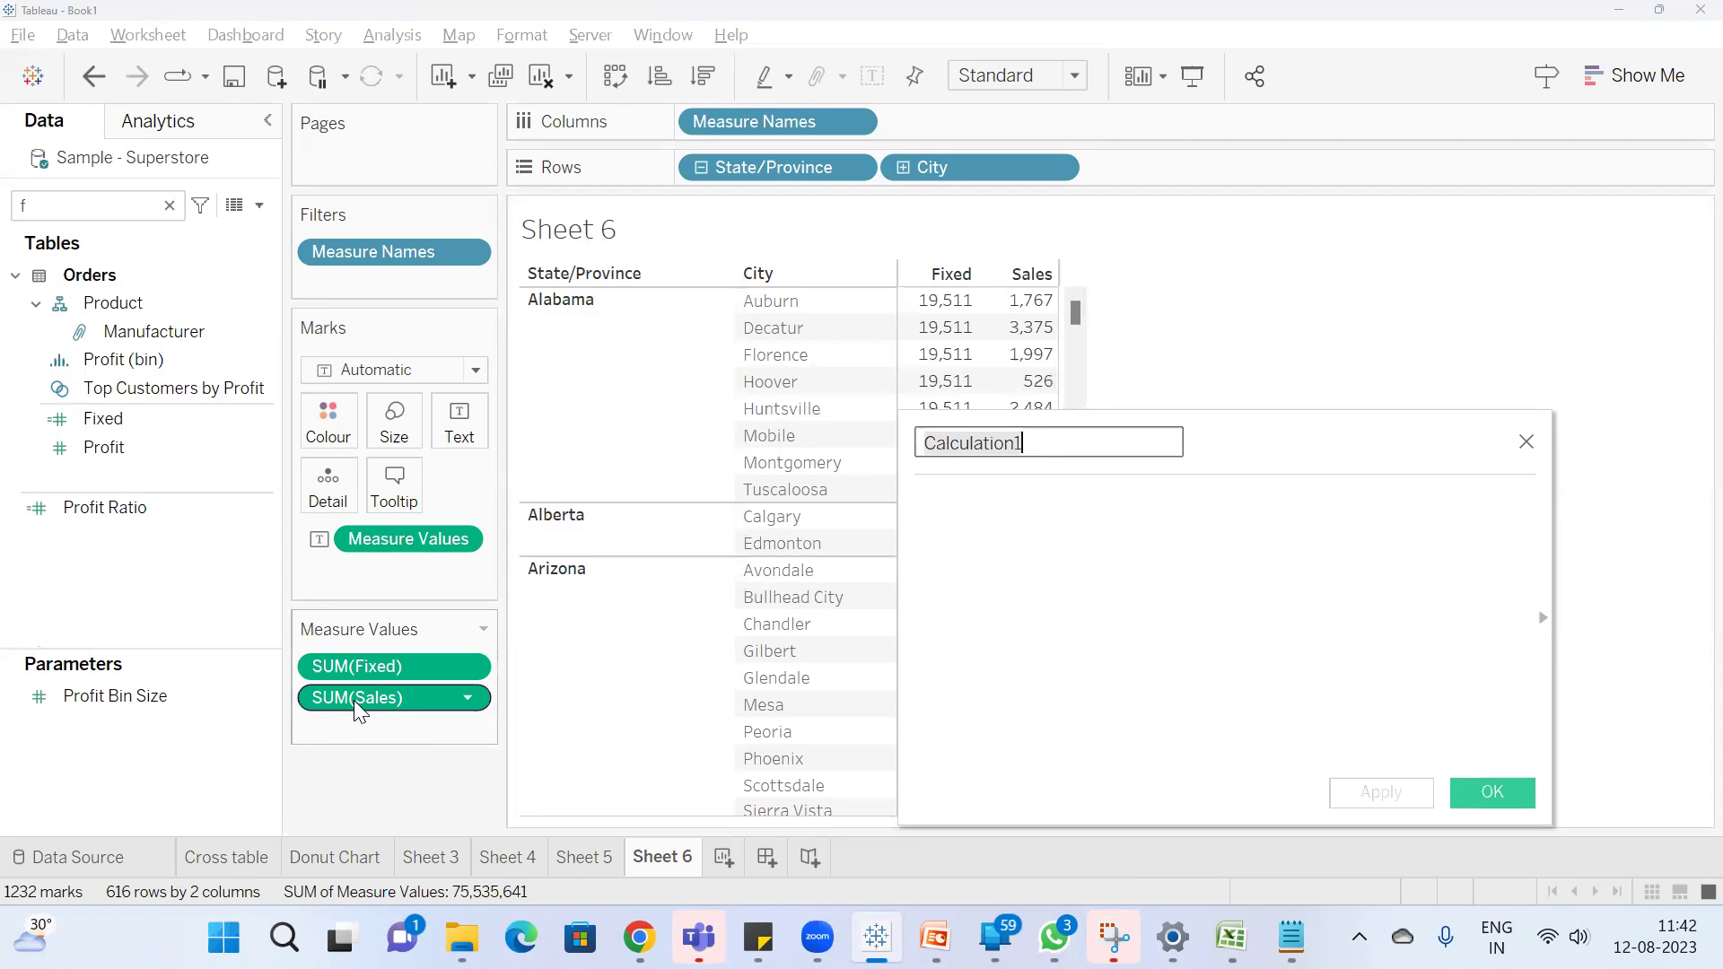
left_click_drag(353, 700, 958, 531)
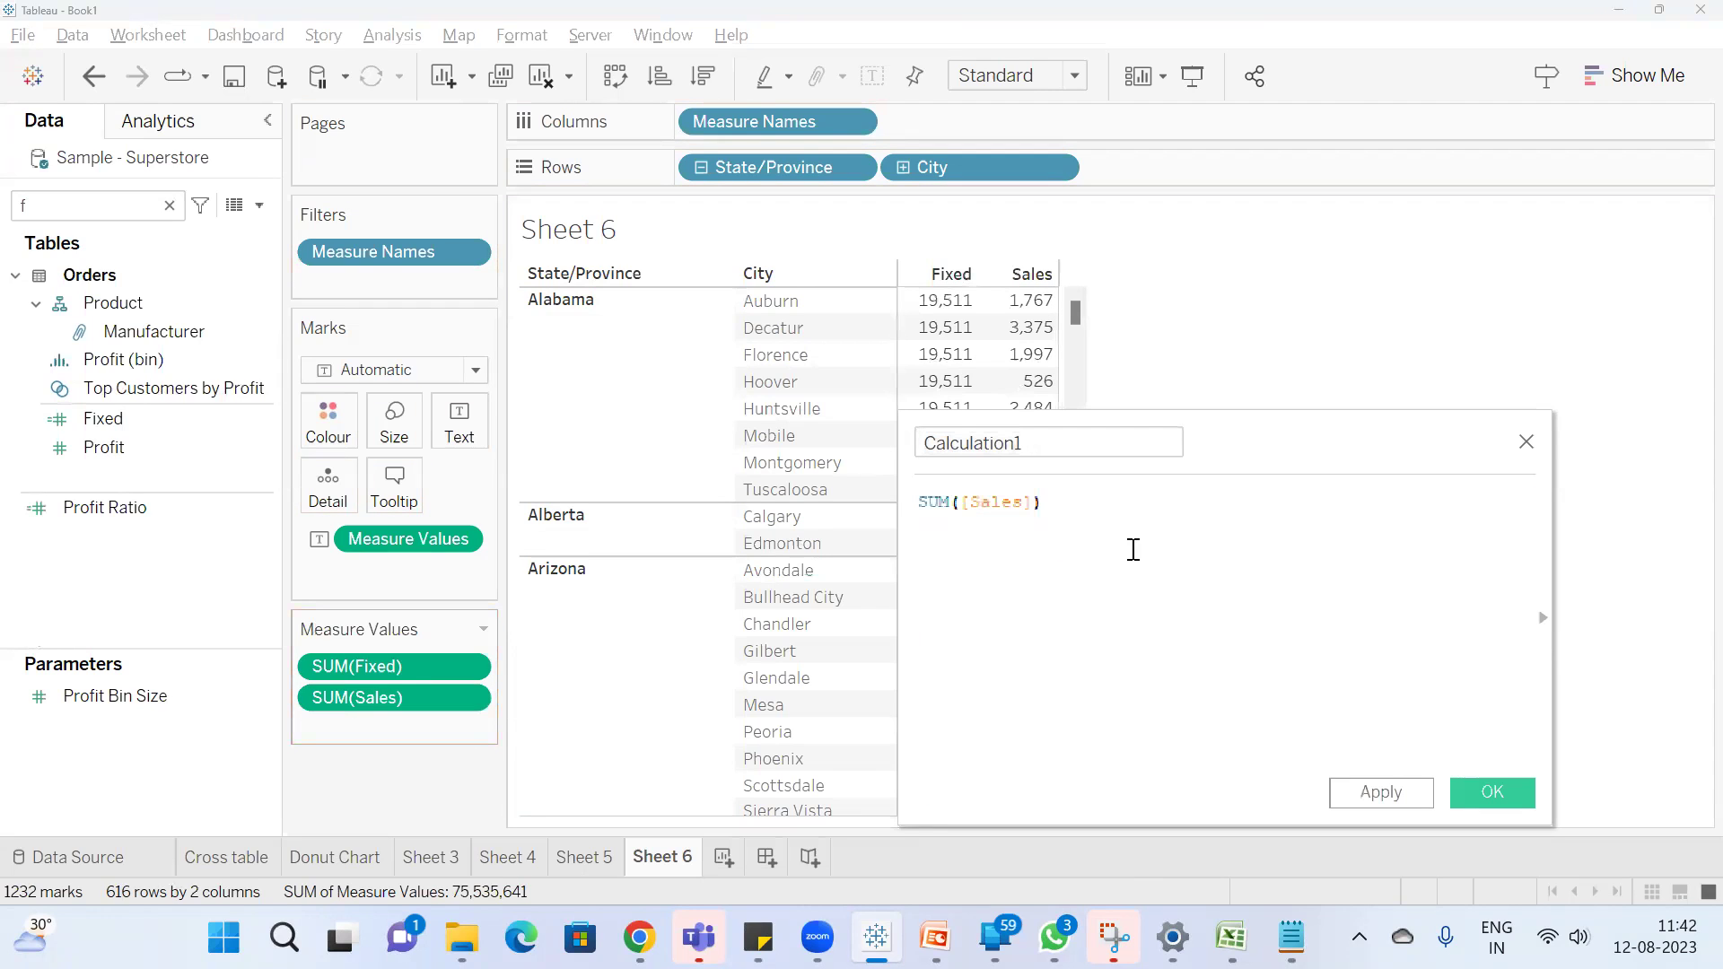
type("/")
left_click_drag(392, 666, 1147, 585)
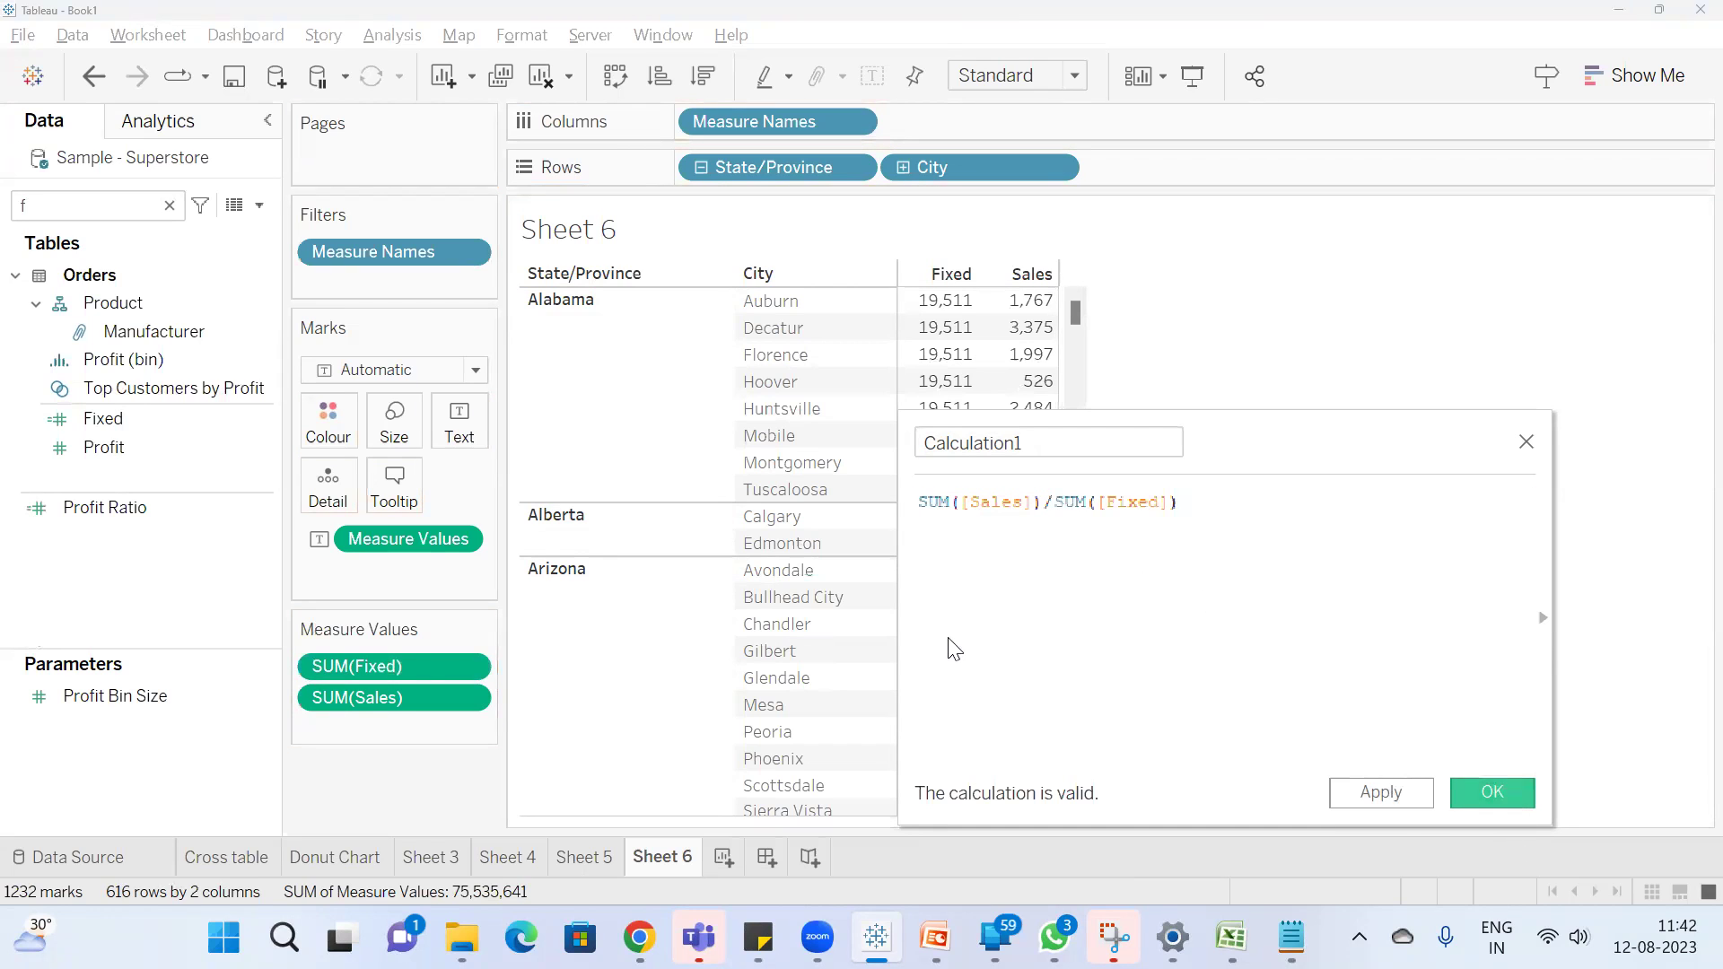
left_click(1517, 801)
Search the fields for "ca" and add the new sales ratio calculation to the table
left_click(72, 207)
key("BackSpace")
type("ca")
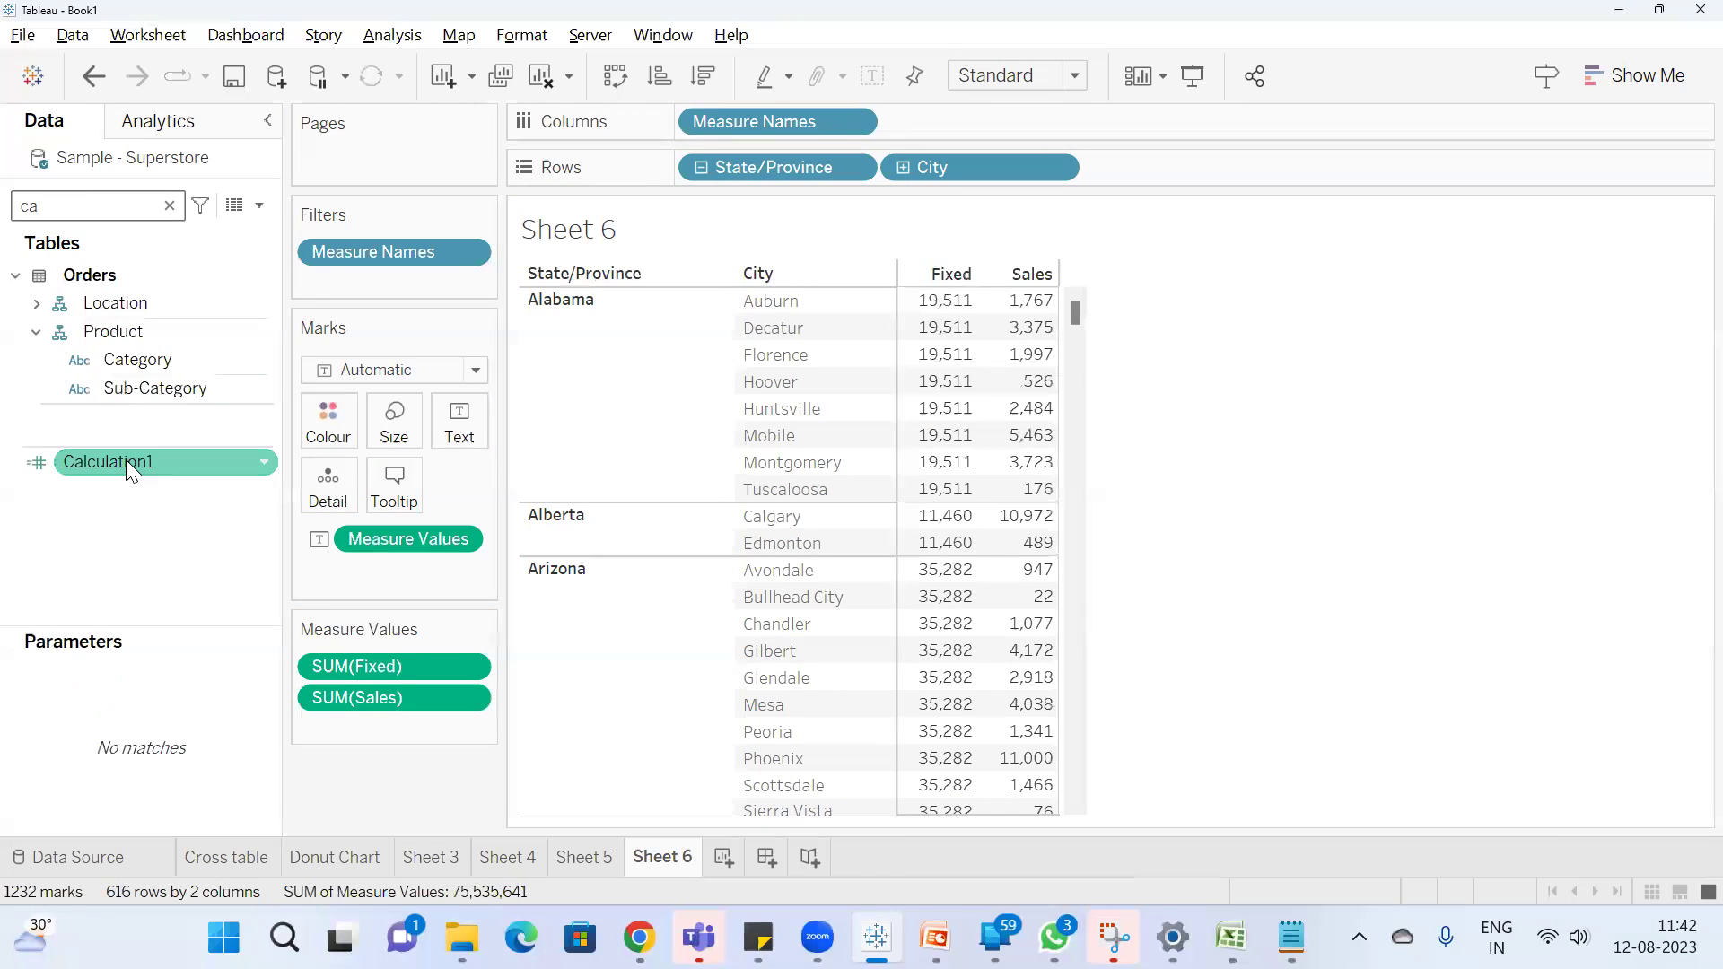
double_click(126, 459)
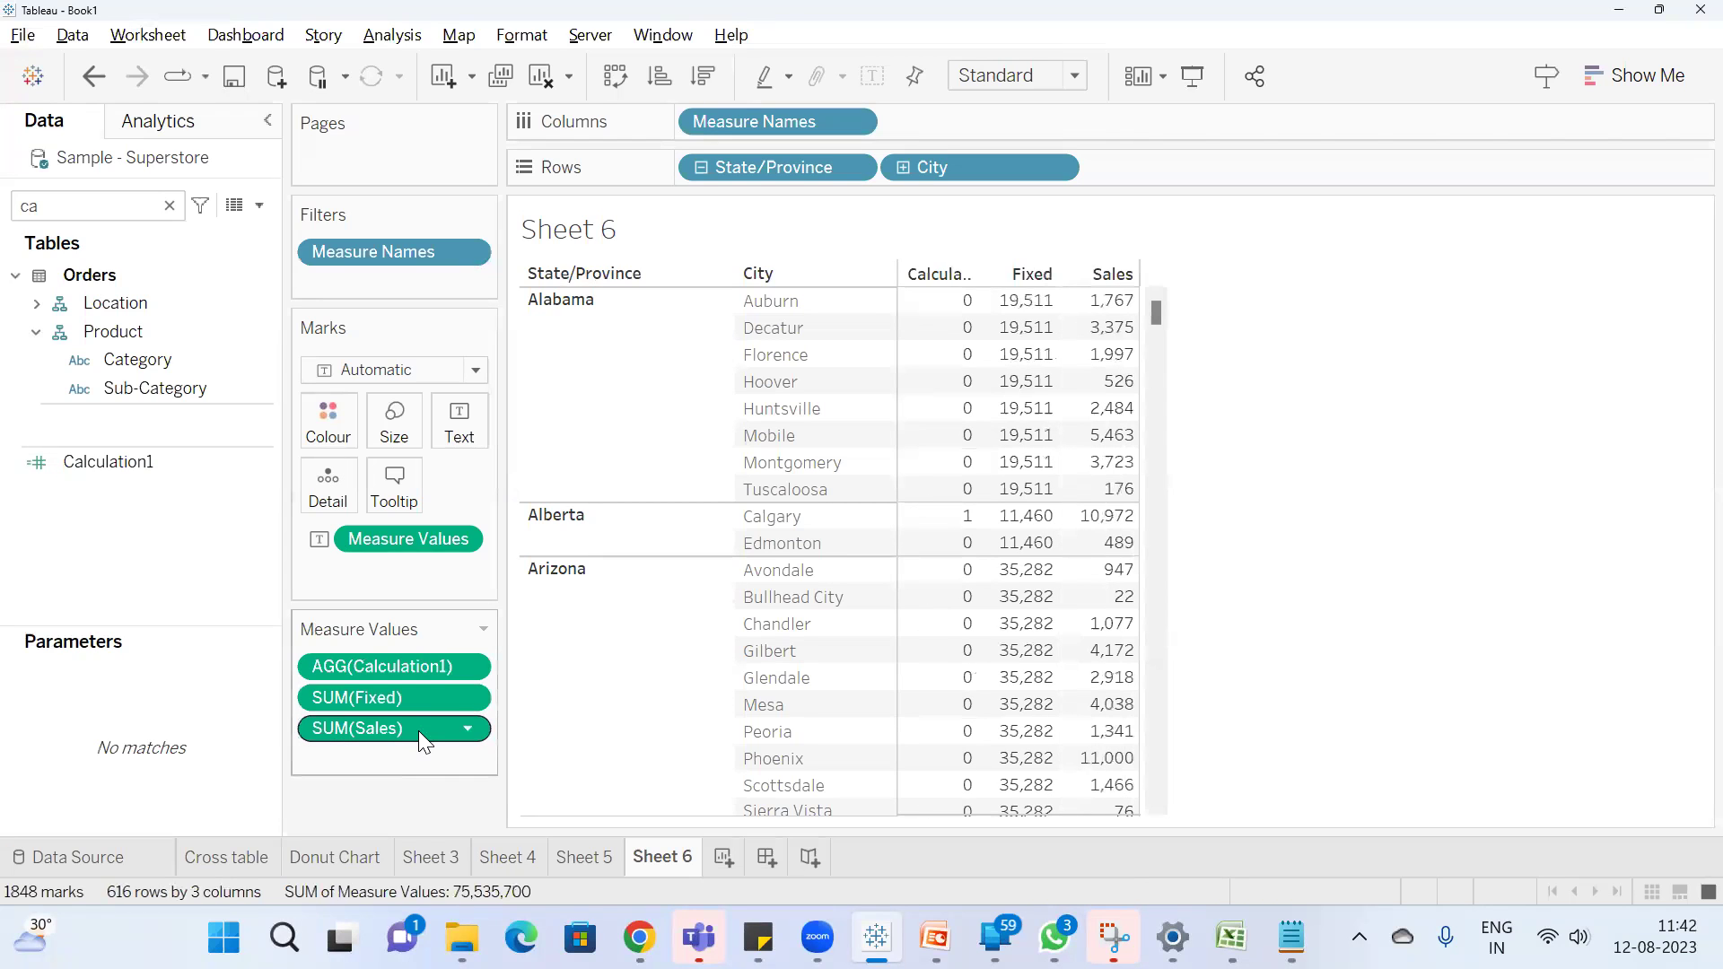
Format the sales ratio values in the table as percentages with 0 decimal places
right_click(418, 673)
left_click(486, 489)
left_click(207, 287)
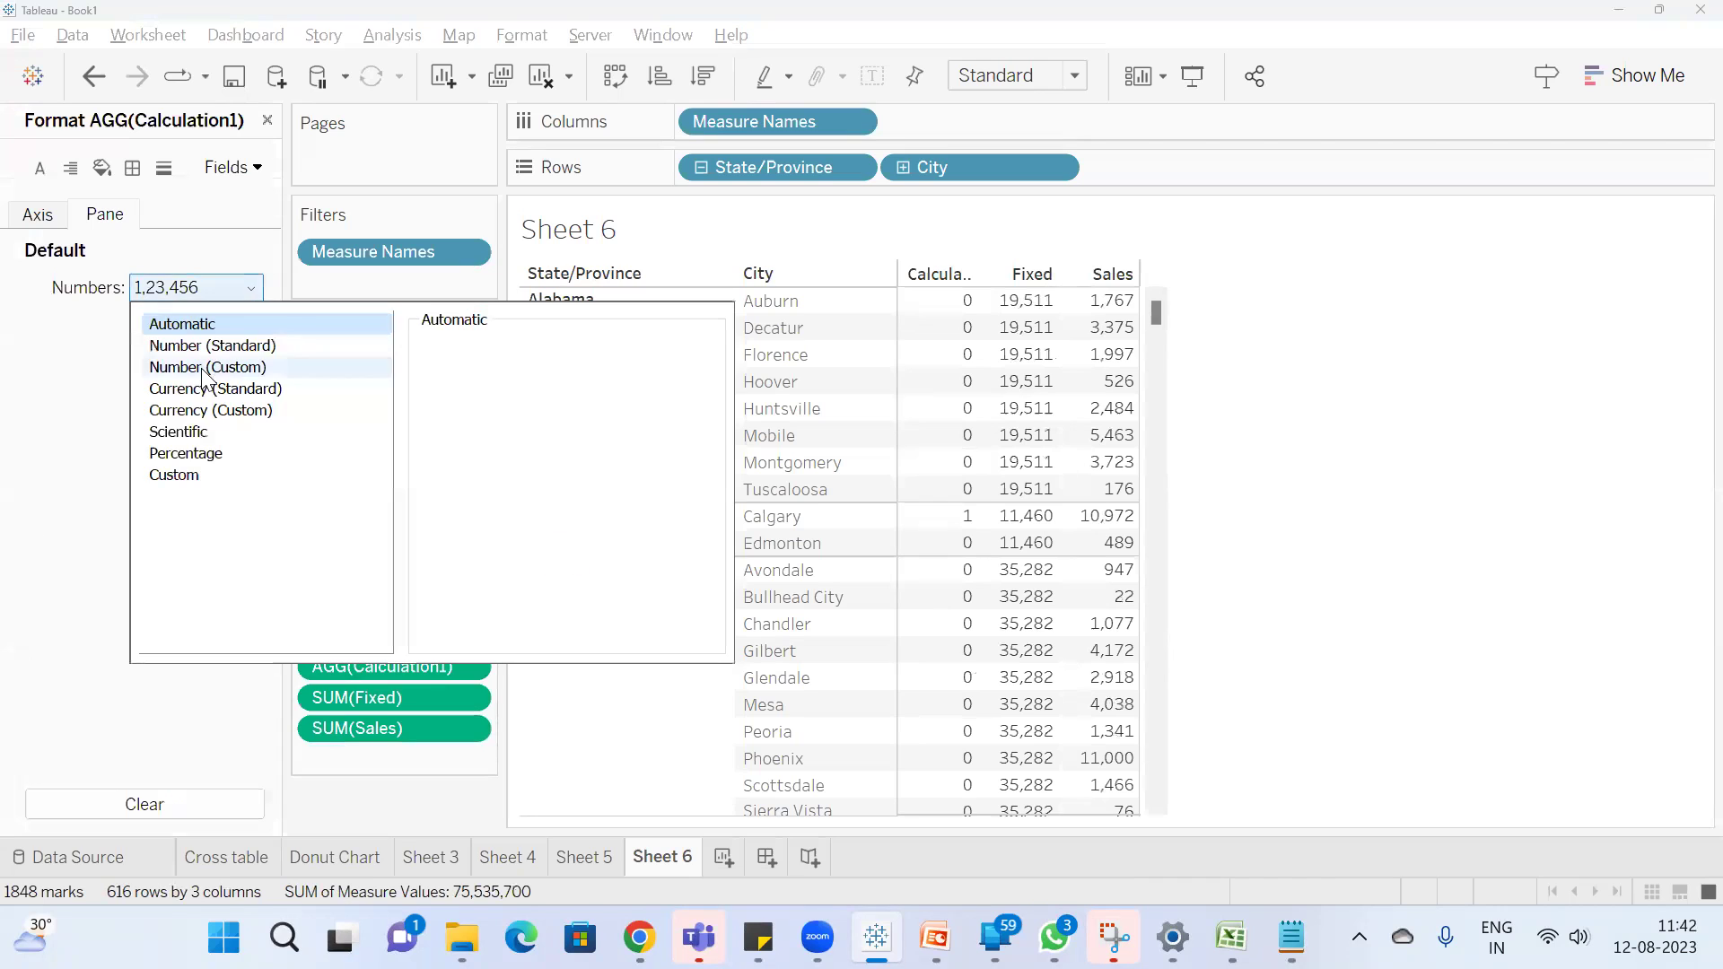
left_click(188, 455)
left_click(1215, 389)
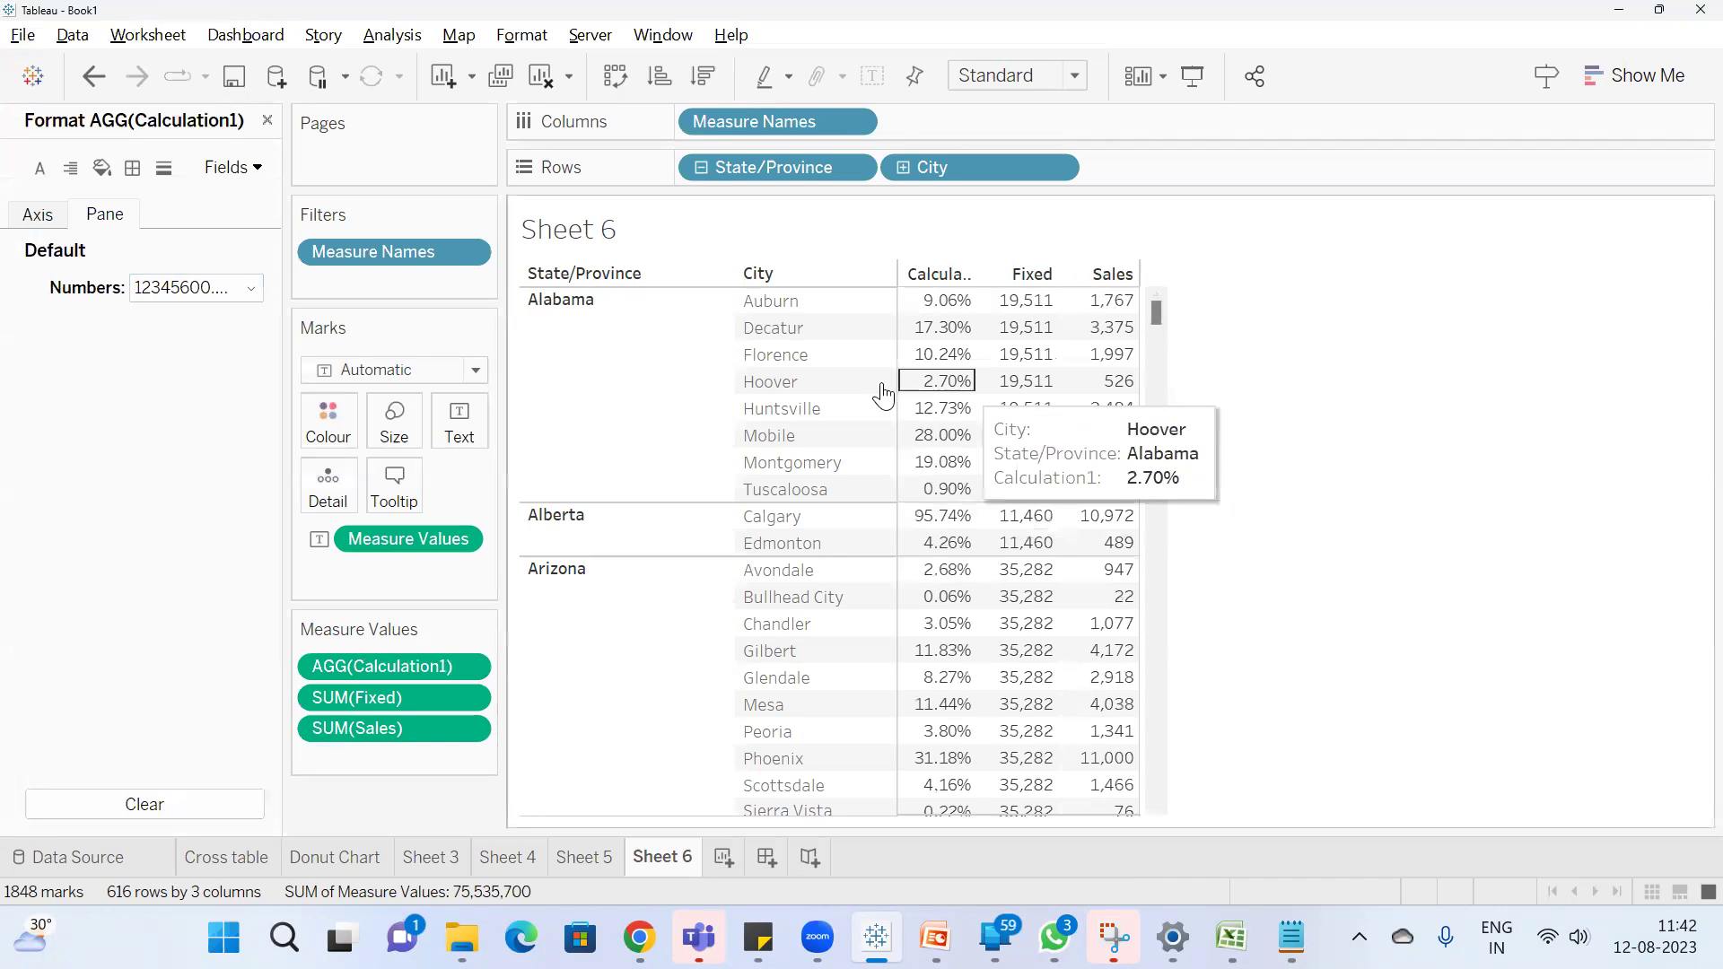
left_click(215, 287)
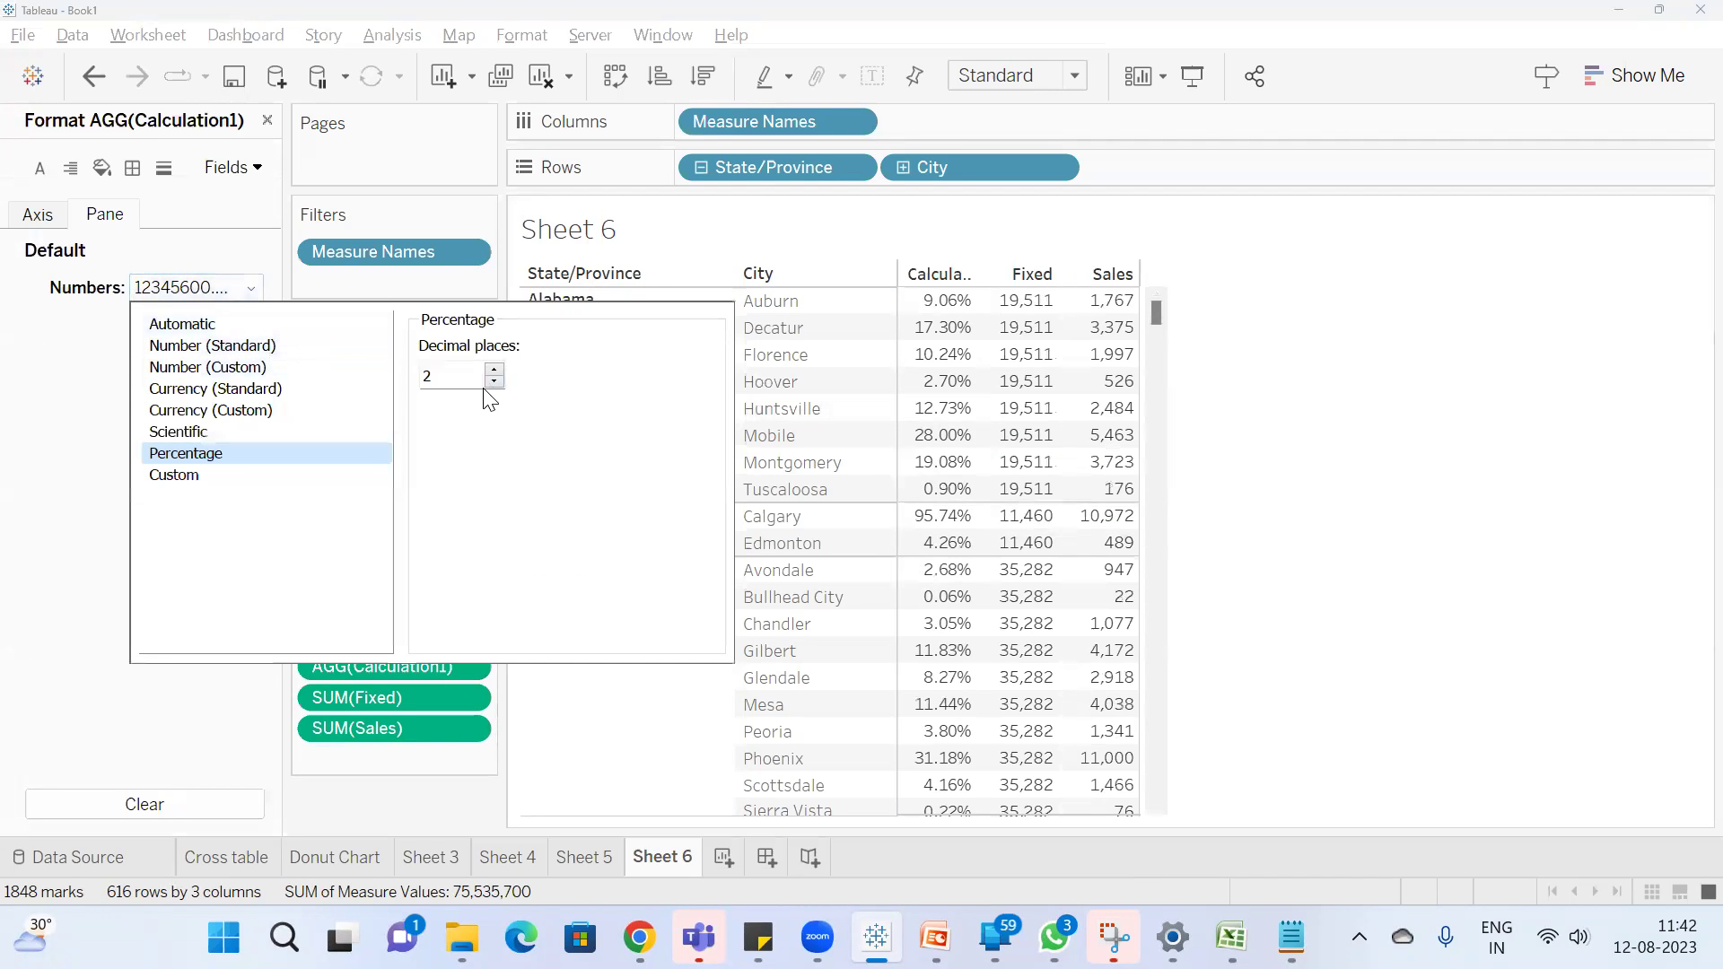
left_click(493, 384)
left_click(492, 383)
left_click(1403, 430)
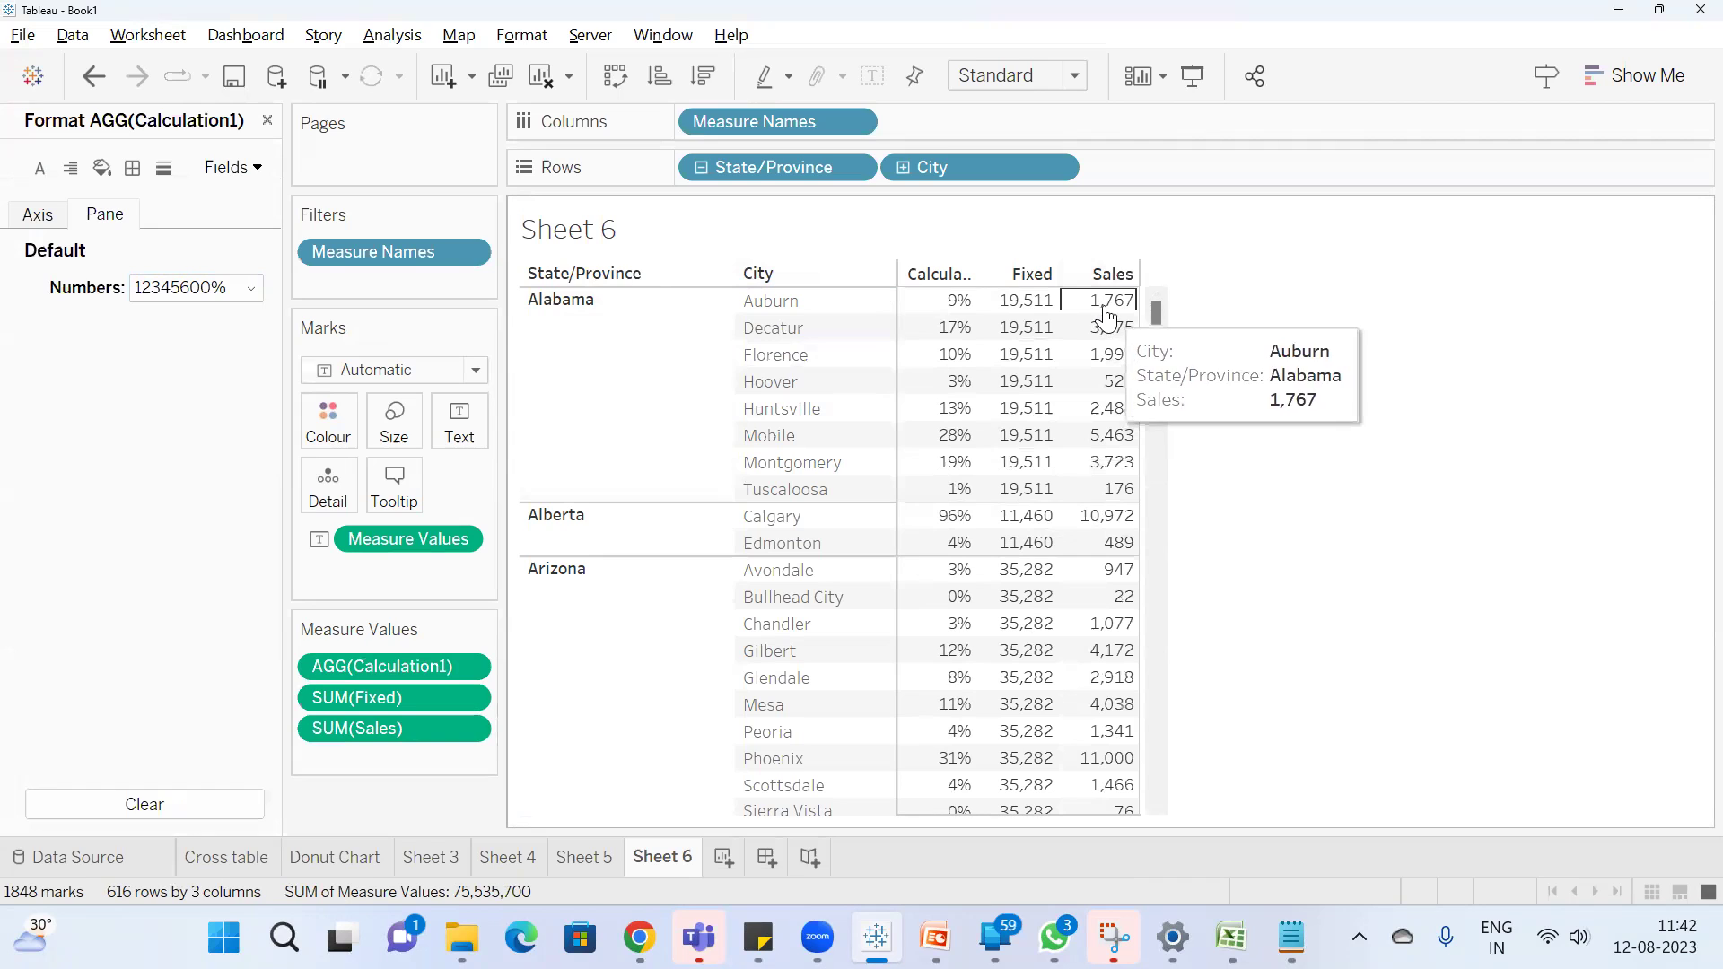
Compare the sales of Alabama's cities with the fixed state total, and slightly widen the Marks and Measure Values cards
left_click_drag(1117, 297, 1113, 448)
left_click(1297, 339)
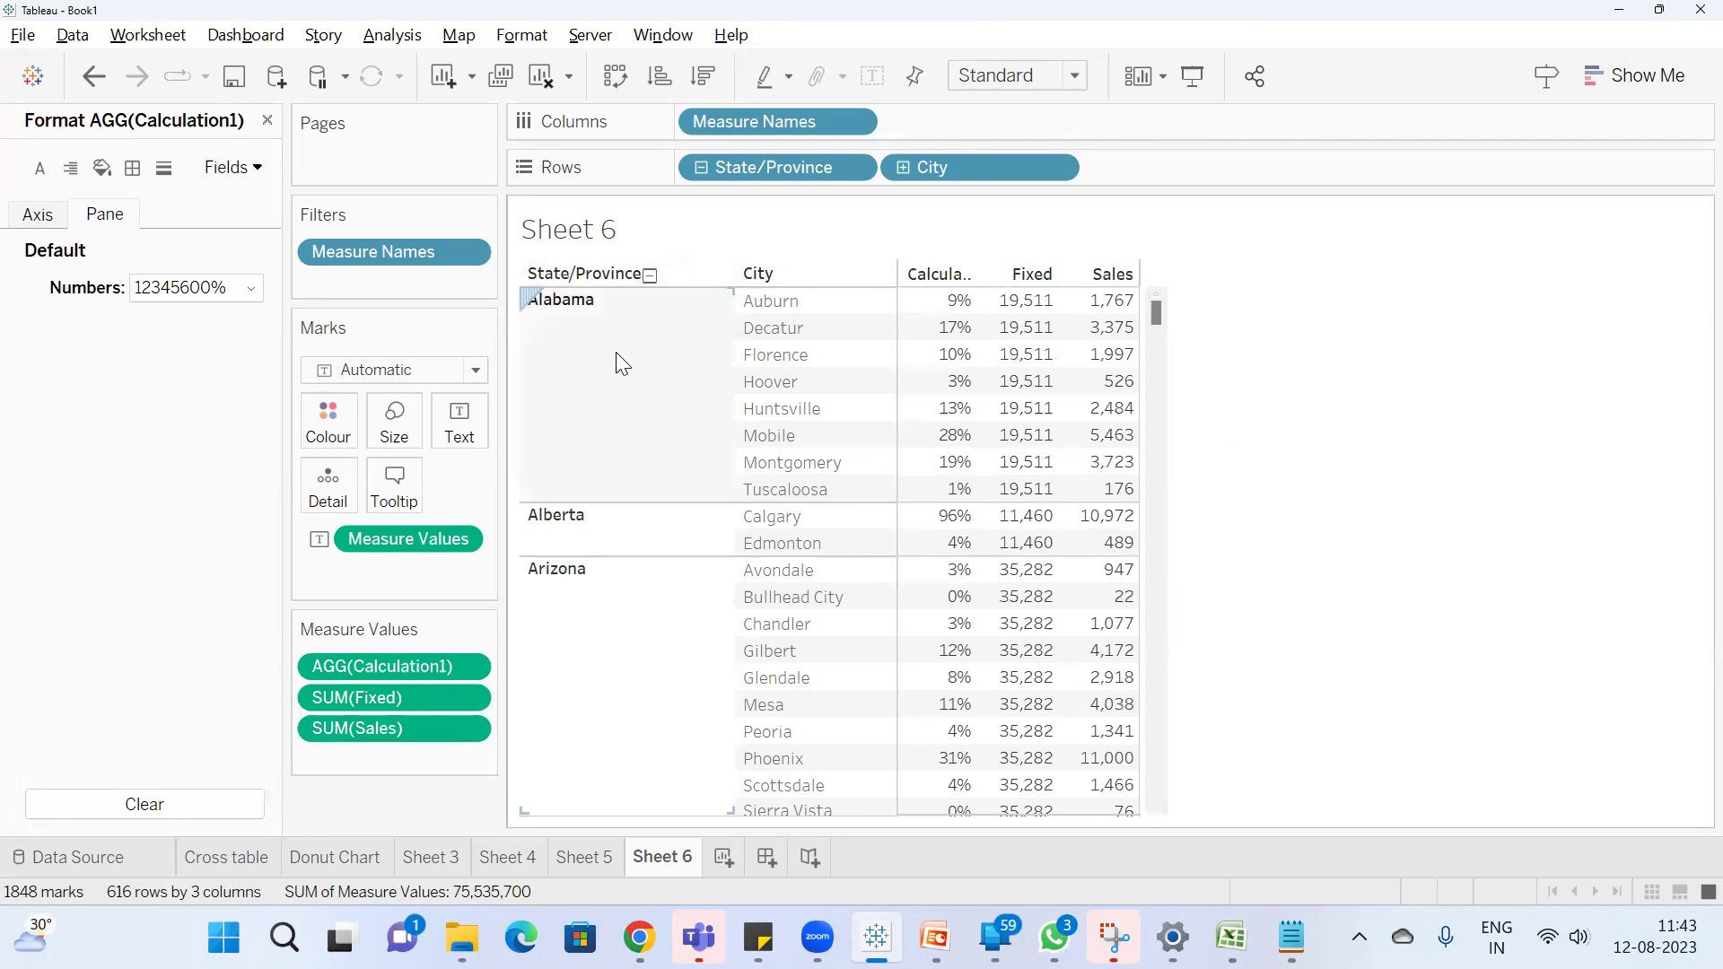
left_click_drag(497, 647, 529, 646)
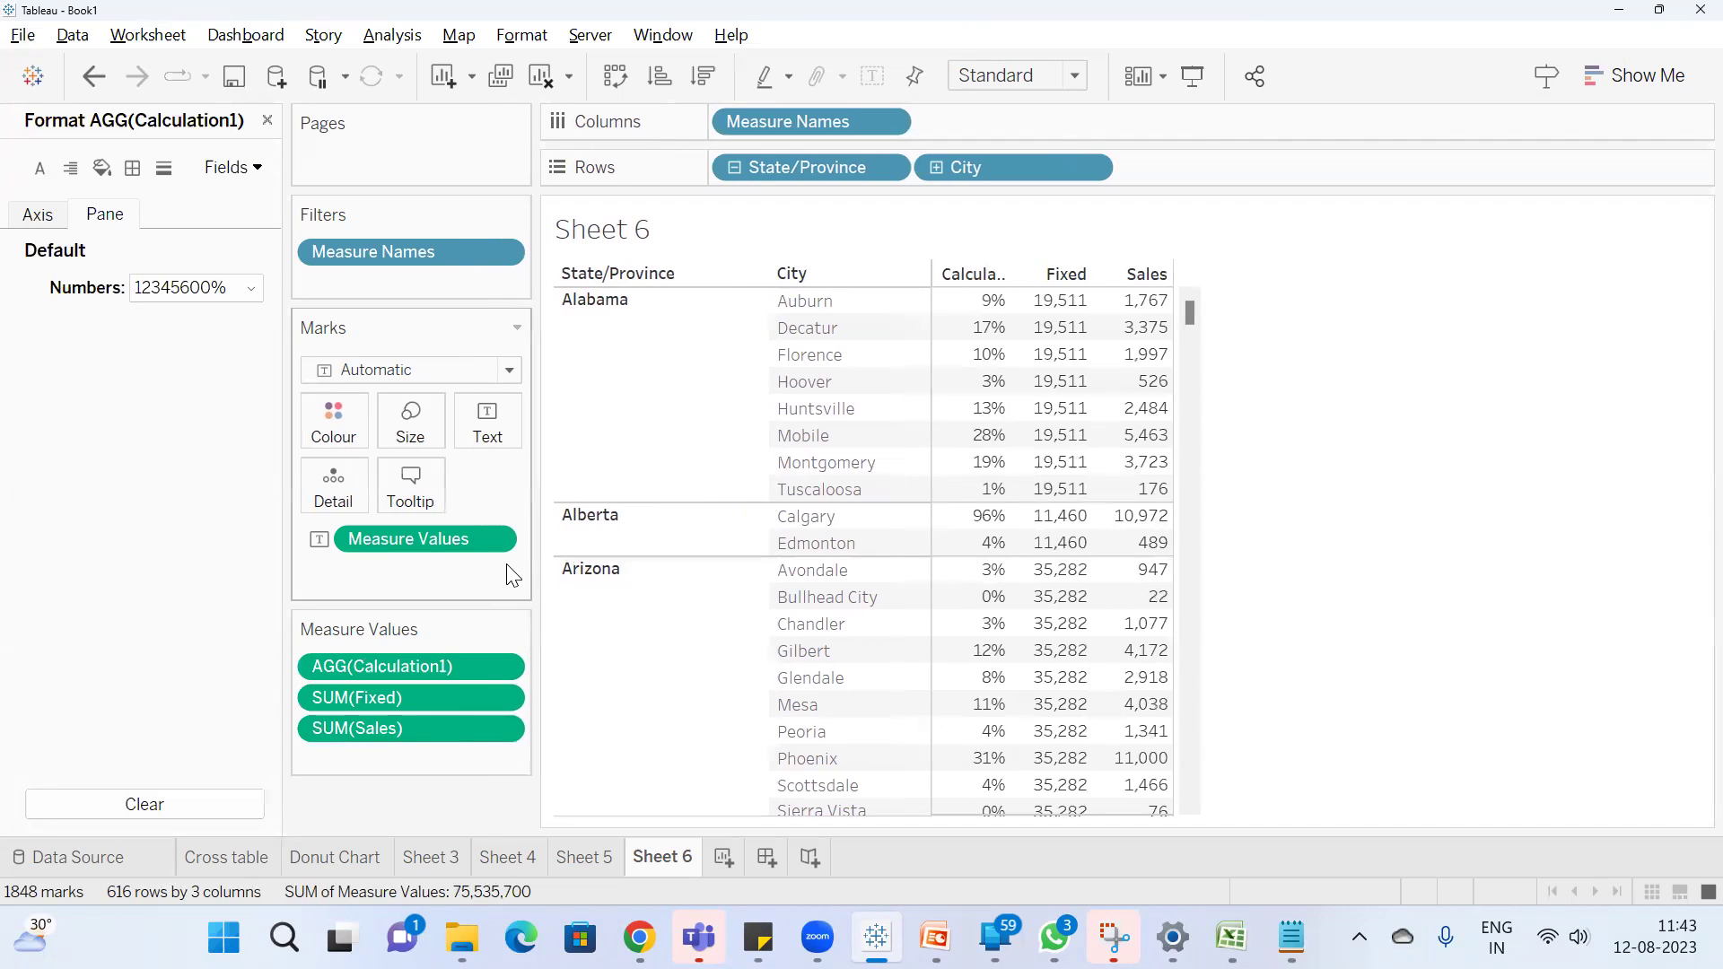
mouse_move(1093, 299)
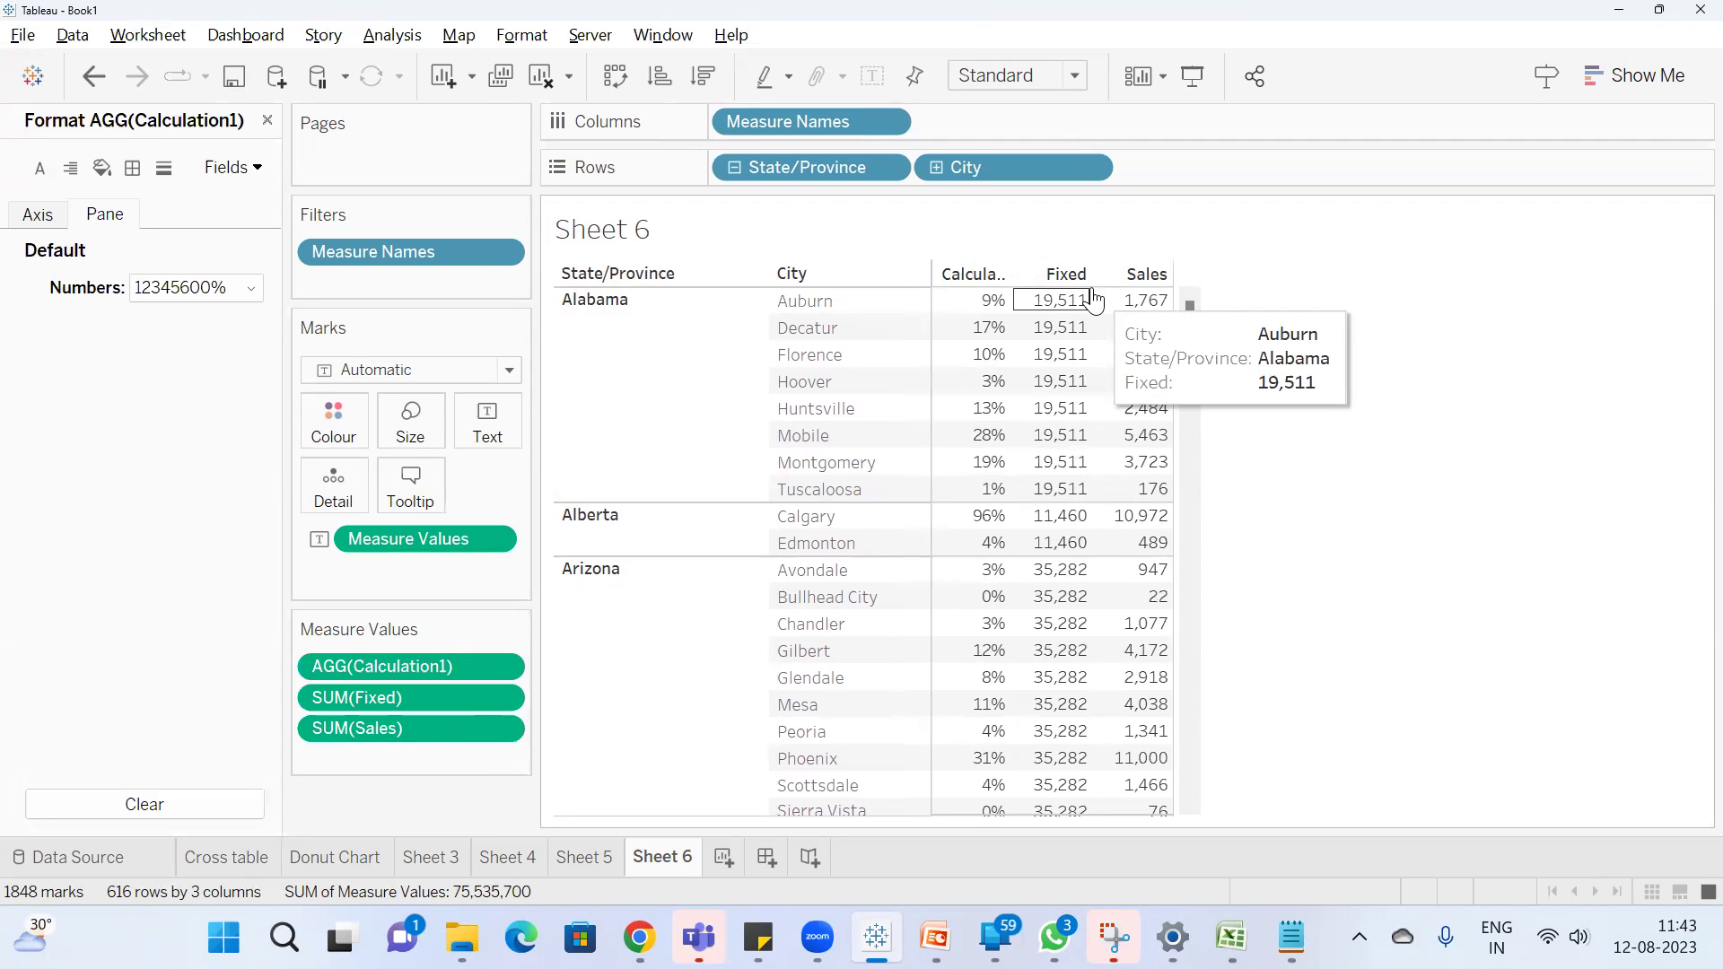
Switch to Notepad and add the lines "city value with total state value" and "% contribution of city in the state" below the Fixed syntax
left_click(1297, 933)
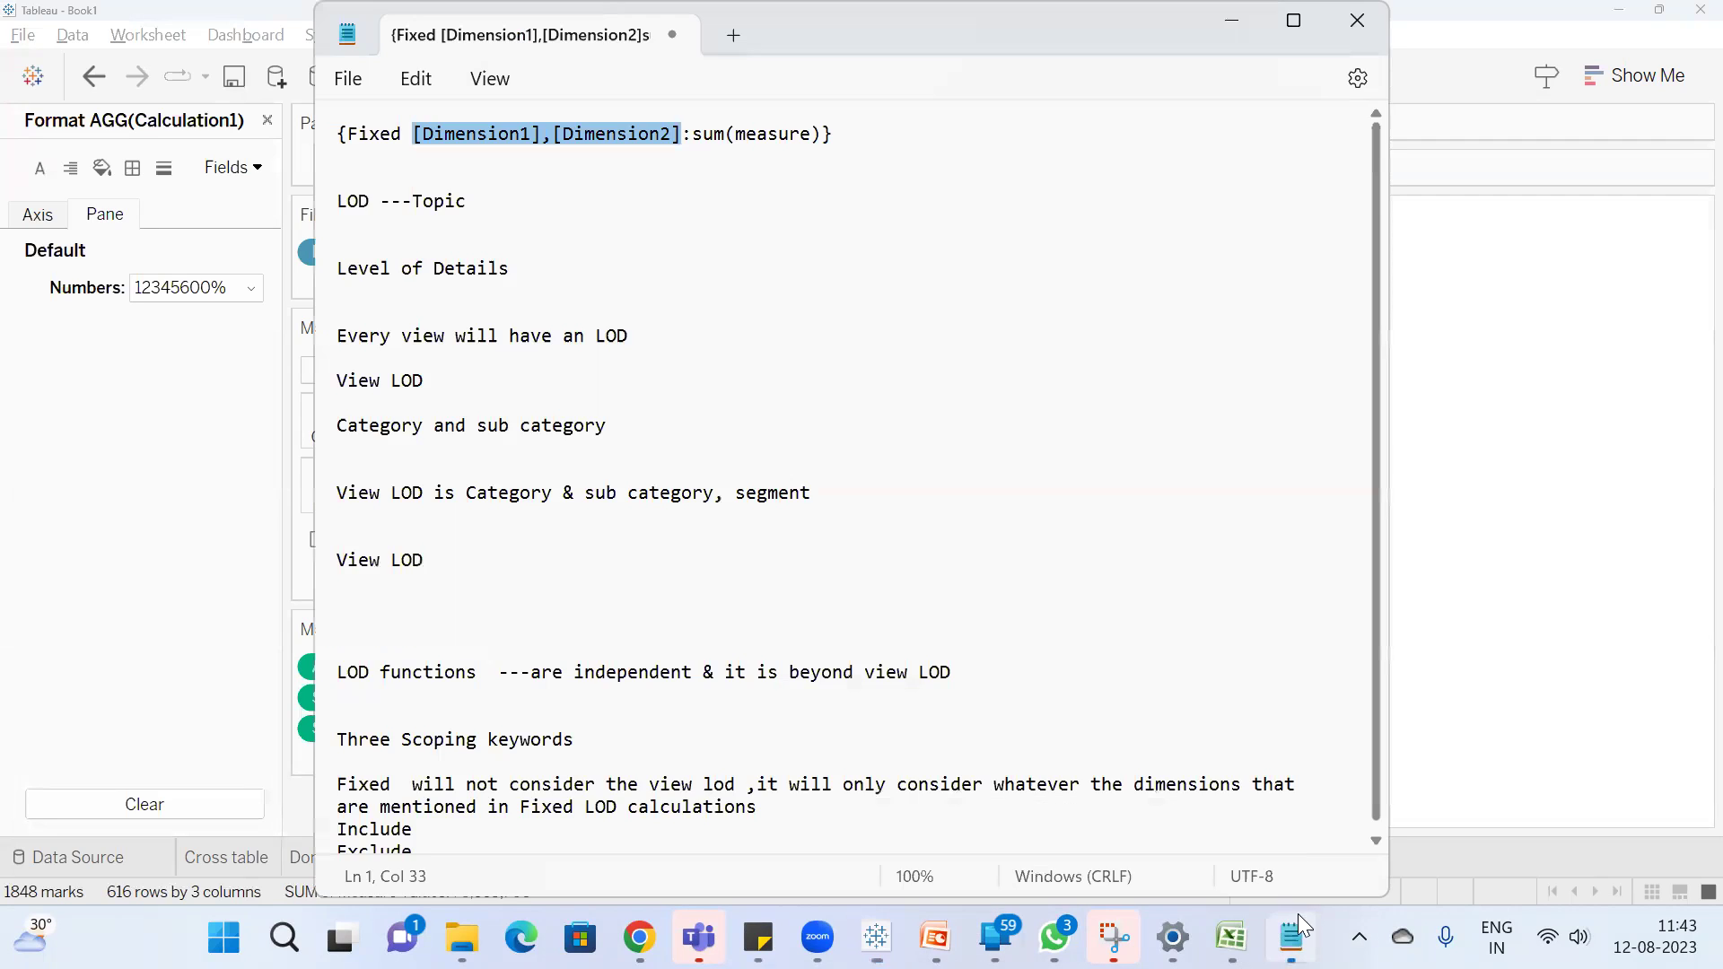
left_click(872, 154)
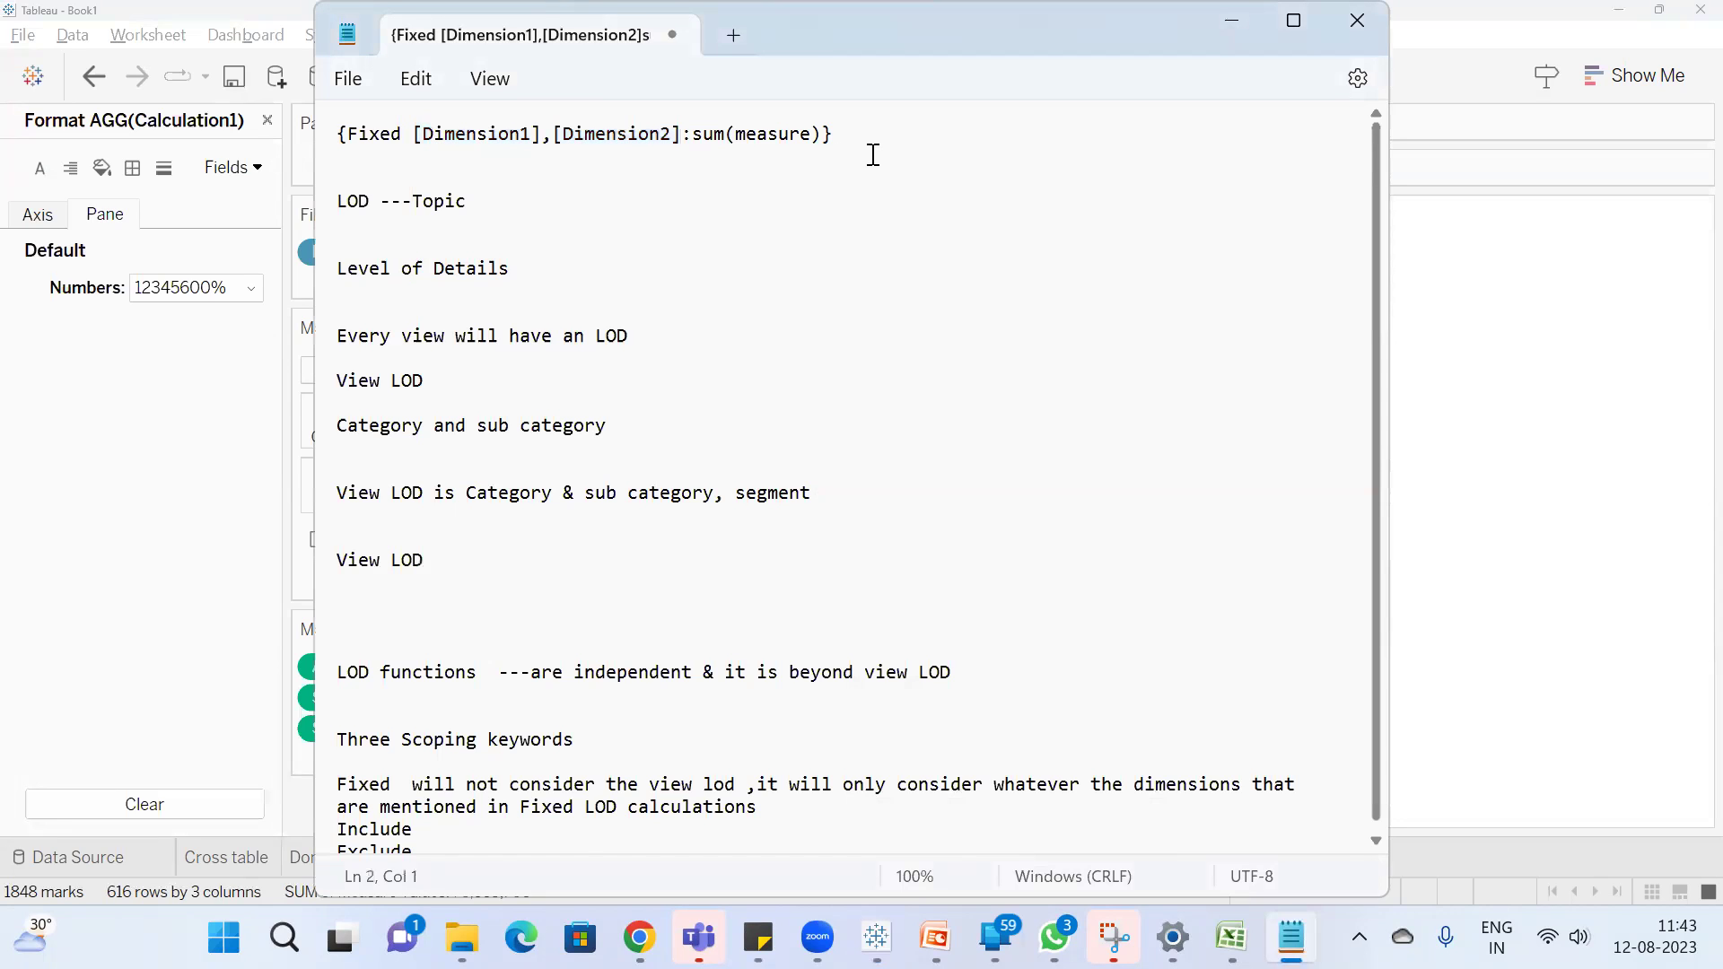
key("Return")
key("Return")
type("city value w")
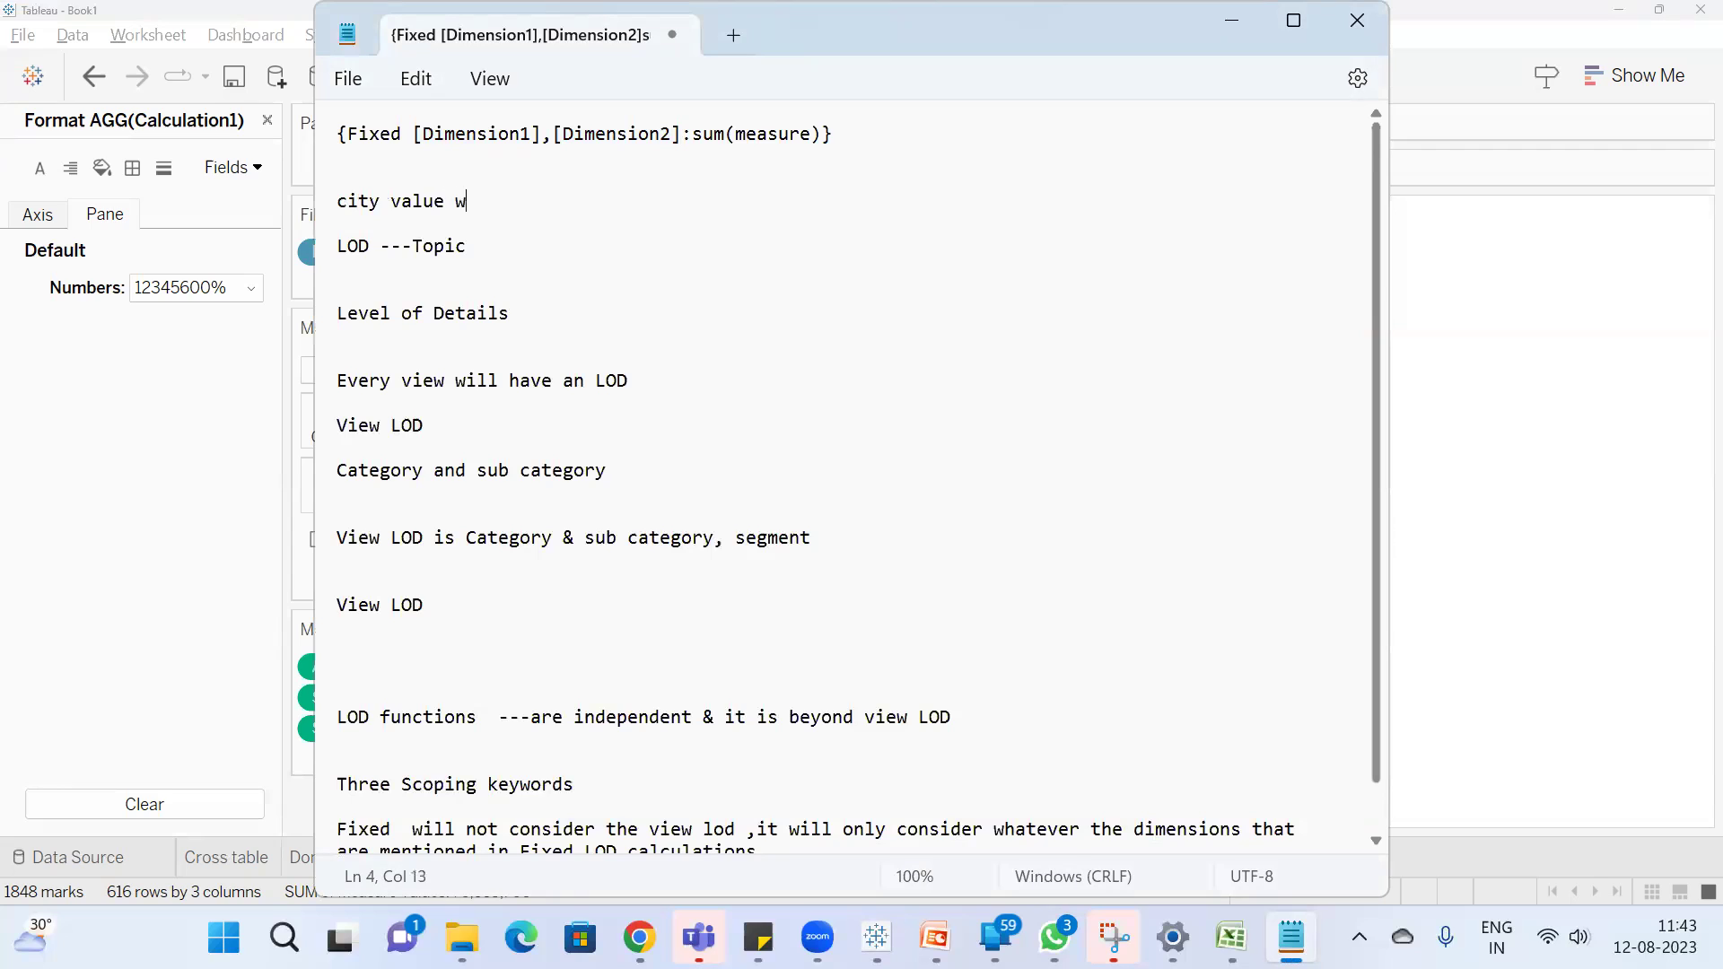
type("ith total state va")
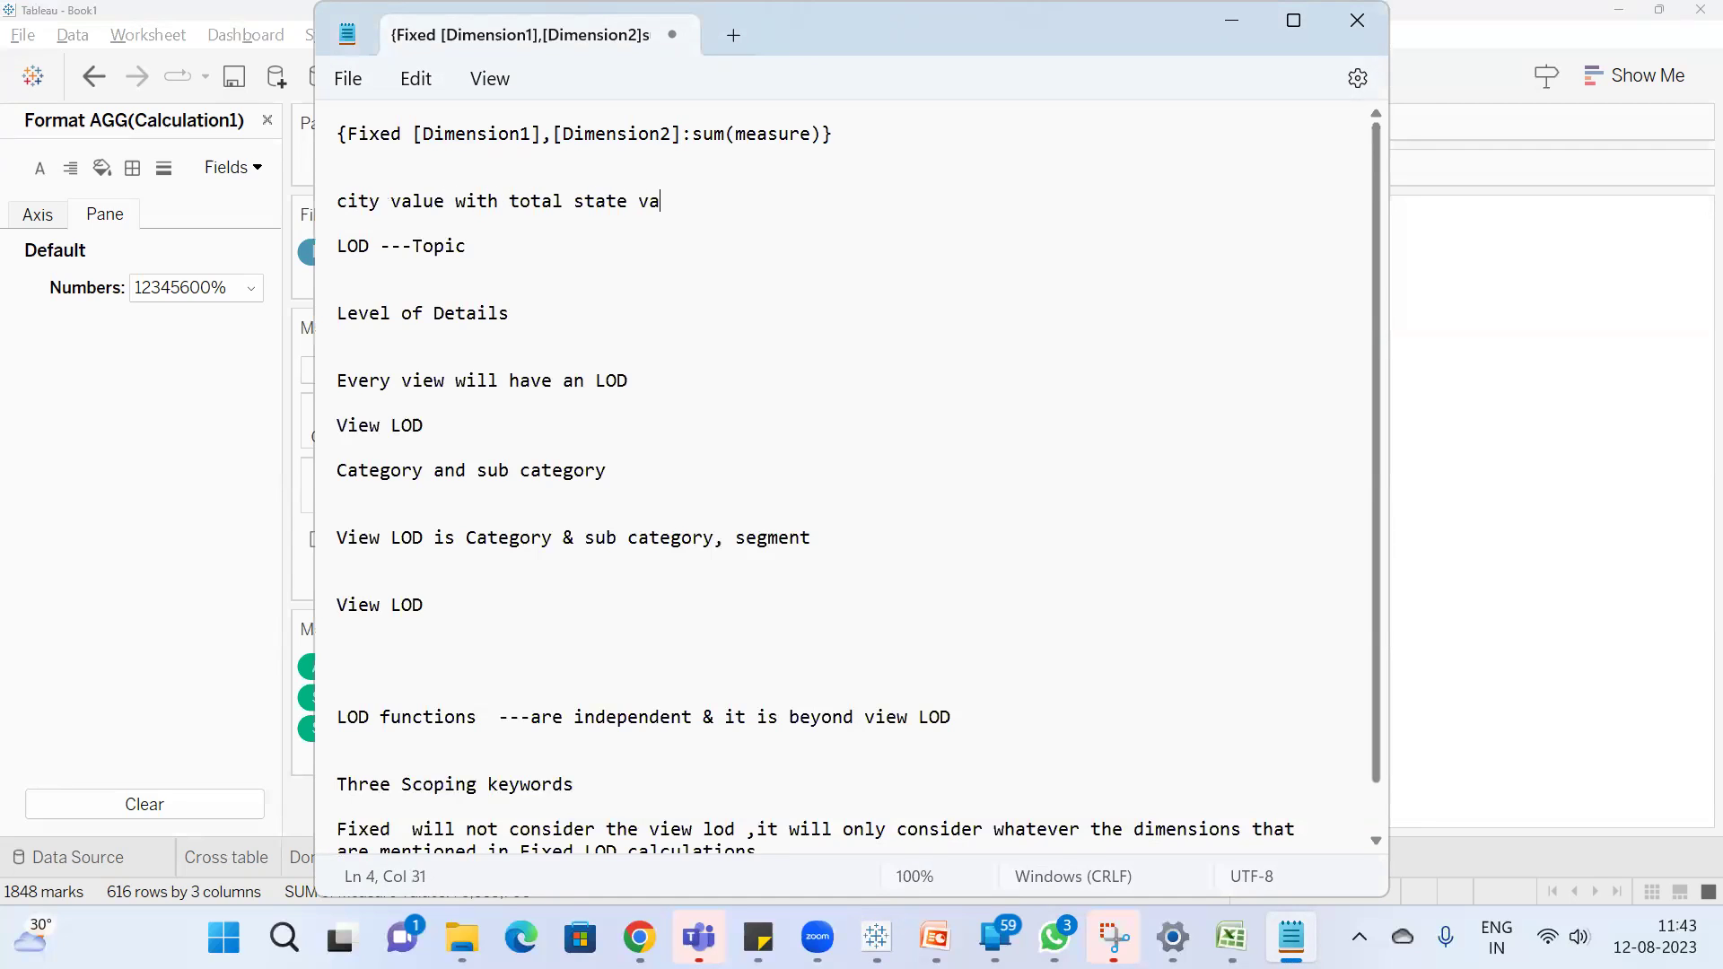
type("lue")
key("Return")
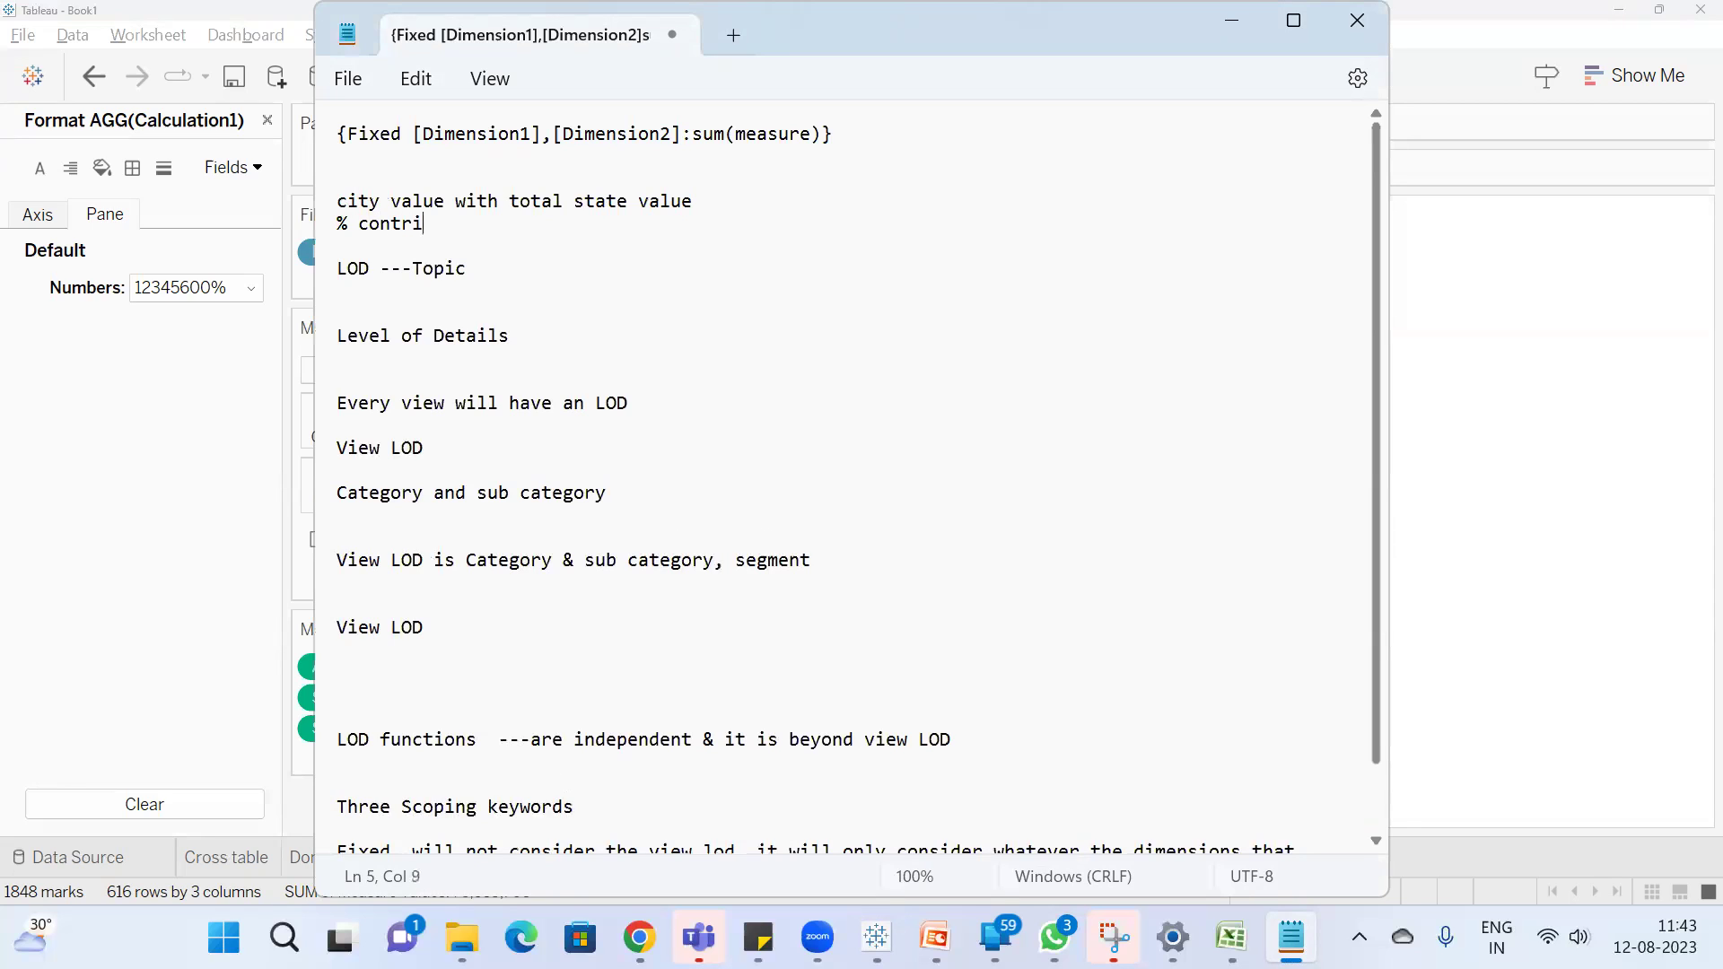
type("f city in the state")
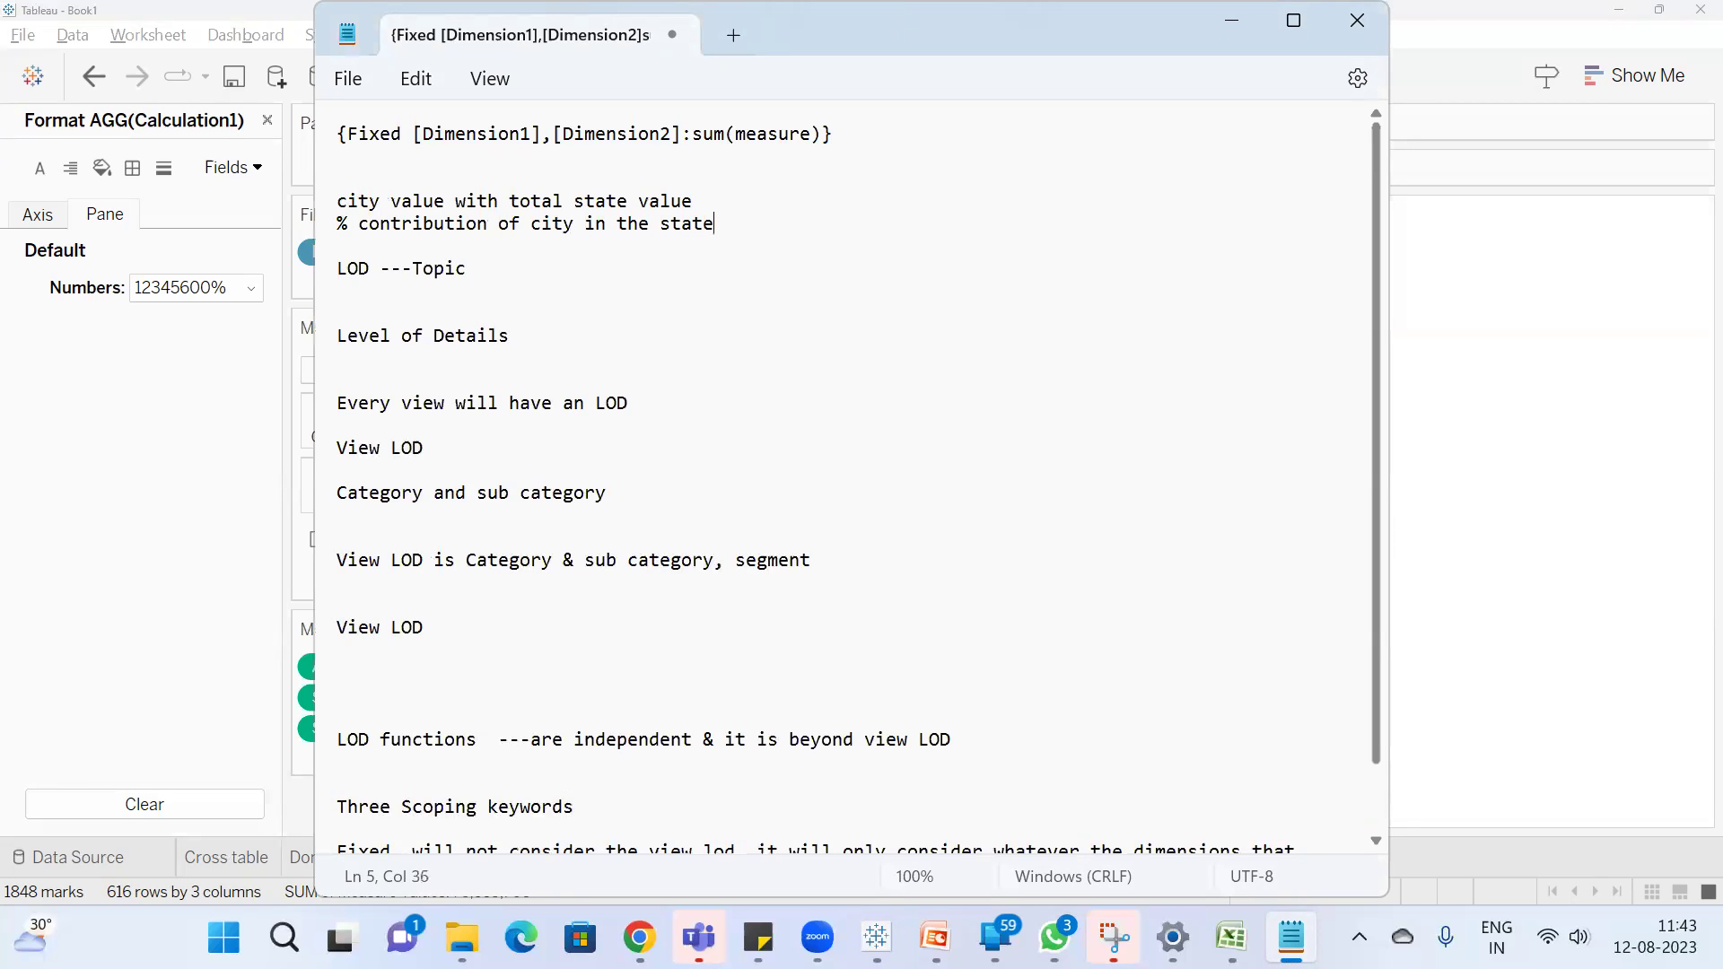
Switch back to Tableau, close the number formatting of the ratio, and search the fields for "fi"
left_click(1613, 225)
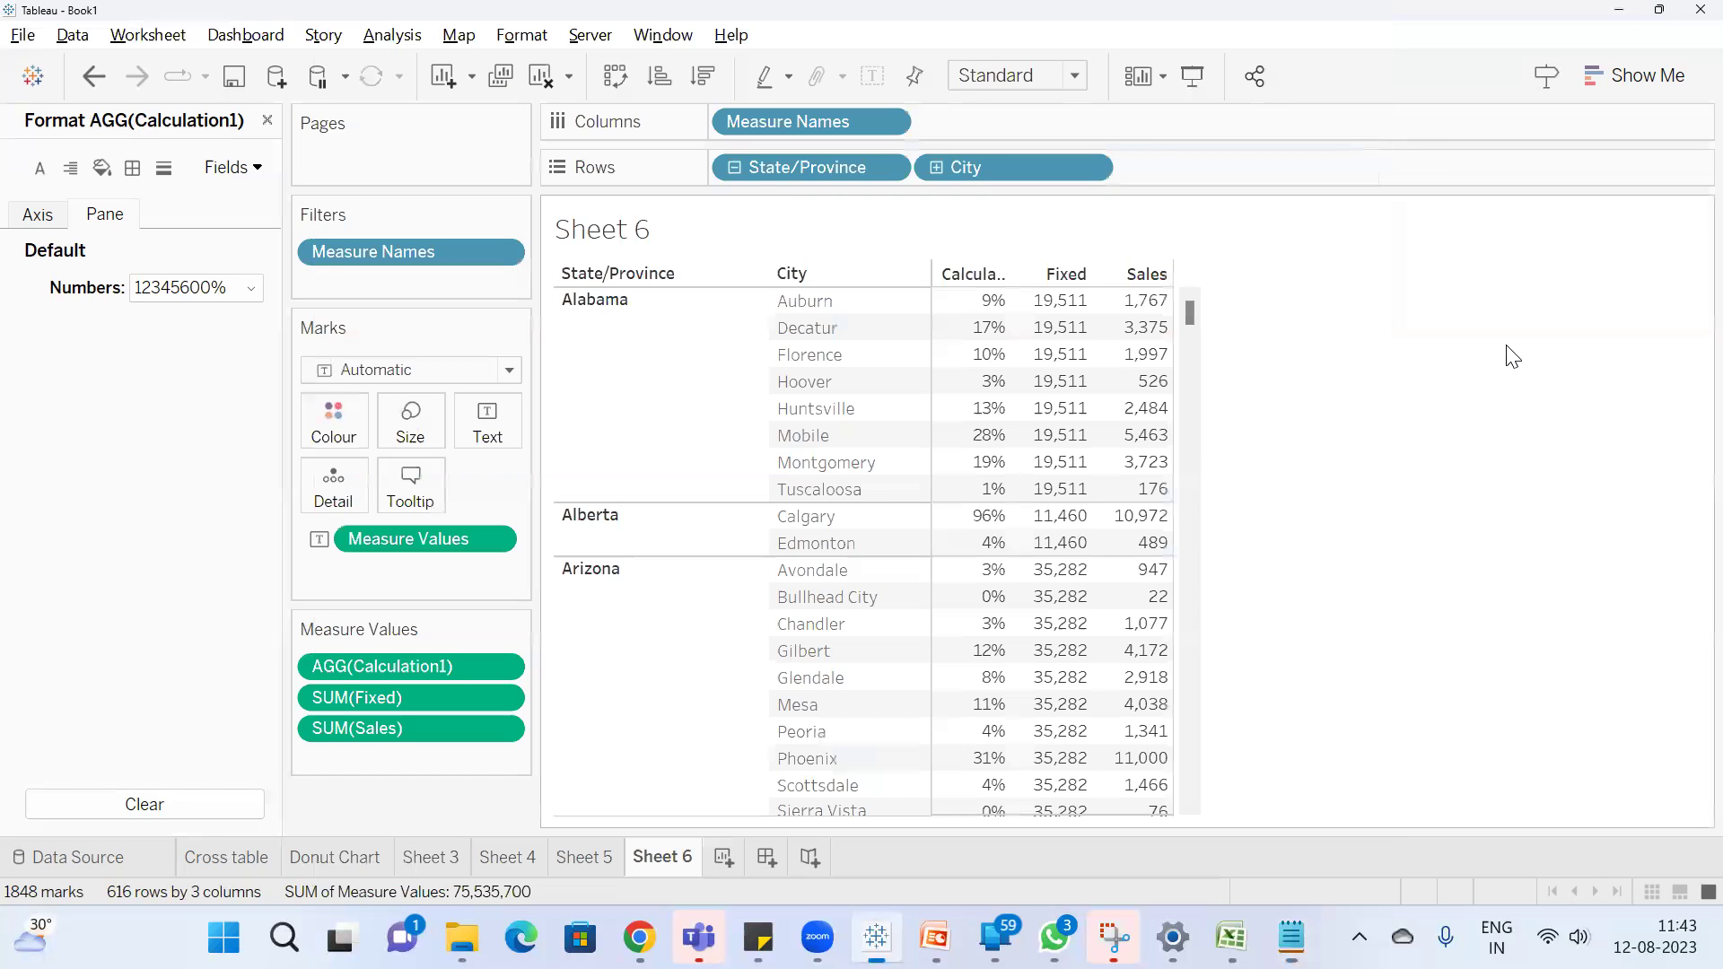
left_click(267, 120)
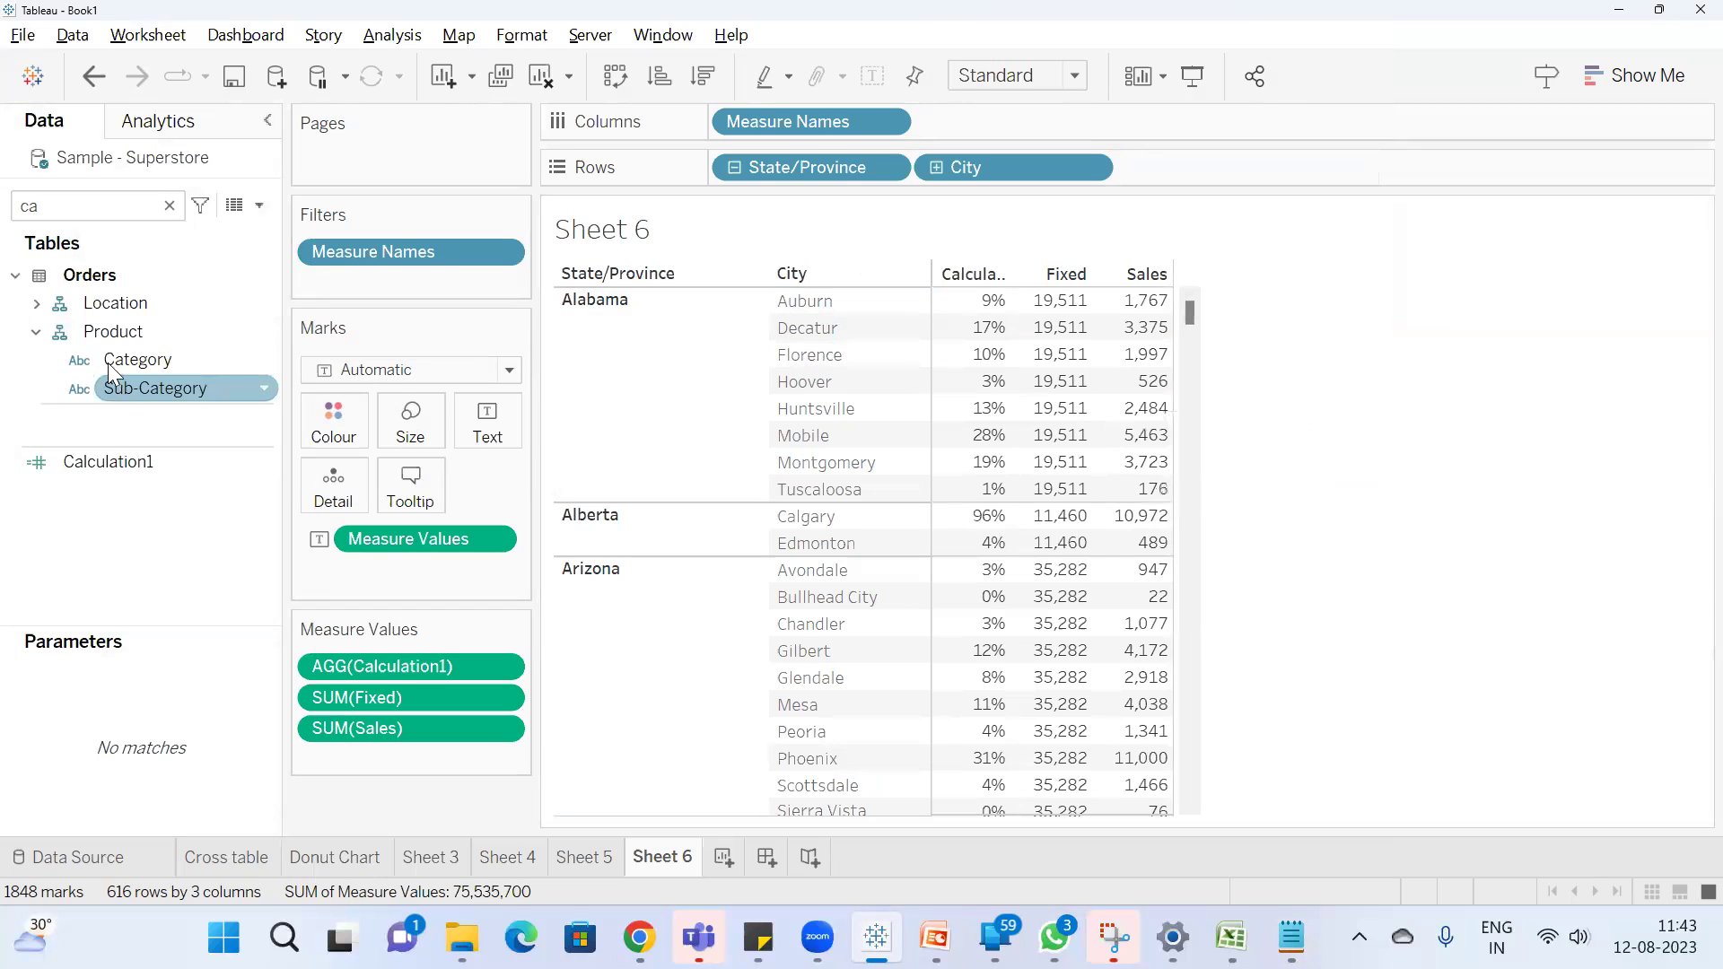
double_click(124, 208)
type("f")
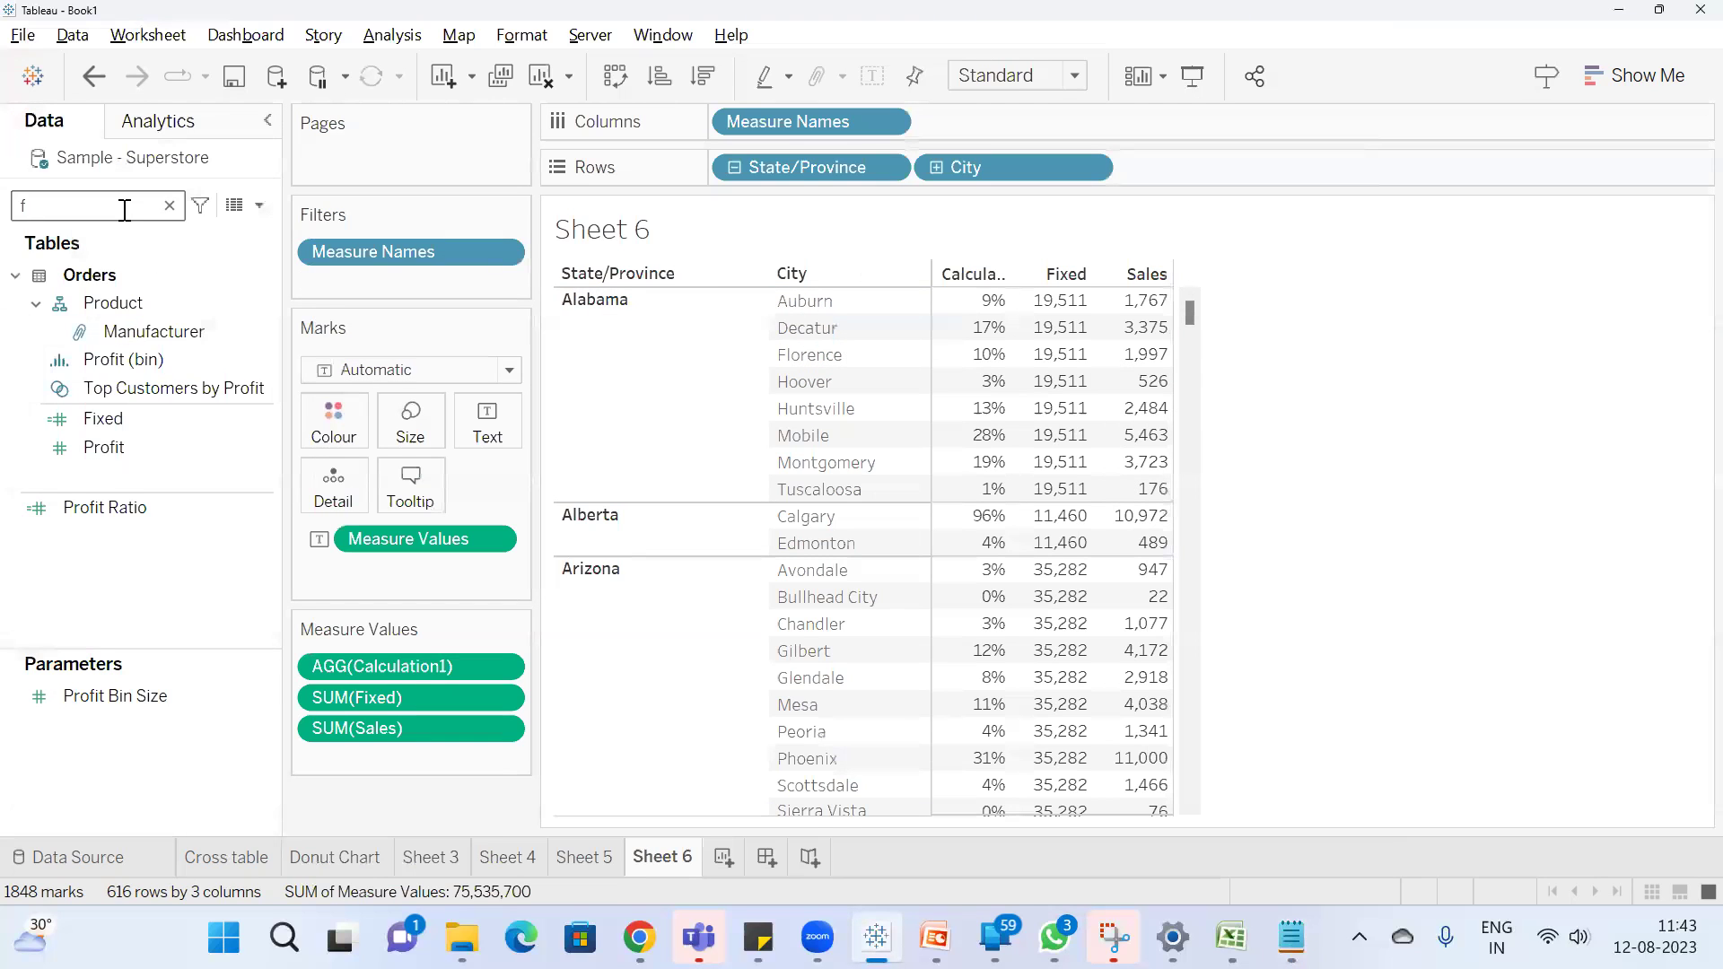
type("i")
Remove the State/Province dimension from the Fixed calculation, leaving { FIXED :SUM([Sales])}
right_click(100, 361)
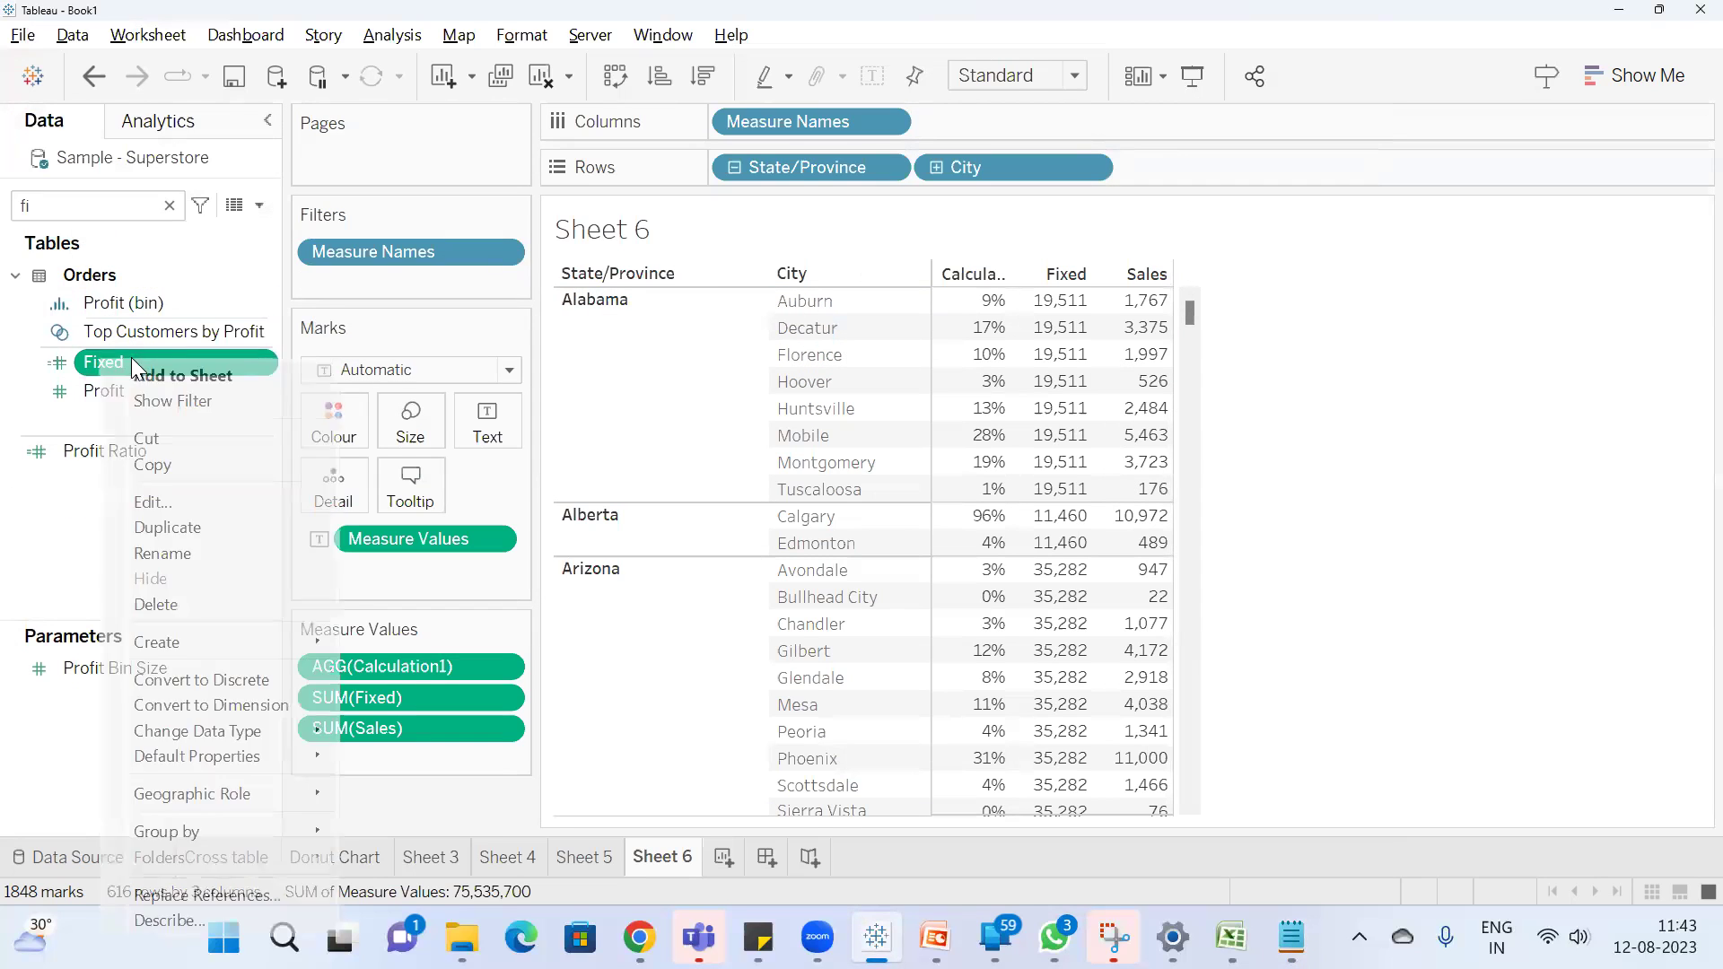
left_click(169, 501)
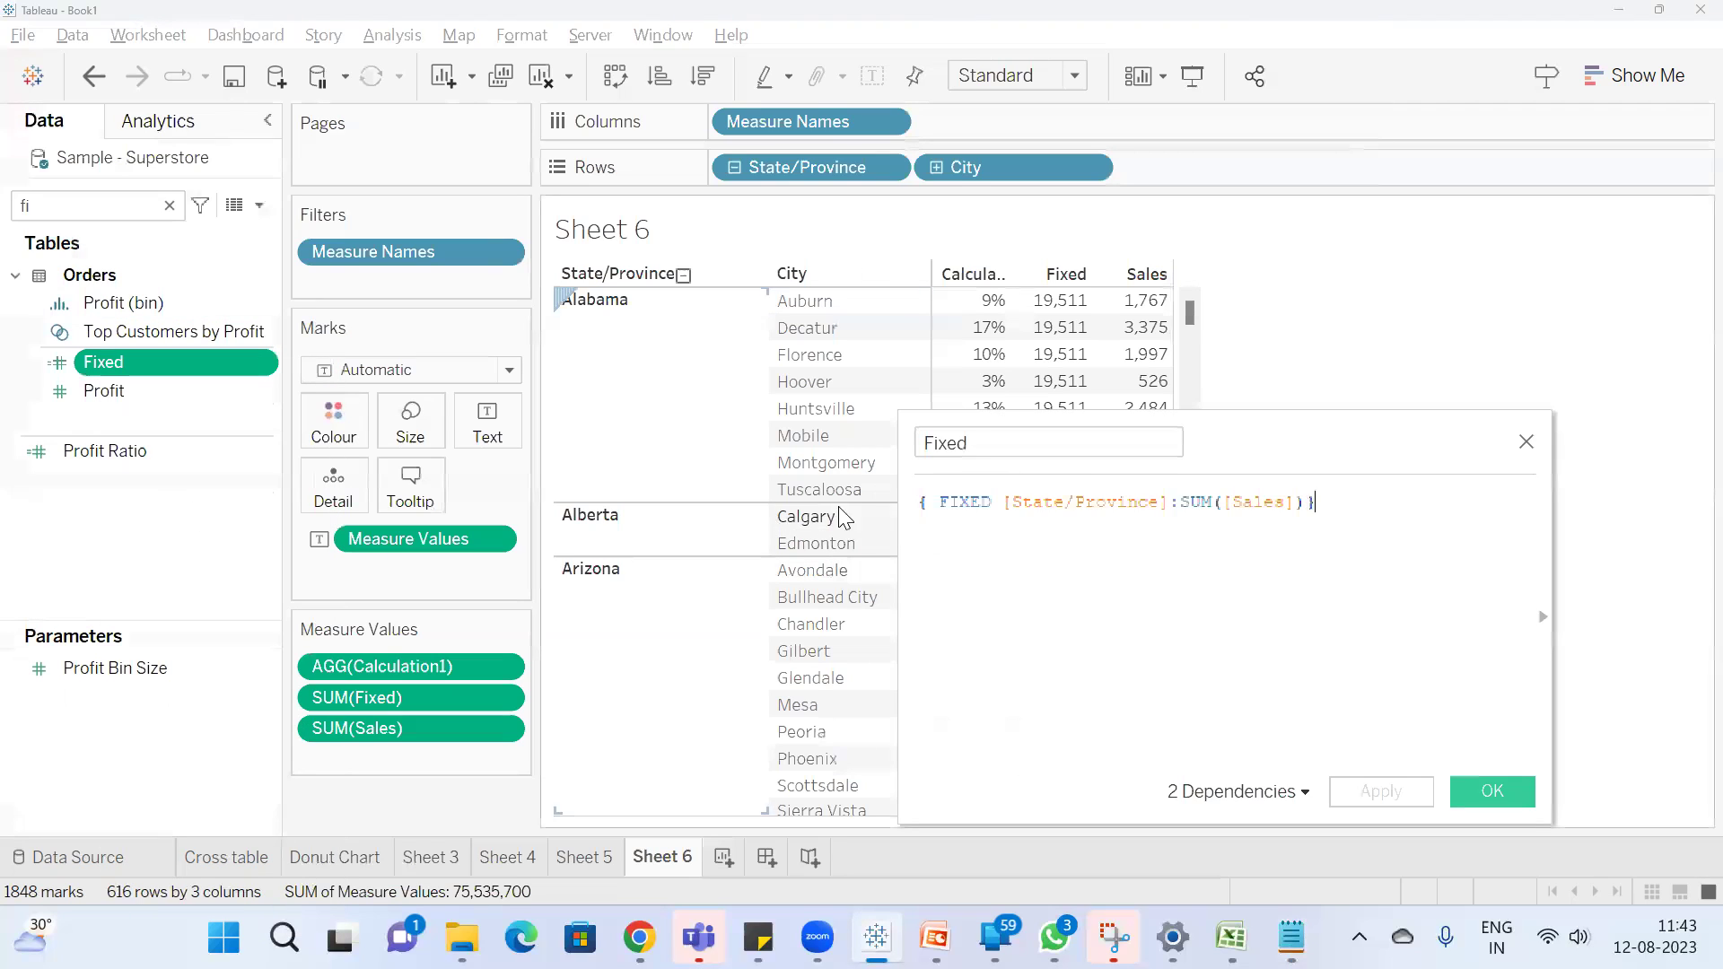
double_click(1088, 503)
key("BackSpace")
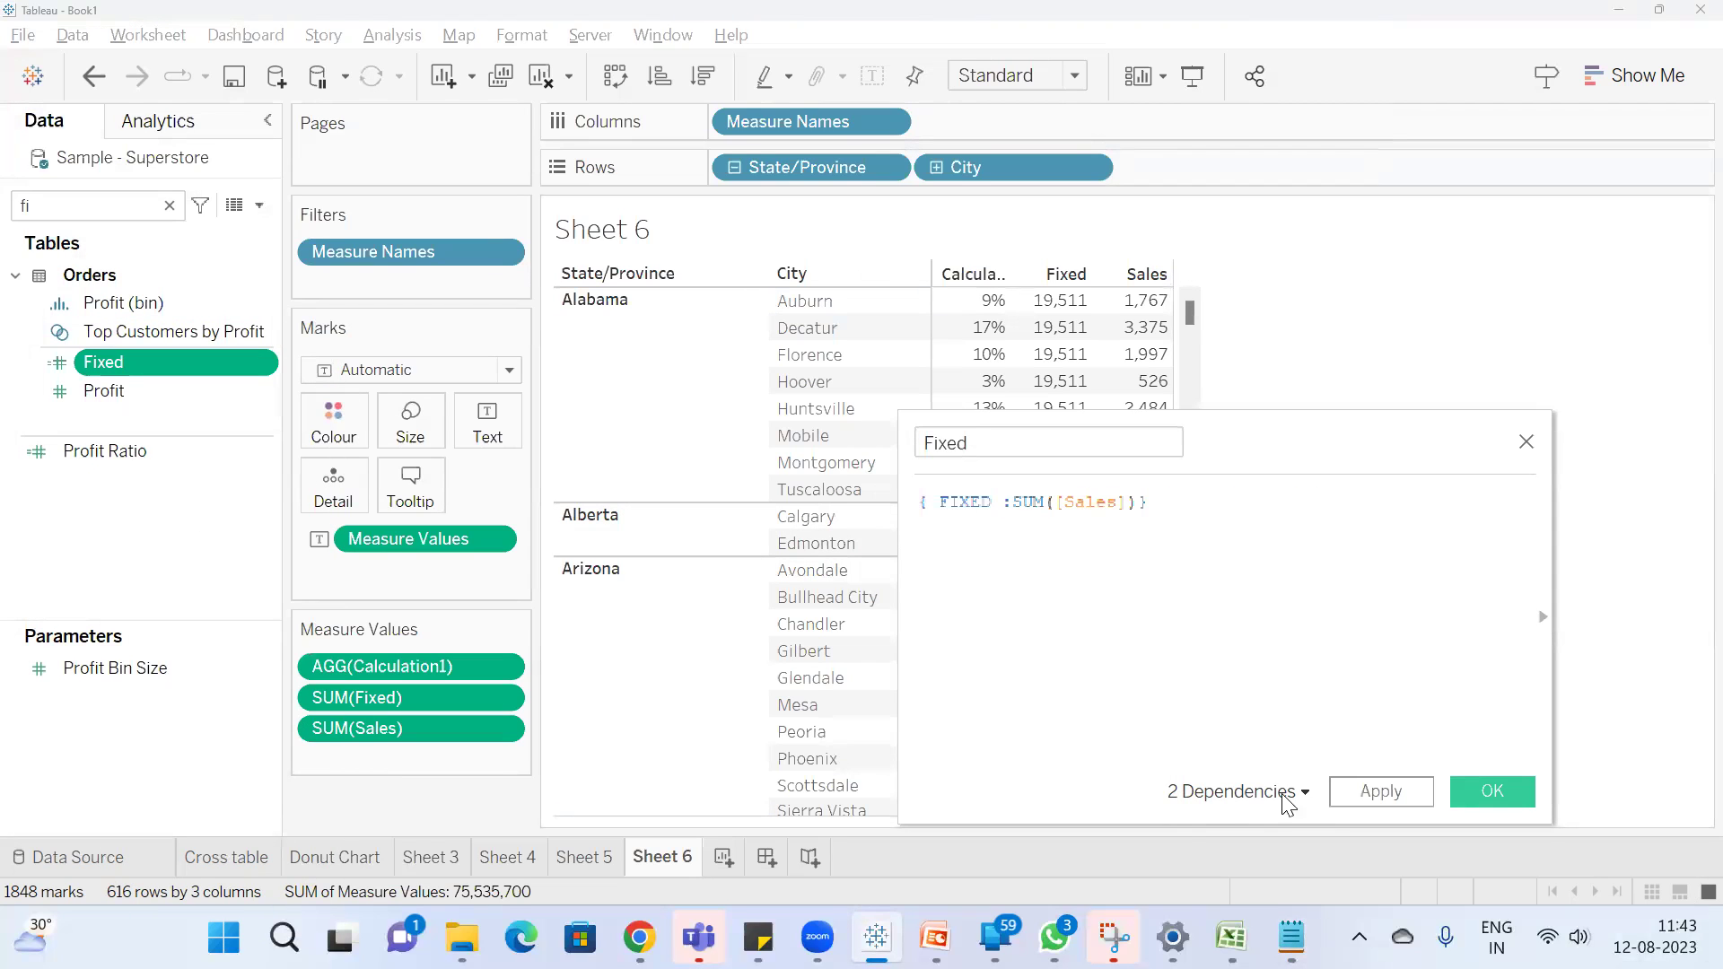
left_click(1524, 789)
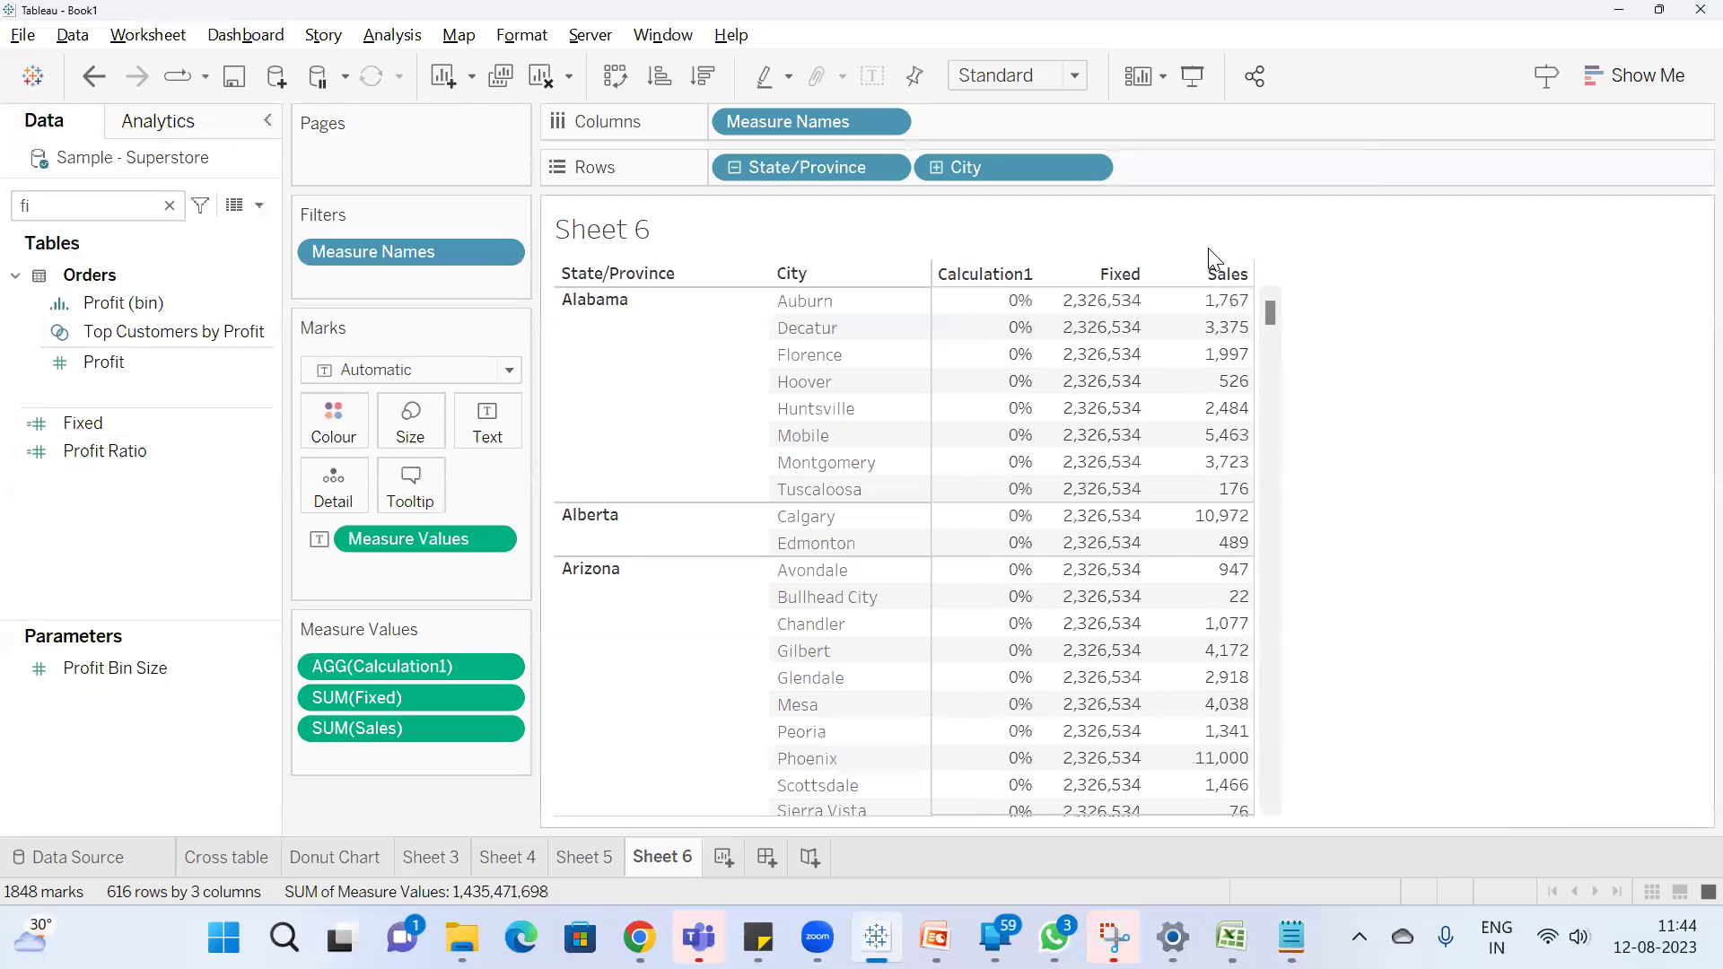
Format the Calculation1 values in the table as percentages with 2 decimal places
right_click(400, 731)
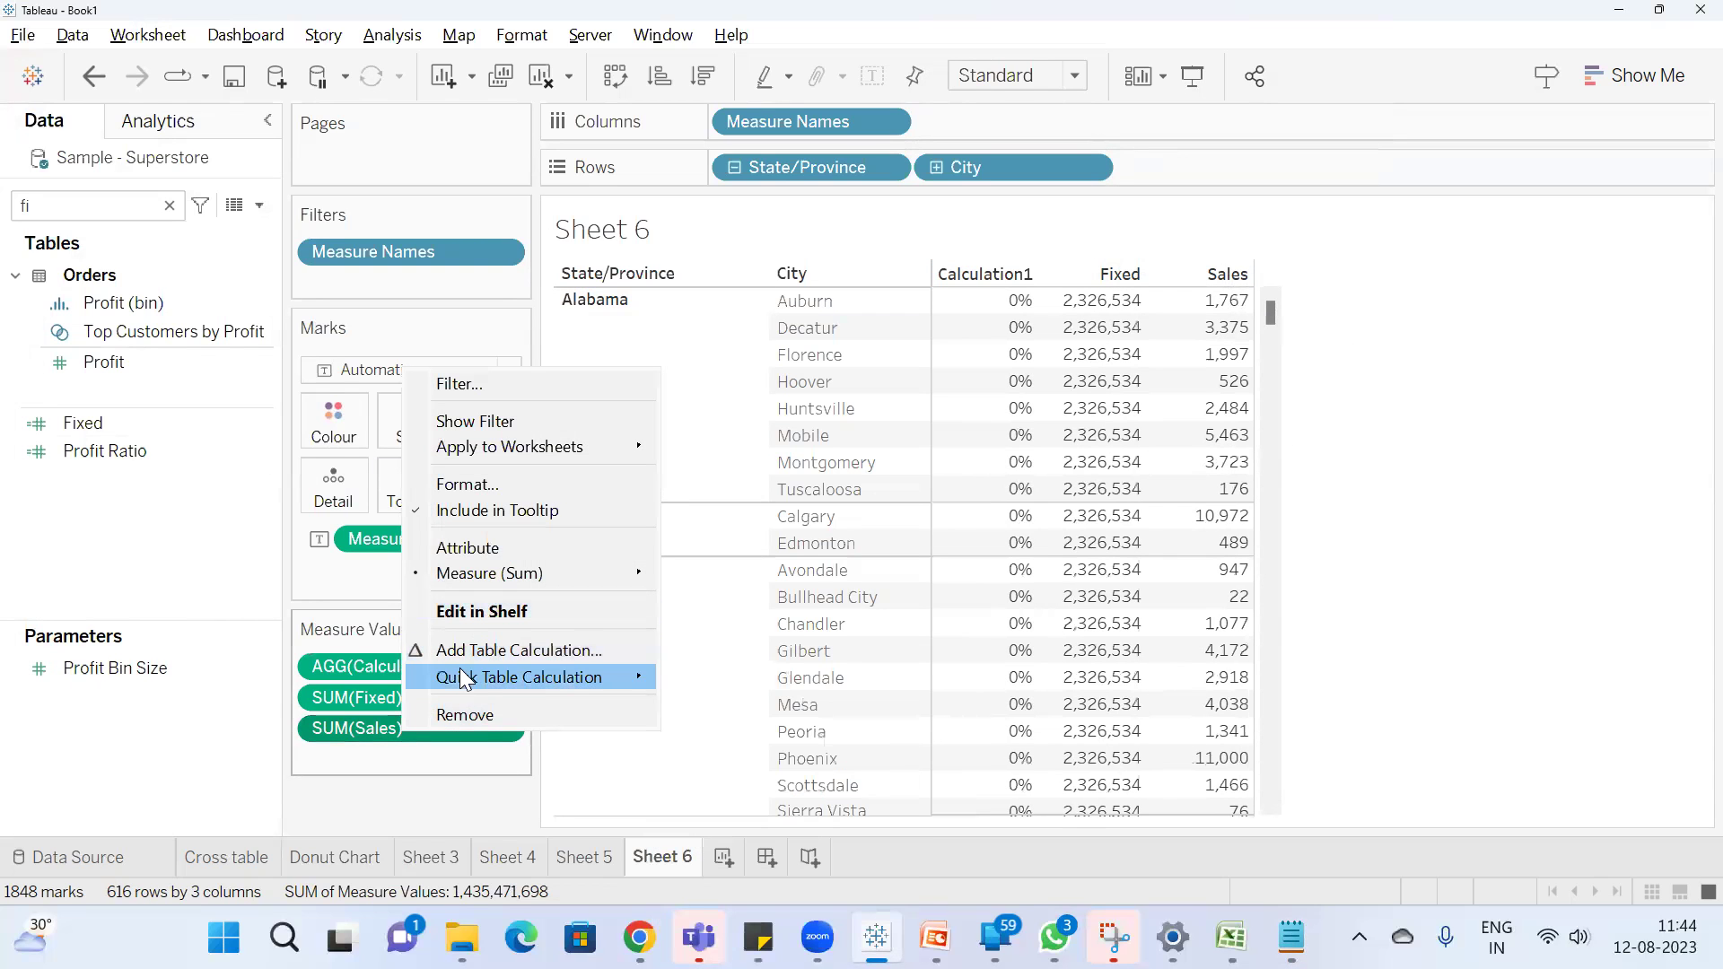
right_click(344, 661)
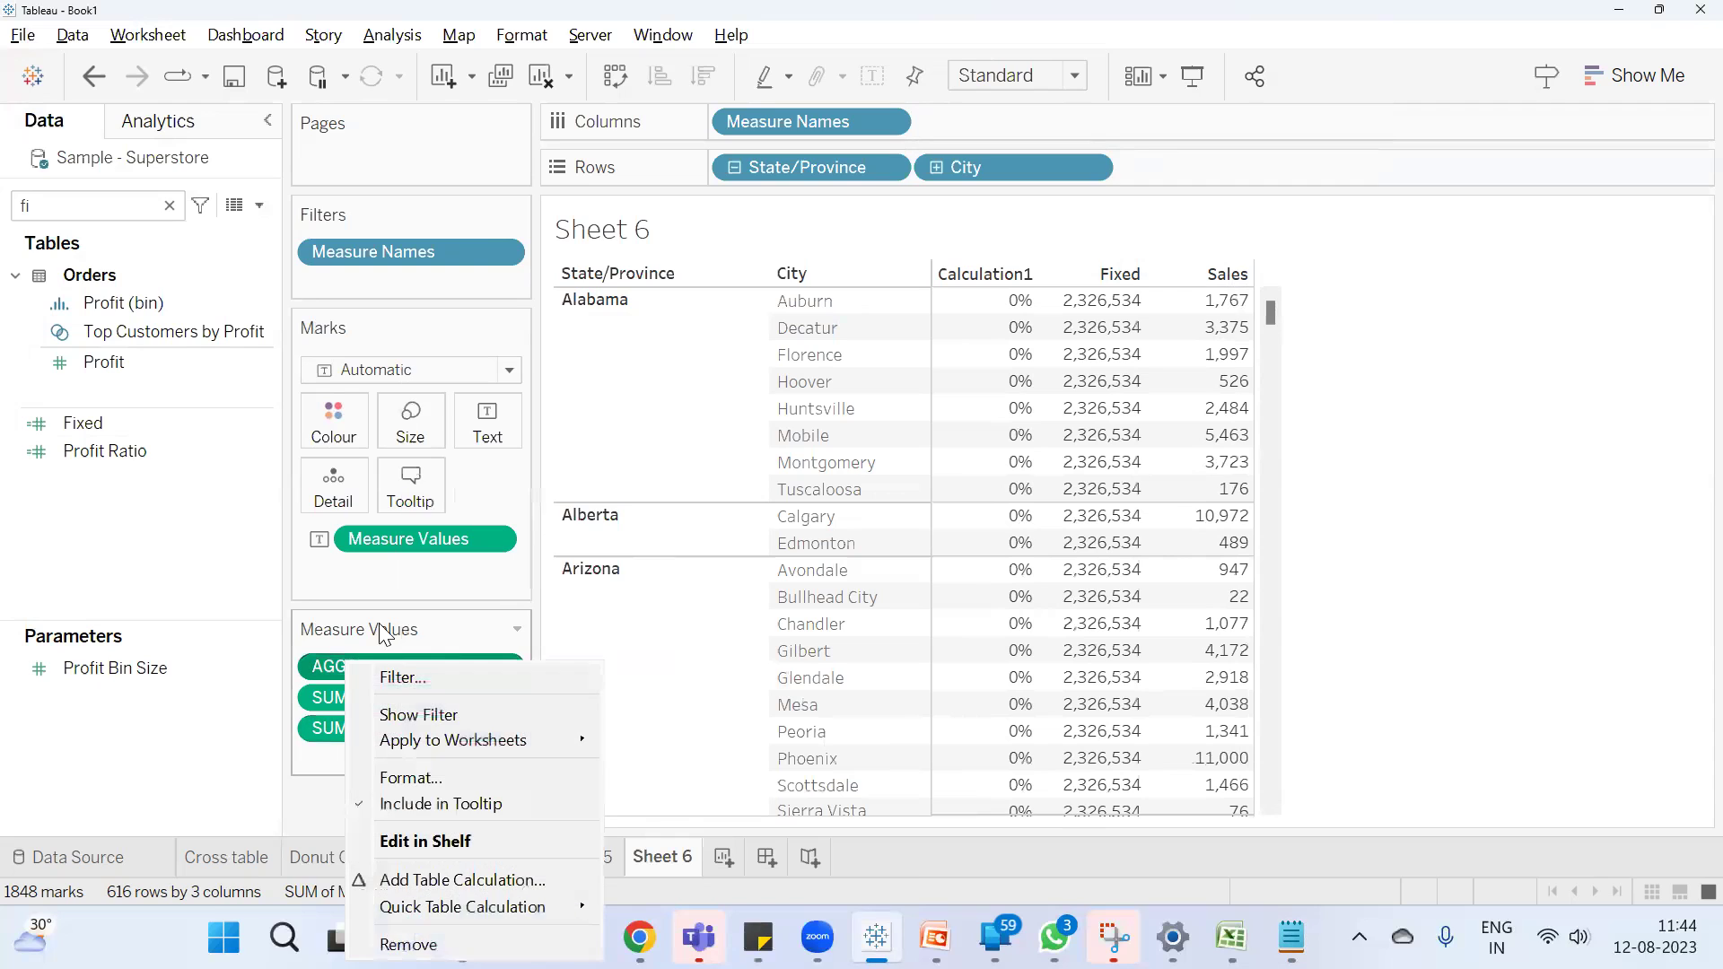
left_click(422, 776)
left_click(199, 289)
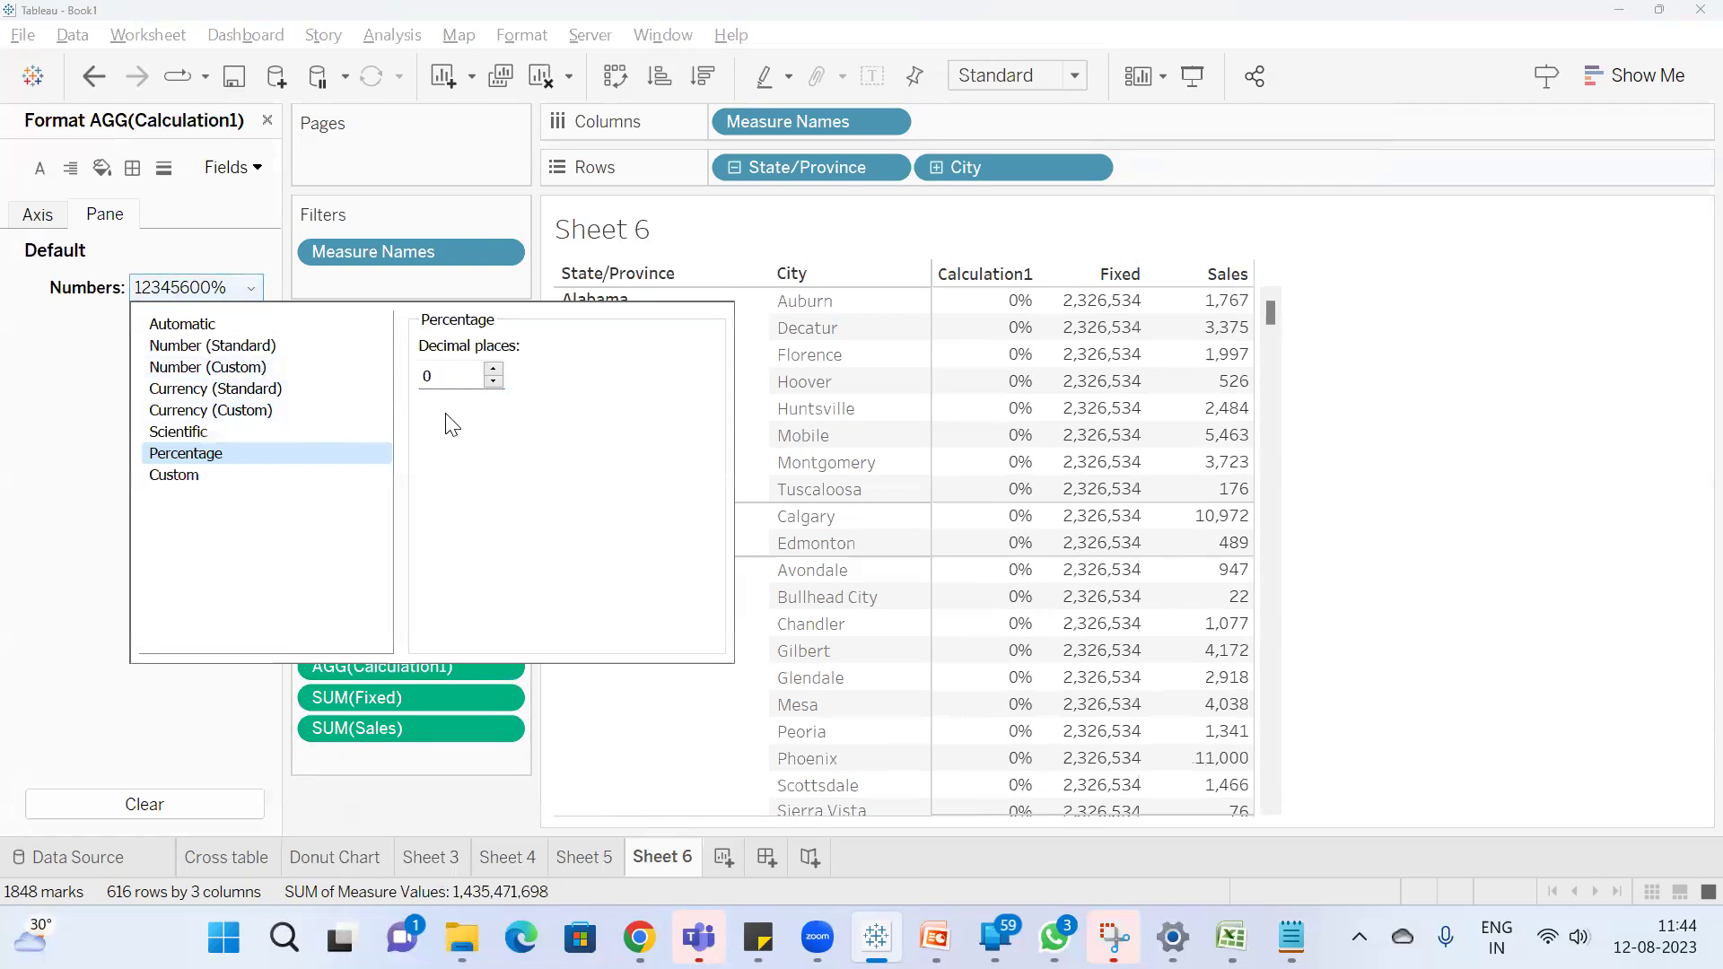
left_click(492, 369)
left_click(493, 369)
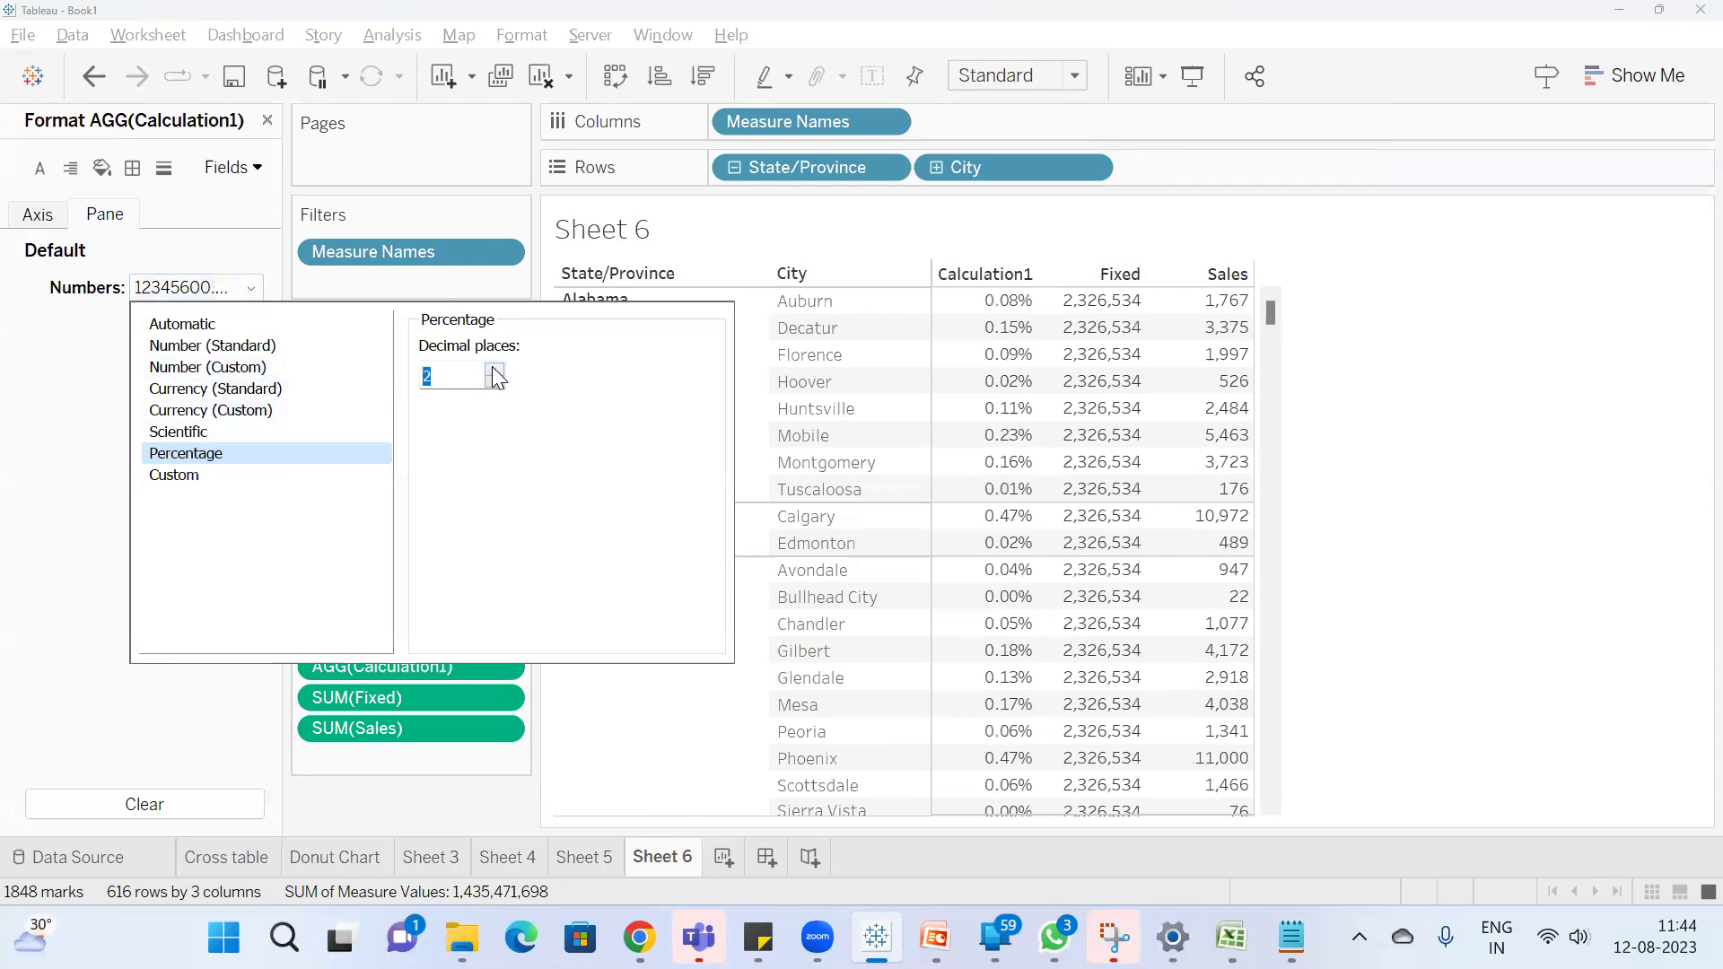
left_click(1466, 450)
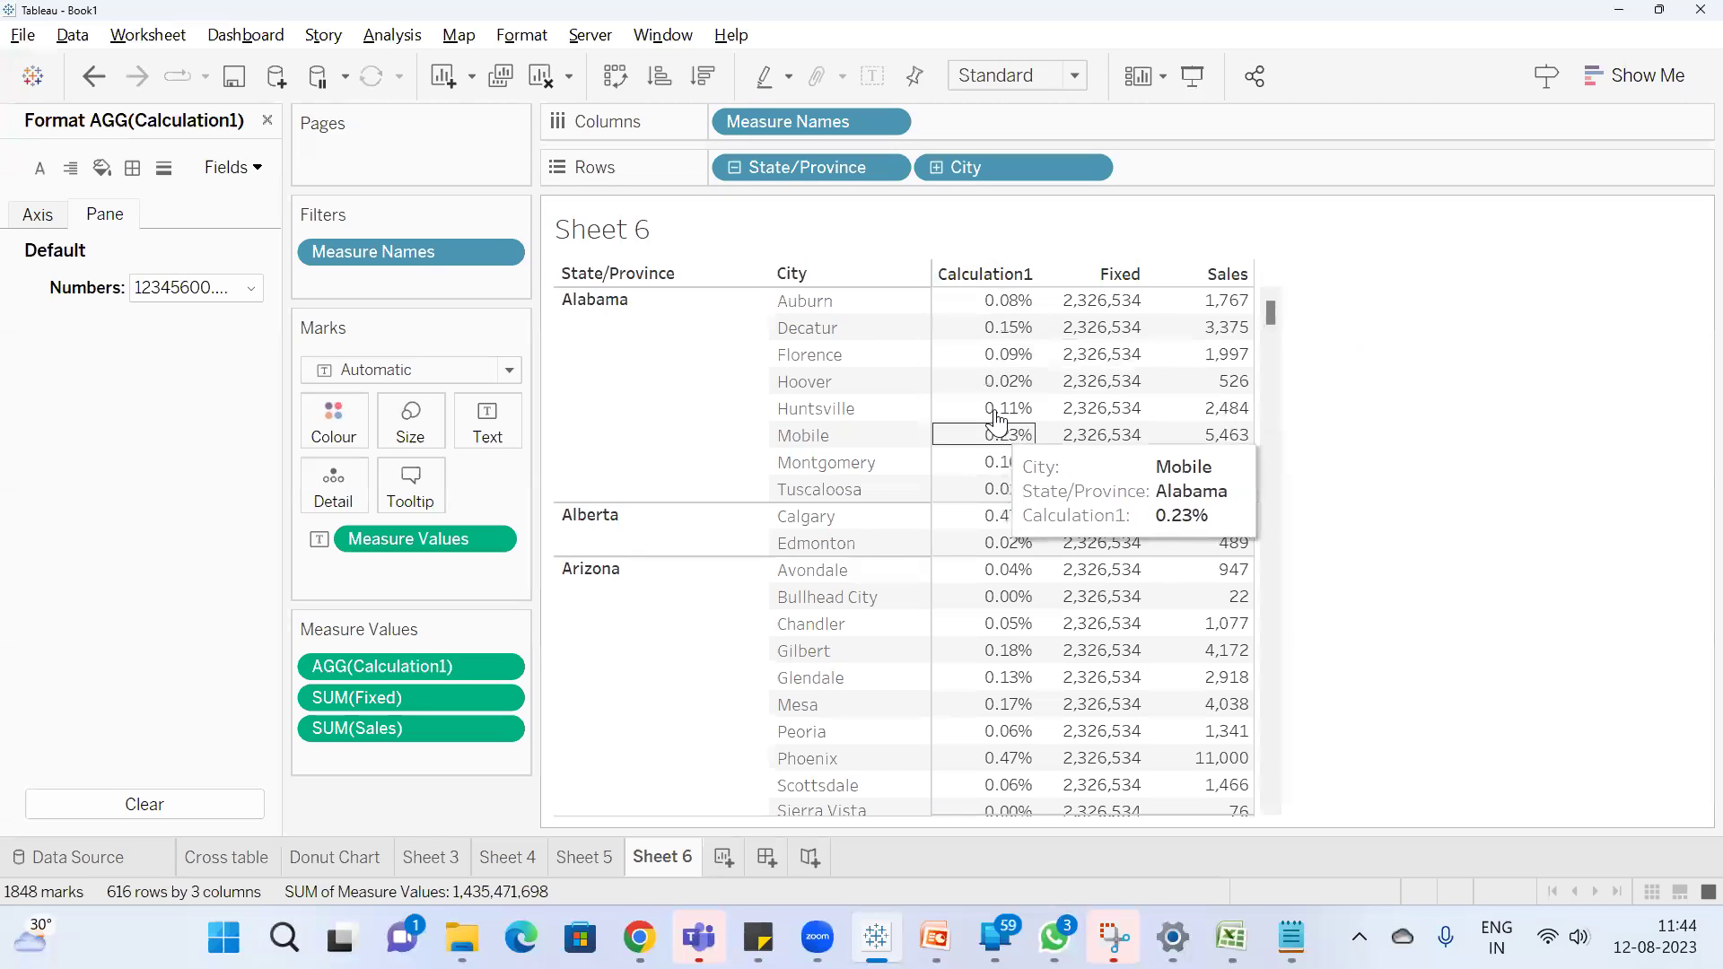
Examine the percentages and fixed totals for cities further down the table, and close the formatting options
scroll(998, 418, "down", 20)
scroll(1087, 484, "up", 5)
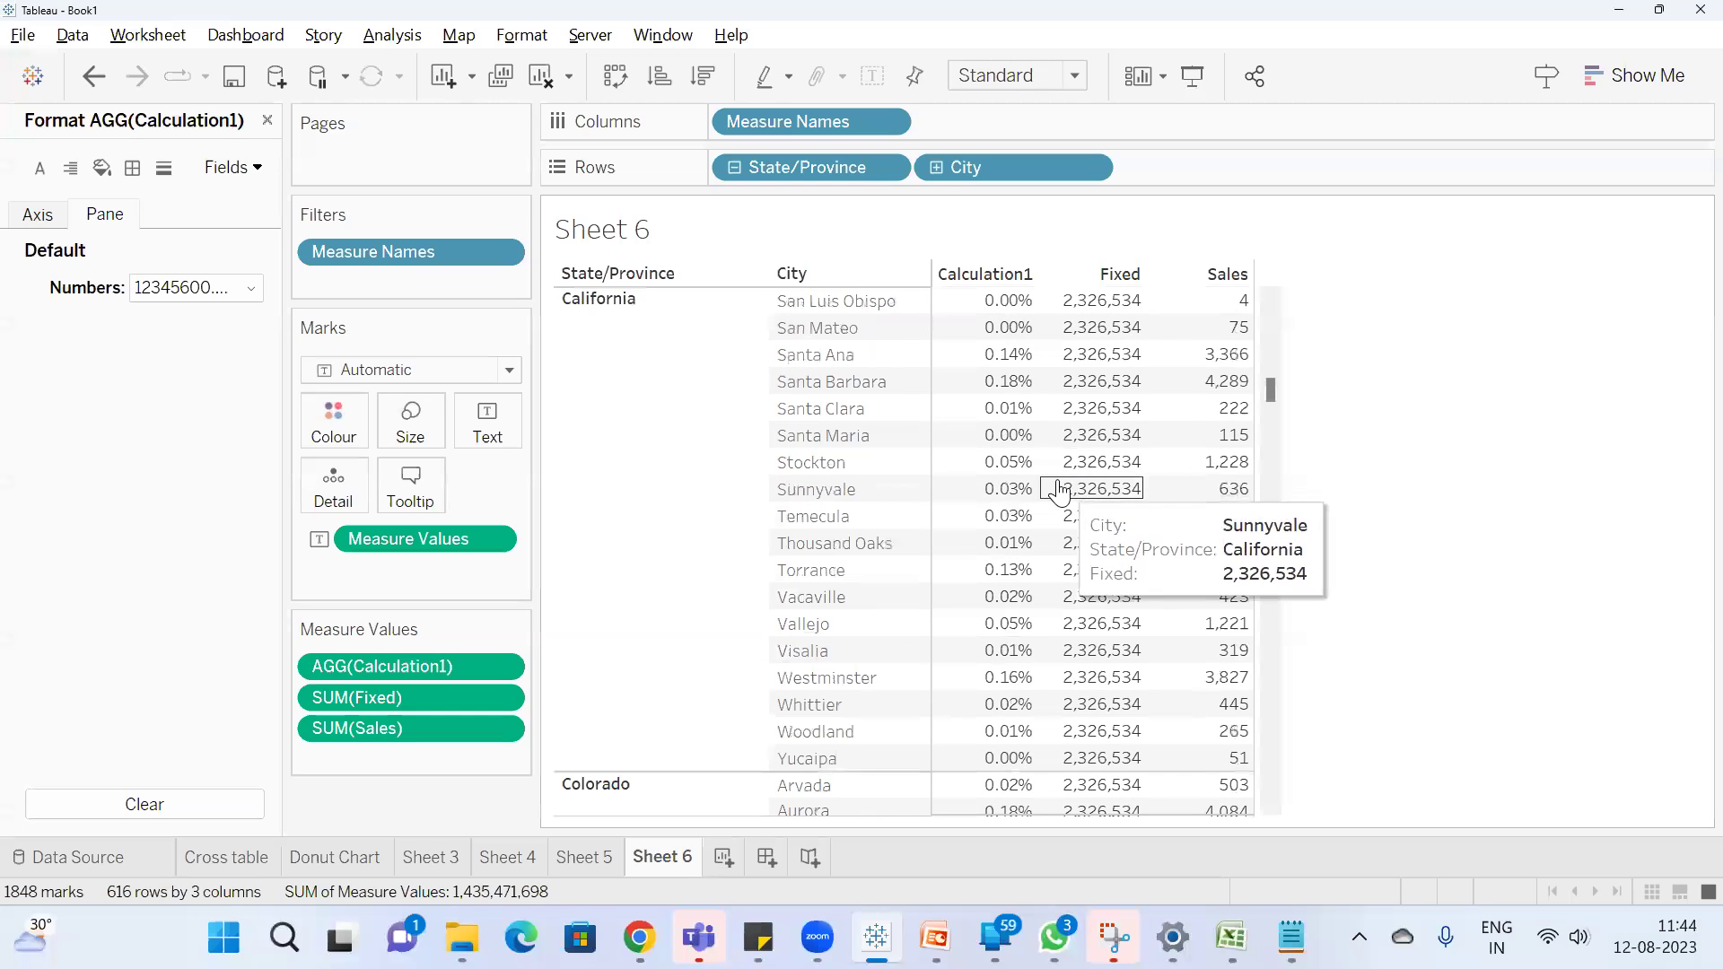
scroll(1288, 365, "up", 20)
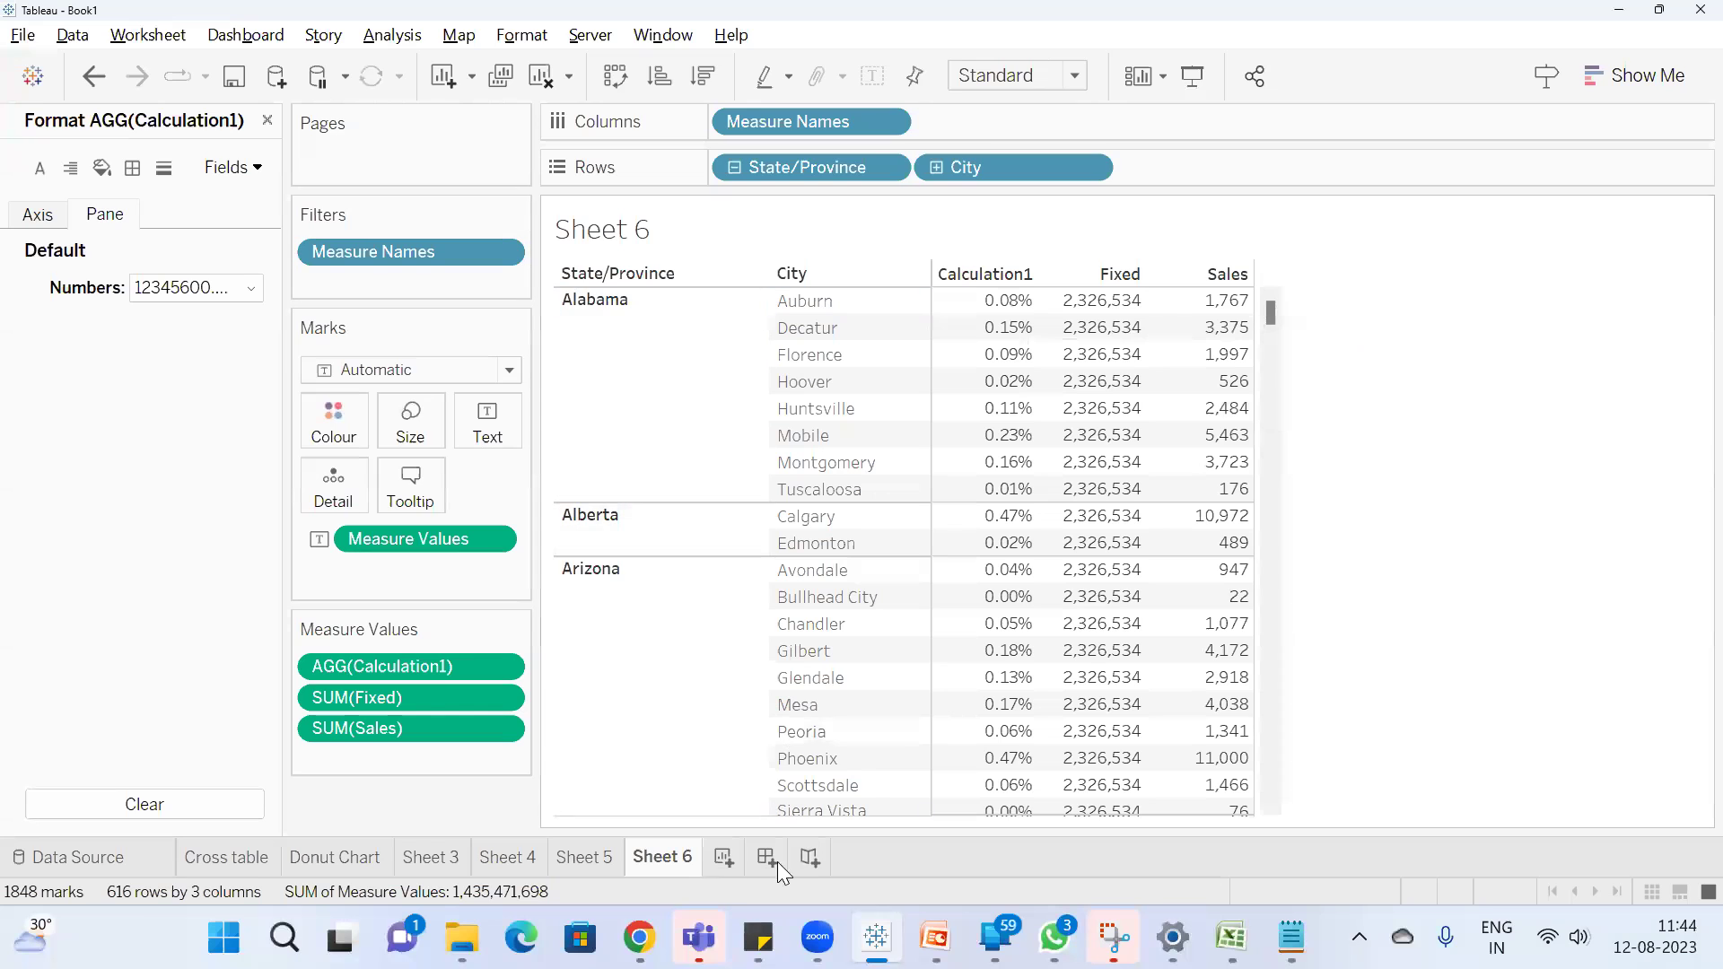
left_click(266, 120)
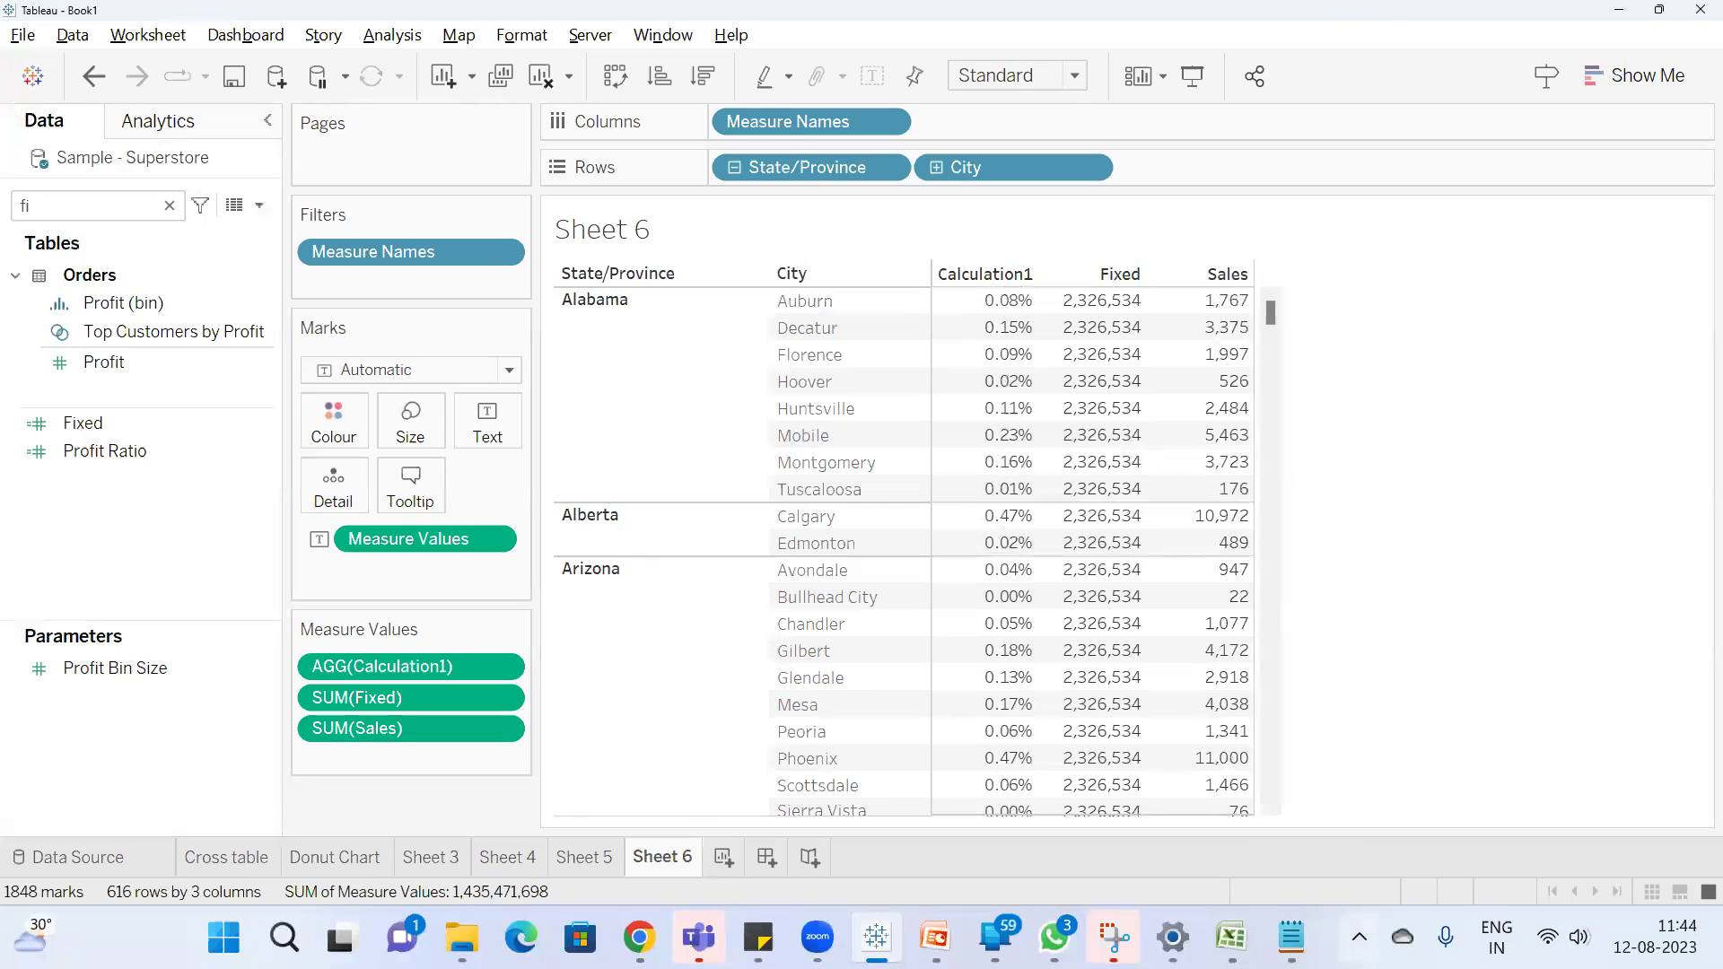
Switch to Notepad, select the explanation of Fixed under the three scoping keywords, and return to Tableau
left_click(1290, 938)
scroll(774, 413, "down", 1)
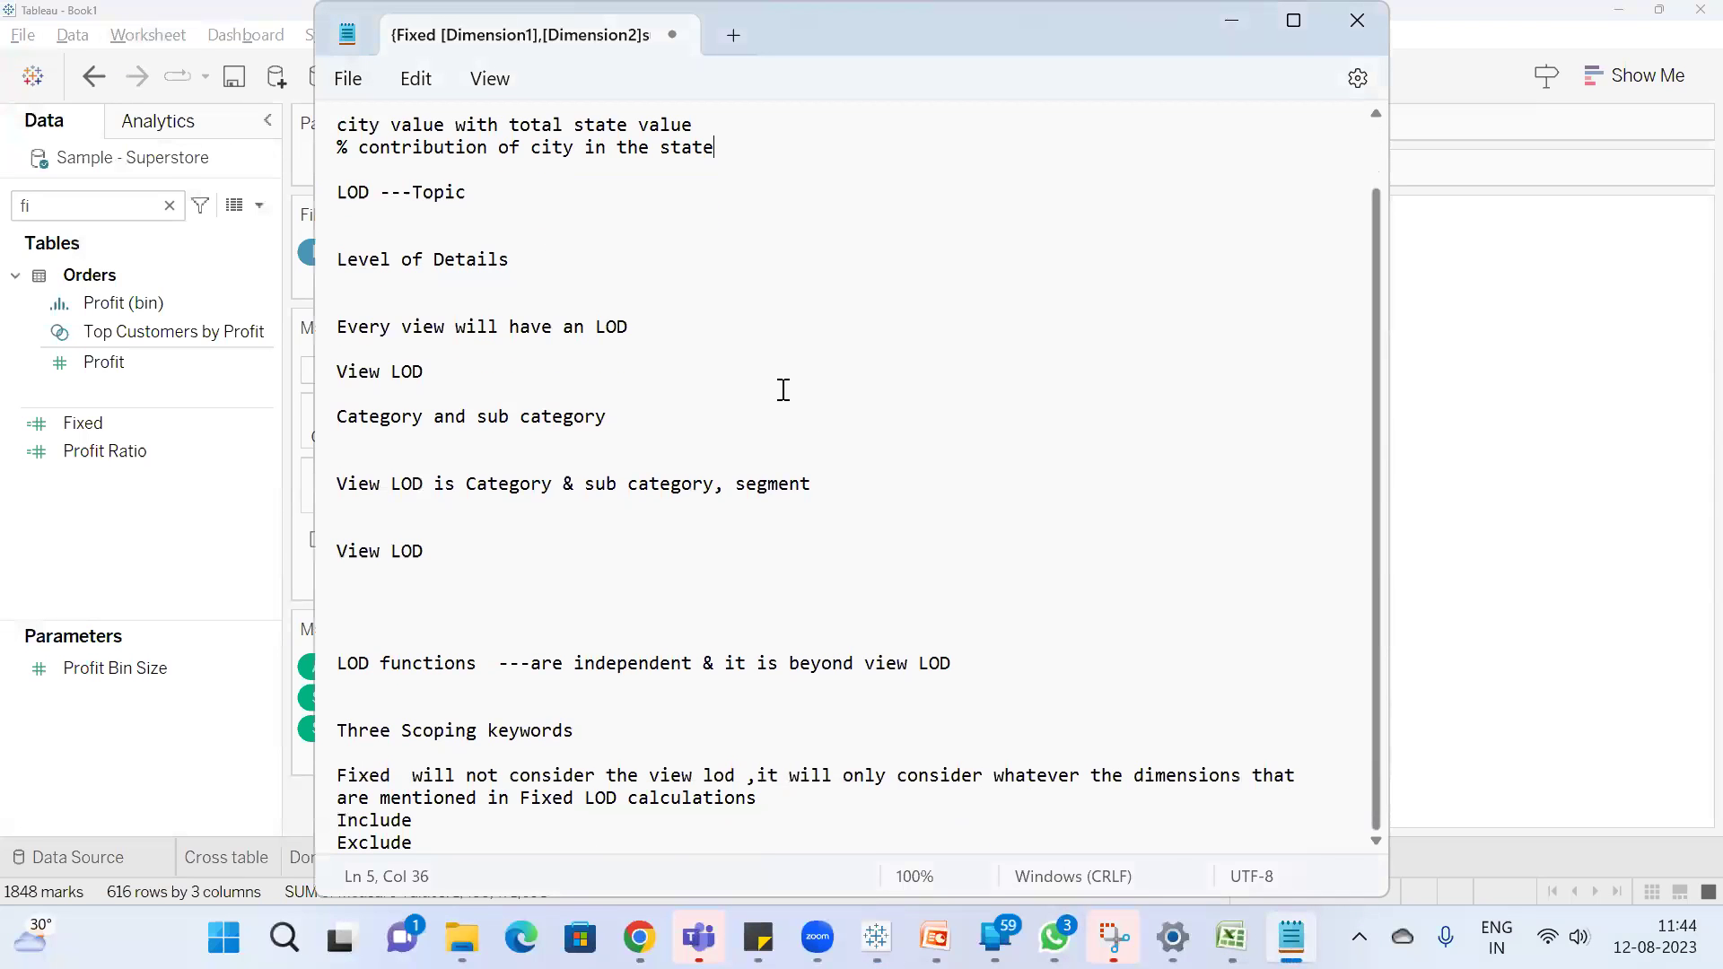
left_click_drag(761, 811, 265, 774)
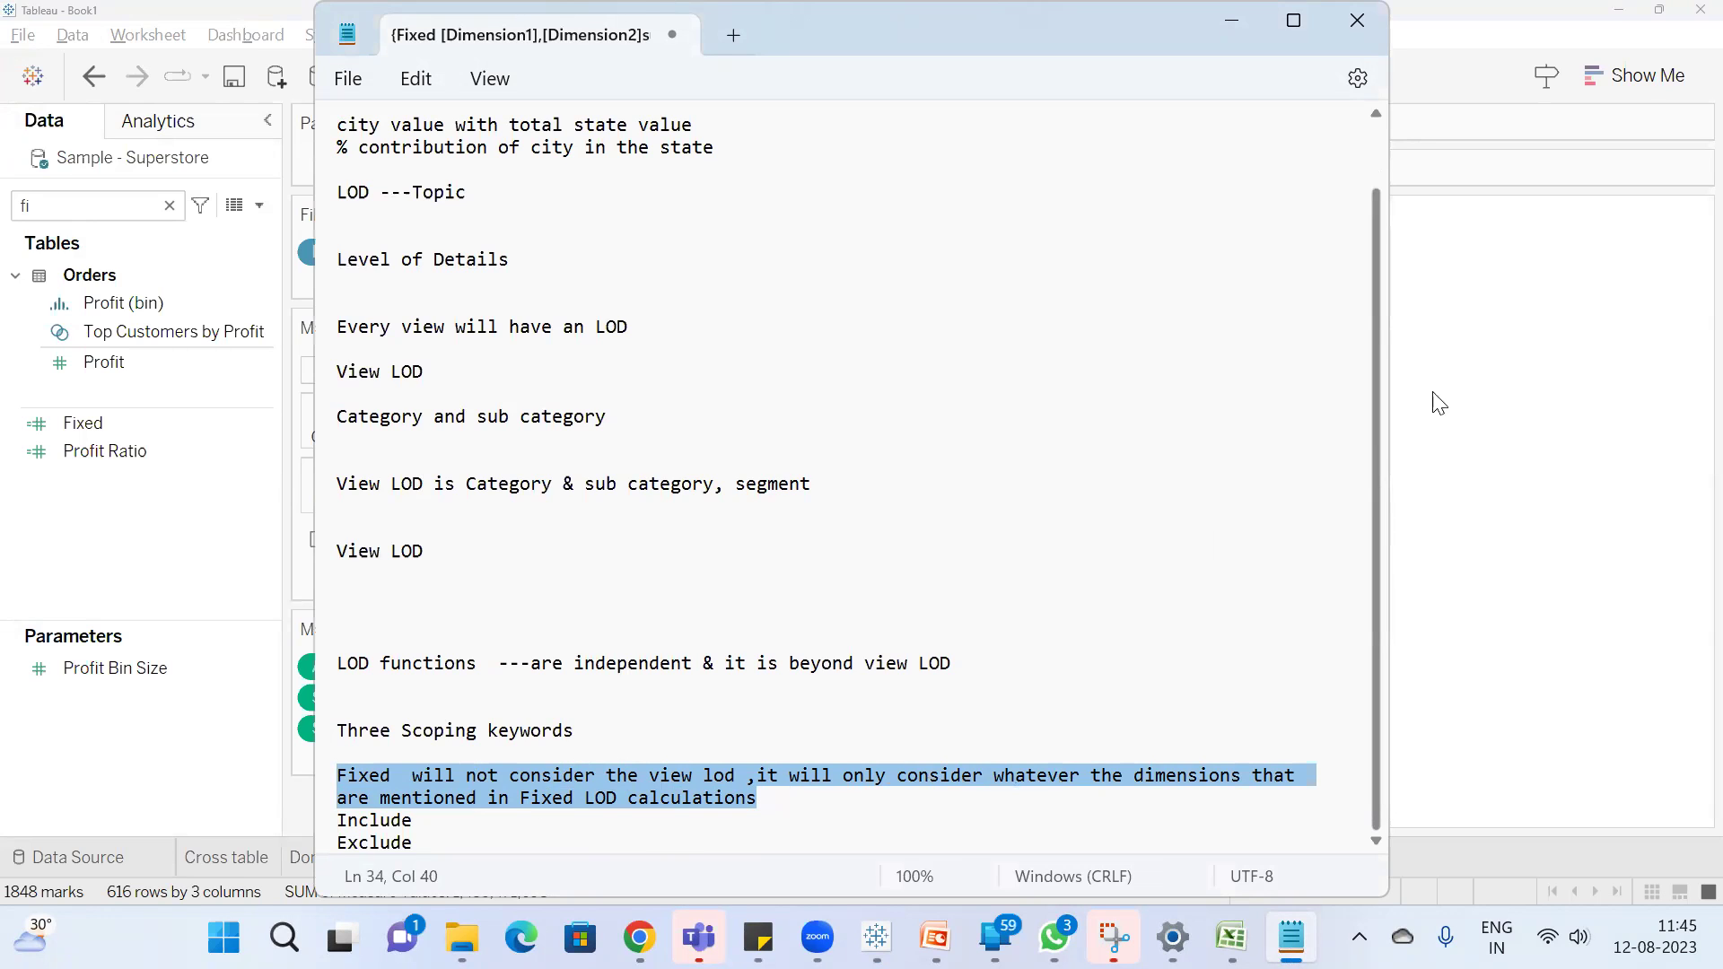
left_click(1526, 370)
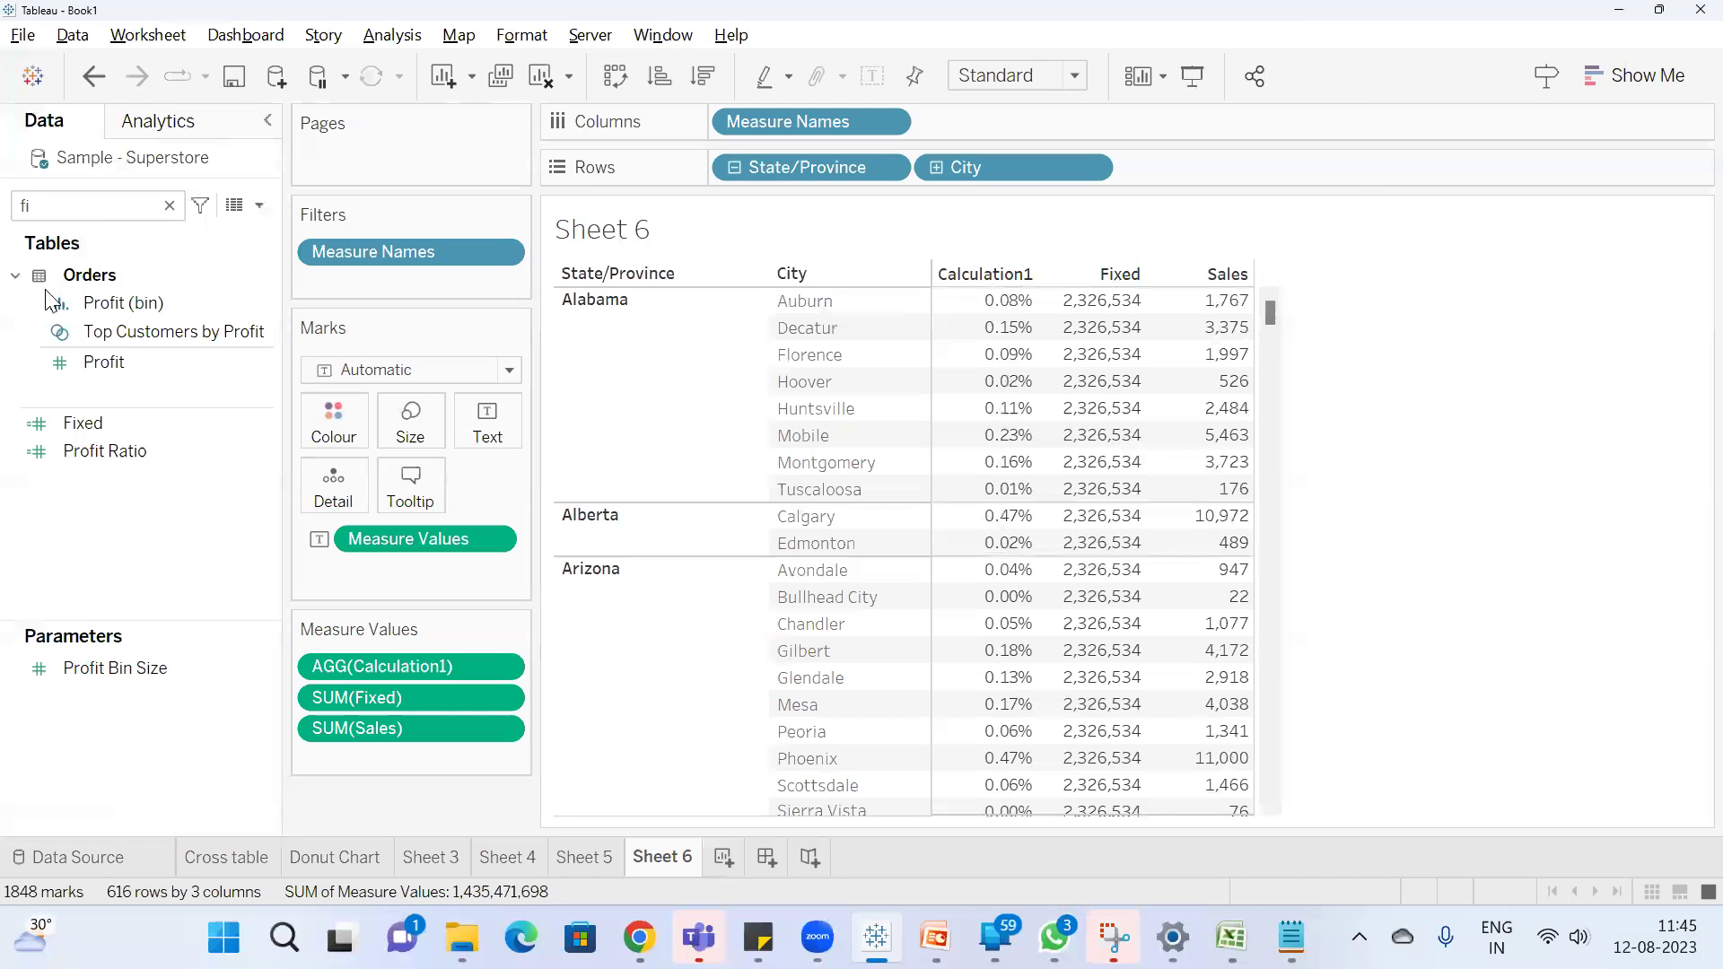
Edit the Fixed calculation to { FIXED [State/Province],[City]:SUM([Sales])} and apply it to the table
left_click(100, 432)
right_click(100, 434)
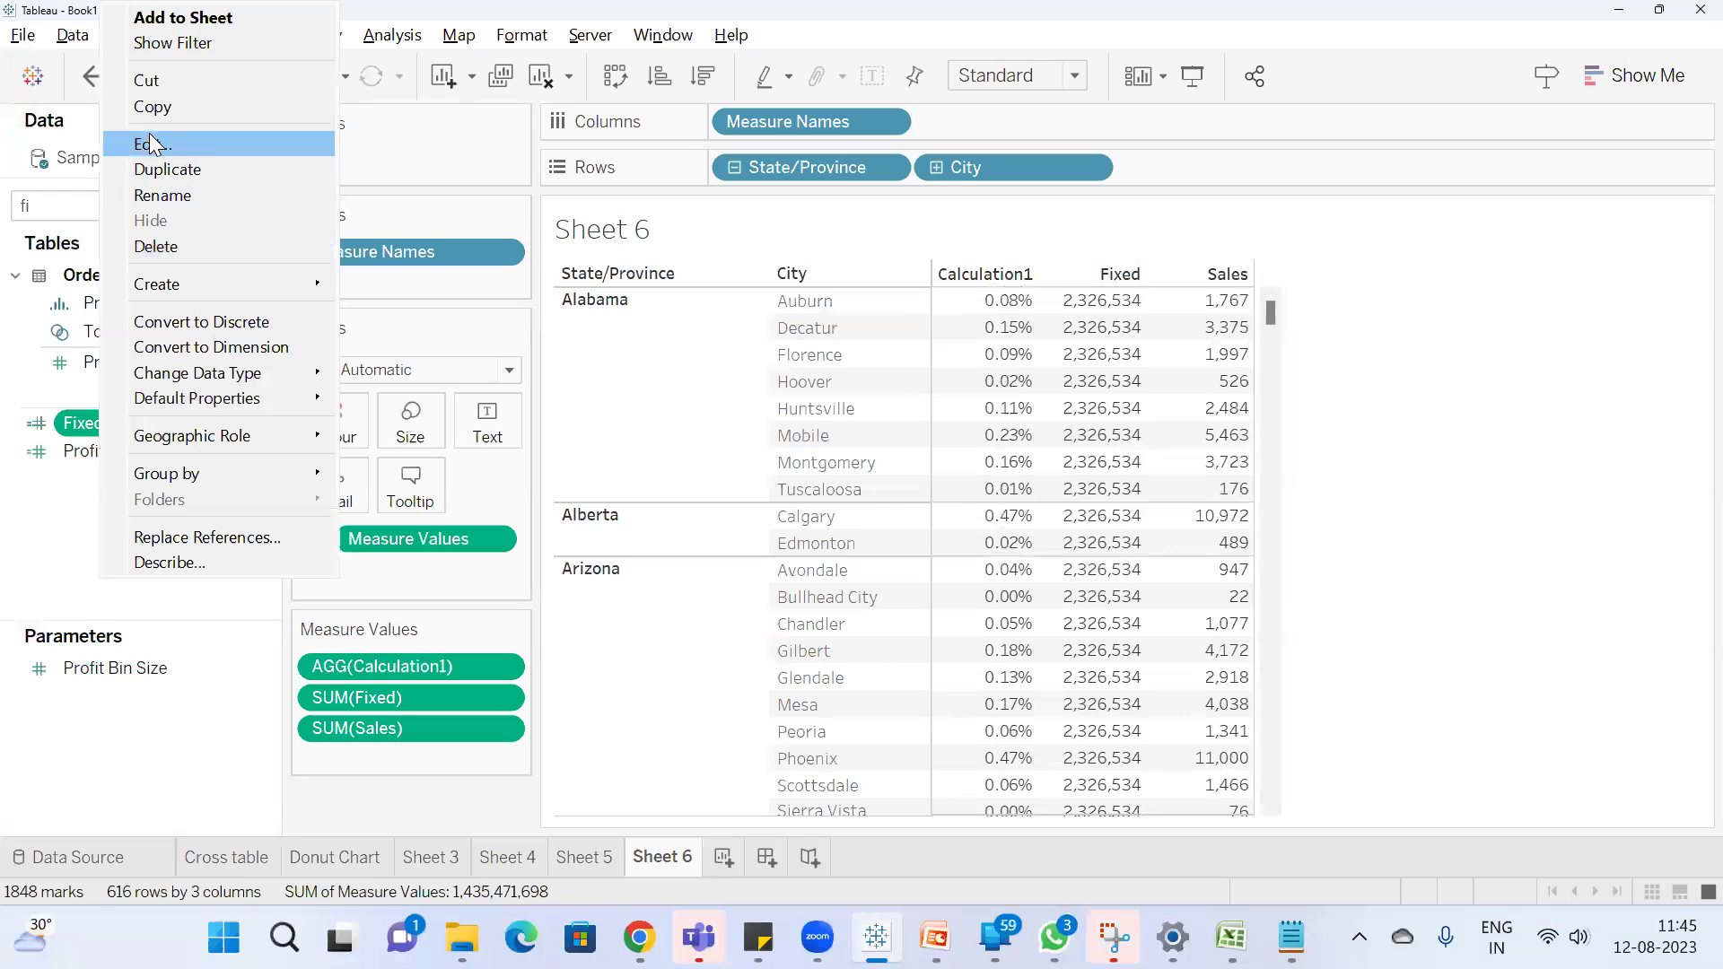
left_click(167, 143)
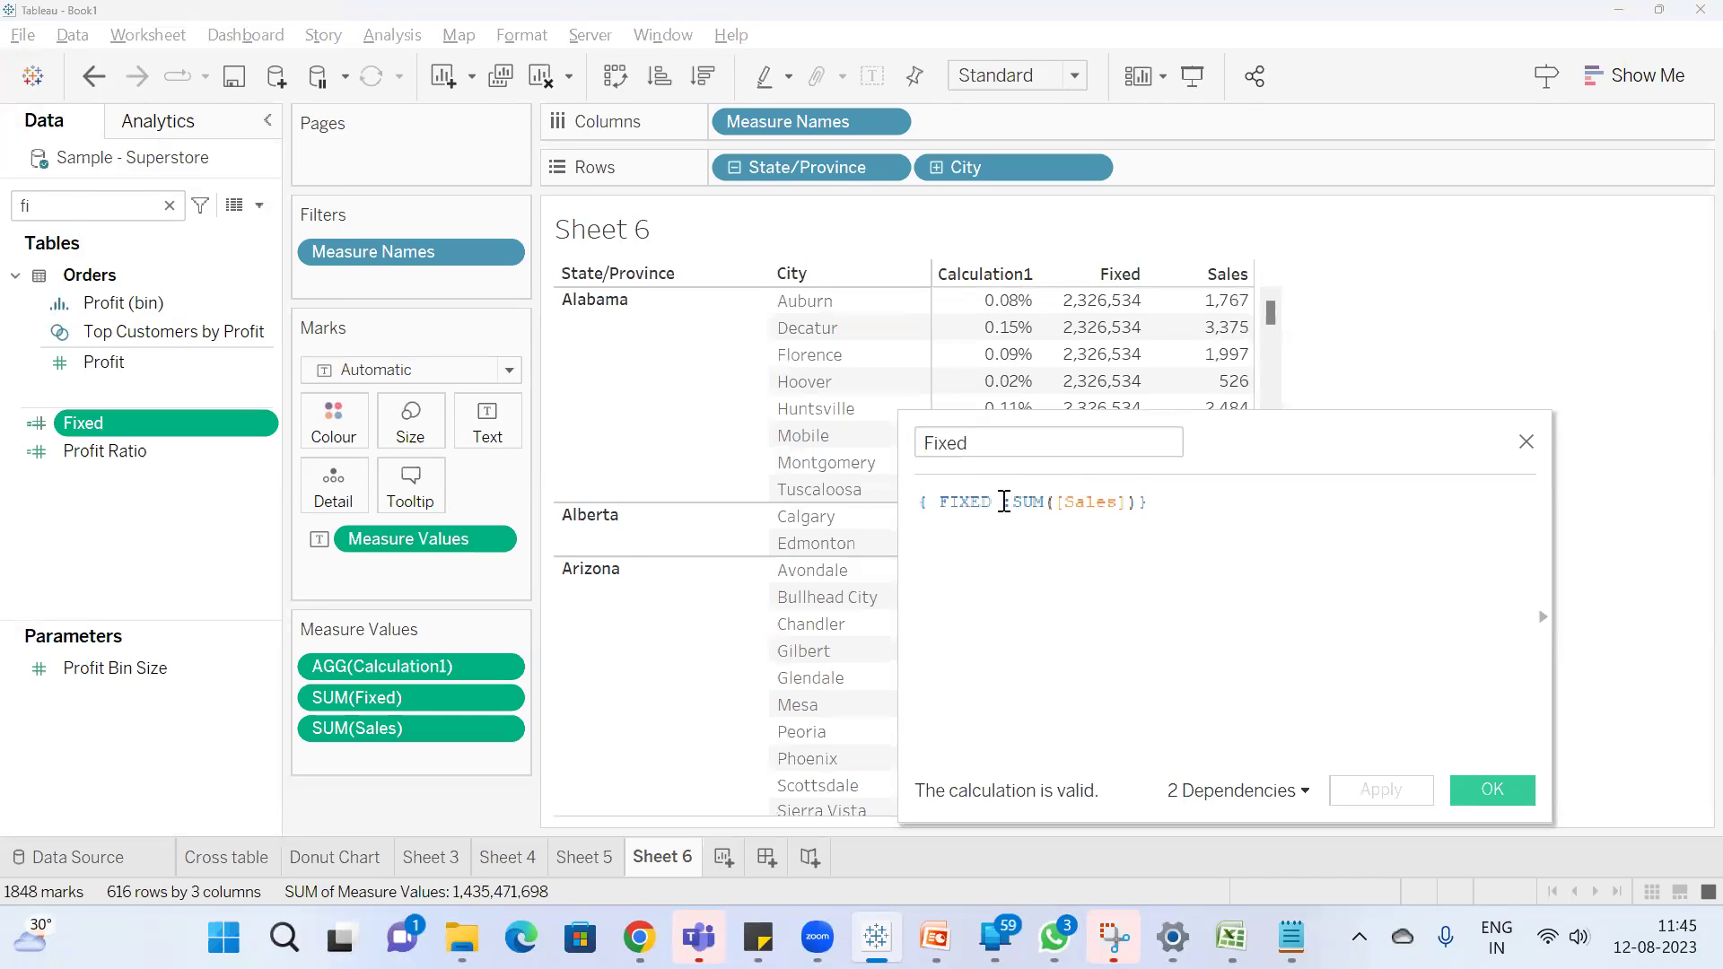
type("st")
key("BackSpace")
key("BackSpace")
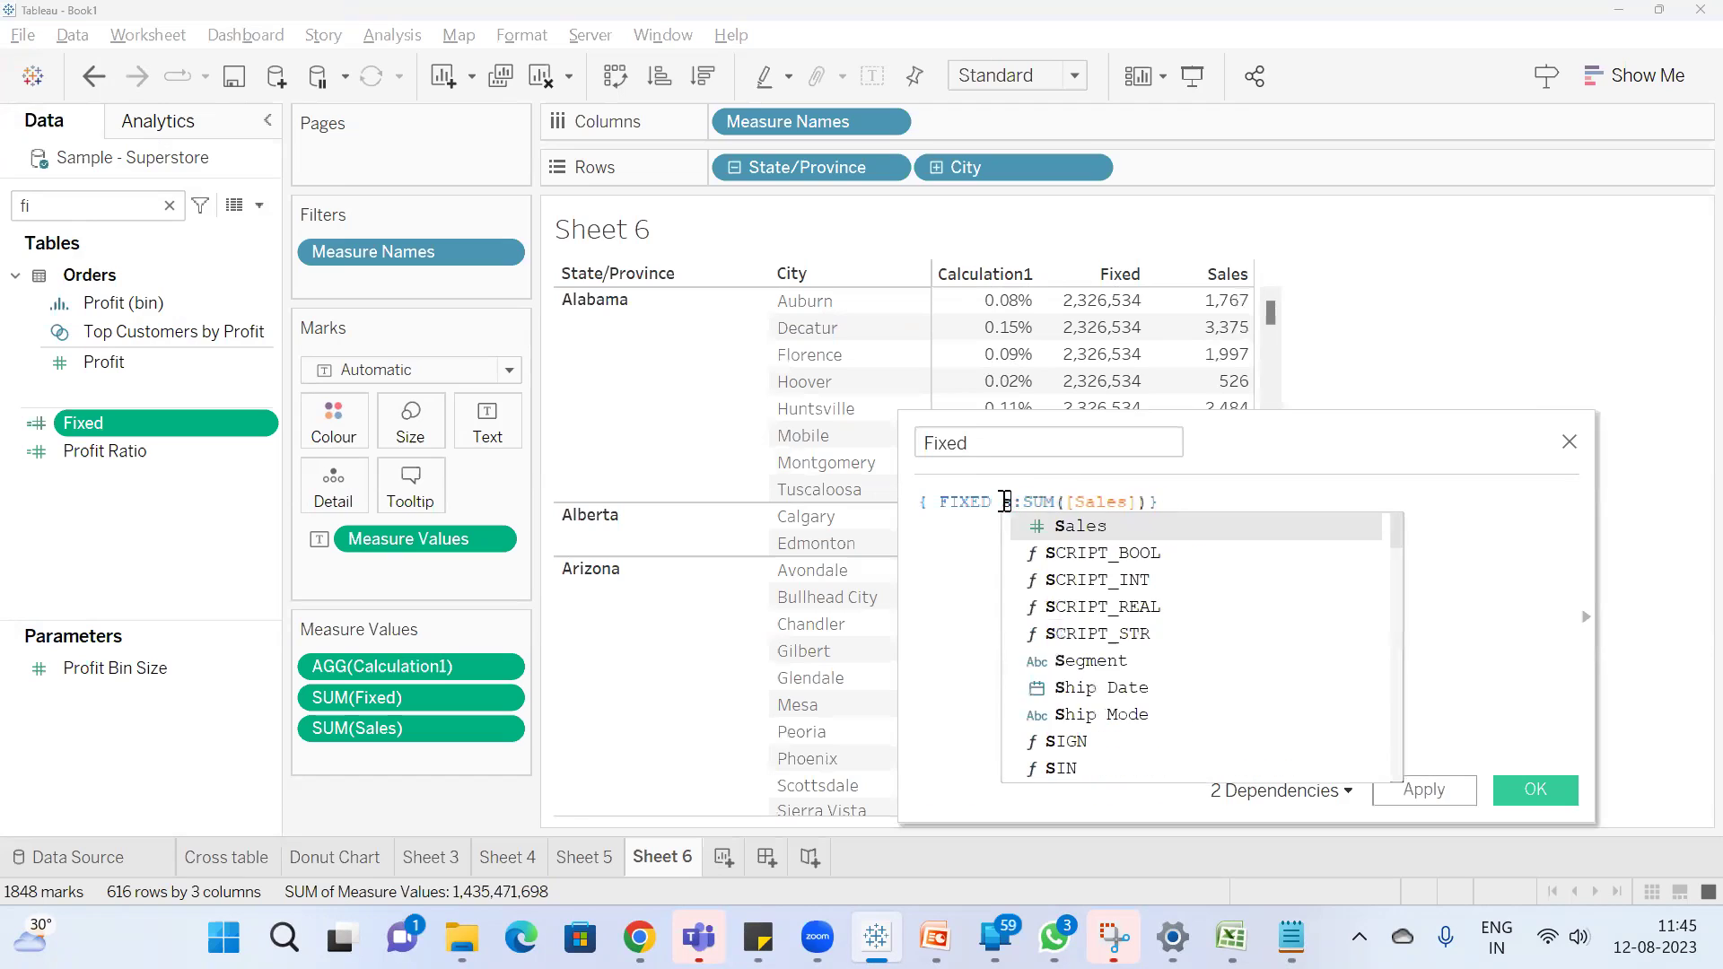
type("state")
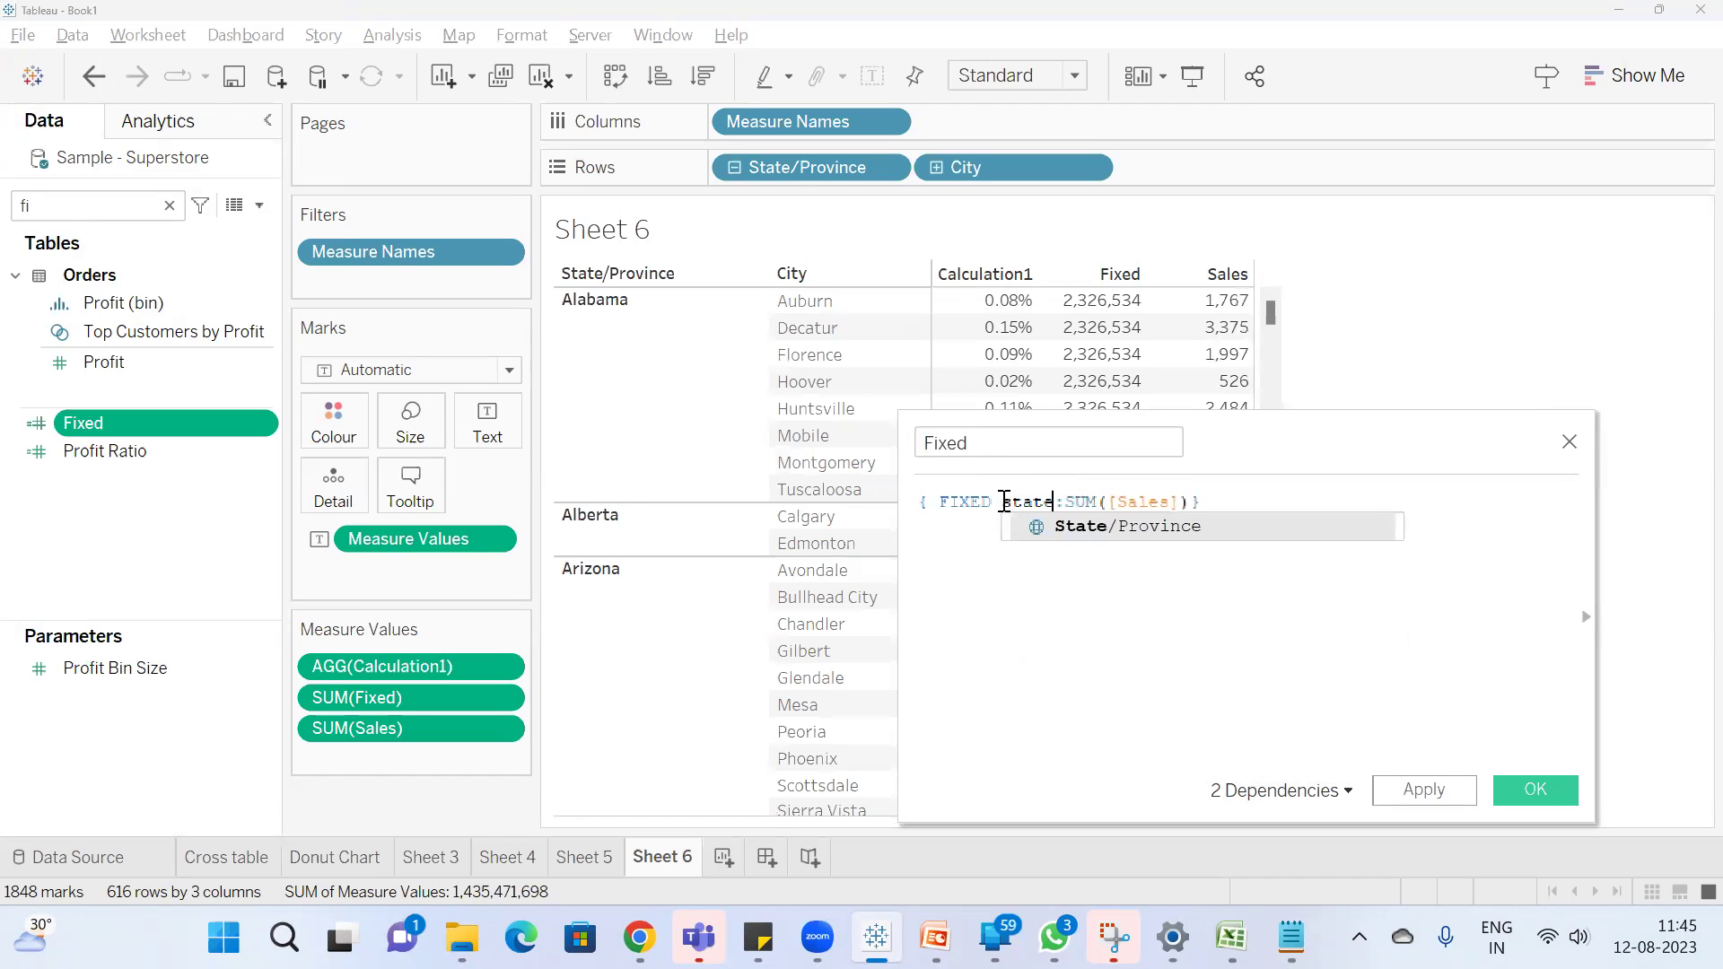
key("Return")
type(",city")
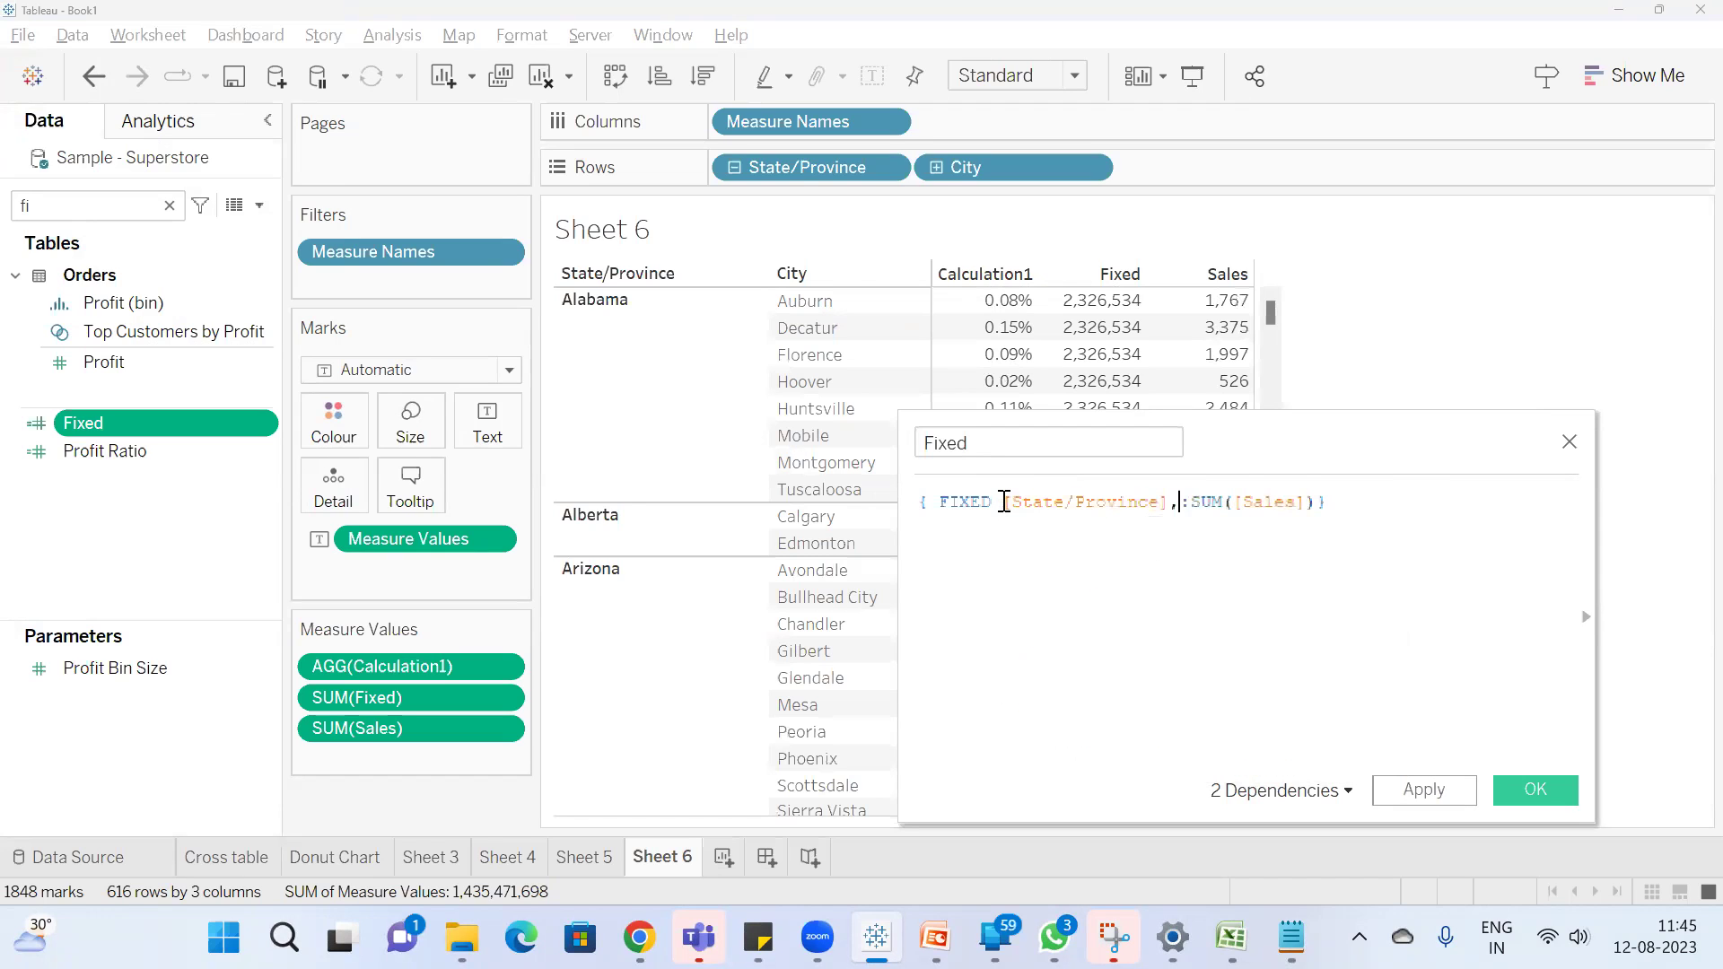
key("Return")
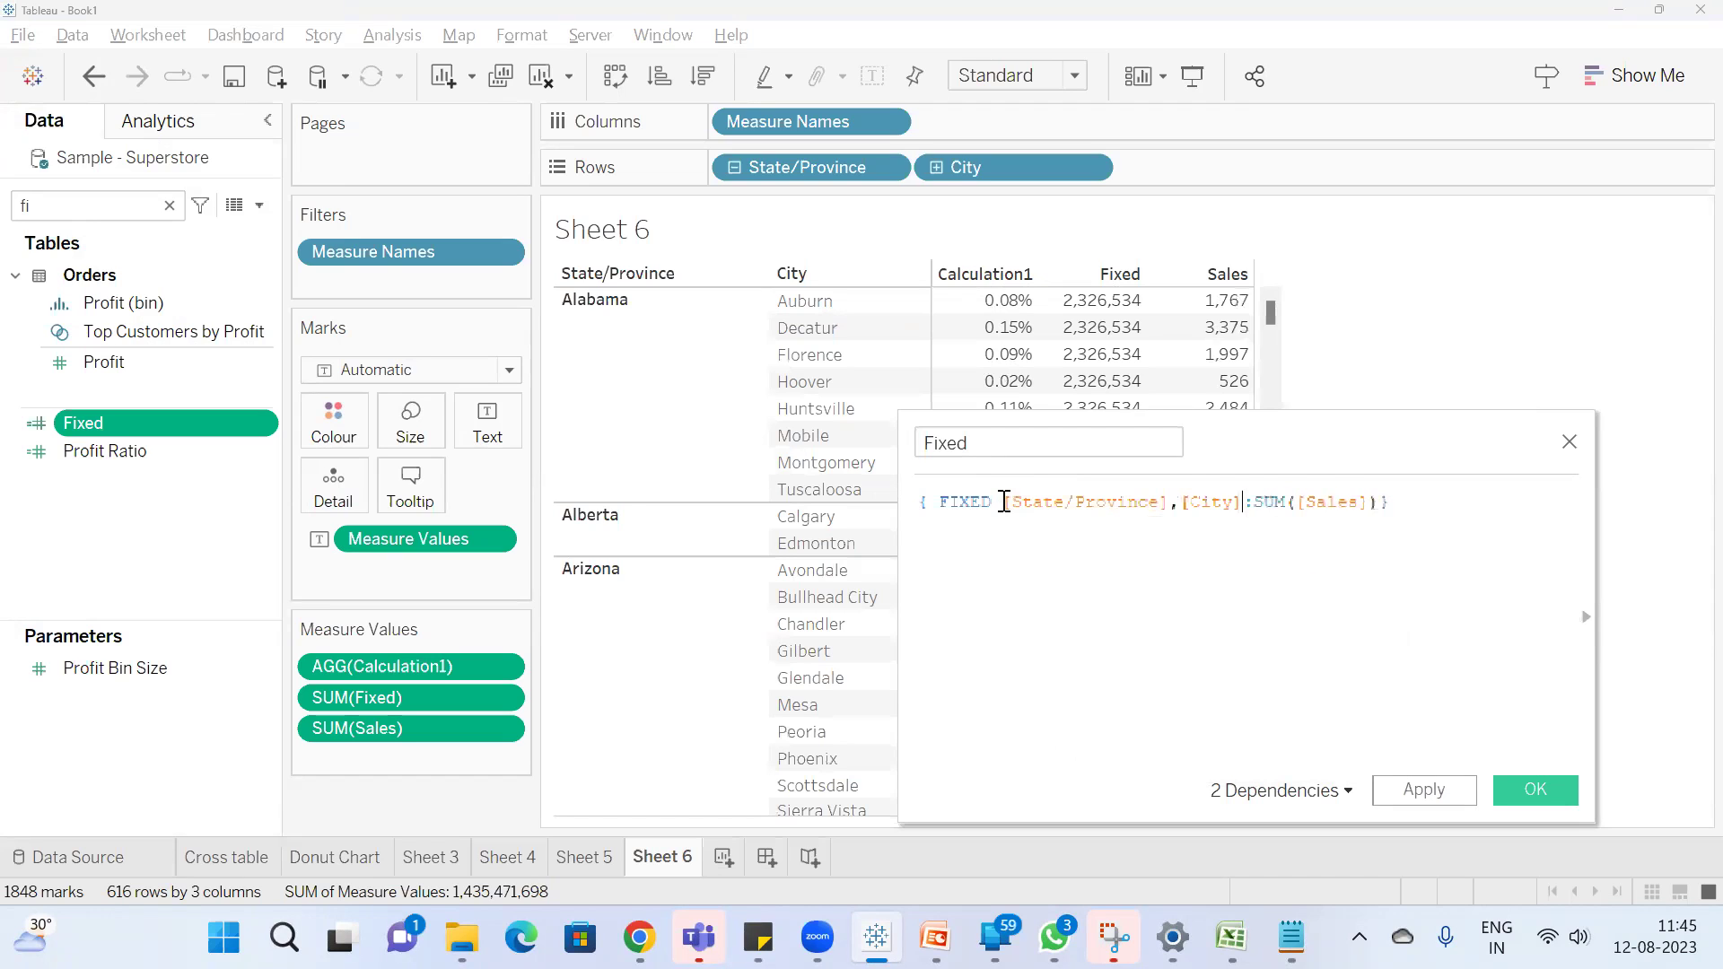
left_click(1418, 792)
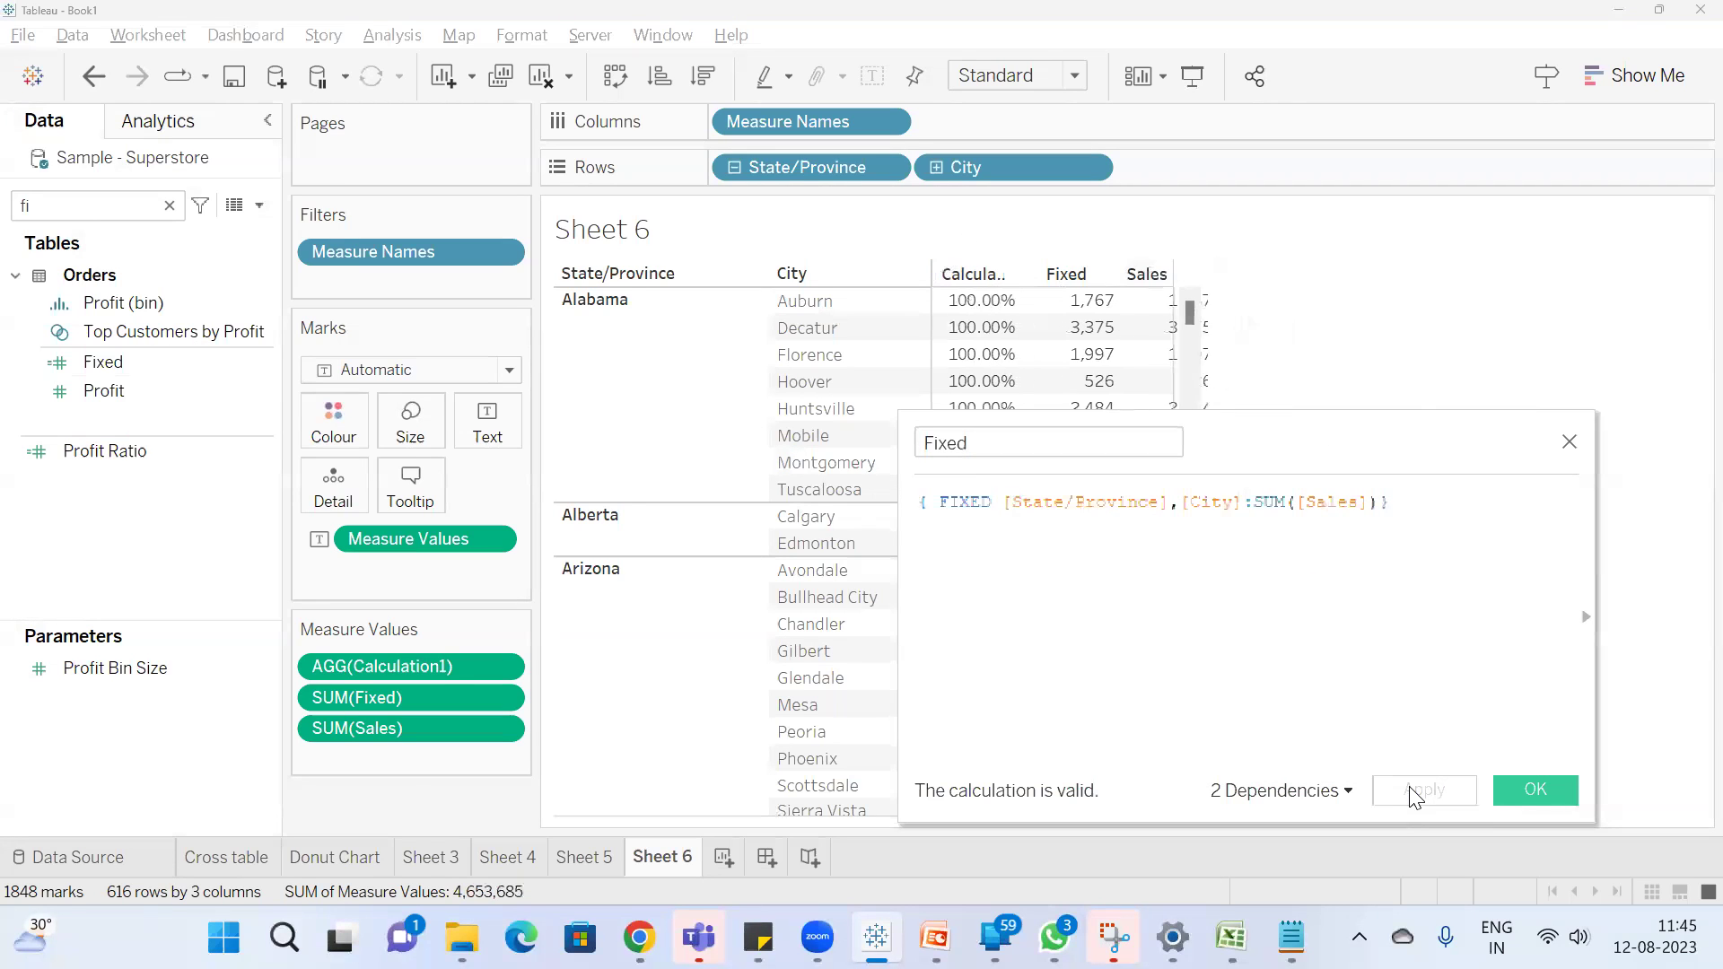
left_click(1535, 790)
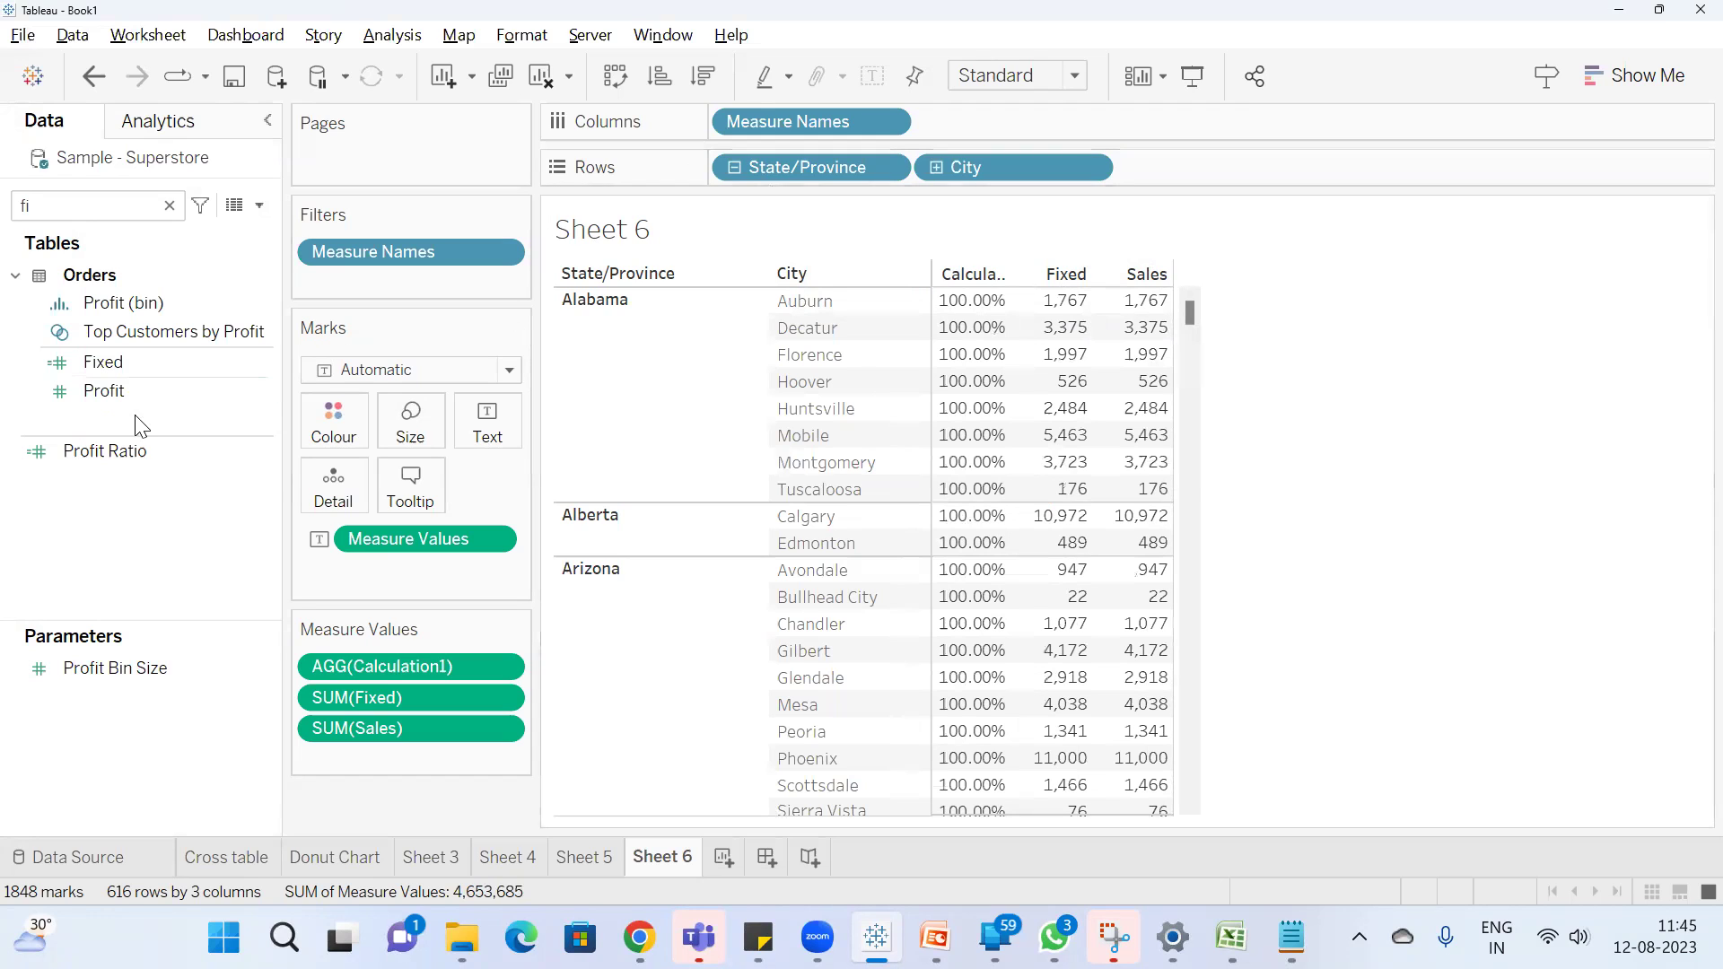
Reopen the Fixed calculation, review its dimensions with the editor moved clear of the table's values, and close it
left_click(151, 393)
left_click(149, 372)
right_click(151, 373)
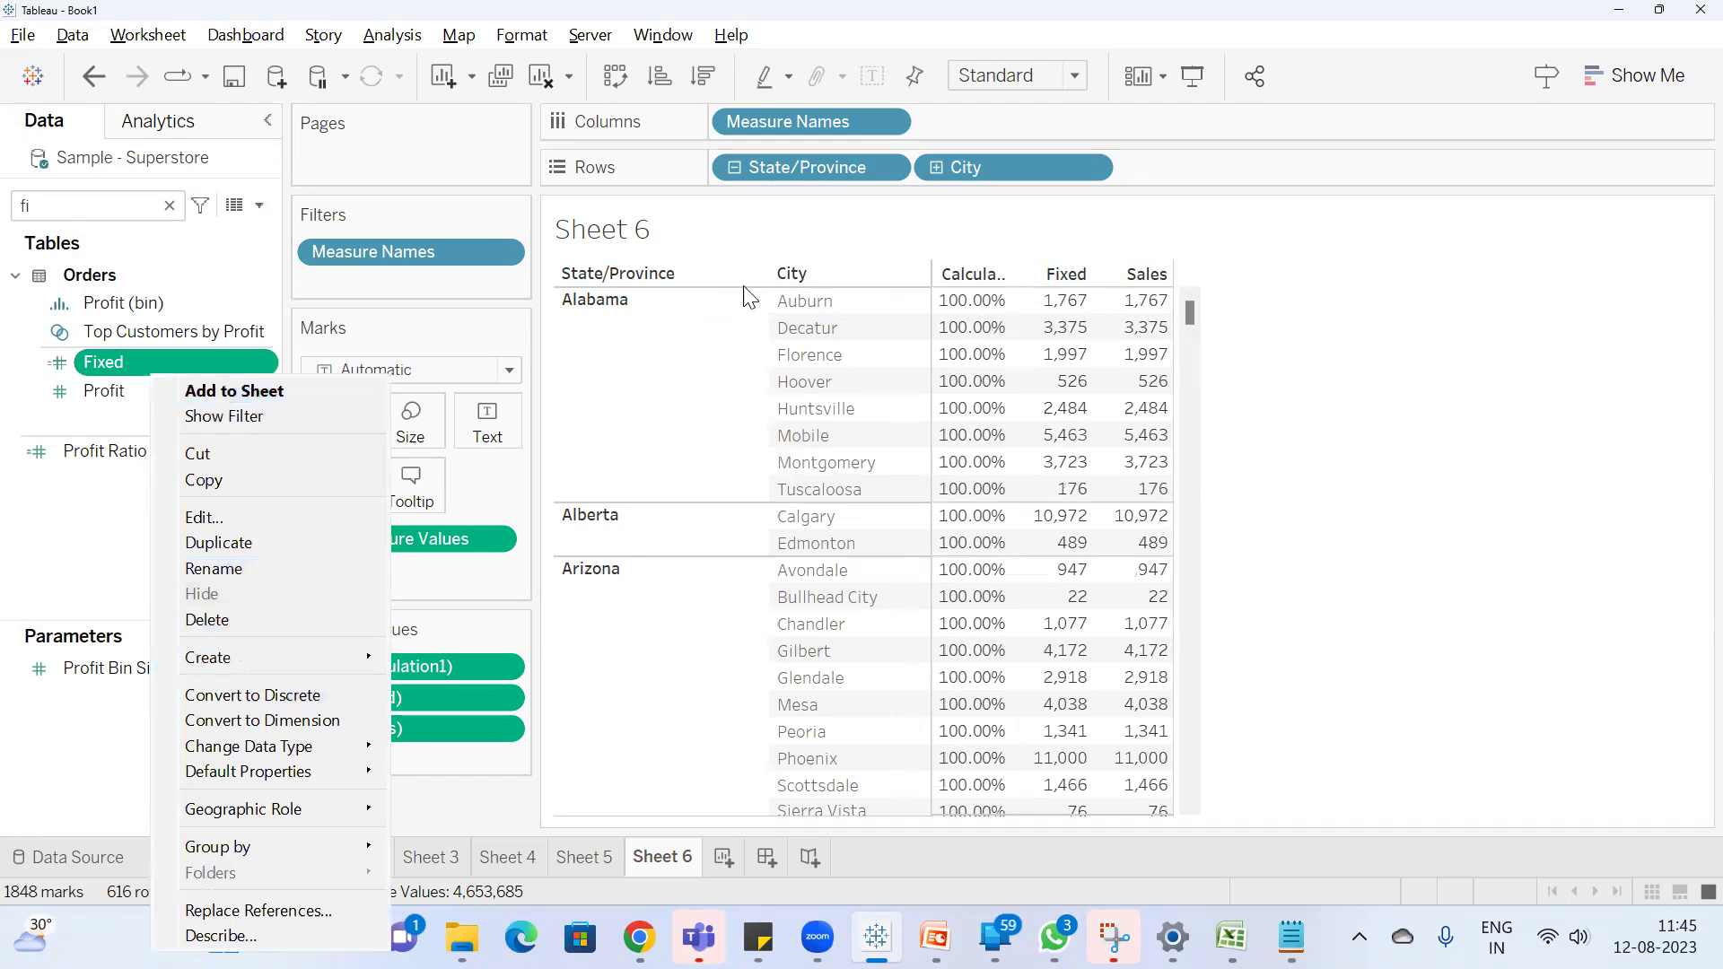
left_click(234, 519)
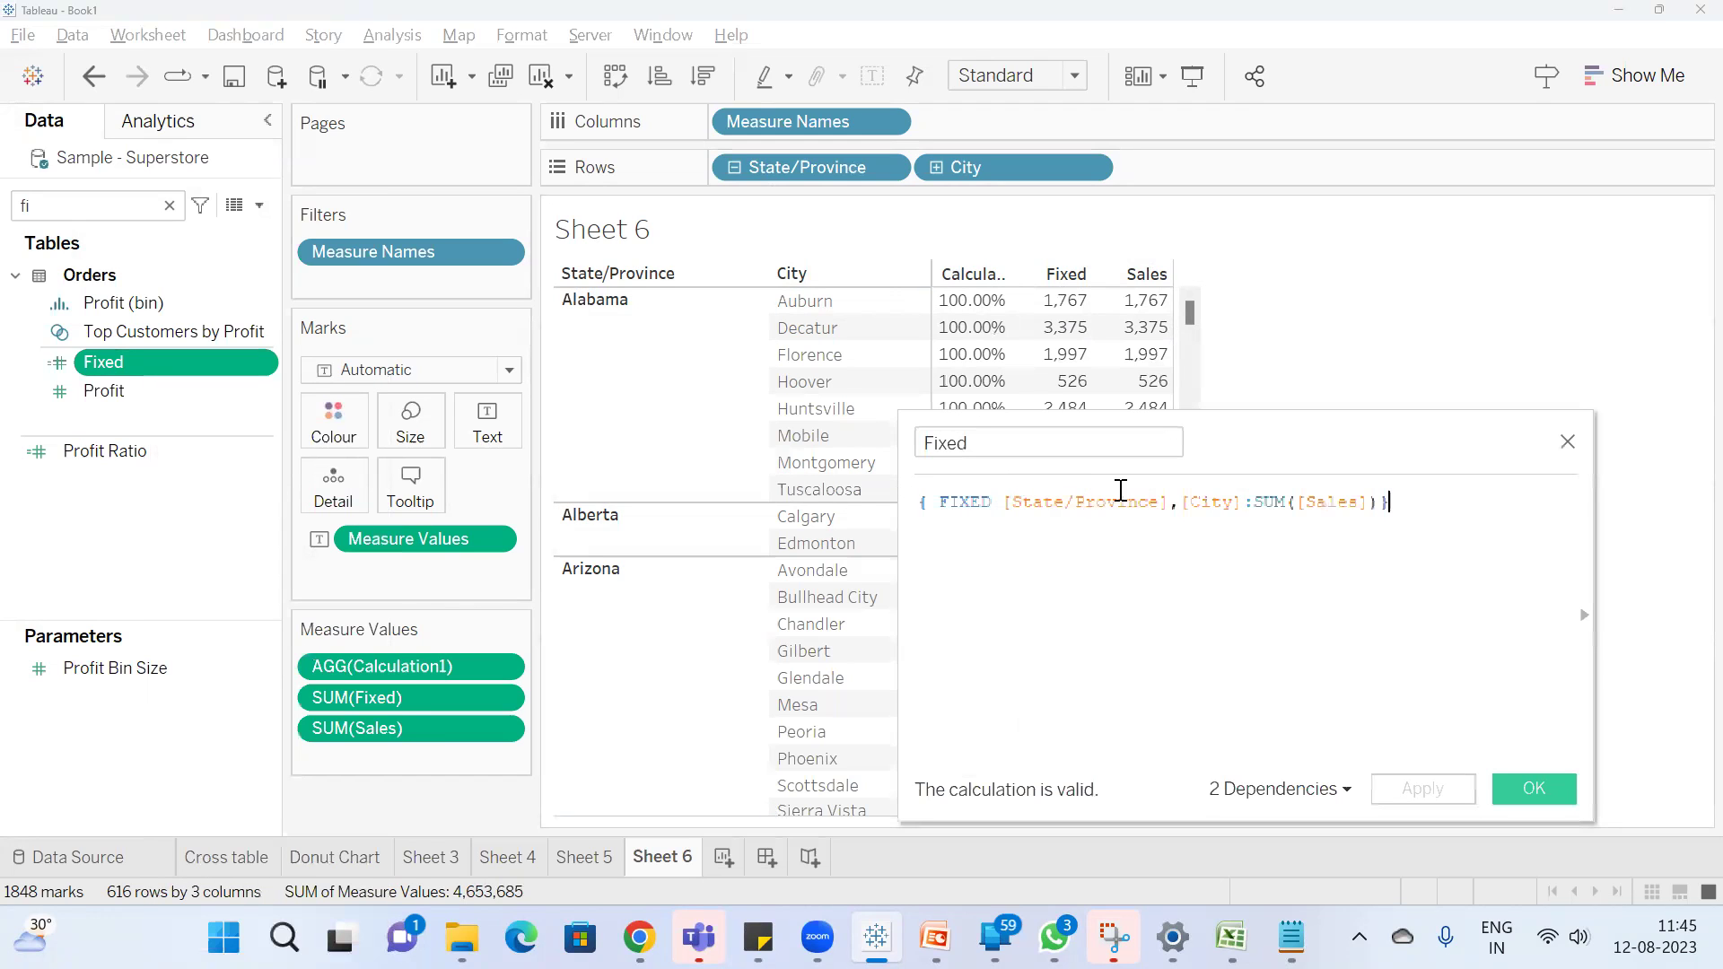
left_click_drag(1222, 451, 953, 499)
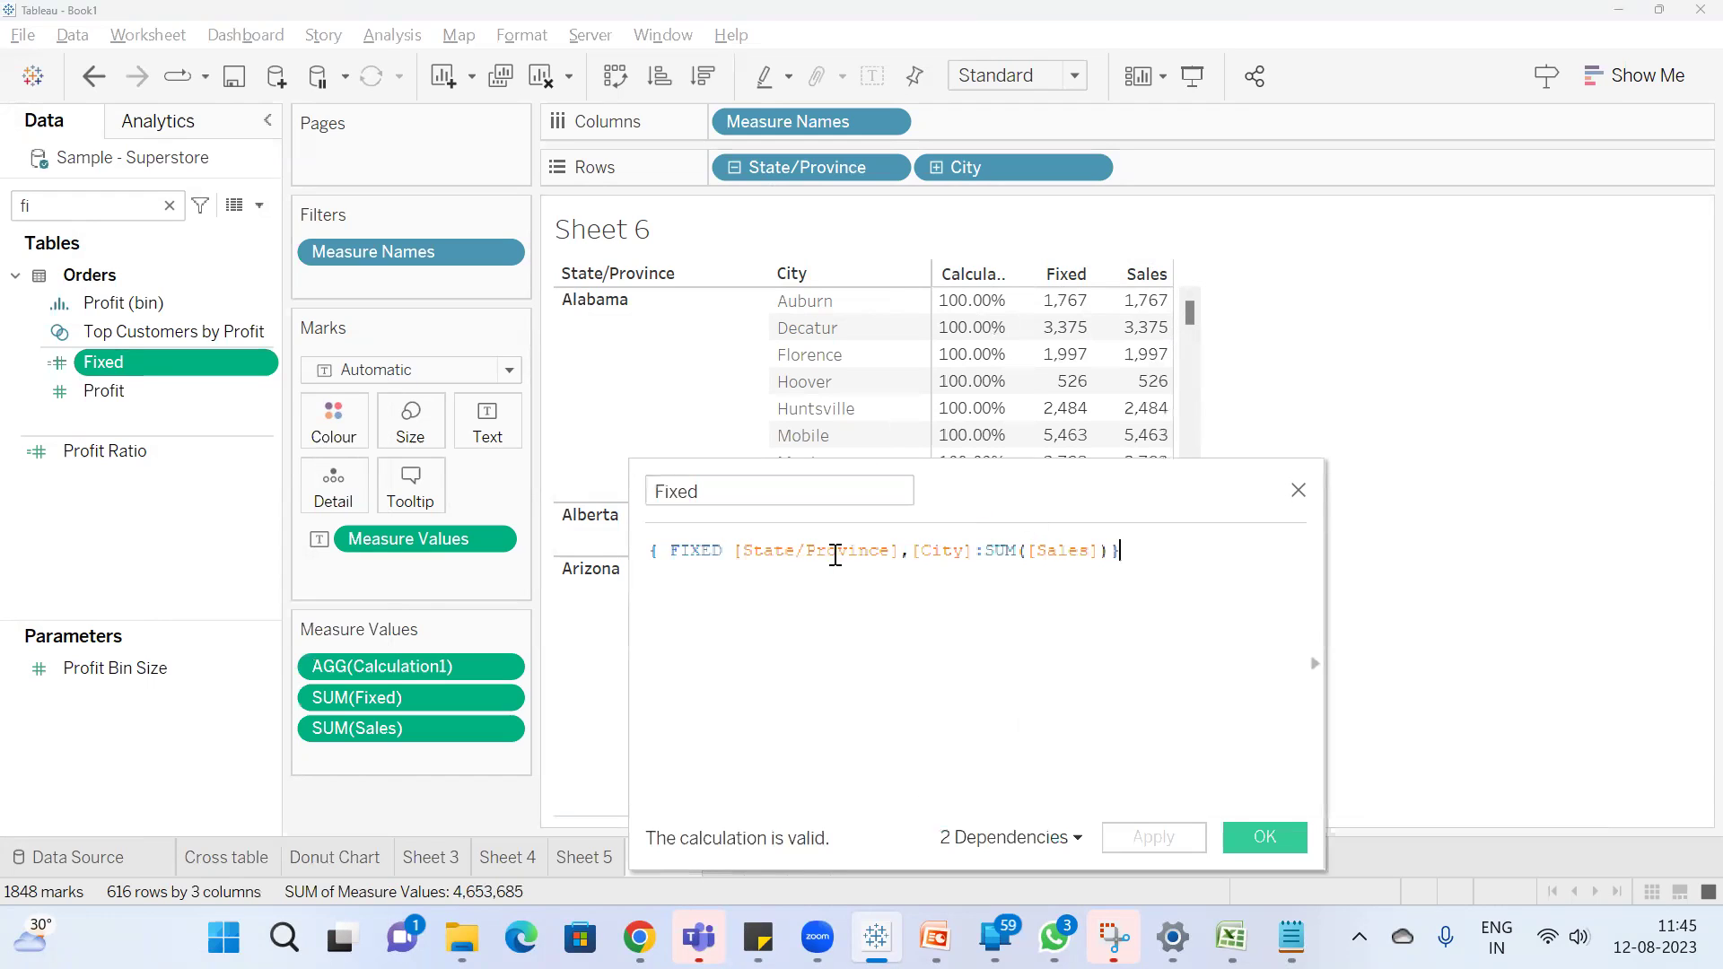
left_click(1264, 838)
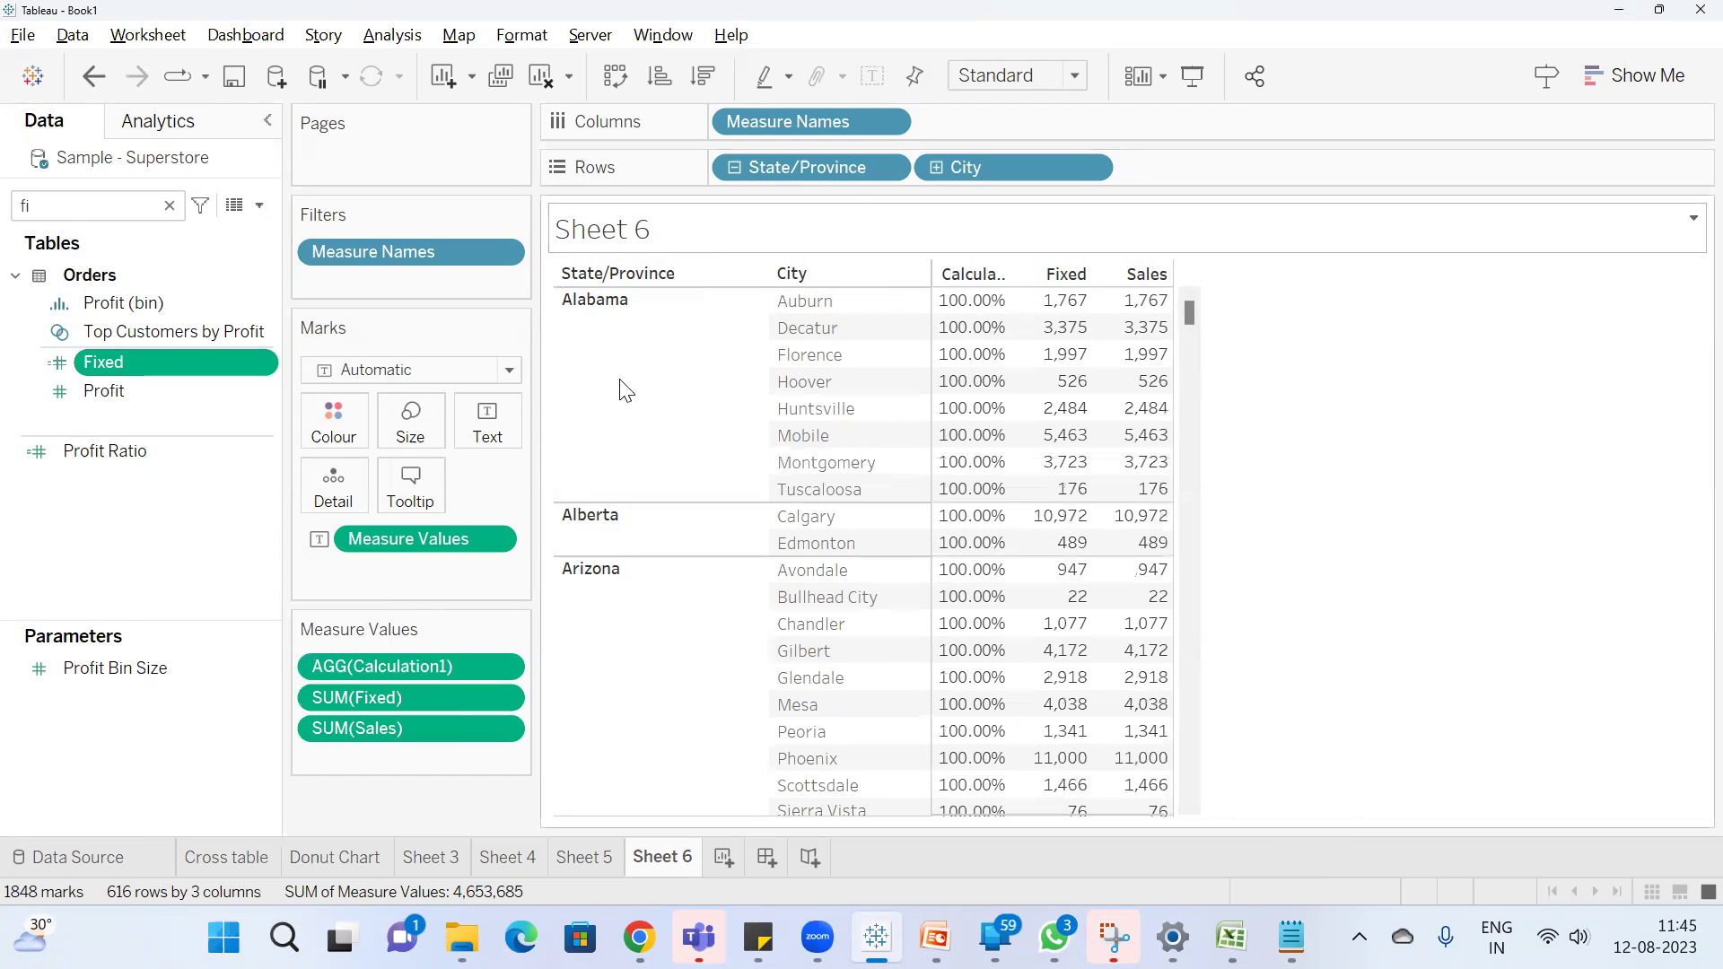
Remove Calculation1 from the table and rename Sheet 6 as "Fixed LOD Calc"
left_click_drag(422, 669, 1526, 711)
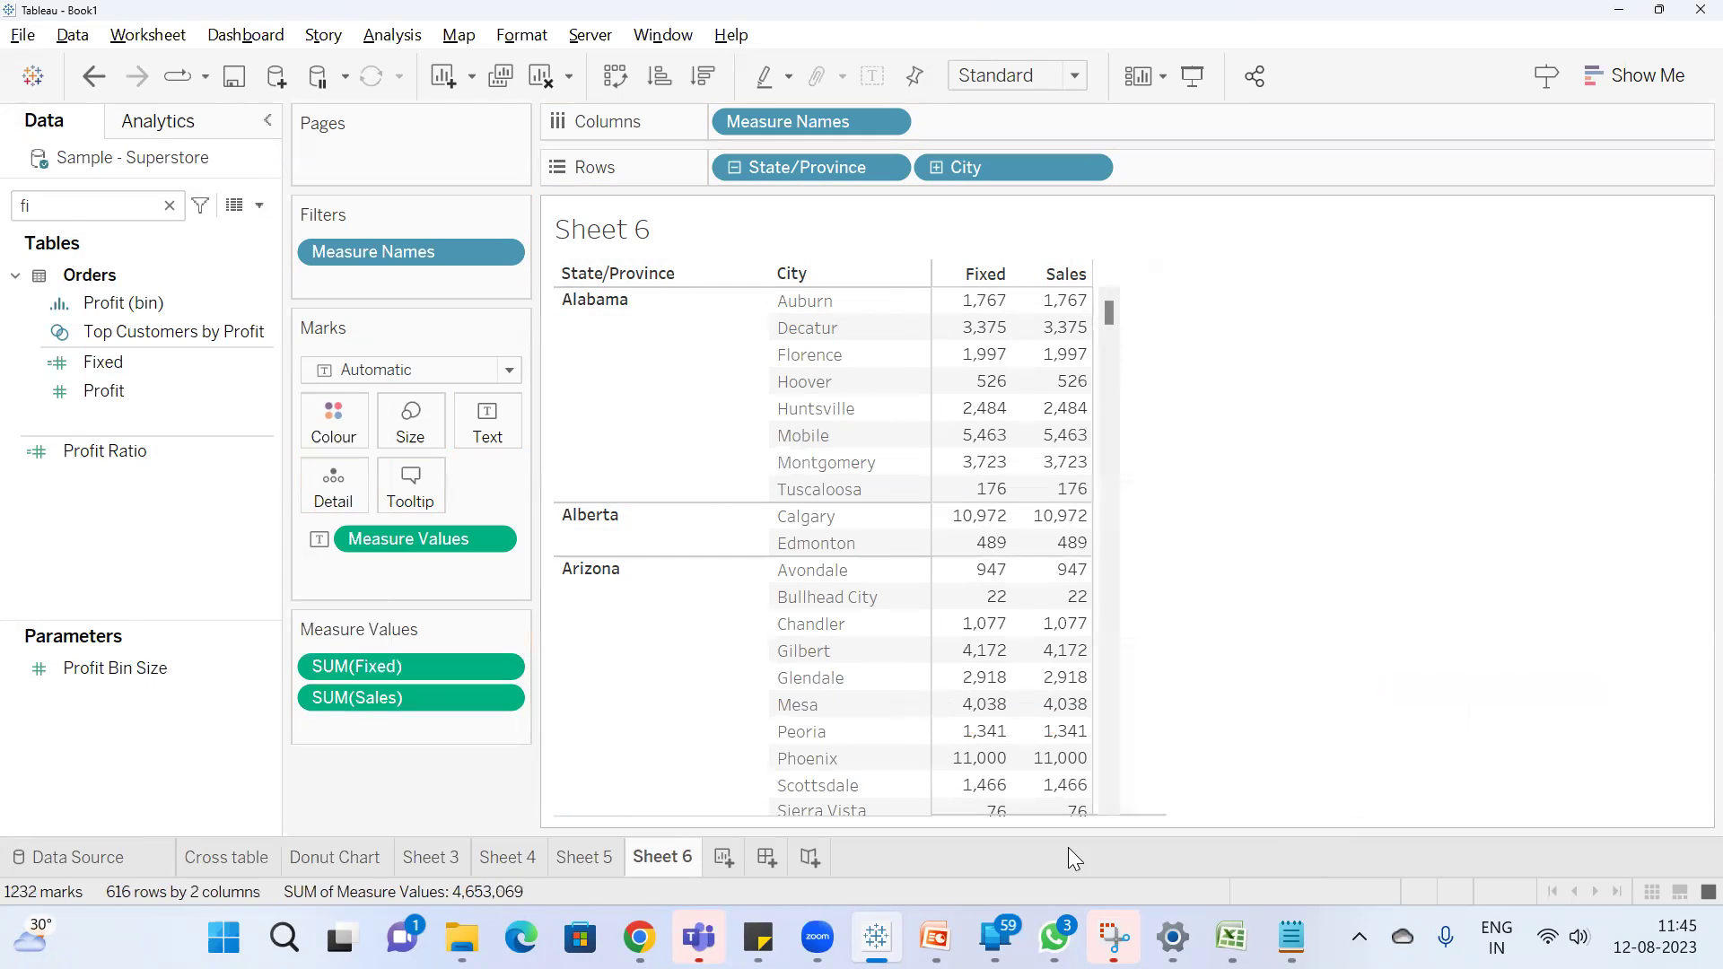
double_click(668, 858)
type("Fix")
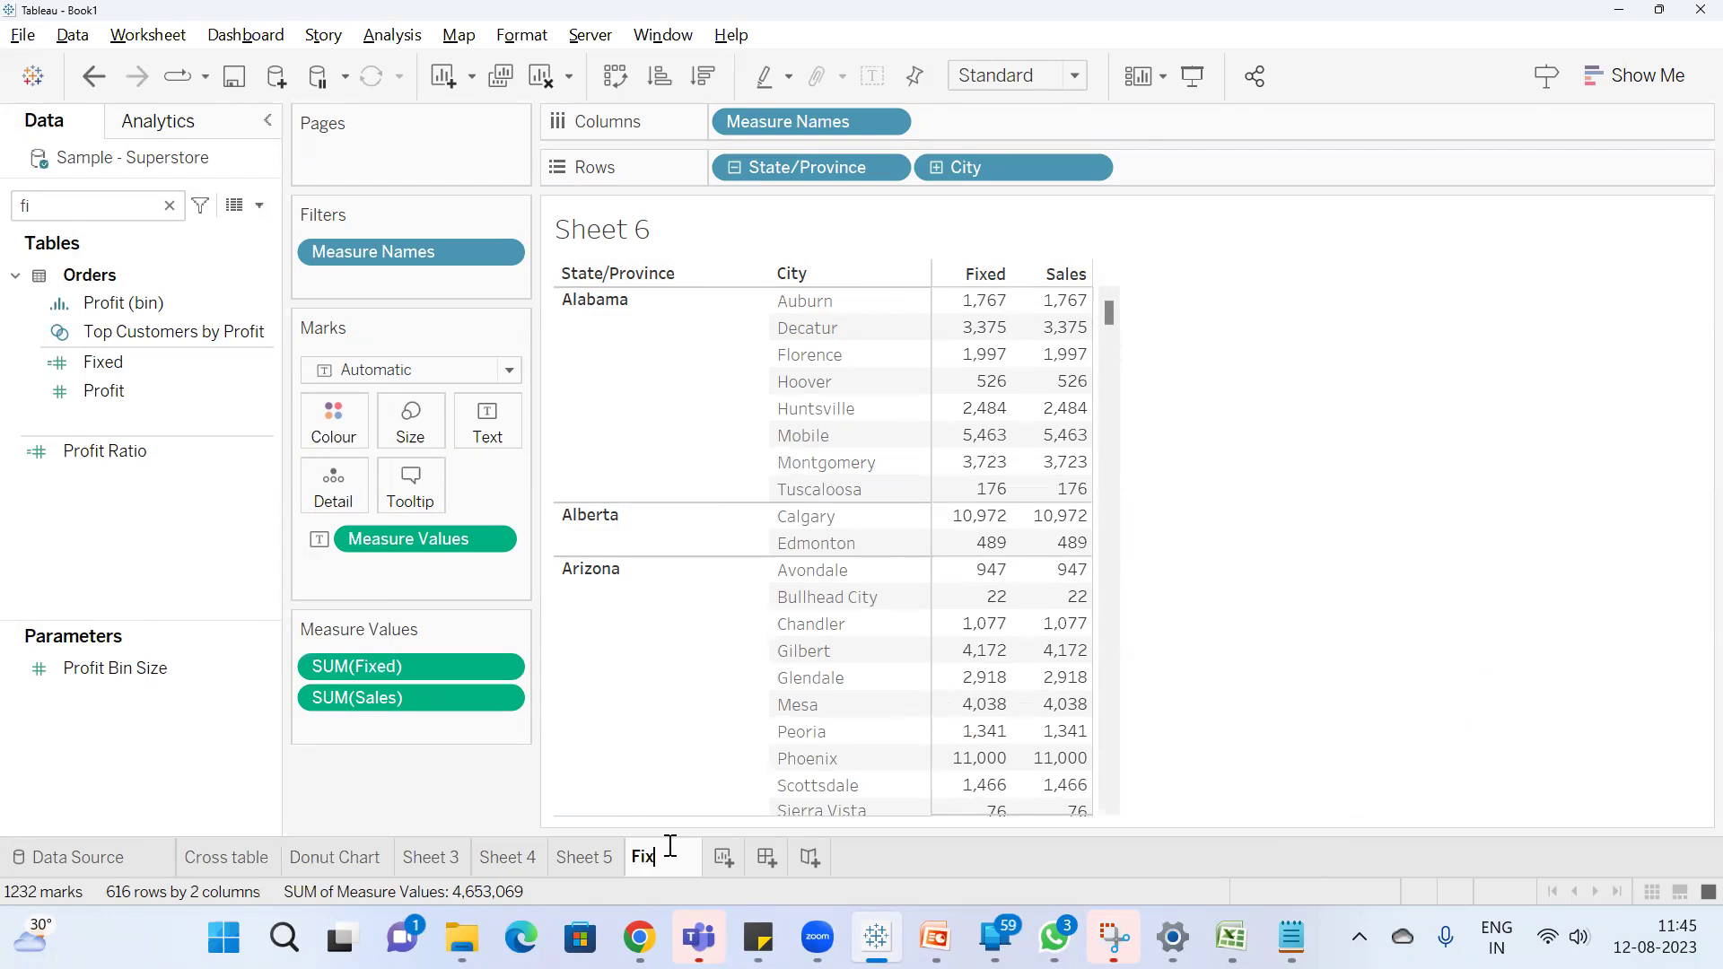
type("ed LOD C")
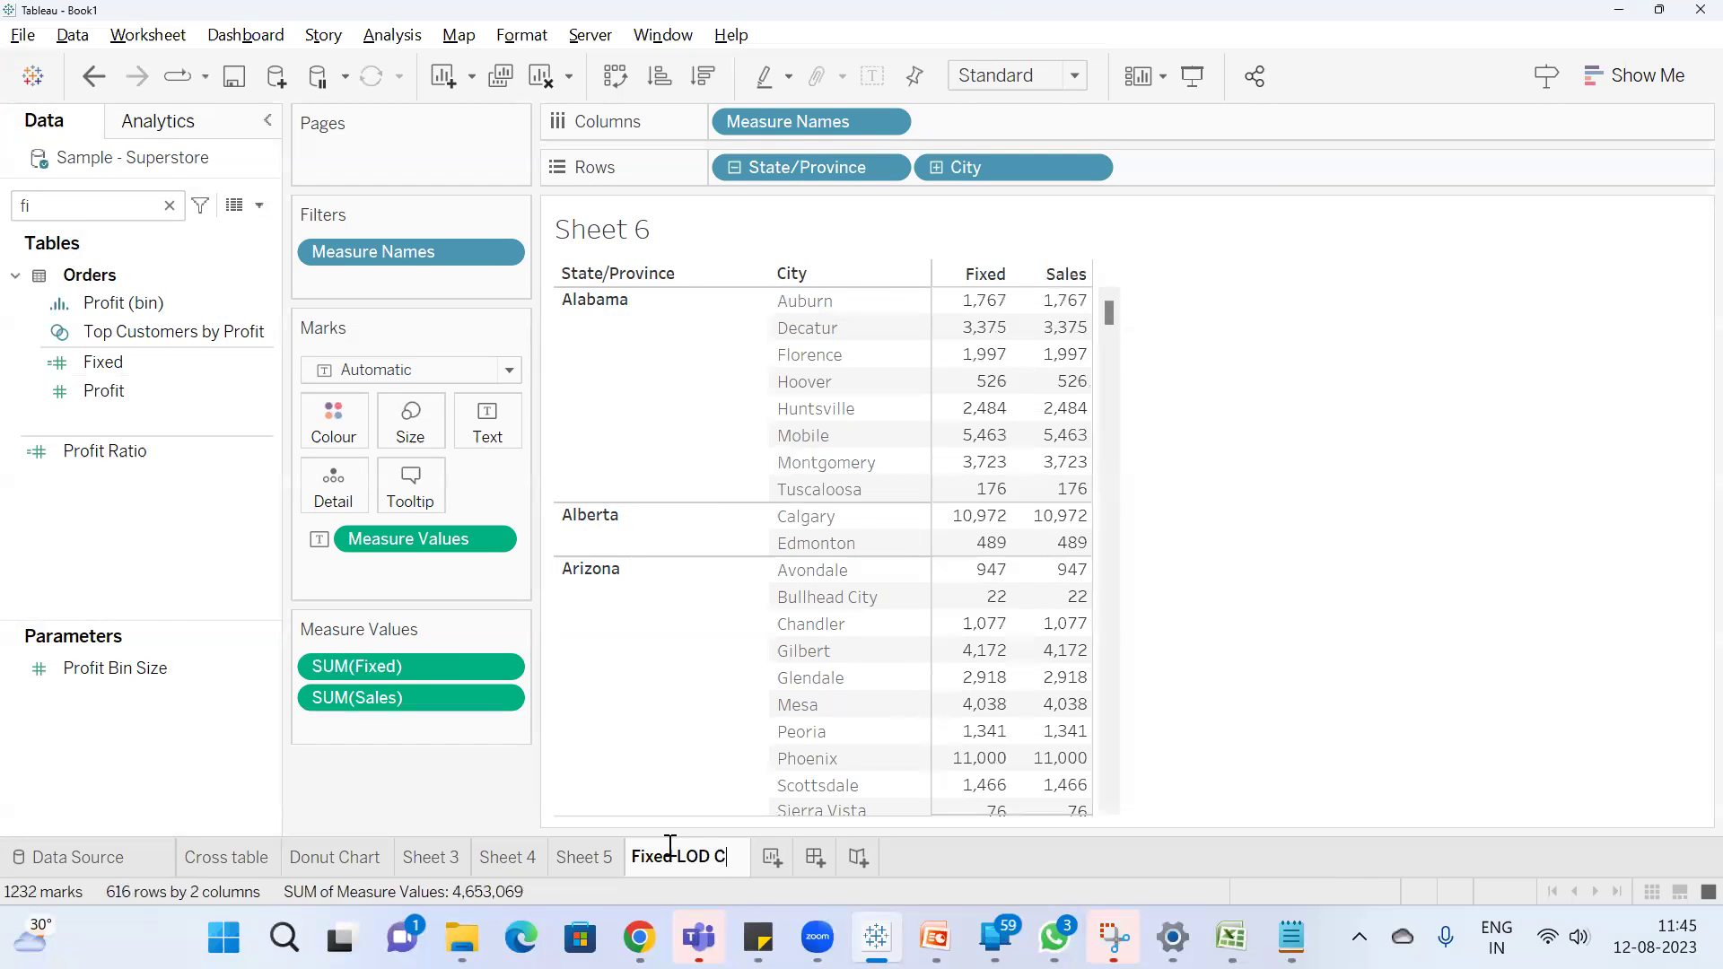
type("alc")
key("Return")
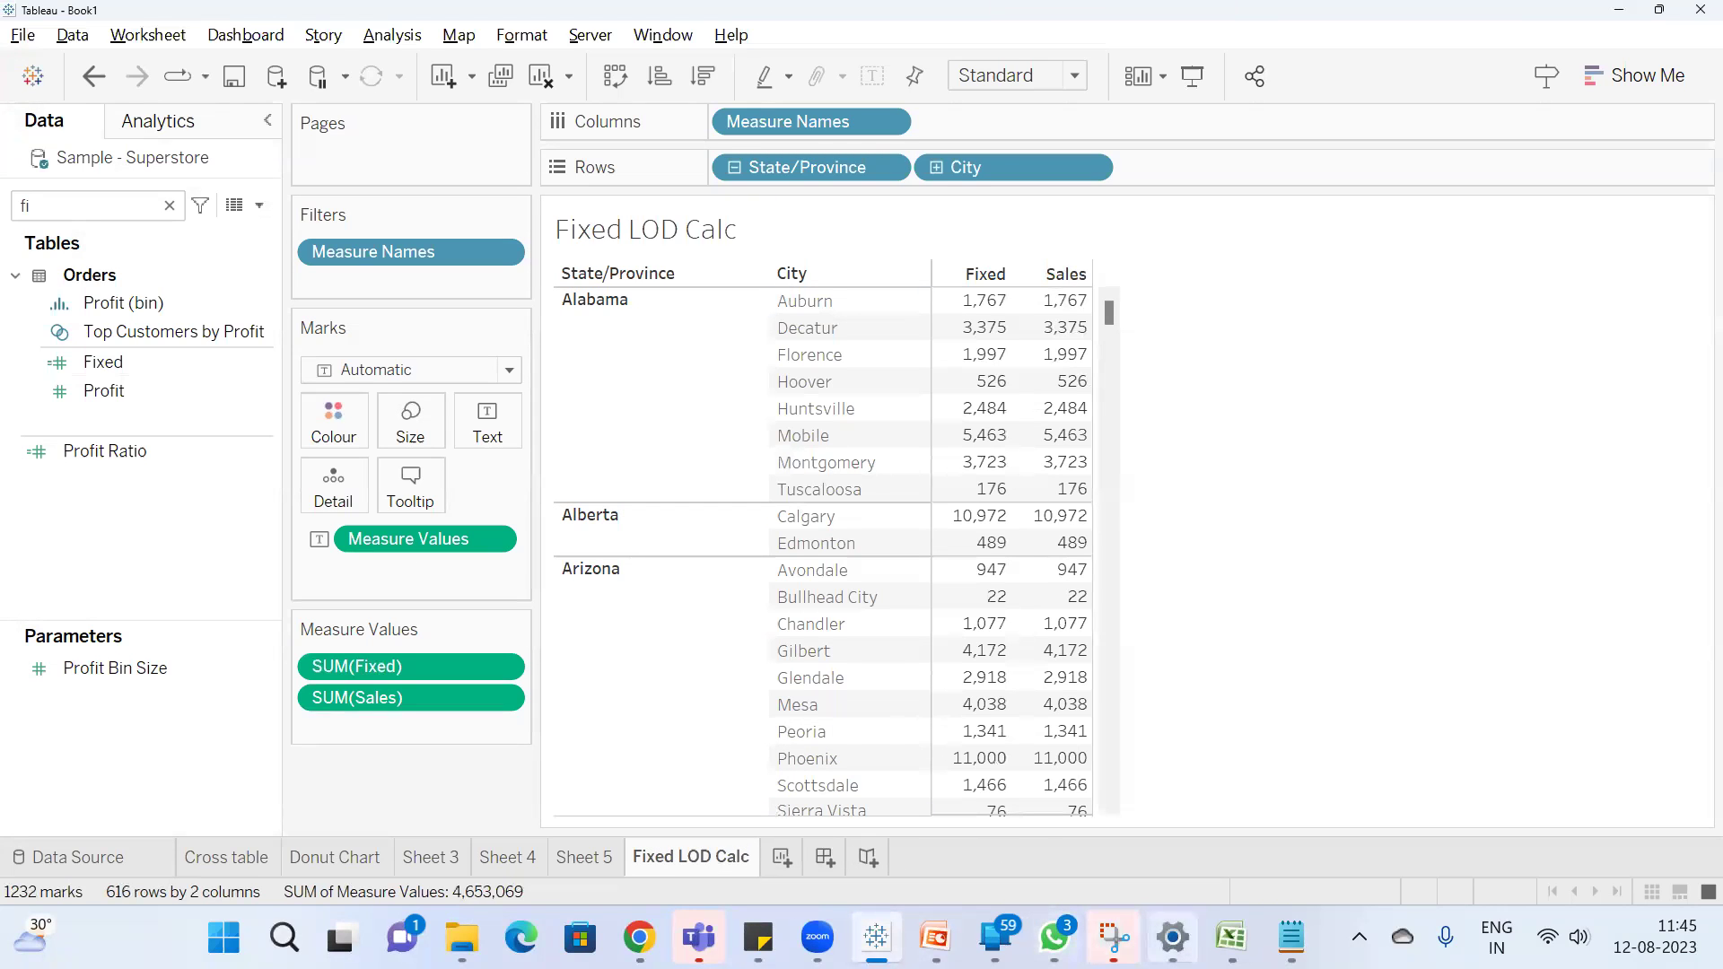
Replace all the Notepad notes with "Include - Include the dimension which is not there in the view LOD" and "it is used to calculate the averages"
left_click(1291, 938)
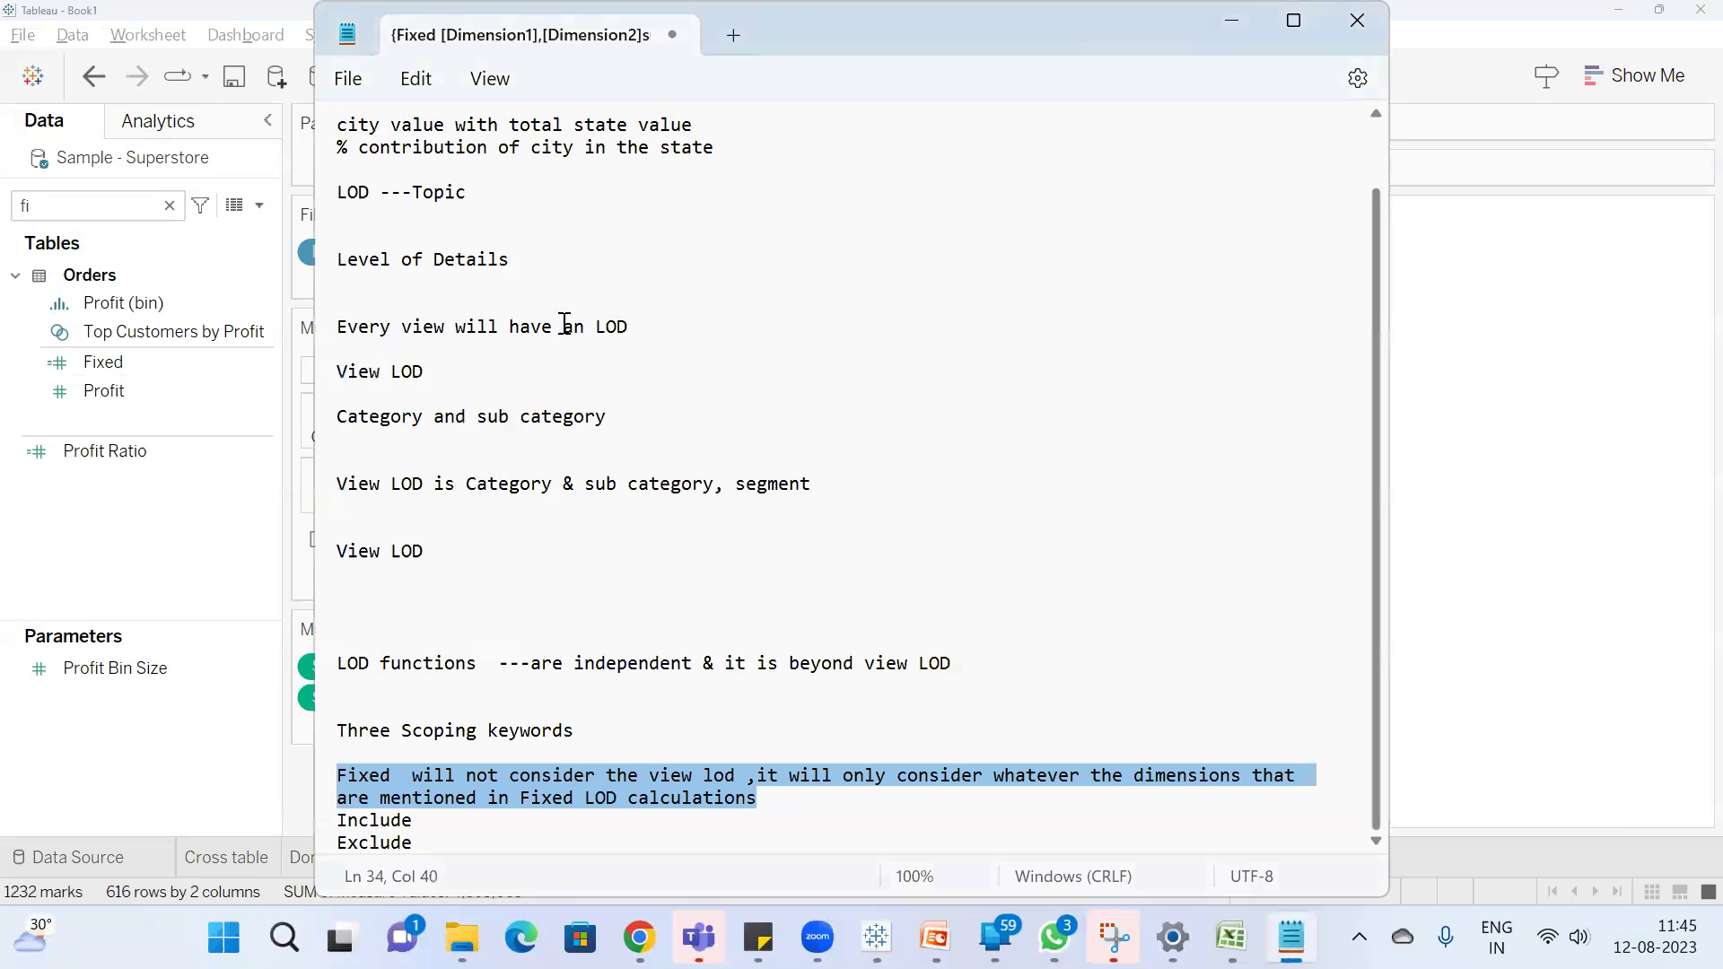
left_click(476, 345)
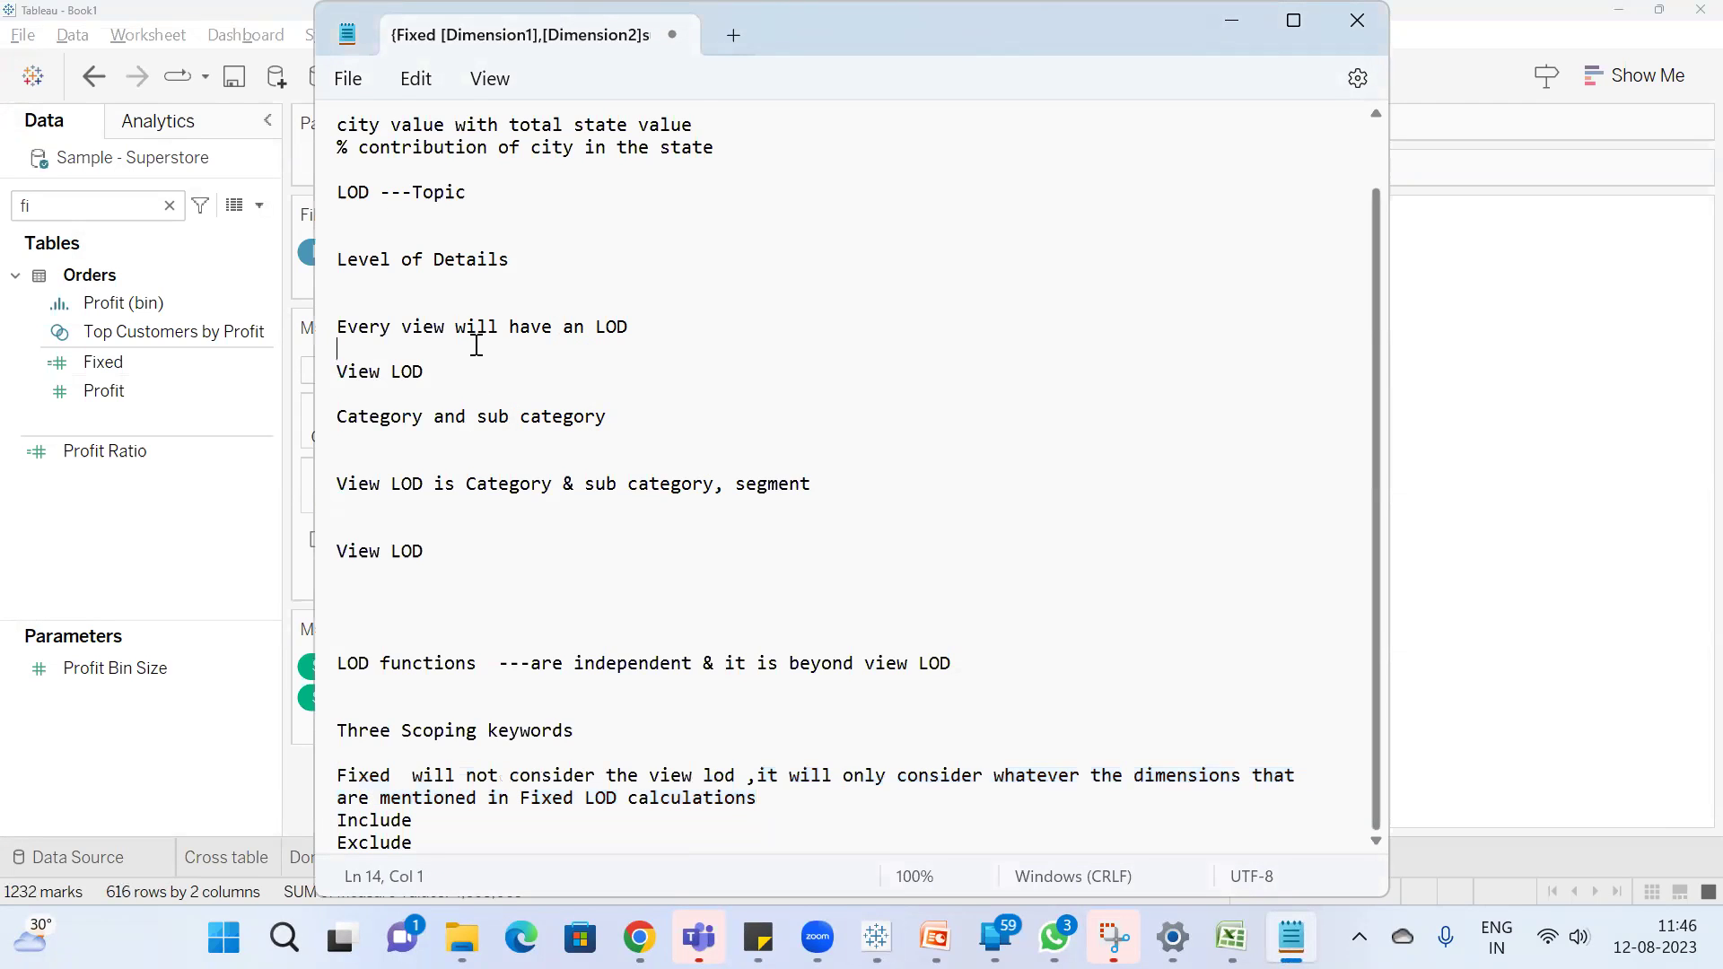
key("ctrl+a")
type("Include")
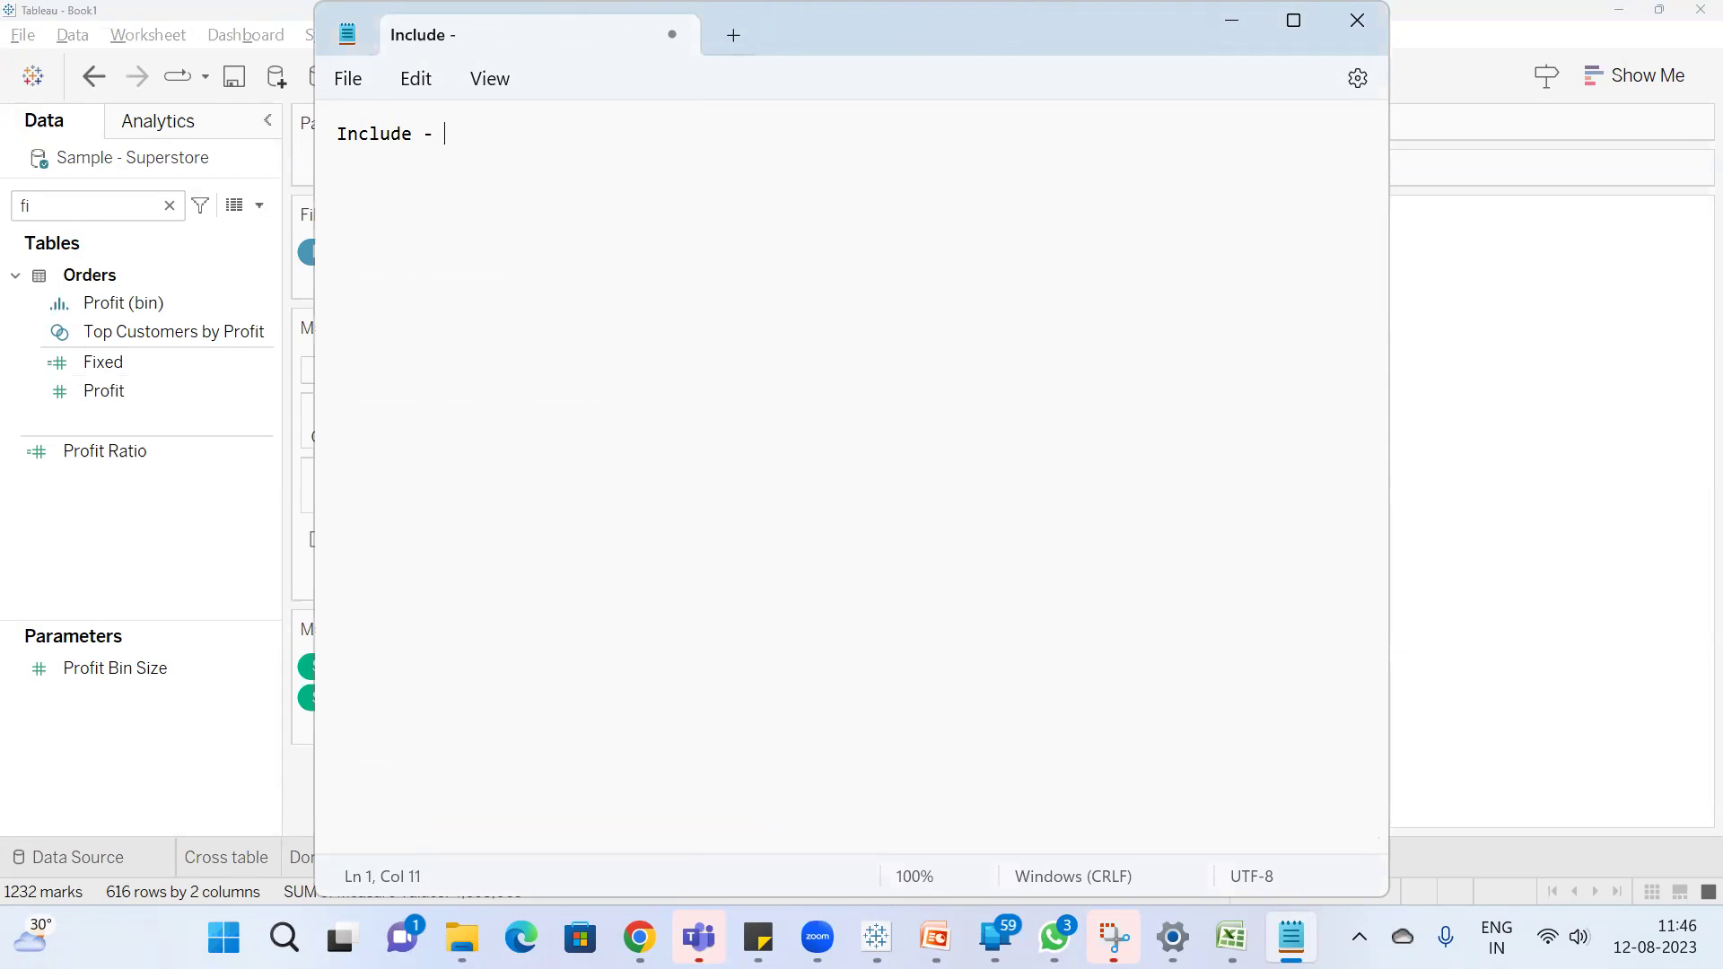
type("- Include the dimension which is not there in the view LOD")
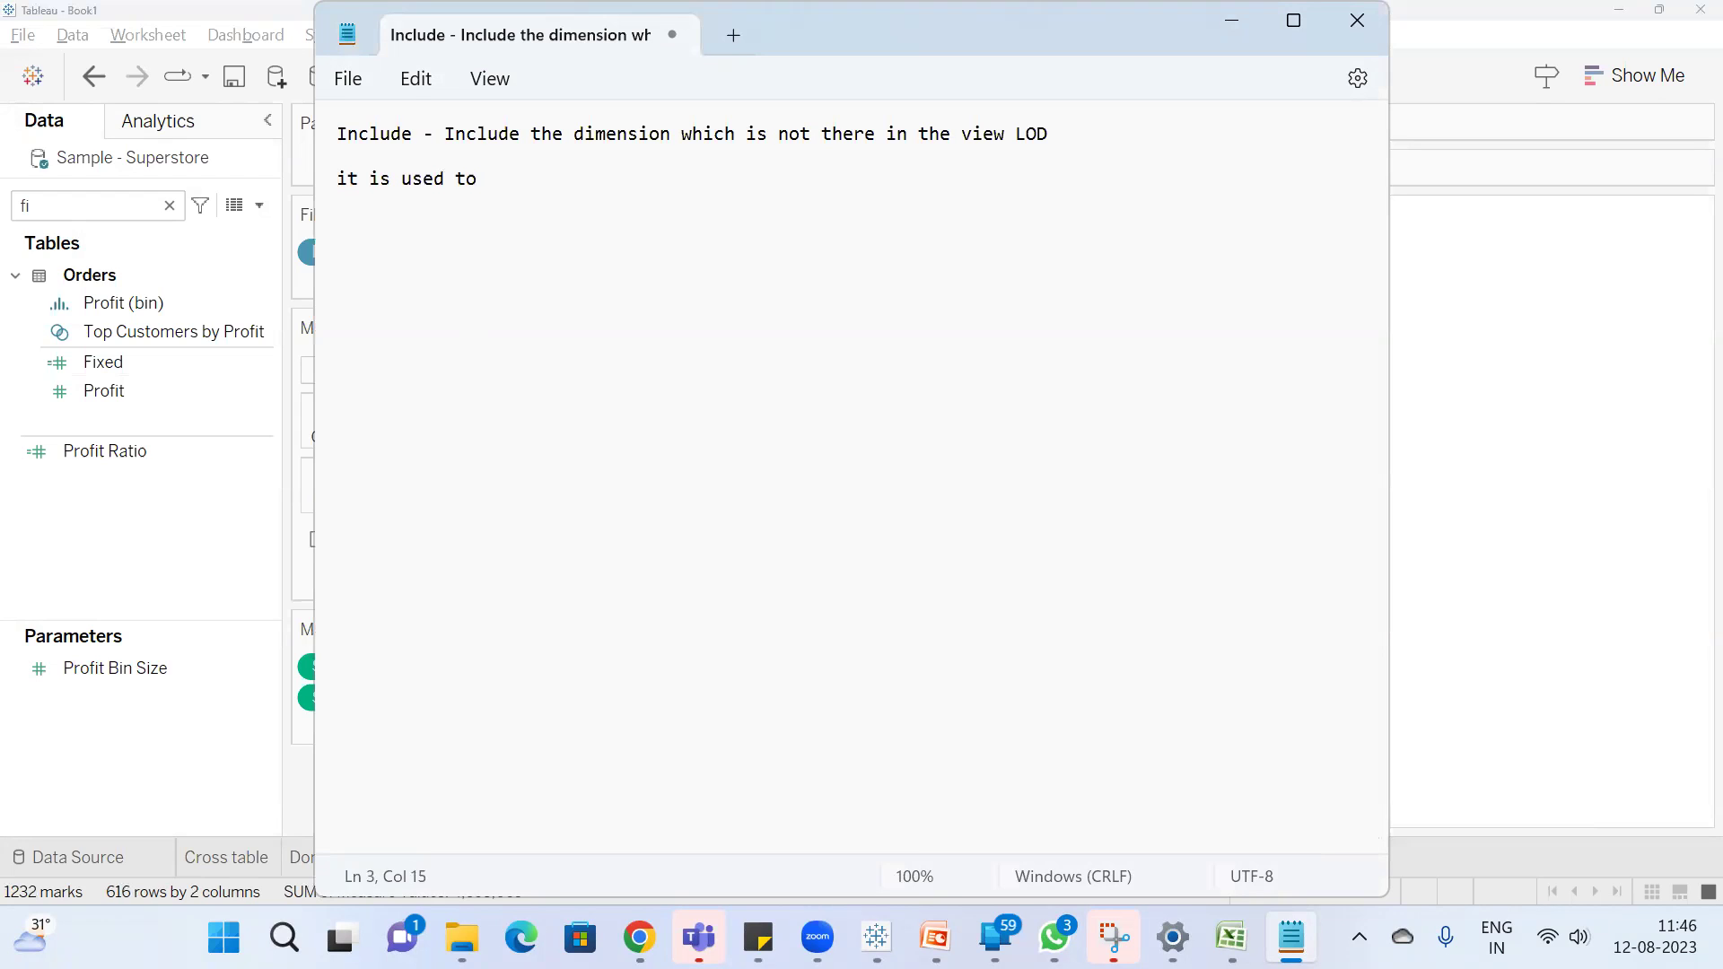
type("ulate the averg")
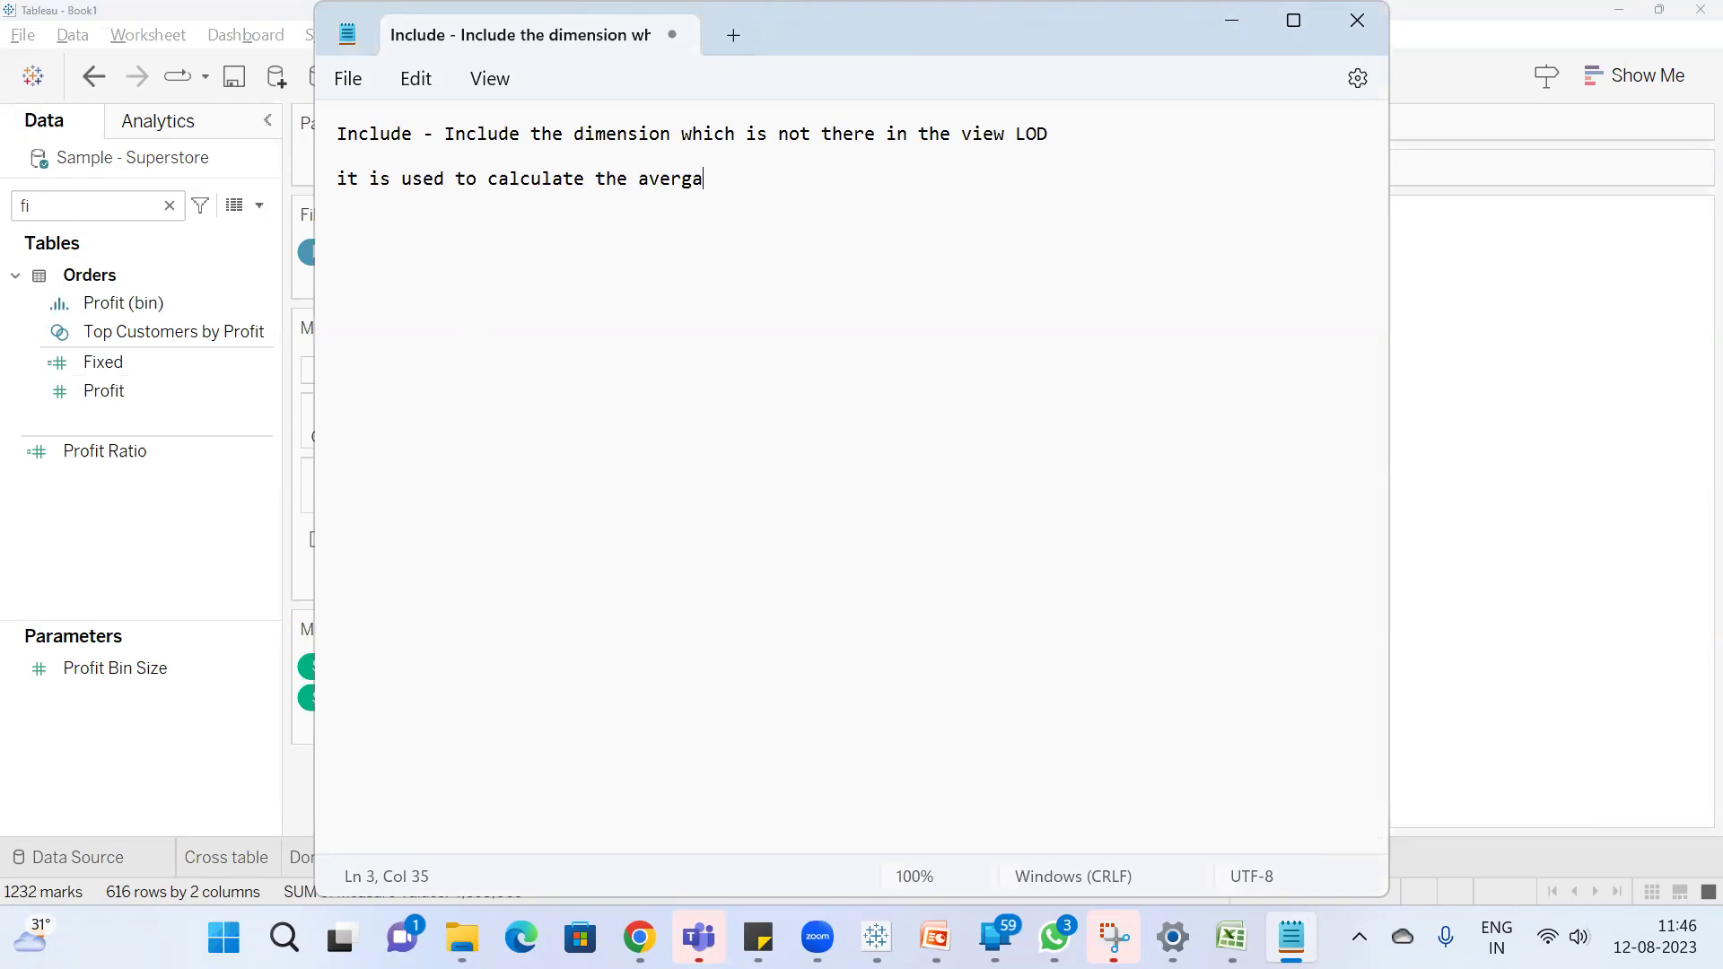
key("BackSpace")
type("ages")
Return to Tableau, add a new worksheet, and find the Region field and place it in the view
left_click(1574, 527)
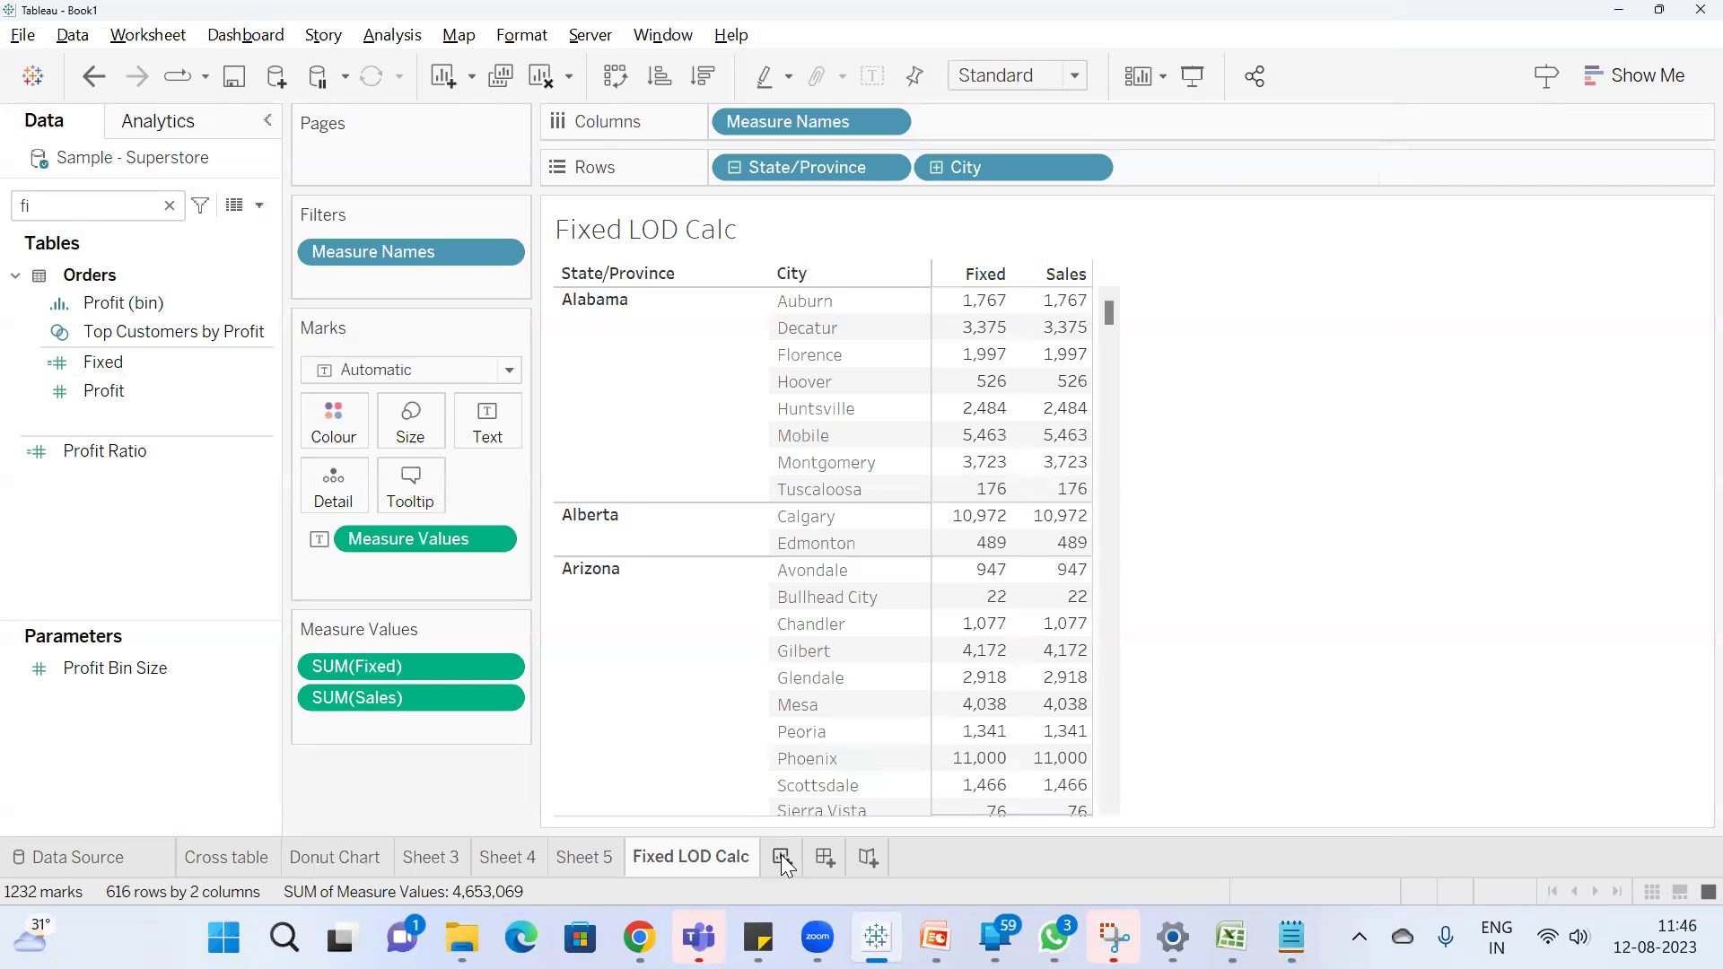
left_click(781, 859)
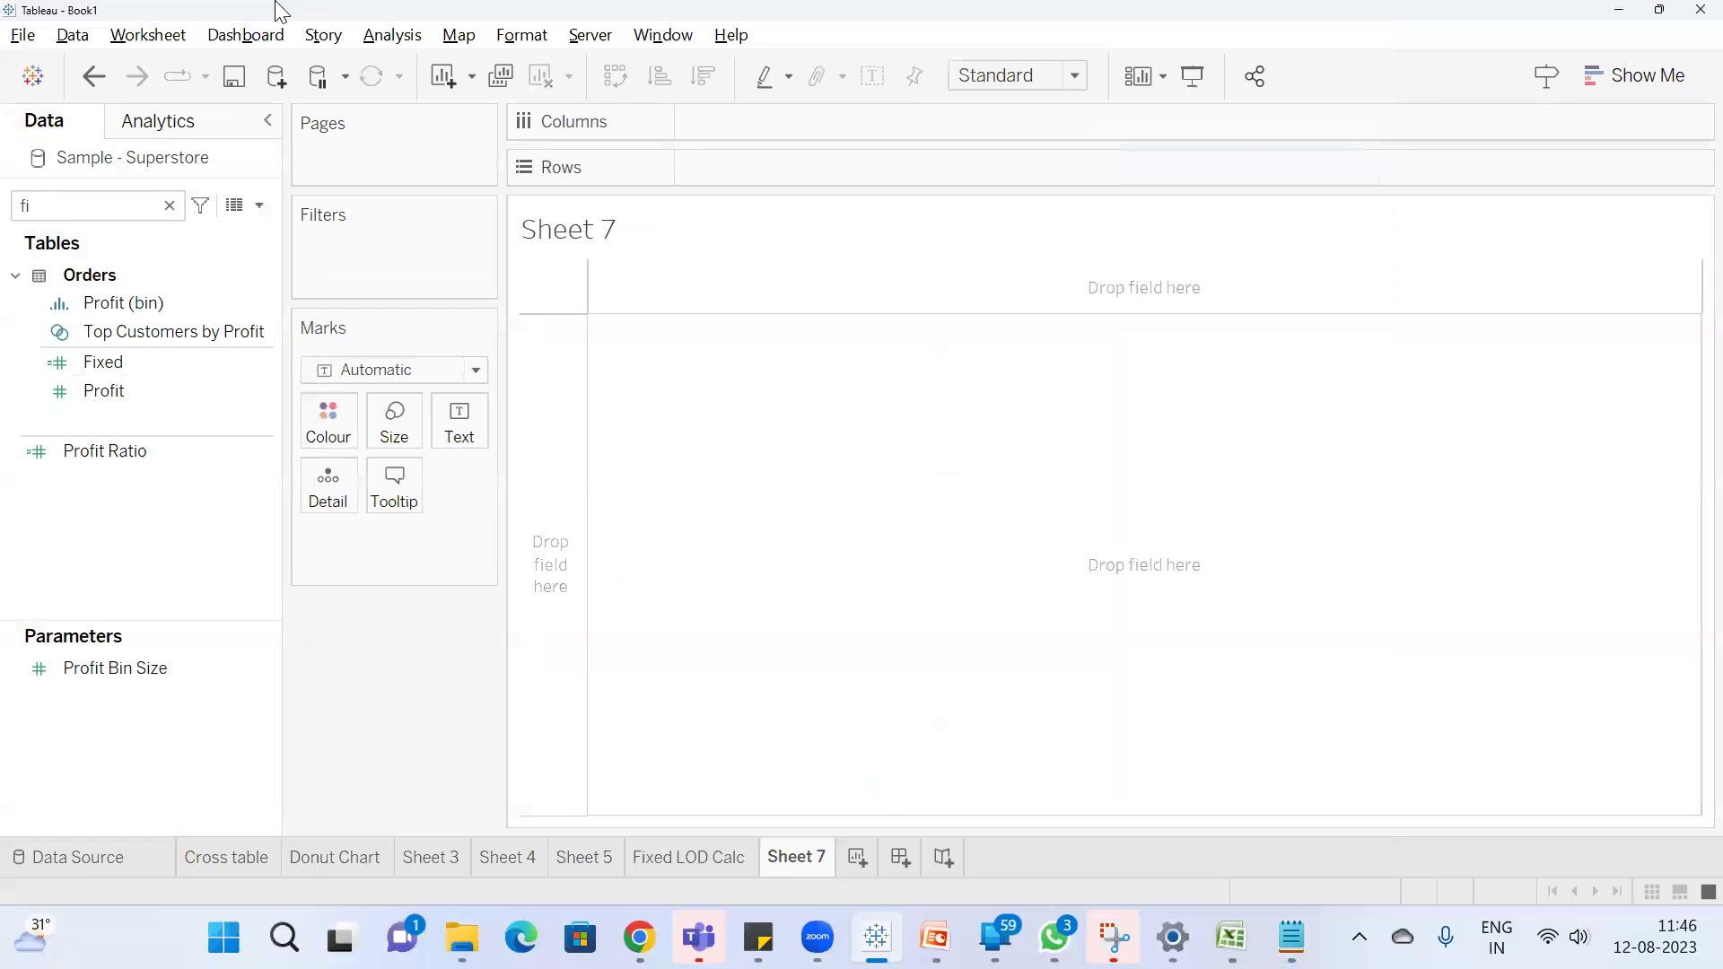
left_click(84, 219)
type("fi")
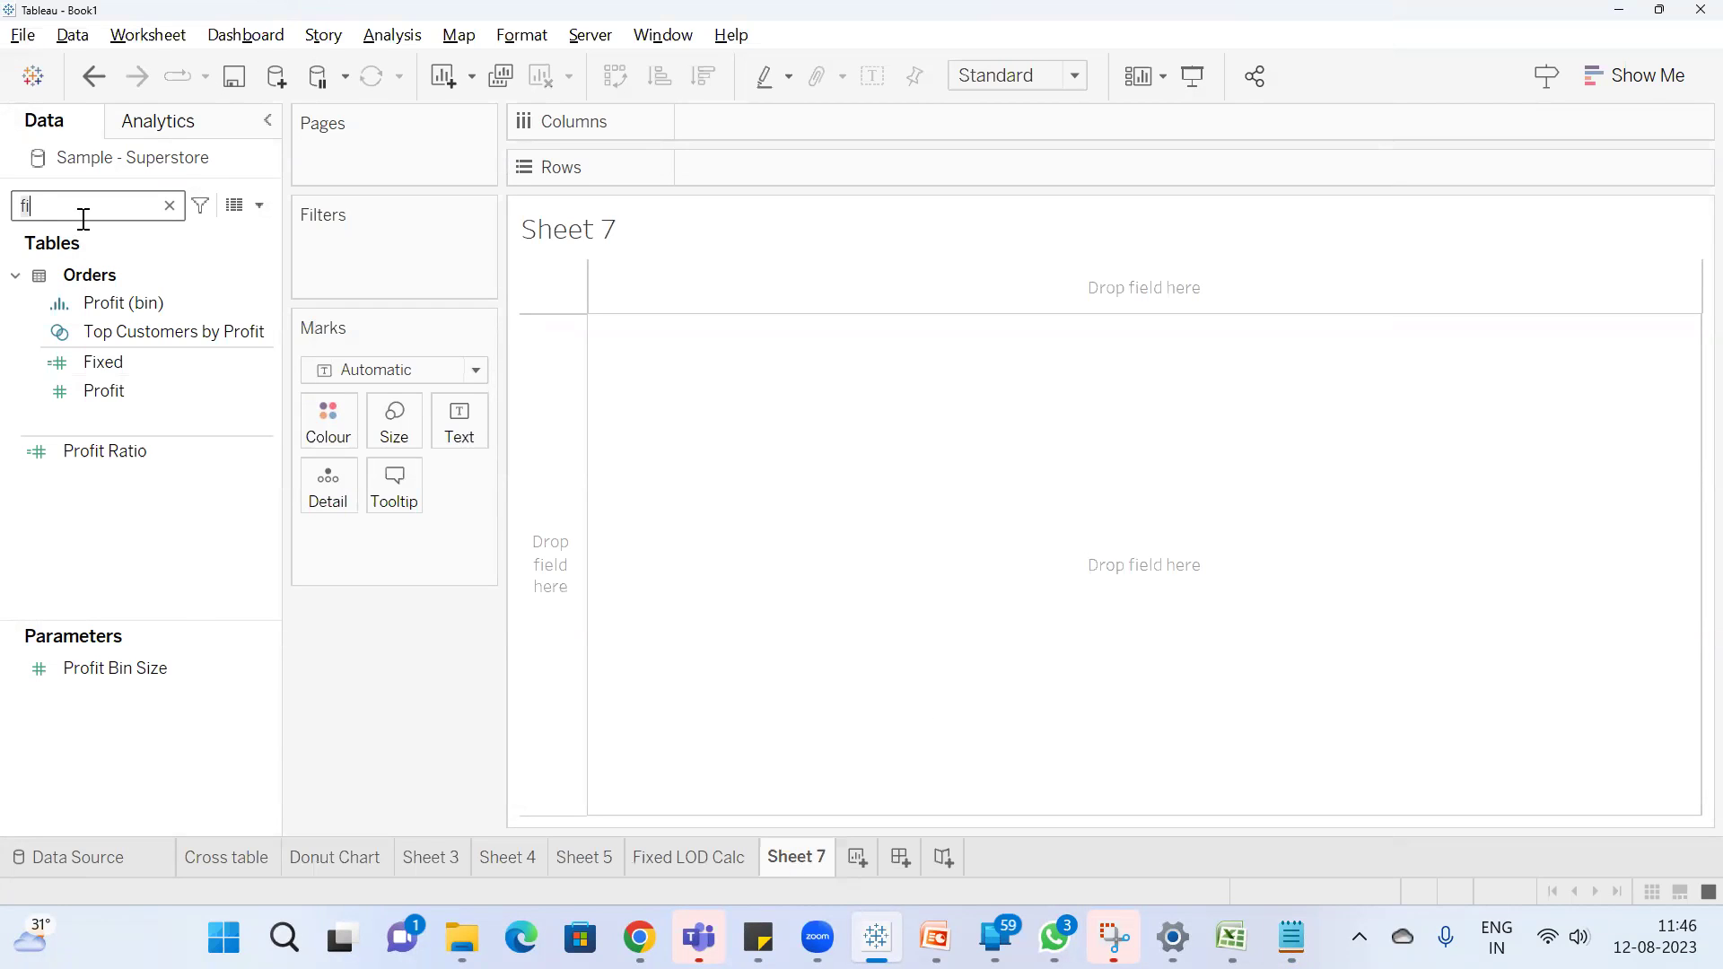
key("BackSpace")
key("BackSpace")
type("reg")
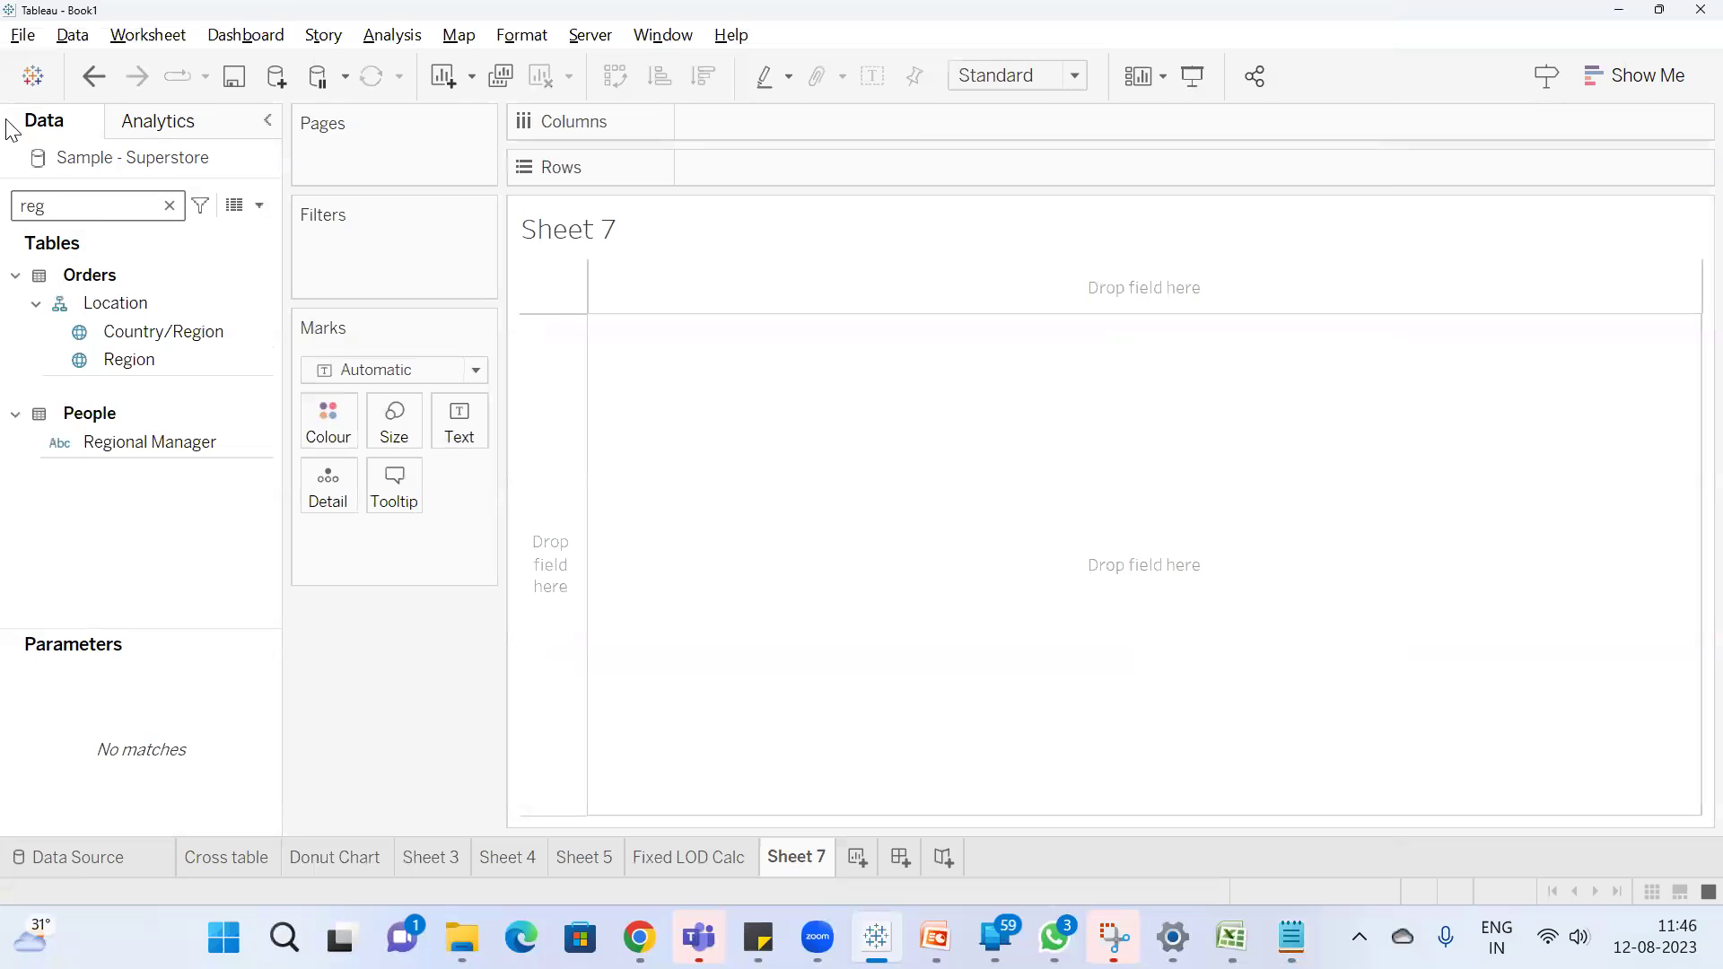
left_click(137, 376)
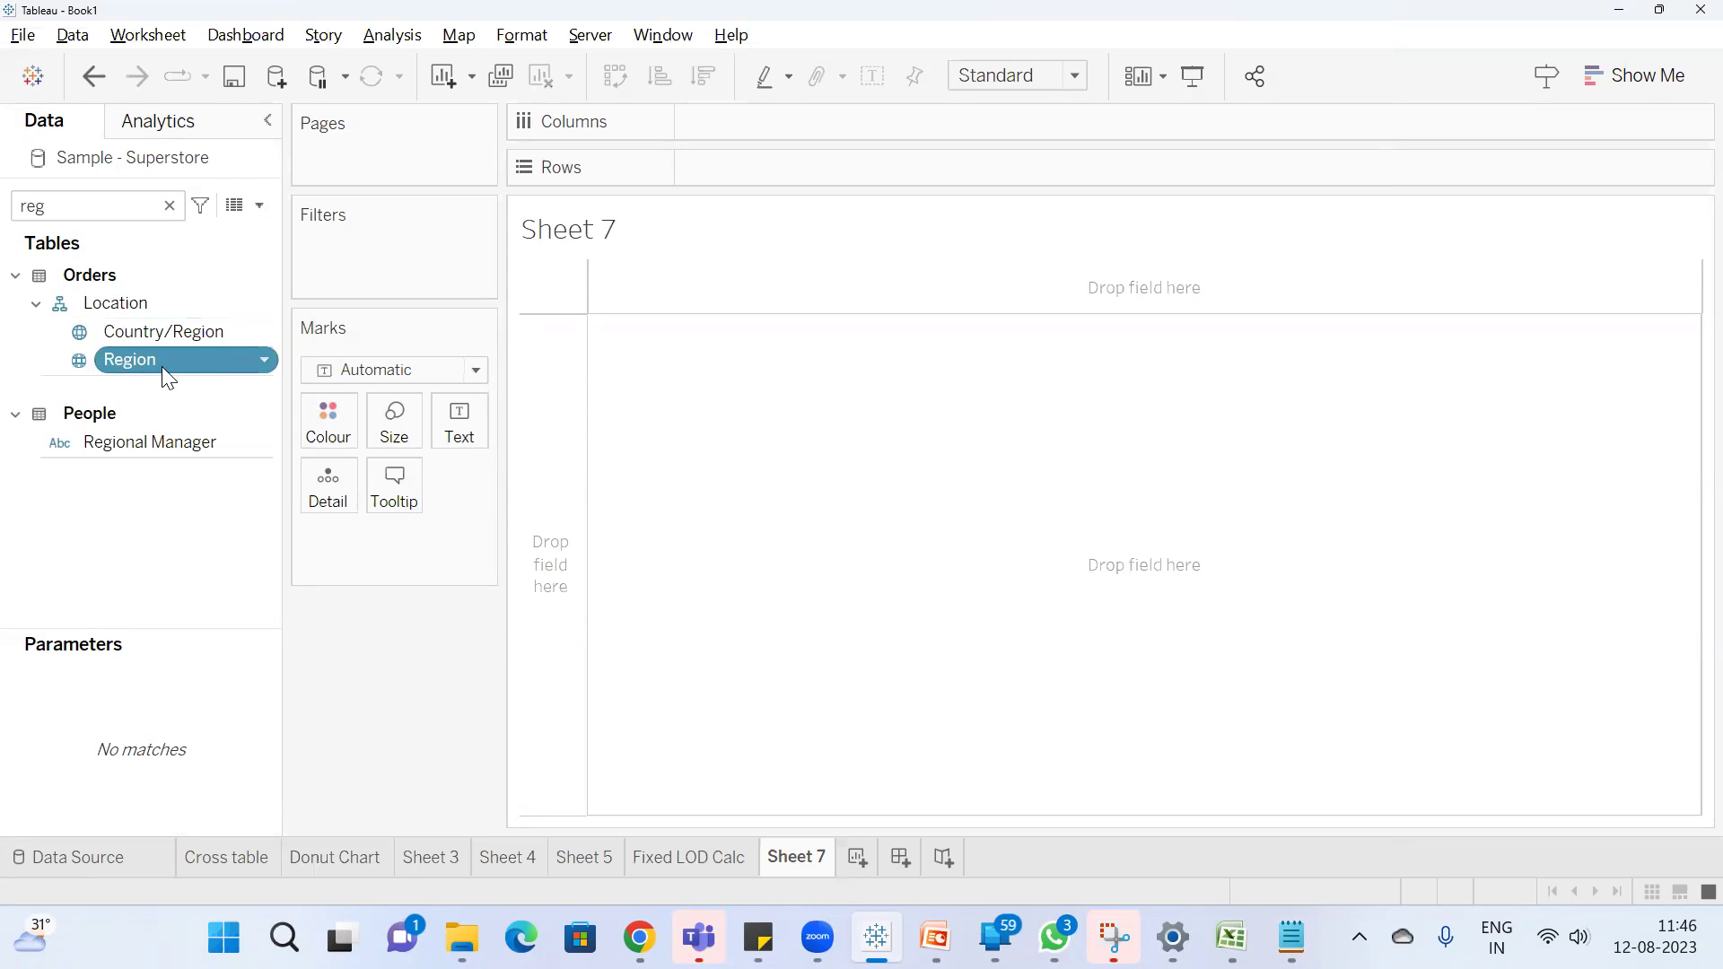
double_click(170, 360)
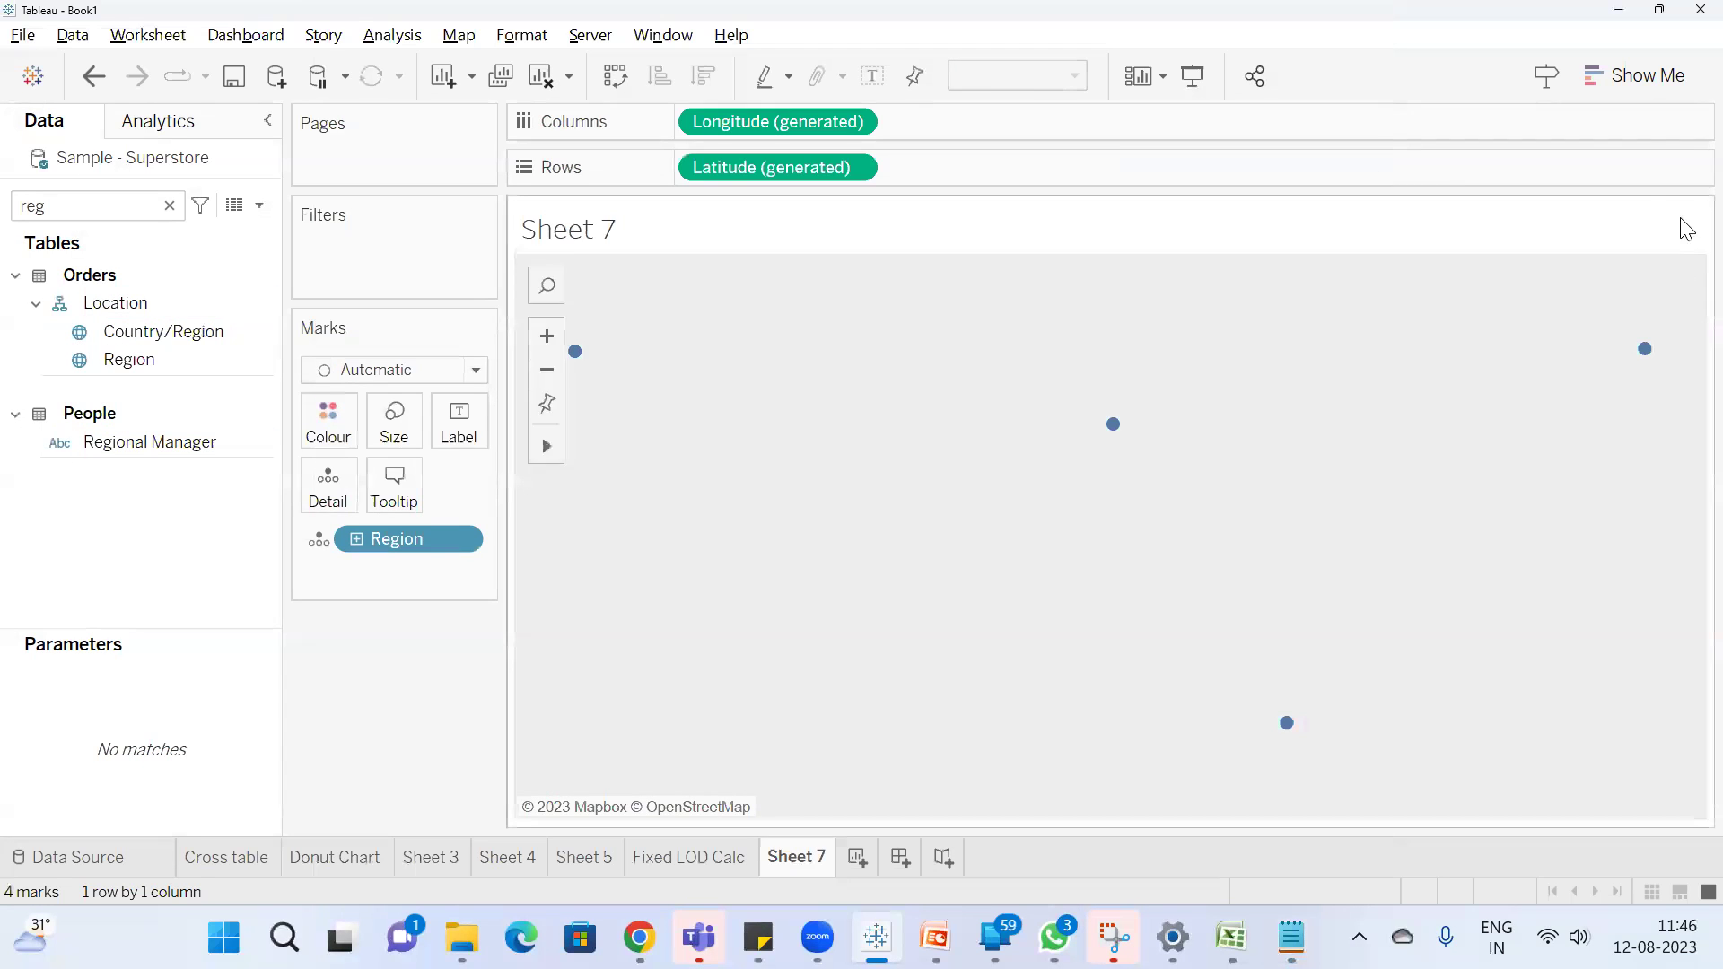
Convert the Region map on Sheet 7 to a text table
left_click(1615, 79)
left_click(1508, 142)
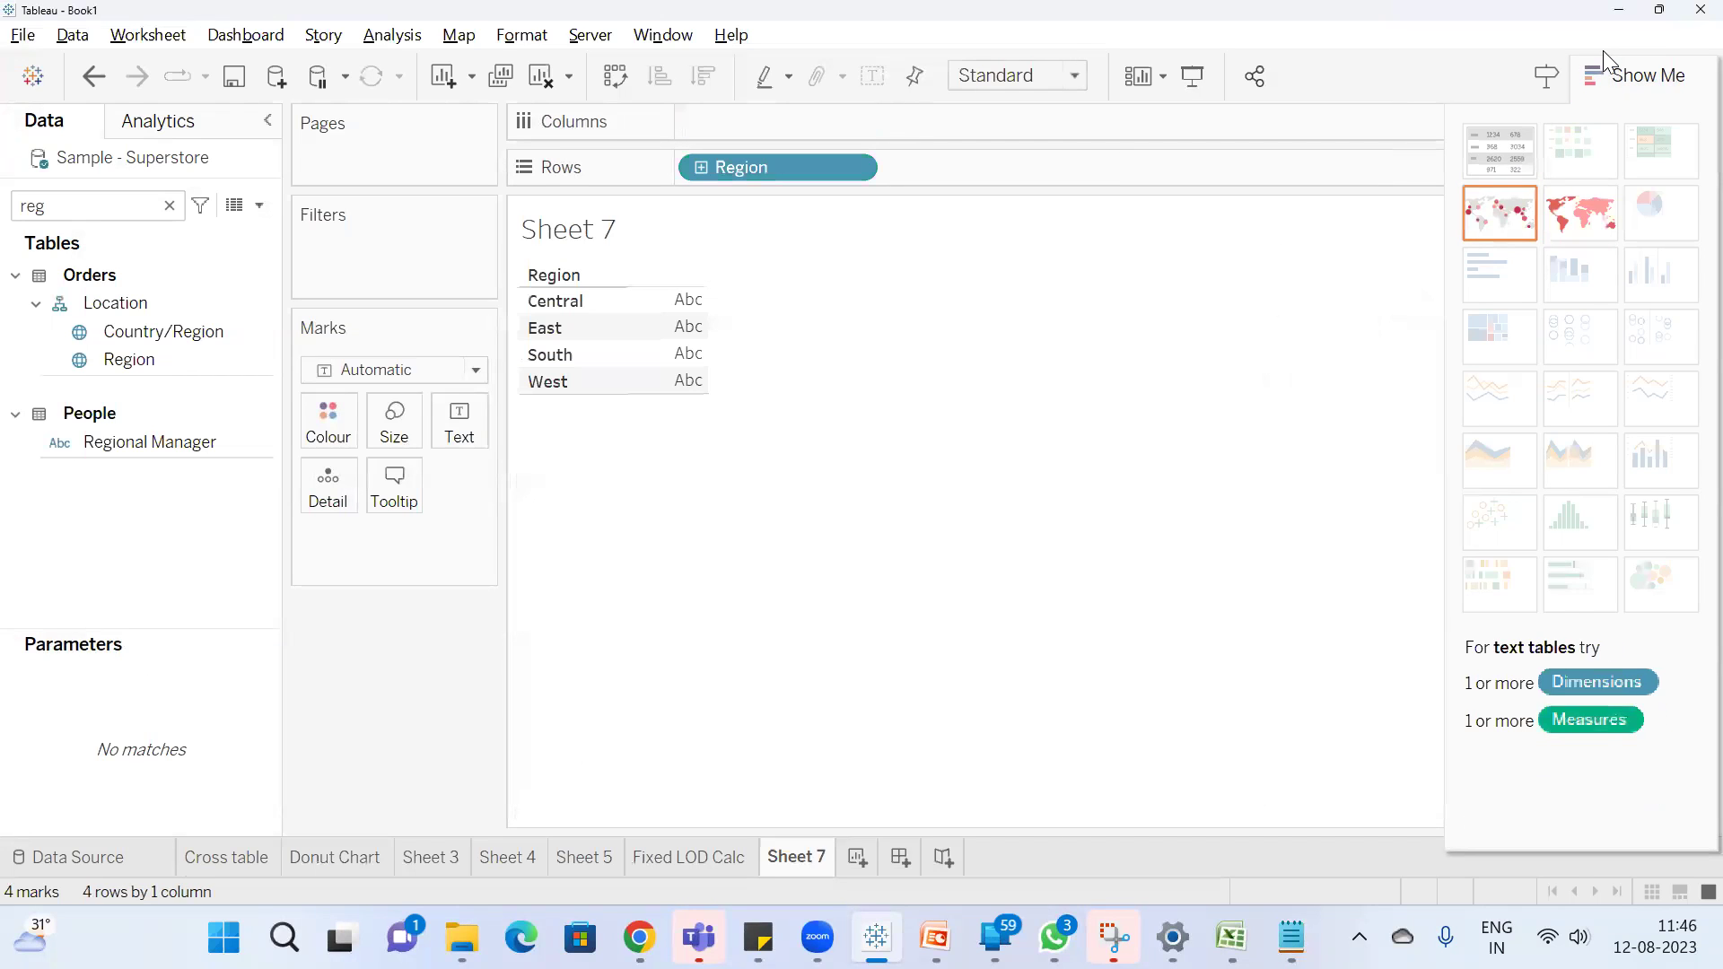
left_click(1609, 53)
Add Sales to the Region table twice, once aggregated as Average and once as Sum
double_click(69, 206)
type("sa")
left_click(100, 325)
double_click(97, 321)
left_click(127, 331)
right_click(395, 535)
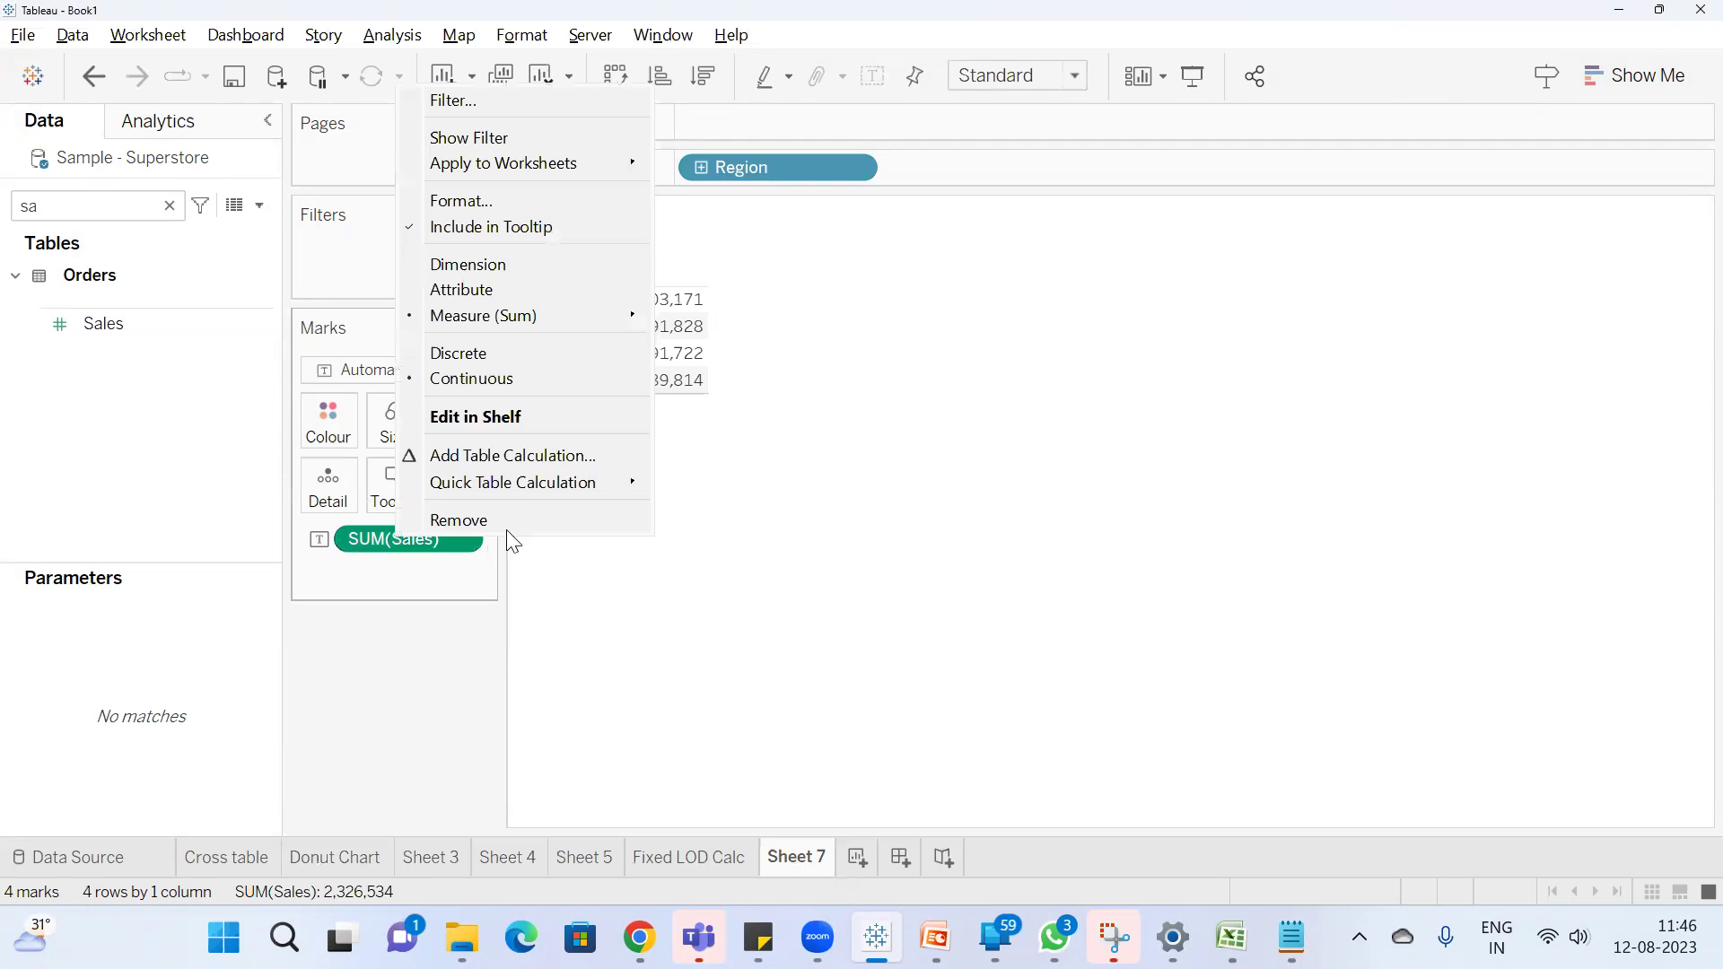
mouse_move(536, 485)
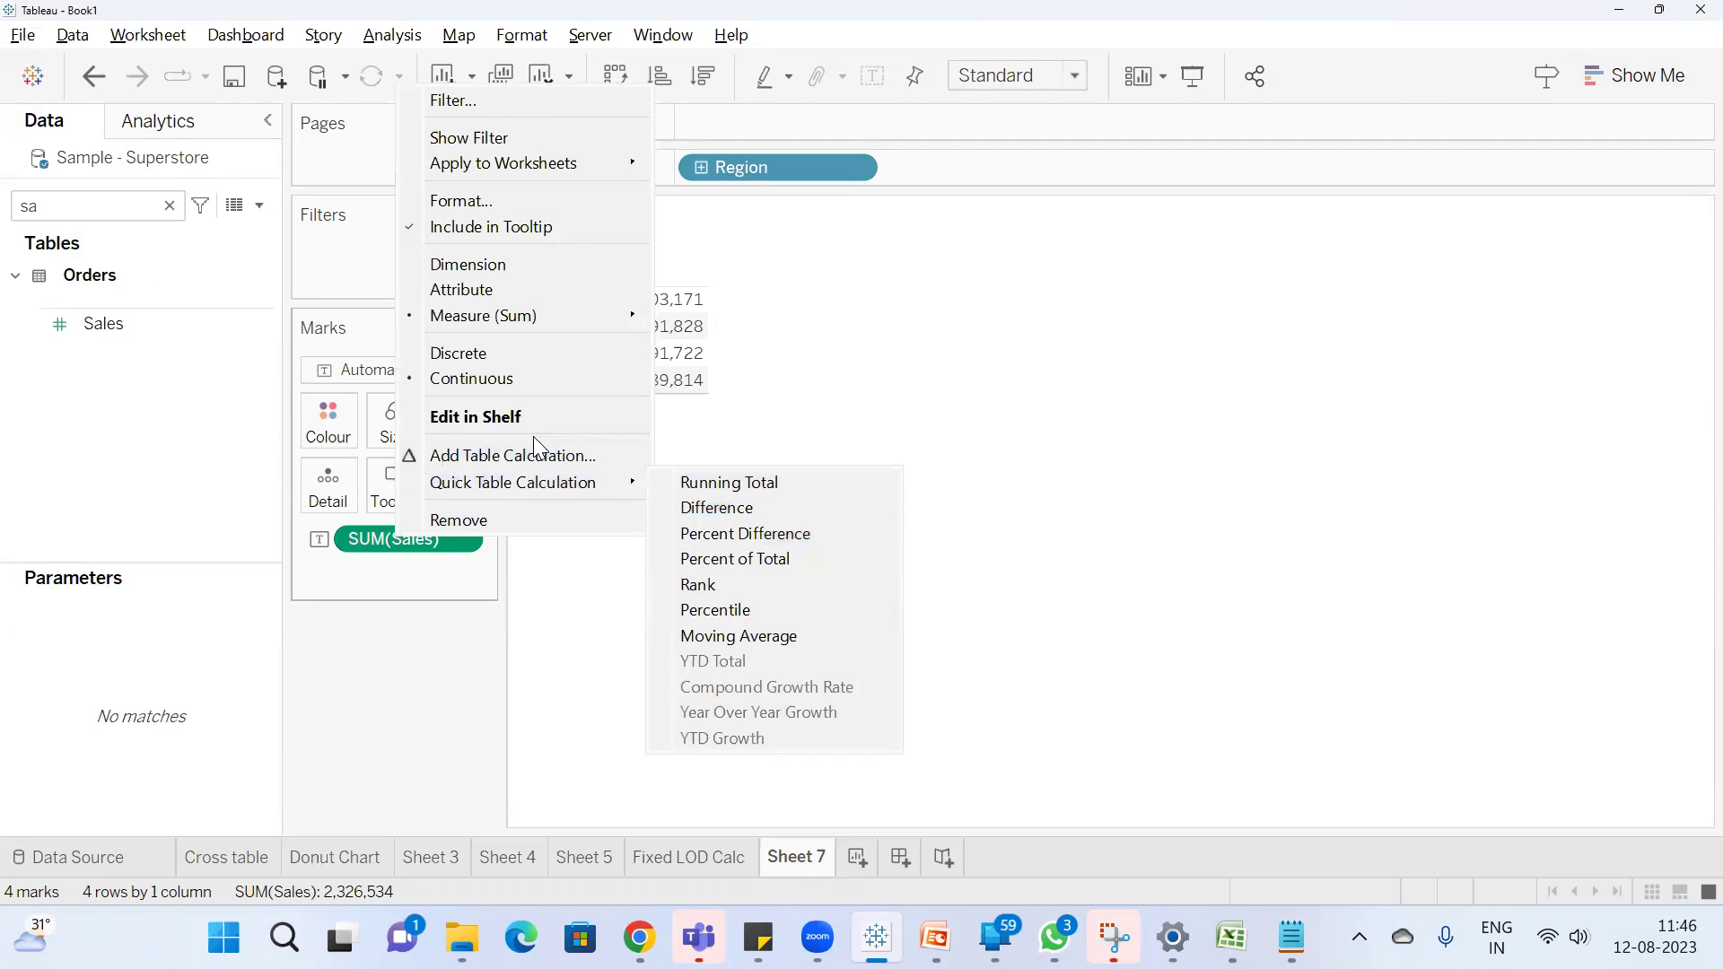
mouse_move(628, 315)
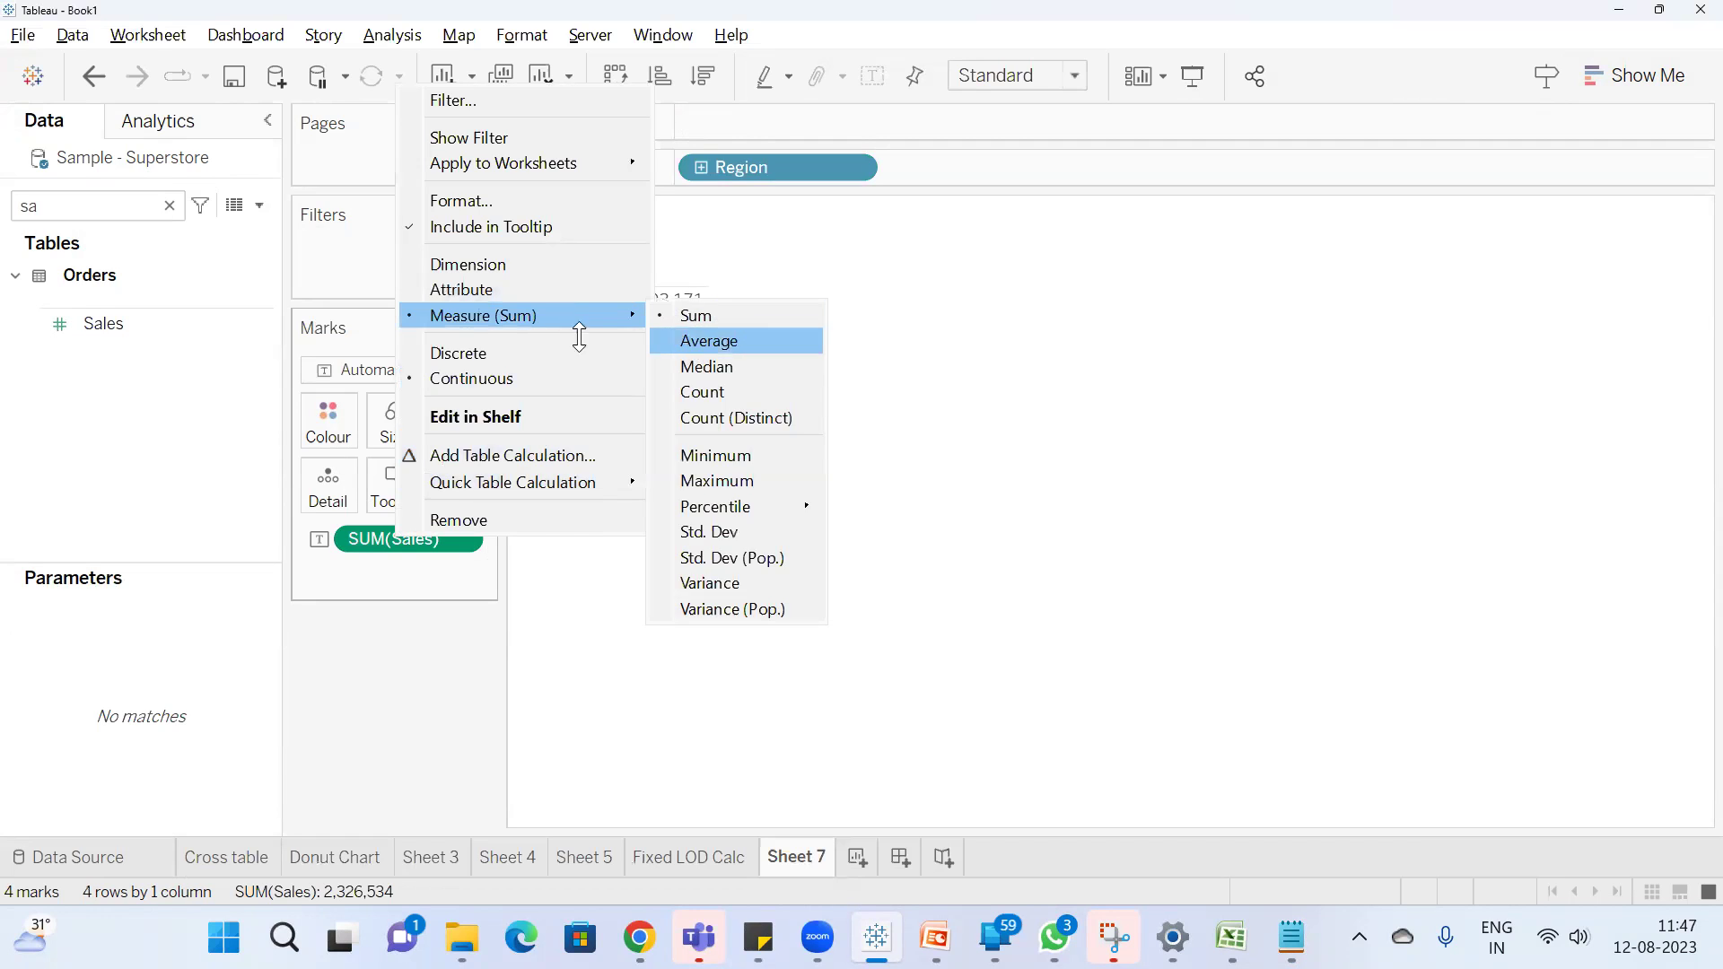
left_click(691, 349)
double_click(116, 323)
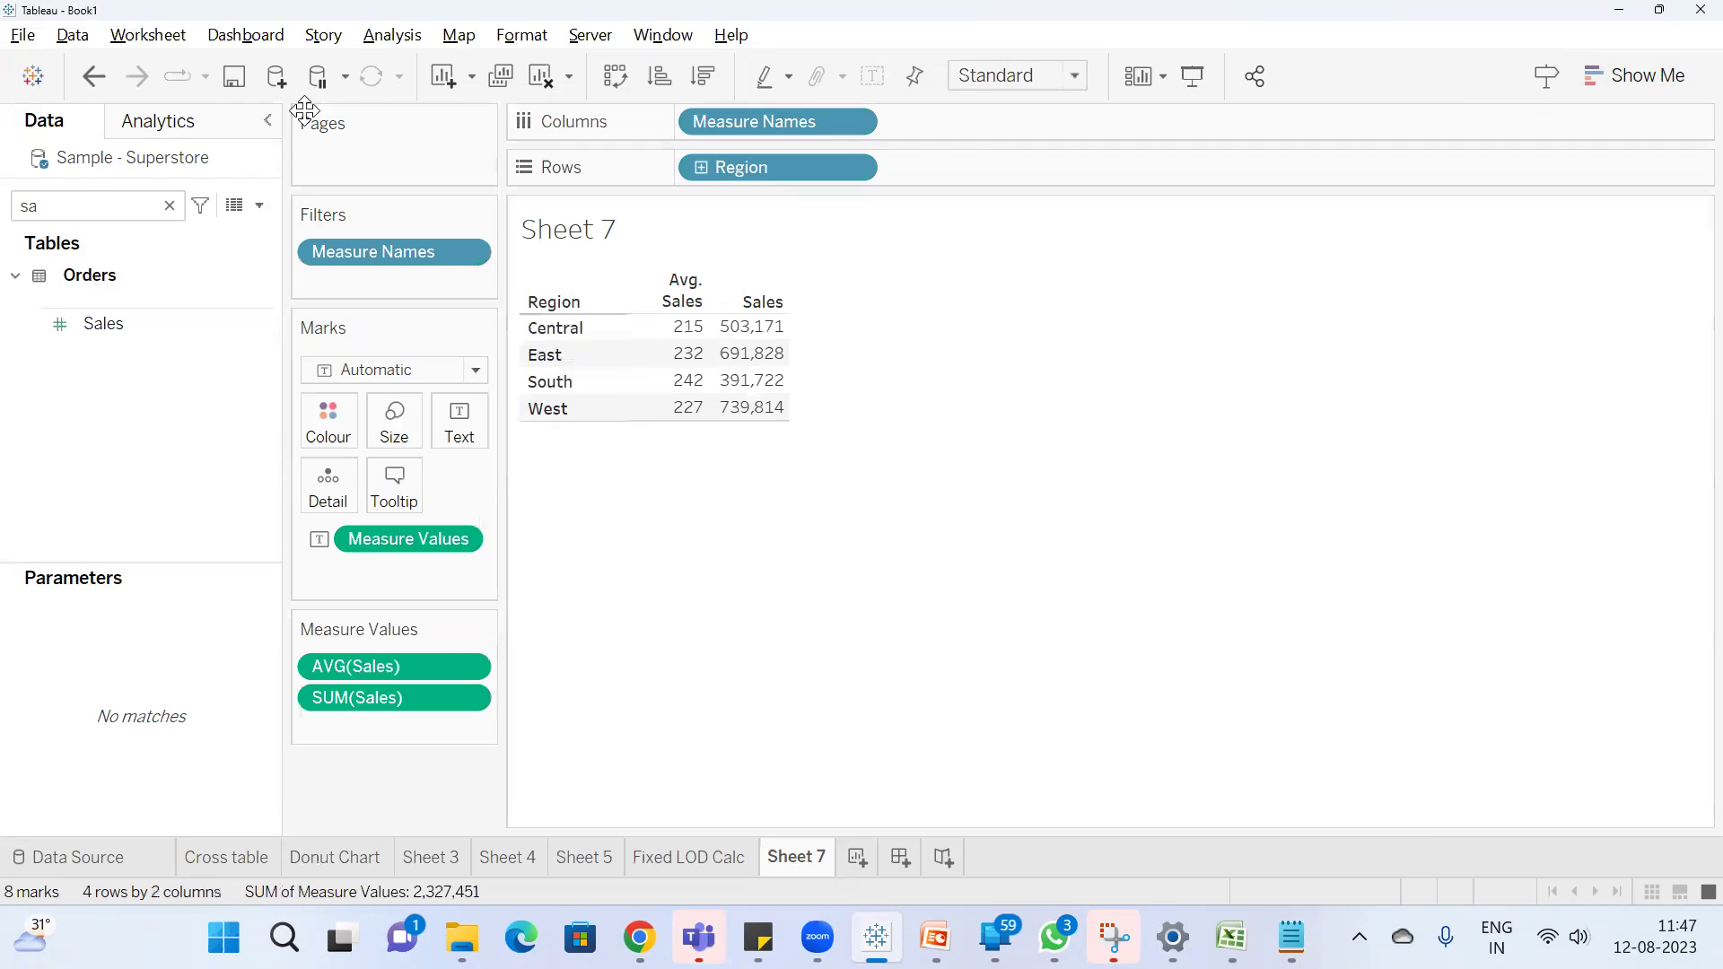
Search the fields for "cou", add Orders (Count) to the Region table, and slightly widen the data pane
left_click(129, 199)
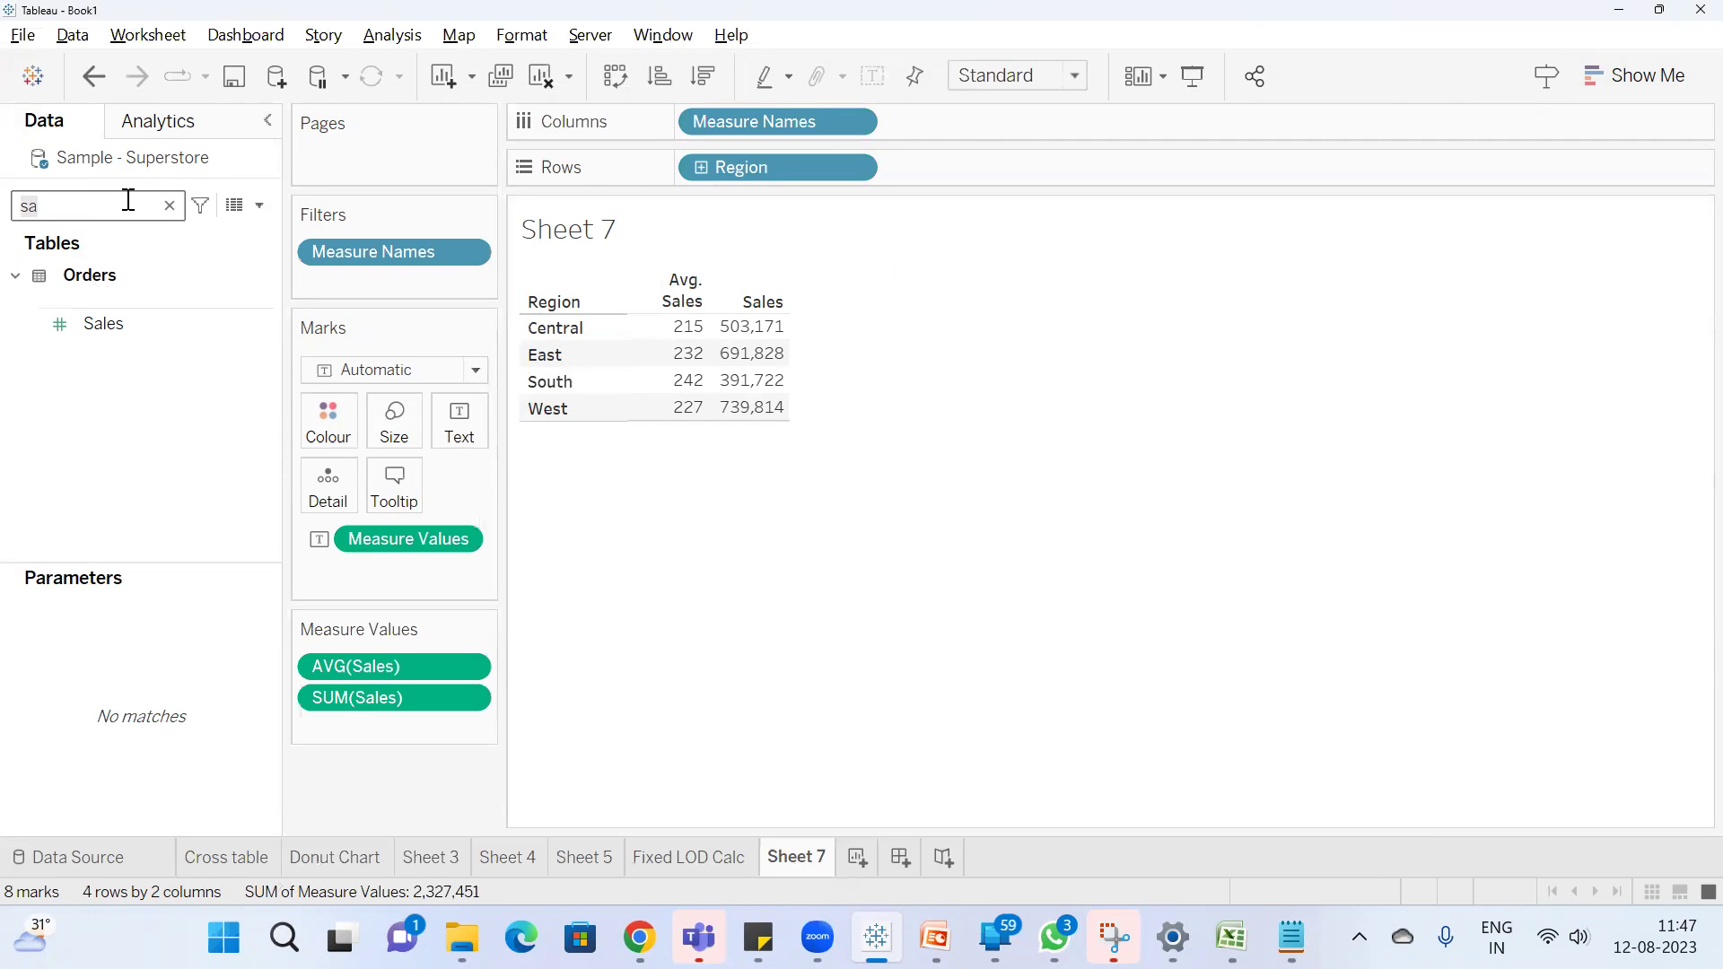
type("cou")
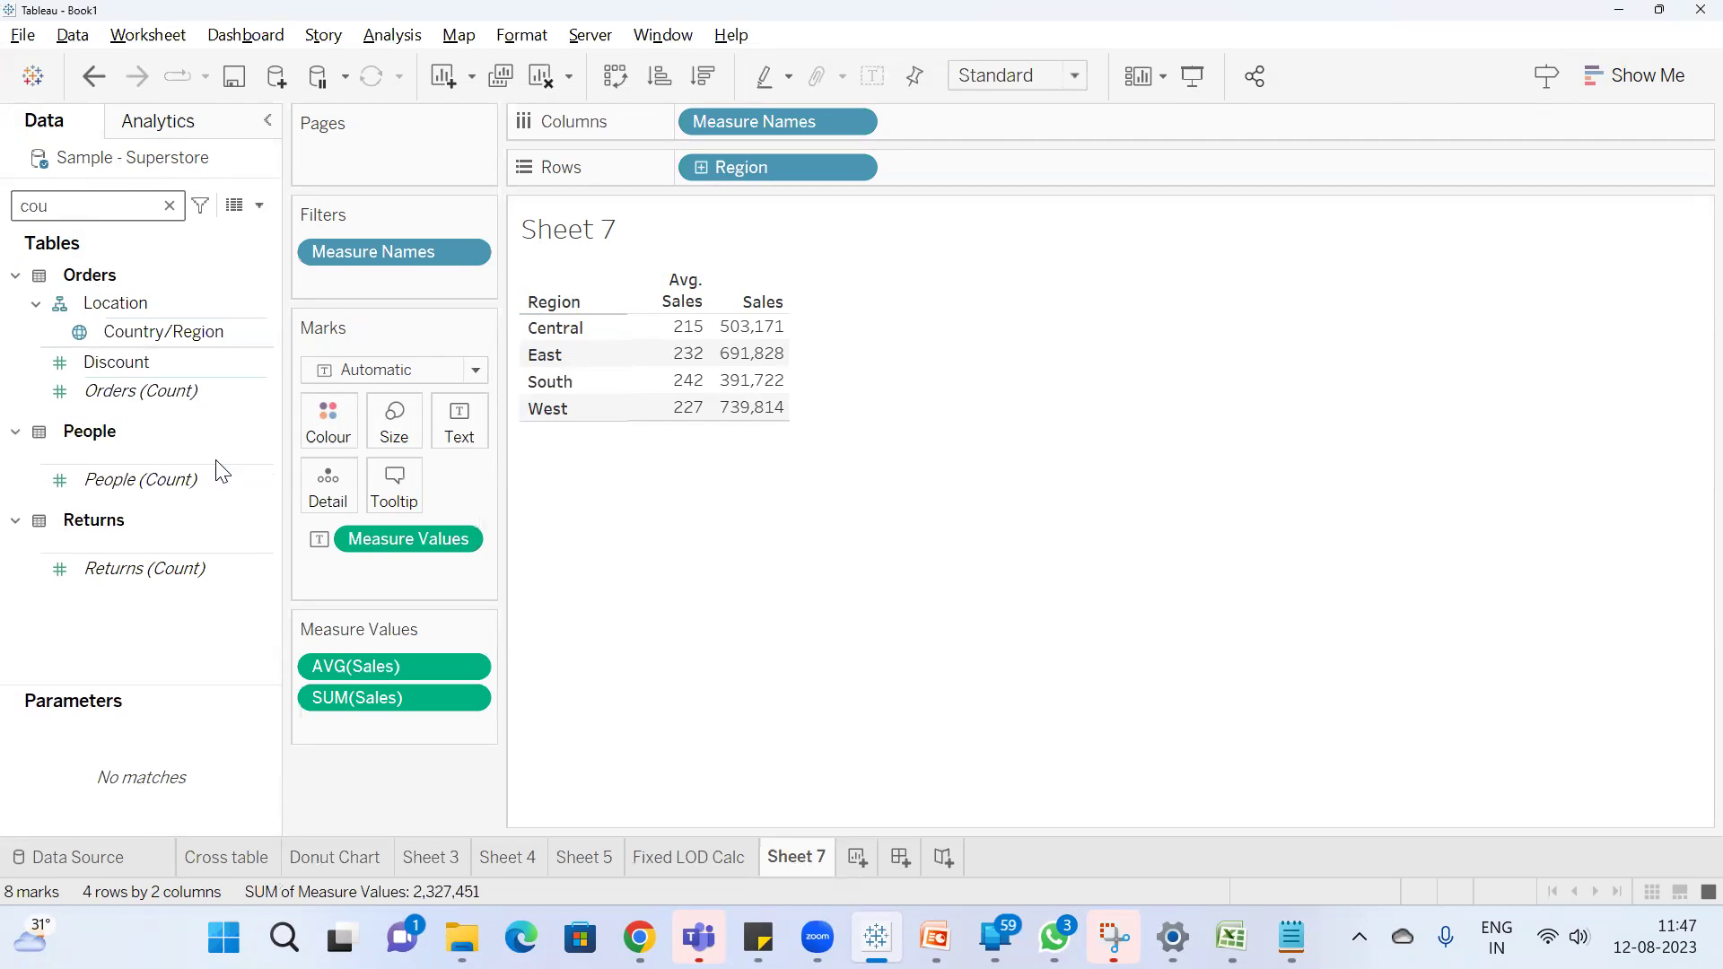
left_click(185, 399)
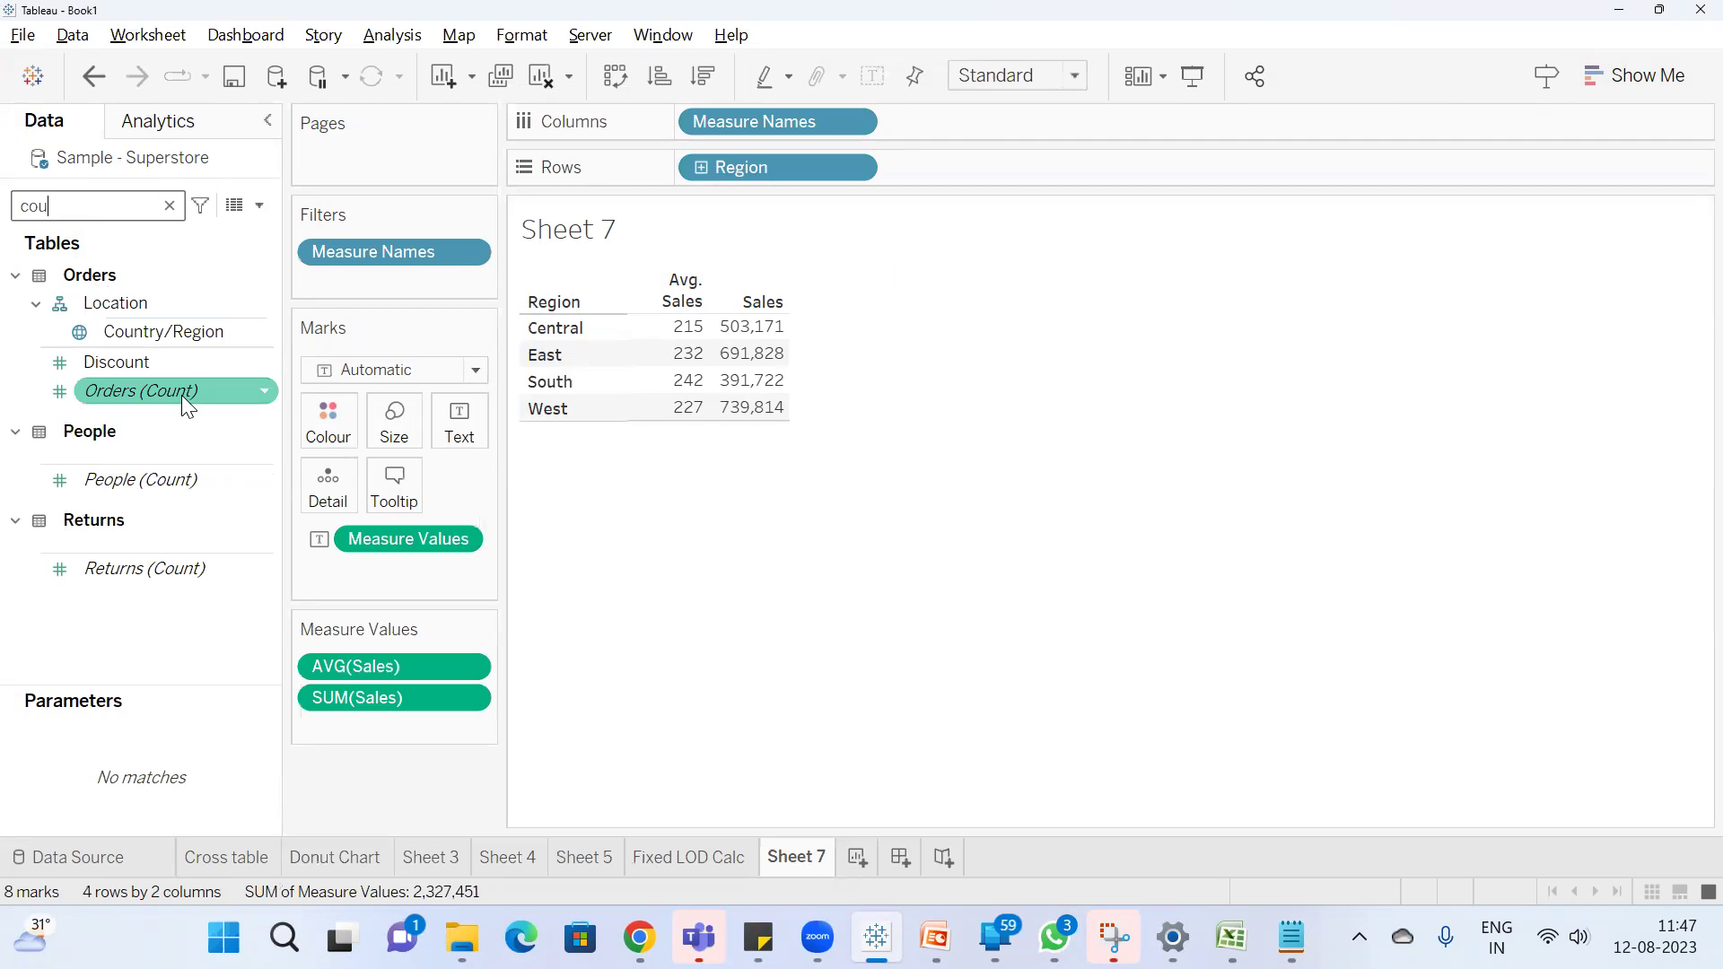
double_click(181, 395)
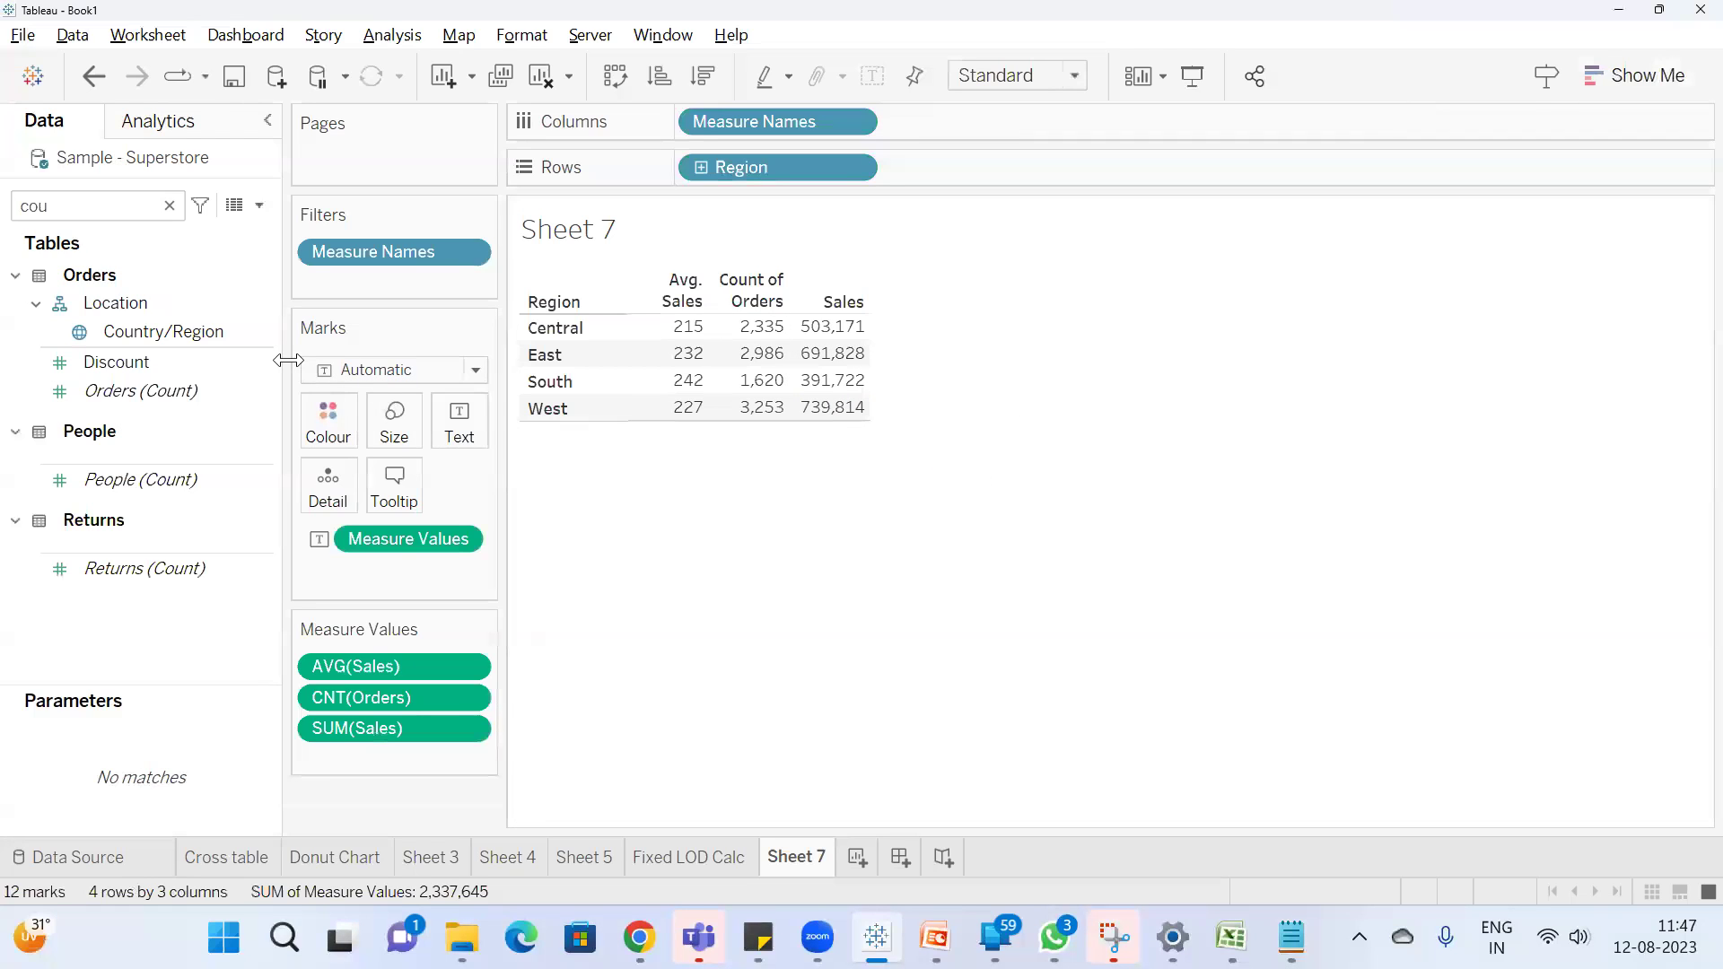
left_click_drag(287, 370, 320, 370)
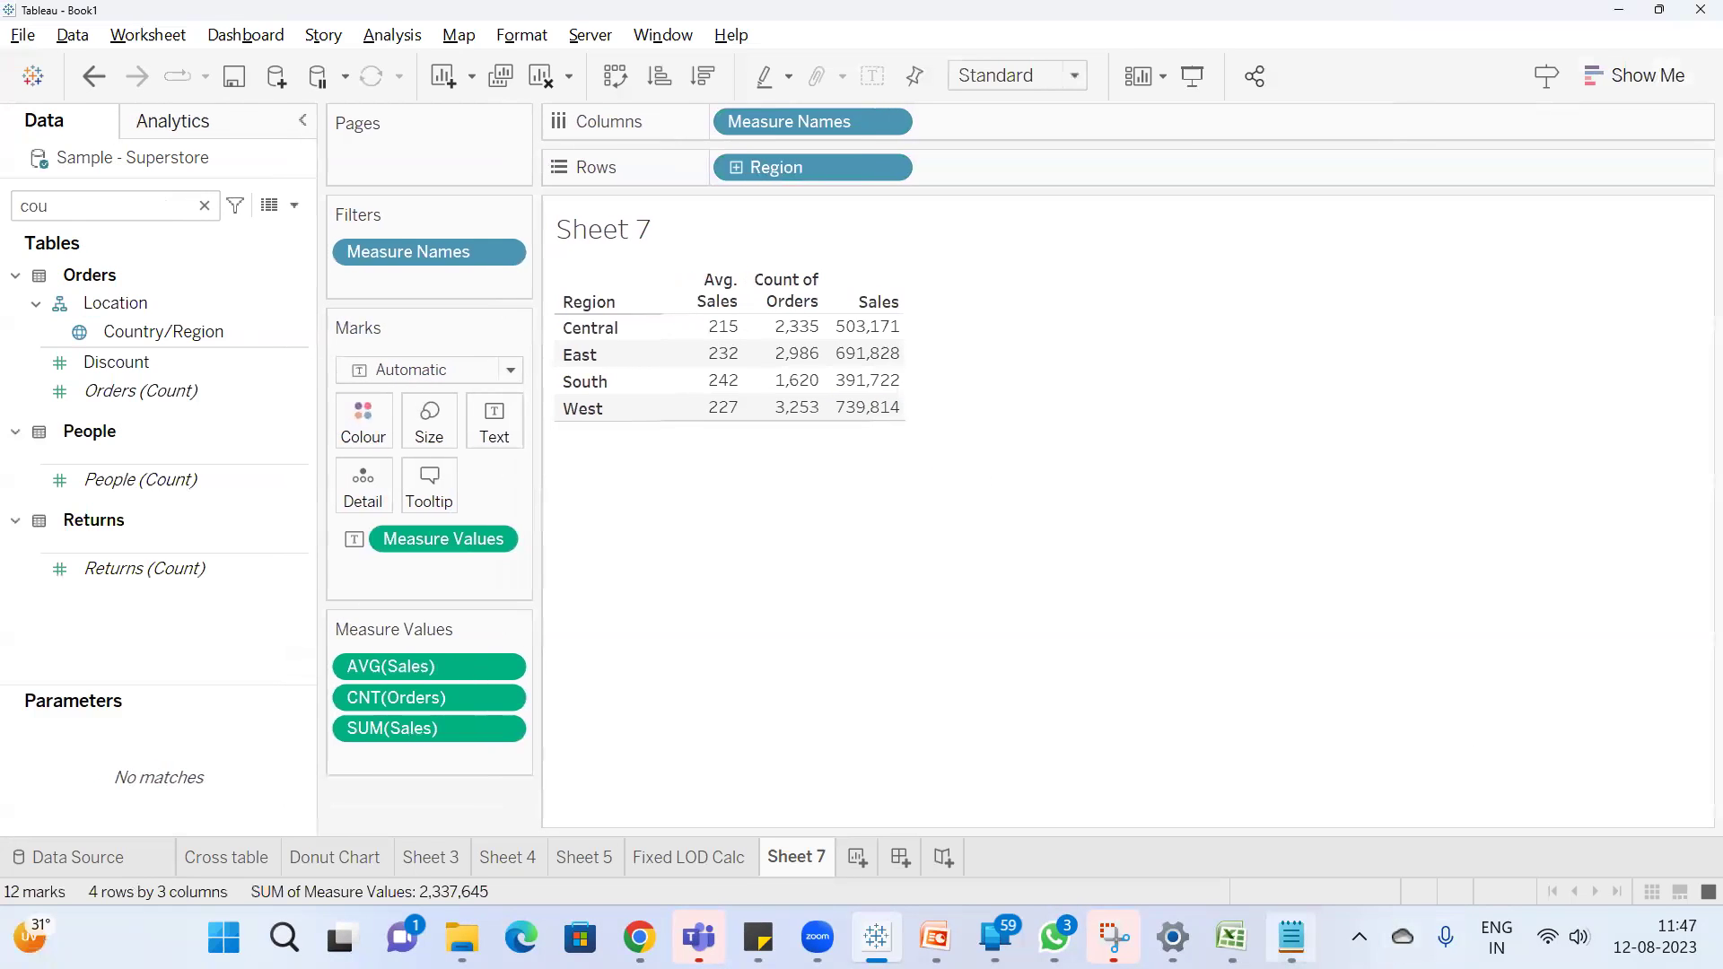
Switch to the Excel workbook and select the empty cell D10 below the Salary table
mouse_move(1231, 938)
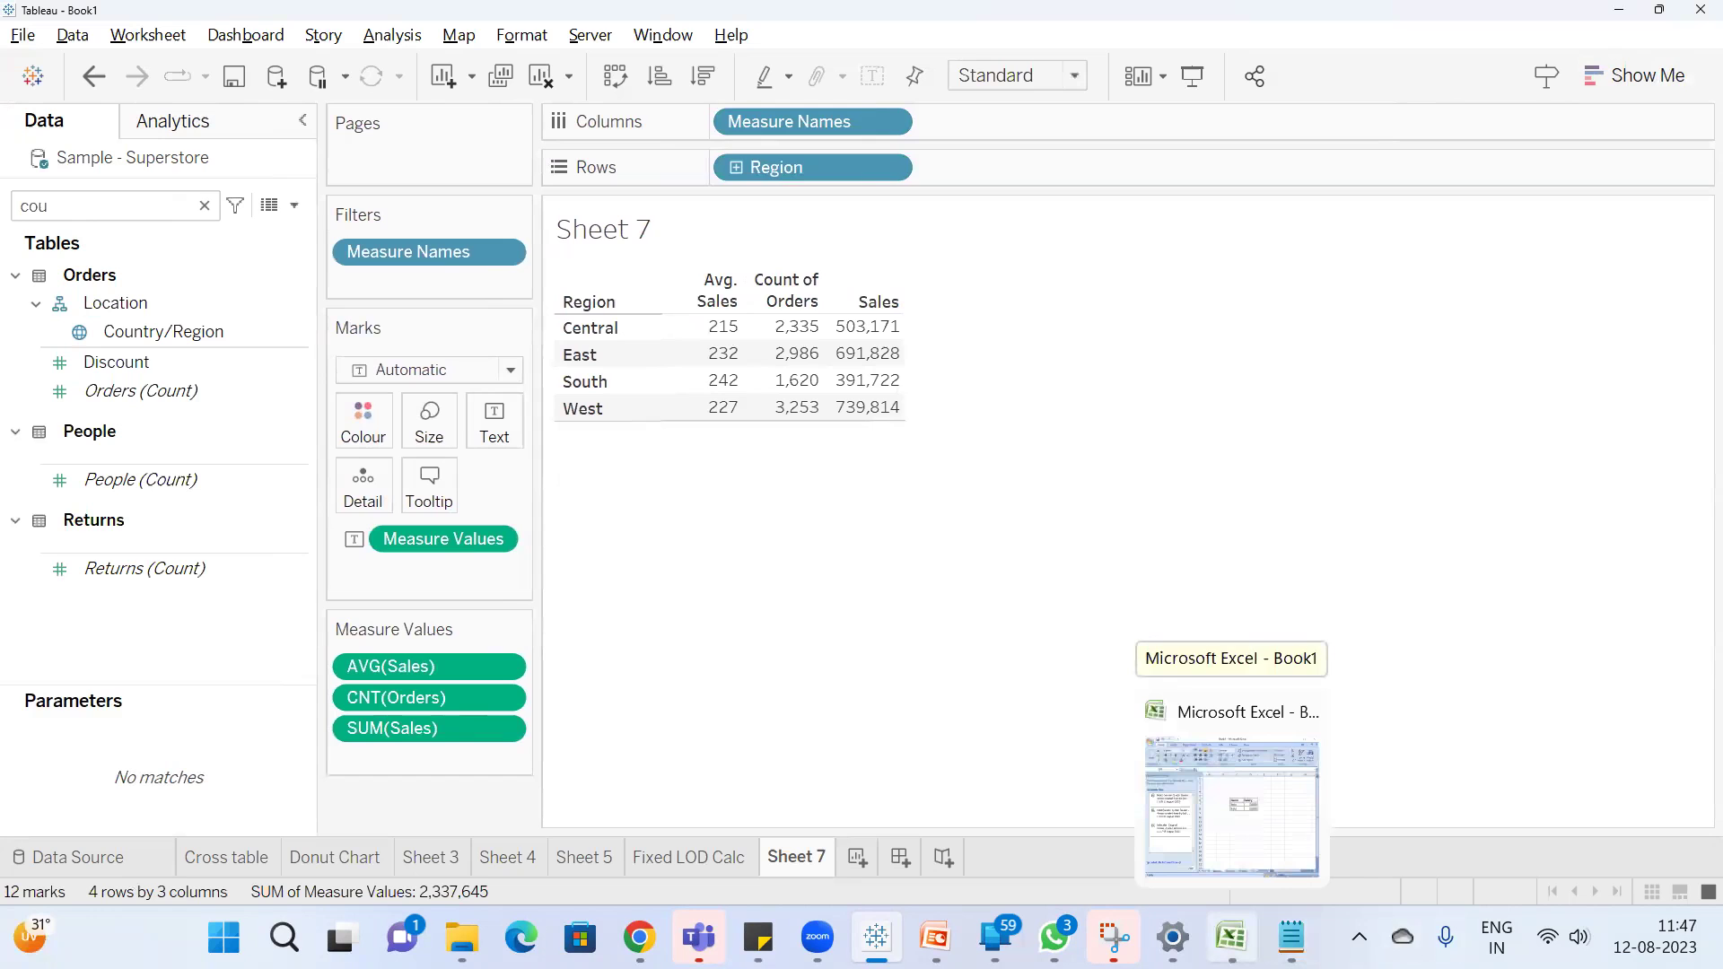
left_click(1249, 861)
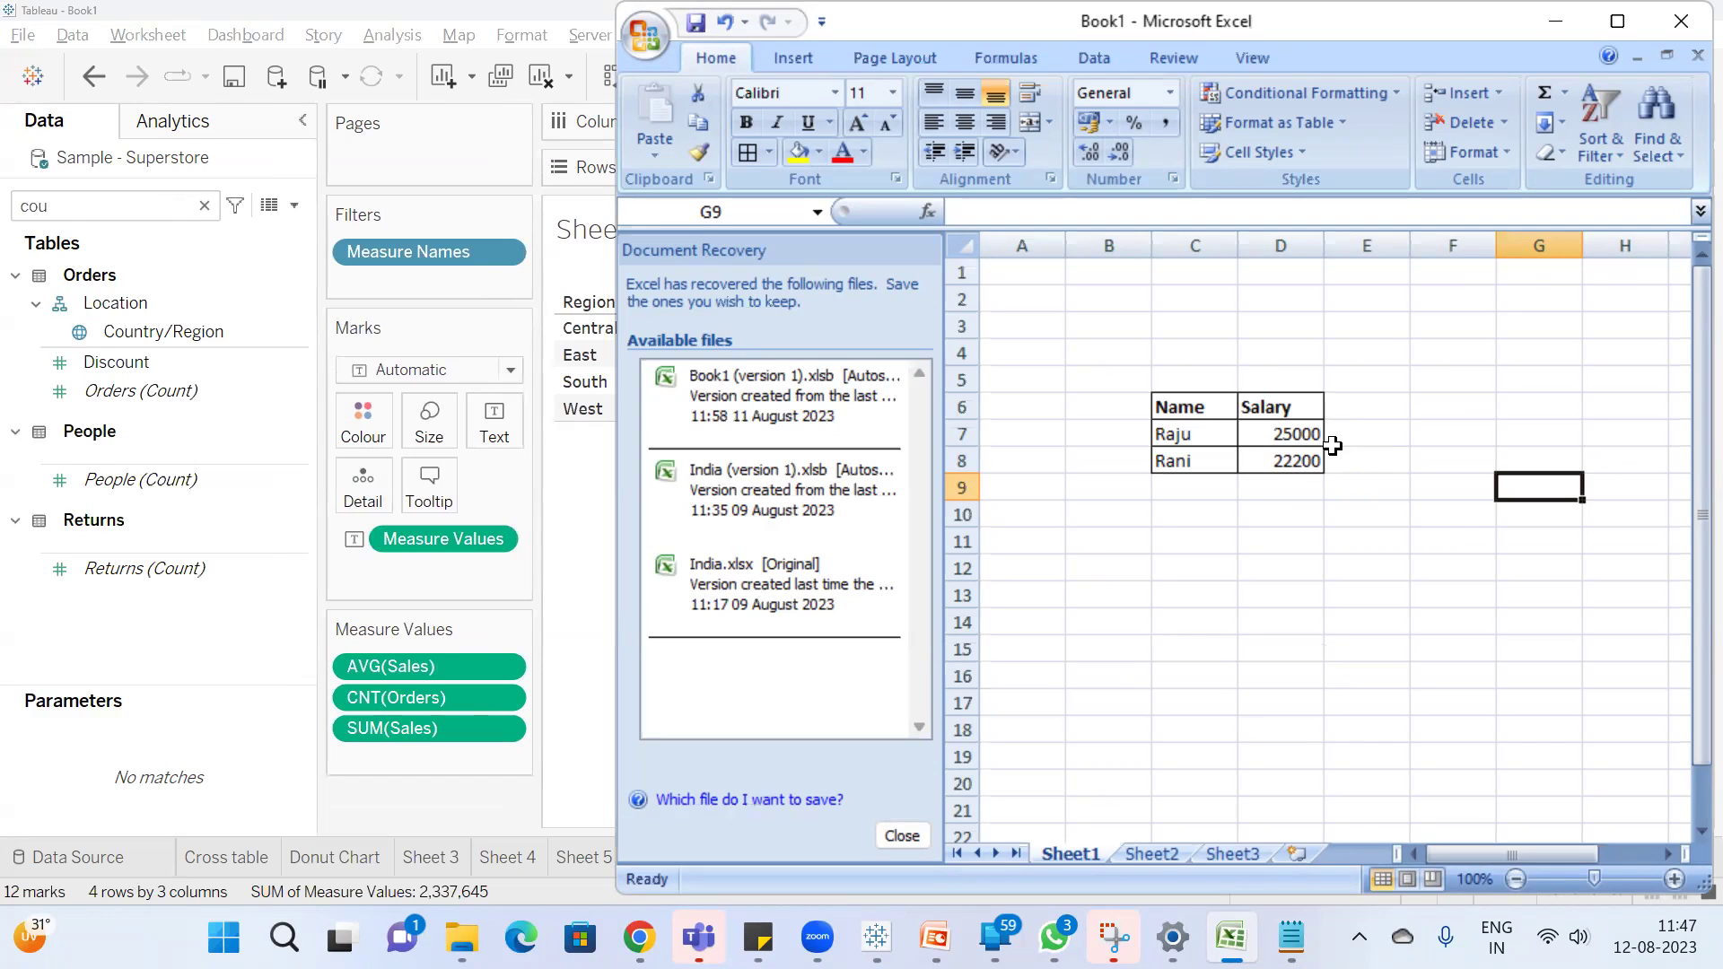
left_click(1304, 437)
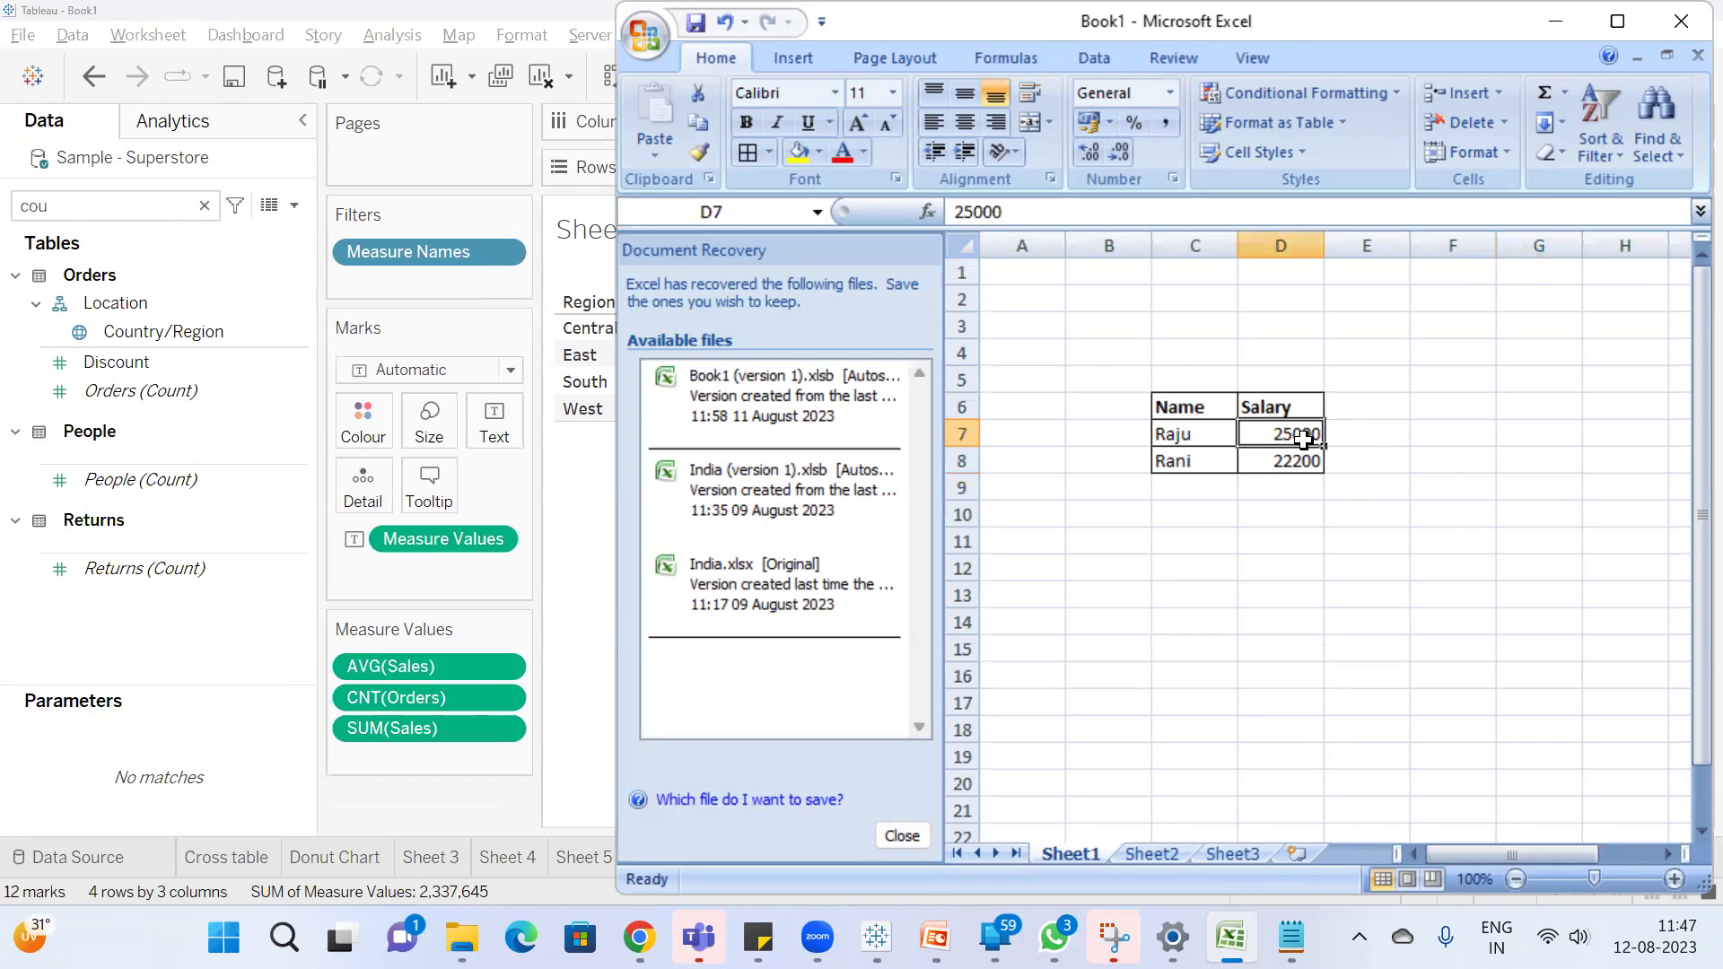
left_click(1447, 456)
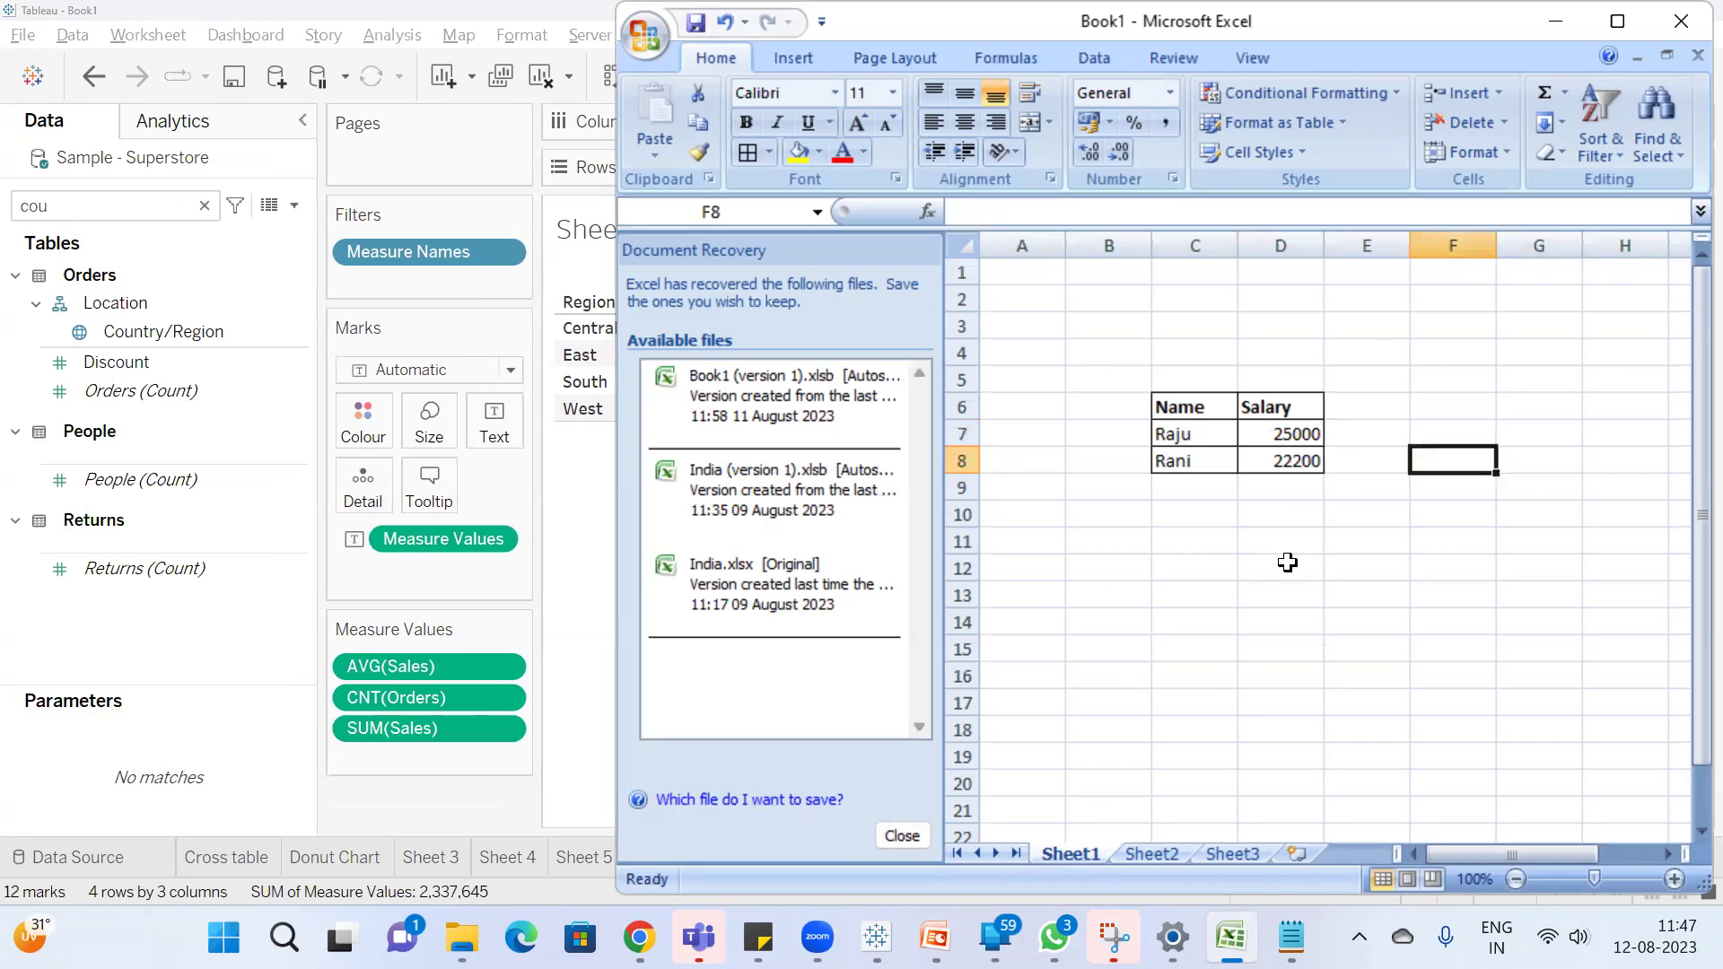
left_click(1252, 518)
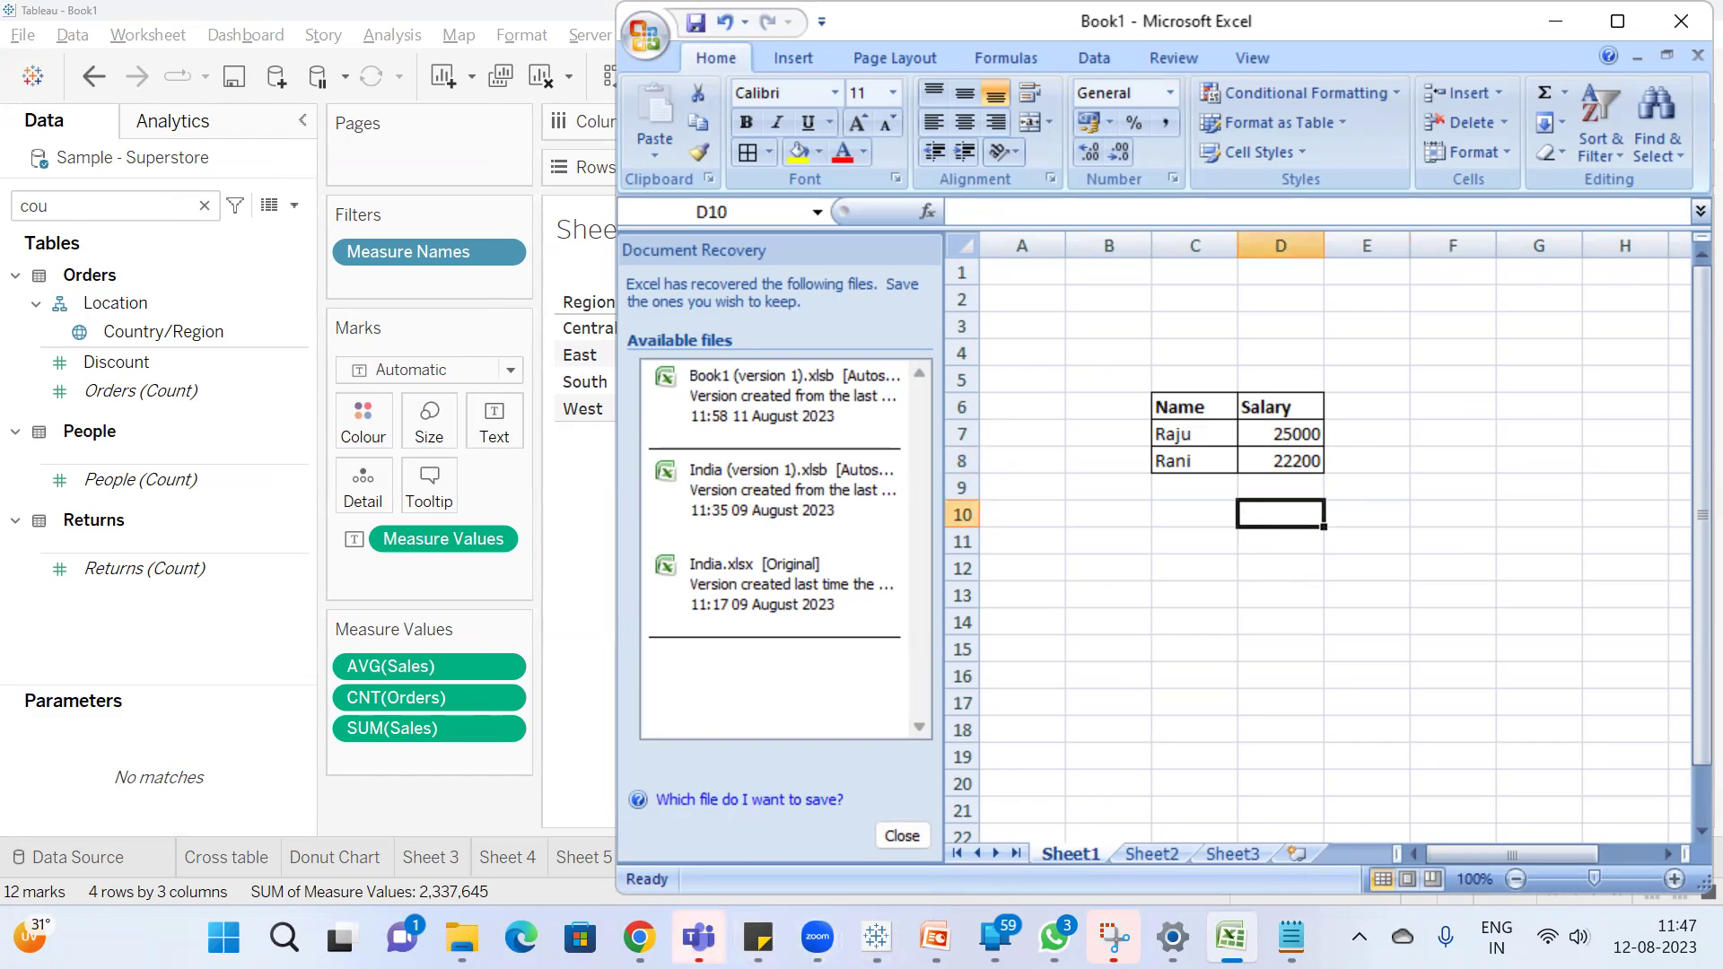
Check the Google Meet window in Chrome and return to the Excel workbook
mouse_move(639, 937)
left_click(544, 856)
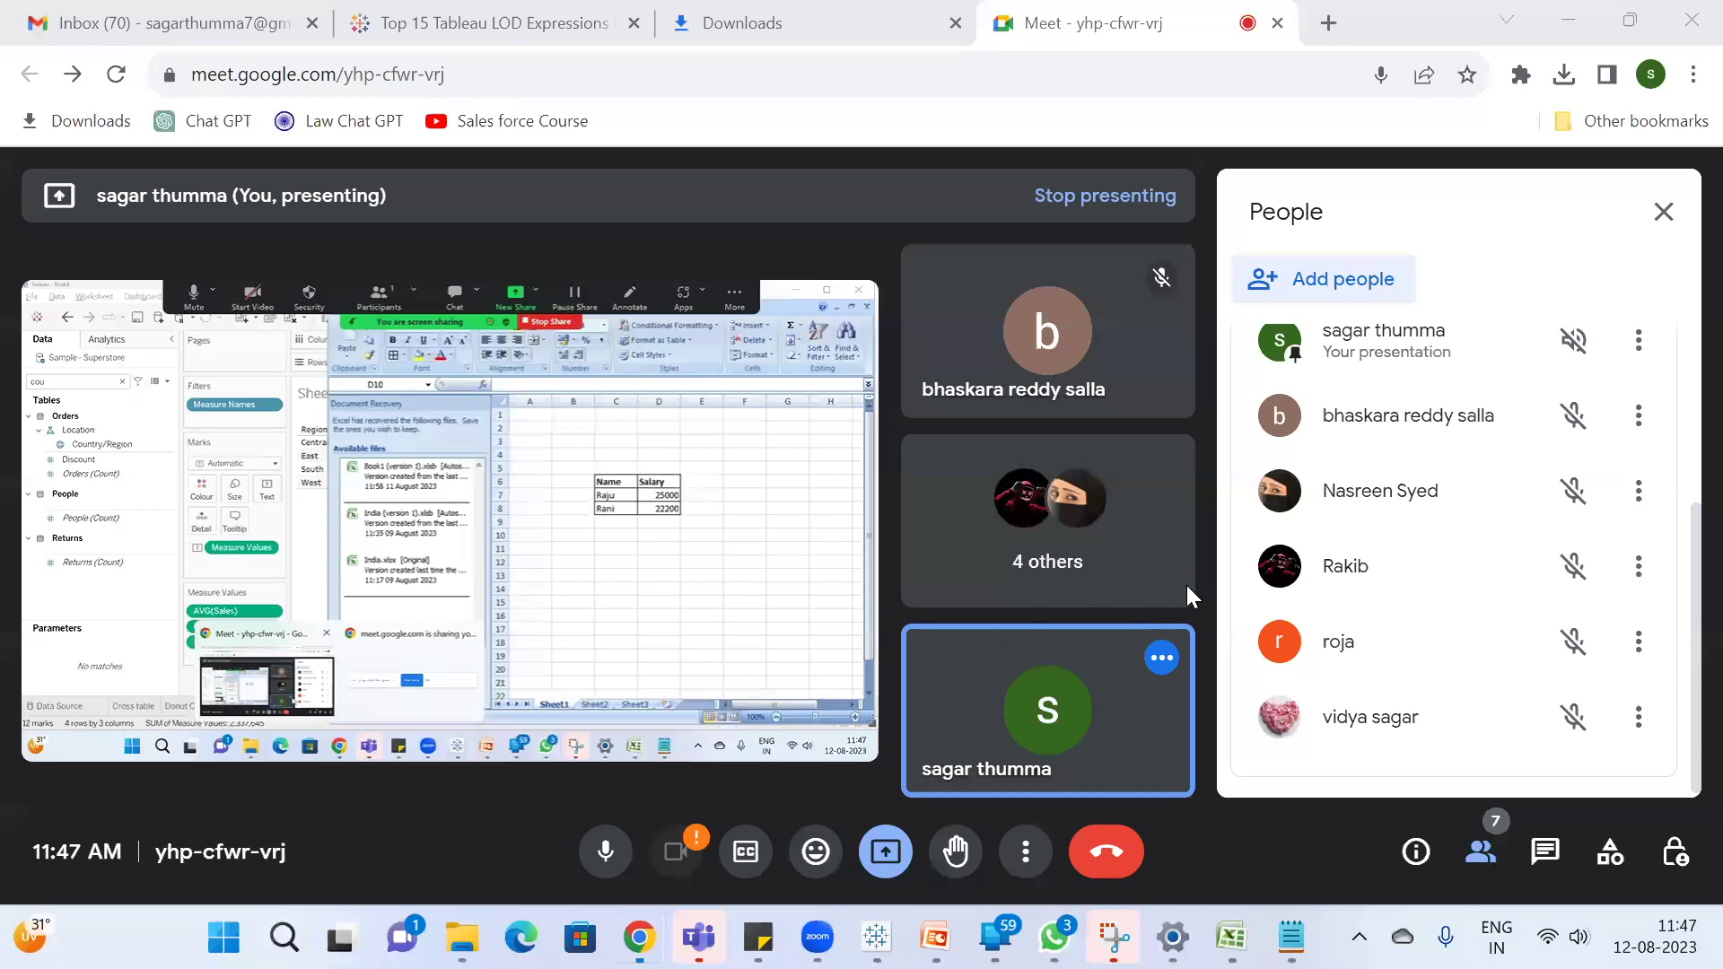
key("alt+Tab")
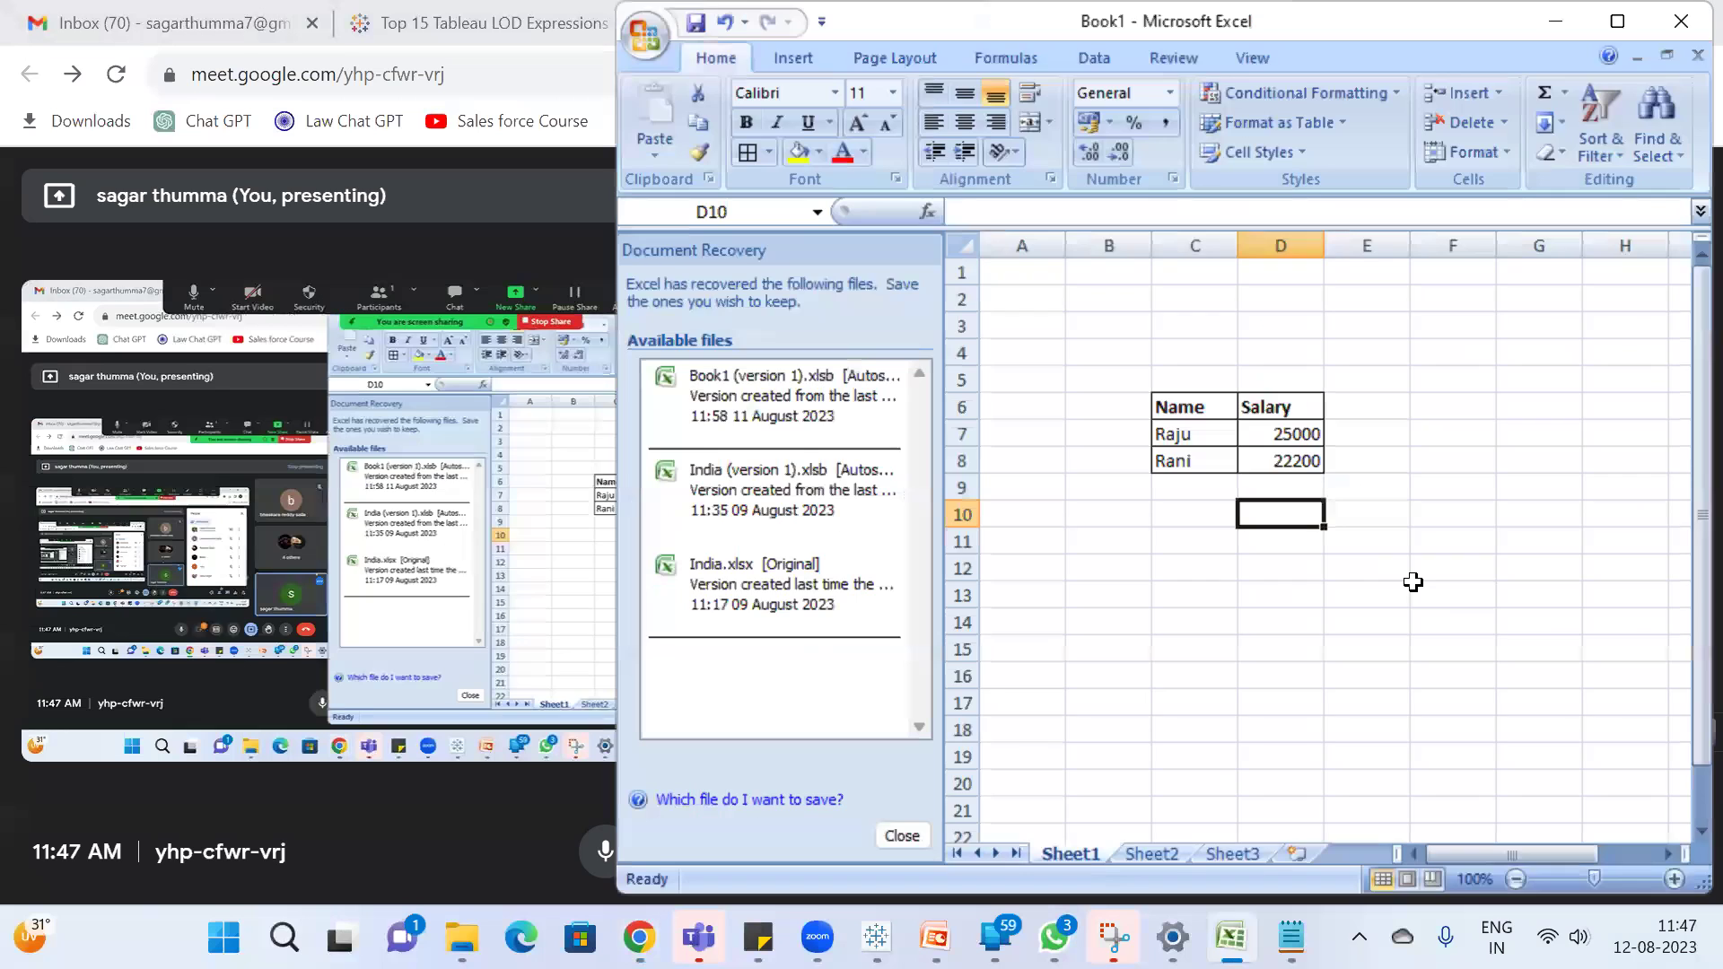
Calculate the average salary in cell D10 by dividing sum(D7:D8) by the number of salary entries
type("=")
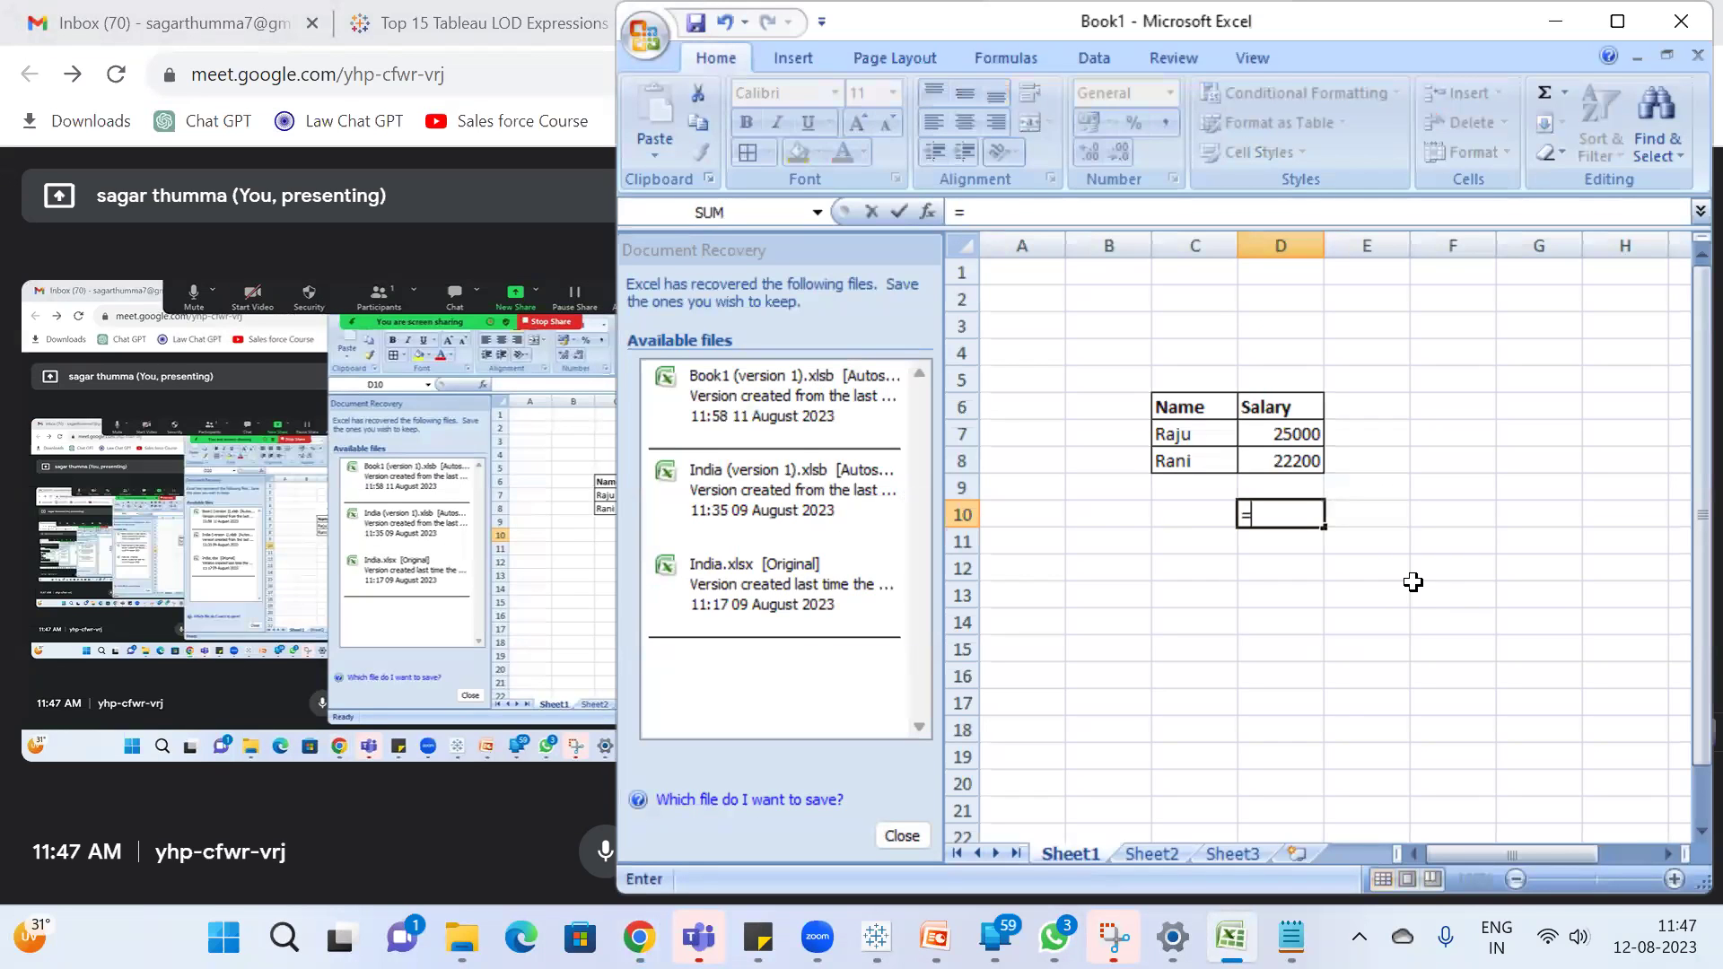
type("sum(")
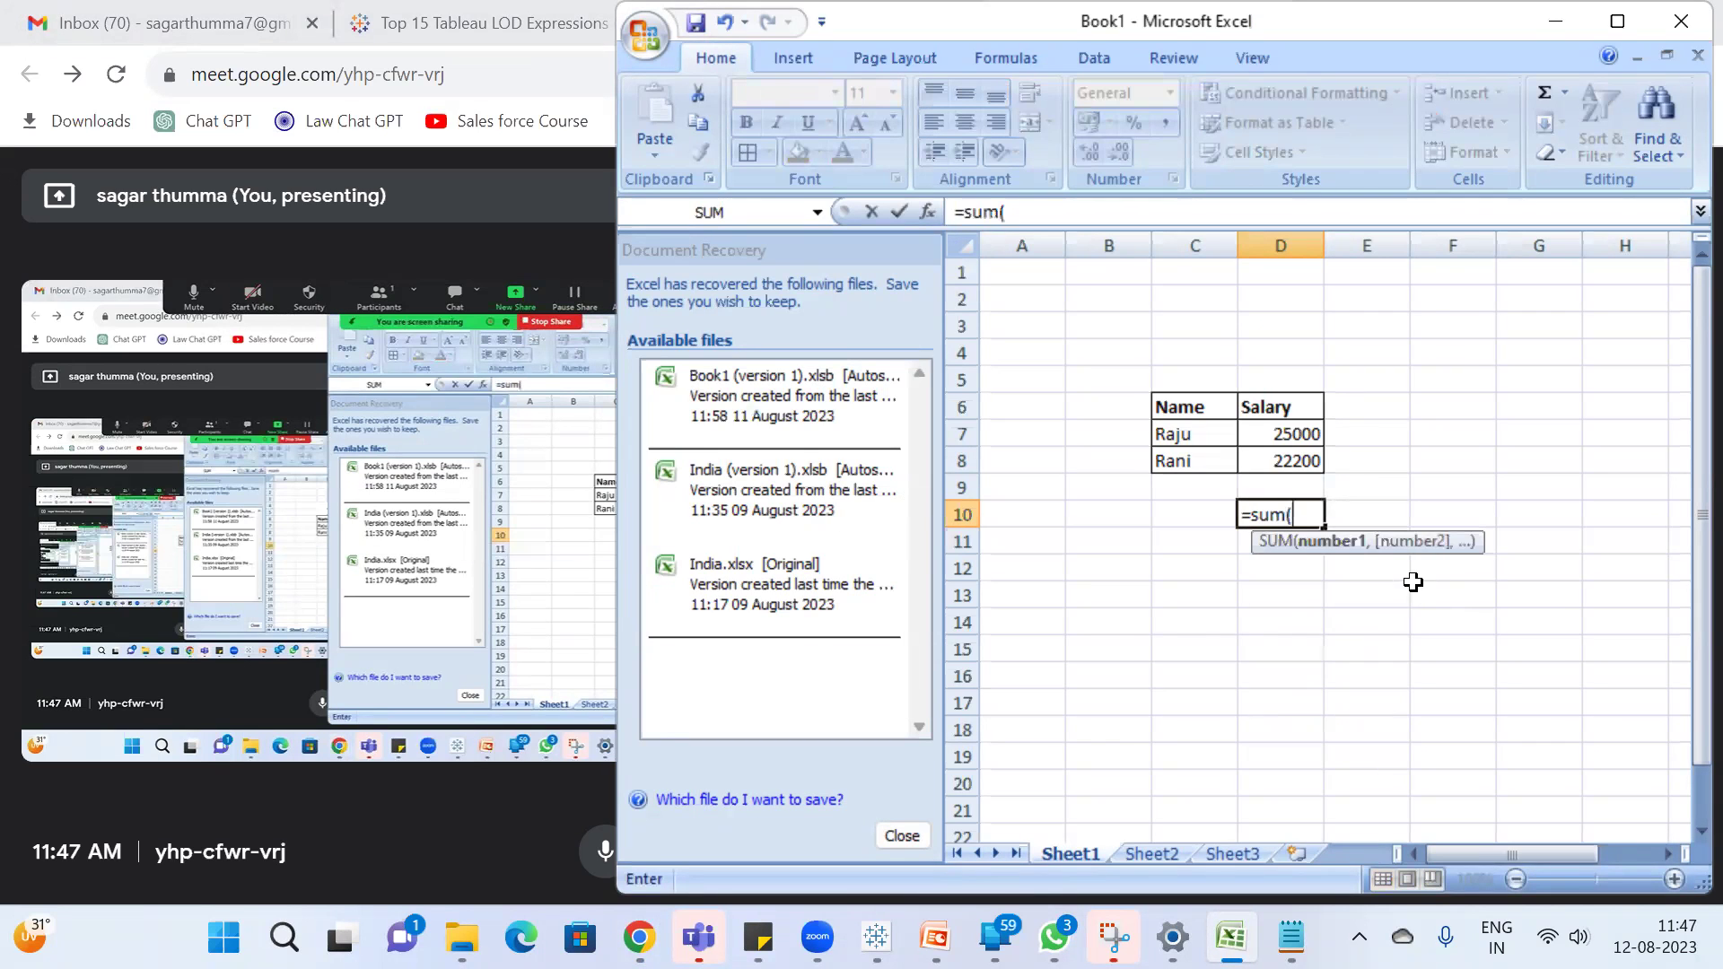
left_click_drag(1297, 433, 1300, 455)
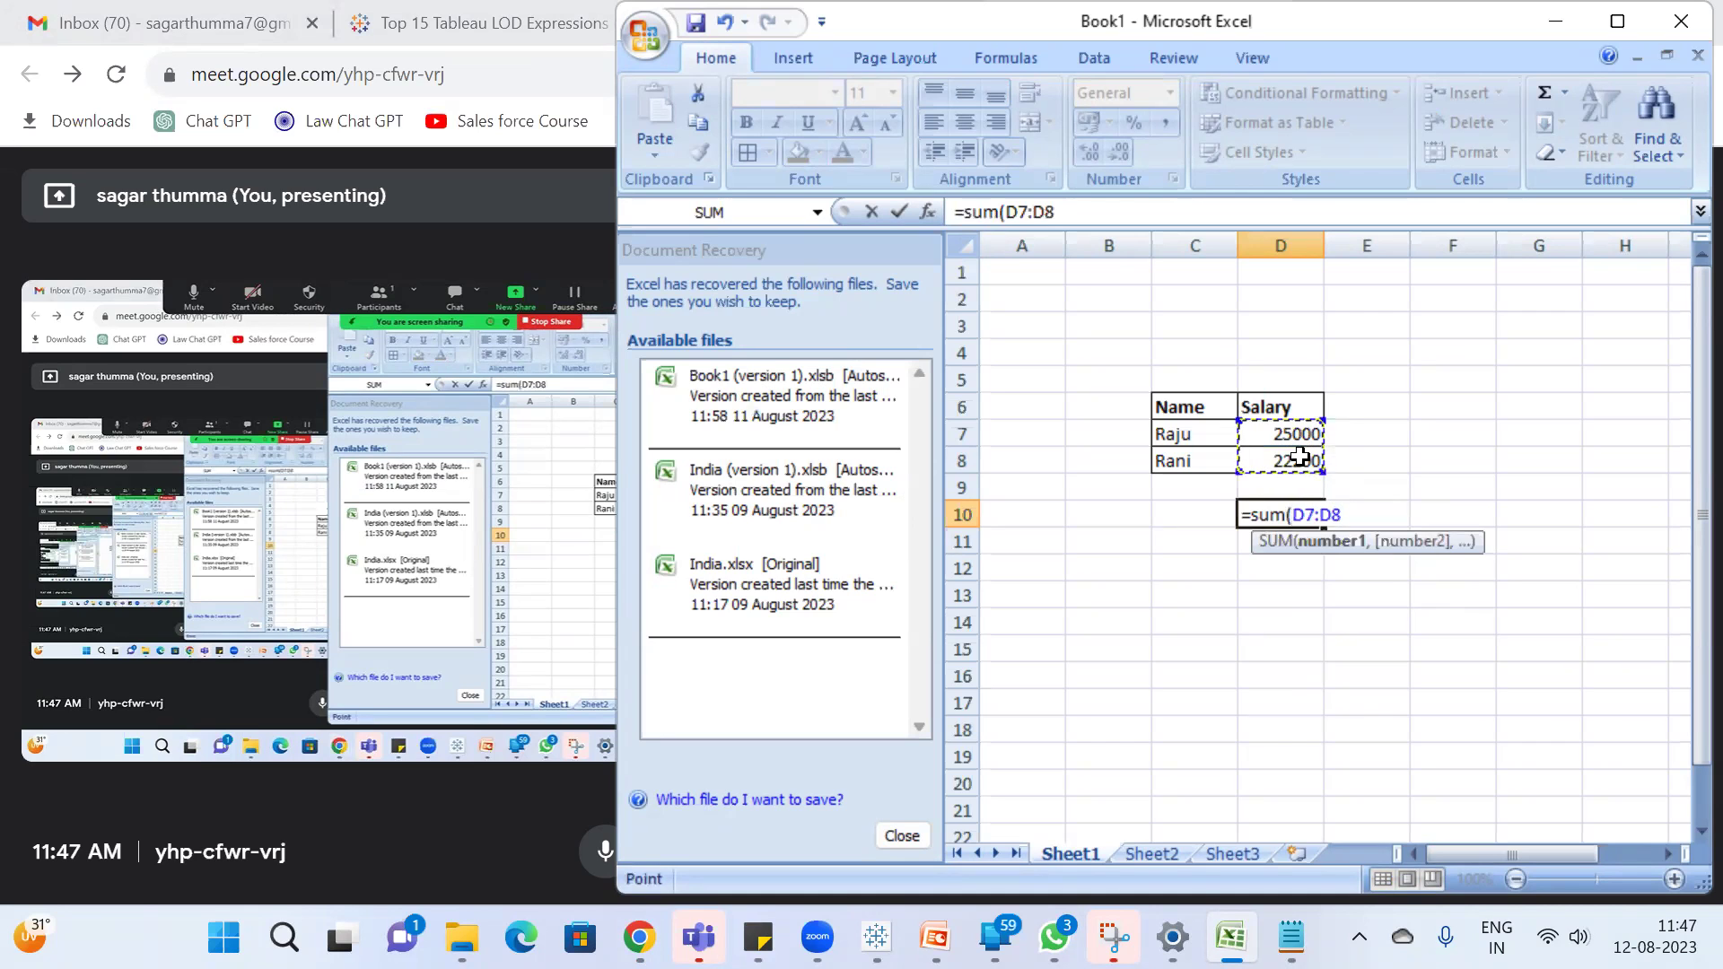
type(")/")
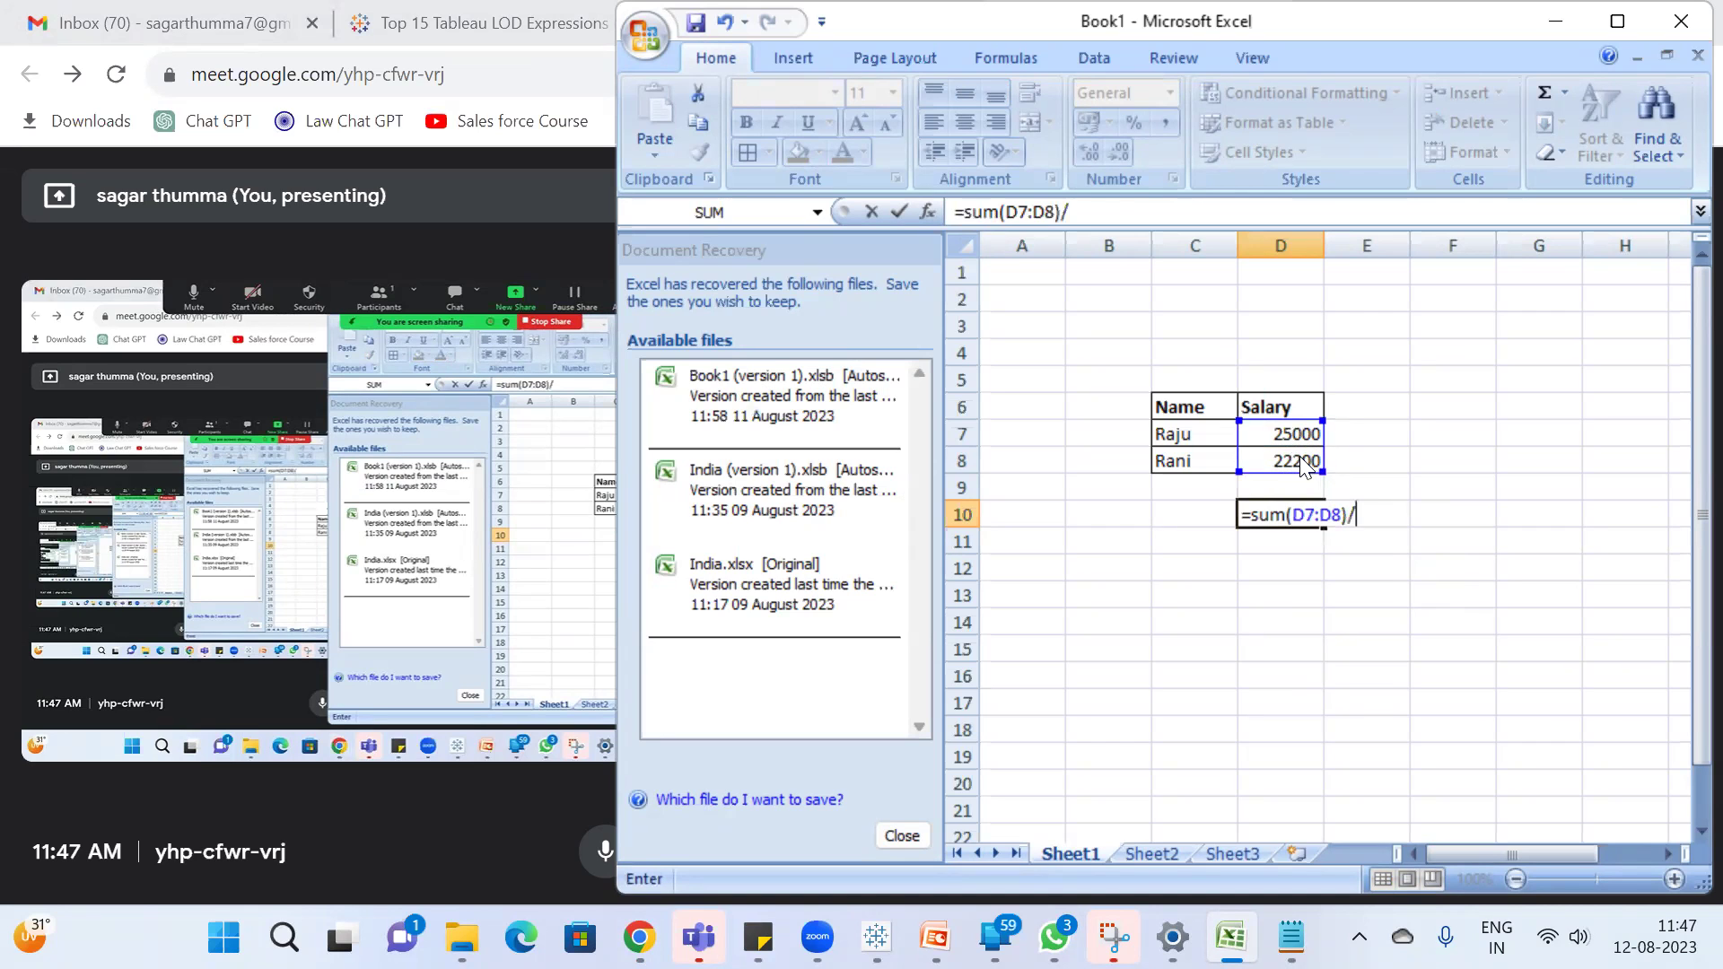
key("Return")
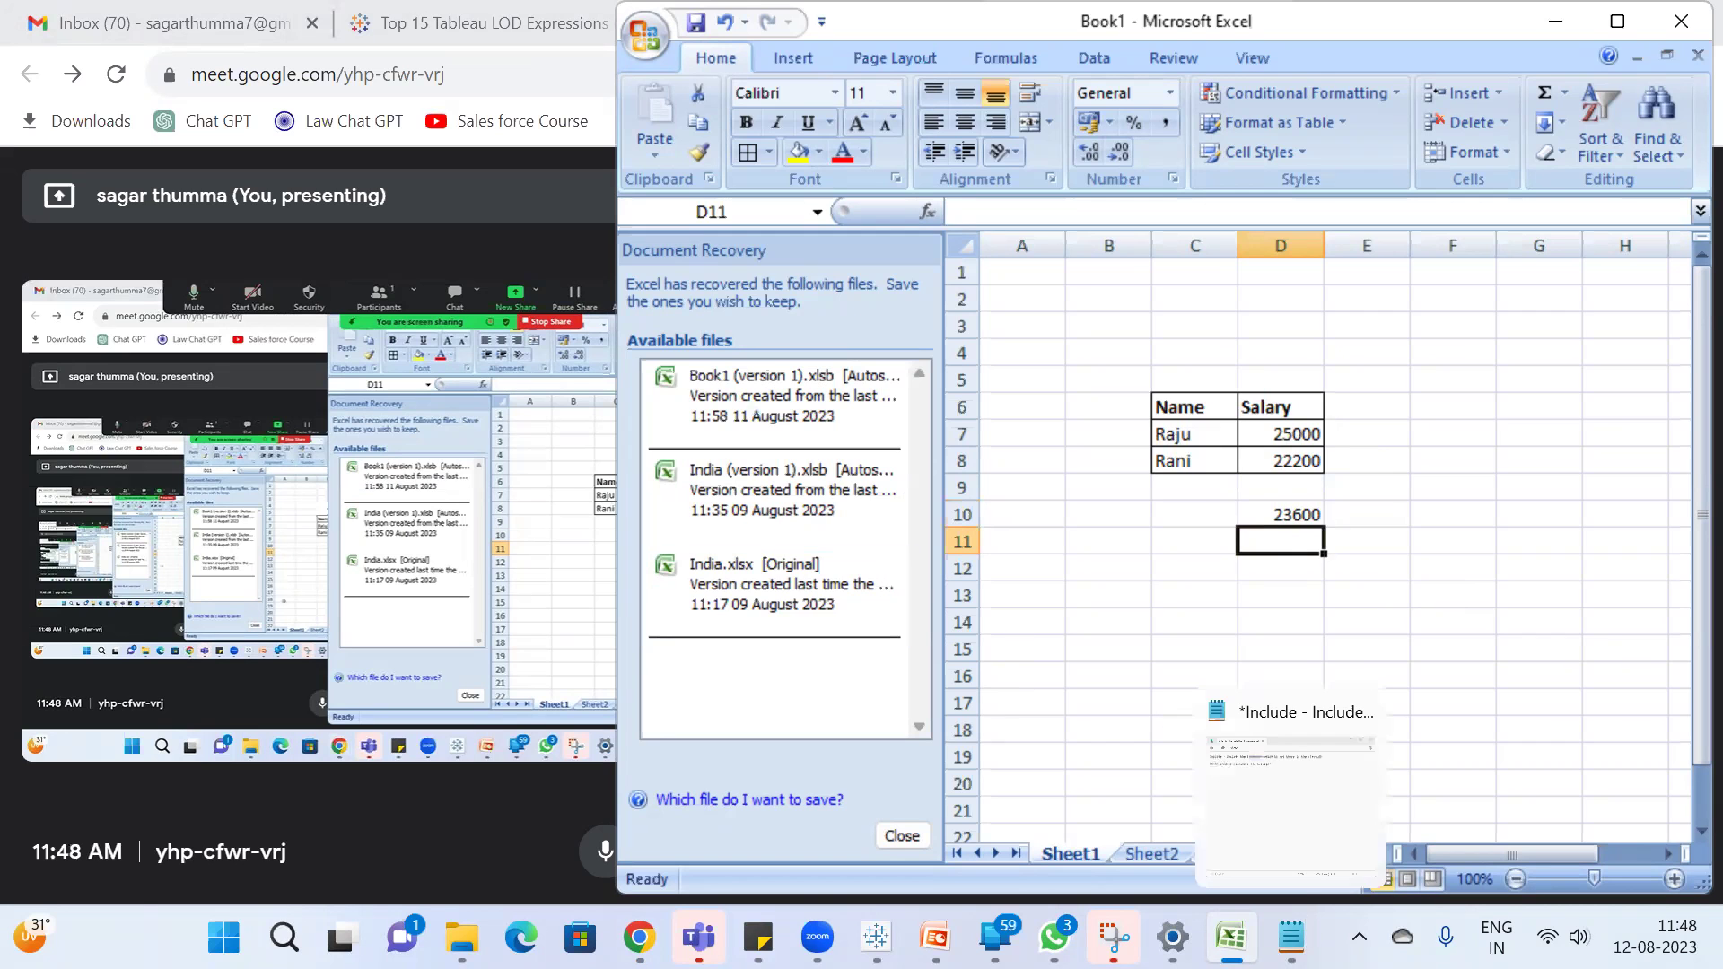
mouse_move(1114, 937)
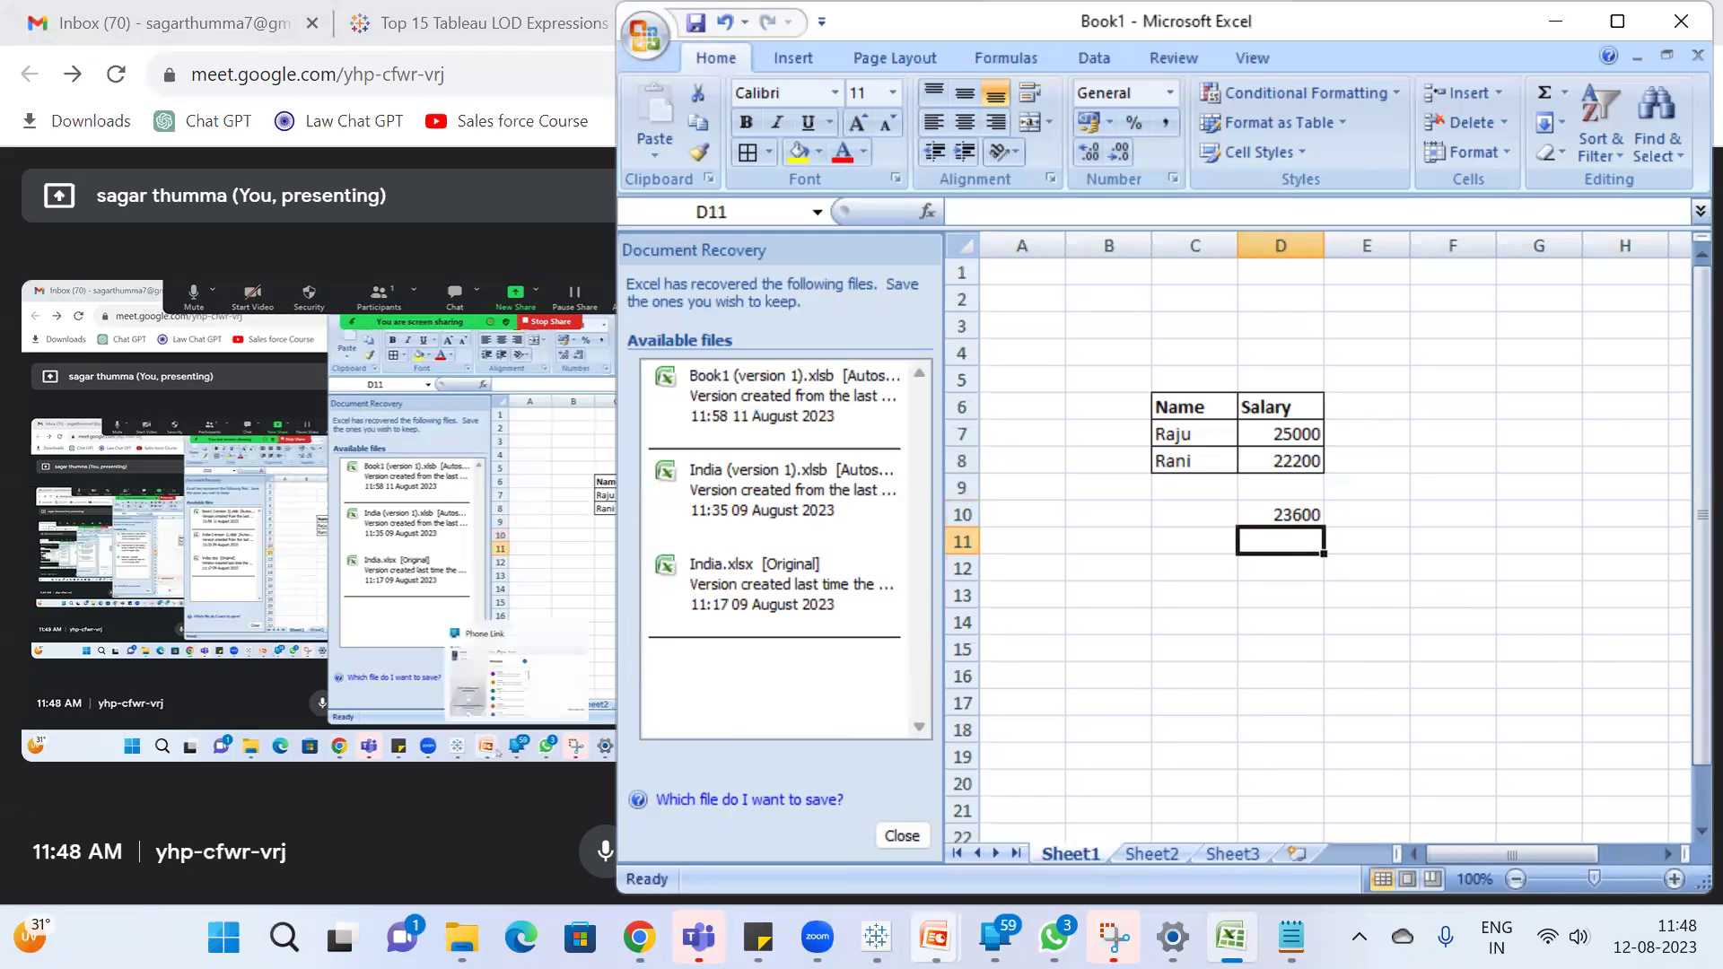
mouse_move(934, 937)
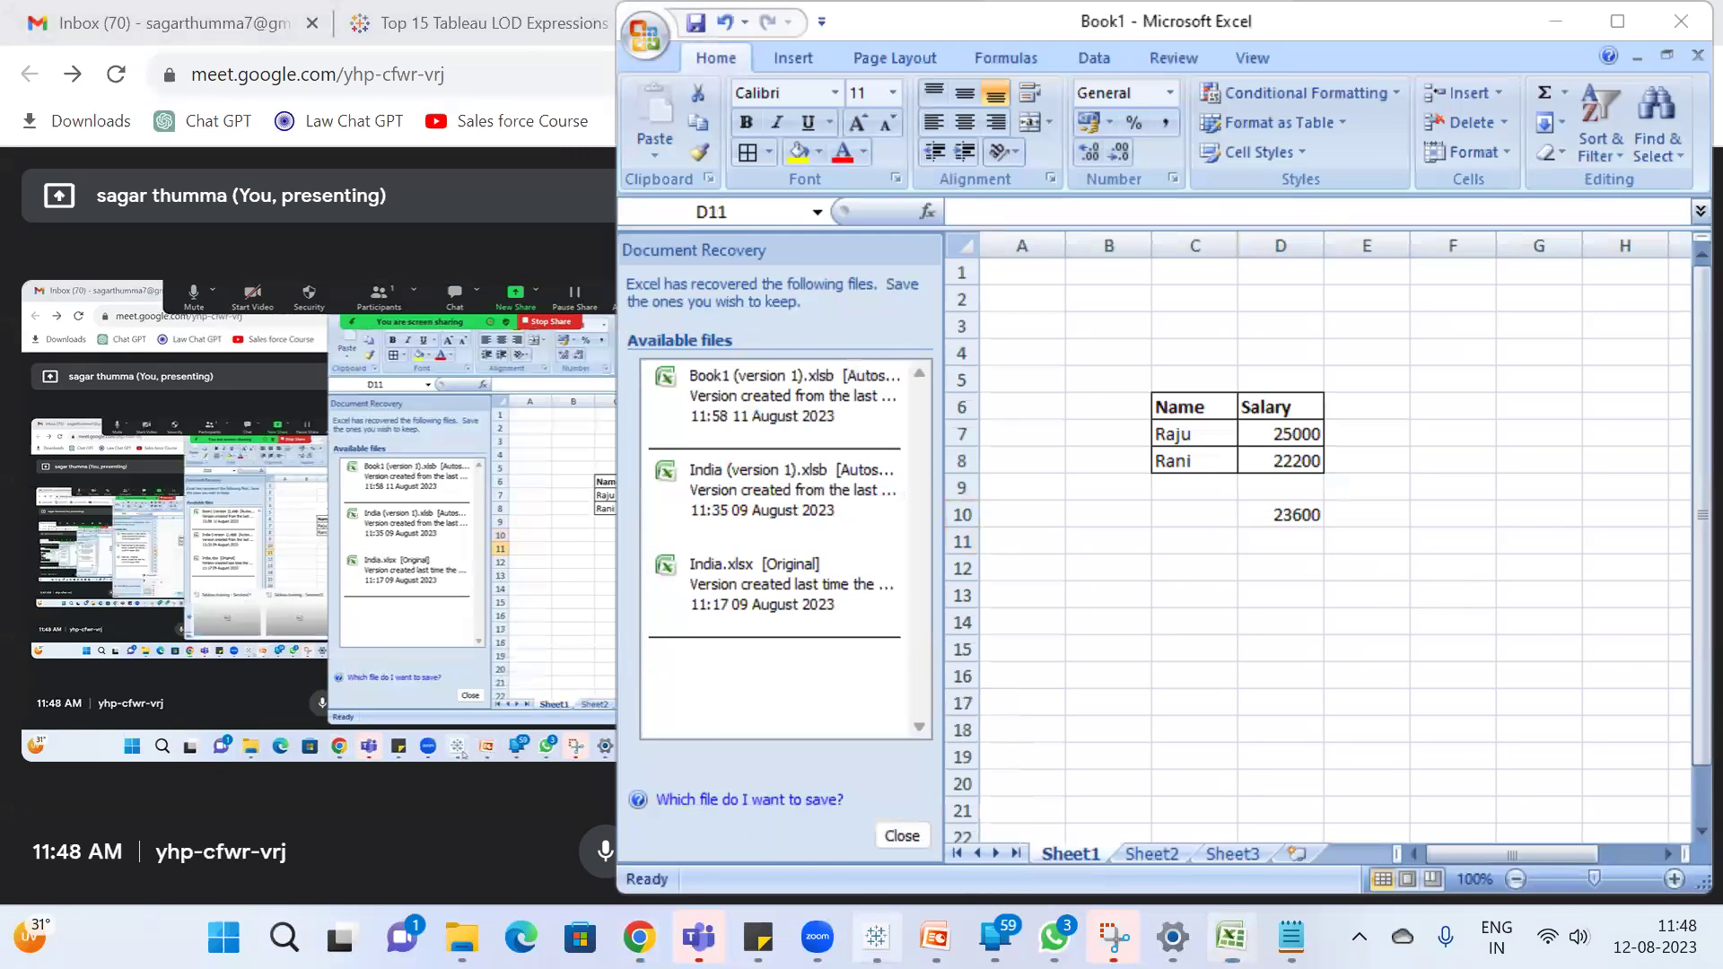
Switch to Tableau, view the Sample - Superstore data, and export the Orders table to Downloads as the CSV file Sample - Superstore_Orders1
left_click(876, 937)
mouse_move(887, 341)
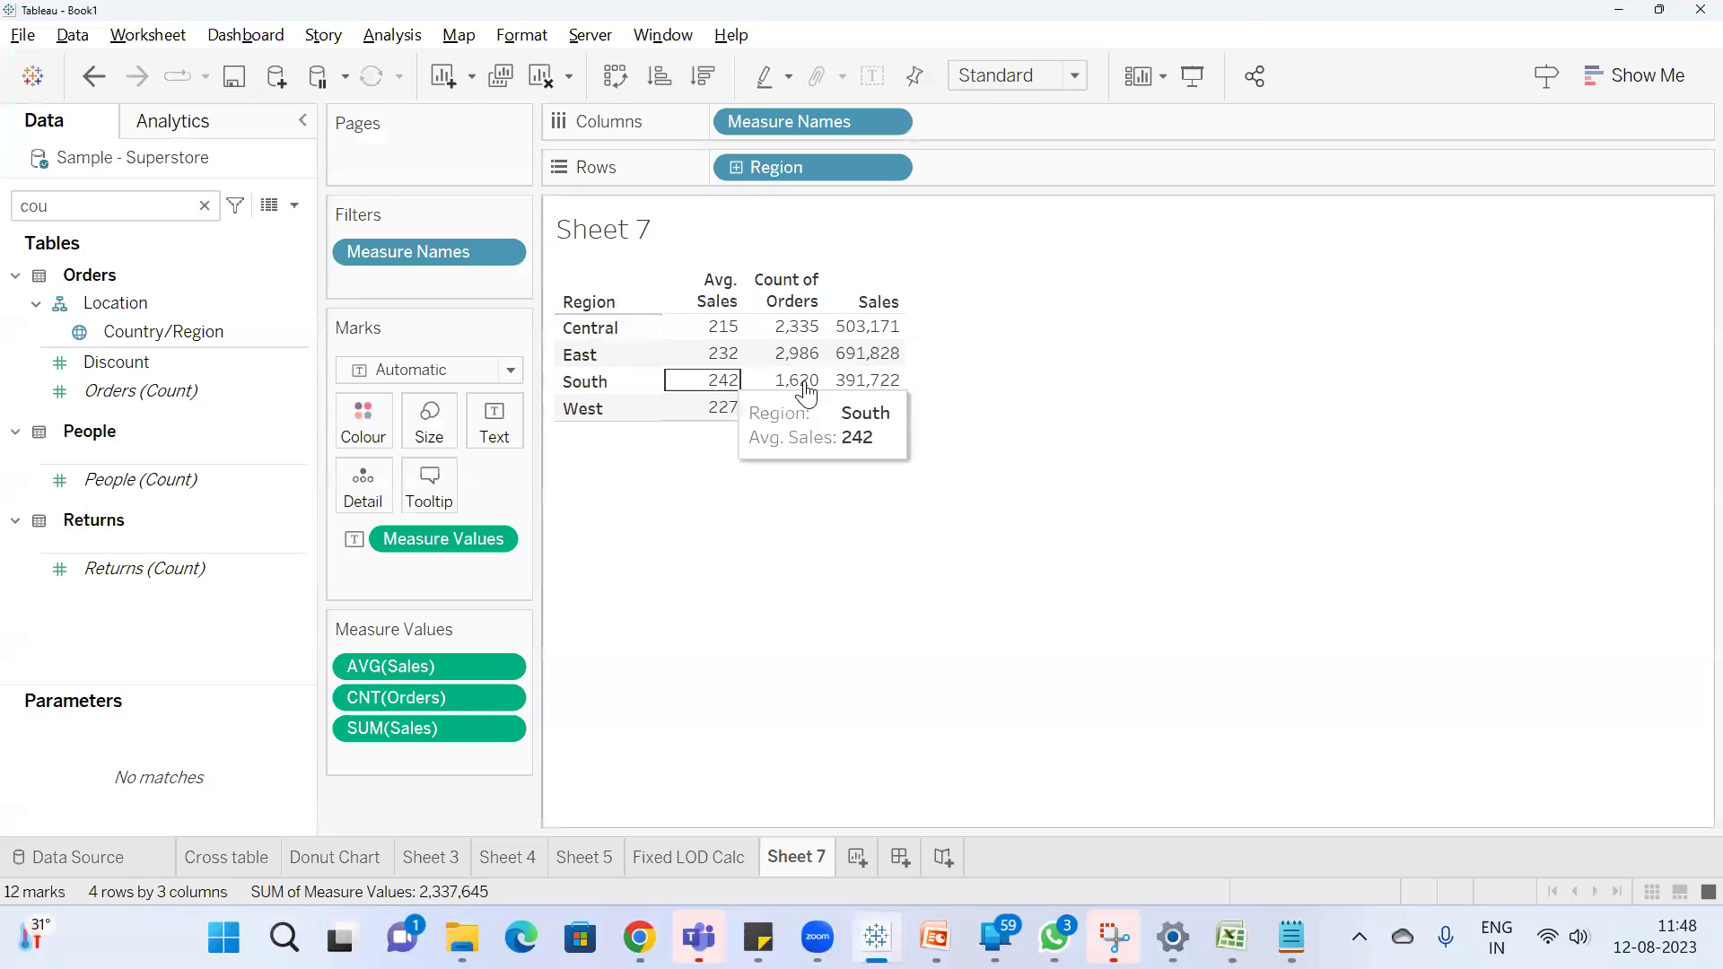
left_click(269, 206)
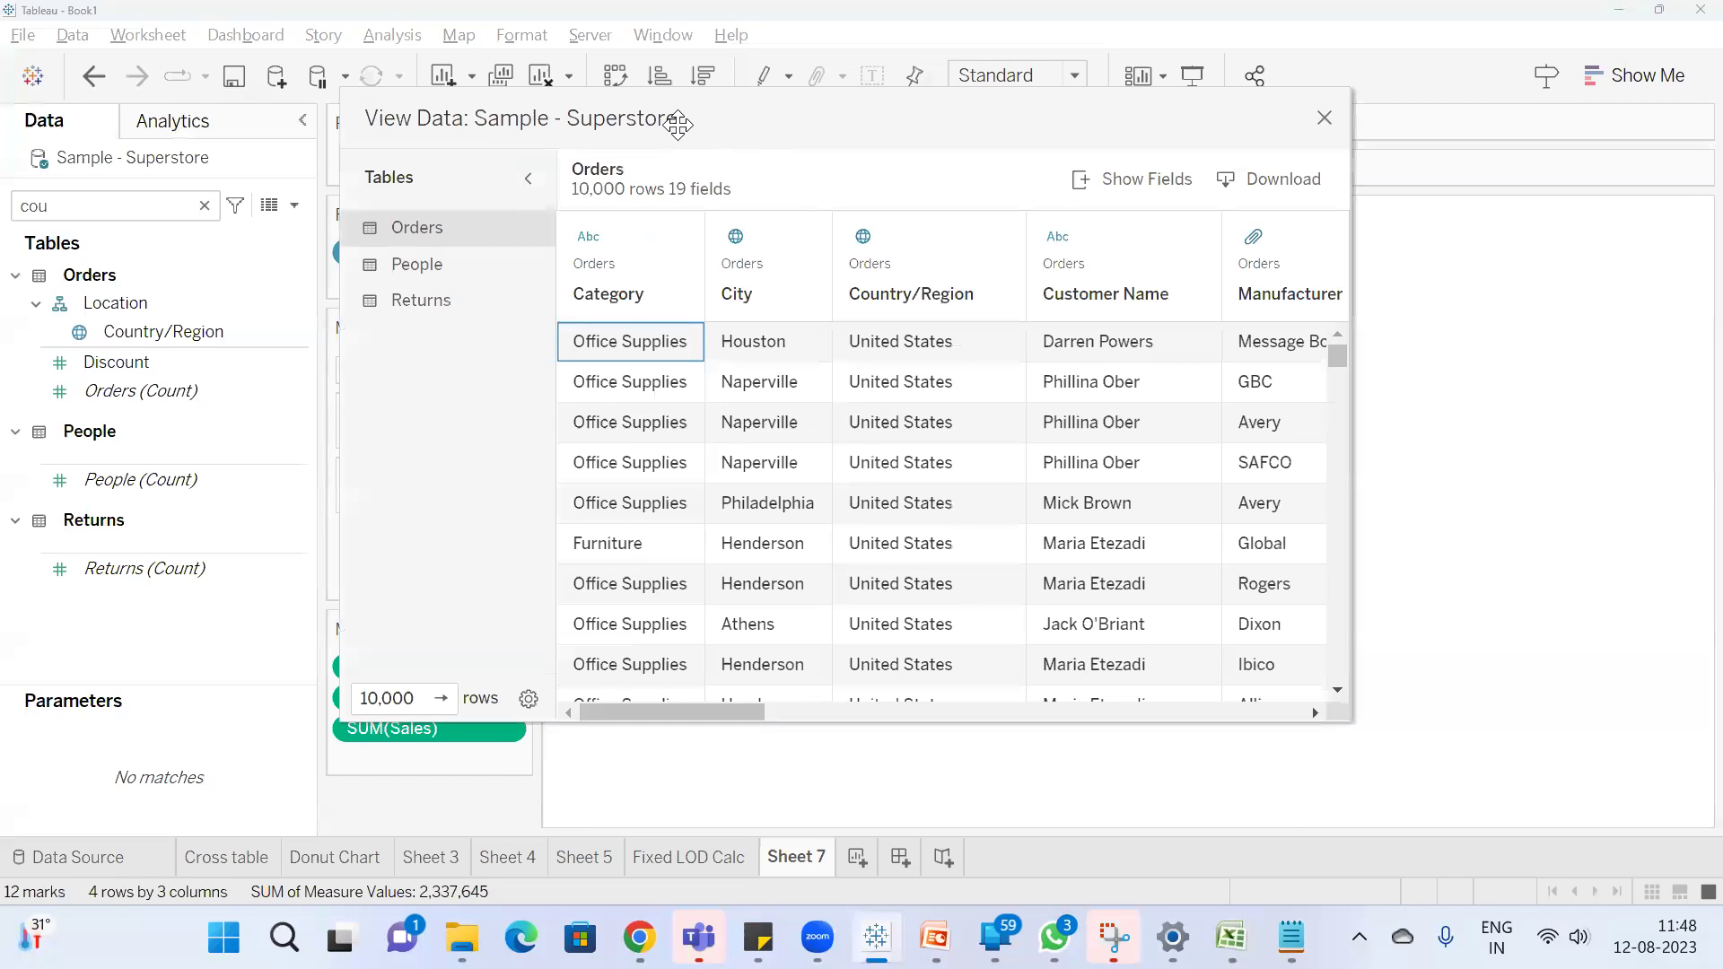
left_click_drag(669, 117, 600, 276)
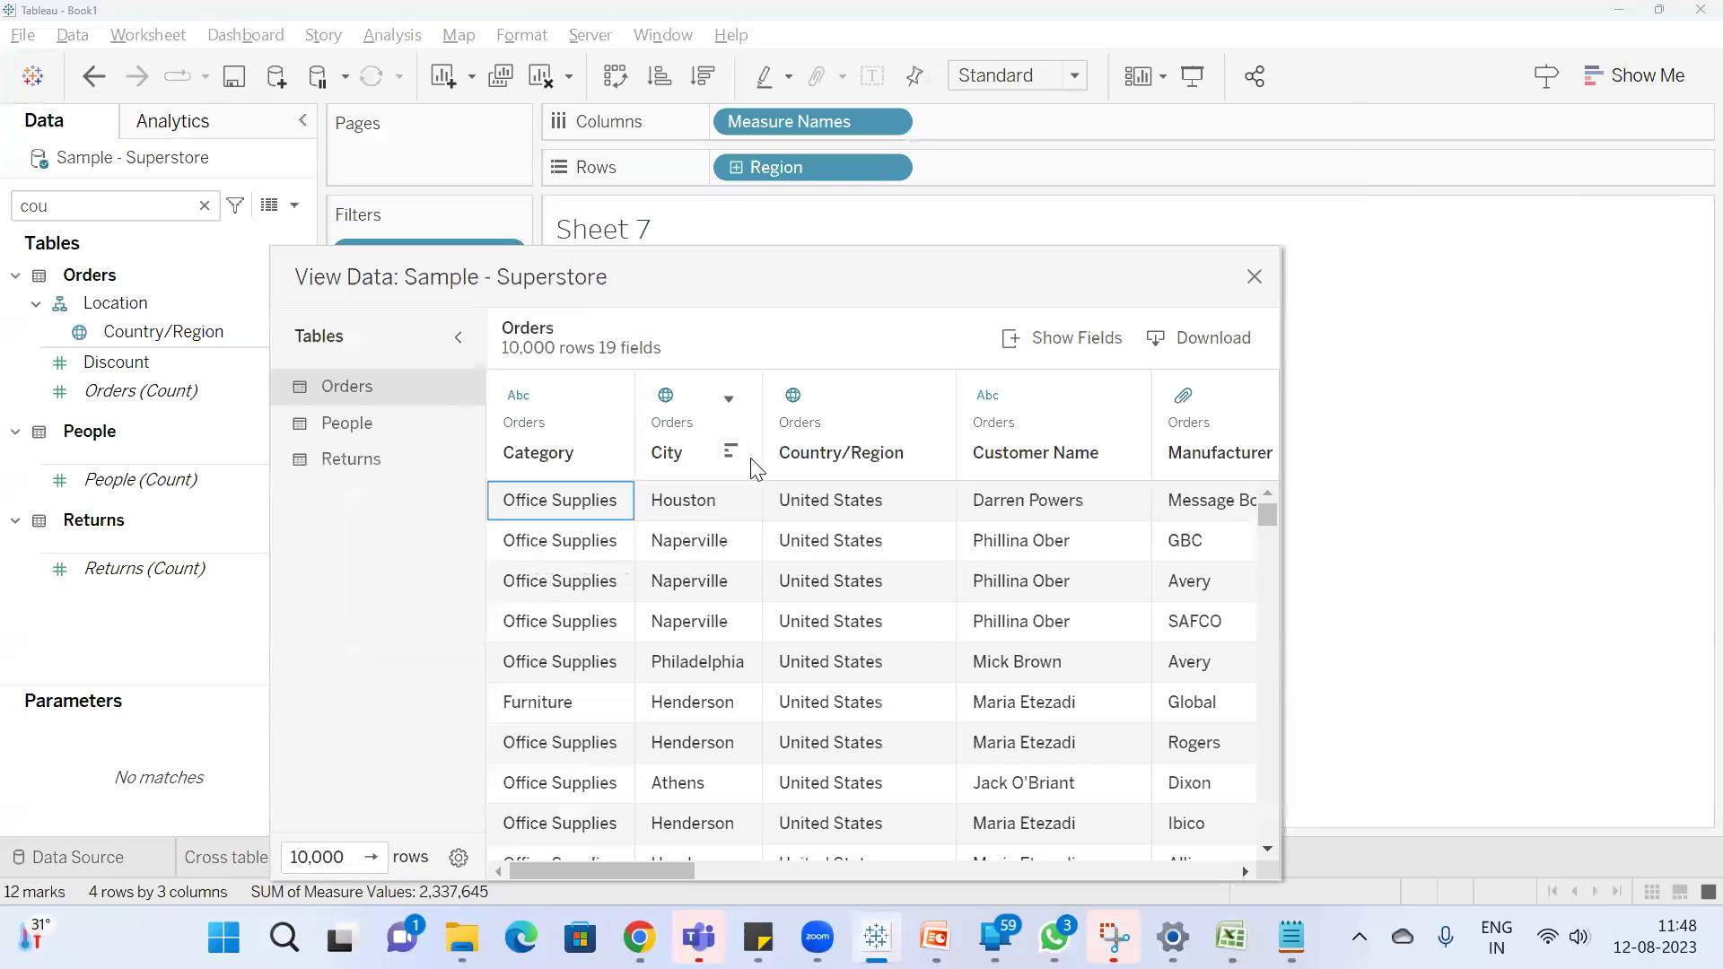
left_click(1179, 346)
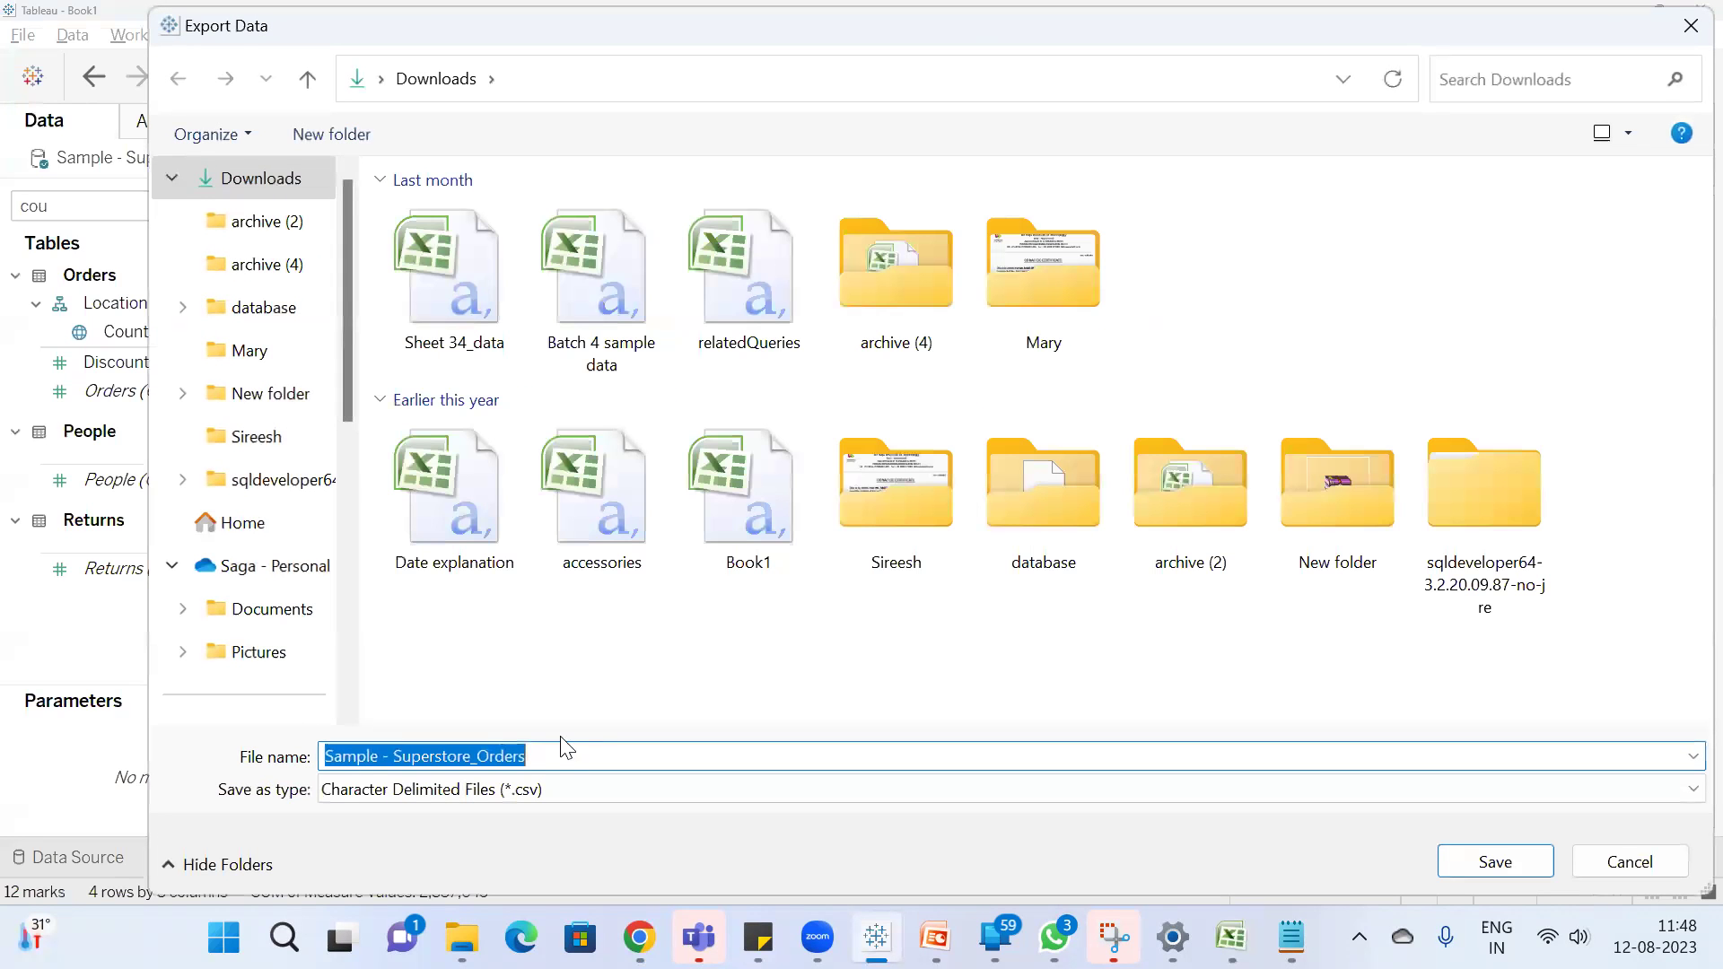
left_click(534, 754)
type("1")
left_click(1494, 863)
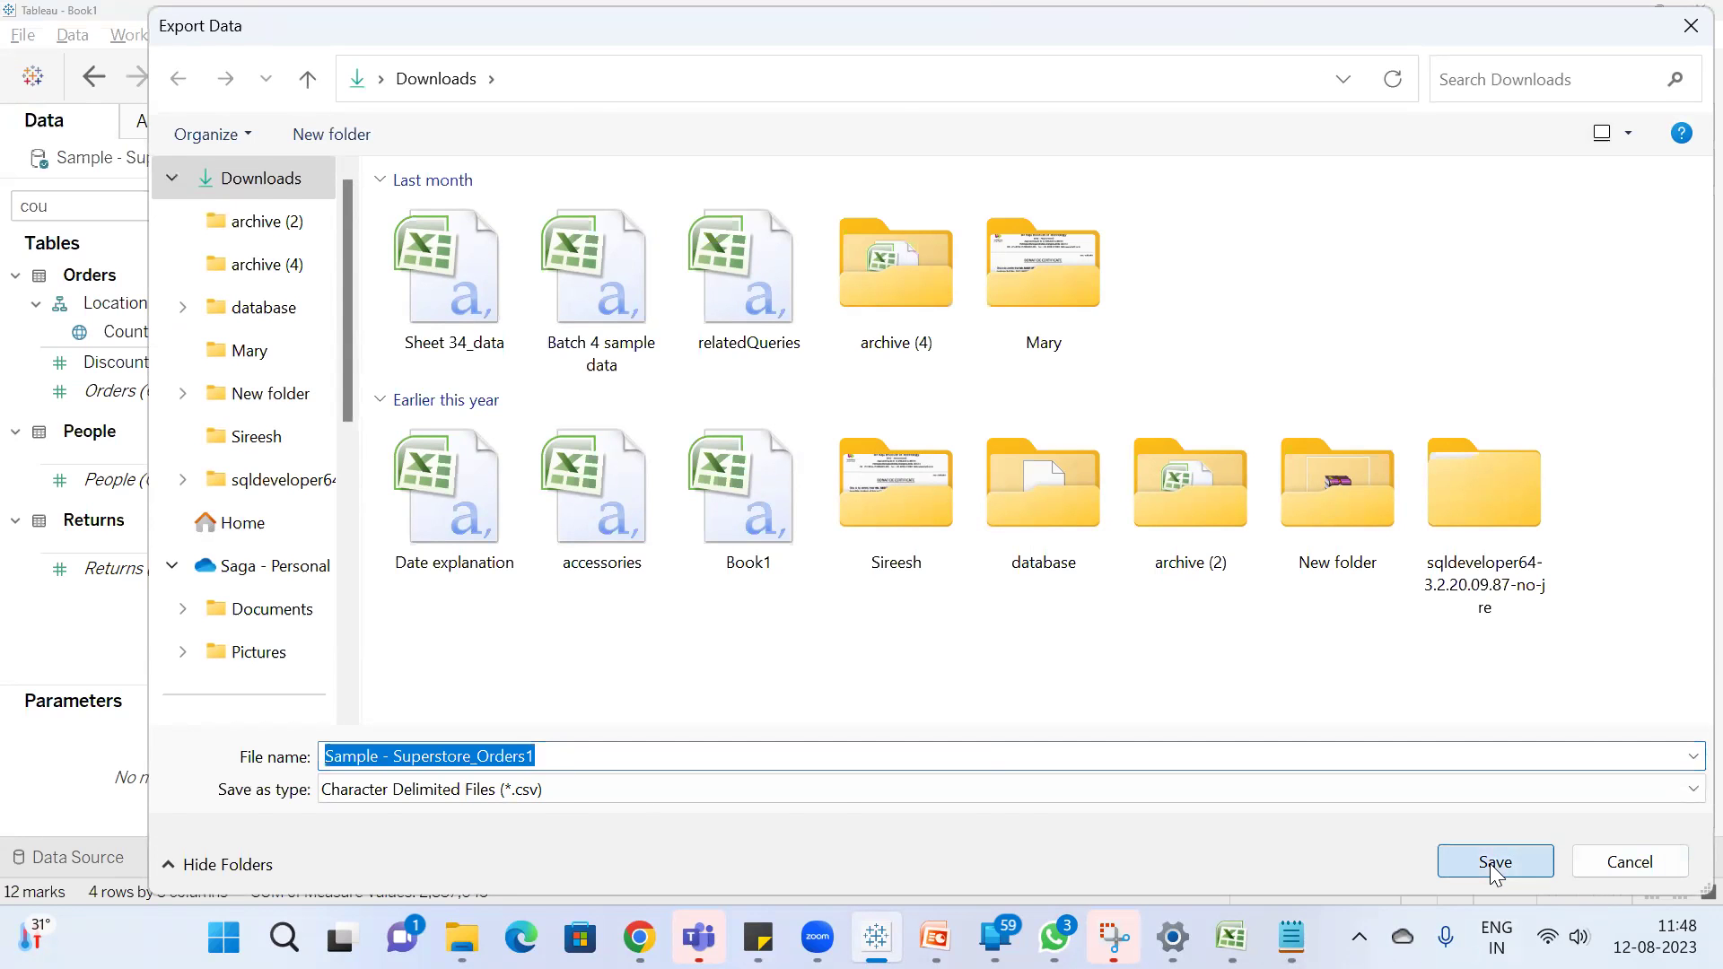
Browse to the Downloads folder in File Explorer and open the exported Sample - Superstore_Orders1 file in Excel
mouse_move(462, 938)
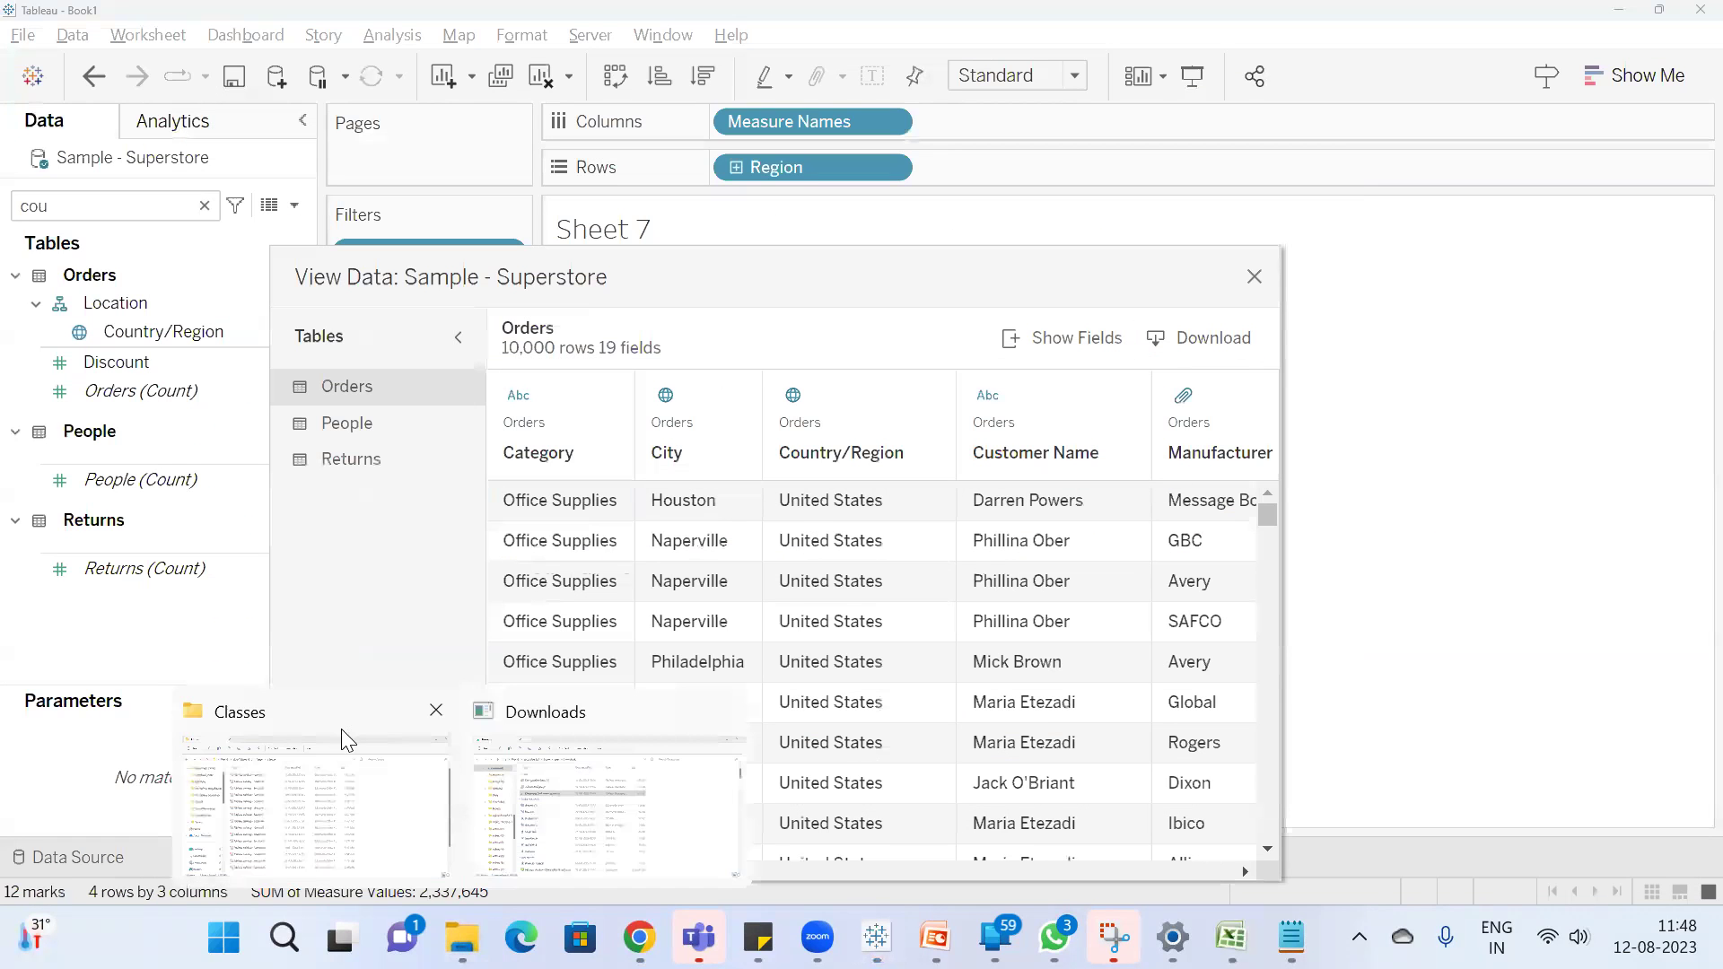
left_click(262, 779)
scroll(175, 263, "up", 2)
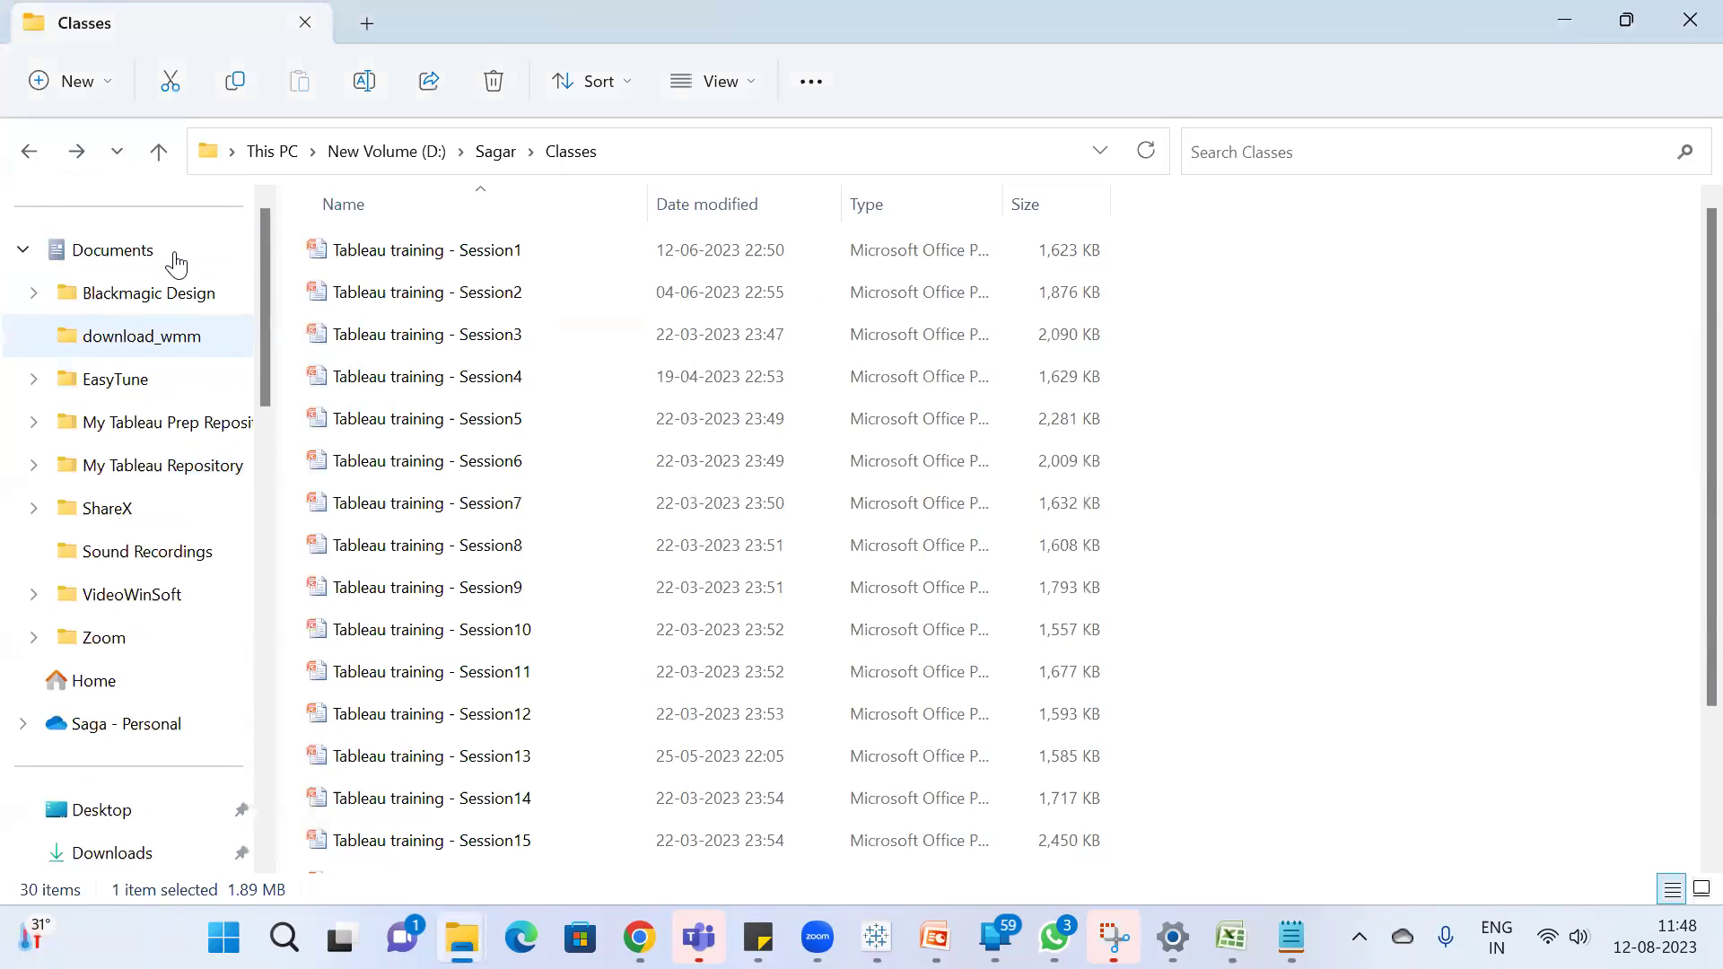
scroll(126, 426, "down", 3)
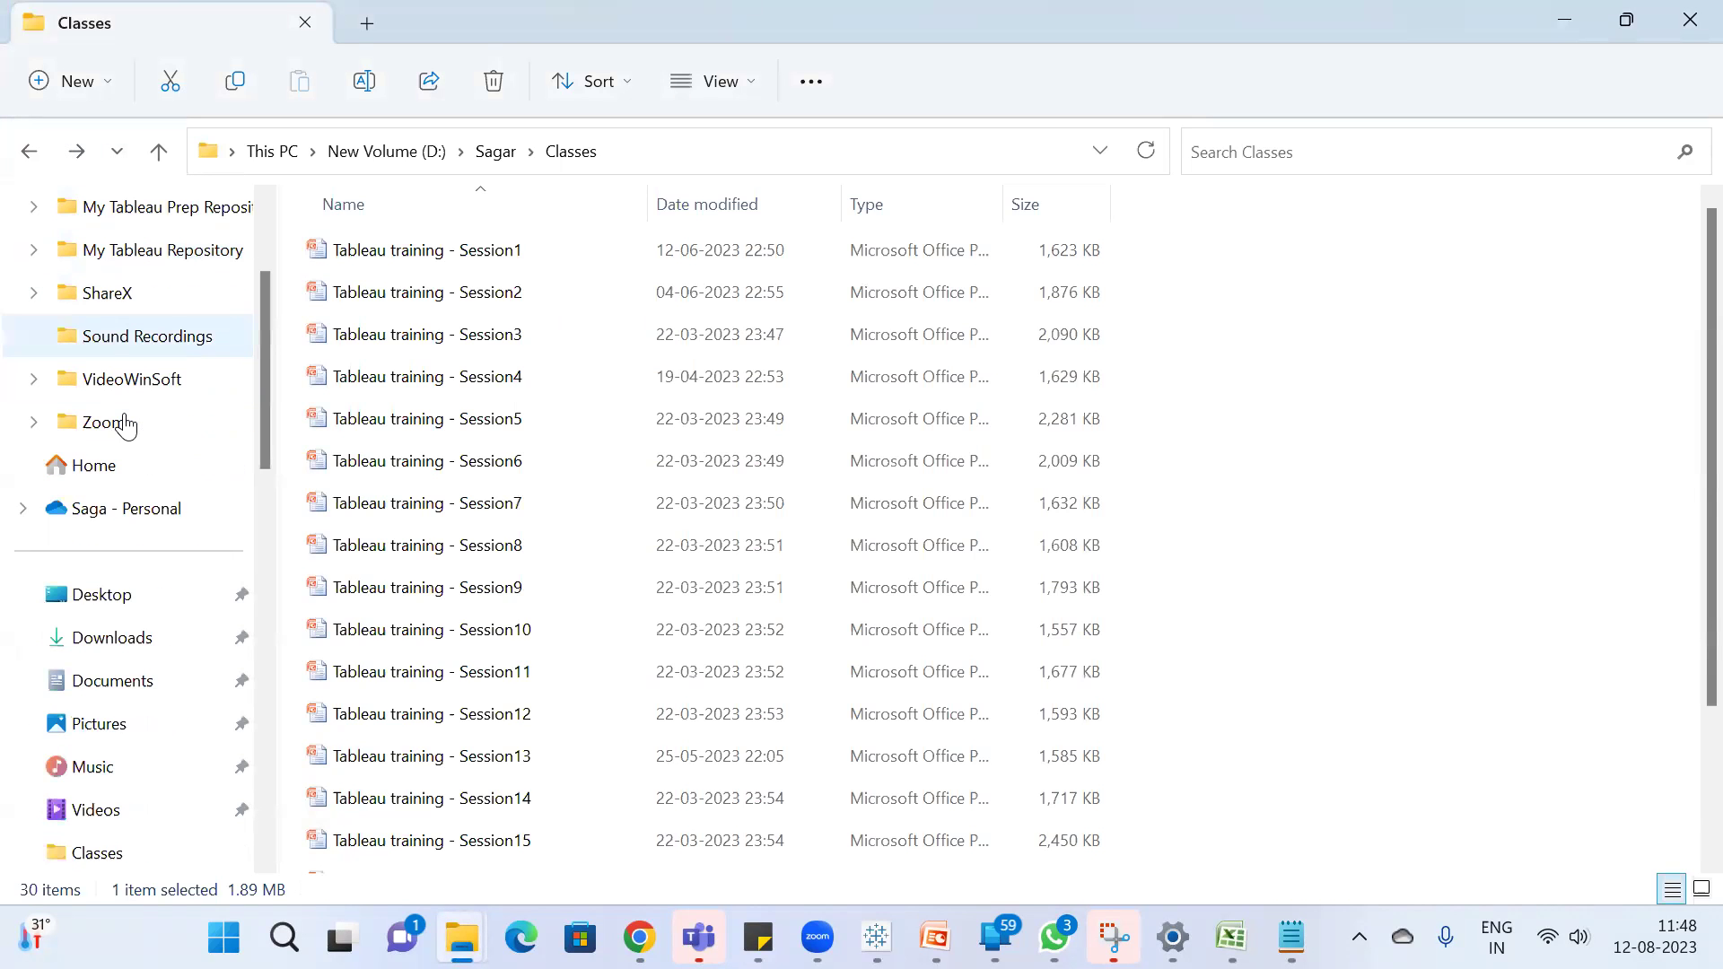
left_click(144, 648)
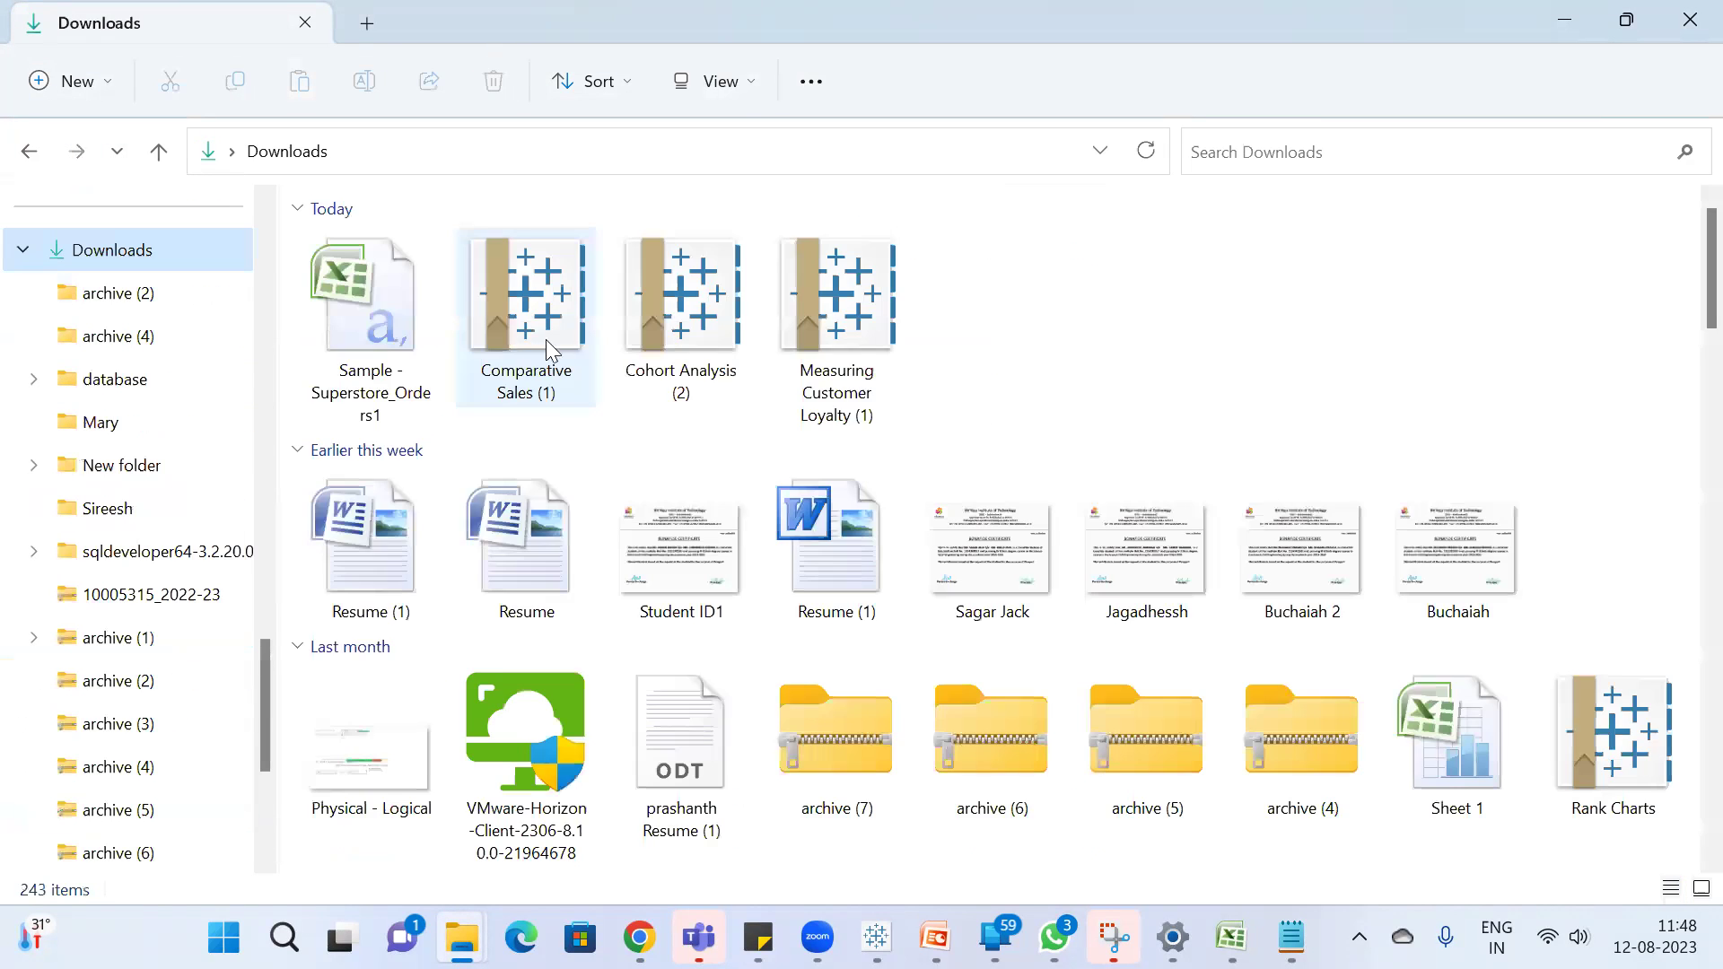
double_click(380, 357)
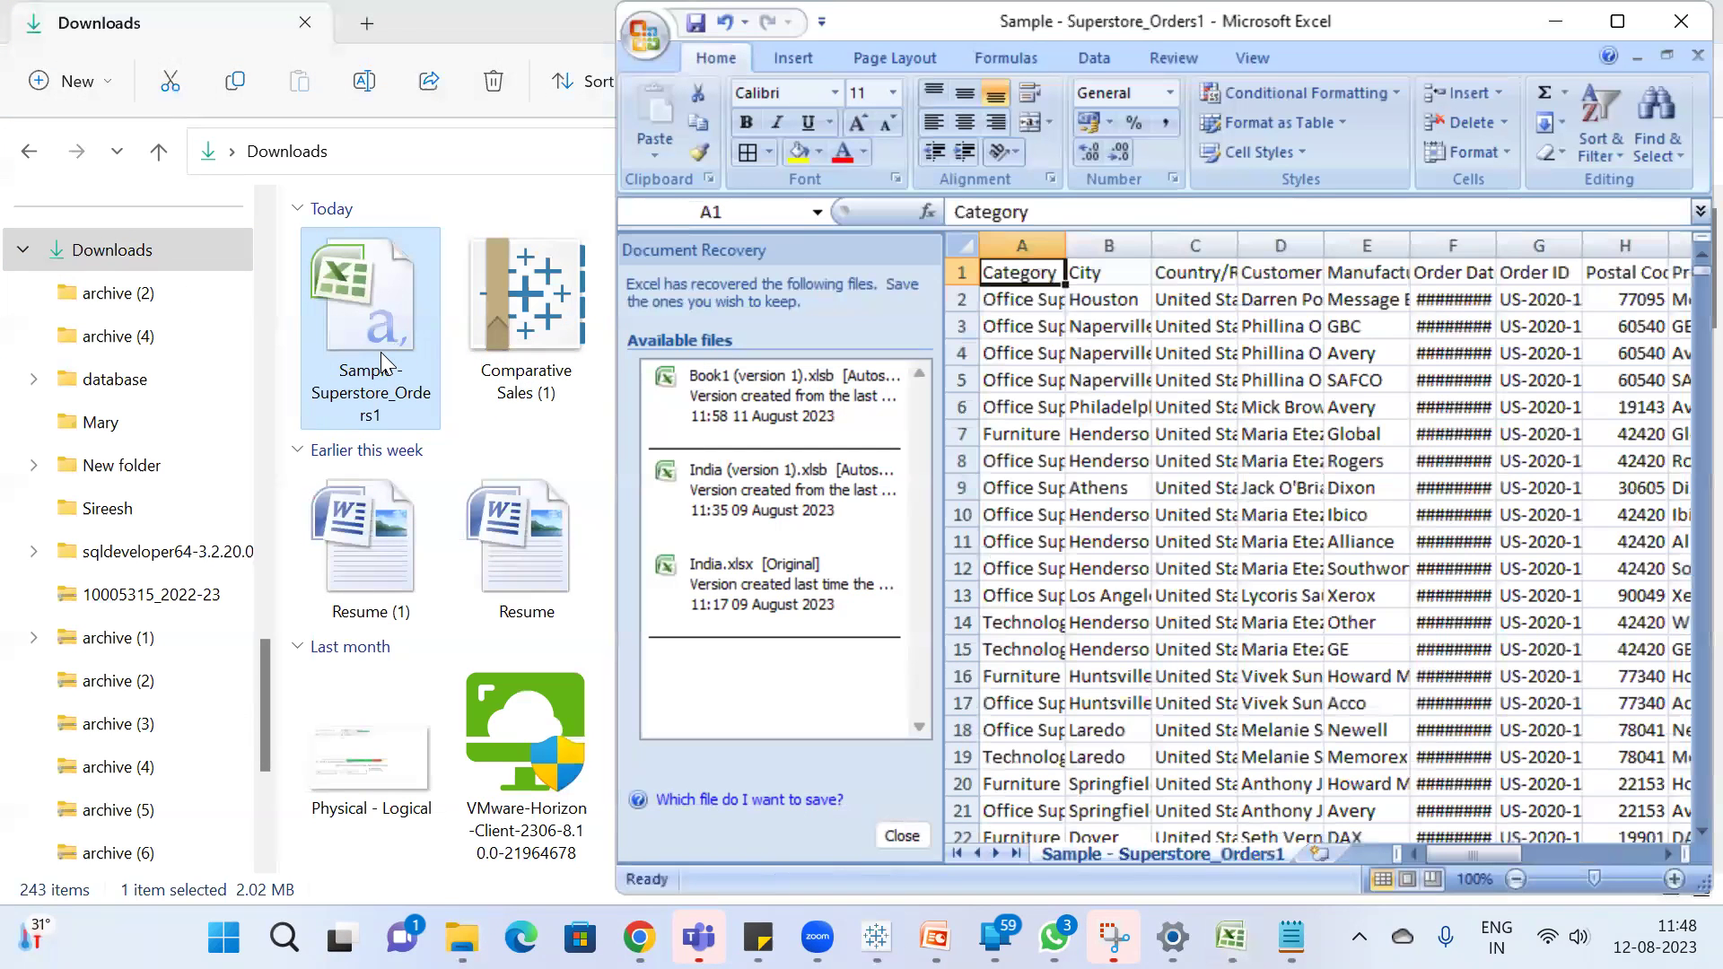
Maximize the workbook window and close the Document Recovery pane
left_click(1617, 21)
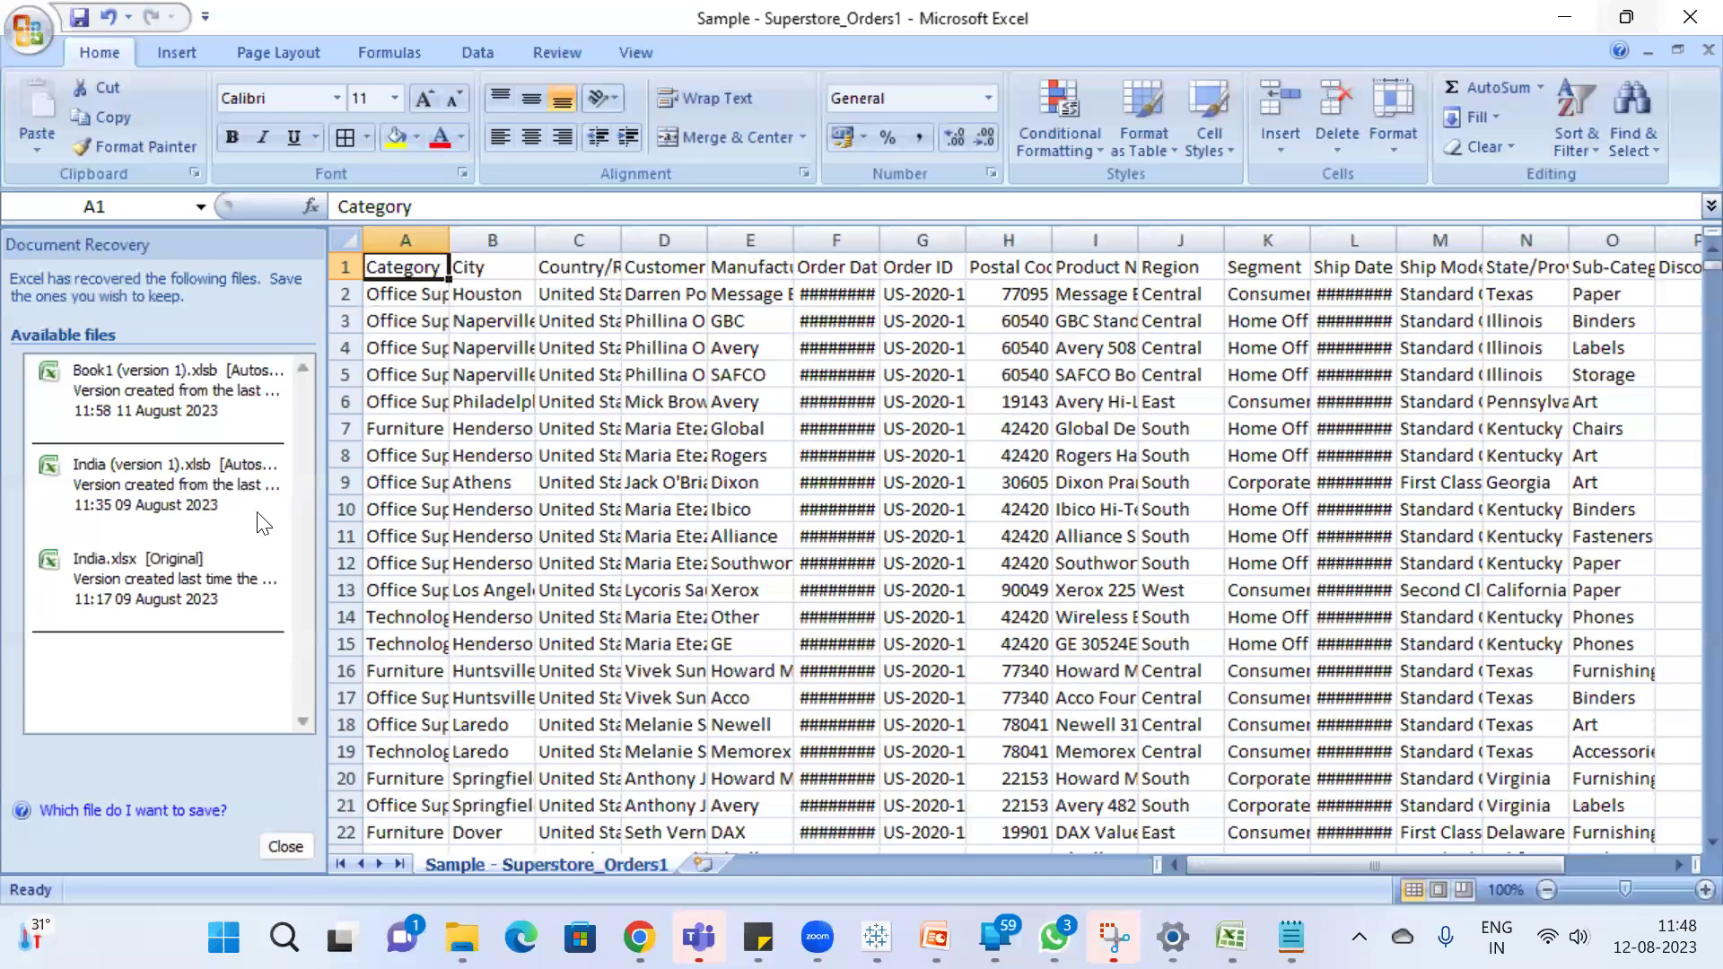
left_click(286, 847)
left_click(634, 409)
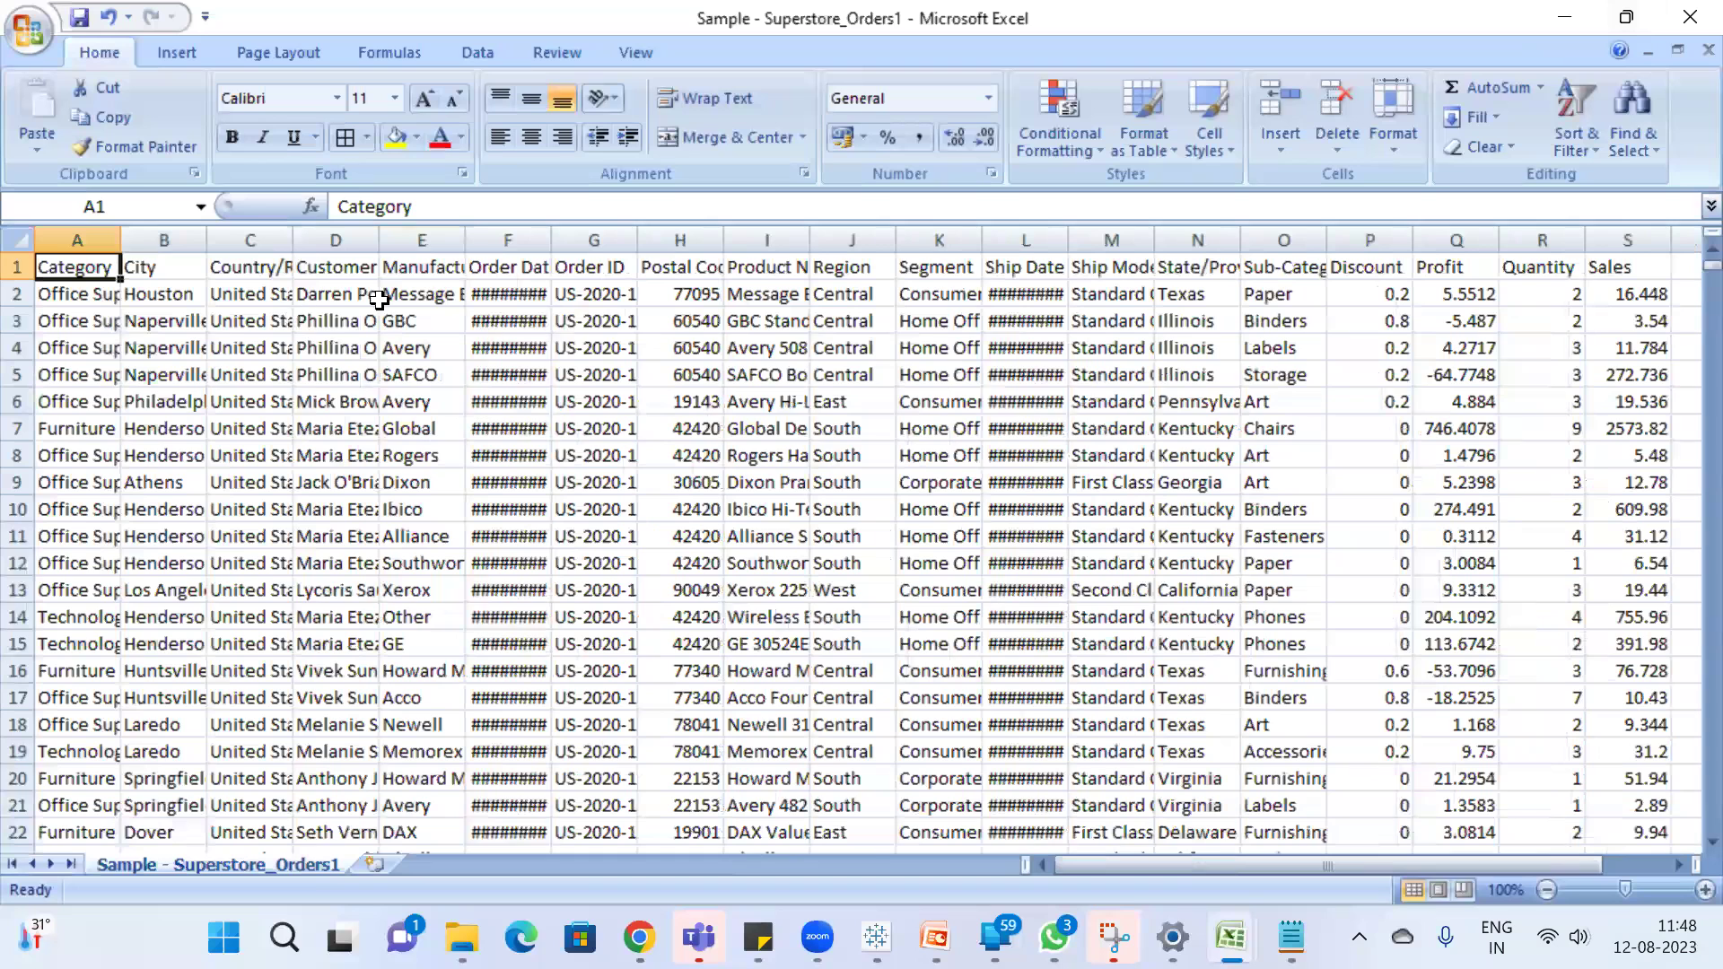
Turn on filters for the header row and filter the Region column to Central only
left_click(795, 272)
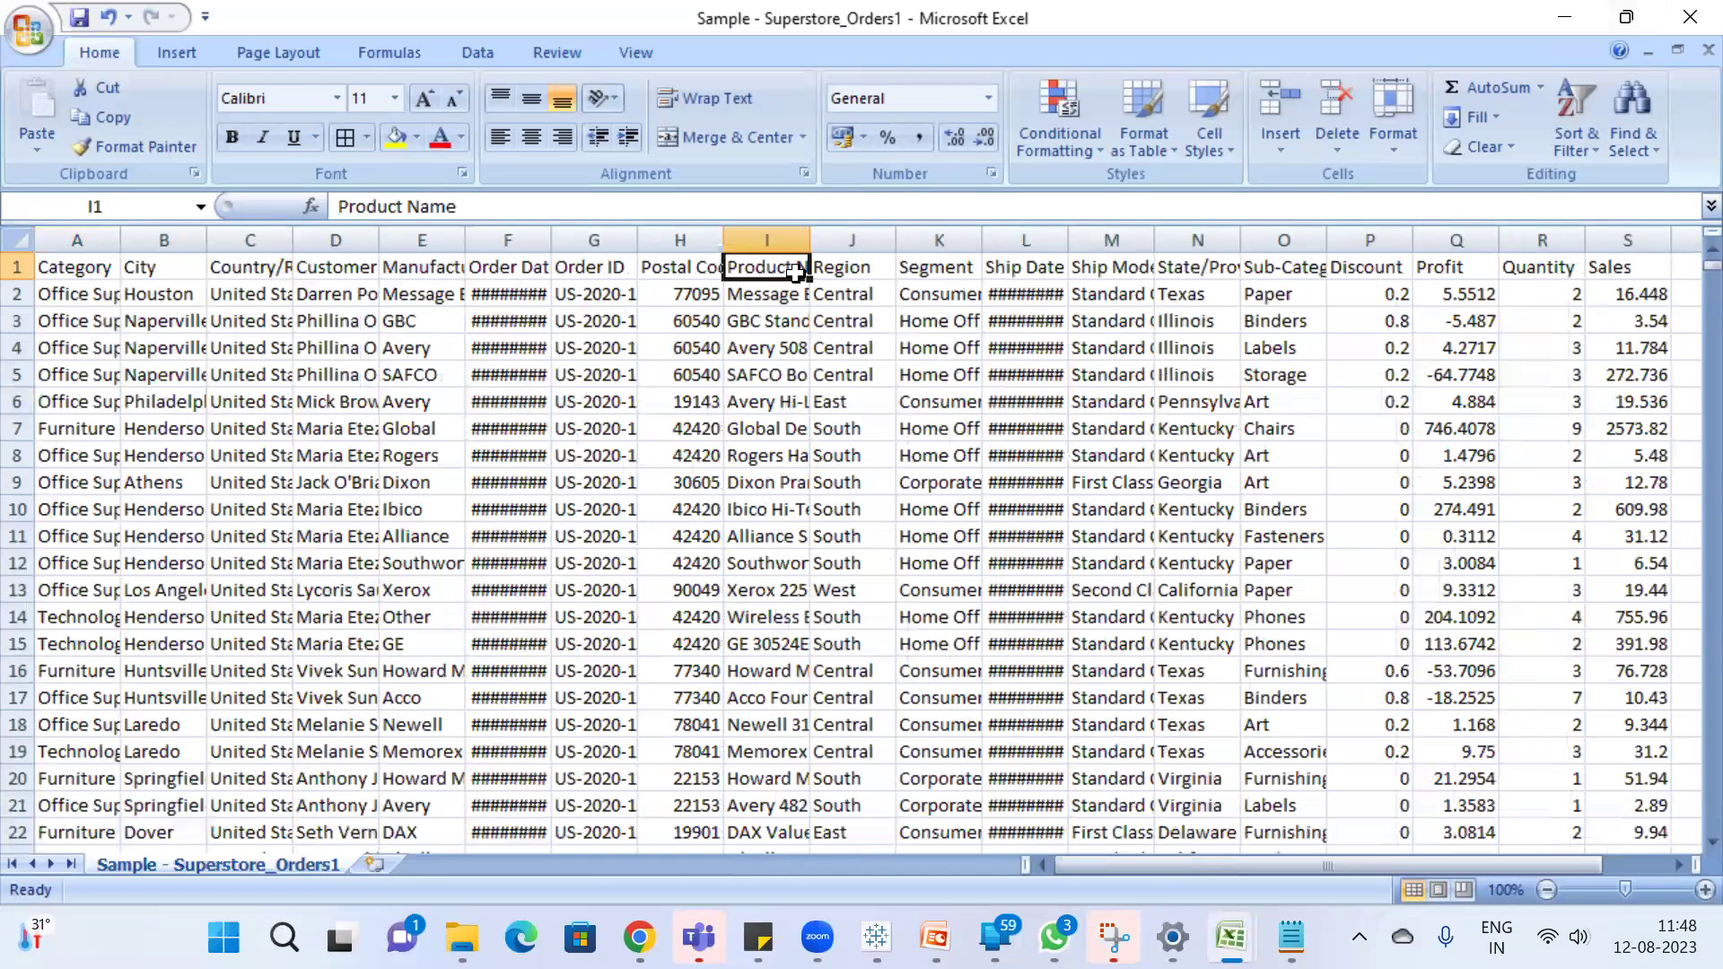
key("ctrl+shift+l")
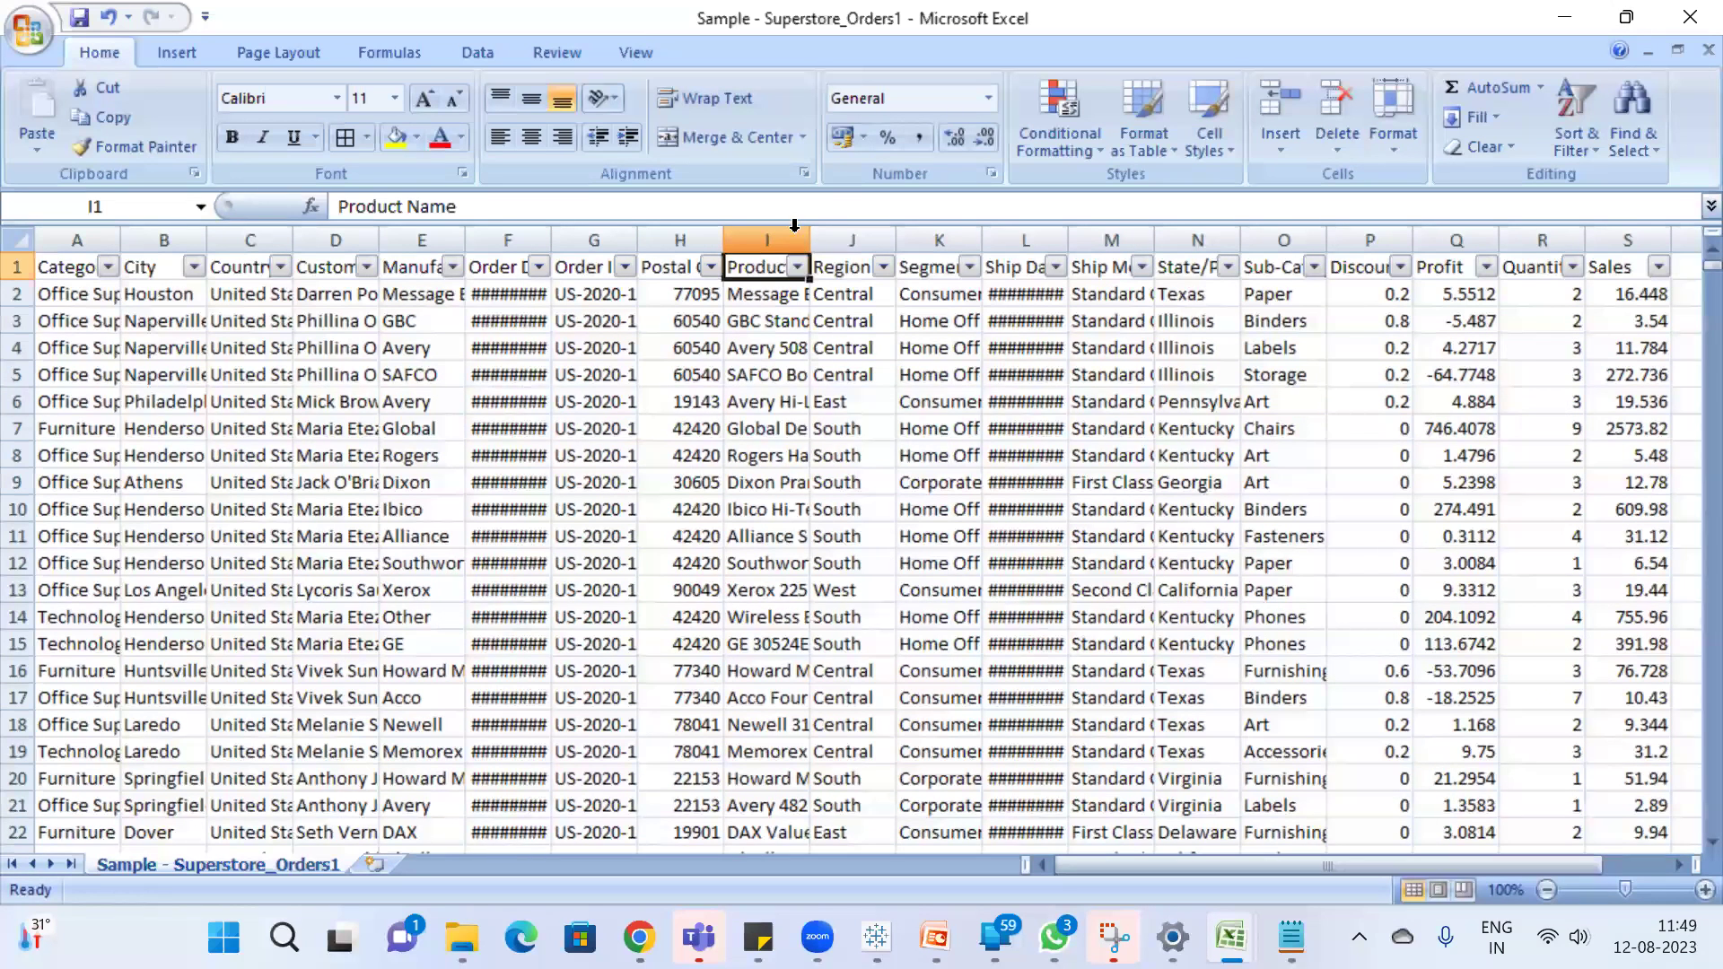
key("ctrl+Home")
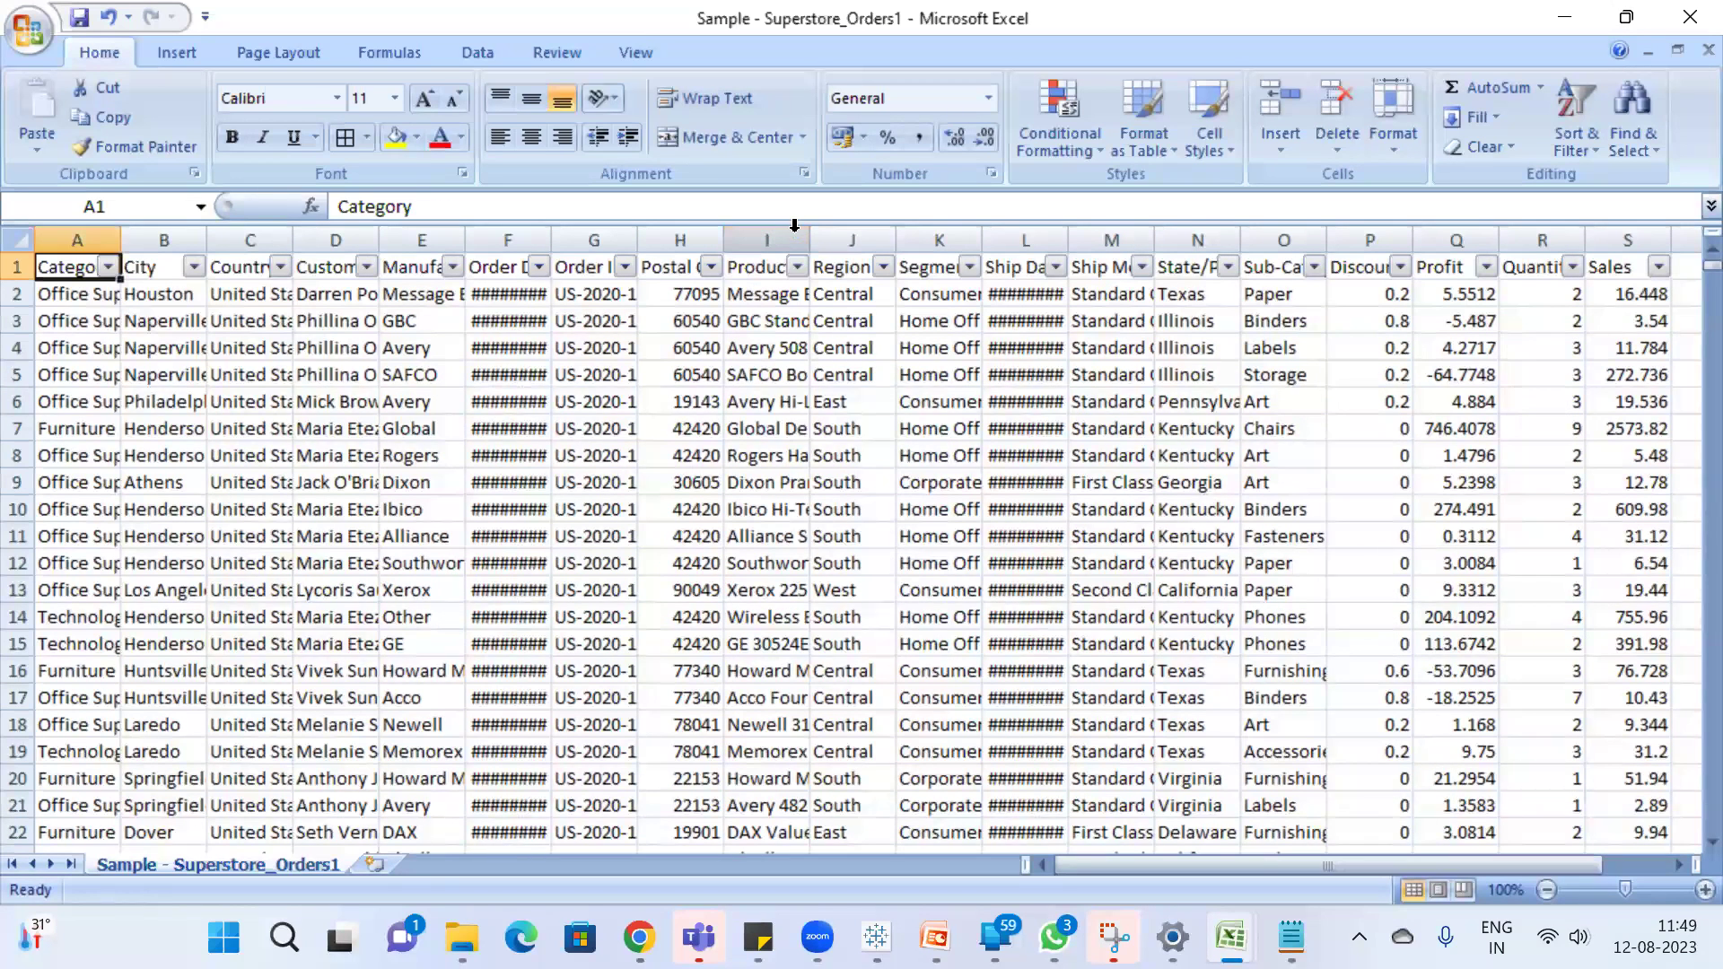
left_click(884, 266)
left_click(669, 478)
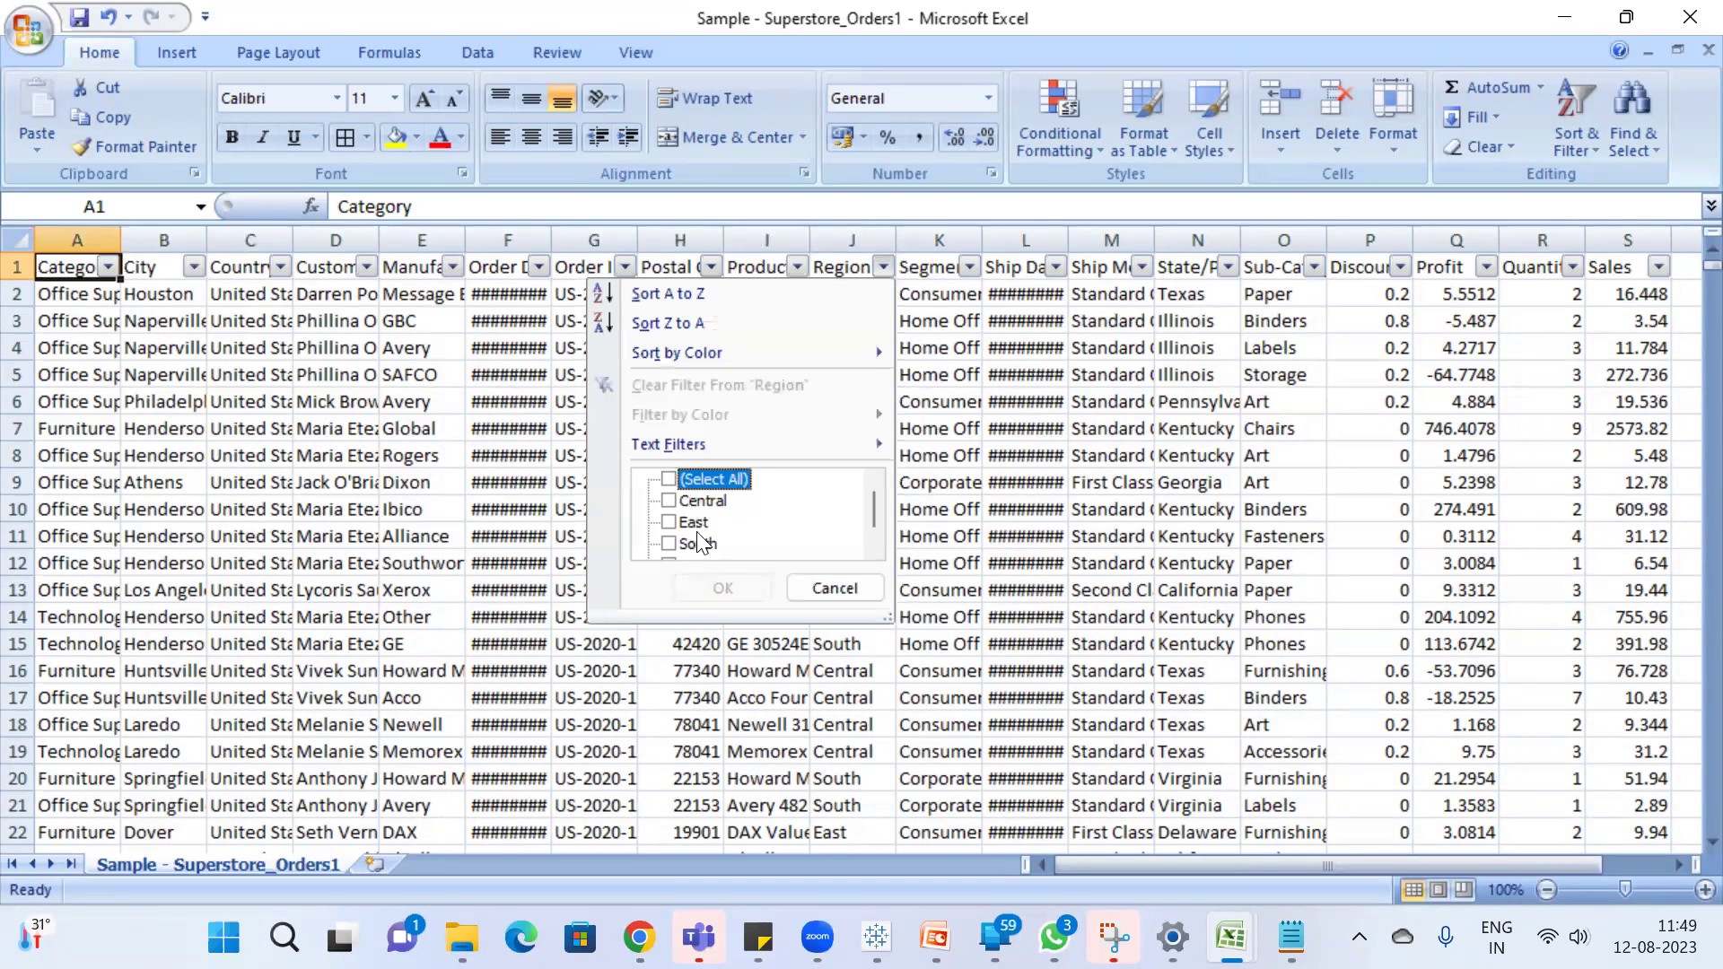
key("Down")
key("space")
key("Return")
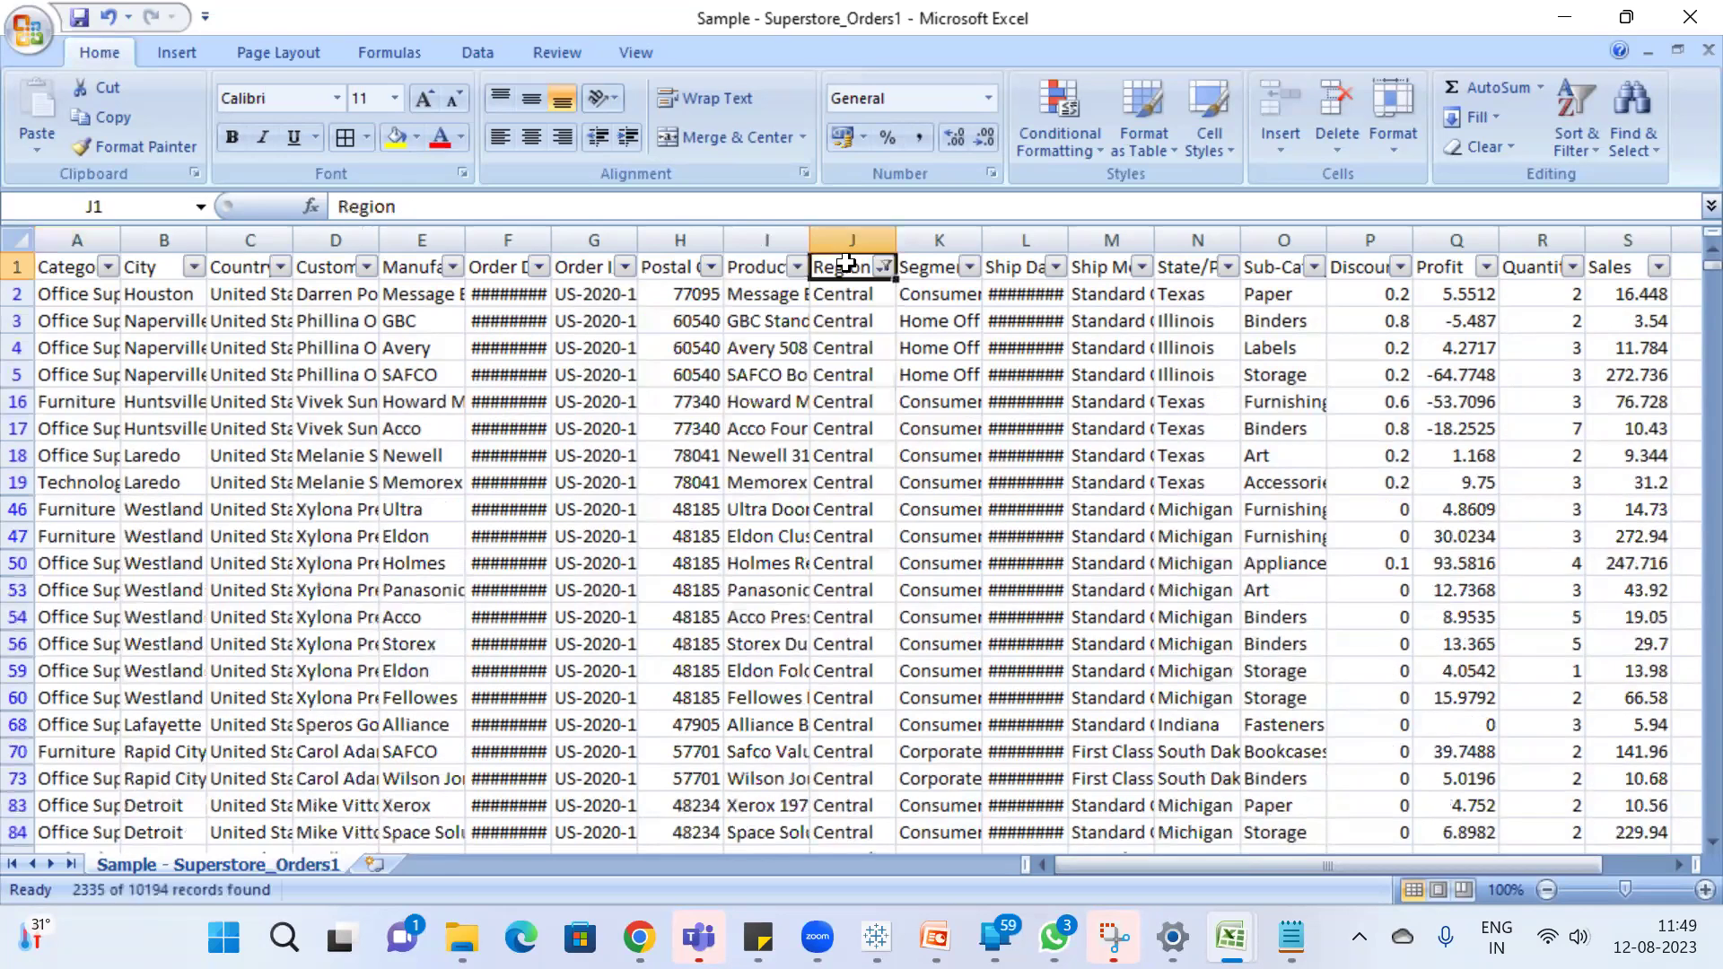
Select all Sales values of the Central rows, excluding the header, to read their average, count and sum
left_click(1633, 235)
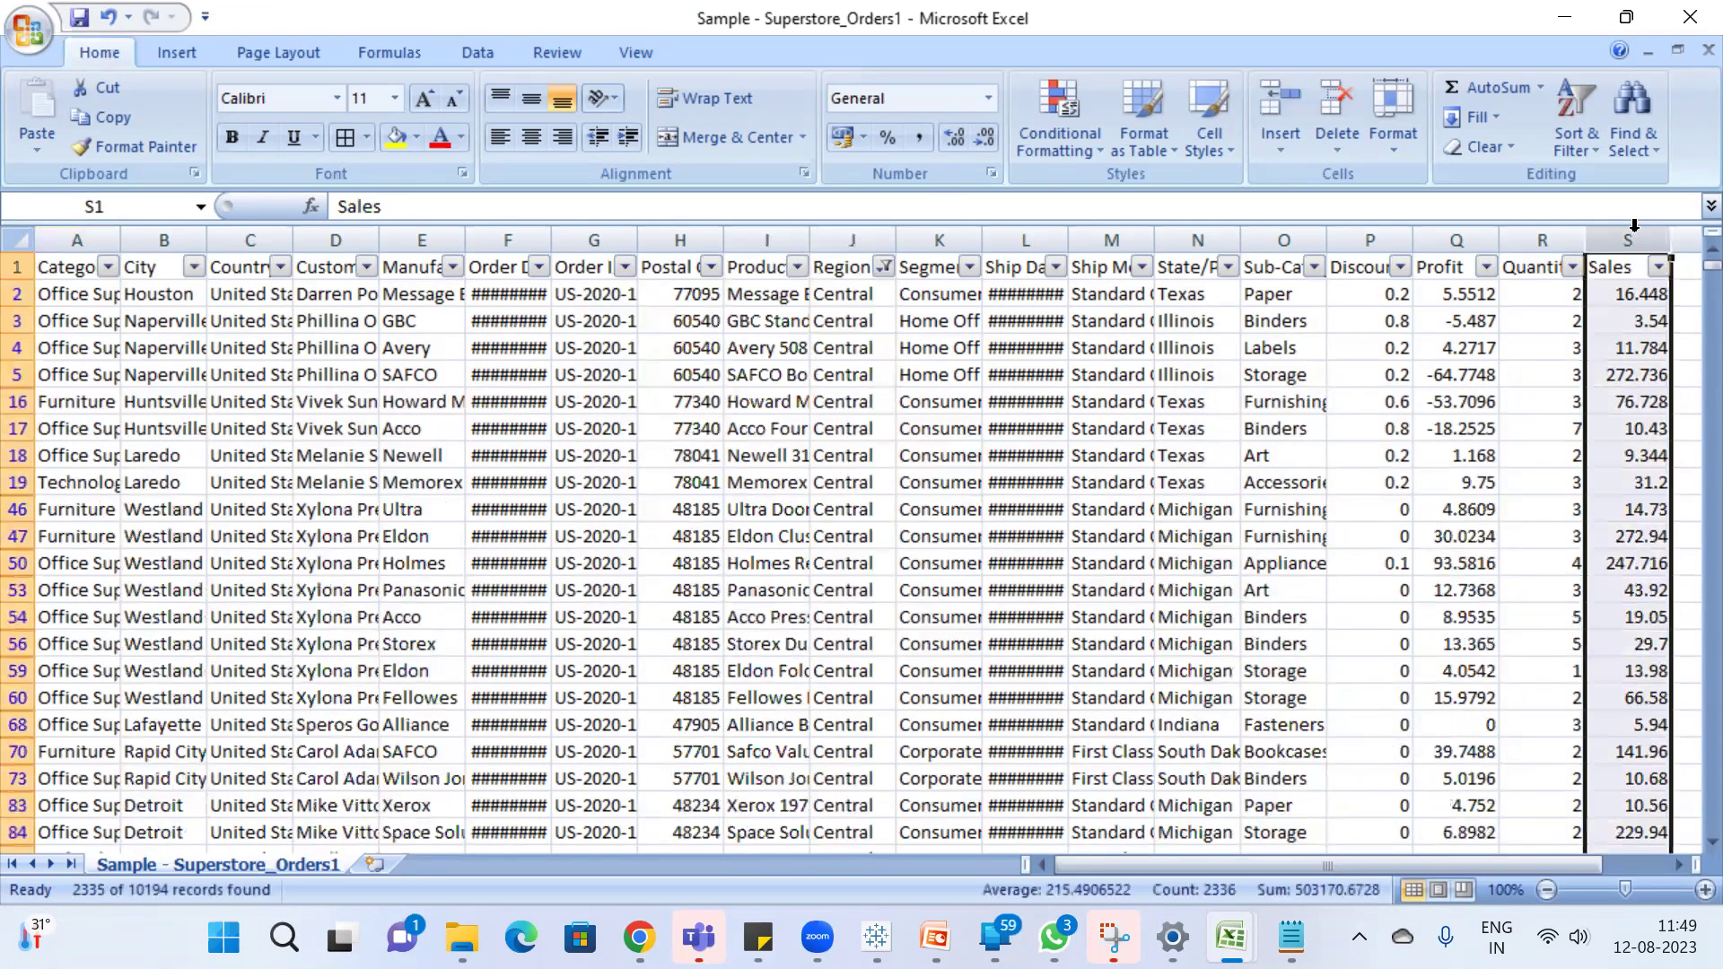
left_click(1602, 268)
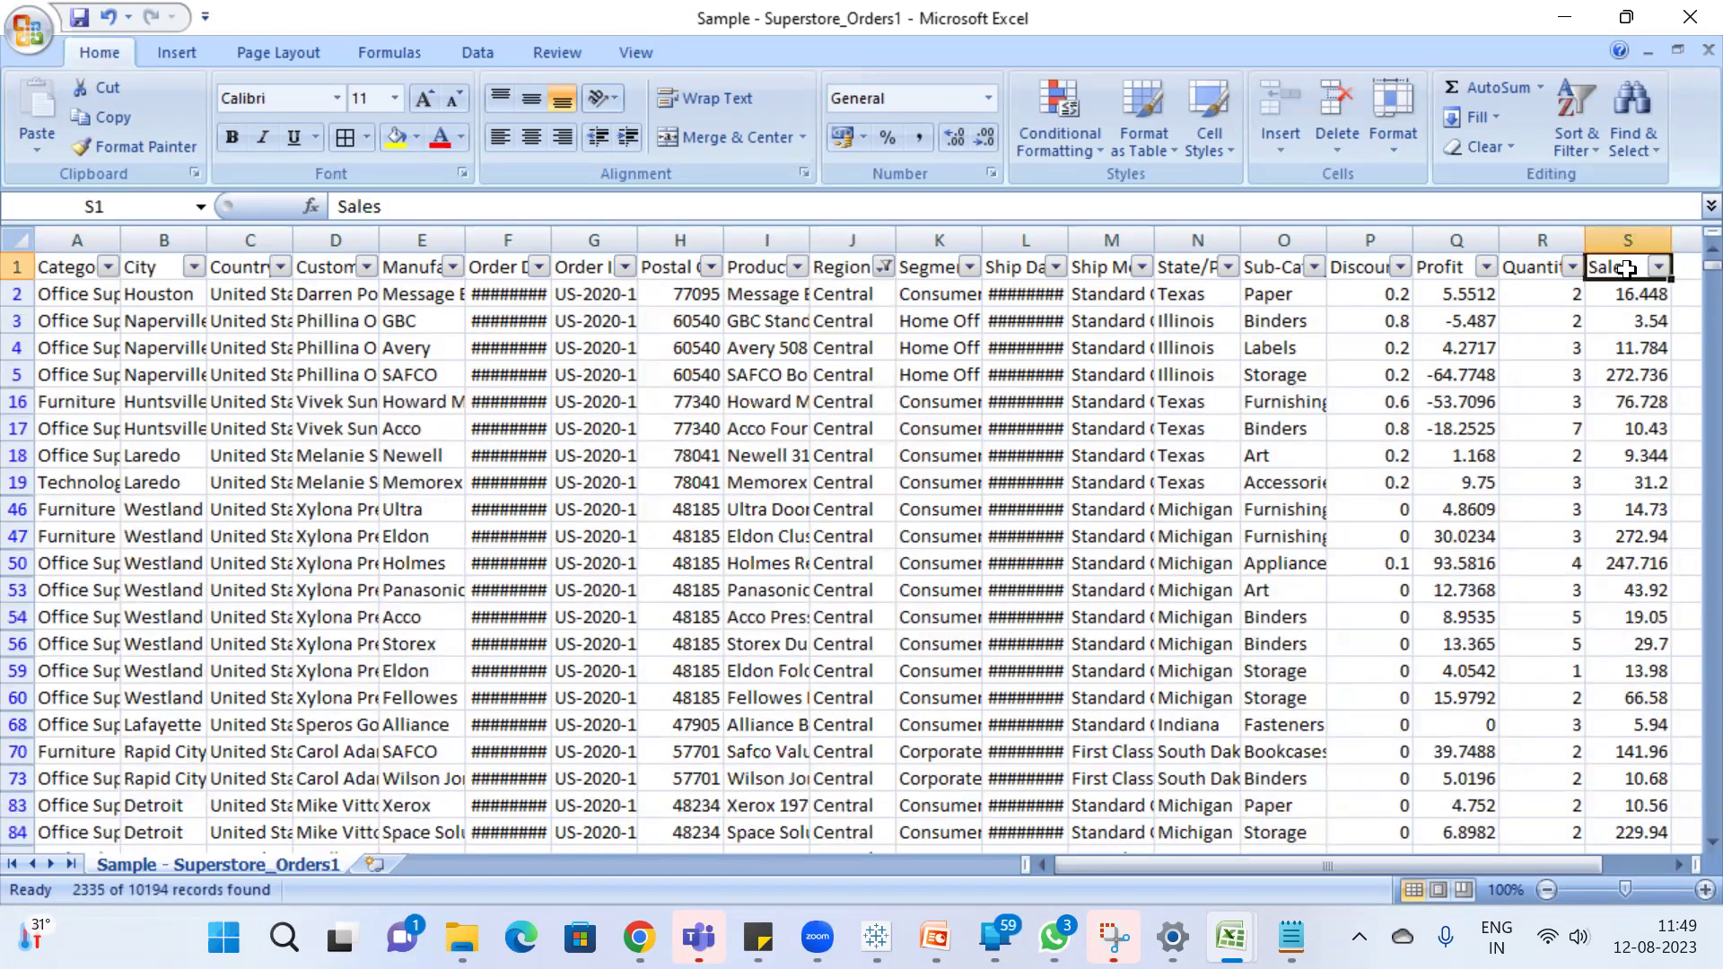
key("Down")
key("ctrl+shift+Down")
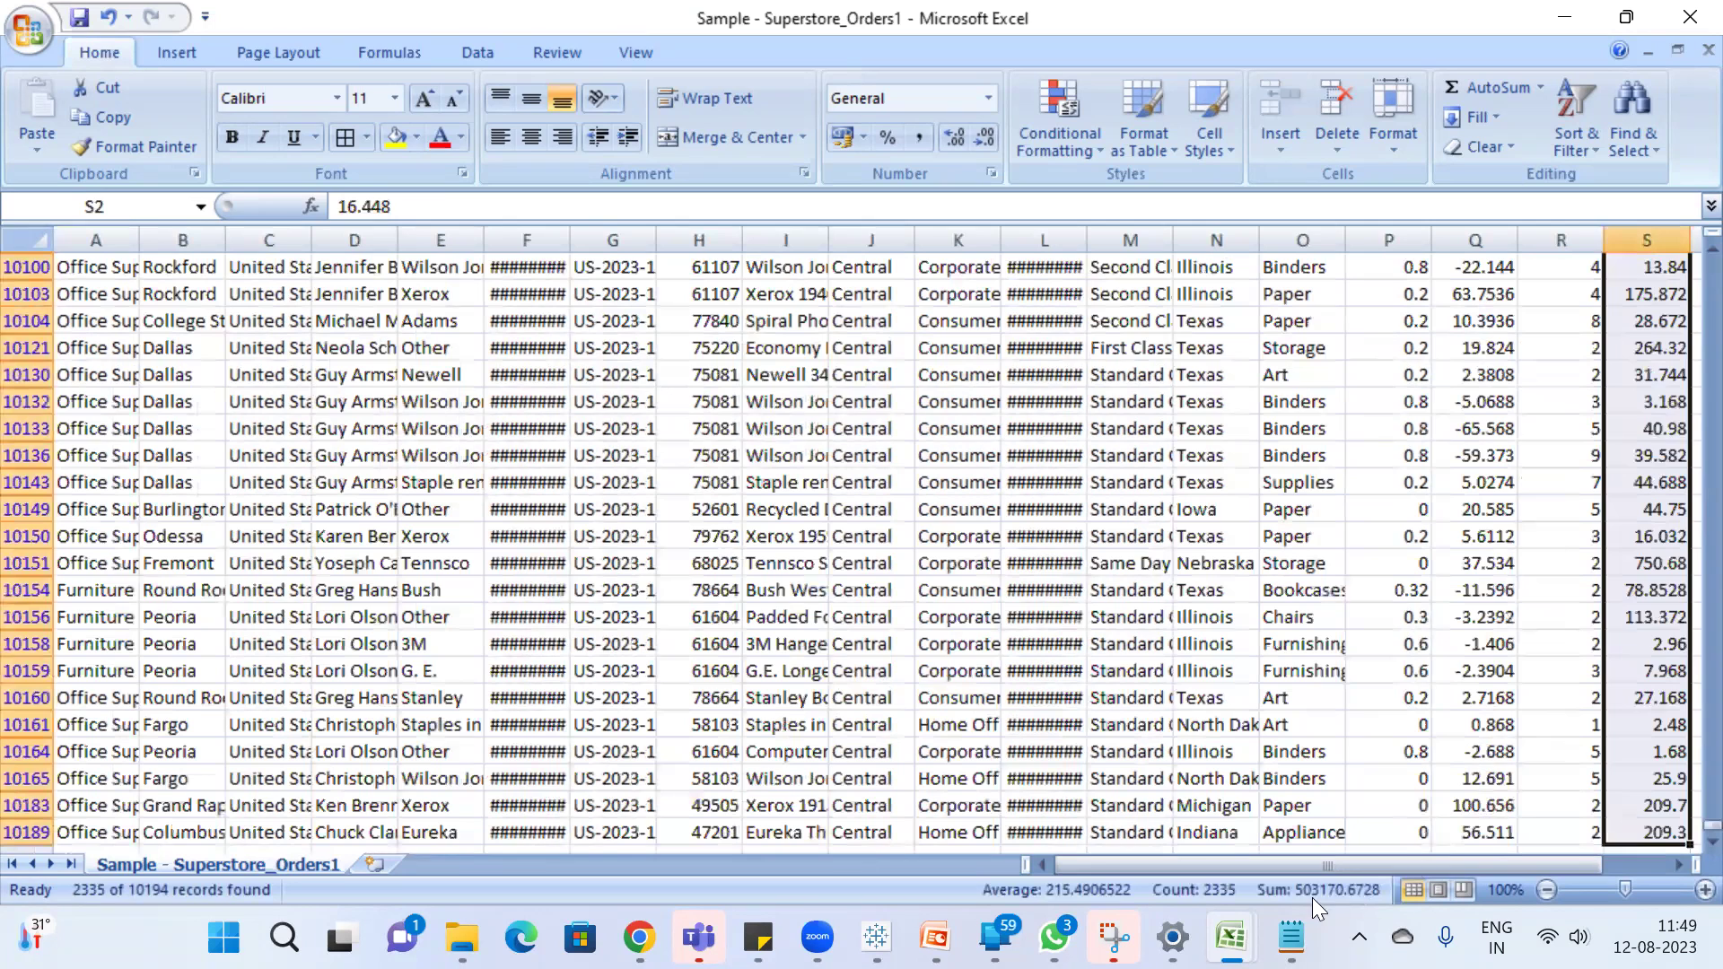
Open Calculator and divide the Central sales total 503170 by the order count 2335
mouse_move(1292, 938)
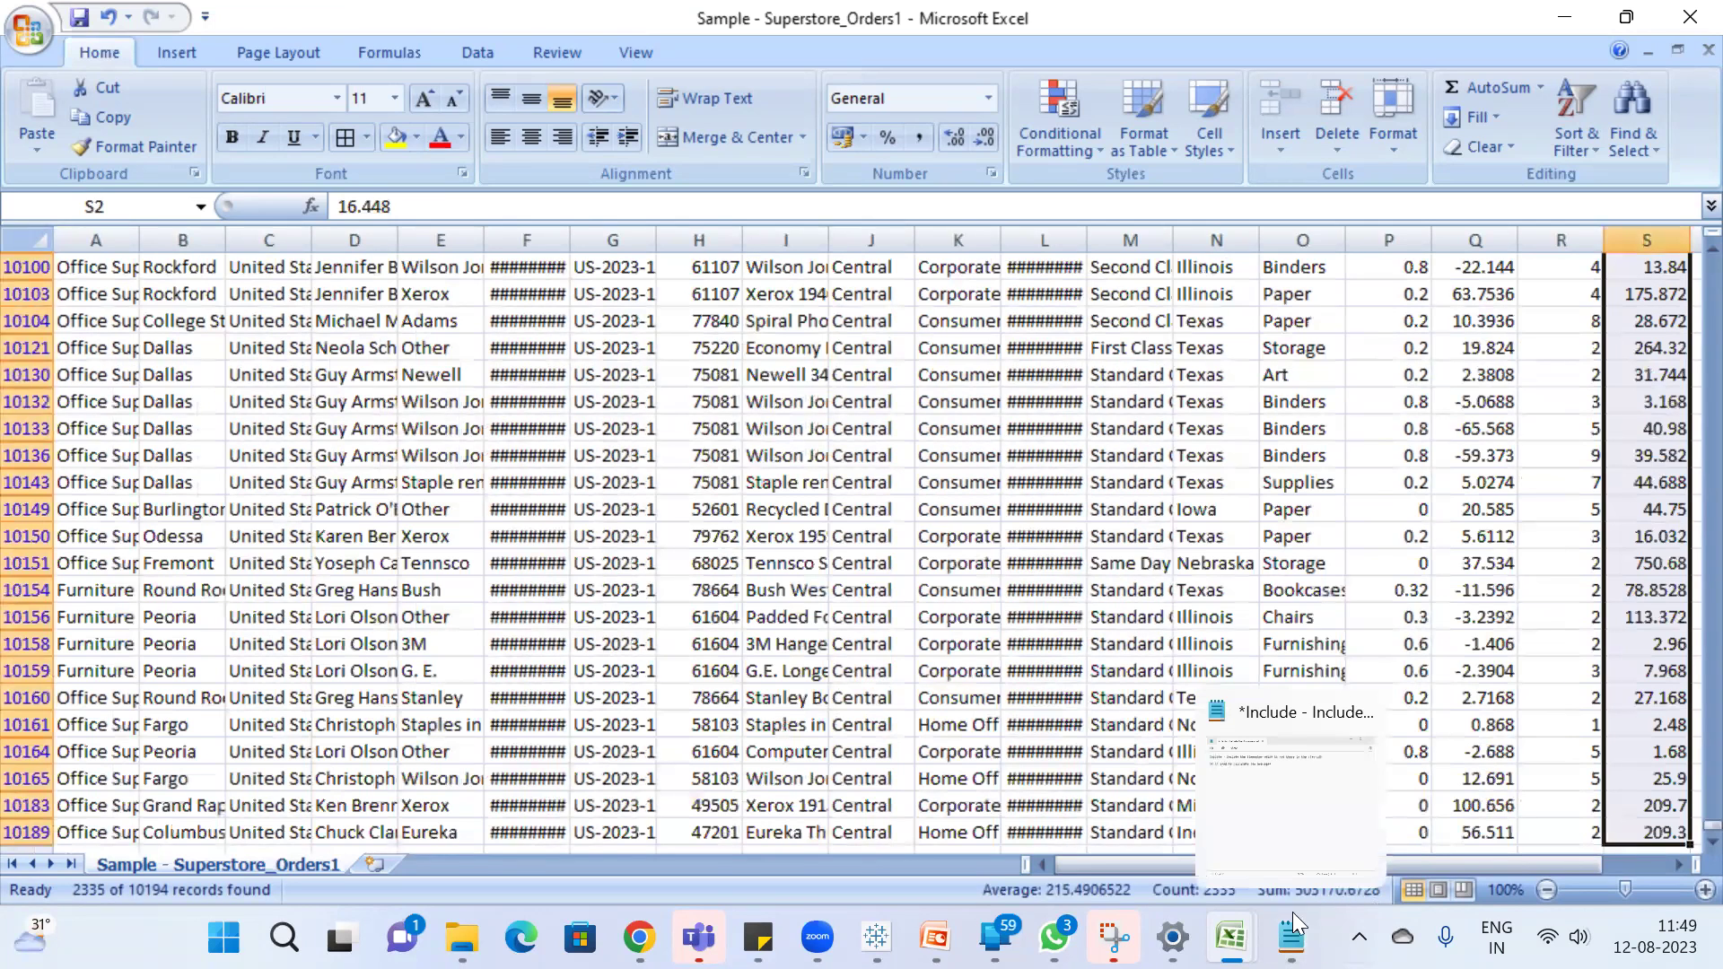
key("super")
type("cal")
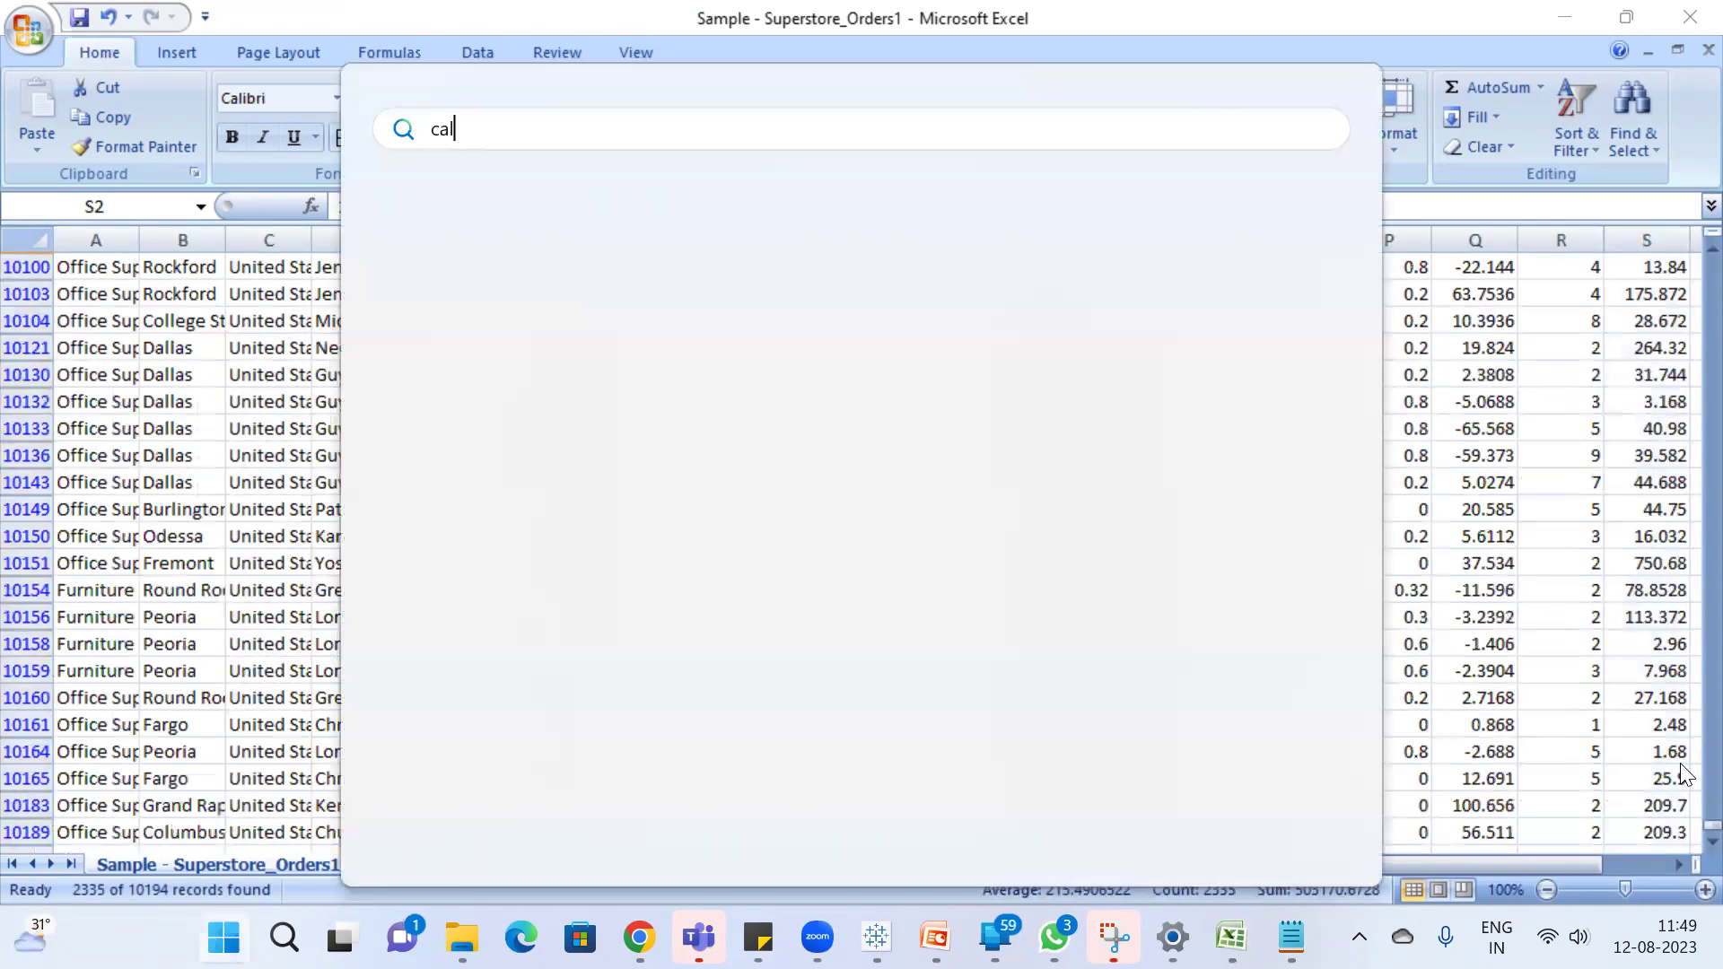
key("Return")
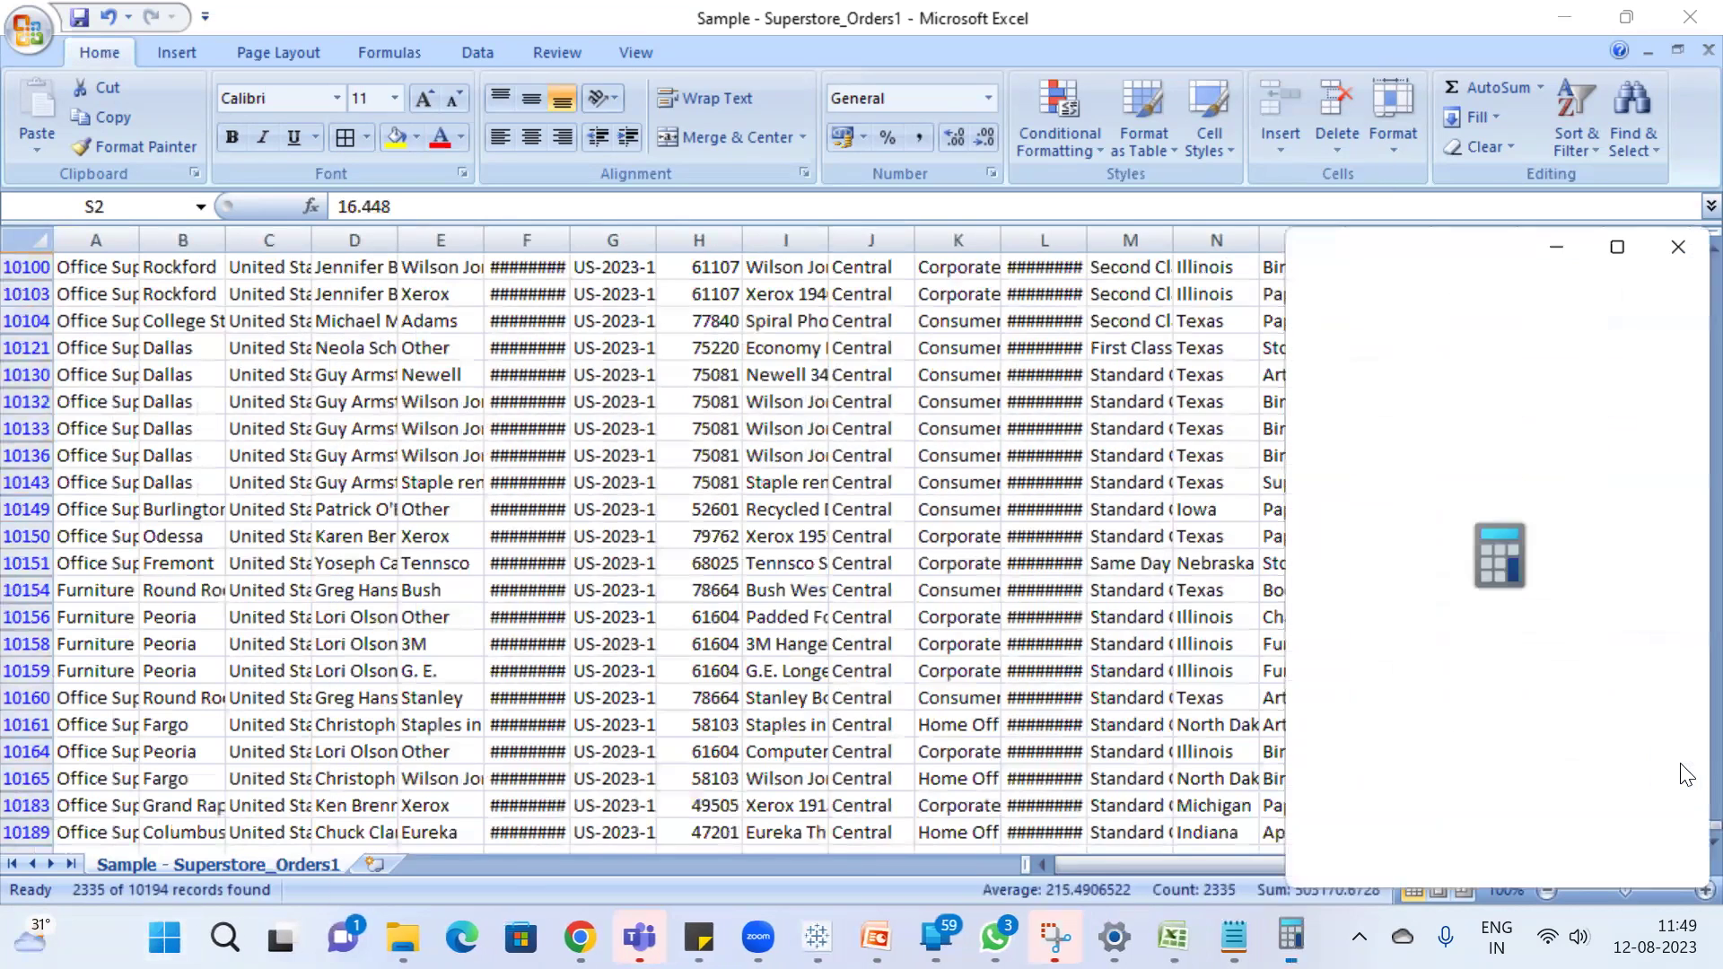
type("53")
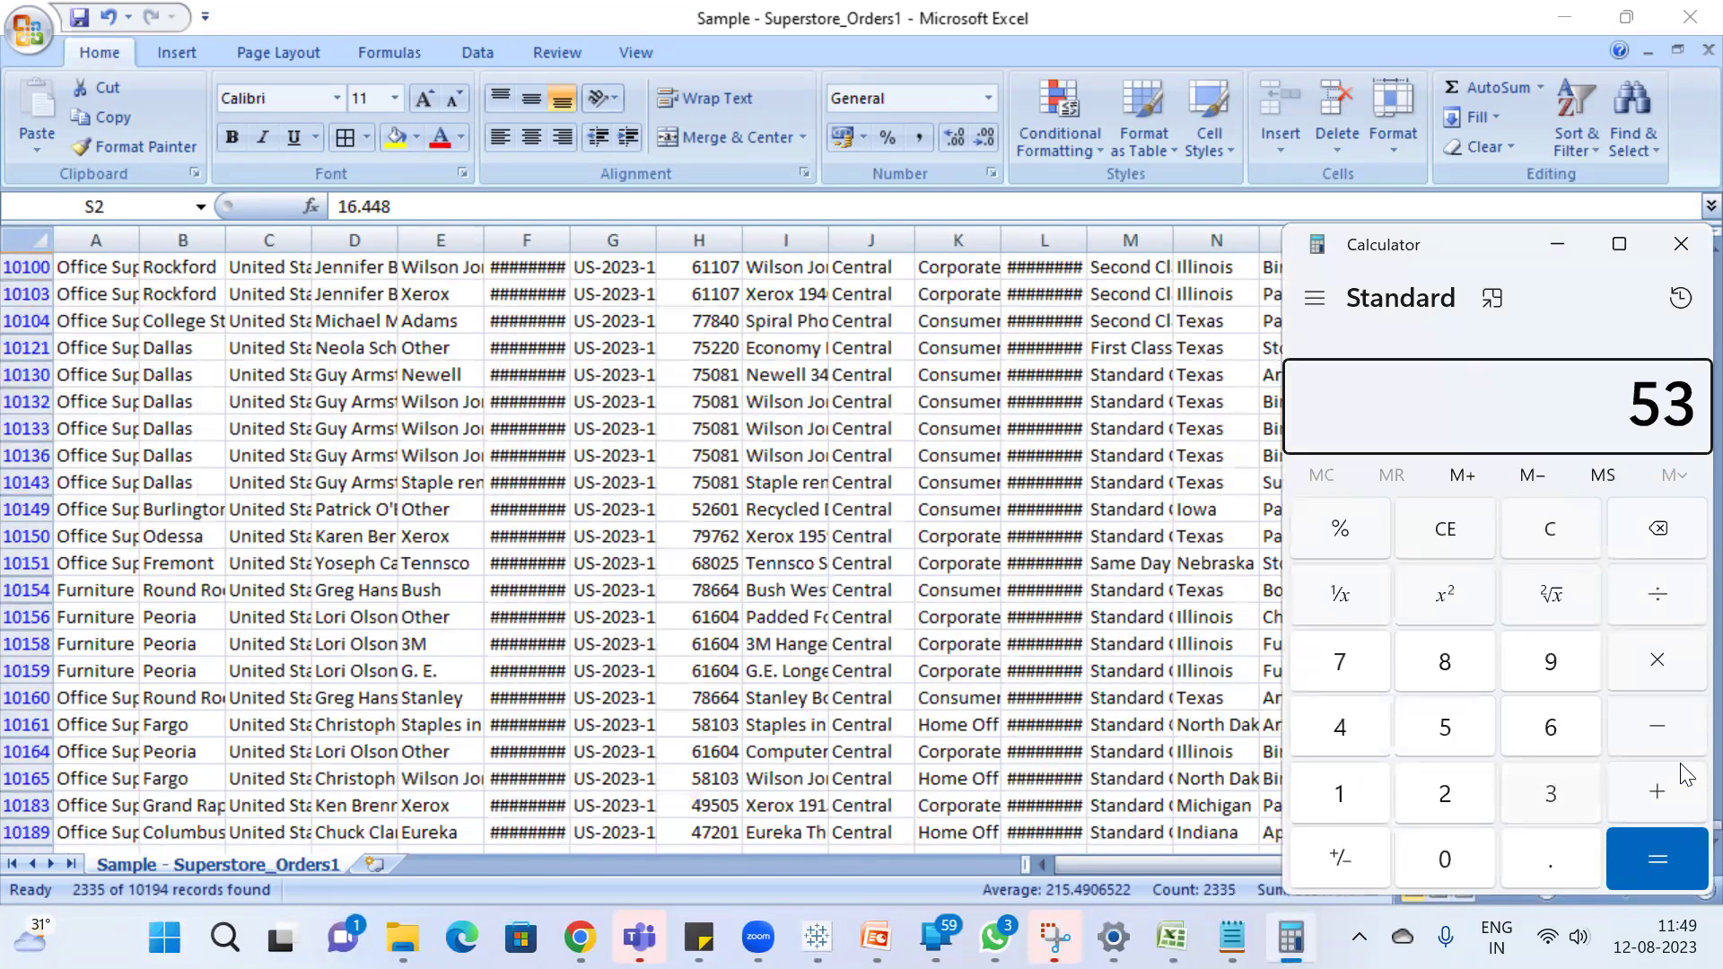
key("BackSpace")
type("03,17")
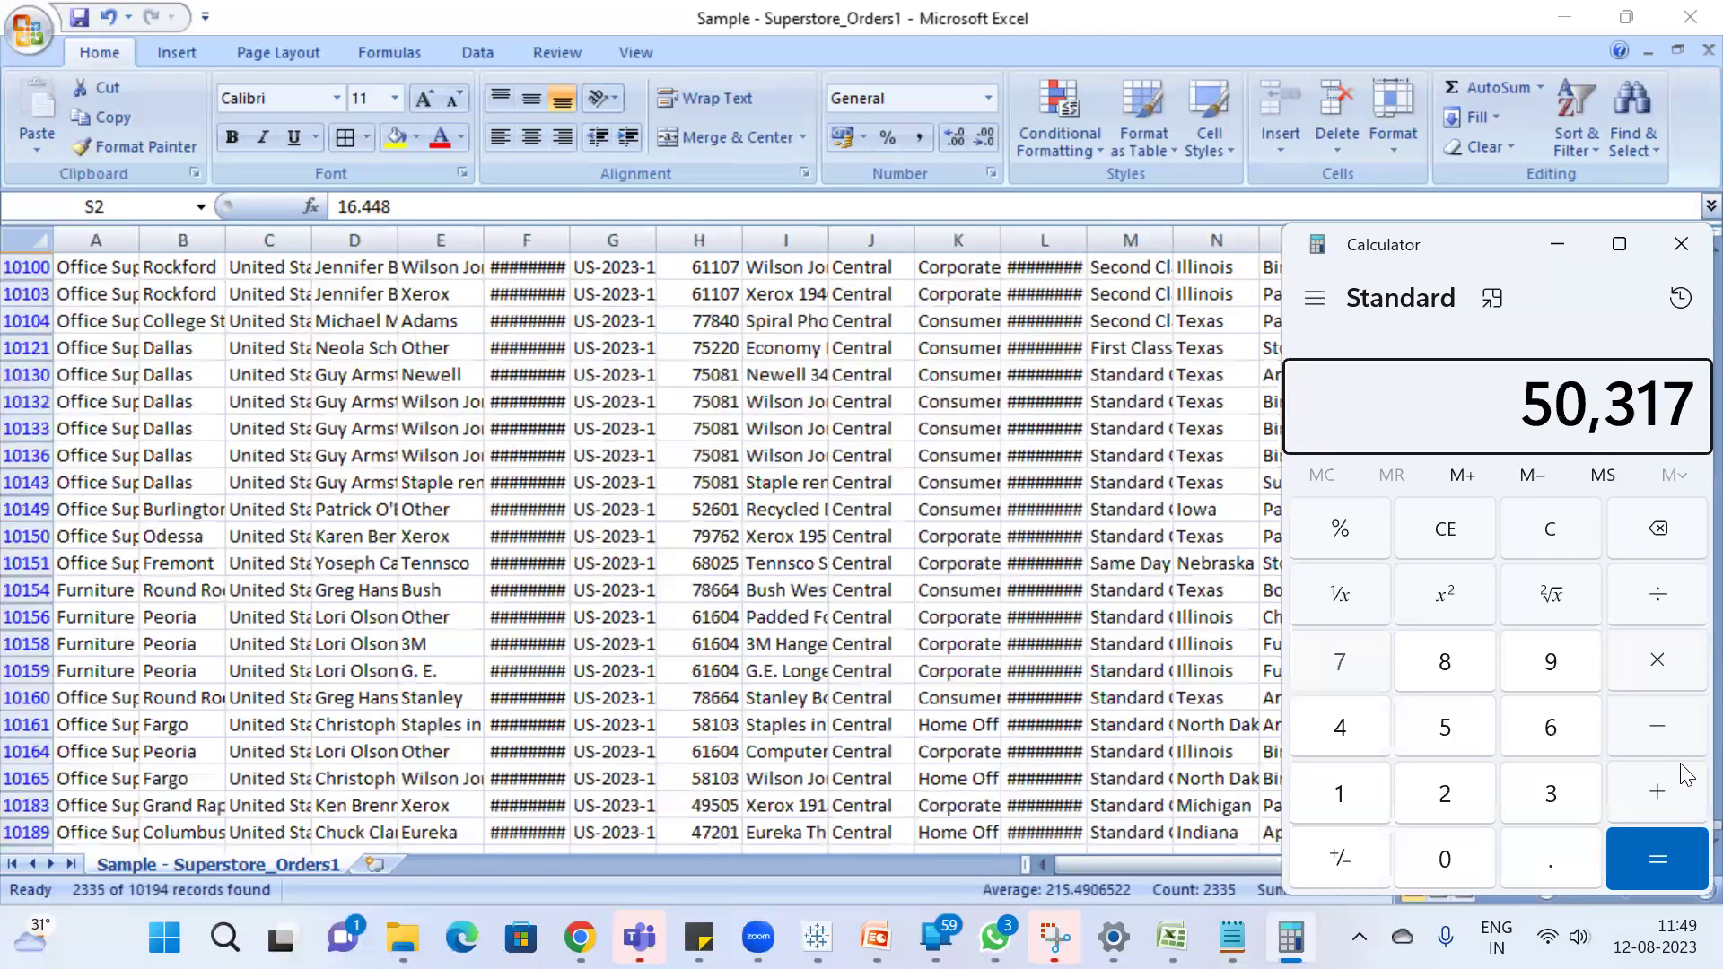
type("0")
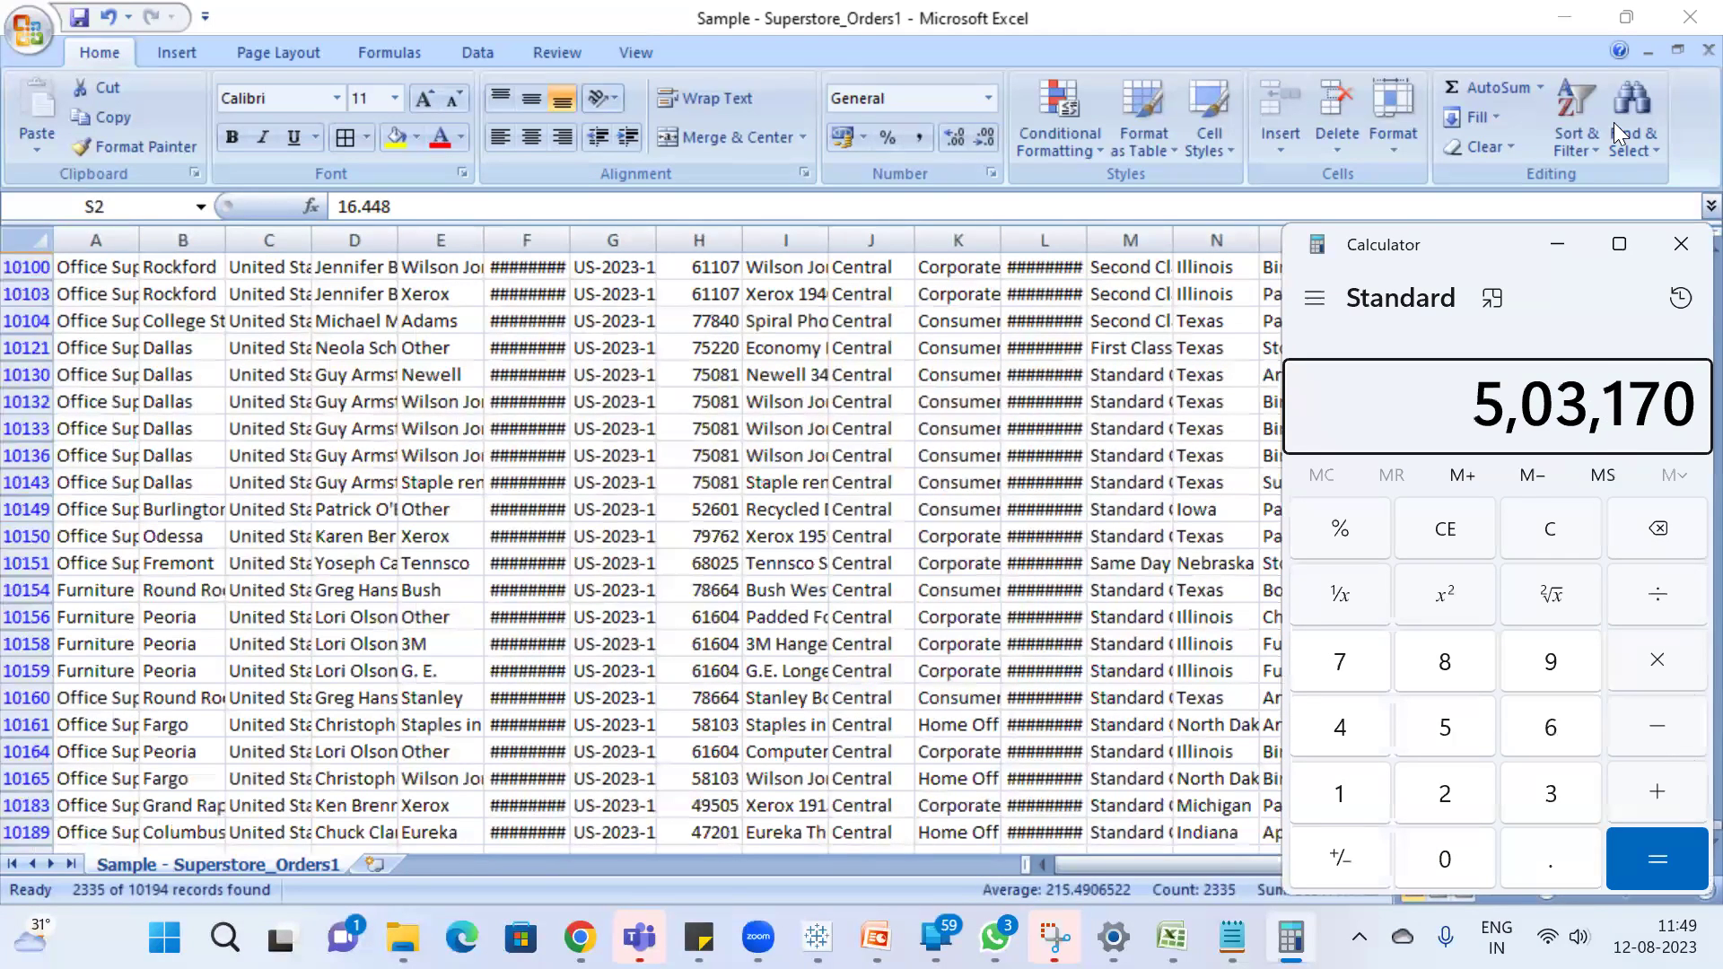
key("alt+Tab")
key("slash")
type("2335")
key("Return")
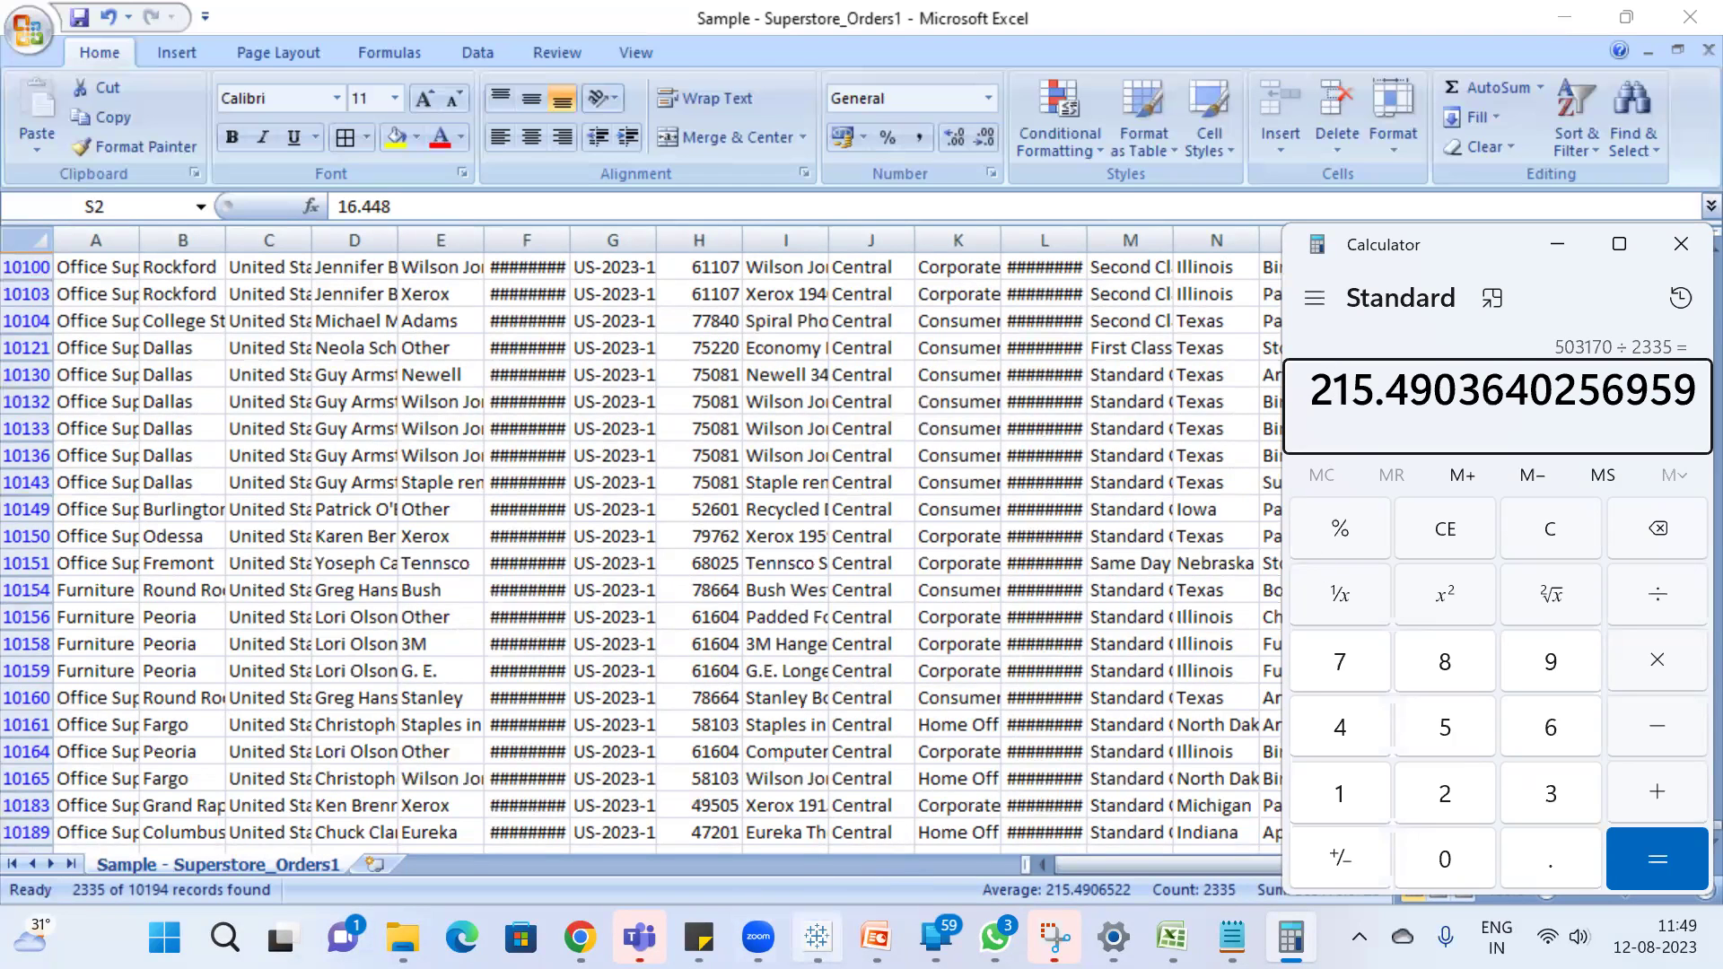
Return to Tableau and close the View Data window to check the Central average in the Region table
left_click(817, 937)
left_click(1255, 276)
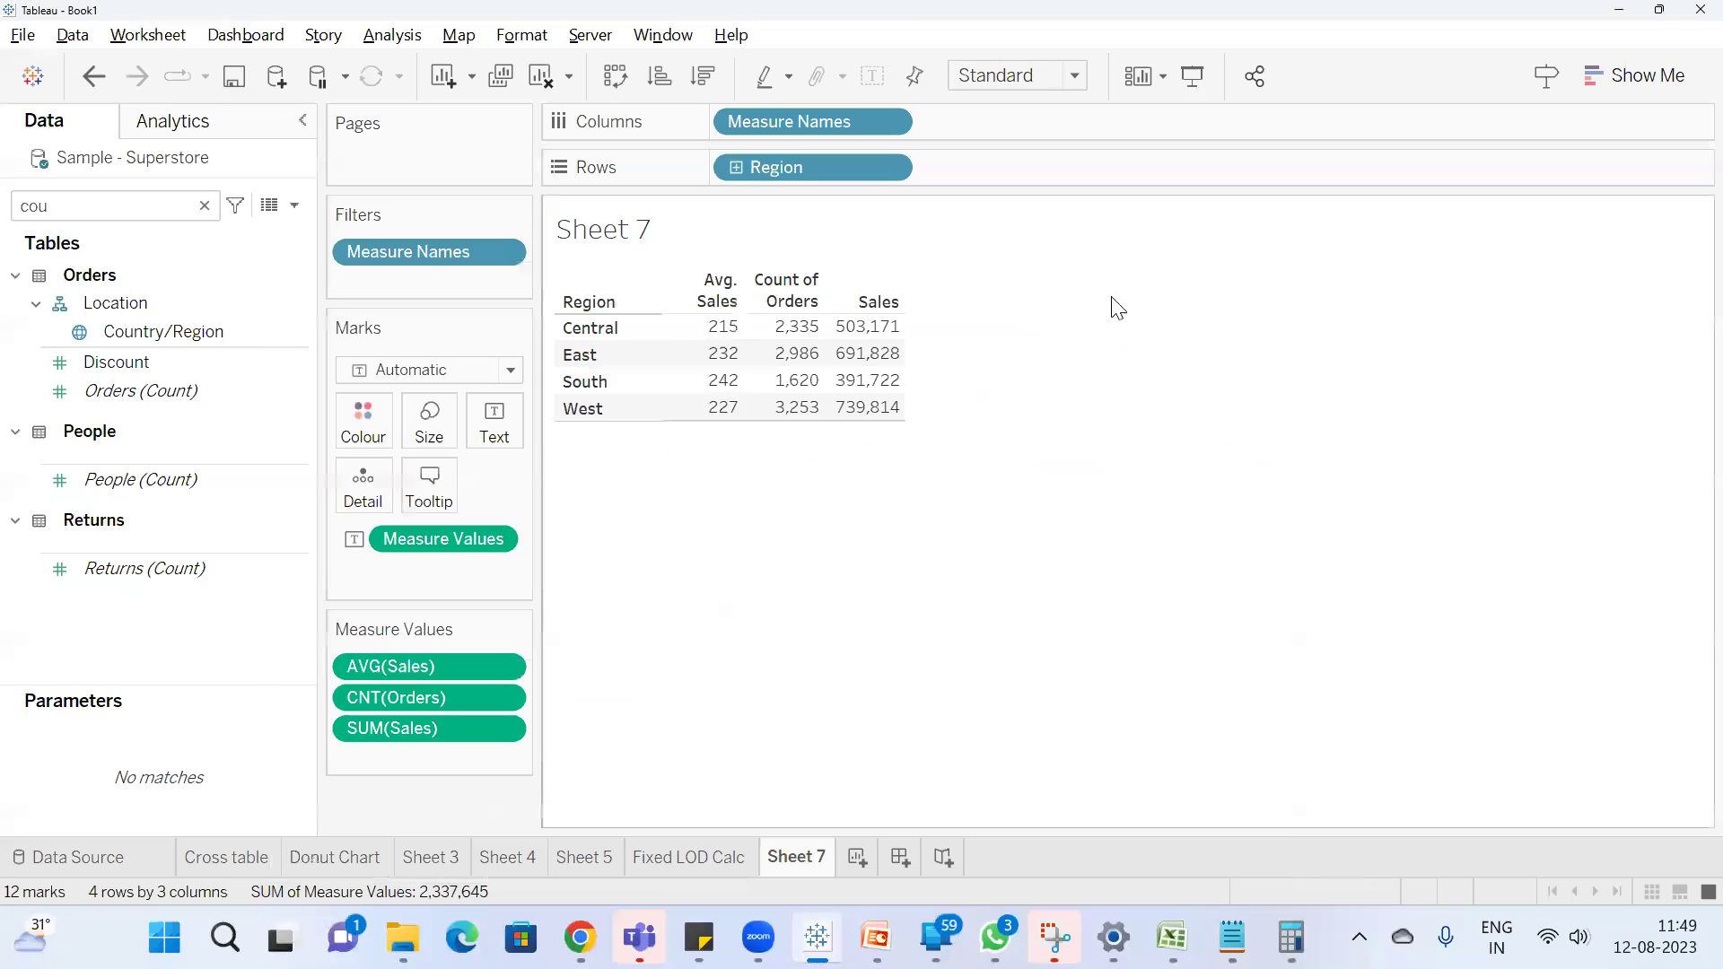
mouse_move(750, 350)
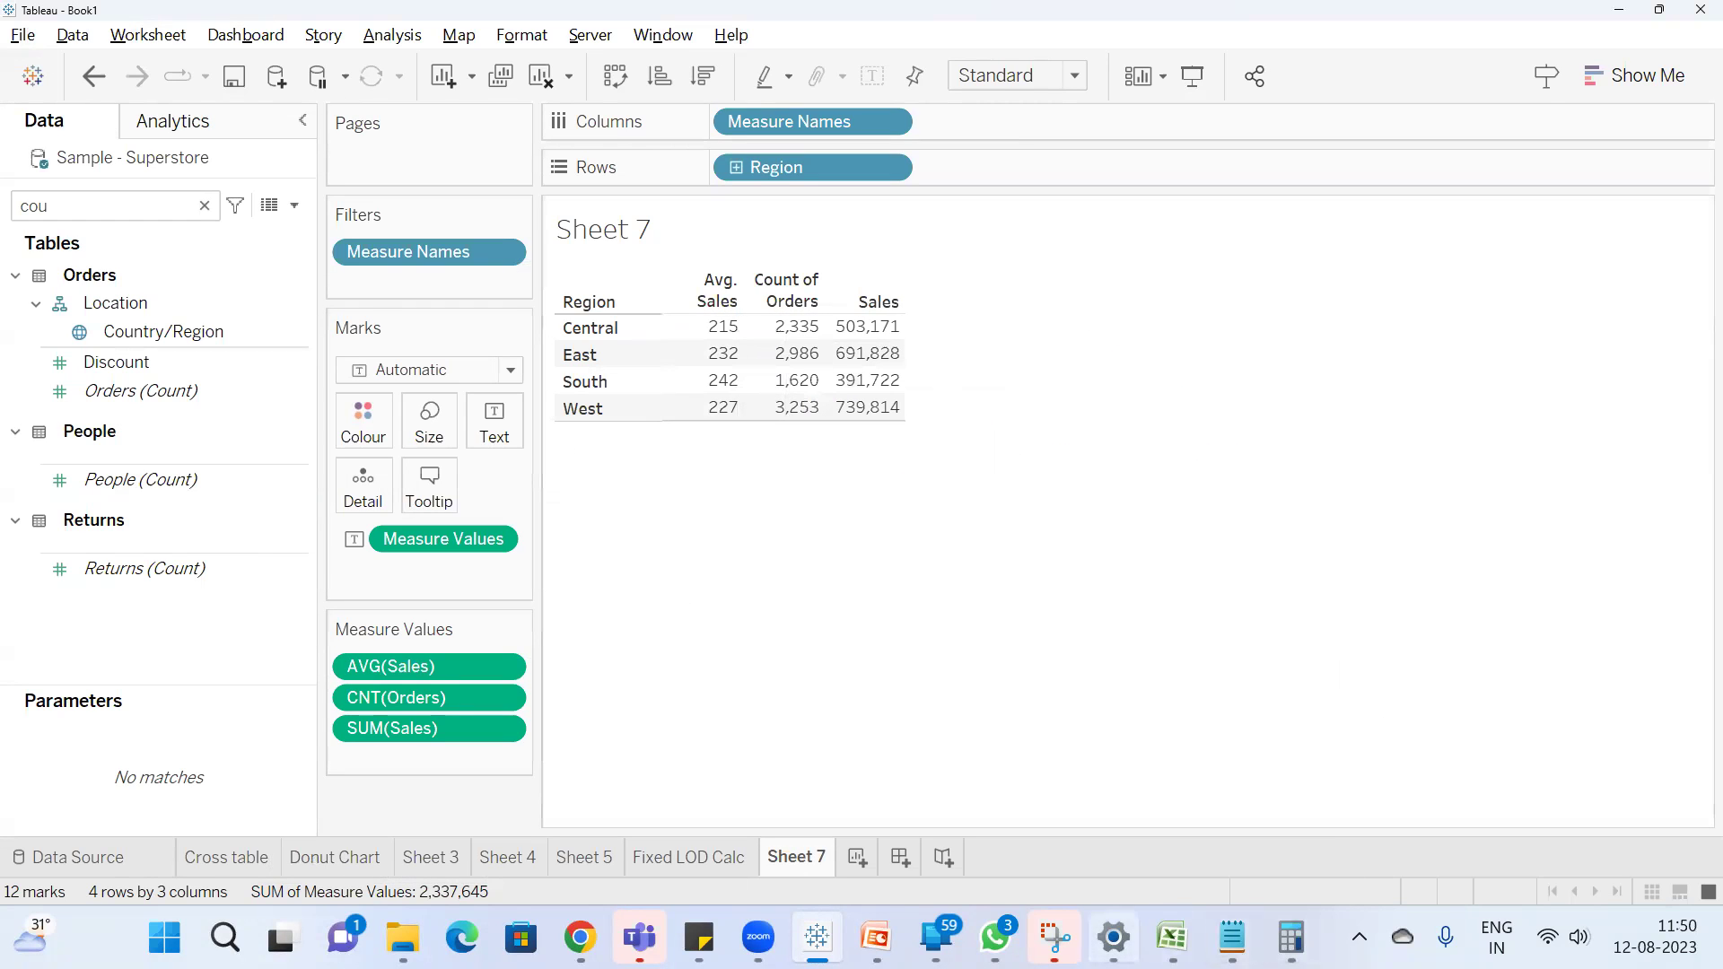
Switch to the exported orders workbook in Excel, filter Region to East only, and select the Sales column to read its statistics
mouse_move(1114, 938)
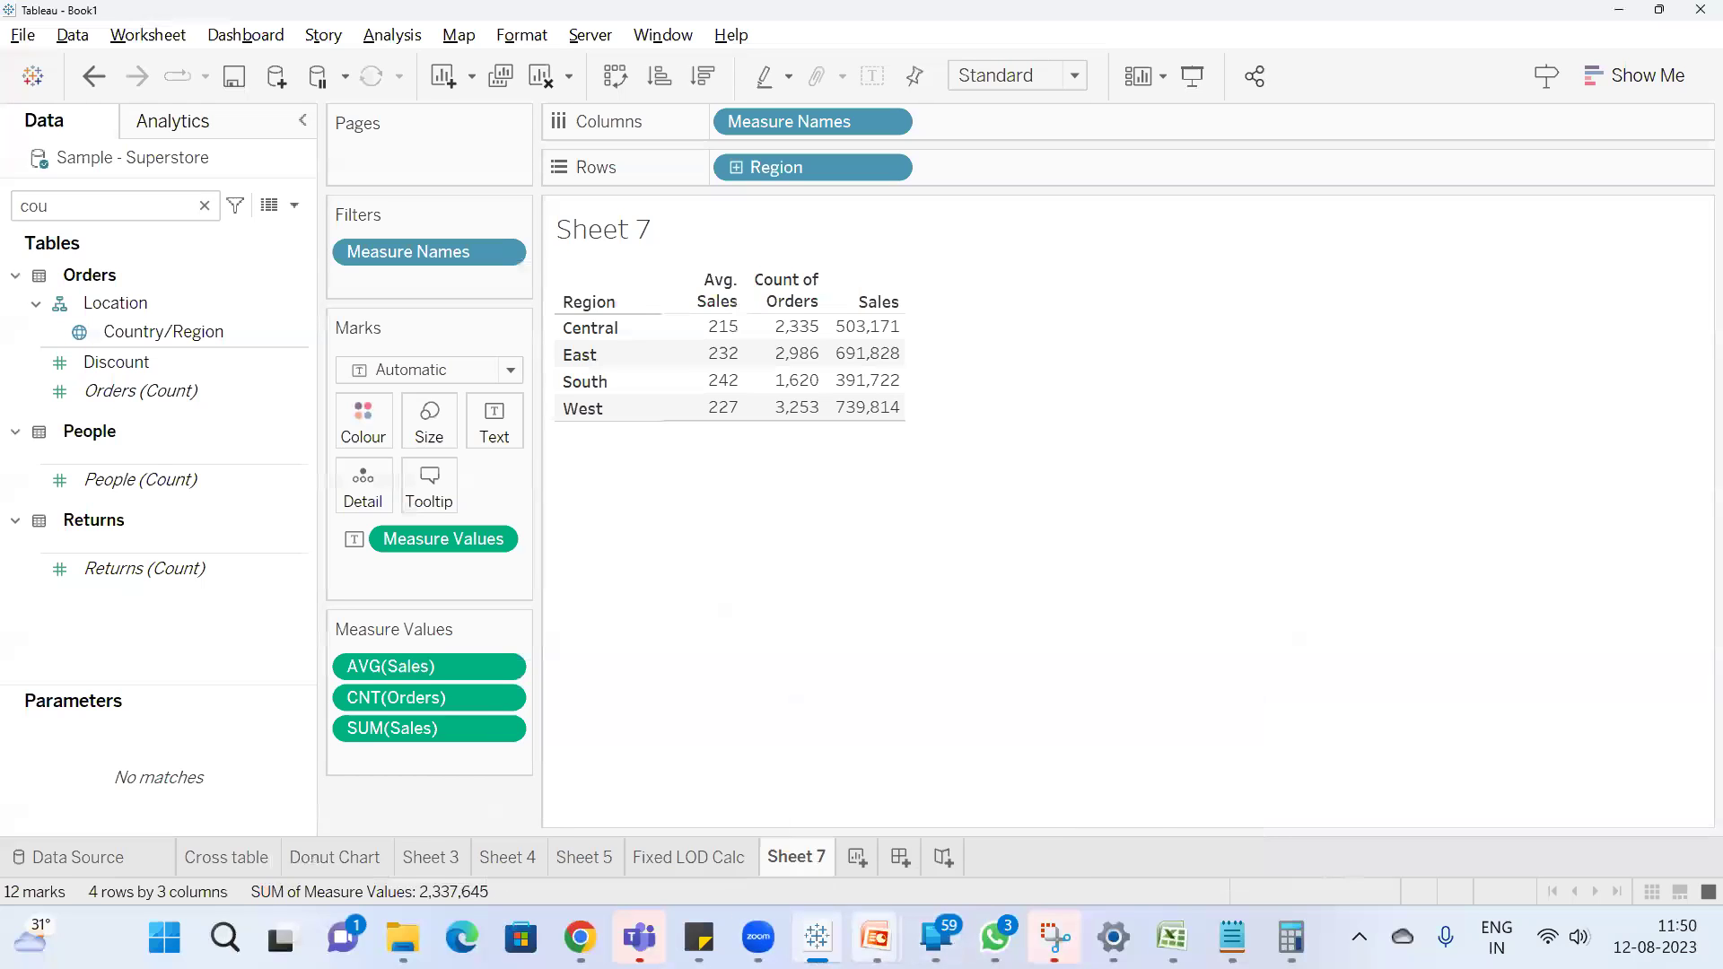
mouse_move(1172, 938)
left_click(1316, 813)
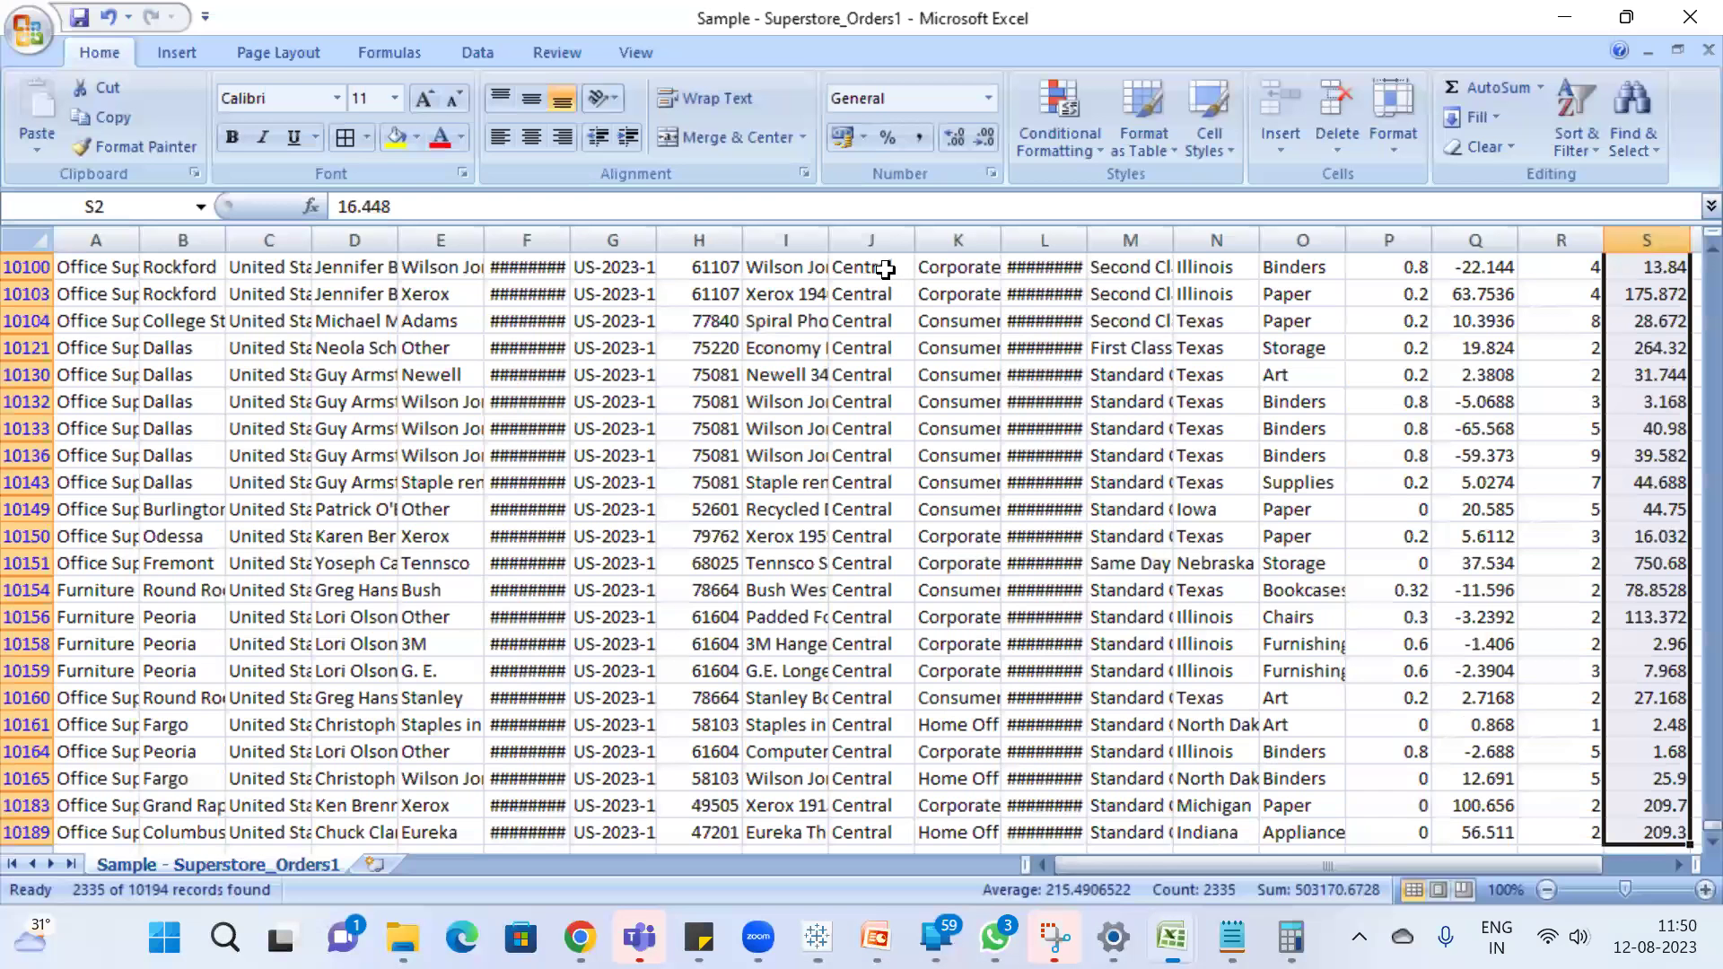
left_click(1240, 320)
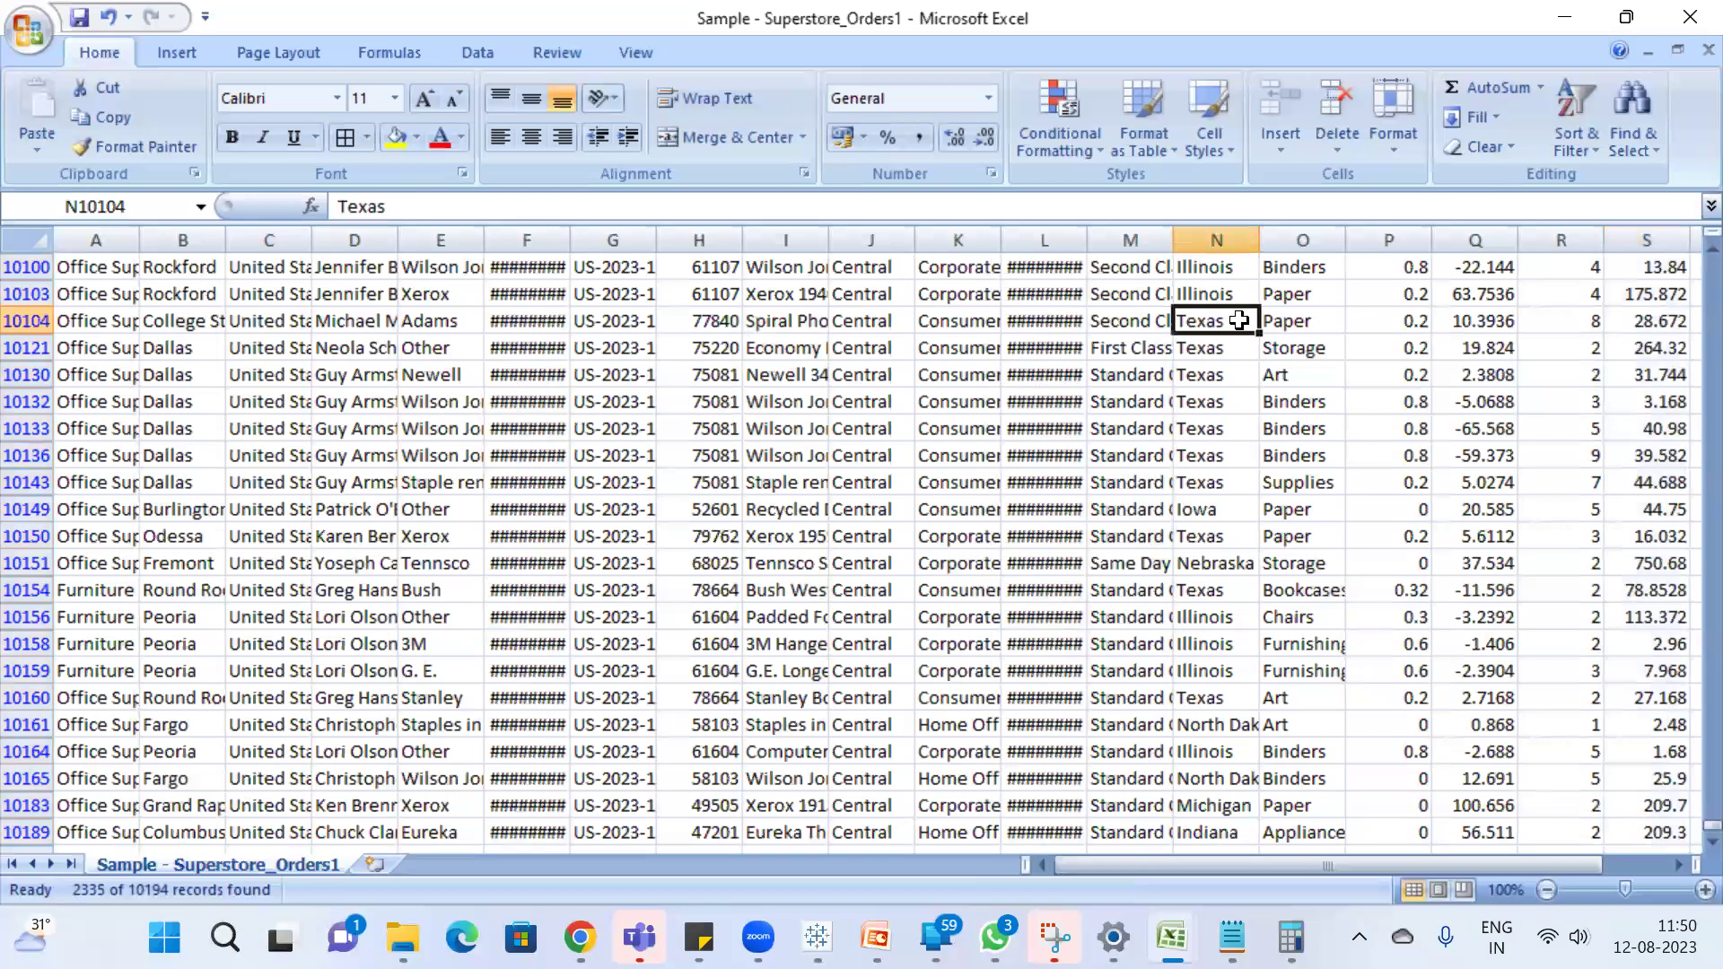
key("ctrl+Up")
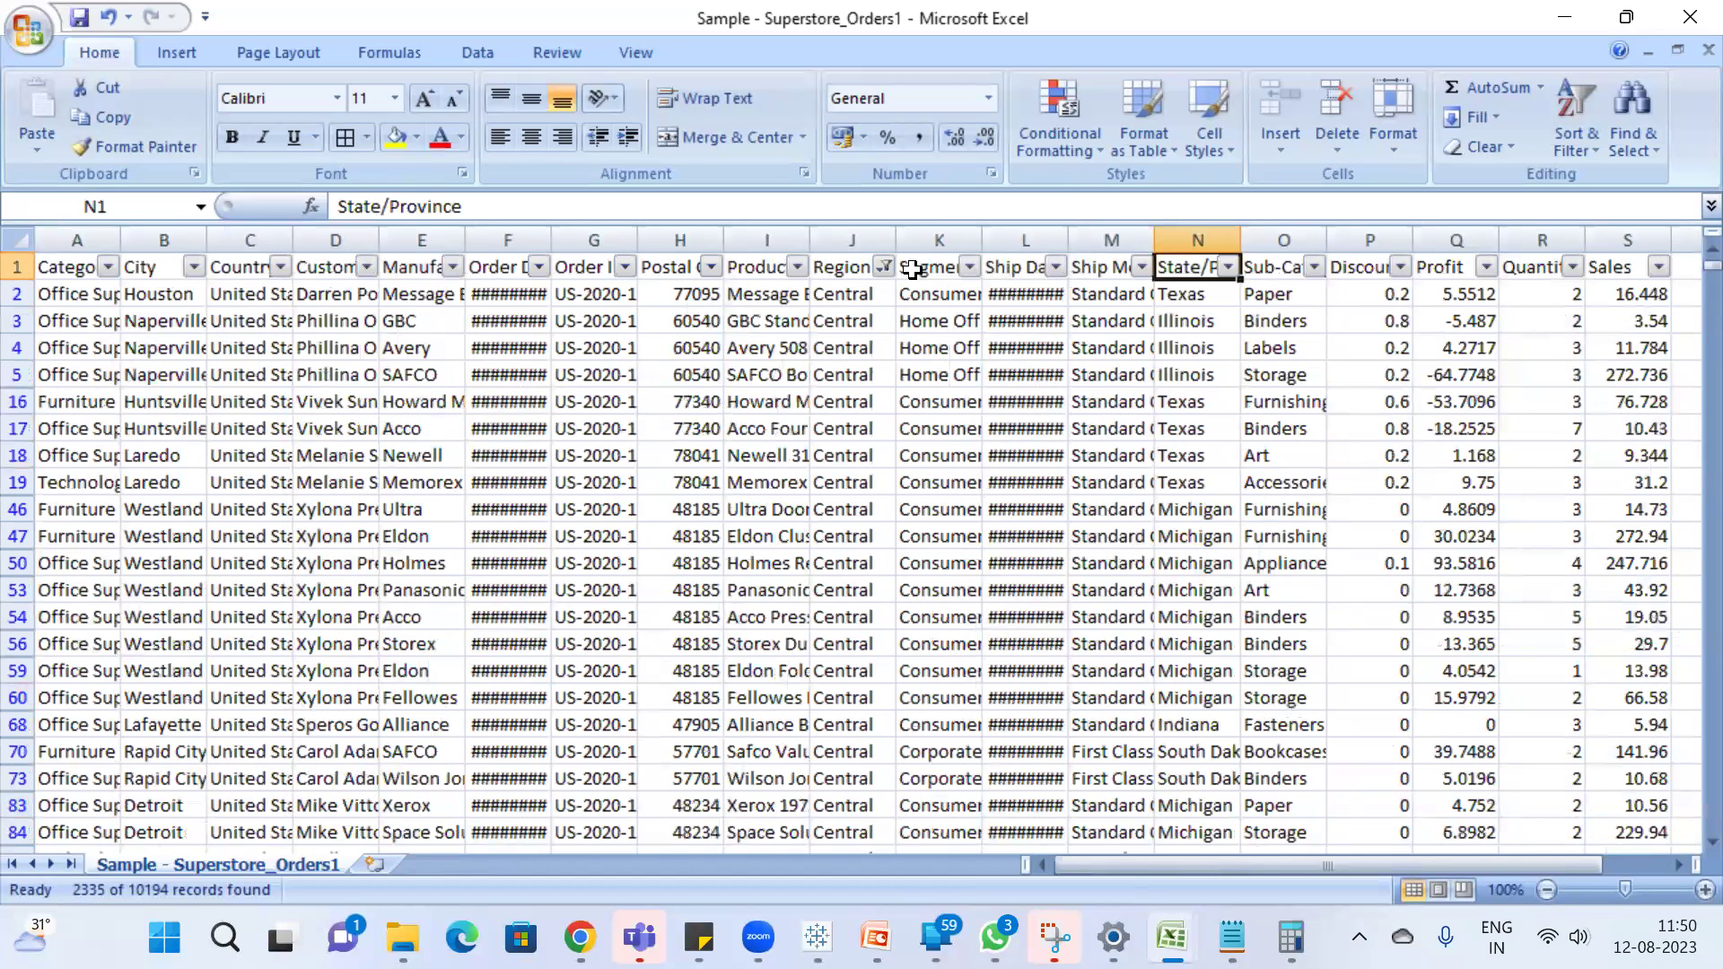
left_click(876, 269)
left_click(689, 524)
left_click(682, 501)
left_click(722, 588)
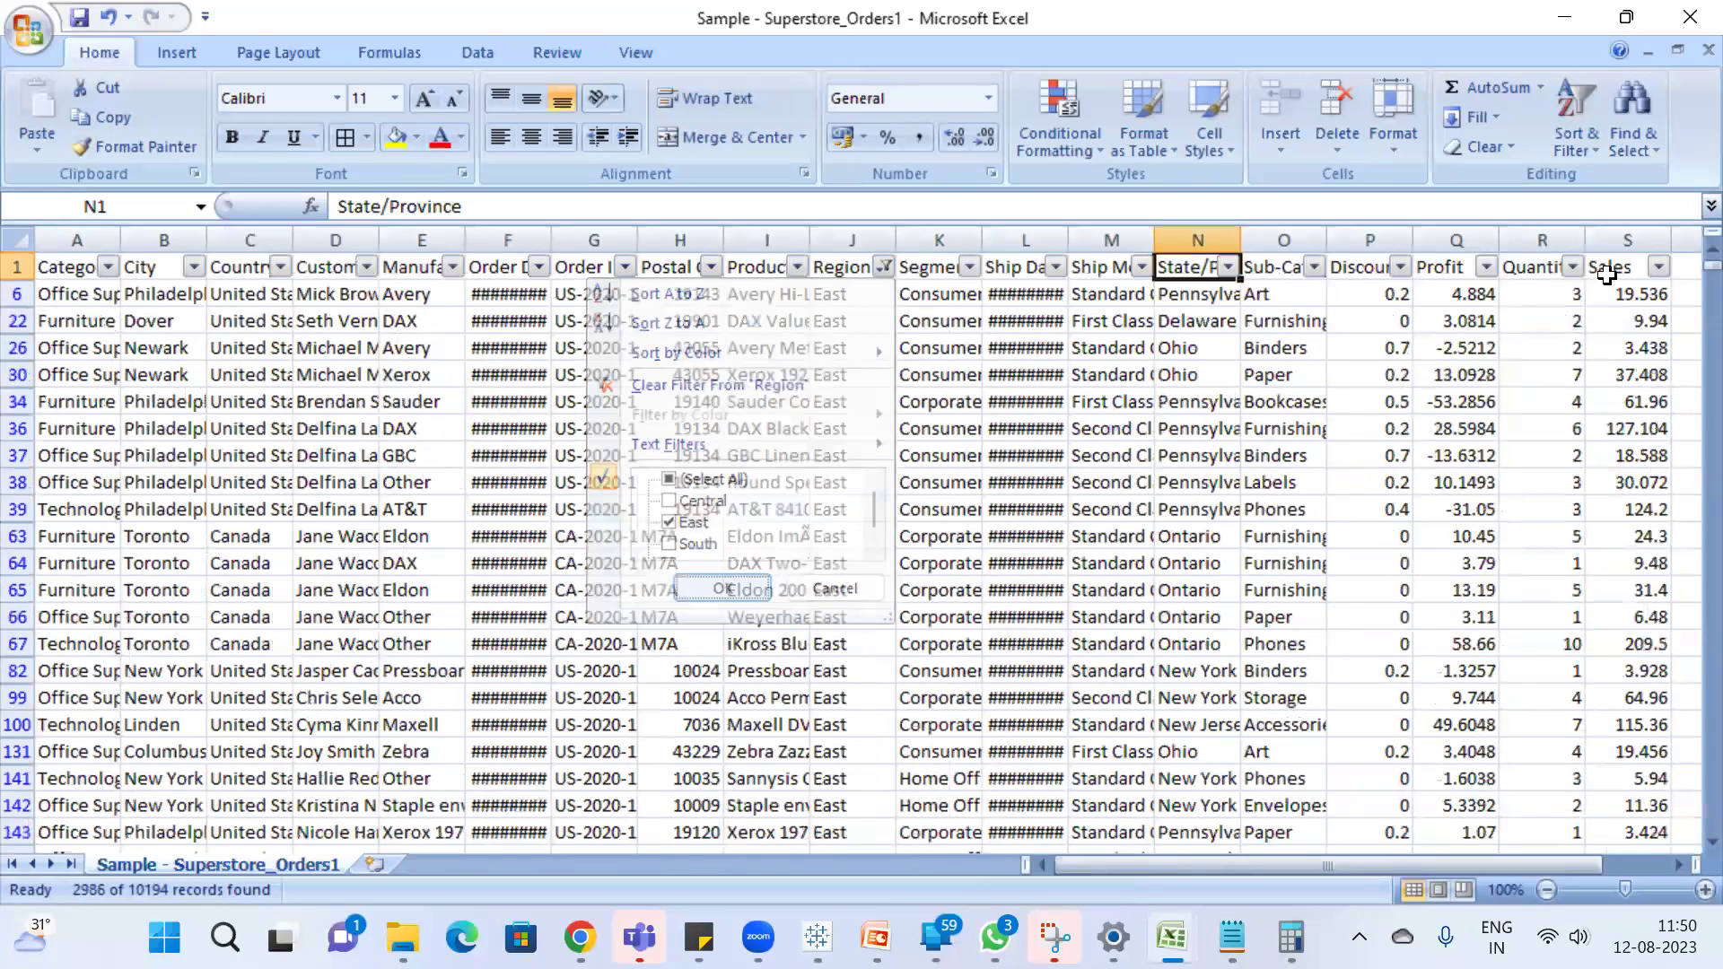
left_click(1618, 240)
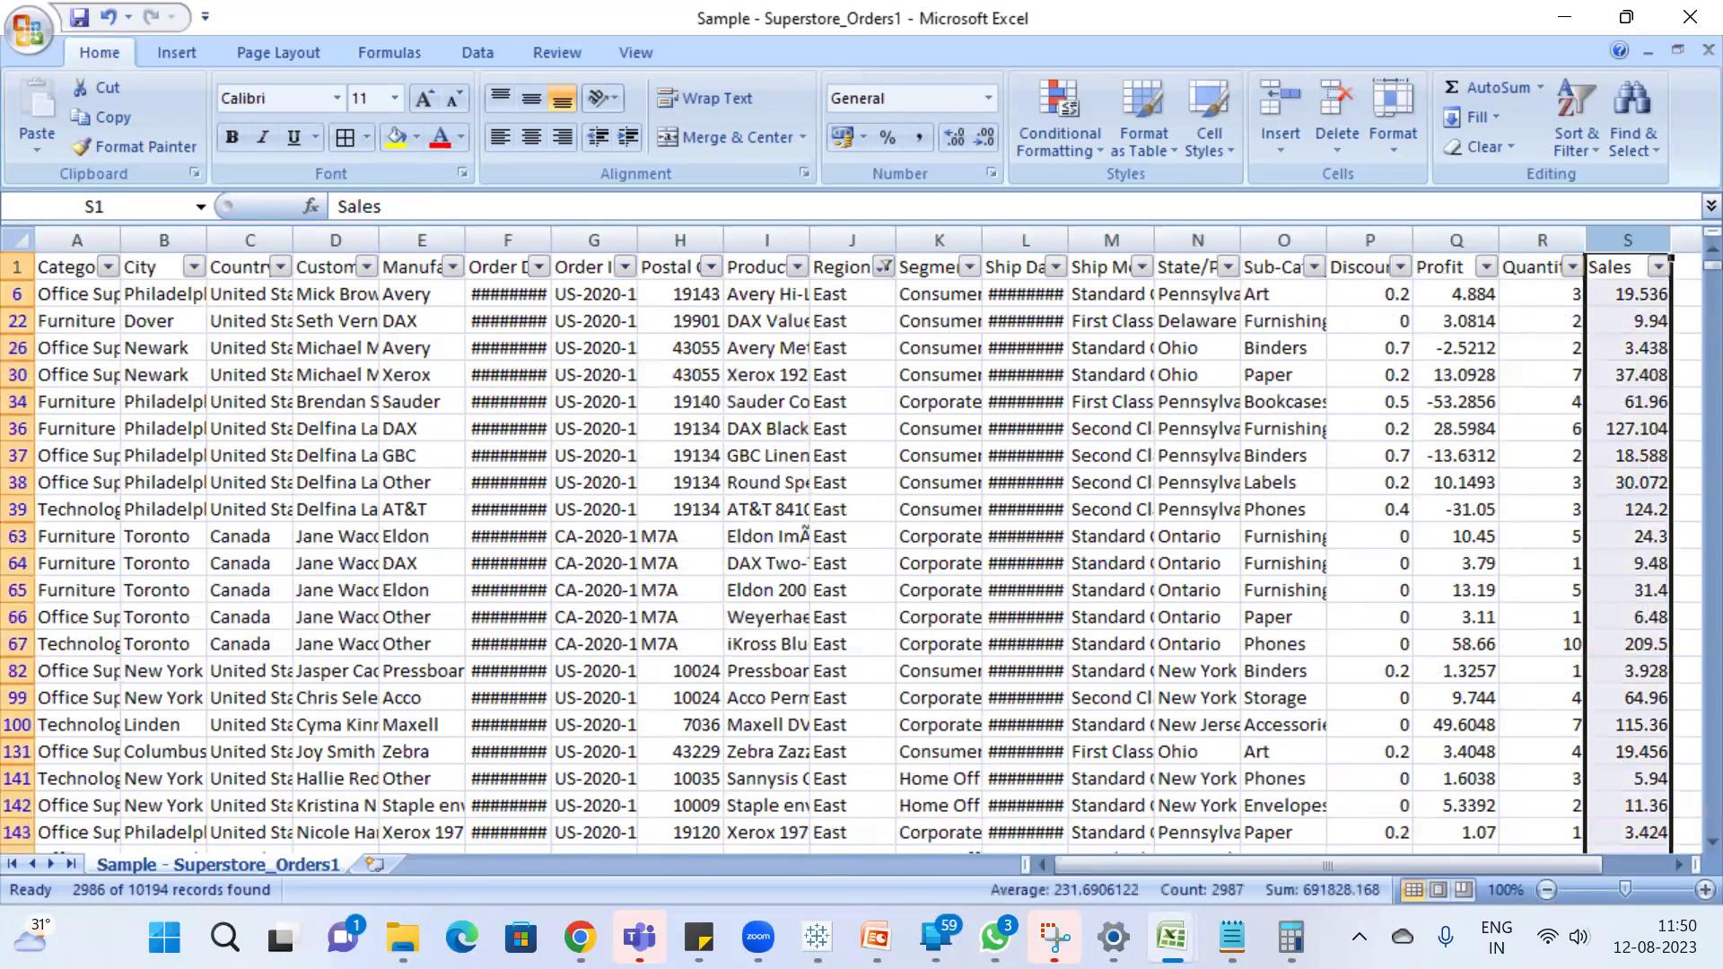
Switch to Calculator, clear the earlier result and divide the East sales total 691828 by the count 2987
left_click(1291, 799)
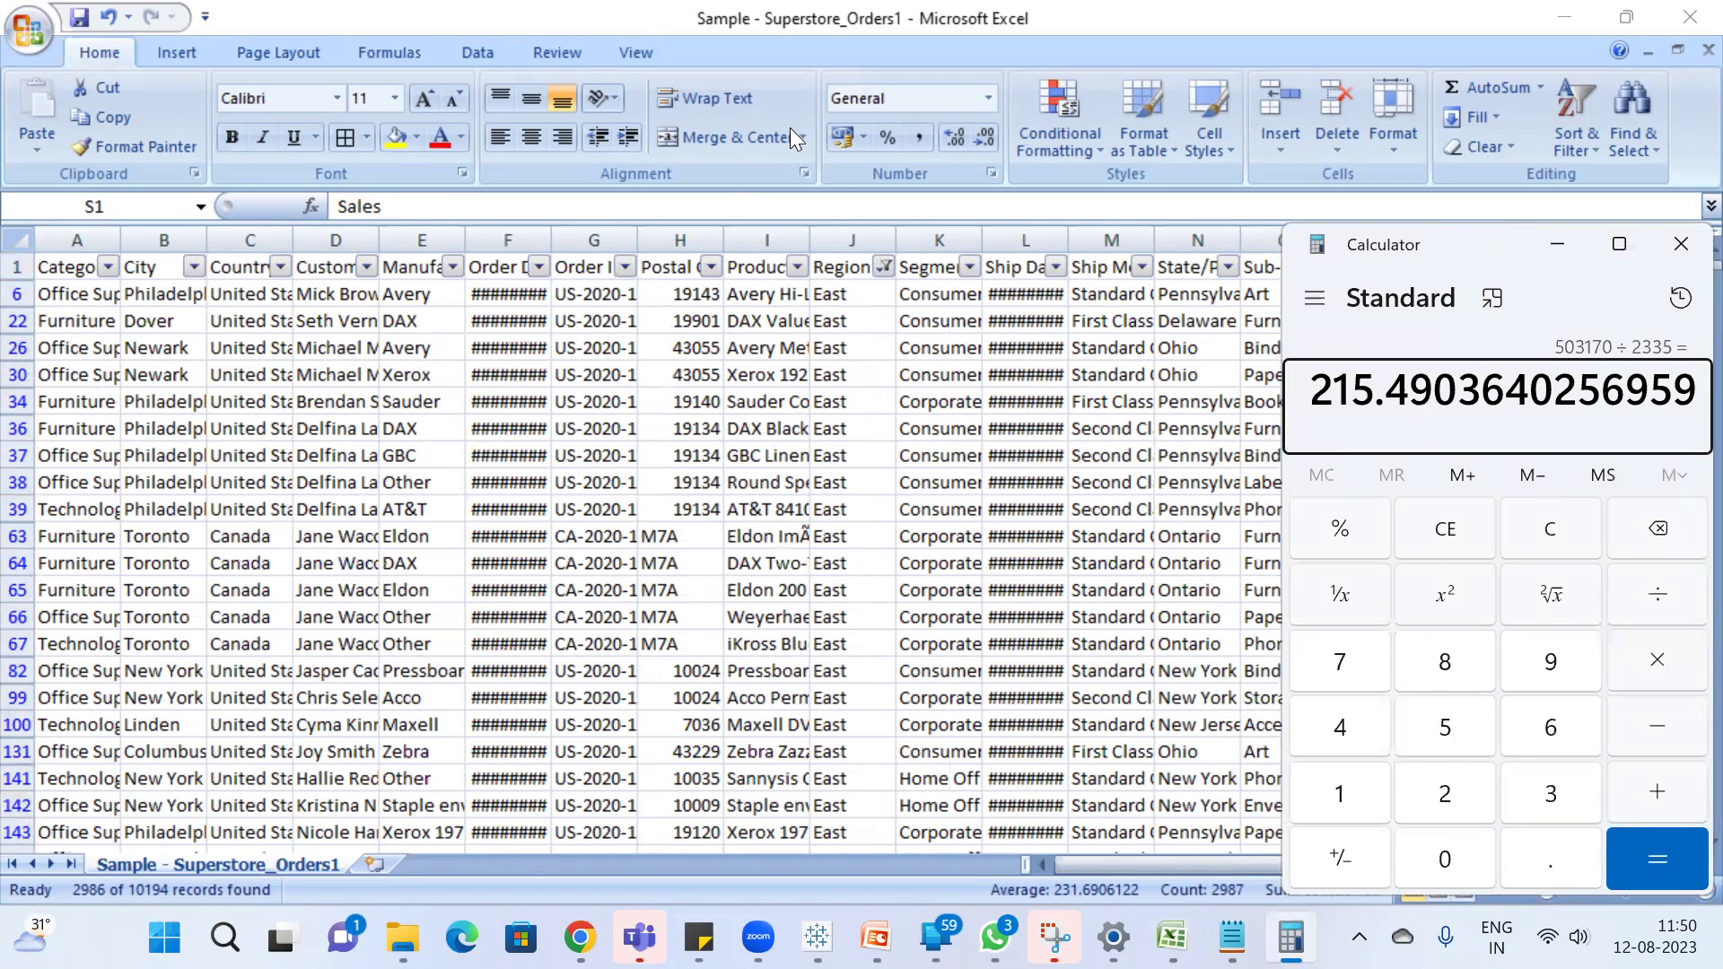
left_click_drag(1444, 237, 790, 127)
key("Escape")
type("6,91,828")
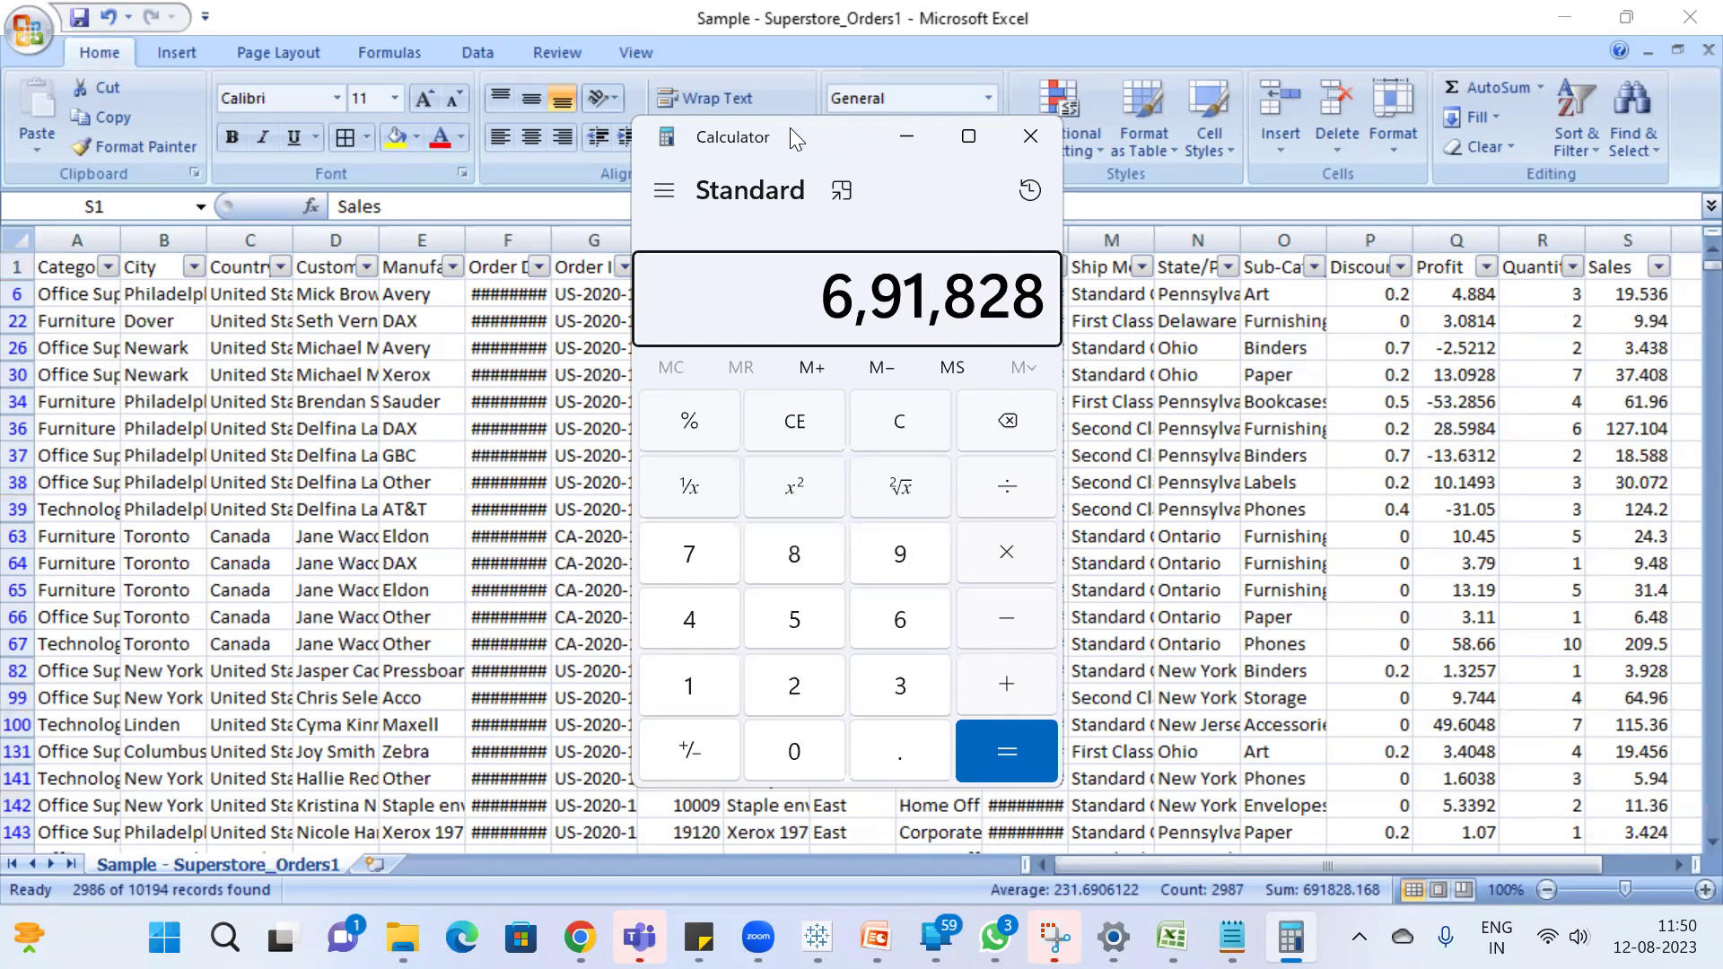
key("slash")
type("2987")
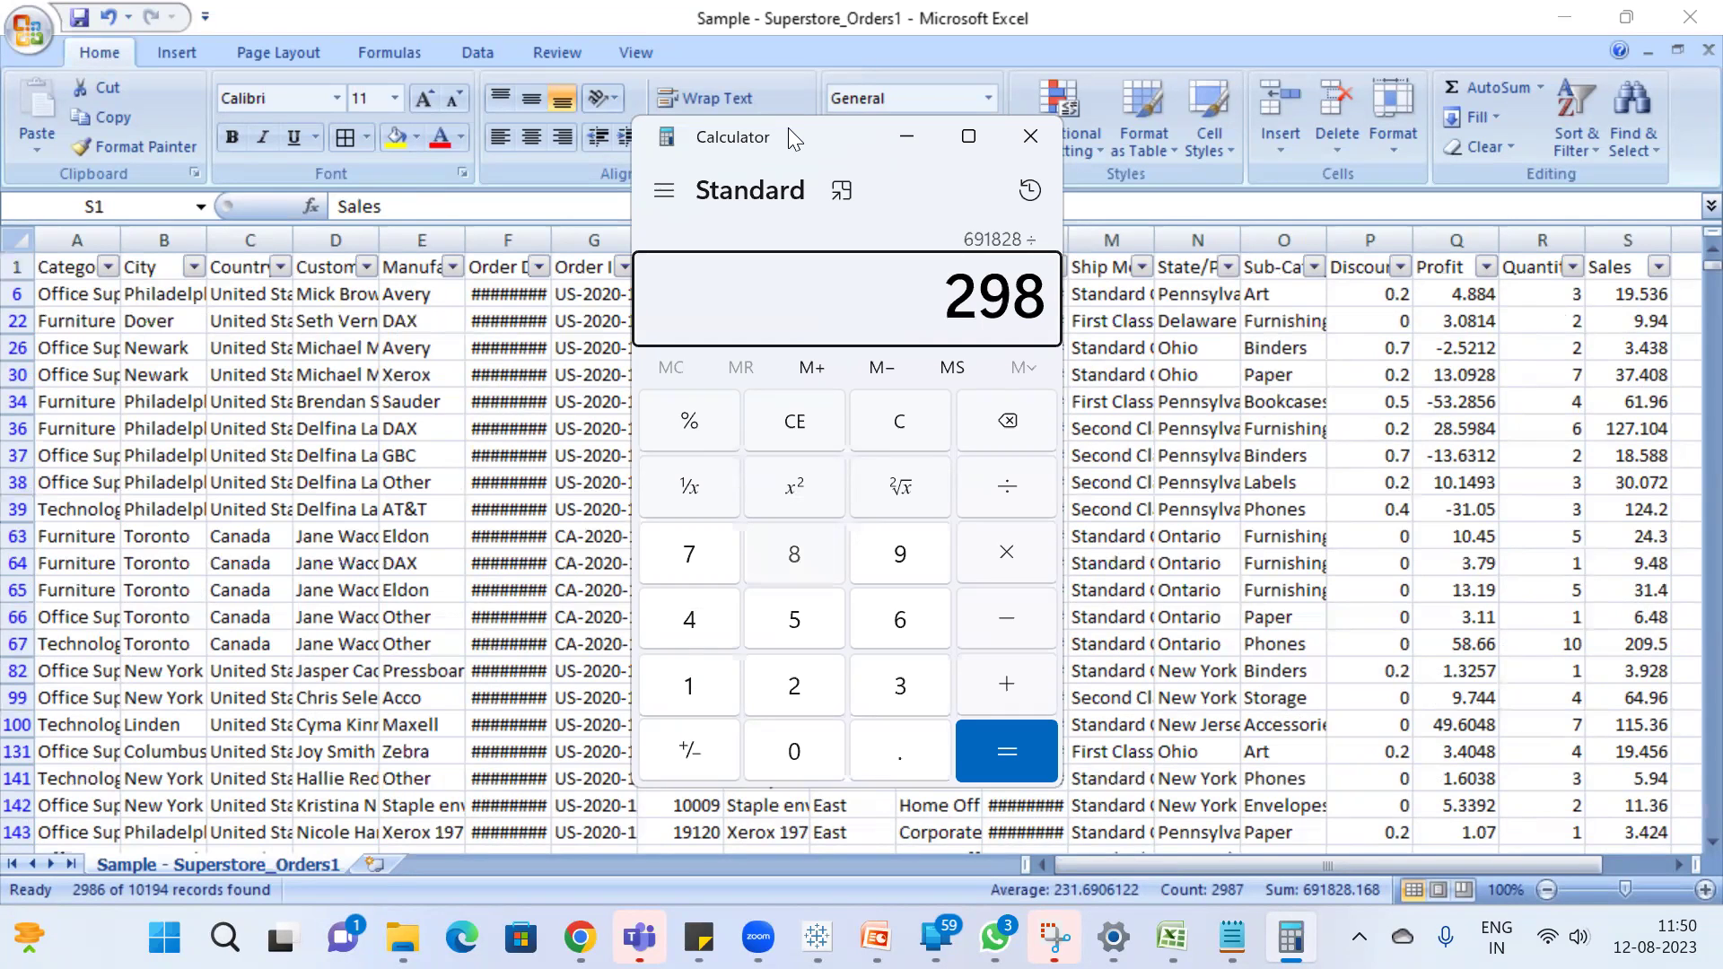
key("Return")
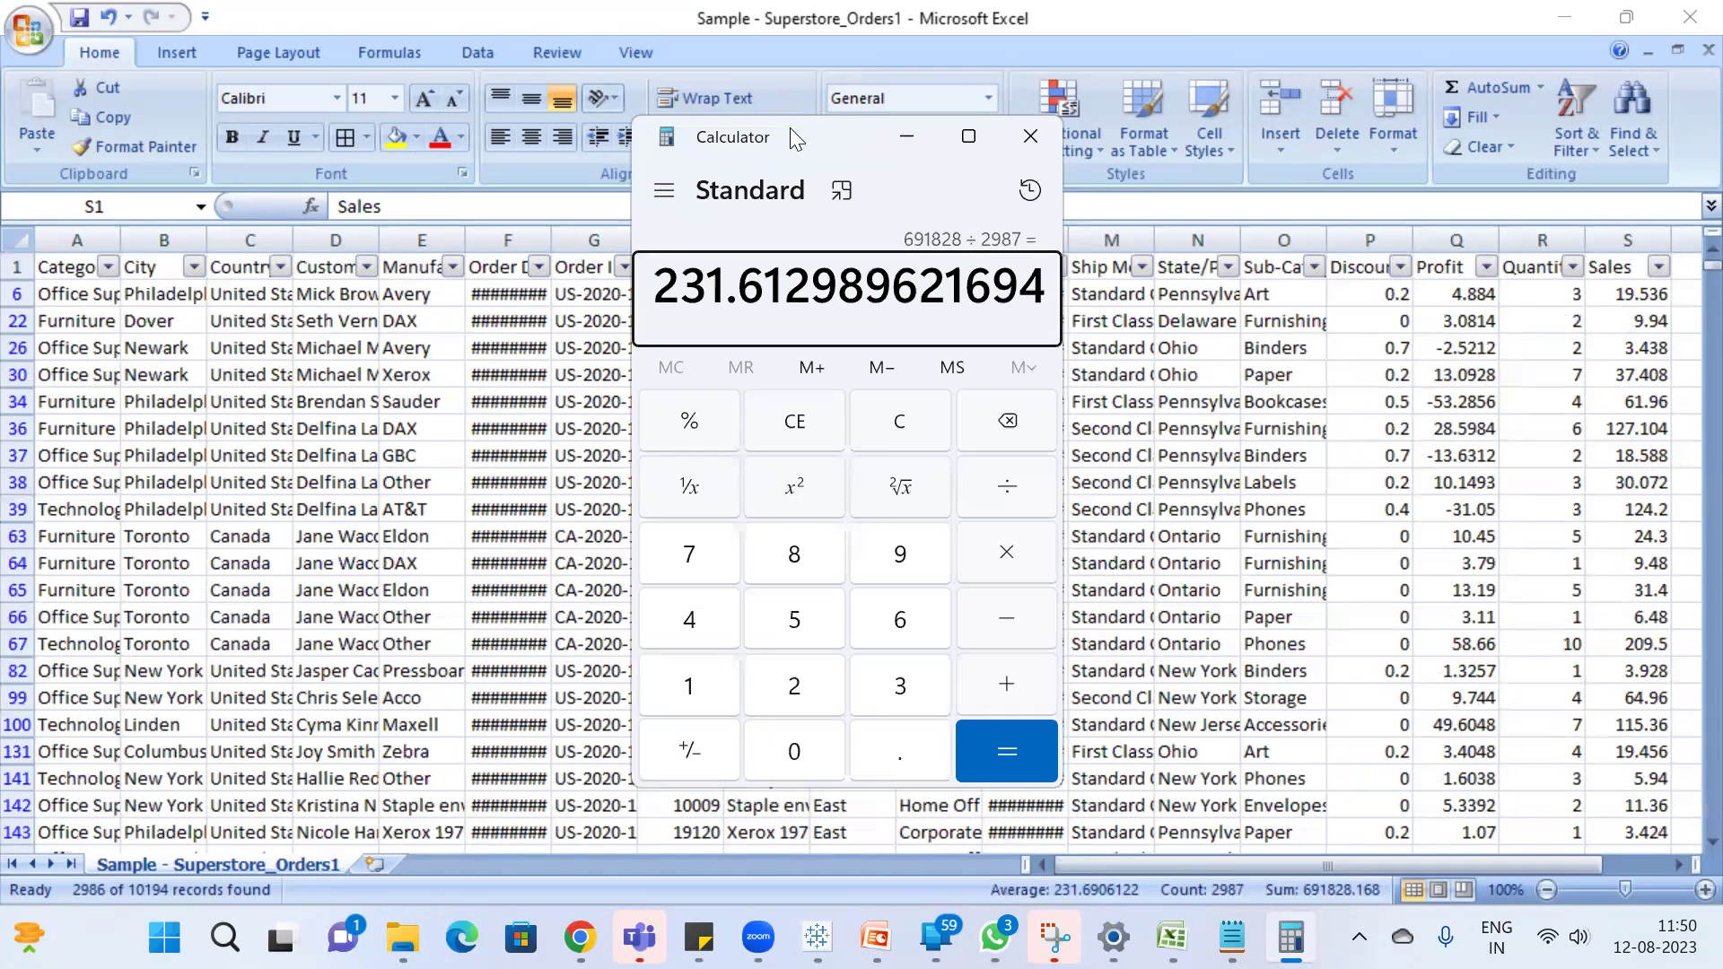
Return to the Region table in Tableau and compare the East average sales with the Calculator result
left_click(817, 937)
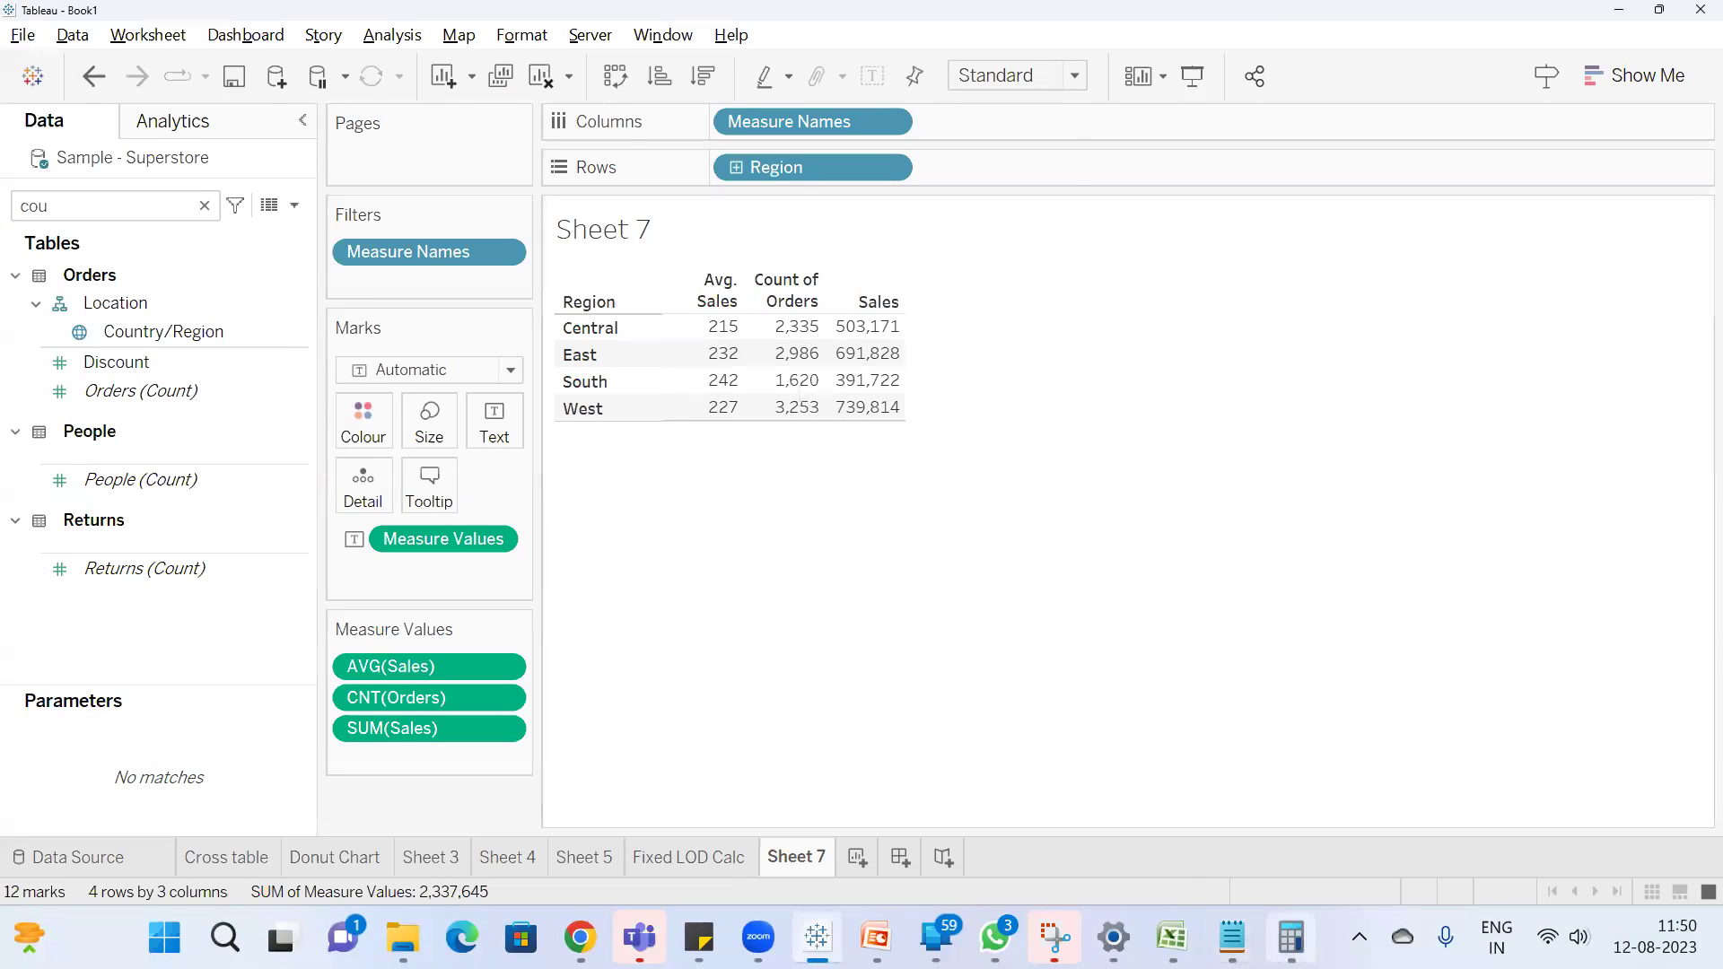
left_click(1291, 937)
left_click(1193, 354)
Check the participants in the Google Meet call in Chrome, then return to the Region table in Tableau
mouse_move(581, 937)
left_click(434, 812)
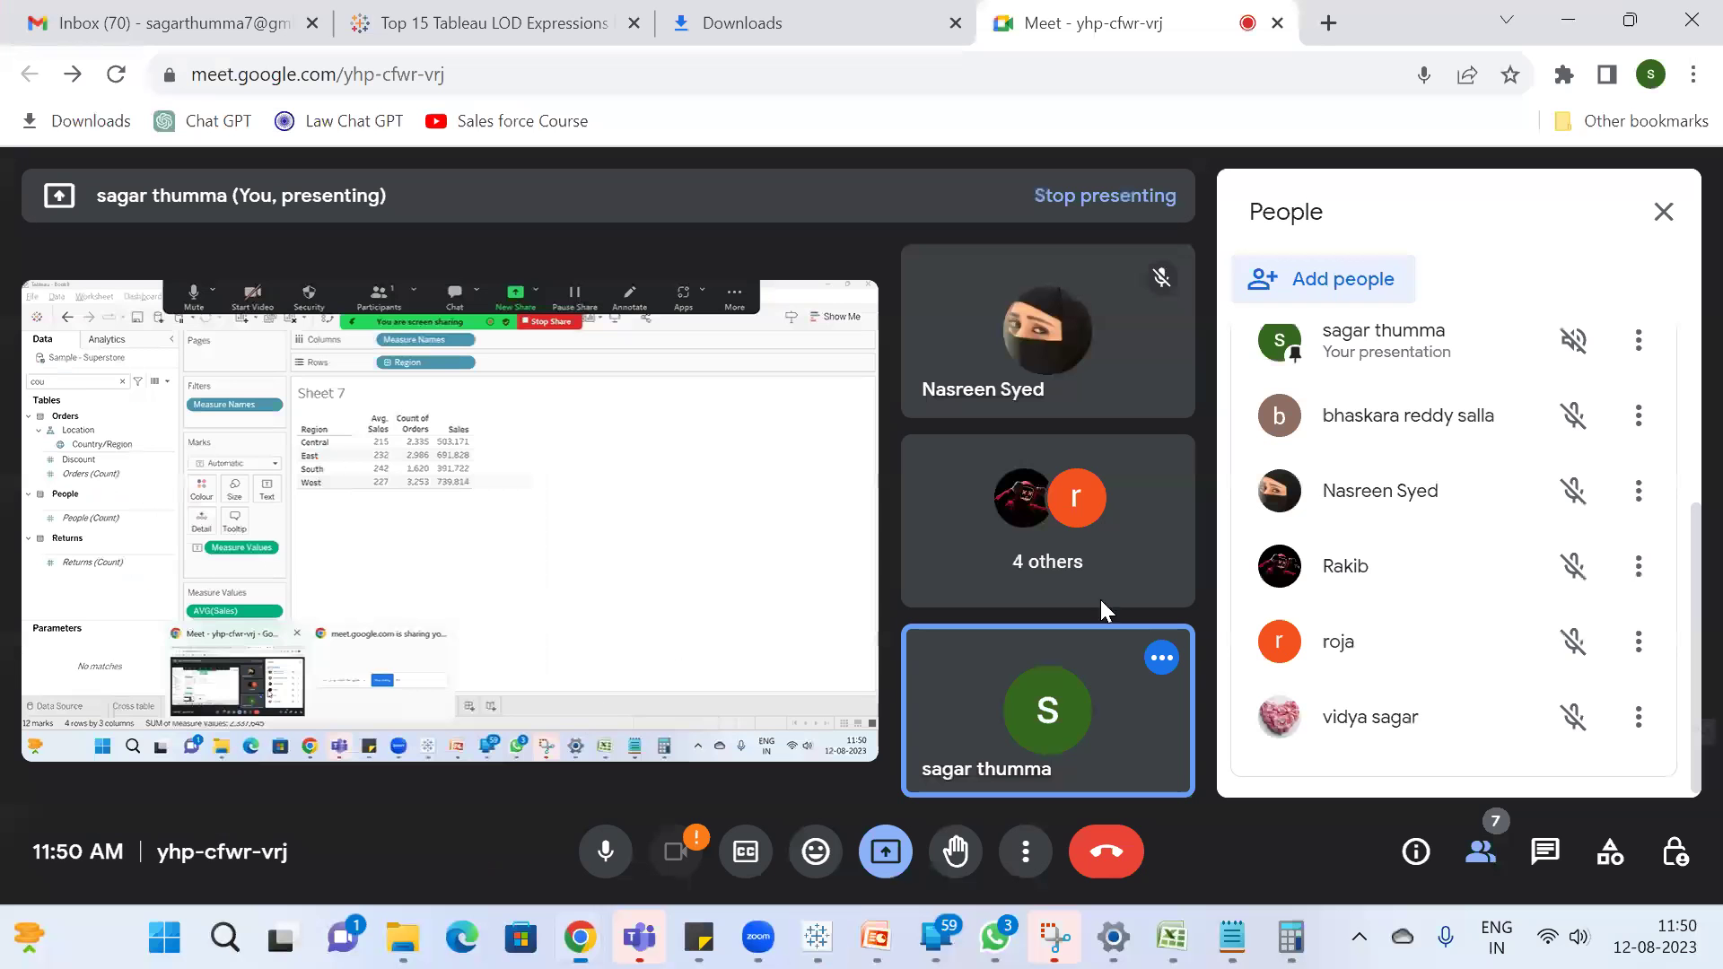
key("alt+Tab")
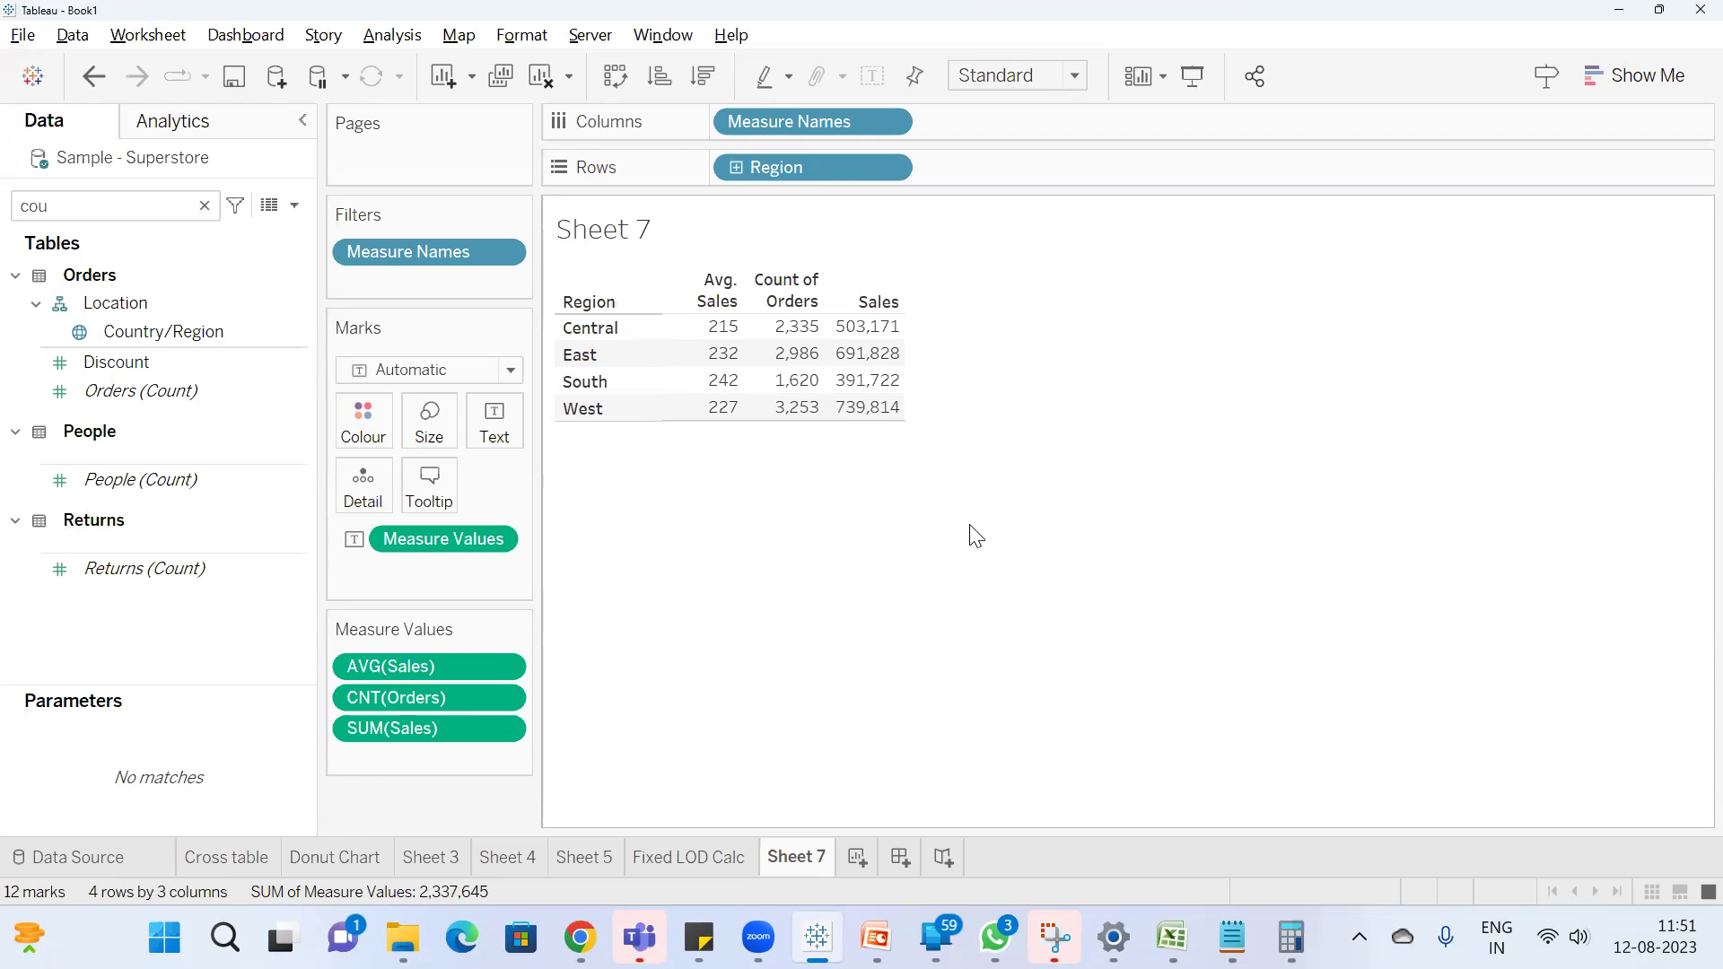
mouse_move(581, 938)
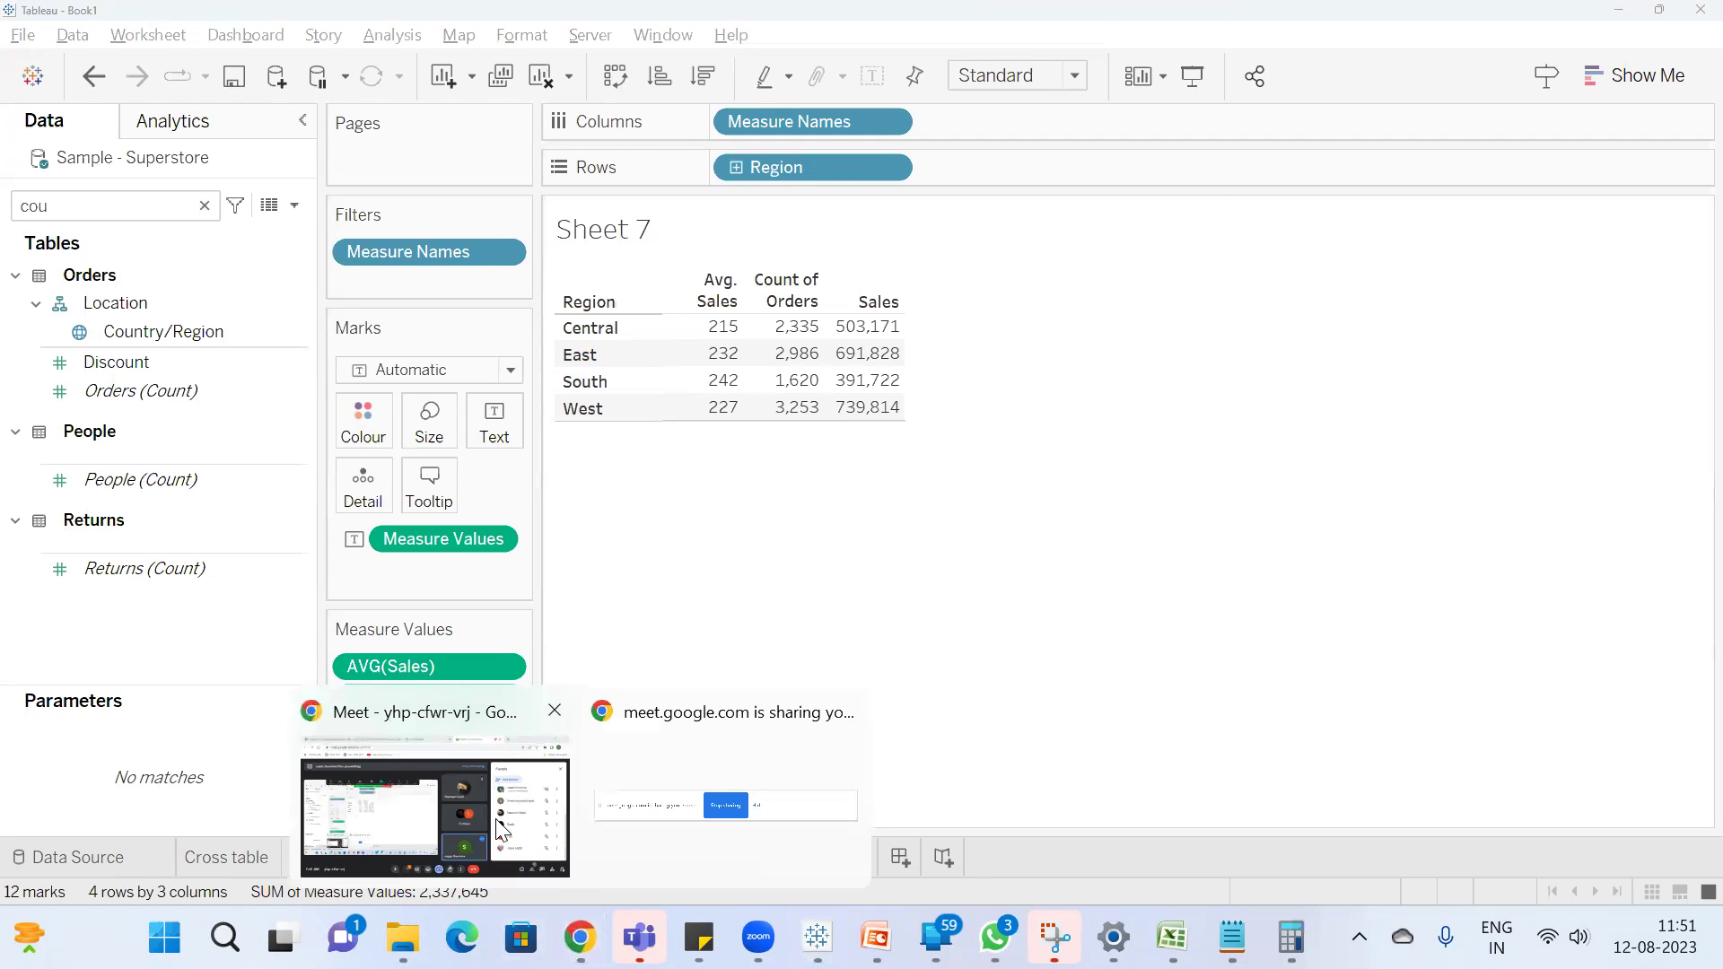
left_click(499, 828)
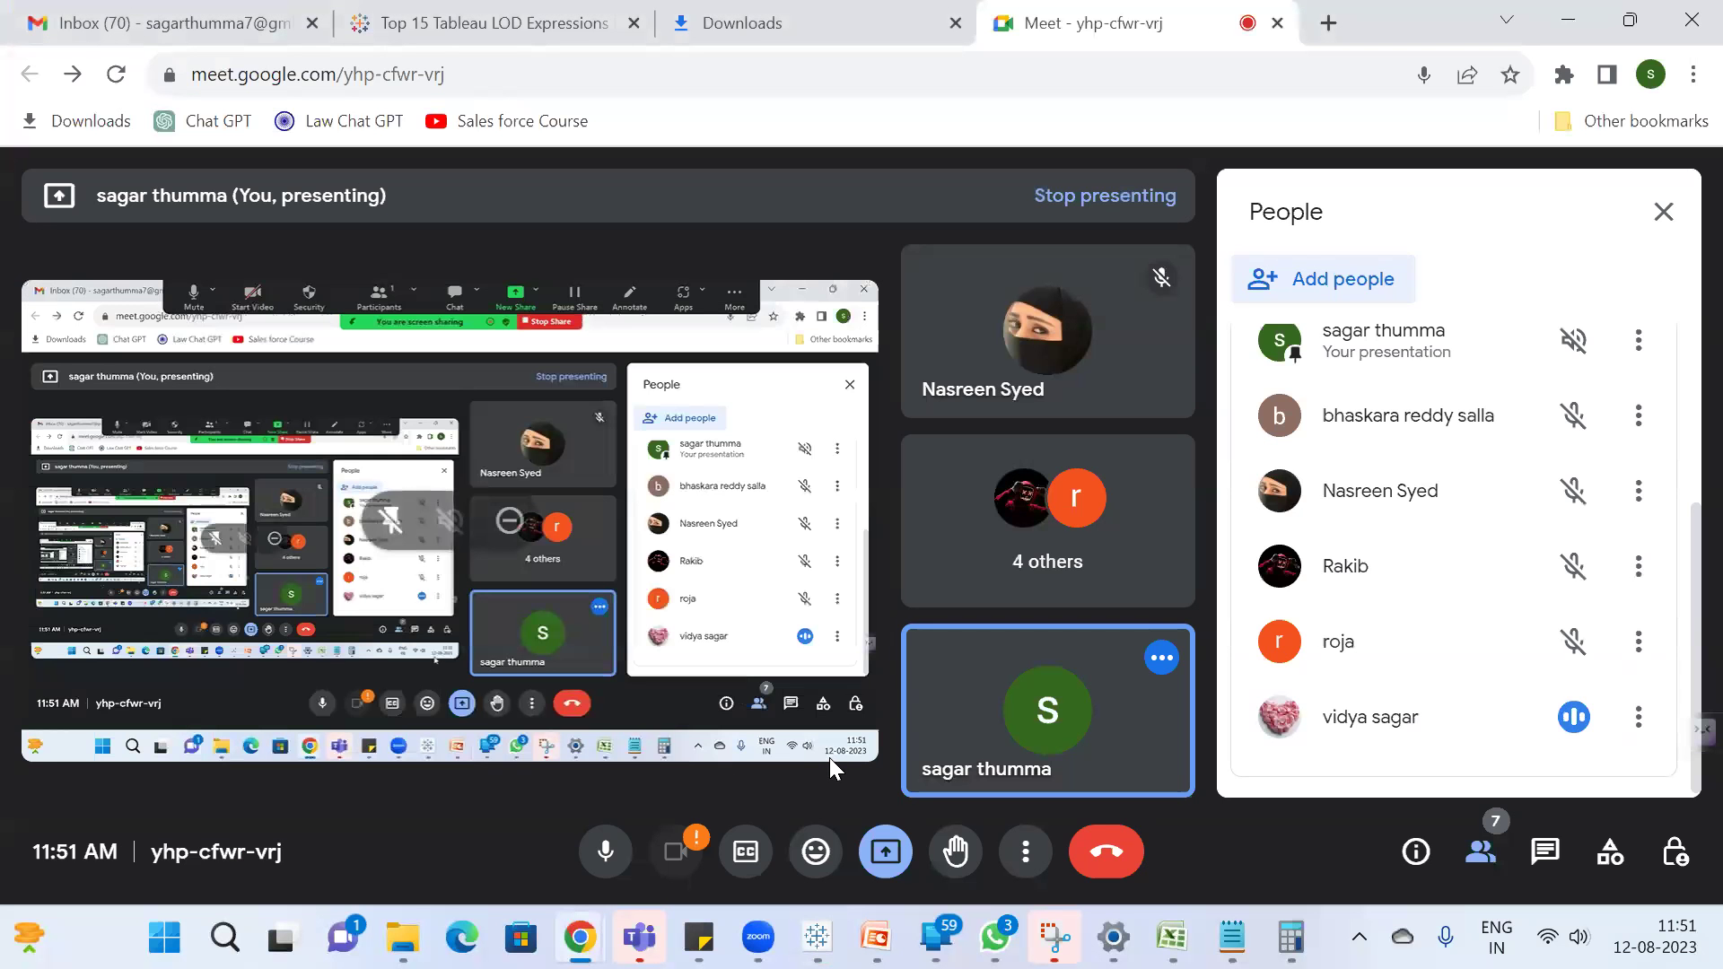
key("alt+Tab")
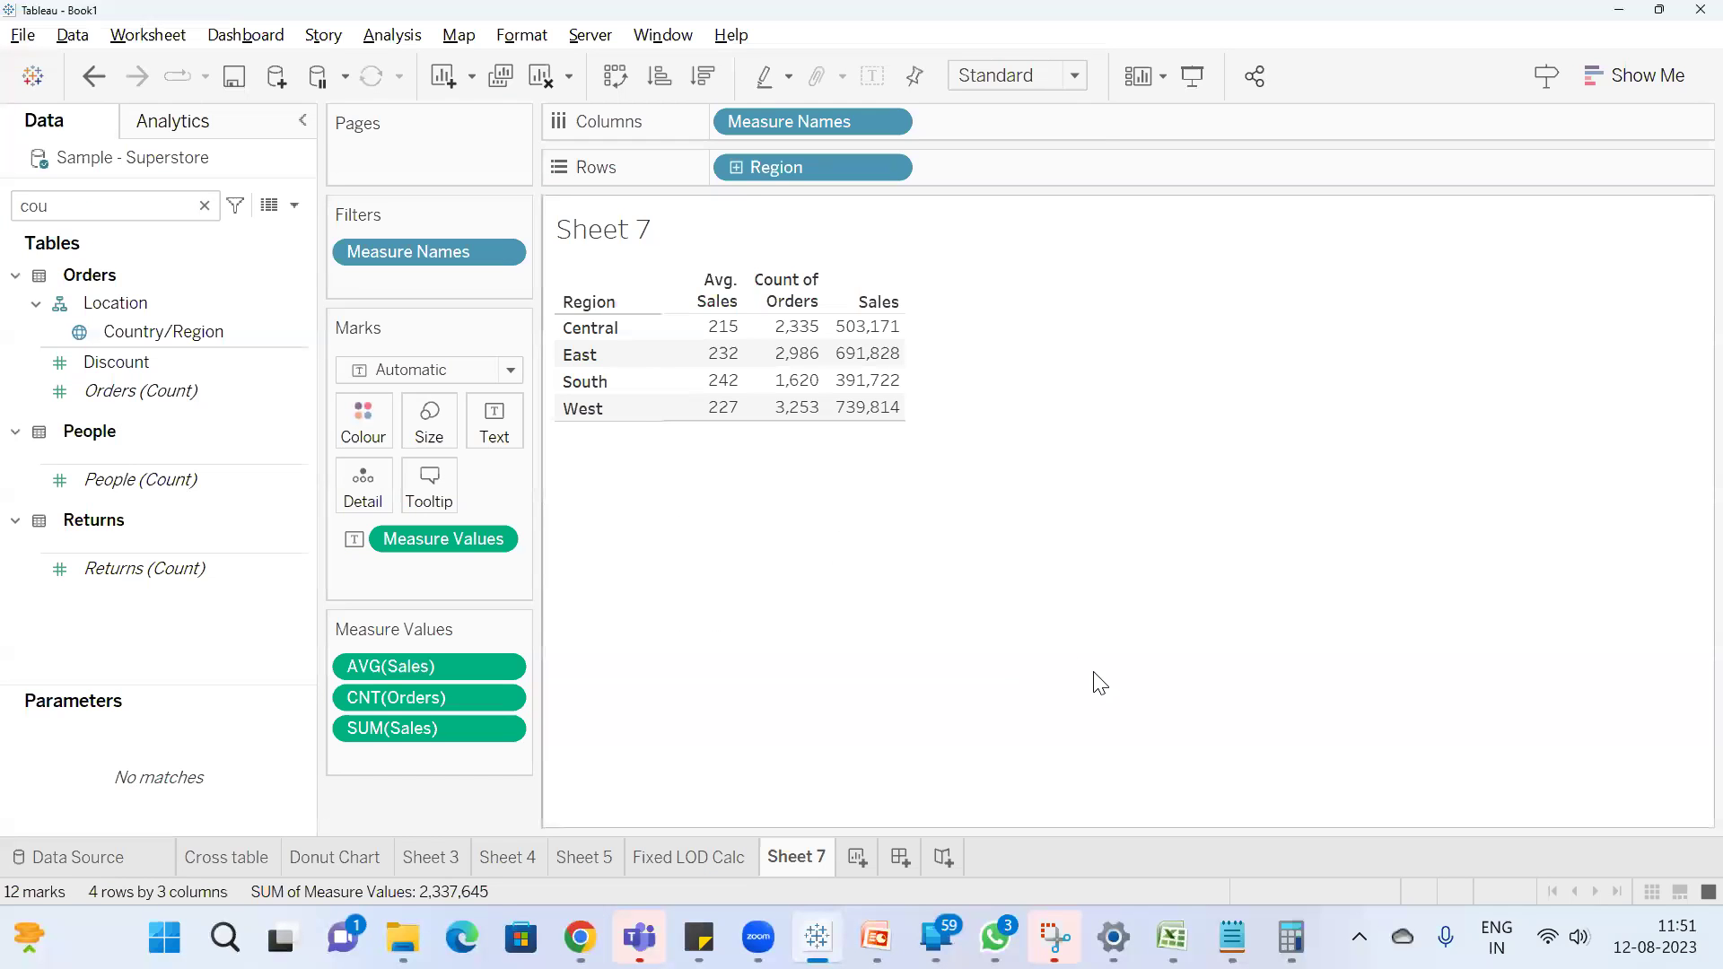